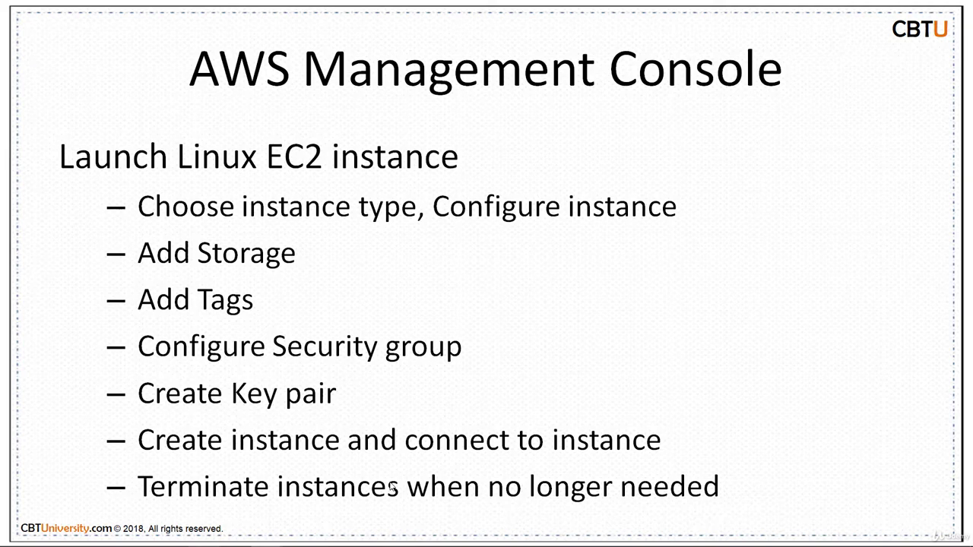
Leave the Linux EC2 launch outline slide for the live AWS homepage in the browser
left_click(390, 487)
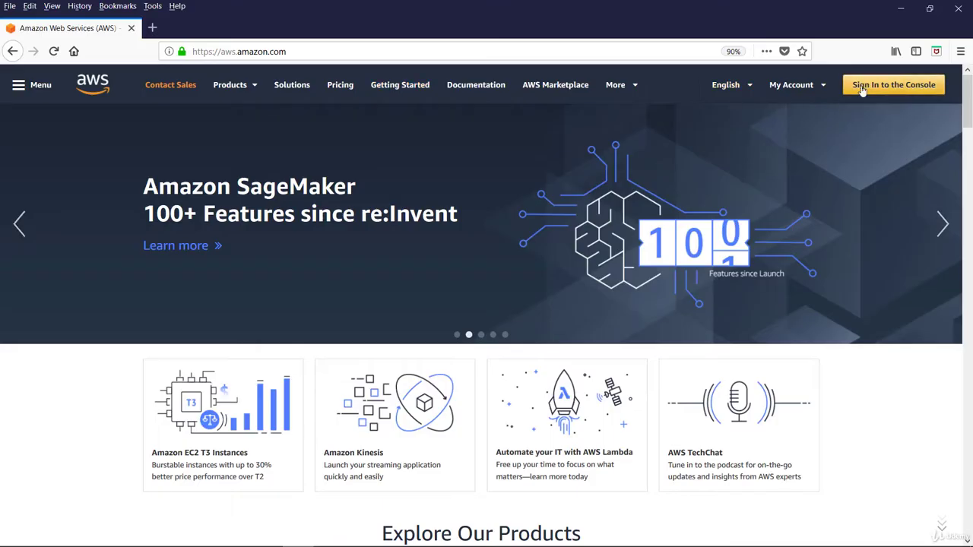
Sign in to the AWS console and open the EC2 service
left_click(892, 86)
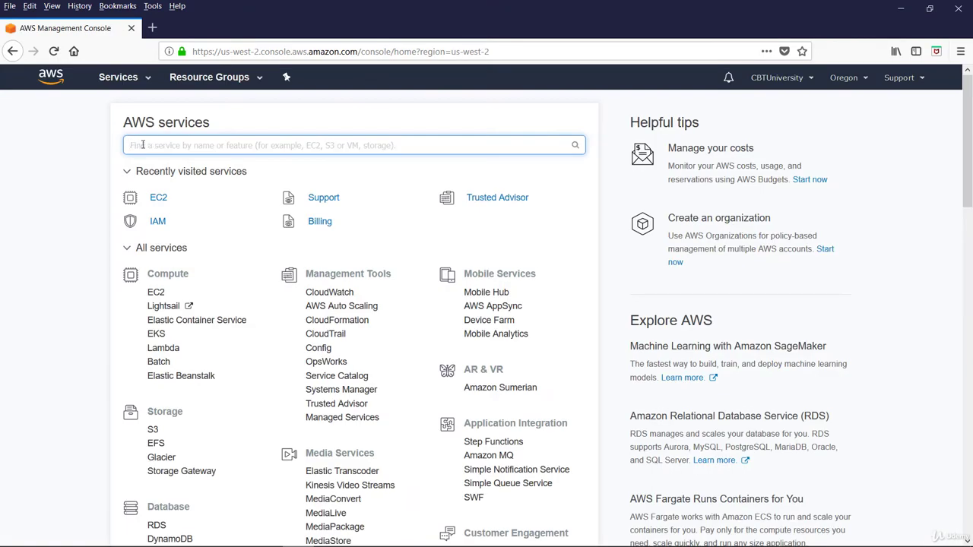
type("ec2")
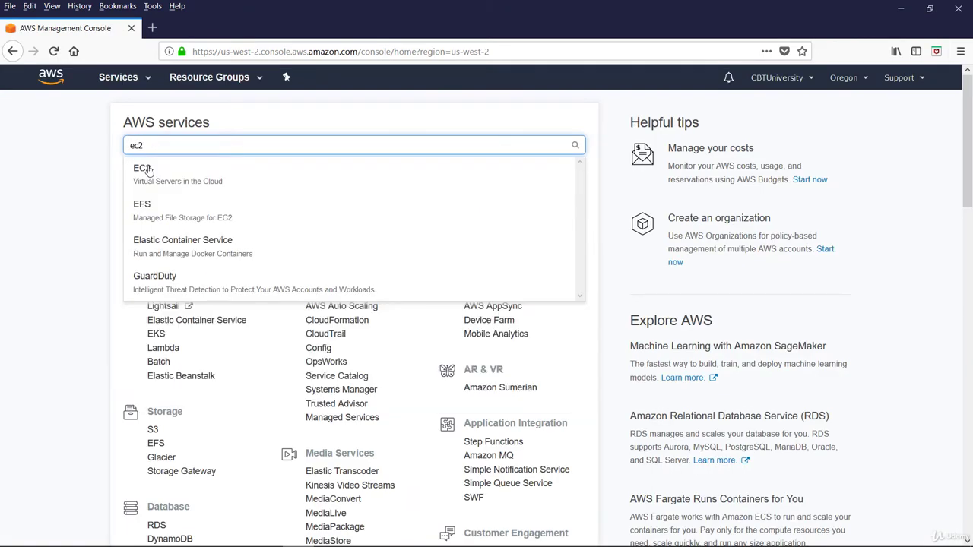
left_click(121, 77)
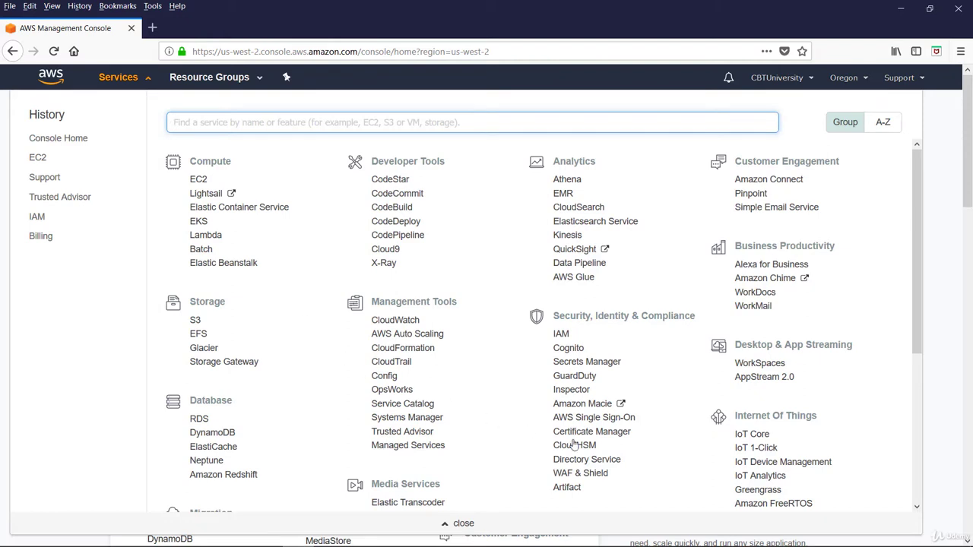
left_click(197, 181)
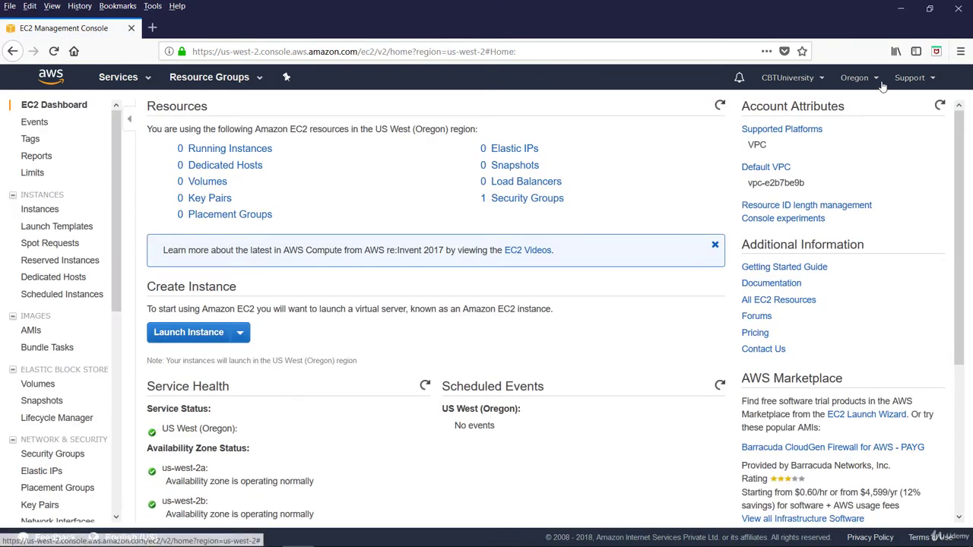
Confirm the region is US West (Oregon) and start launching a new instance
left_click(875, 79)
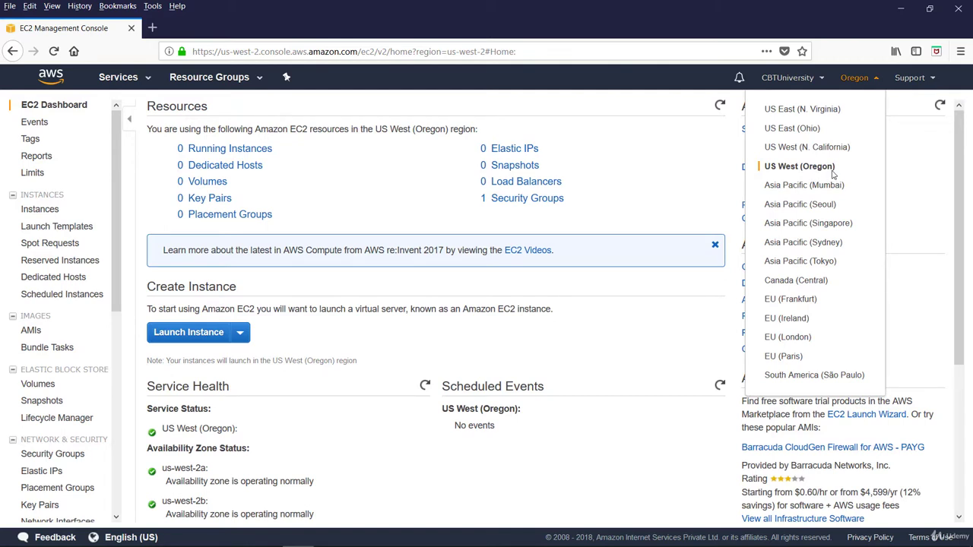
left_click(597, 106)
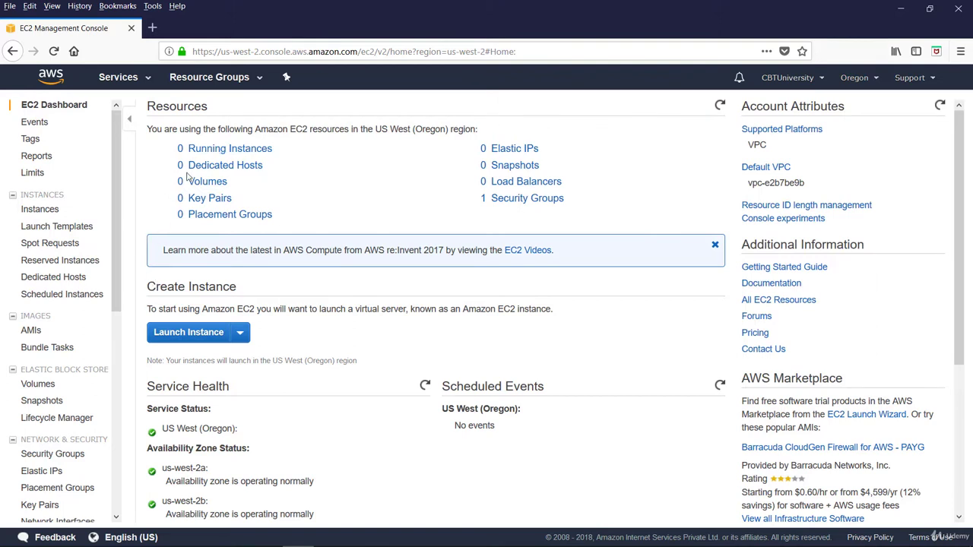
left_click(190, 334)
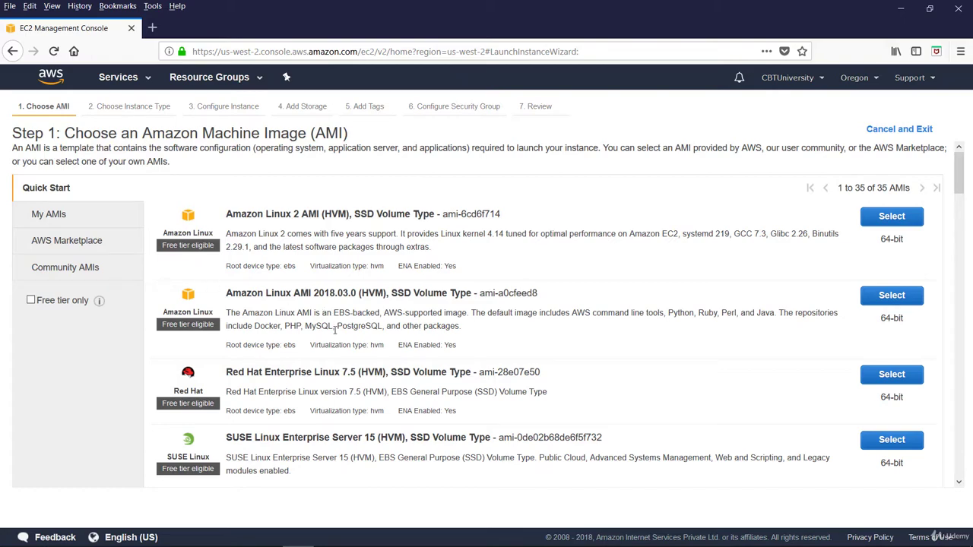
Scroll through the 35 Quick Start AMIs headed by Amazon Linux 2 AMI (HVM)
scroll(326, 308, "down", 3)
left_click(49, 215)
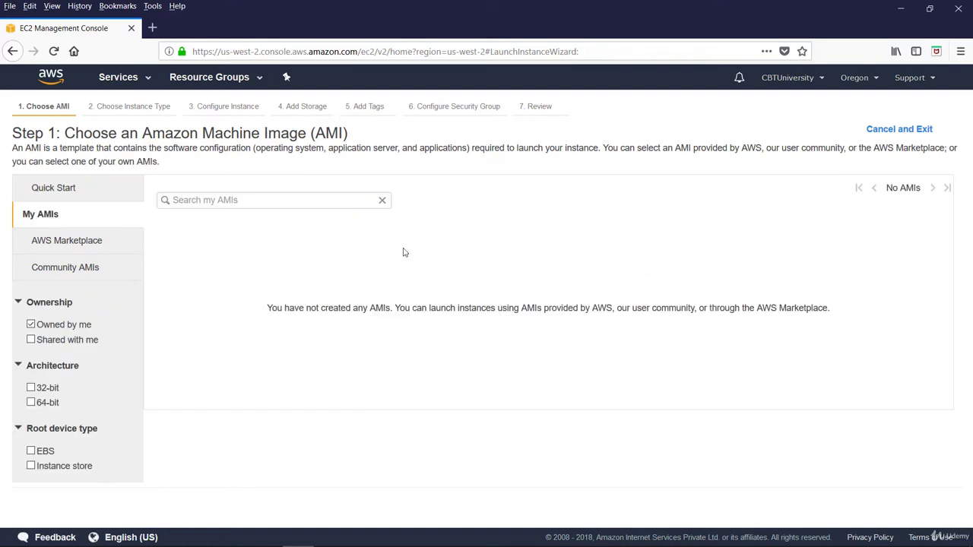
left_click(66, 242)
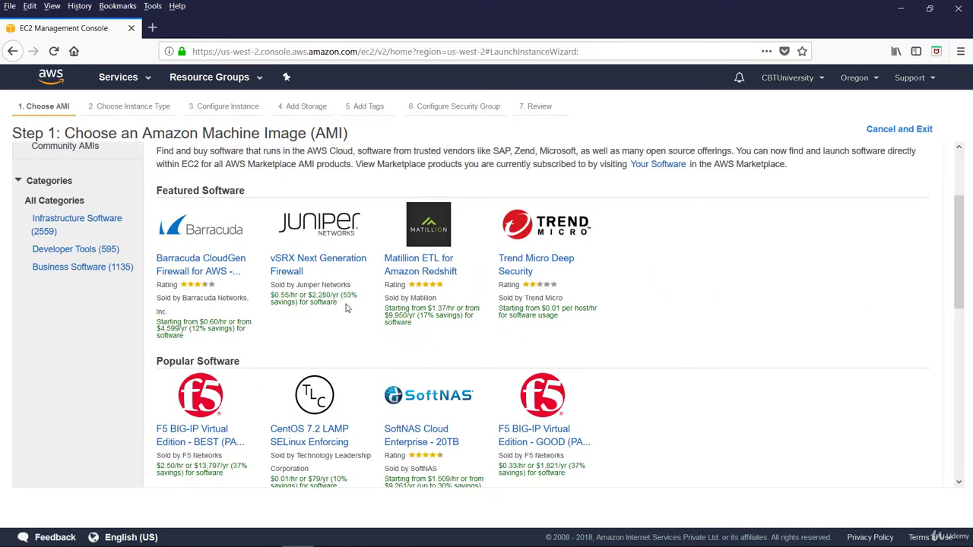
scroll(532, 334, "down", 3)
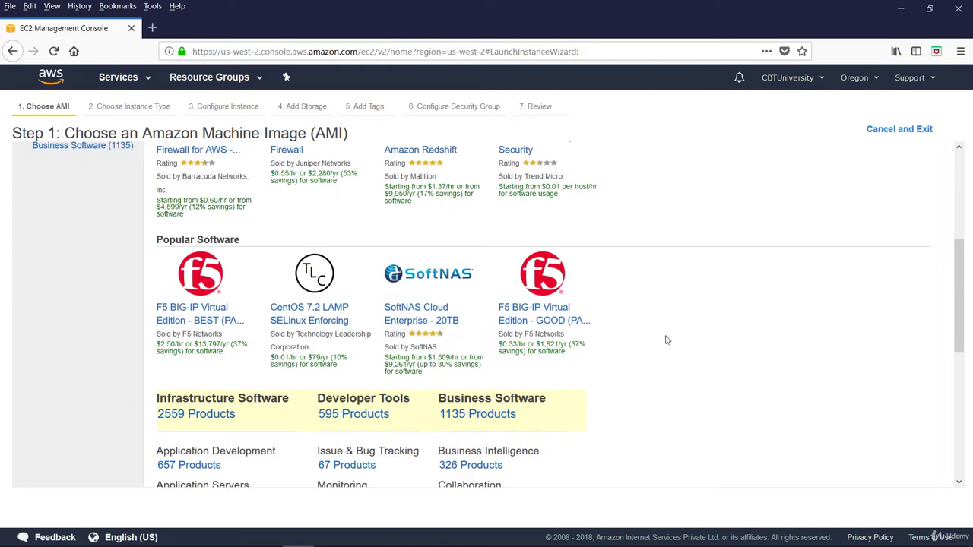
scroll(667, 336, "down", 5)
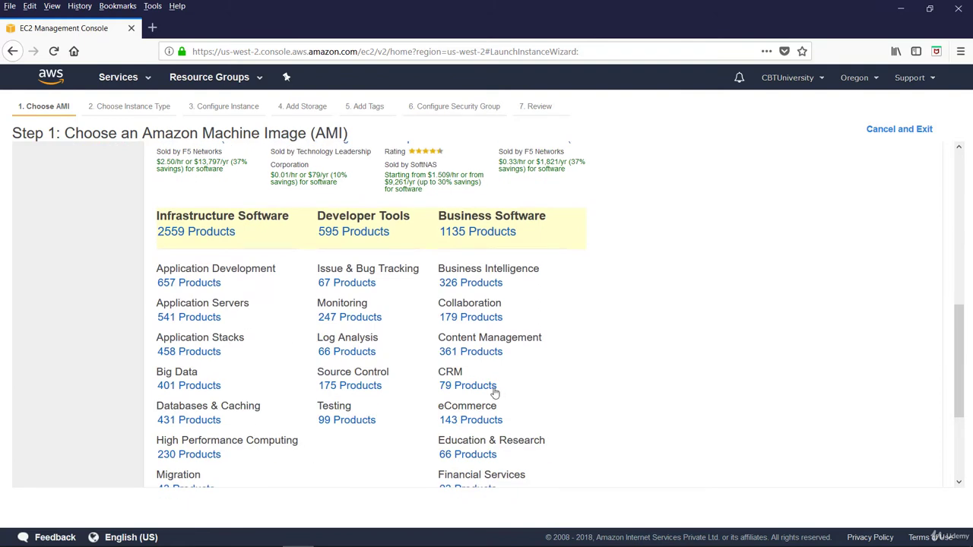
scroll(569, 444, "down", 5)
scroll(563, 443, "up", 8)
scroll(553, 442, "down", 4)
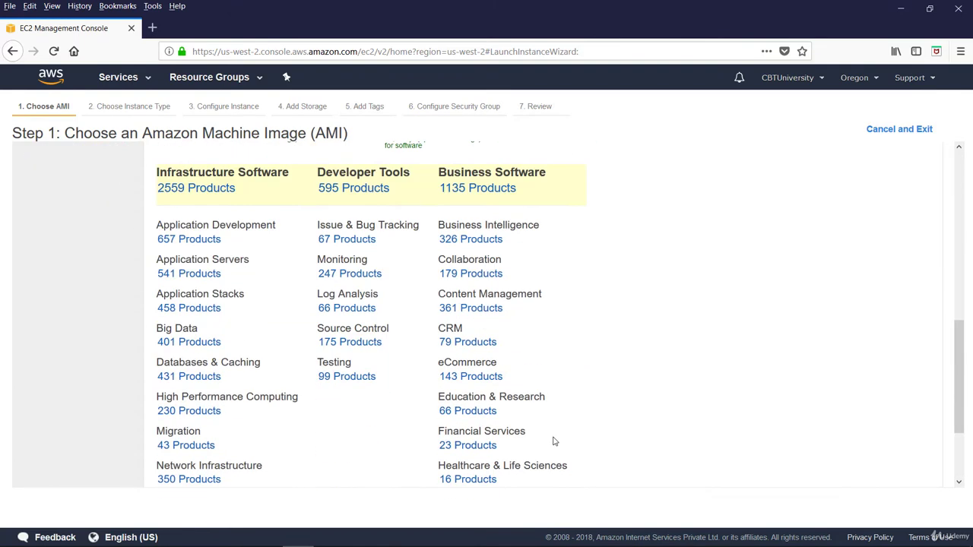
scroll(593, 343, "up", 1)
scroll(593, 344, "up", 14)
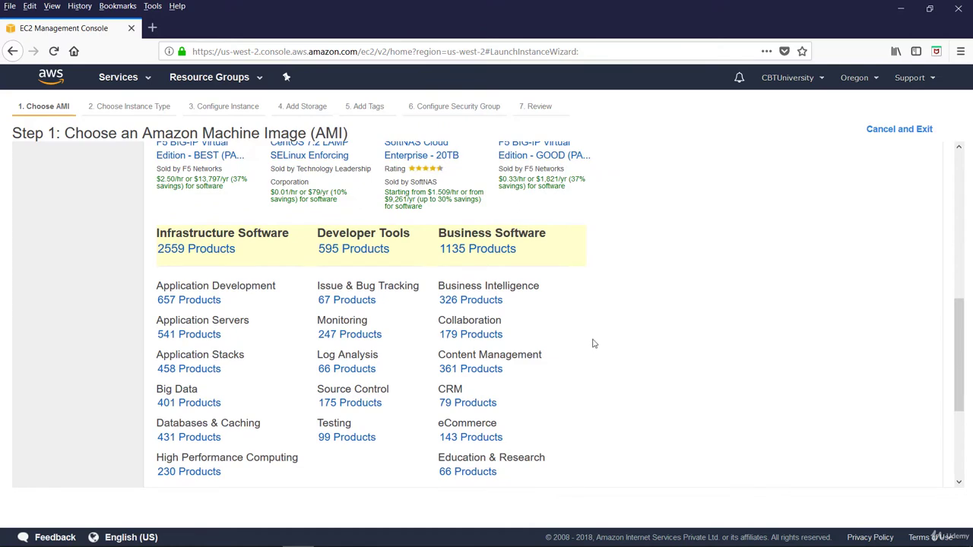
left_click(47, 189)
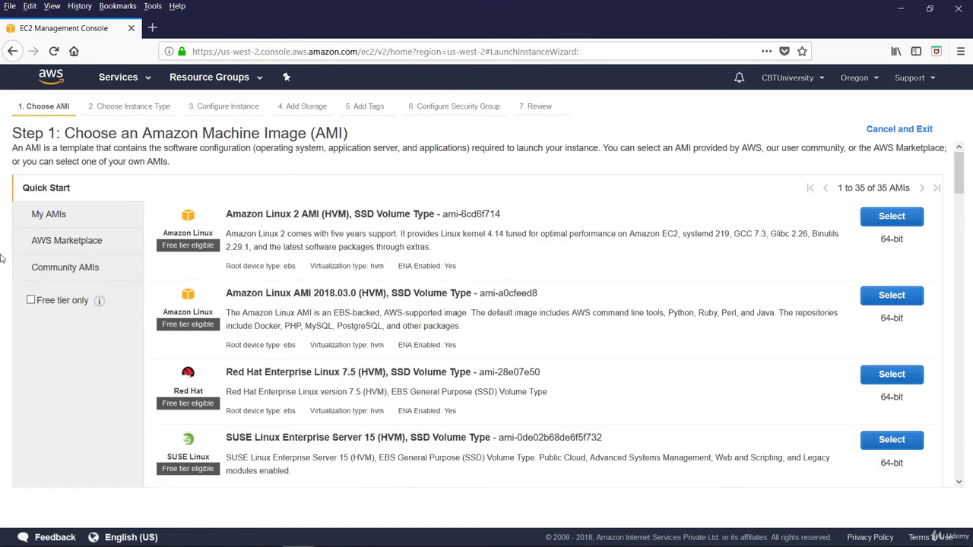
left_click(55, 272)
left_click(896, 219)
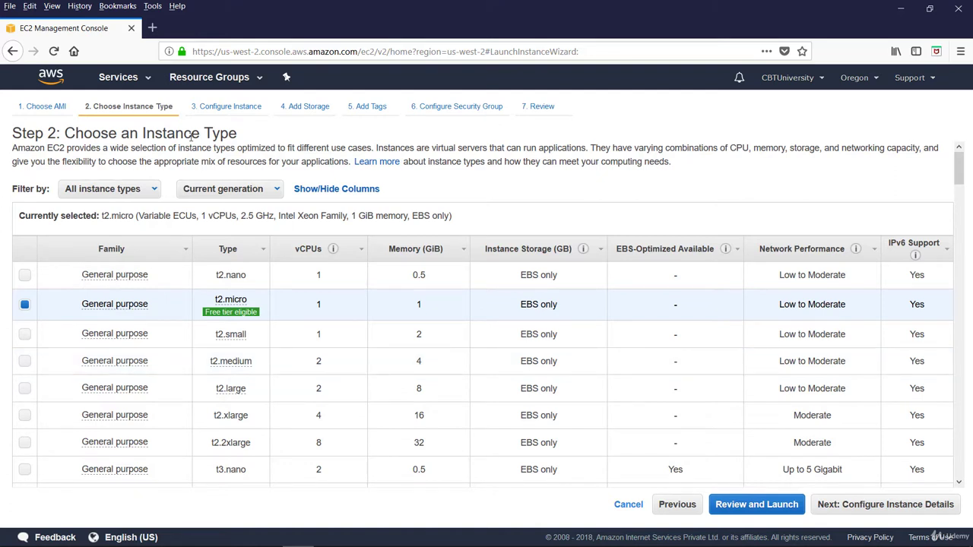
Try the GPU graphics and memory optimized instance type filters, then return to All instance types
left_click(155, 194)
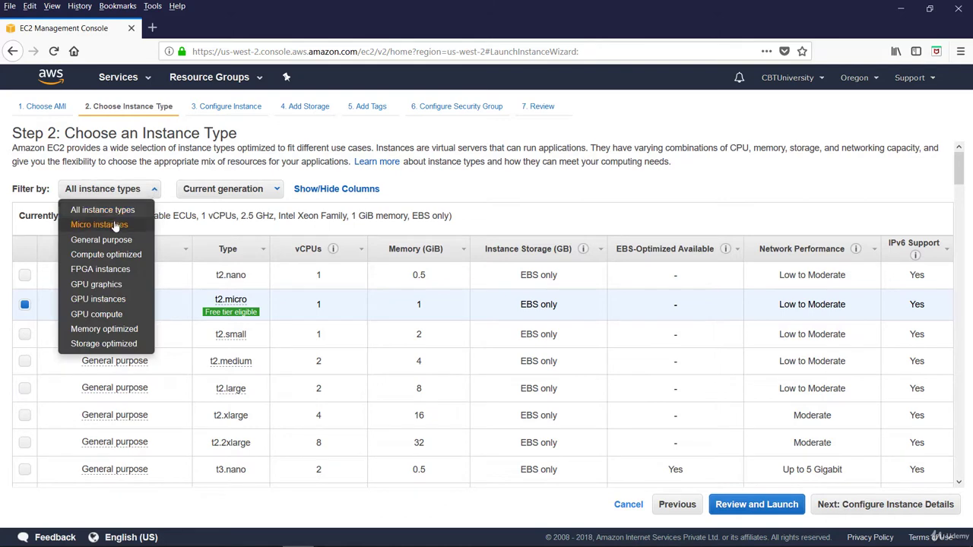
left_click(96, 285)
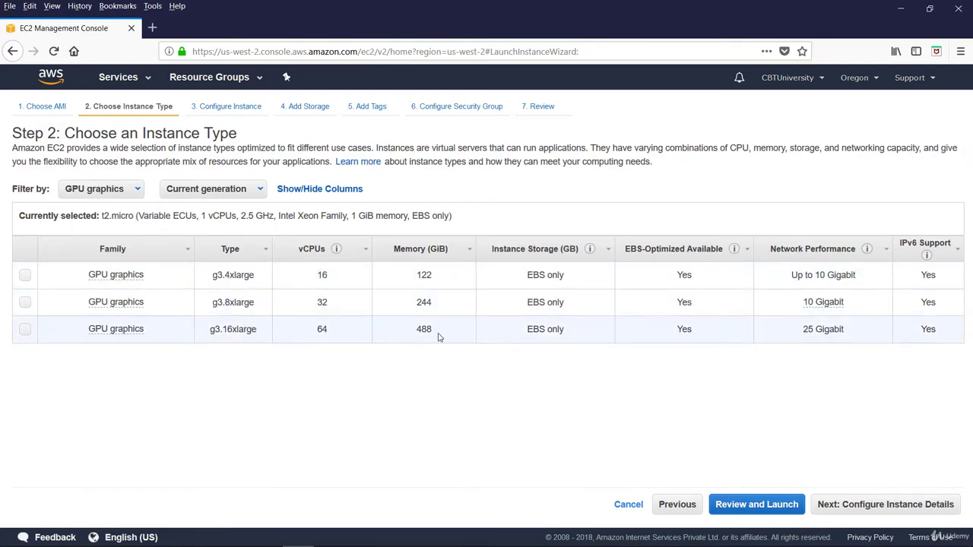
left_click(106, 188)
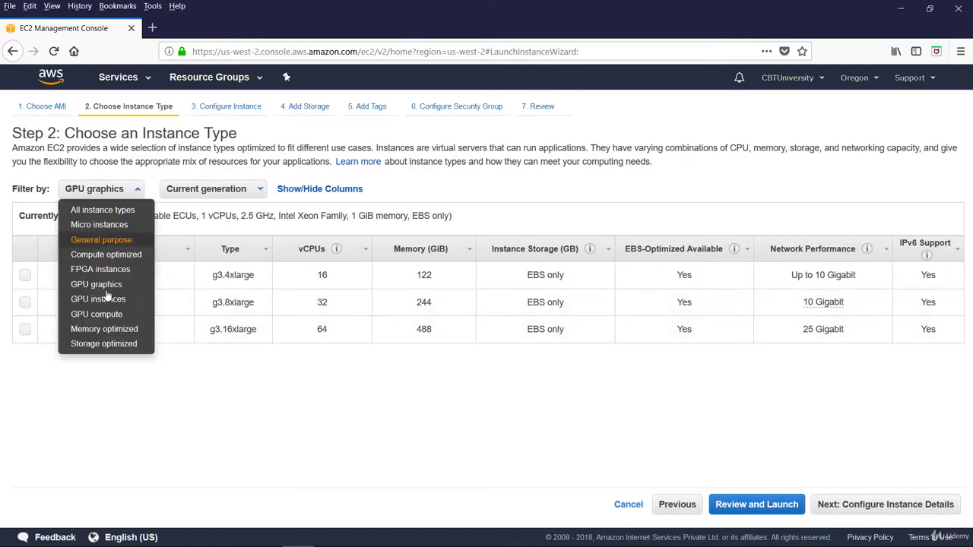
left_click(101, 329)
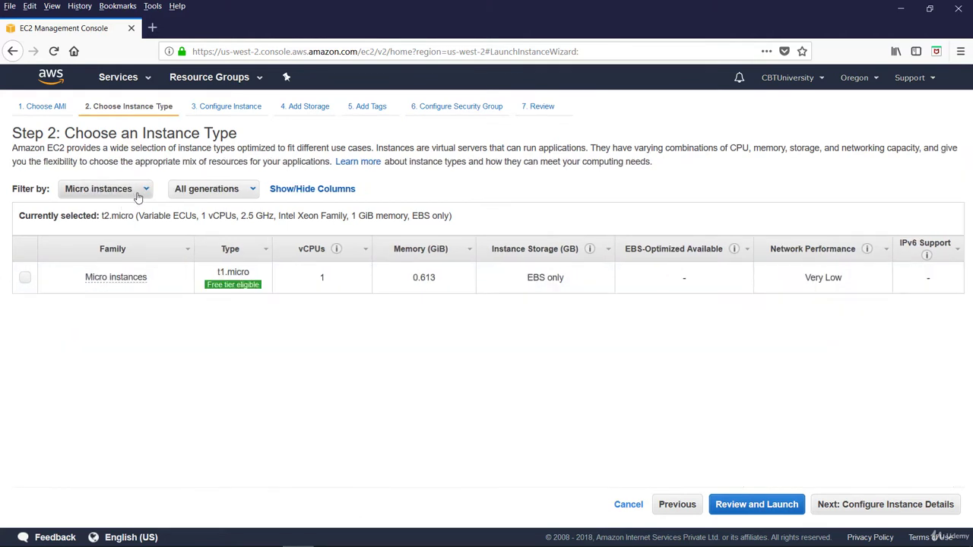
left_click(149, 191)
left_click(143, 211)
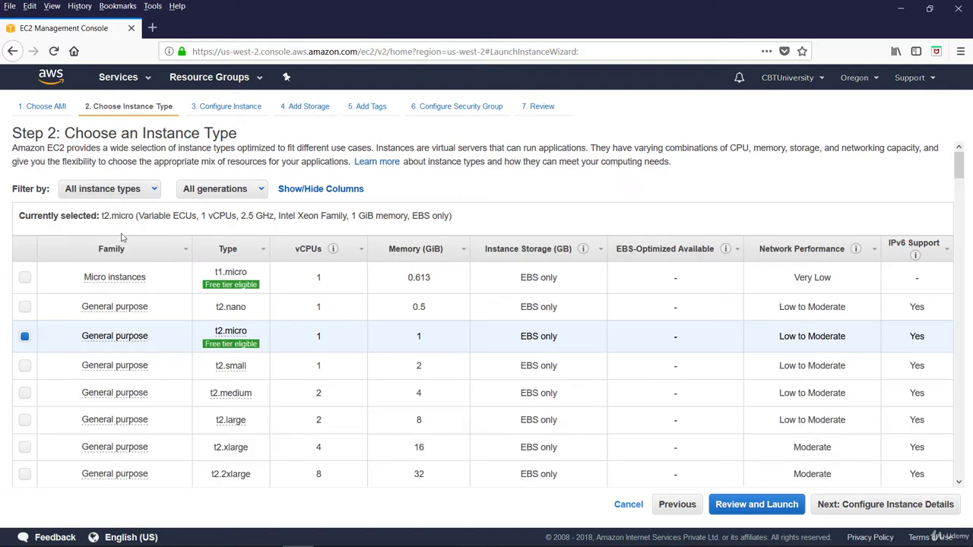
Keep t2.micro selected and continue to Configure Instance Details
mouse_move(248, 291)
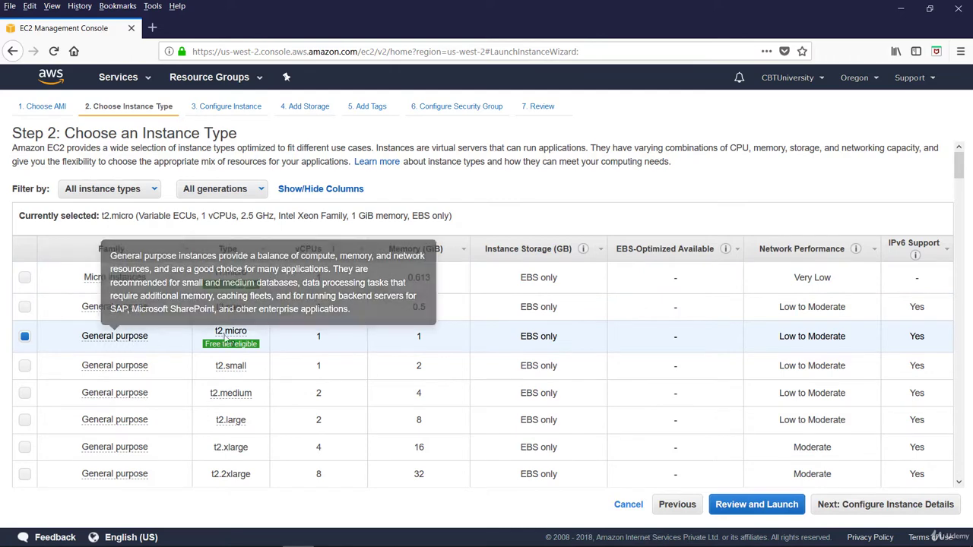
mouse_move(238, 336)
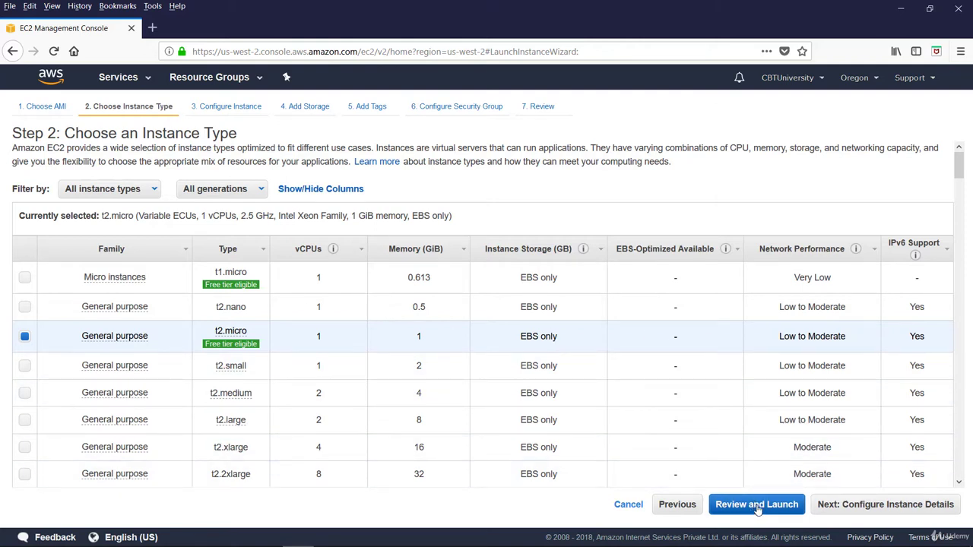
left_click(875, 508)
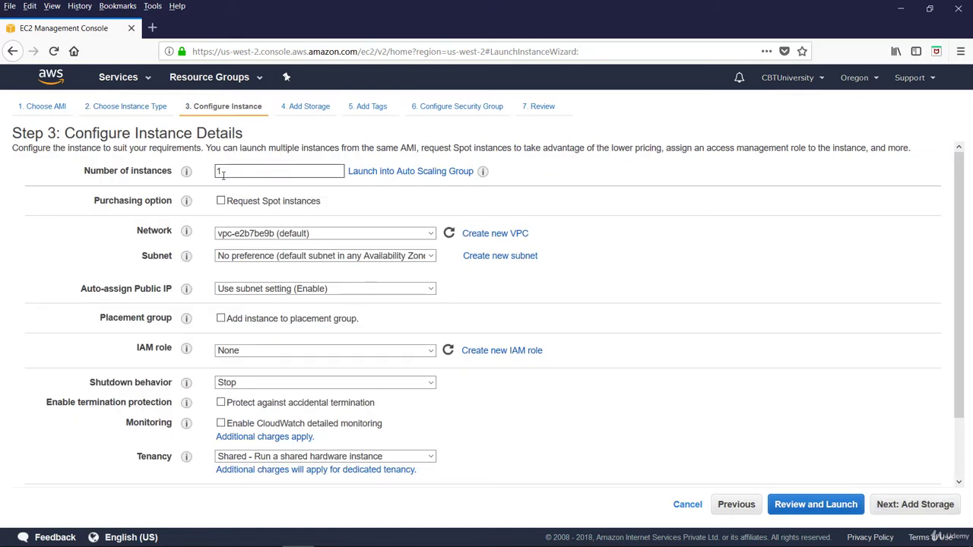
left_click(229, 171)
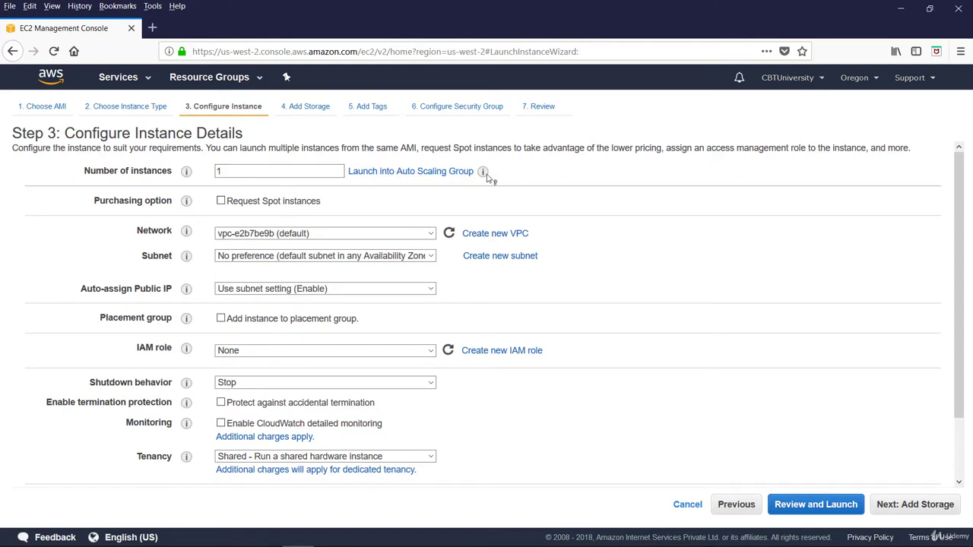
mouse_move(484, 174)
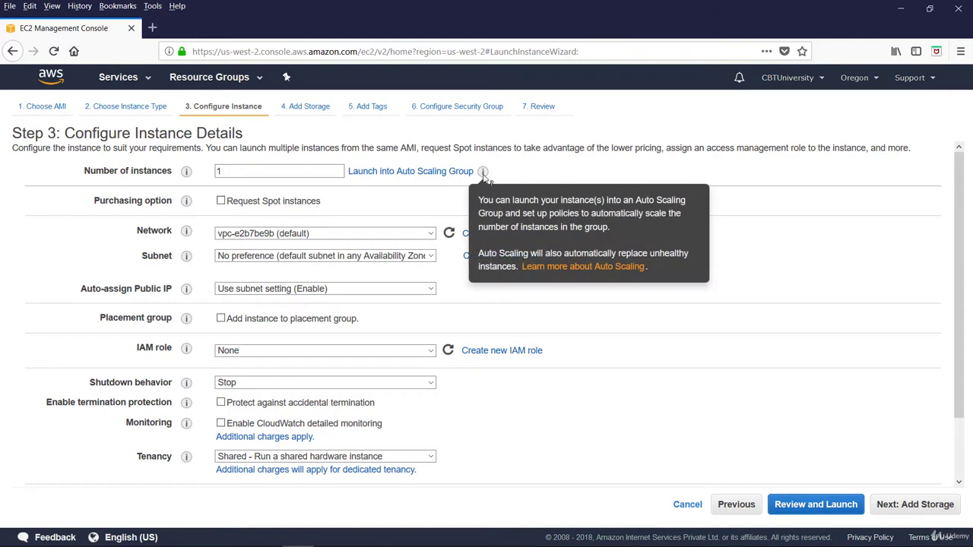
mouse_move(187, 202)
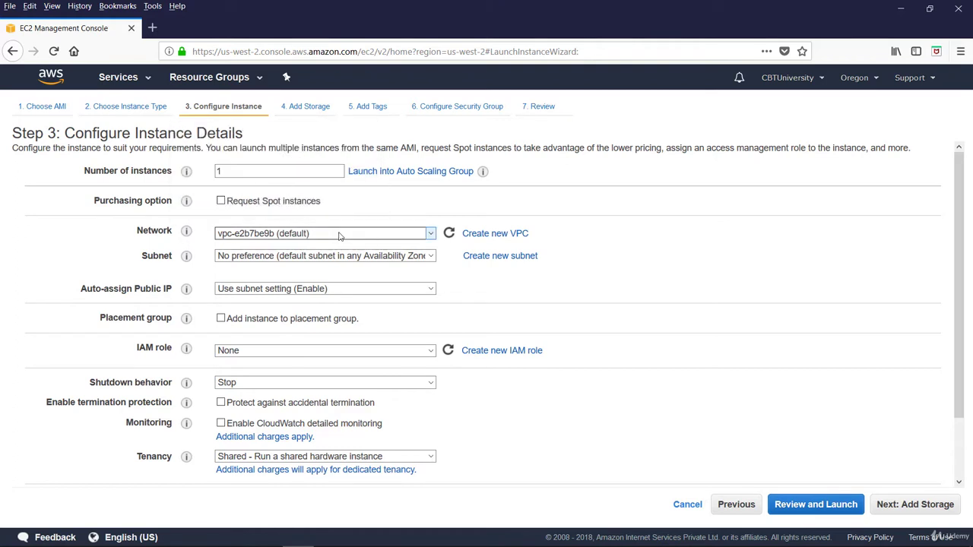
left_click(284, 234)
left_click(284, 248)
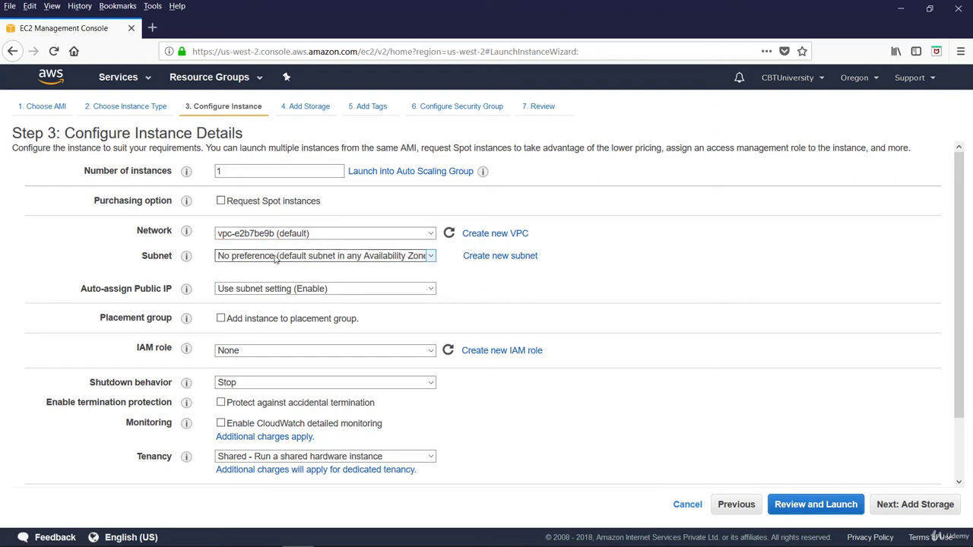
left_click(430, 257)
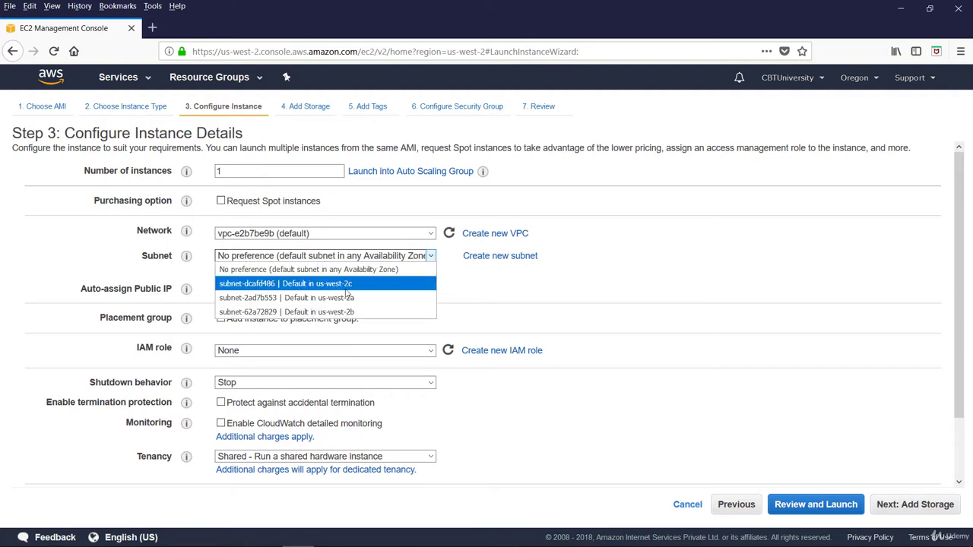
left_click_drag(463, 273, 502, 264)
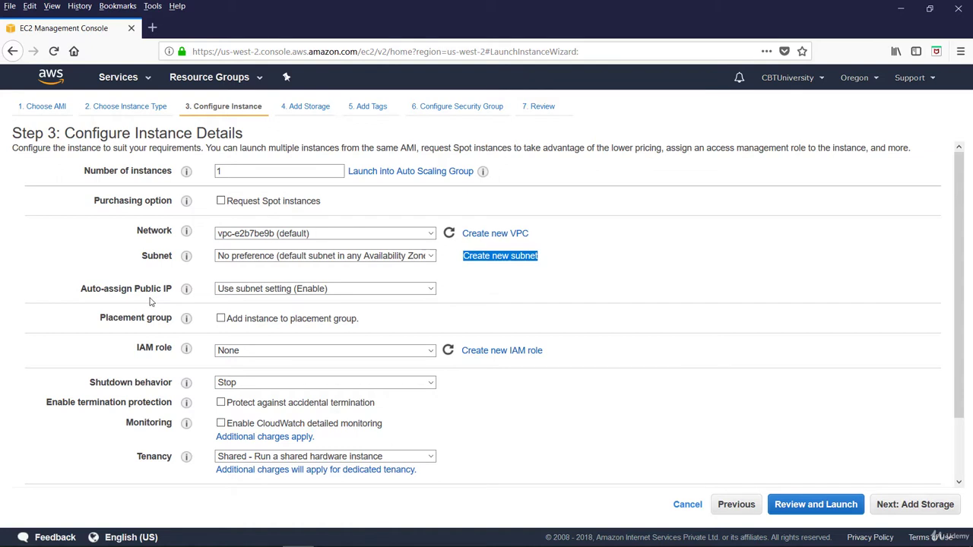
left_click(430, 289)
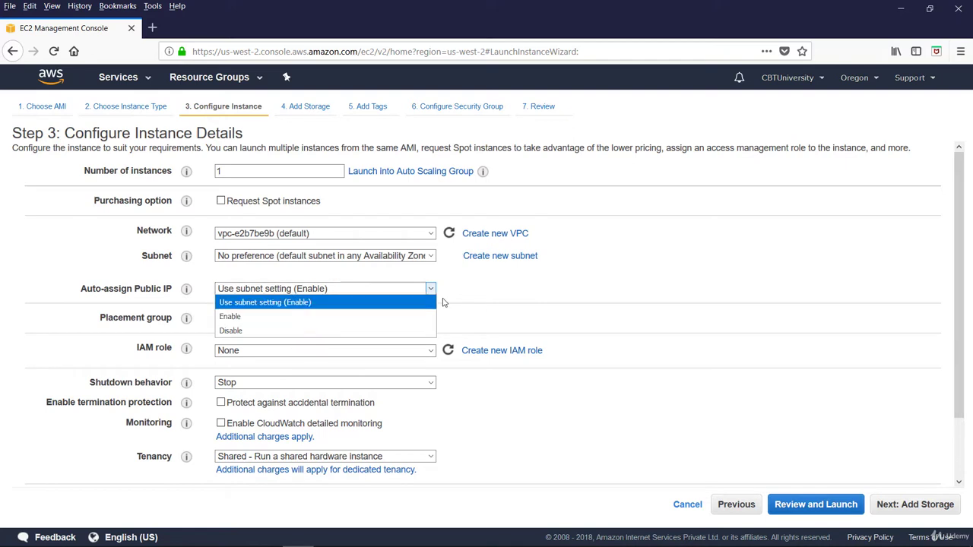
left_click(468, 293)
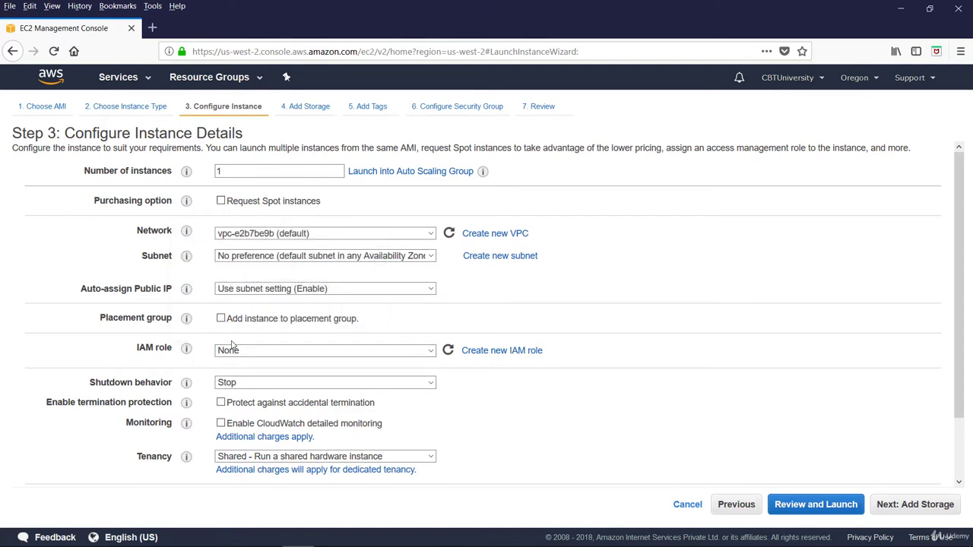
left_click(305, 386)
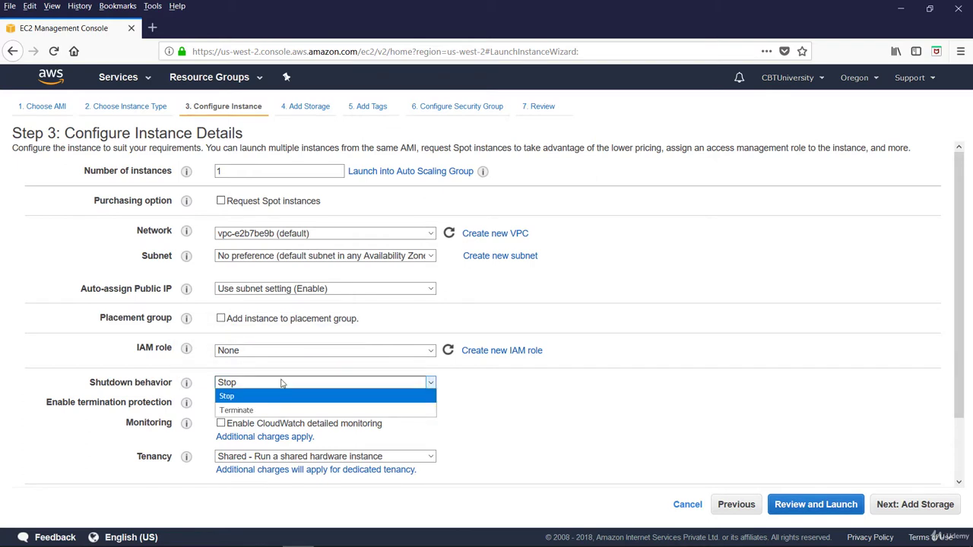
left_click(295, 373)
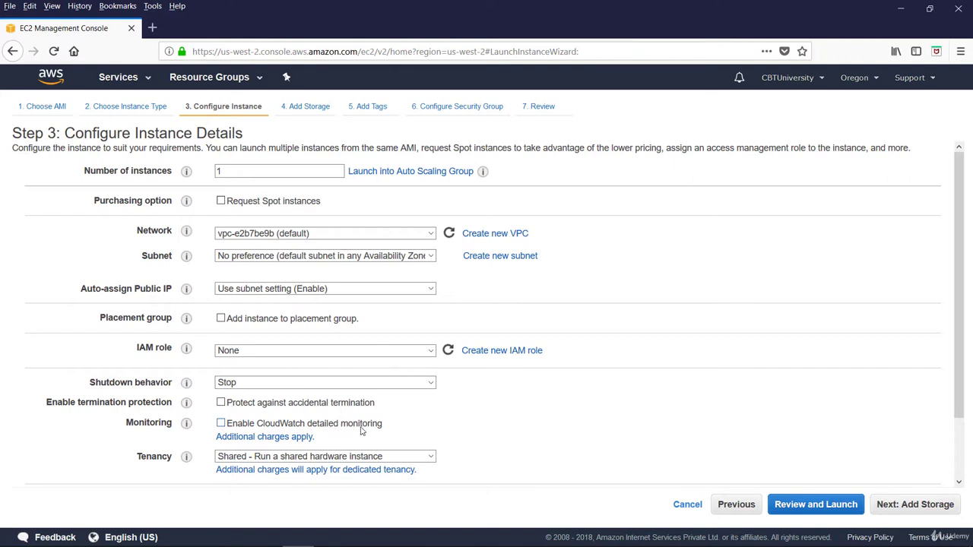
scroll(366, 439, "down", 2)
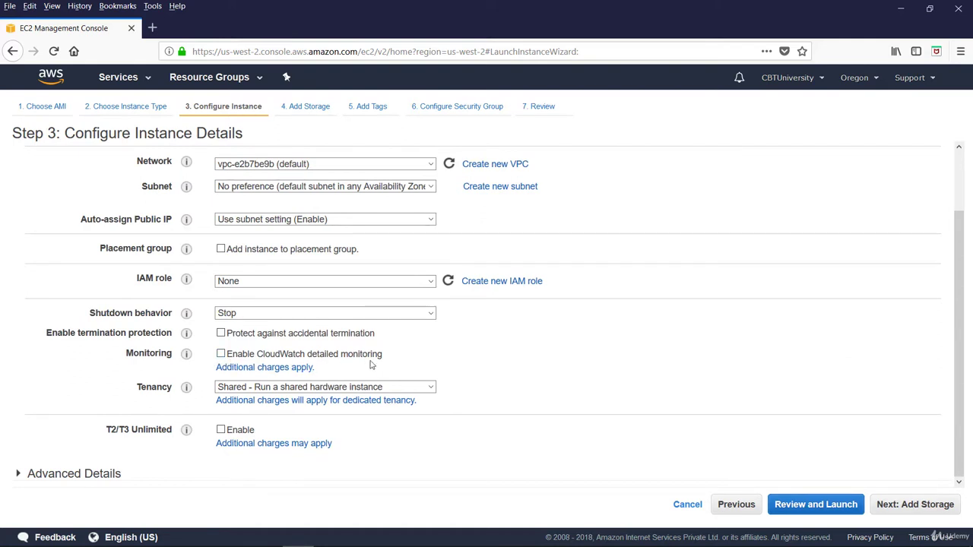
left_click(243, 368)
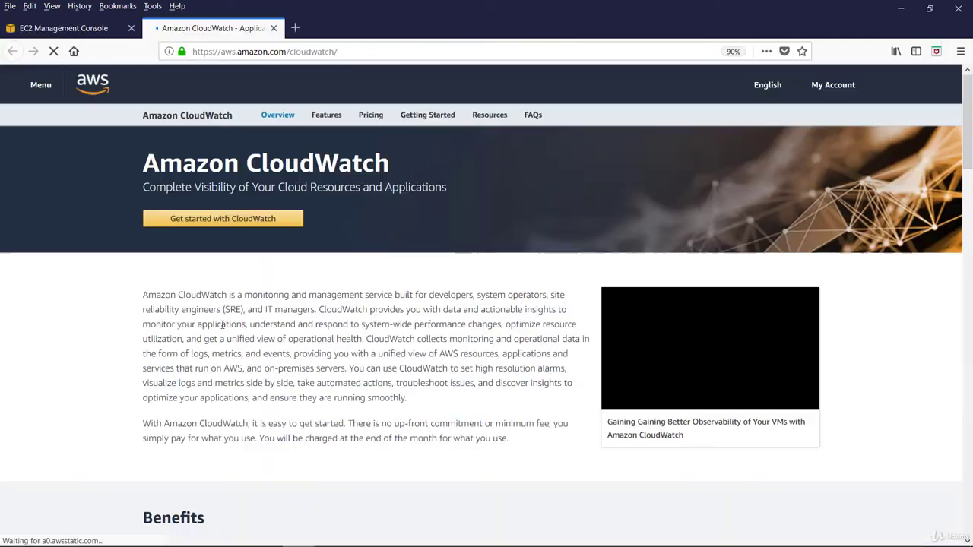
left_click(273, 28)
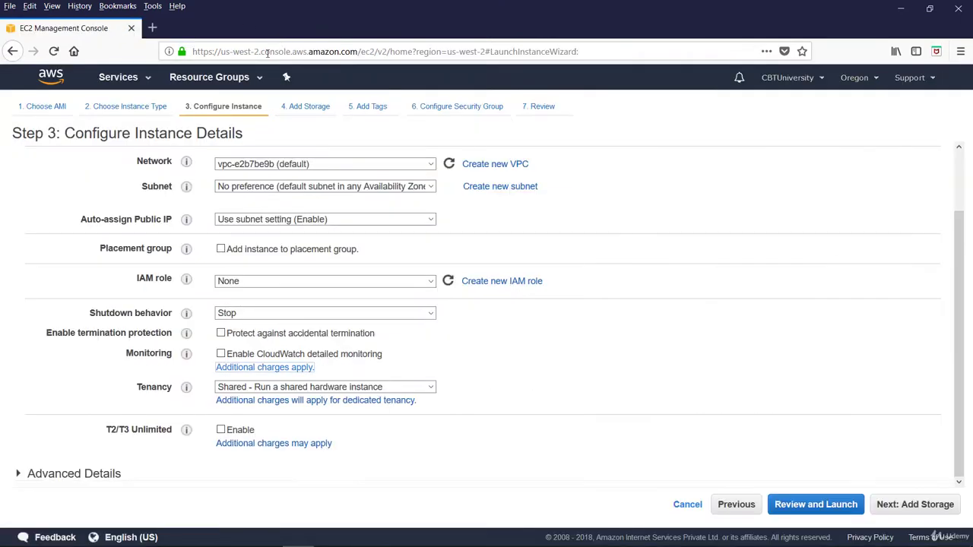
left_click(430, 388)
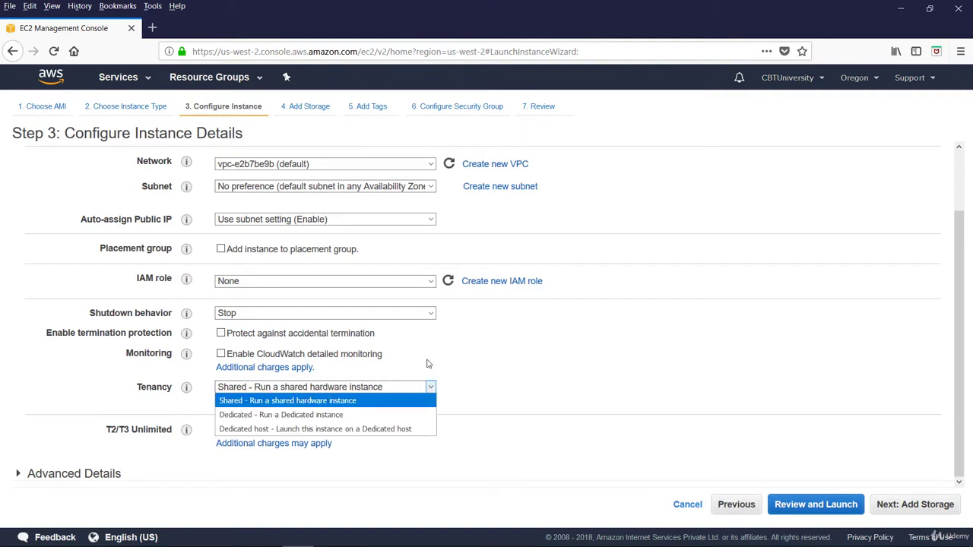
left_click(418, 370)
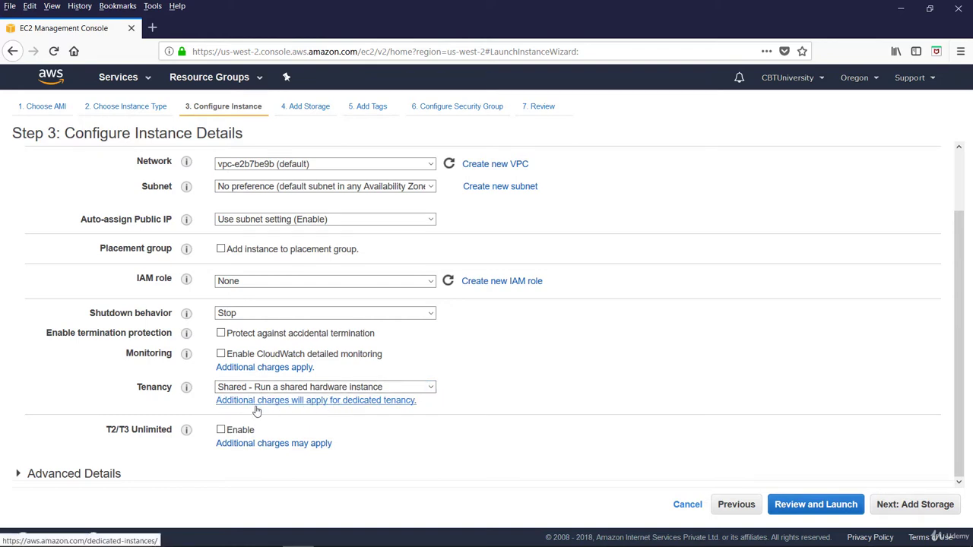
left_click(257, 404)
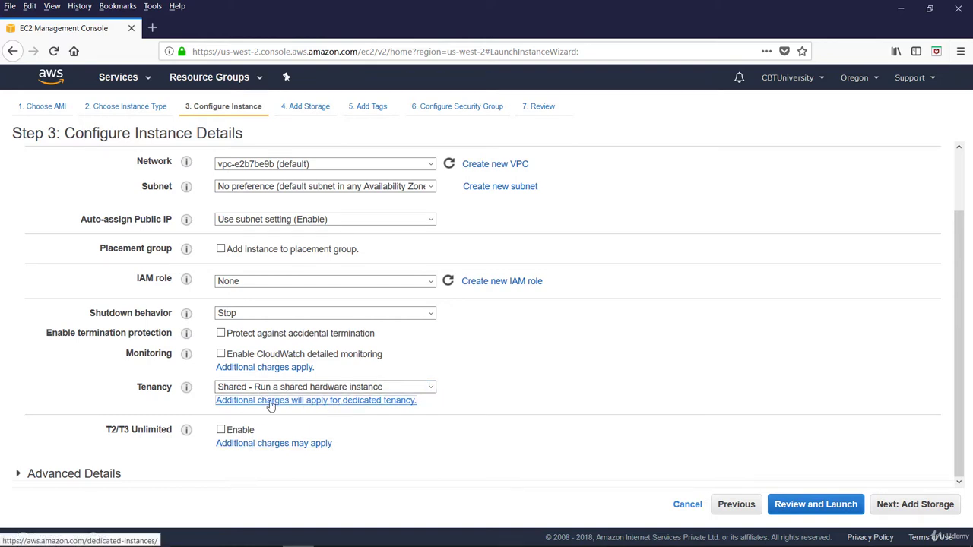
left_click(271, 403)
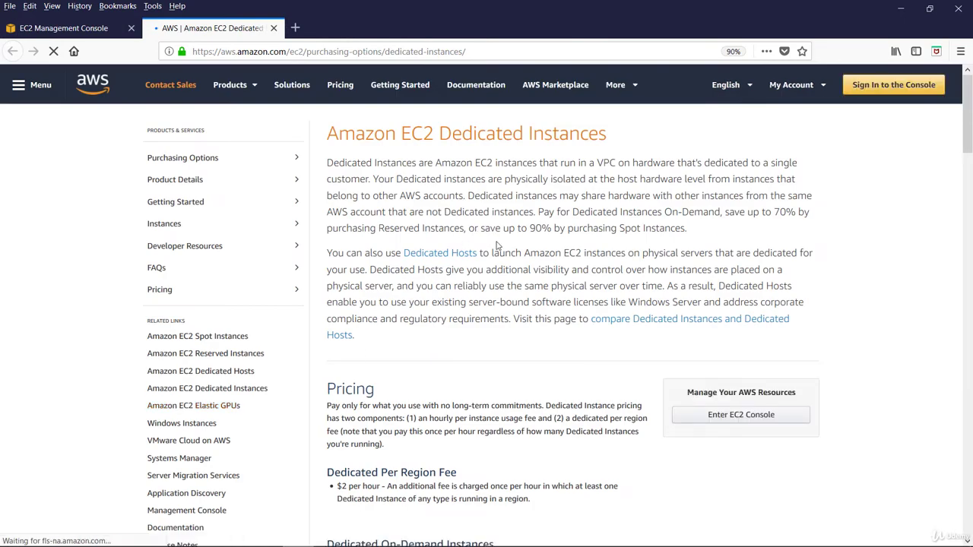
scroll(569, 370, "down", 4)
scroll(571, 374, "down", 4)
scroll(545, 415, "down", 5)
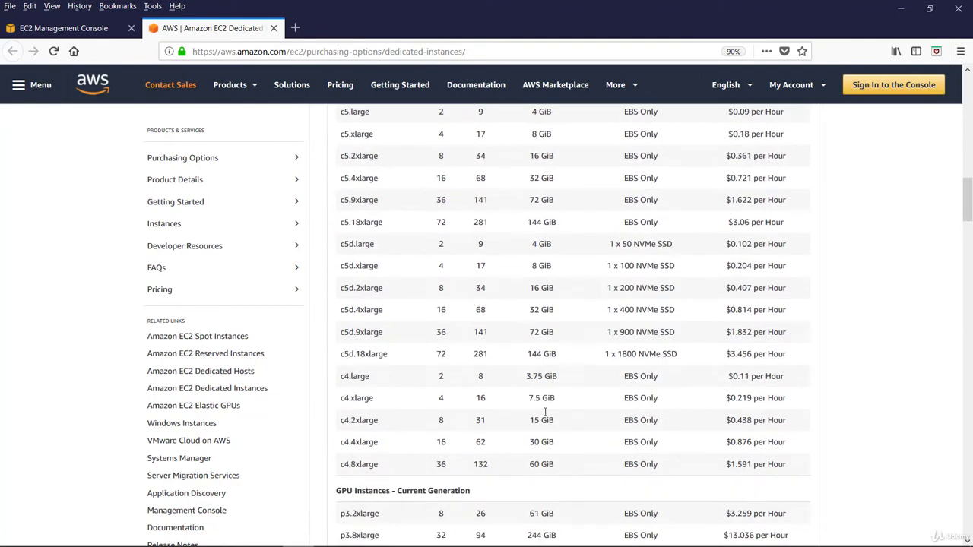
key("ctrl+w")
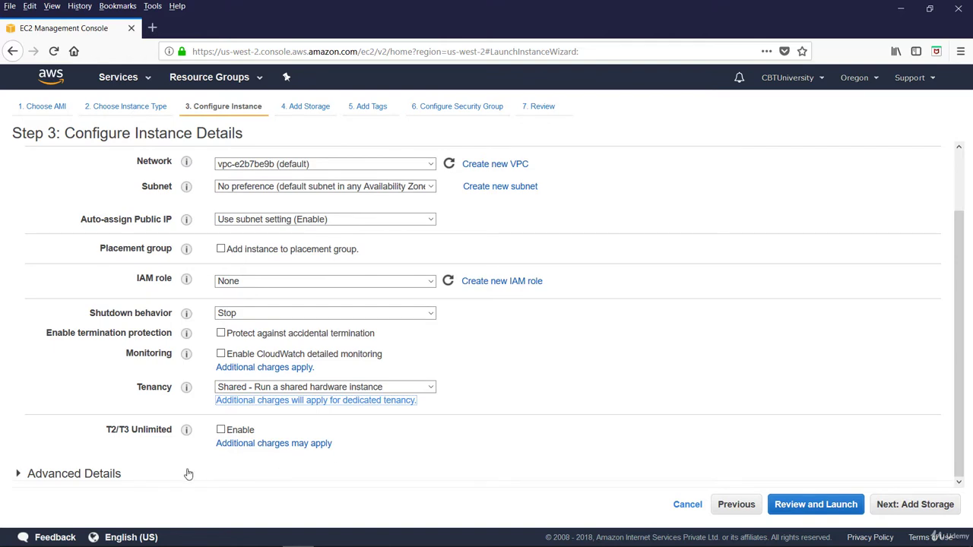
Check the T2/T3 Unlimited docs and Advanced Details, leave User data empty, and go to Add Storage
left_click(261, 444)
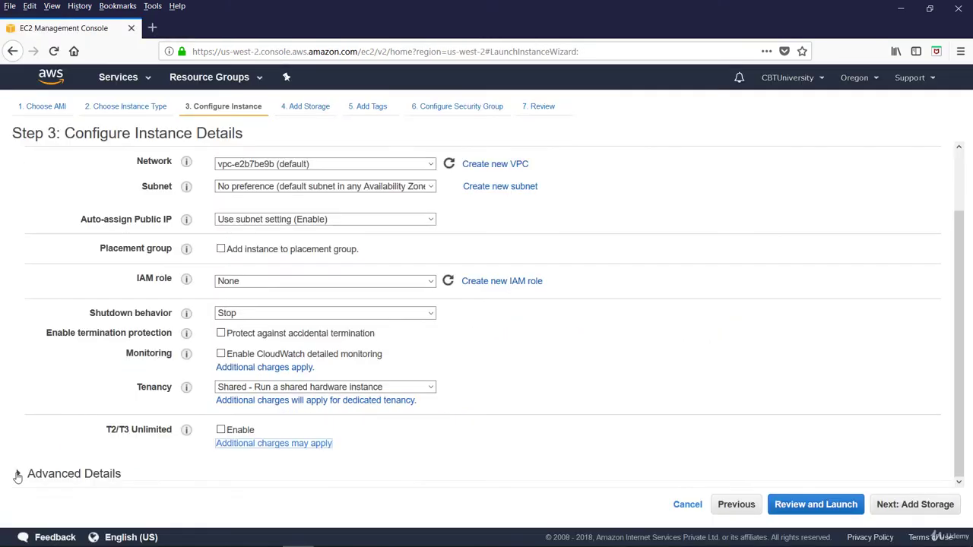
left_click(17, 476)
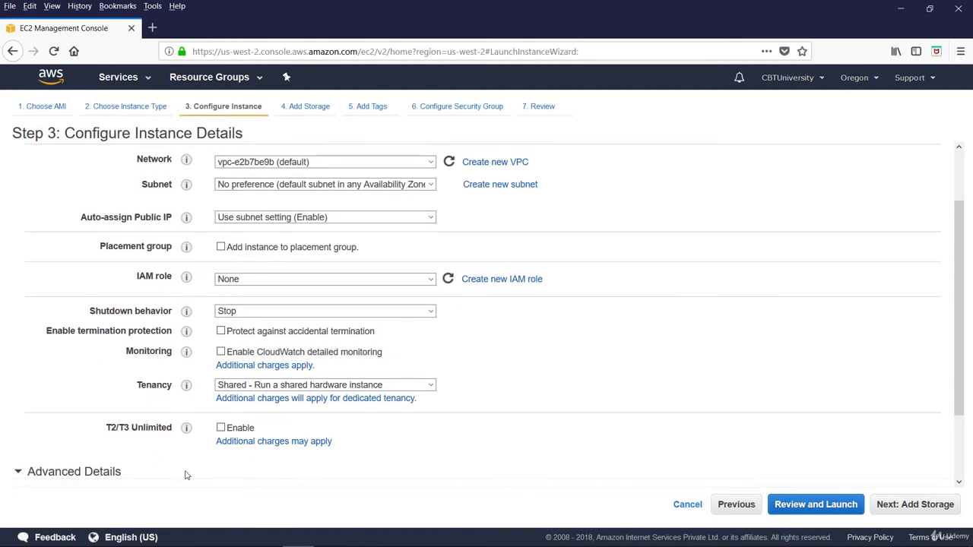
left_click(226, 439)
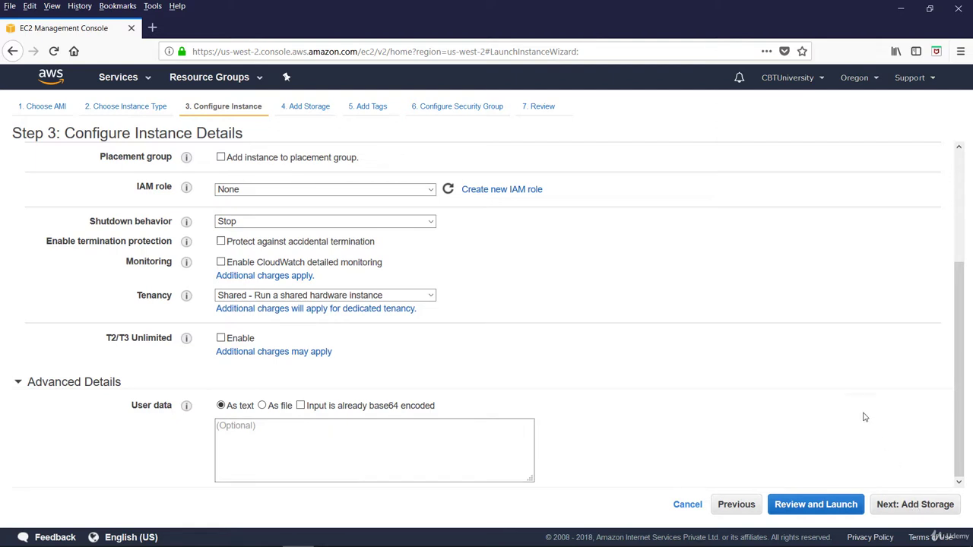
left_click(909, 508)
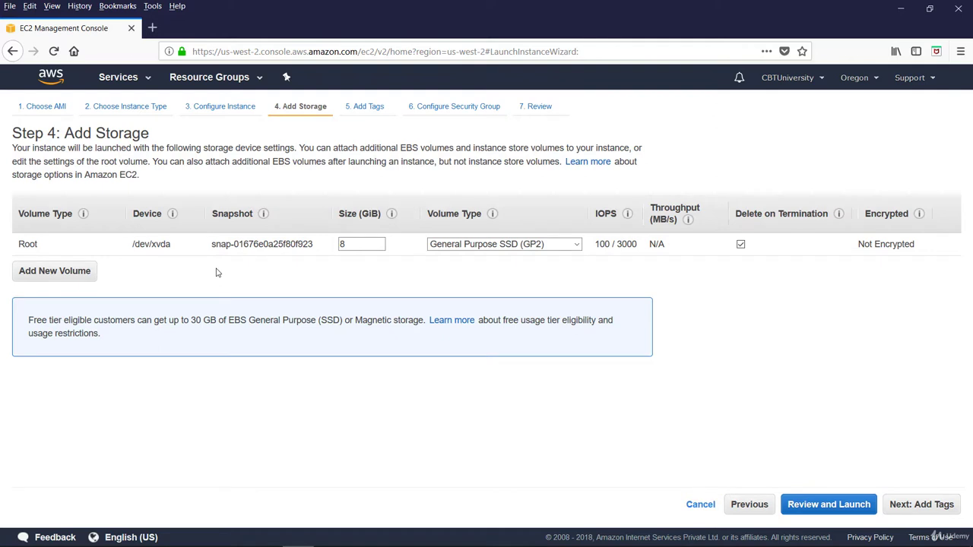
mouse_move(84, 217)
left_click(360, 243)
left_click(577, 247)
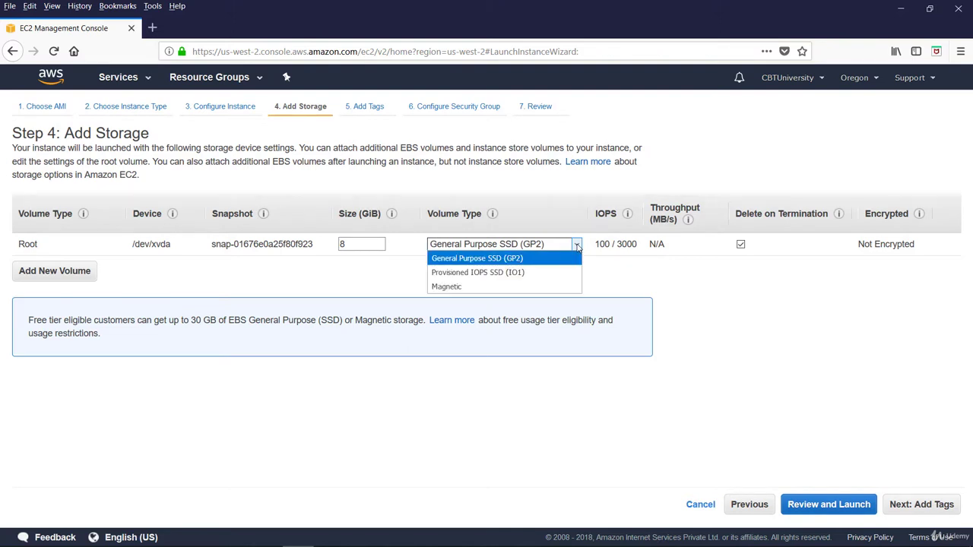
left_click(577, 250)
mouse_move(604, 254)
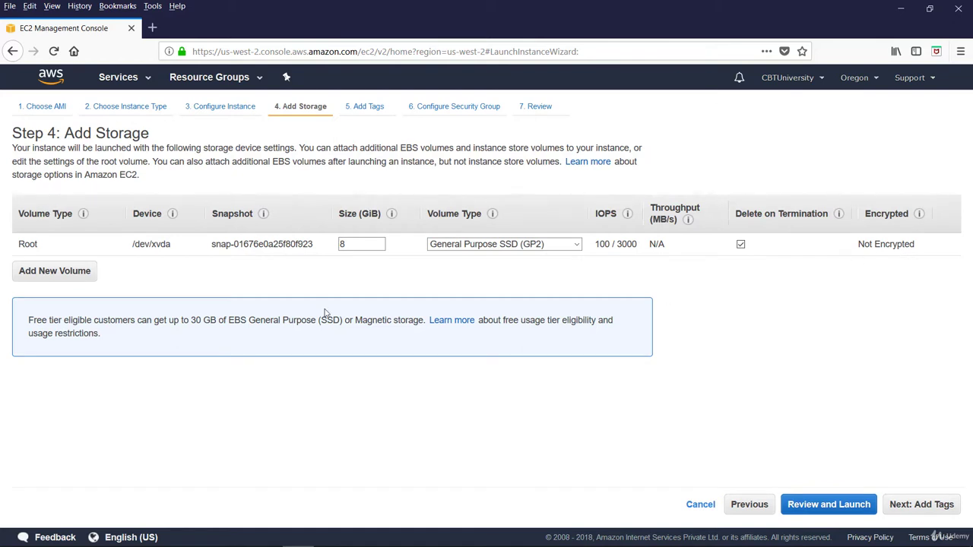
left_click(61, 272)
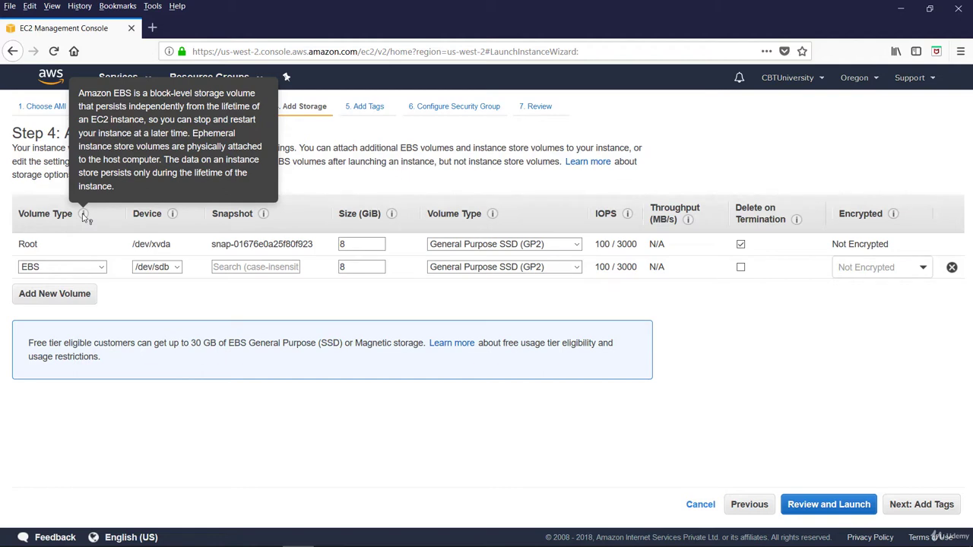
Inspect an extra EBS volume's settings: /dev/sdb, size, General Purpose SSD (GP2), Not Encrypted
left_click(179, 268)
left_click(181, 269)
left_click(277, 267)
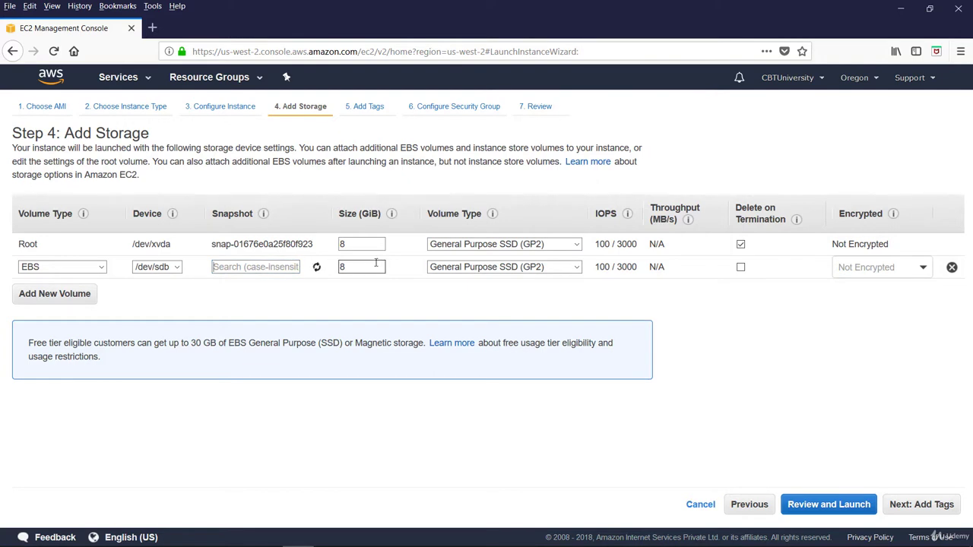
double_click(375, 266)
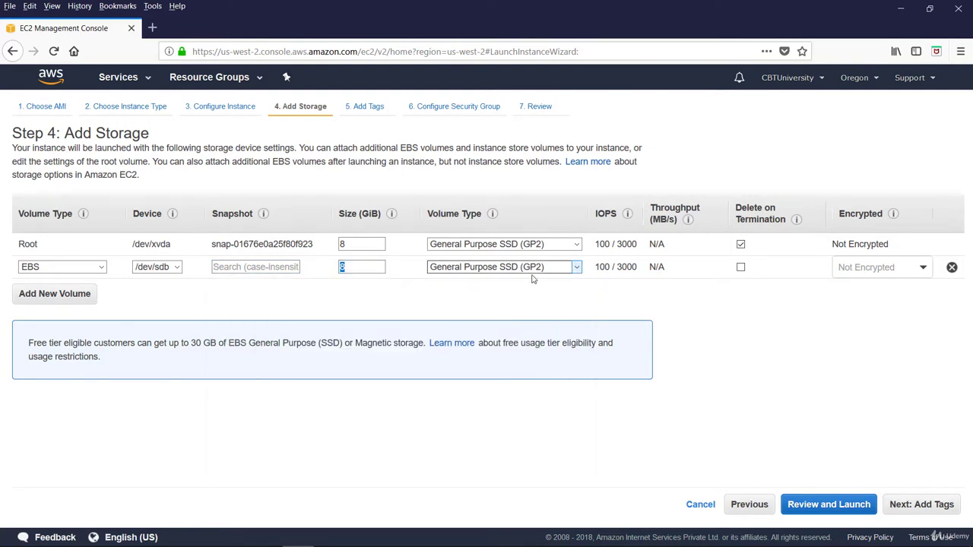
left_click(577, 266)
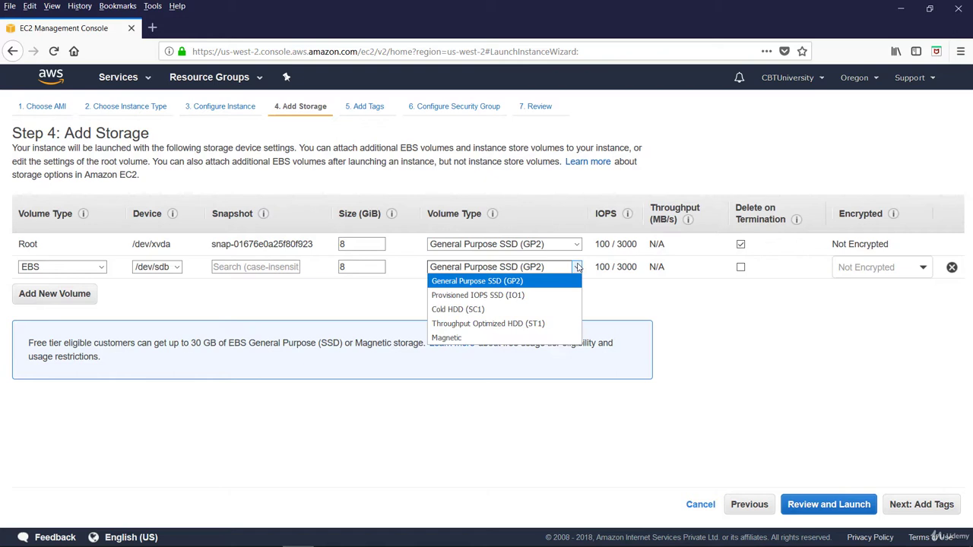
left_click(618, 275)
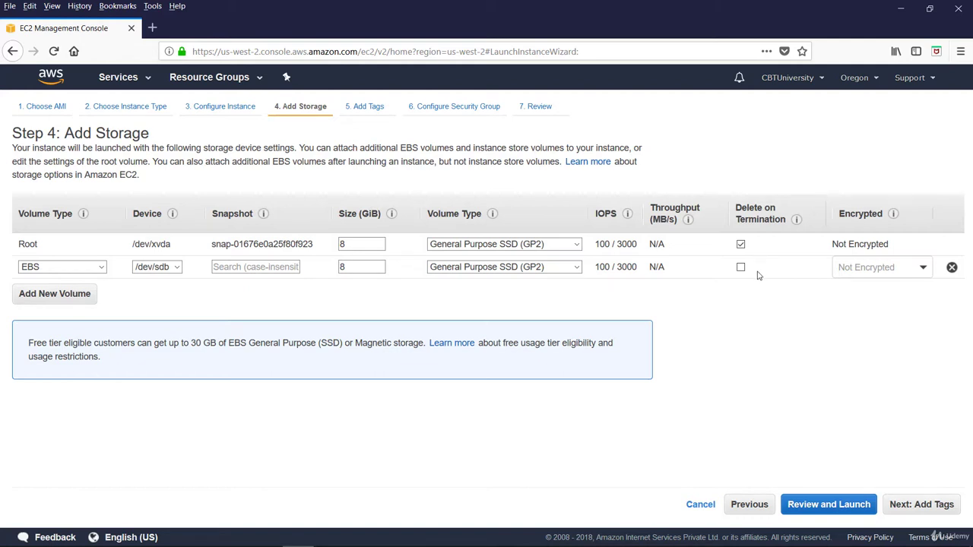
left_click(922, 270)
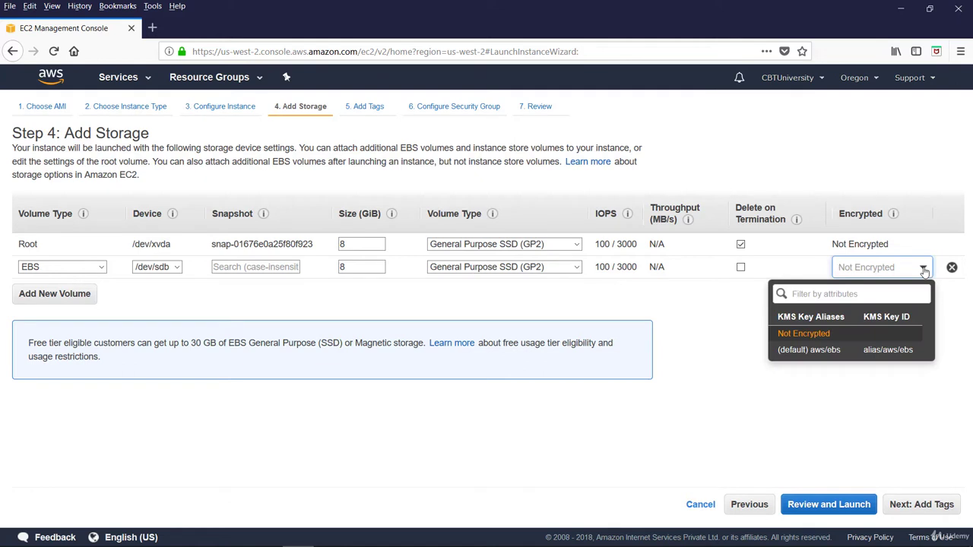
left_click(806, 333)
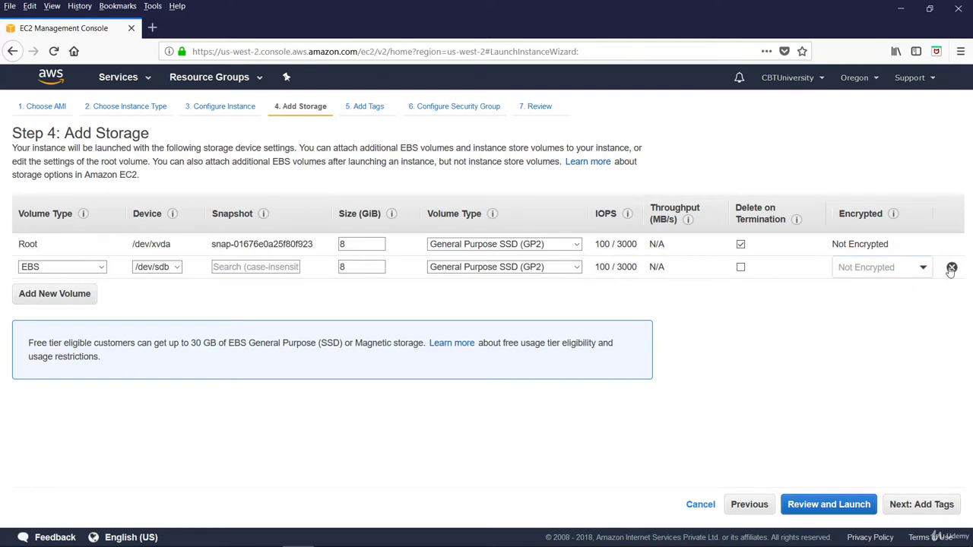
Remove the extra /dev/sdb volume, keeping only the 8 GiB root volume, and go to Add Tags
left_click(952, 268)
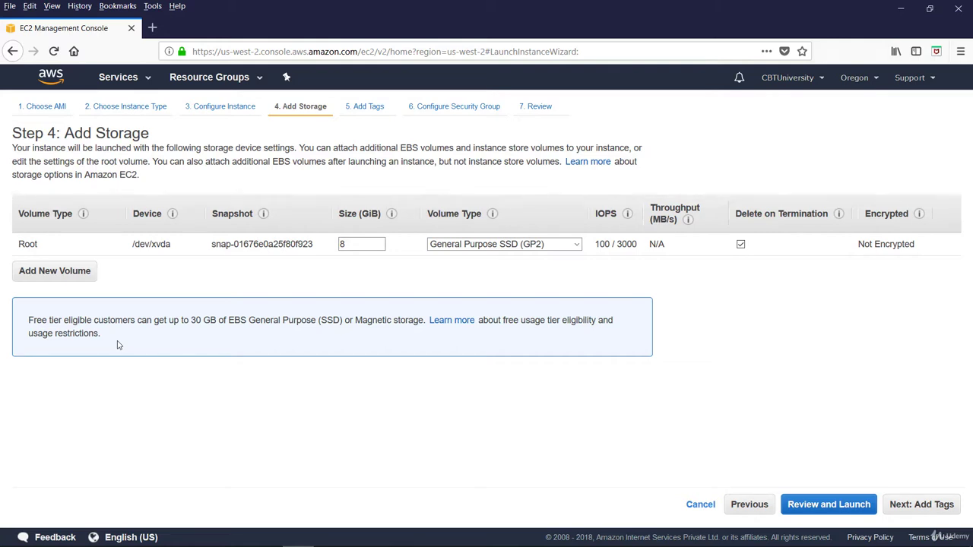
left_click(920, 508)
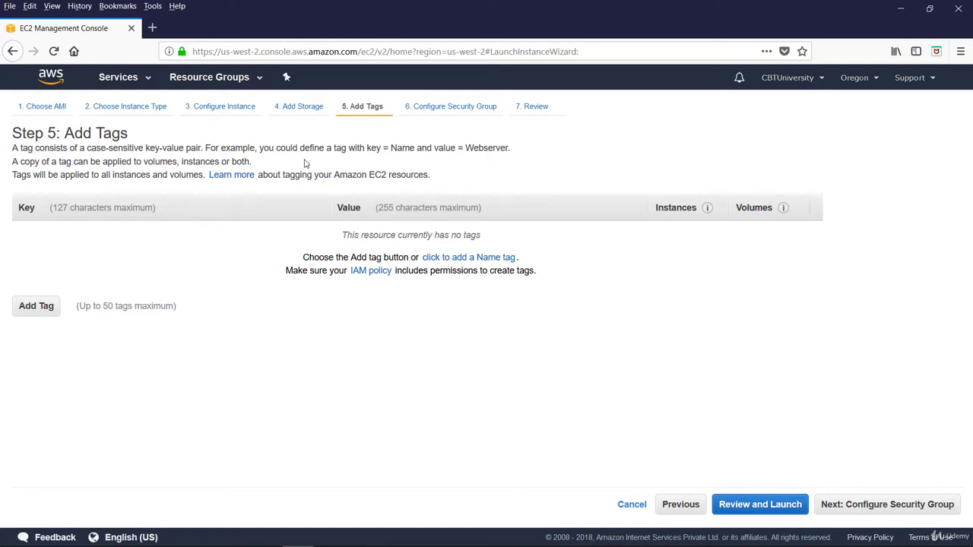
Add the tags name = server1 and owner = Admin1
left_click(36, 308)
left_click(47, 230)
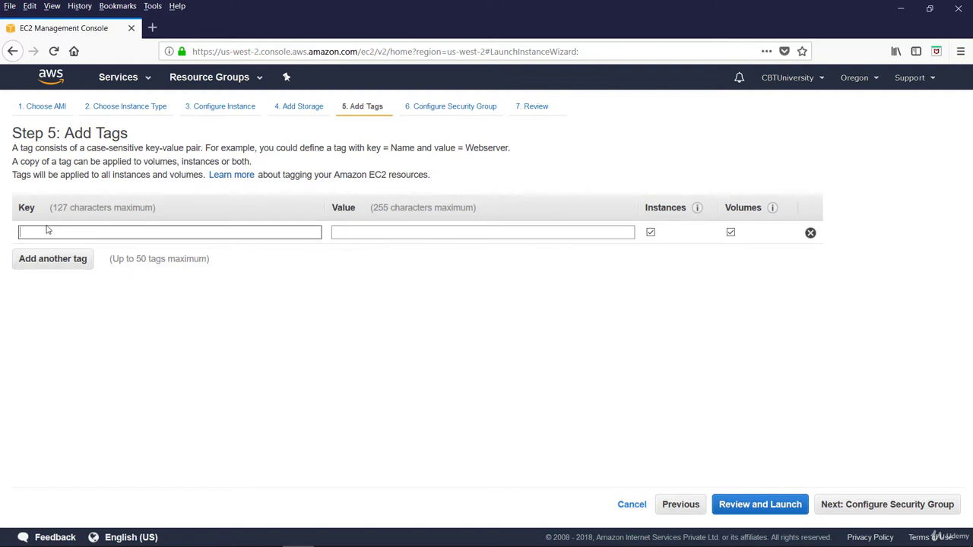
type("name")
key("Tab")
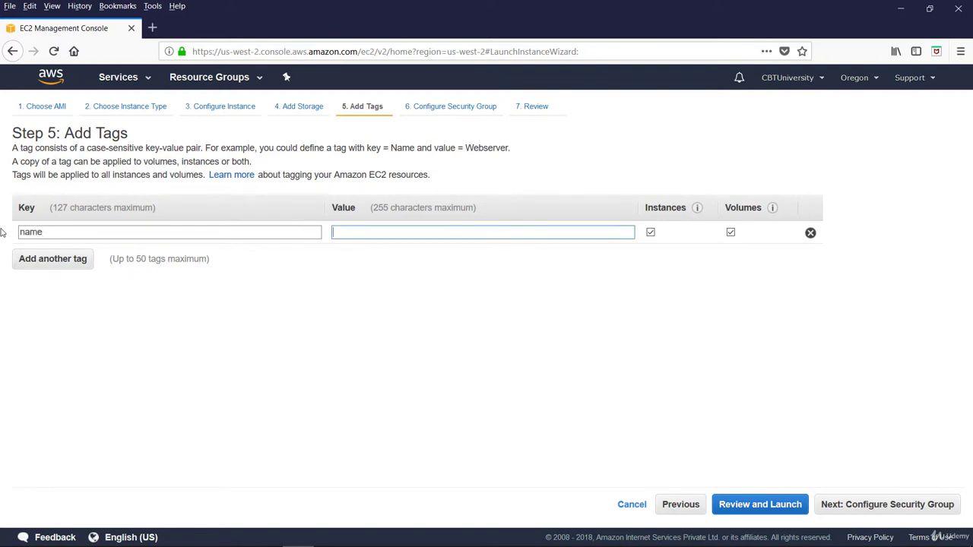
type("server1")
left_click(32, 259)
type("owner")
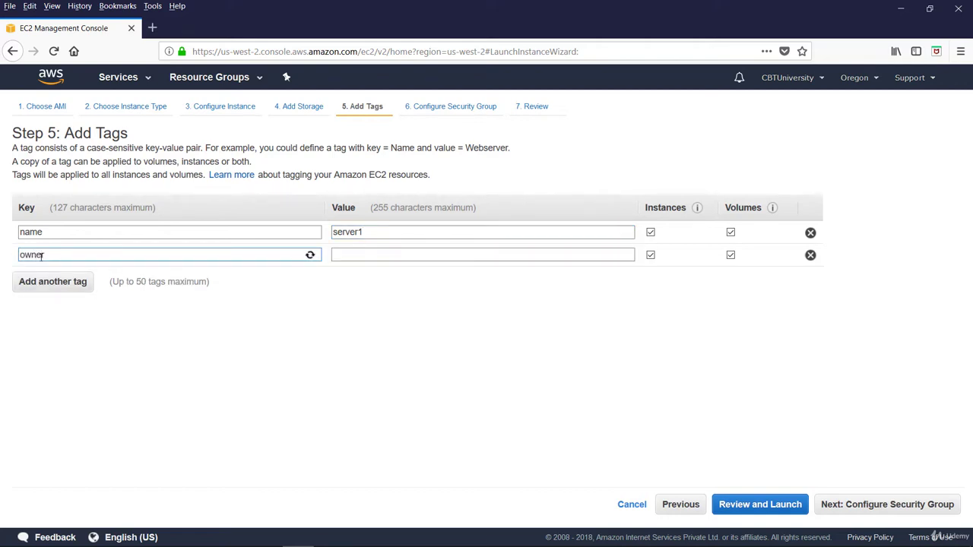
key("Tab")
type("Admin")
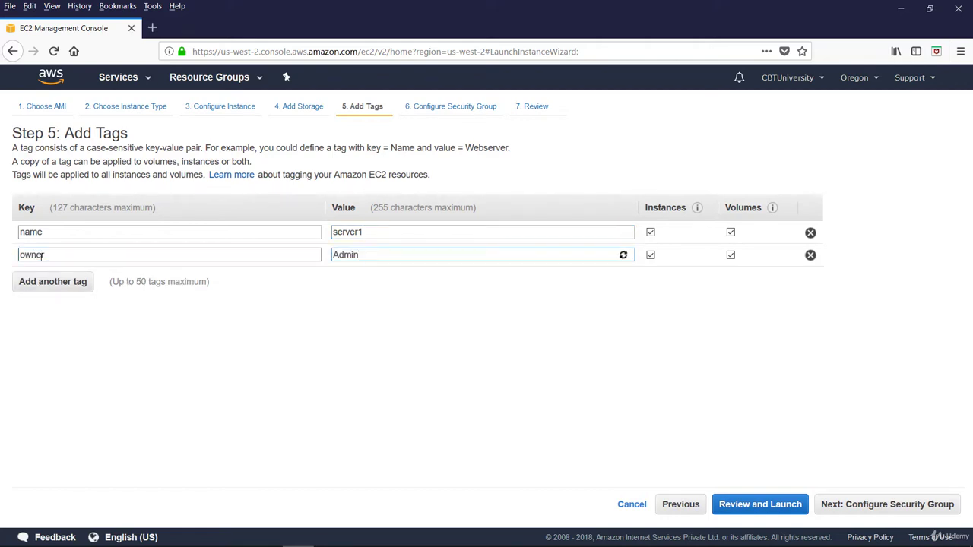
type("1")
Add a purpose = demo tag and continue to Configure Security Group
left_click(38, 280)
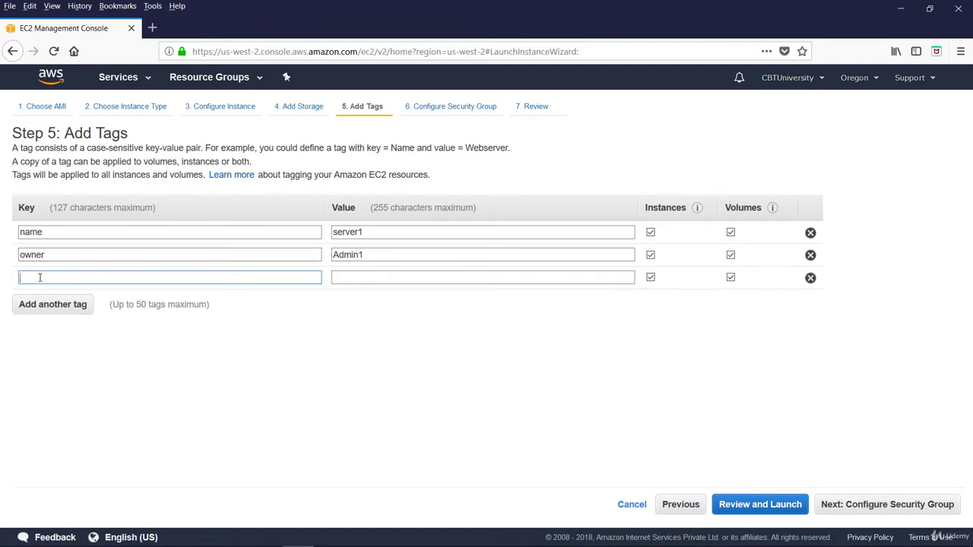
type("purpose")
key("Tab")
type("demo")
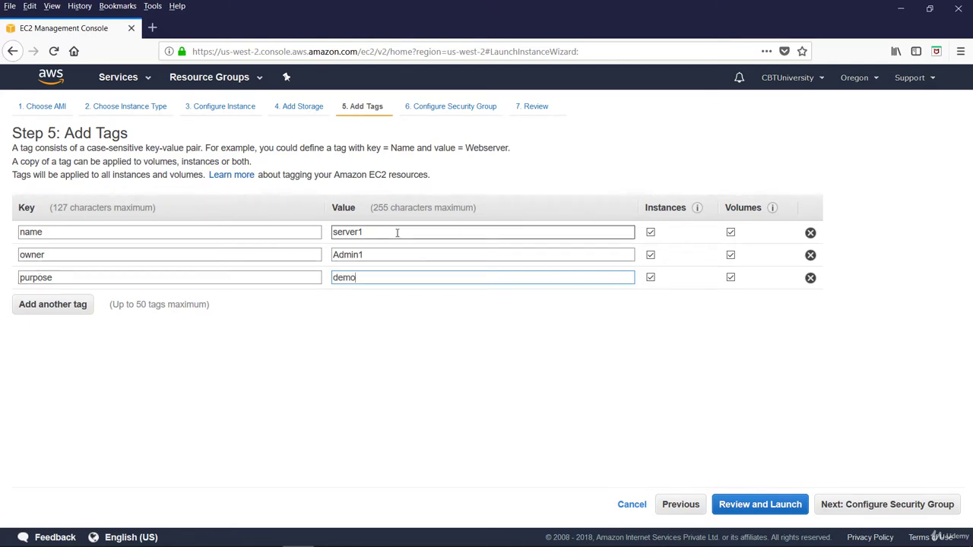
left_click(864, 506)
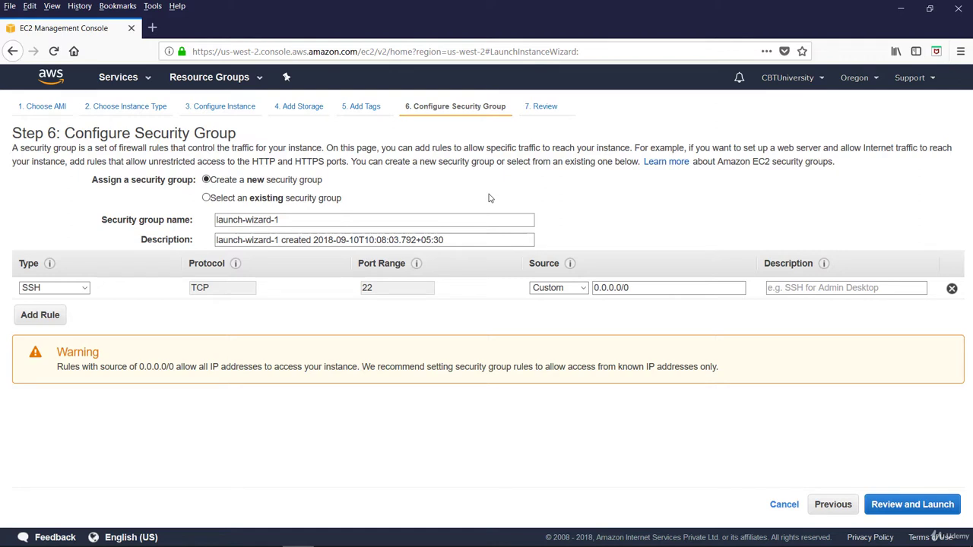
Look at the default existing security group, then switch back to creating a new one
left_click(251, 198)
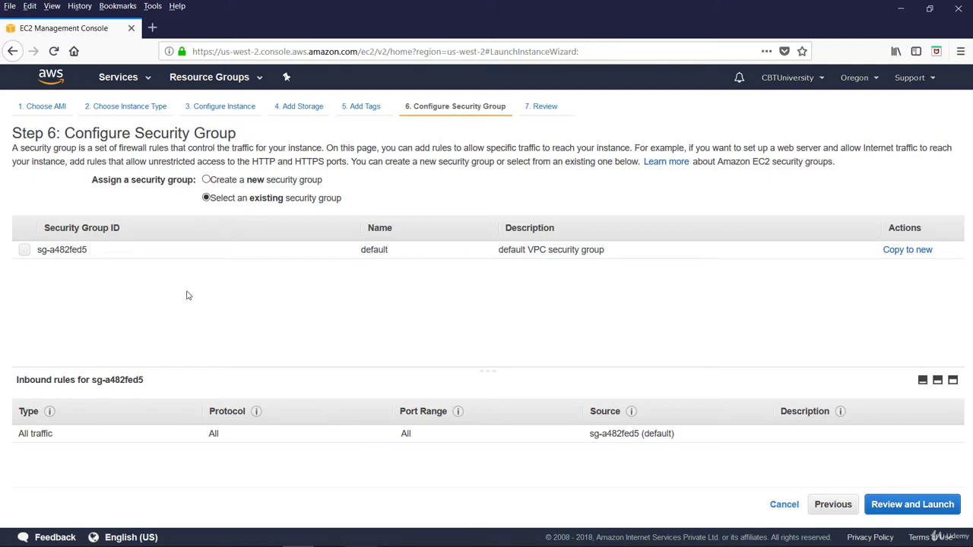
left_click(206, 180)
Rename the new security group to demo-sg1
left_click(313, 219)
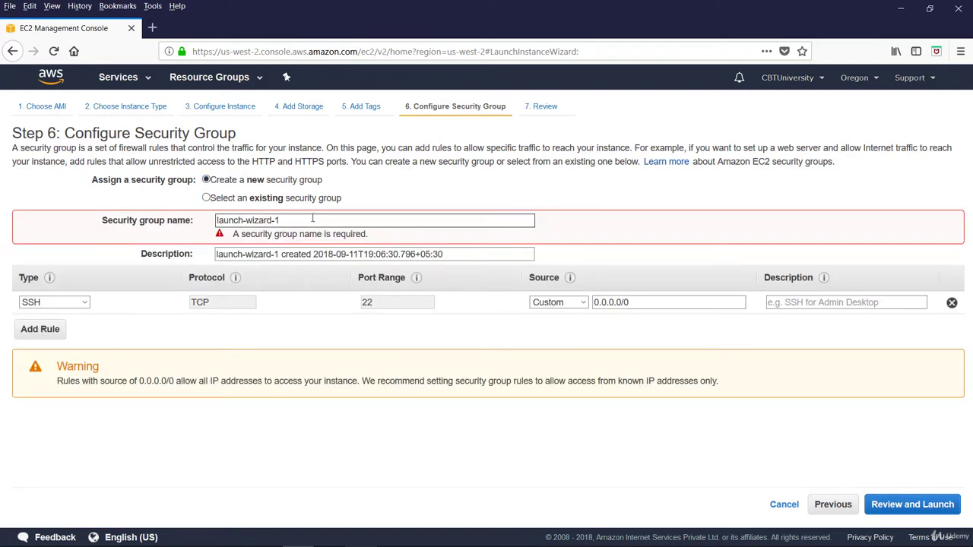
key("ctrl+a")
key("BackSpace")
type("demo-sg1")
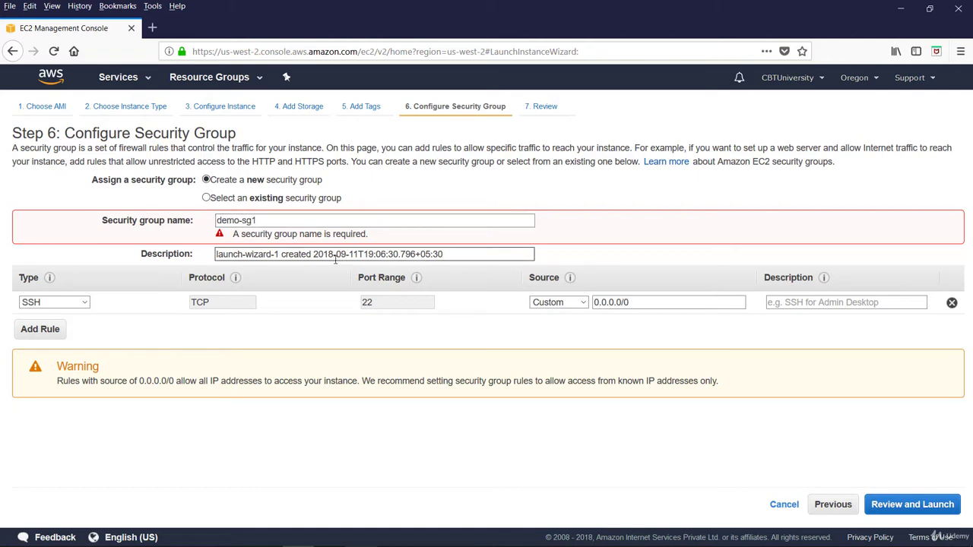
Keep the SSH rule from 0.0.0.0/0, describe it 'Demo Security Group', and proceed to review
left_click(83, 302)
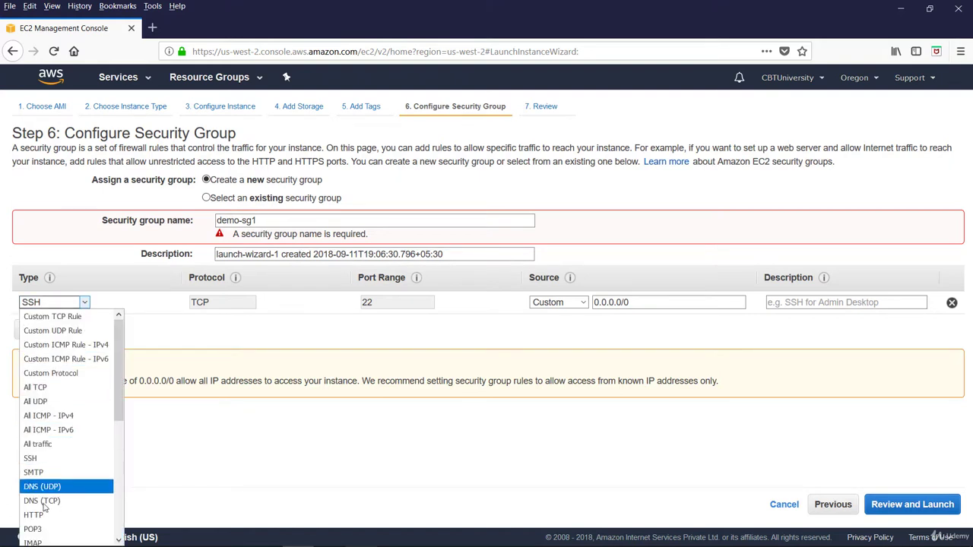
left_click(160, 301)
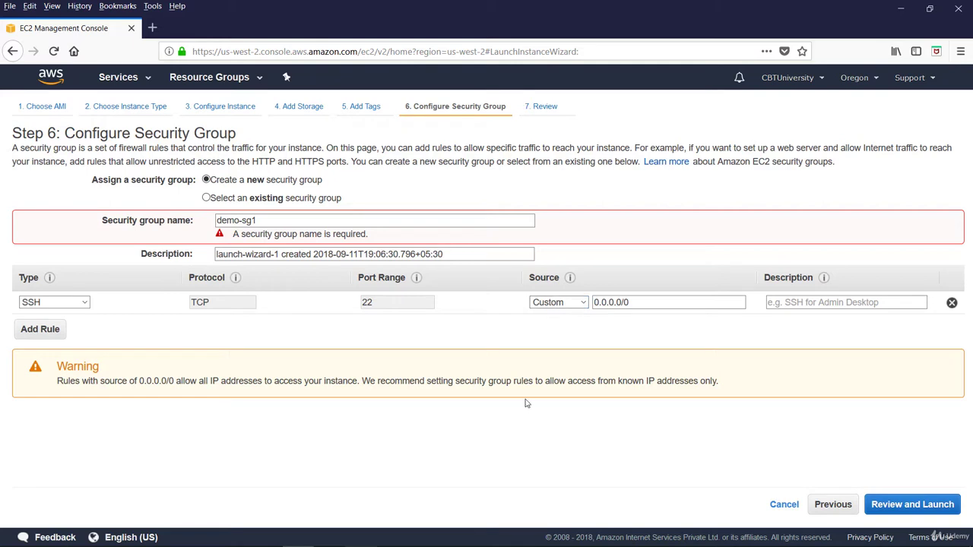
left_click(584, 305)
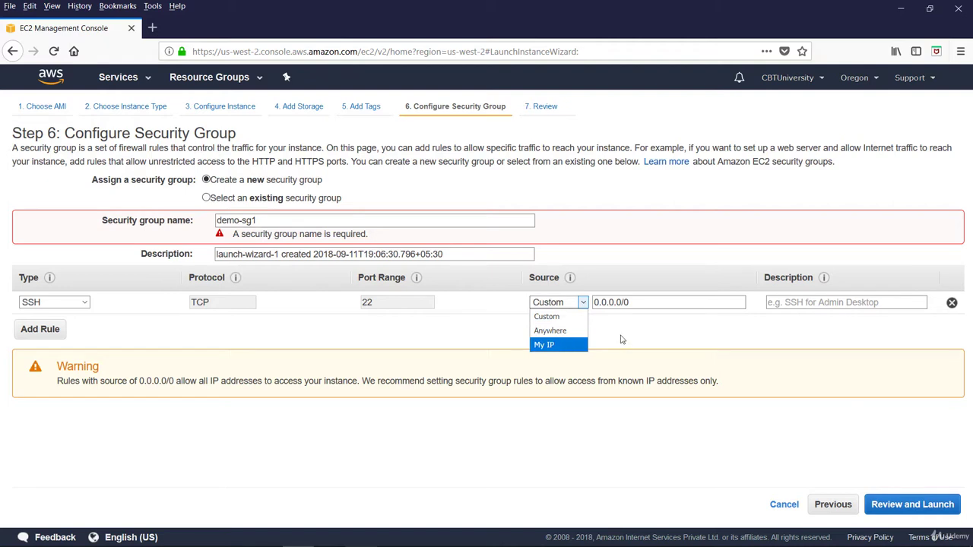
left_click(601, 302)
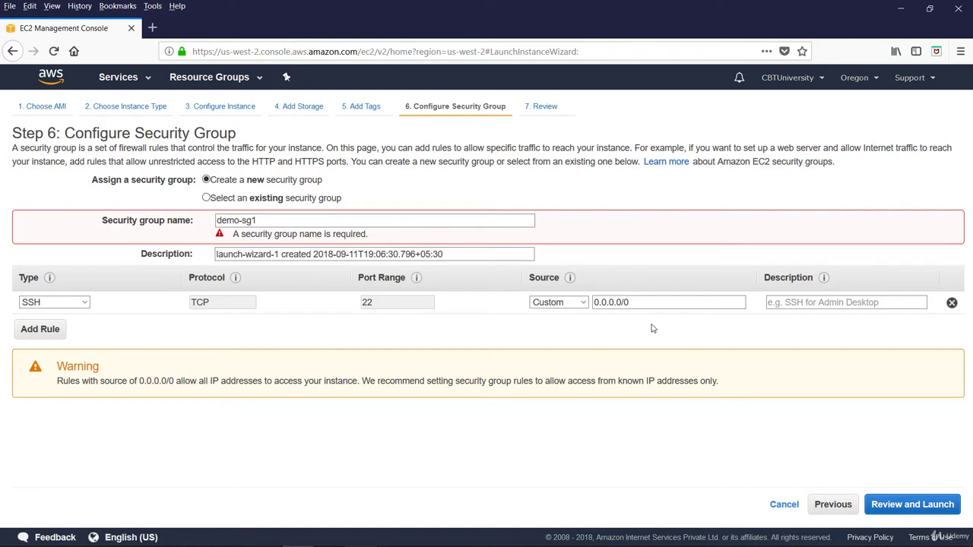
type("Demo Security Group")
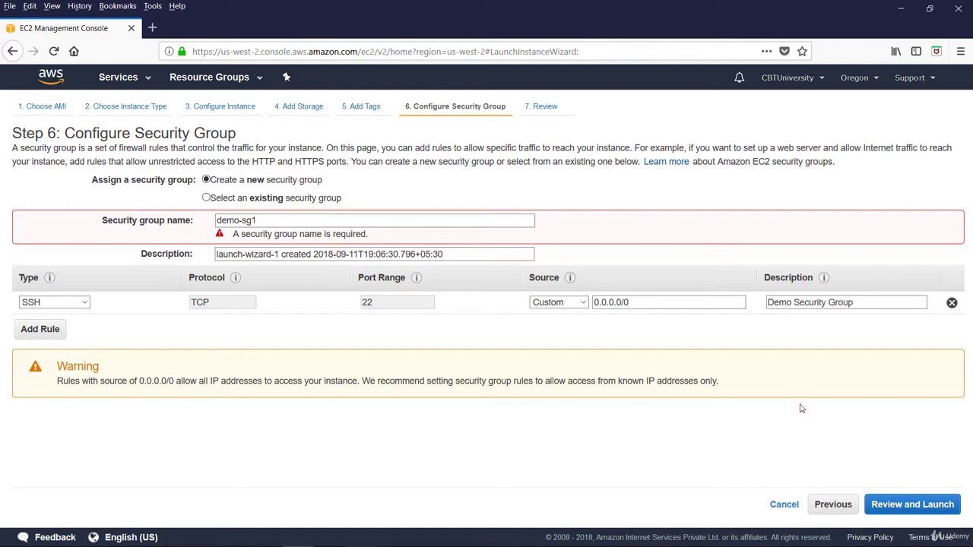
left_click(912, 506)
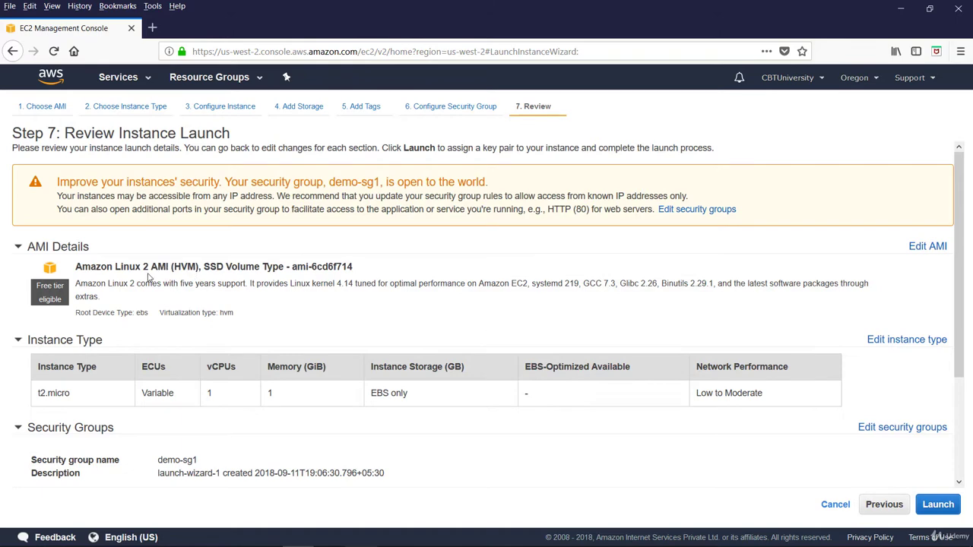
Expand Instance Details, Storage and Tags on the review page, then launch to pick a key pair
scroll(78, 302, "down", 3)
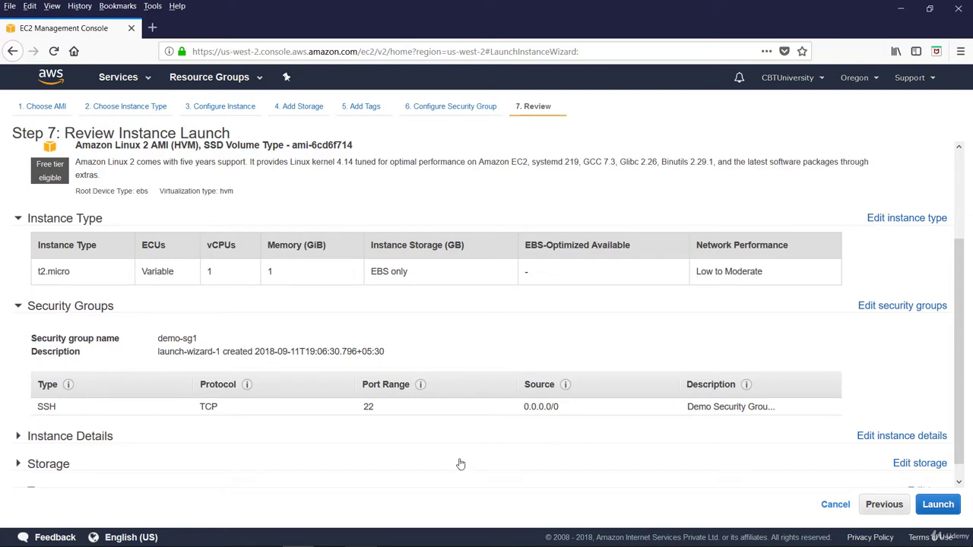
left_click(64, 435)
scroll(220, 338, "down", 3)
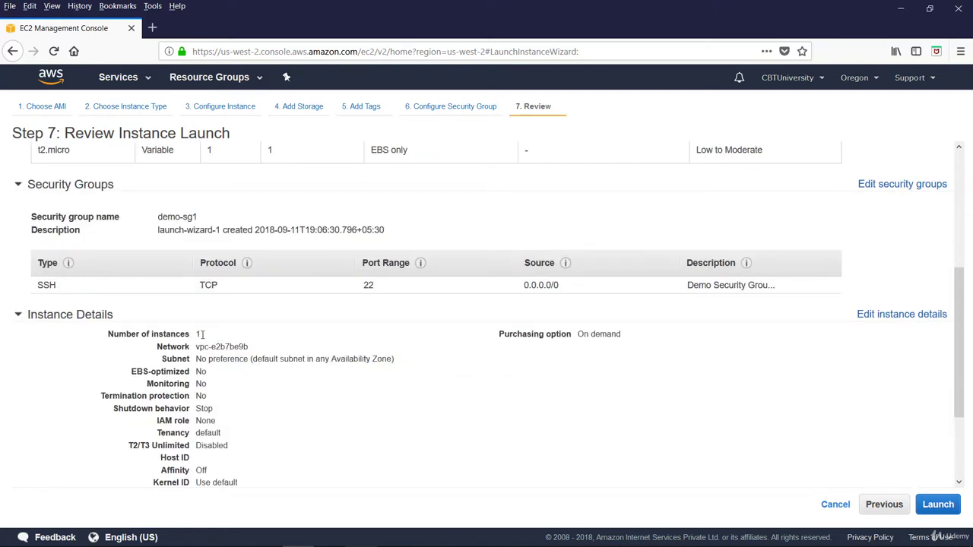
scroll(554, 259, "down", 3)
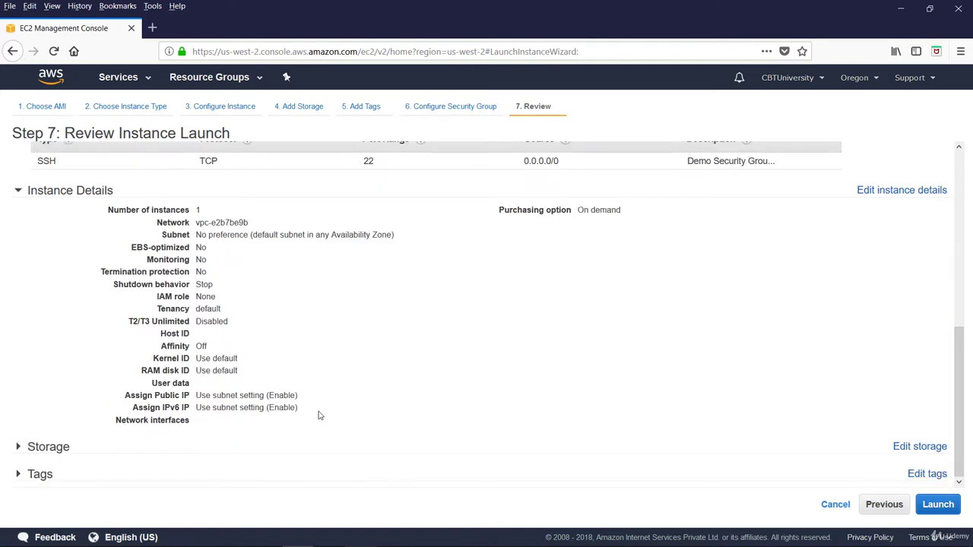
left_click(29, 450)
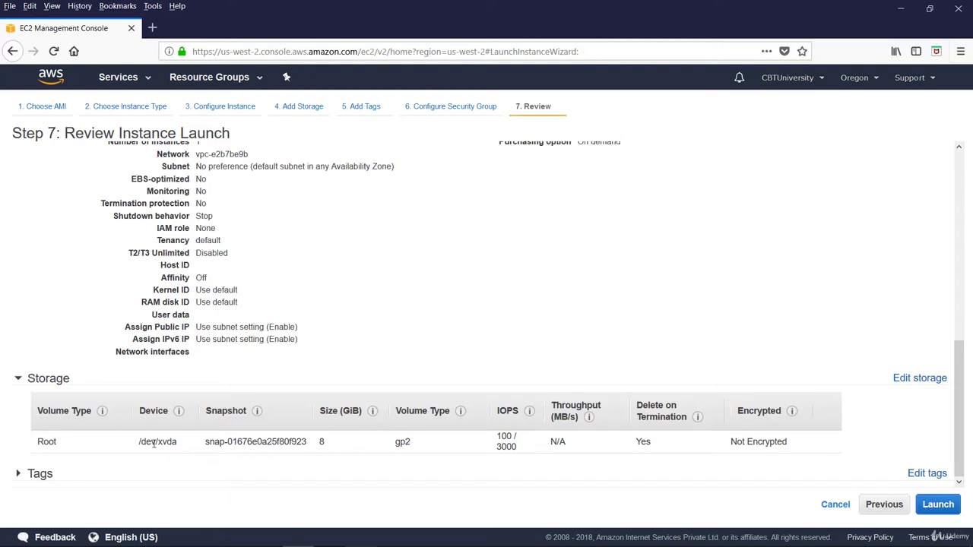
left_click(18, 474)
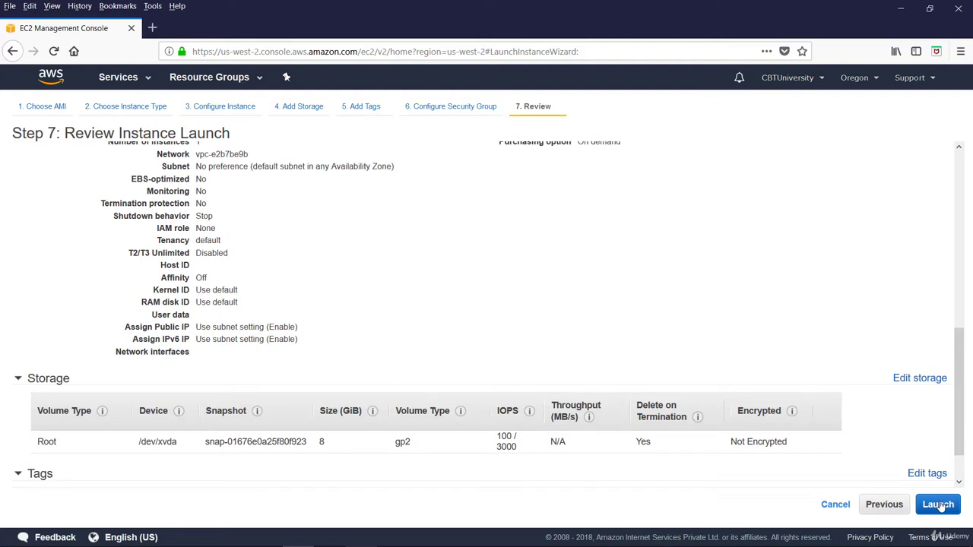
left_click(940, 505)
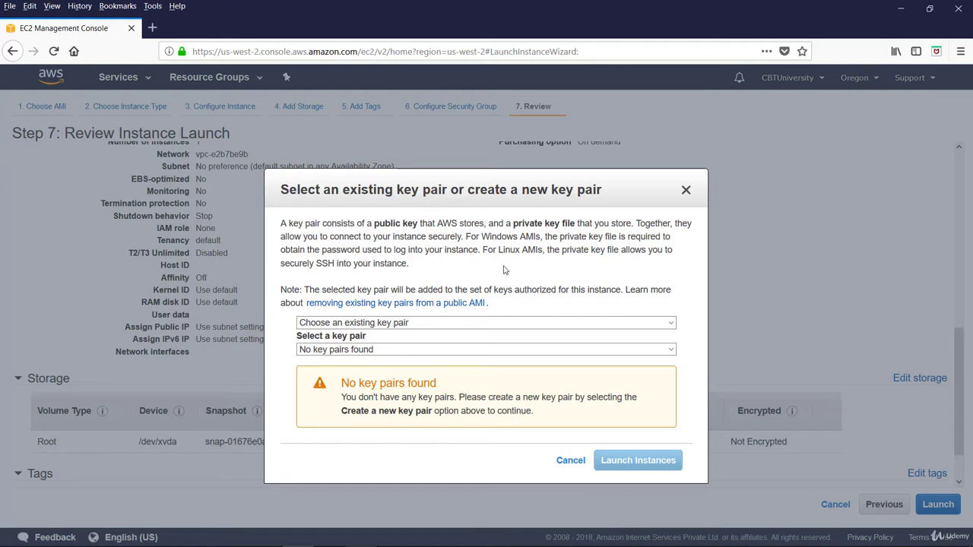
Create a new key pair named demo-keypair and save demo-keypair.pem to disk
left_click(403, 326)
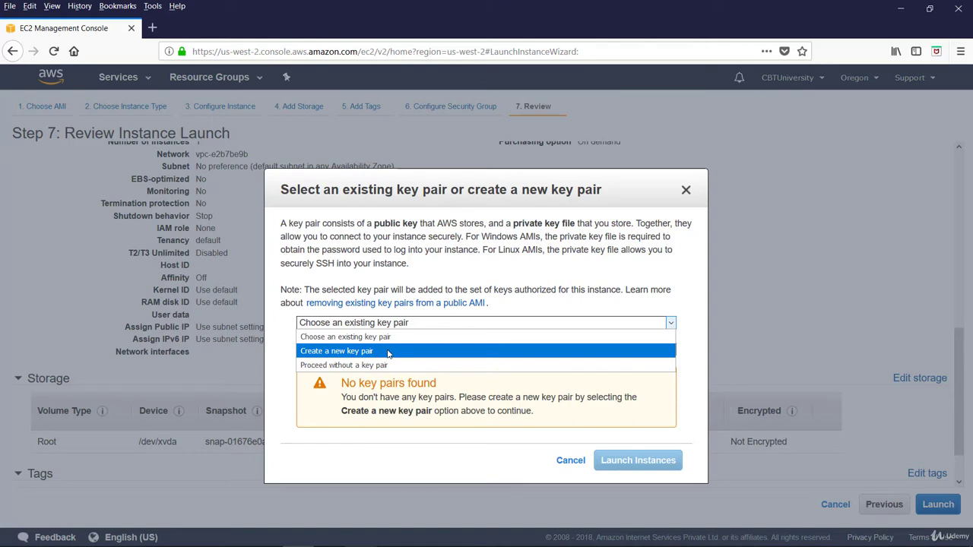
left_click(388, 351)
type("demo-keypair")
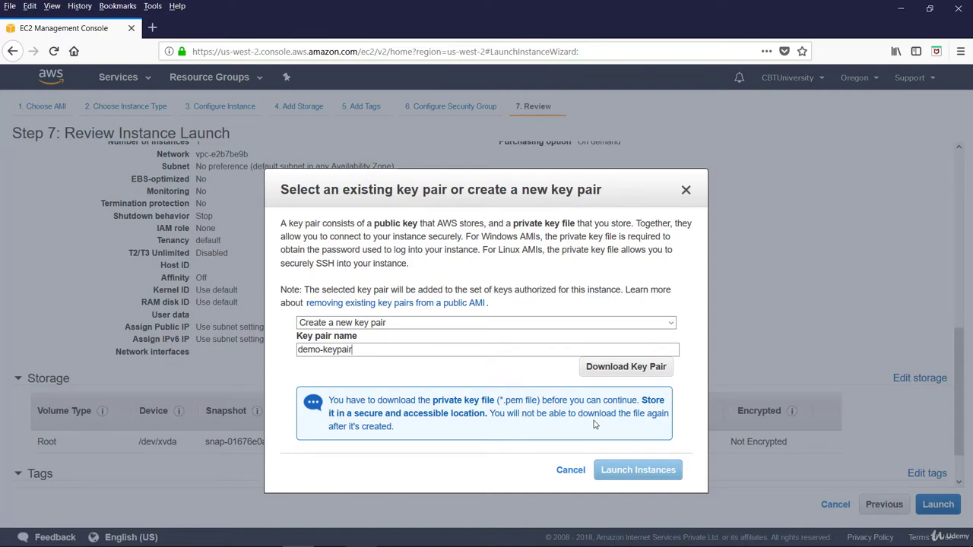
left_click(637, 368)
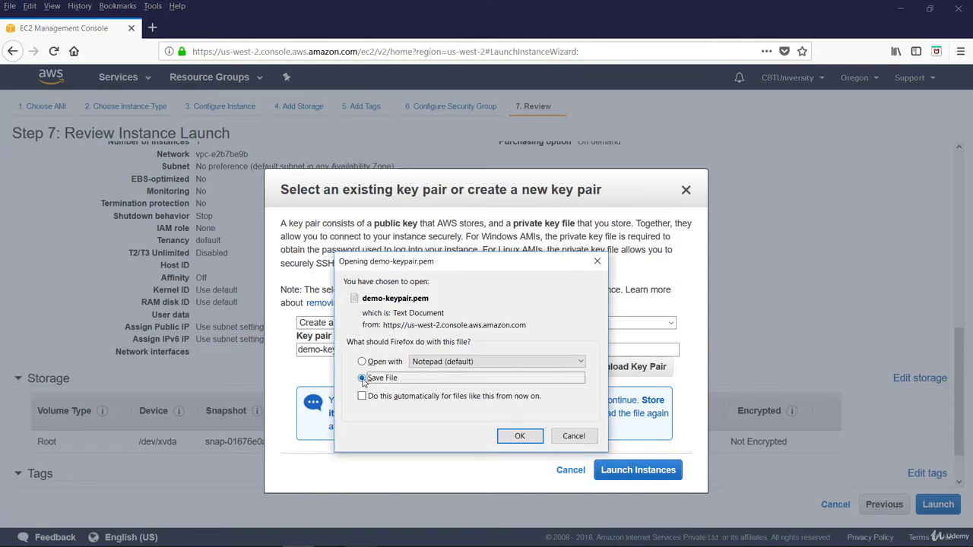
left_click(507, 438)
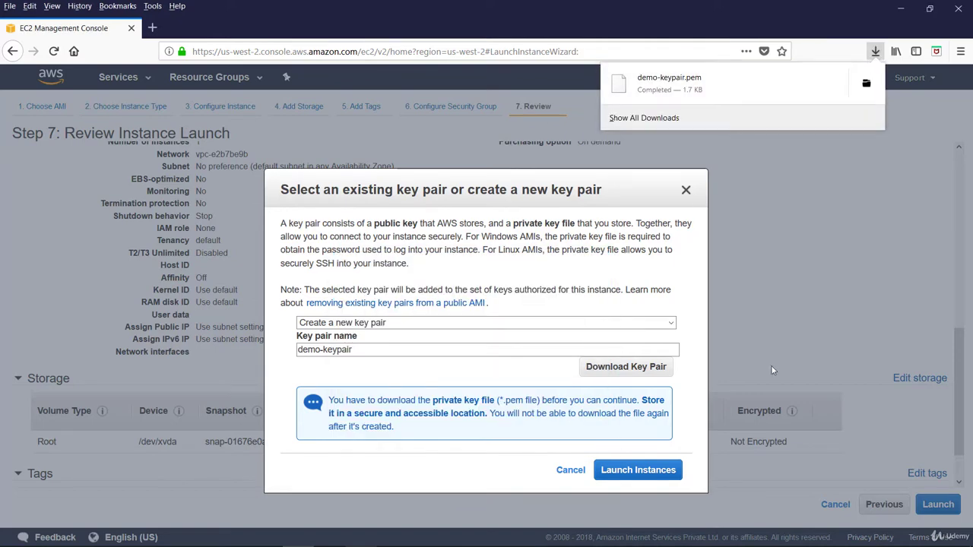
Launch the instance with demo-keypair and open it in the Instances list
left_click(616, 398)
left_click(620, 472)
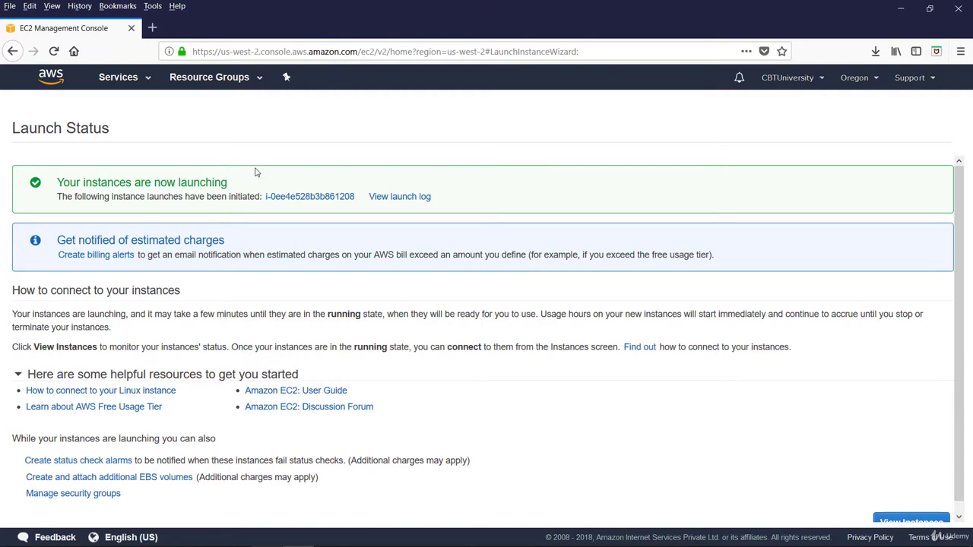
left_click(298, 197)
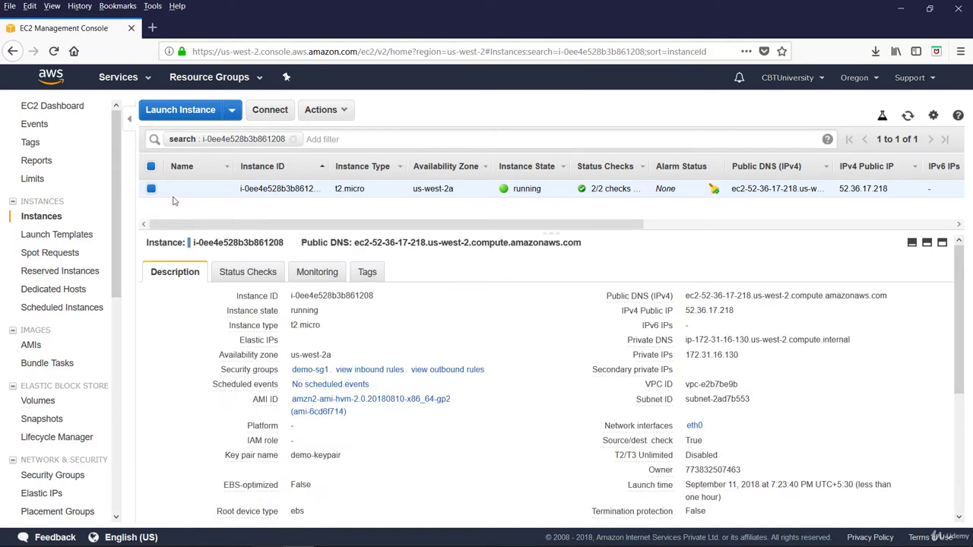
Name the new instance demosys1
left_click(222, 189)
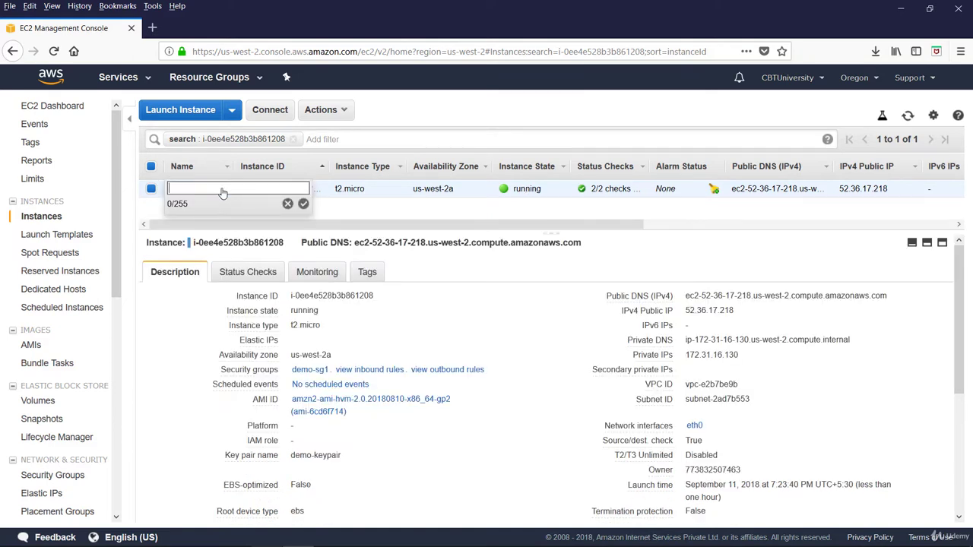
type("demosys1")
key("Return")
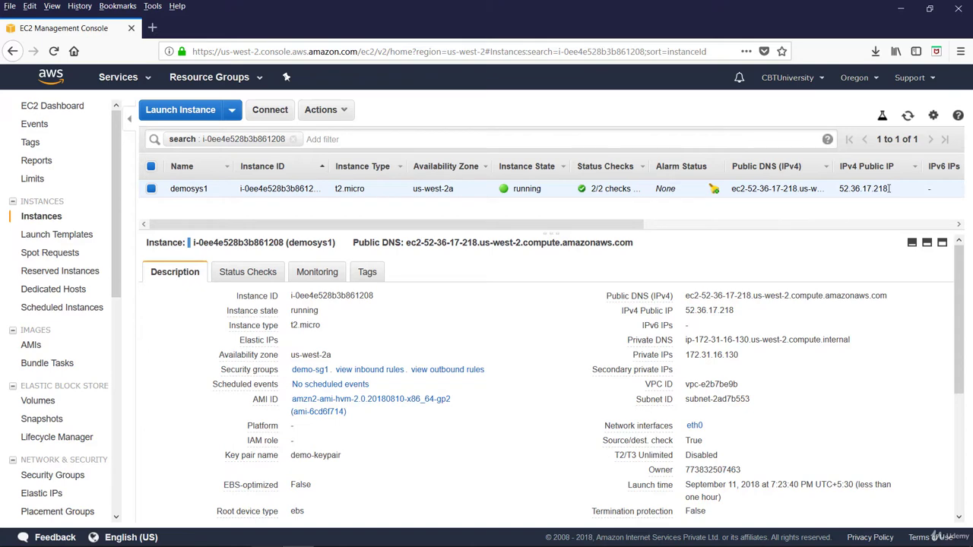
scroll(635, 225, "right", 5)
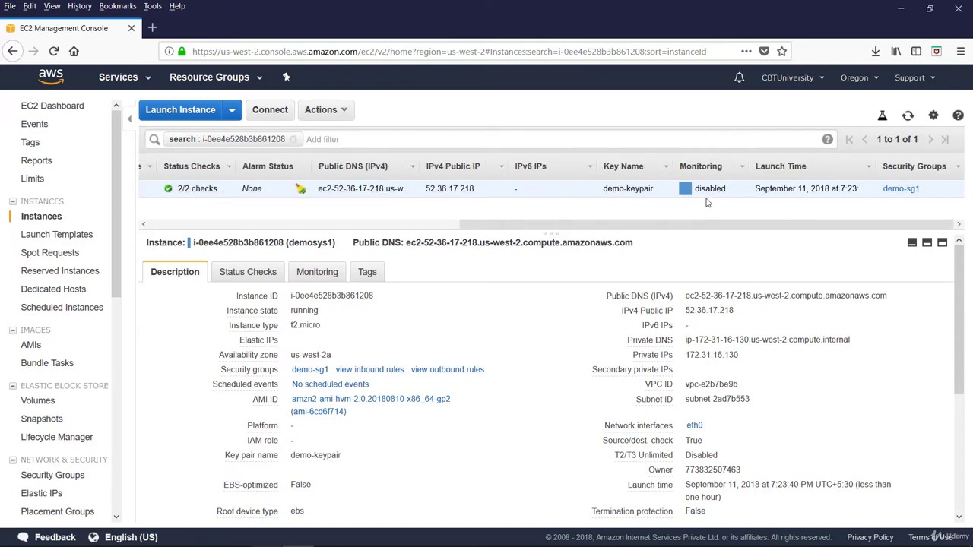
scroll(708, 189, "left", 5)
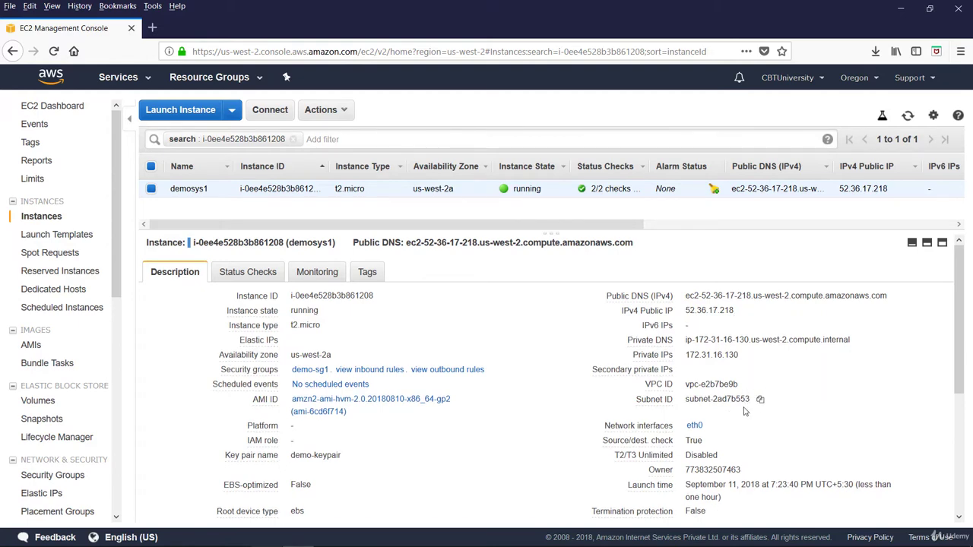
Open the Status Checks tab to see both system and instance reachability checks passed
scroll(745, 414, "down", 2)
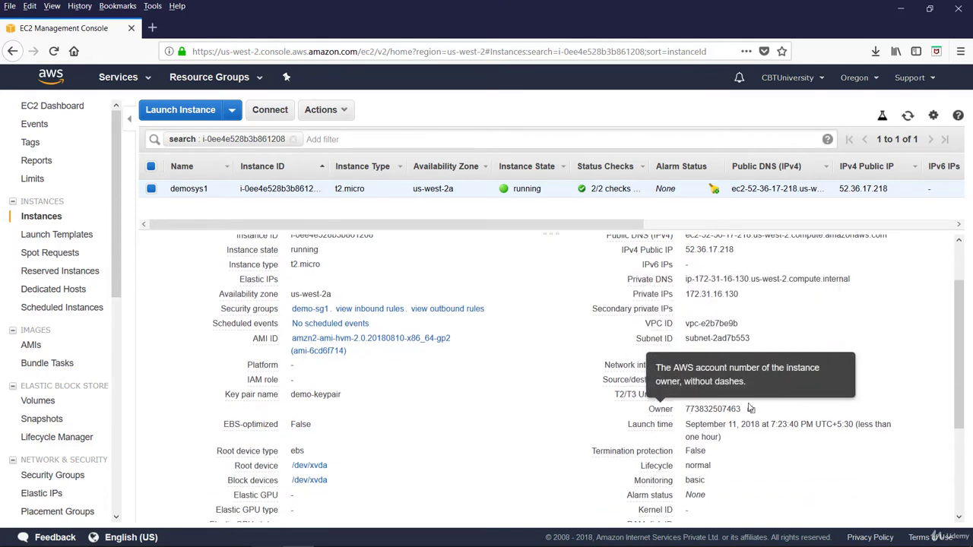
scroll(618, 431, "down", 2)
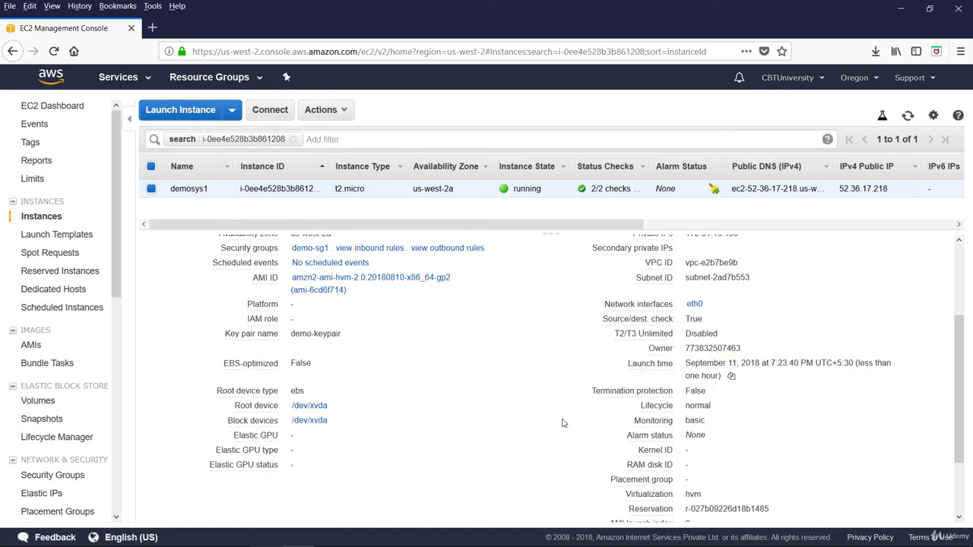
scroll(608, 411, "up", 4)
left_click(248, 272)
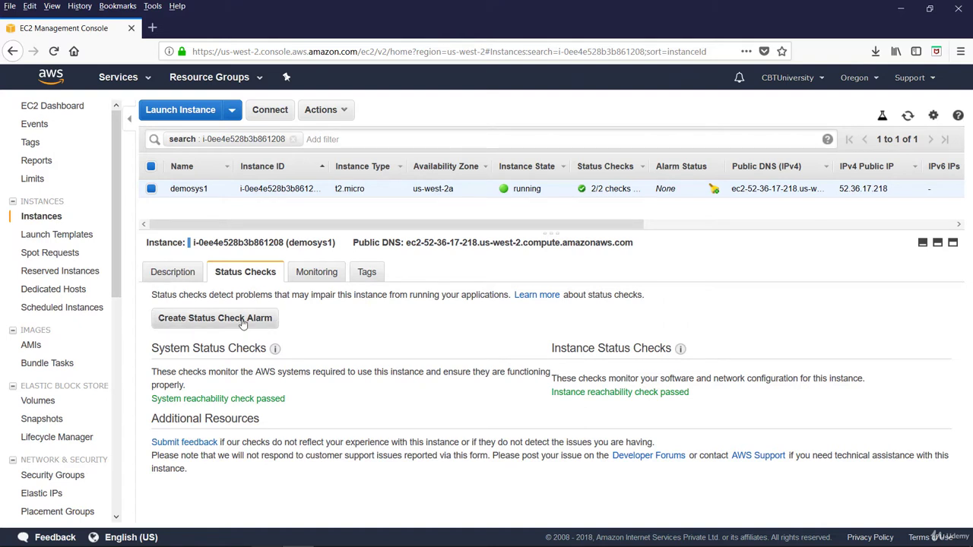
Open demosys1's Monitoring tab and scroll through CPU, network and CPU credit balance graphs
left_click(322, 274)
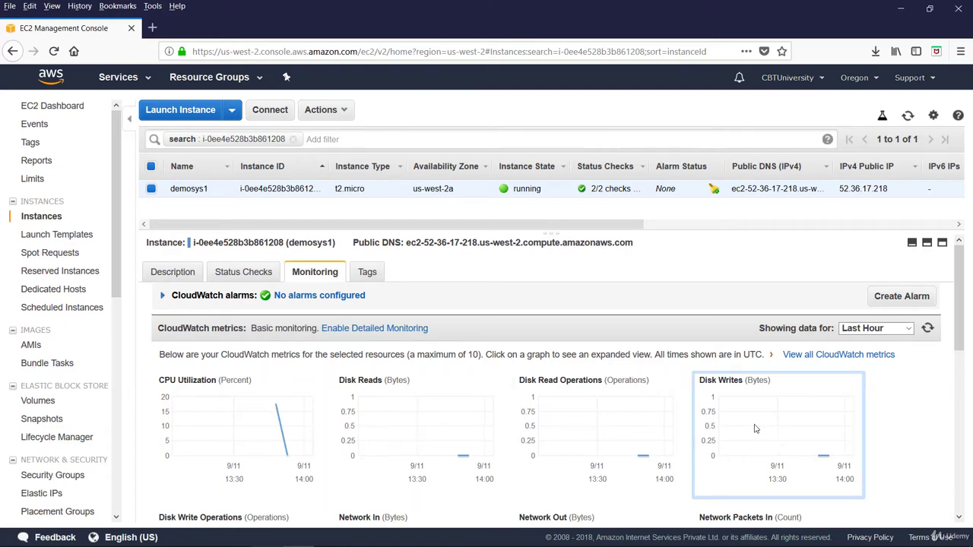
scroll(755, 428, "down", 3)
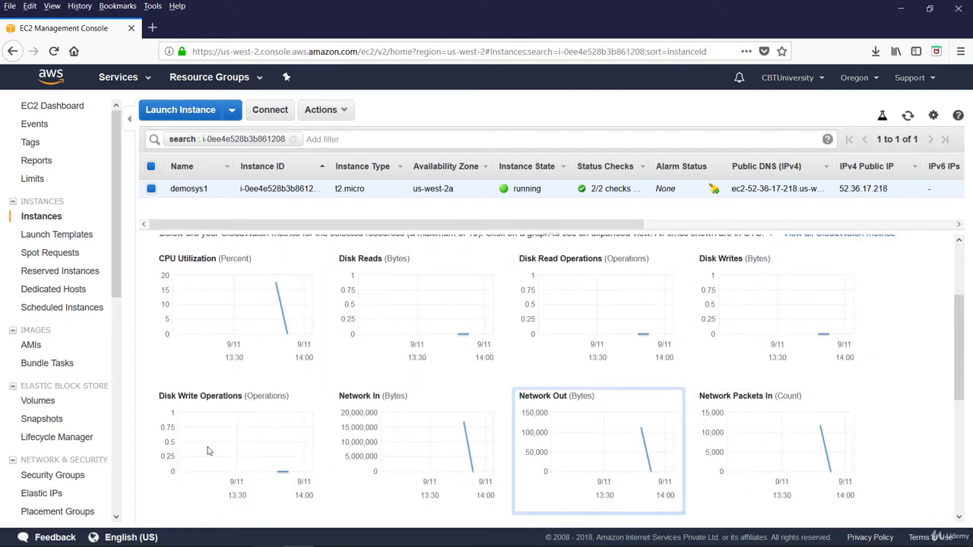
scroll(253, 450, "down", 1)
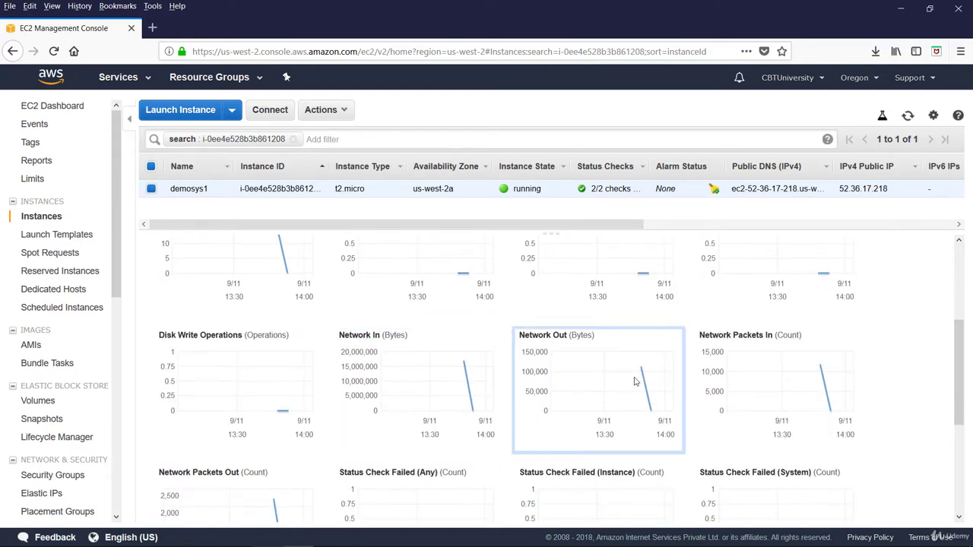
scroll(665, 398, "down", 1)
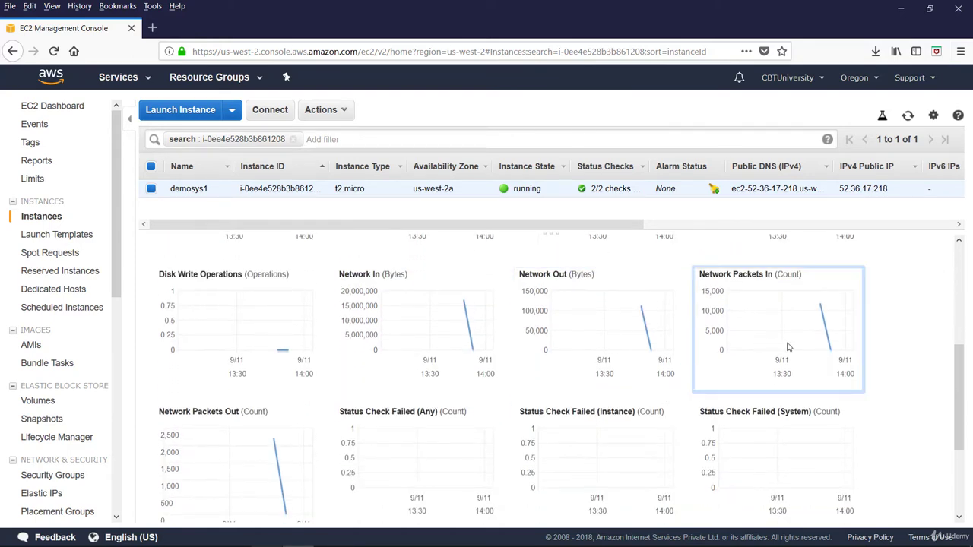
scroll(441, 470, "down", 3)
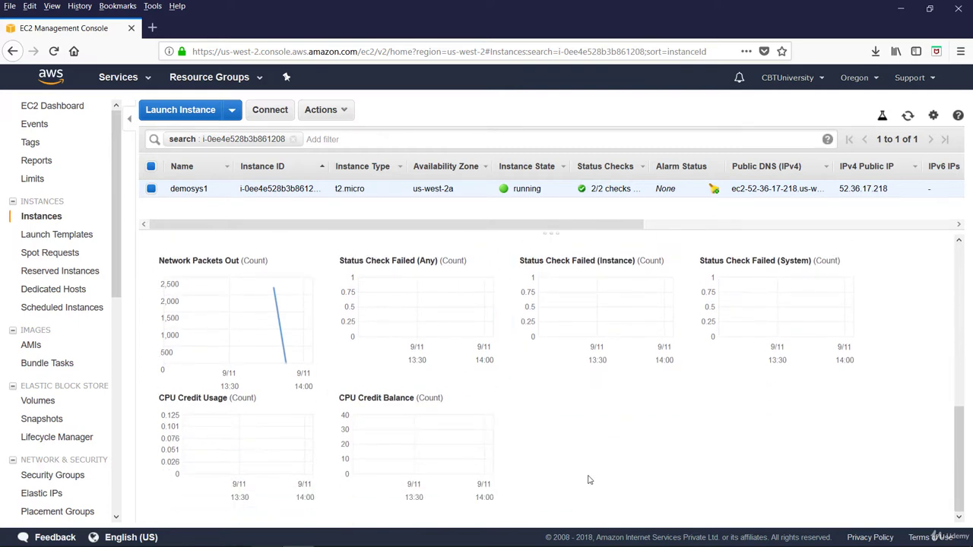
scroll(588, 480, "up", 5)
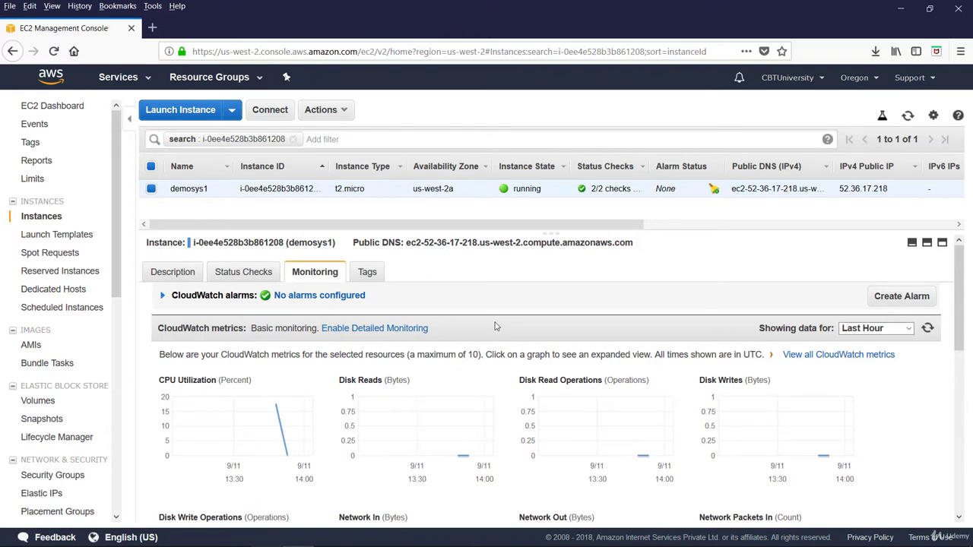
Start a CloudWatch alarm with a new notification topic, watching CPU Utilization at threshold 75
left_click(886, 301)
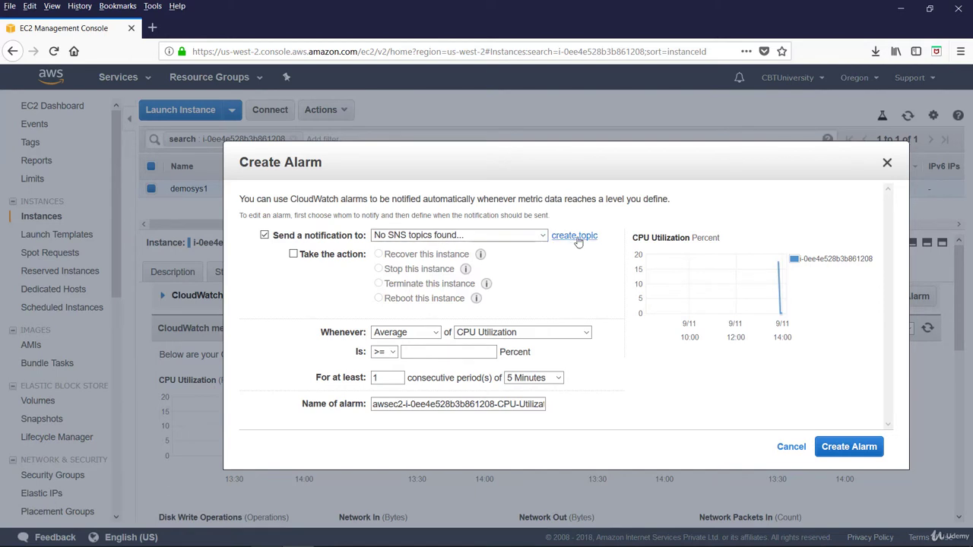
left_click(567, 241)
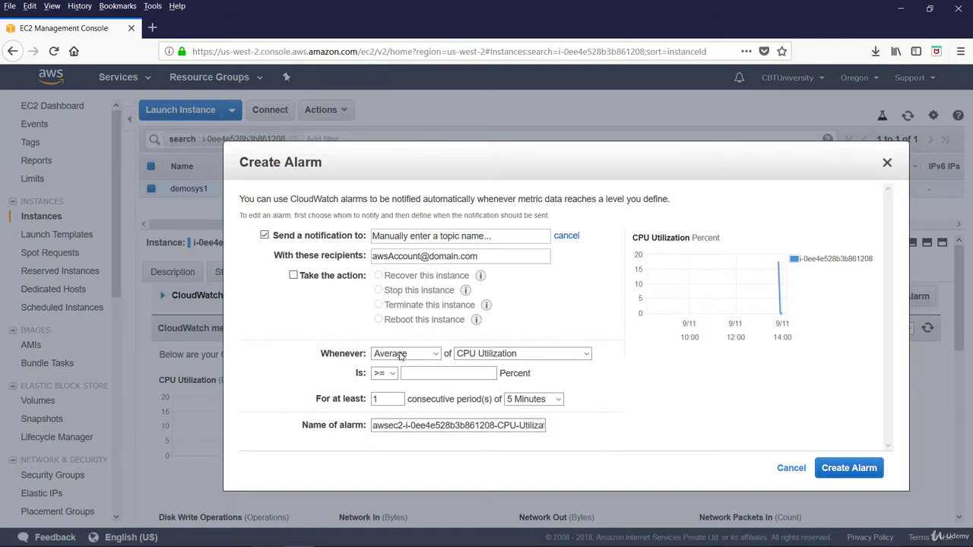
left_click(435, 355)
left_click(582, 354)
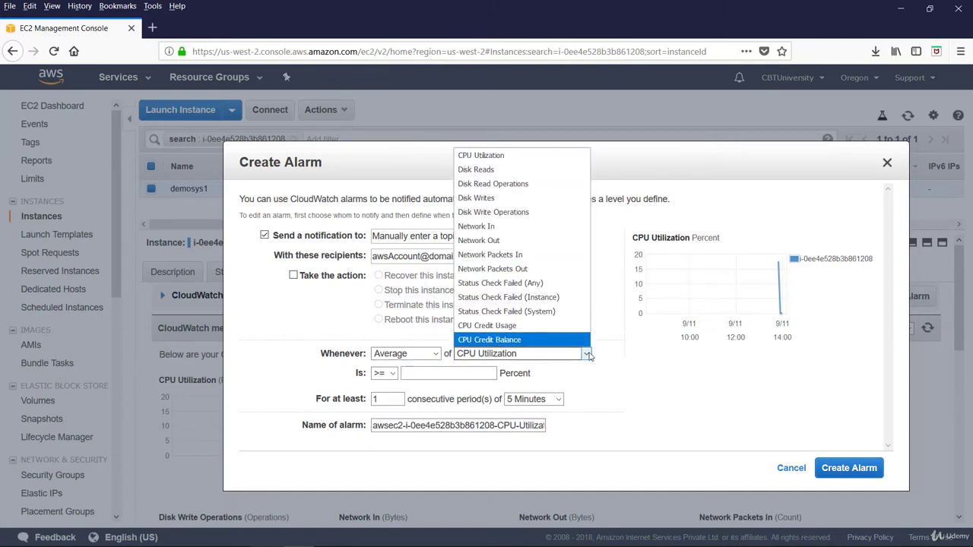
left_click(489, 373)
left_click(488, 371)
type("75")
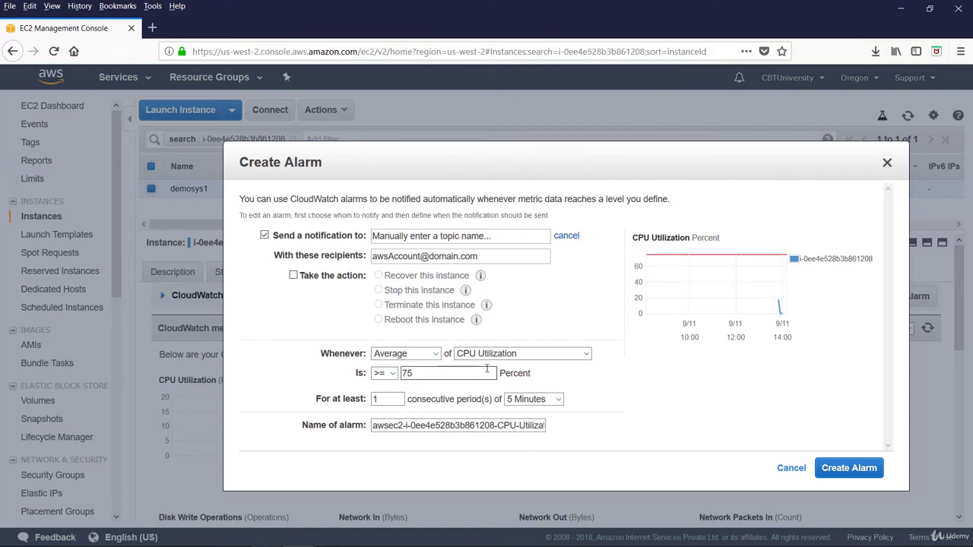
Set the alarm to >= for 5 Minutes, cancel it unsaved, and show the instance's tags
left_click(393, 374)
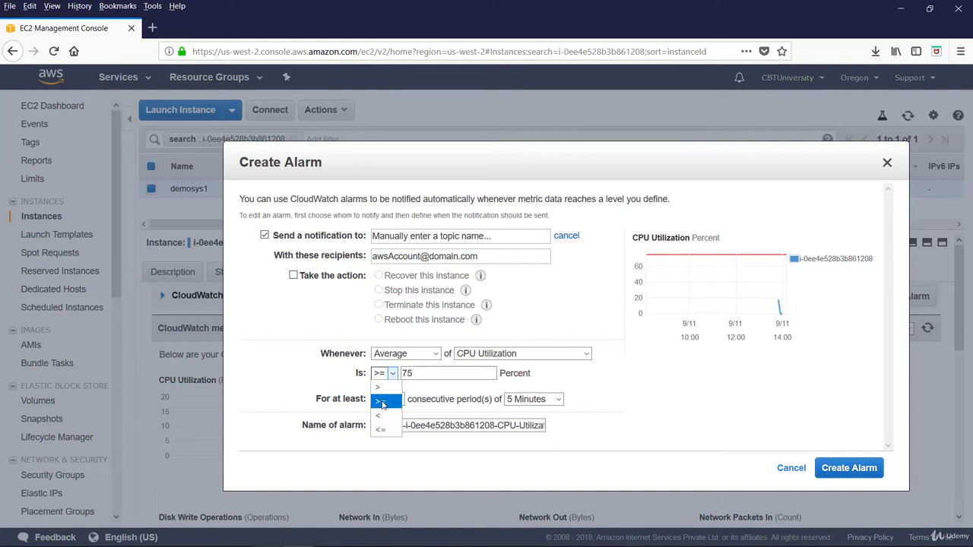
left_click(382, 405)
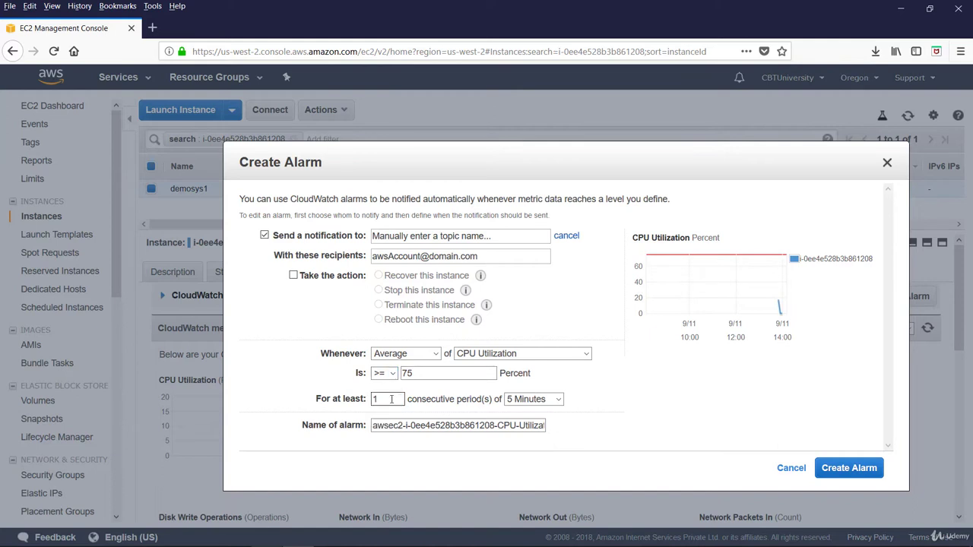
left_click(558, 402)
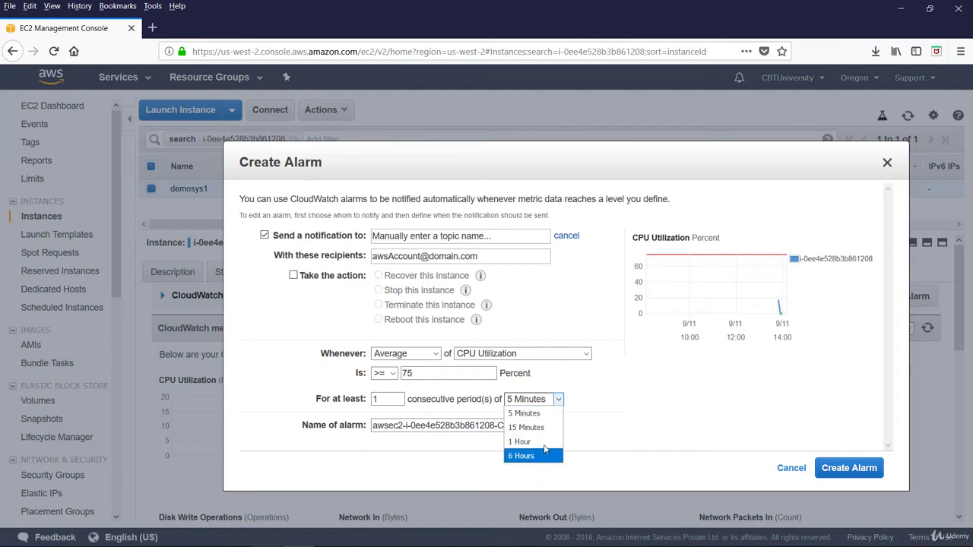
left_click(448, 397)
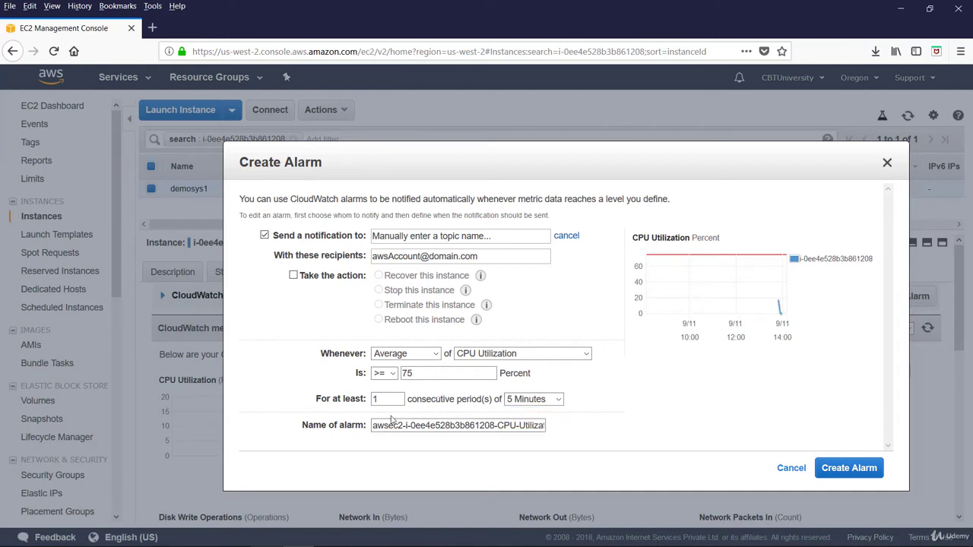
left_click(388, 427)
left_click(783, 473)
left_click(373, 274)
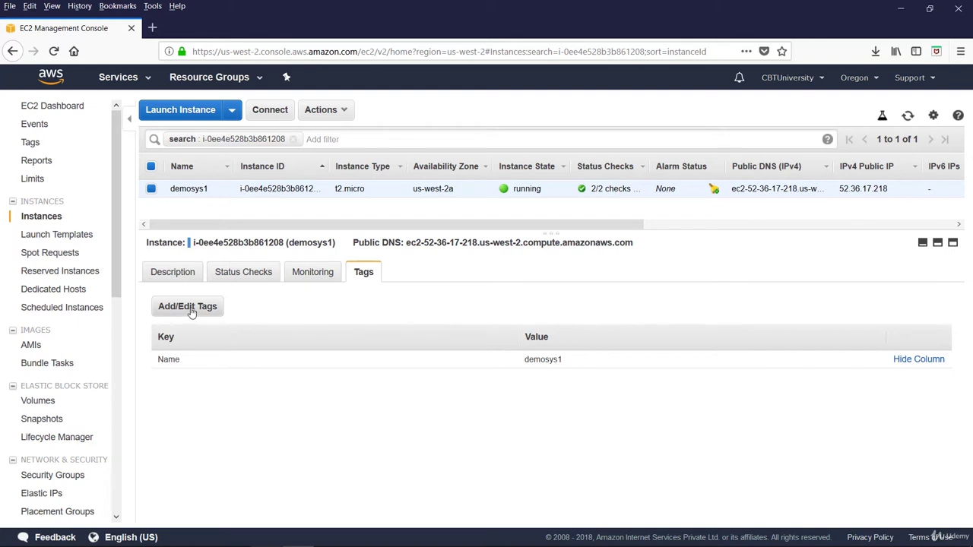
Return to the Monitoring graphs, declining to enable detailed monitoring
left_click(314, 278)
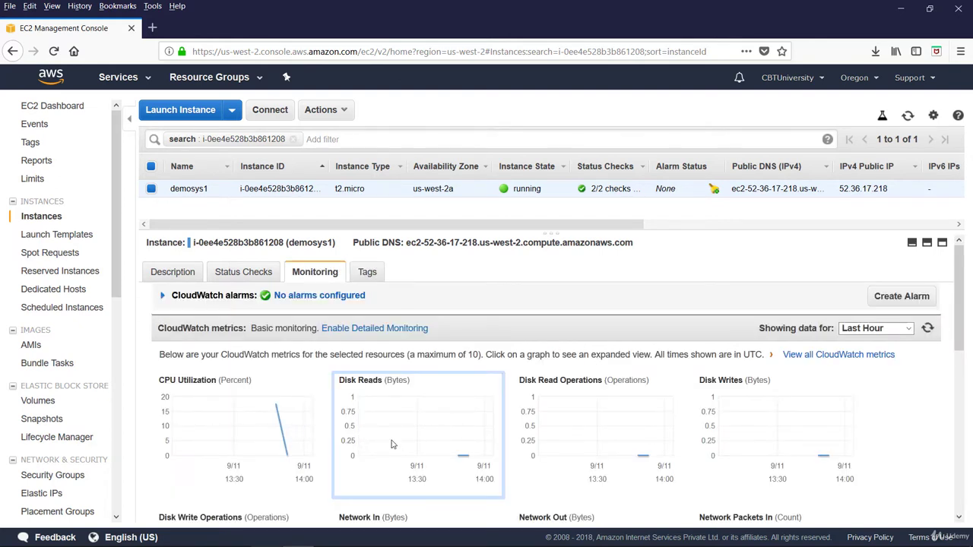
left_click(368, 330)
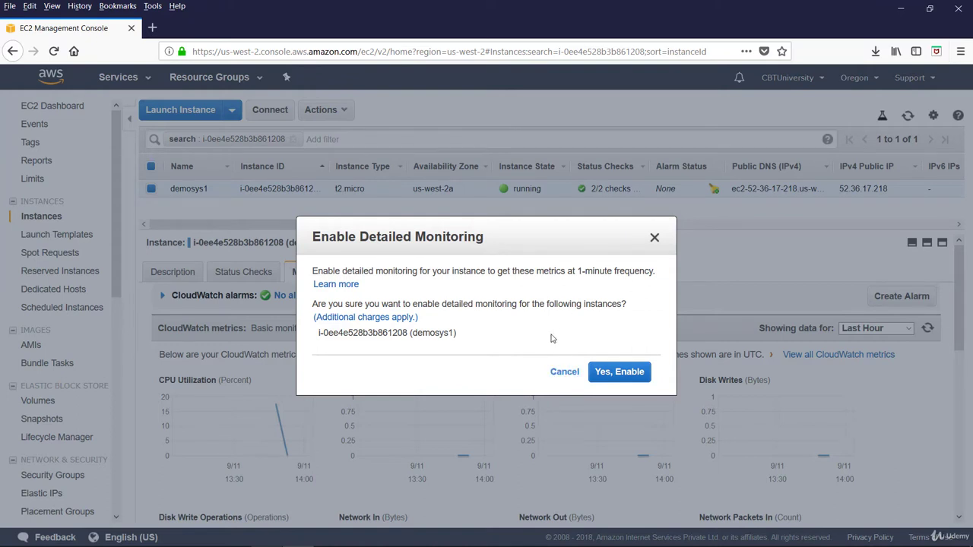
left_click(555, 369)
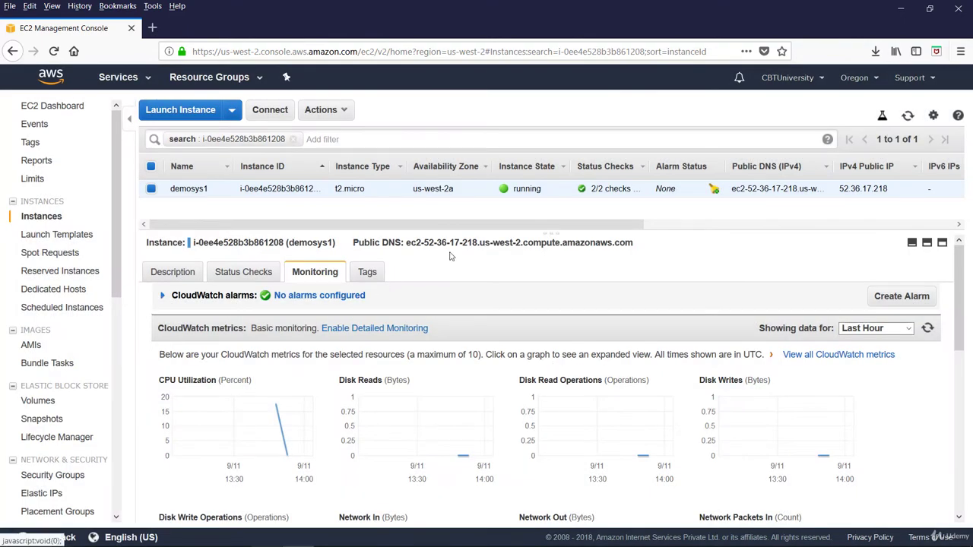
scroll(507, 275, "down", 3)
scroll(515, 267, "up", 3)
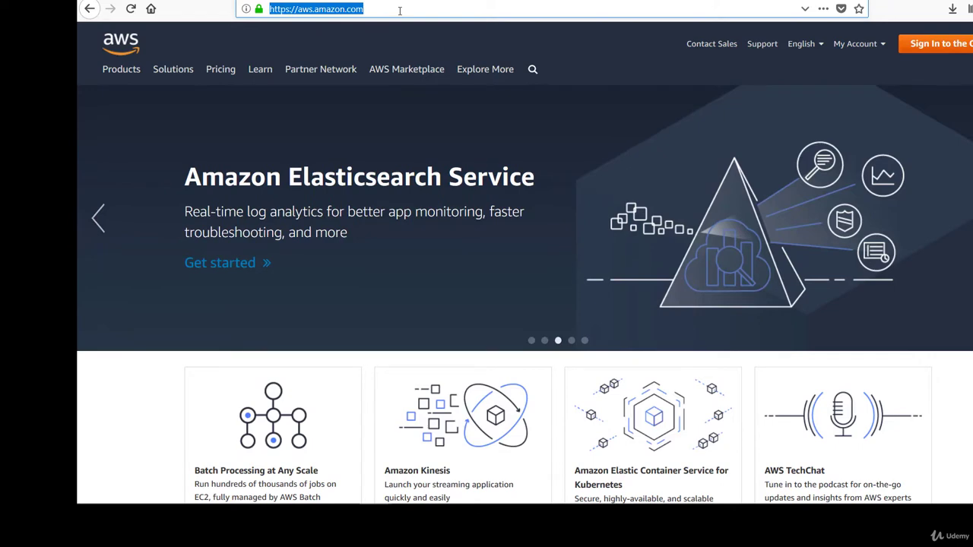
Open the EC2 service by searching 'ec2' in the console
left_click(954, 52)
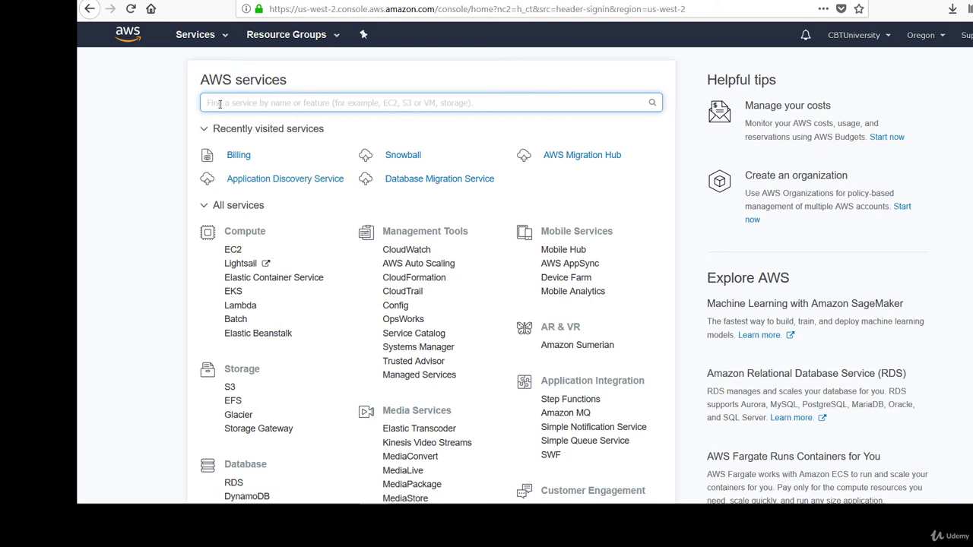
type("ec2")
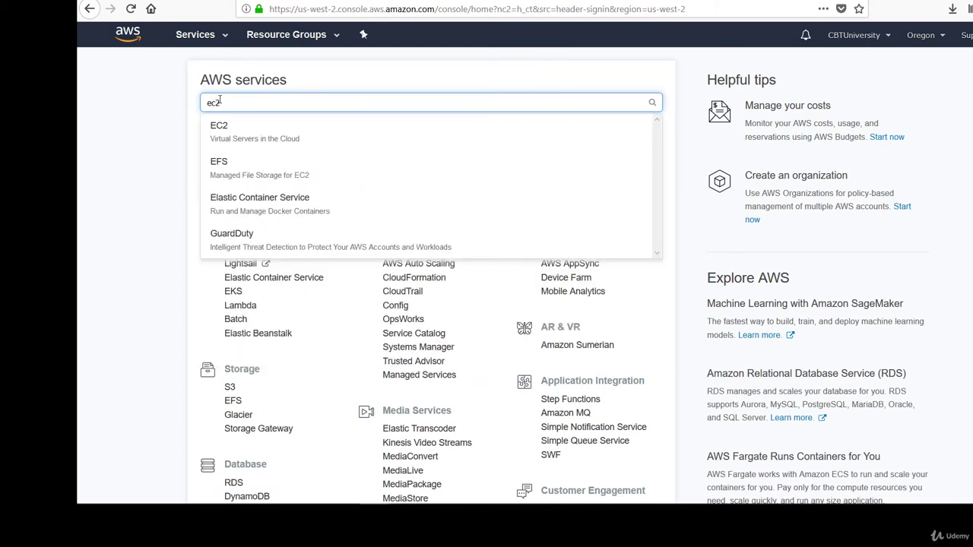
left_click(238, 141)
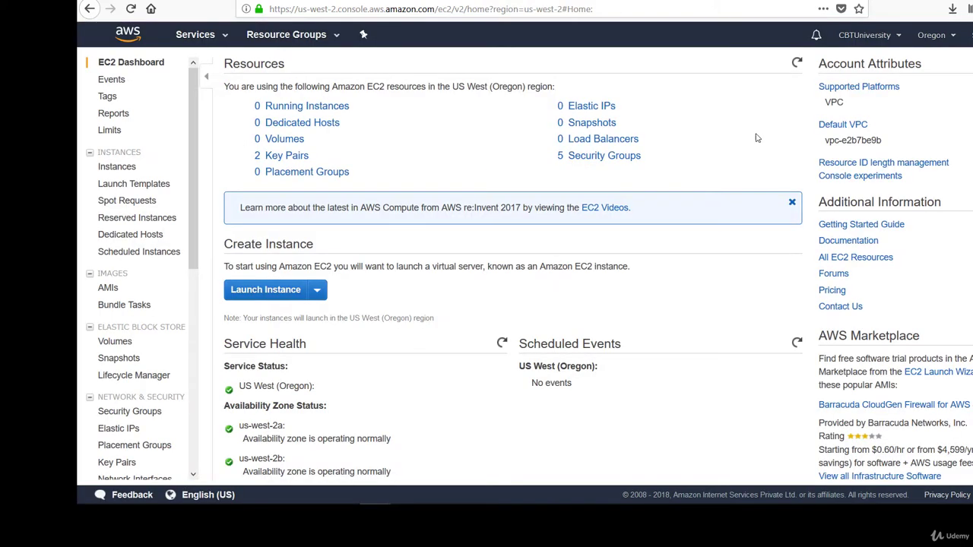
Staying in the Oregon region, start a new launch and select the Amazon Linux 2 AMI
left_click(953, 37)
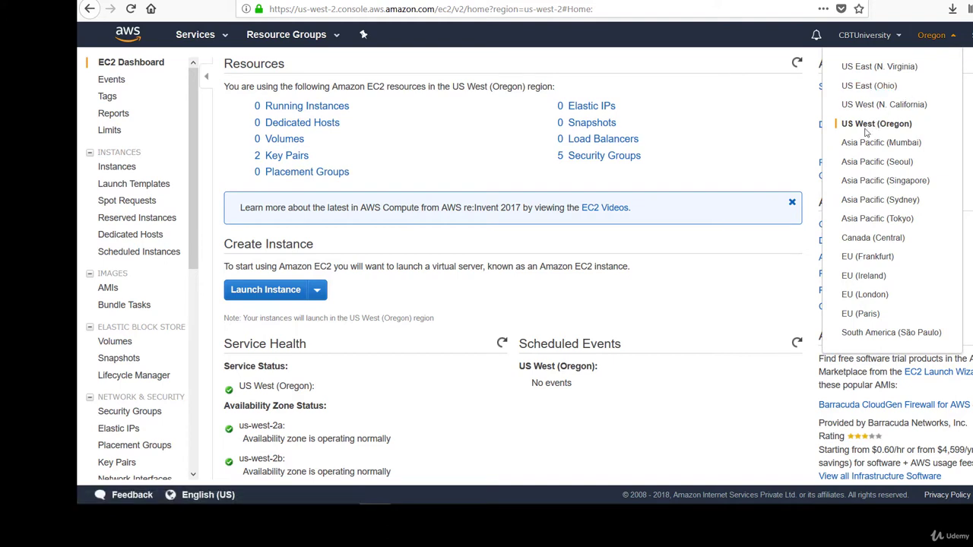
left_click(765, 93)
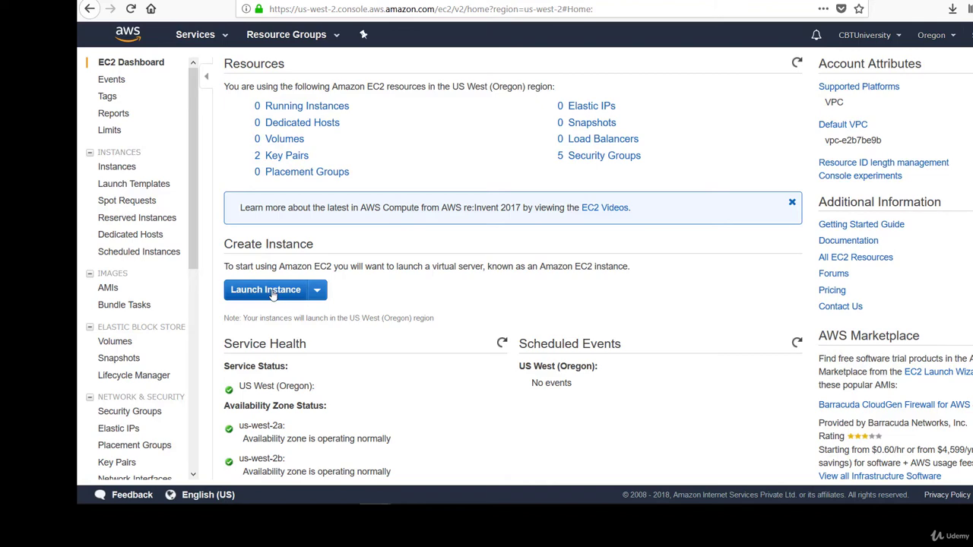
left_click(273, 295)
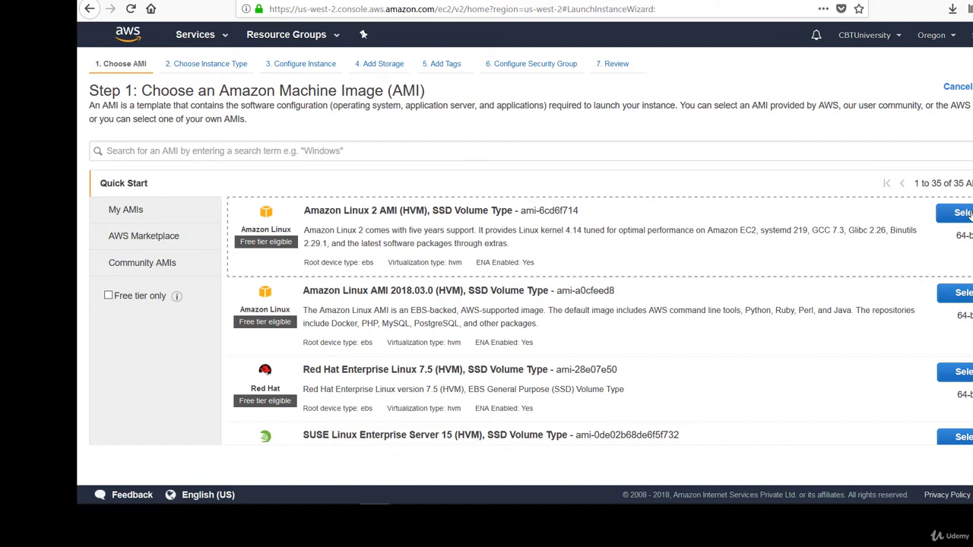
left_click(962, 213)
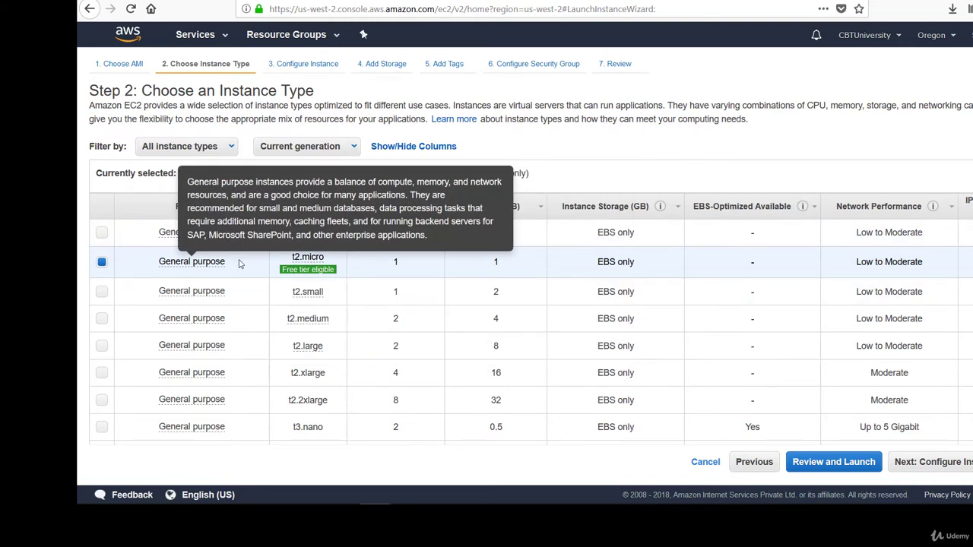
Keep t2.micro selected and continue to Configure Instance Details
mouse_move(323, 264)
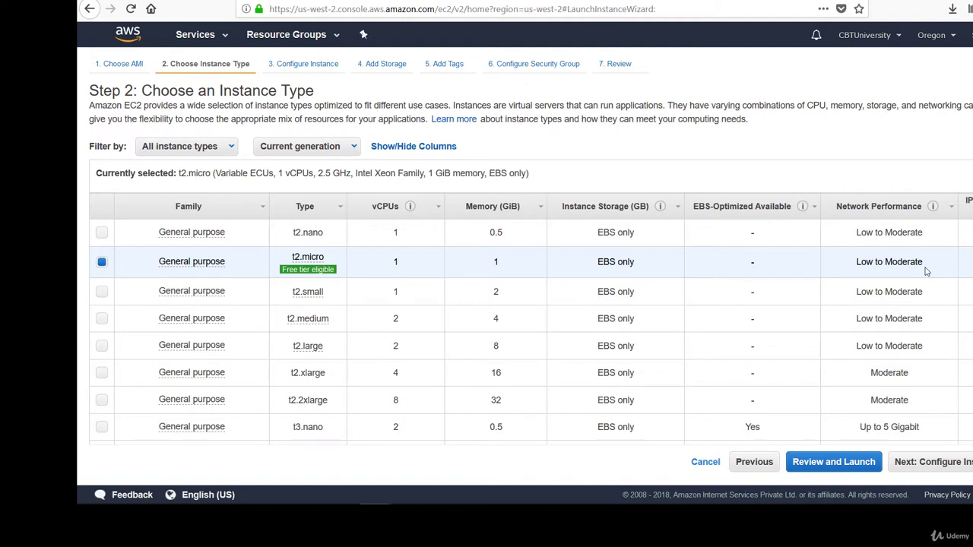
left_click(944, 462)
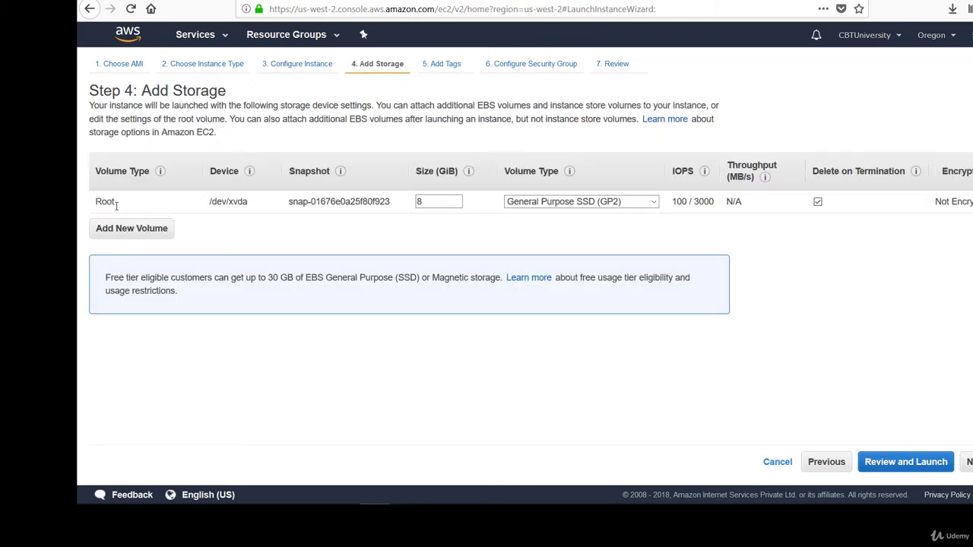
Leave the default instance details and 8 GiB root volume, advancing to Add Tags
left_click(446, 202)
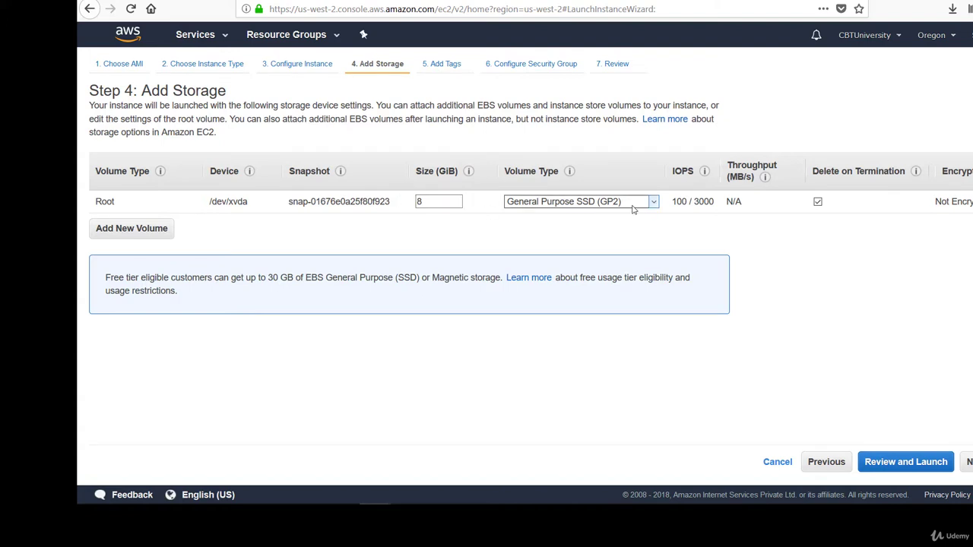
left_click(967, 463)
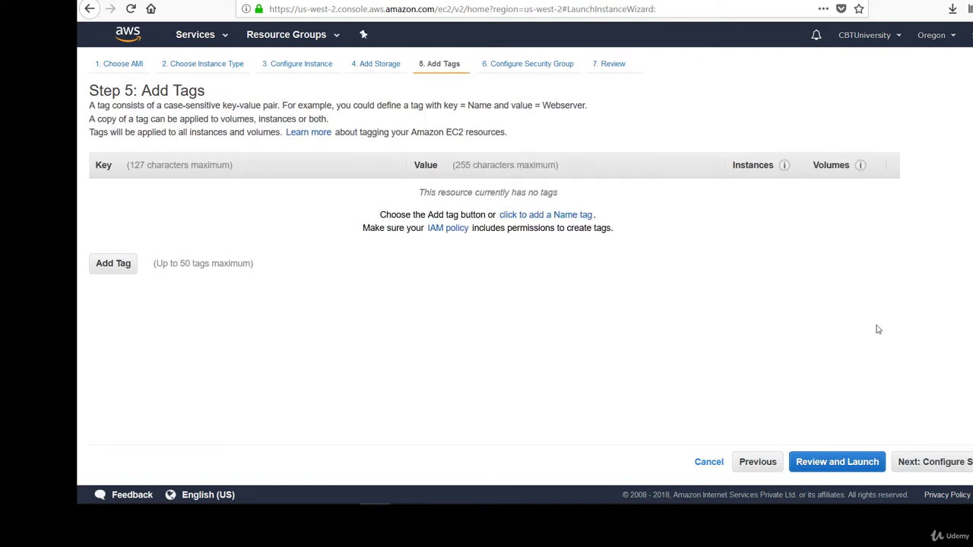
Create security group secgroup-new keeping the SSH port 22 rule from 0.0.0.0/0
left_click(967, 464)
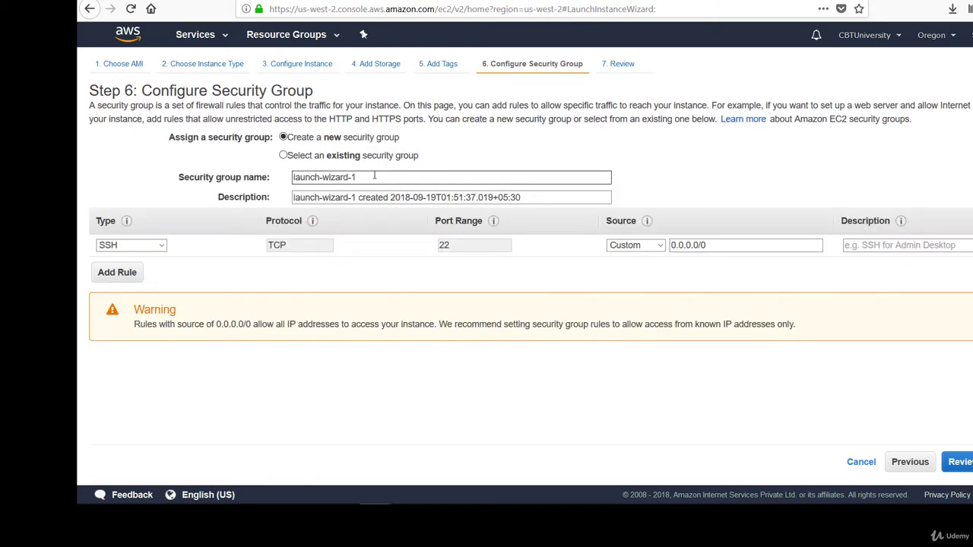
left_click(283, 155)
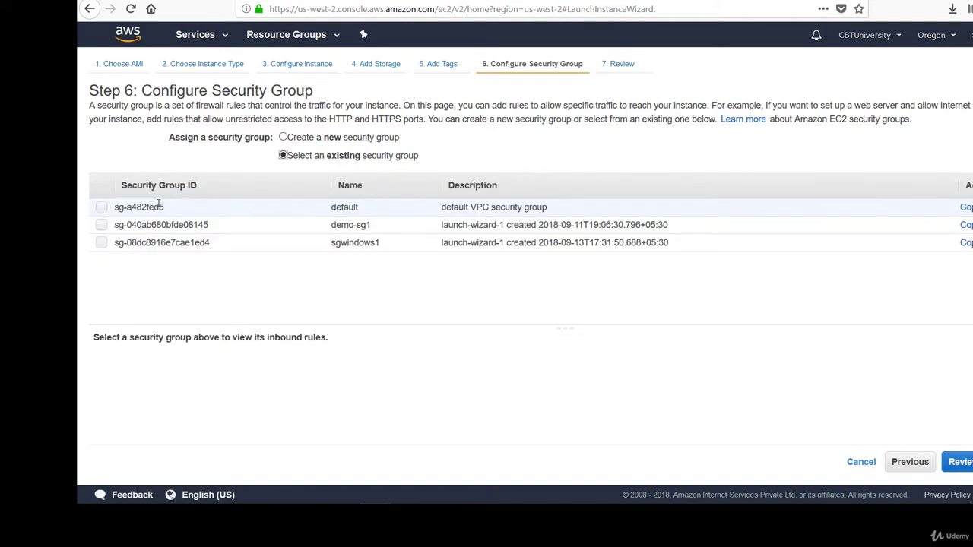
left_click(283, 137)
left_click_drag(376, 175, 142, 175)
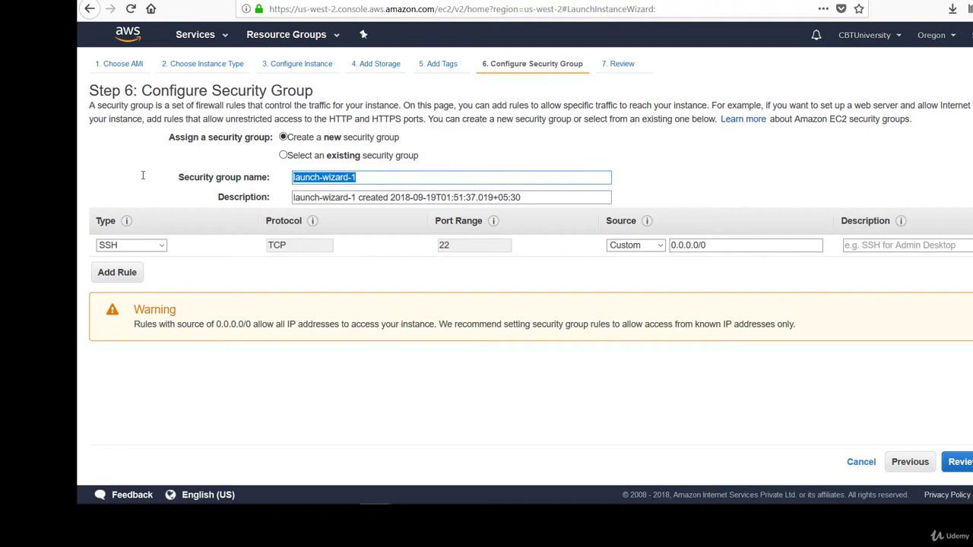
type("secgroup-new")
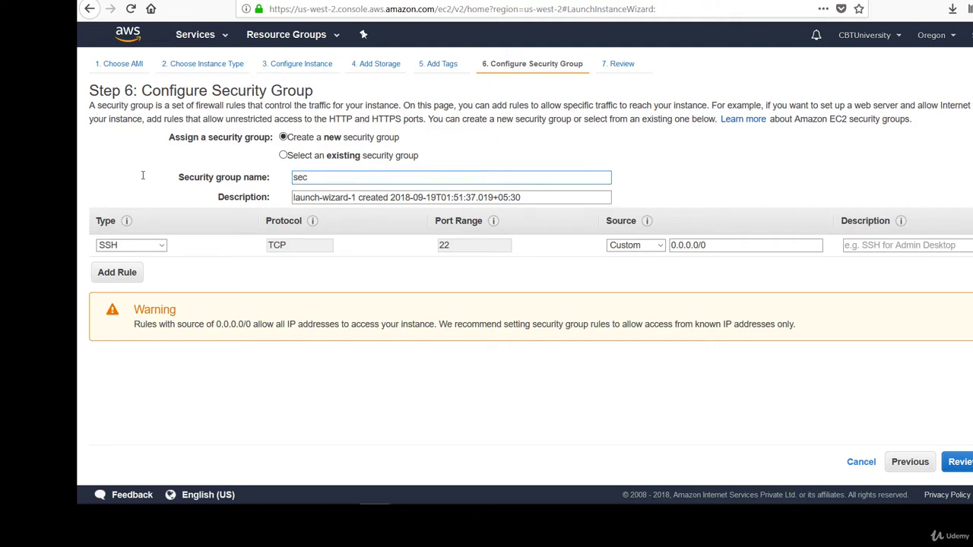
left_click(162, 247)
left_click(161, 247)
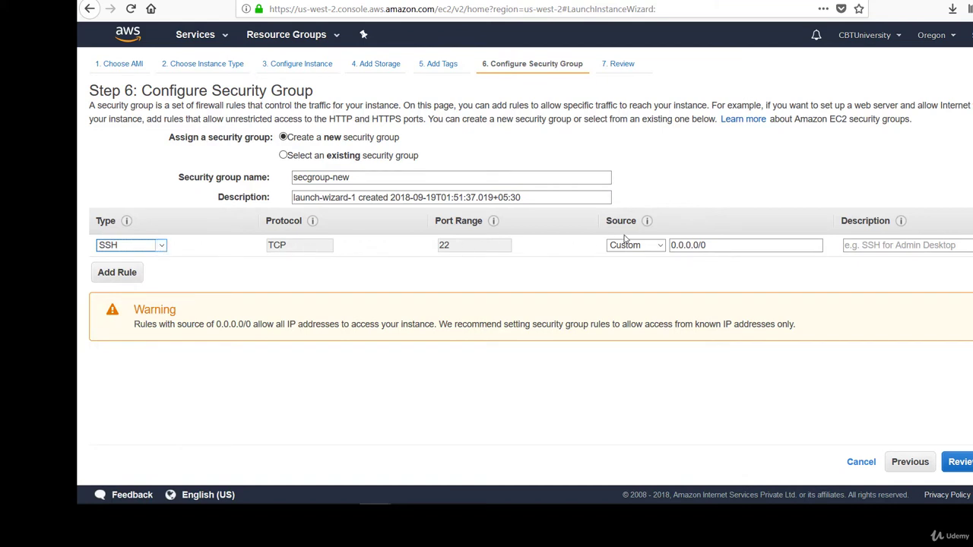
left_click(675, 245)
left_click(960, 462)
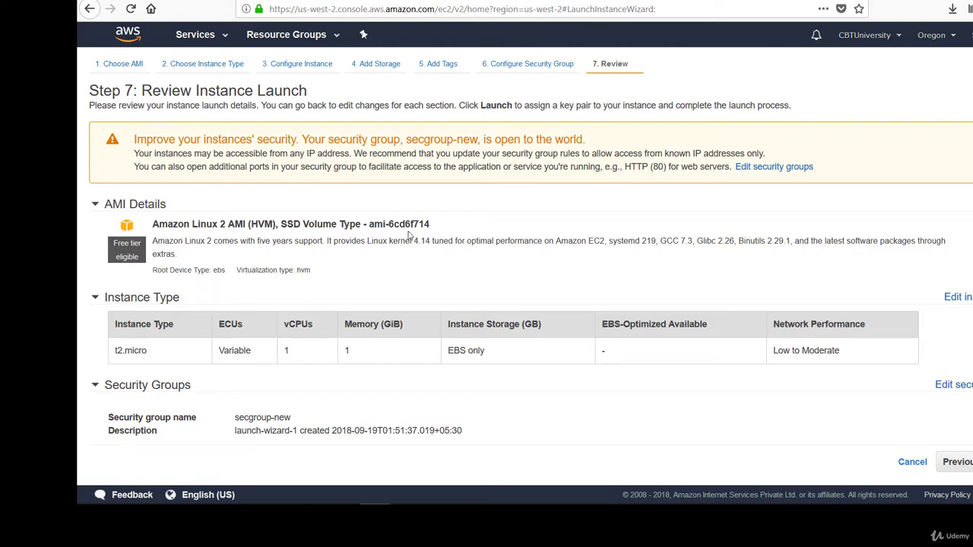
On the review page, expand Instance Details, Storage and Tags, showing the 8 GiB gp2 volume
scroll(407, 385, "down", 1)
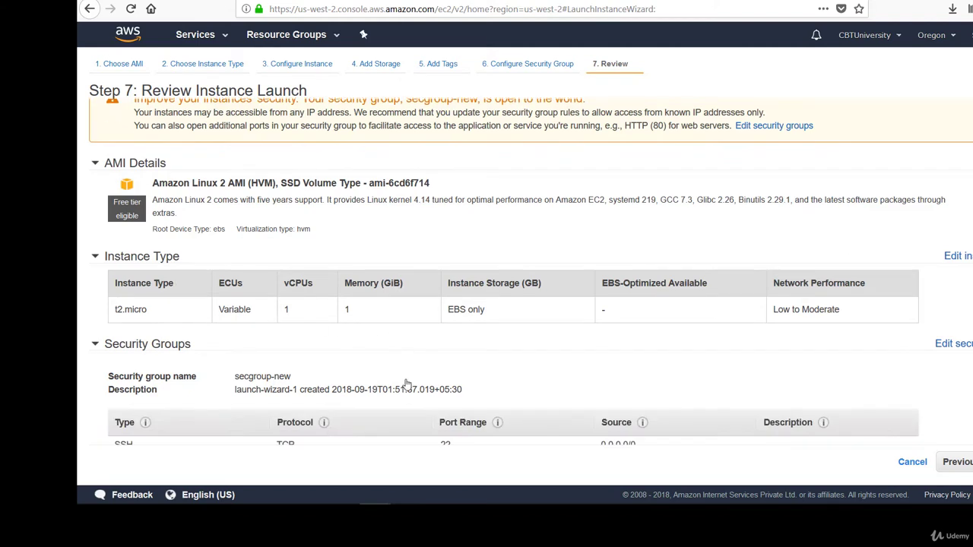
scroll(406, 386, "down", 2)
scroll(403, 375, "down", 1)
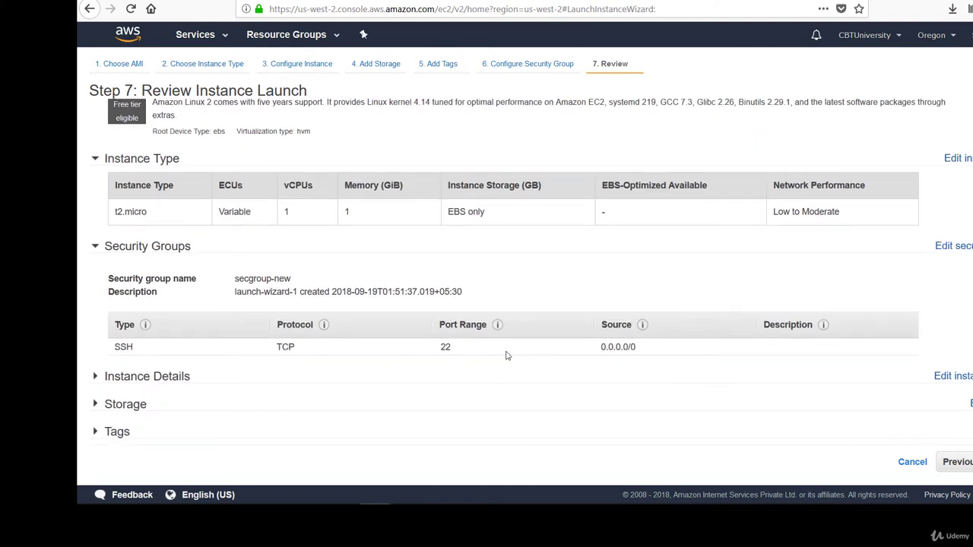
left_click(95, 376)
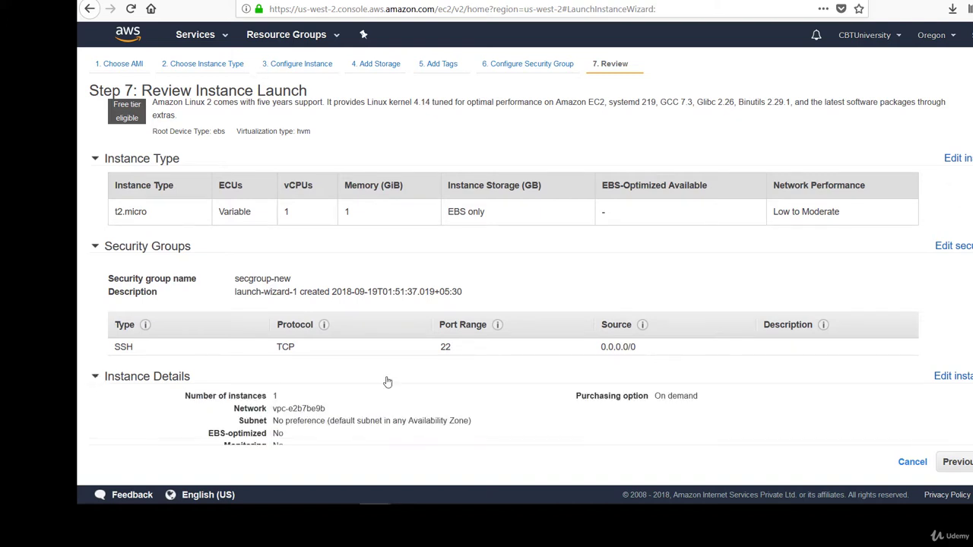
scroll(469, 399, "down", 3)
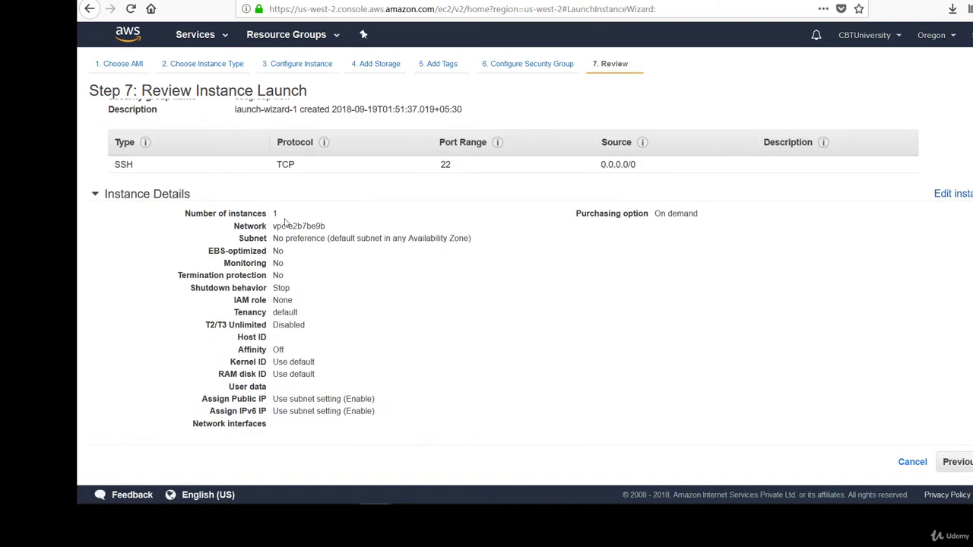
scroll(630, 273, "down", 1)
left_click(97, 404)
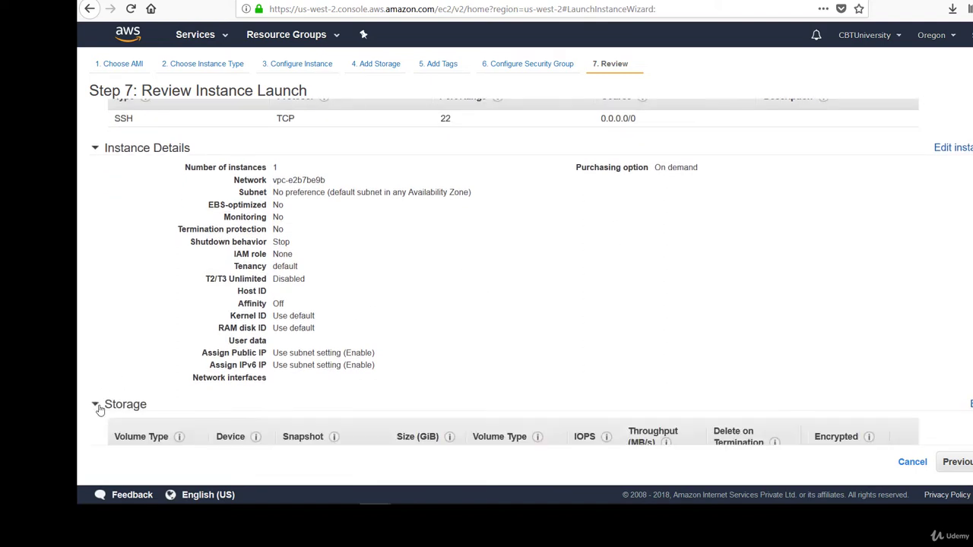
scroll(369, 424, "down", 1)
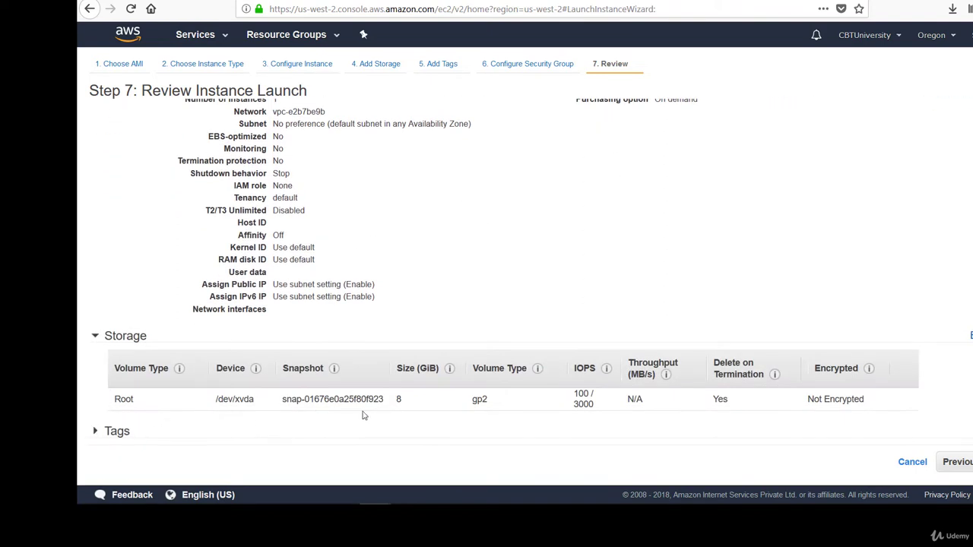
left_click(196, 436)
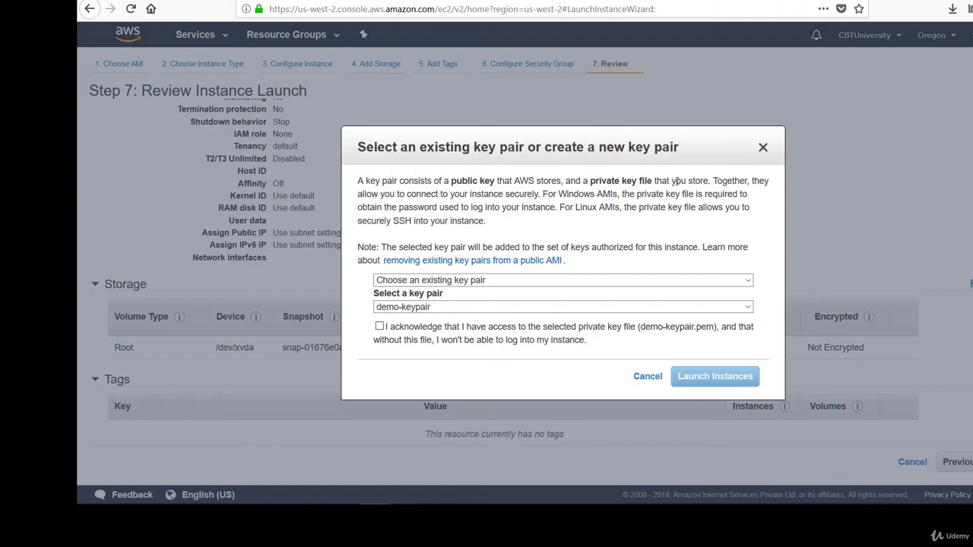
Create a new key pair named kp-new and save its kp-new.pem file
left_click(514, 281)
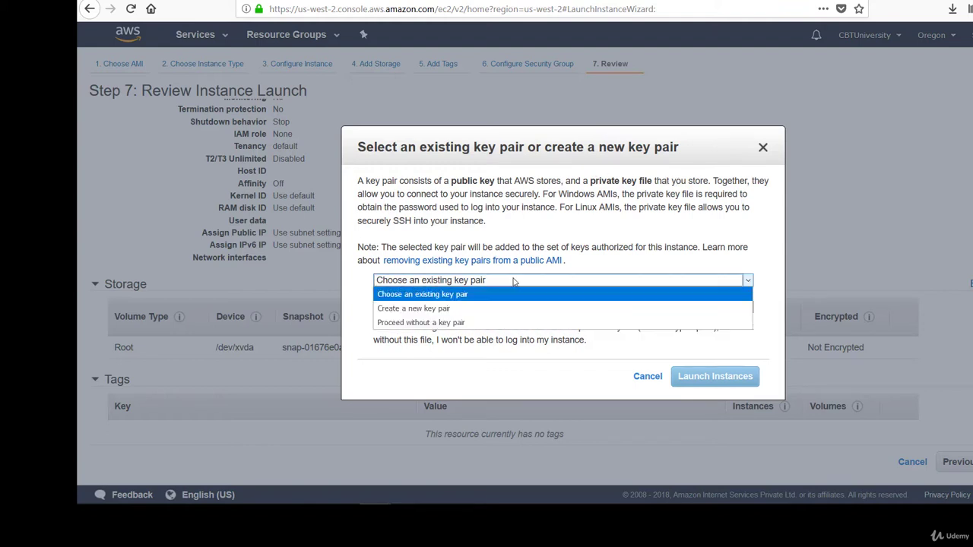
left_click(466, 309)
type("kp-new")
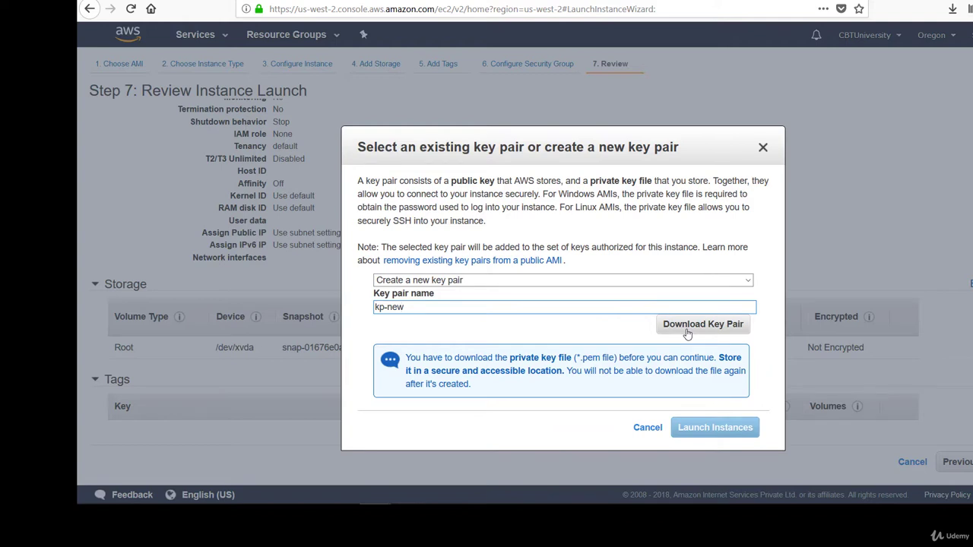
left_click(699, 331)
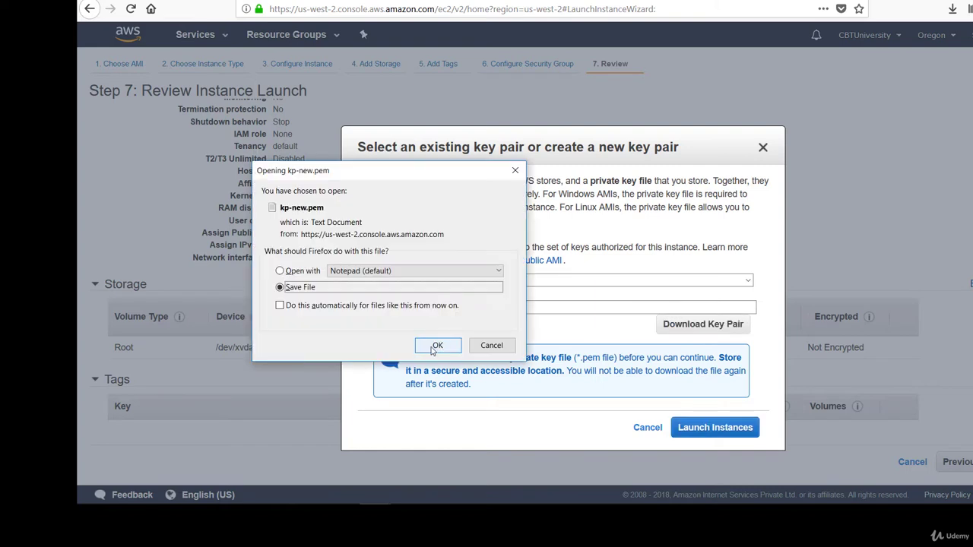
left_click(431, 347)
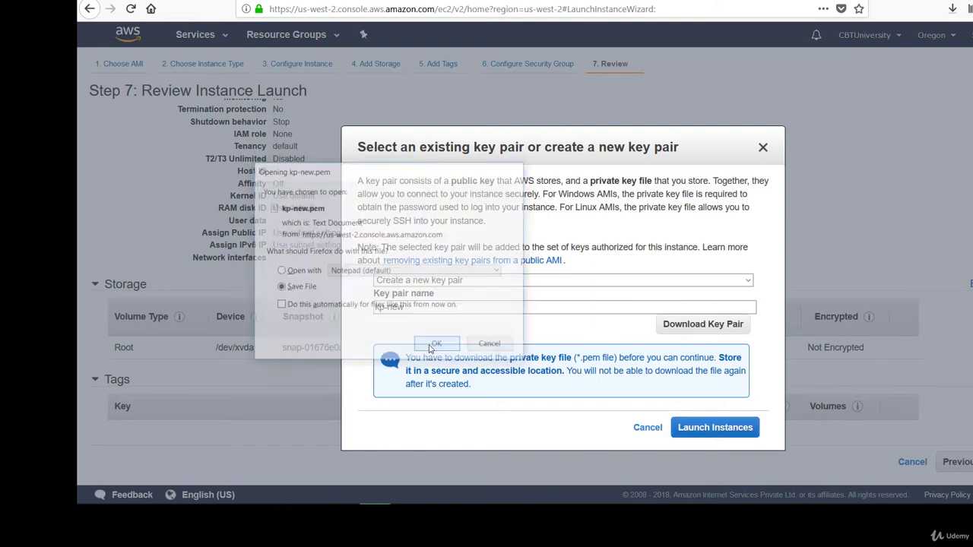
Launch the configured instance and view it in the instances list
left_click(954, 9)
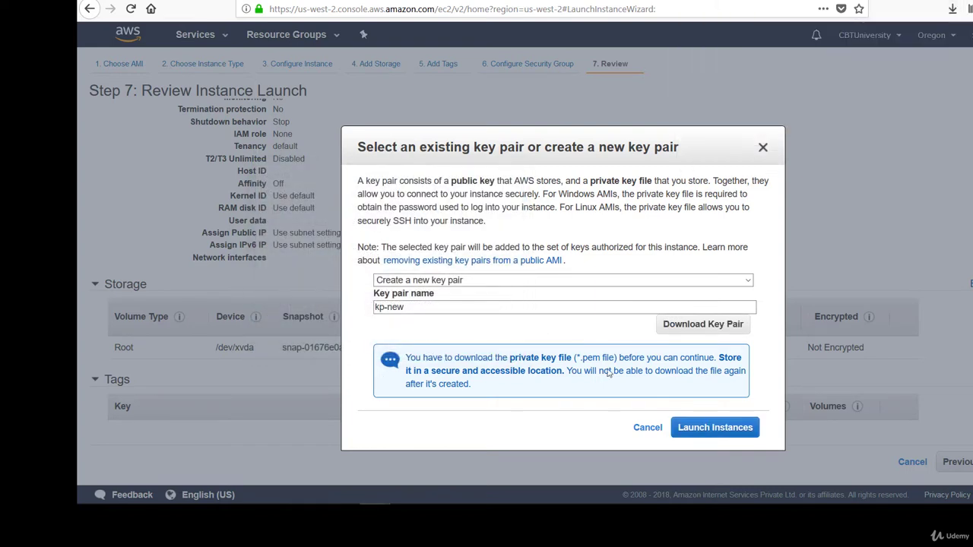
left_click(715, 429)
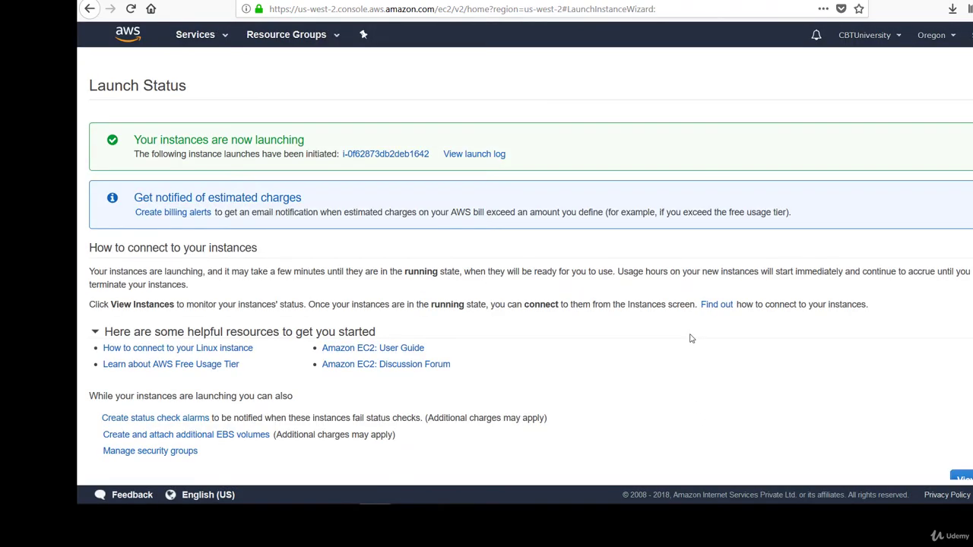
left_click(380, 154)
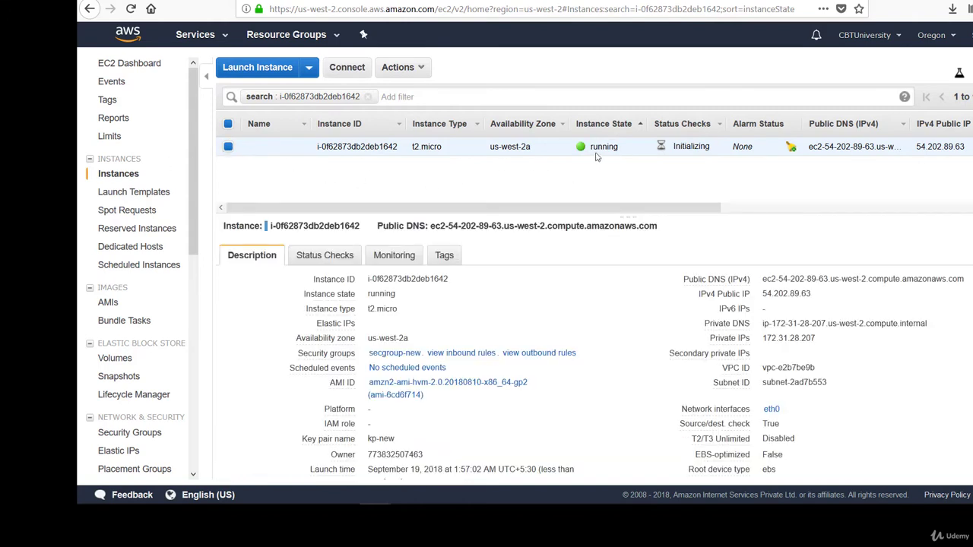
Rename the running instance to ec2-linux1 in its Name cell
left_click(300, 148)
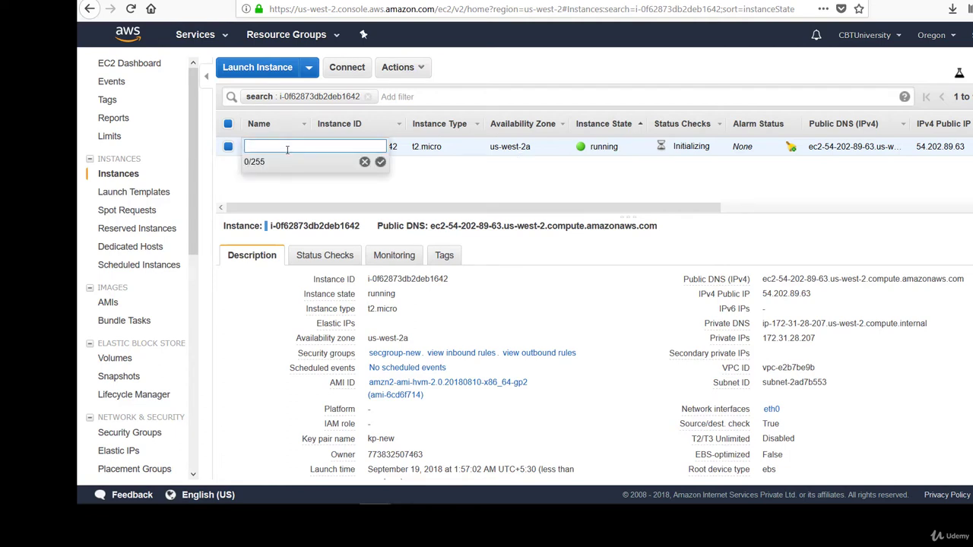
type("ec2-linux1")
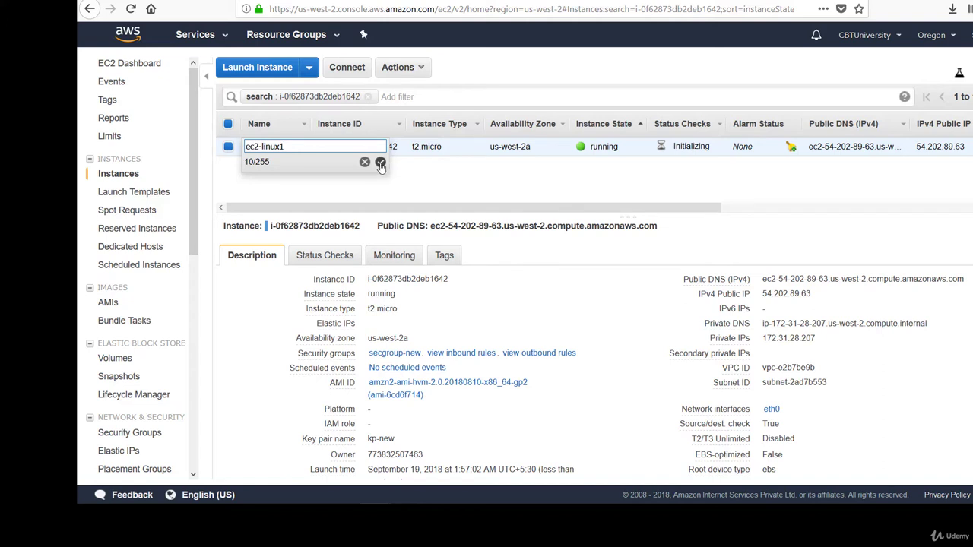
left_click(381, 162)
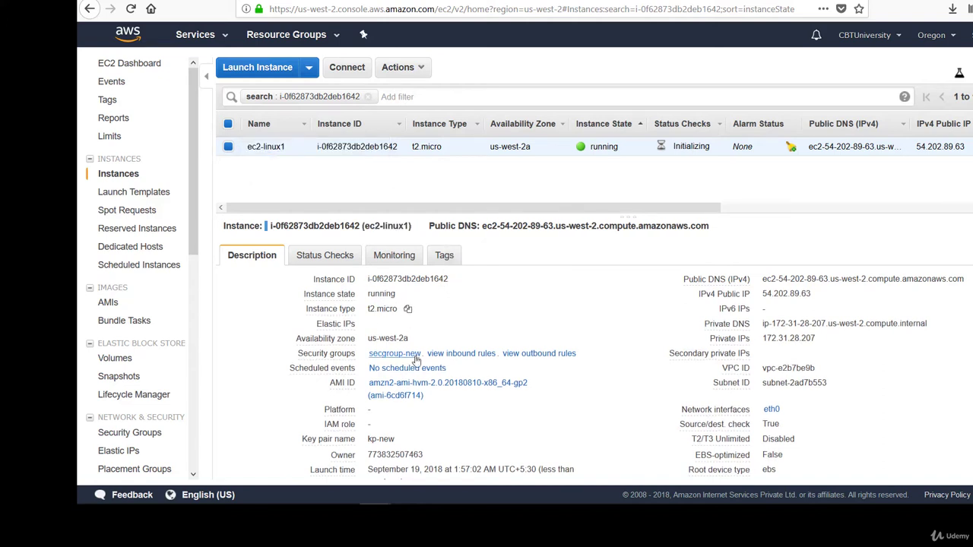
scroll(424, 387, "down", 3)
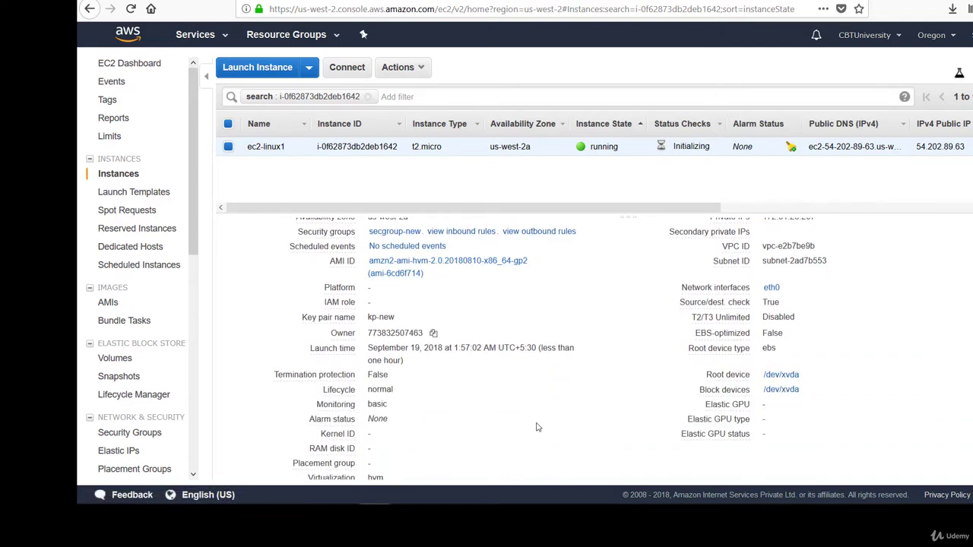
scroll(533, 422, "down", 5)
scroll(874, 281, "up", 8)
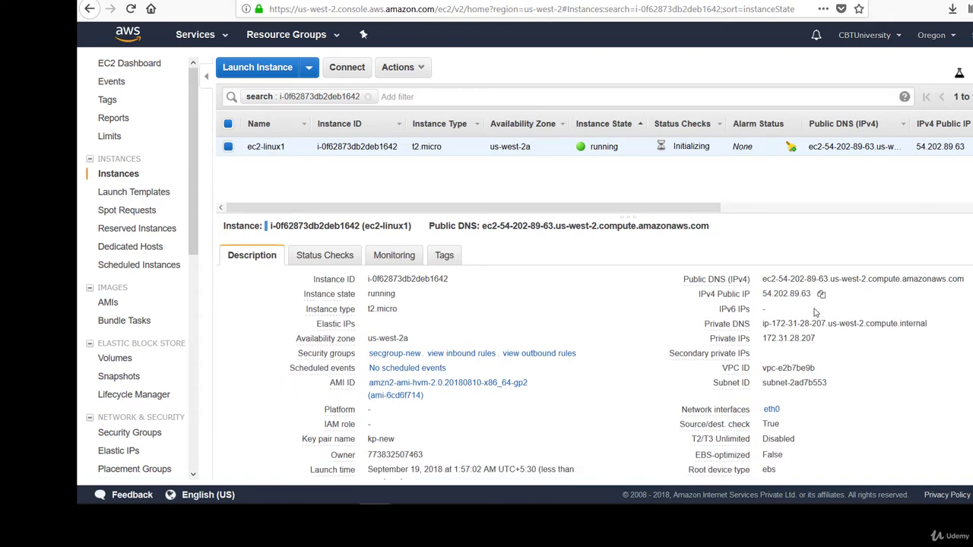
left_click(394, 256)
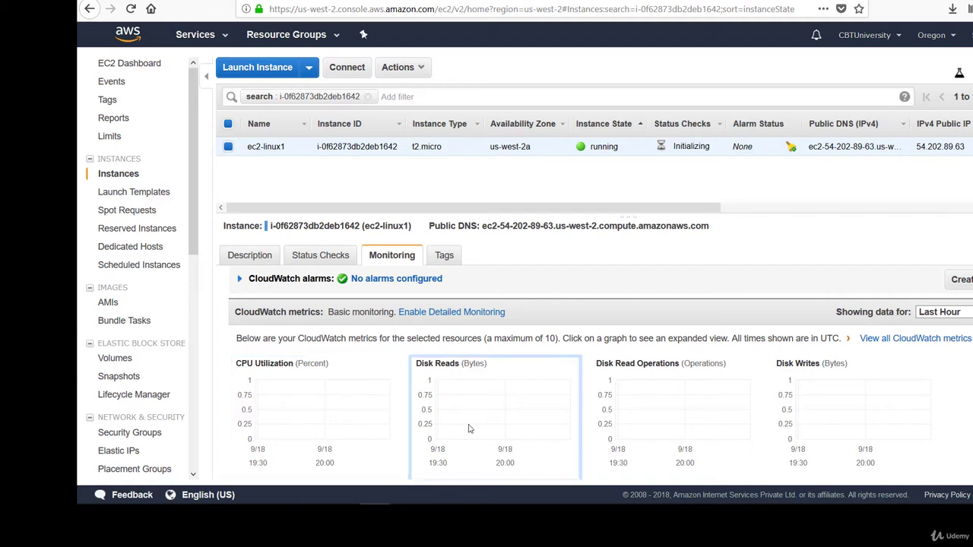
Review the CloudWatch graphs and cancel Enable Detailed Monitoring, keeping basic monitoring
scroll(730, 426, "down", 2)
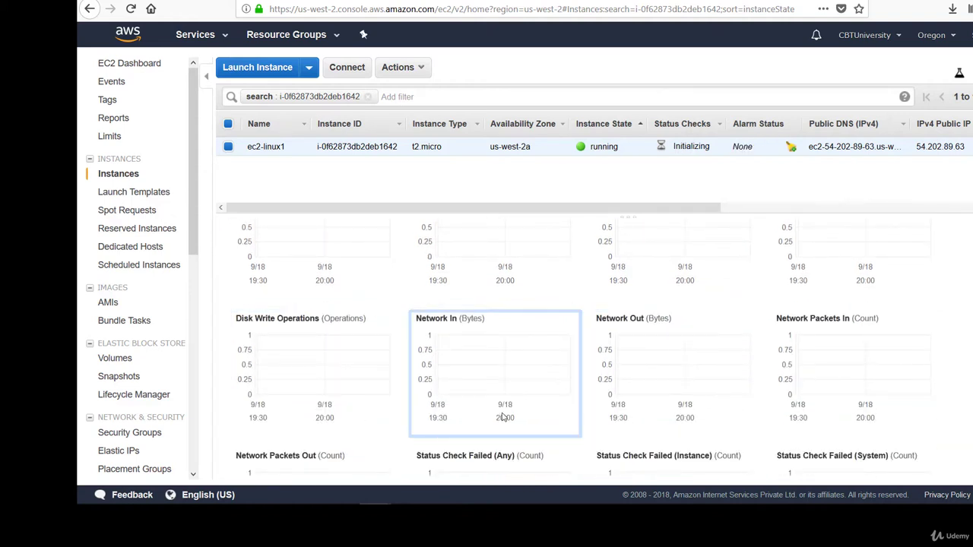
scroll(795, 386, "down", 2)
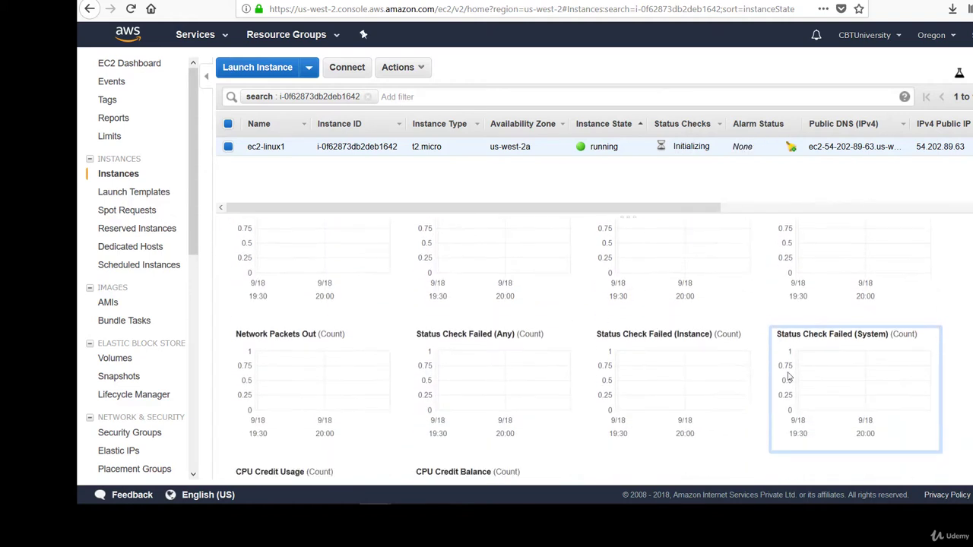
scroll(799, 274, "up", 1)
scroll(444, 406, "down", 2)
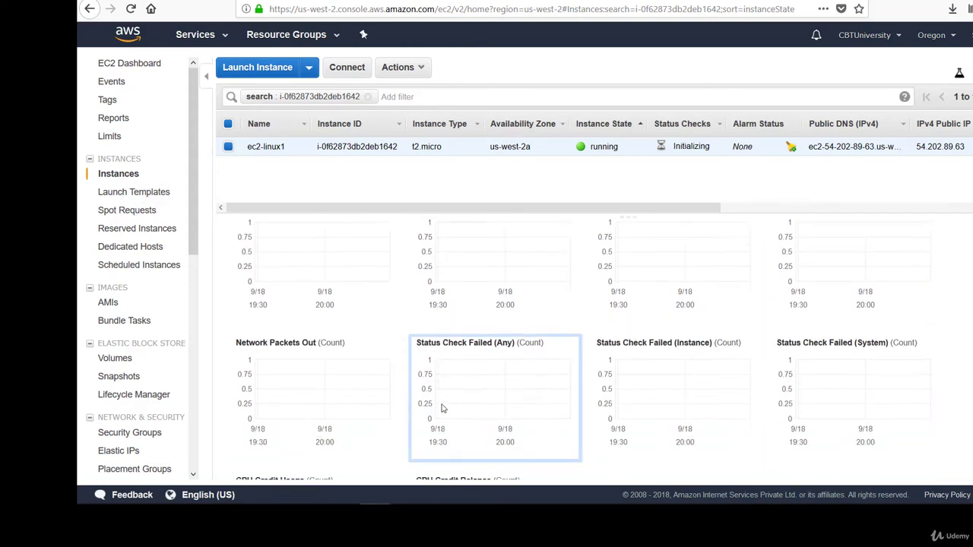
scroll(456, 350, "up", 6)
left_click(431, 313)
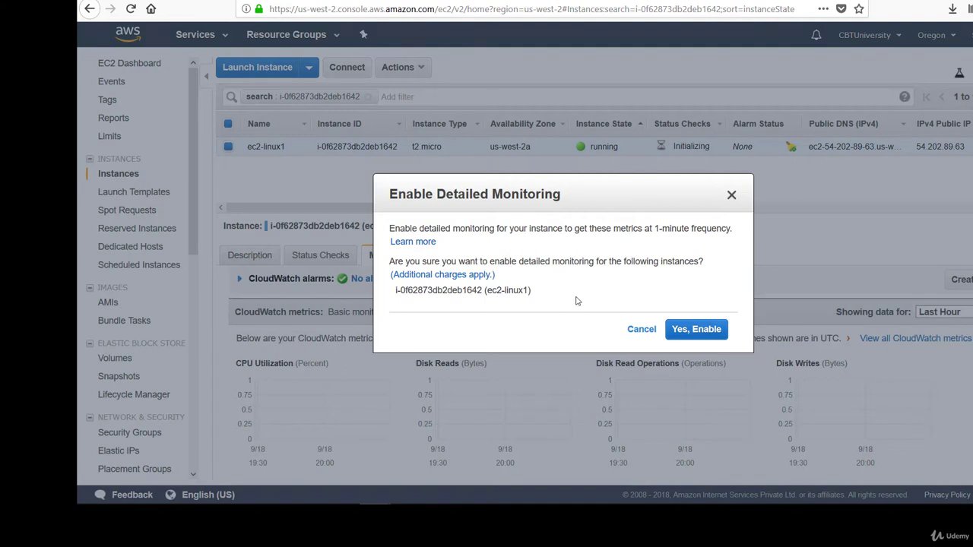
left_click(641, 329)
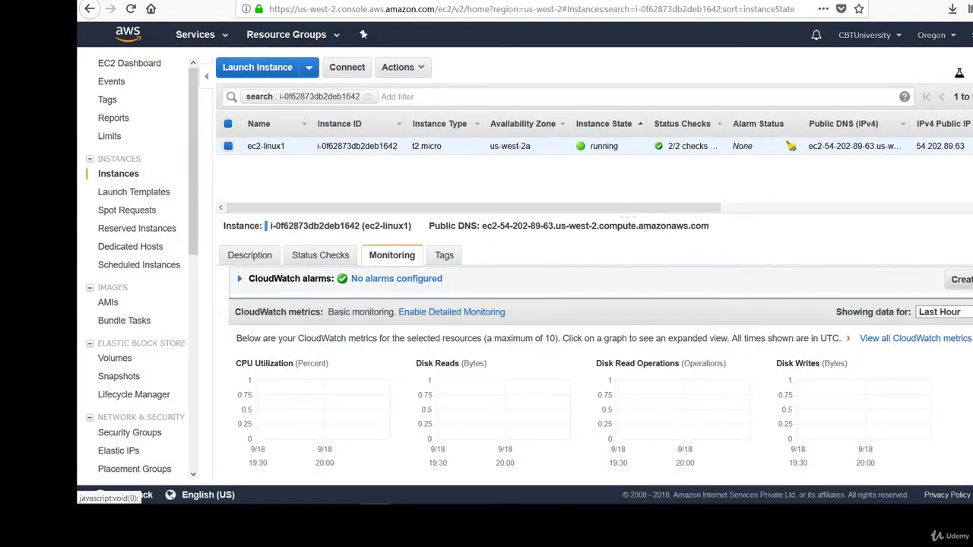
left_click(962, 279)
mouse_move(564, 242)
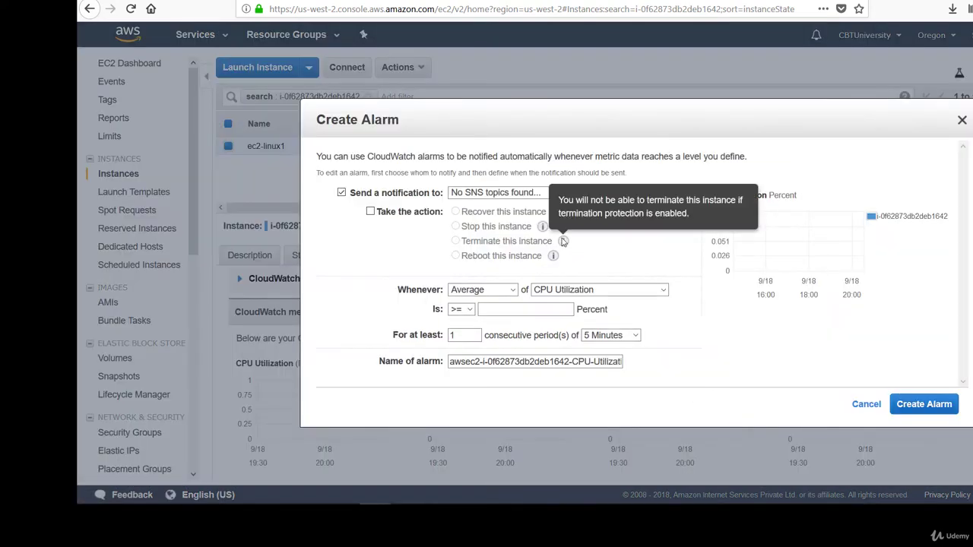
left_click(511, 292)
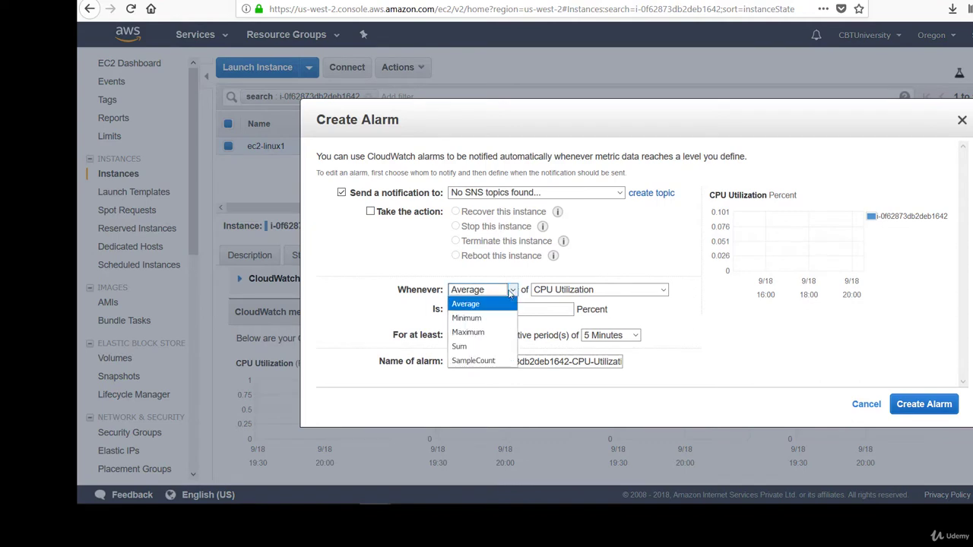
left_click(669, 292)
left_click(664, 291)
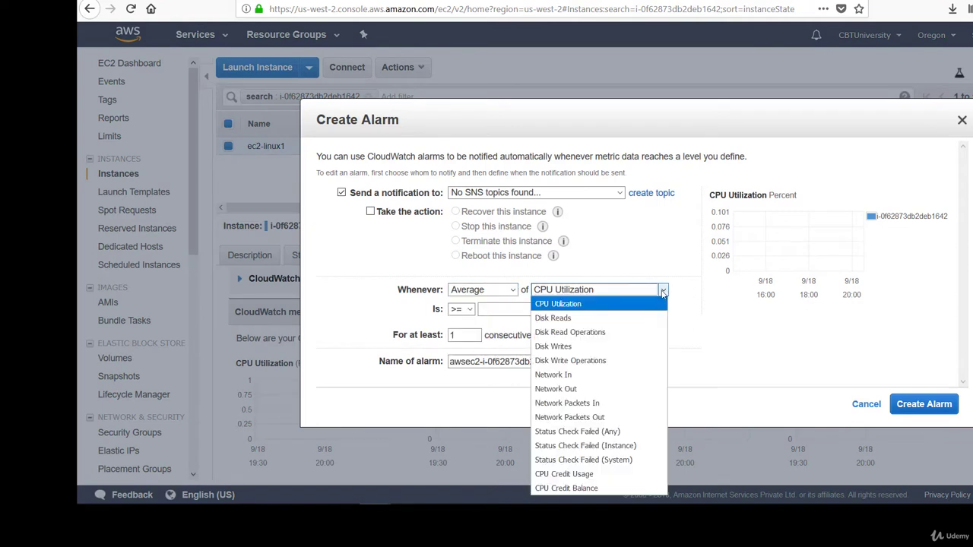
left_click(561, 304)
left_click(470, 310)
left_click(460, 320)
left_click(497, 309)
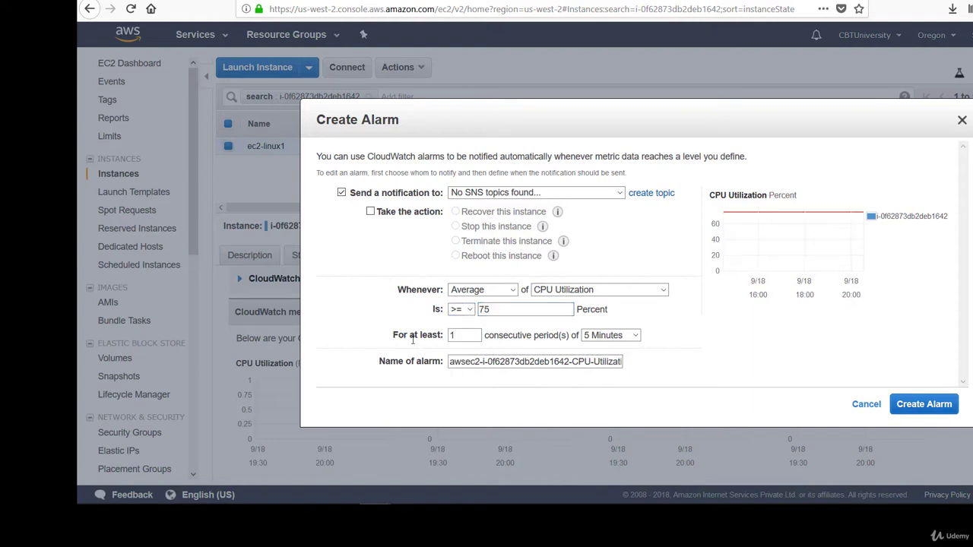
left_click(637, 339)
left_click(592, 343)
key("Tab")
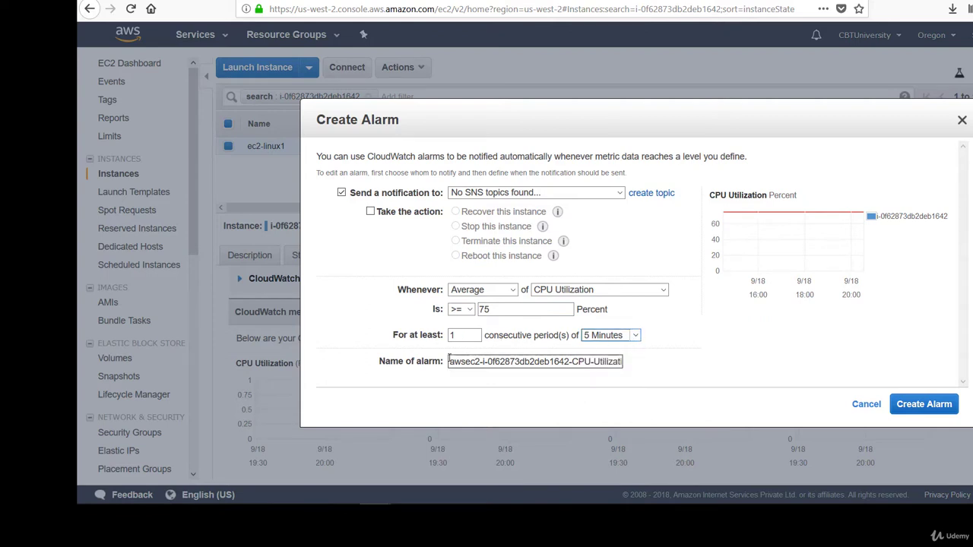
type("cpu75")
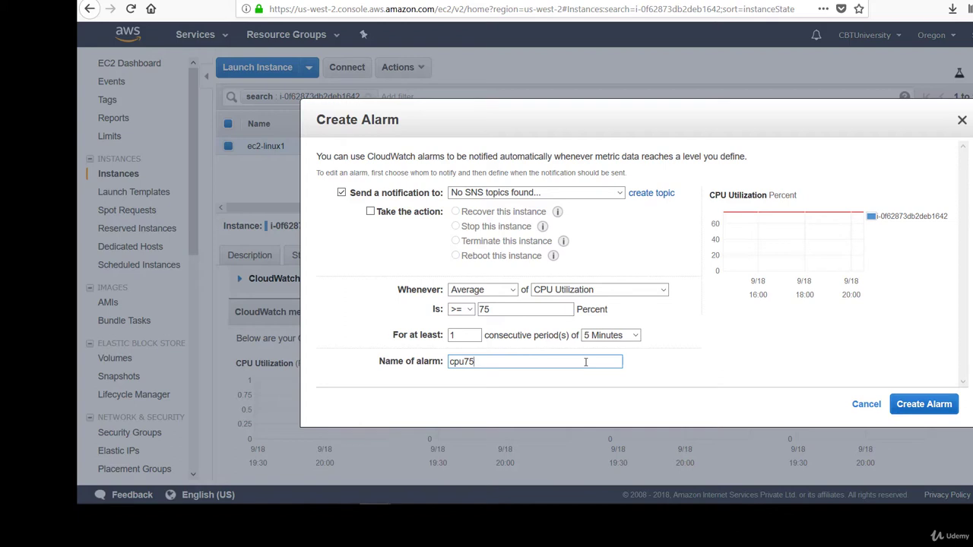
left_click(370, 211)
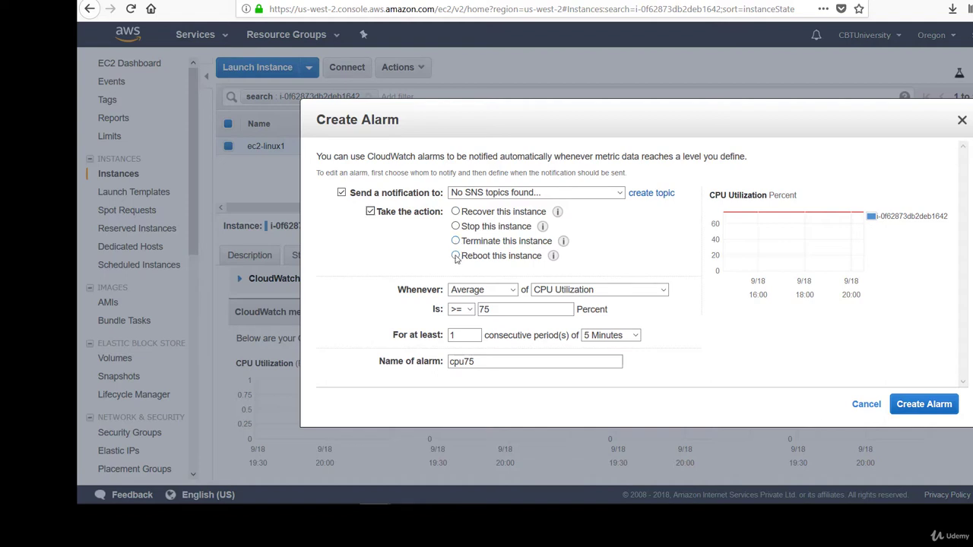
left_click(644, 193)
left_click(539, 215)
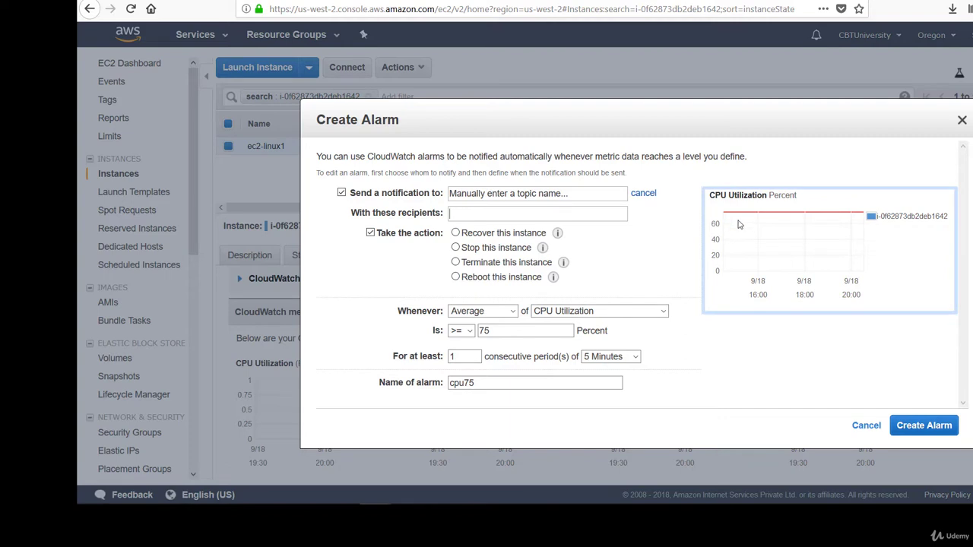
left_click(664, 311)
left_click(578, 180)
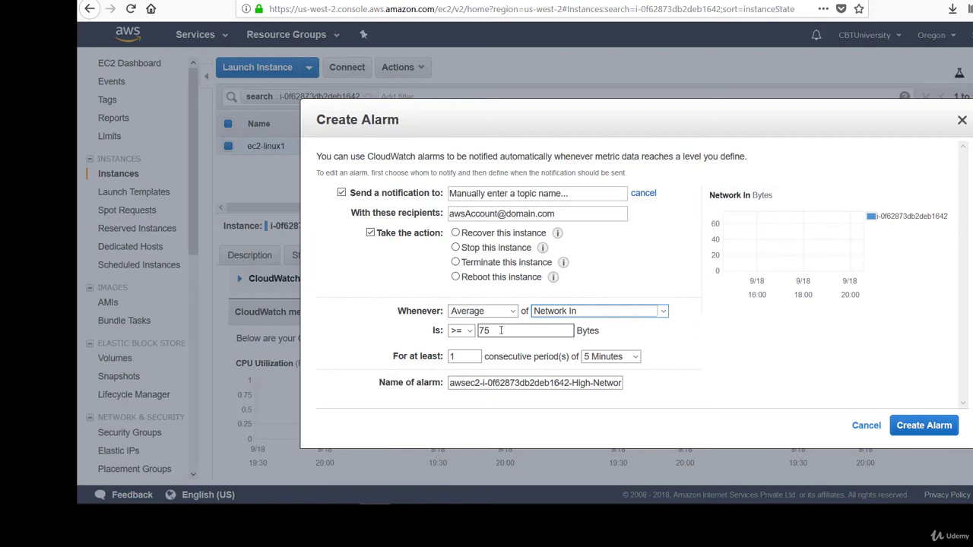
left_click(861, 427)
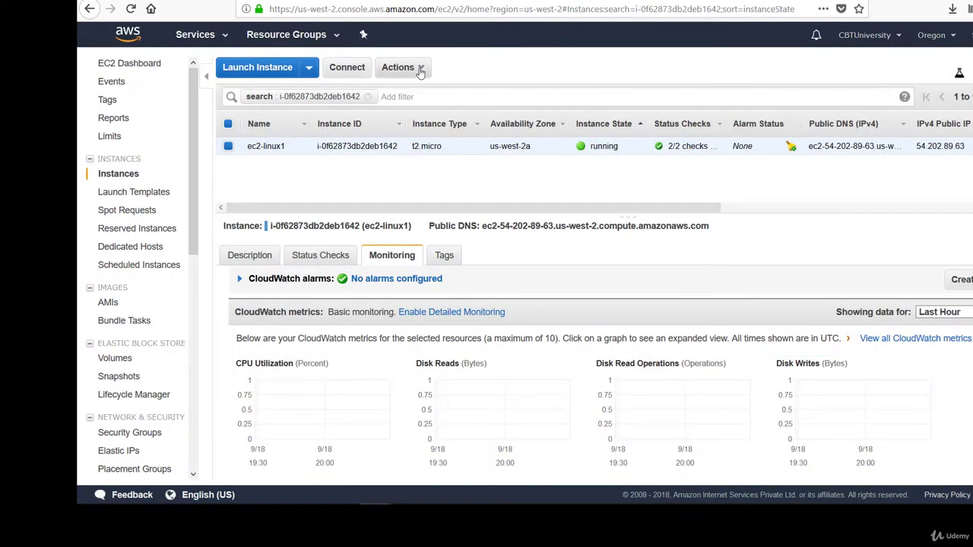
Browse the Actions menu, then open the Connect instructions for ec2-linux1
left_click(423, 68)
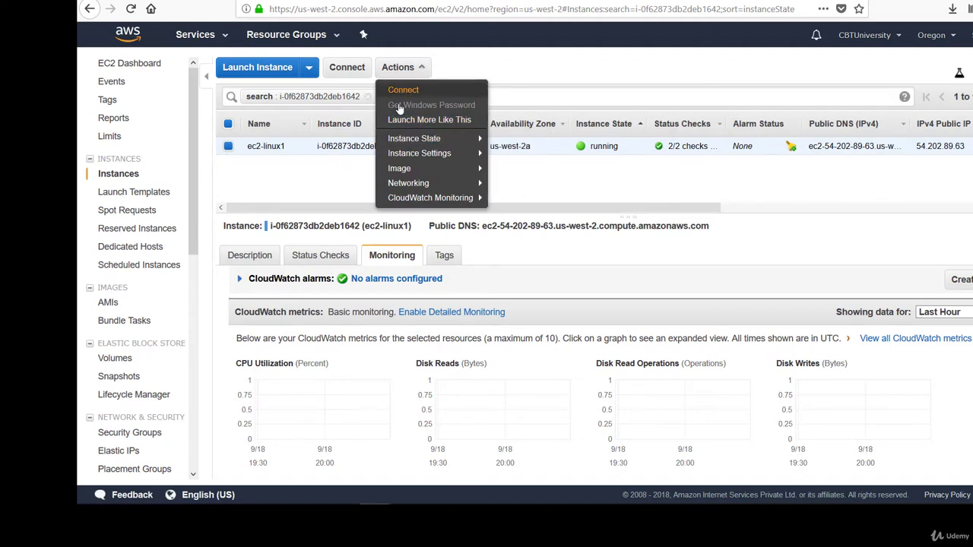
mouse_move(434, 142)
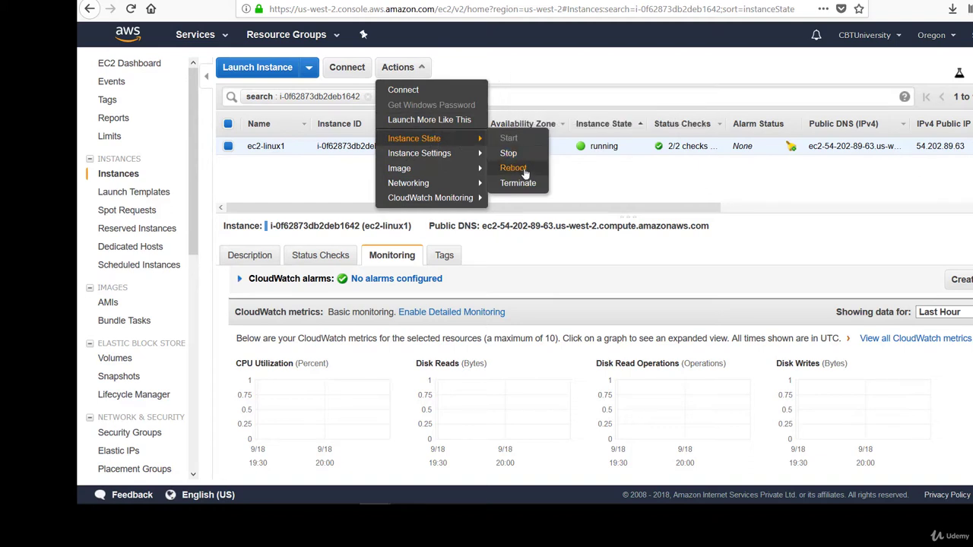
mouse_move(411, 160)
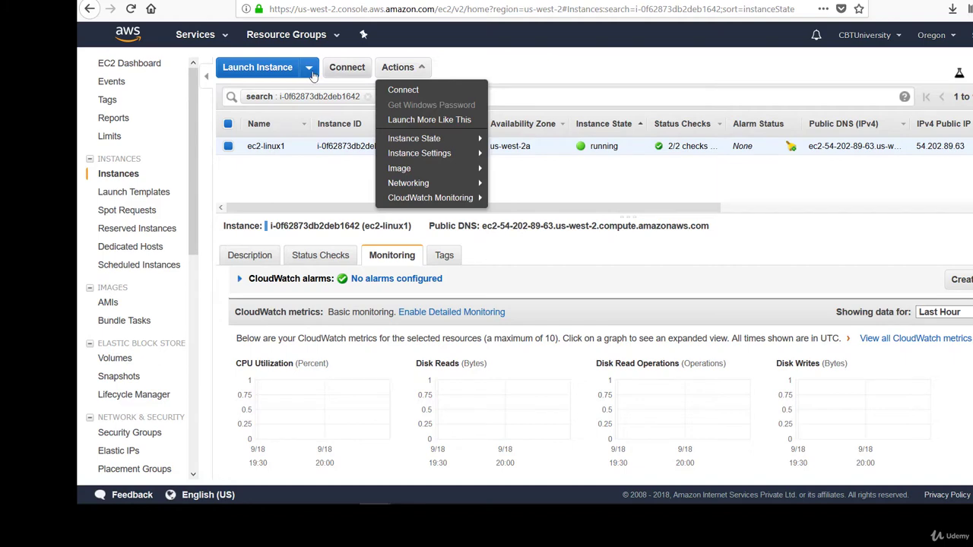
left_click(348, 68)
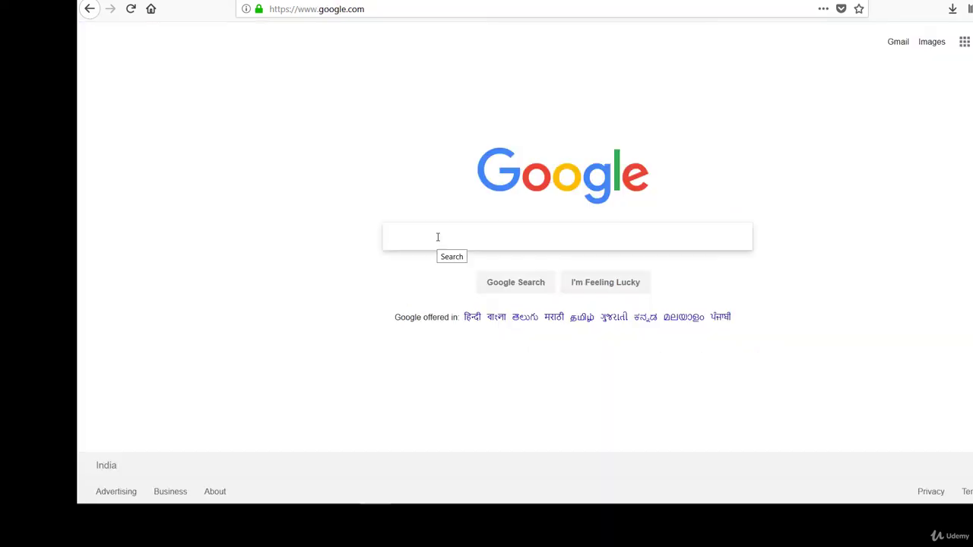
Search for PuTTY and save putty-64bit-0.70-installer.msi from the official latest-release page
type("putty")
key("Return")
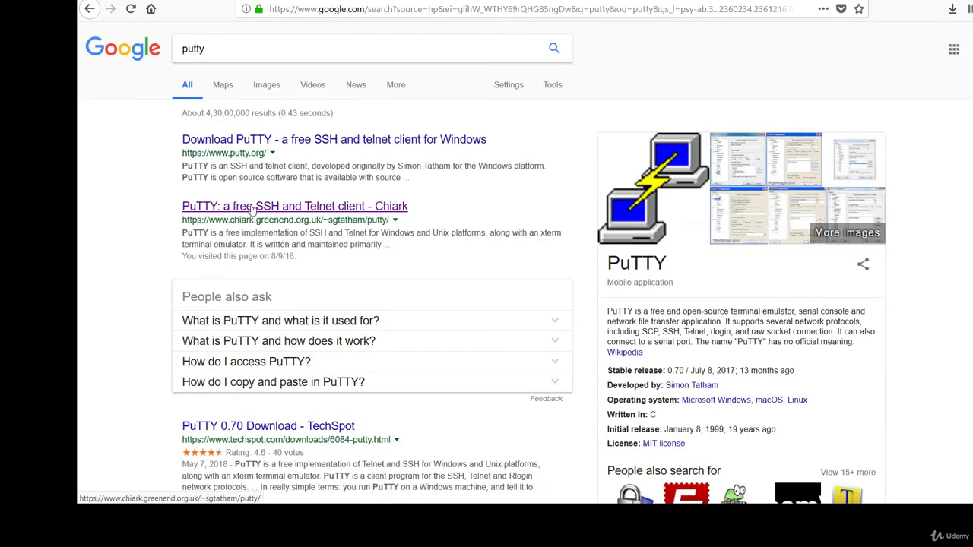
left_click(279, 206)
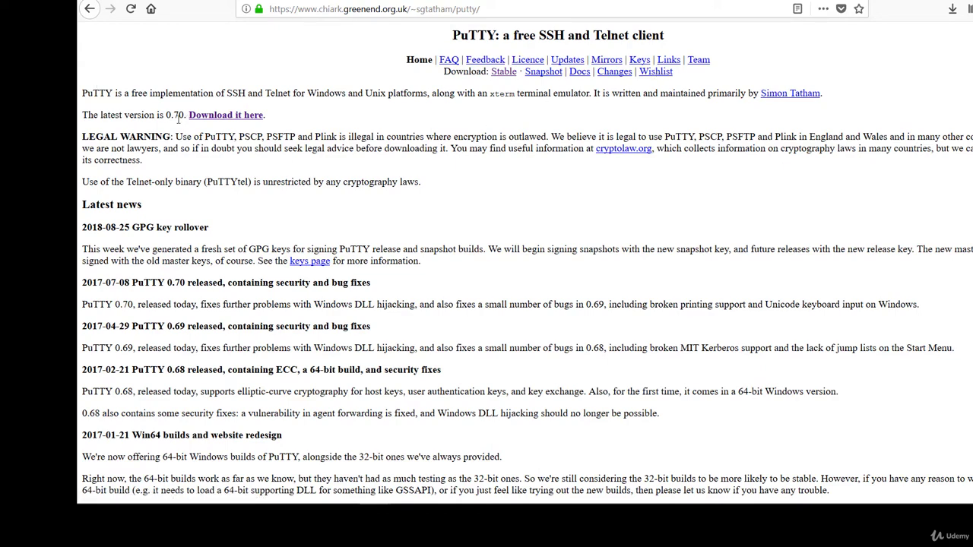
left_click(219, 116)
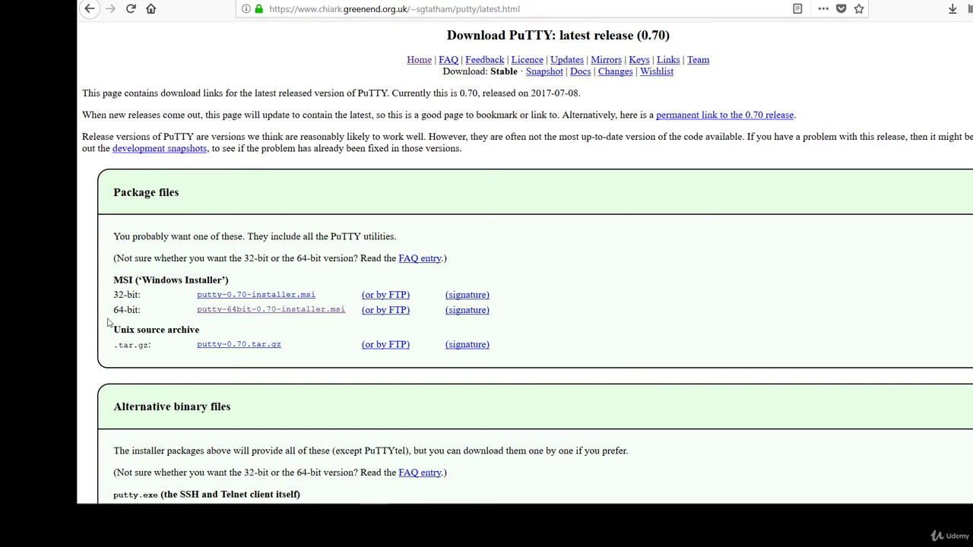
left_click(303, 310)
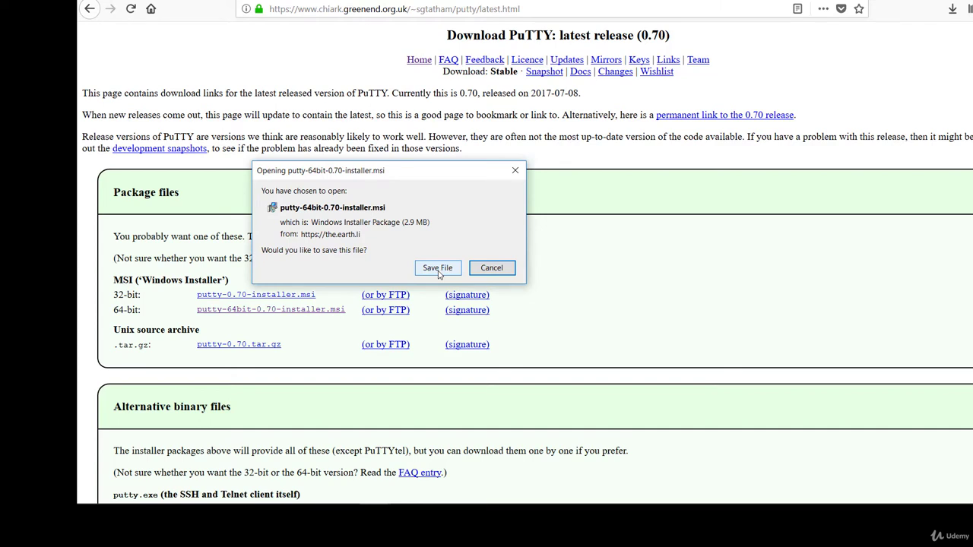
left_click(437, 268)
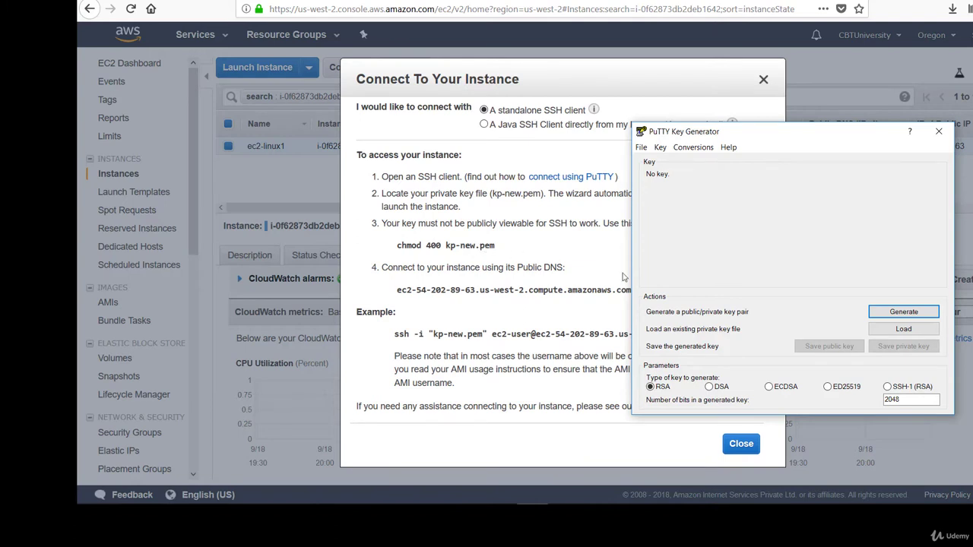
Load kp-new.pem into PuTTYgen, showing All Files so the .pem appears
key("alt+Tab")
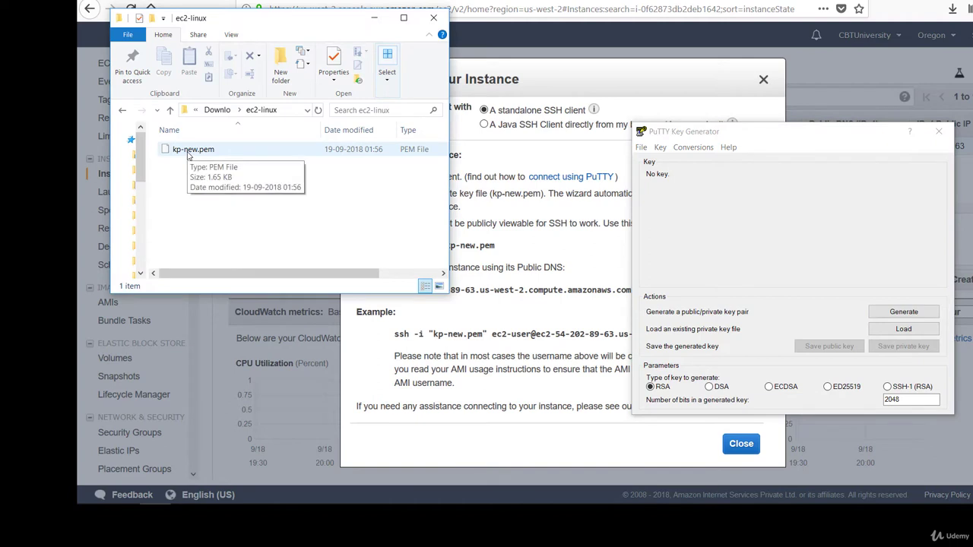
left_click(904, 329)
left_click(875, 234)
left_click(830, 253)
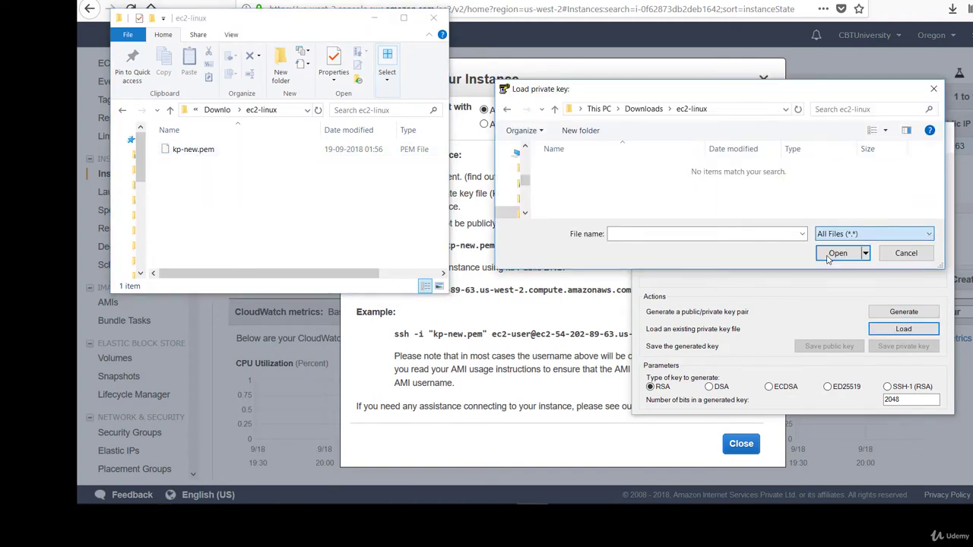
left_click(577, 169)
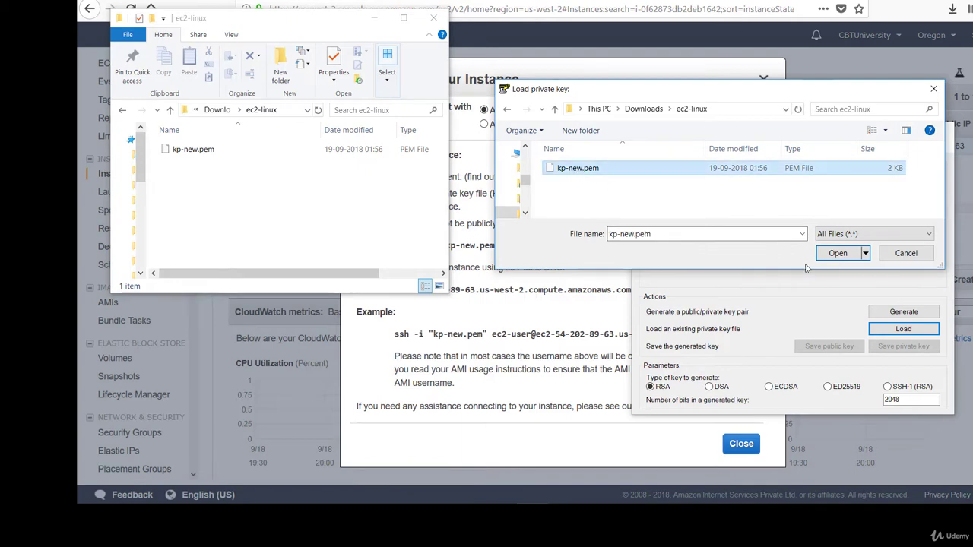
left_click(839, 254)
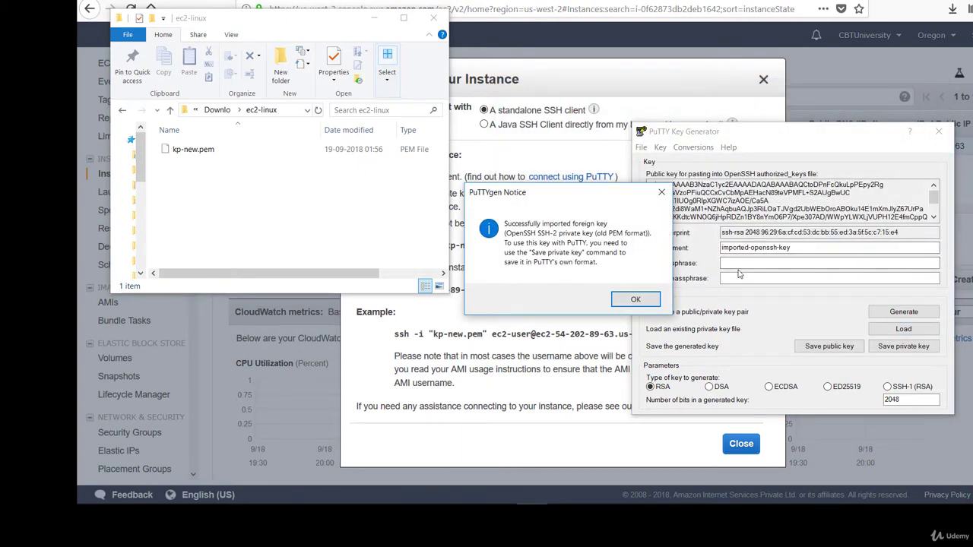
left_click(638, 299)
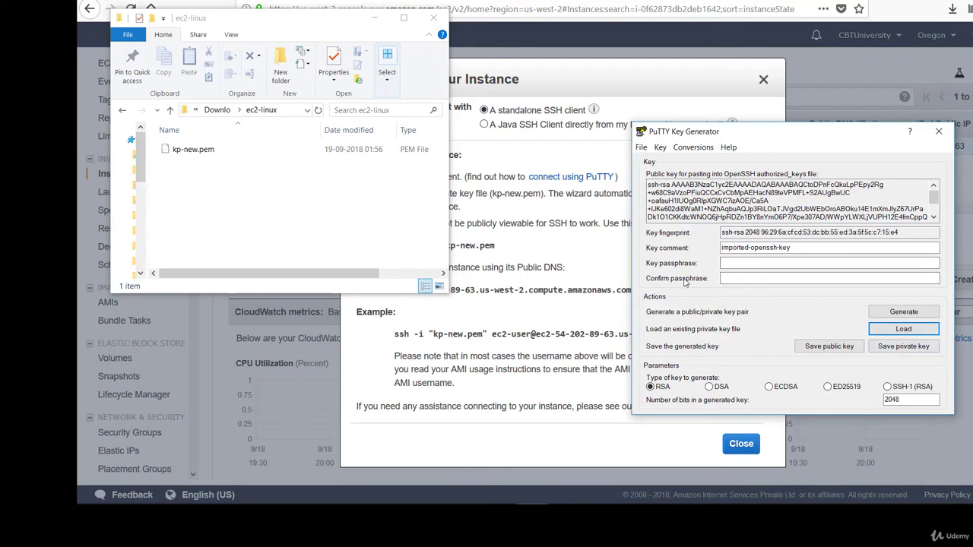
Protect the key with a passphrase, entered and confirmed
left_click(733, 266)
left_click(733, 264)
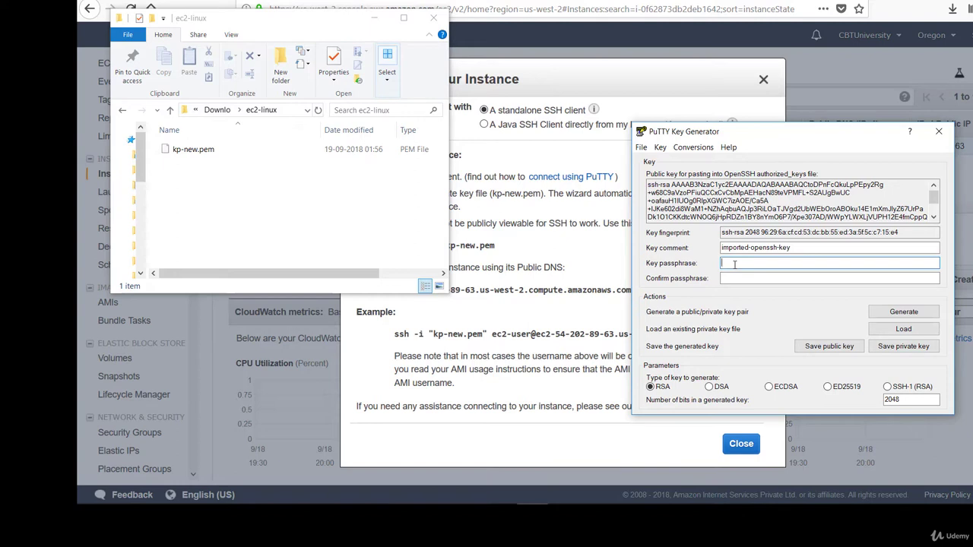
type("********")
key("Tab")
type("********")
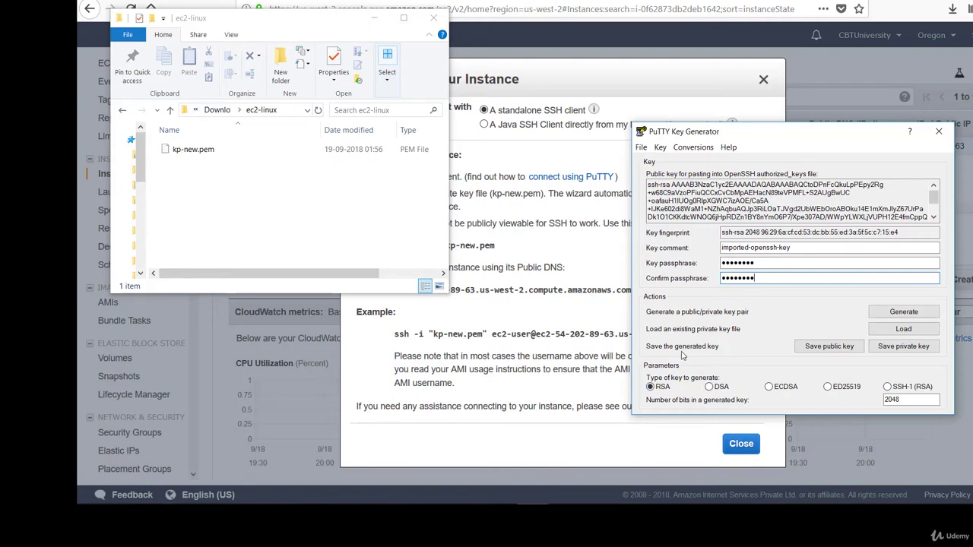
Save the converted key as a PuTTY private key file named kp-new, then close PuTTYgen
left_click(909, 348)
key("Escape")
left_click(935, 213)
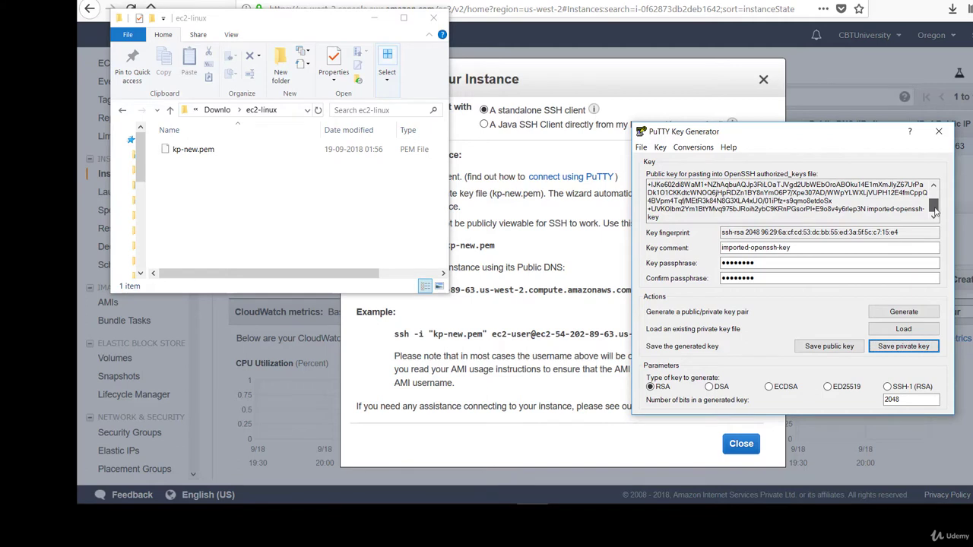
key("Return")
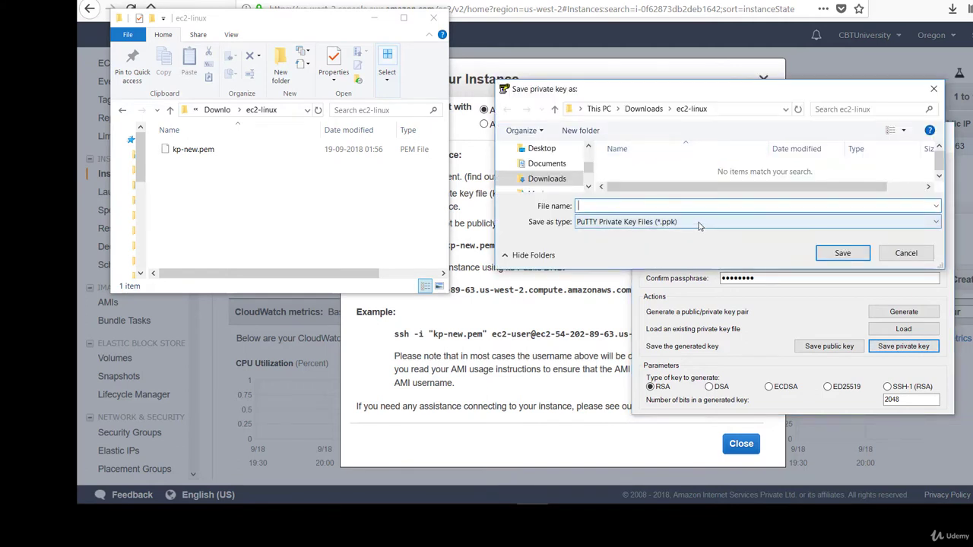
left_click(699, 222)
left_click(665, 241)
left_click(599, 203)
type("kp-new")
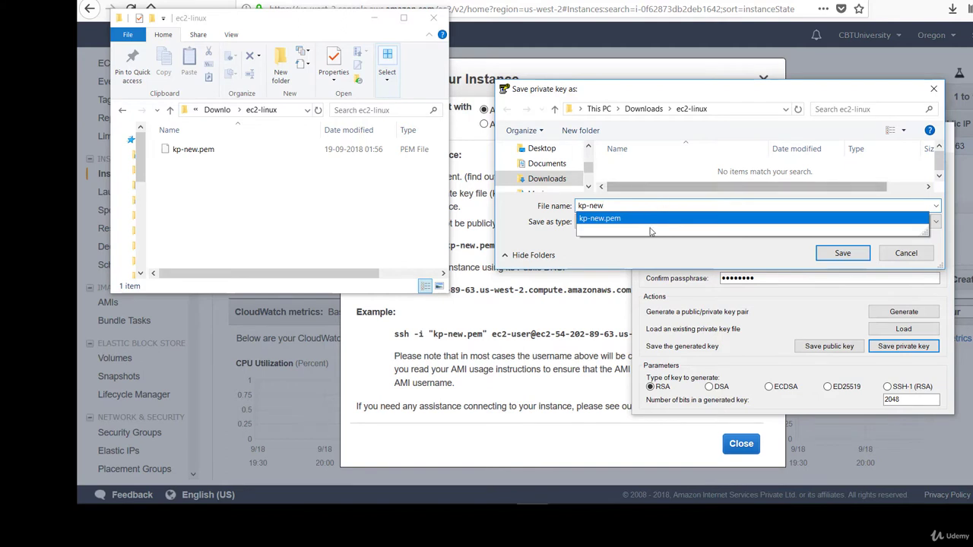
key("Escape")
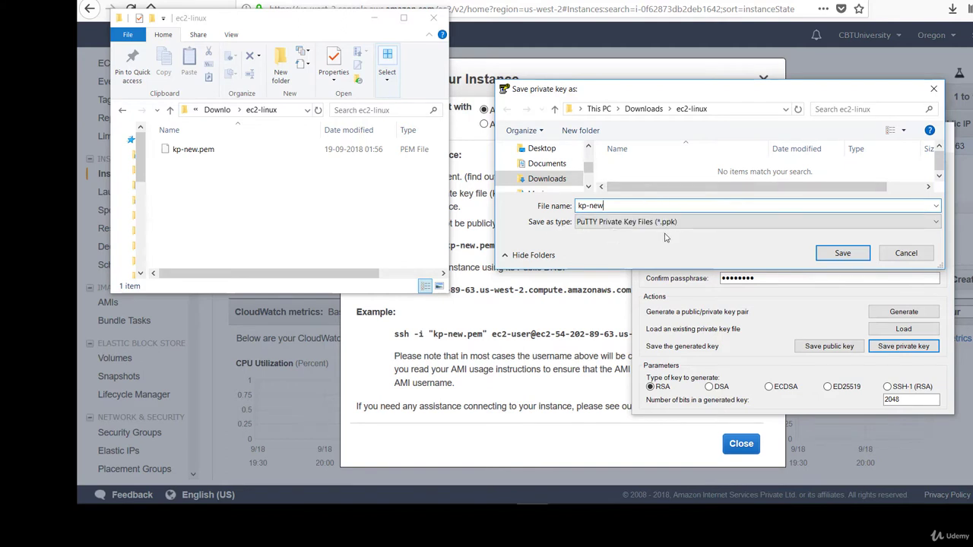
left_click(842, 253)
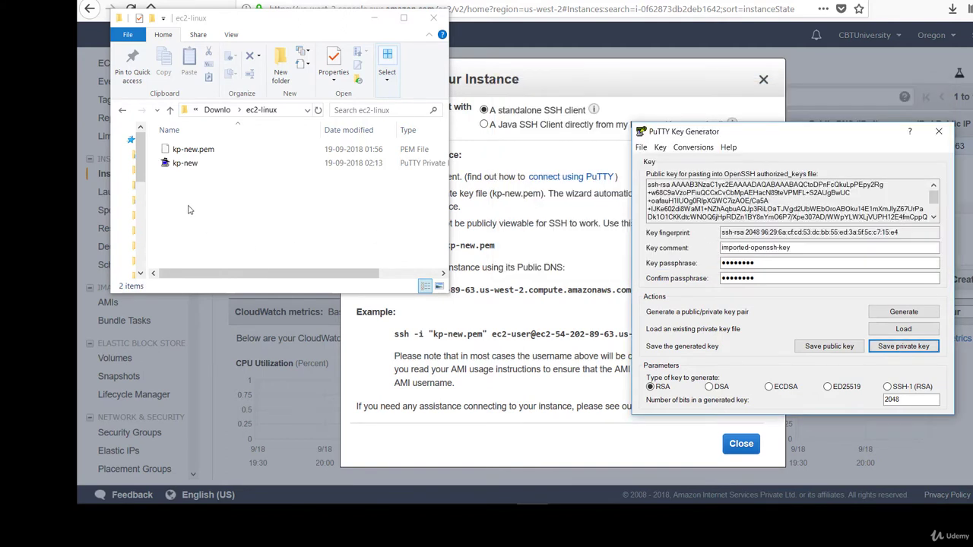
left_click(939, 137)
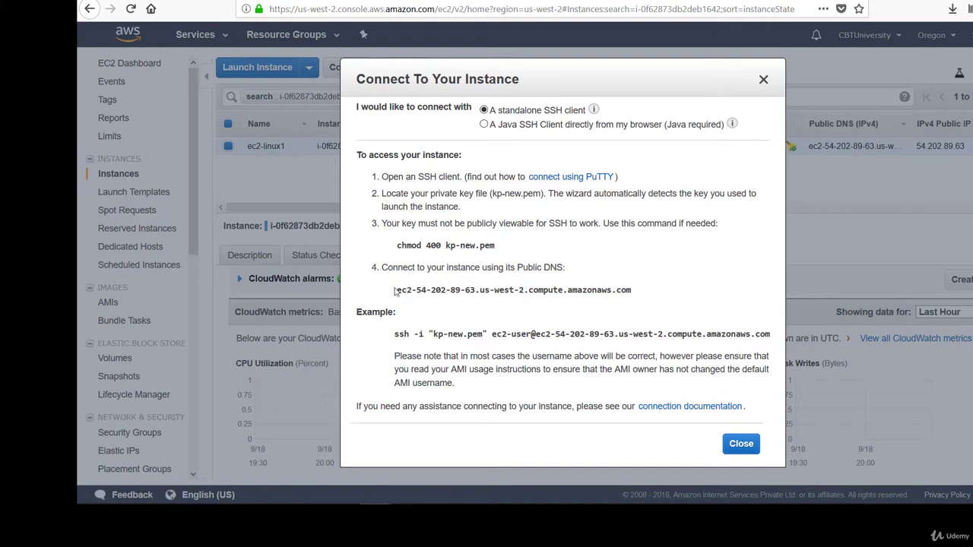
Select and copy the instance's full public DNS address from the Connect dialog
left_click_drag(396, 294, 583, 292)
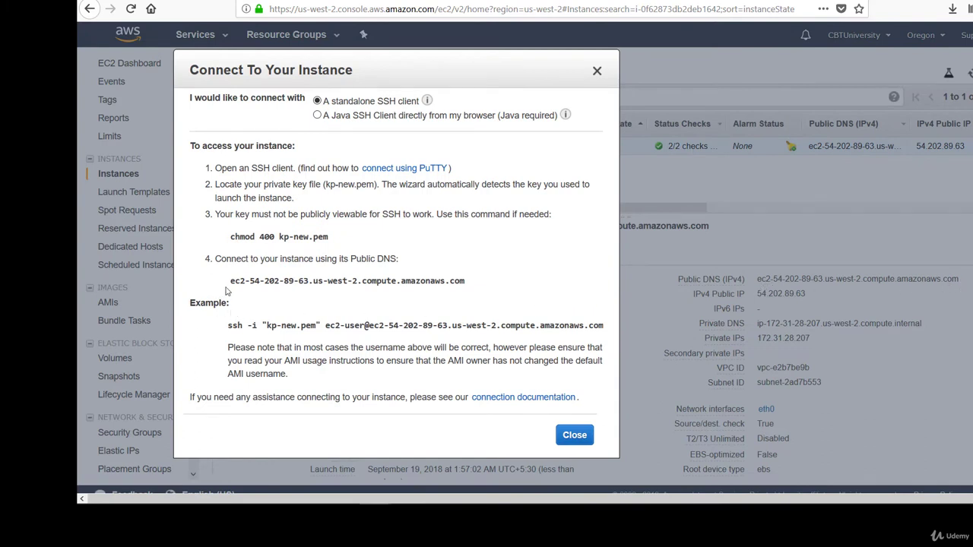
left_click_drag(229, 280, 493, 282)
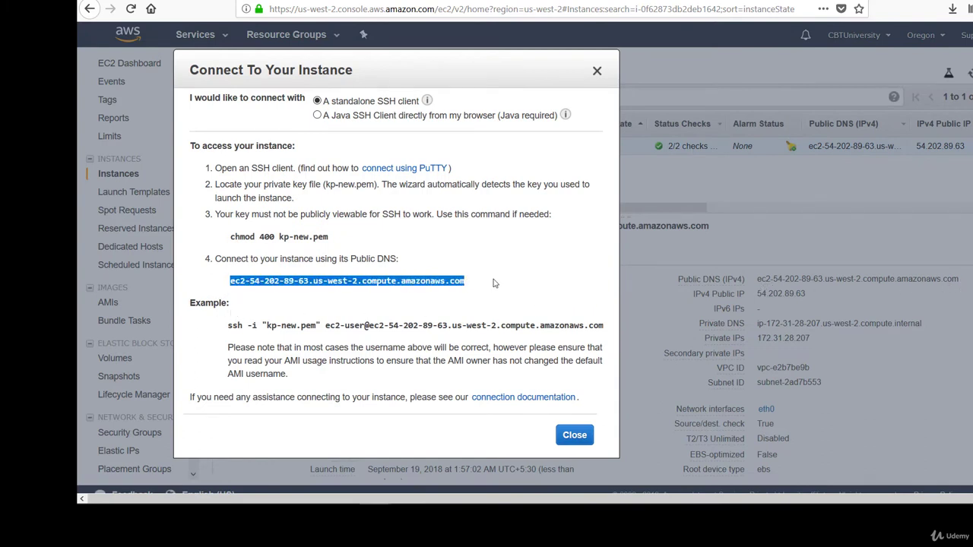
right_click(426, 281)
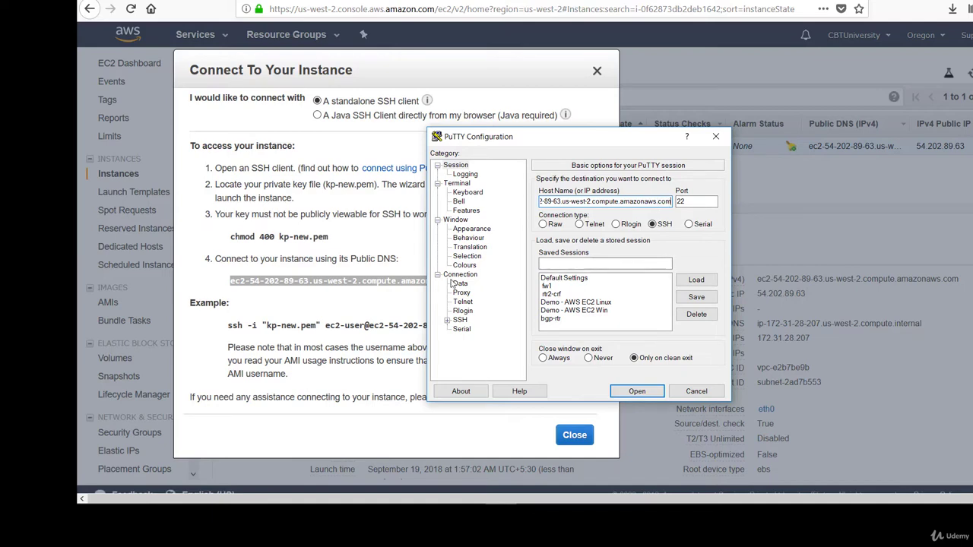
left_click(448, 320)
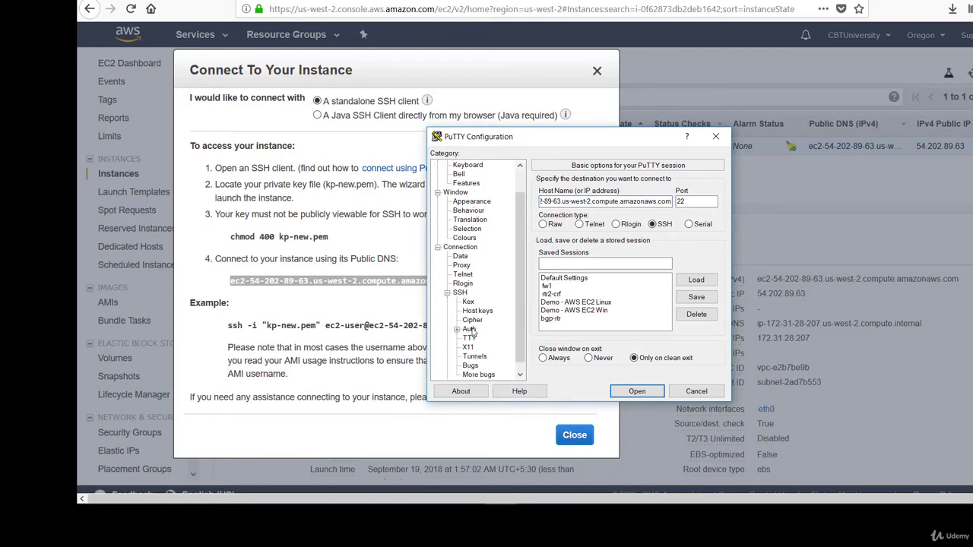
Set kp-new.ppk as the SSH auth key and open the session, submitting the passphrase
left_click(469, 329)
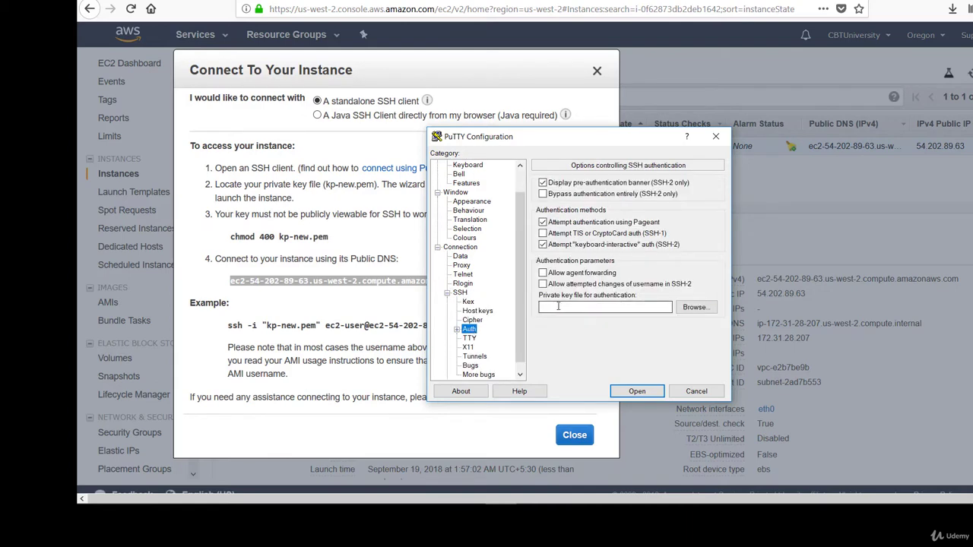
left_click(696, 308)
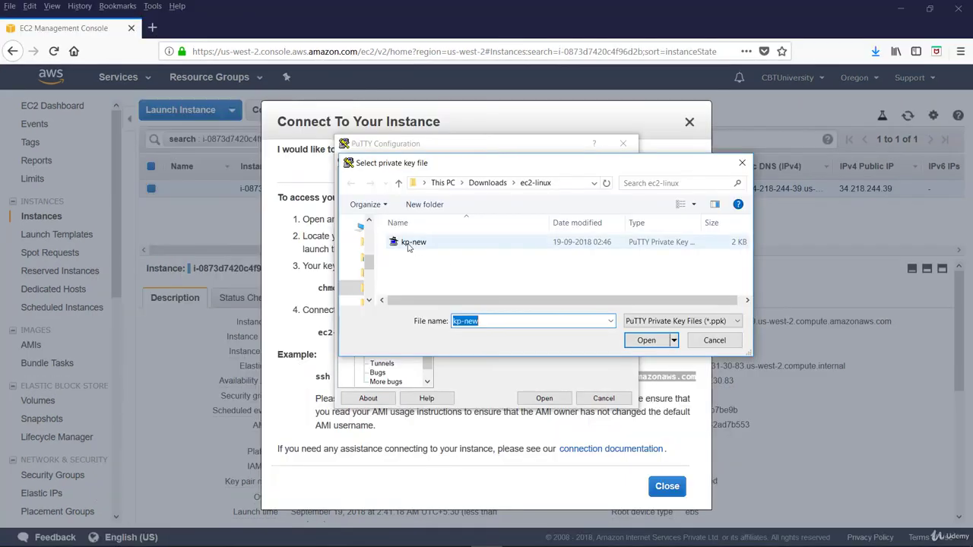
left_click(410, 241)
left_click(643, 341)
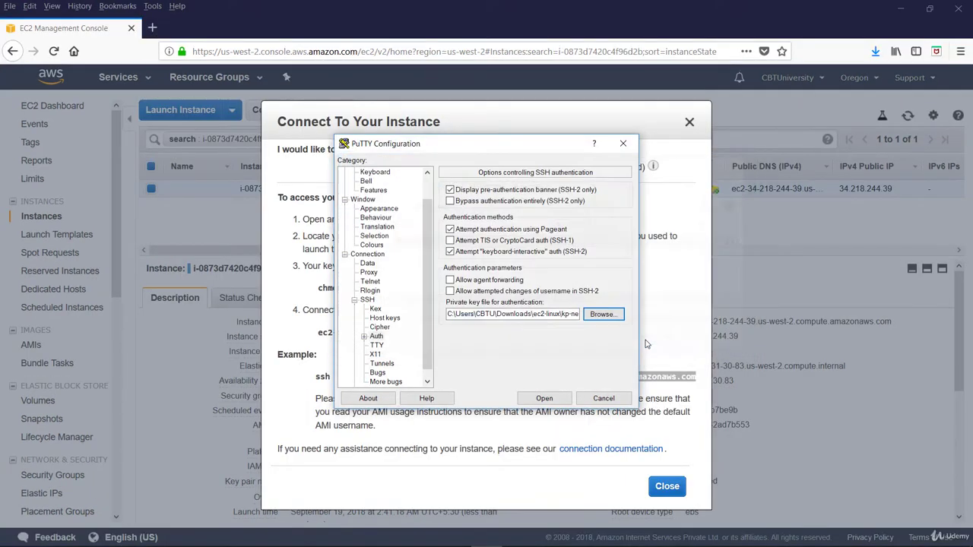
left_click(536, 401)
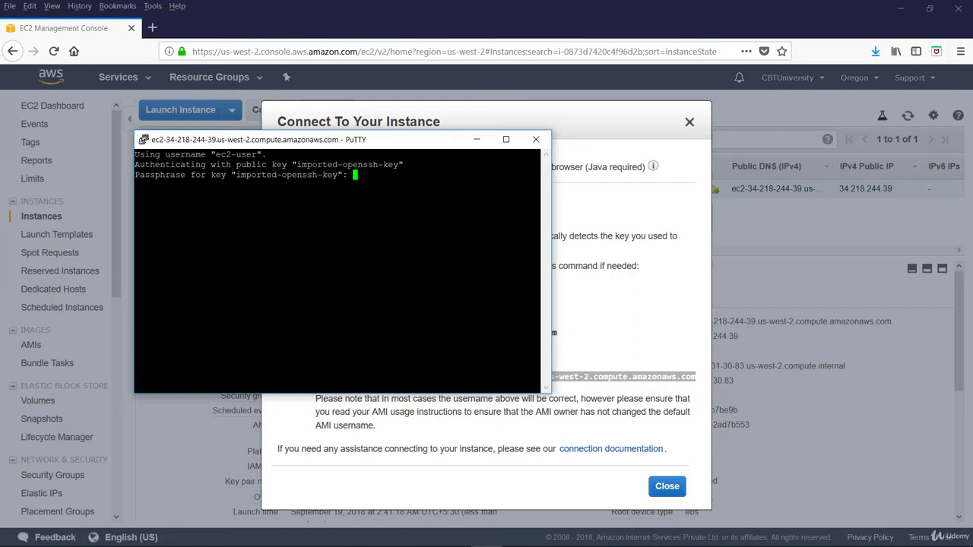
key("Return")
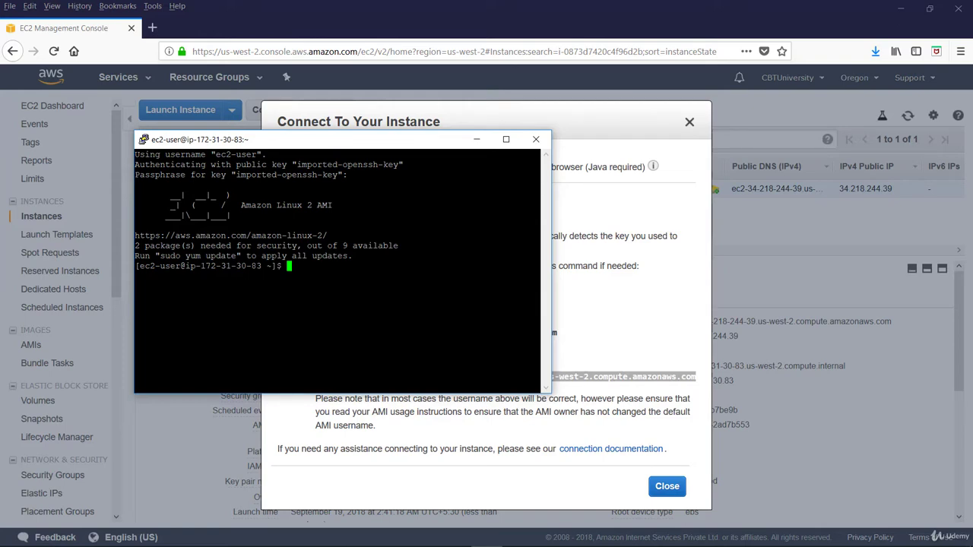
Run ls, pwd and ping 8.8.8.8 on the instance, then stop the ping
type("ls")
key("Return")
type("pwd")
key("Return")
type("ping 8.8.8.8")
key("Return")
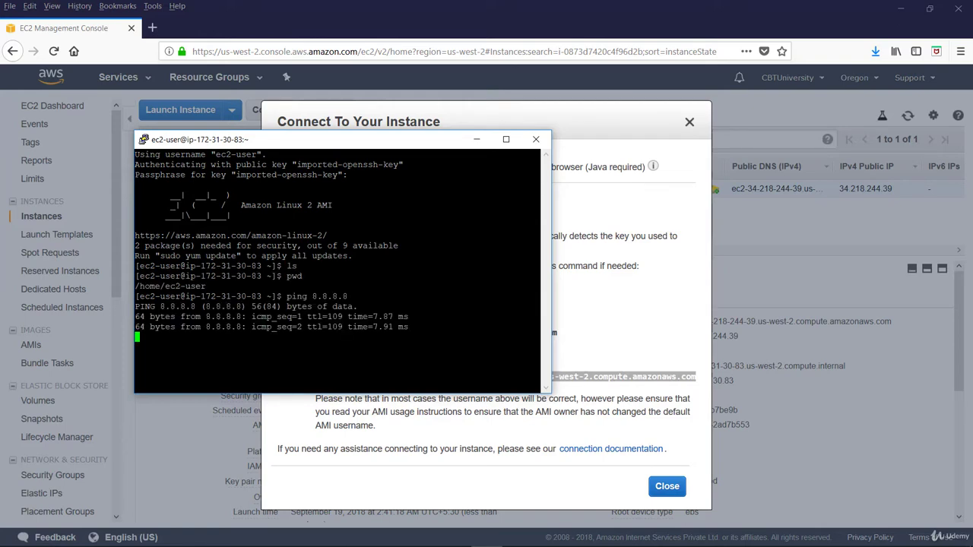
key("ctrl+c")
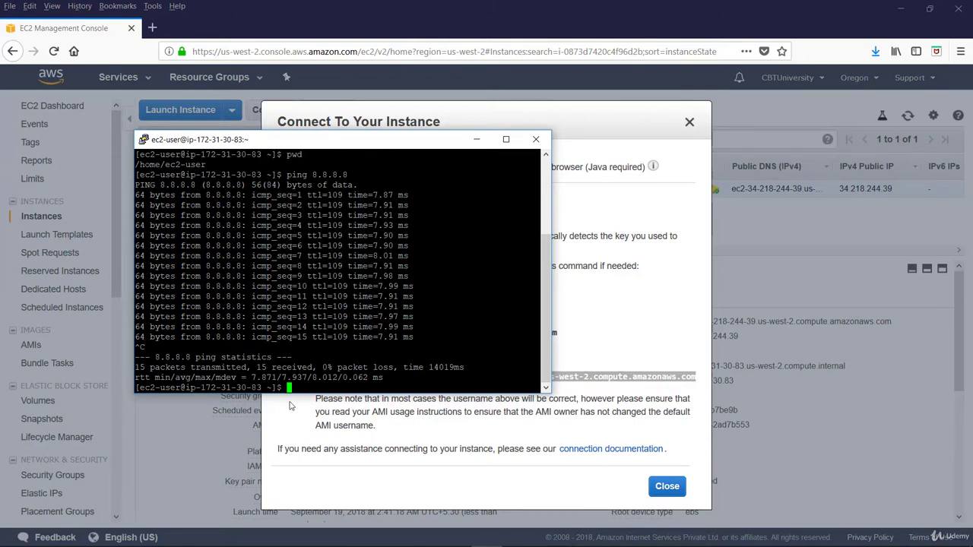
key("alt+Tab")
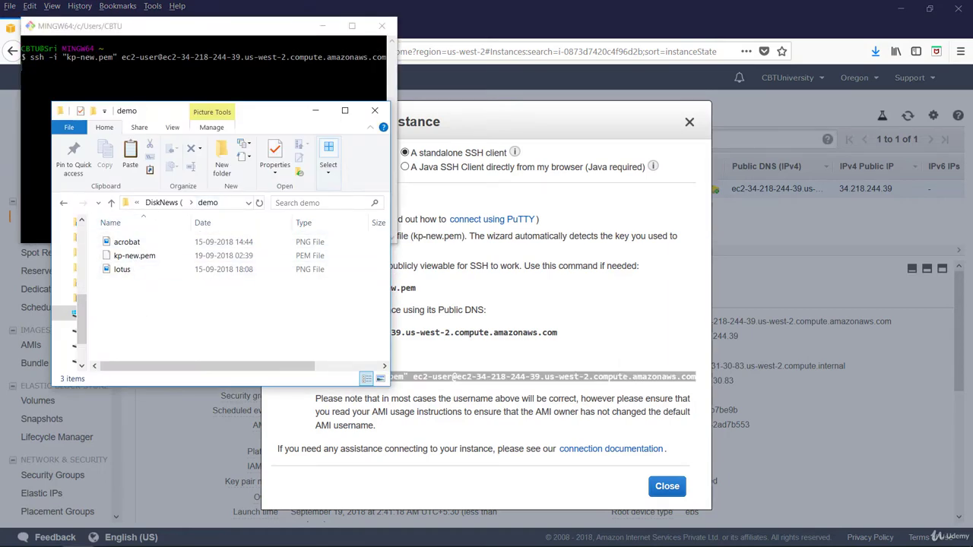
In Git Bash, prefix the key path with c:\demo\ in the ssh -i command and run it
key("alt+Tab")
type("c:\\demo\\")
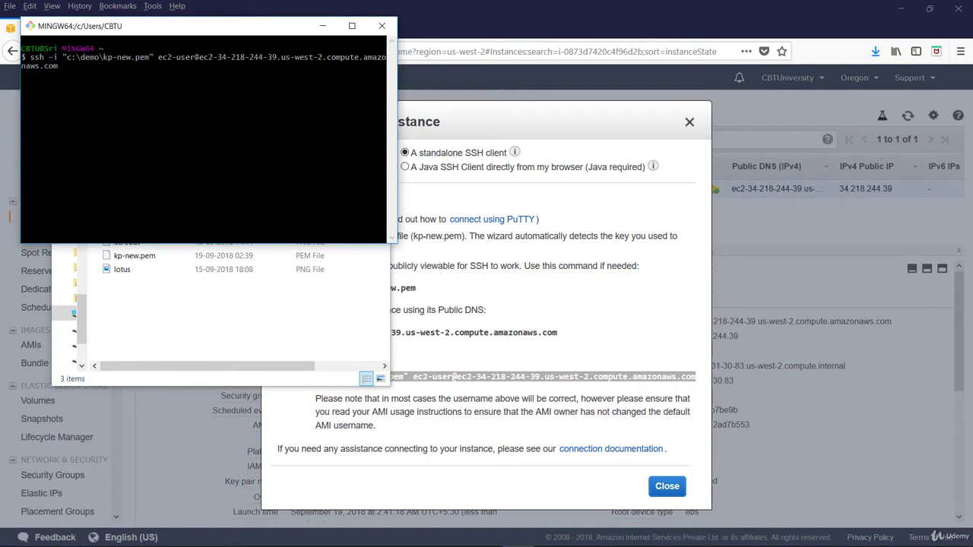
key("Return")
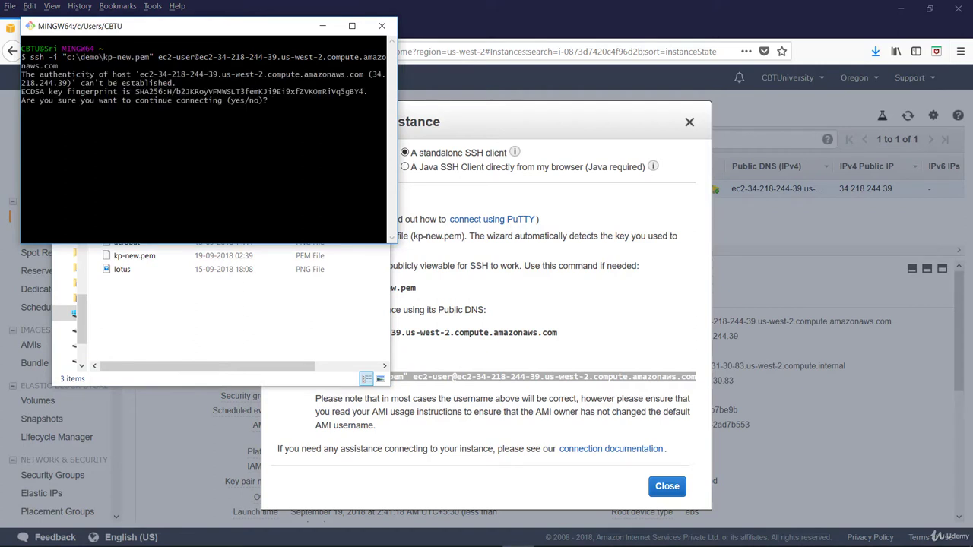
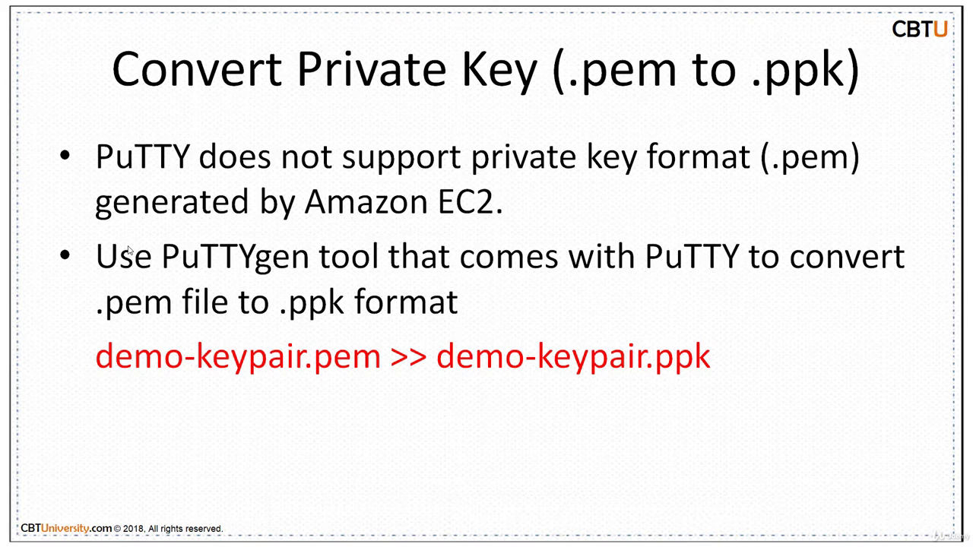
Advance through the PuTTYgen load, imported-key, save and PuTTY configuration slides to the Git Bash slide
key("Right")
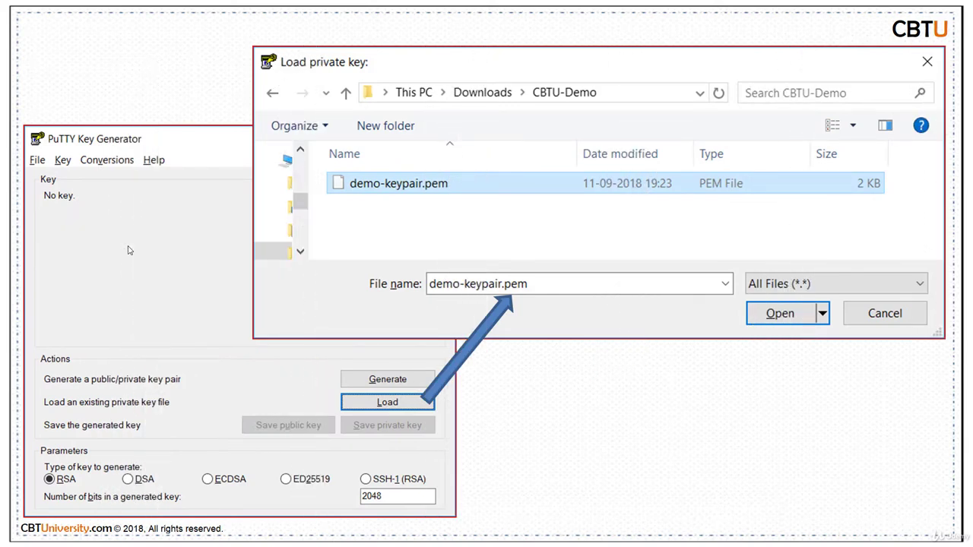
key("Right")
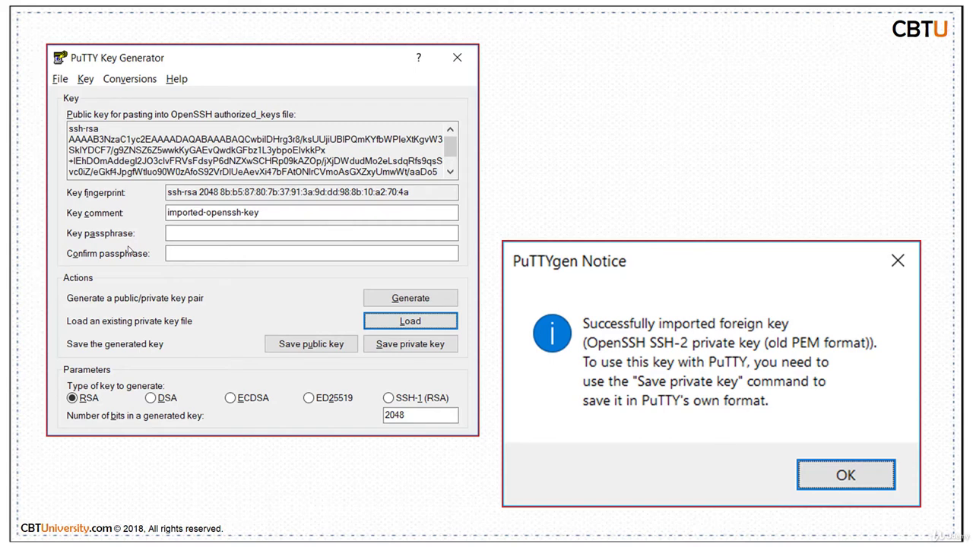
key("Right")
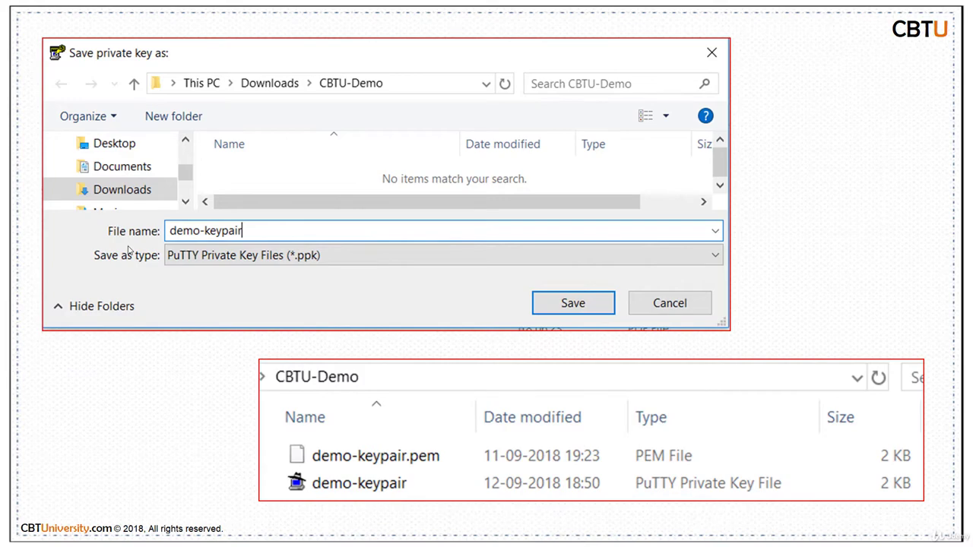
key("Right")
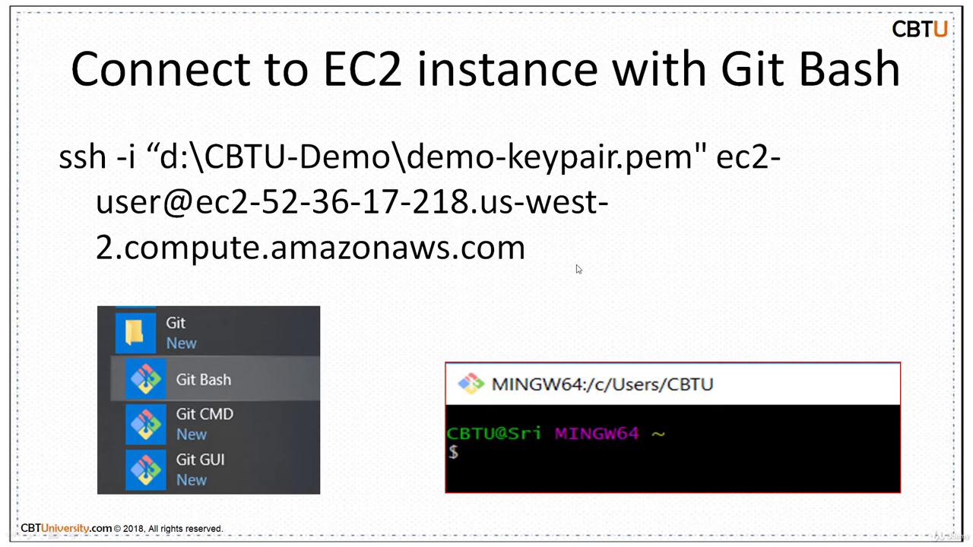
Advance past the EC2 terminal login slide to the Terminate Your Instance slide
key("Right")
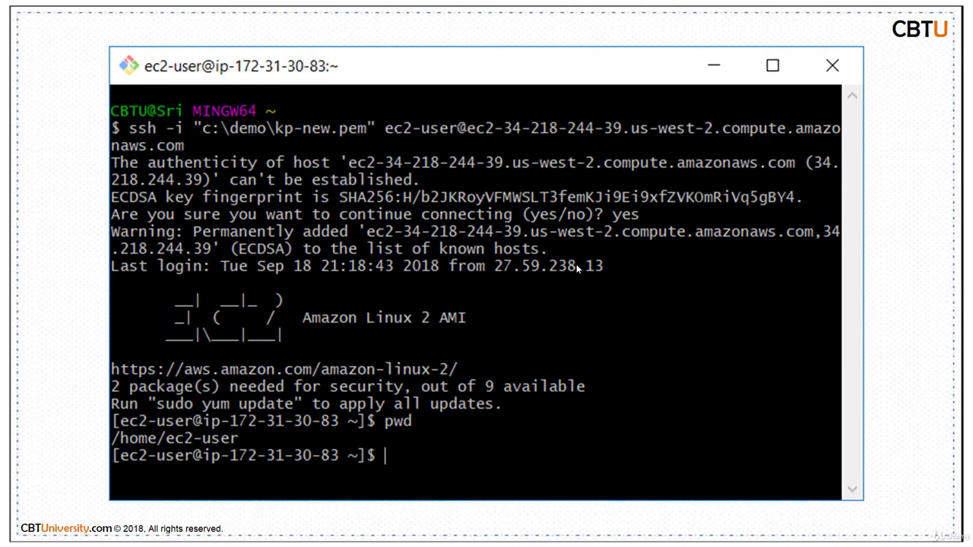
key("Right")
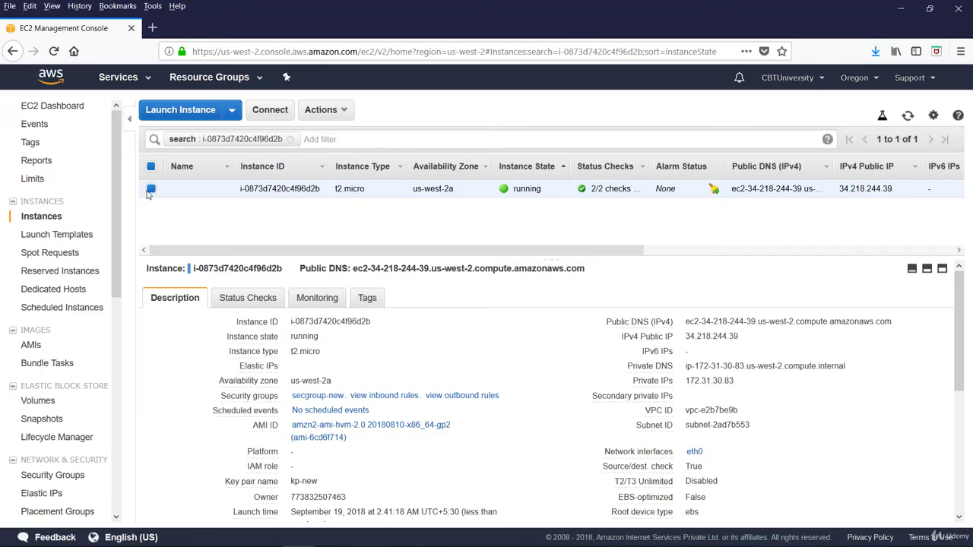
Terminate the running t2.micro instance, then start the Launch Instance wizard
left_click(348, 110)
mouse_move(384, 182)
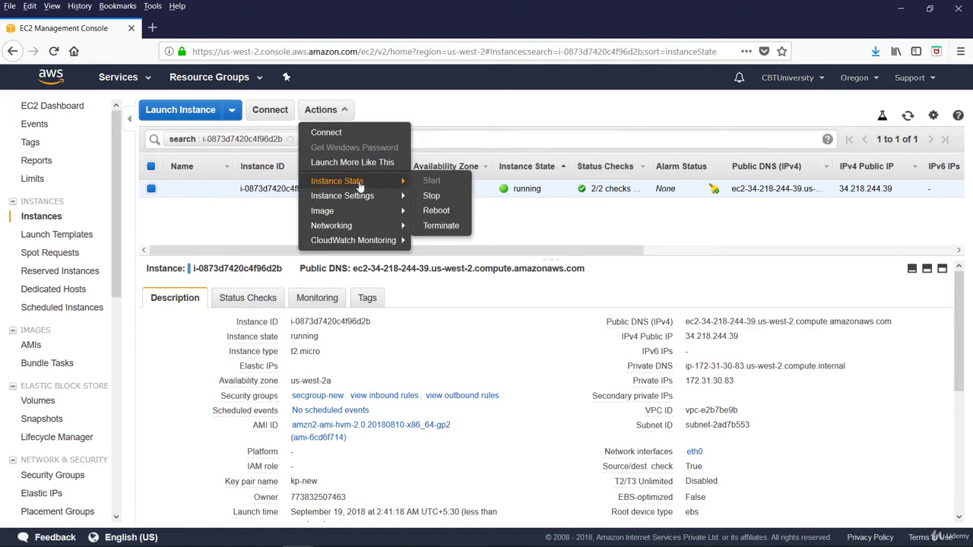
left_click(440, 230)
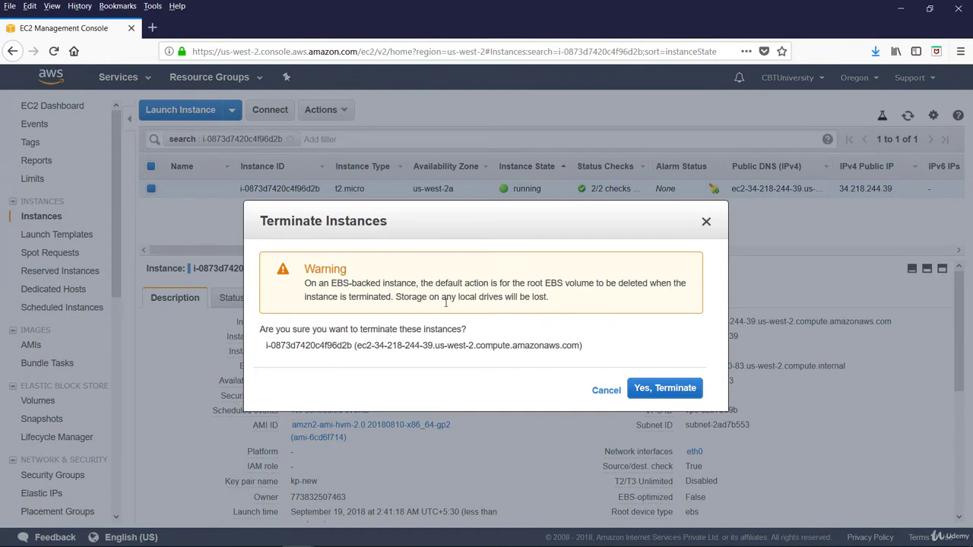
left_click(666, 390)
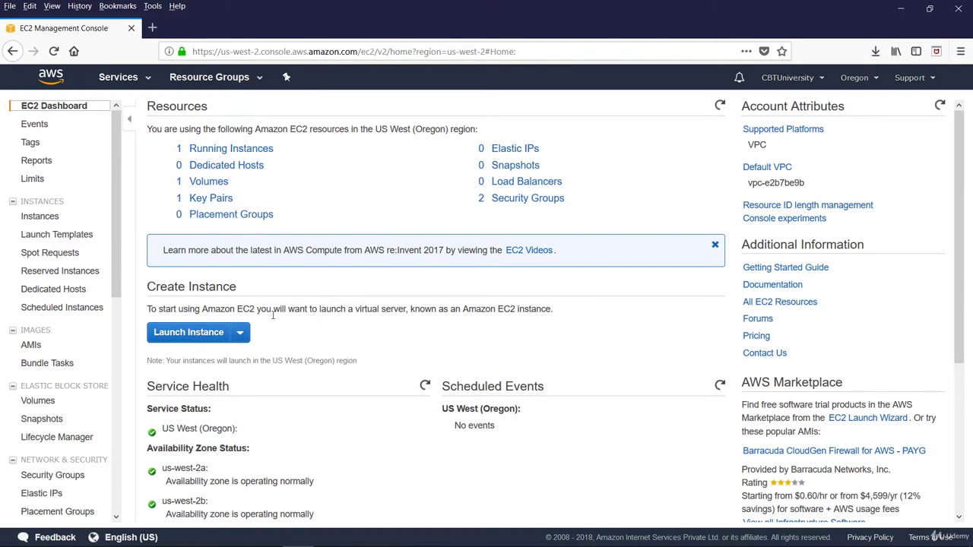
left_click(188, 332)
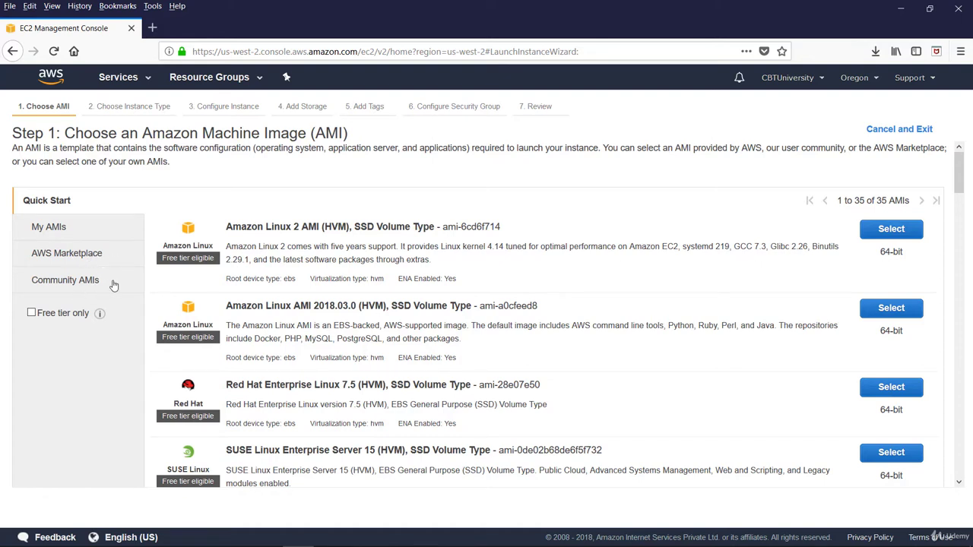
scroll(448, 278, "down", 5)
scroll(449, 278, "up", 4)
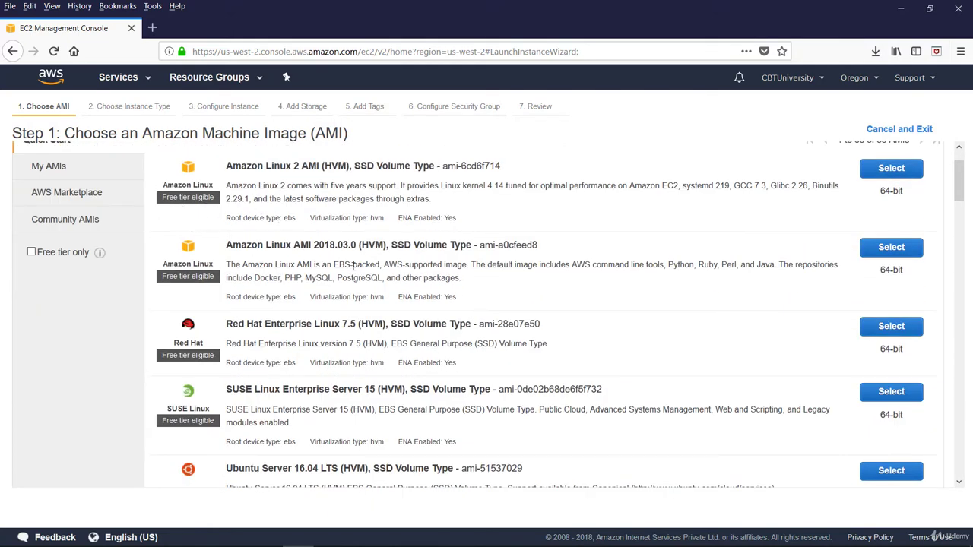
scroll(364, 314, "down", 5)
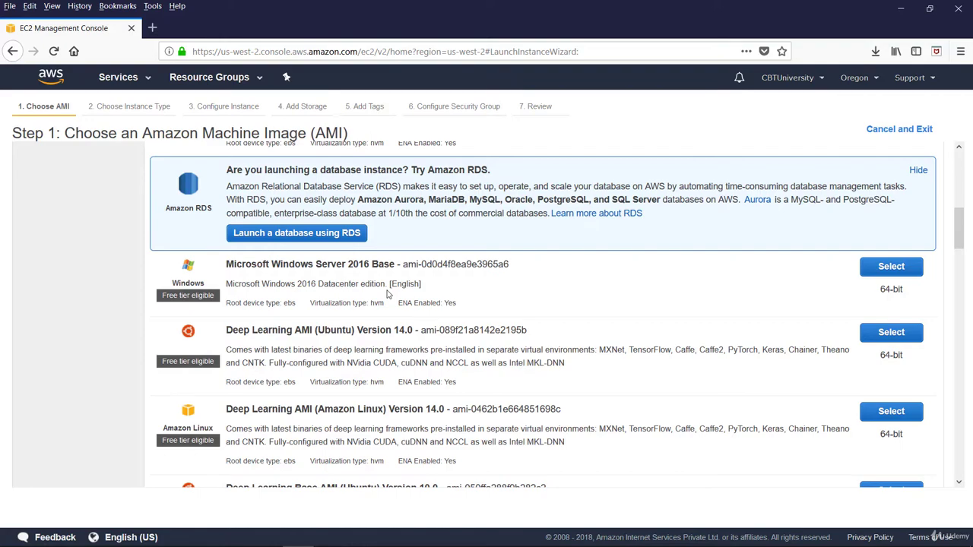
scroll(388, 294, "up", 6)
scroll(410, 327, "down", 4)
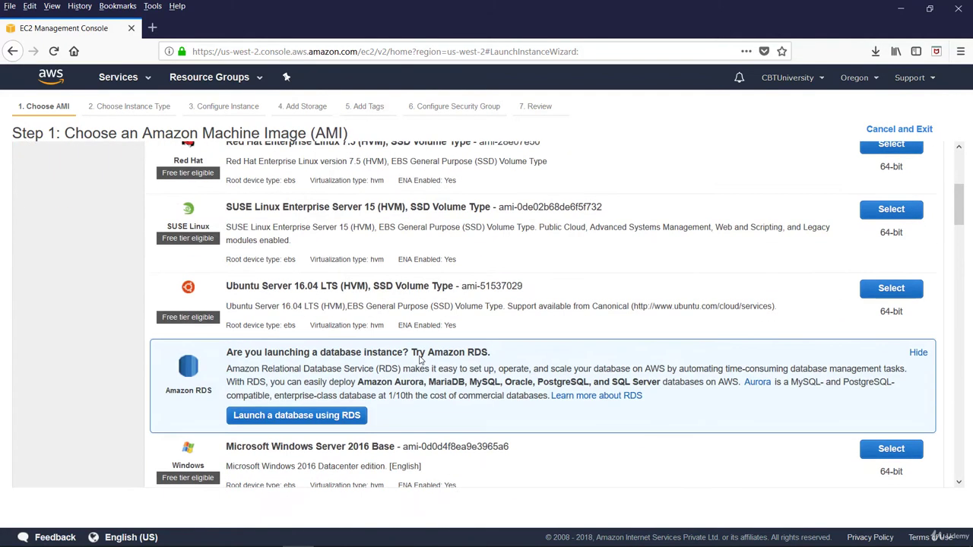
scroll(419, 325, "up", 4)
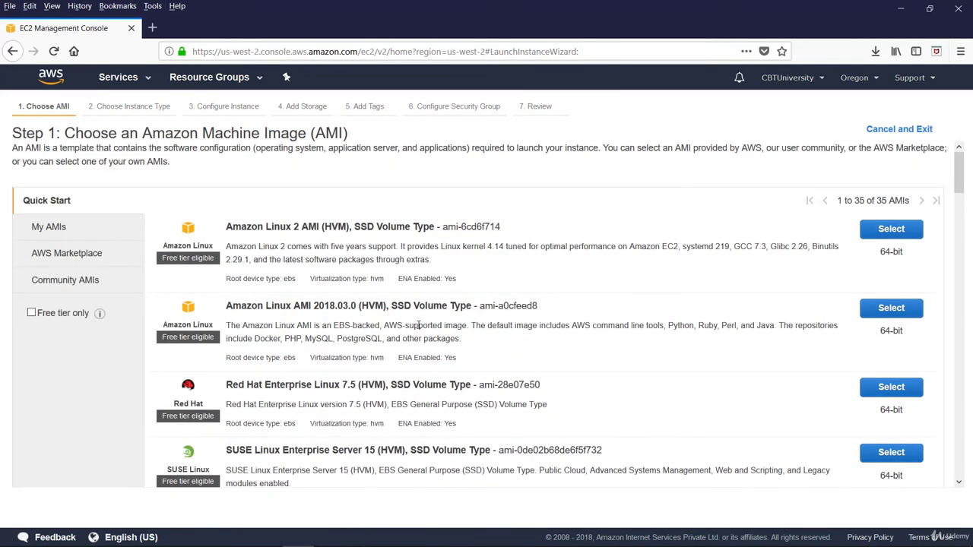
left_click(42, 226)
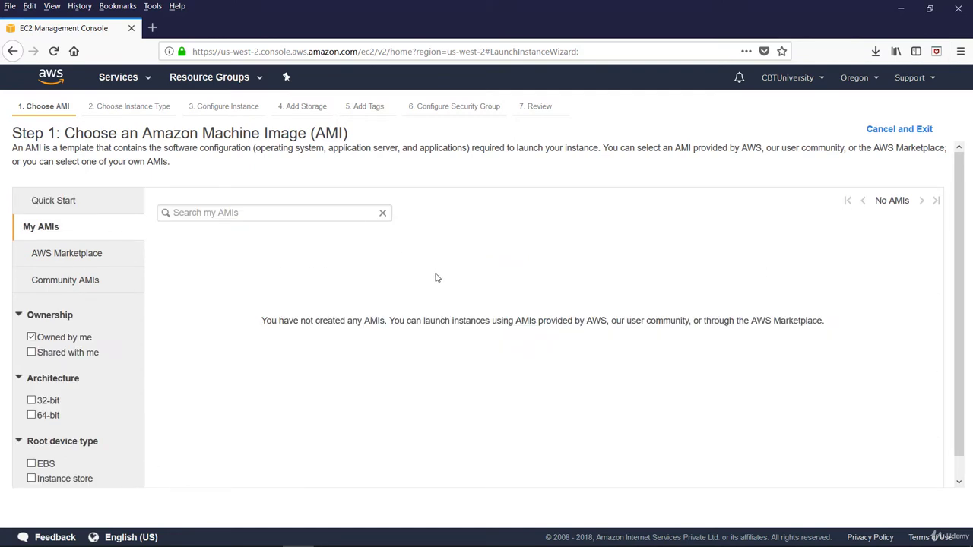
left_click(64, 254)
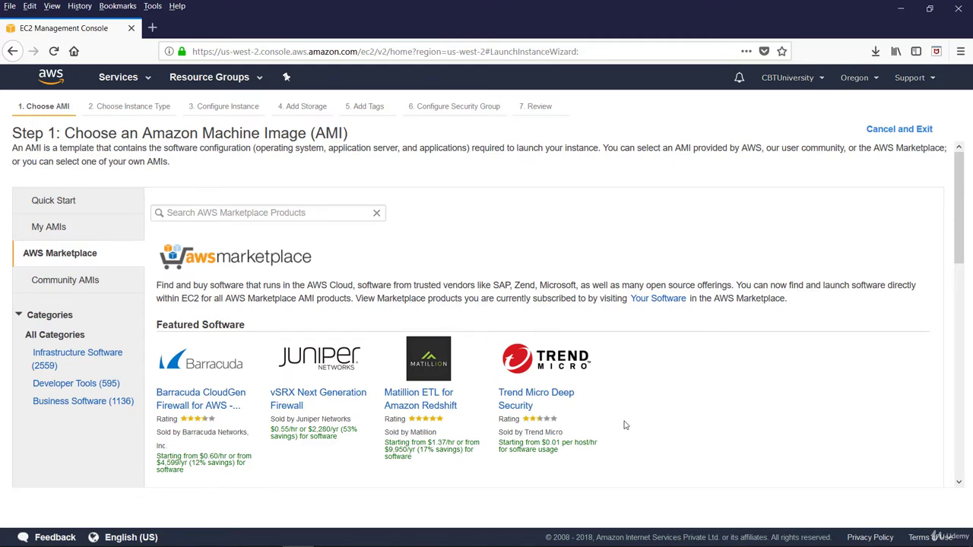
scroll(565, 362, "down", 3)
left_click(65, 177)
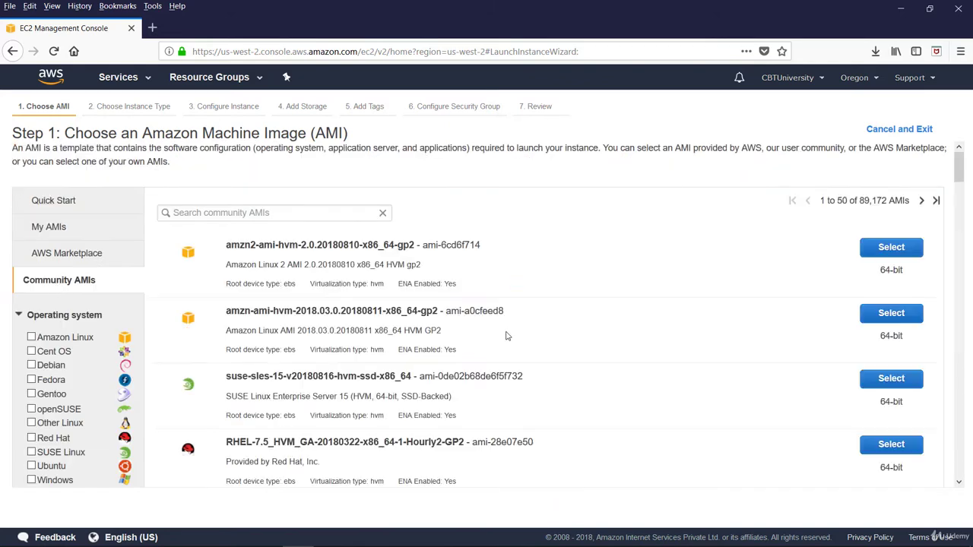
scroll(514, 424, "down", 3)
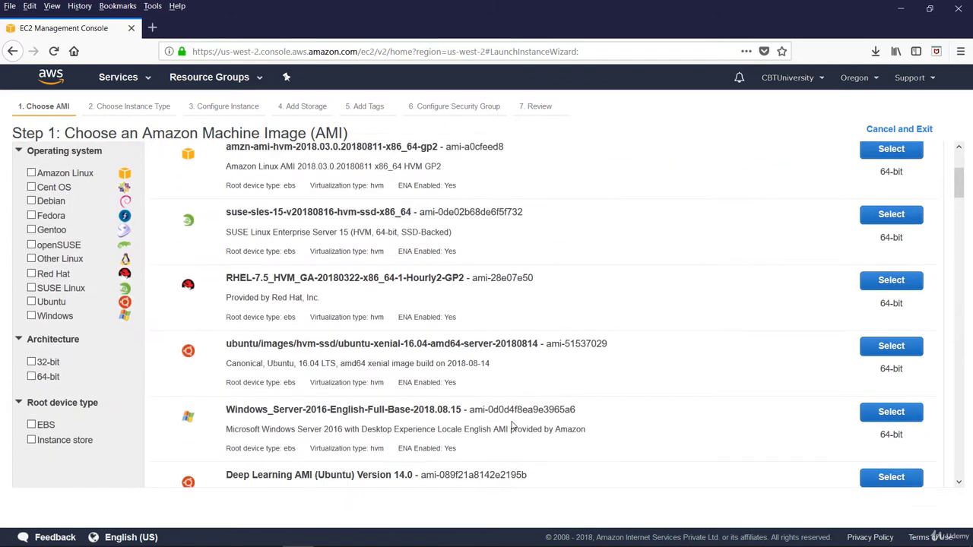
scroll(512, 427, "up", 5)
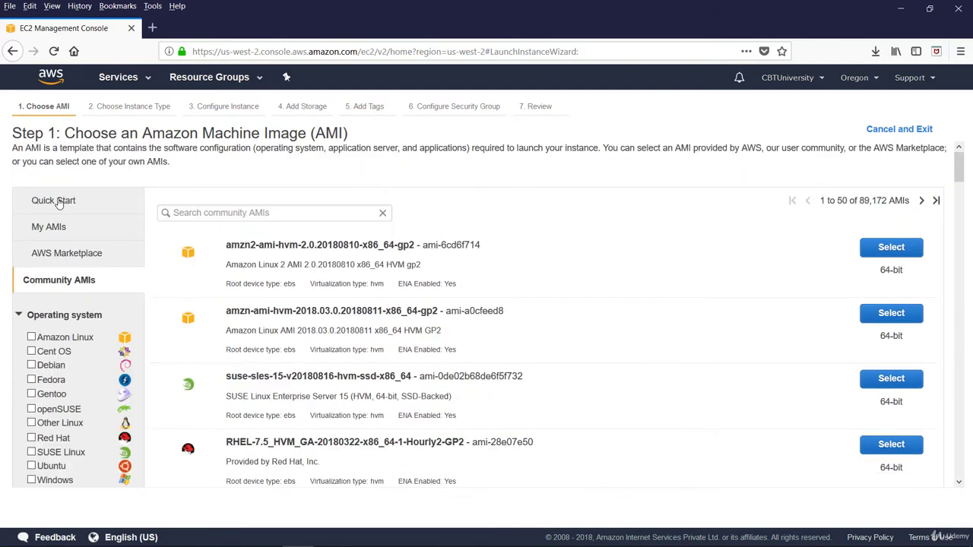
left_click(60, 204)
Select the Microsoft Windows Server 2016 Base AMI from the Quick Start list
scroll(320, 320, "down", 5)
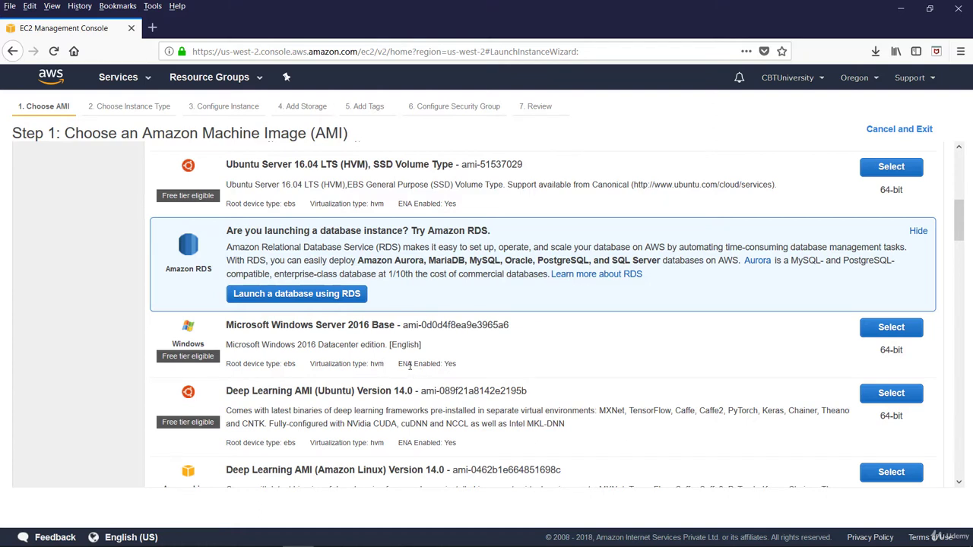
left_click(891, 327)
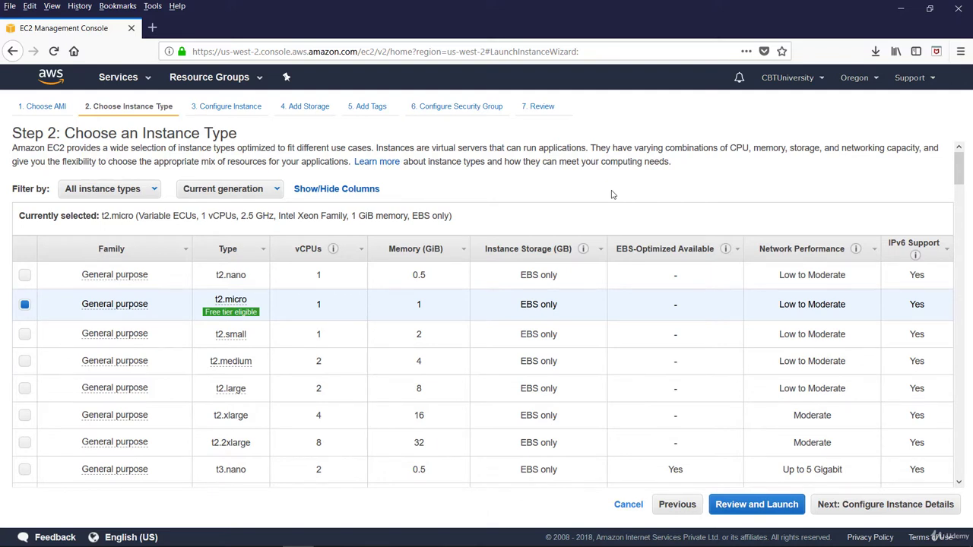
Try the Memory optimized filter, return to All instance types, and proceed with t2.micro
left_click(122, 188)
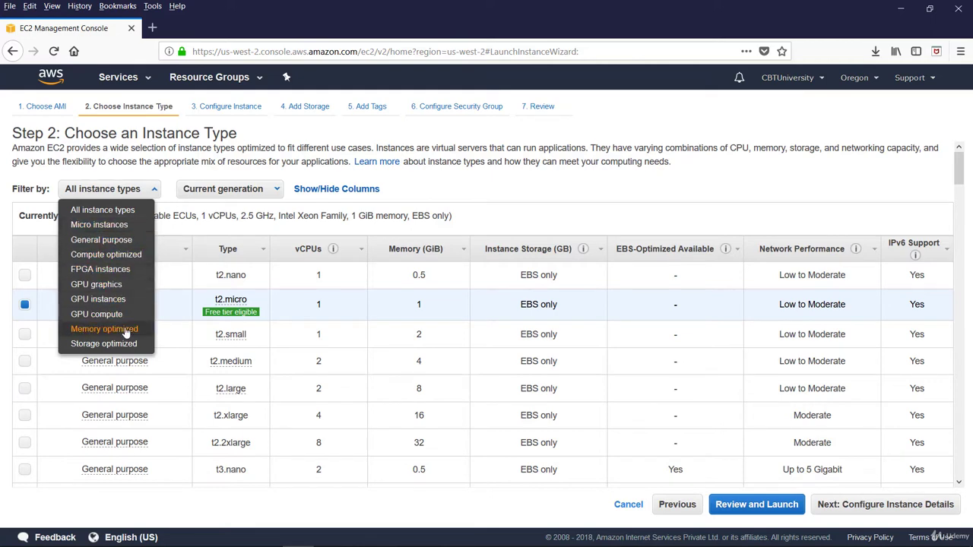
left_click(245, 213)
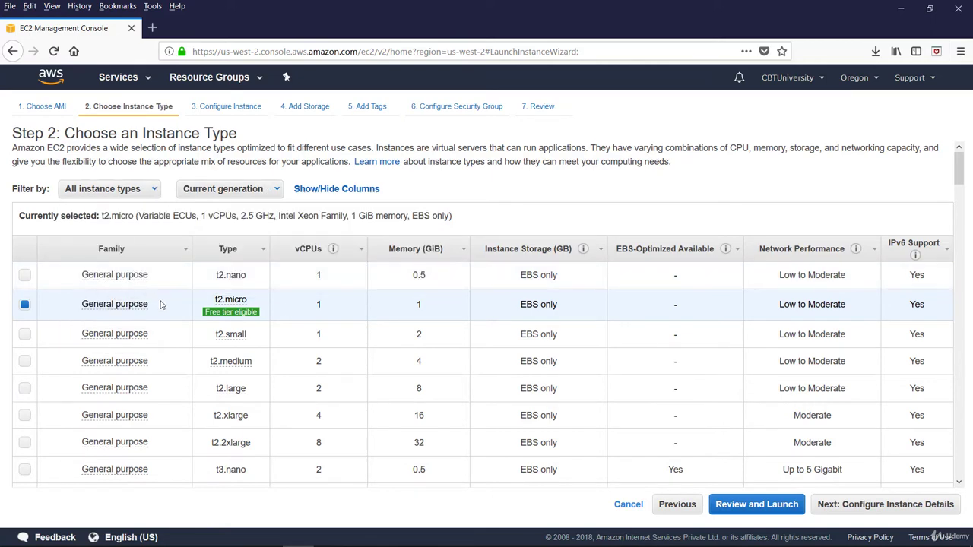
mouse_move(251, 313)
left_click(142, 191)
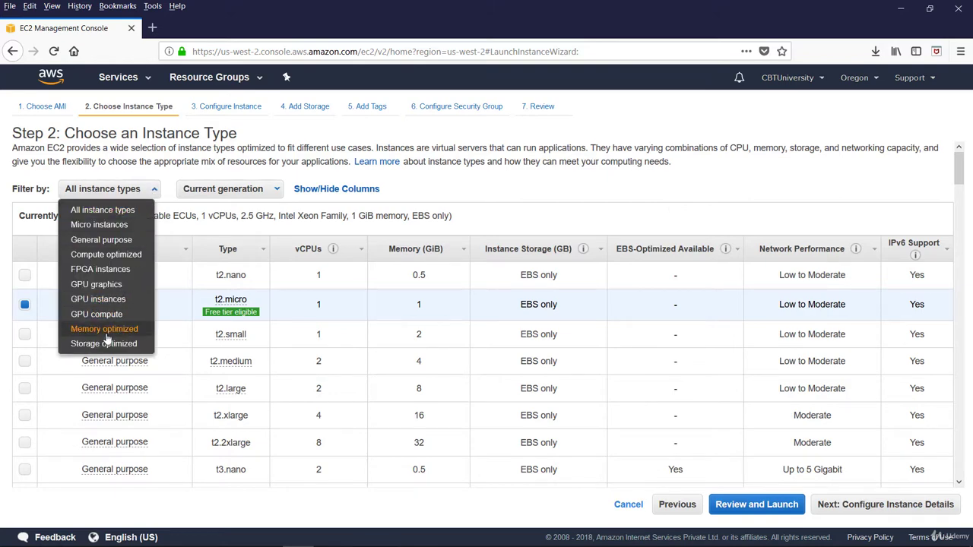
left_click(107, 330)
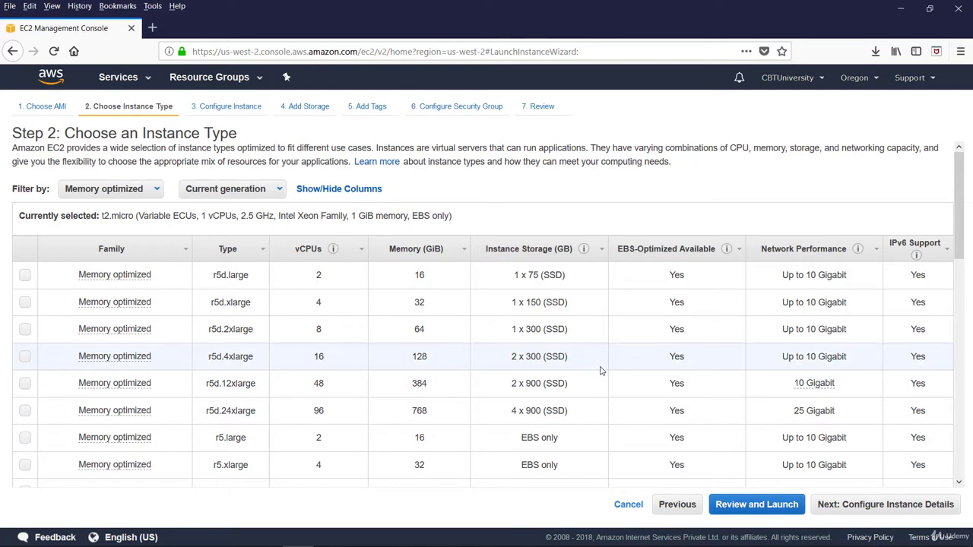
left_click(152, 189)
left_click(135, 208)
left_click(886, 504)
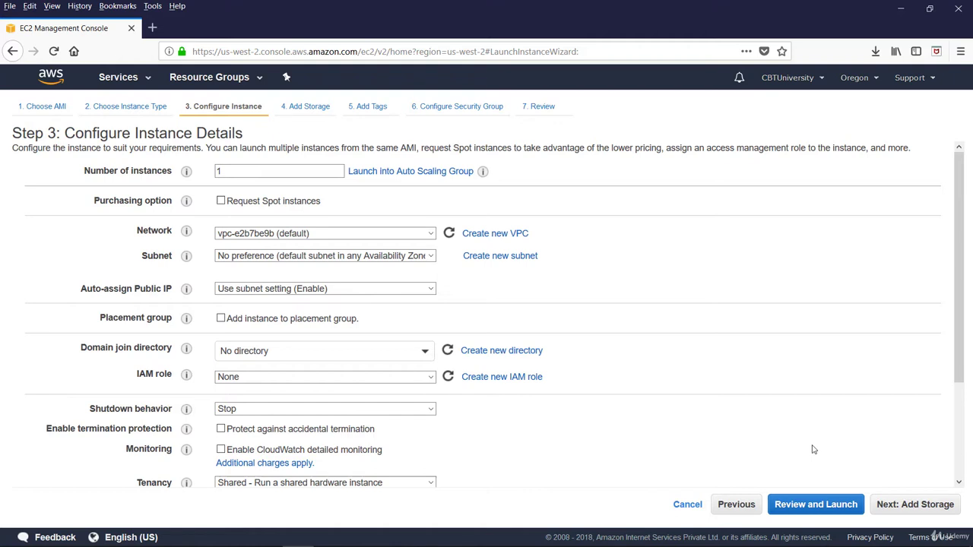
left_click(250, 170)
left_click(430, 234)
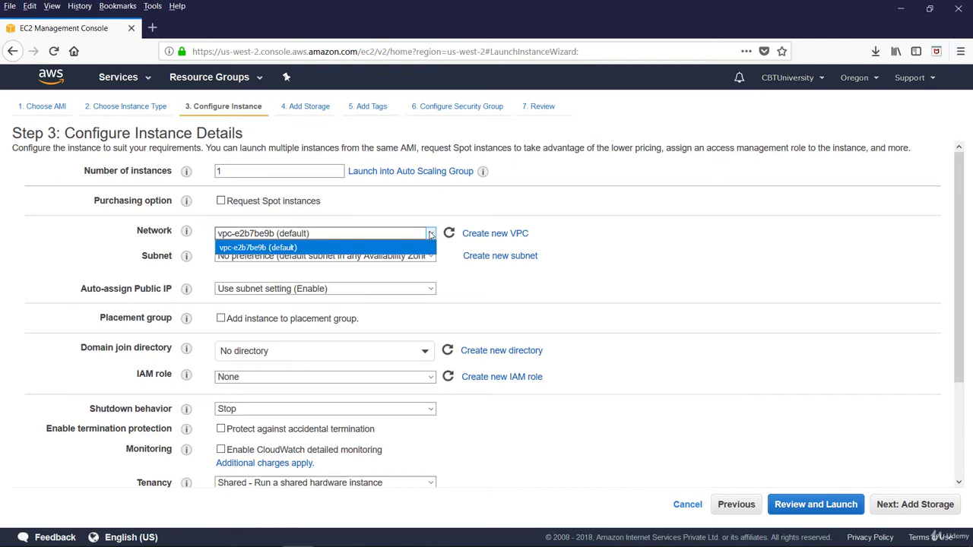
left_click(430, 234)
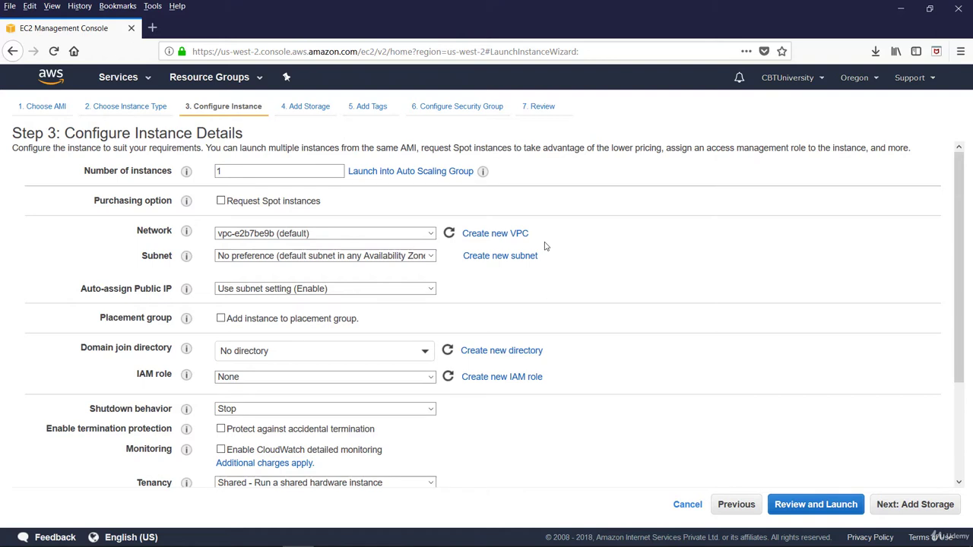
left_click(325, 255)
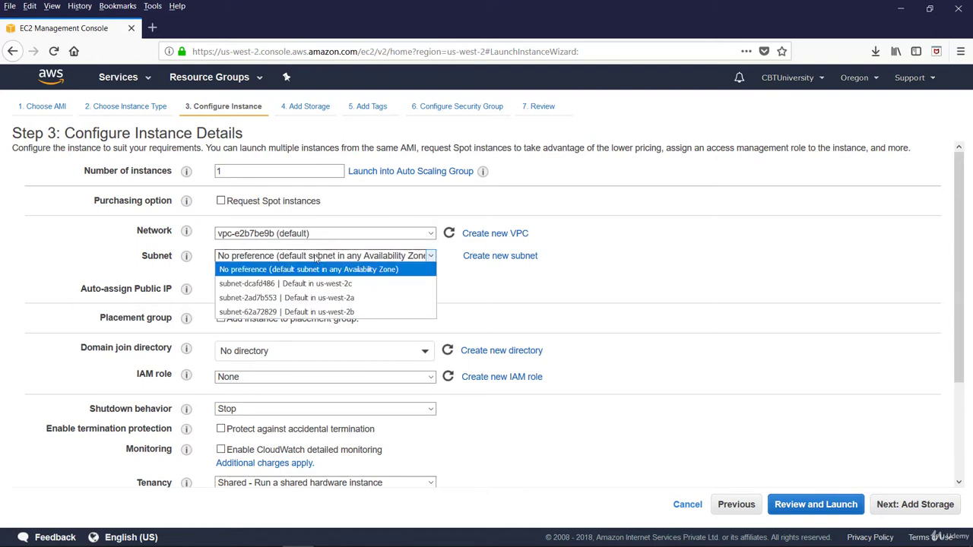
left_click(371, 245)
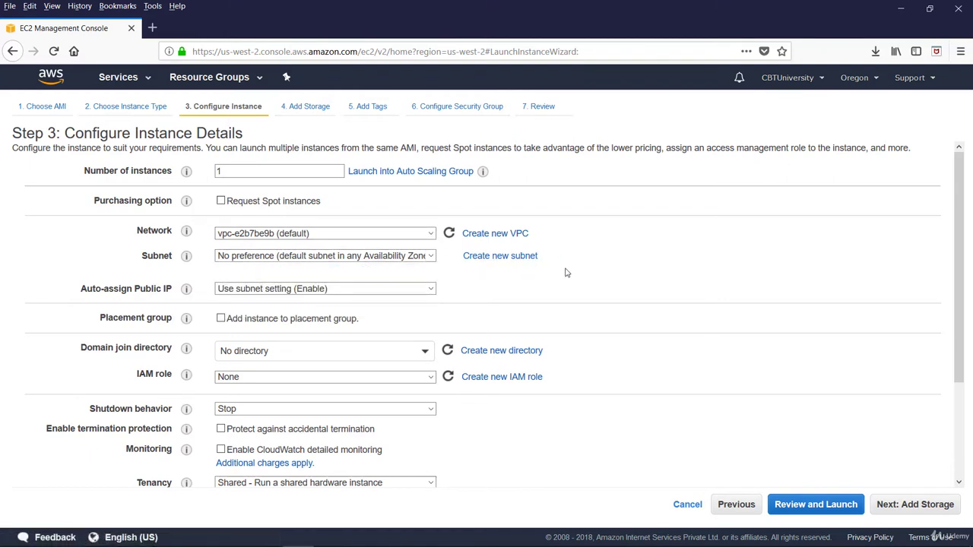
left_click(431, 291)
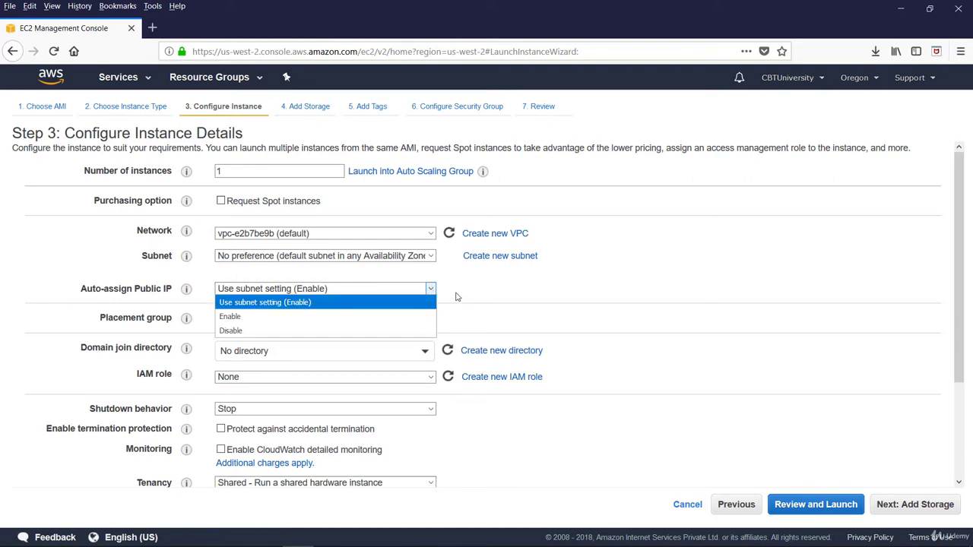
scroll(380, 264, "down", 2)
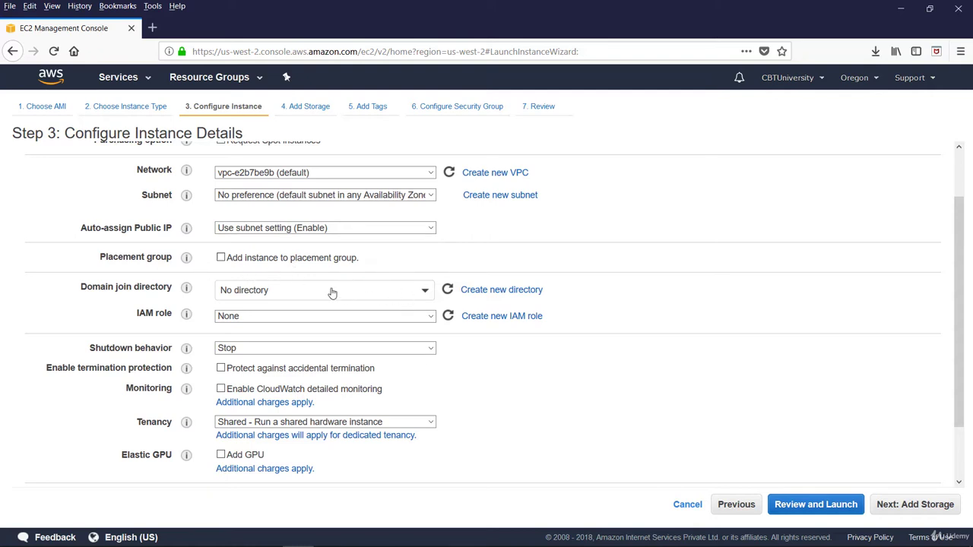
left_click(424, 294)
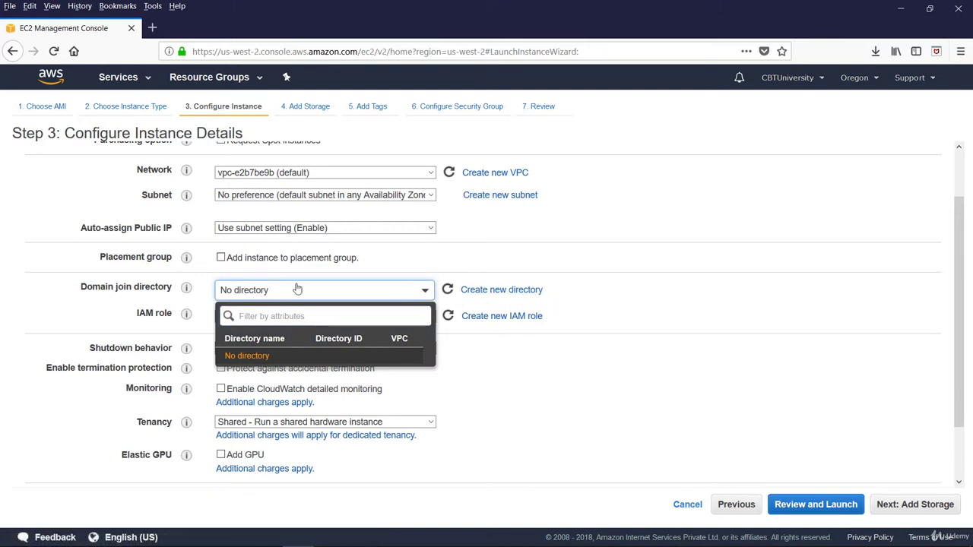
left_click(294, 291)
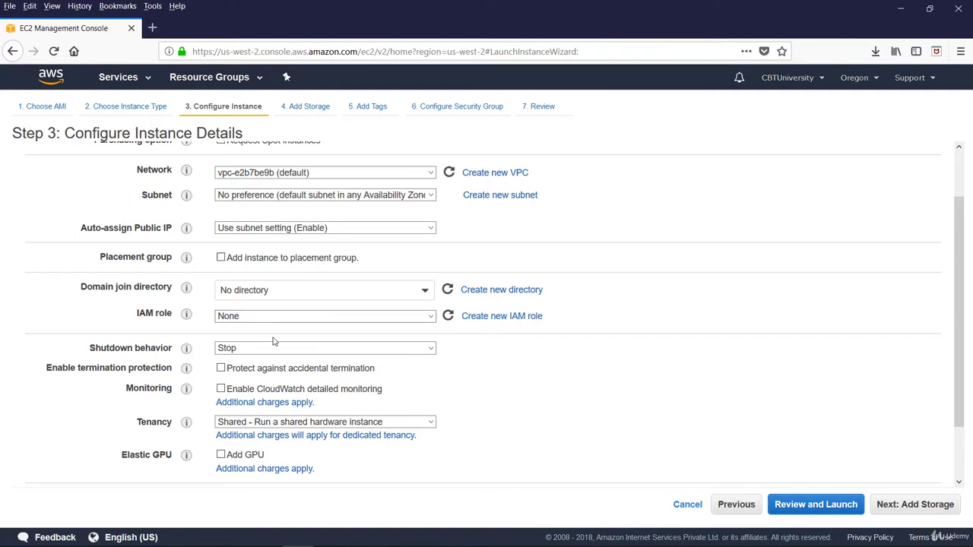
left_click(306, 348)
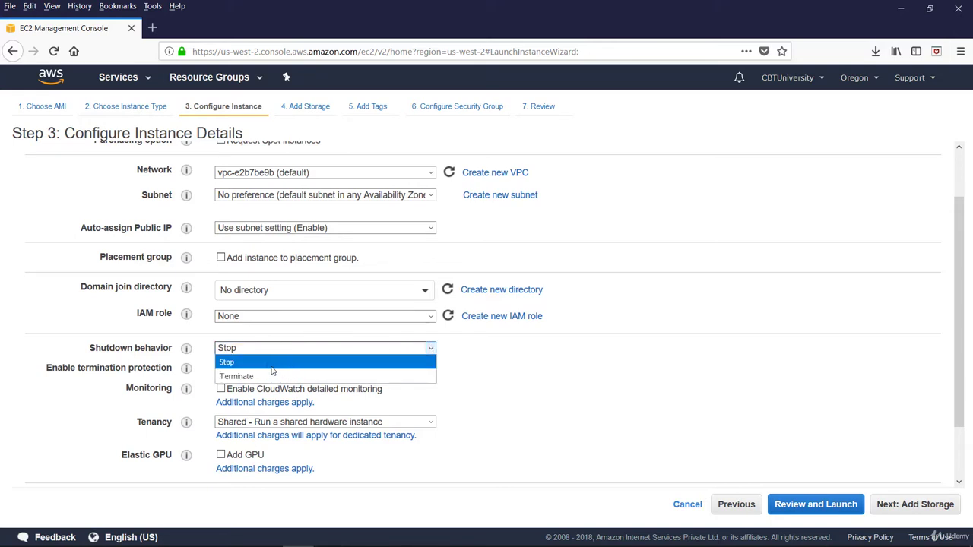
left_click(456, 355)
scroll(487, 320, "down", 2)
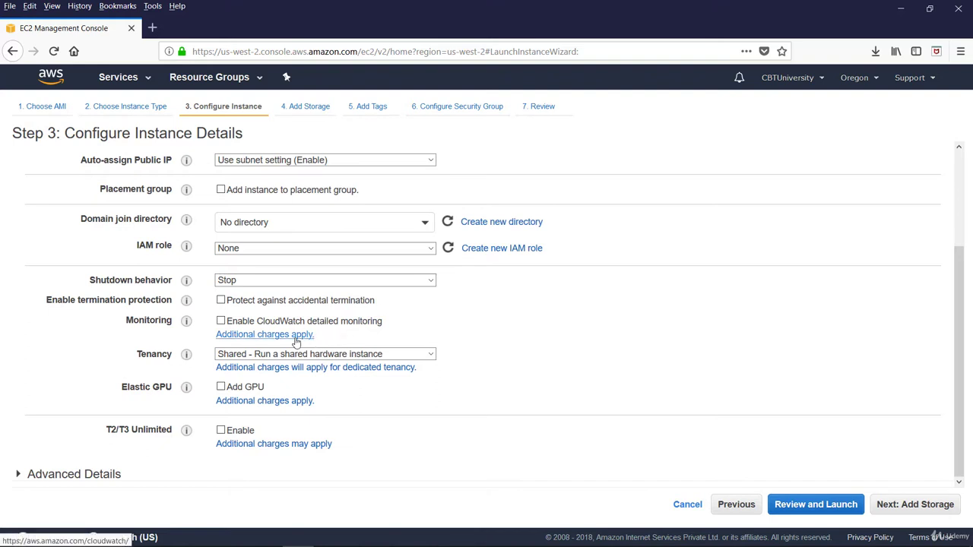
Review the CloudWatch monitoring and dedicated tenancy charge pages, keeping Shared tenancy
left_click(249, 339)
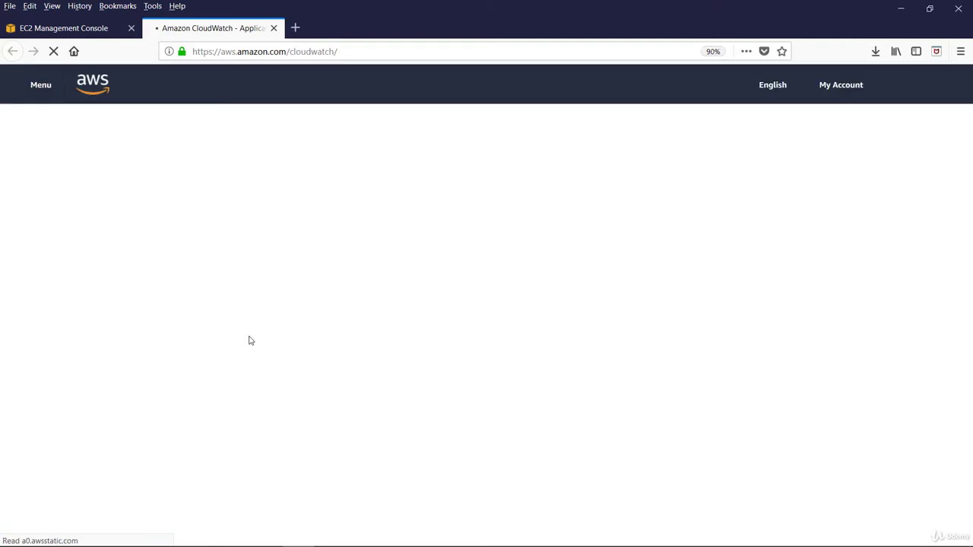
key("ctrl+w")
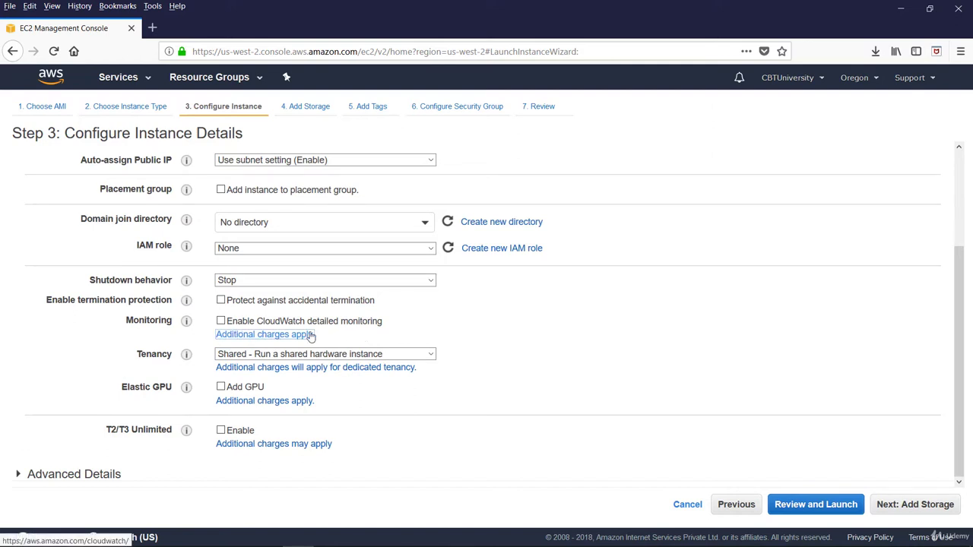
left_click(431, 356)
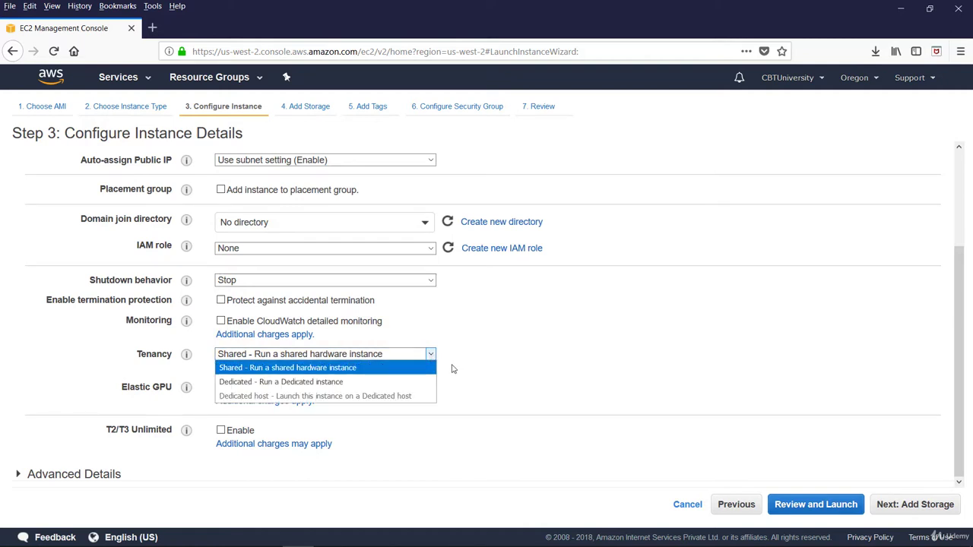
left_click(357, 368)
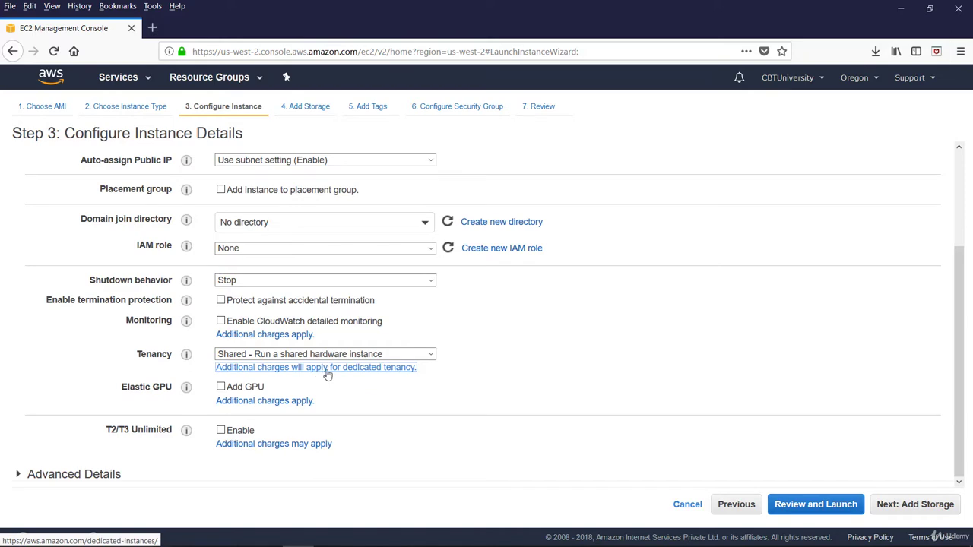
left_click(327, 371)
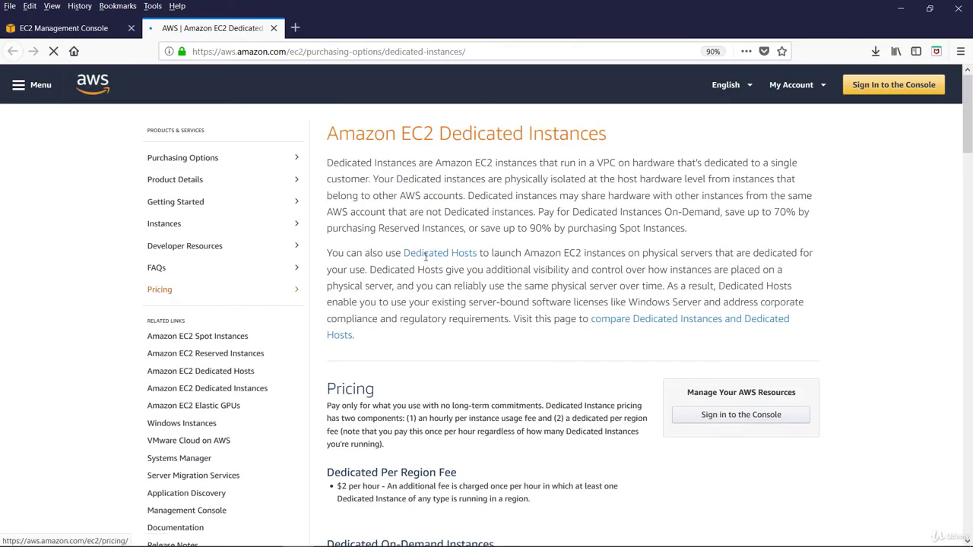
scroll(512, 241, "down", 2)
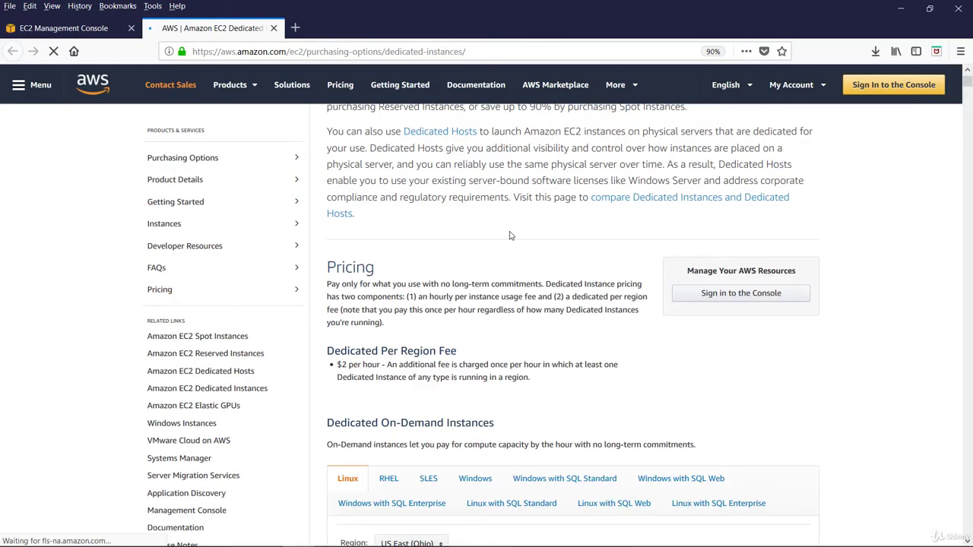
scroll(511, 236, "up", 3)
key("ctrl+w")
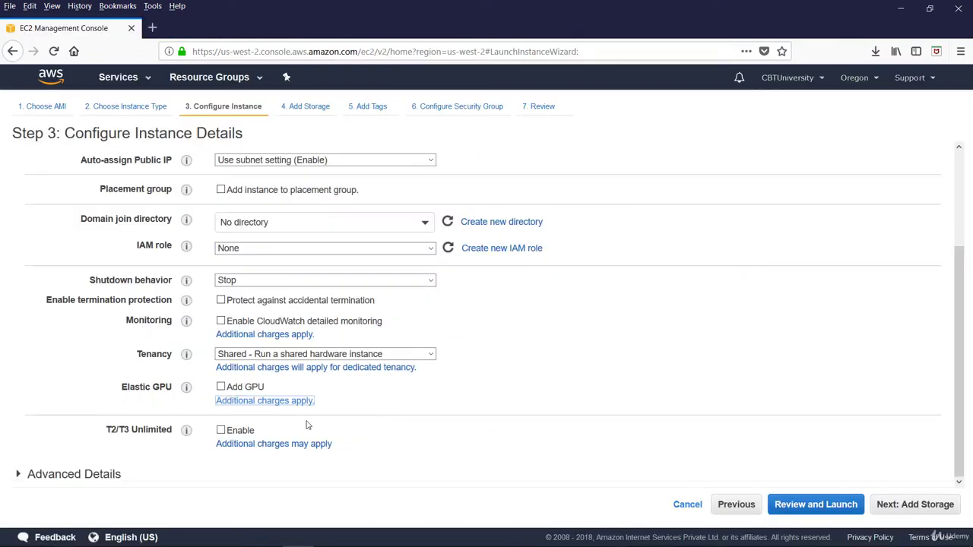
Check Elastic GPU and T2/T3 Unlimited charges, expand Advanced Details, and continue to Add Storage
mouse_move(184, 427)
left_click(263, 403)
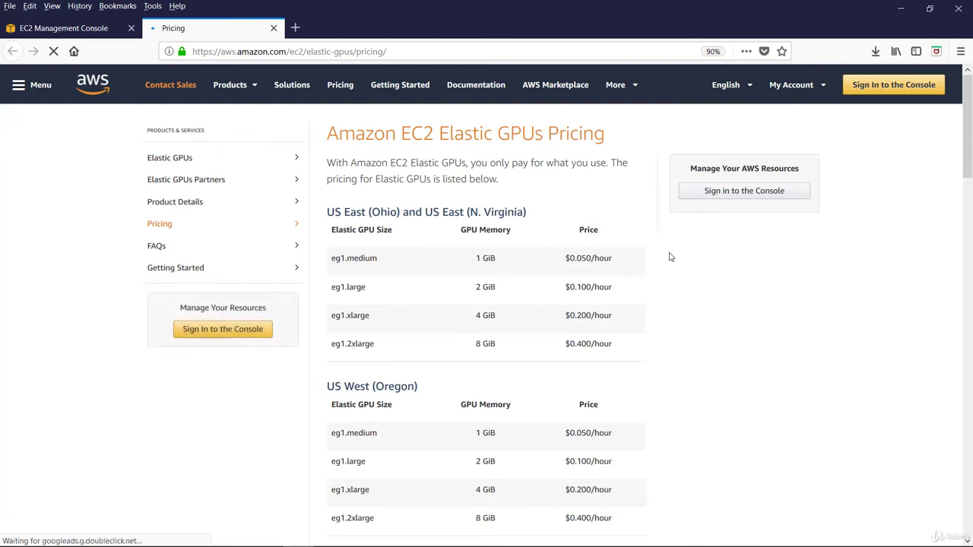
key("ctrl+w")
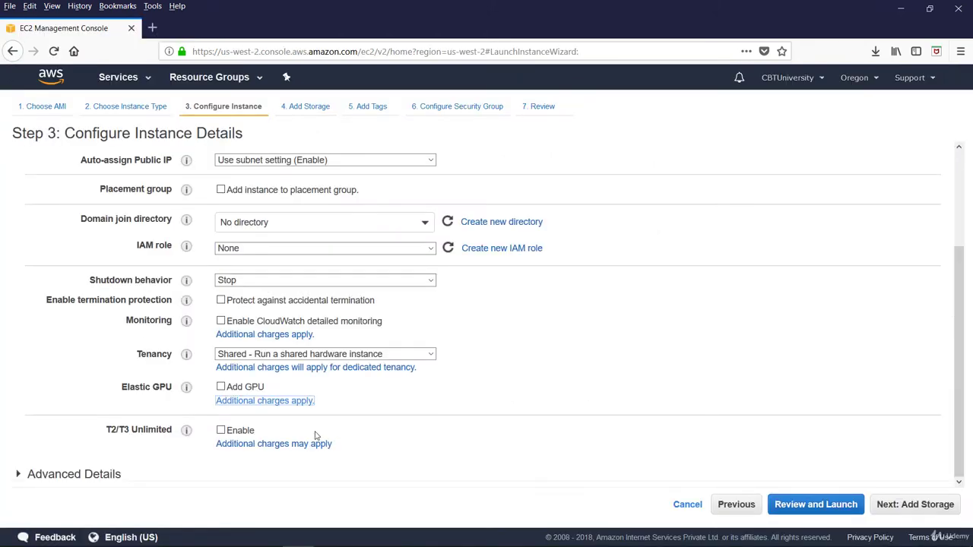
left_click(257, 451)
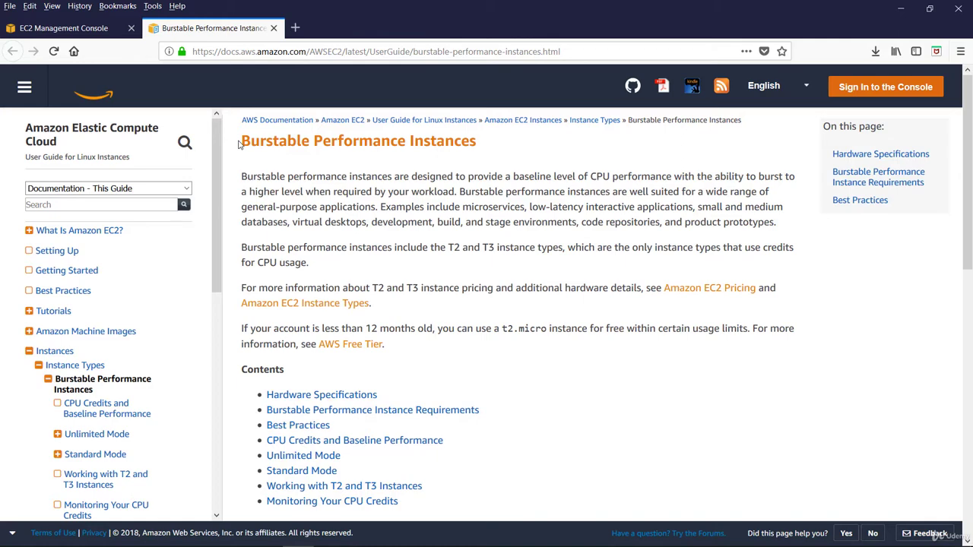
left_click(272, 28)
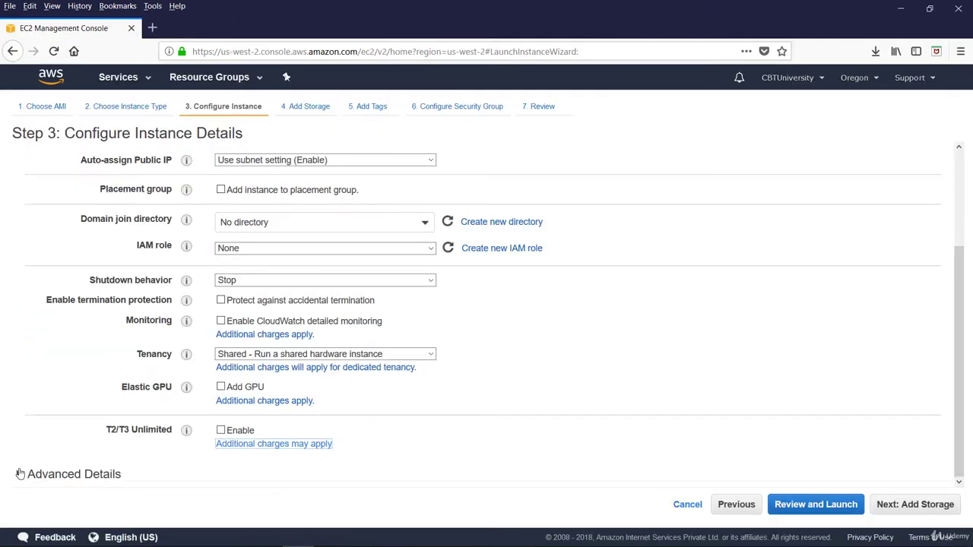
left_click(21, 474)
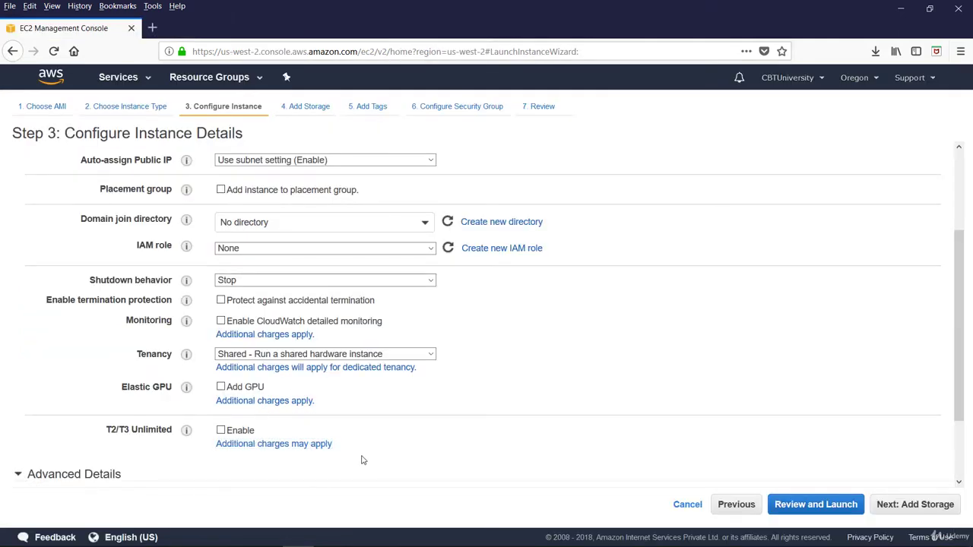
scroll(266, 428, "down", 2)
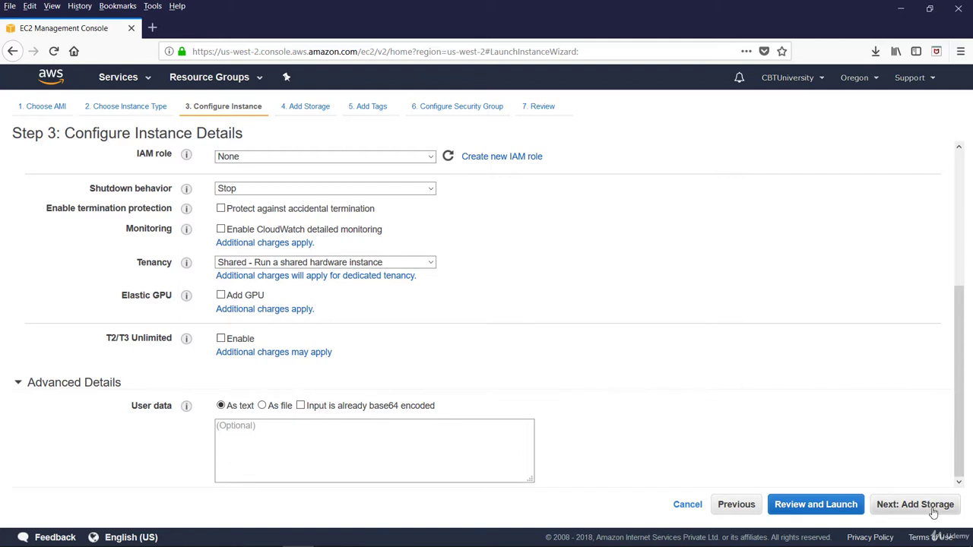
left_click(933, 507)
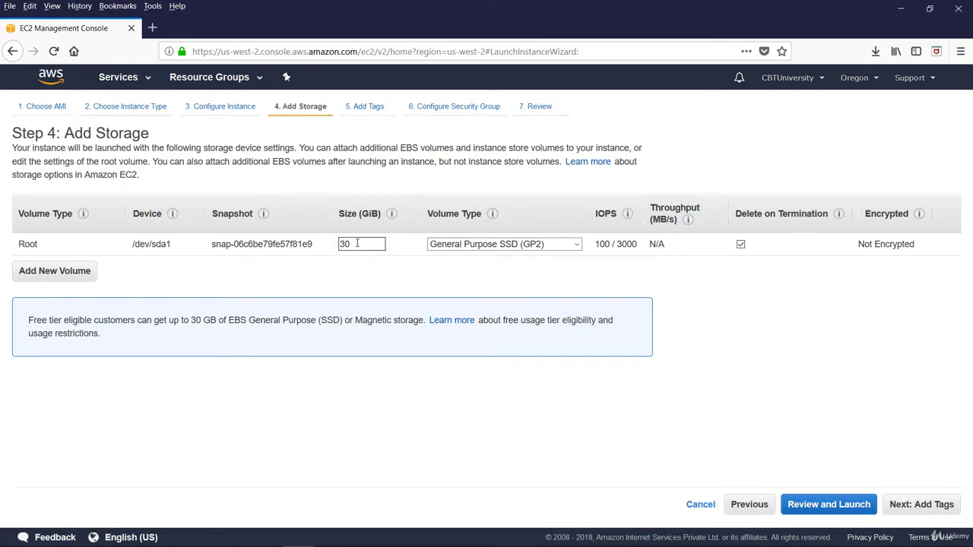
Keep General Purpose SSD (GP2) as the root volume type
left_click(576, 245)
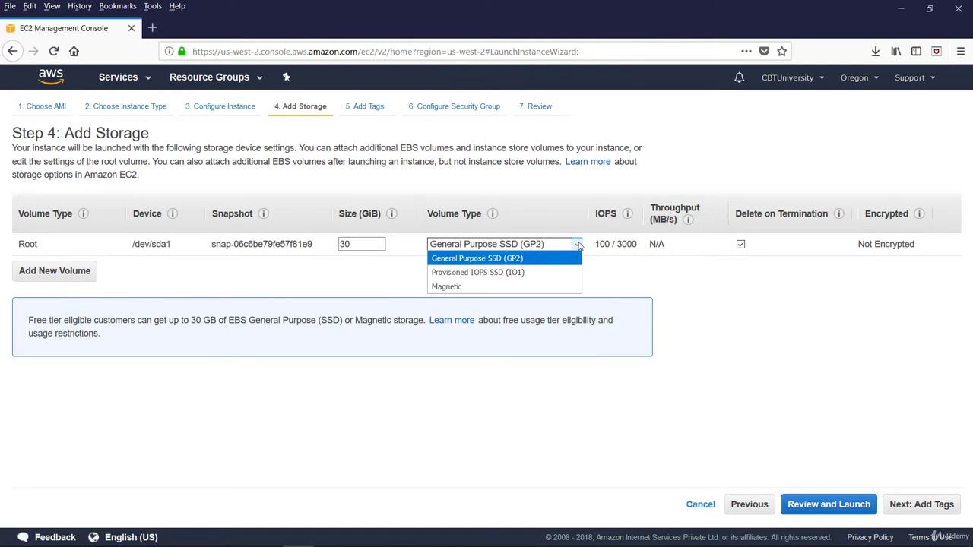
left_click(577, 244)
mouse_move(614, 245)
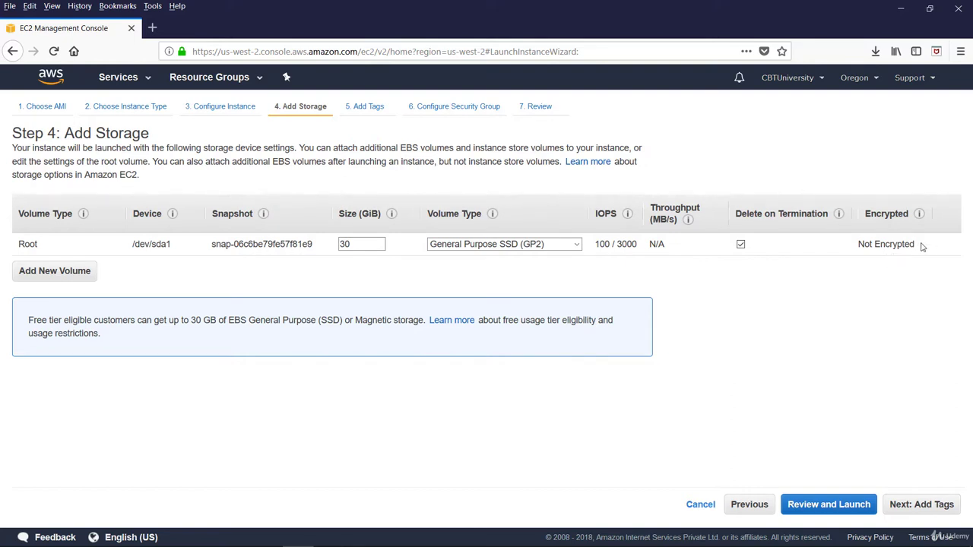
Add a second EBS volume, then remove it again and continue to Add Tags
left_click(30, 275)
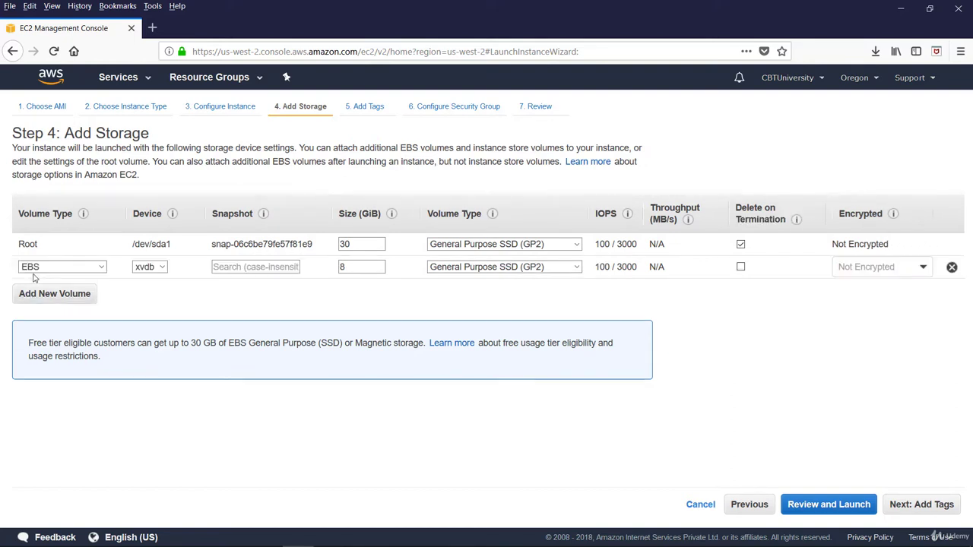
left_click(101, 267)
left_click(101, 268)
double_click(360, 266)
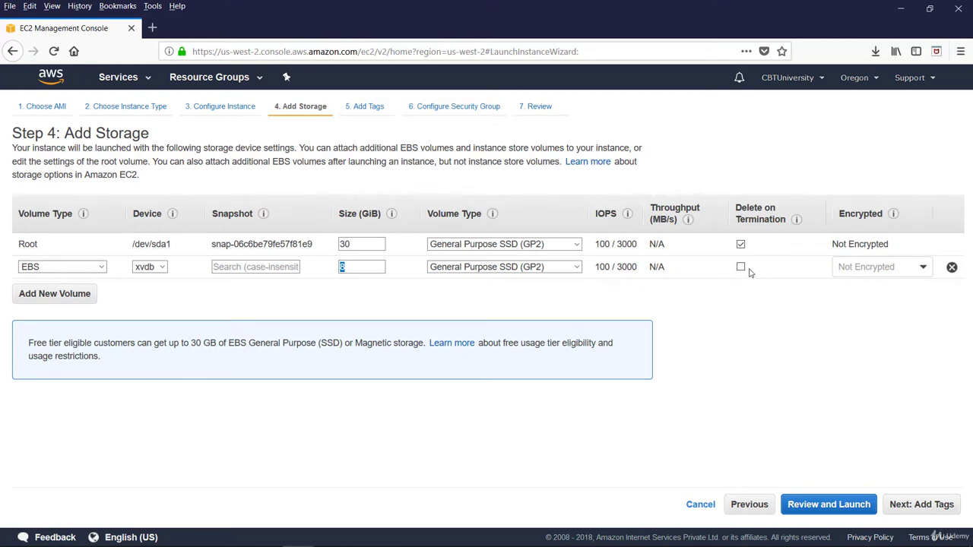
left_click(925, 269)
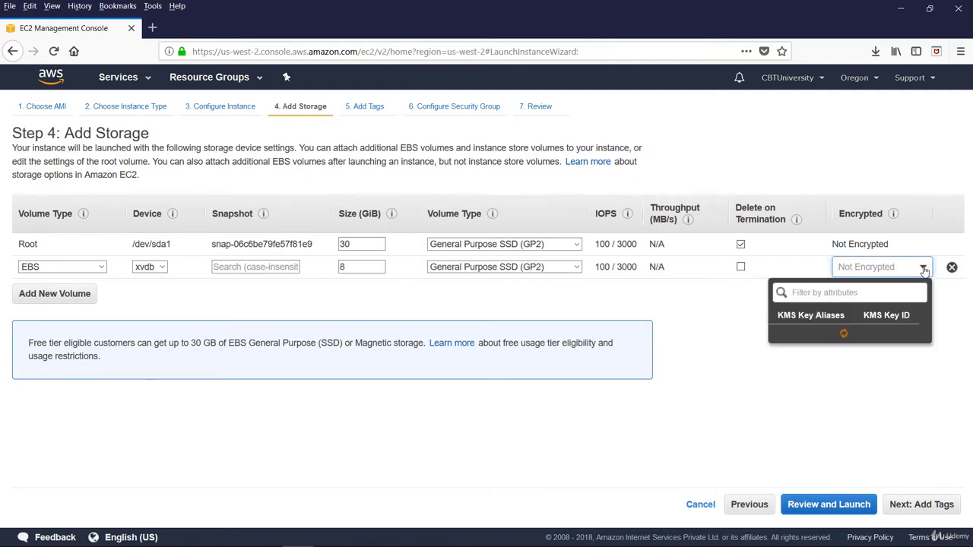
left_click(952, 267)
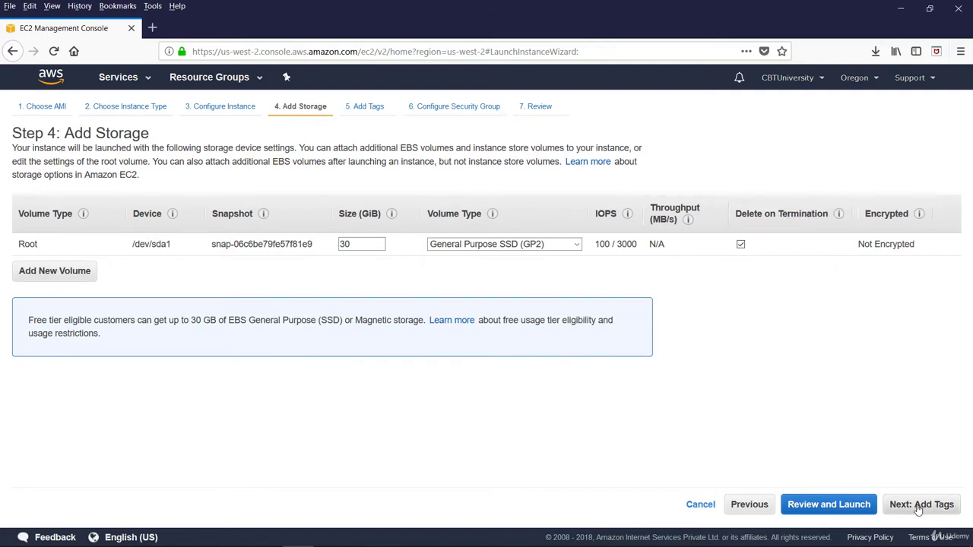
left_click(919, 505)
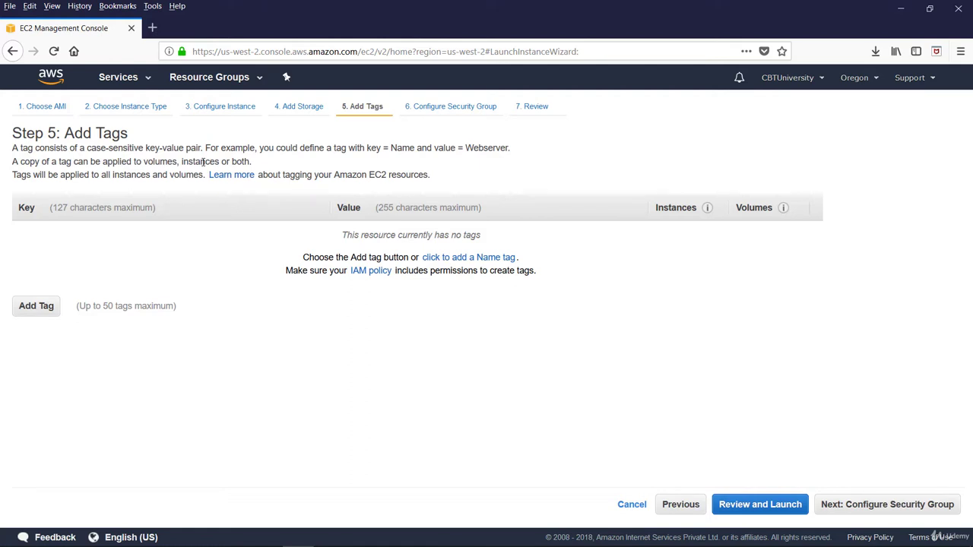
Add the tag name=winserver1 and continue to the security group step
left_click(36, 305)
type("name")
key("Tab")
type("winserver1")
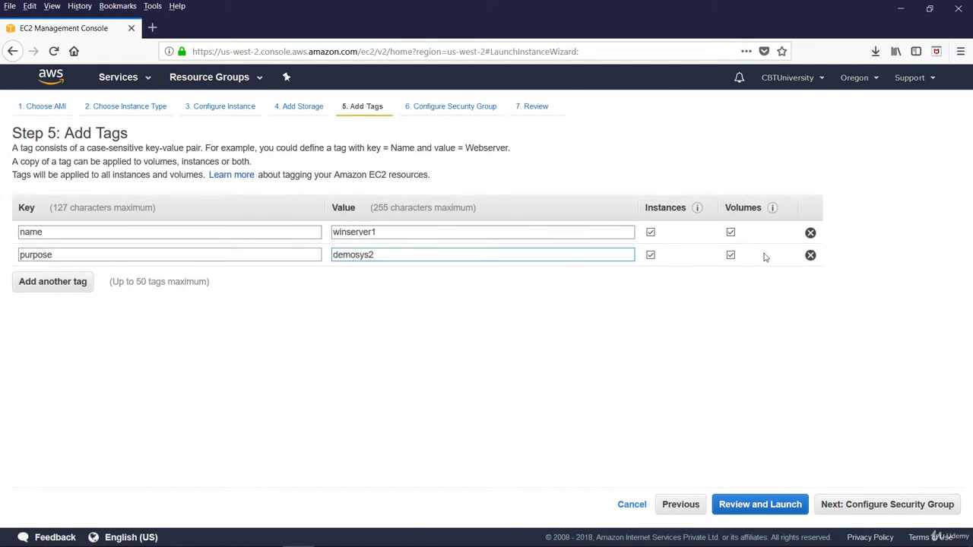
left_click(901, 514)
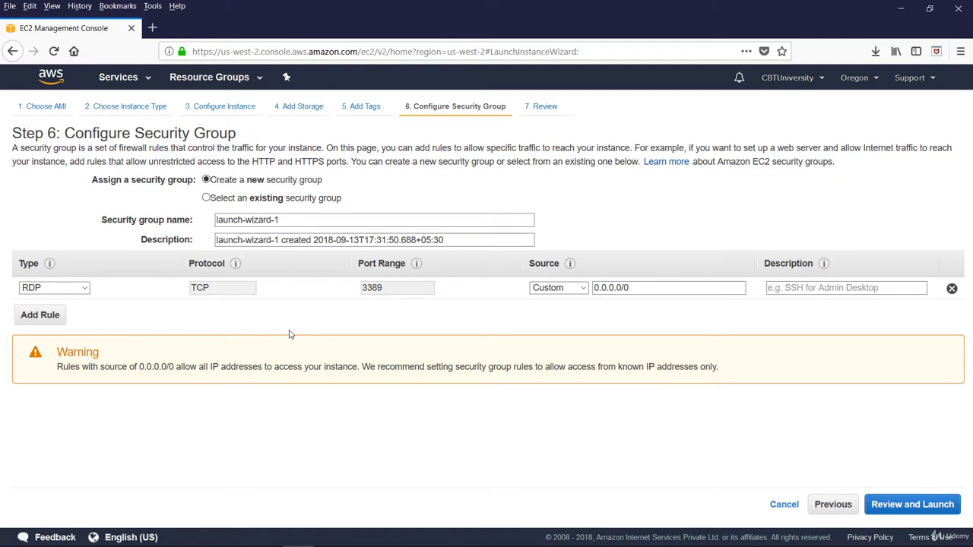
Inspect the default group's rules, then create a new security group named sg-windows
left_click(206, 197)
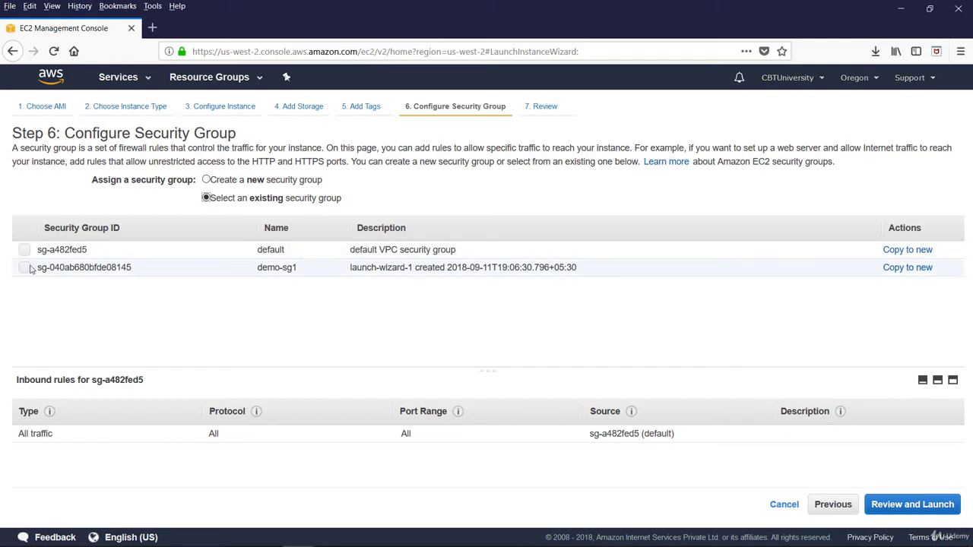
left_click(57, 250)
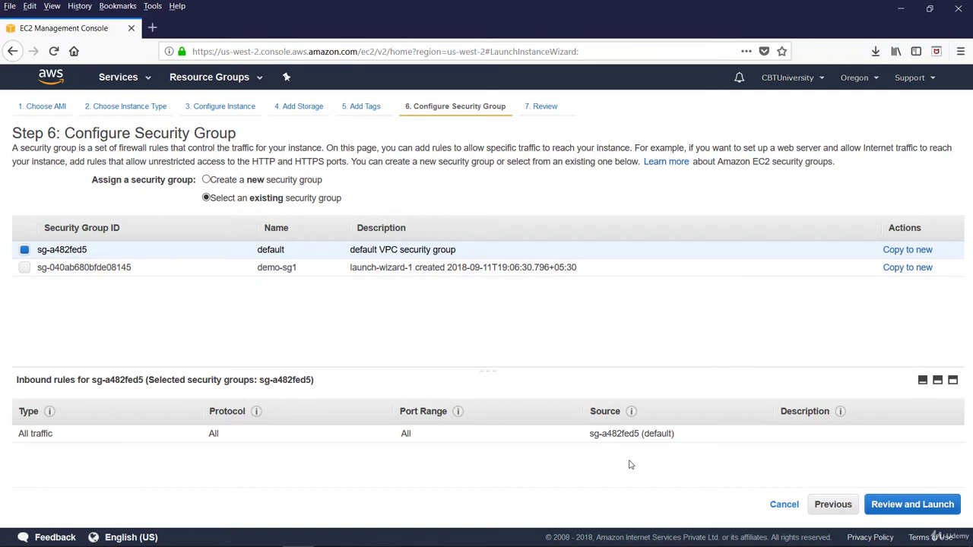
left_click(206, 180)
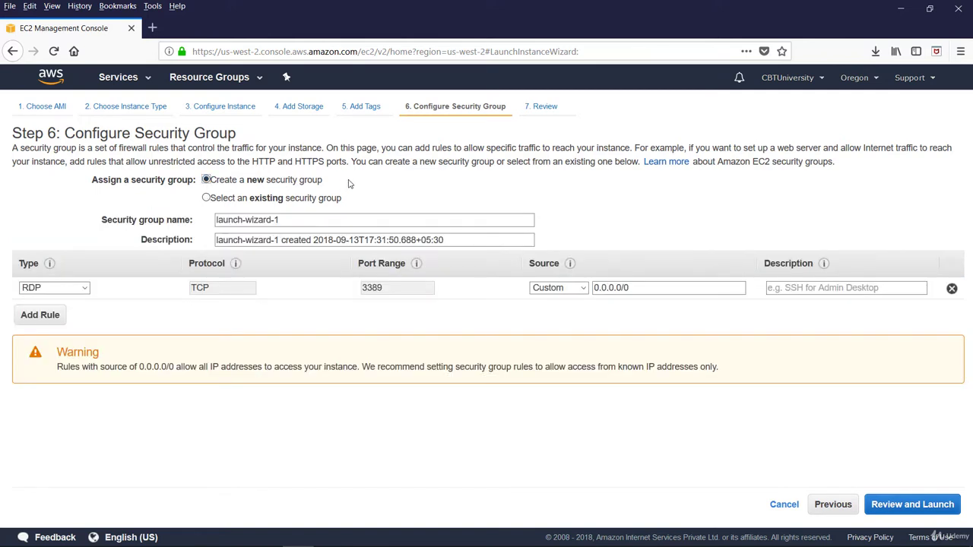
left_click_drag(302, 219, 1, 227)
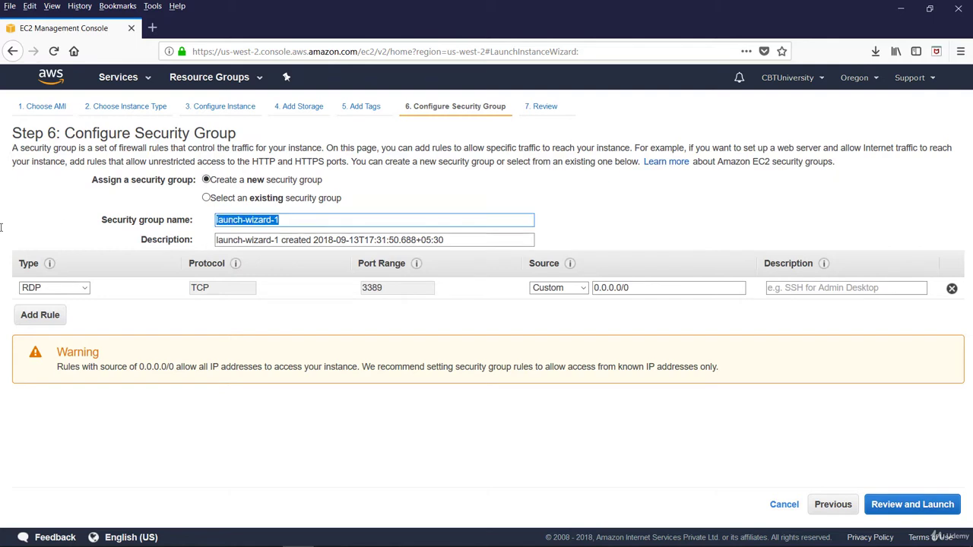
type("sg-windows")
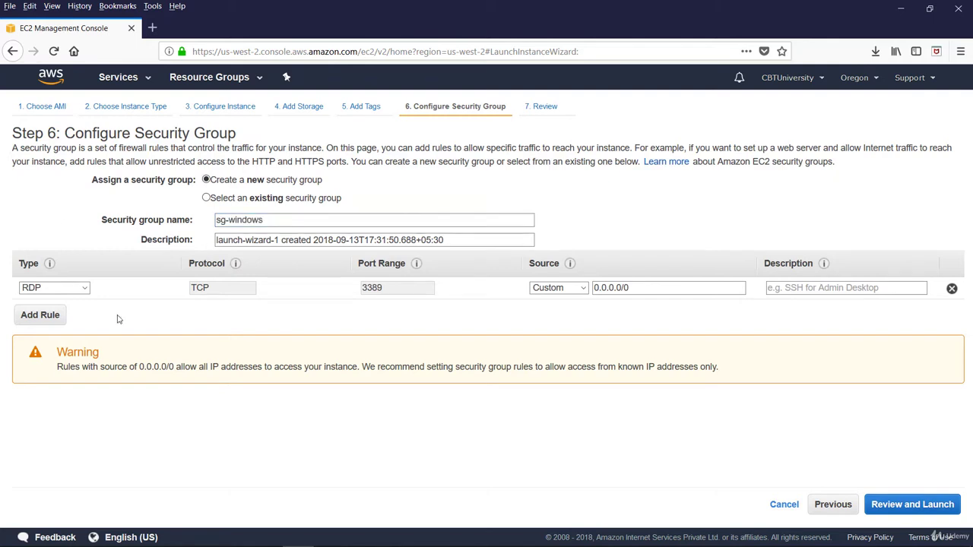
Keep the RDP rule from 0.0.0.0/0, describe it 'SG for Windows Server 16', and review
left_click(84, 289)
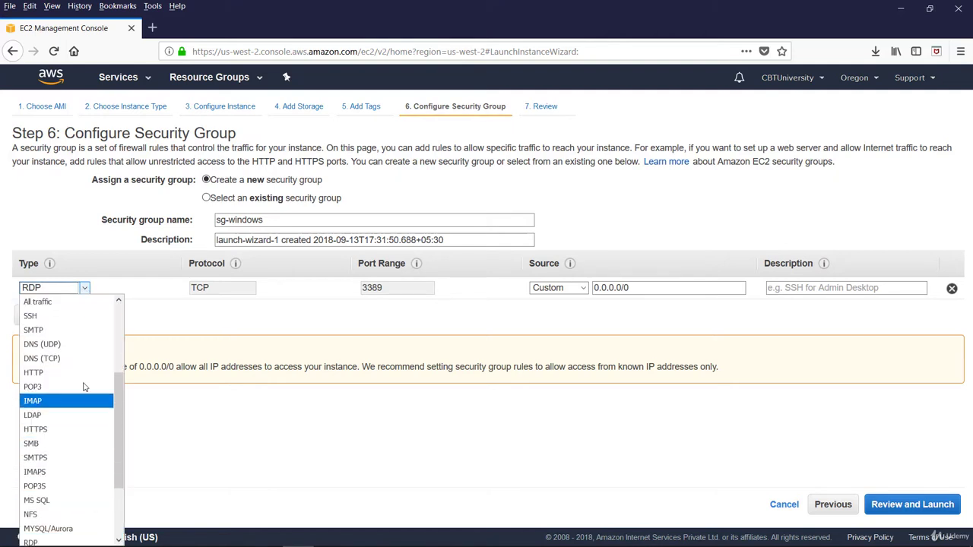
left_click(209, 322)
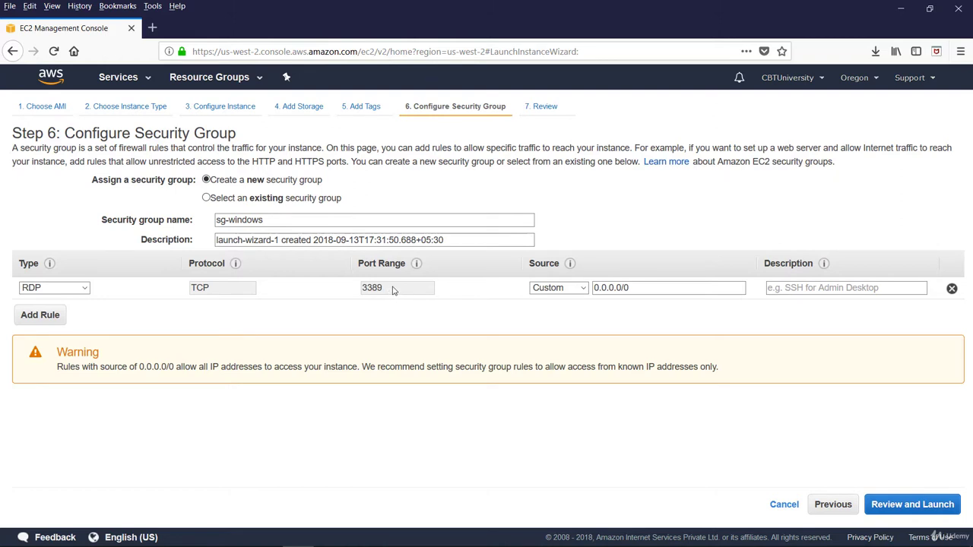
left_click(582, 289)
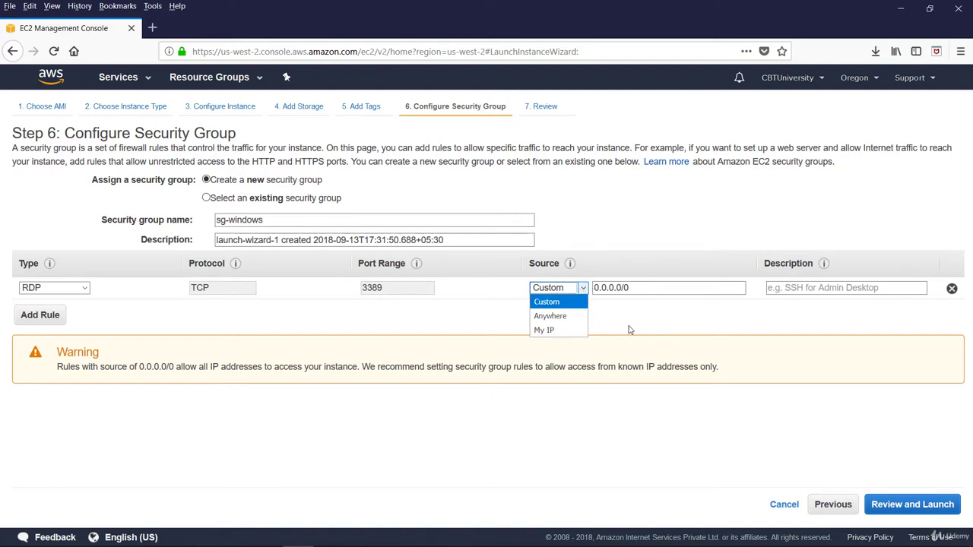
left_click(626, 287)
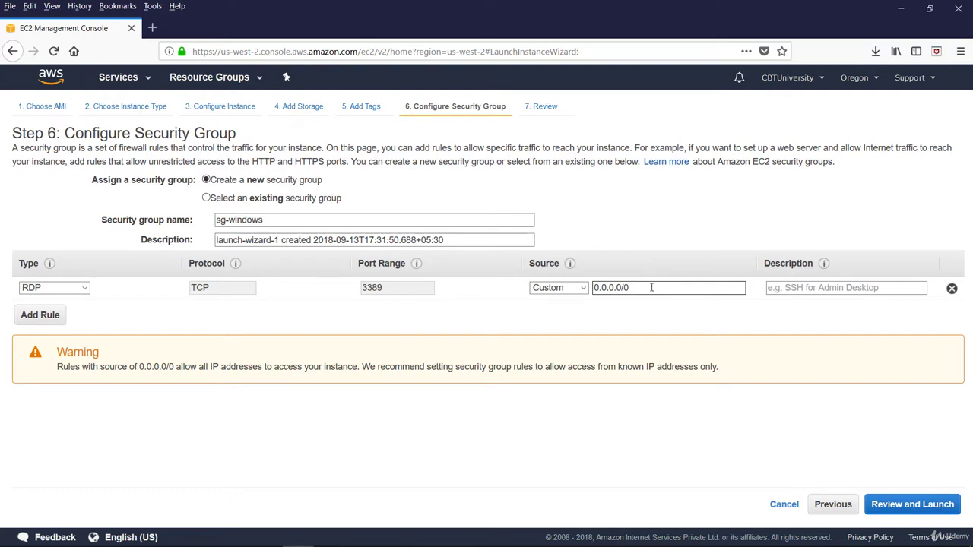
left_click(778, 287)
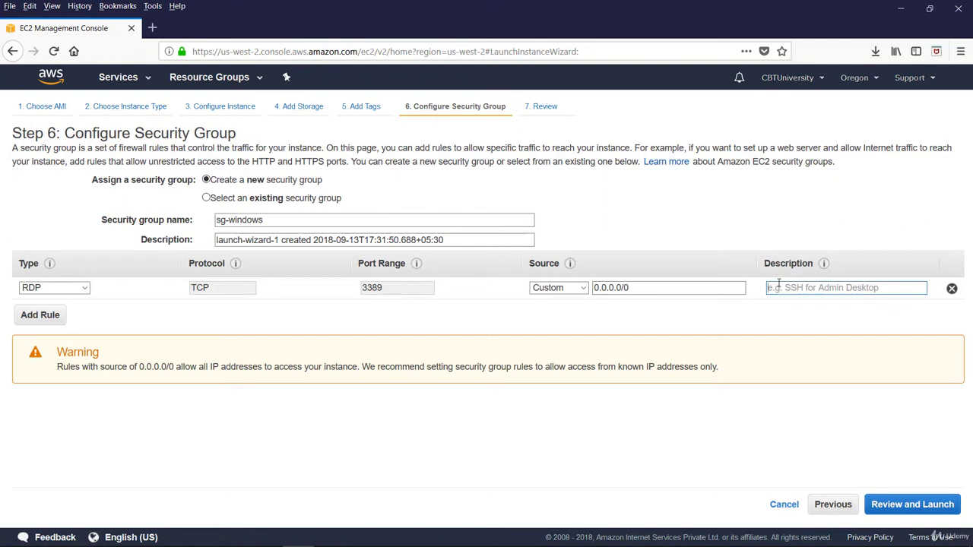
type("SG for Windows Server 16")
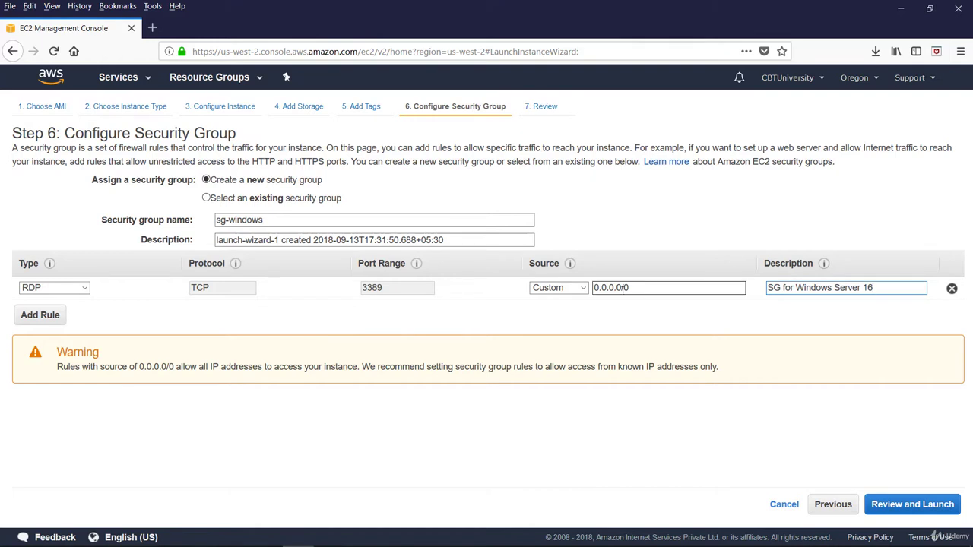
left_click(909, 505)
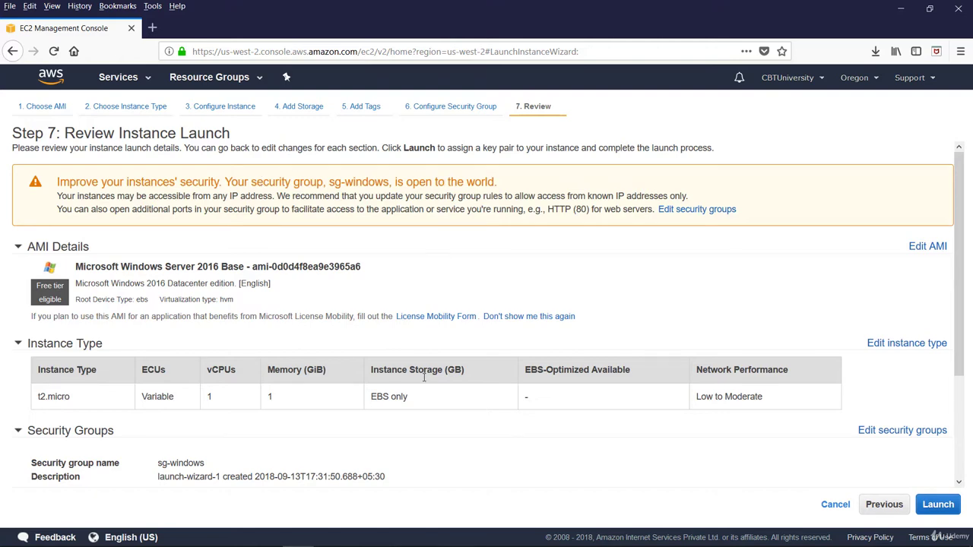
Expand the Storage and Tags sections on the launch review, then launch to pick a key pair
scroll(424, 411, "down", 3)
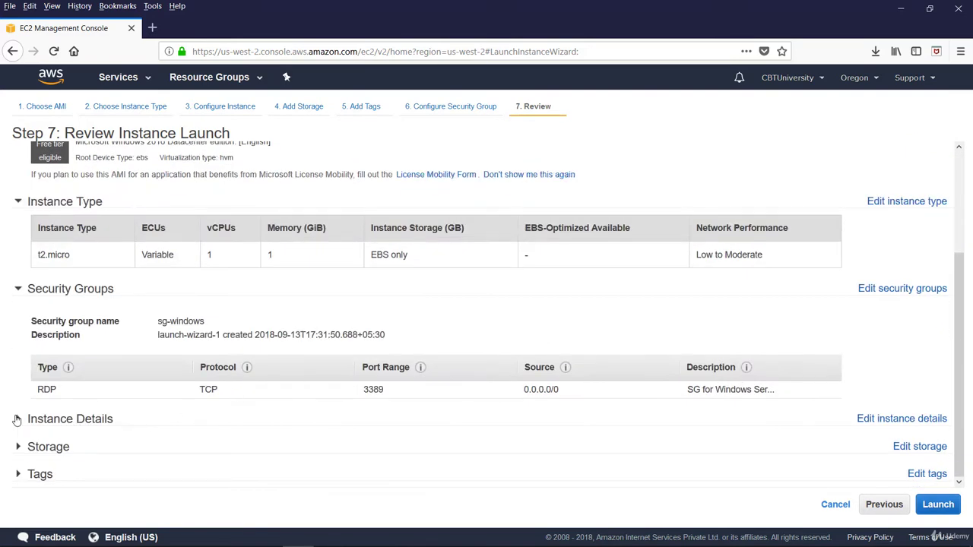
scroll(38, 447, "down", 3)
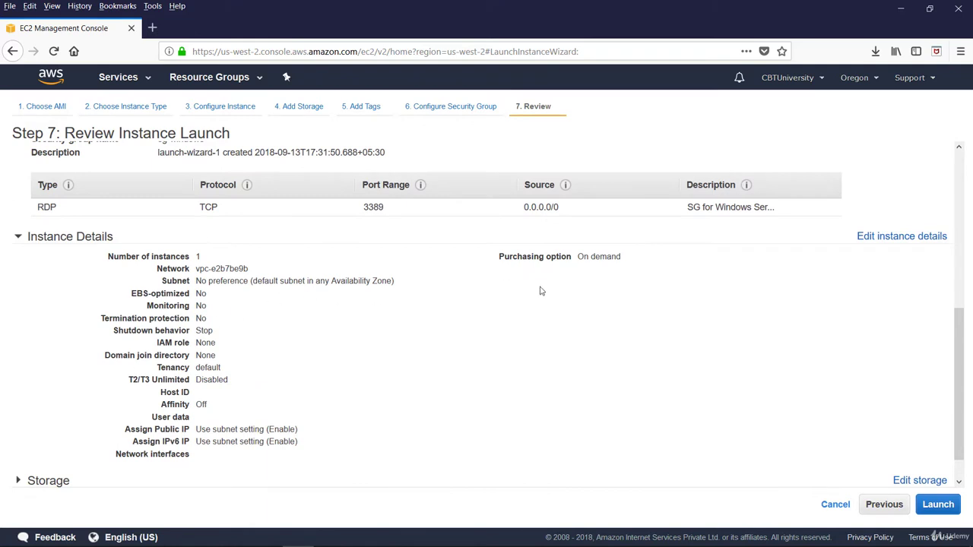
scroll(540, 319, "down", 1)
scroll(533, 329, "down", 1)
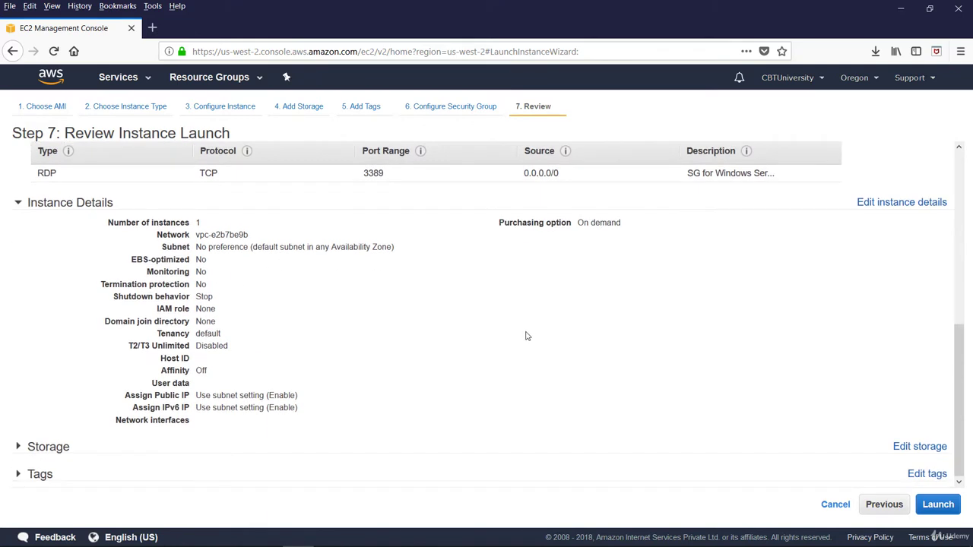
left_click(18, 449)
scroll(152, 456, "down", 2)
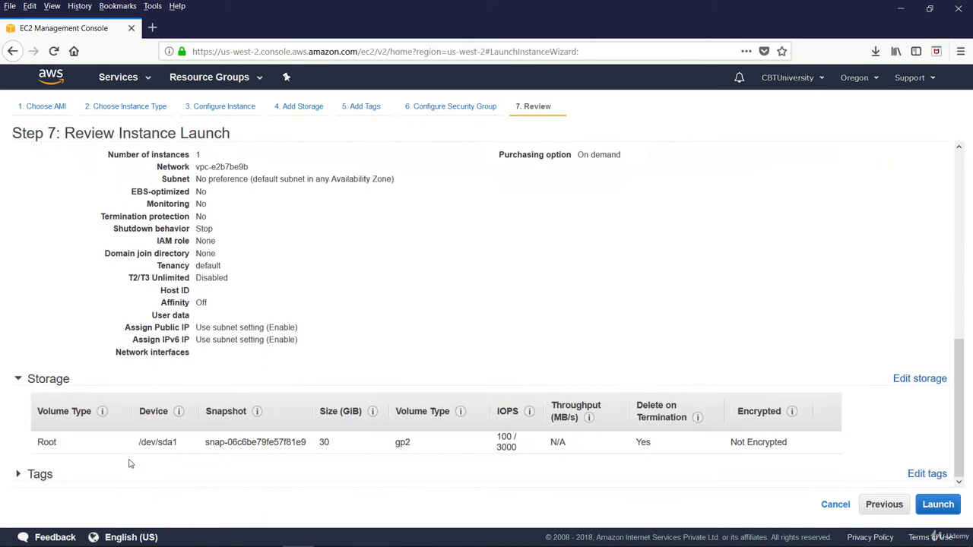
left_click(19, 475)
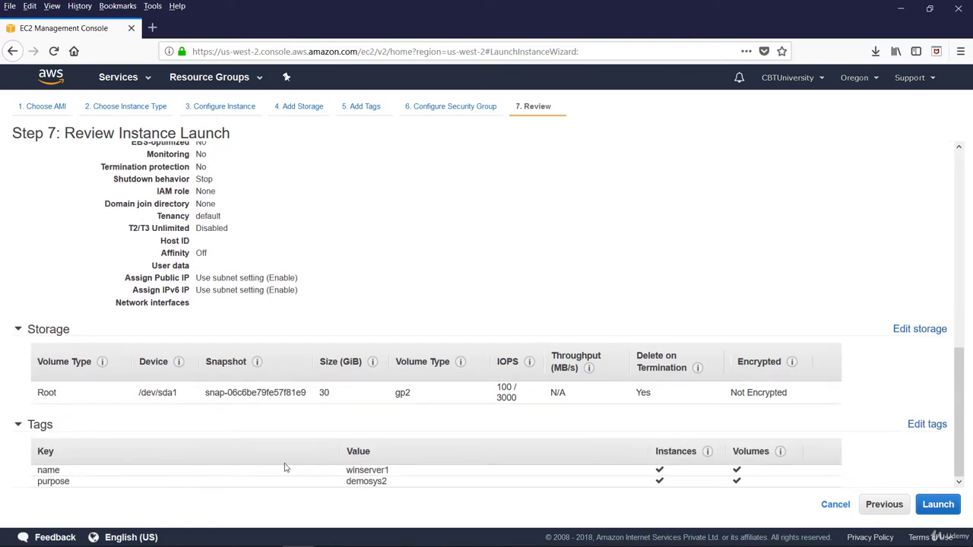
scroll(304, 448, "up", 10)
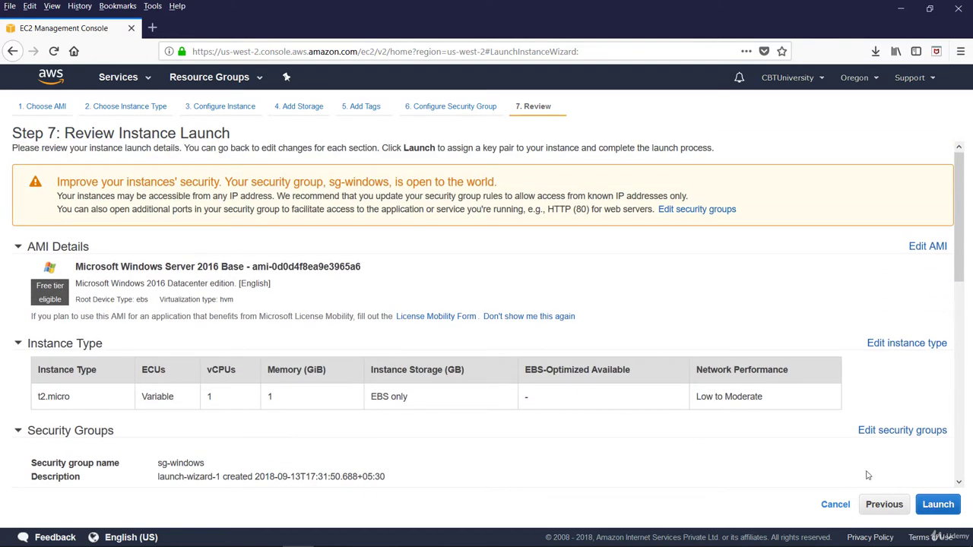
left_click(939, 507)
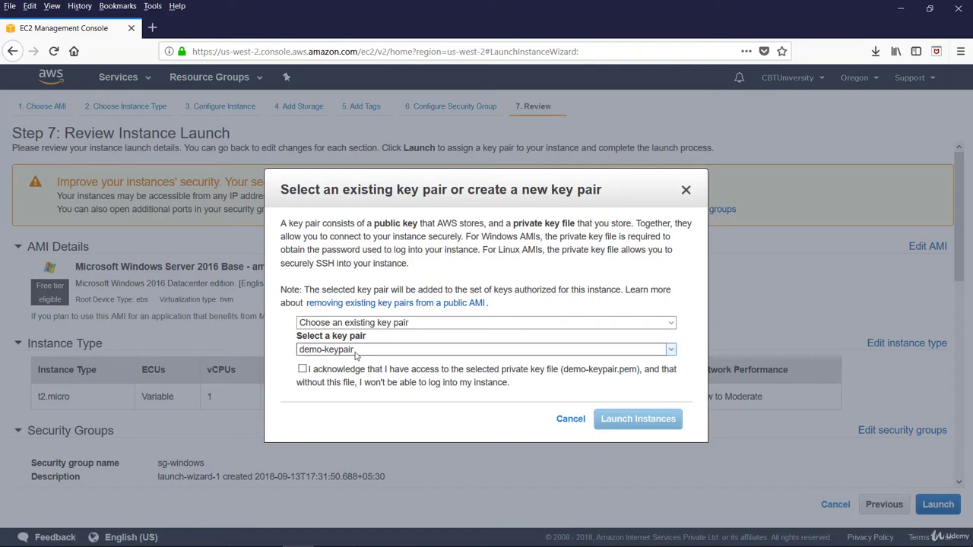
Create and download the windows-keypair key pair, then attempt the instance launch
left_click(408, 324)
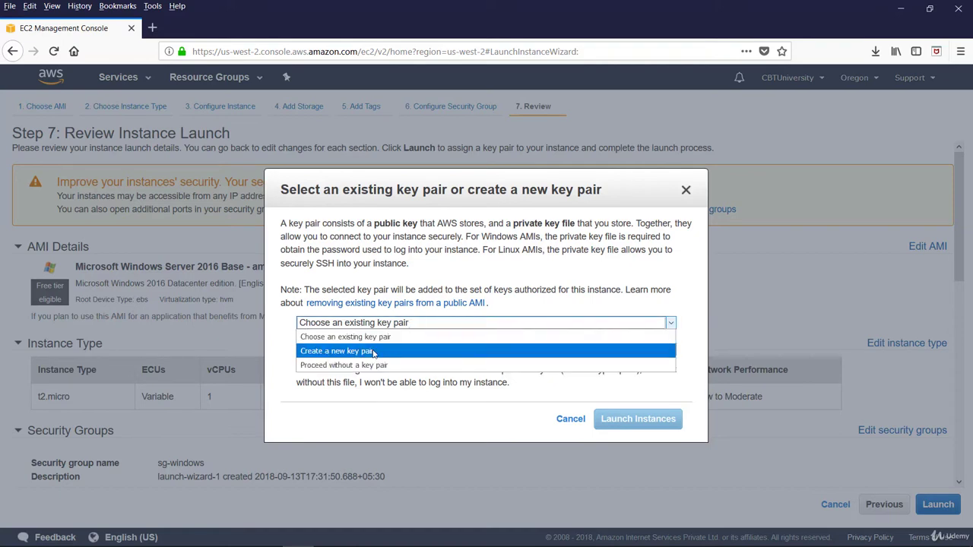
left_click(368, 348)
type("windows-keypair")
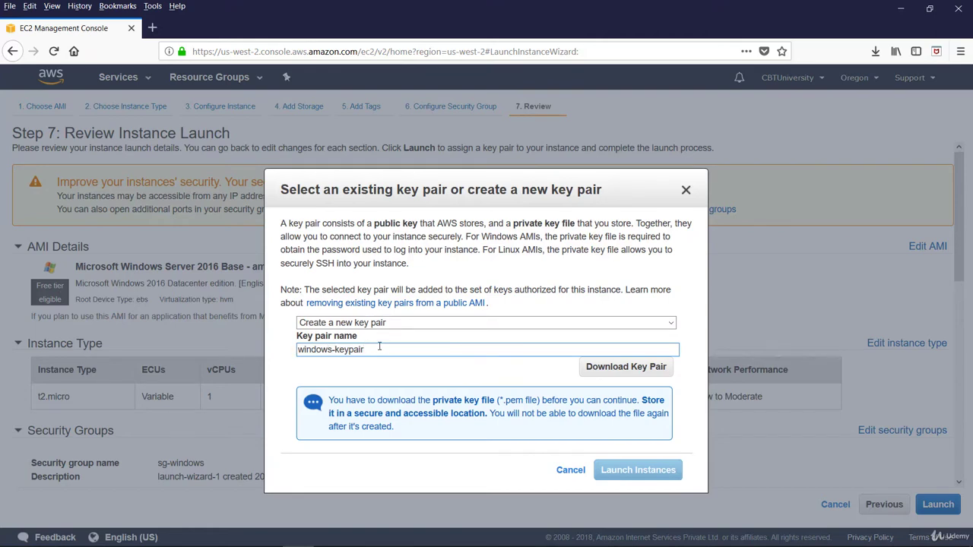
left_click(610, 369)
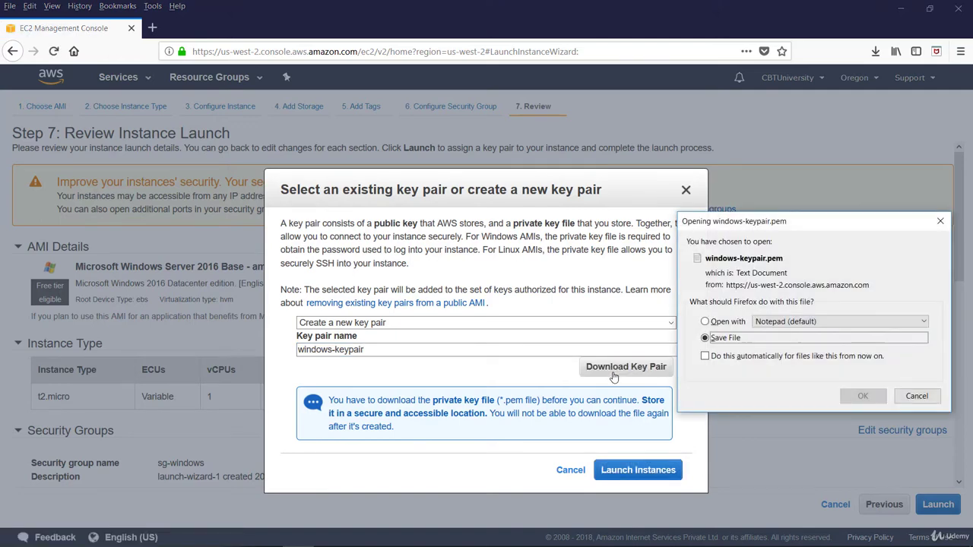
left_click(863, 396)
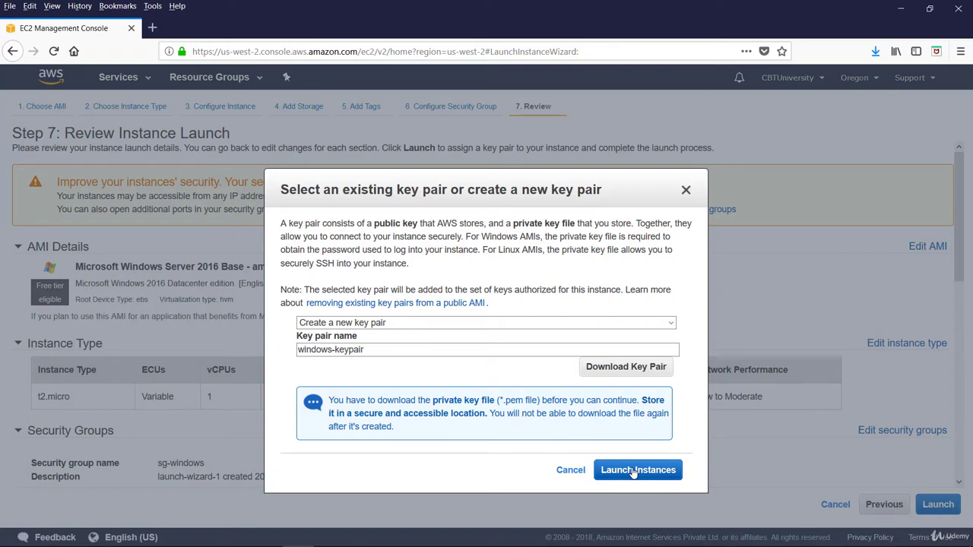
left_click(635, 471)
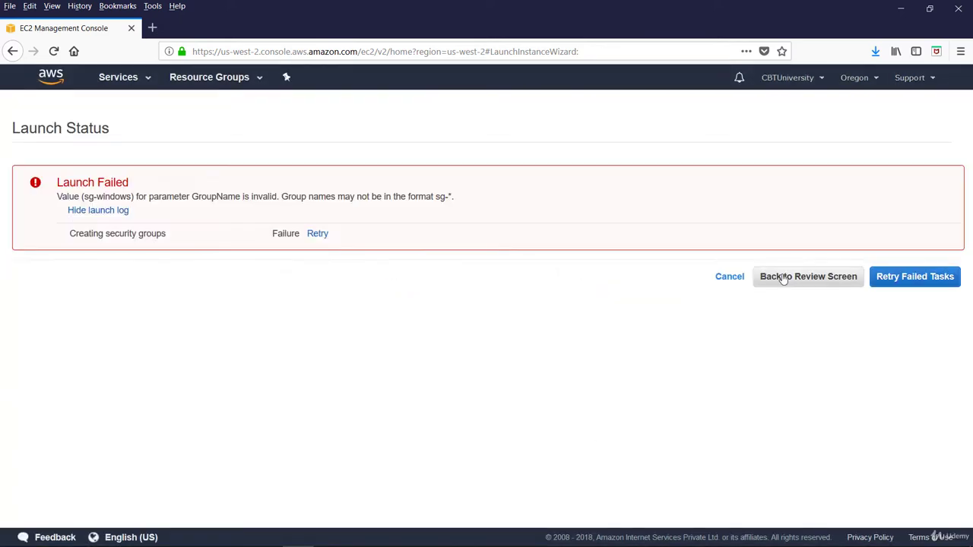
Rename the security group to sgwindows1 so its name is unique
left_click(783, 278)
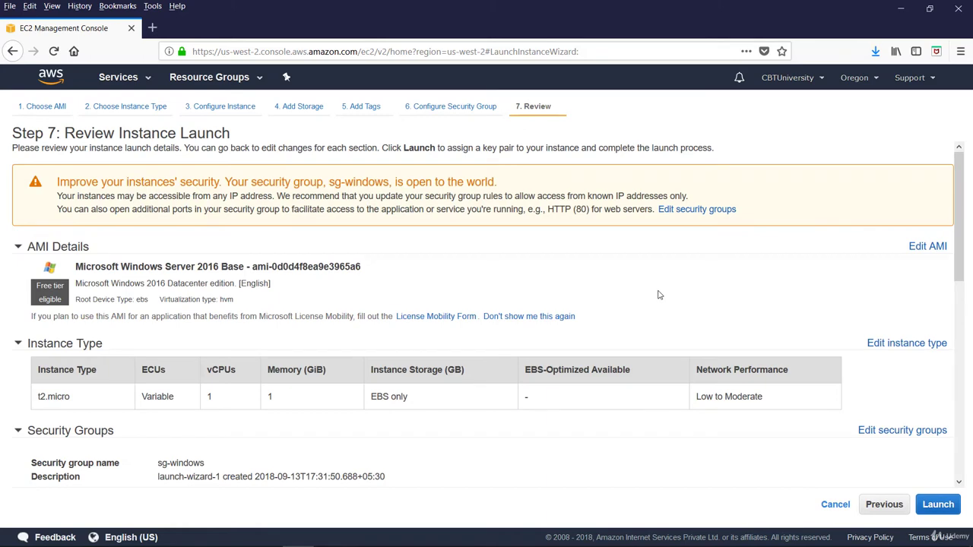
scroll(658, 296, "down", 4)
left_click(450, 106)
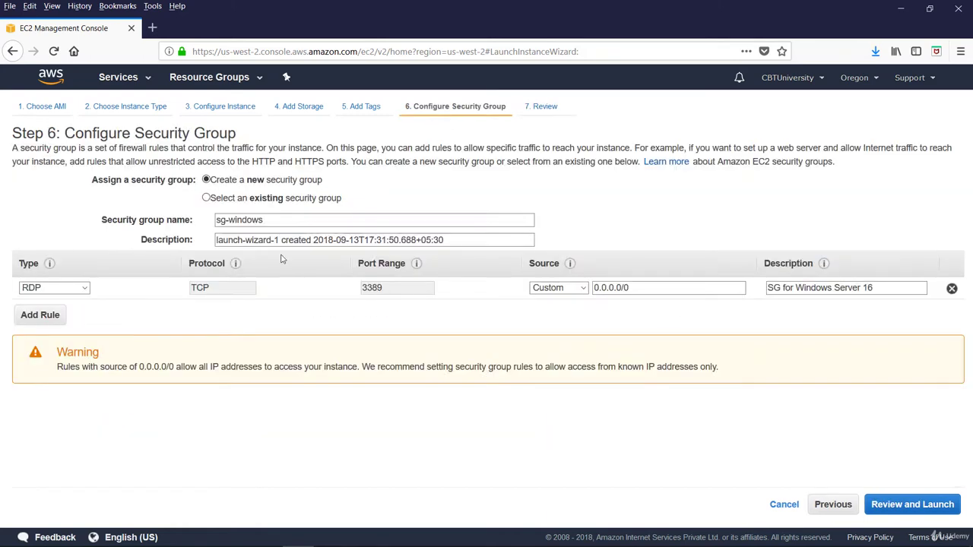
left_click(228, 220)
key("End")
type("1")
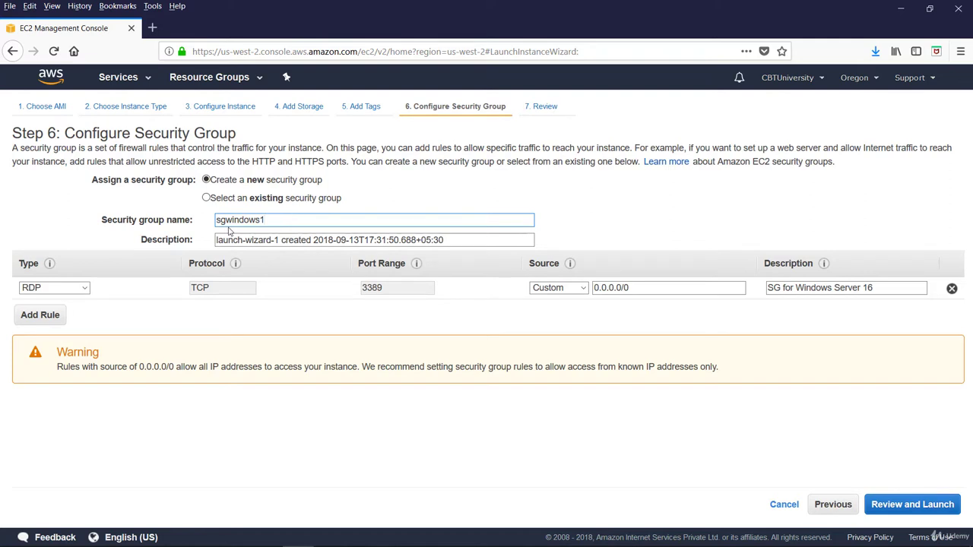
Launch the instance with the windows-keypair key pair, acknowledging the private key file
left_click(926, 505)
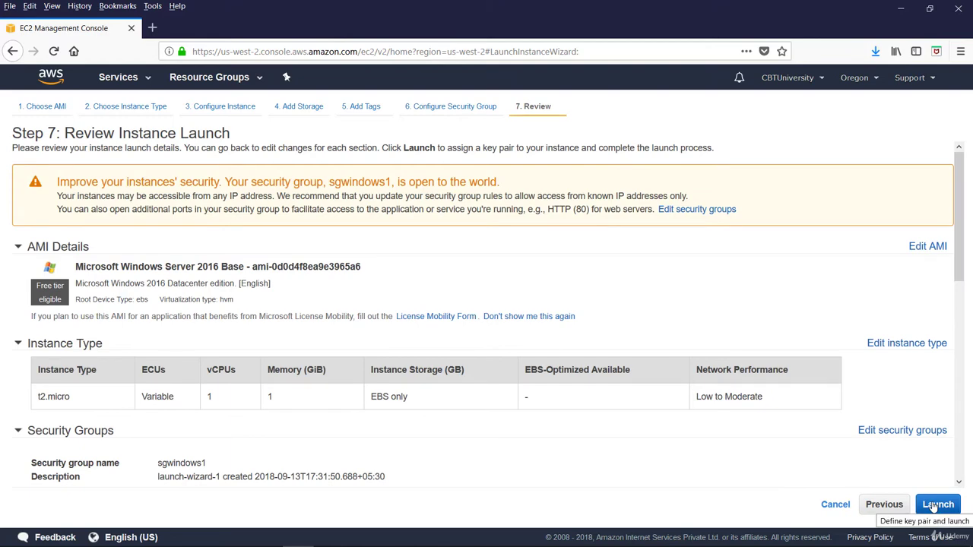
left_click(933, 506)
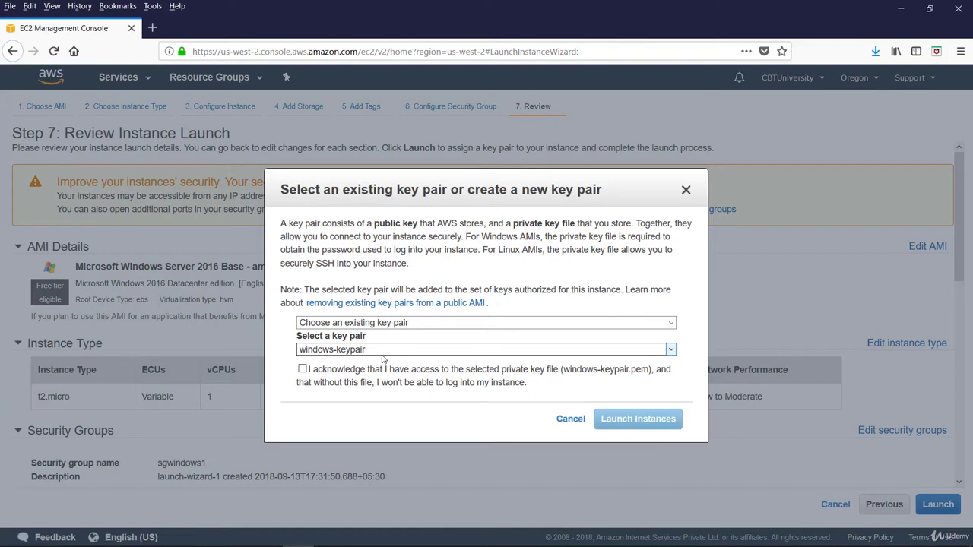
left_click(303, 371)
left_click(626, 422)
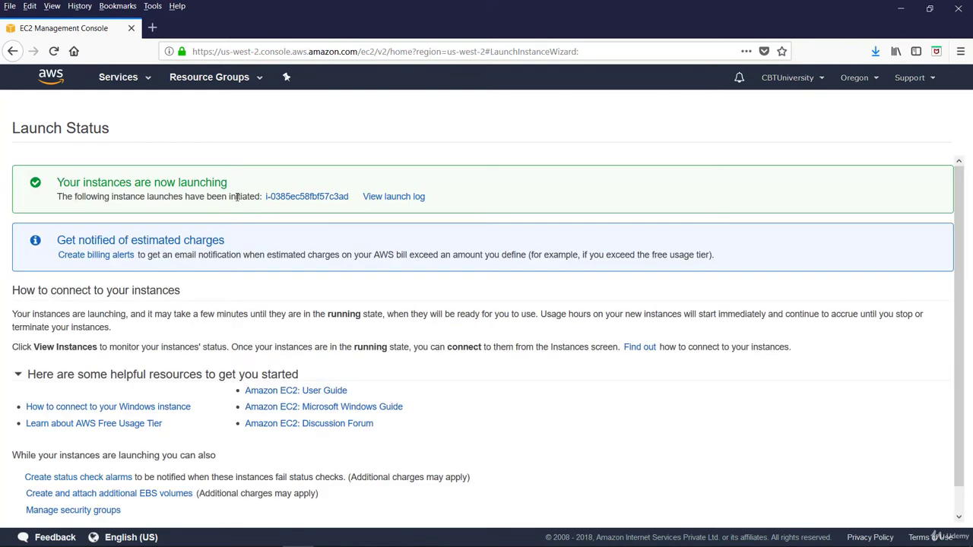
Clear the instance filter and set the new instance's Name to win16-demo
left_click(307, 200)
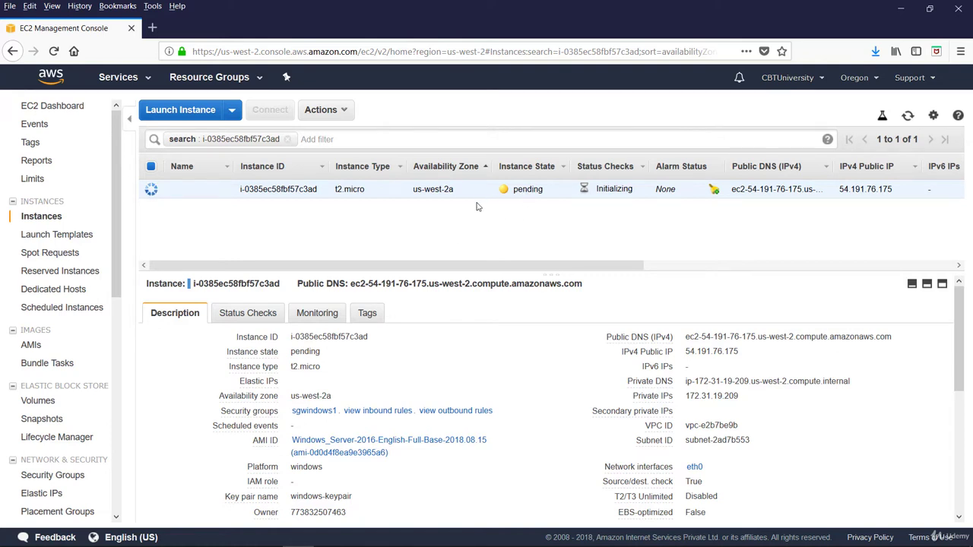
left_click(288, 139)
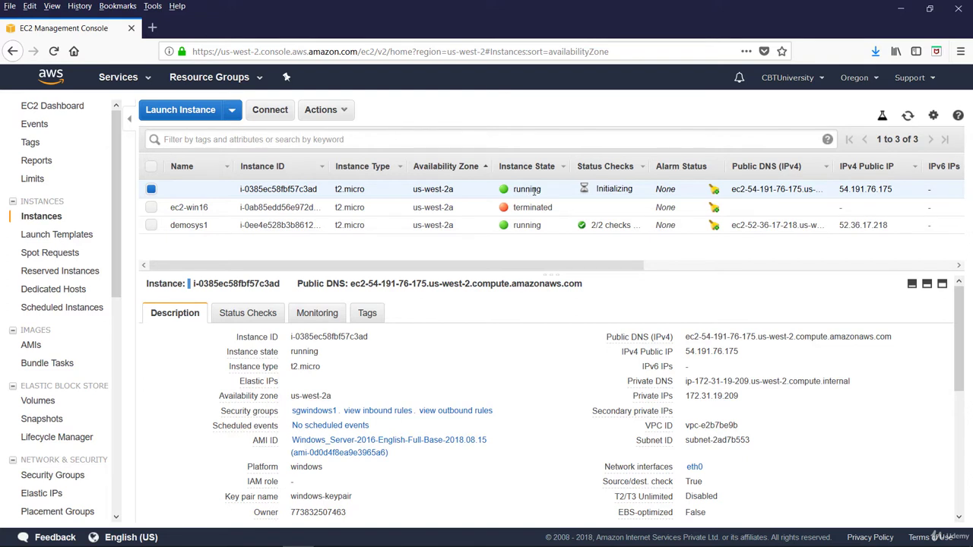
mouse_move(210, 196)
left_click(221, 190)
type("win16-demo")
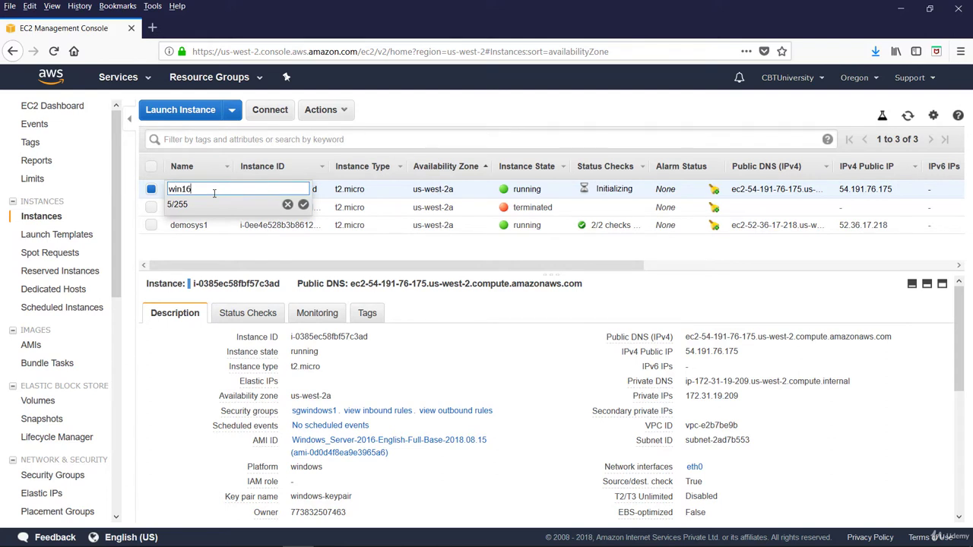
left_click(303, 205)
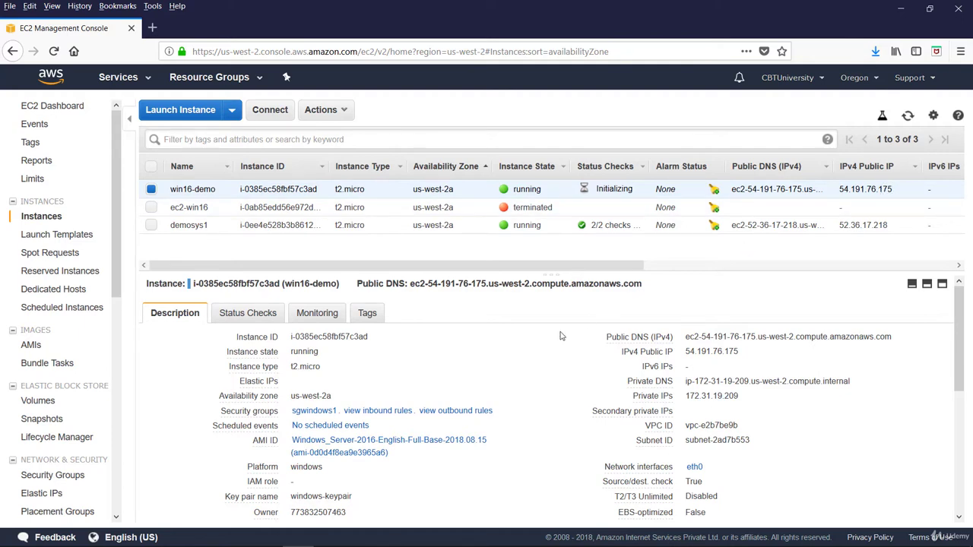
scroll(391, 378, "down", 1)
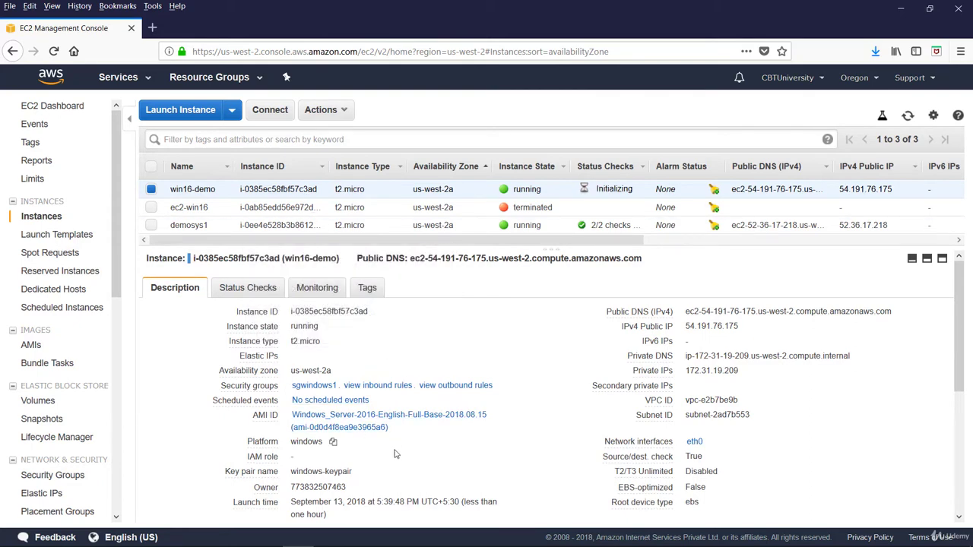
scroll(396, 456, "down", 5)
scroll(398, 456, "down", 1)
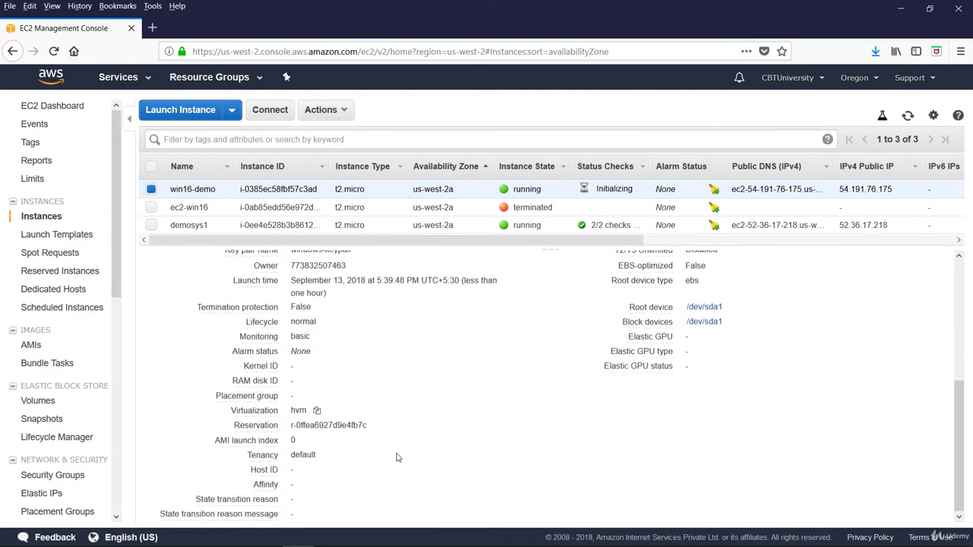
scroll(718, 312, "up", 6)
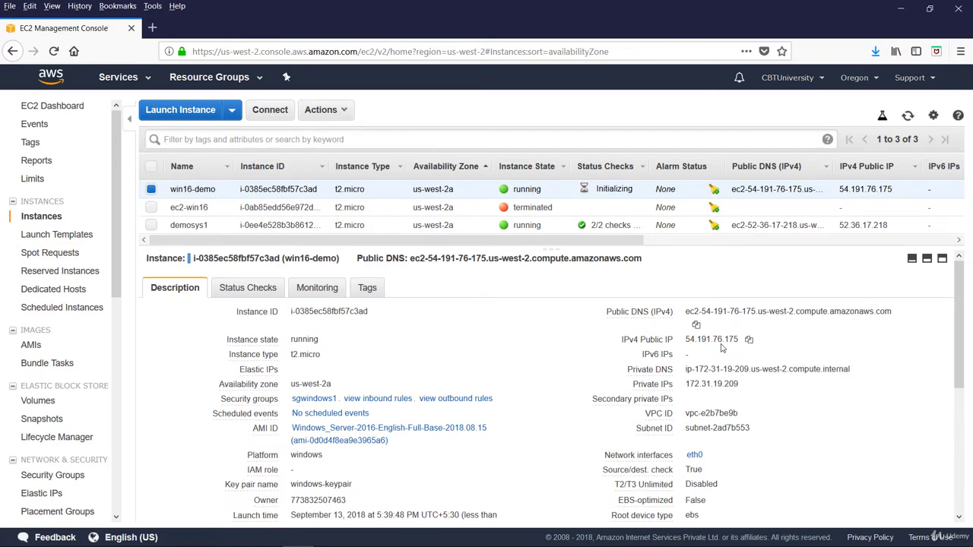
left_click(245, 292)
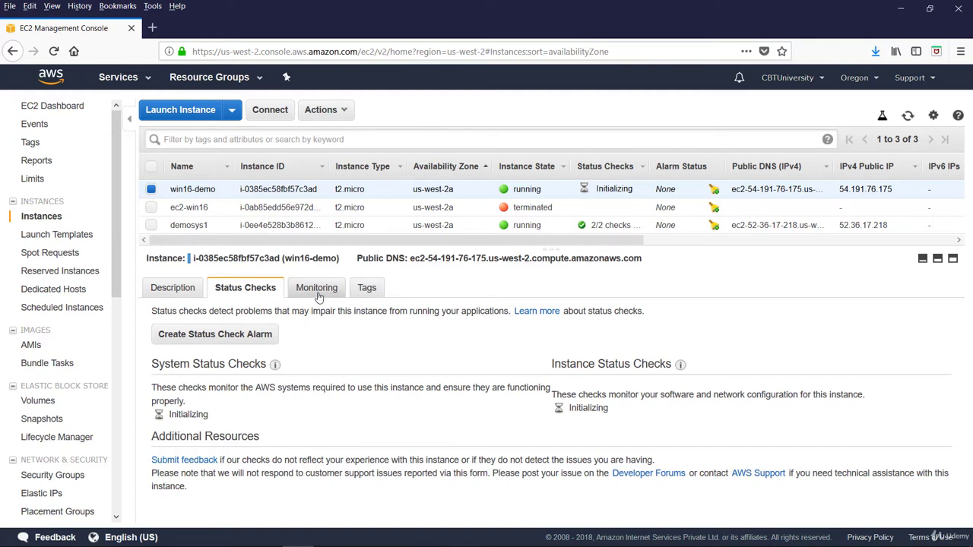
left_click(174, 289)
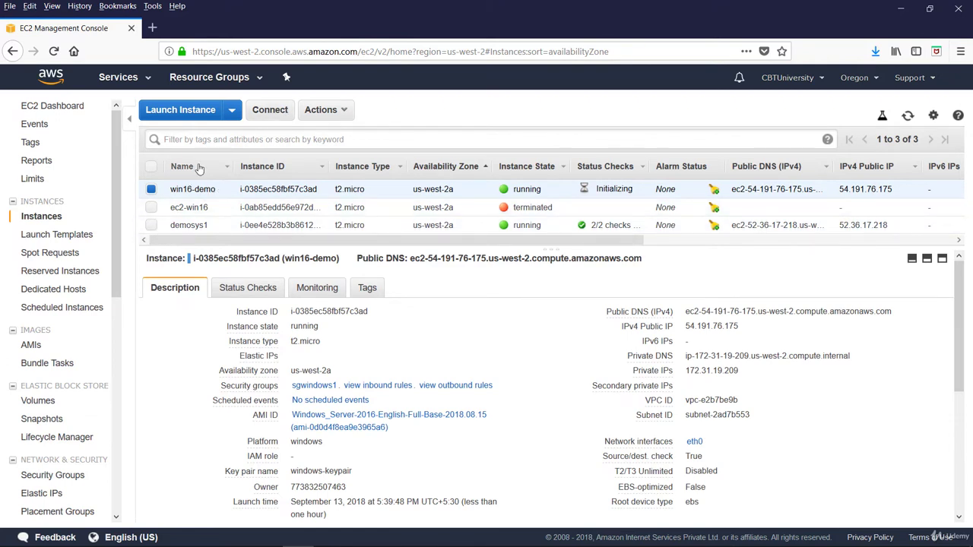
left_click(345, 111)
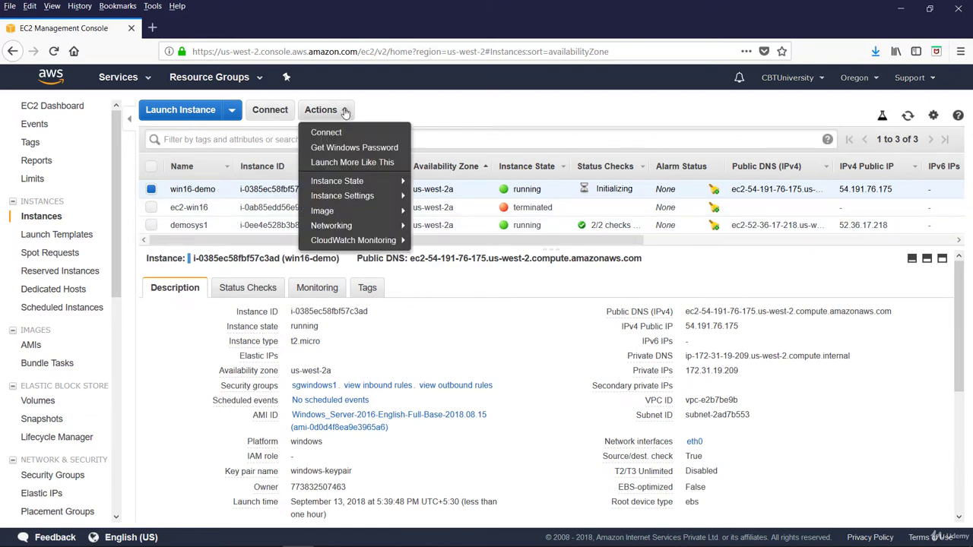
left_click(331, 149)
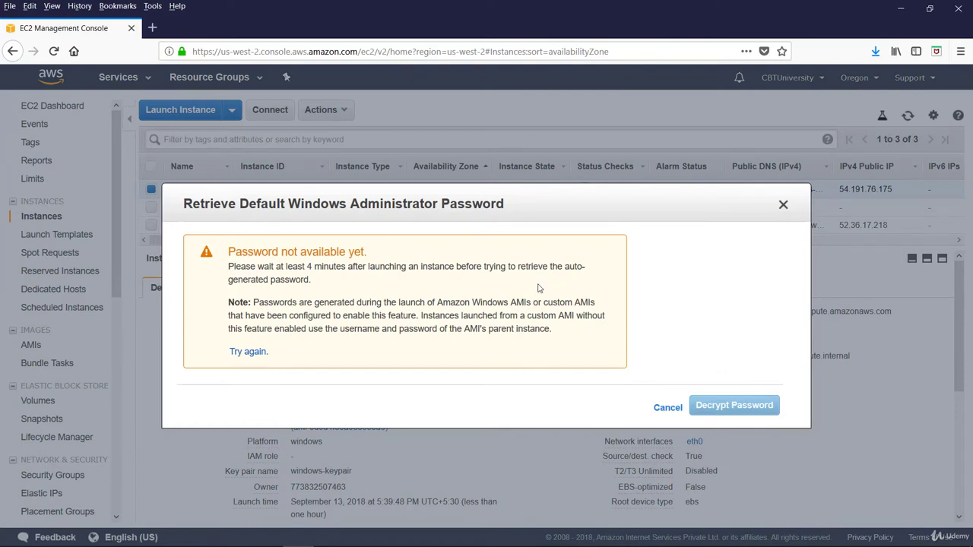
left_click(663, 409)
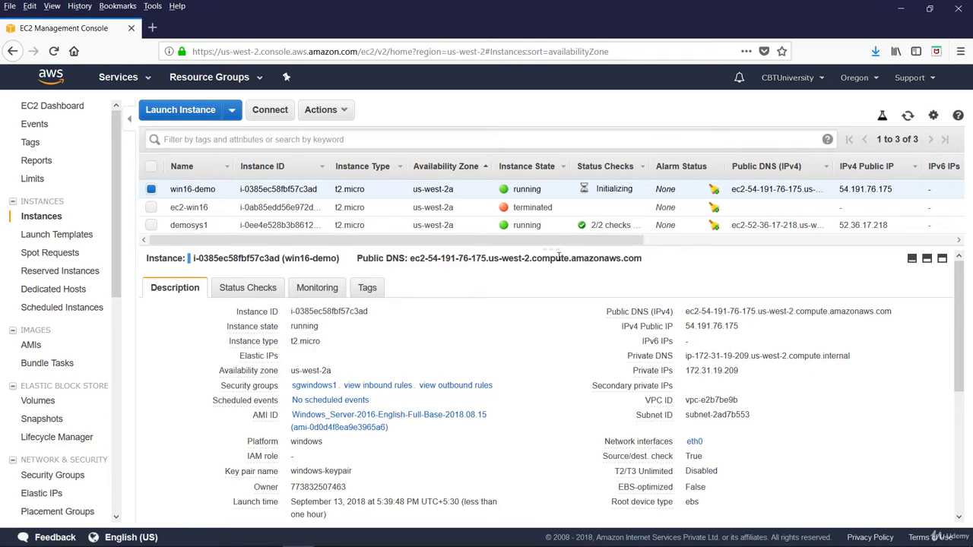
left_click(247, 287)
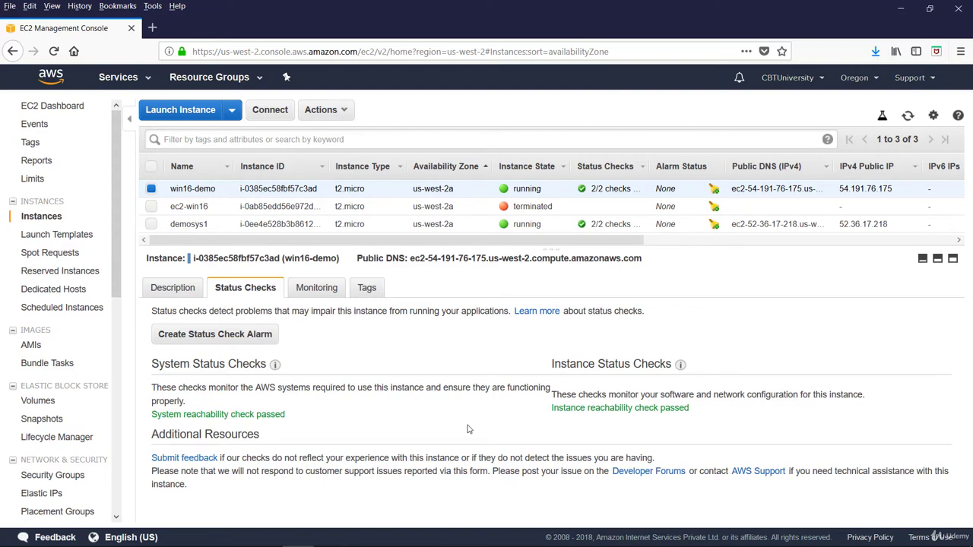
left_click(315, 287)
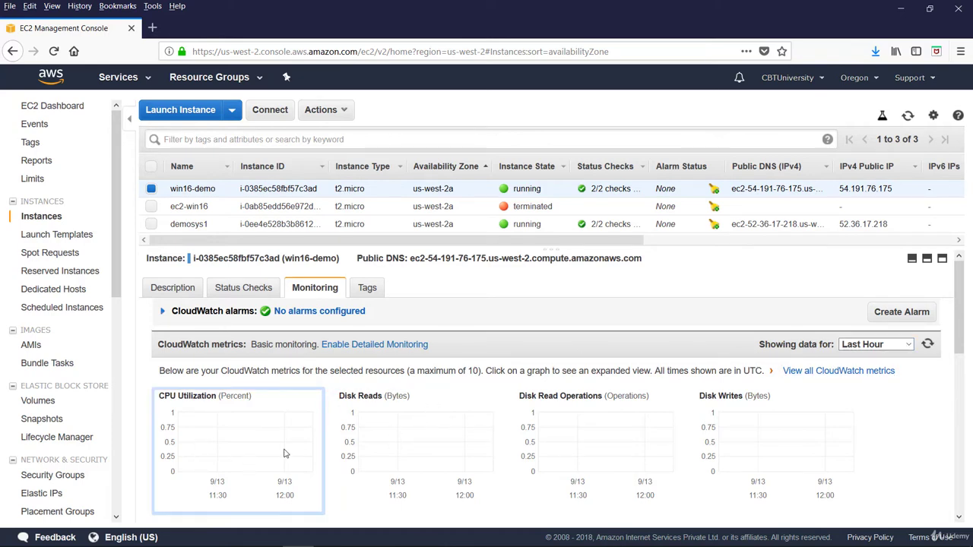
scroll(283, 426, "down", 3)
scroll(285, 453, "down", 3)
scroll(285, 429, "up", 6)
scroll(707, 376, "down", 3)
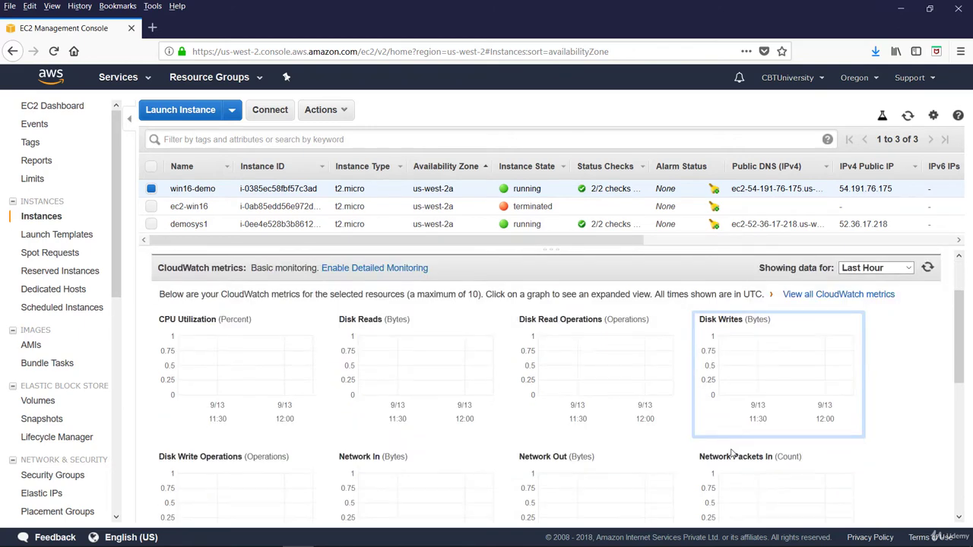
scroll(243, 434, "up", 3)
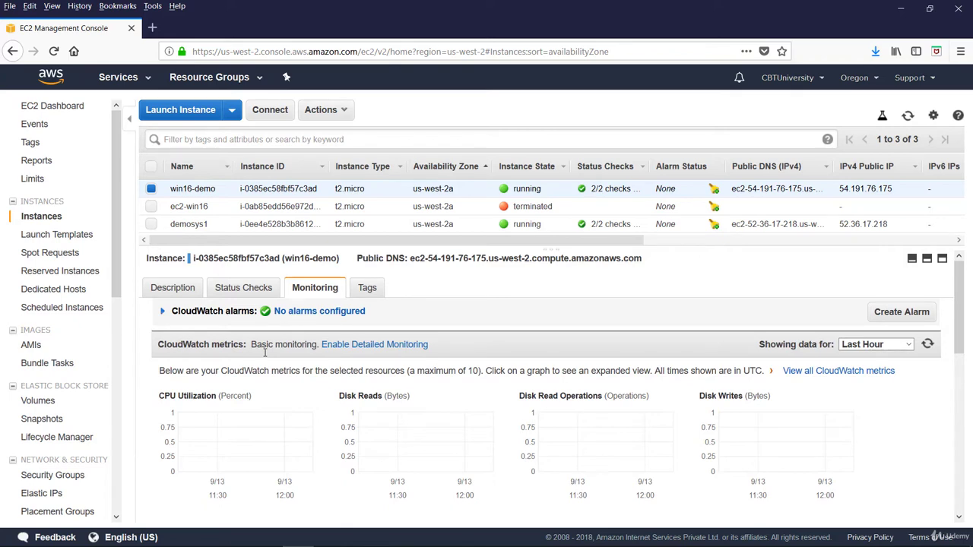
left_click(385, 347)
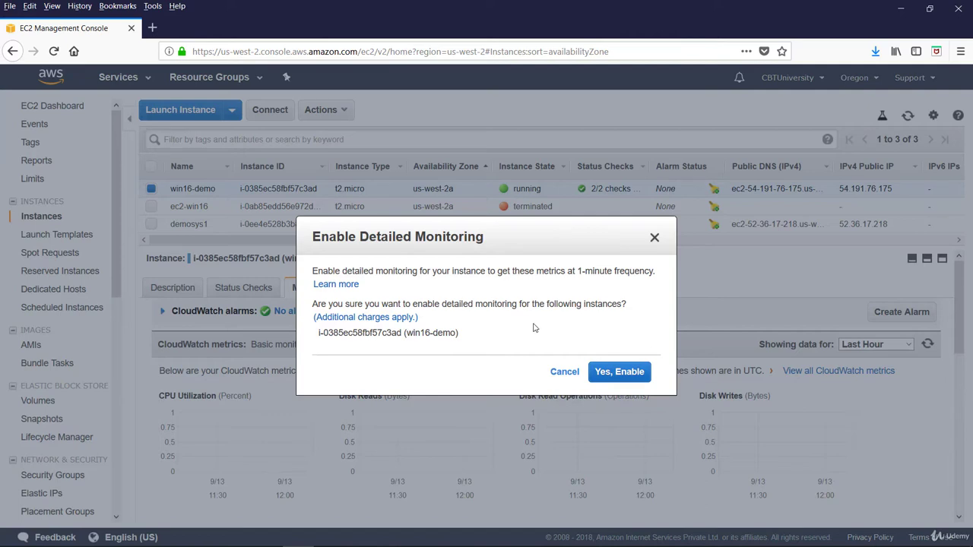
left_click(561, 372)
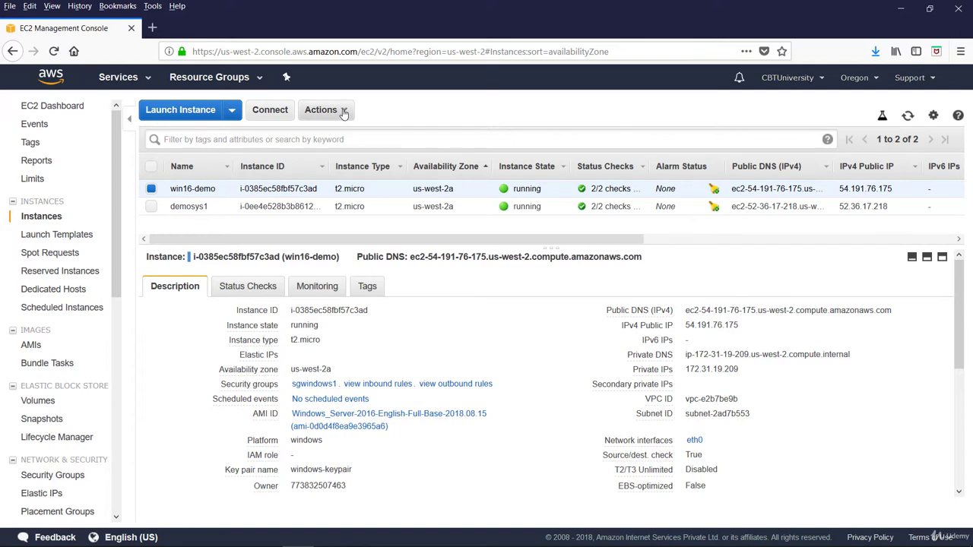
Decrypt win16-demo's Administrator password using the windows-keypair.pem key file
left_click(343, 112)
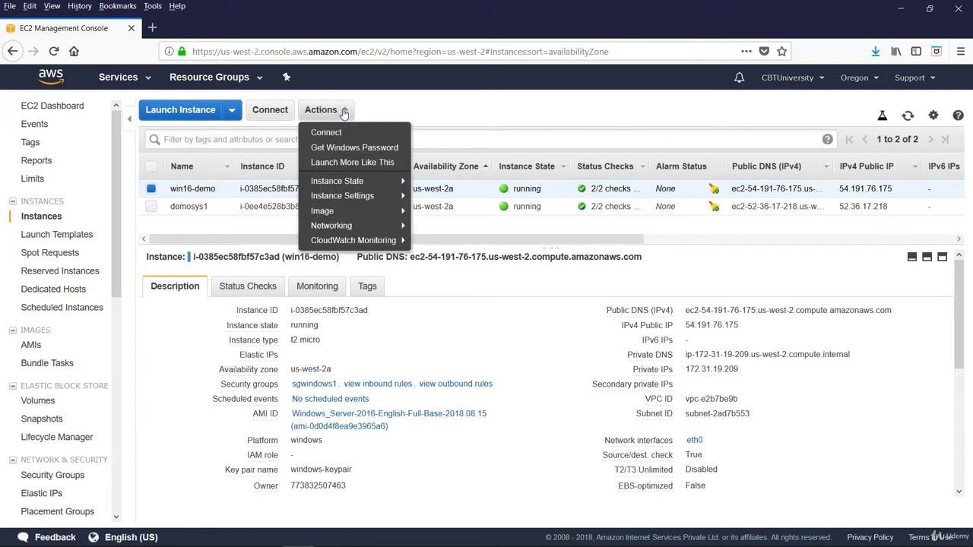
left_click(333, 150)
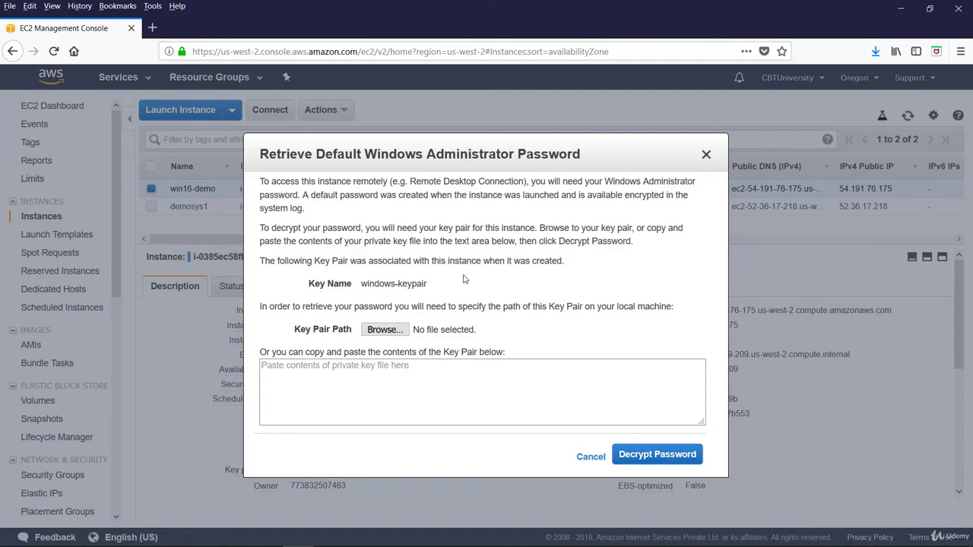
left_click(400, 331)
left_click(108, 172)
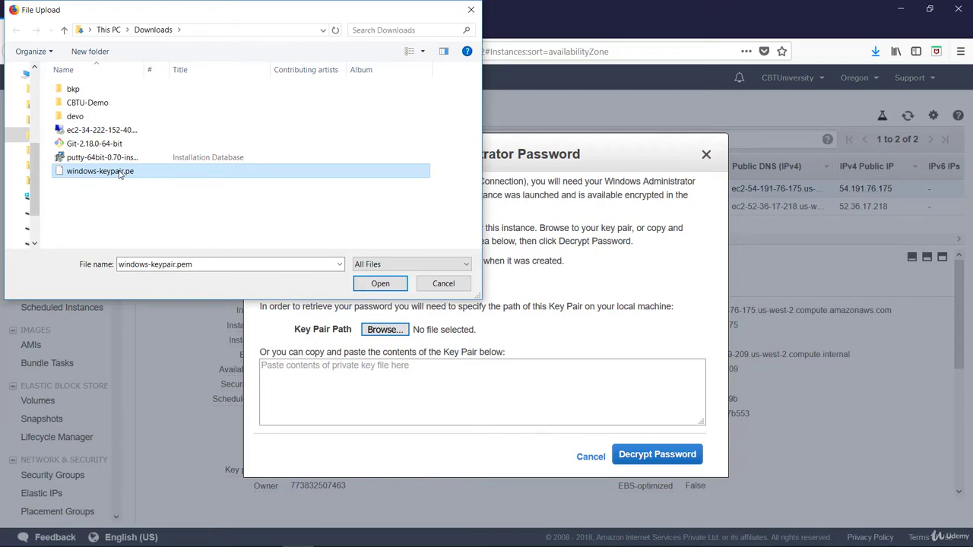
left_click(384, 282)
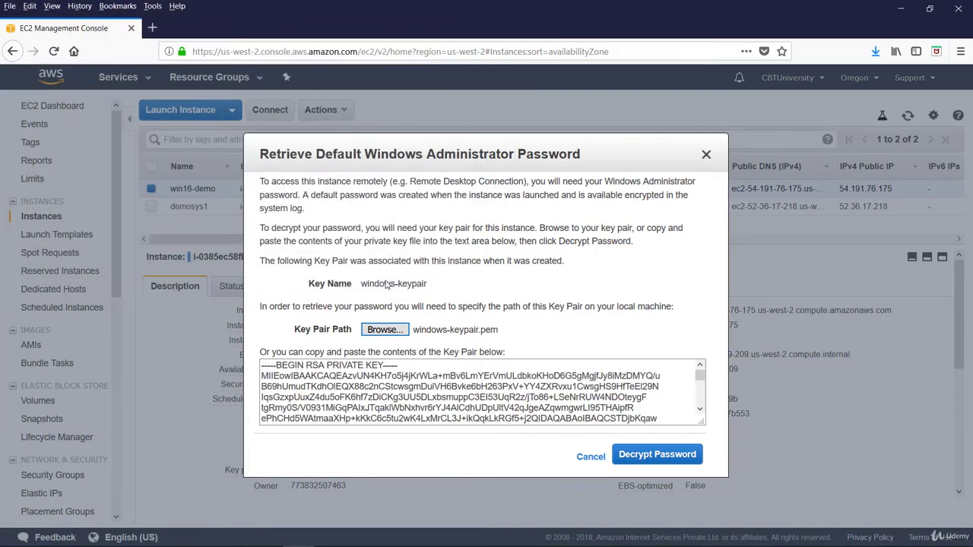
left_click(658, 455)
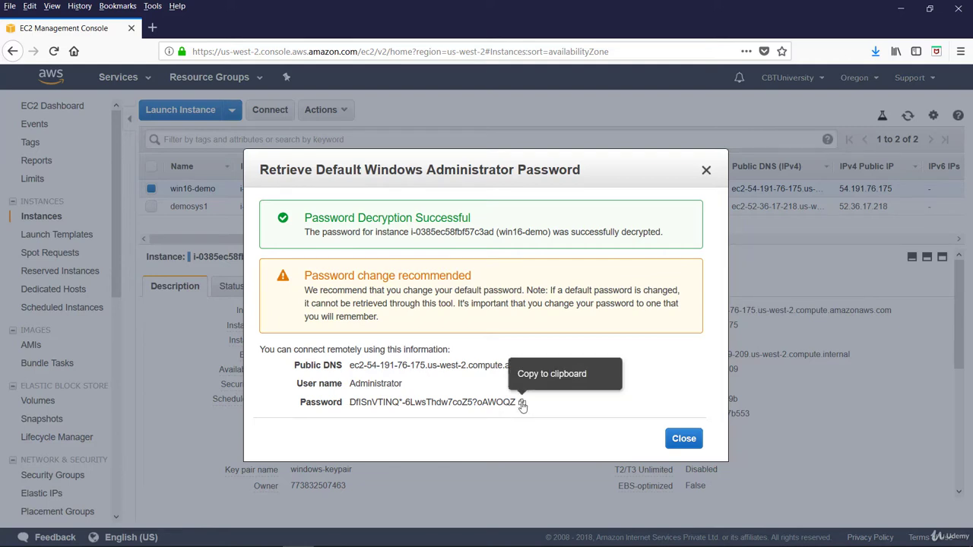
Copy the decrypted Administrator password and close the password window
left_click(522, 402)
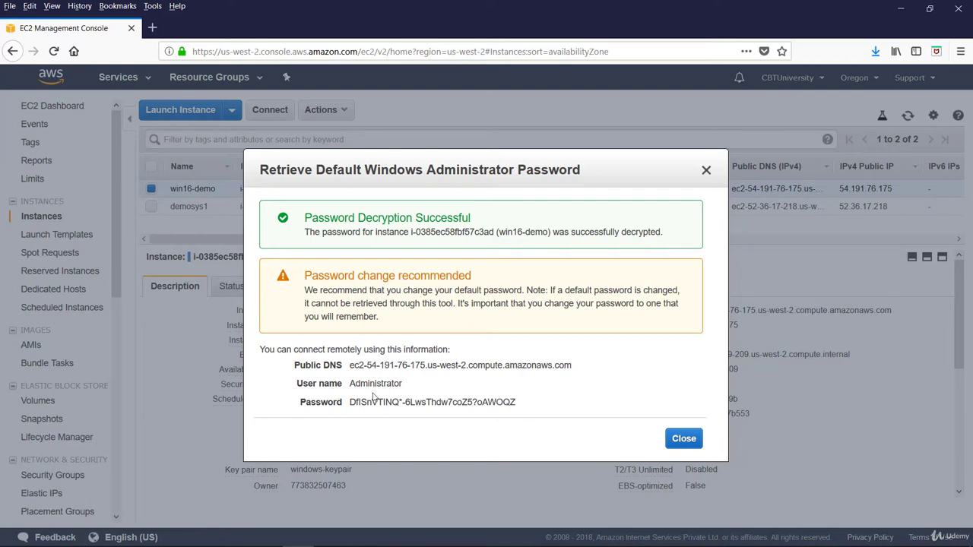
mouse_move(346, 404)
left_click(684, 441)
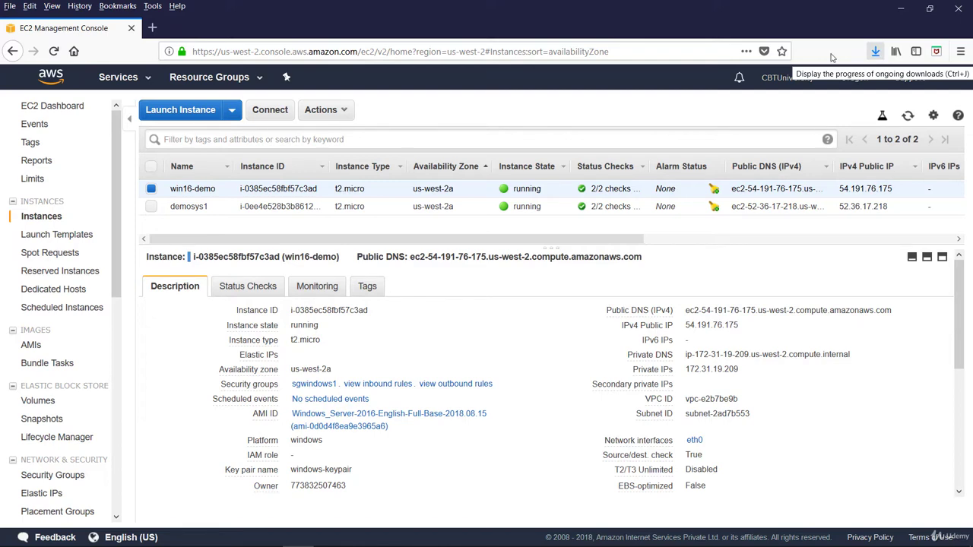
Download and save the Remote Desktop (.rdp) file for win16-demo
left_click(343, 111)
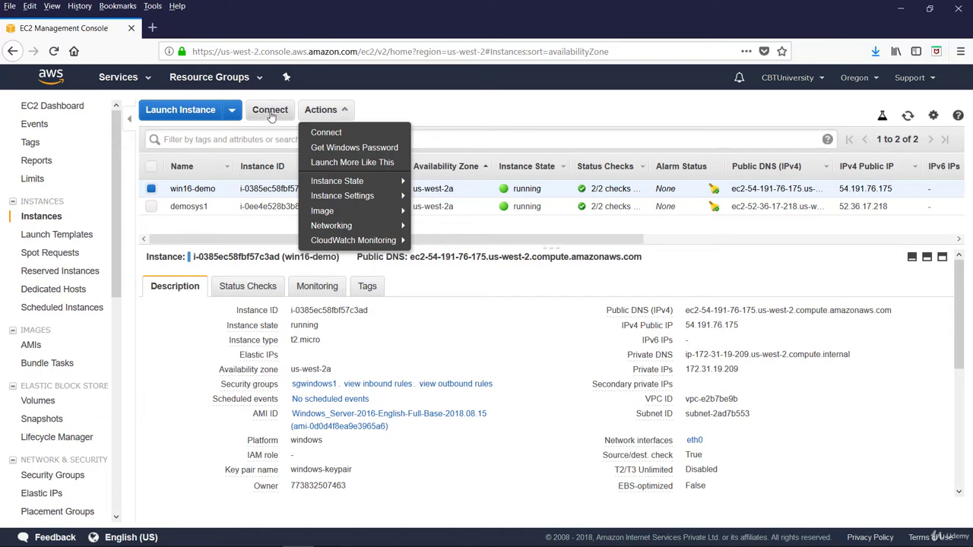
left_click(271, 111)
left_click(270, 111)
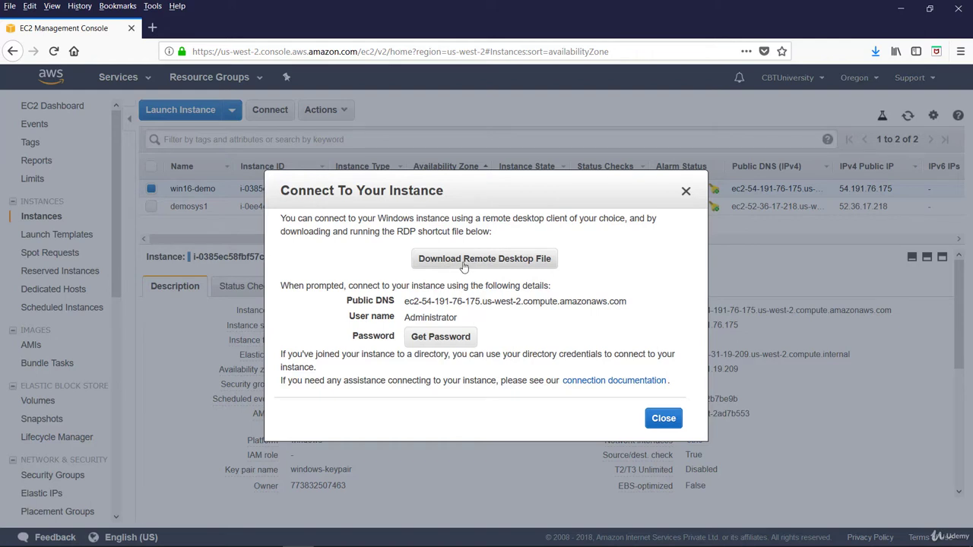
left_click(482, 265)
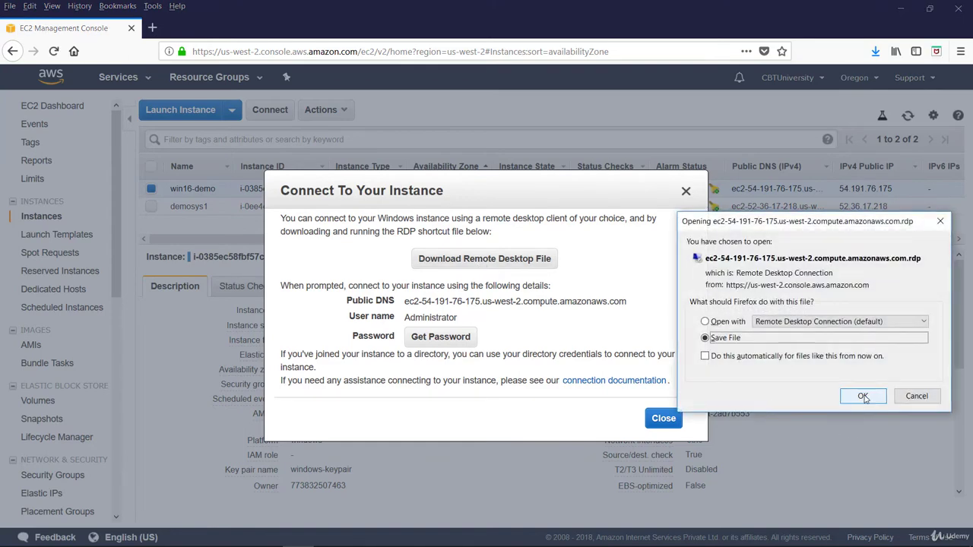
left_click(864, 397)
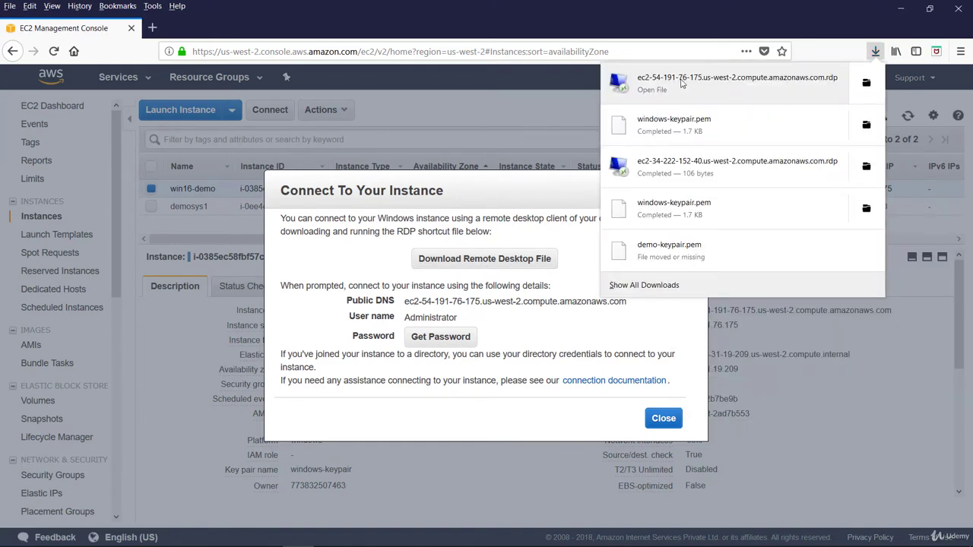
Open the .rdp file, decline the unverified connection for now, and close Connect
left_click(681, 83)
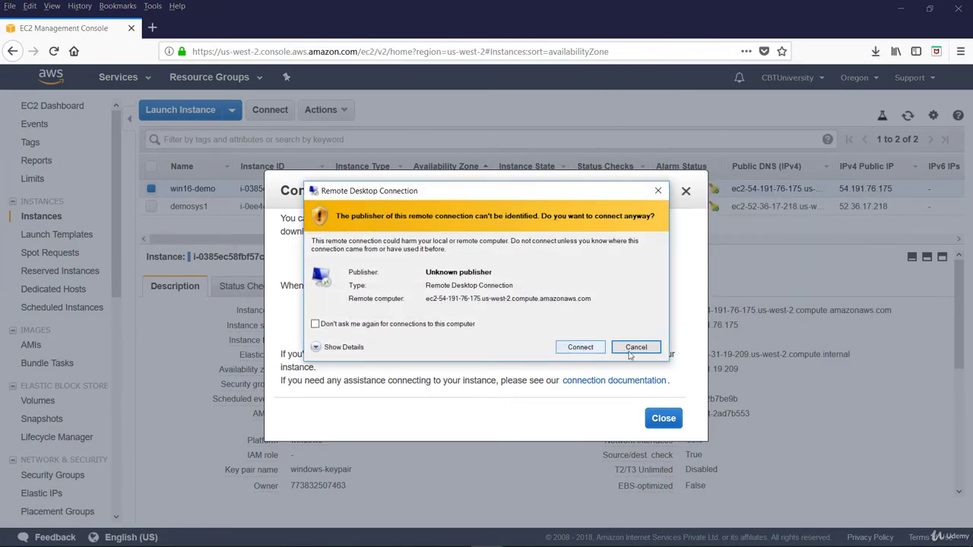
left_click(629, 351)
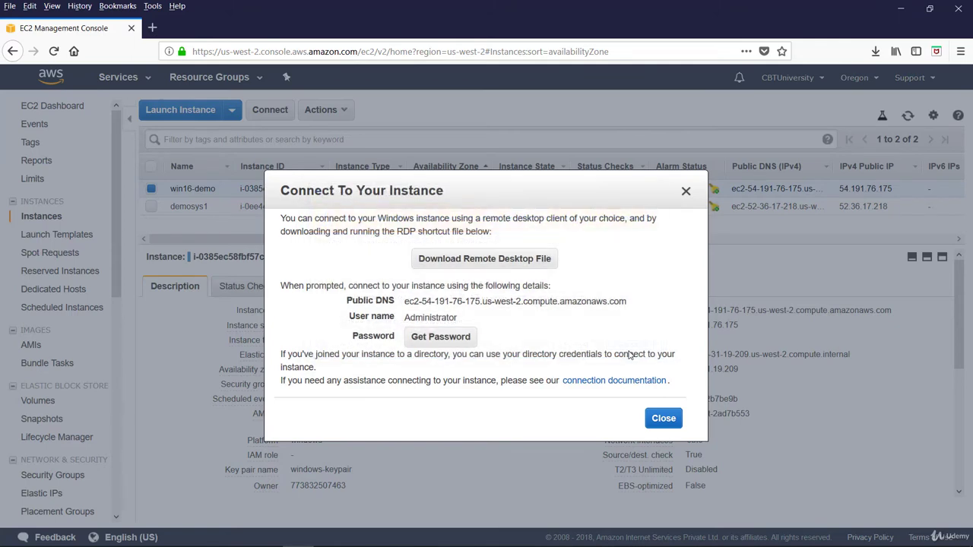
left_click(665, 419)
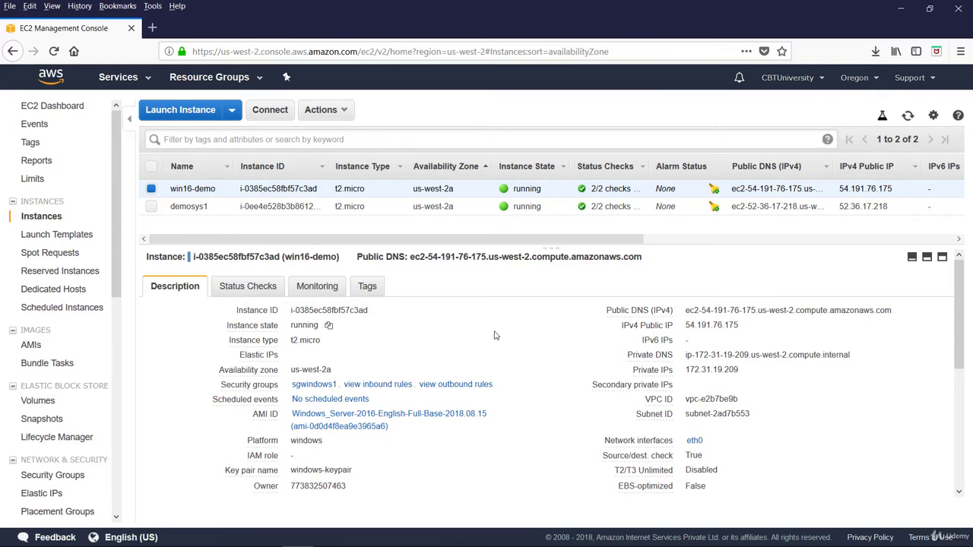
Open the downloaded .rdp file from Firefox Downloads and accept the unknown publisher
key("super")
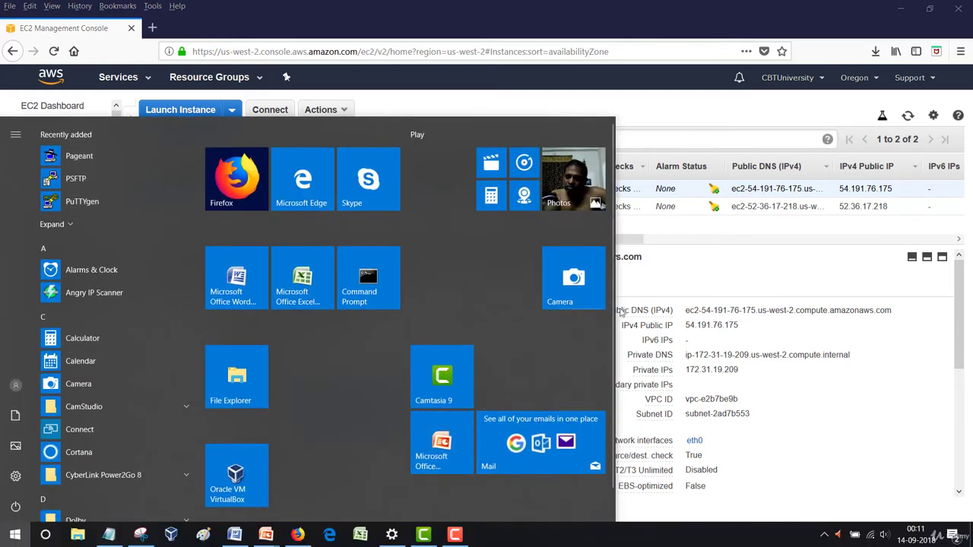
left_click(876, 53)
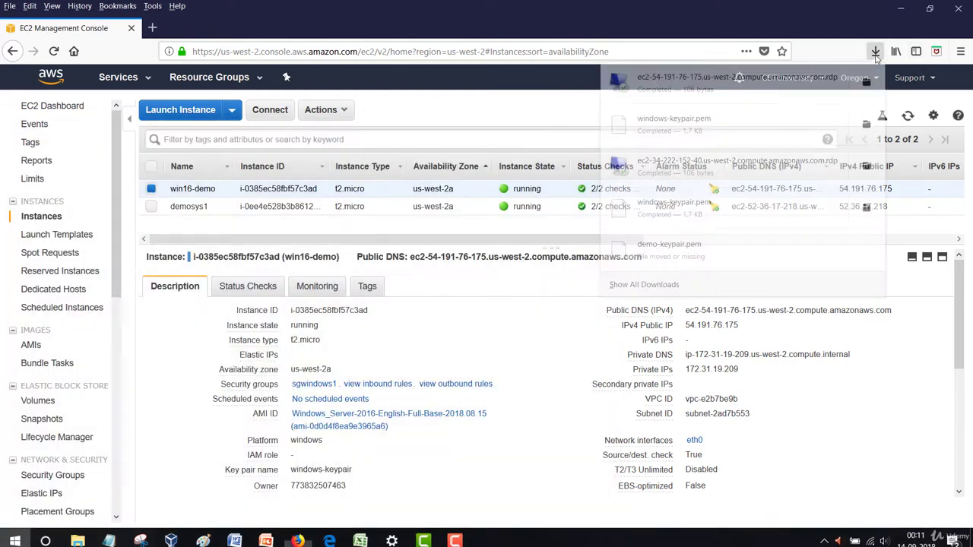
left_click(719, 83)
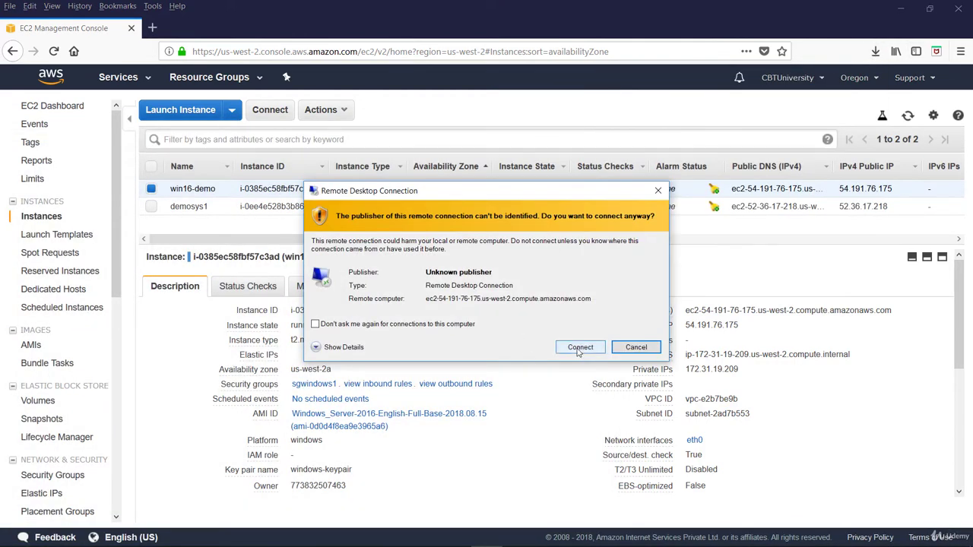
left_click(579, 349)
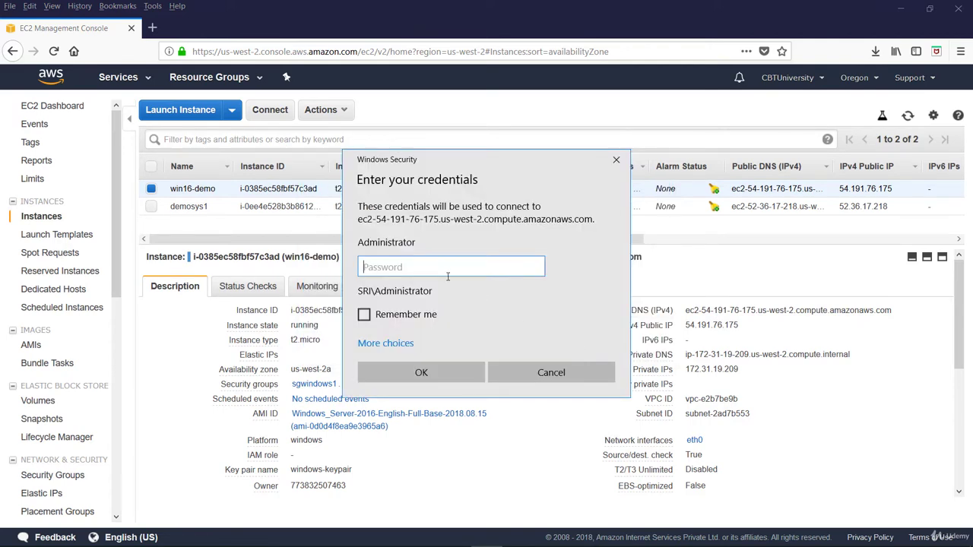
Sign in as Administrator with the pasted password and accept the server certificate
key("ctrl+v")
left_click(424, 373)
left_click(530, 381)
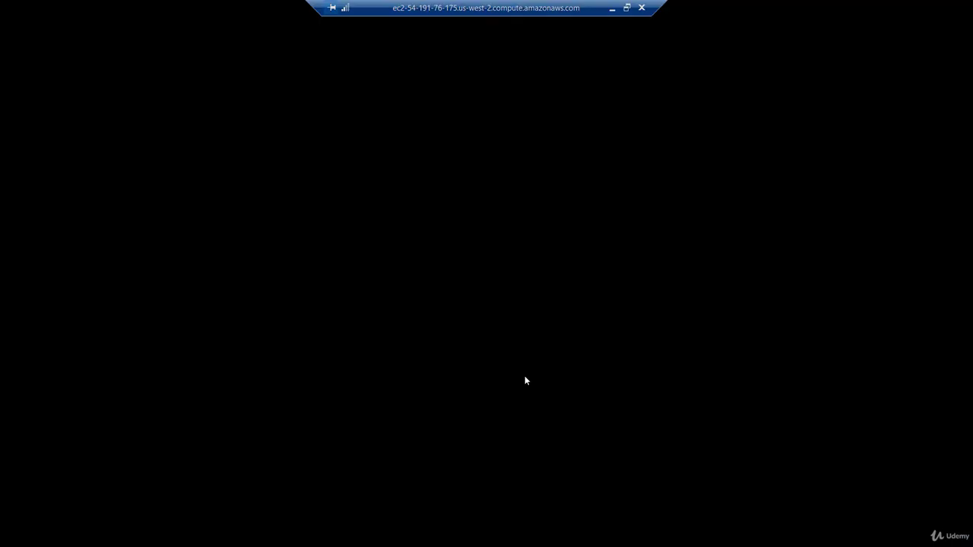
Take the remote desktop out of full screen and enlarge it to show Server Manager
left_click(626, 8)
left_click_drag(626, 446, 672, 462)
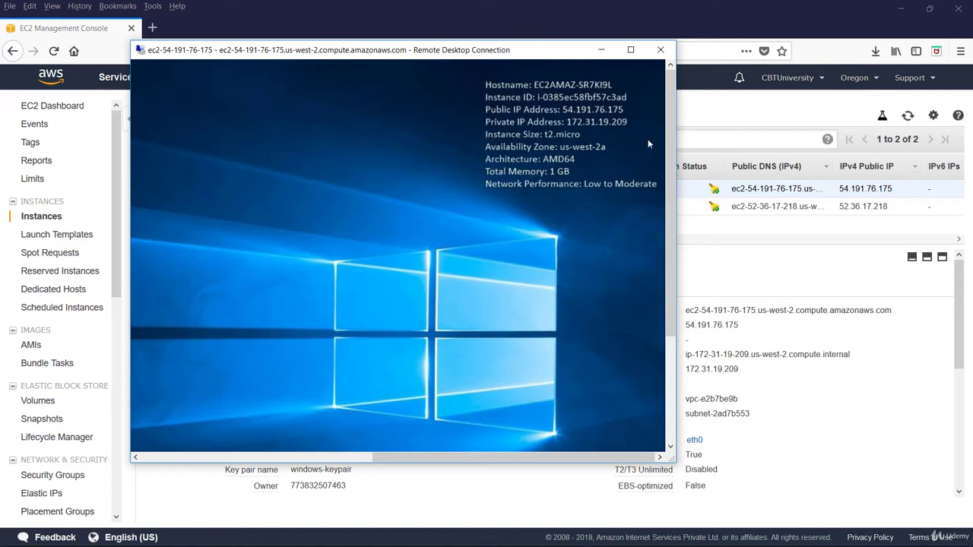
left_click_drag(517, 458, 460, 459)
left_click_drag(470, 456, 243, 456)
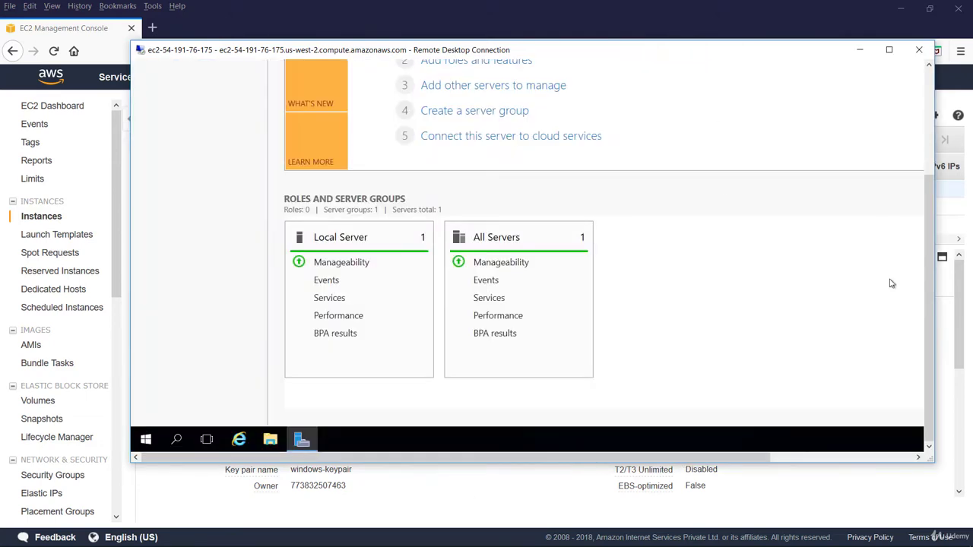
left_click_drag(927, 247, 916, 114)
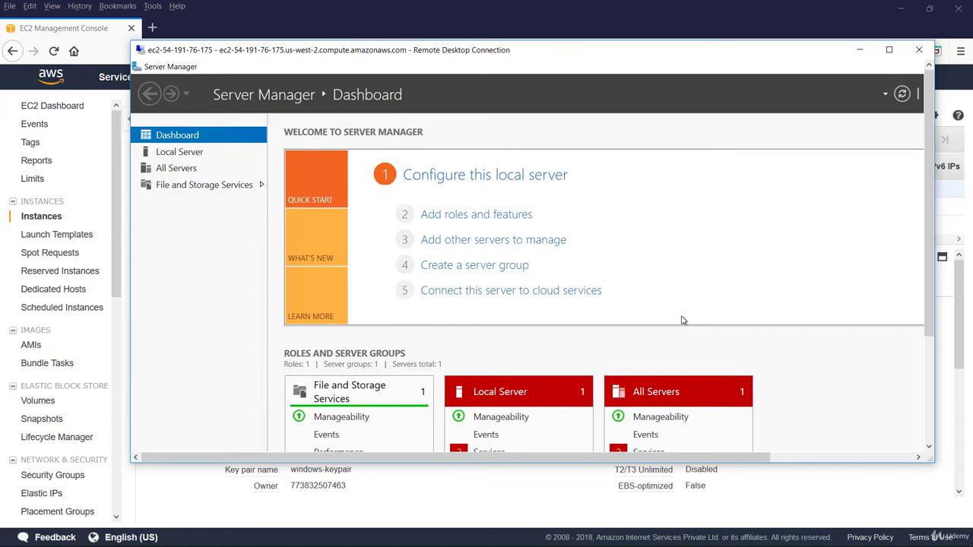
left_click(919, 51)
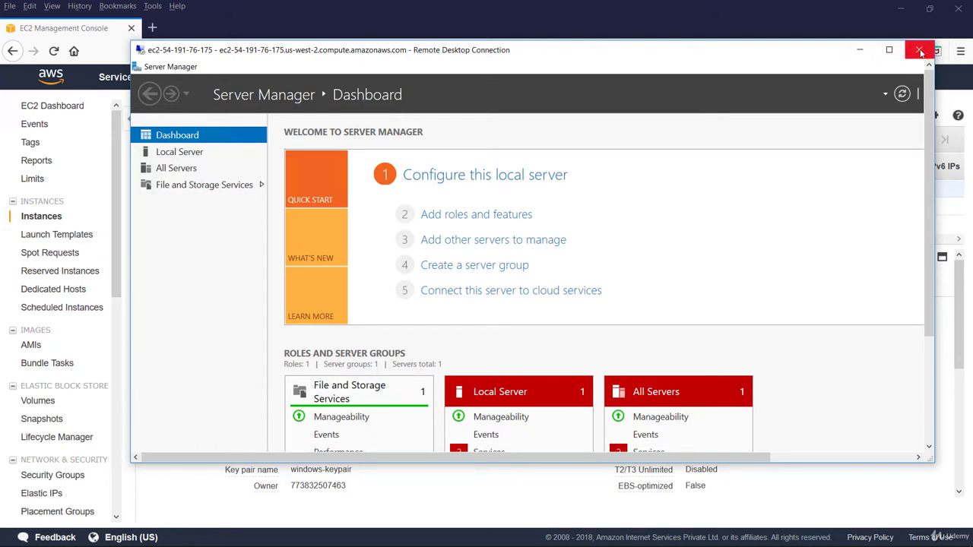
End the remote session and review win16-demo's CloudWatch monitoring charts
left_click(574, 277)
left_click(317, 285)
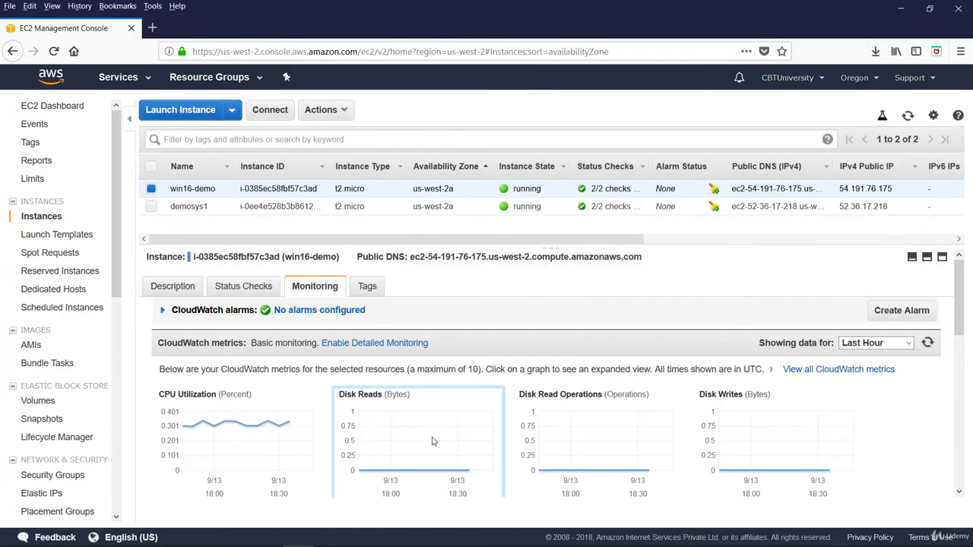
scroll(432, 444, "down", 2)
scroll(432, 442, "up", 2)
scroll(444, 445, "down", 4)
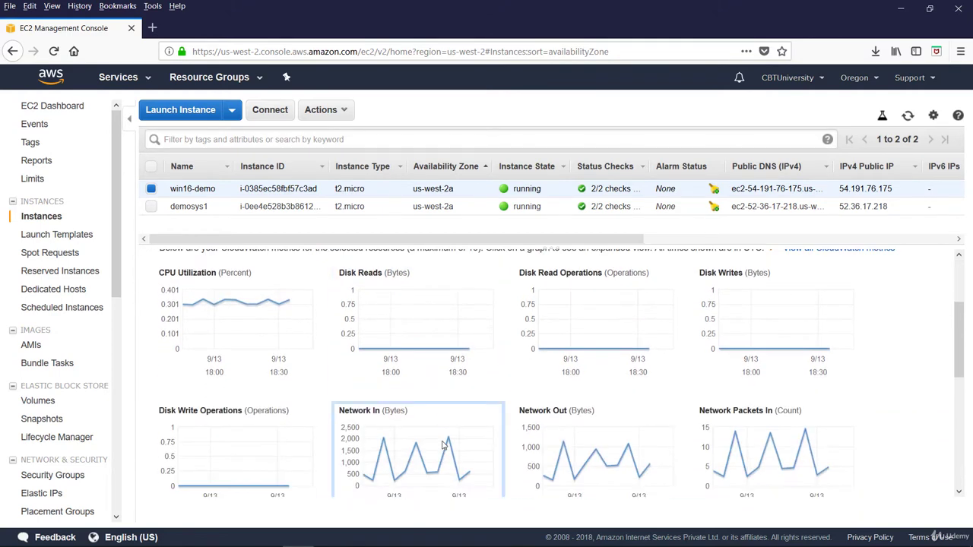
Check win16-demo's tags and bring up the Actions > Networking options
left_click(343, 110)
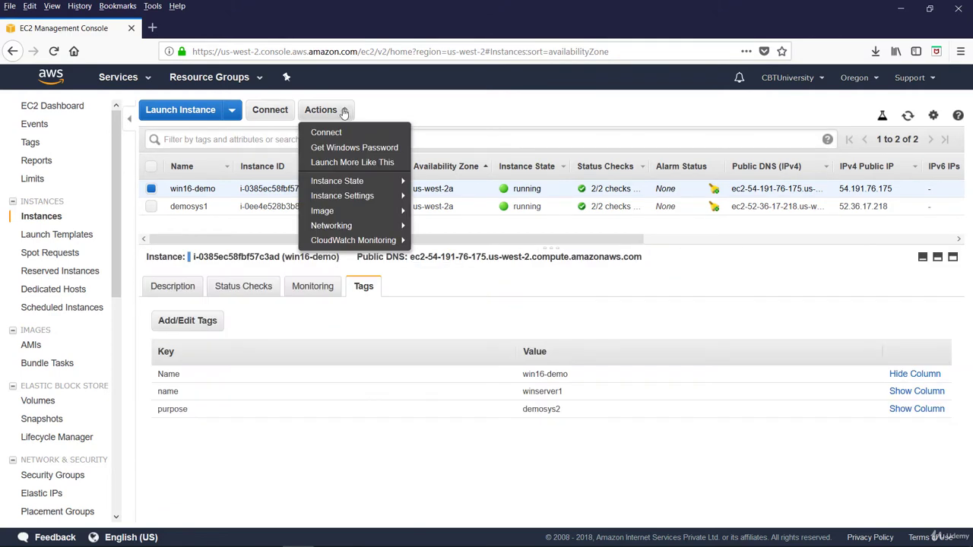
left_click(343, 111)
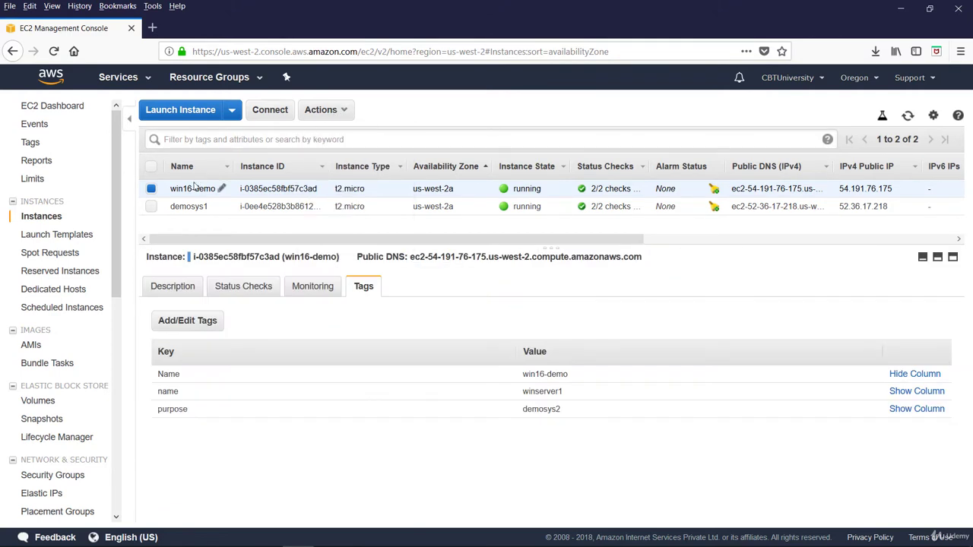
left_click(336, 111)
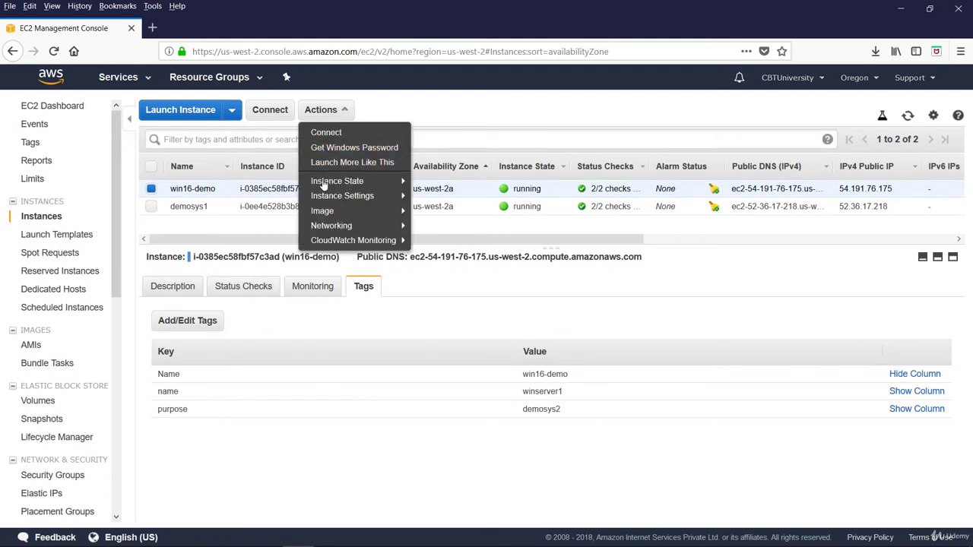
mouse_move(377, 189)
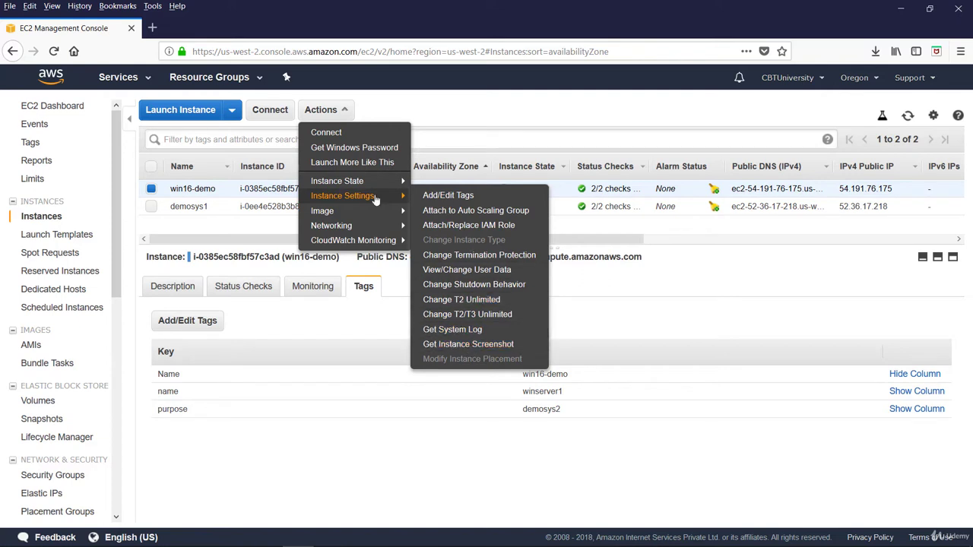
mouse_move(335, 217)
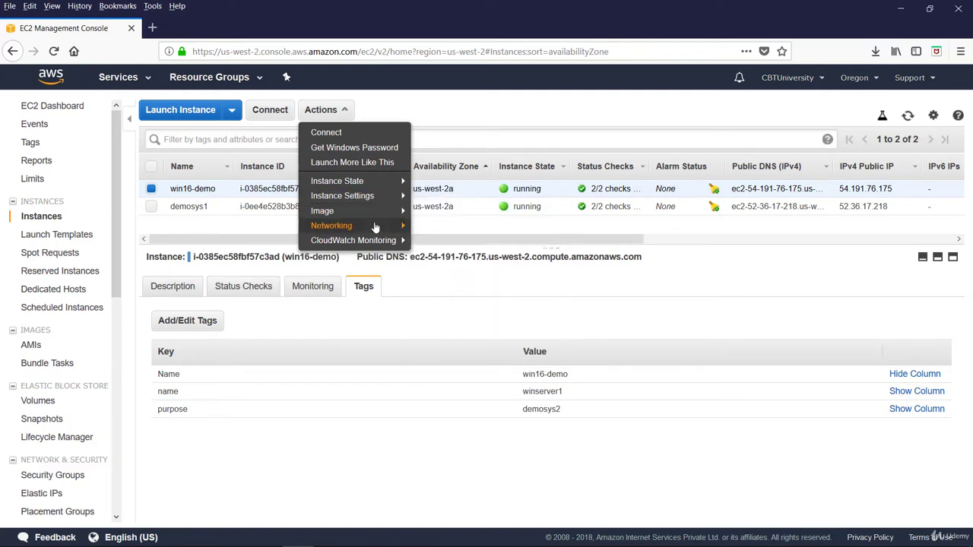
mouse_move(366, 228)
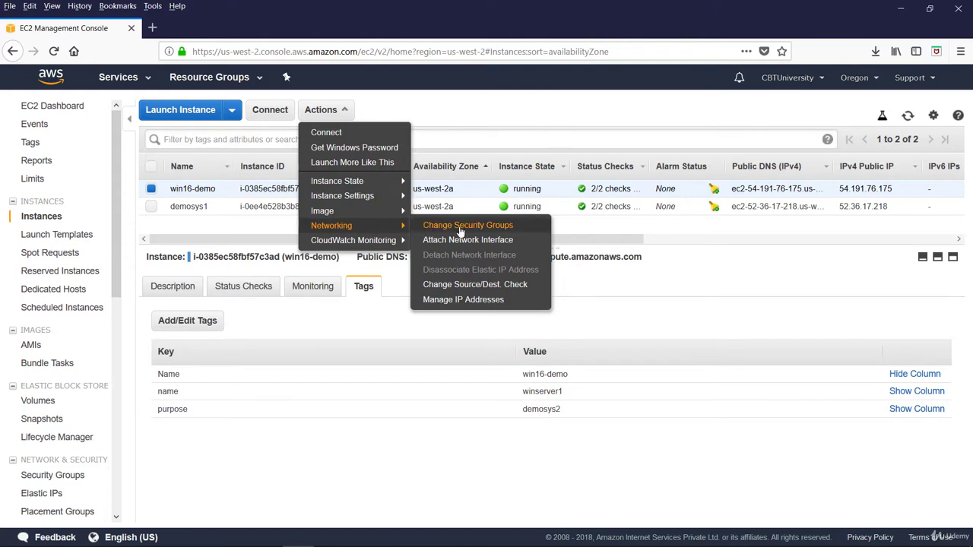
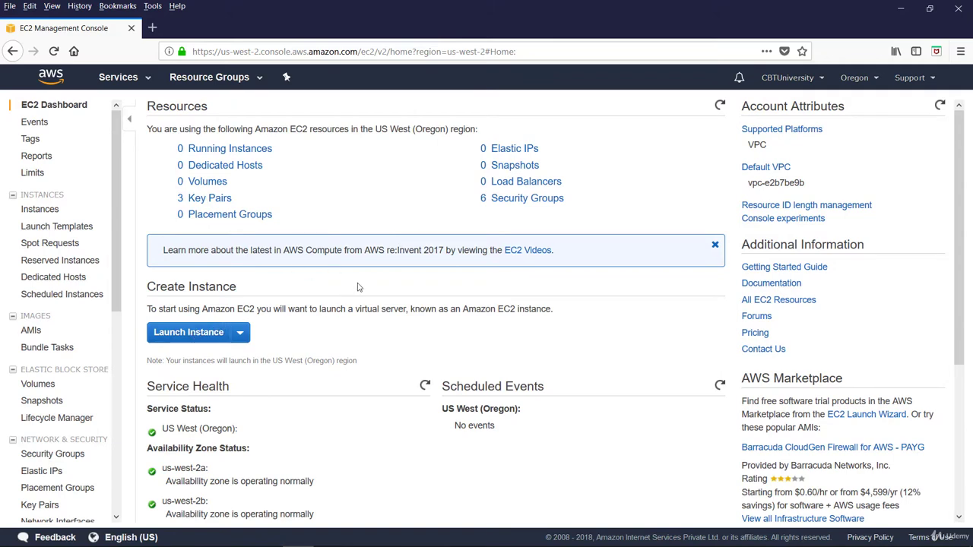
Start a new instance launch and search the AMIs for 'wordpress'
left_click(192, 333)
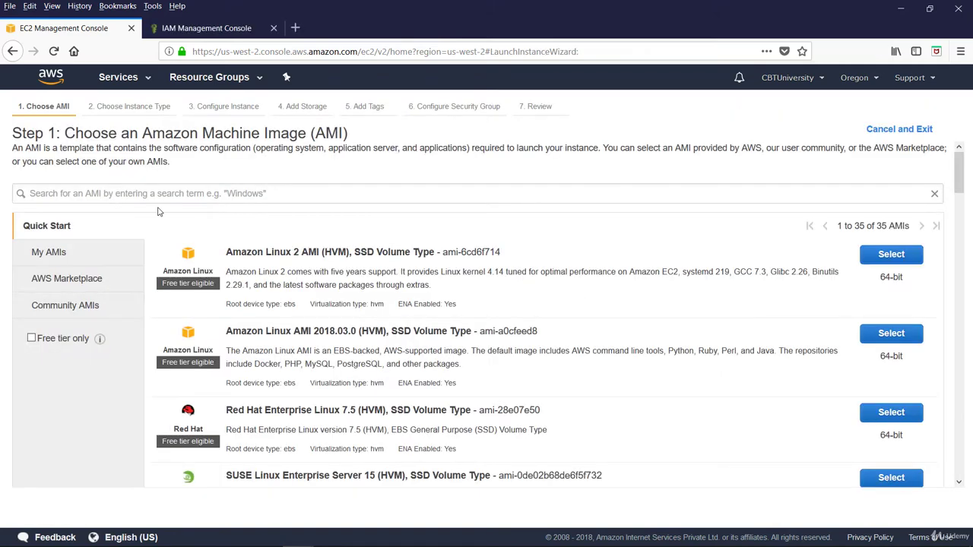
left_click(182, 193)
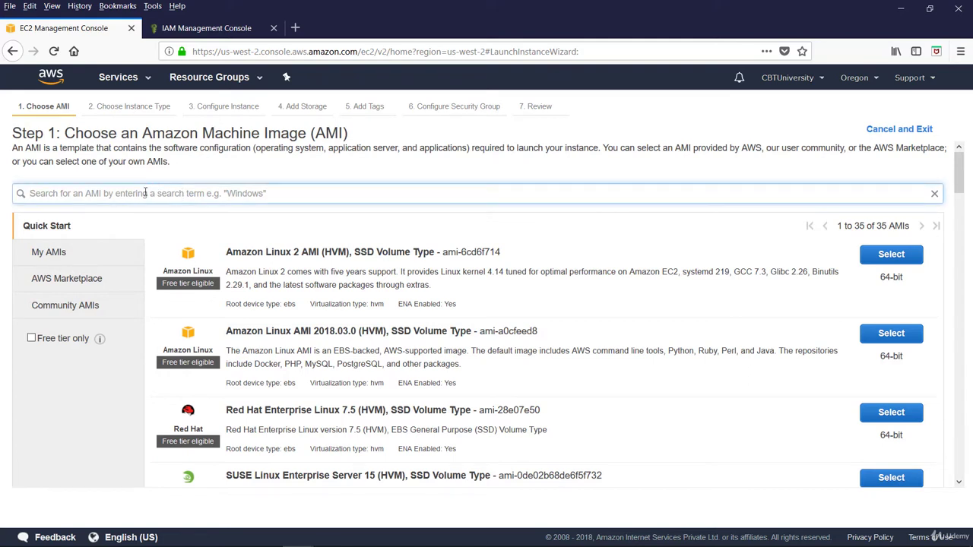
type("wordpres")
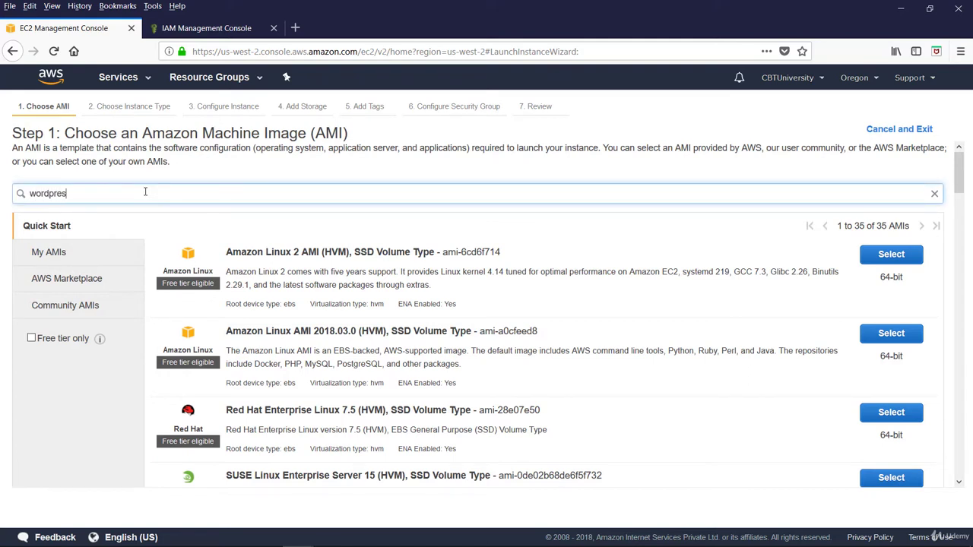
type("s")
key("Return")
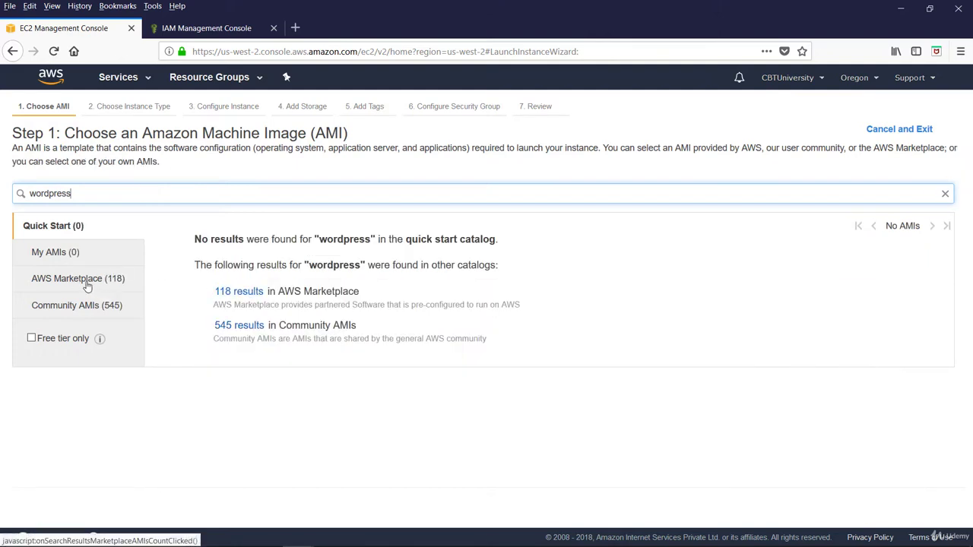
Show the 118 AWS Marketplace results, led by WordPress Certified by Bitnami
left_click(61, 281)
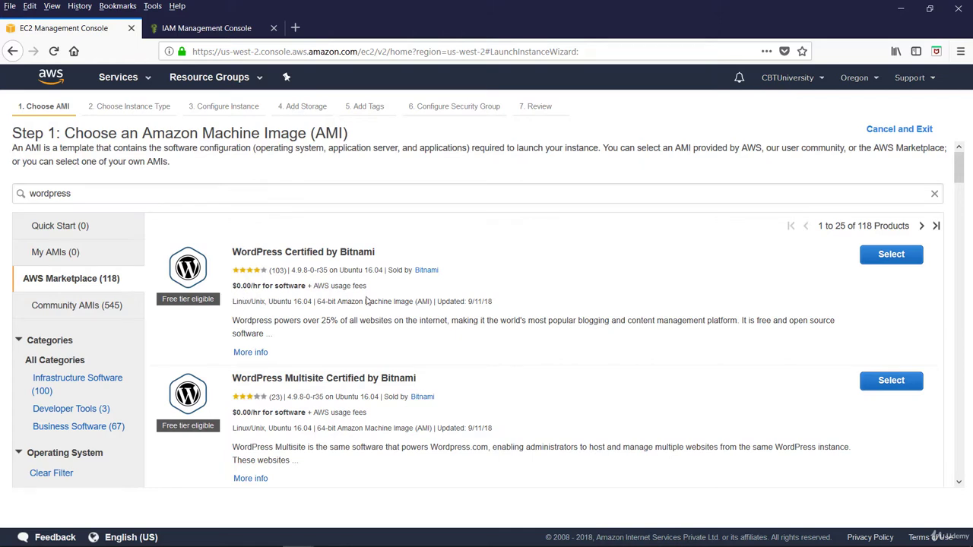
scroll(372, 306, "down", 3)
scroll(434, 393, "up", 3)
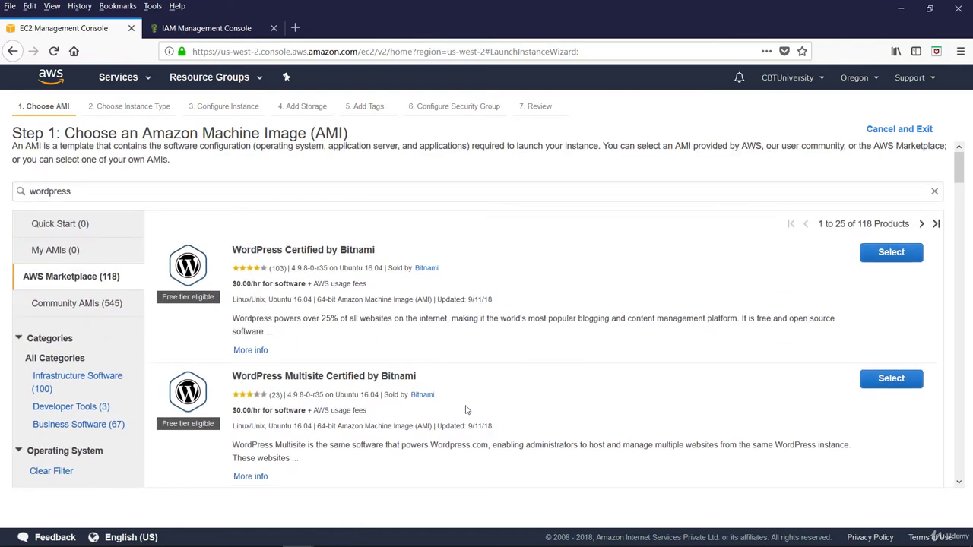
scroll(466, 410, "down", 3)
scroll(466, 410, "down", 8)
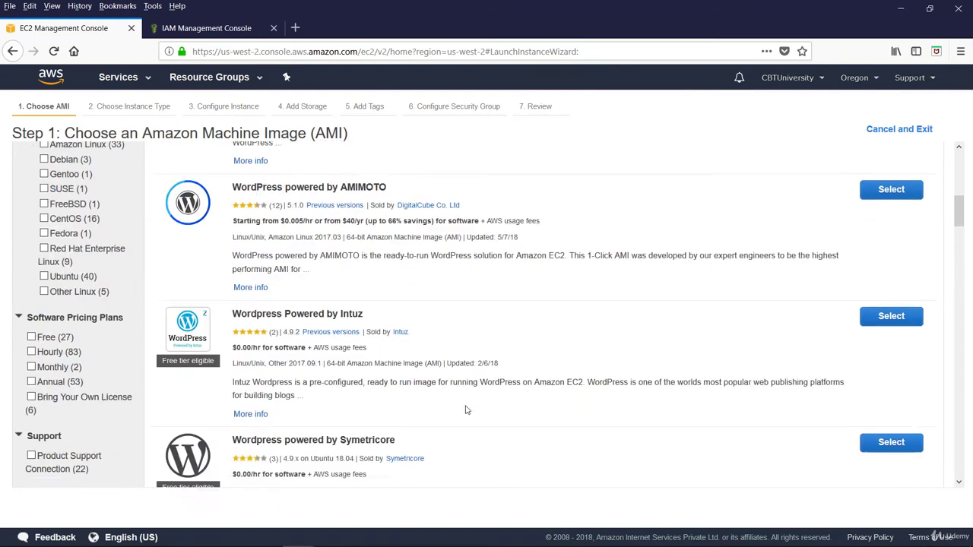
scroll(467, 407, "up", 15)
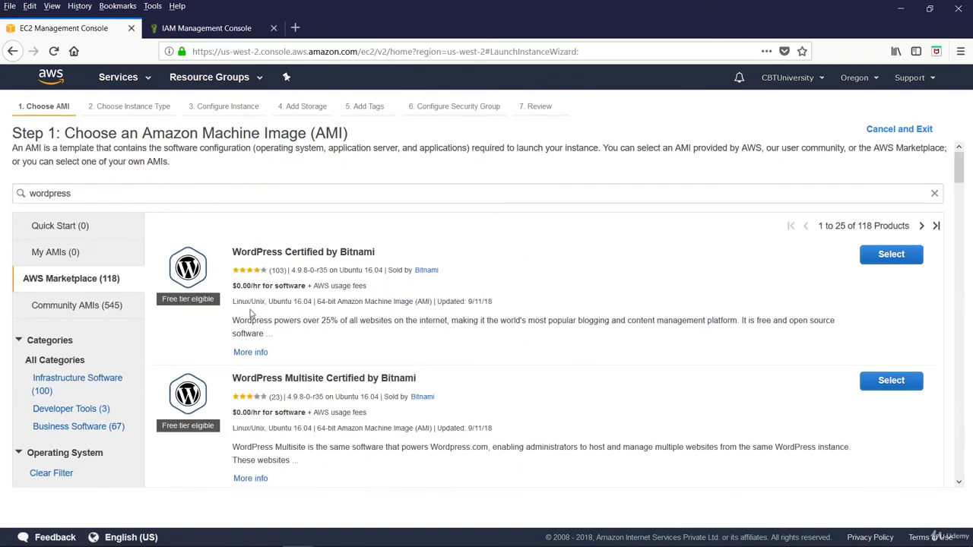
Select the WordPress Certified by Bitnami image and accept its pricing to continue
left_click(897, 256)
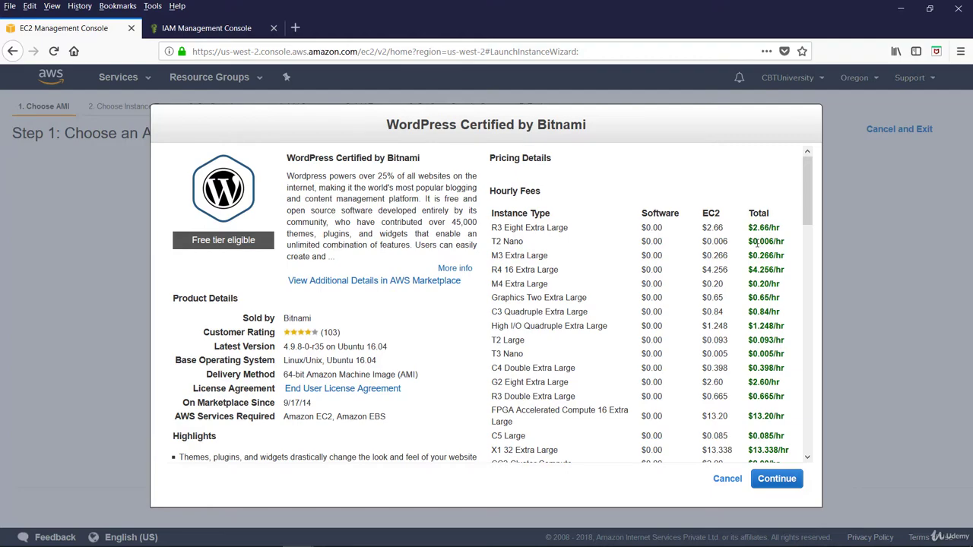
scroll(753, 385, "down", 15)
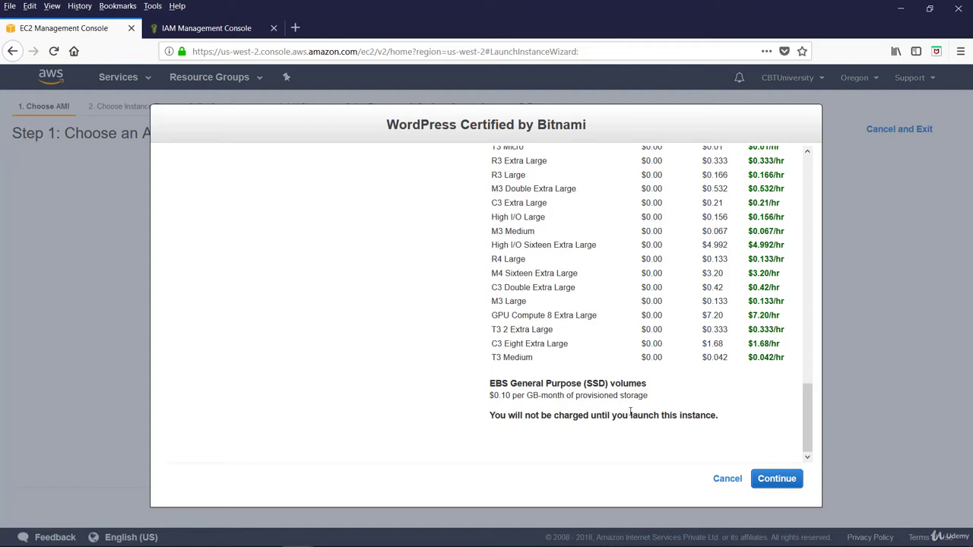
left_click(773, 478)
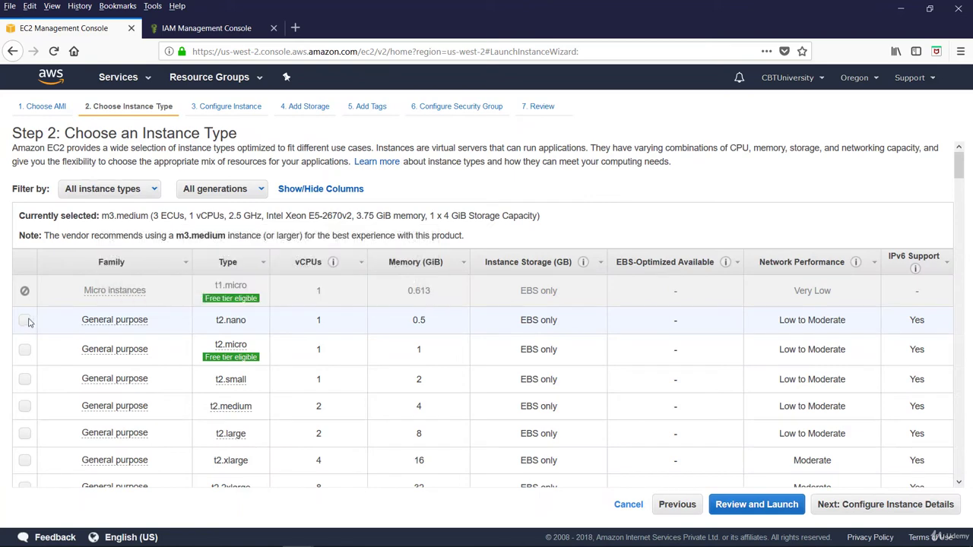
Choose t2.nano, keeping default details, storage, tags and security rules through to review
left_click(24, 320)
left_click(886, 505)
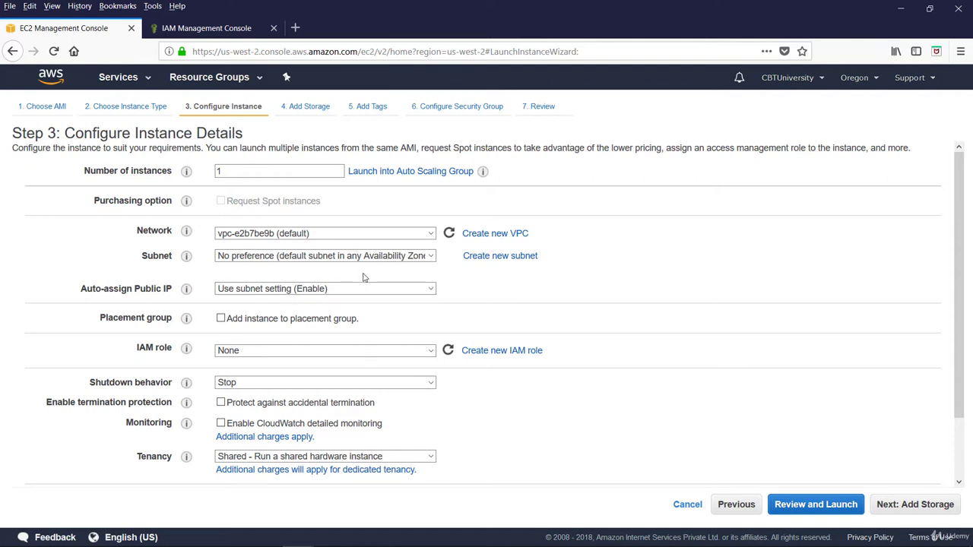
scroll(467, 430, "down", 2)
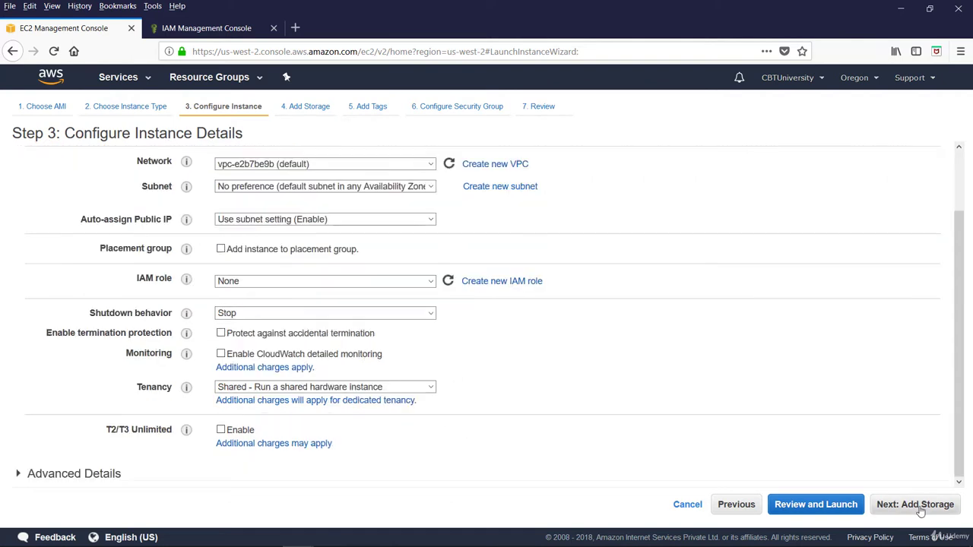
left_click(917, 505)
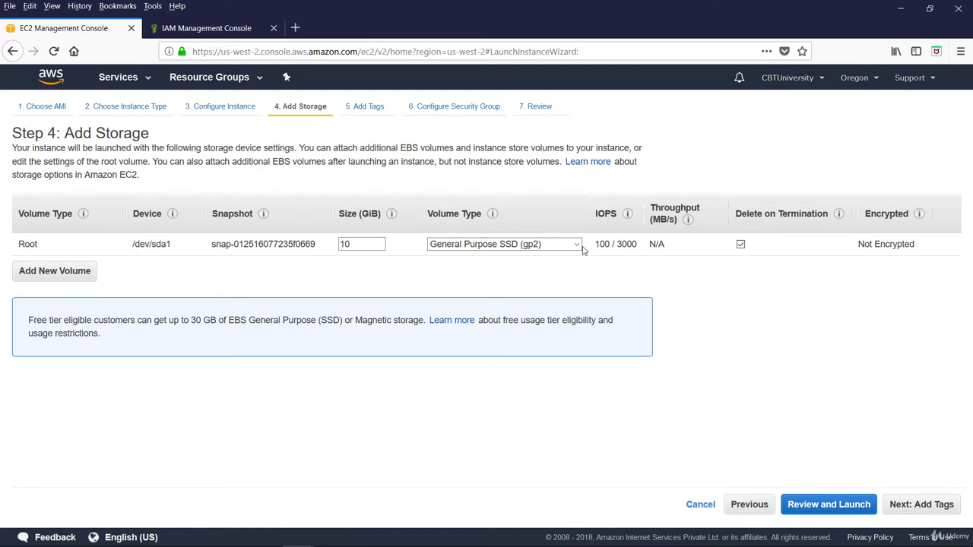
left_click(925, 508)
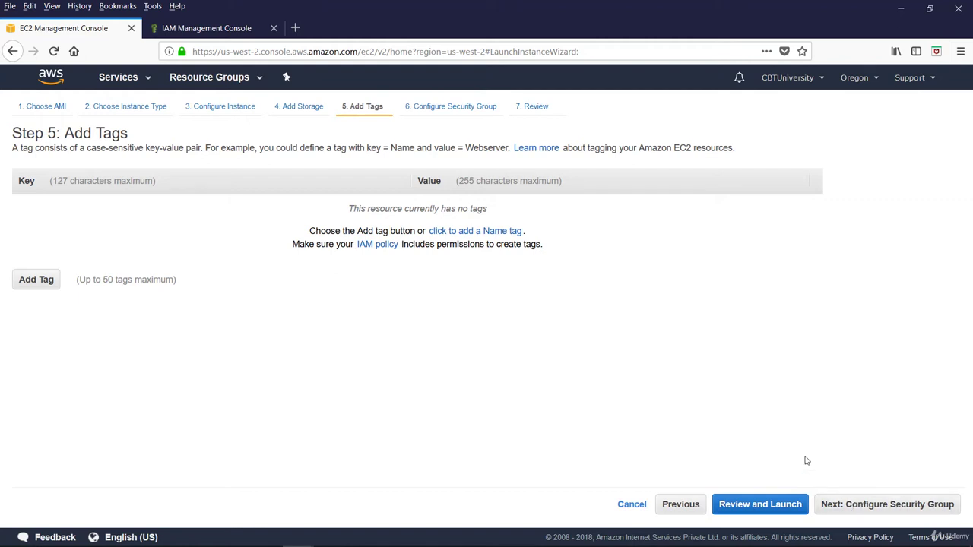
left_click(859, 511)
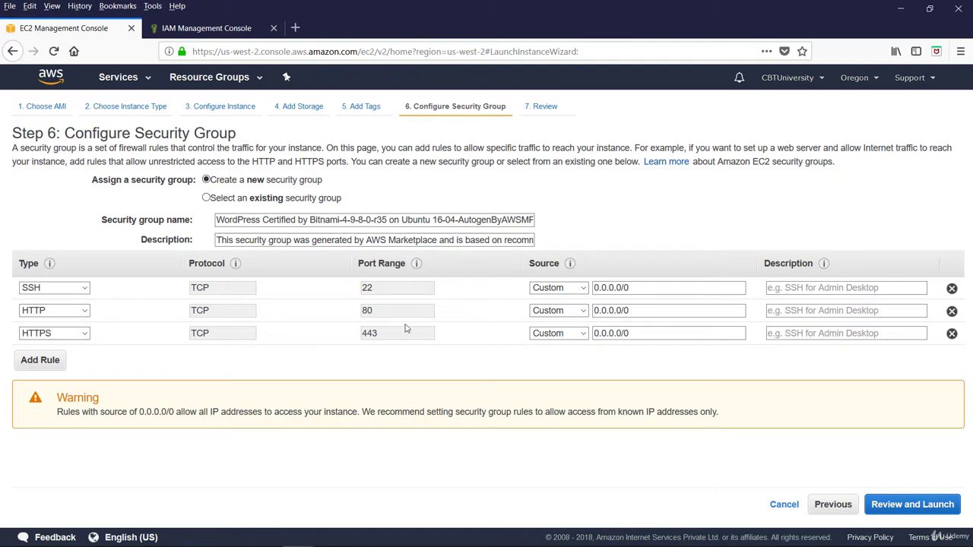
left_click(898, 505)
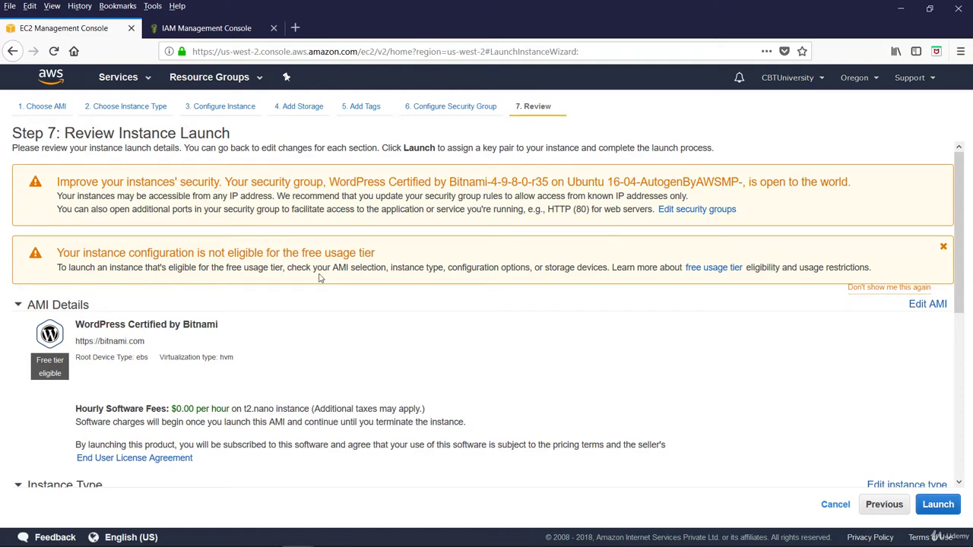
Review the end user license agreement and the launch settings
scroll(293, 309, "down", 3)
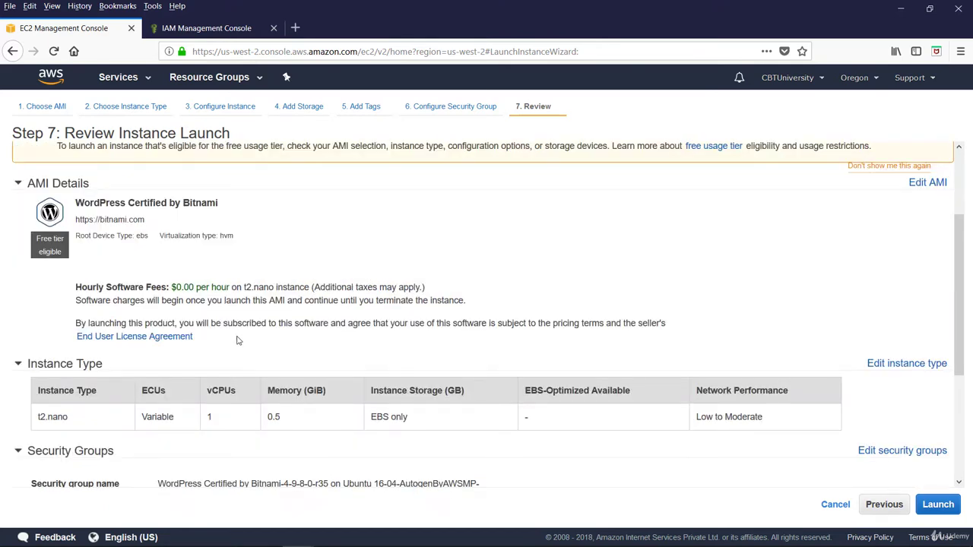
left_click(112, 339)
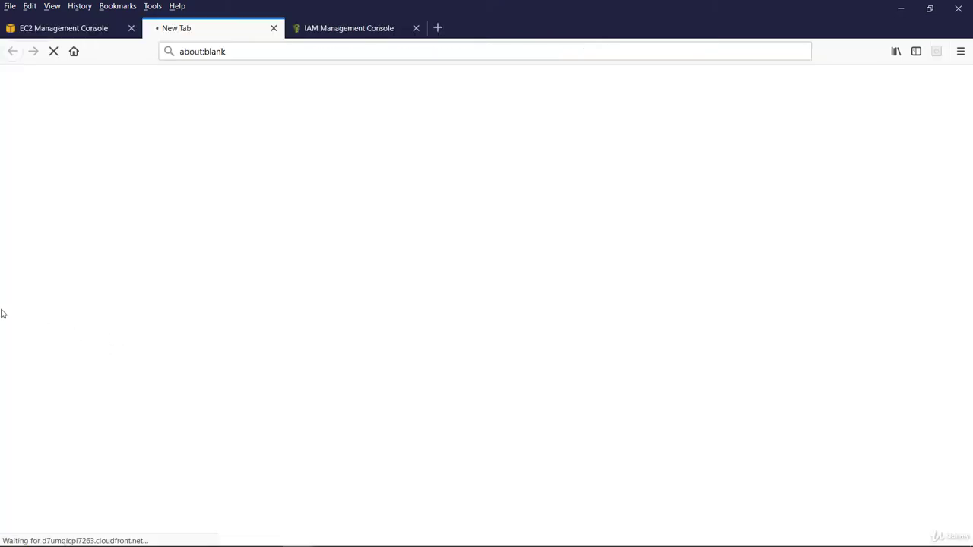
left_click(50, 28)
scroll(315, 462, "down", 5)
scroll(305, 325, "up", 5)
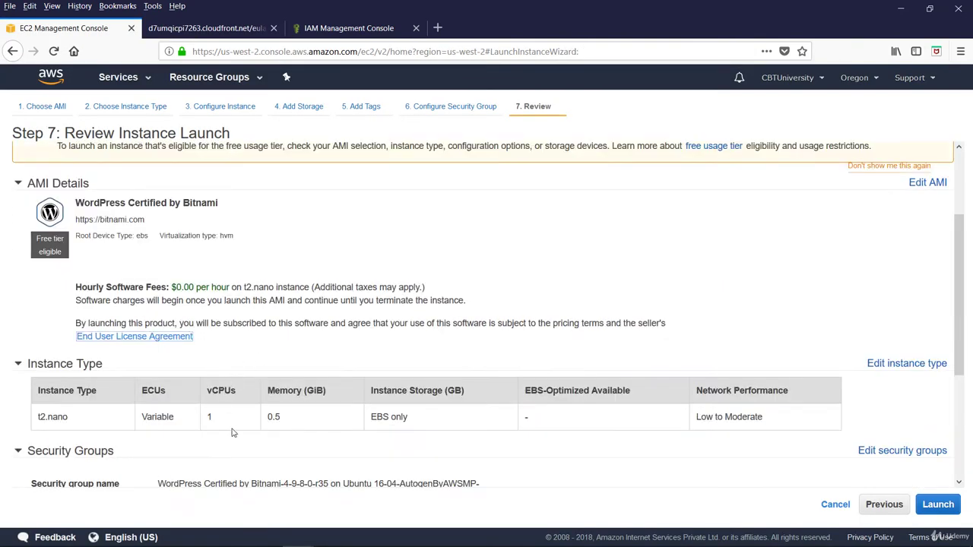
scroll(296, 453, "down", 3)
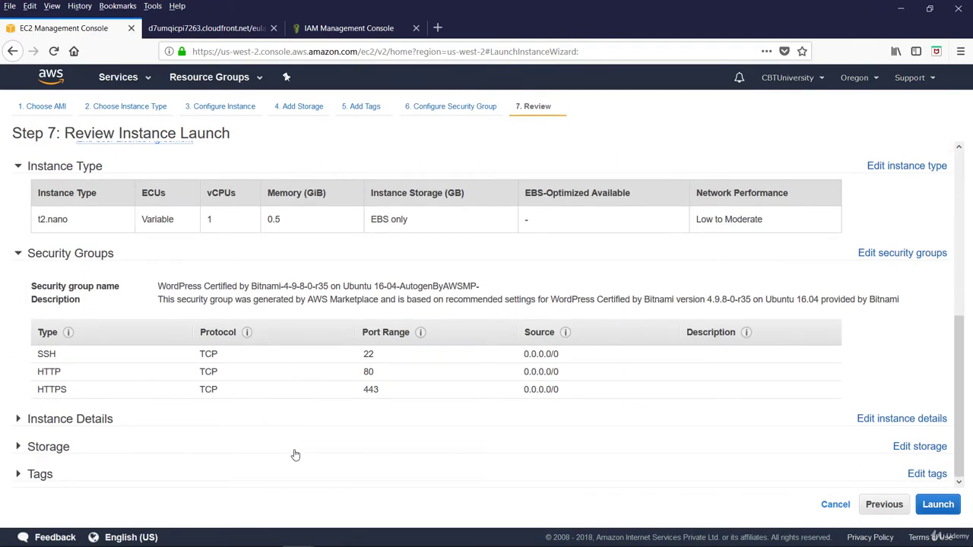
Launch the instance with the kp-new key pair, acknowledging its private key file
left_click(940, 505)
left_click(327, 350)
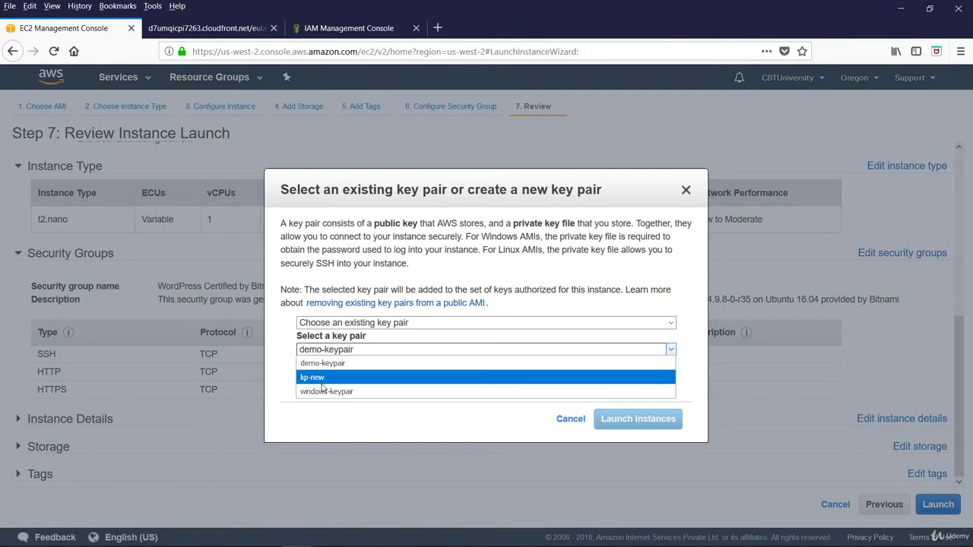
left_click(342, 363)
left_click(371, 323)
left_click(376, 336)
left_click(372, 351)
left_click(332, 381)
left_click(303, 368)
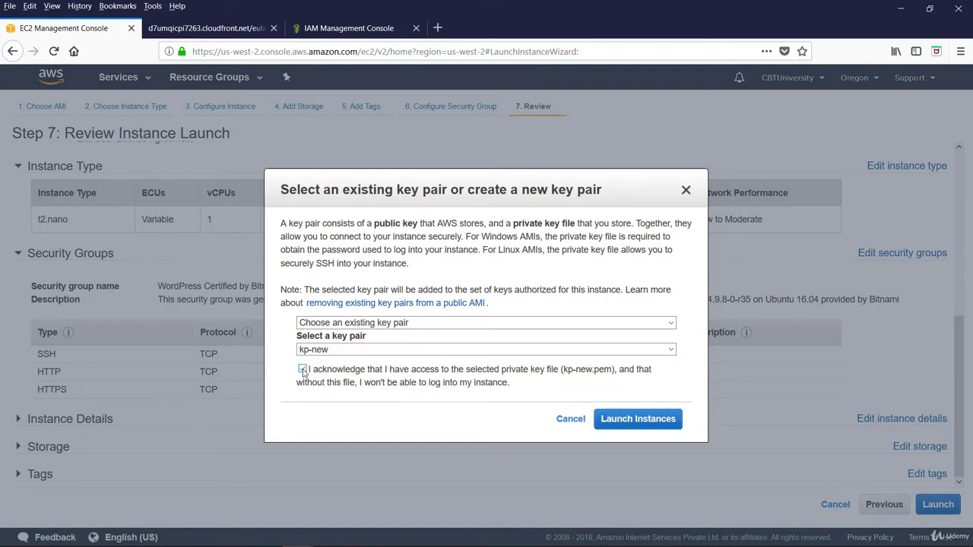
left_click(634, 424)
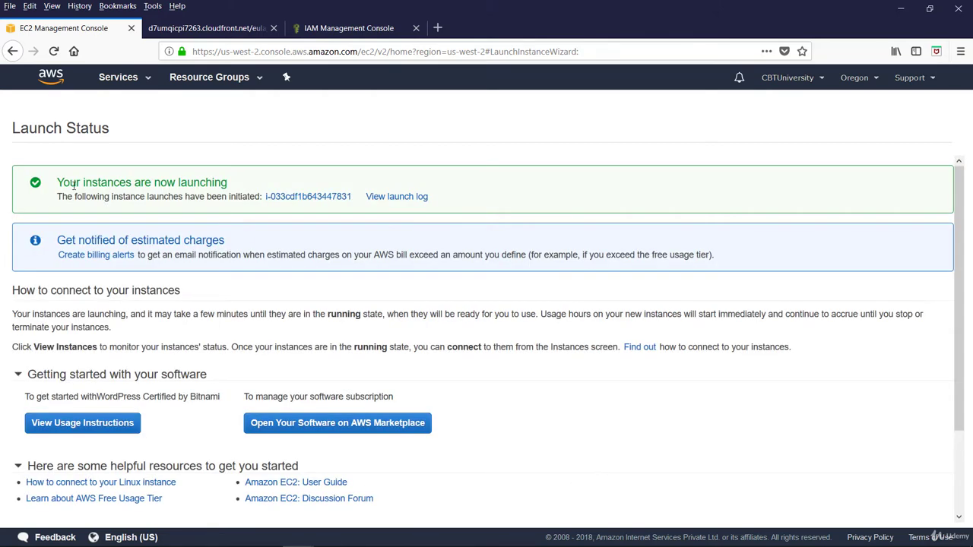
Name the newly launched instance wordpress1
left_click(295, 197)
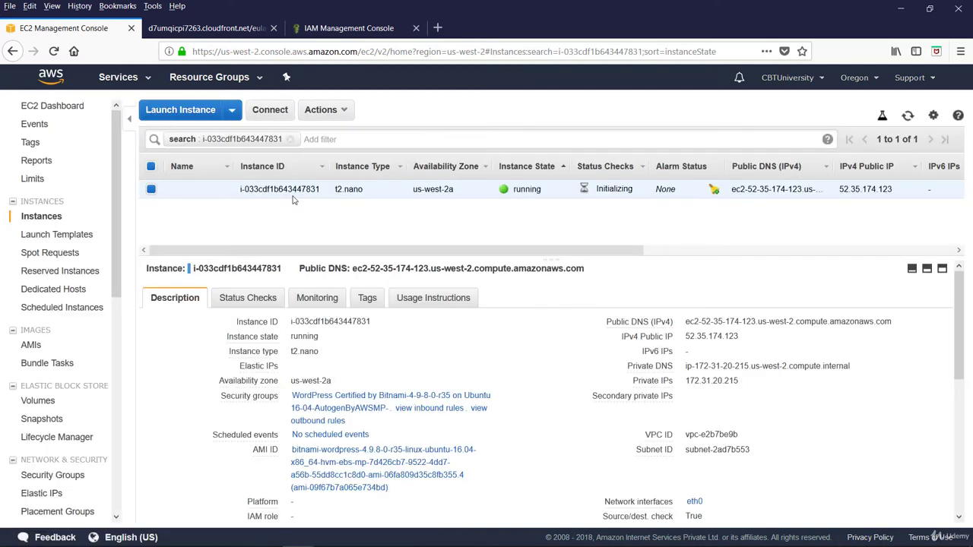
left_click(221, 190)
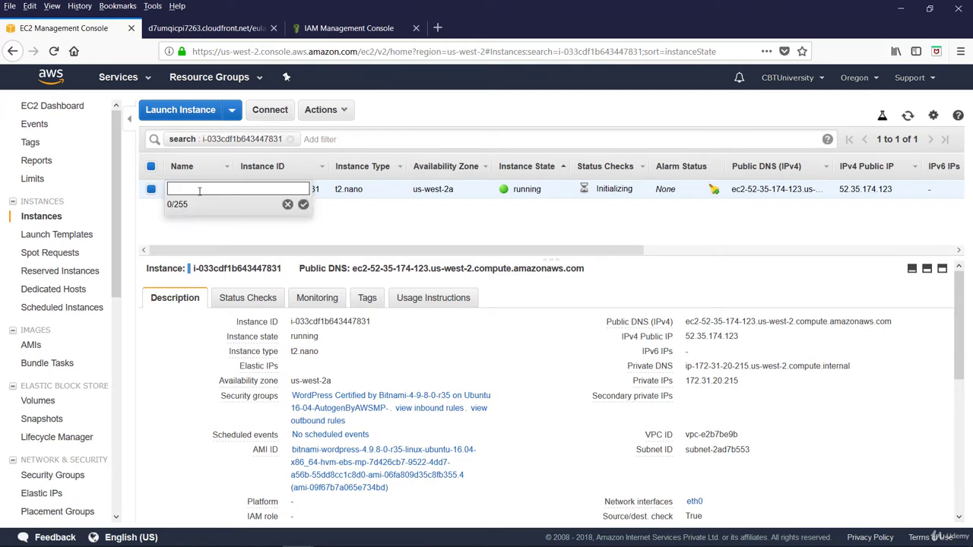
type("wordpress1")
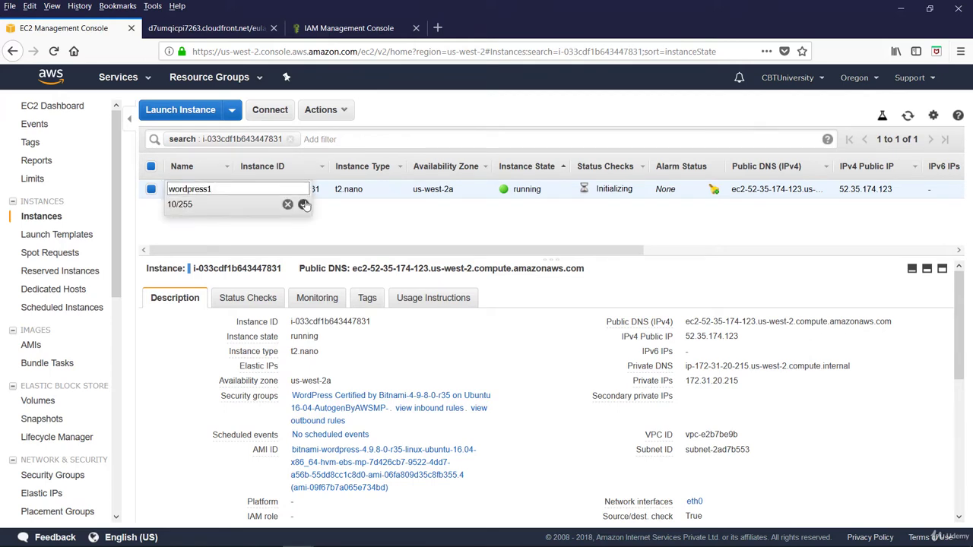
left_click(303, 204)
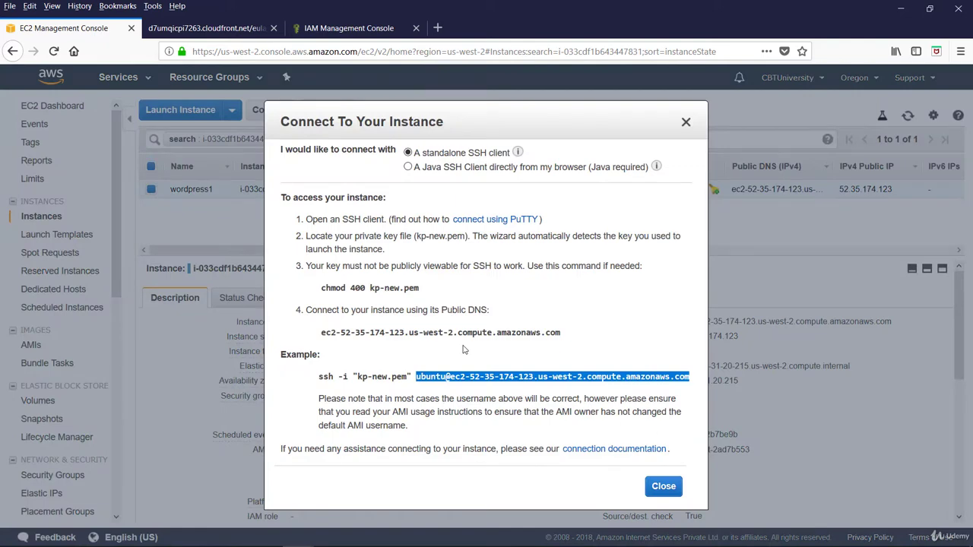
Paste the instance's SSH address as the PuTTY host name and expand SSH settings
left_click(127, 534)
key("ctrl+v")
left_click(355, 328)
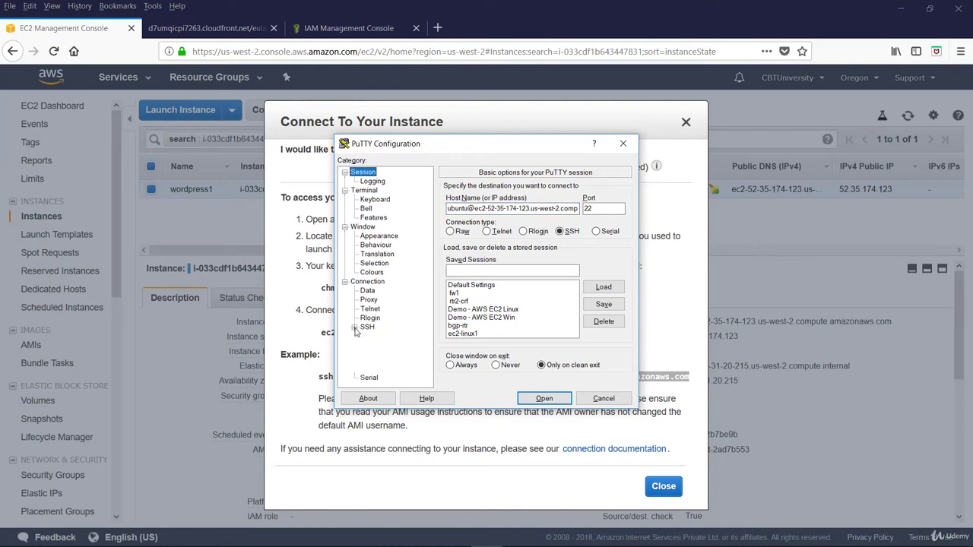
Connect over SSH in PuTTY using the kp-new private key, accepting the host key
left_click(364, 336)
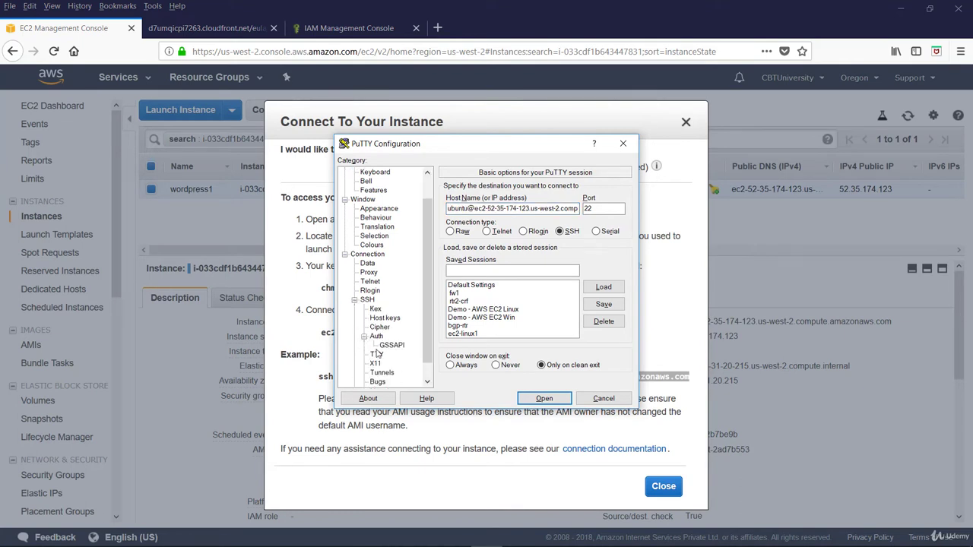
left_click(377, 336)
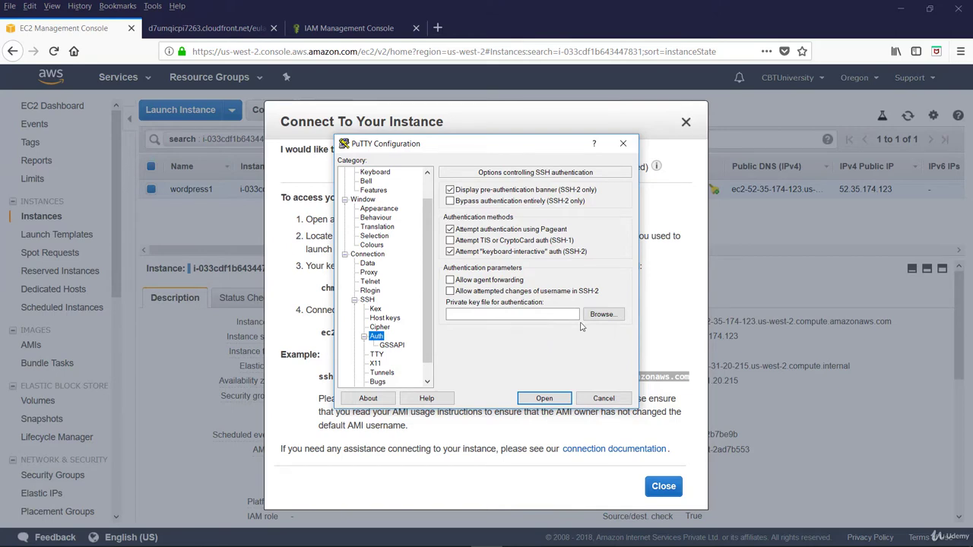
left_click(606, 318)
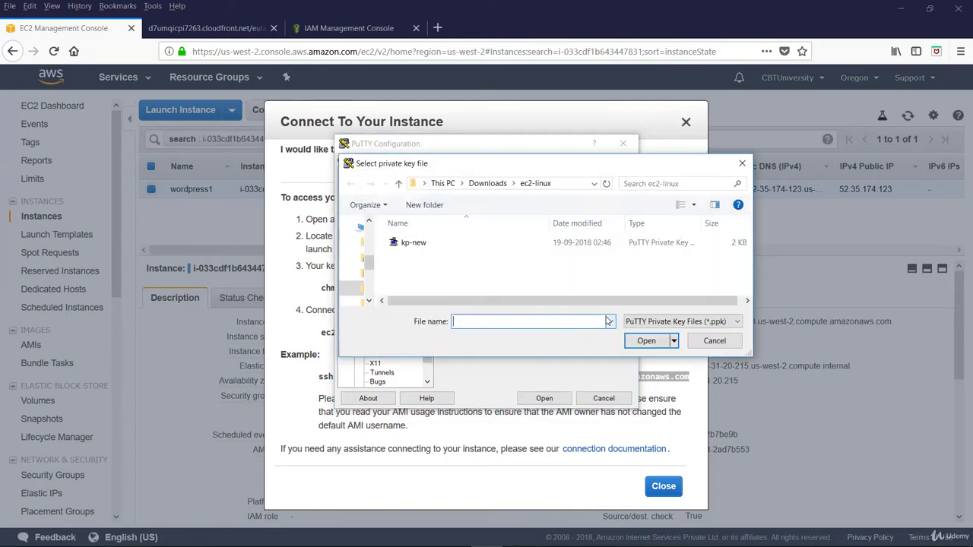
left_click(411, 245)
left_click(646, 340)
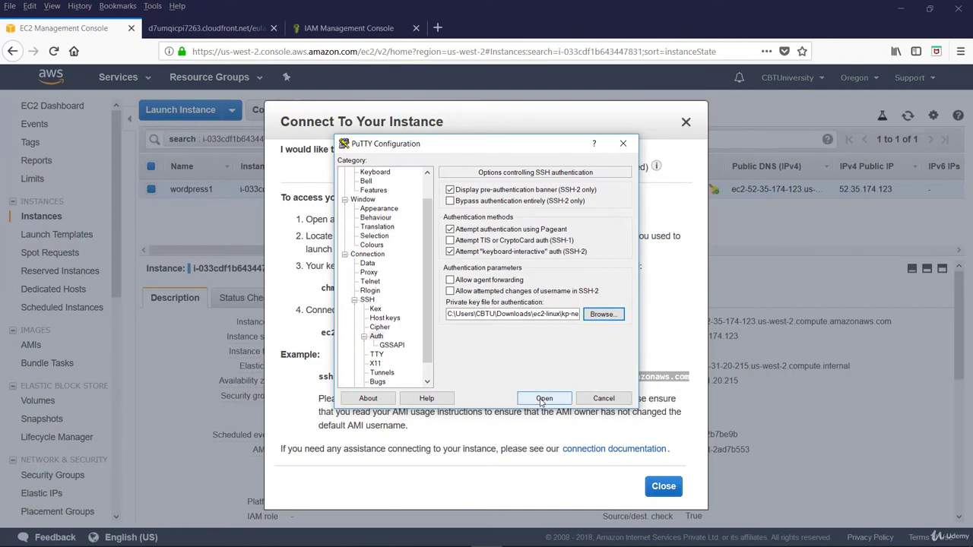
left_click(543, 399)
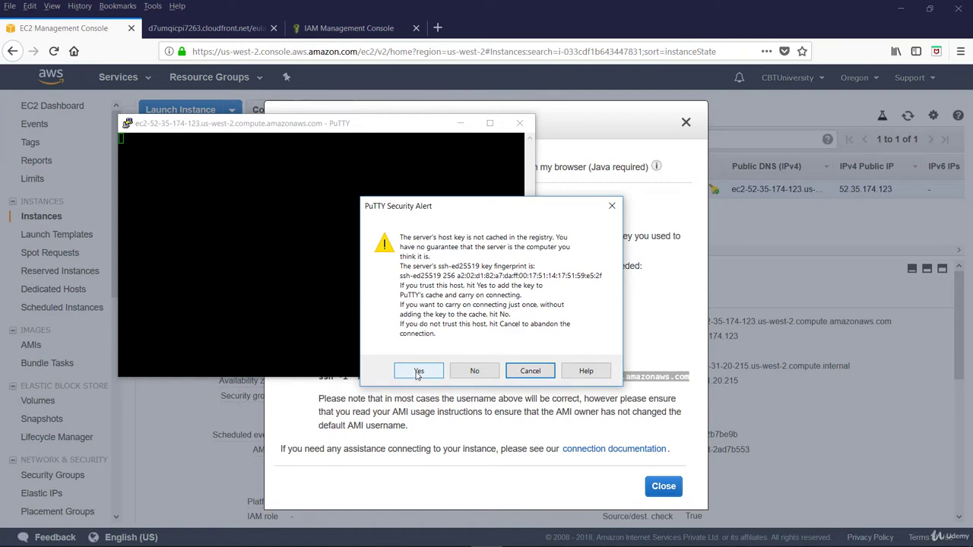
left_click(419, 372)
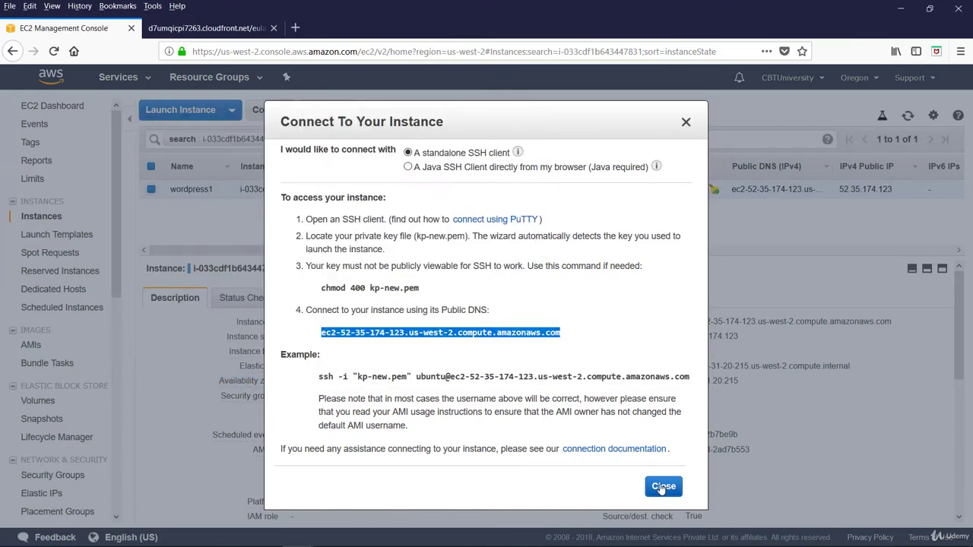
Open the public IP 52.35.174.123 in a new private window to view the blog
left_click(663, 486)
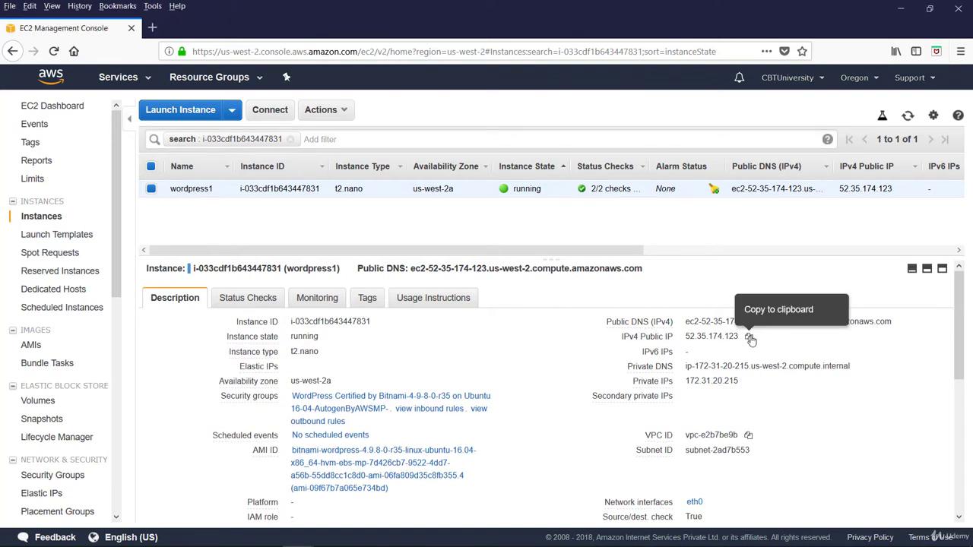
left_click(749, 337)
key("ctrl+c")
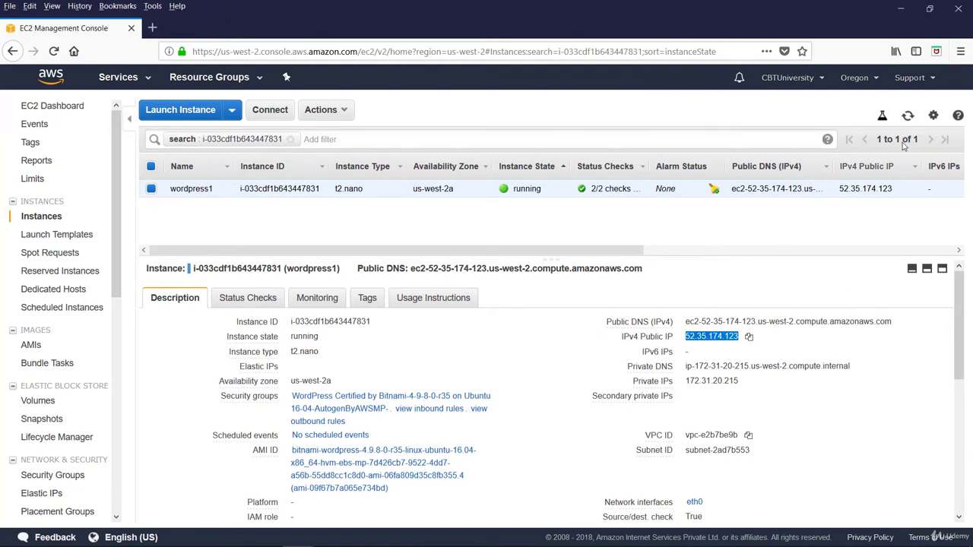
left_click(960, 51)
left_click(836, 137)
key("ctrl+v")
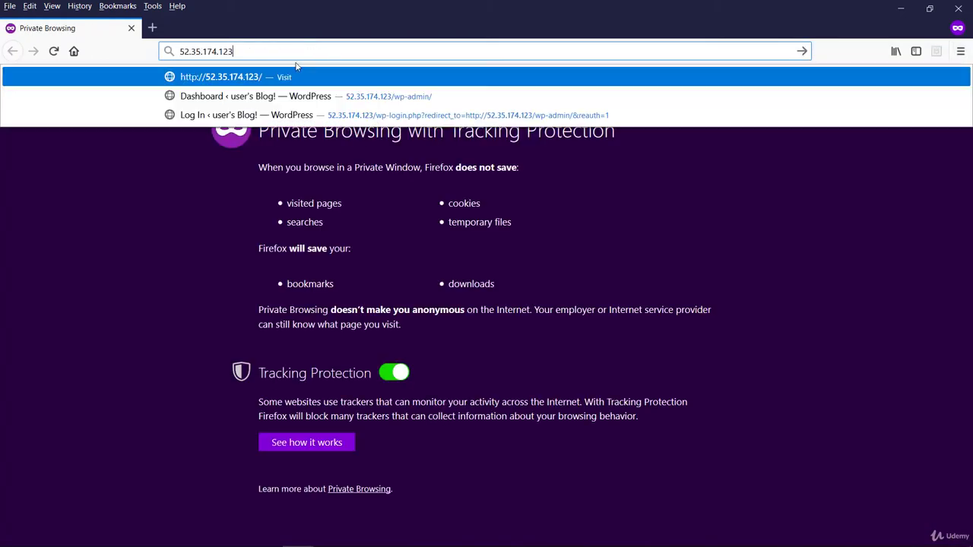
key("Return")
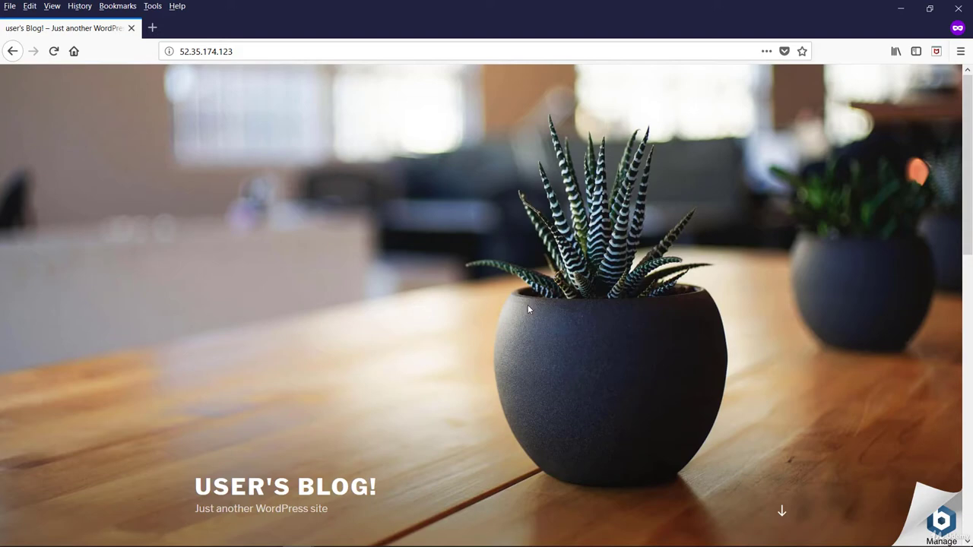
scroll(529, 310, "down", 1)
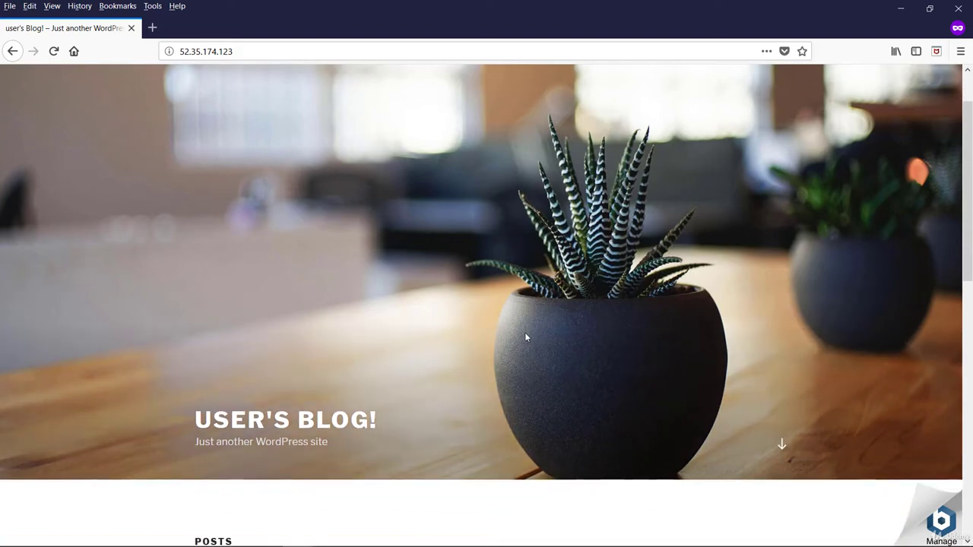
scroll(524, 338, "down", 1)
Enter 52.35.174.123/wp-admin in the private window's address bar
key("alt+Tab")
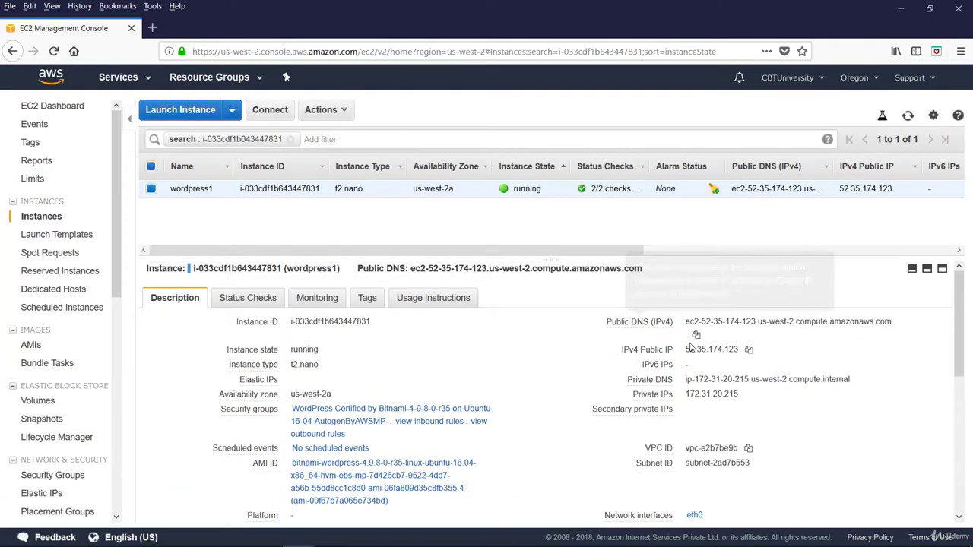
left_click(749, 337)
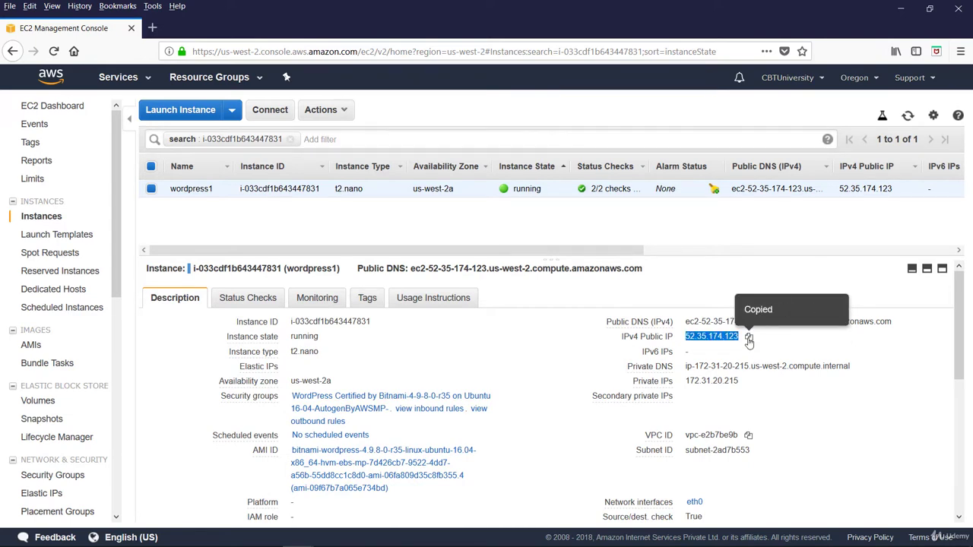
key("alt+Tab")
key("ctrl+v")
type("/wp-a")
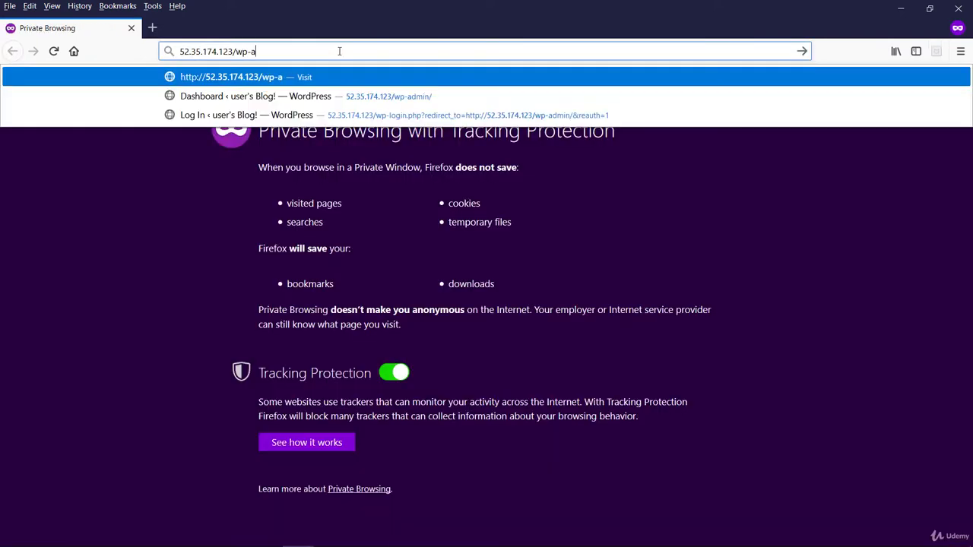
type("dmin")
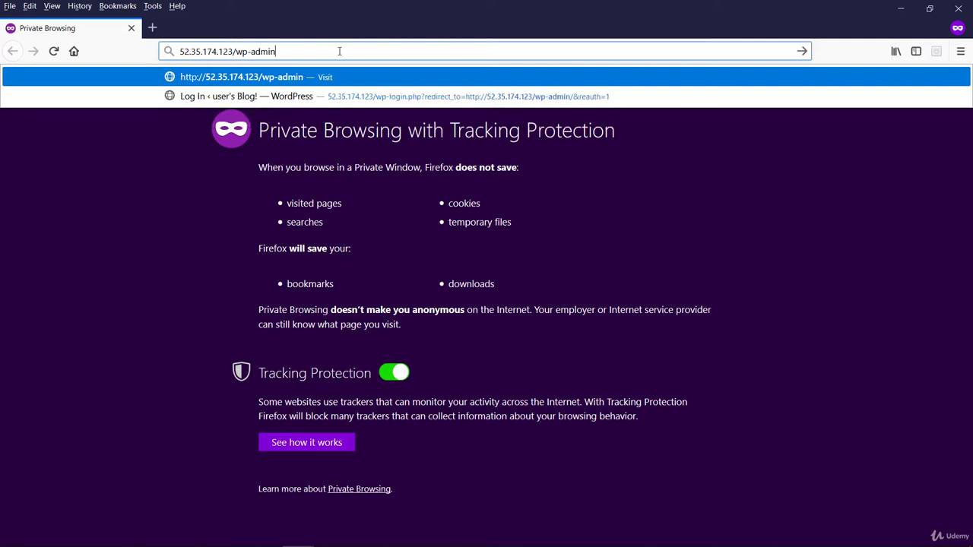
Load the WordPress admin login page and enter 'user' as the username
key("Return")
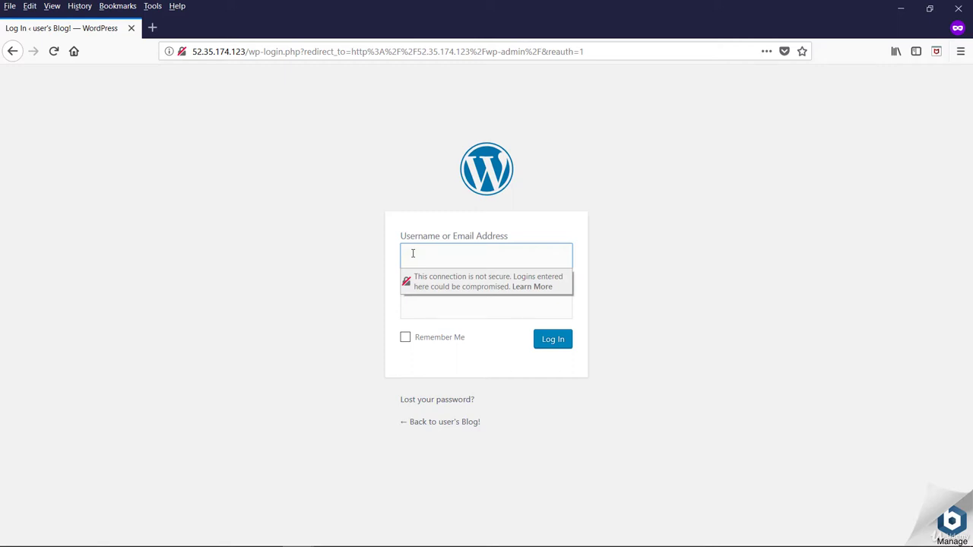
type("user")
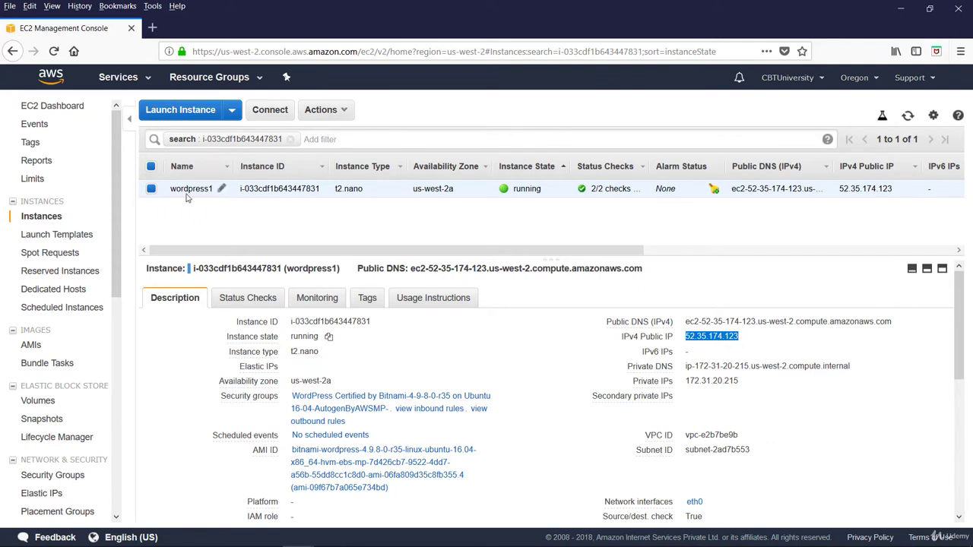
Open wordpress1's system log and select the Bitnami application password shown in it
left_click(323, 111)
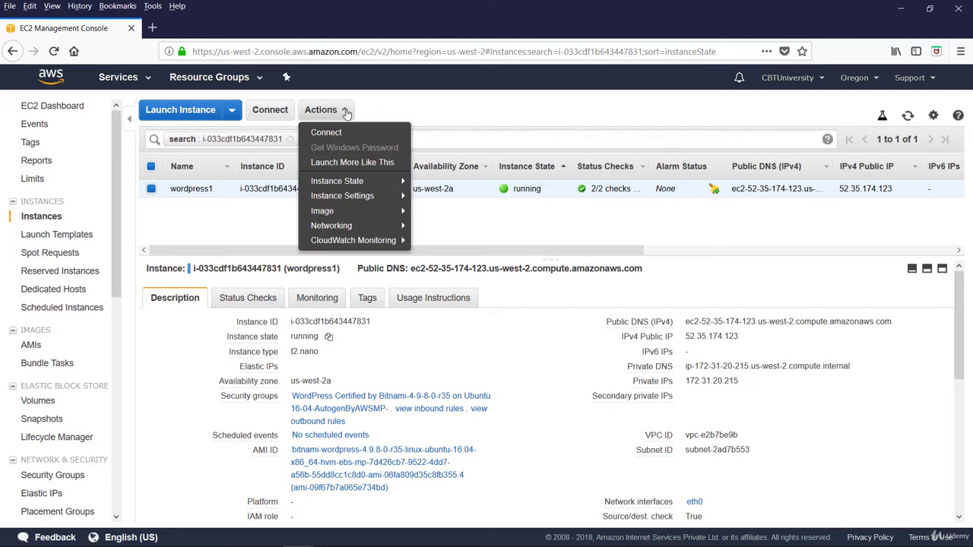
mouse_move(328, 181)
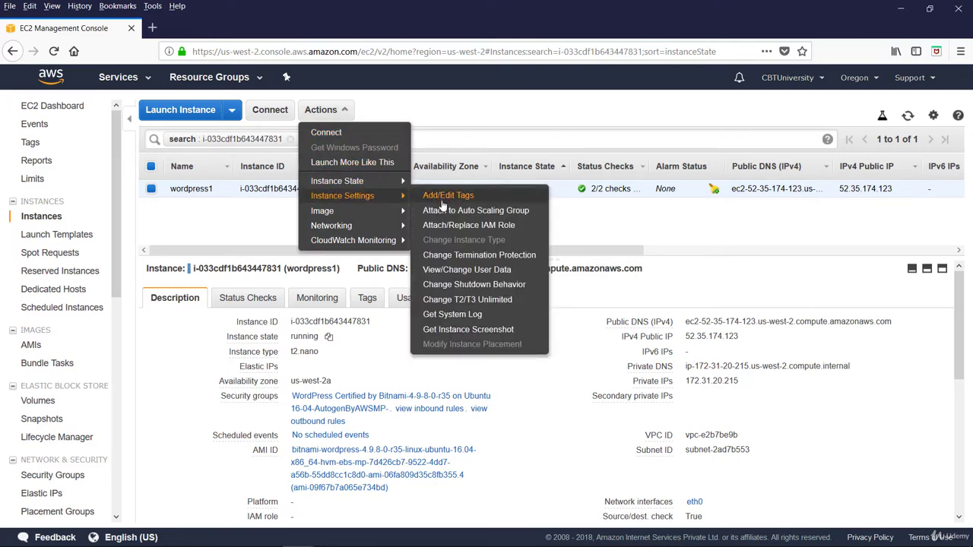
left_click(455, 315)
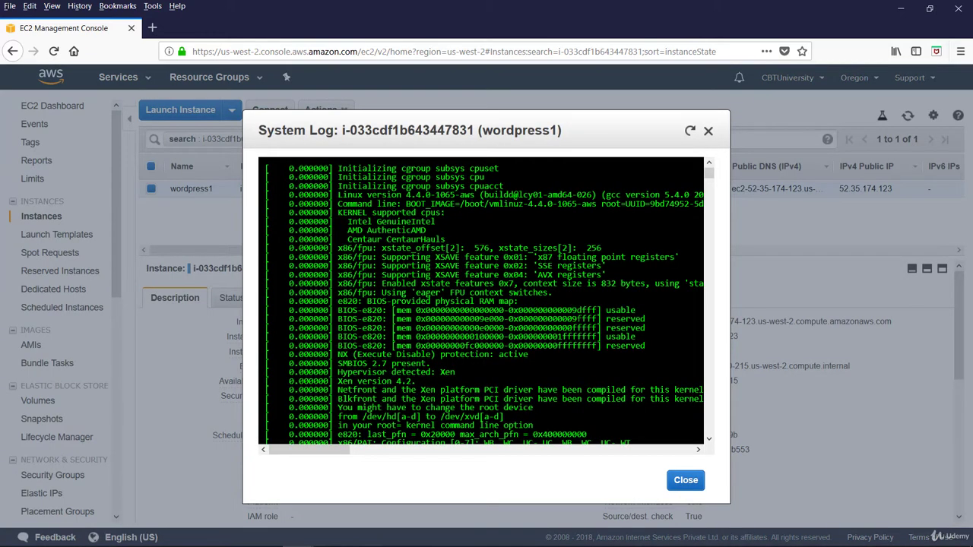
left_click_drag(709, 174, 708, 405)
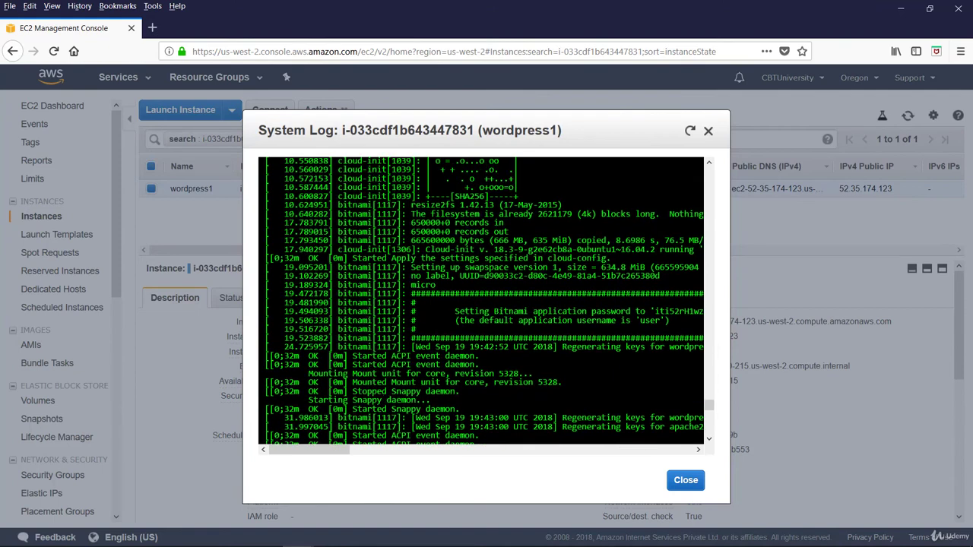
left_click_drag(304, 449, 337, 450)
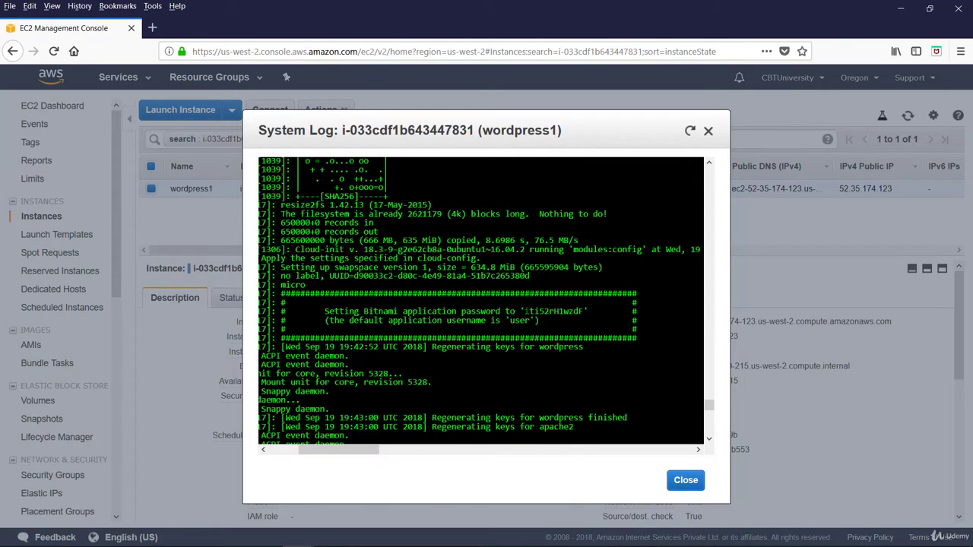
left_click_drag(526, 311, 579, 311)
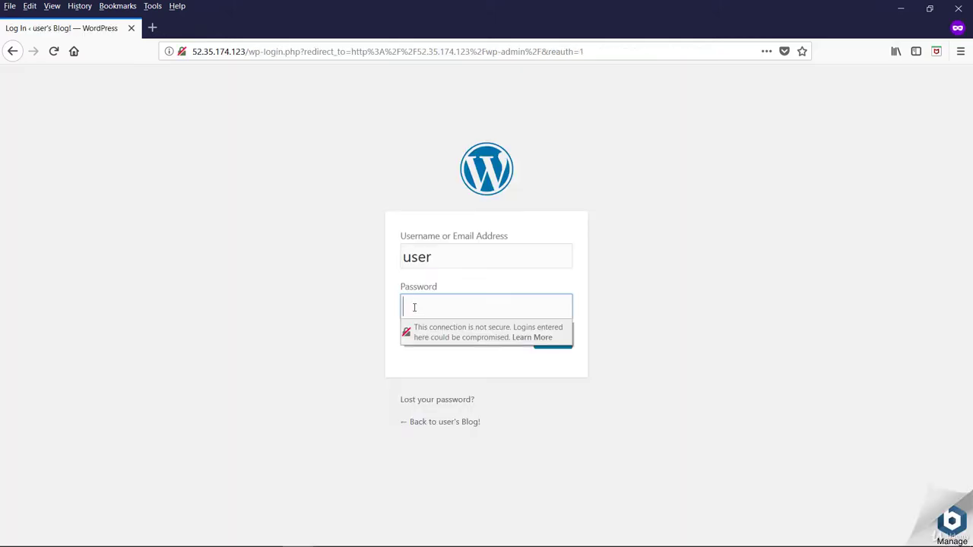
Log in to WordPress admin with the copied password, with Remember Me ticked
key("ctrl+v")
left_click(406, 336)
left_click(557, 341)
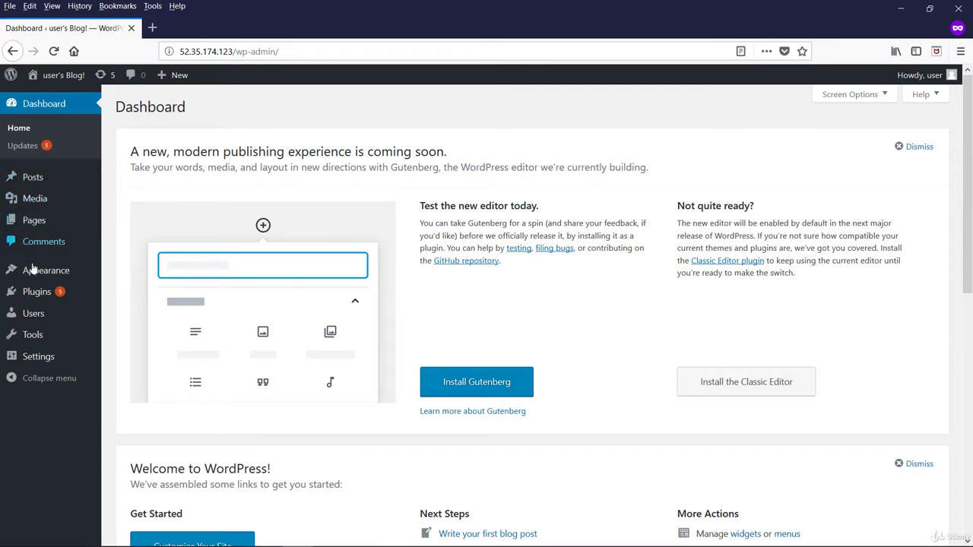
Open the Twenty Seventeen Customizer at Site Identity via Appearance > Themes
mouse_move(44, 282)
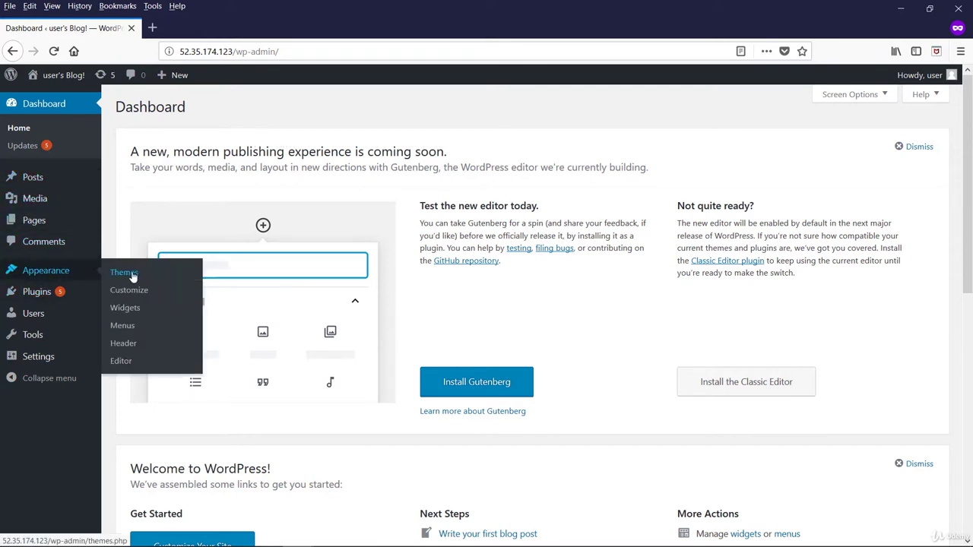
left_click(124, 273)
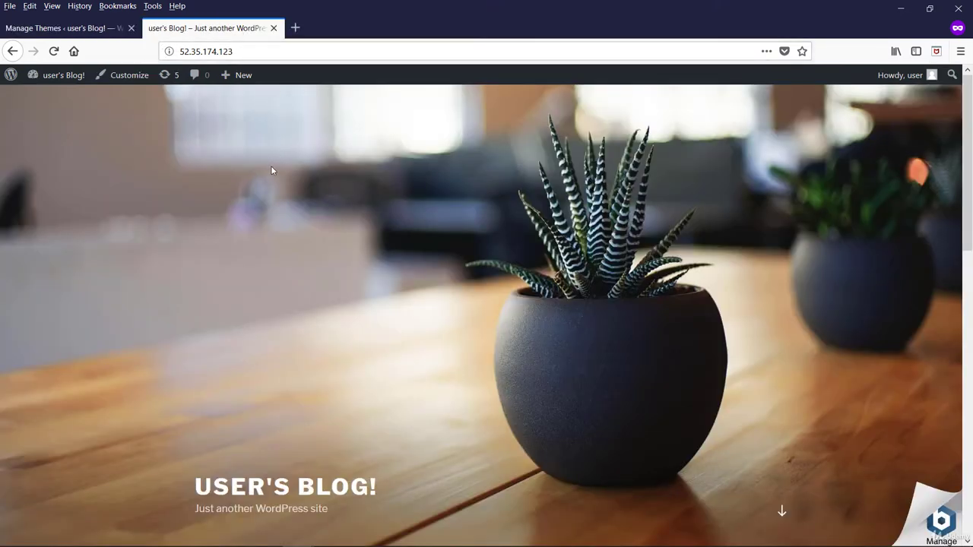
left_click(65, 27)
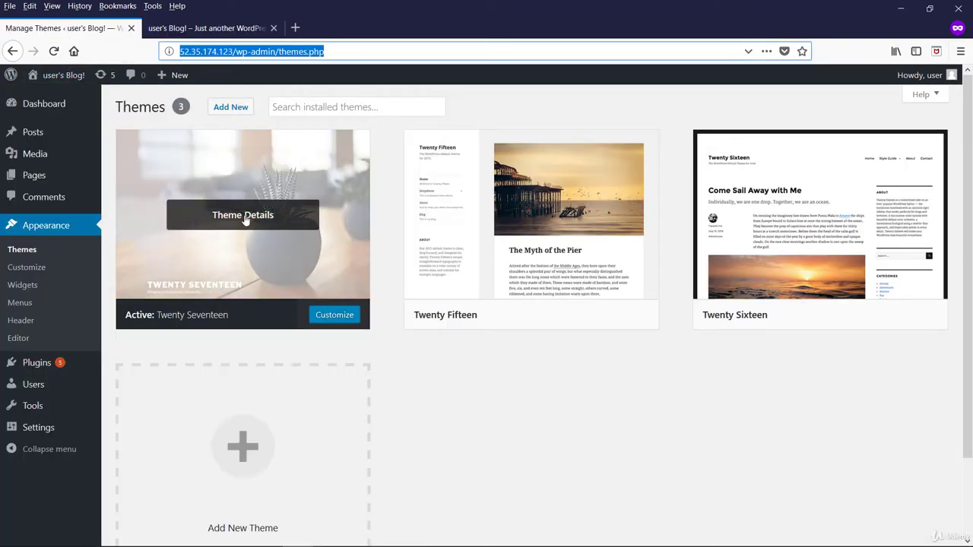
left_click(337, 317)
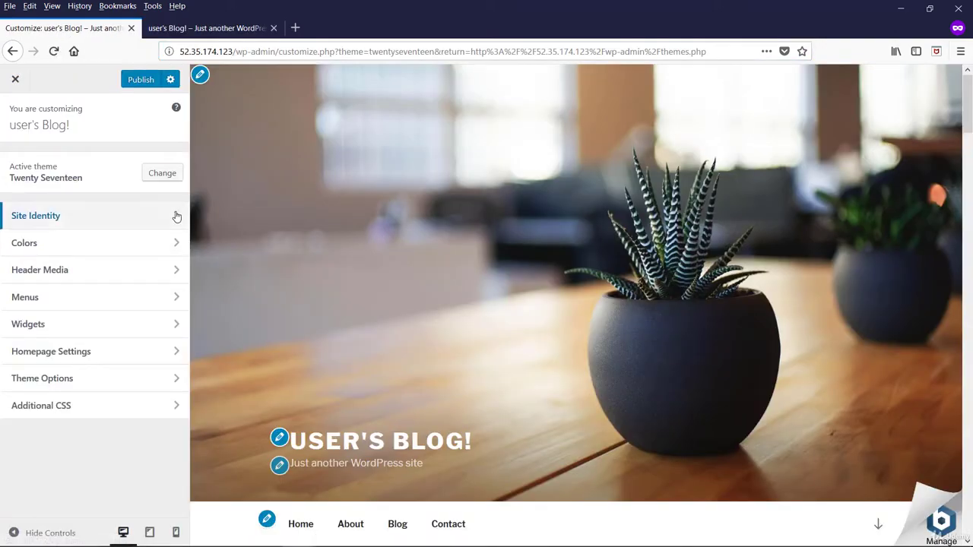
left_click(174, 216)
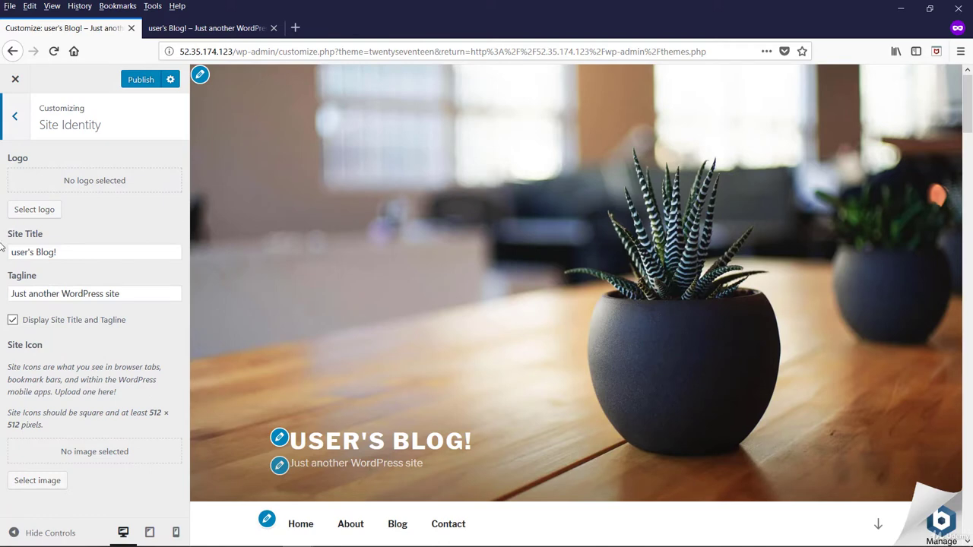
Replace the site title with 'Fight against corruption'
triple_click(67, 253)
key("BackSpace")
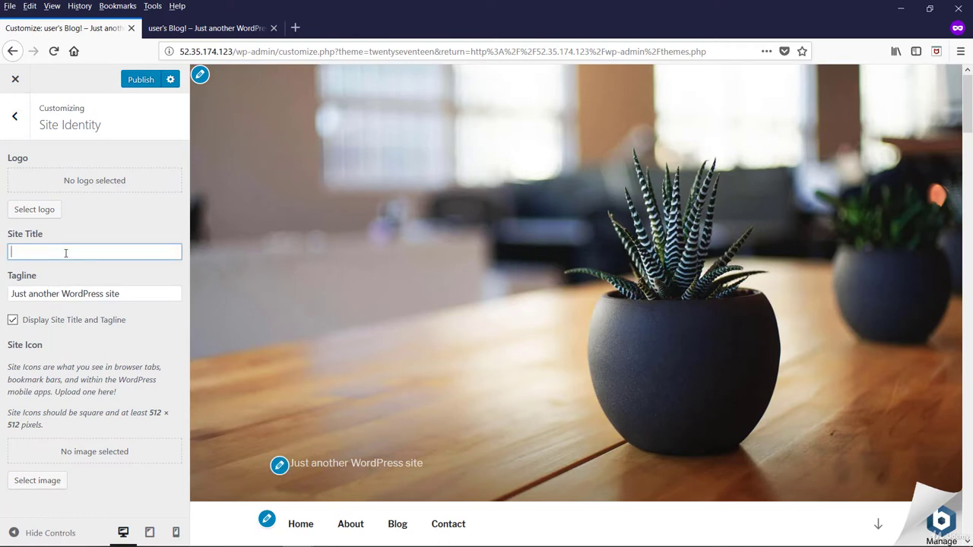
type("Fight agains")
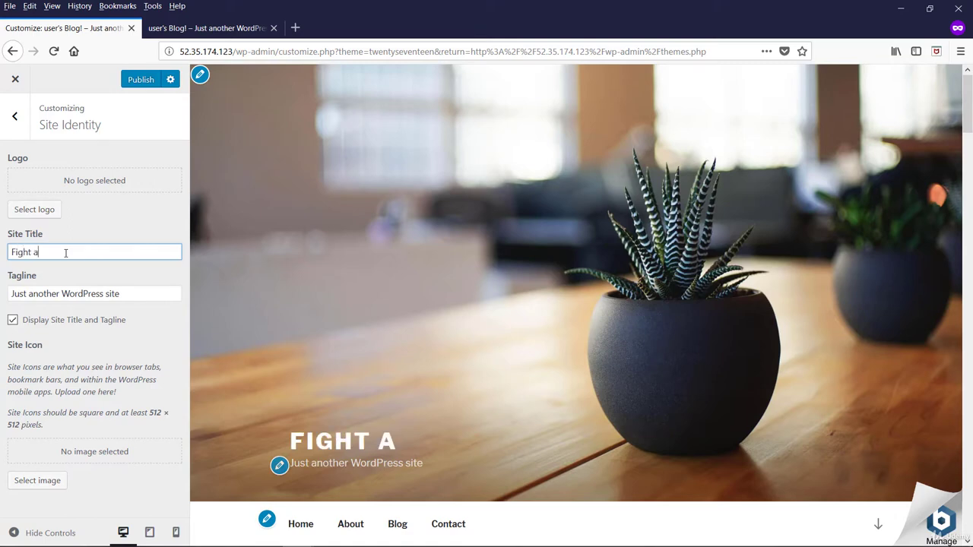
type("t corruption")
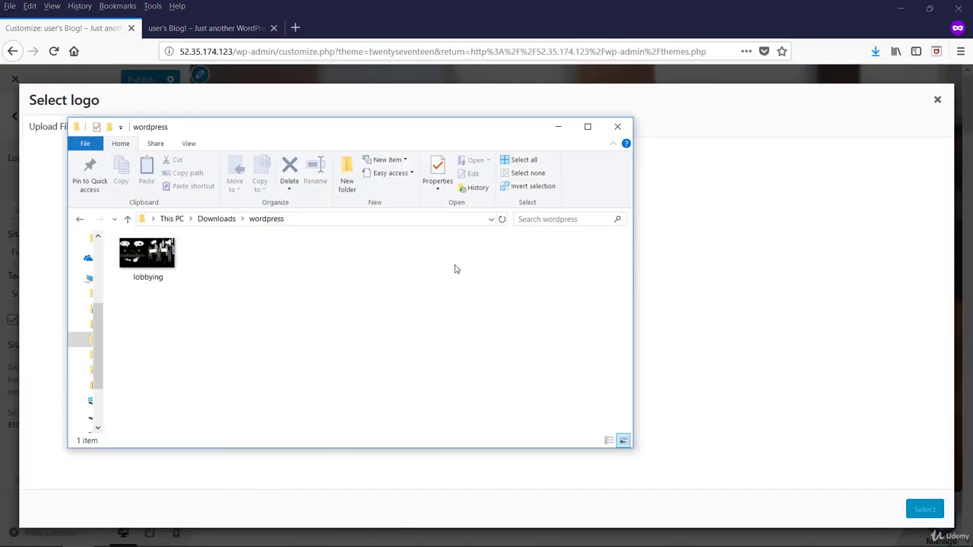
Upload the lobbying image and crop it to use as the site logo
left_click_drag(147, 257, 704, 307)
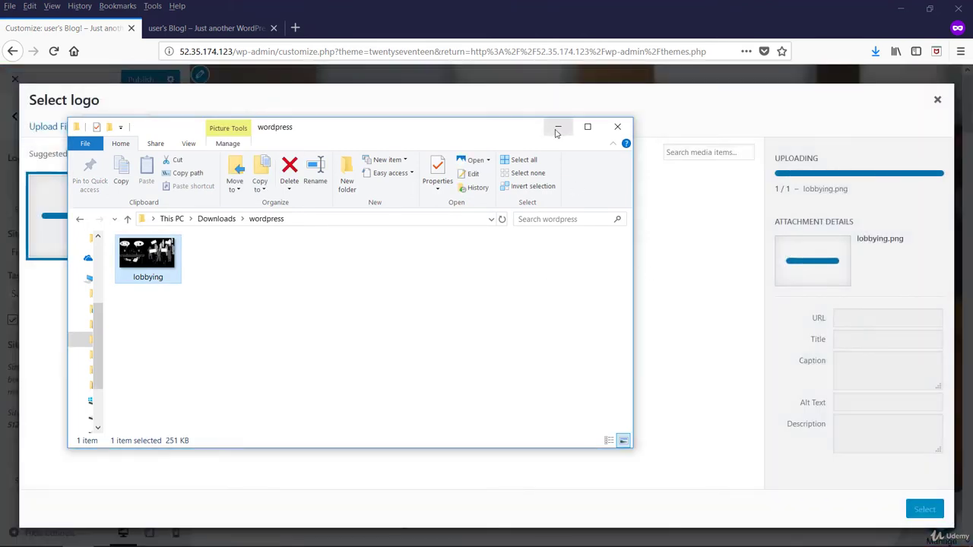
left_click(558, 126)
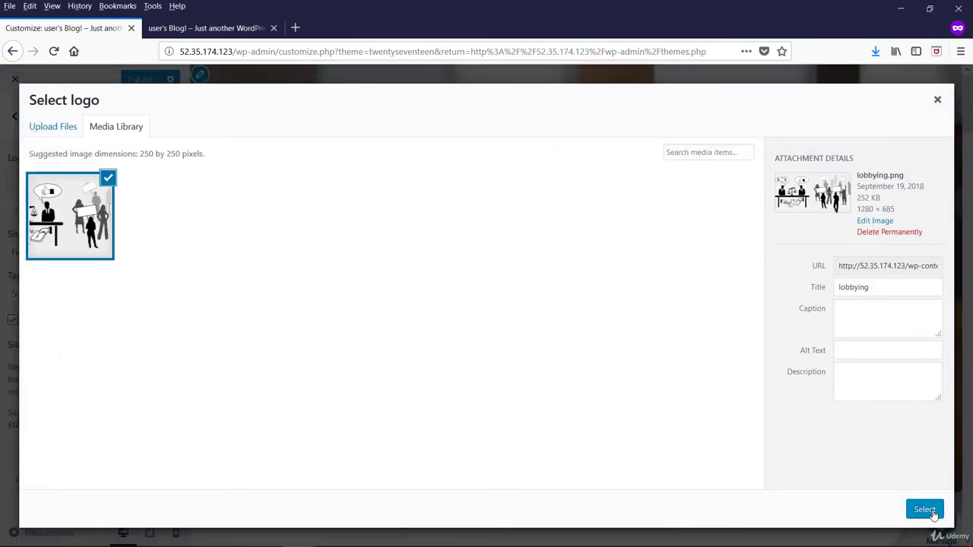
left_click(932, 513)
left_click_drag(473, 267, 314, 266)
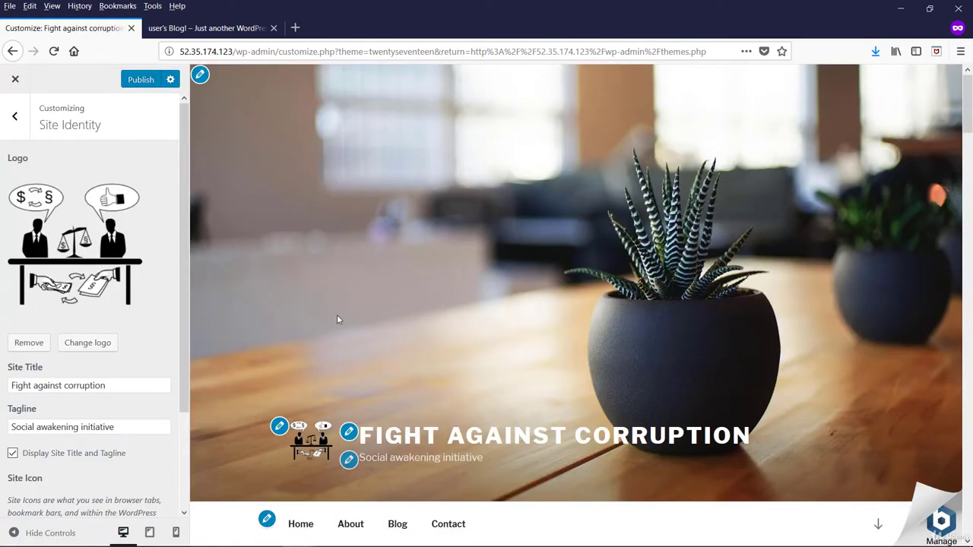
Publish the site identity changes and reload the live site to confirm them
left_click(142, 80)
left_click(209, 27)
left_click(295, 51)
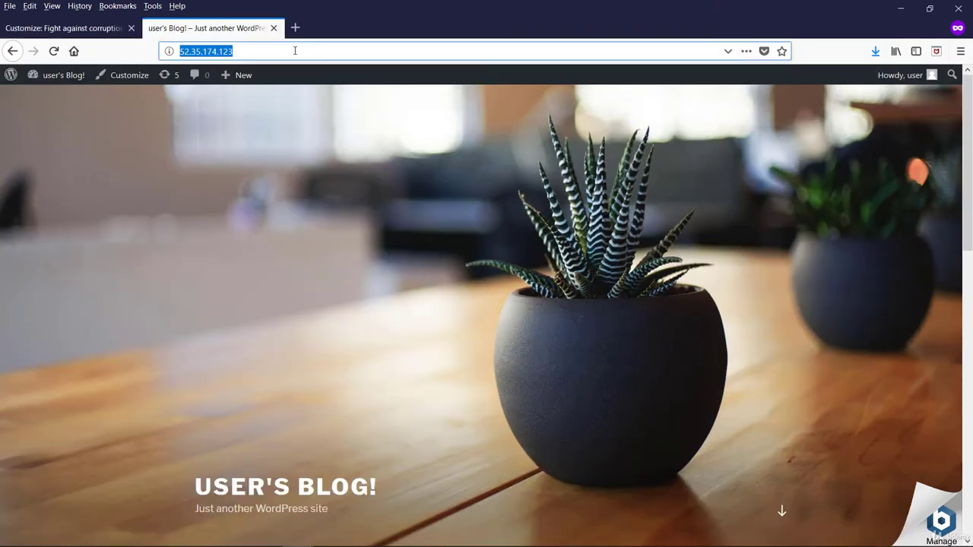
key("Return")
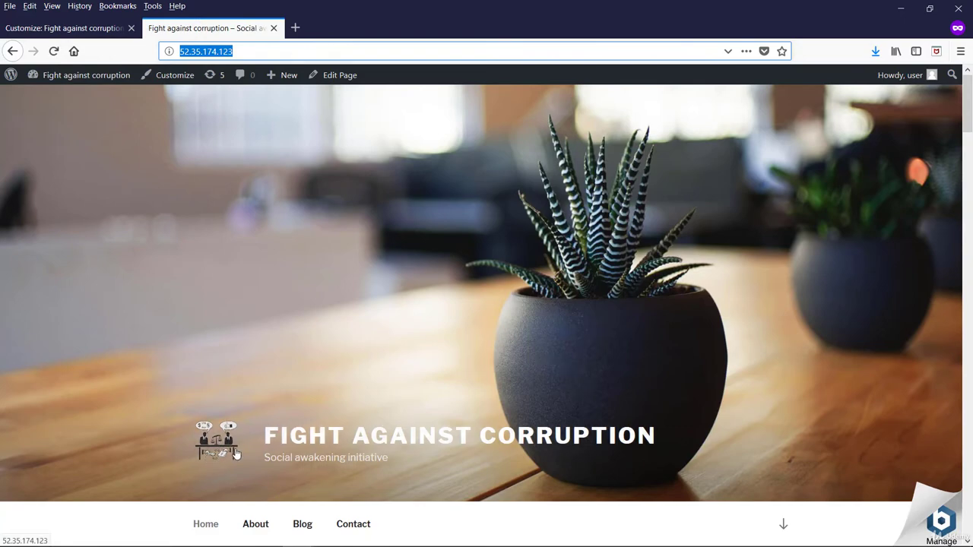
scroll(418, 434, "down", 3)
scroll(421, 428, "up", 3)
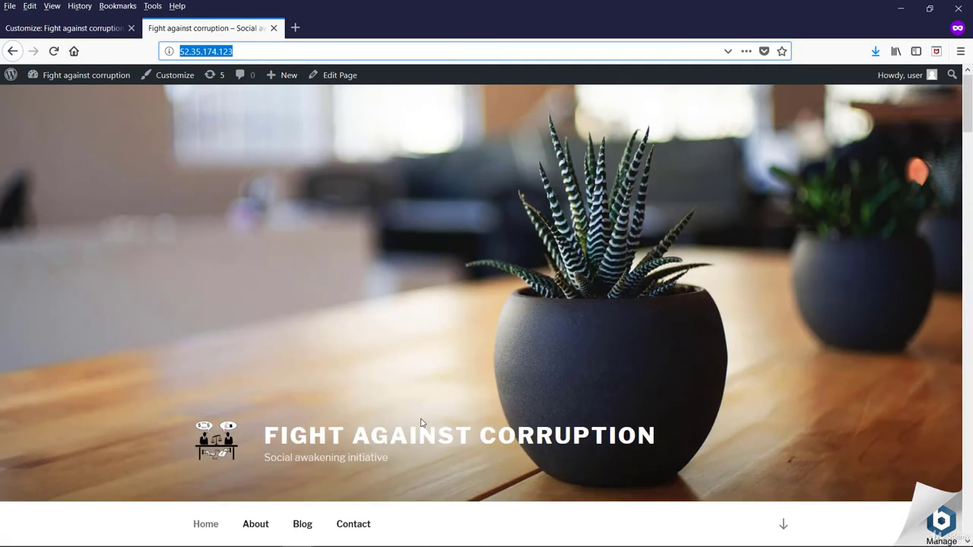
left_click(64, 28)
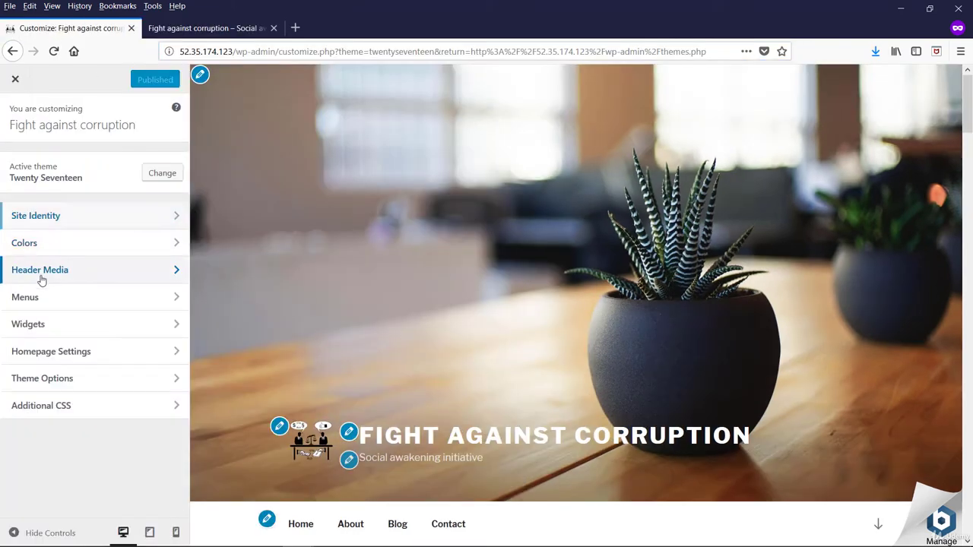
Set the corruption illustration as the new header image, trimming its top in the crop
left_click(42, 278)
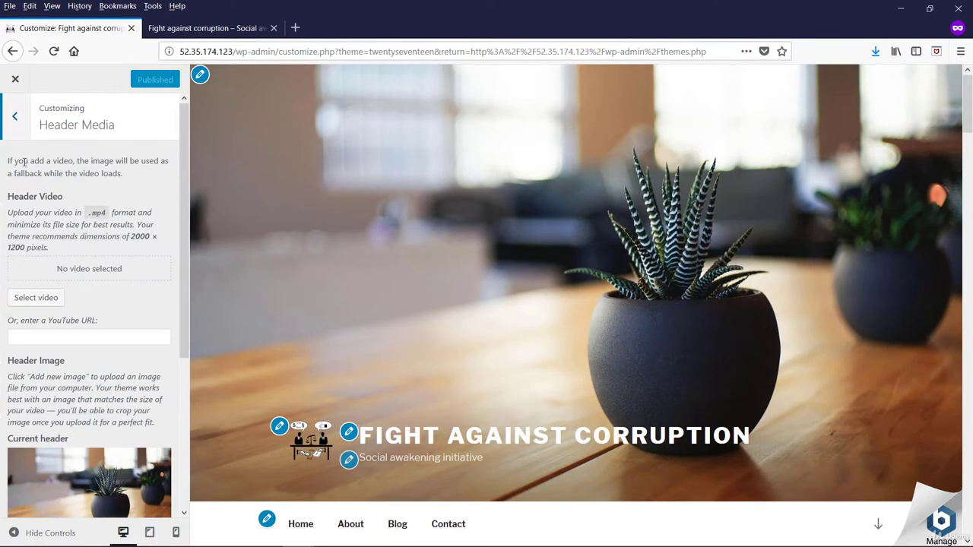
scroll(34, 297, "down", 5)
left_click(104, 362)
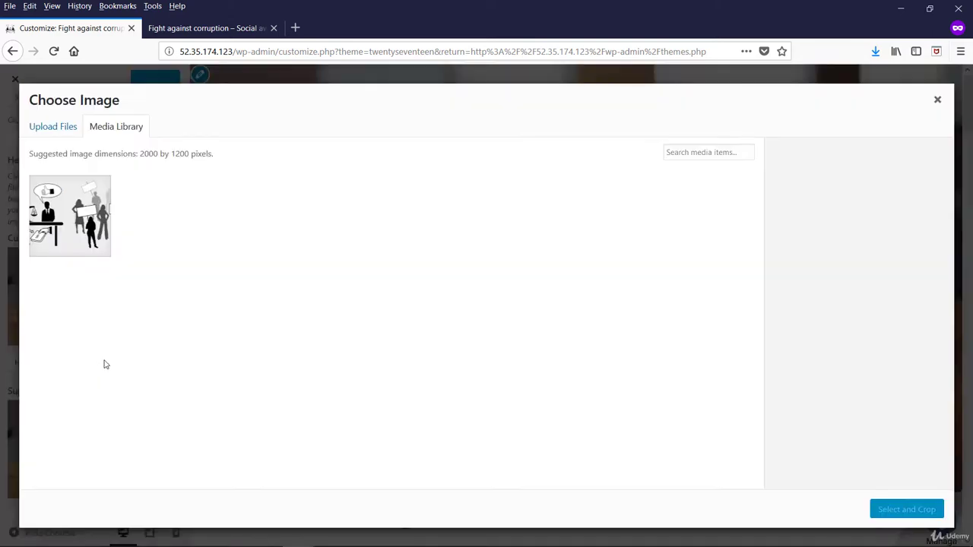
left_click(74, 227)
left_click(906, 509)
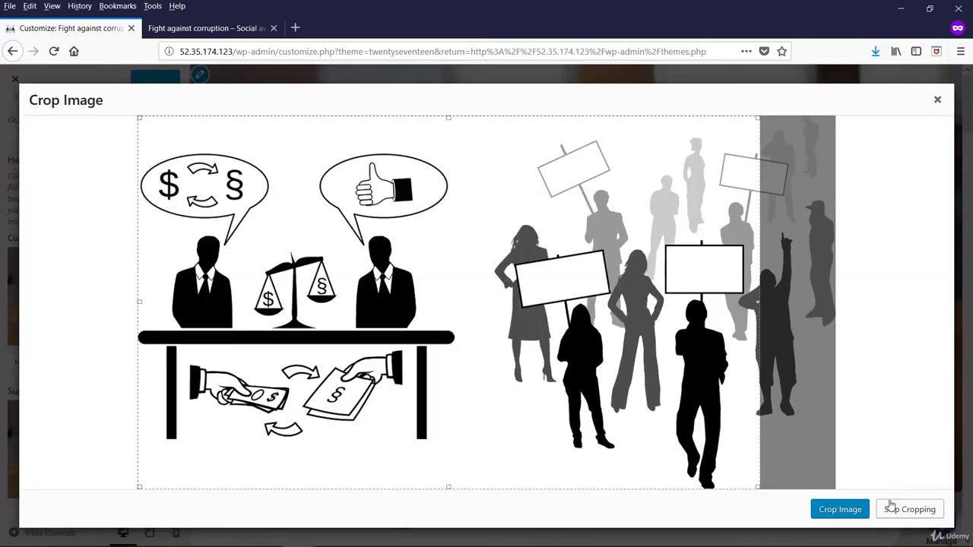
left_click_drag(447, 118, 443, 144)
left_click(841, 512)
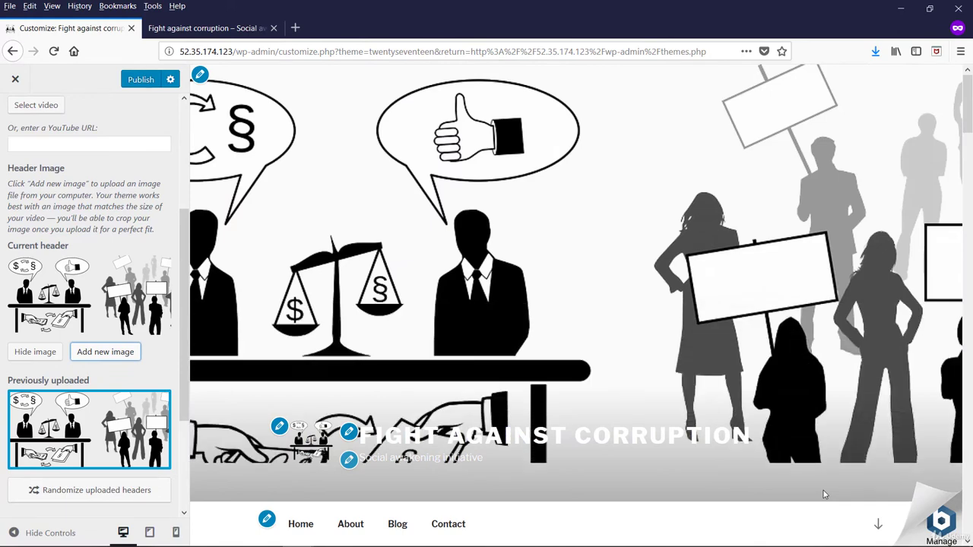
Publish the header image, check it on the reloaded live site, and close the Customizer
left_click(133, 80)
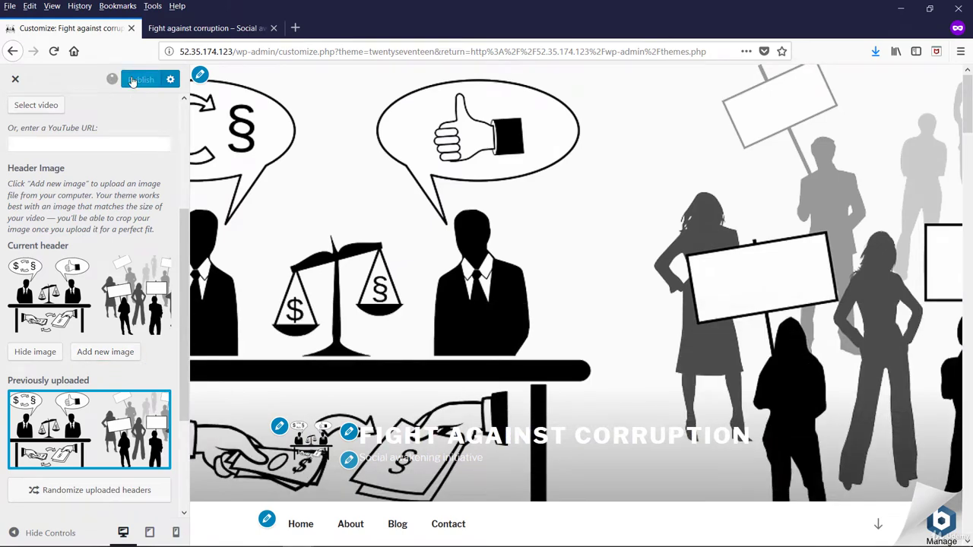
left_click(205, 28)
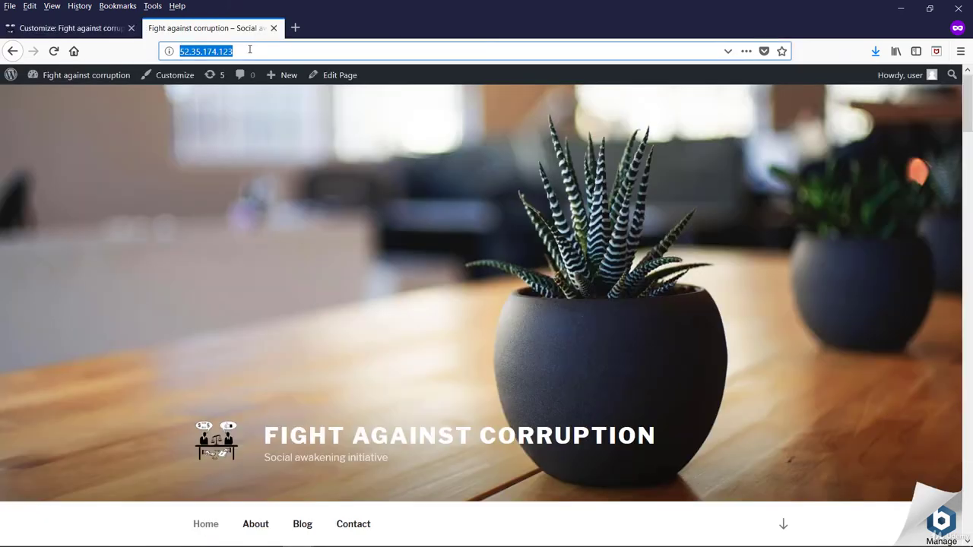
key("F5")
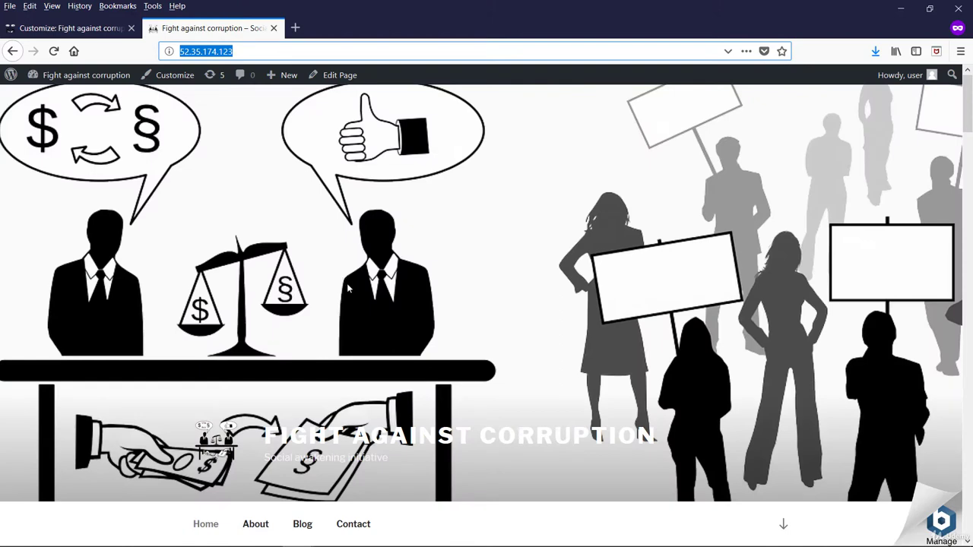
left_click(68, 28)
left_click(18, 81)
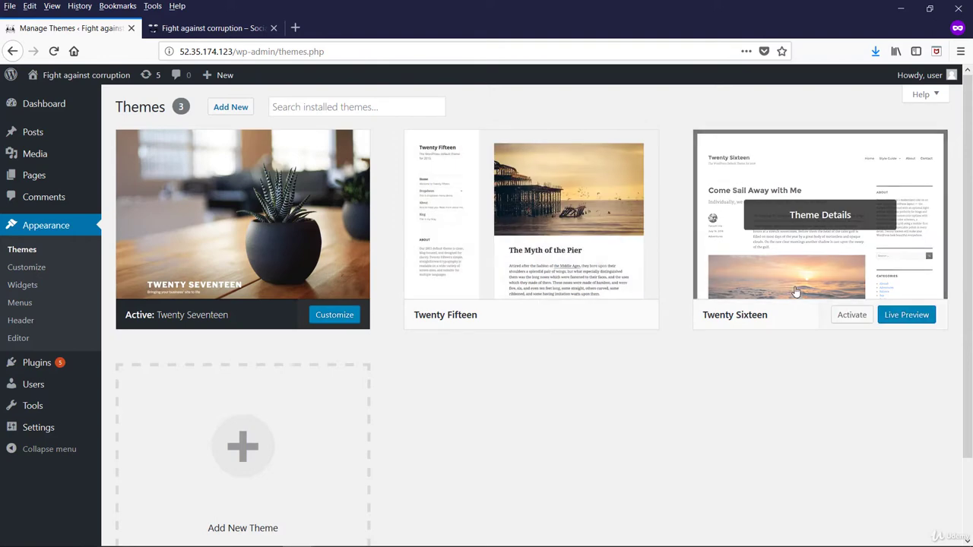
Activate the Twenty Sixteen theme and reload the live site to see it
left_click(801, 245)
left_click(501, 521)
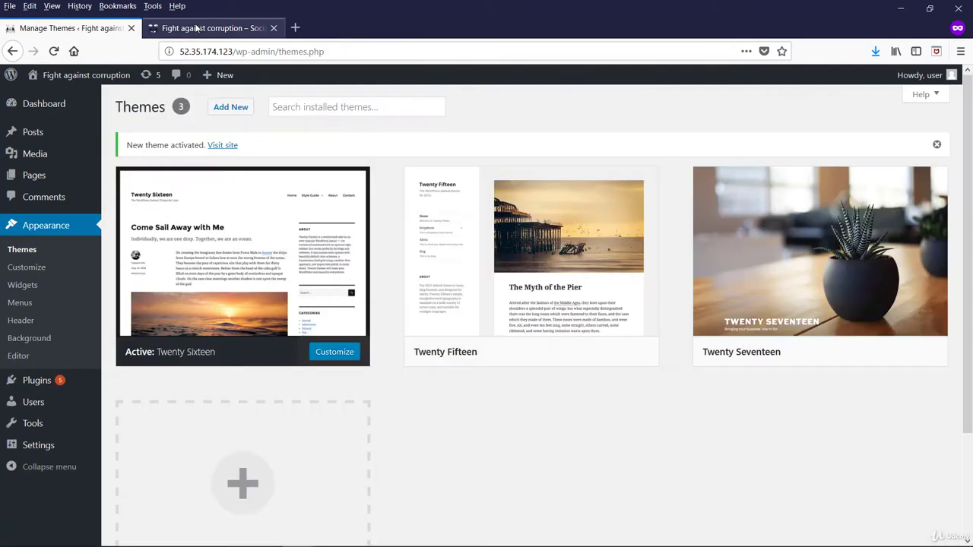
left_click(189, 31)
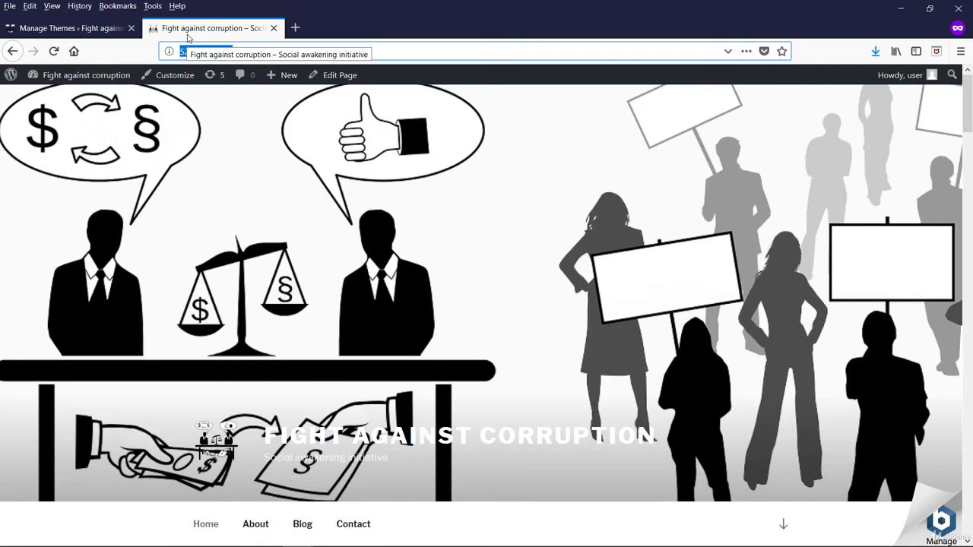
key("F5")
Publish a post 'Live with morals and ethics for idea society' with two body paragraphs
key("ctrl+Tab")
mouse_move(38, 137)
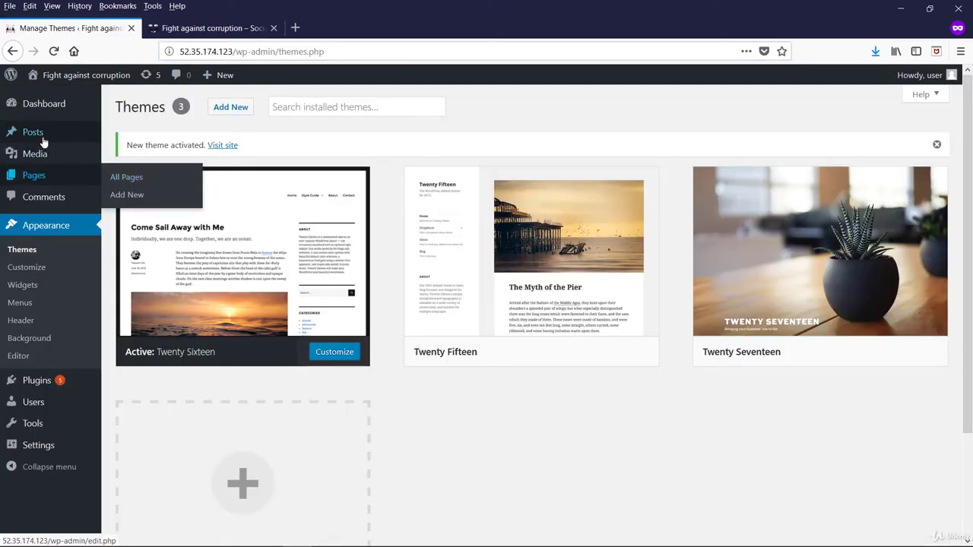
left_click(127, 154)
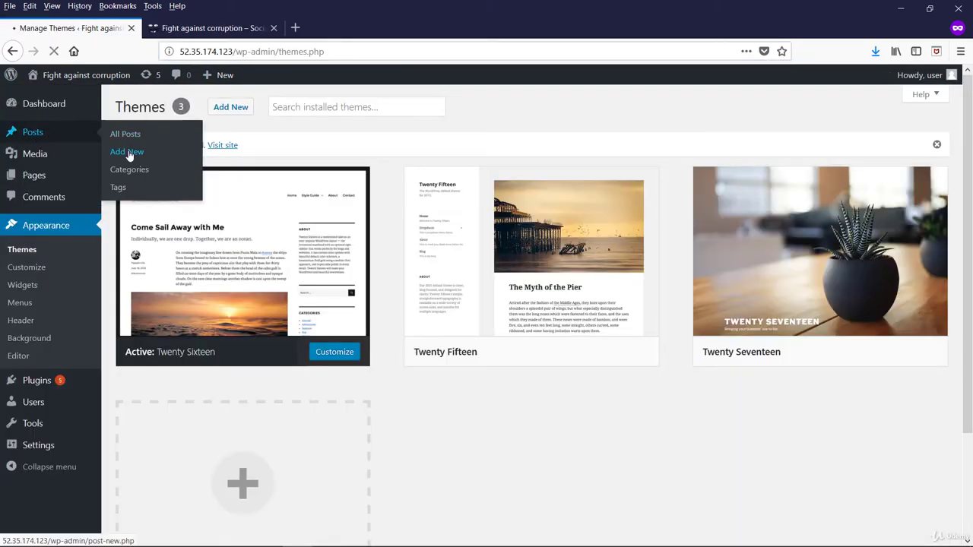
type("Live with morals and ethics for idea society")
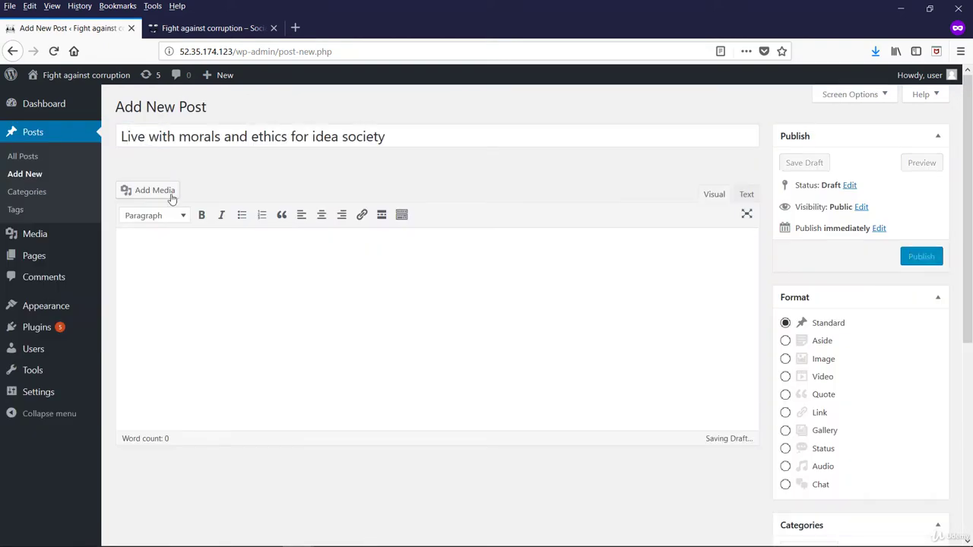
left_click(181, 248)
type("life is not all")
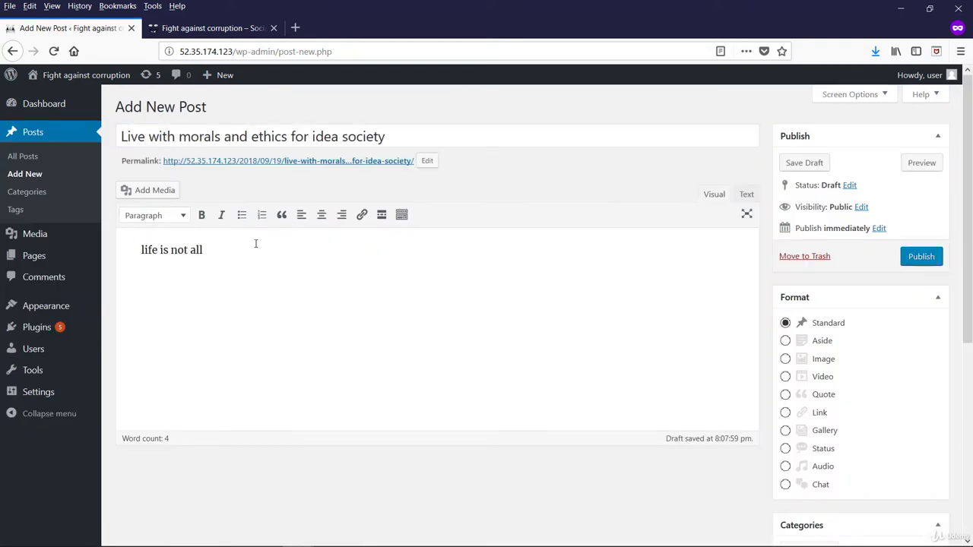
type(" money but values.")
key("Return")
type("Live with values")
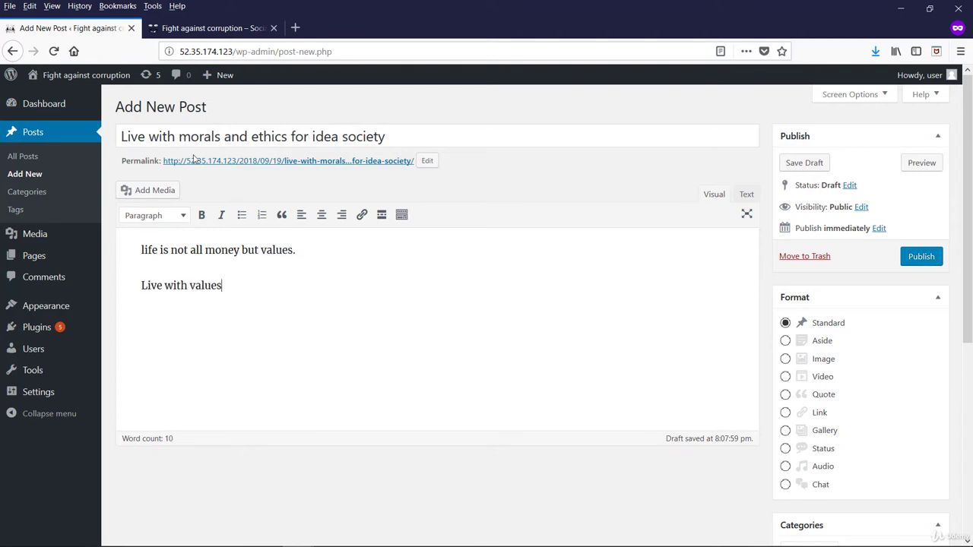
left_click(922, 258)
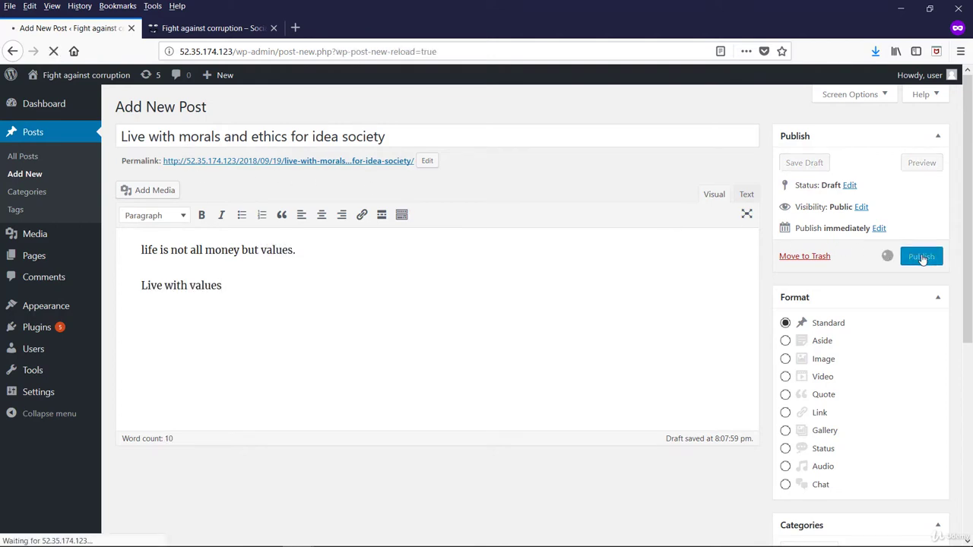
View the post on the site's Blog page, then return to the admin dashboard
left_click(200, 30)
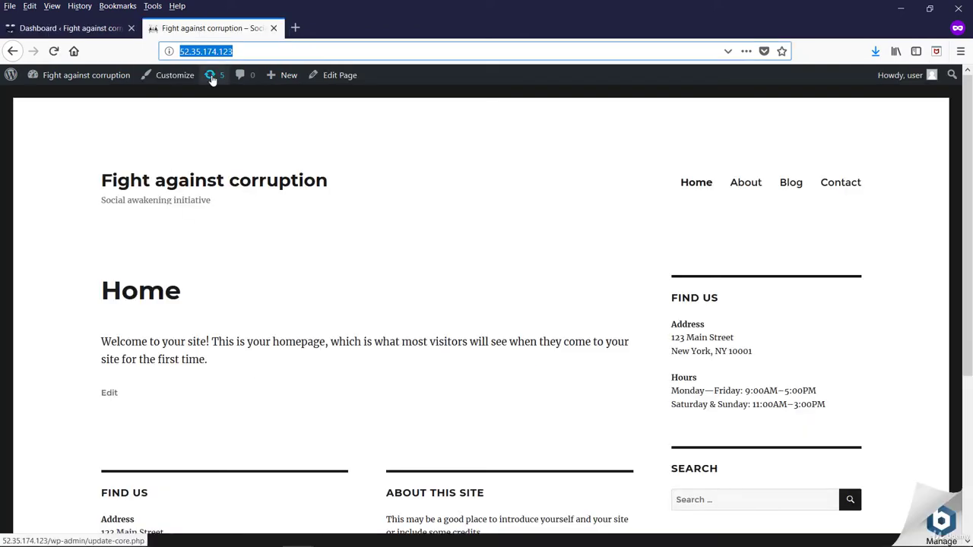
left_click(791, 183)
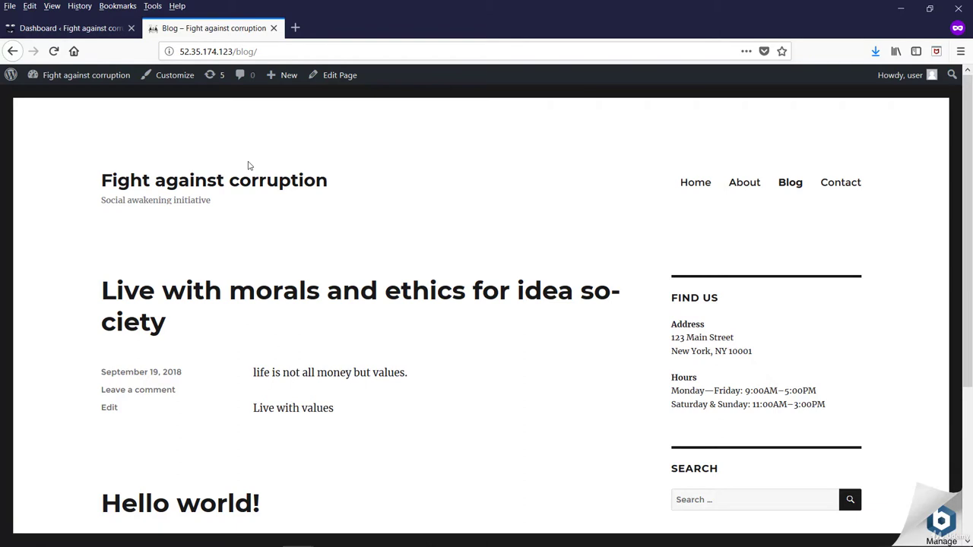
key("ctrl+shift+Tab")
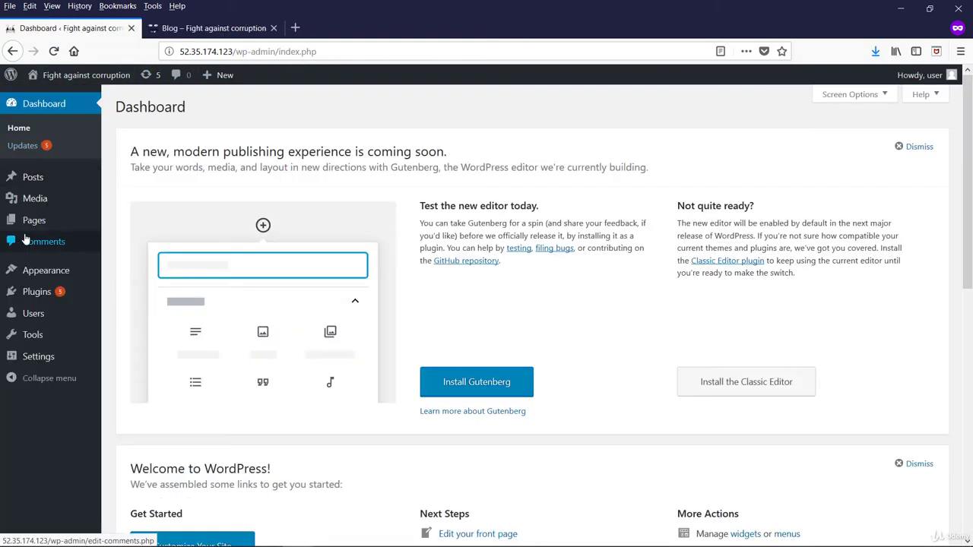
mouse_move(34, 222)
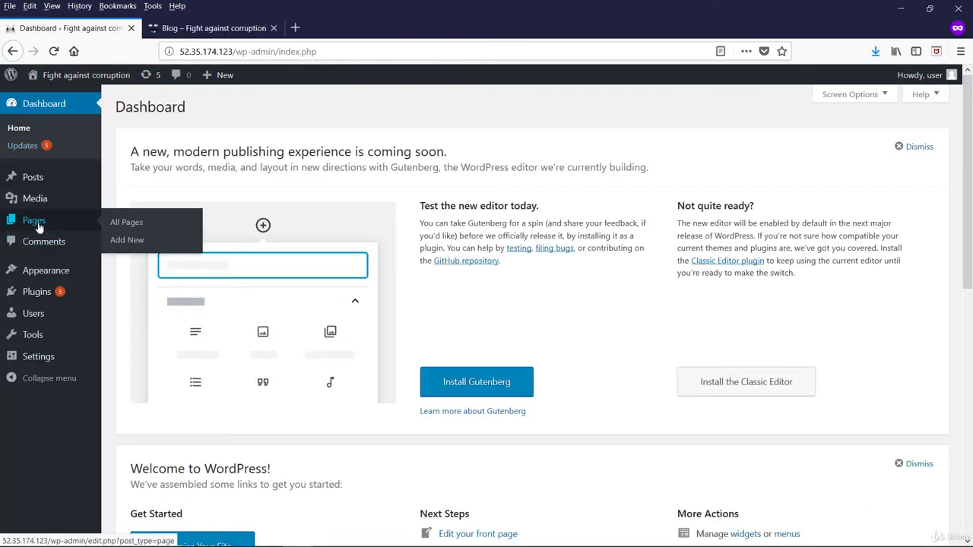
Create a new page with lines speak truth, live morally, live ethically, --- for an ideal society
left_click(124, 243)
type("live")
left_click(165, 254)
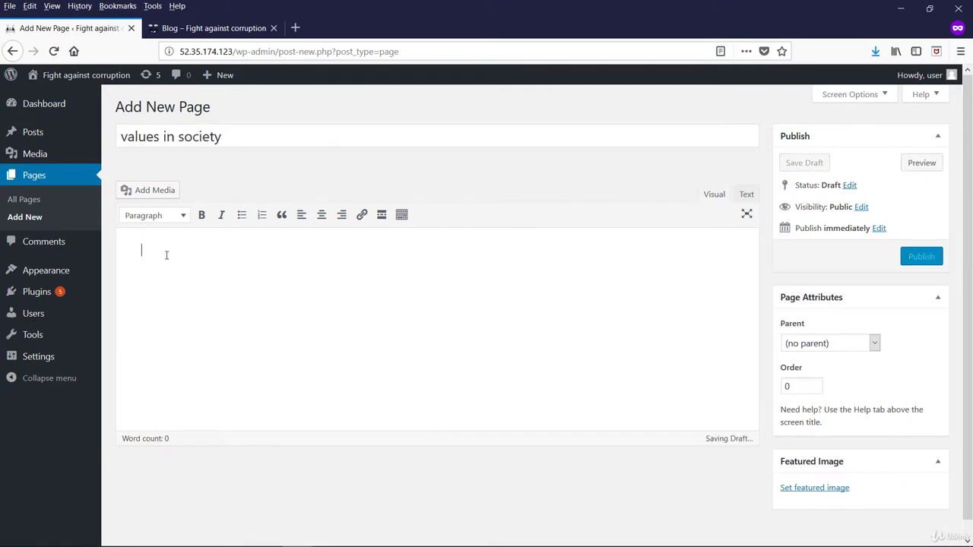
type("speak truth")
key("Return")
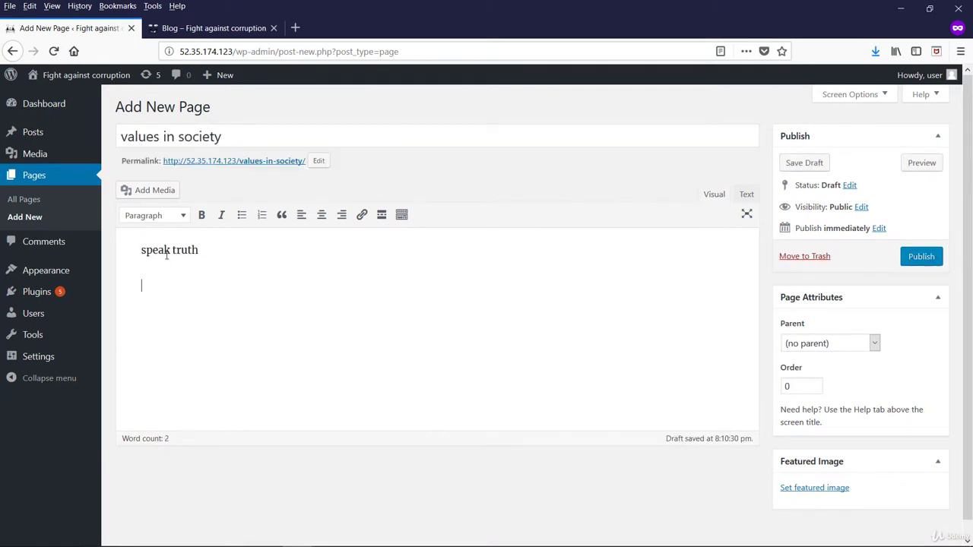
type("live morally")
key("Return")
type("live ethically")
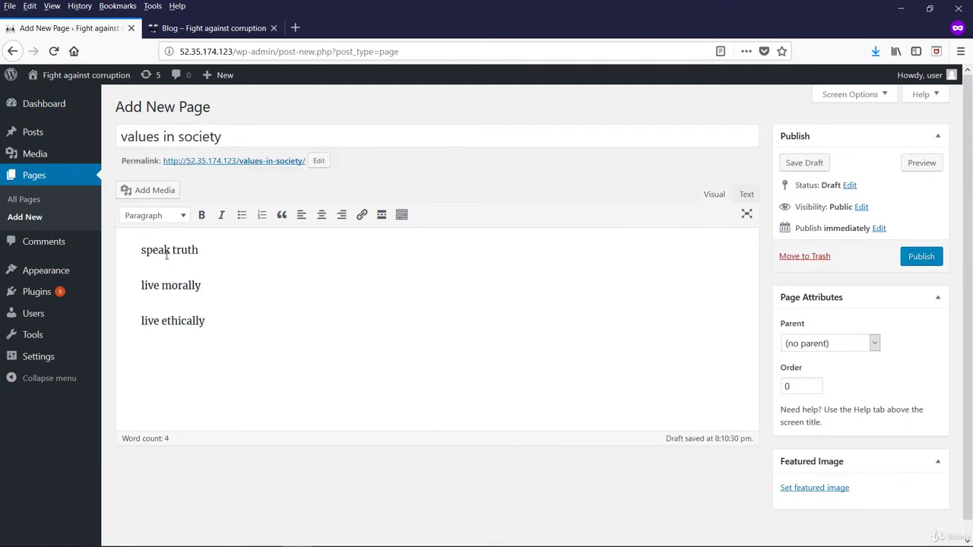
key("Return")
type("--- for an ideal society")
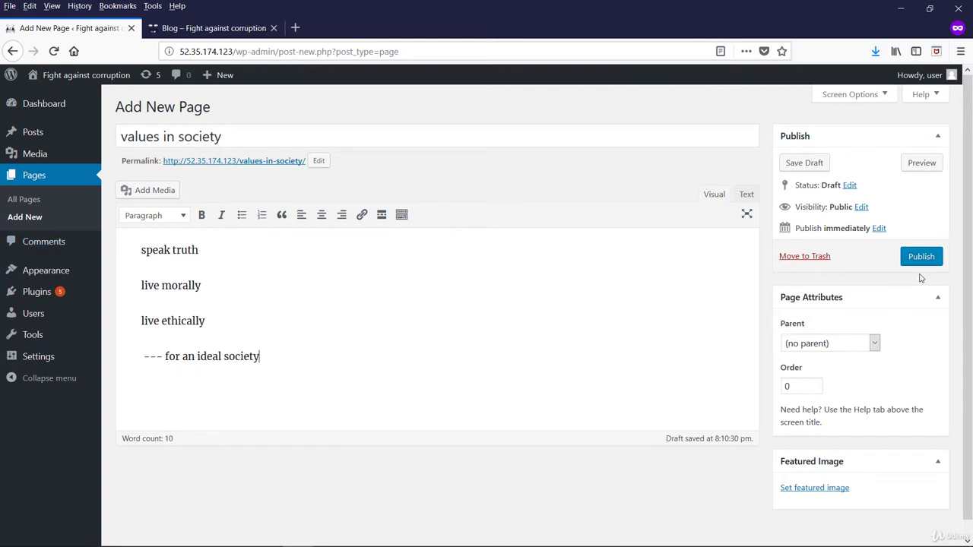
Publish the page and check it on the site tab
left_click(926, 259)
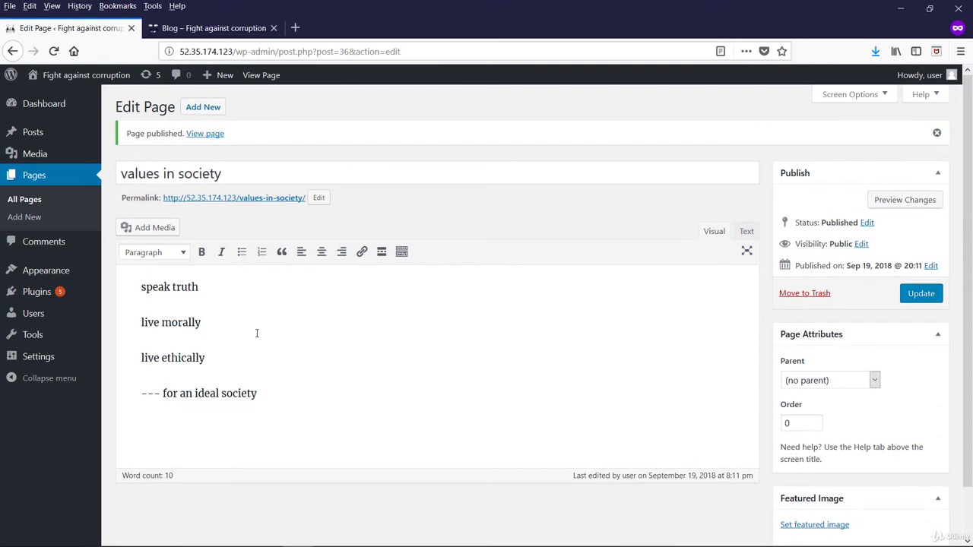
left_click(218, 28)
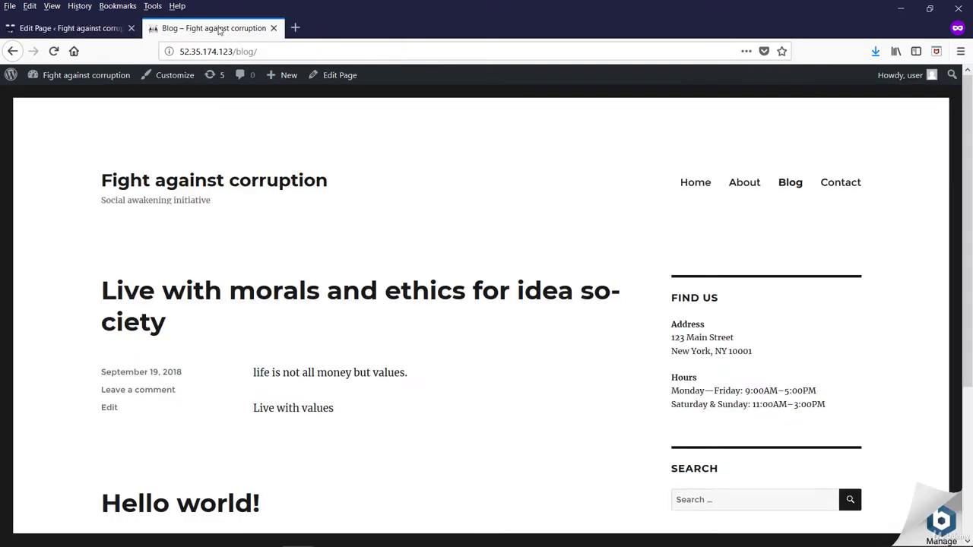
left_click(73, 29)
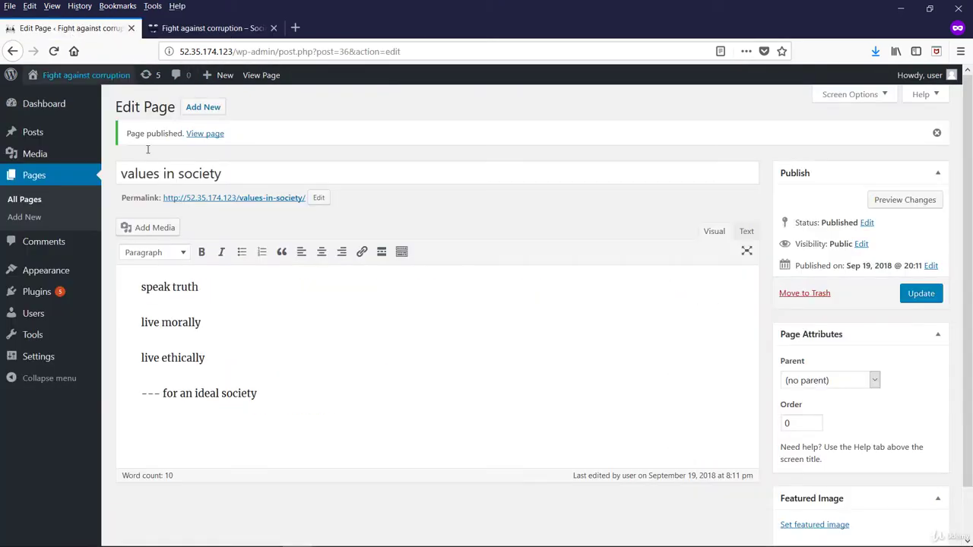
Add the values in society page to Top Menu, placed right after Home
left_click(120, 327)
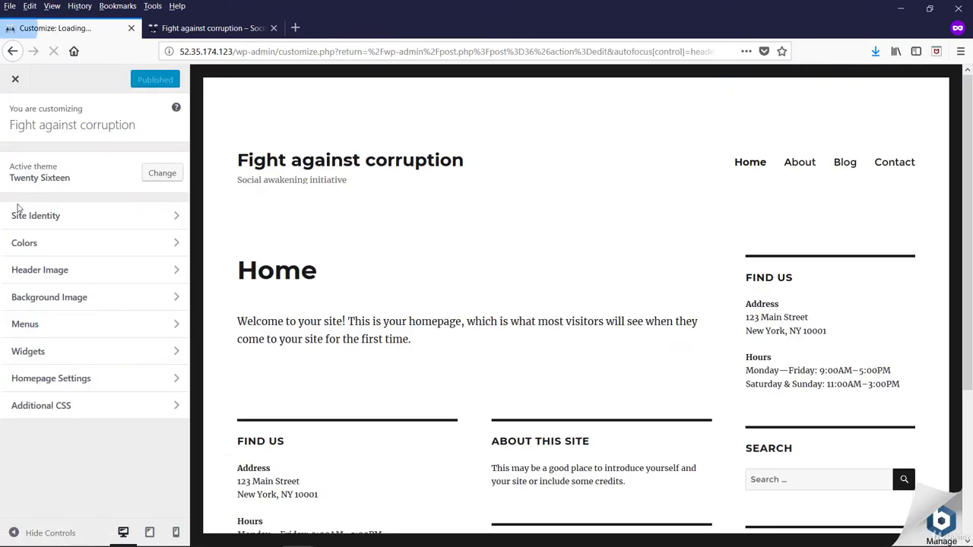
left_click(116, 325)
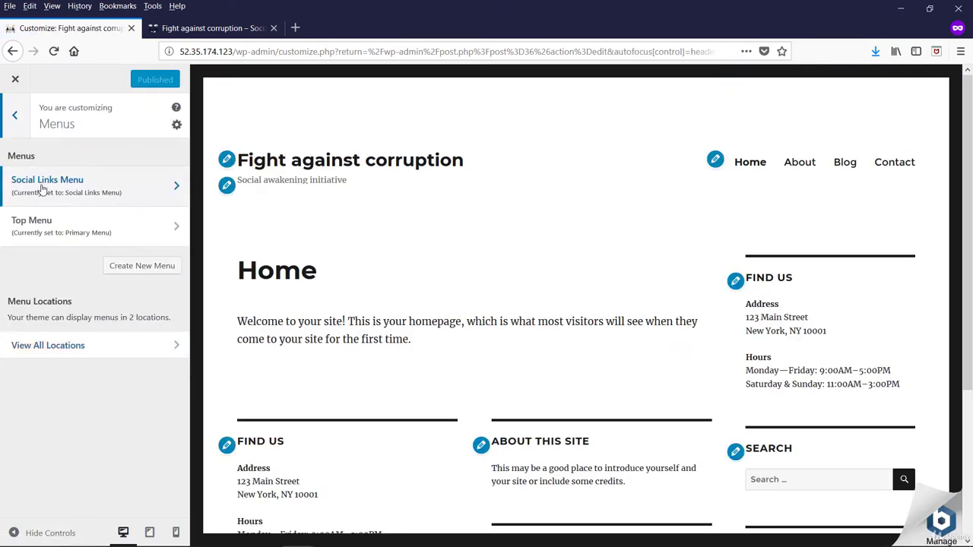
left_click(35, 231)
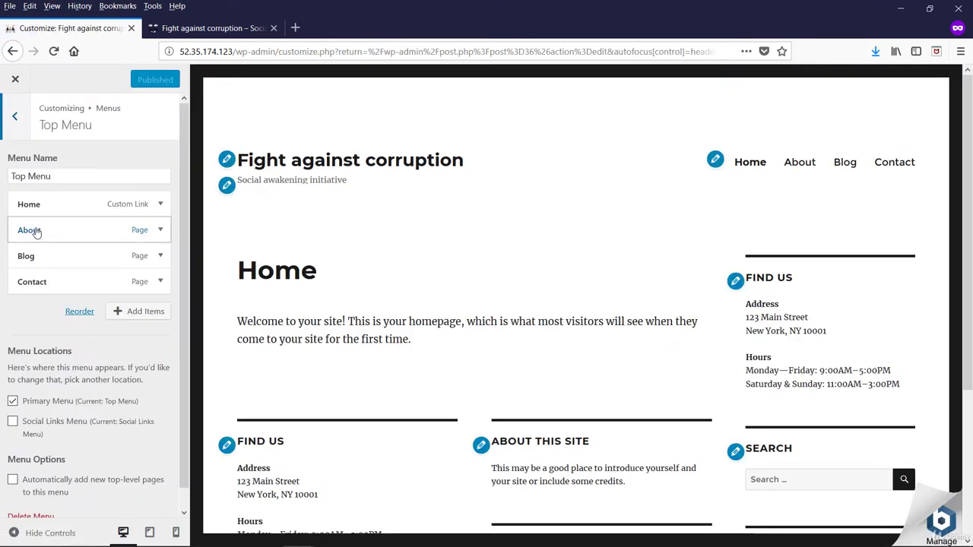
left_click(137, 311)
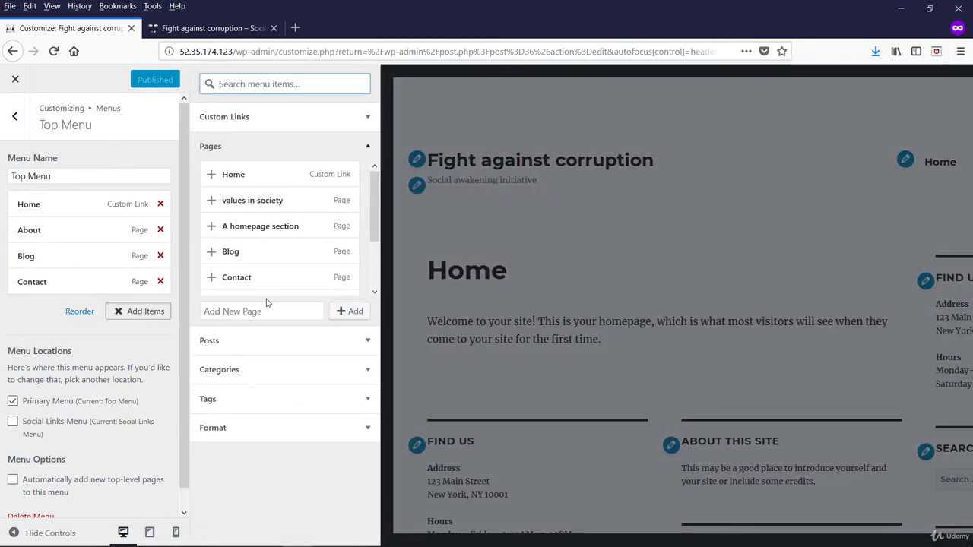
left_click(234, 201)
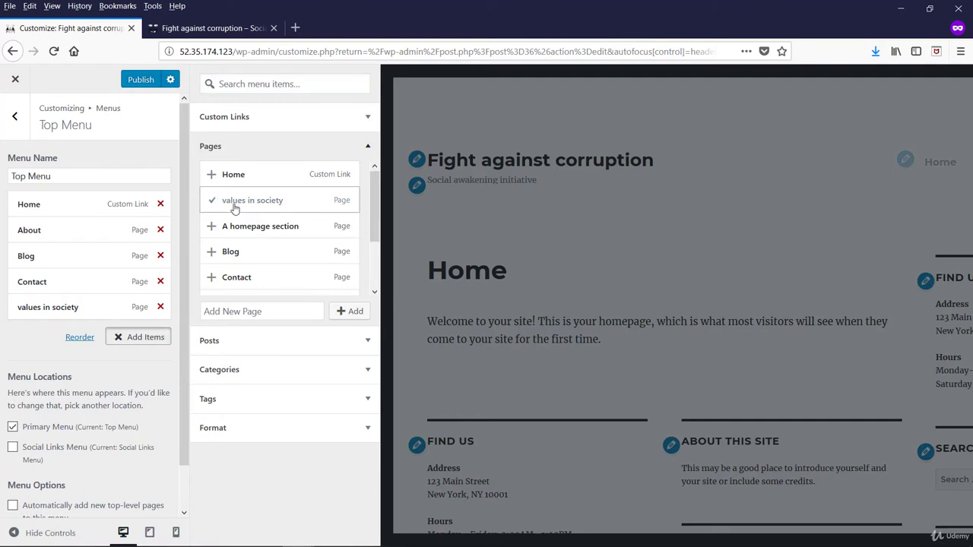
left_click_drag(70, 309, 69, 232)
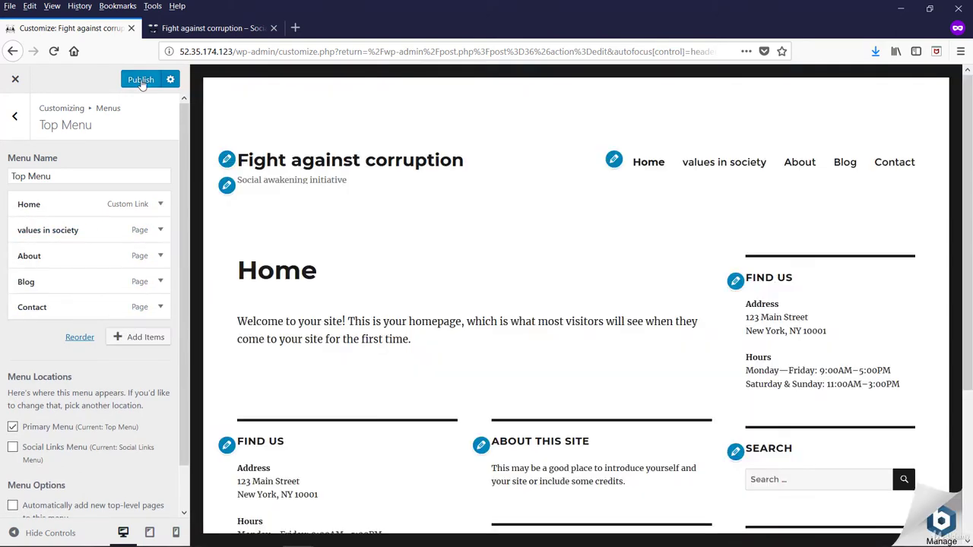
Publish the menu and open values in society from the live site's menu
left_click(140, 81)
key("ctrl+Tab")
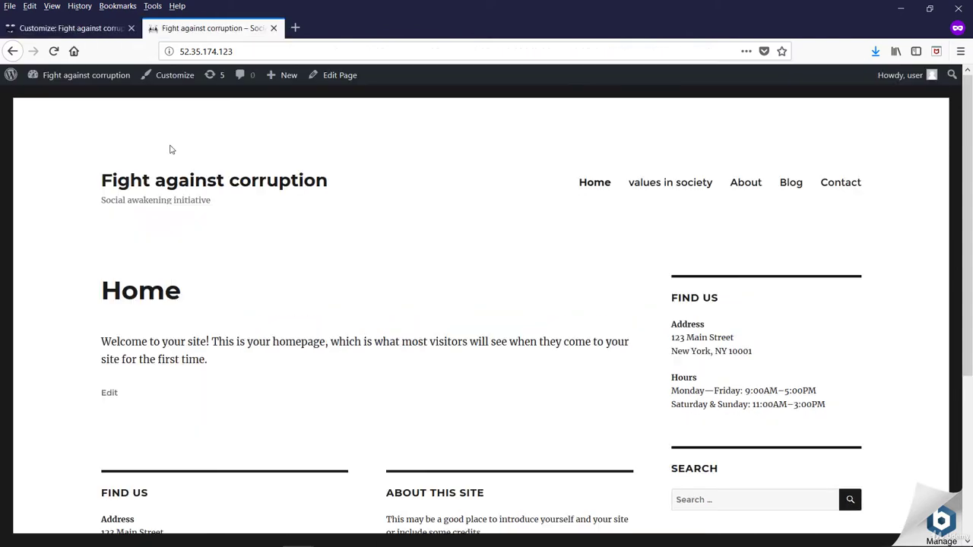
left_click(673, 186)
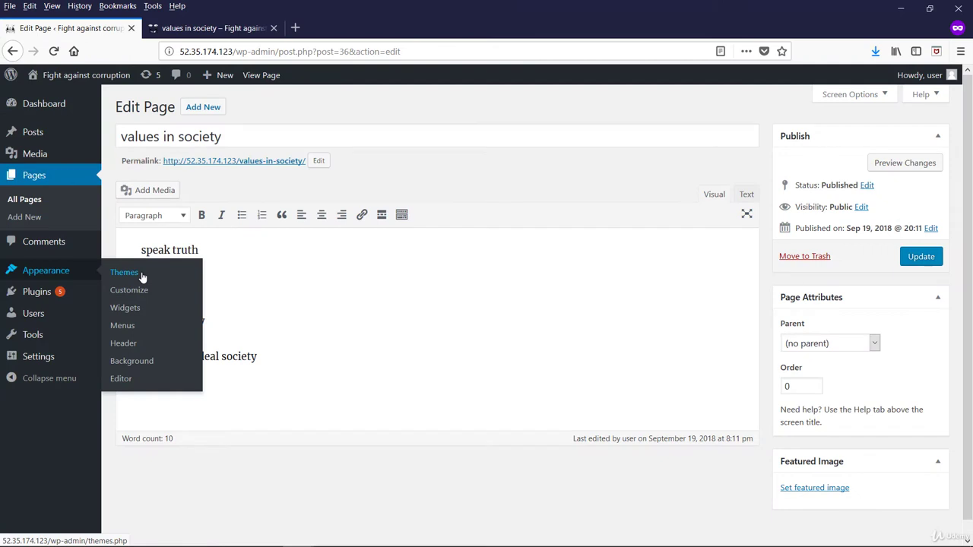
Go from installed Themes to Add New and browse the Popular theme catalogue
left_click(142, 277)
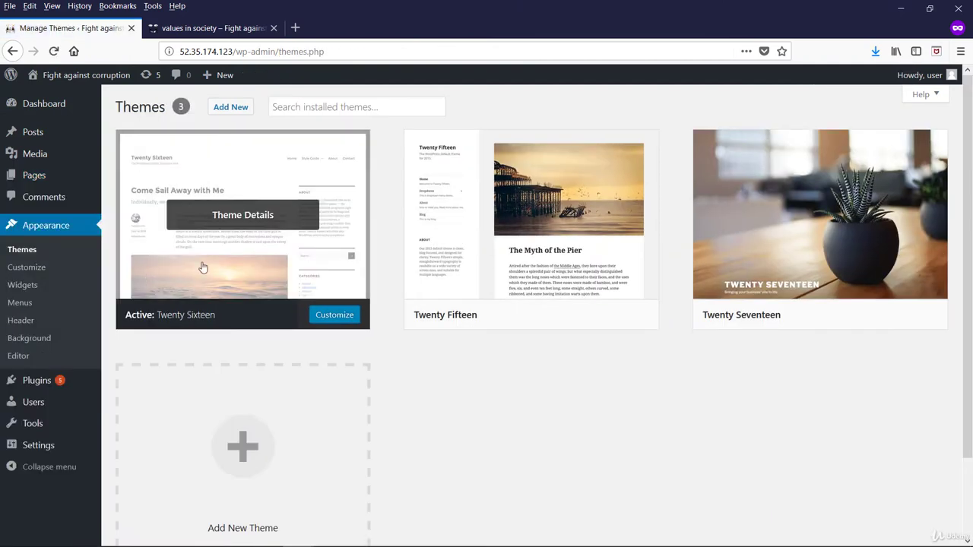
mouse_move(851, 268)
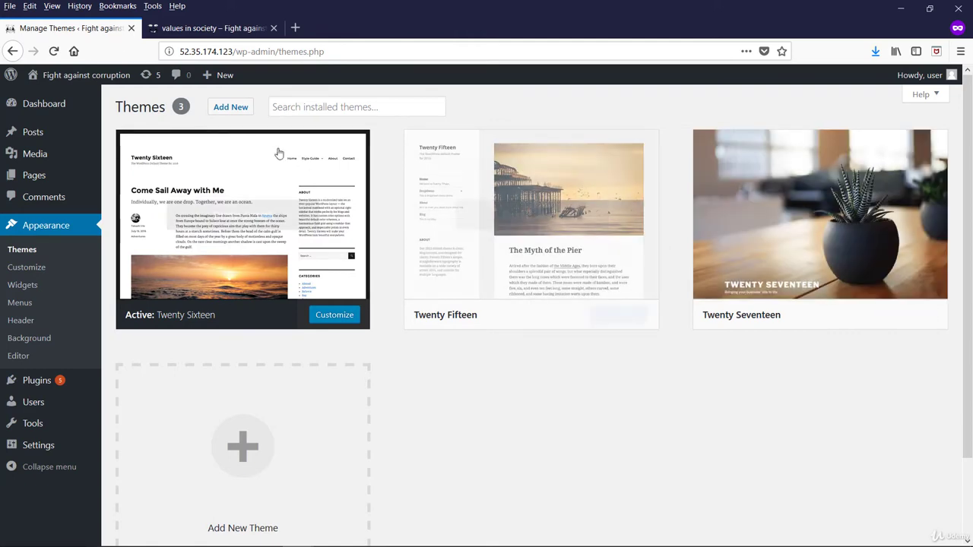
left_click(225, 110)
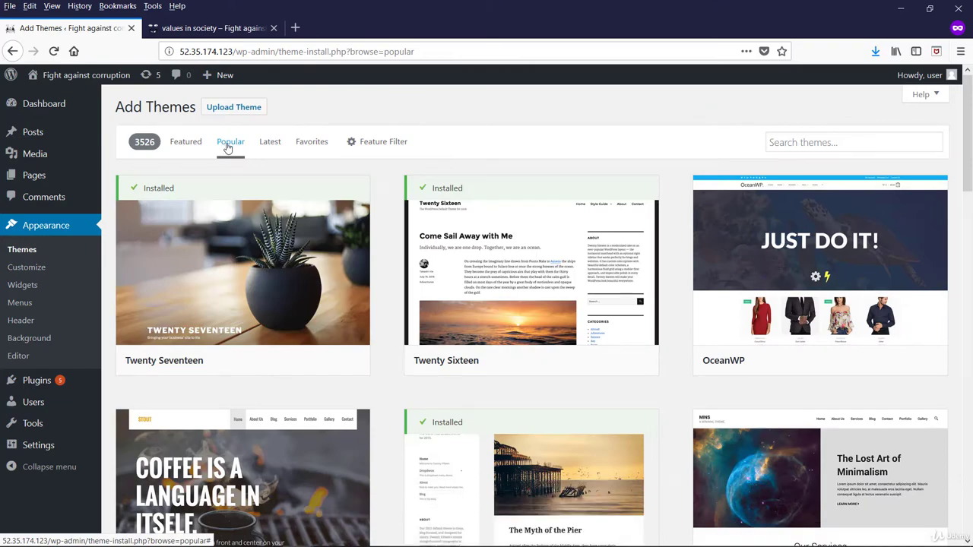
mouse_move(556, 323)
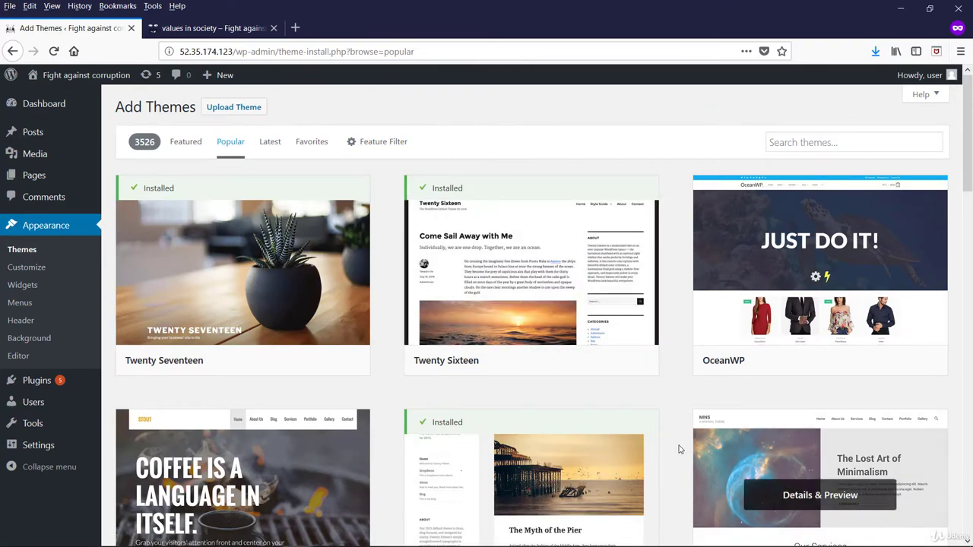
scroll(674, 456, "down", 6)
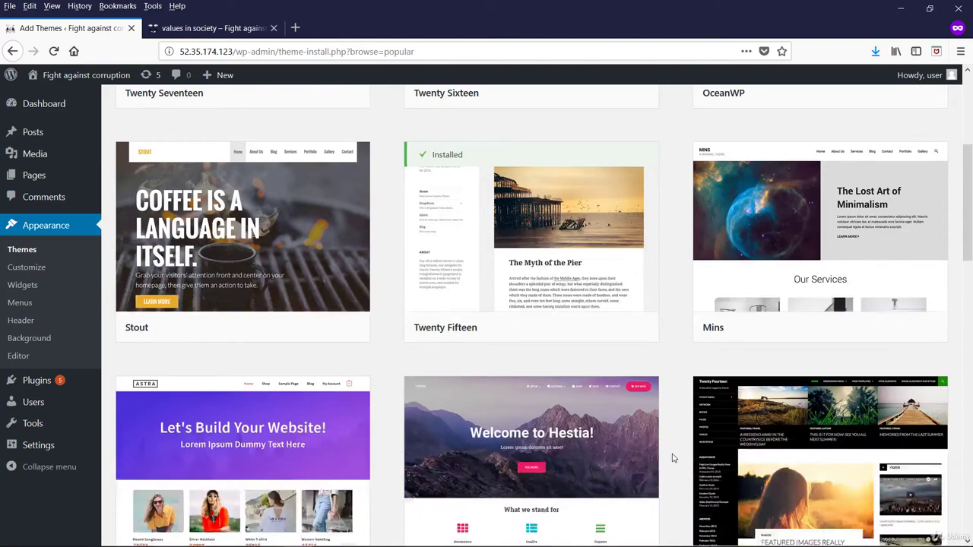
scroll(577, 365, "up", 6)
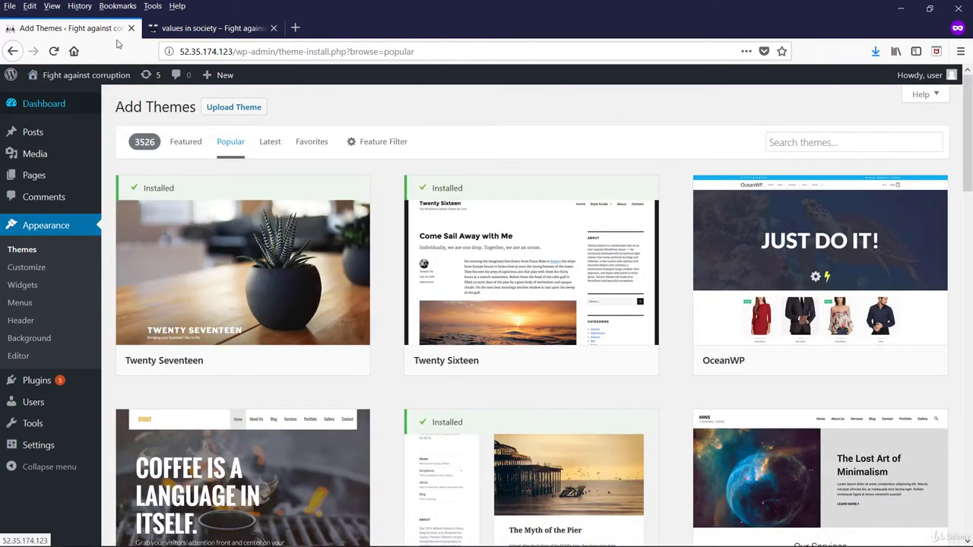
left_click(243, 28)
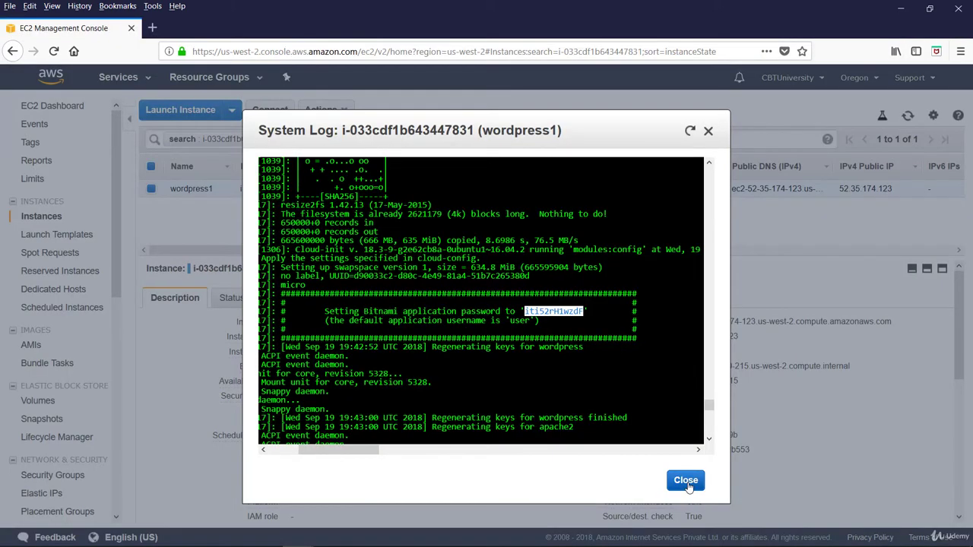
Close the system log and terminate the wordpress1 instance, confirming the termination
left_click(686, 482)
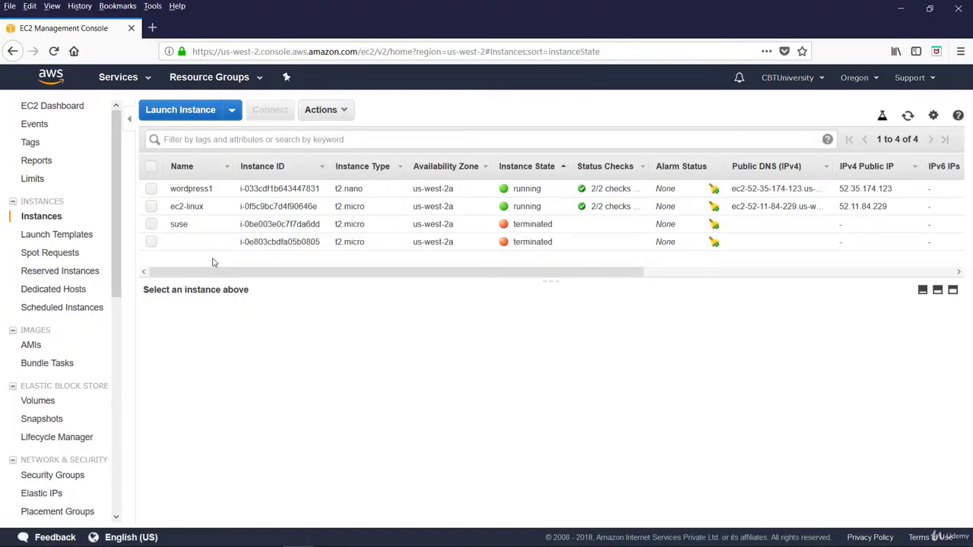
left_click(151, 190)
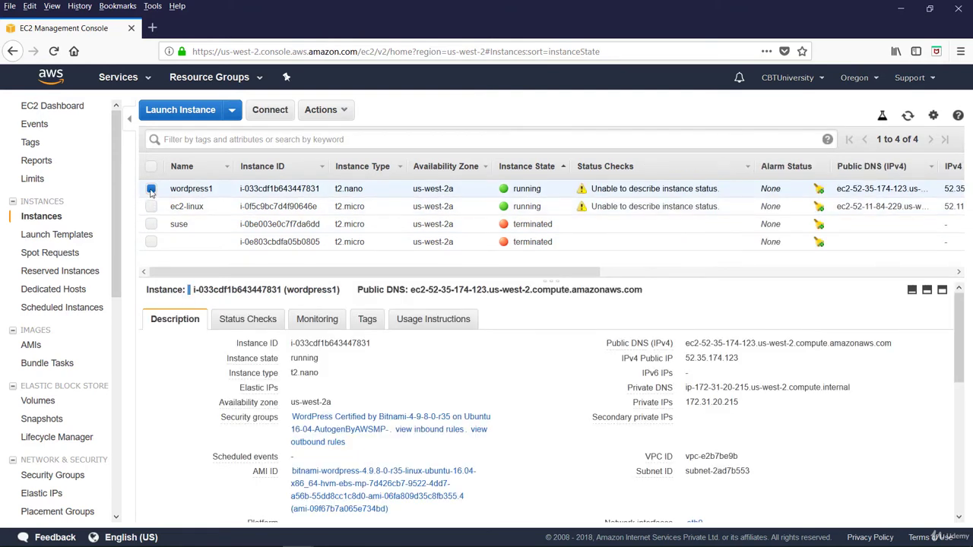
left_click(342, 111)
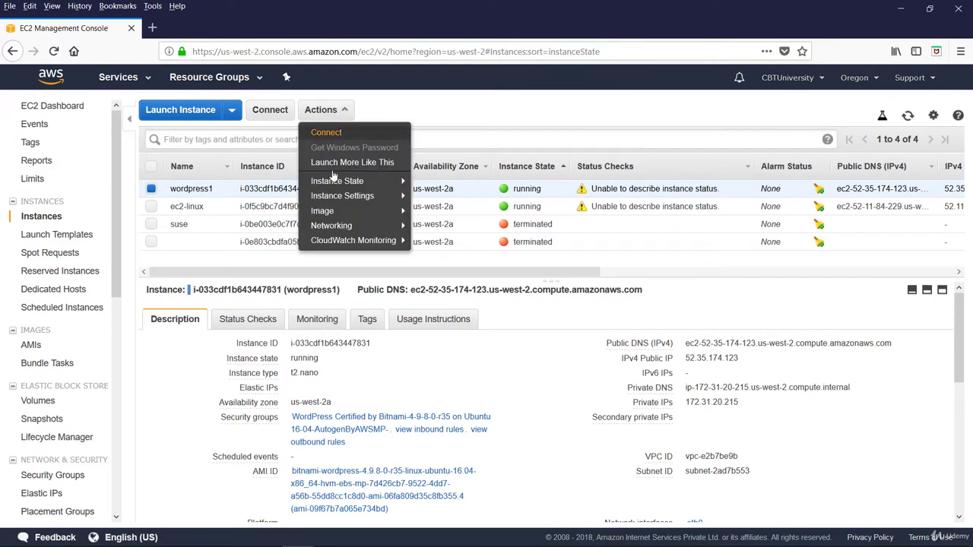
mouse_move(335, 183)
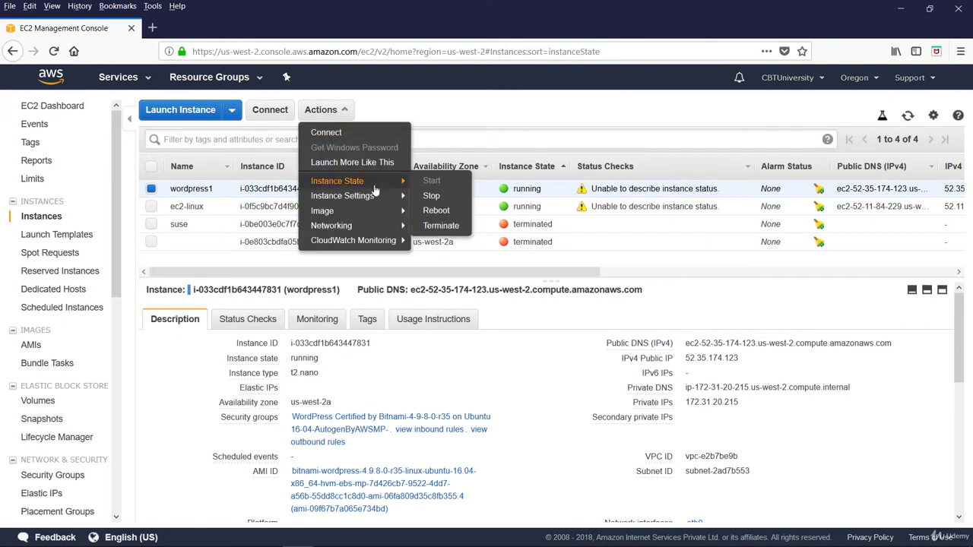
left_click(430, 227)
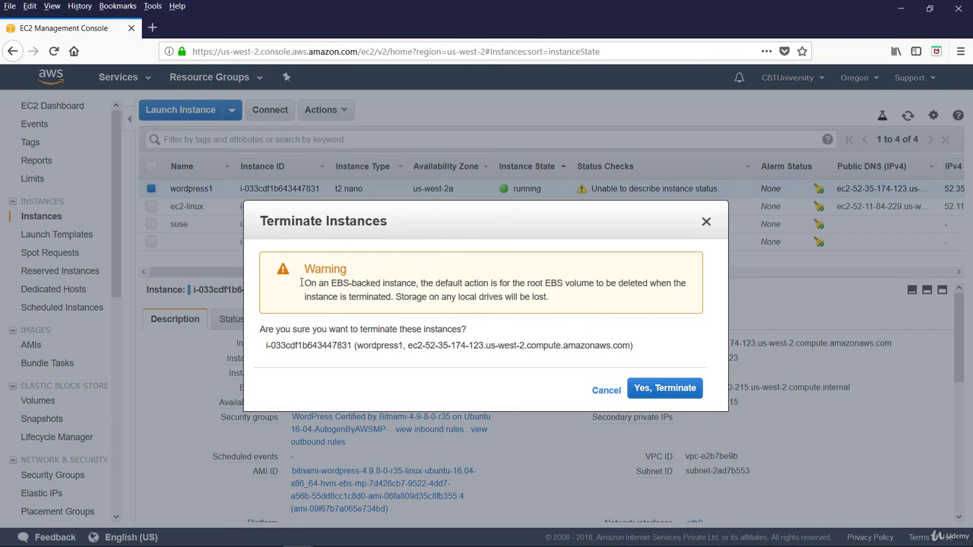
left_click(665, 390)
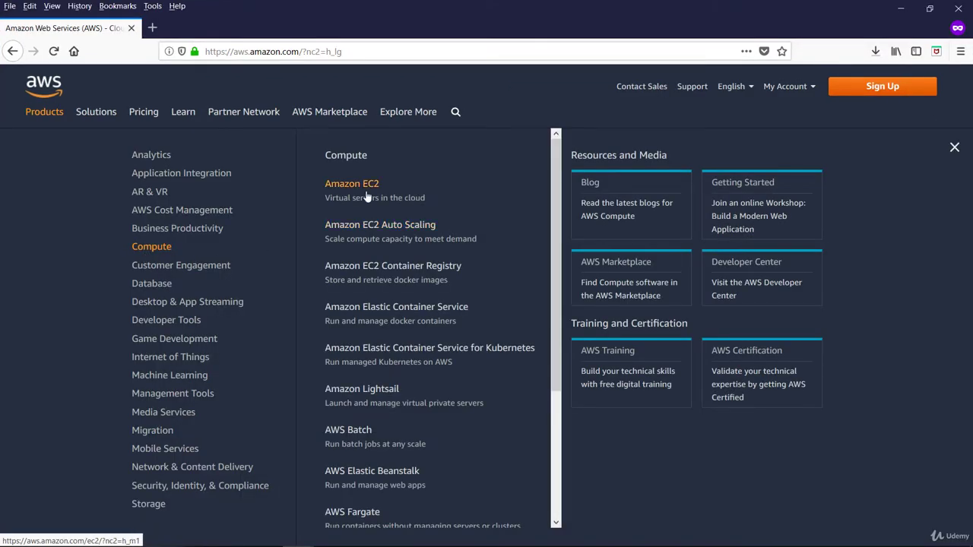
Open the AWS Elastic Beanstalk product page and go to its Pricing page
left_click(382, 475)
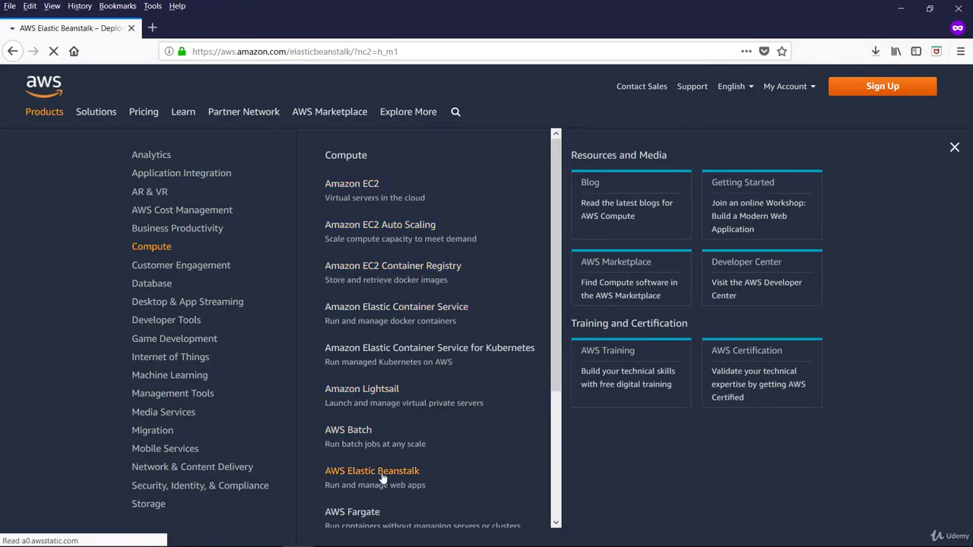
scroll(382, 477, "down", 5)
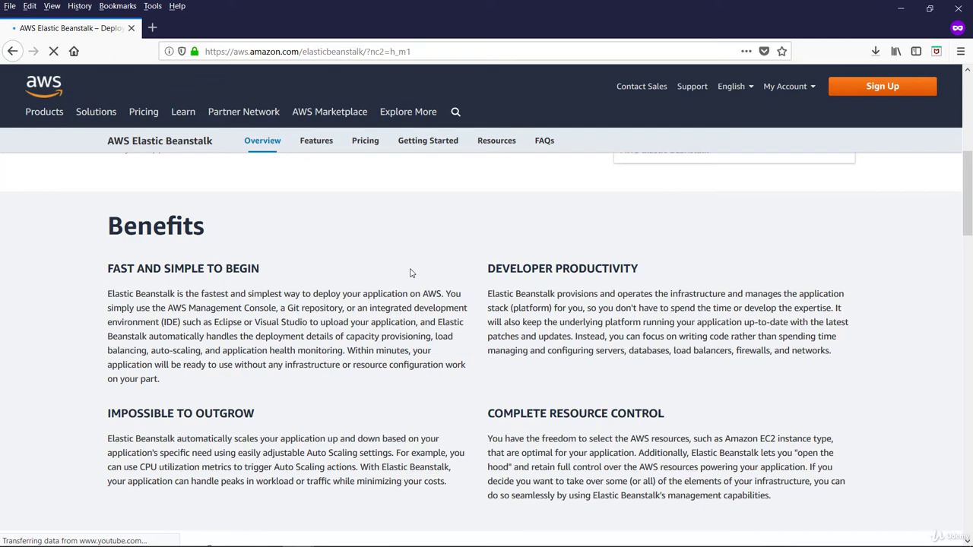
scroll(409, 349, "down", 2)
scroll(409, 349, "down", 1)
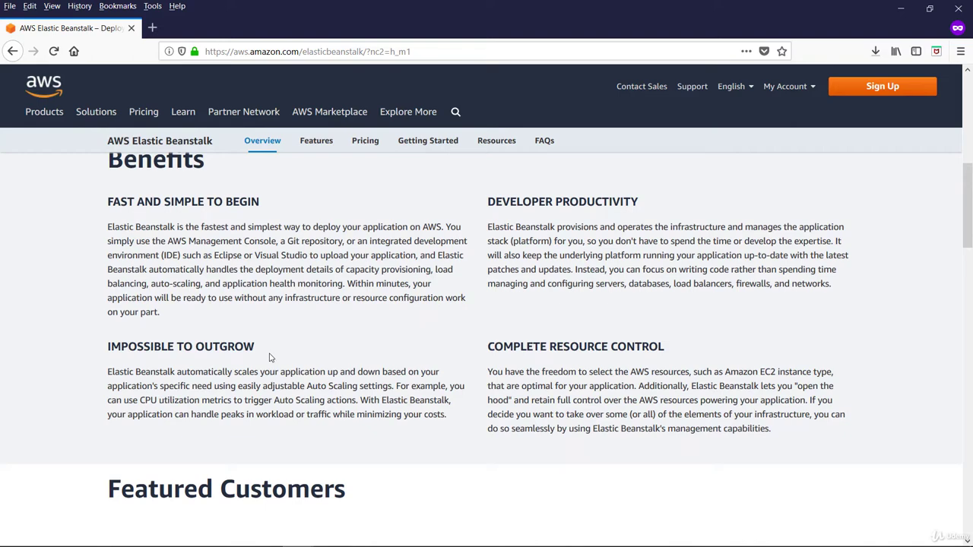
left_click(365, 141)
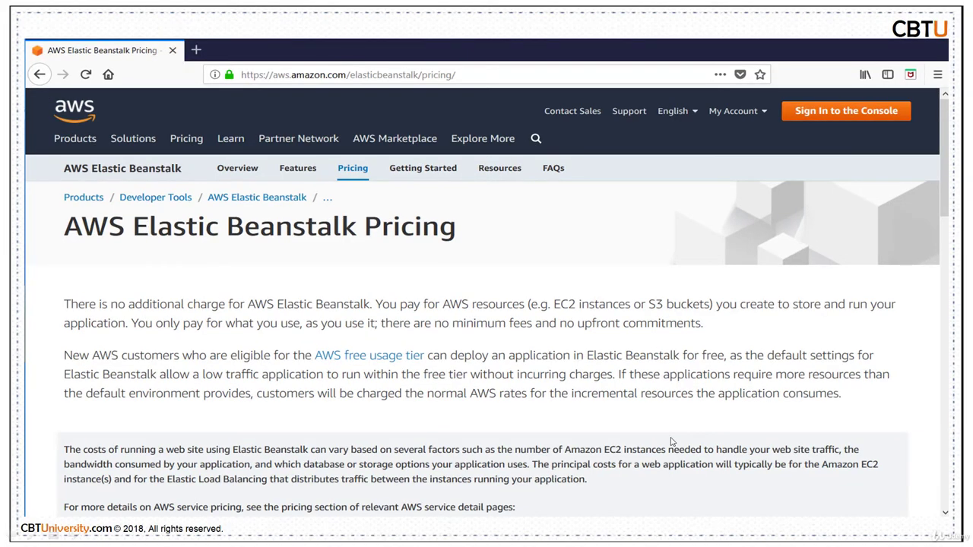
left_click(672, 442)
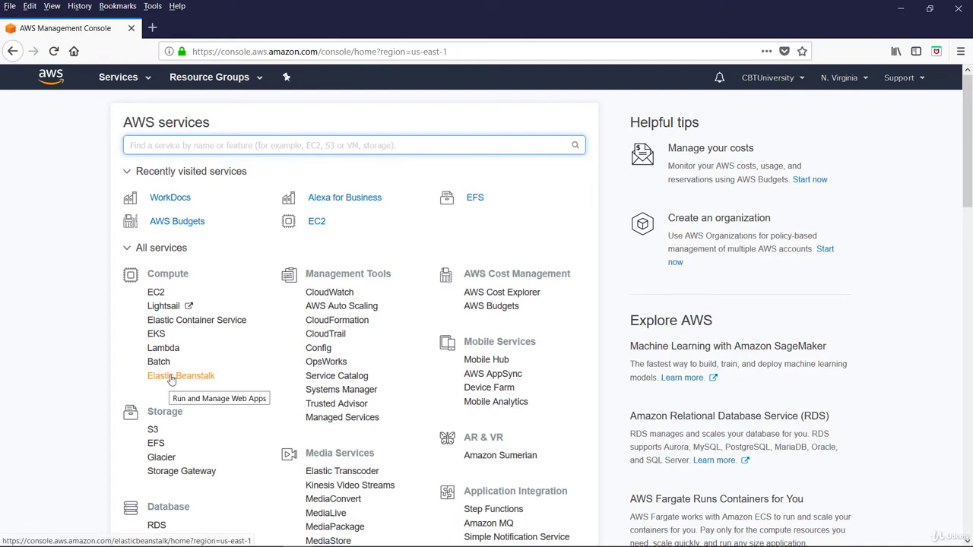
Search 'bean' to open the Elastic Beanstalk console and start creating a web app
type("bean")
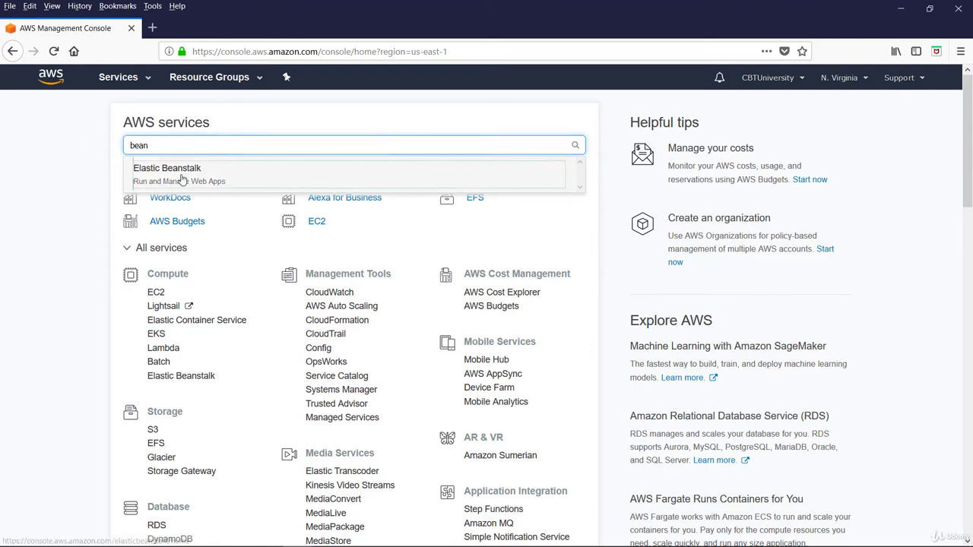
left_click(177, 174)
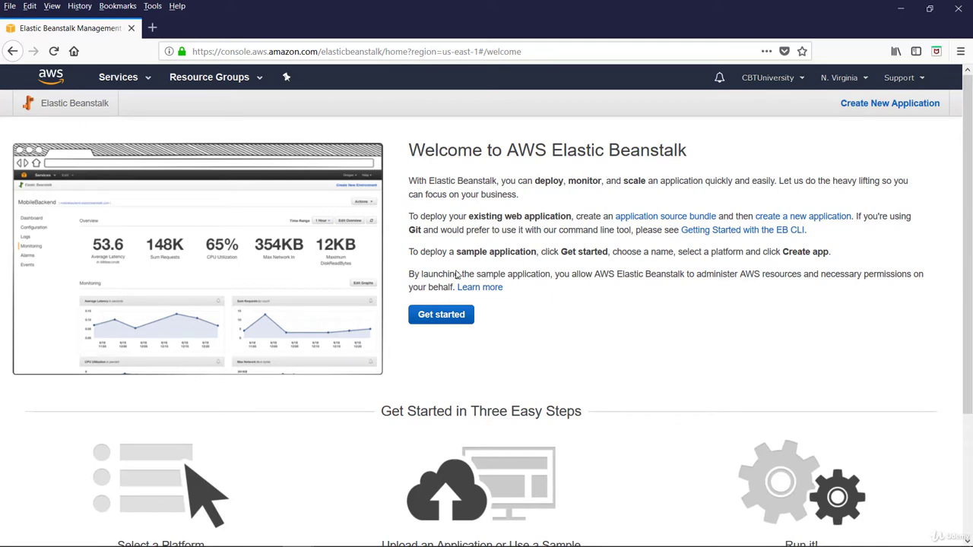
scroll(459, 275, "down", 3)
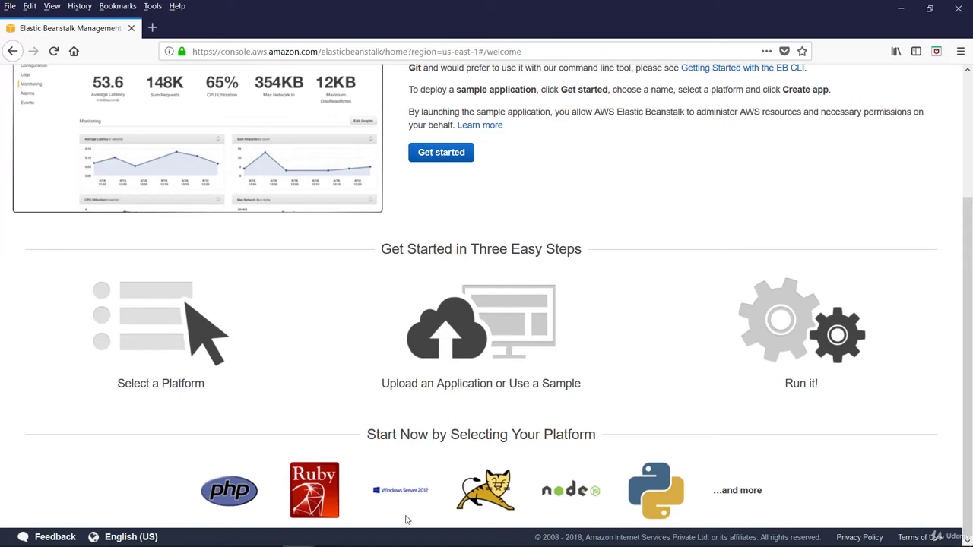
scroll(652, 431, "up", 4)
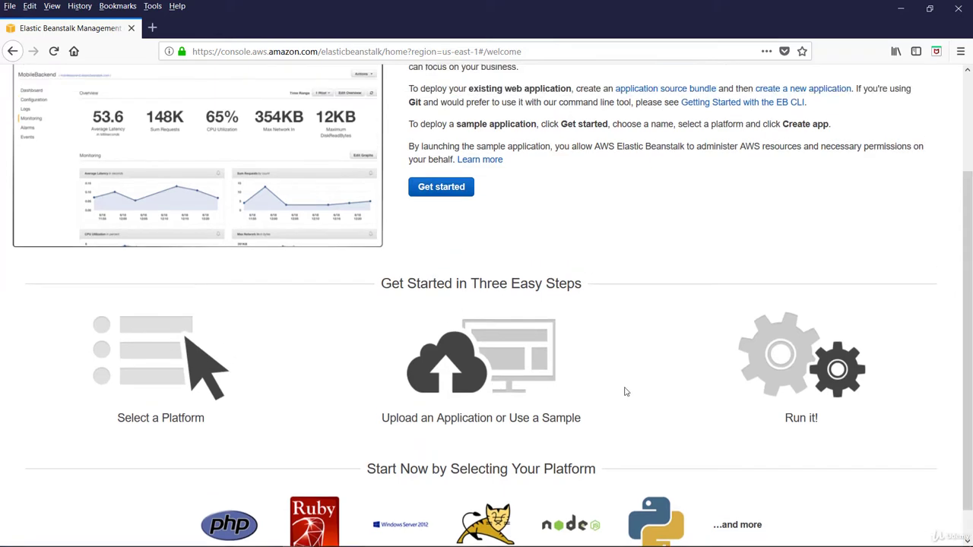
left_click(441, 315)
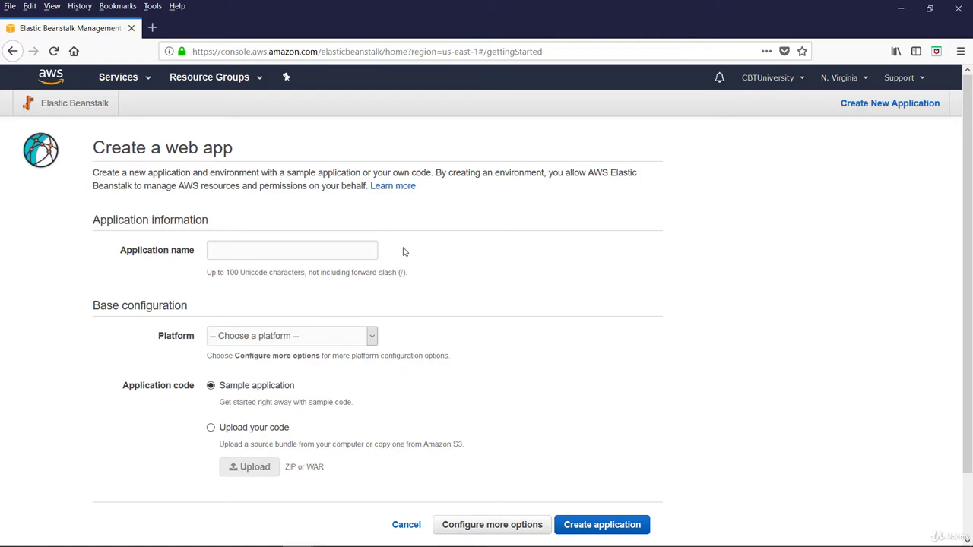
Name the app cbapp1, choose PHP with the sample application, and open Configure more options
left_click(273, 252)
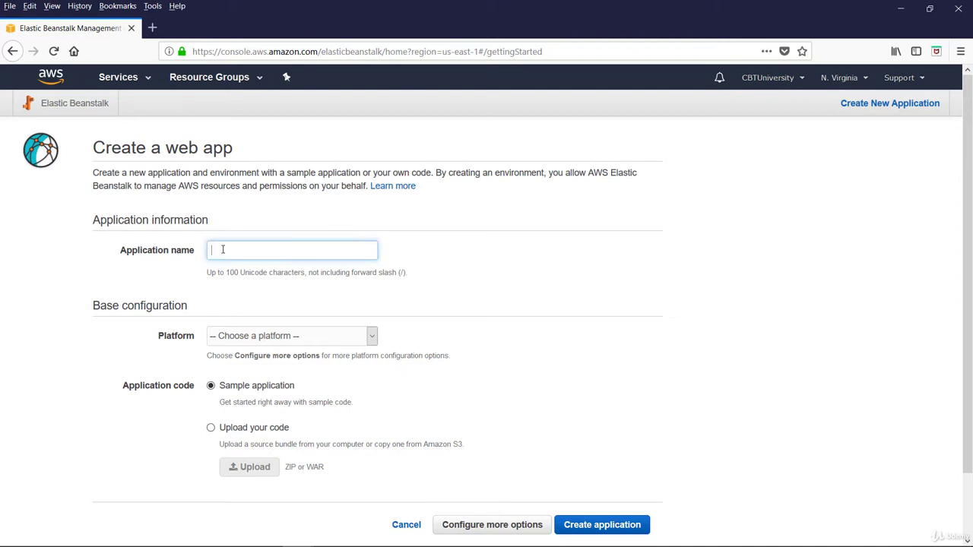
type("cbt")
key("BackSpace")
type("app1")
left_click(372, 339)
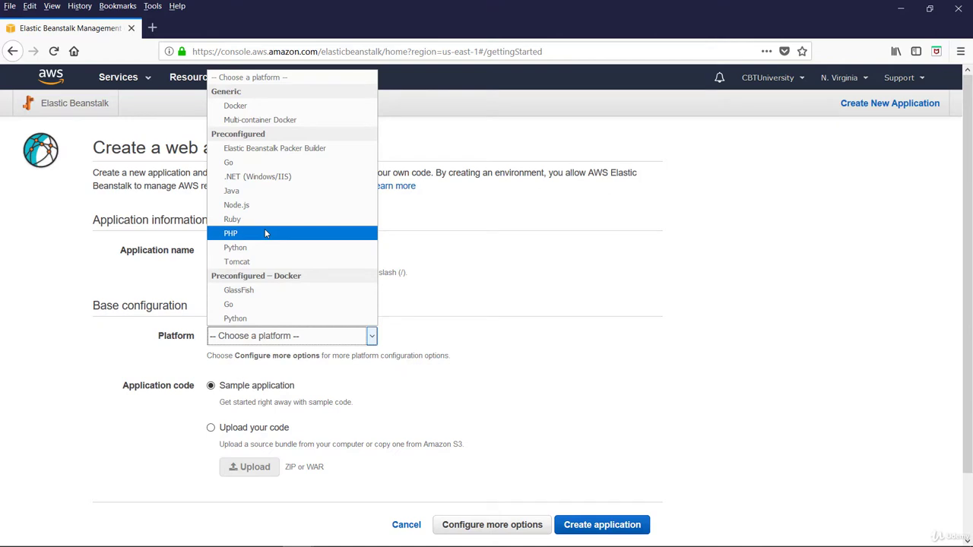
left_click(265, 233)
scroll(441, 317, "down", 2)
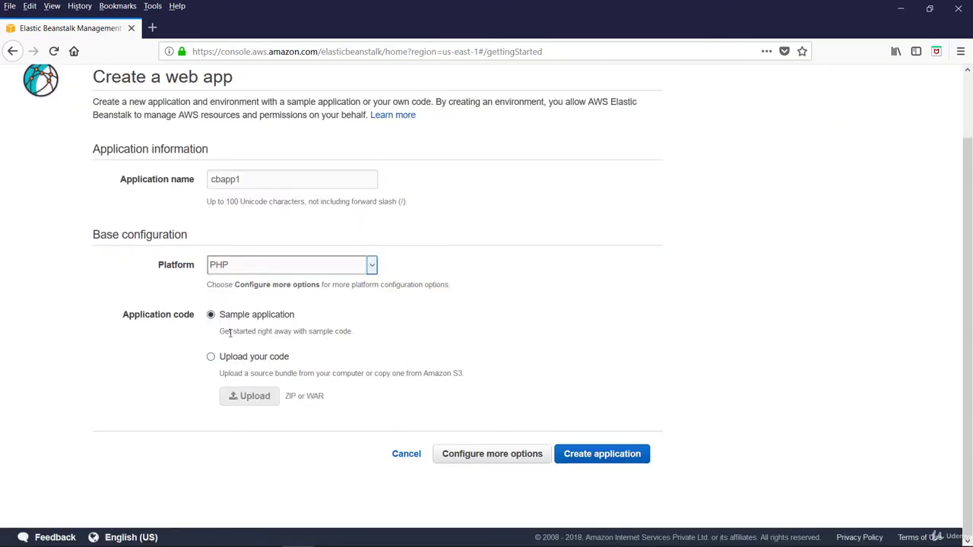
left_click(346, 320)
left_click(491, 456)
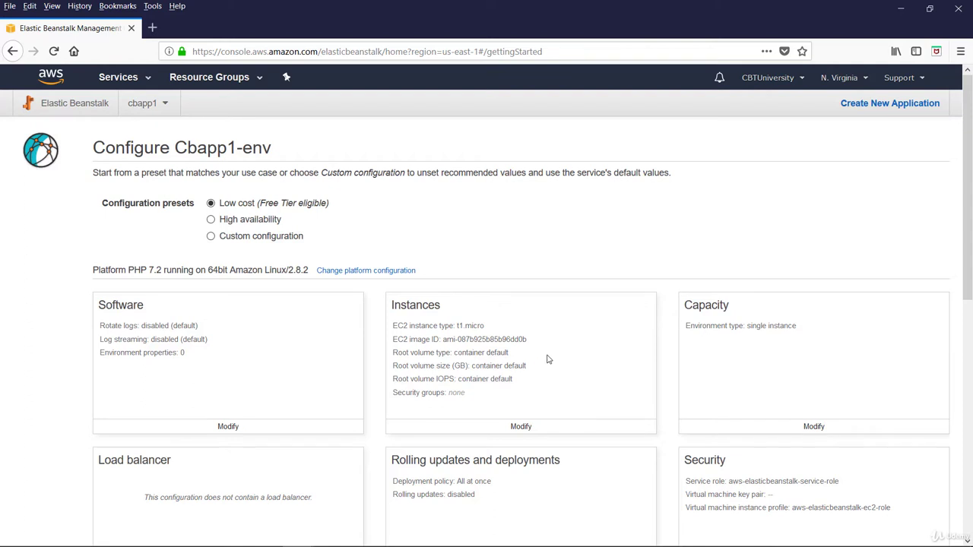
Preview the High availability and Custom configuration presets for Cbapp1-env
scroll(251, 338, "down", 5)
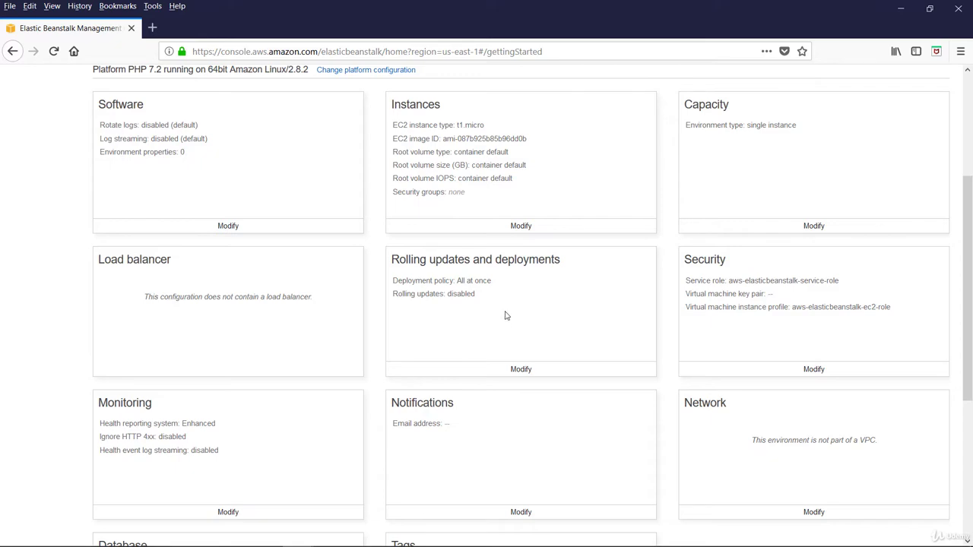
scroll(506, 315, "down", 5)
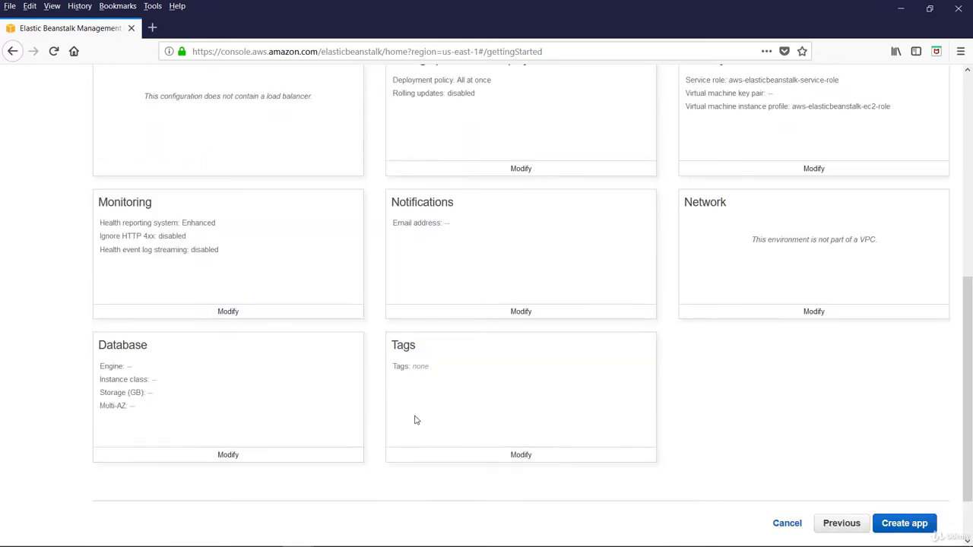
scroll(415, 417, "up", 10)
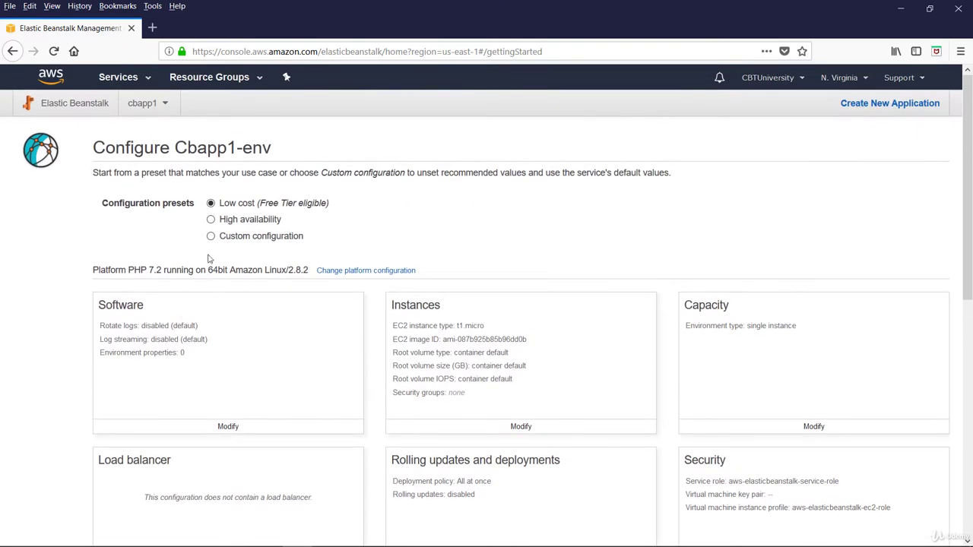
left_click(210, 221)
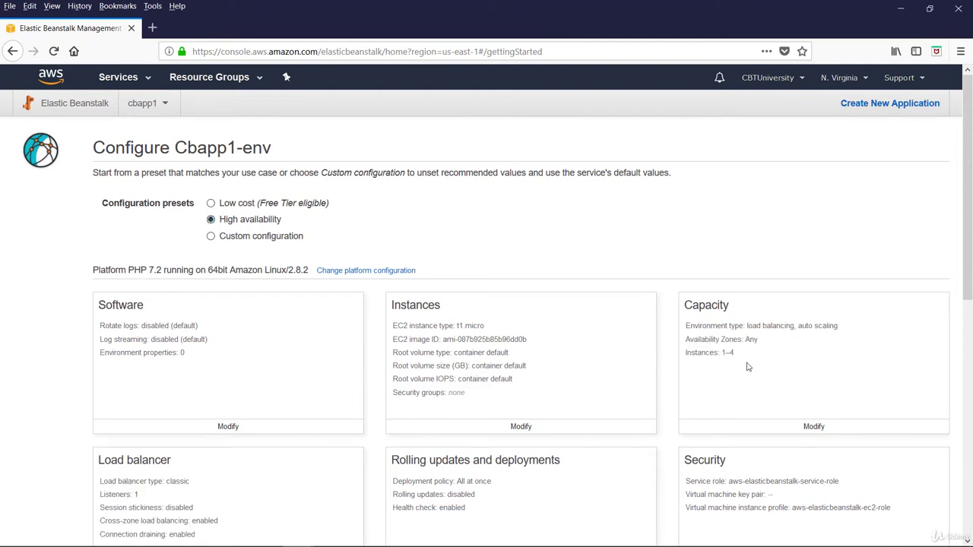
scroll(749, 375, "down", 3)
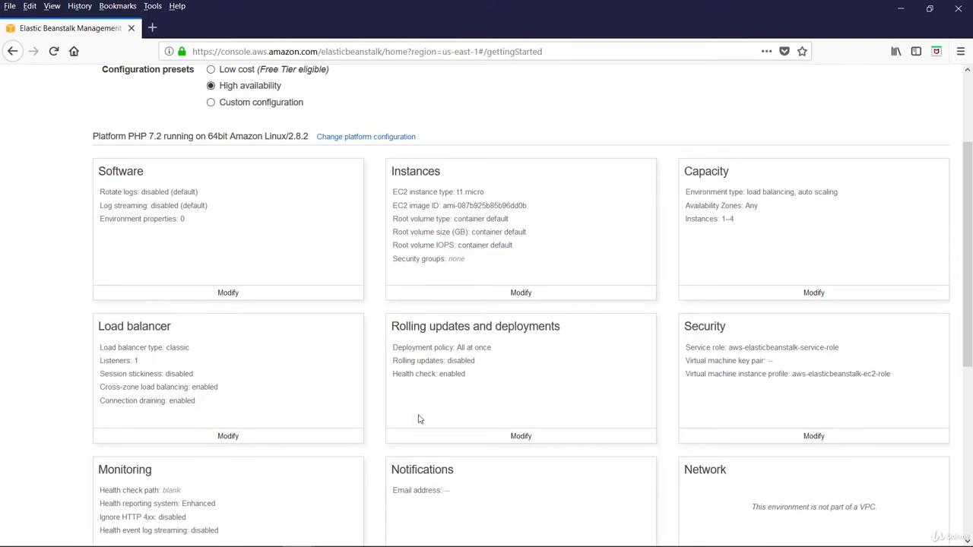
scroll(419, 434, "down", 6)
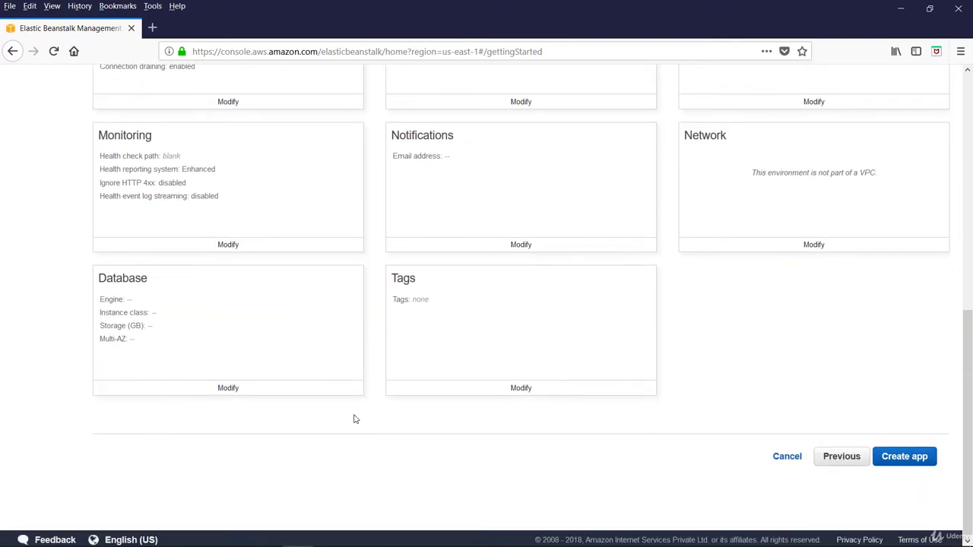
scroll(335, 406, "up", 10)
left_click(211, 239)
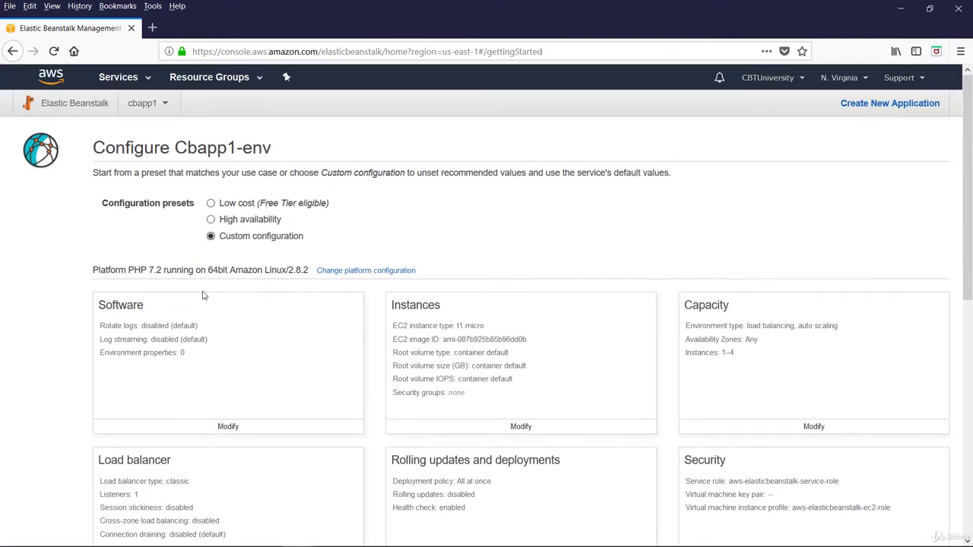
Return to the Low cost preset and create the app
scroll(267, 376, "down", 3)
scroll(270, 376, "up", 2)
scroll(272, 376, "up", 2)
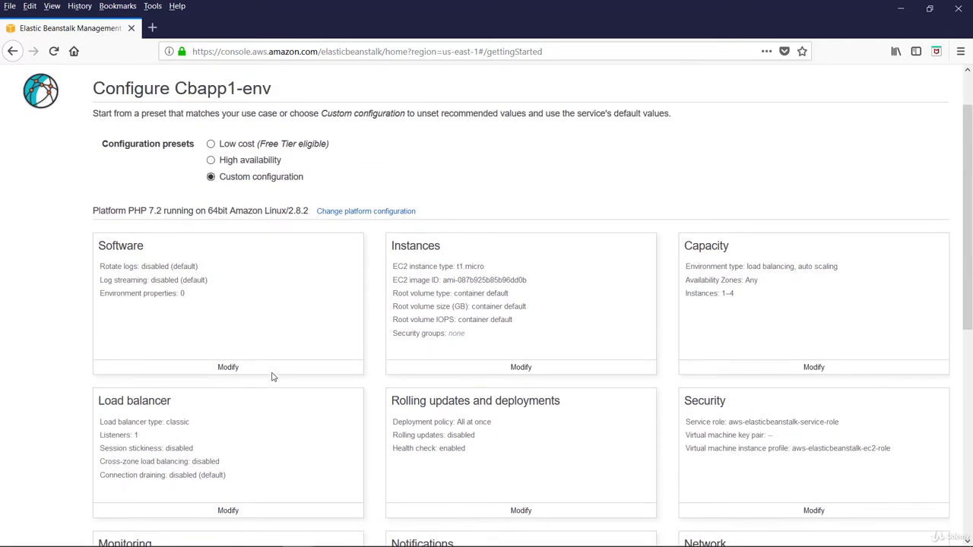
left_click(212, 204)
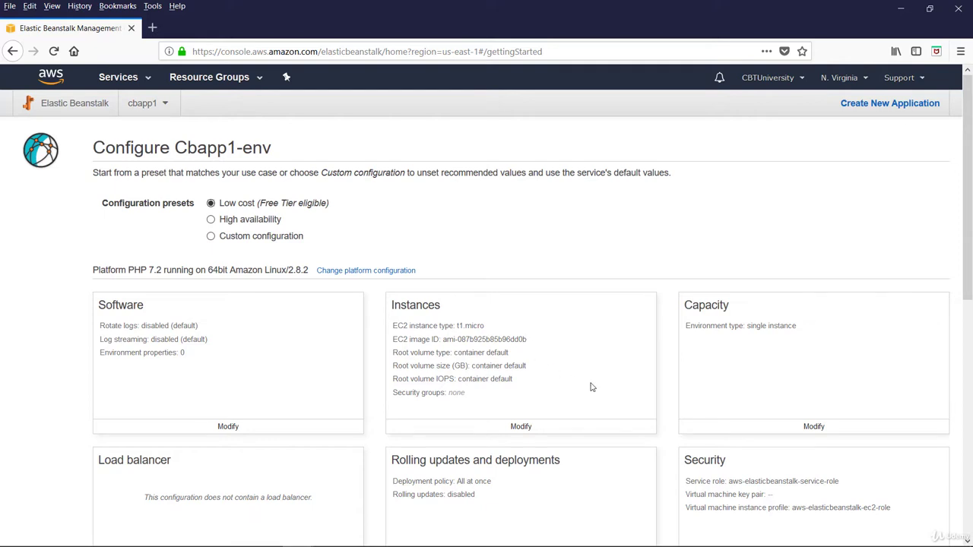
scroll(591, 386, "down", 6)
left_click(903, 454)
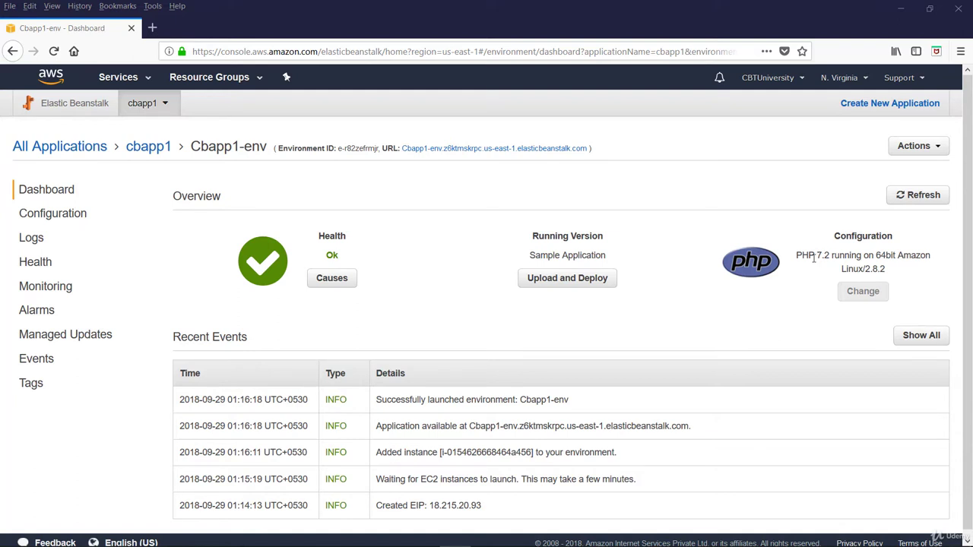
Look over the Cbapp1-env Actions menu, then return to All Applications
scroll(322, 329, "down", 1)
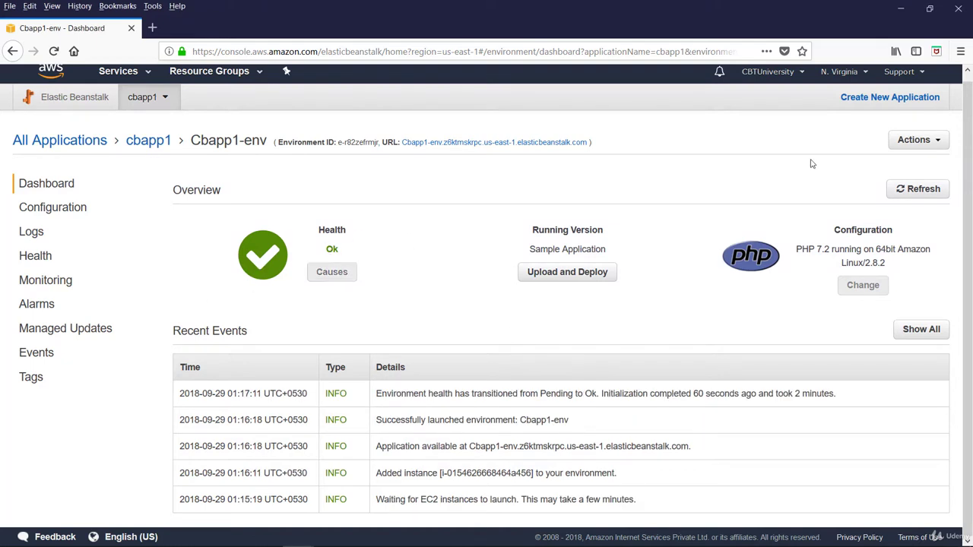
left_click(942, 139)
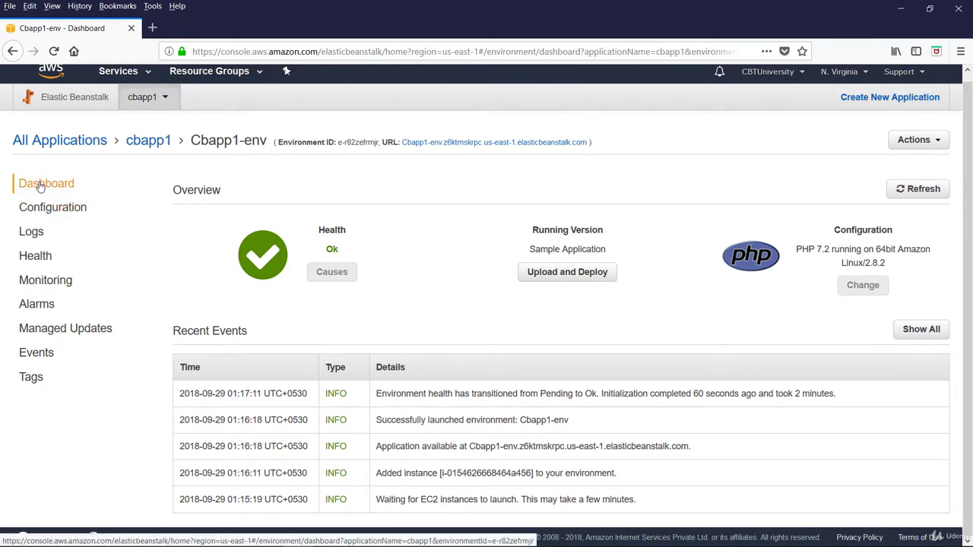
left_click(55, 143)
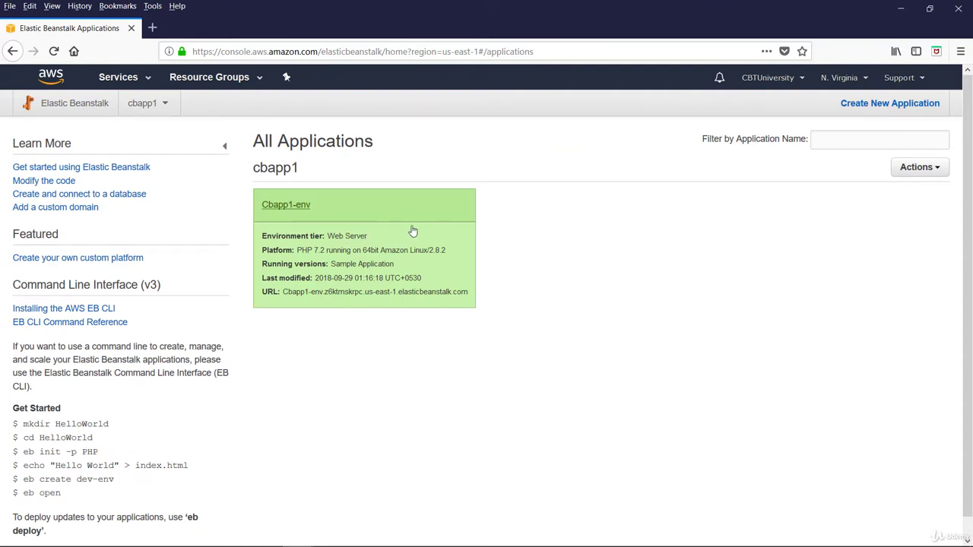
Open Cbapp1-env and review its configuration overview
left_click(328, 225)
left_click(41, 218)
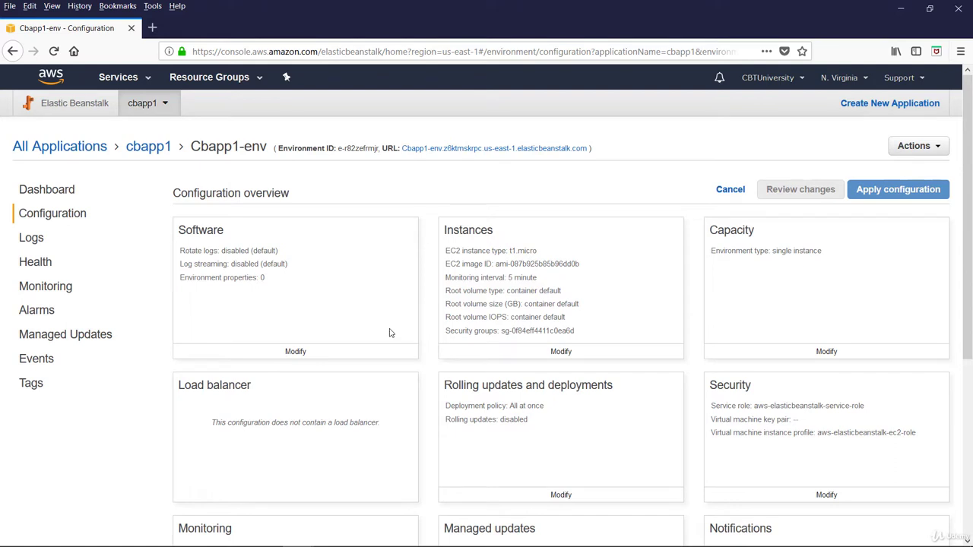
left_click(31, 242)
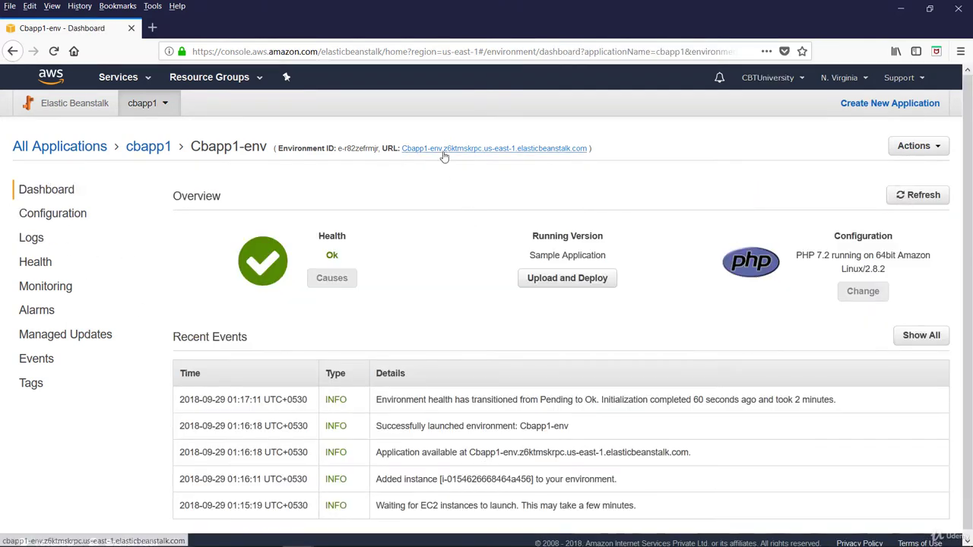
Check the Congratulations page at the environment URL, then revisit the configuration overview
left_click(491, 149)
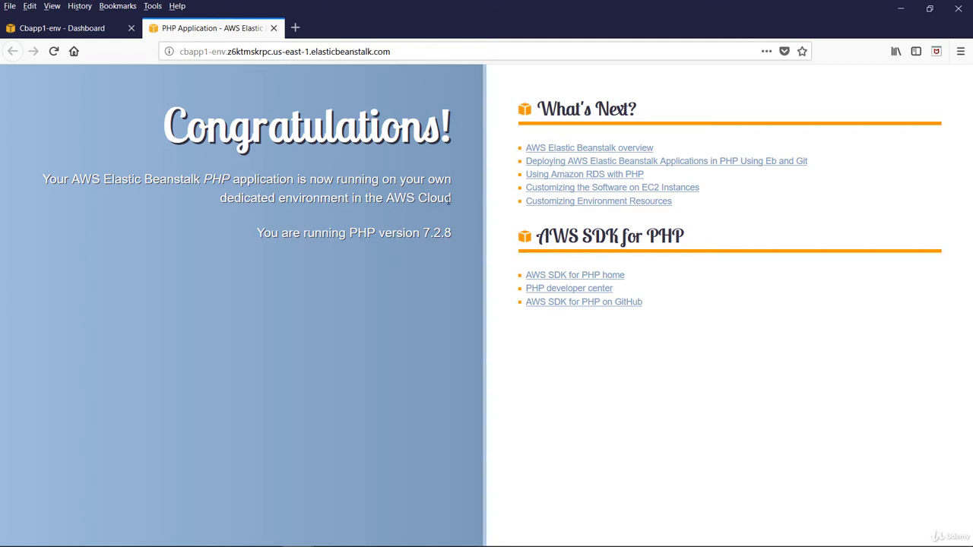
left_click(273, 28)
left_click(50, 215)
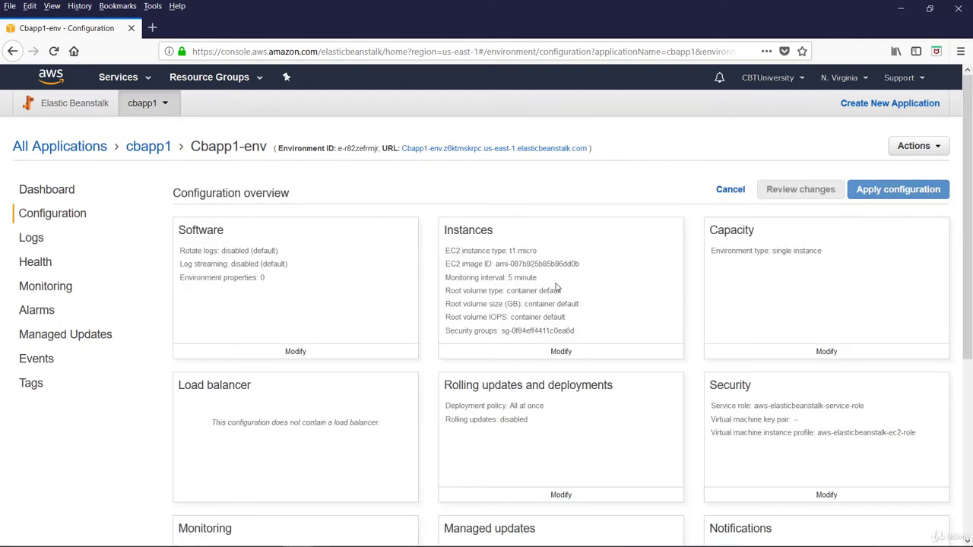
scroll(584, 376, "down", 5)
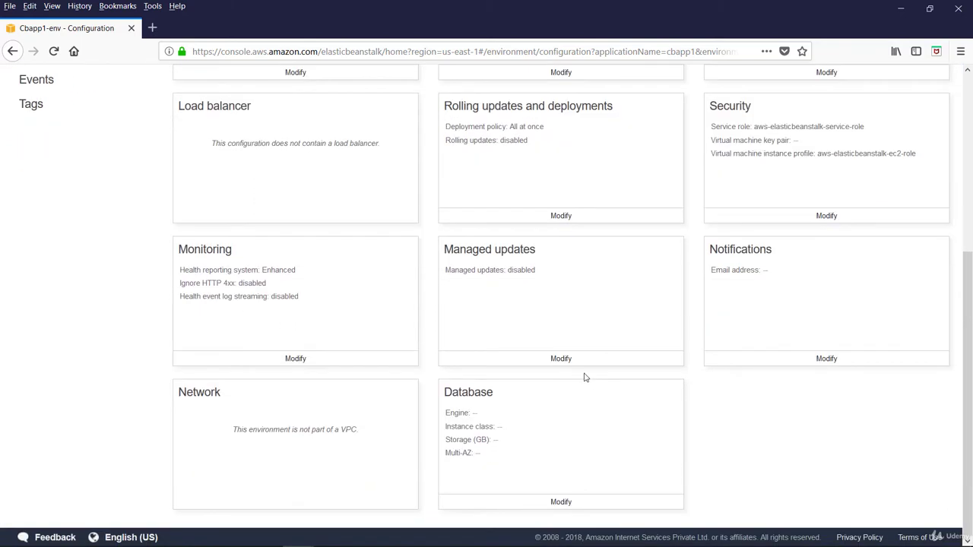
scroll(584, 376, "up", 5)
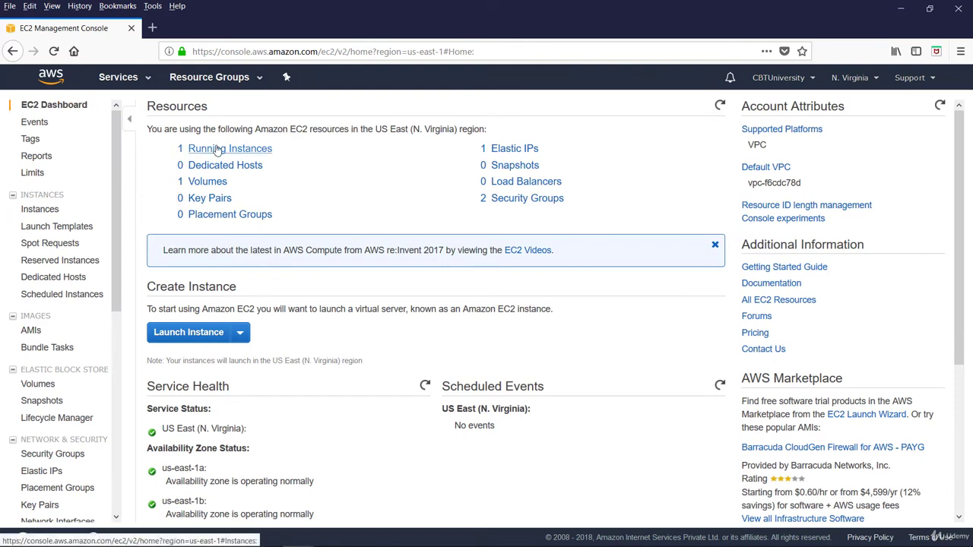
Browse Running Instances and Elastic IPs, ending on the Launch Configurations list
left_click(222, 149)
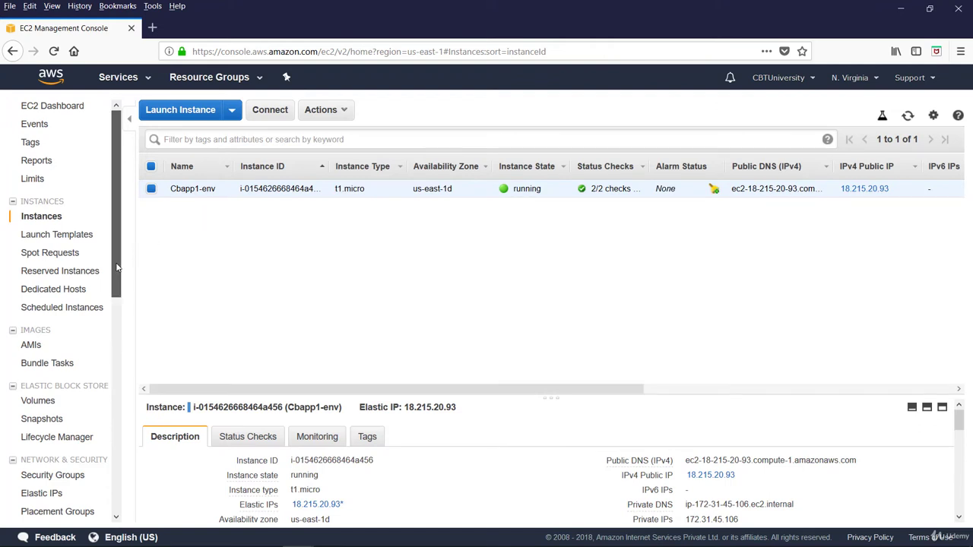
scroll(116, 266, "down", 3)
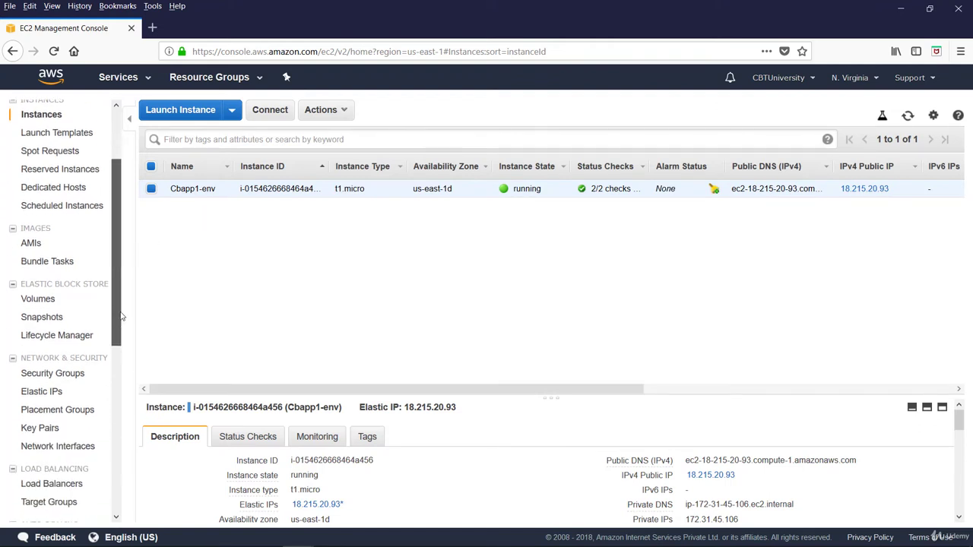
left_click(42, 391)
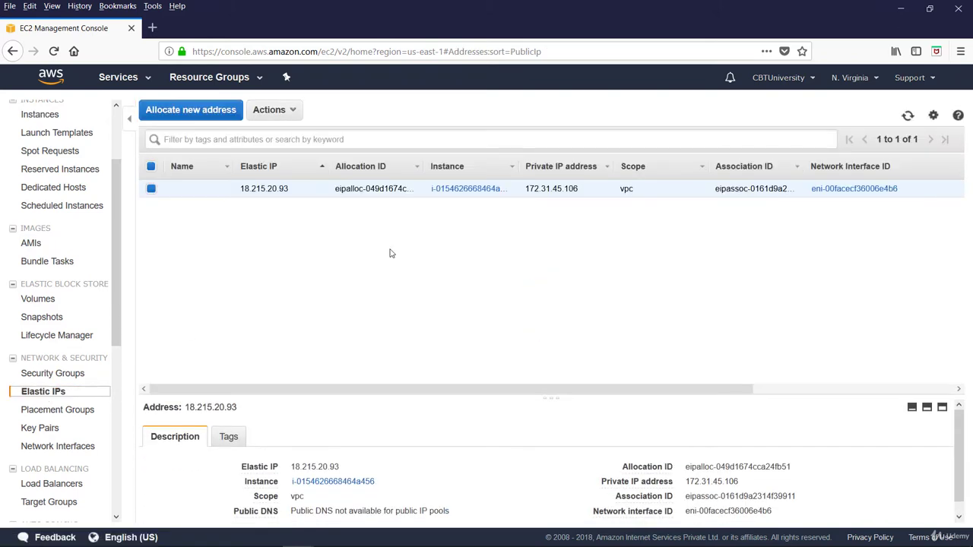
scroll(87, 423, "down", 3)
left_click(65, 419)
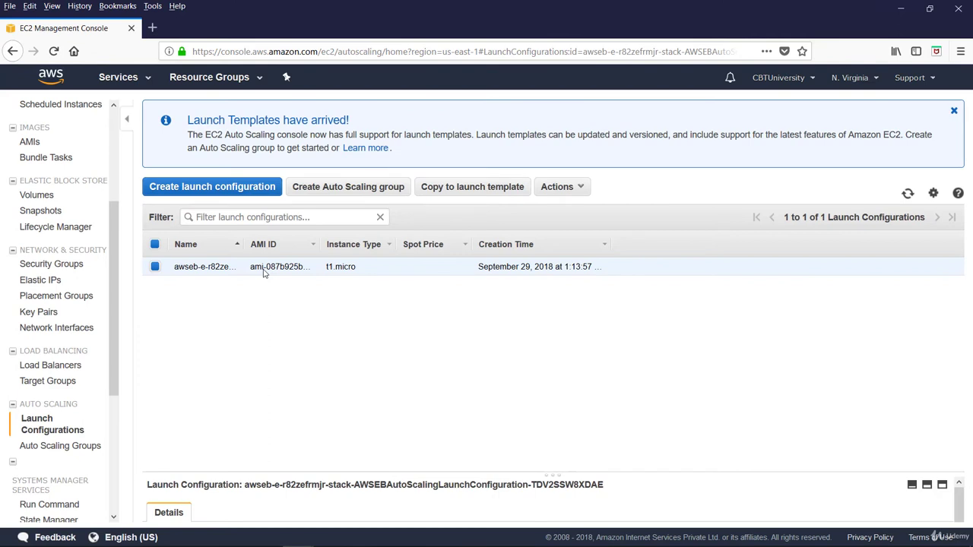
Review the Auto Scaling group's activity history, scaling policies, instances and monitoring
left_click(59, 448)
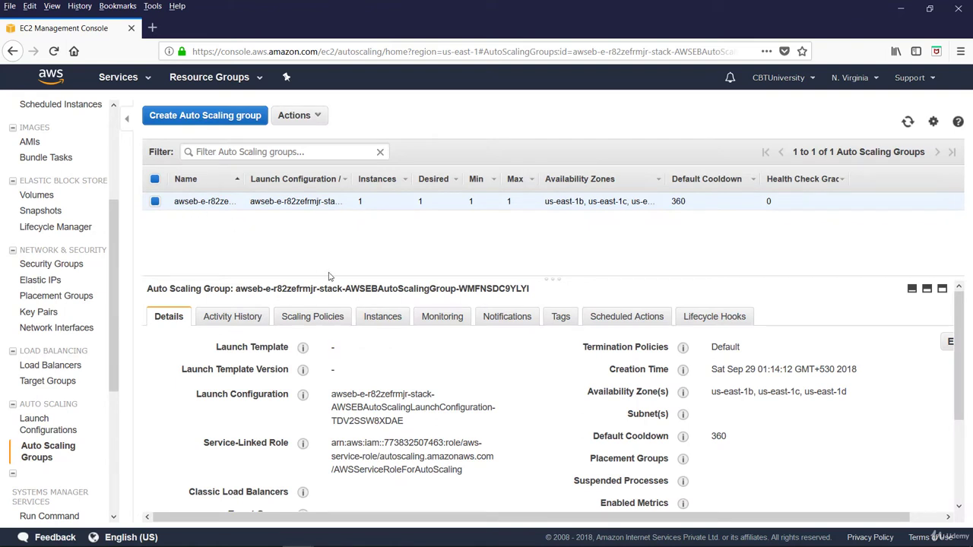
left_click_drag(320, 279, 320, 239)
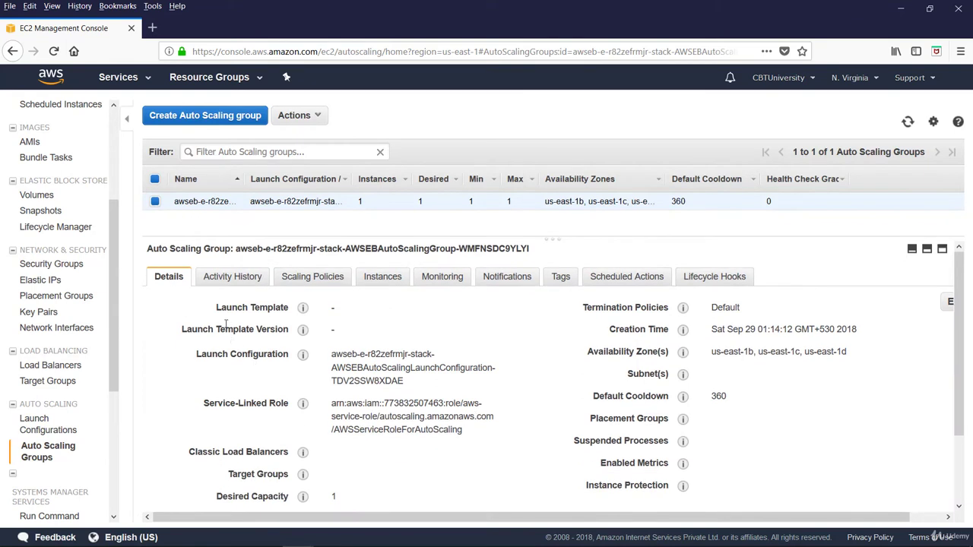
left_click(232, 279)
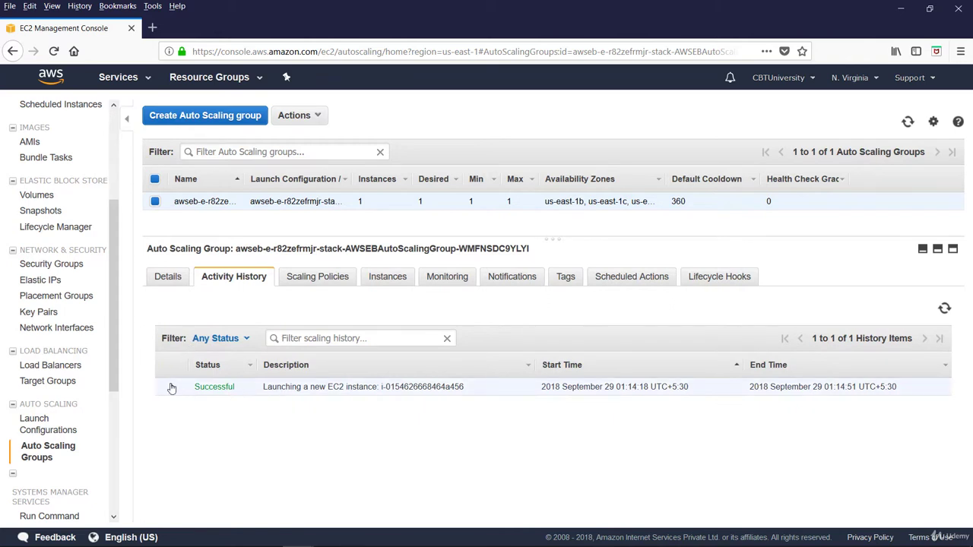
left_click(172, 386)
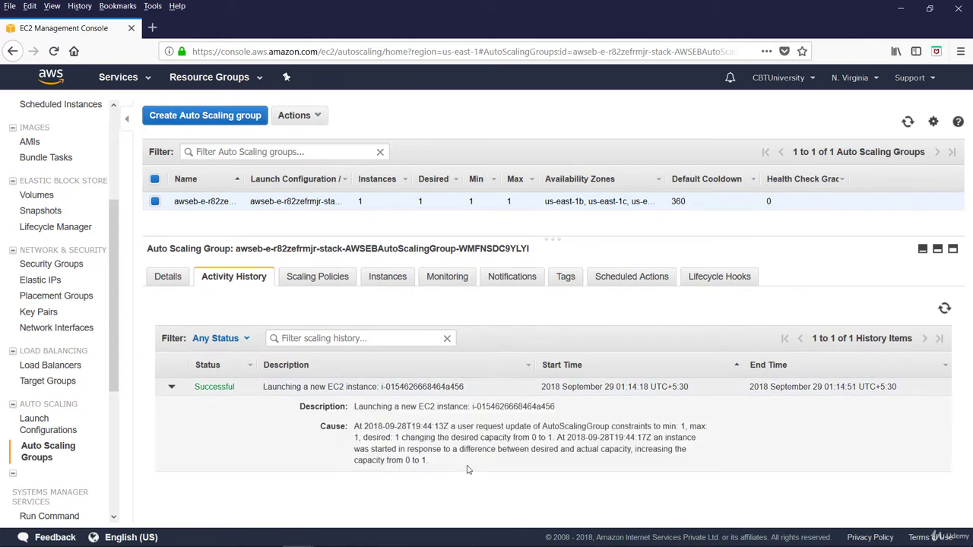
left_click(326, 282)
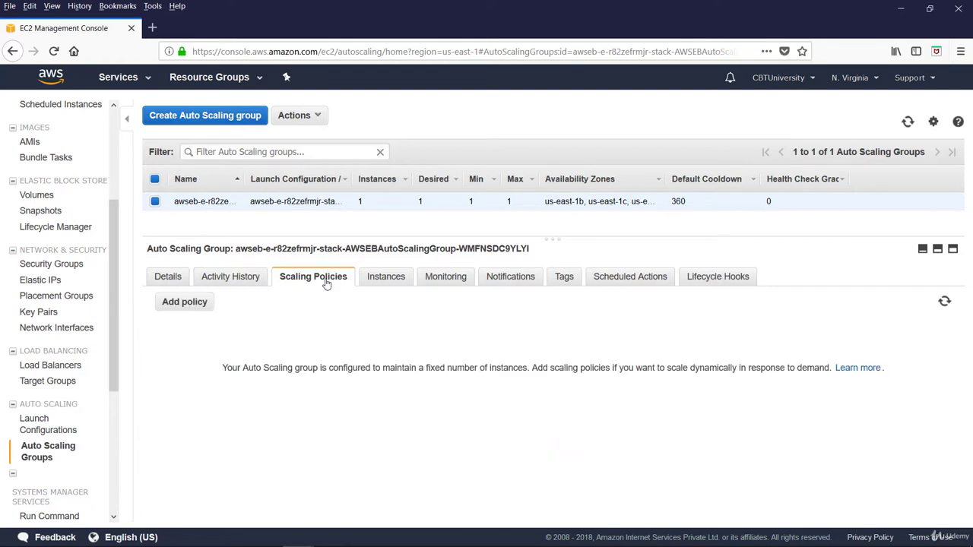
left_click(397, 282)
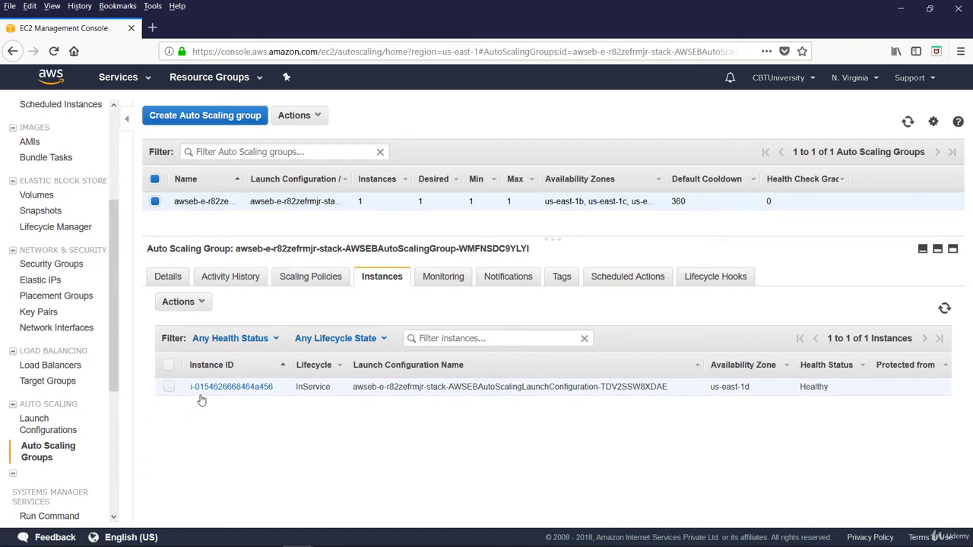
left_click(444, 281)
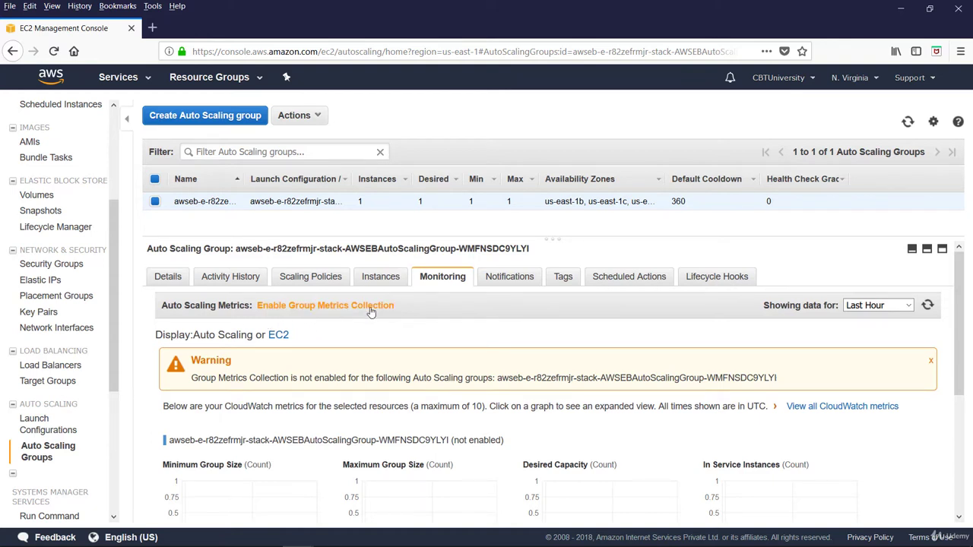
Review the group's notifications, tags, scheduled actions and lifecycle hooks, then return to EC2 Dashboard
left_click(508, 278)
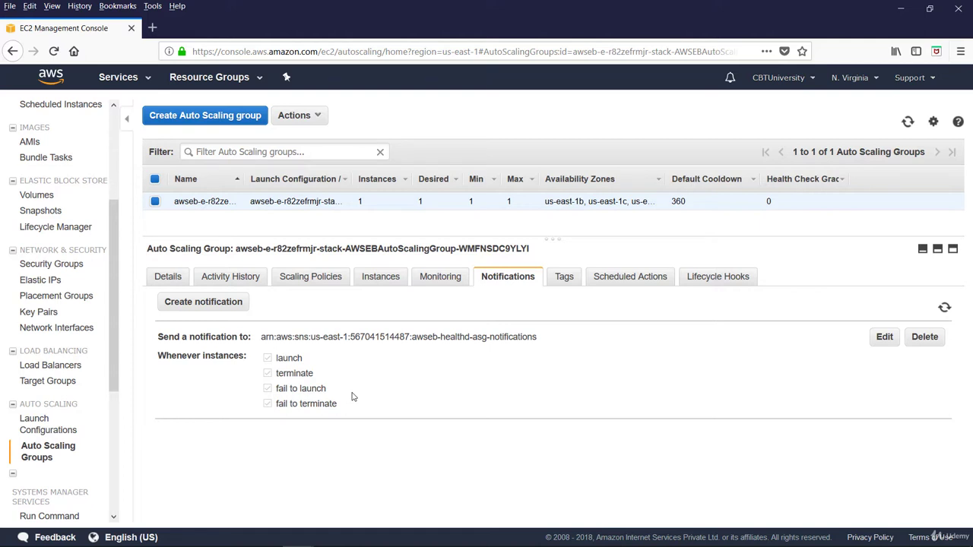
left_click(563, 277)
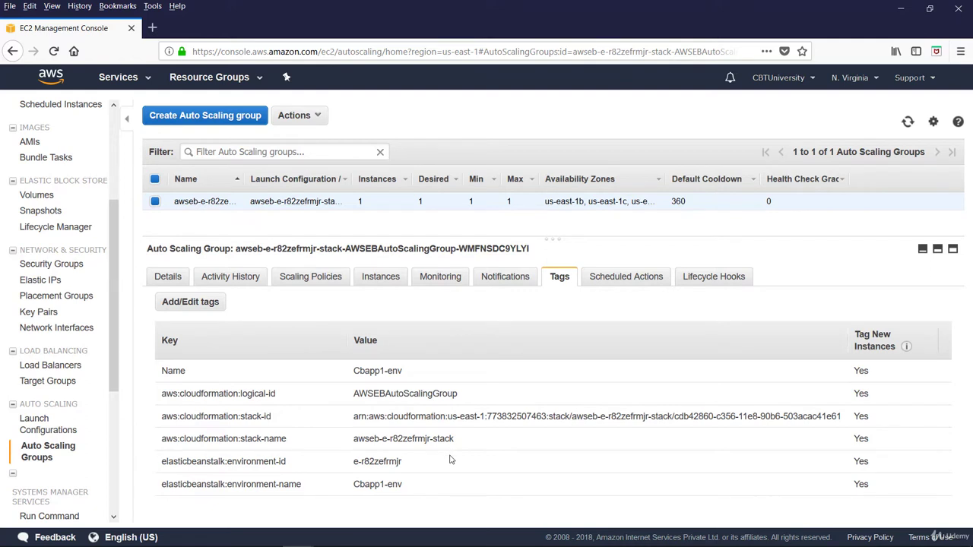
left_click(629, 281)
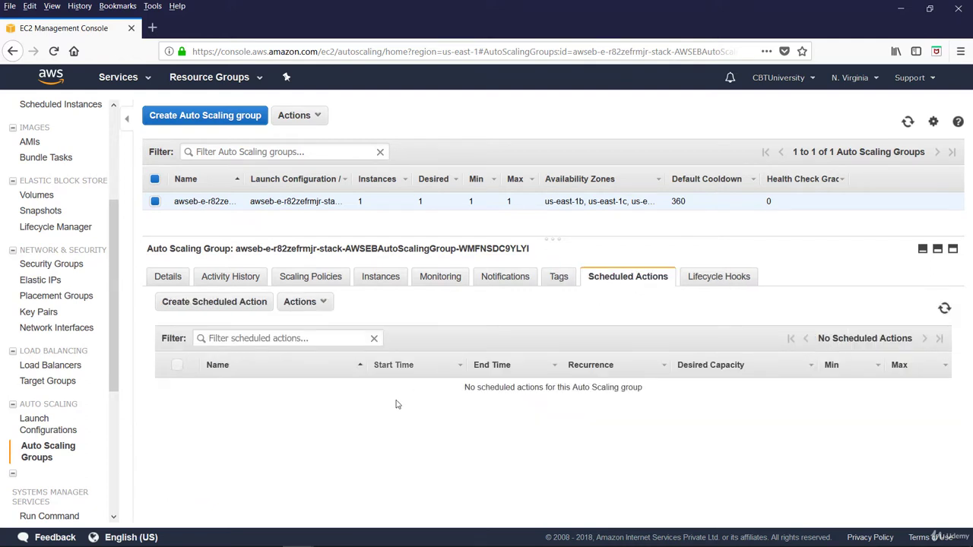
left_click(704, 283)
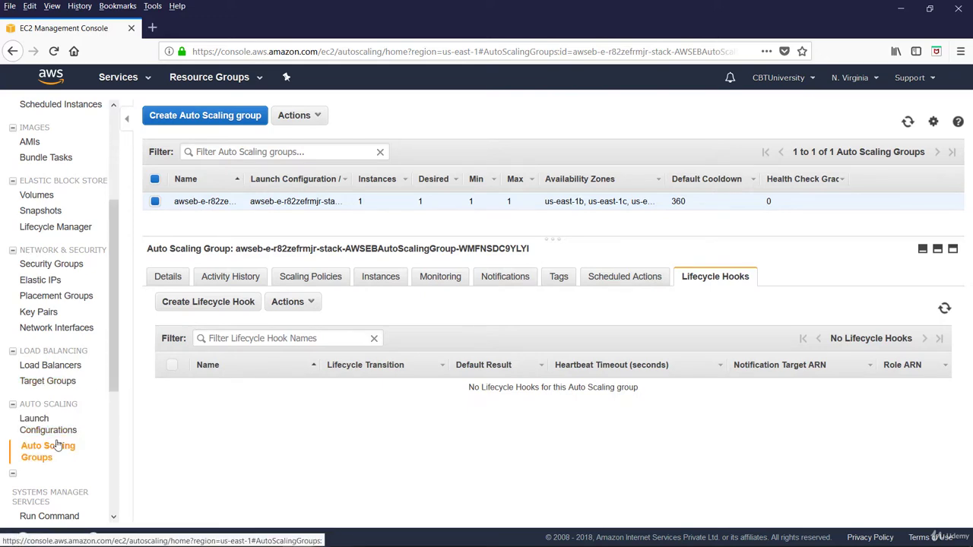
left_click(58, 107)
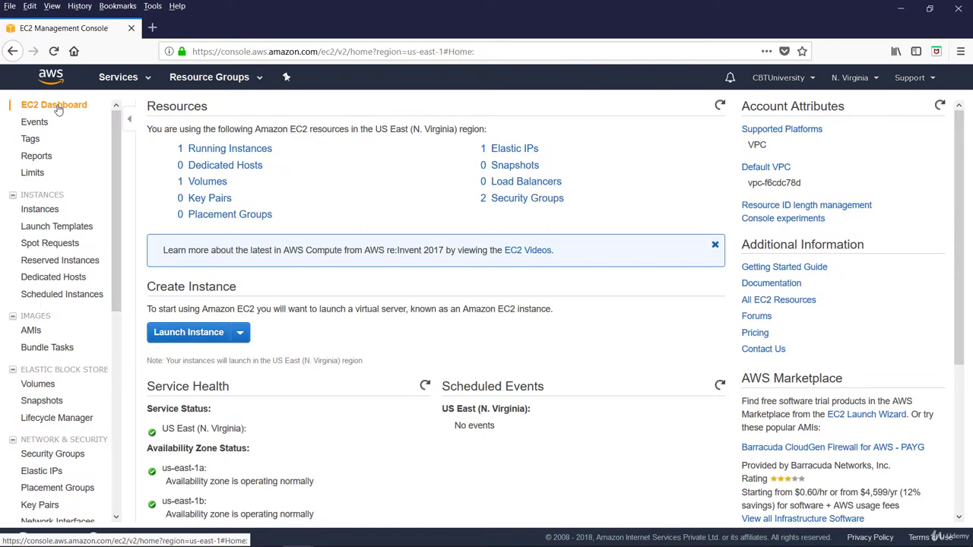
List running instances and open Cbapp1-env's live site in a separate tab
left_click(207, 152)
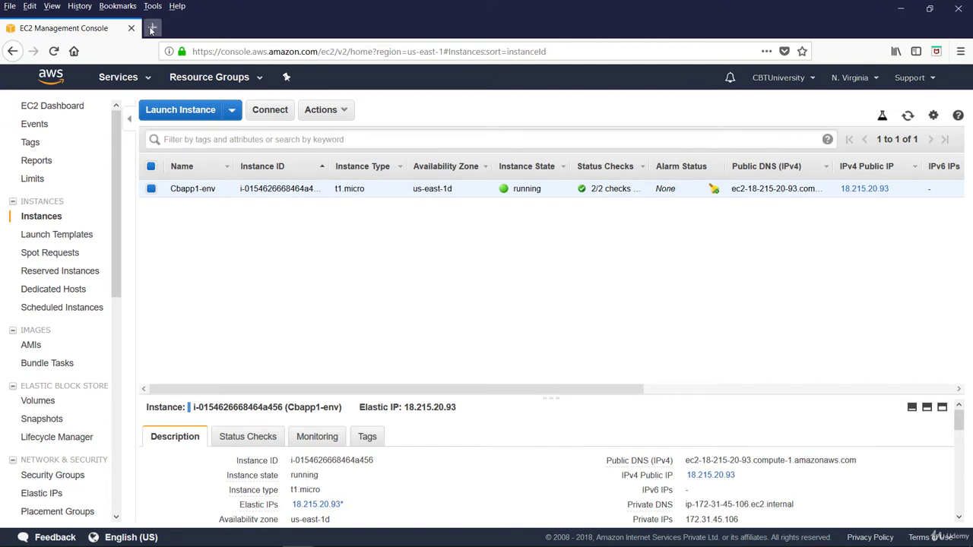
left_click(152, 27)
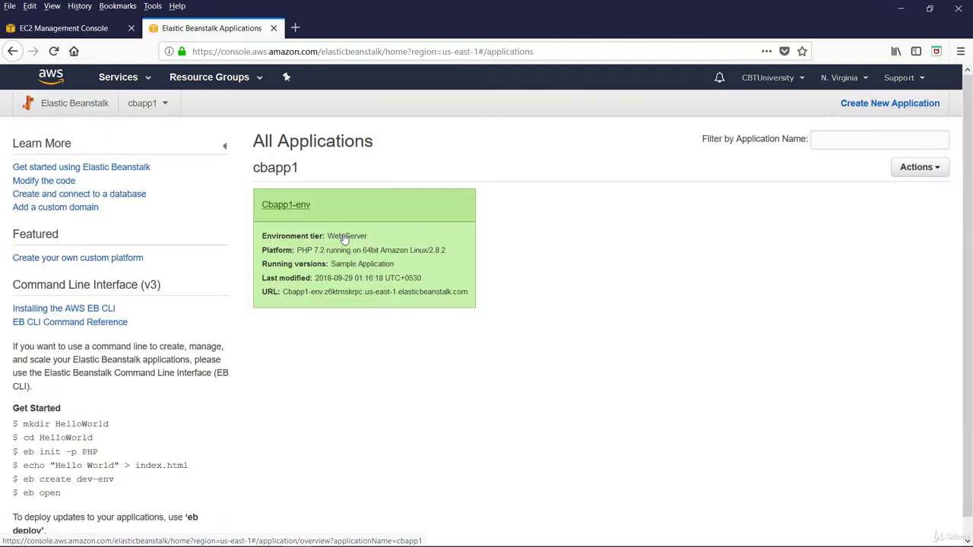
left_click(295, 207)
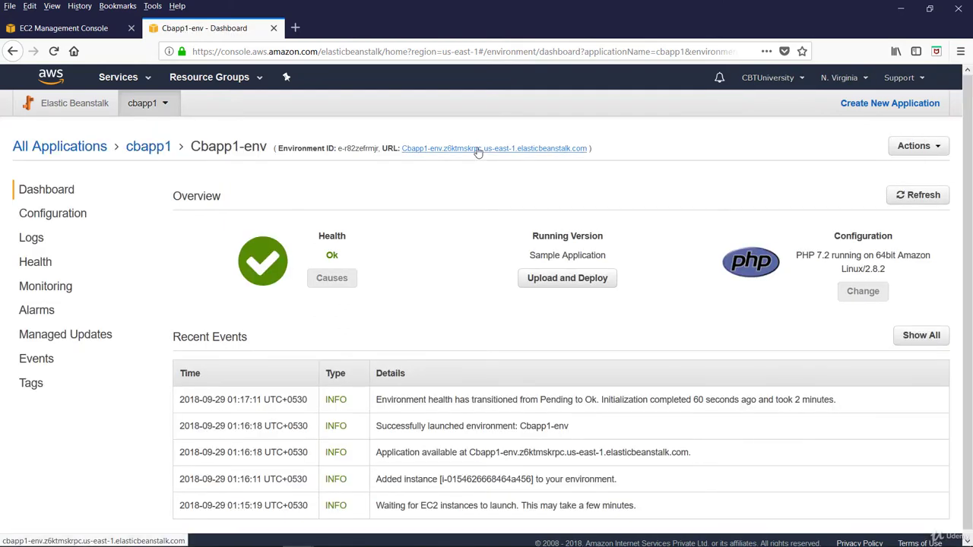
left_click(477, 149)
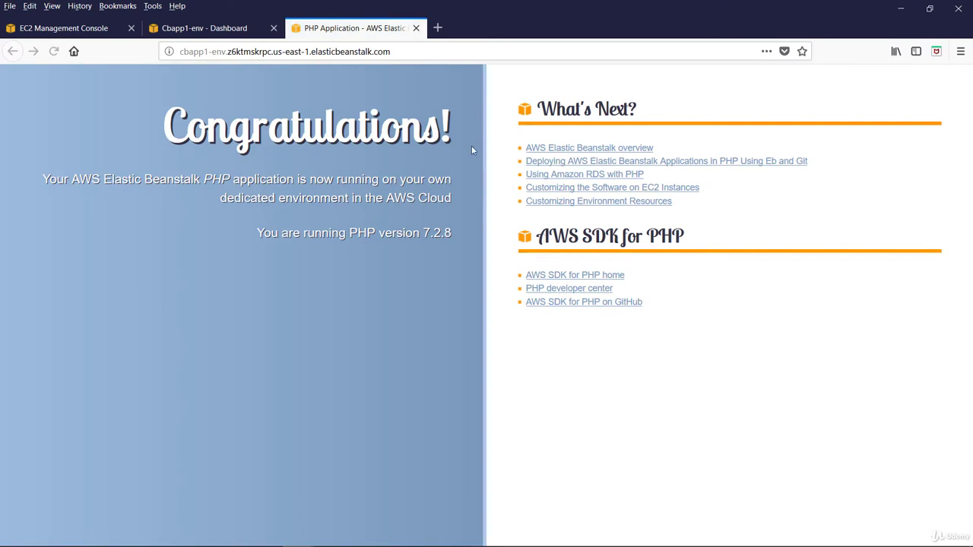
left_click(69, 28)
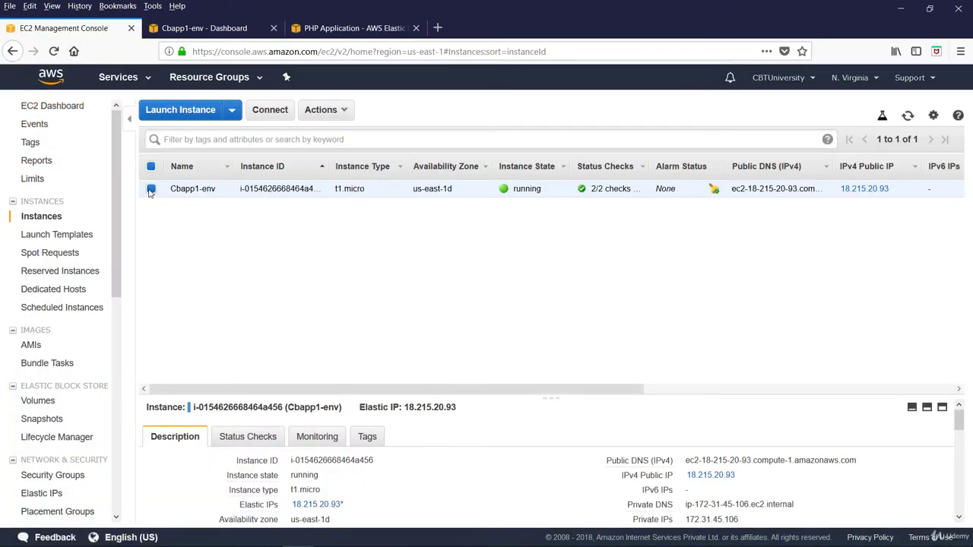
Terminate the Cbapp1-env instance via Actions > Instance State > Terminate
left_click(344, 111)
mouse_move(332, 240)
mouse_move(338, 181)
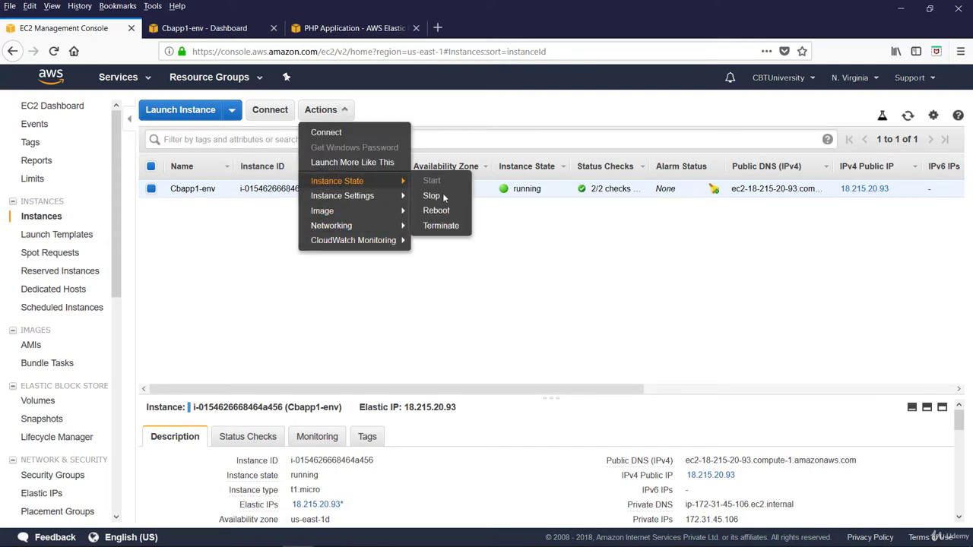
left_click(438, 228)
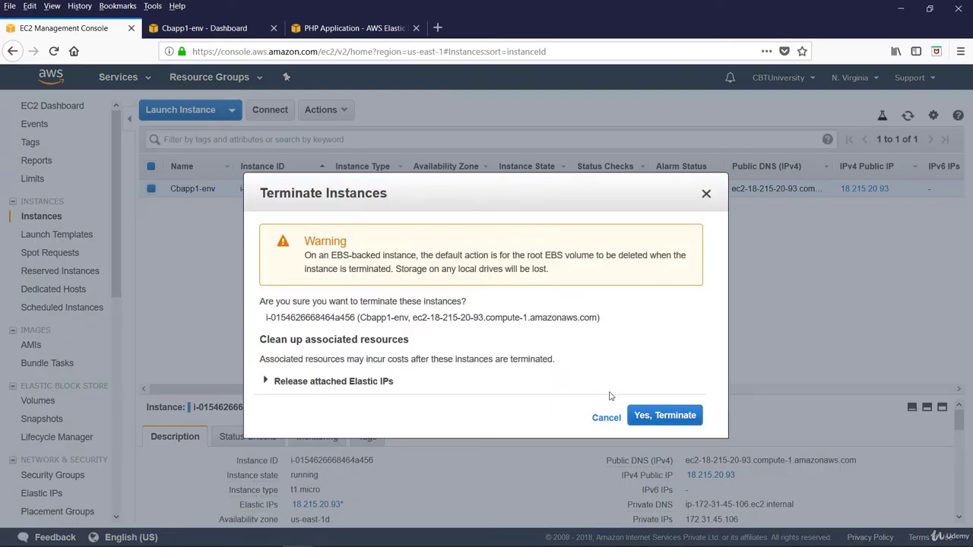
left_click(661, 417)
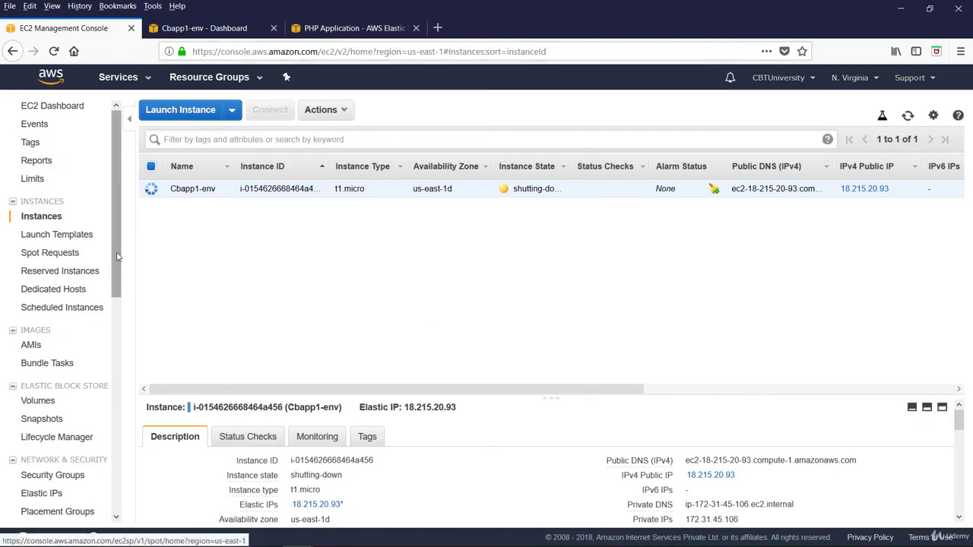
left_click_drag(121, 251, 120, 356)
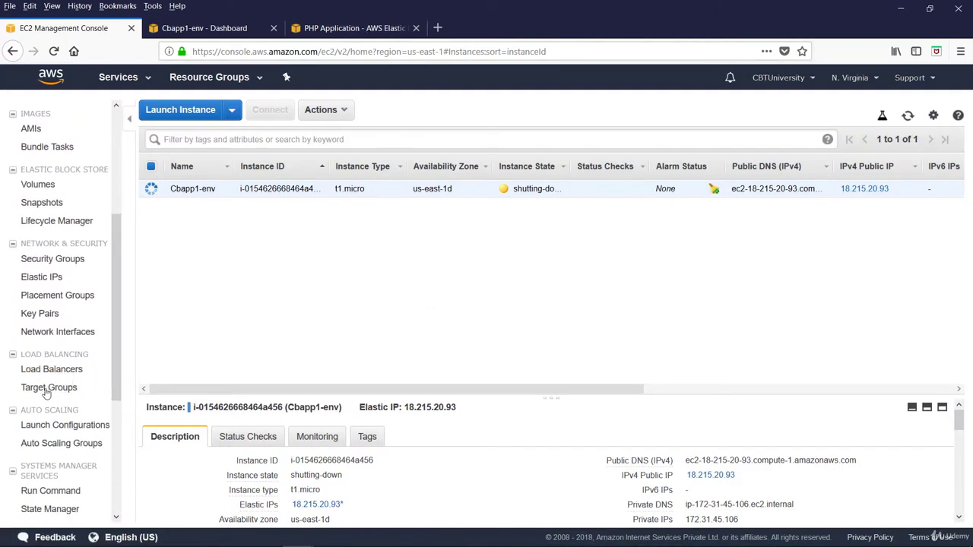
scroll(55, 365, "down", 4)
left_click(57, 261)
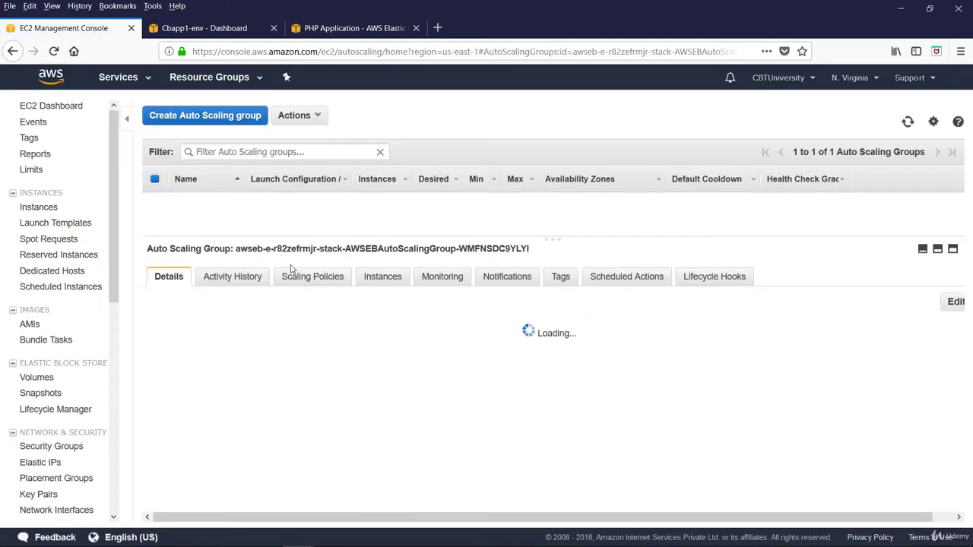
Read the original launch's cause in Activity History, then reload the sample site
left_click(230, 277)
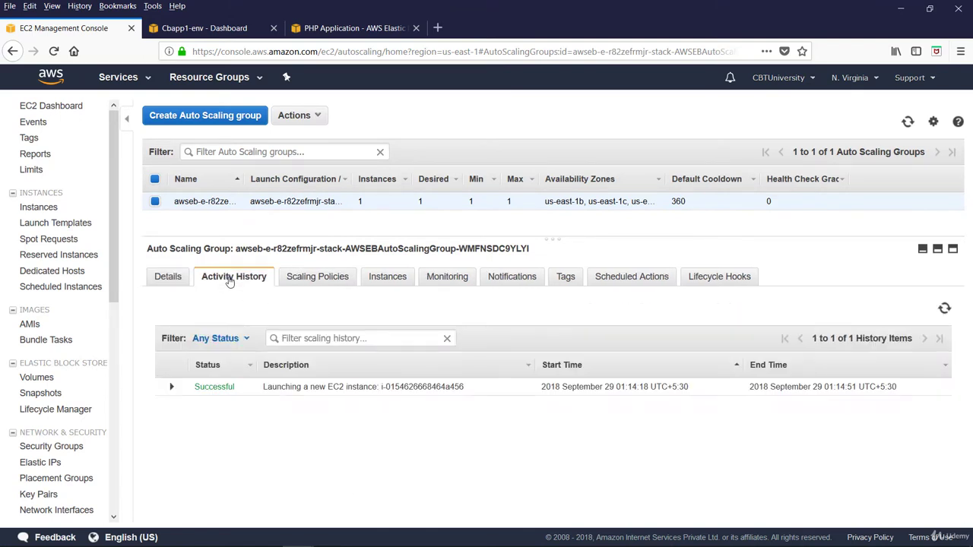
left_click(171, 386)
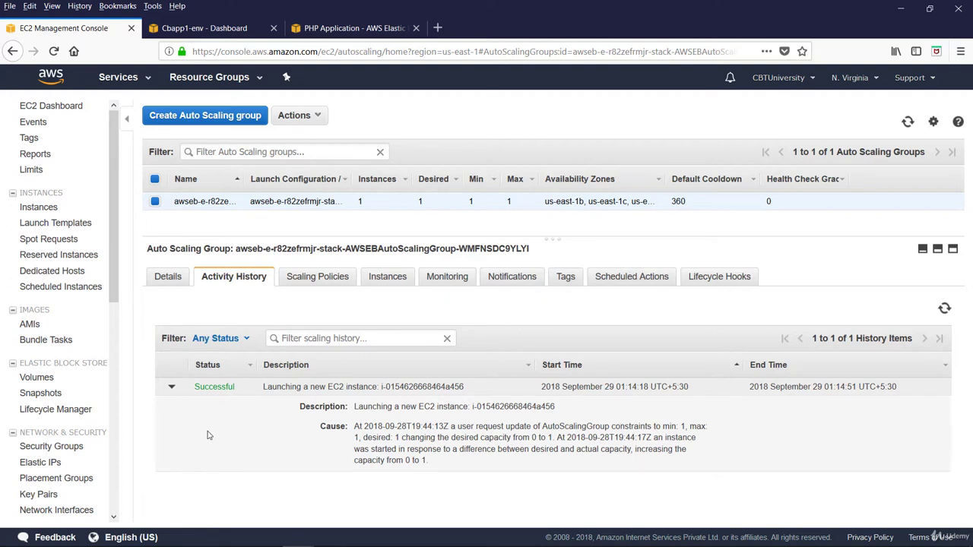
left_click(353, 28)
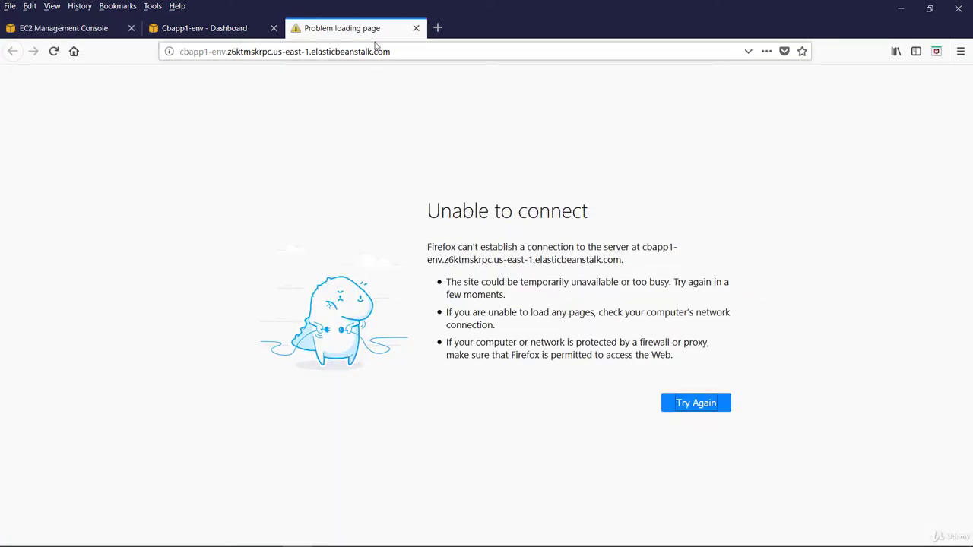
Check the Cbapp1-env dashboard, then confirm in EC2 Instances that a replacement is launching
left_click(212, 31)
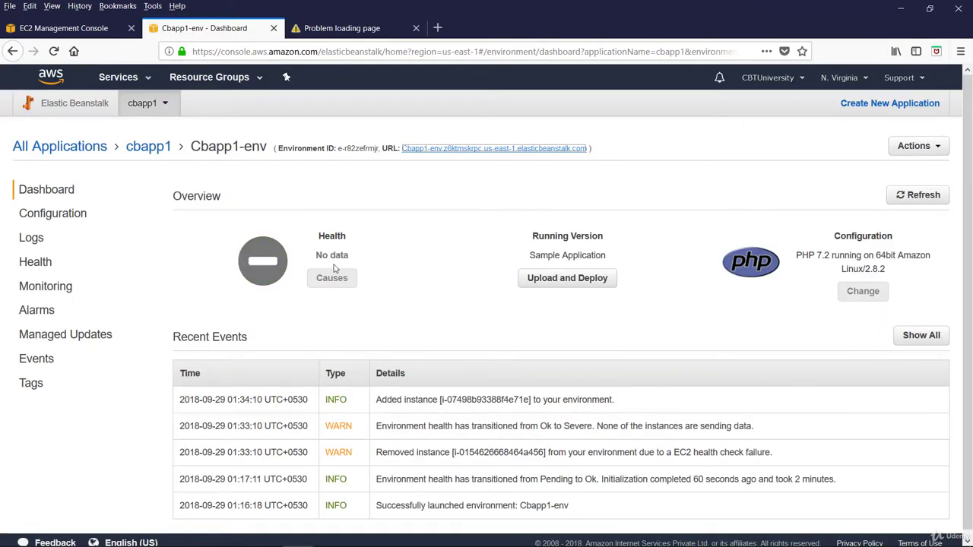
left_click(64, 28)
left_click(43, 108)
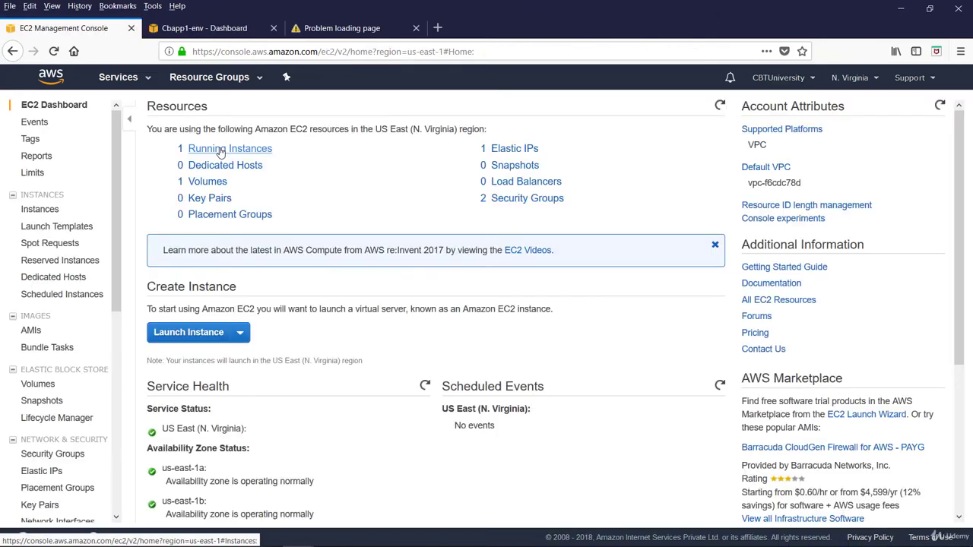
left_click(220, 150)
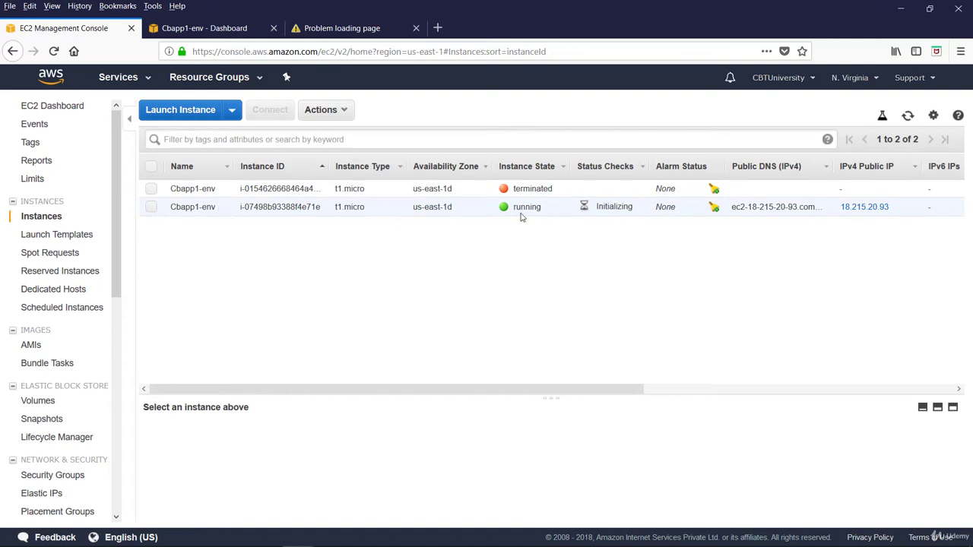
scroll(112, 354, "down", 5)
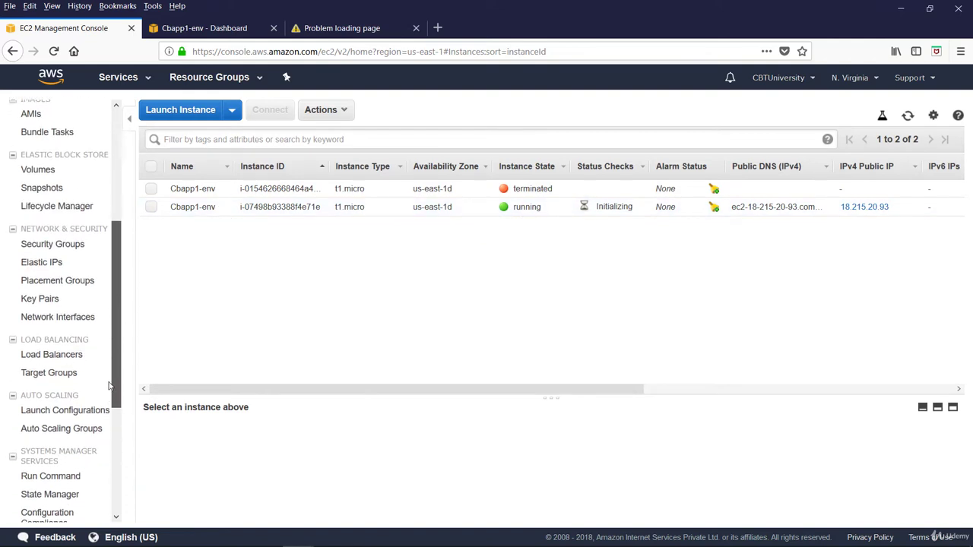
left_click(64, 403)
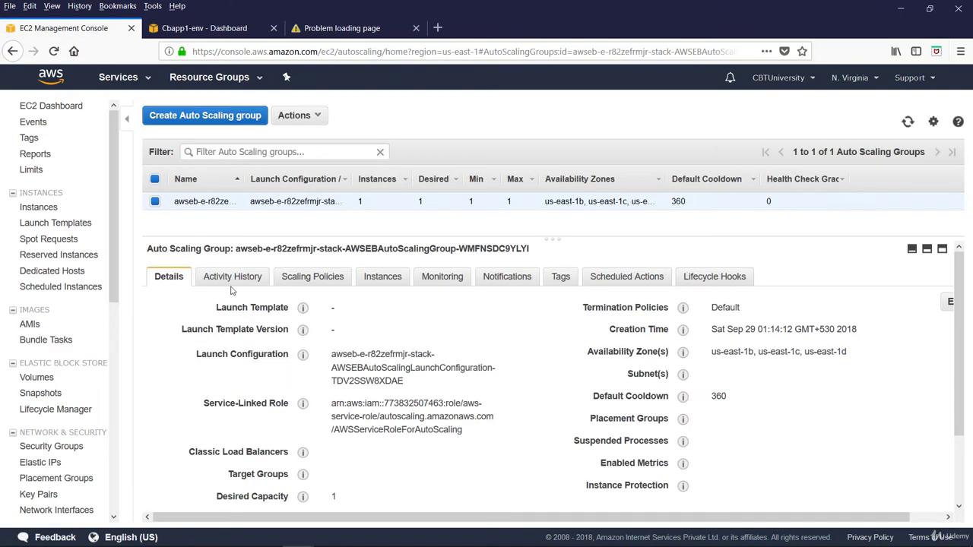
Expand the newest launch entry in Activity History, then return to the Cbapp1-env dashboard
left_click(228, 282)
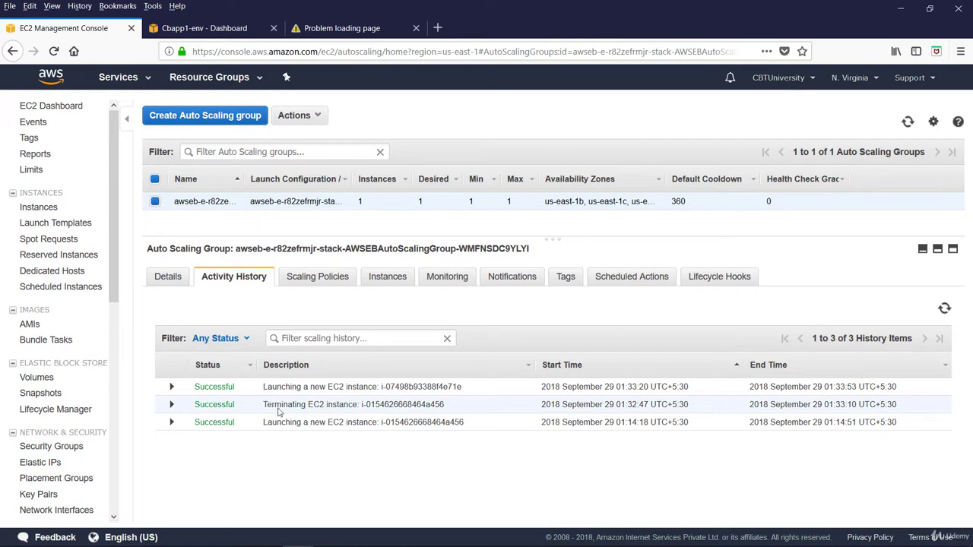
left_click(171, 387)
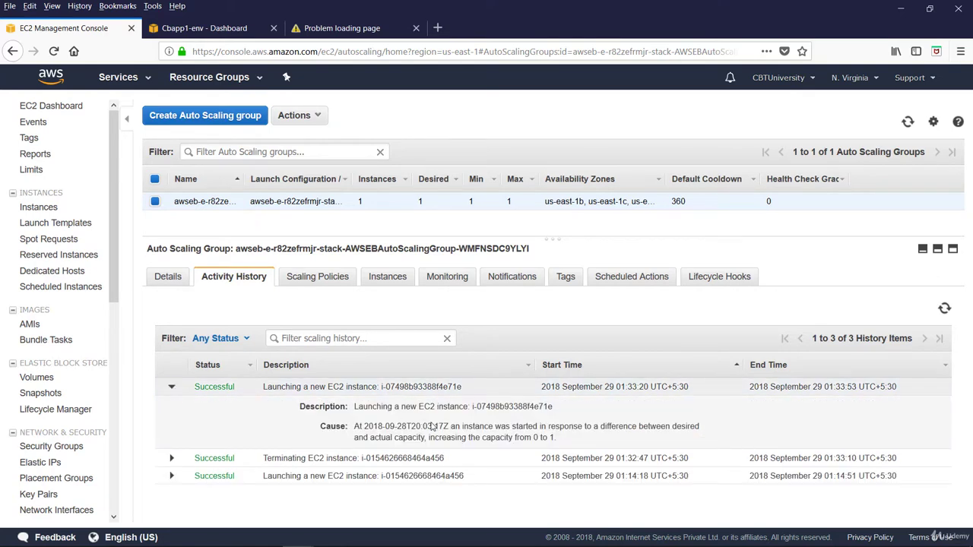
left_click(187, 29)
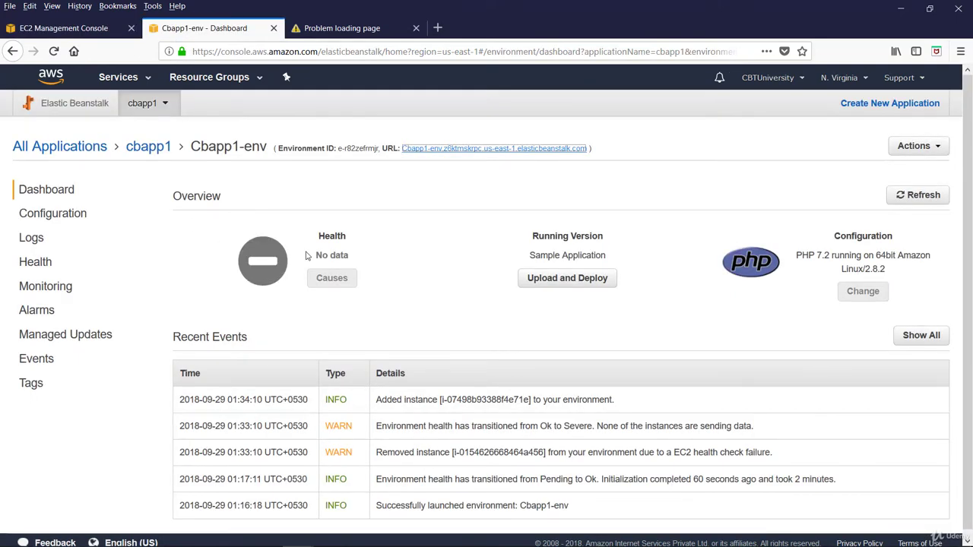
Refresh Cbapp1-env's health to Ok, reload the sample app page, then close that tab
left_click(921, 195)
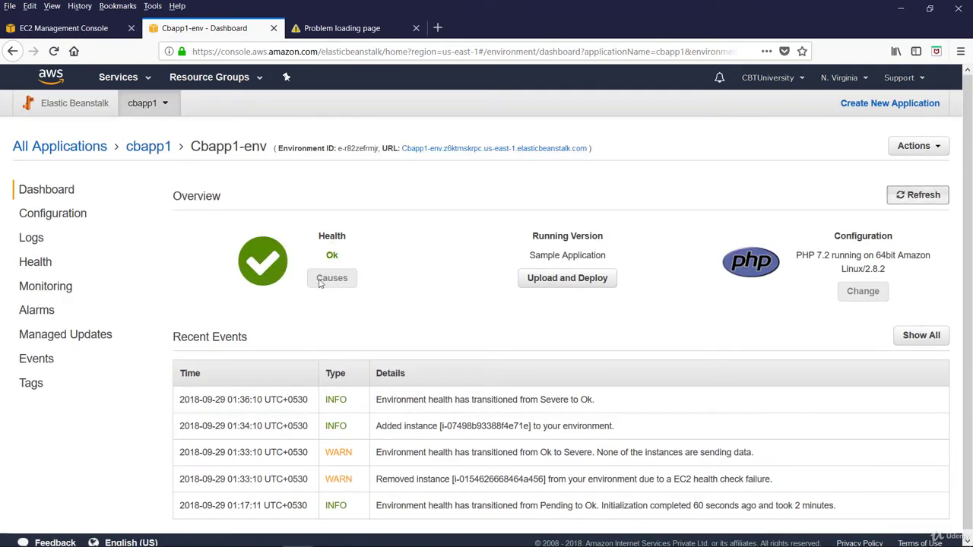
left_click(354, 27)
left_click(701, 409)
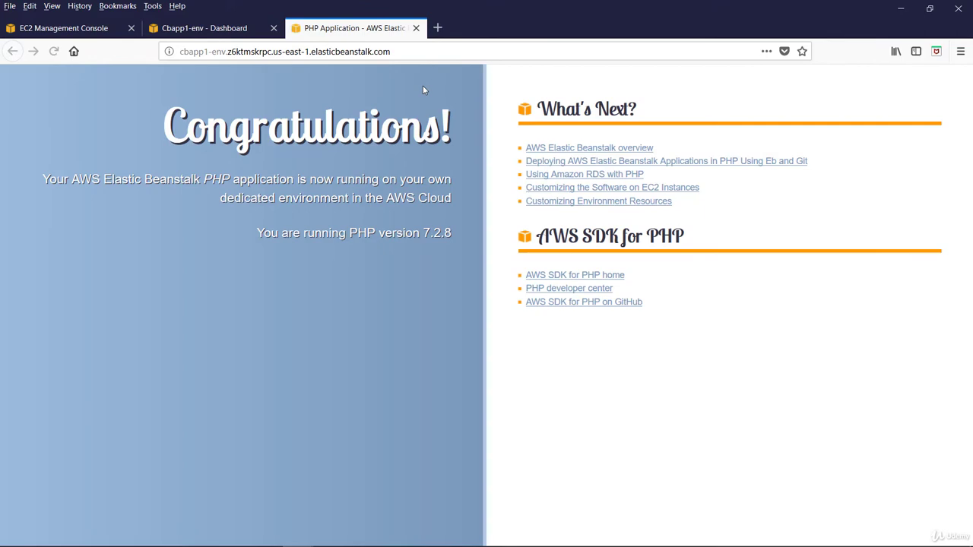
key("ctrl+w")
left_click(76, 104)
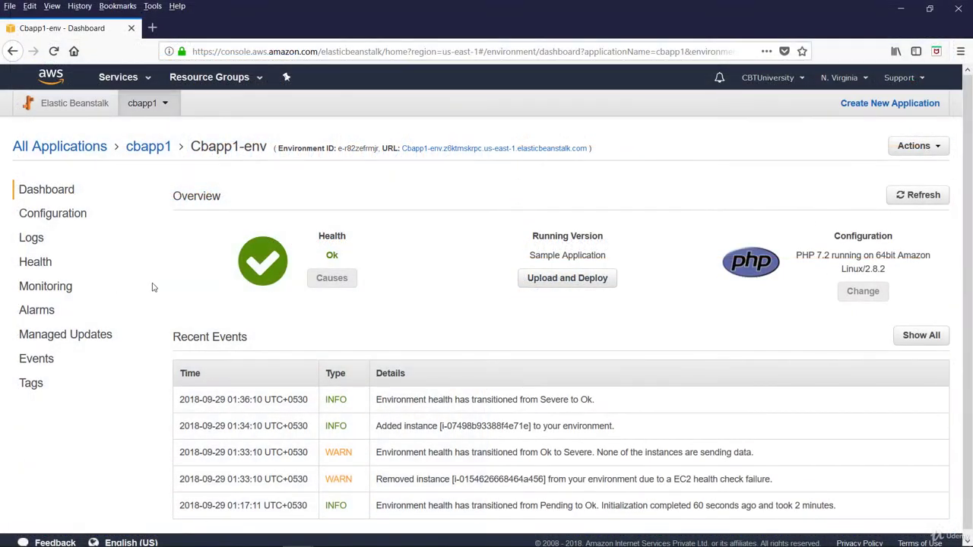
Browse Cbapp1-env's configuration, health, monitoring, alarms, managed updates, events and tags, then return to Dashboard
left_click(51, 216)
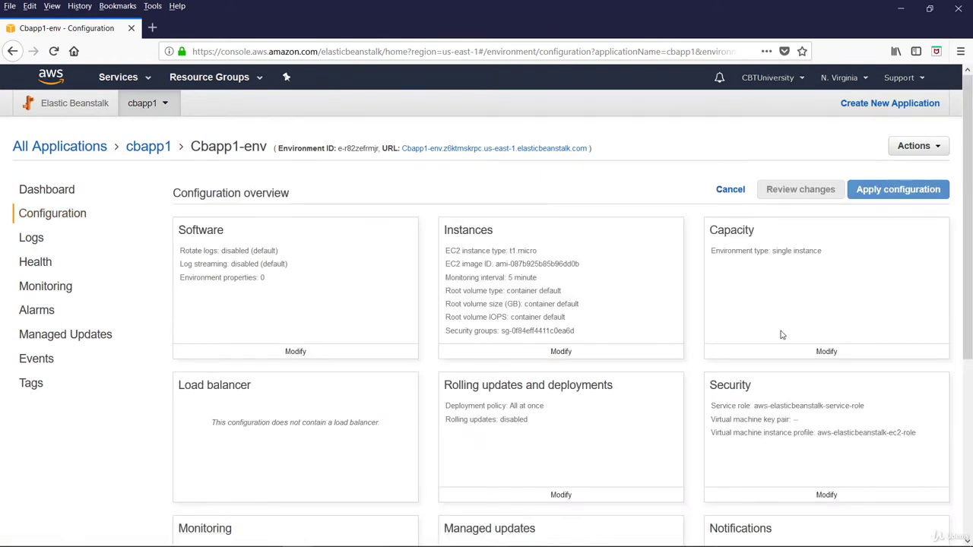
left_click(33, 240)
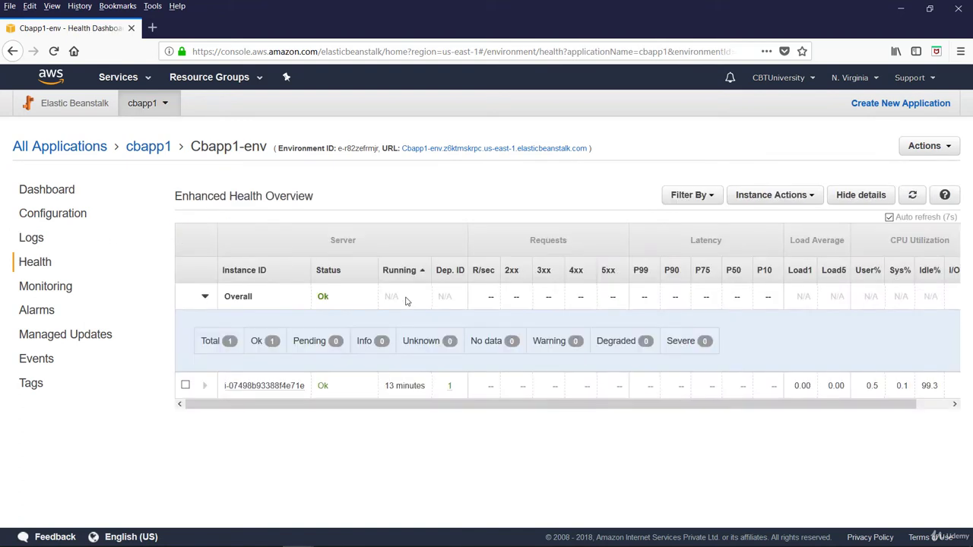
left_click(44, 286)
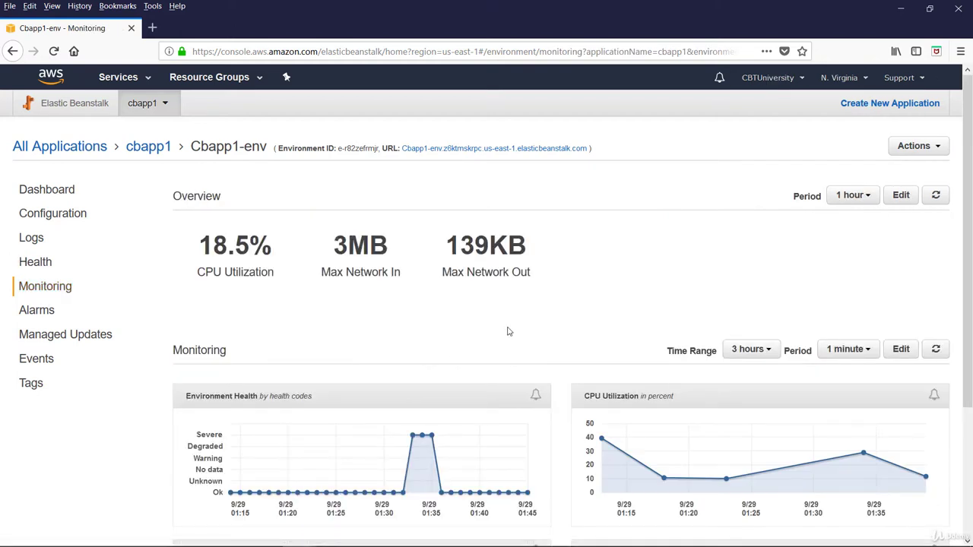
left_click(36, 313)
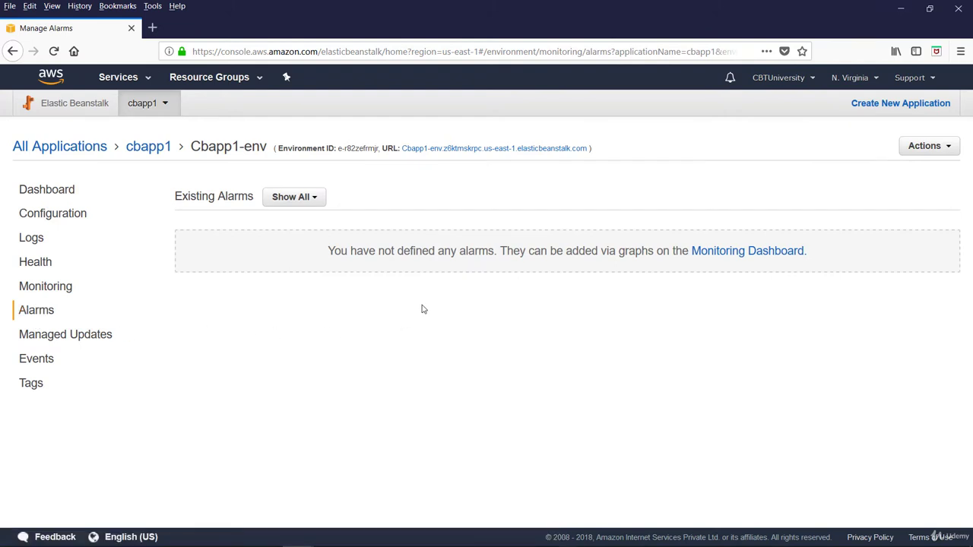
left_click(64, 335)
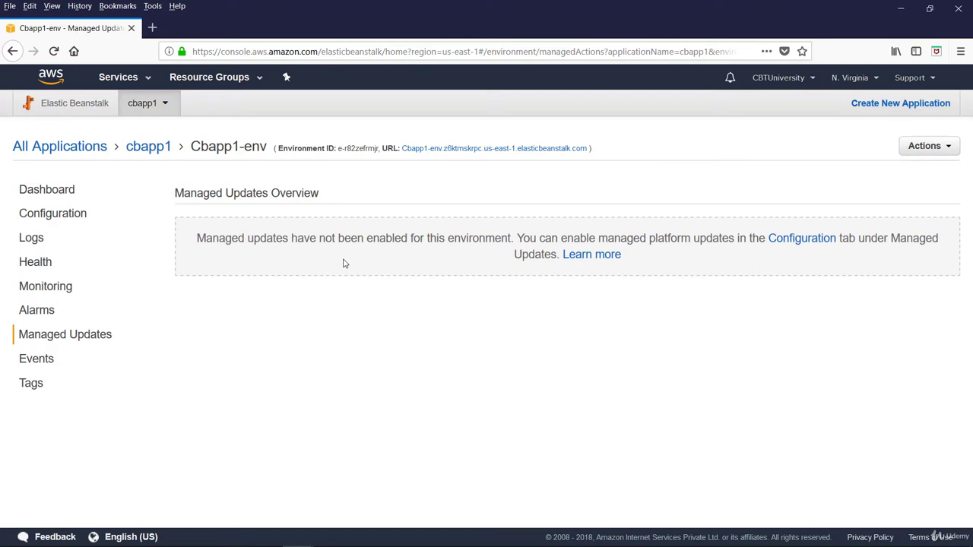
left_click(36, 359)
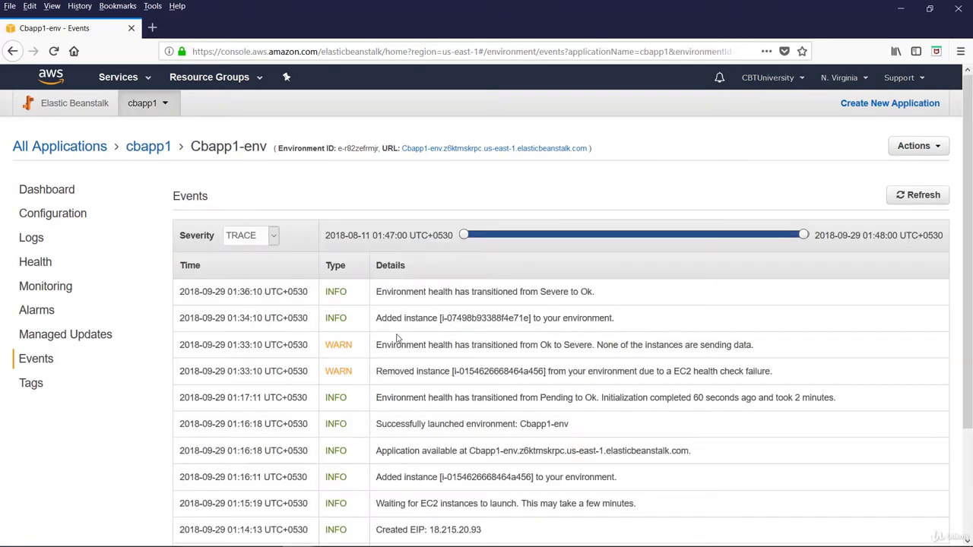
scroll(480, 380, "down", 3)
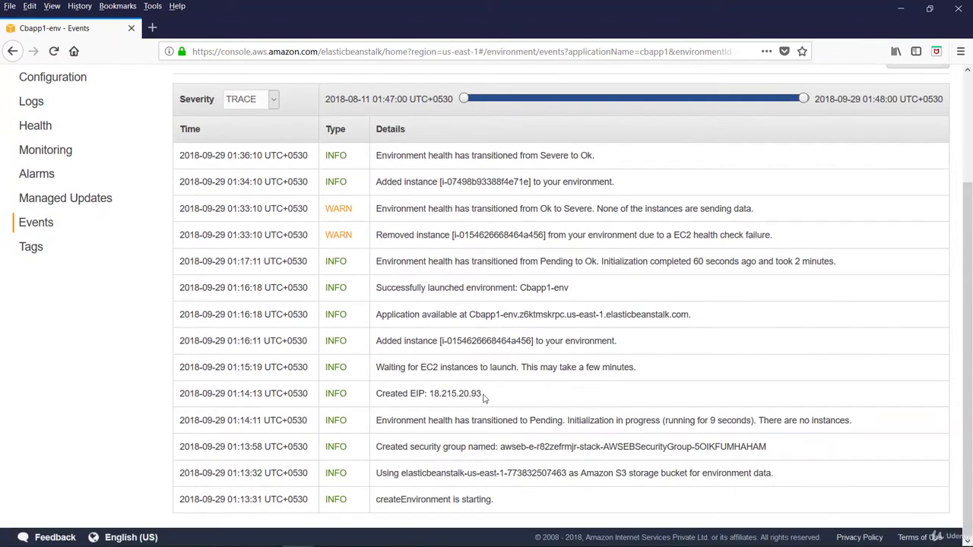
scroll(484, 397, "up", 3)
left_click(31, 383)
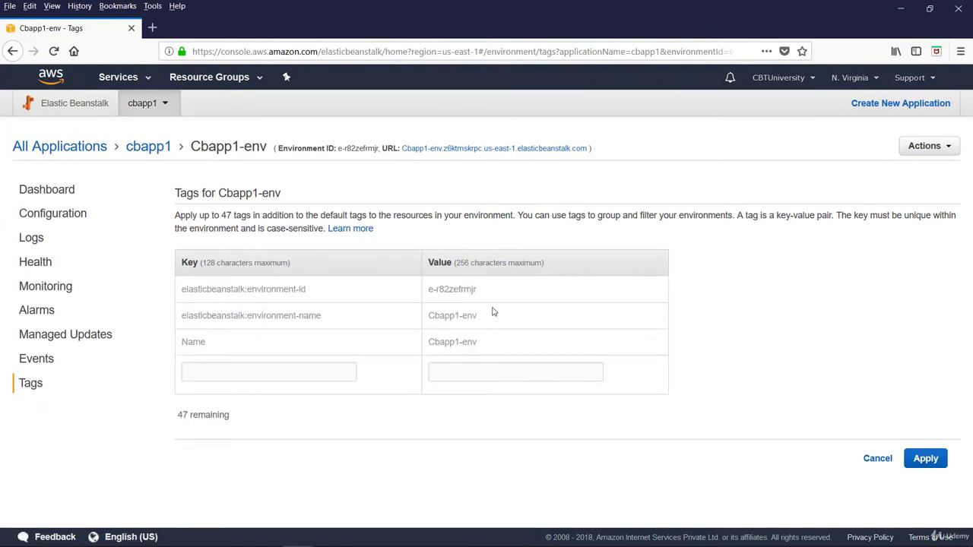
left_click(43, 196)
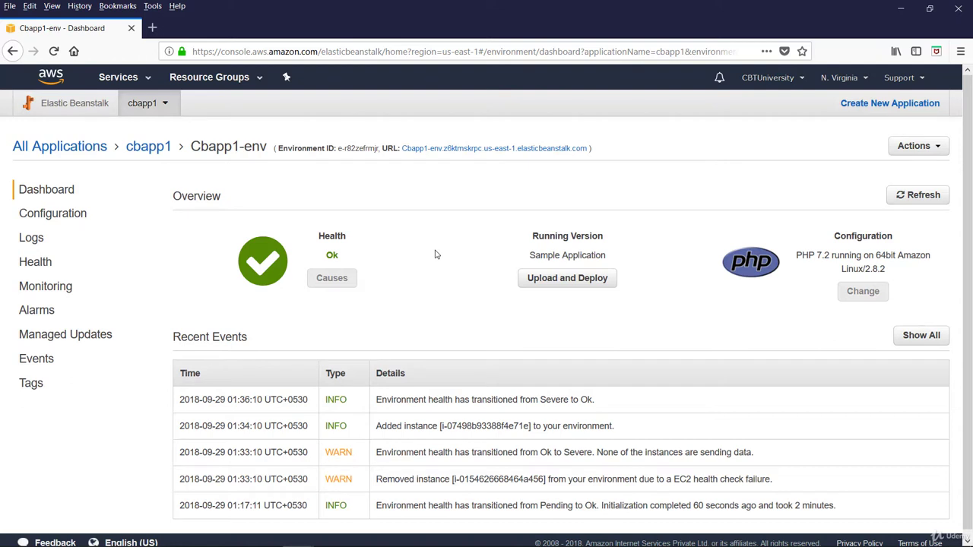
Terminate Cbapp1-env, confirming with the environment name, and follow its termination events
left_click(936, 147)
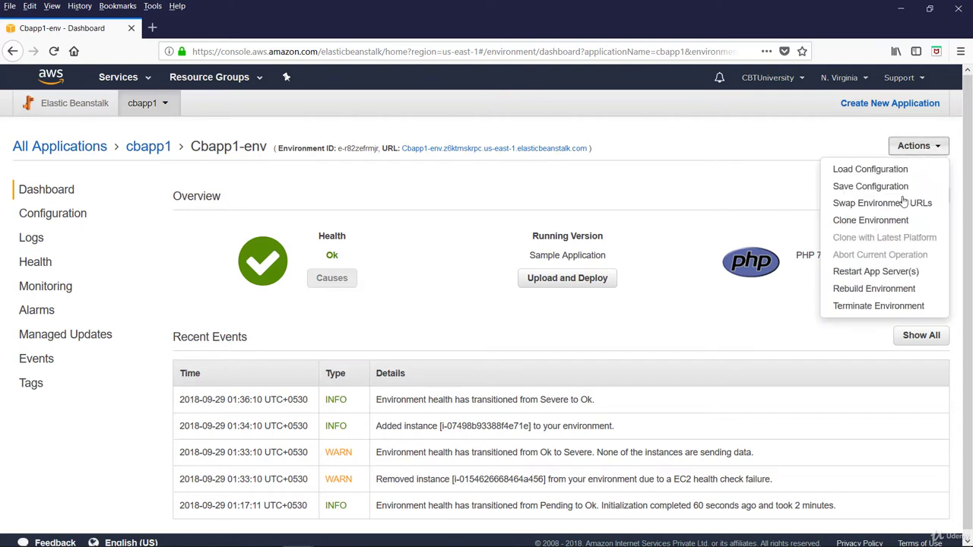
left_click(865, 306)
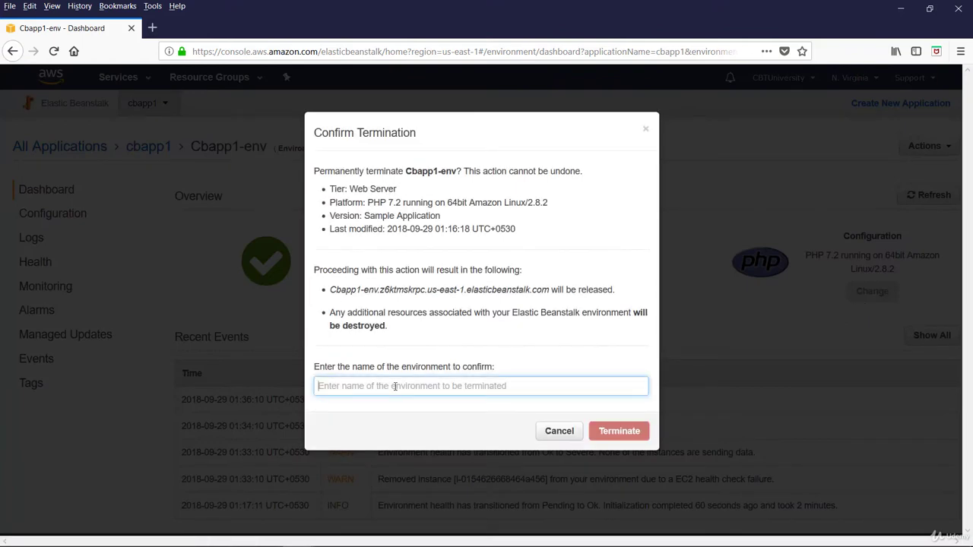
type("Cbapp1-env")
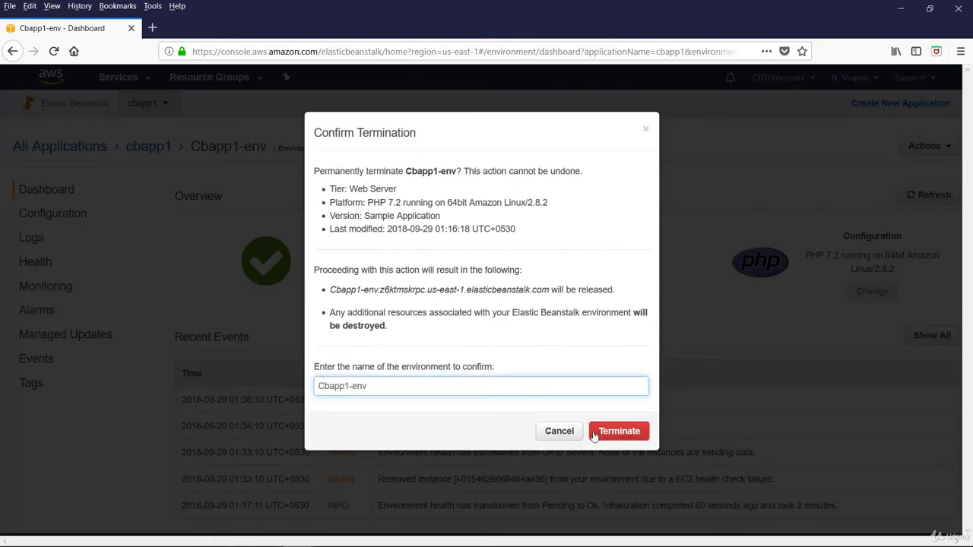
left_click(619, 431)
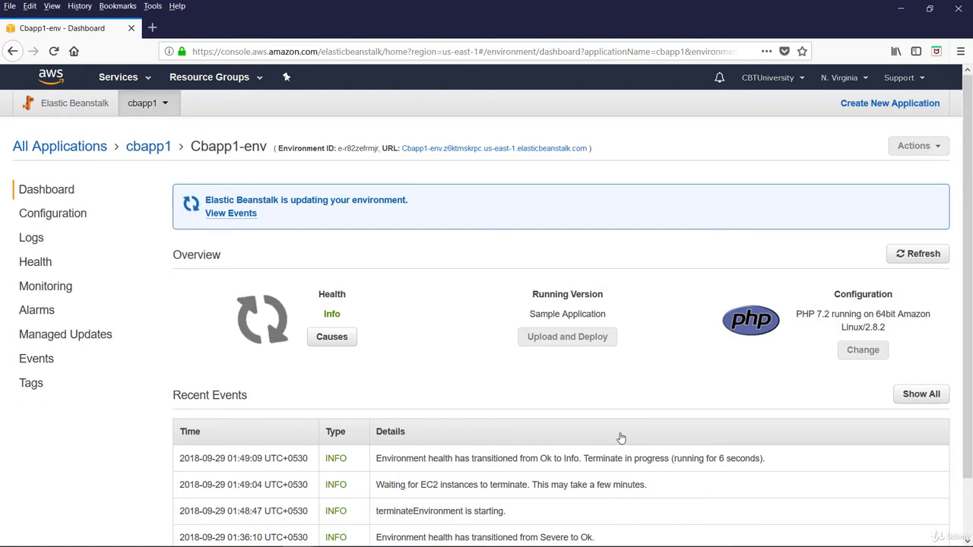
left_click(230, 214)
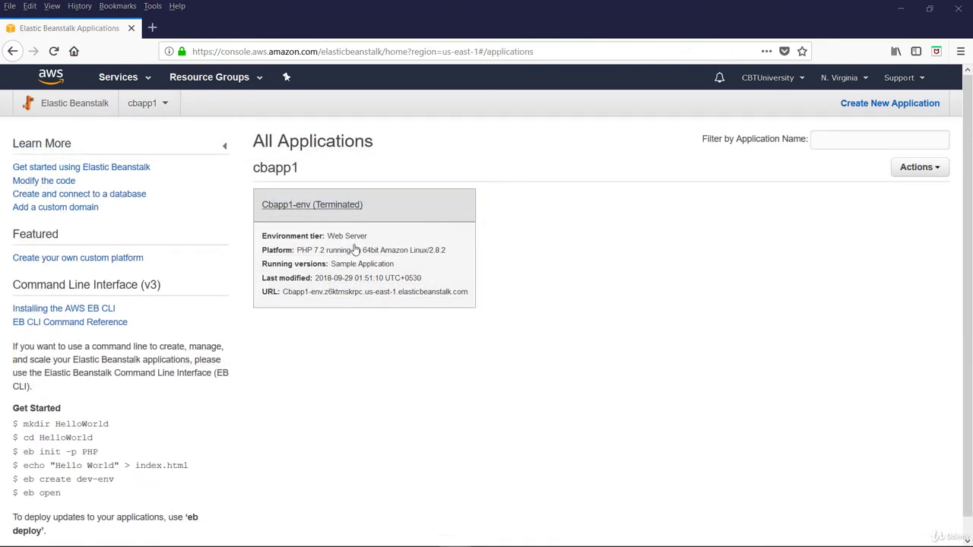
In EC2, check that instances are terminated and no launch configurations, Auto Scaling groups or Elastic IPs remain
left_click(51, 76)
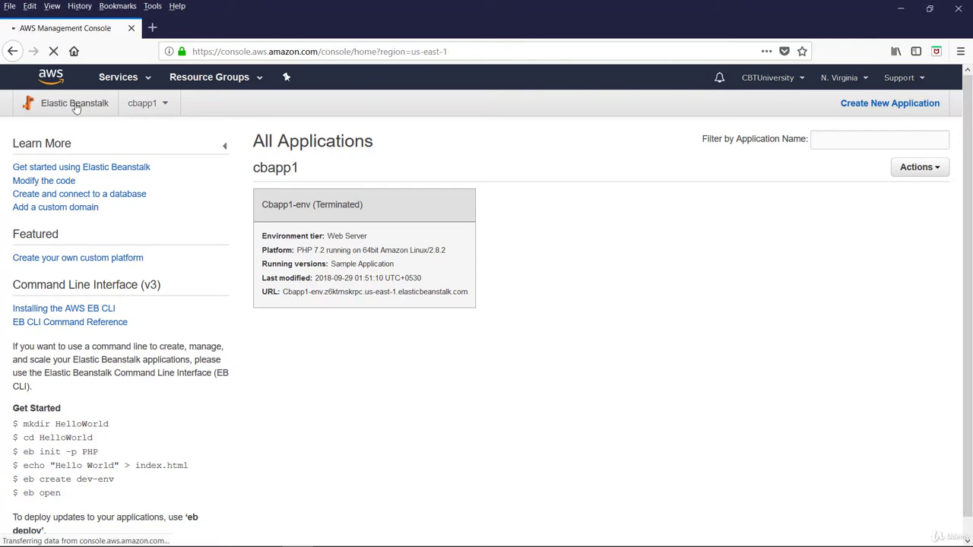
left_click(156, 200)
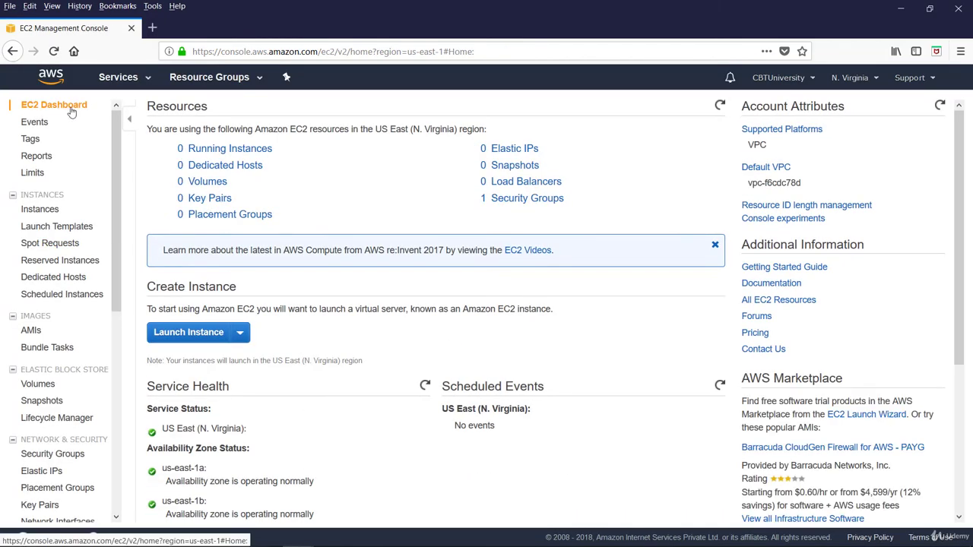
left_click(226, 149)
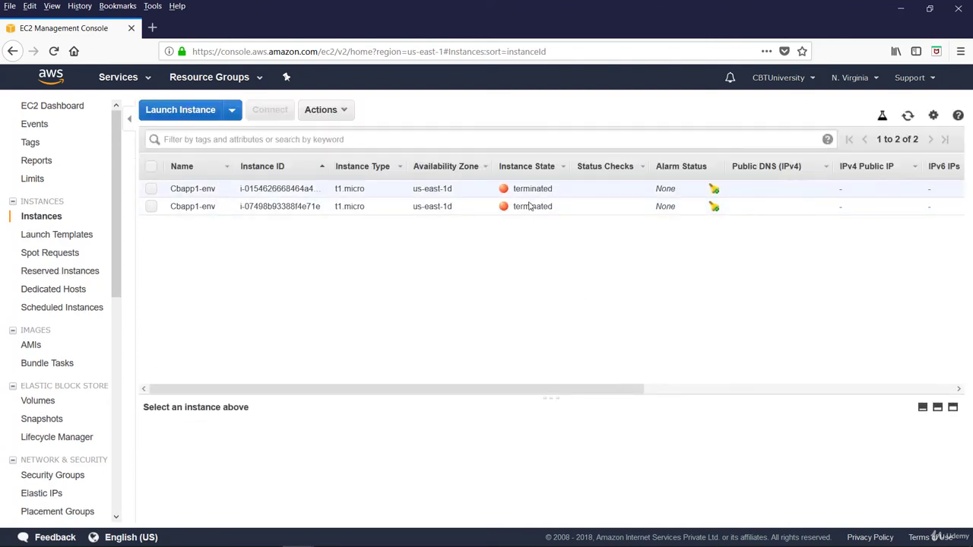
scroll(46, 304, "down", 5)
left_click(39, 277)
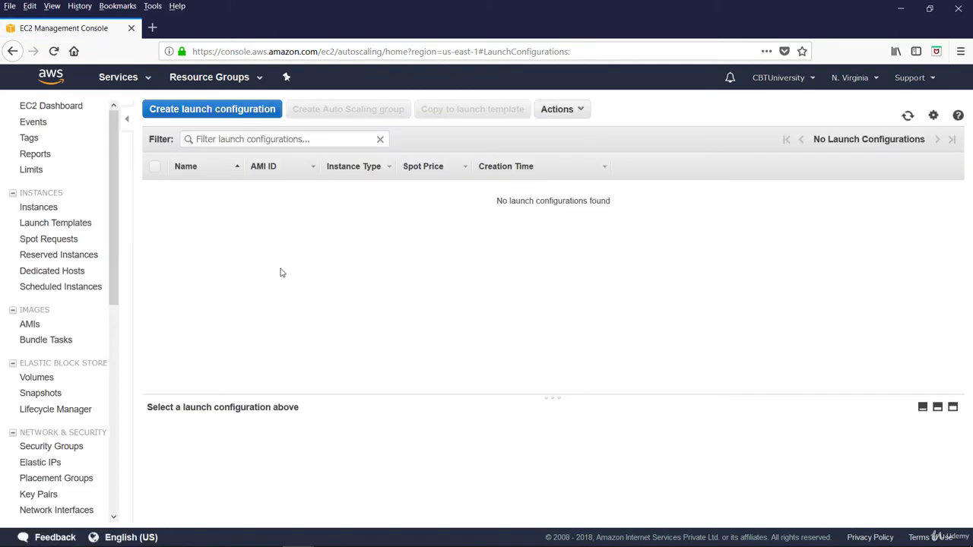
scroll(57, 470, "down", 4)
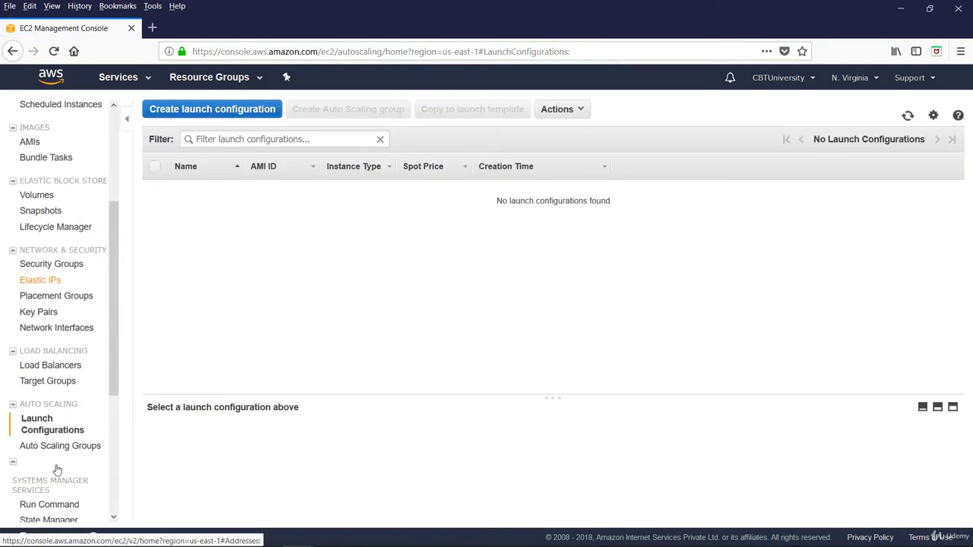
left_click(53, 453)
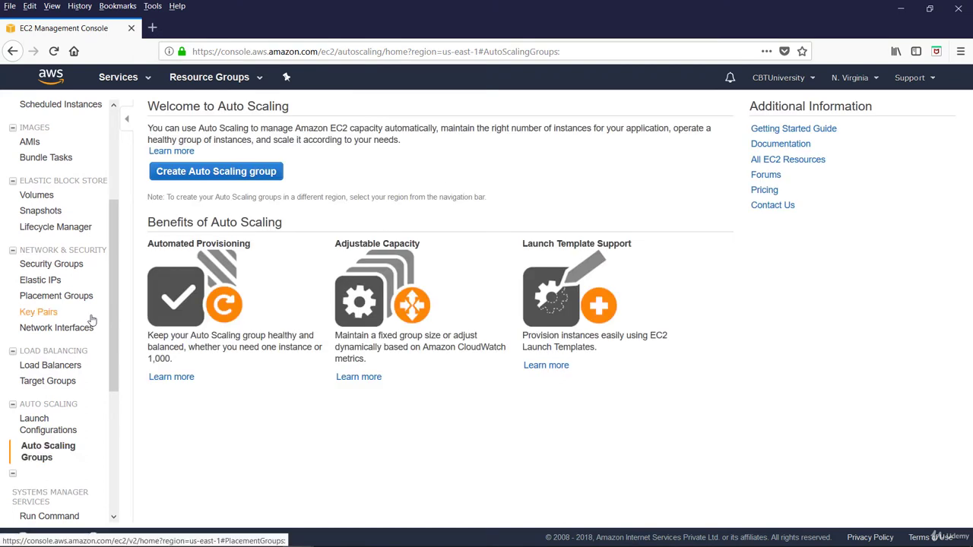
left_click(34, 285)
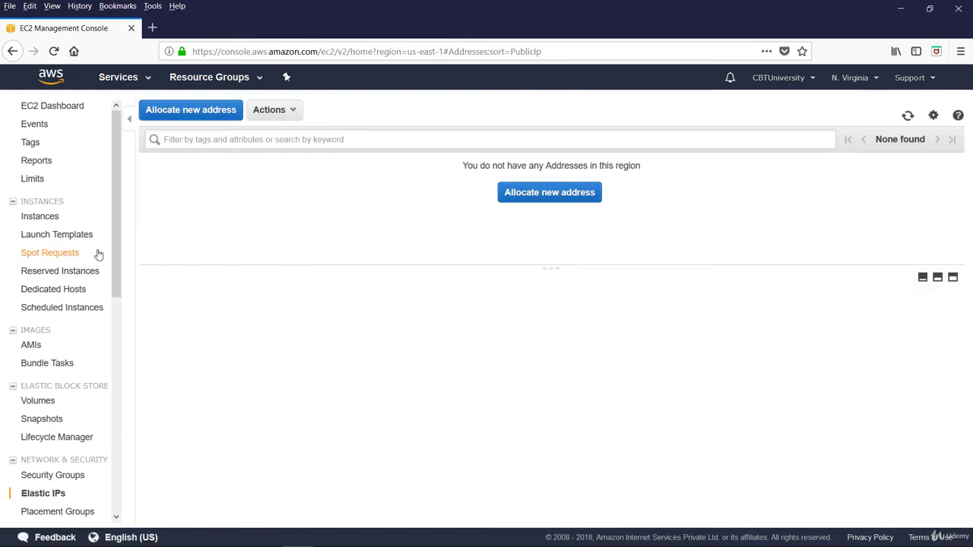
Read the Amazon EC2 Auto Scaling overview on adding or removing compute capacity
left_click_drag(117, 242, 117, 246)
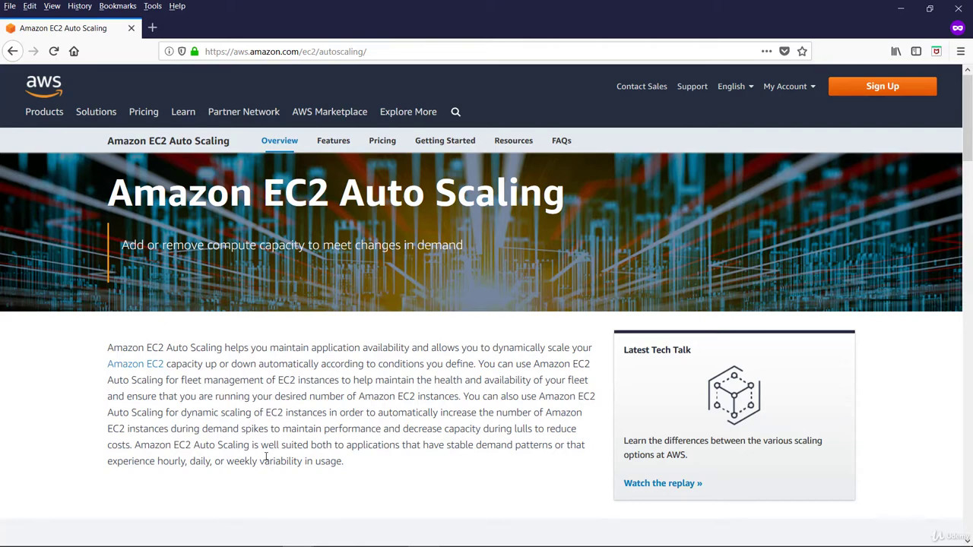
scroll(265, 456, "down", 6)
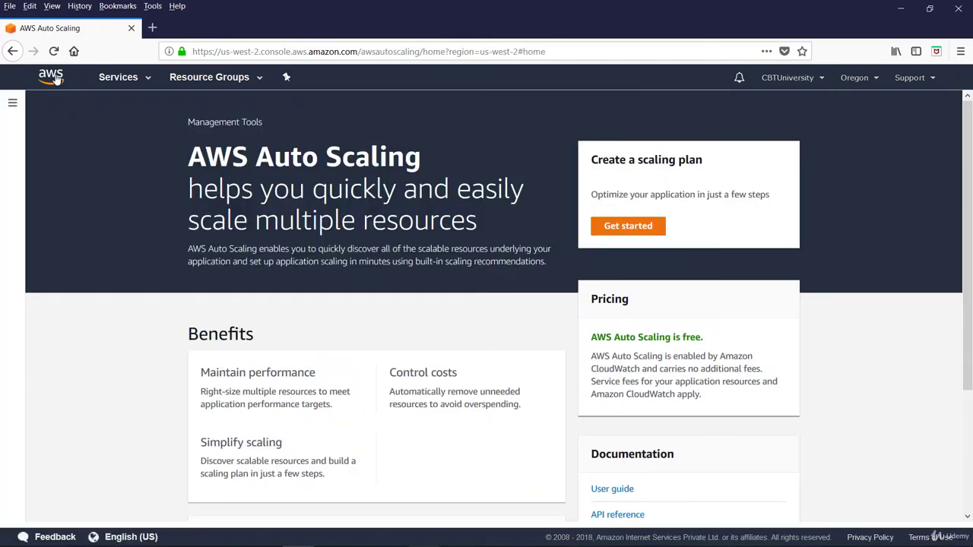
Open the EC2 dashboard for US West (Oregon) from the AWS services home
left_click(53, 83)
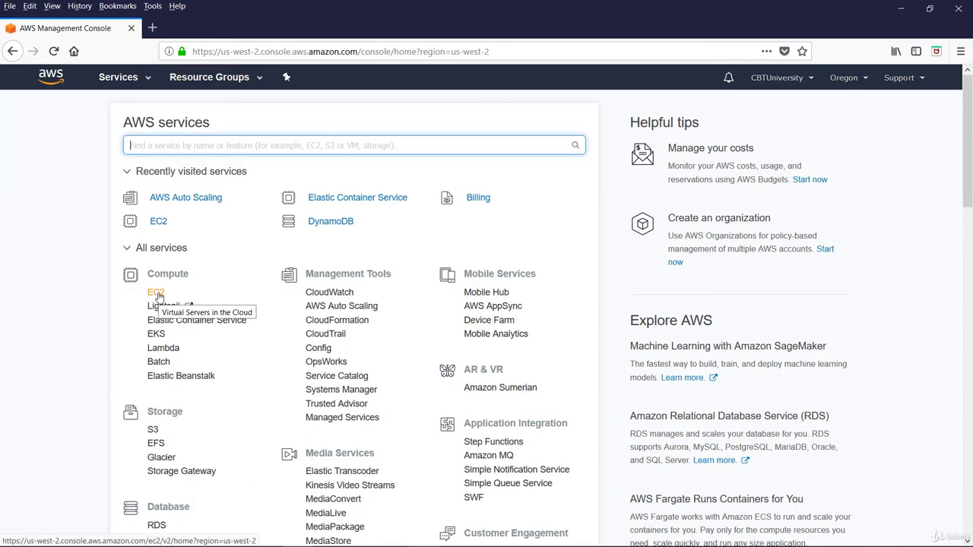
left_click(156, 293)
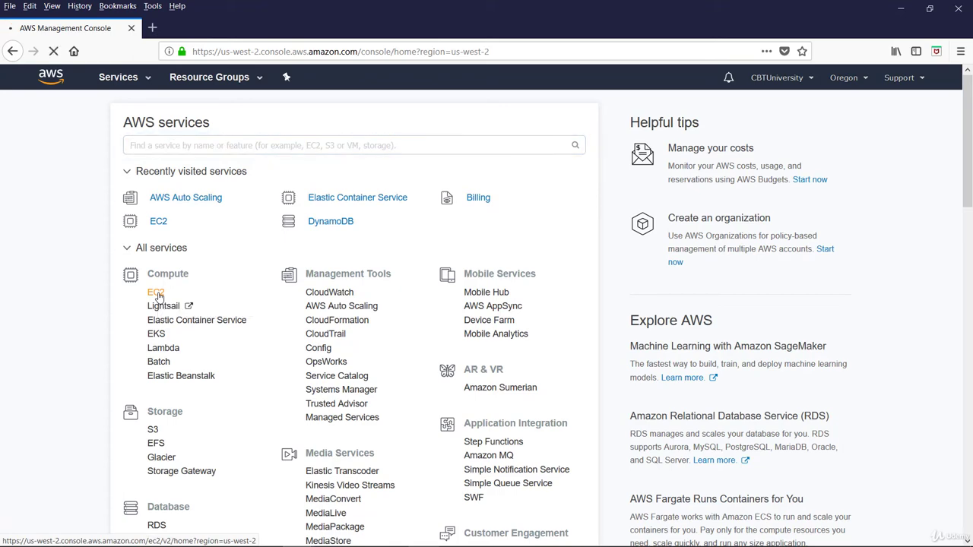
scroll(84, 372, "down", 7)
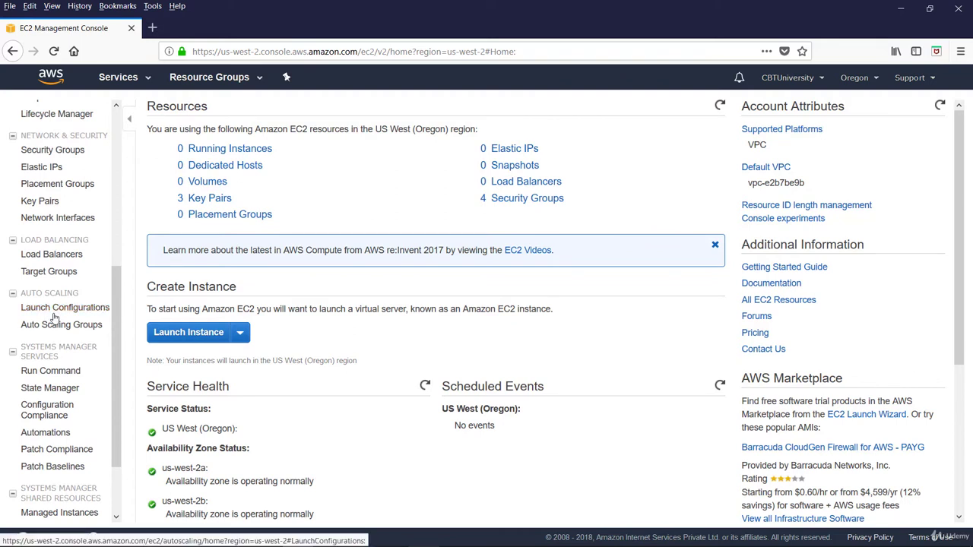
Start a new launch configuration and choose the Amazon Linux 2 AMI after browsing the AMI catalogs
left_click(57, 309)
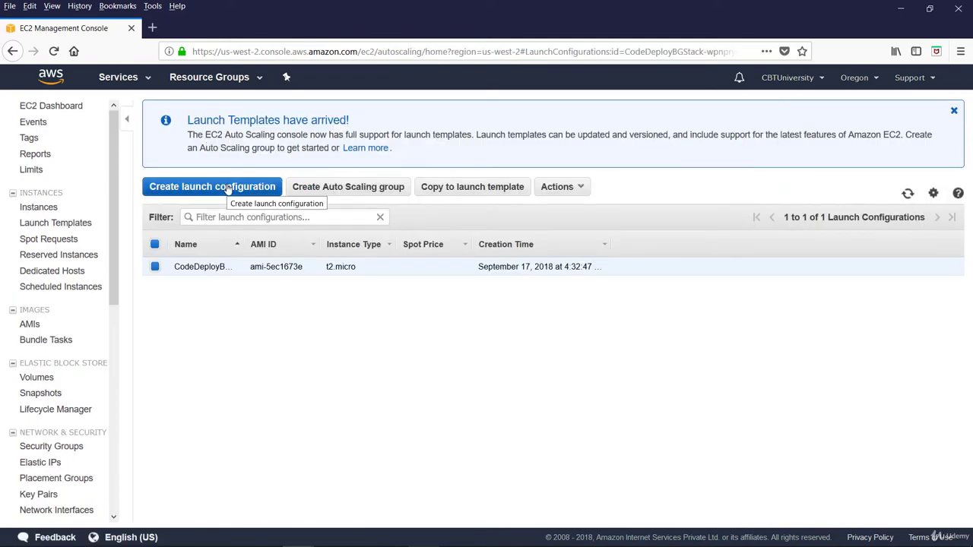
left_click(228, 189)
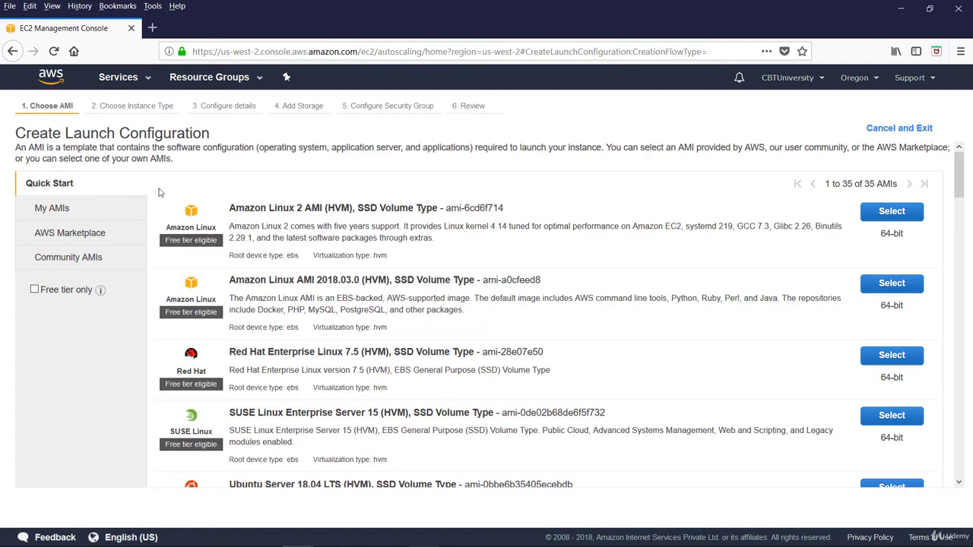
left_click(67, 214)
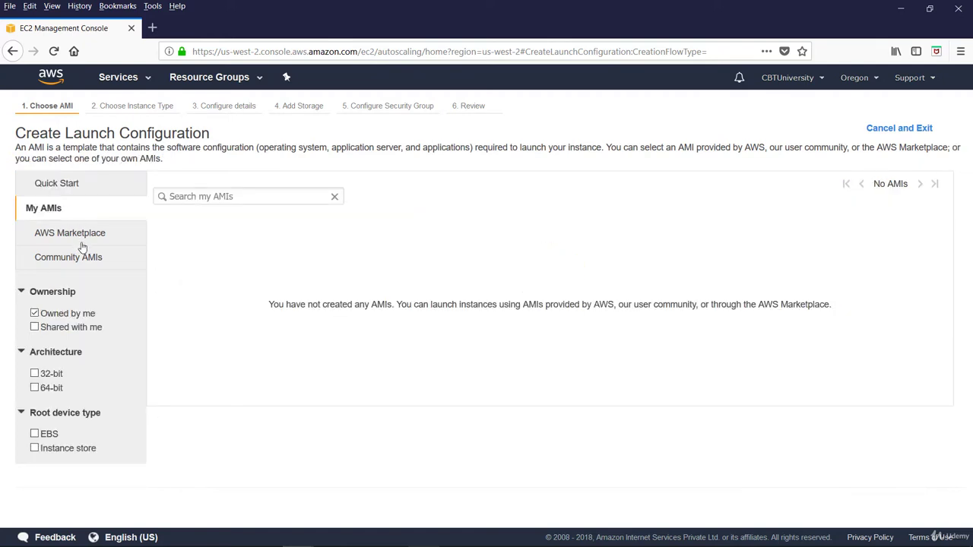
left_click(83, 237)
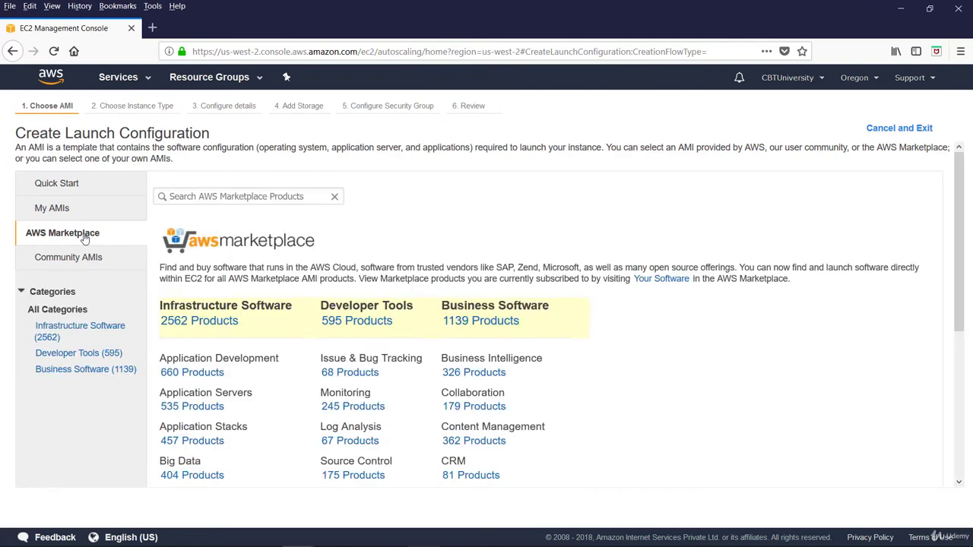
left_click(87, 260)
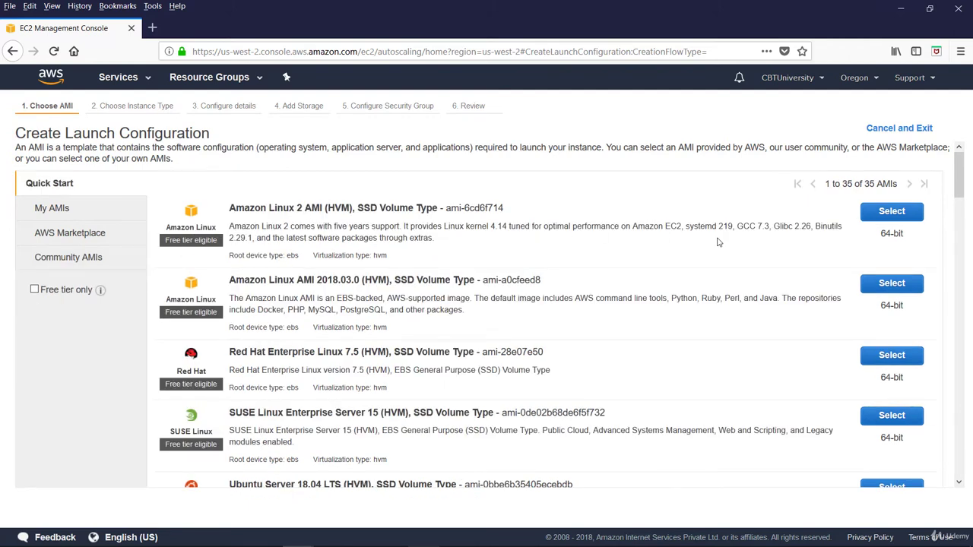
left_click(891, 211)
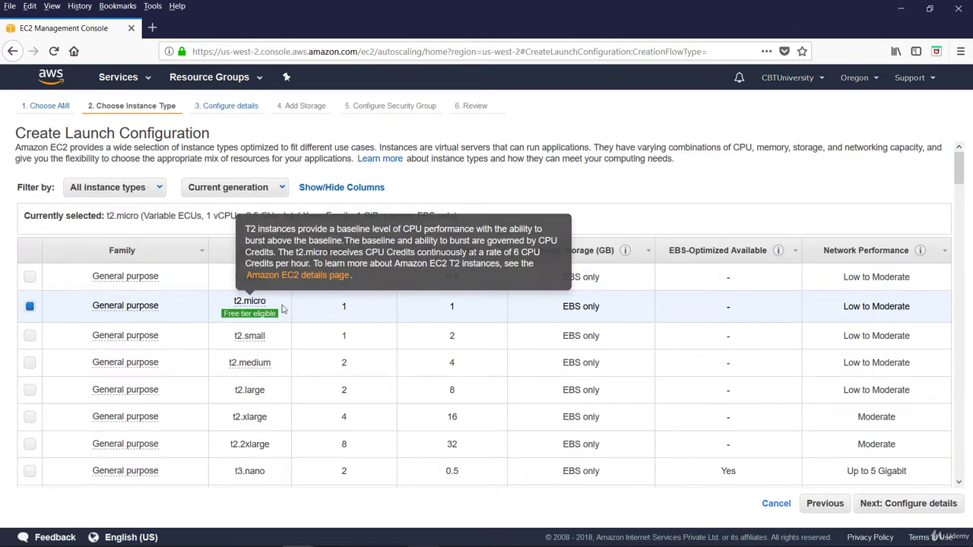
Keep the t2.micro instance type and proceed to Configure details
mouse_move(272, 312)
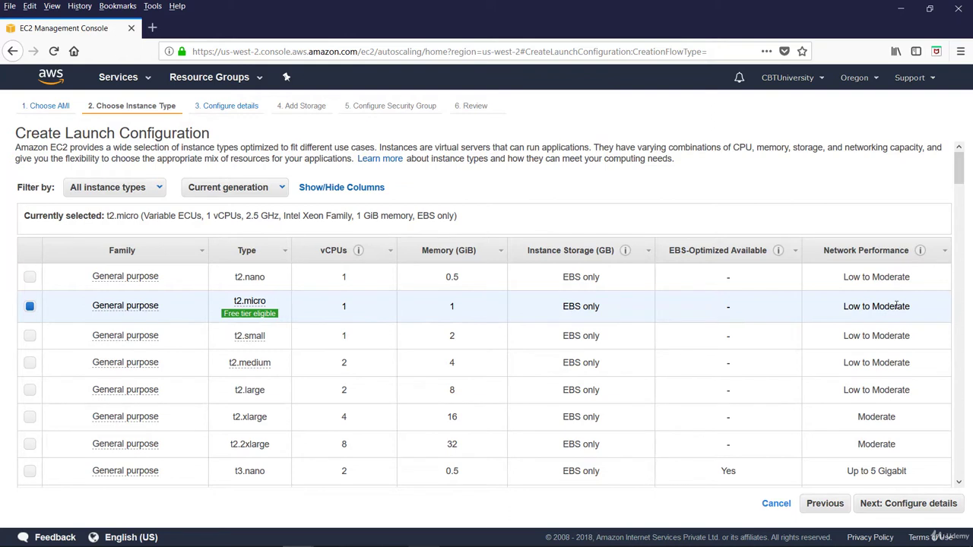
left_click(906, 505)
left_click(234, 152)
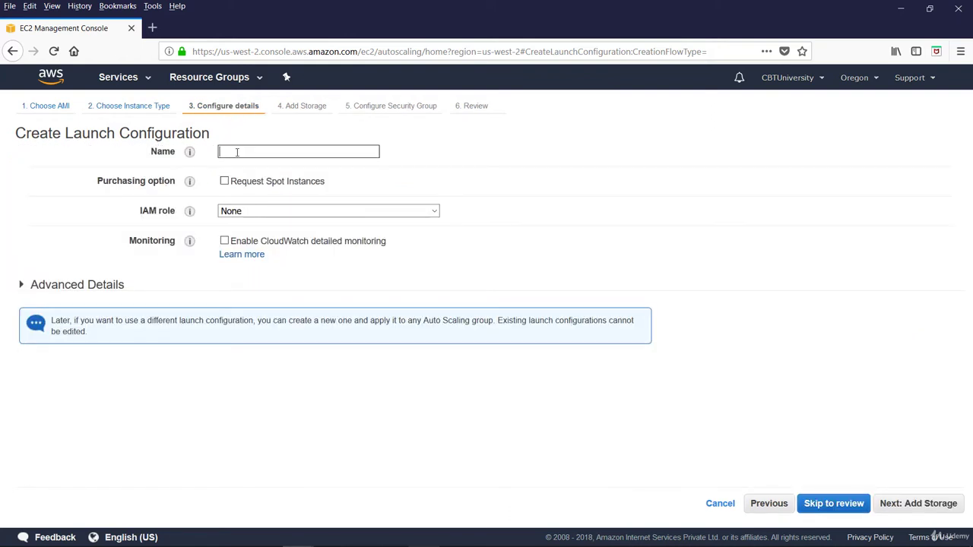
type("autoscaling1")
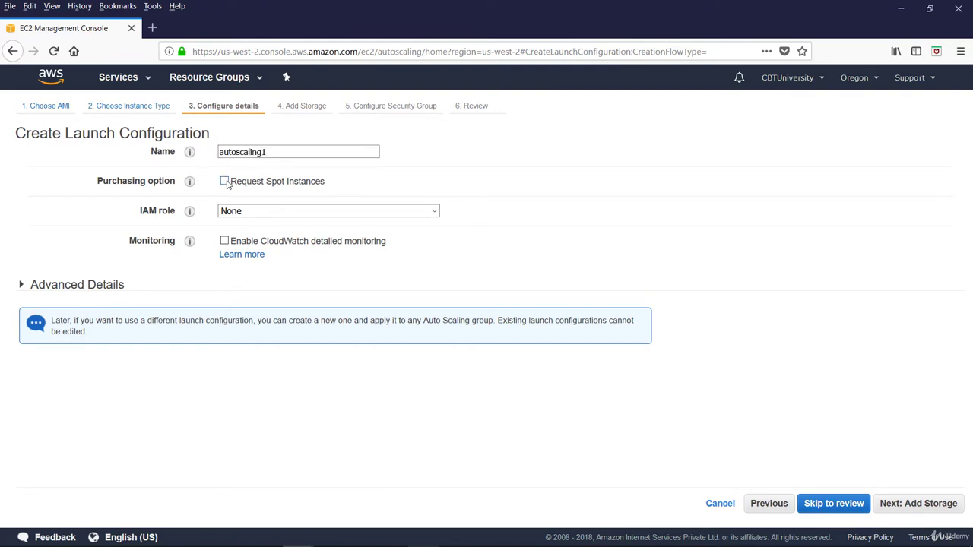
left_click(225, 182)
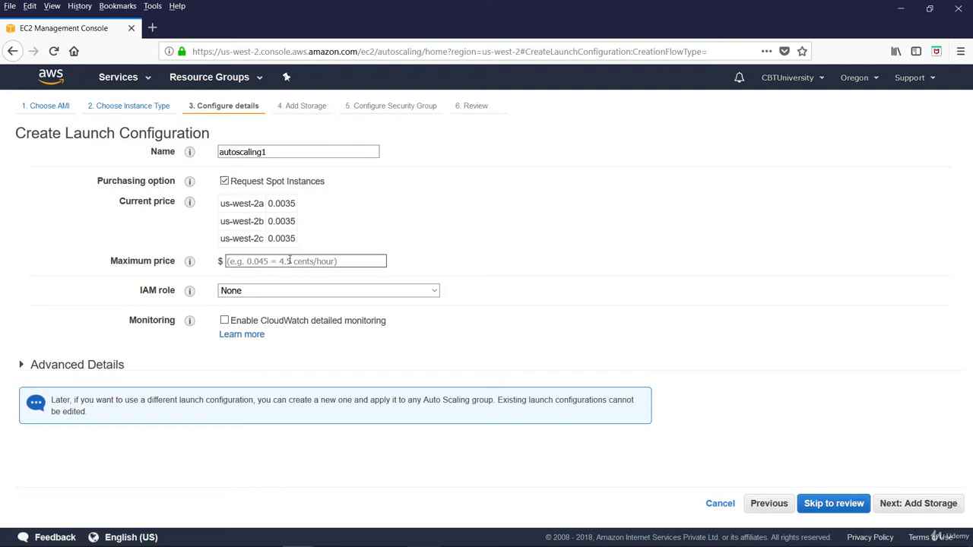
left_click(225, 182)
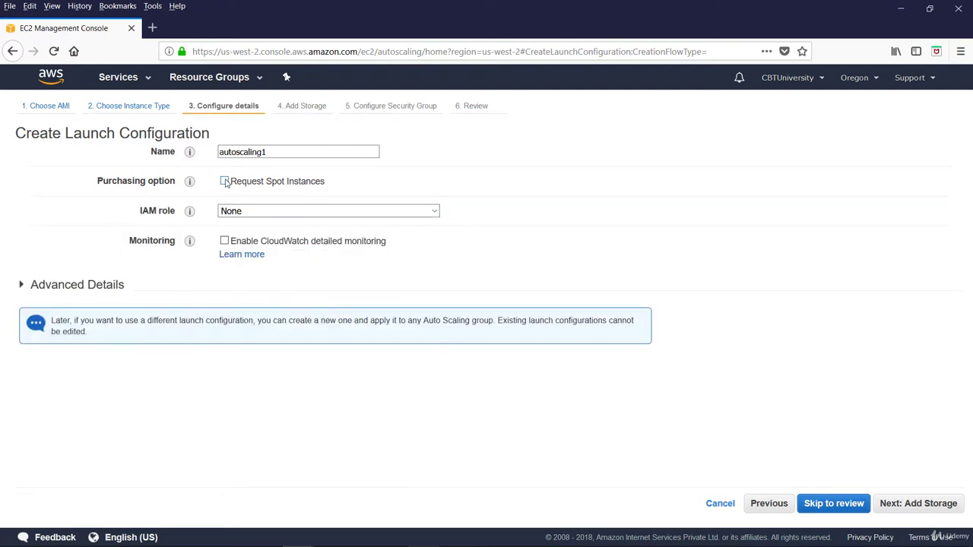
left_click(434, 212)
left_click(235, 225)
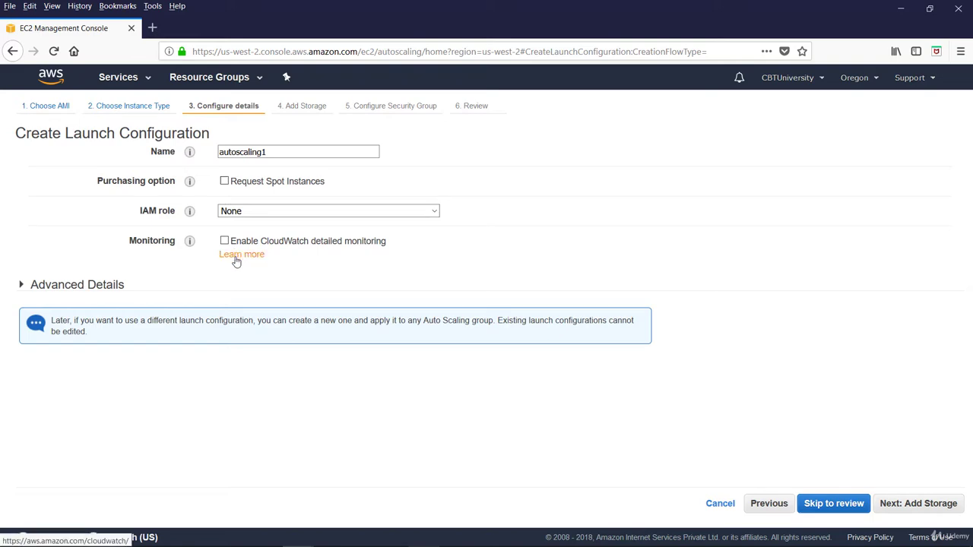
Review CloudWatch pricing and free-tier limits in a new tab, then return to the EC2 wizard
left_click(236, 257)
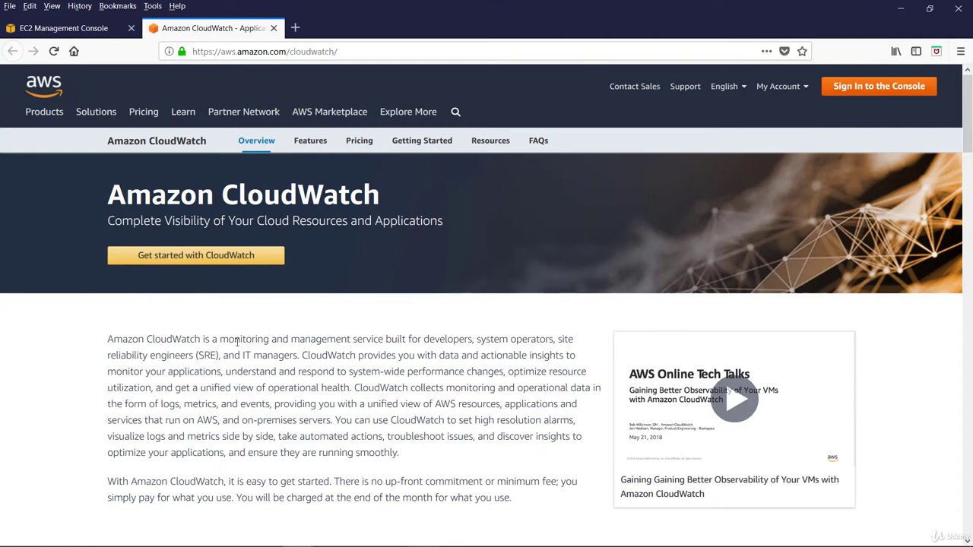
left_click(360, 142)
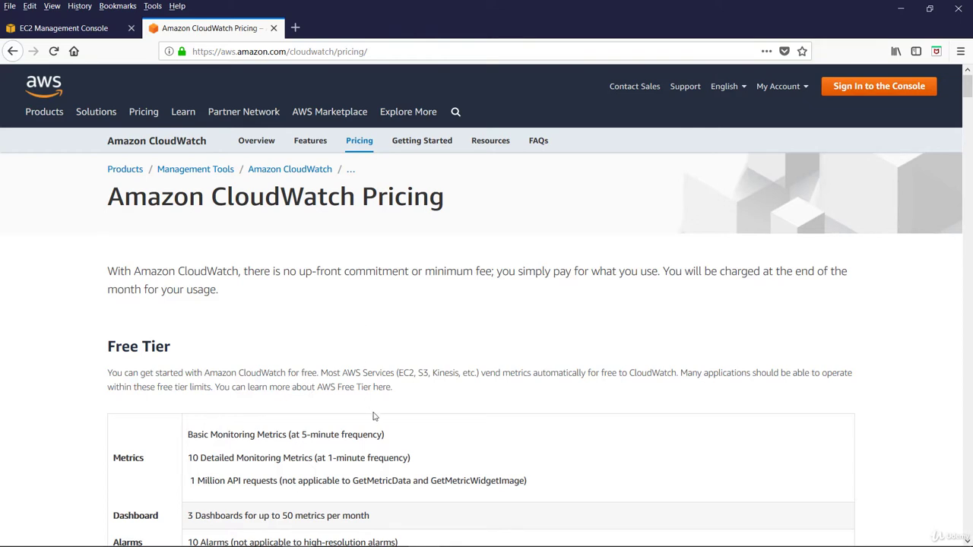
scroll(373, 414, "down", 2)
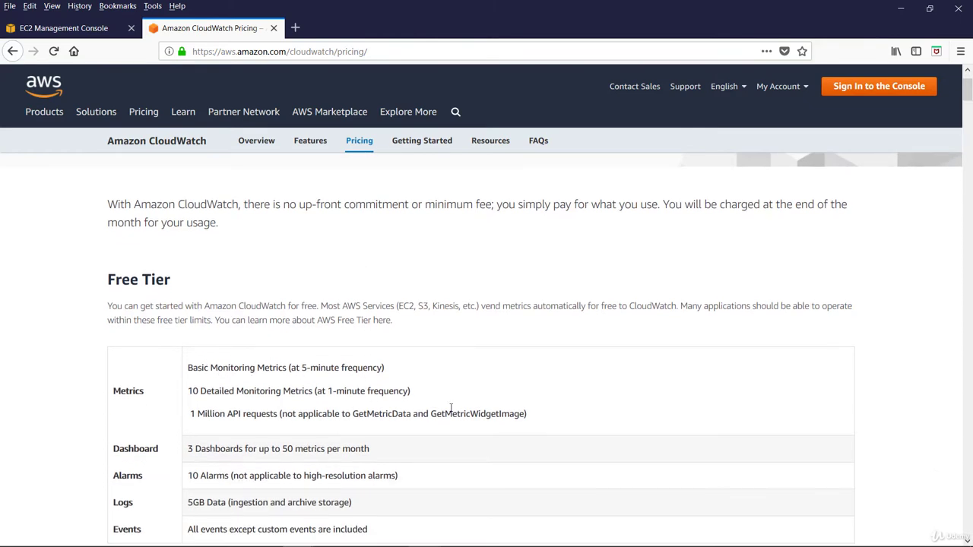
scroll(326, 411, "down", 10)
scroll(266, 318, "up", 3)
scroll(266, 318, "down", 4)
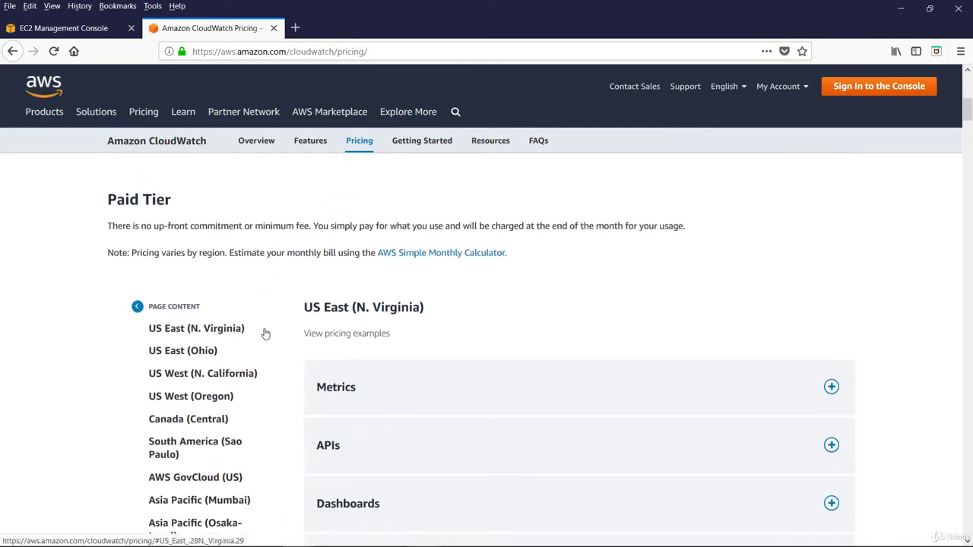
scroll(265, 333, "down", 4)
key("ctrl+Tab")
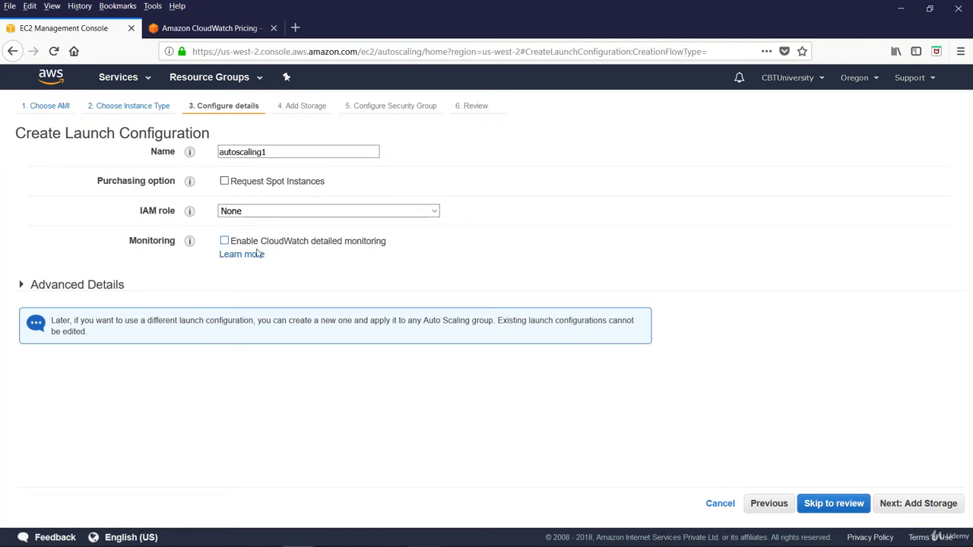
Leave Kernel ID and RAM Disk ID at Use default and move on to the 8 GiB storage step
left_click(23, 285)
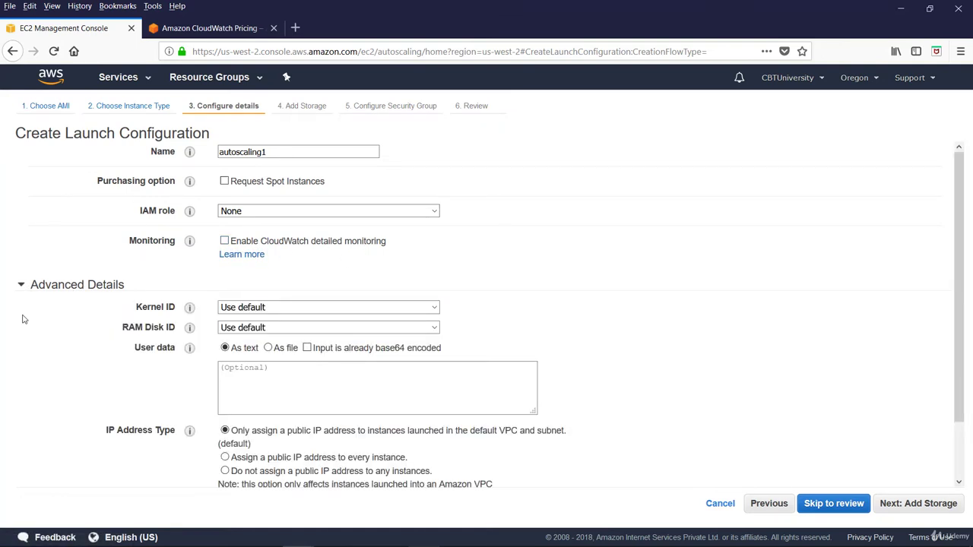
left_click(435, 329)
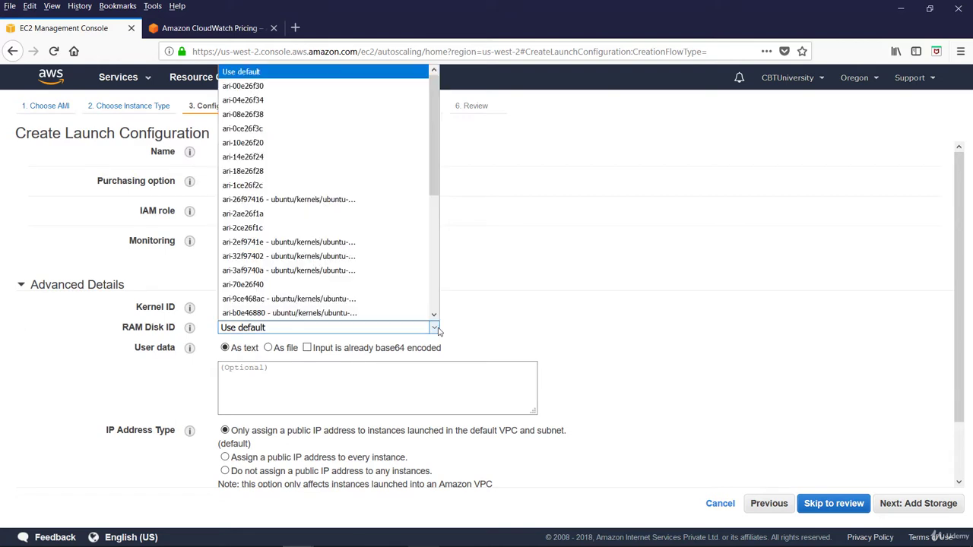
left_click(438, 330)
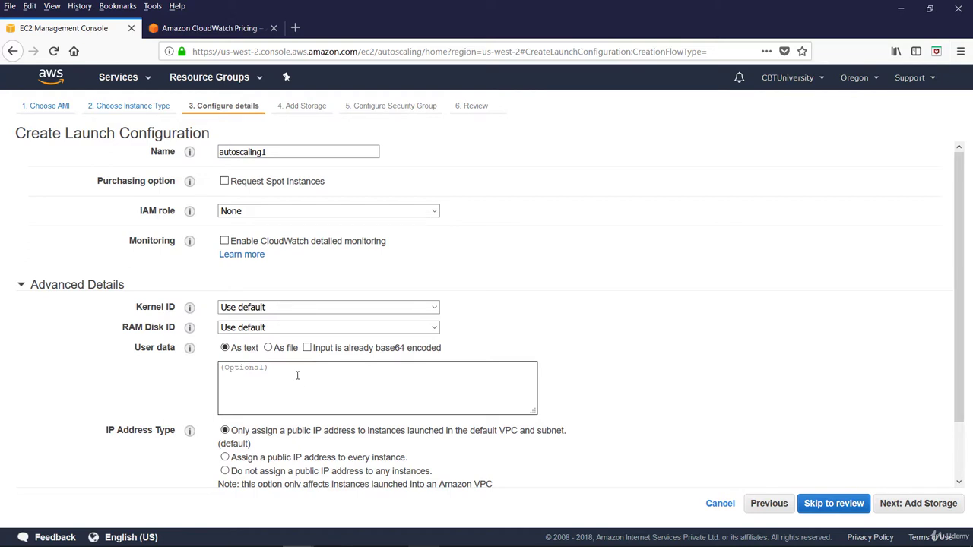
scroll(495, 397, "down", 2)
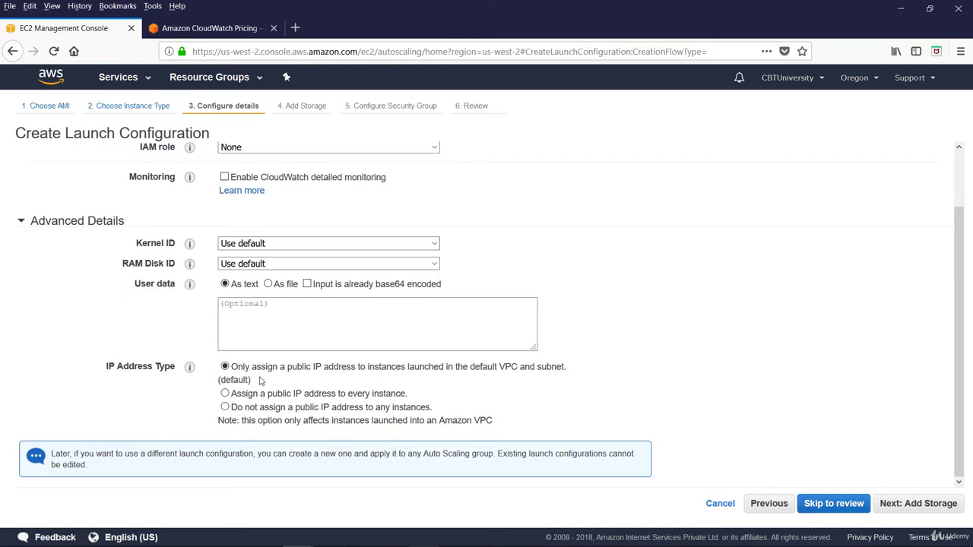
left_click(905, 509)
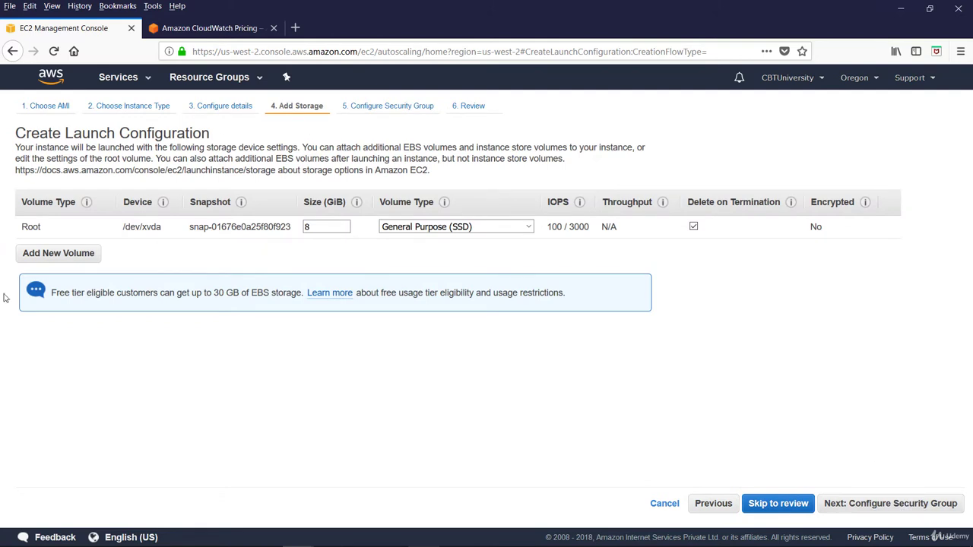
Create new security group AutoScaling-Security-Group-1 allowing SSH on port 22, then go to Review
left_click(871, 508)
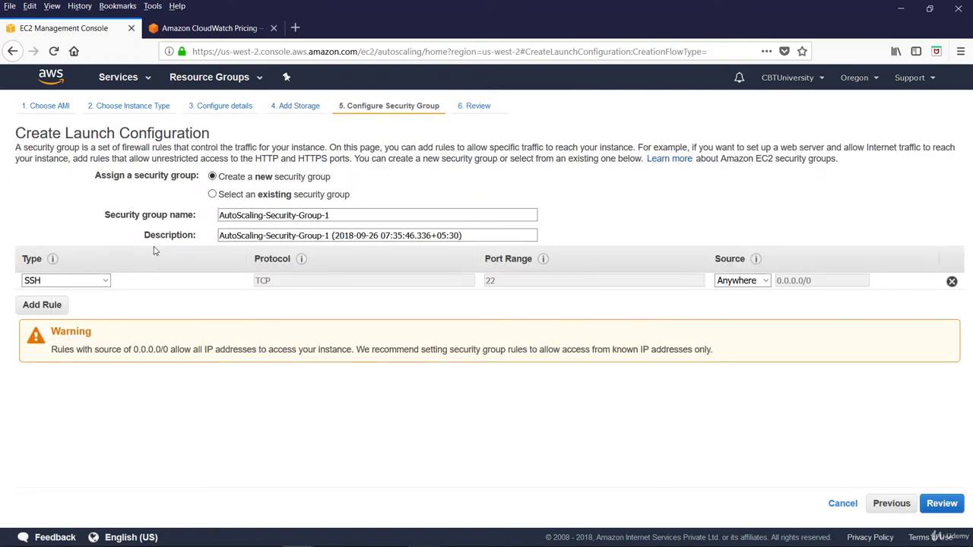
left_click(213, 195)
left_click(212, 176)
left_click(337, 216)
left_click(941, 505)
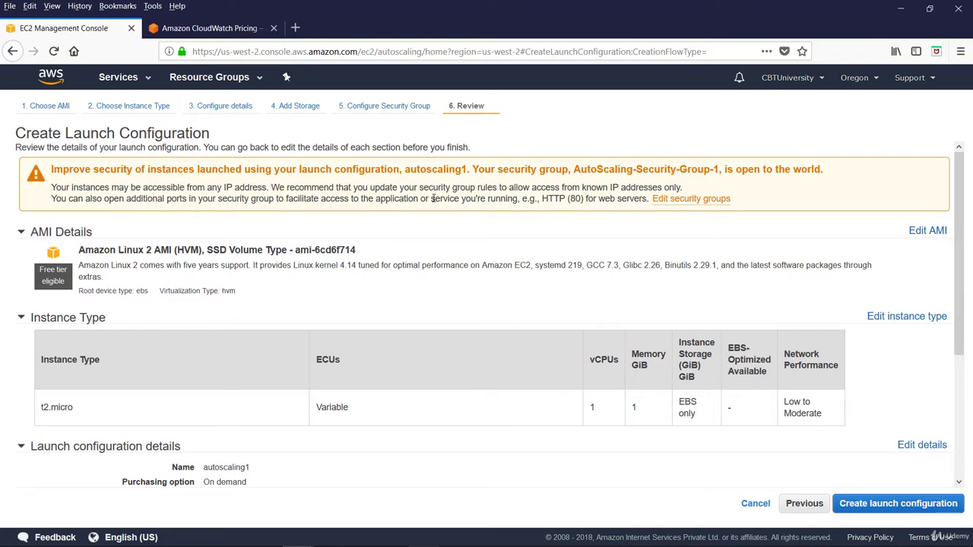
Create launch configuration autoscaling1 with the existing kp-new key pair, acknowledging its private key file
scroll(426, 287, "down", 3)
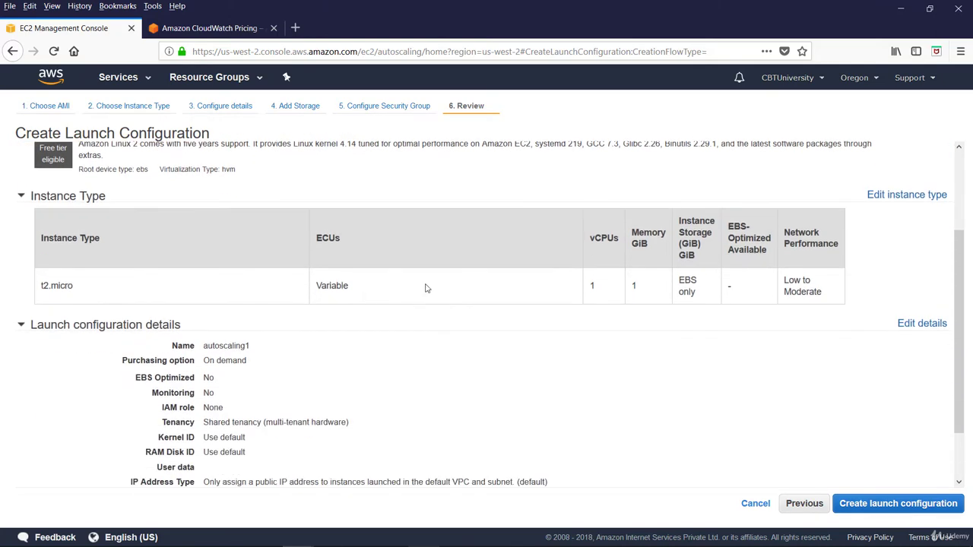
scroll(498, 367, "down", 1)
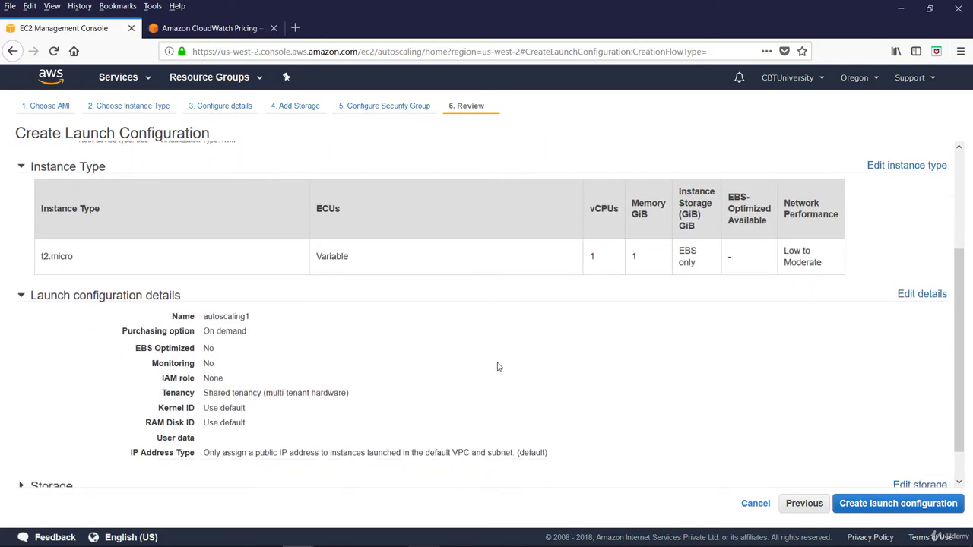
left_click(907, 507)
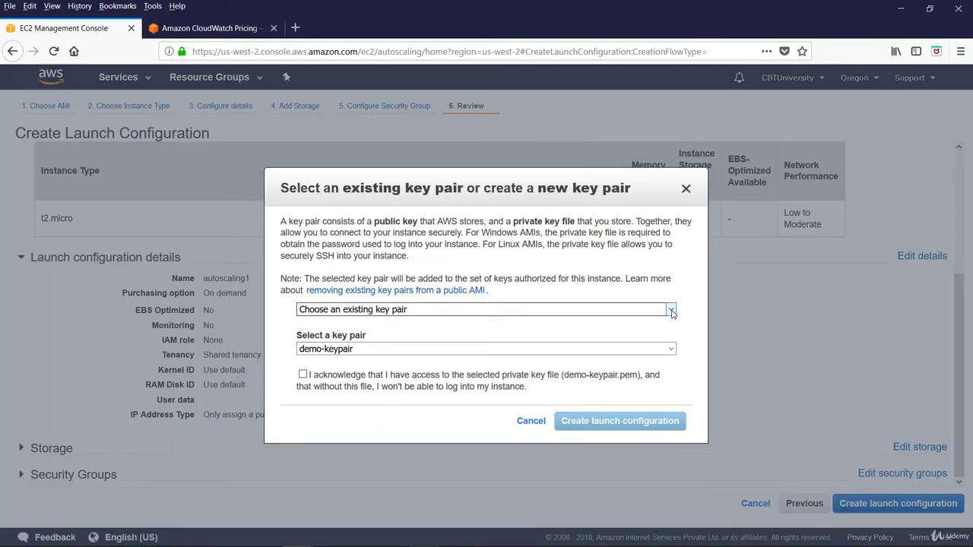
left_click(672, 312)
left_click(671, 310)
left_click(671, 310)
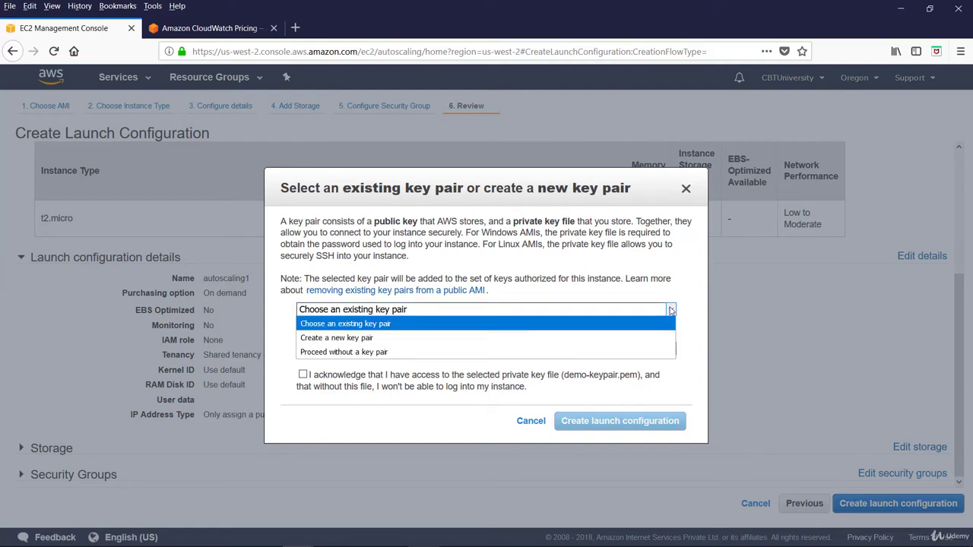
left_click(671, 310)
left_click(671, 349)
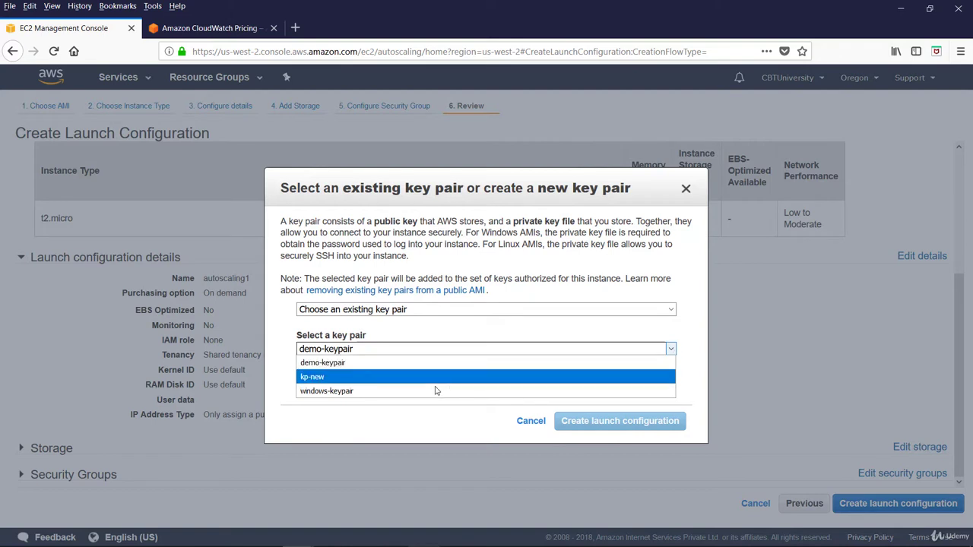
left_click(356, 377)
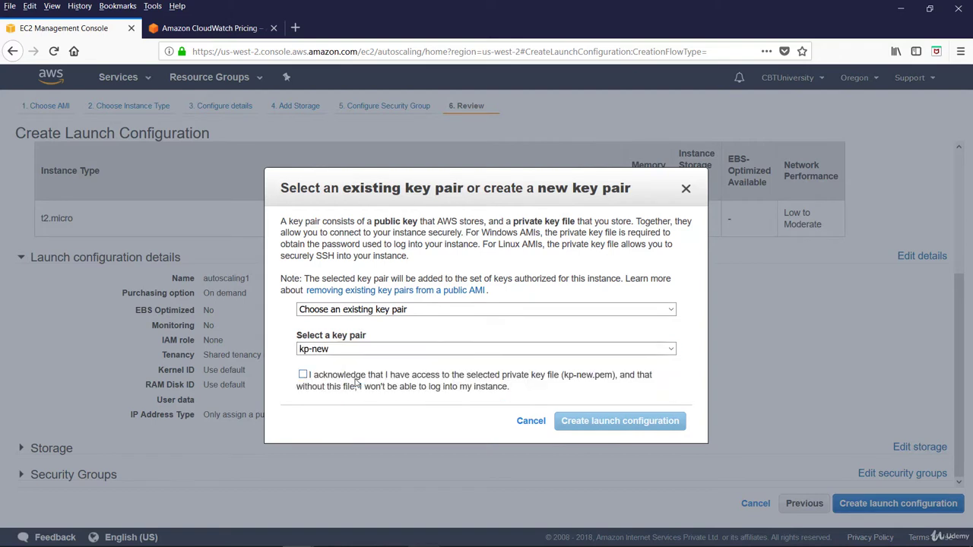
left_click(305, 378)
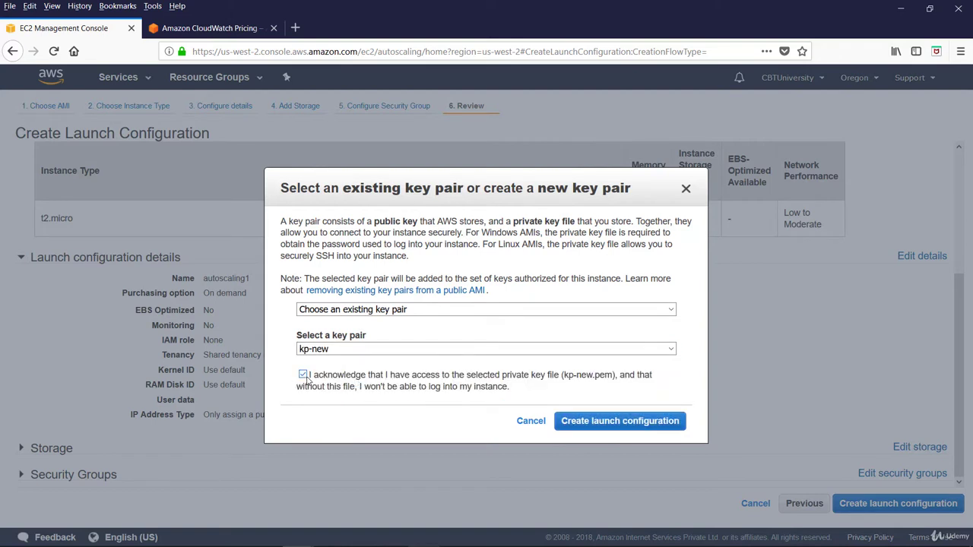
left_click(619, 421)
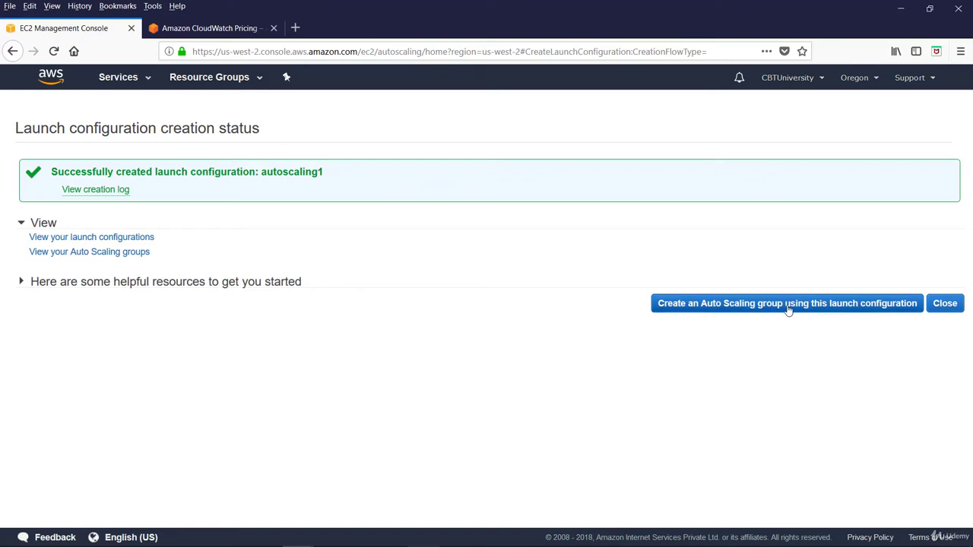
Start an Auto Scaling group from autoscaling1 named asgroup1, starting with 2 instances
left_click(788, 309)
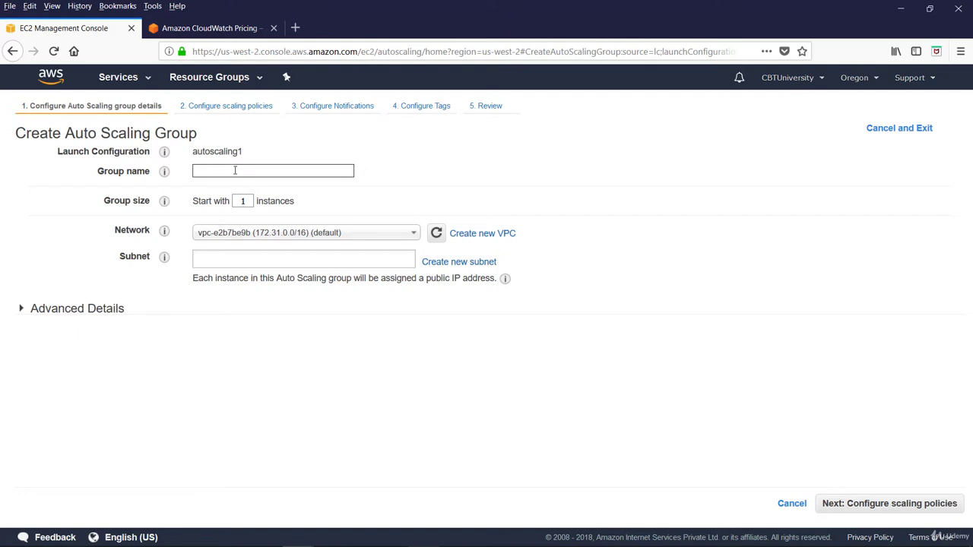
left_click(202, 168)
type("asgroup1")
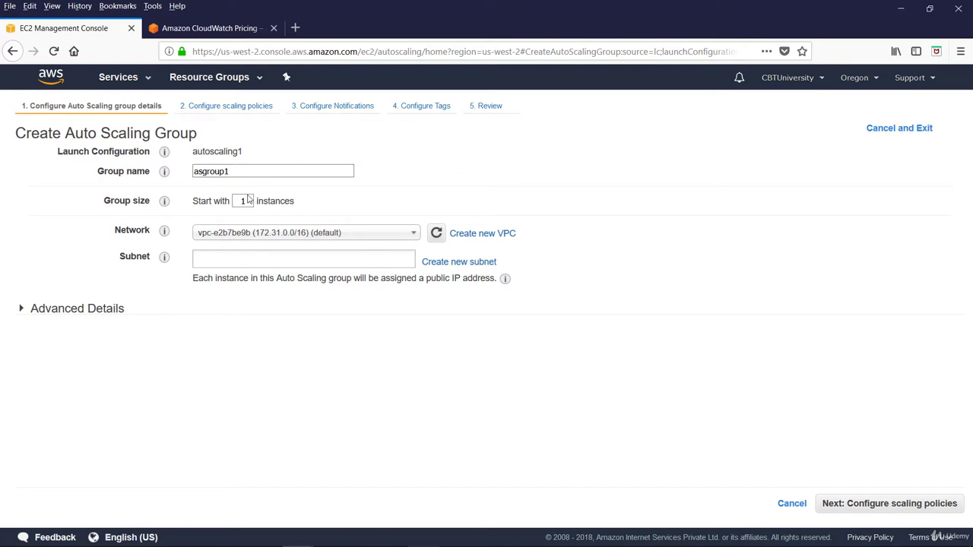
left_click_drag(251, 200, 233, 201)
type("2")
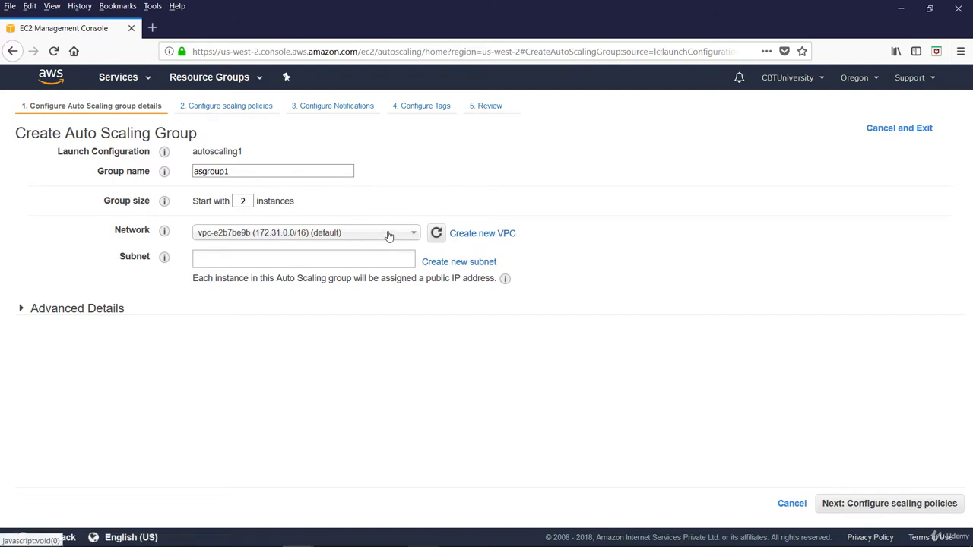
Keep the default VPC and place the group in the us-west-2c default subnet subnet-dcafd486
left_click(476, 237)
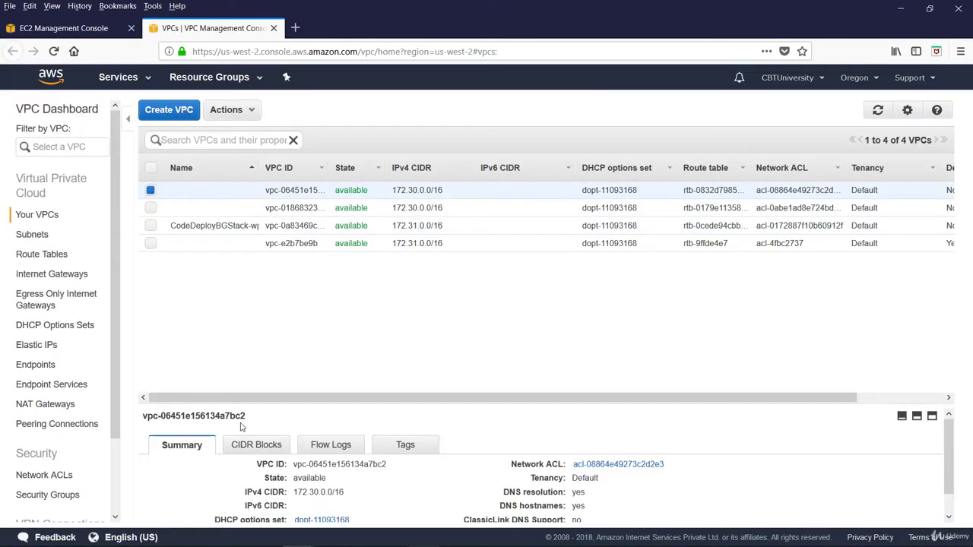
left_click(72, 30)
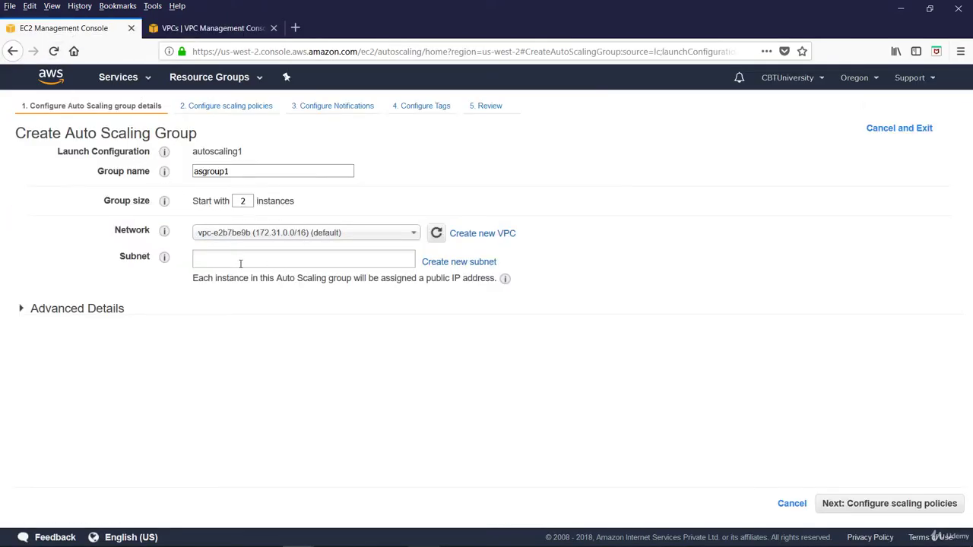
left_click(287, 234)
left_click(268, 309)
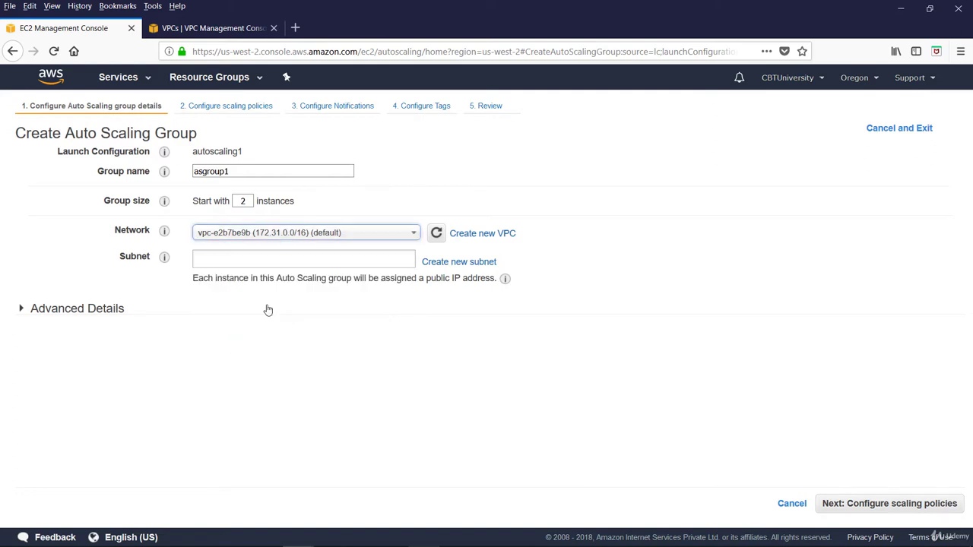
left_click(296, 260)
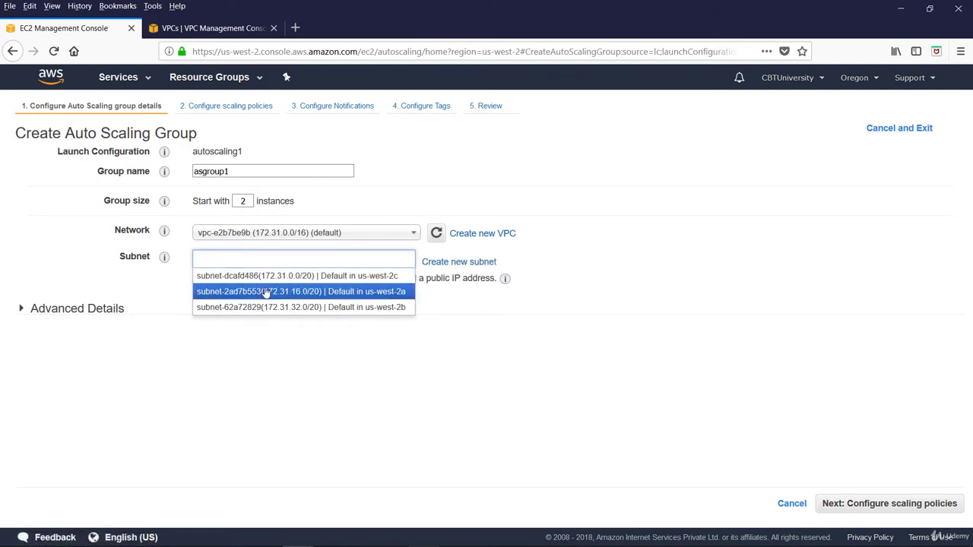
left_click(243, 276)
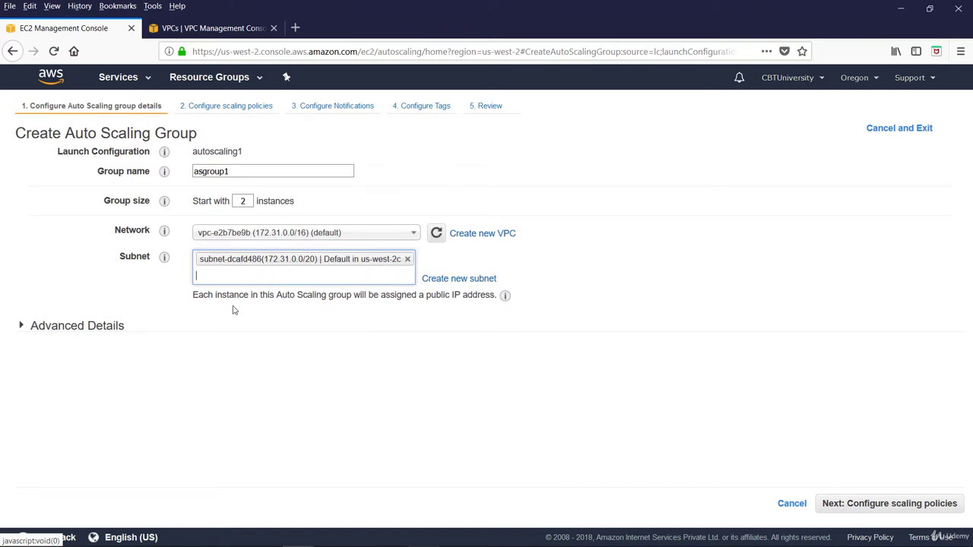
left_click(21, 327)
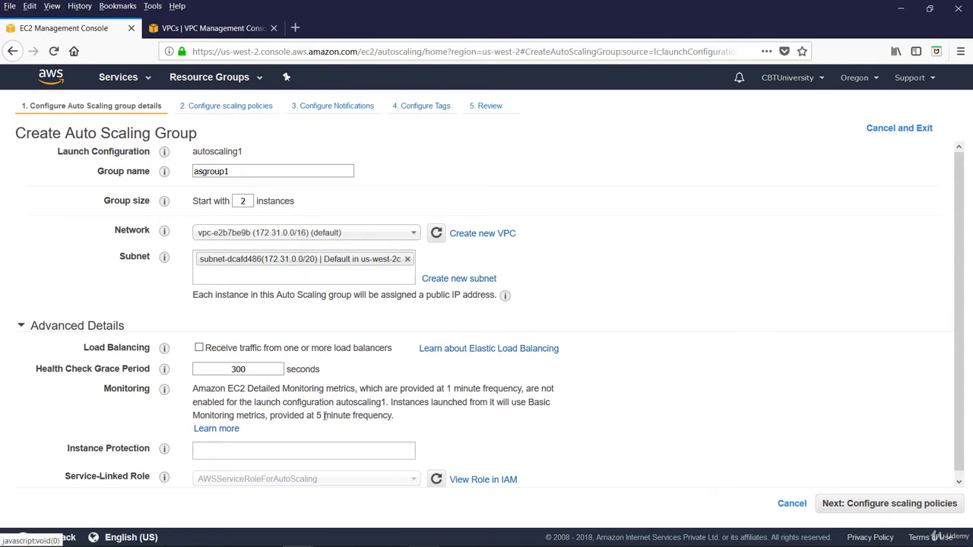
Leave Instance Protection unset and advance past the scaling policies step without adding policies
scroll(325, 418, "down", 1)
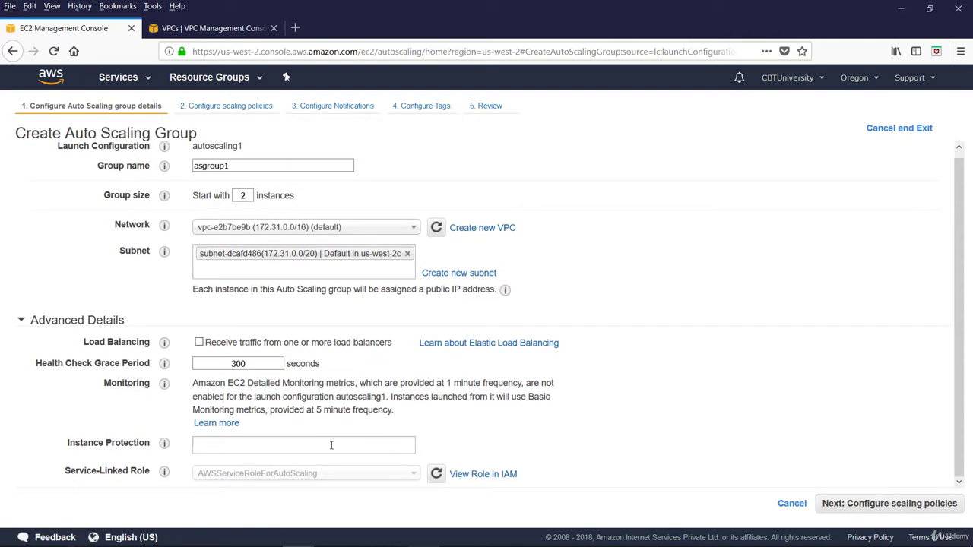
left_click(331, 446)
left_click(234, 489)
left_click(883, 509)
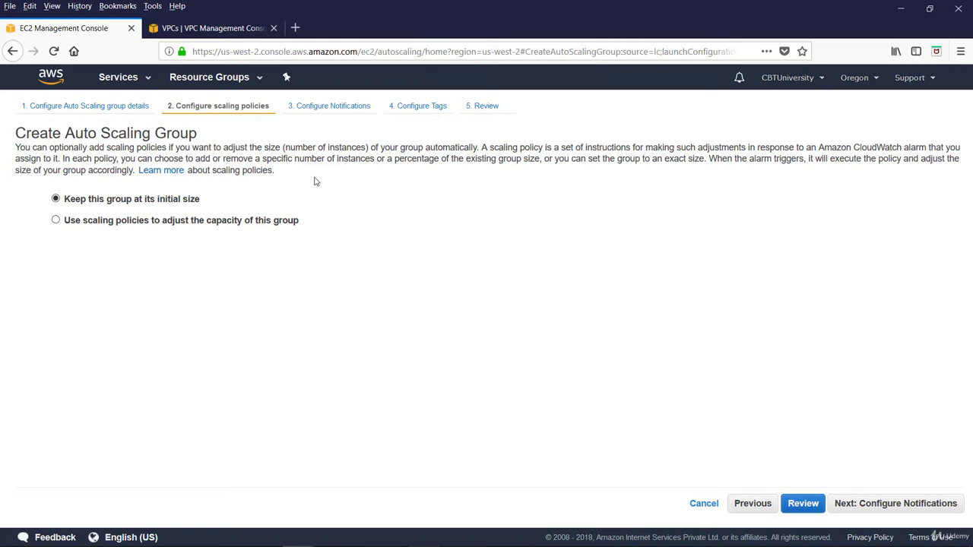
left_click(912, 506)
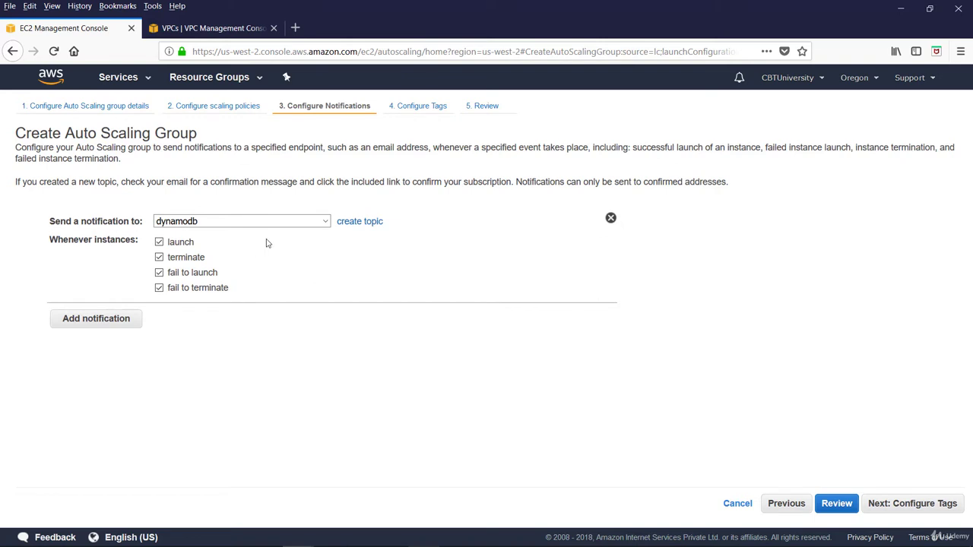
Remove the notification entry, add no tags, and proceed to the Review step
left_click(365, 222)
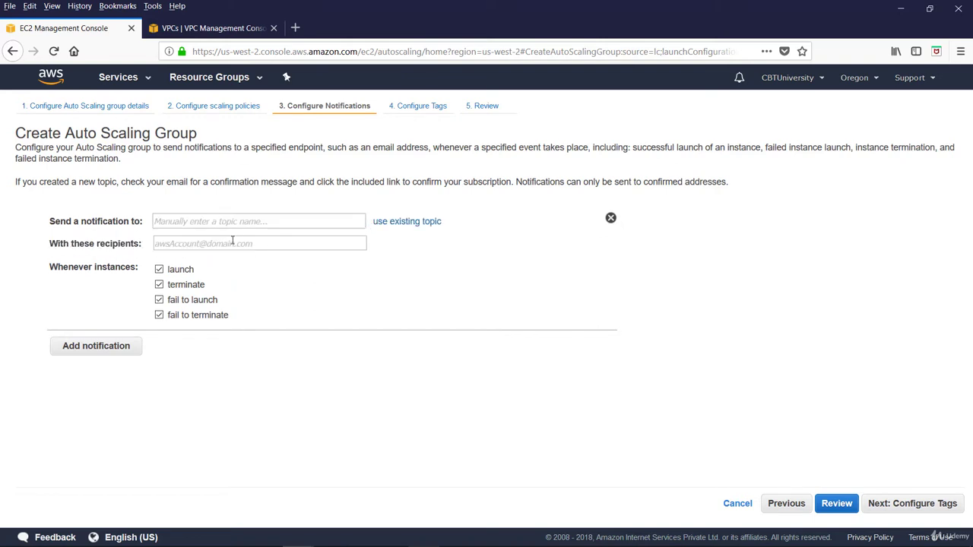
left_click(164, 244)
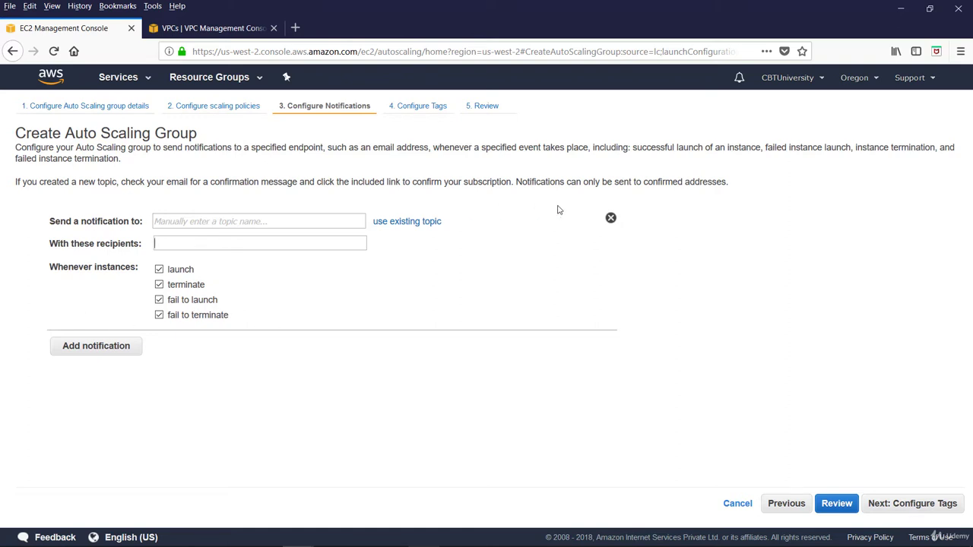
left_click(610, 218)
left_click(98, 220)
left_click(358, 221)
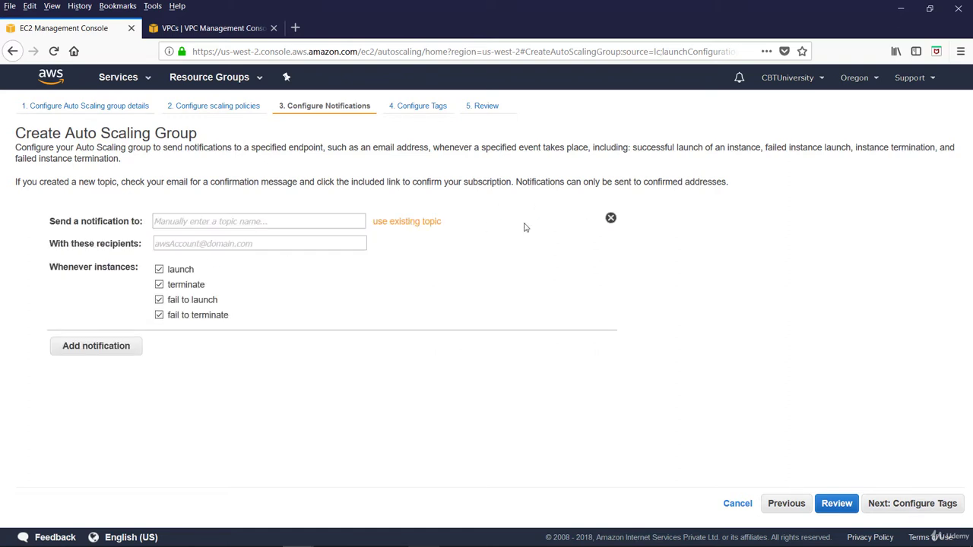
left_click(610, 218)
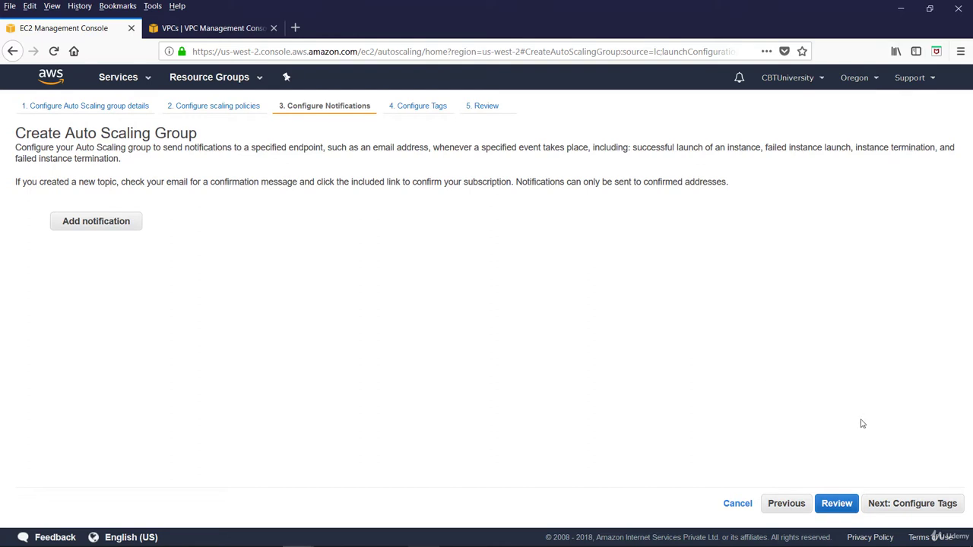
left_click(910, 507)
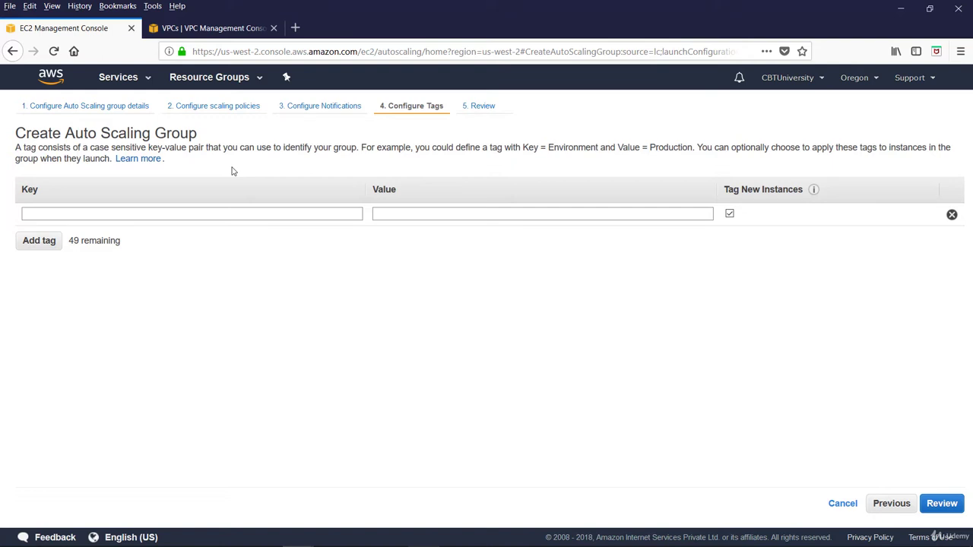
left_click(943, 505)
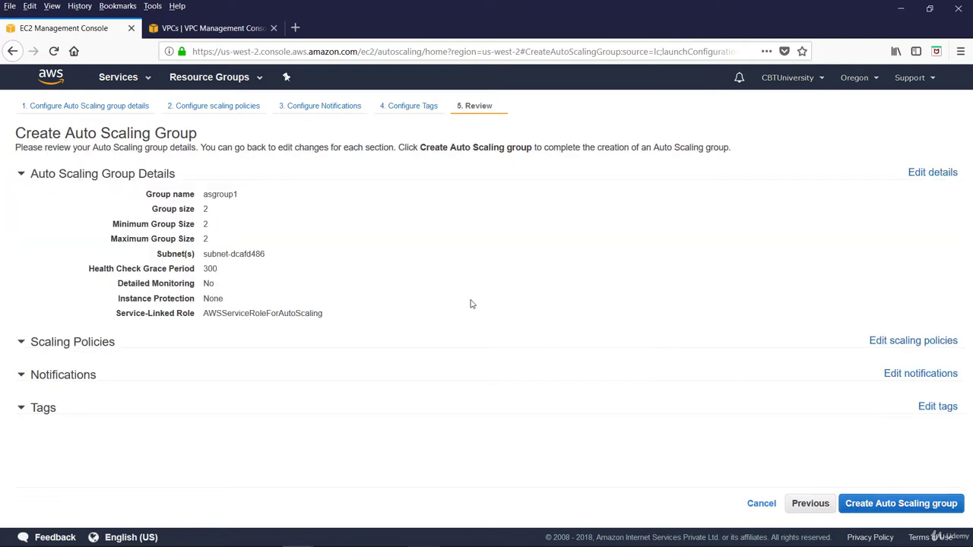
Check the scaling policies, notifications and tags summaries, then create asgroup1
left_click(22, 342)
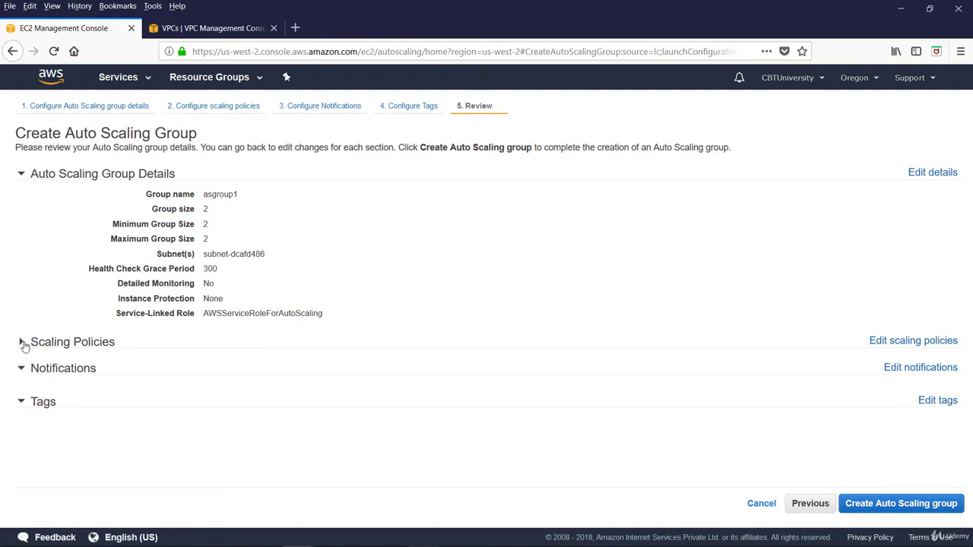
left_click(22, 343)
left_click(22, 375)
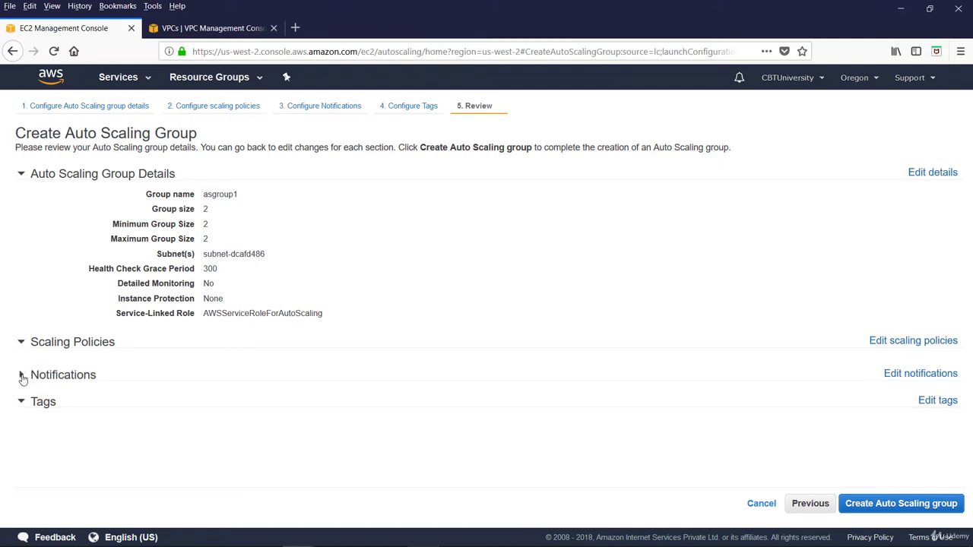
left_click(22, 376)
left_click(22, 408)
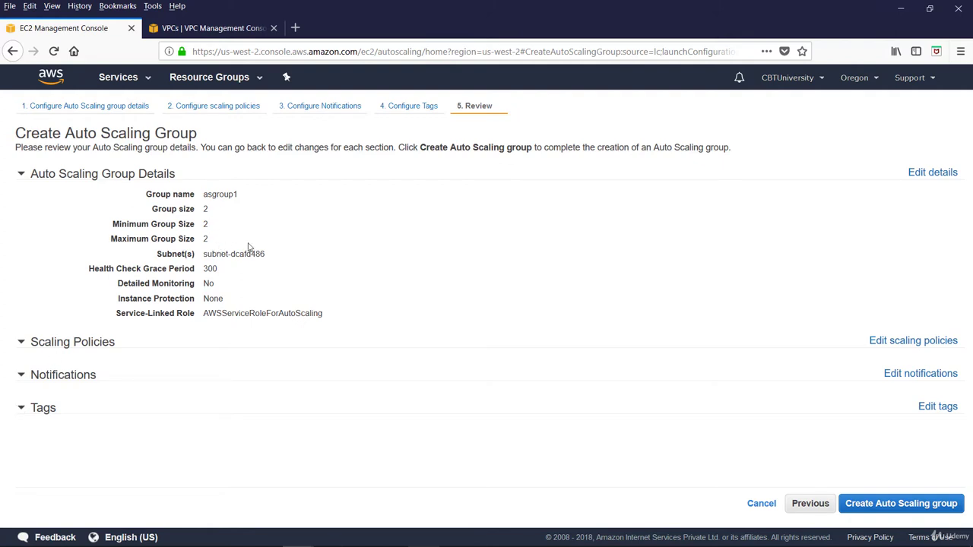
left_click(909, 511)
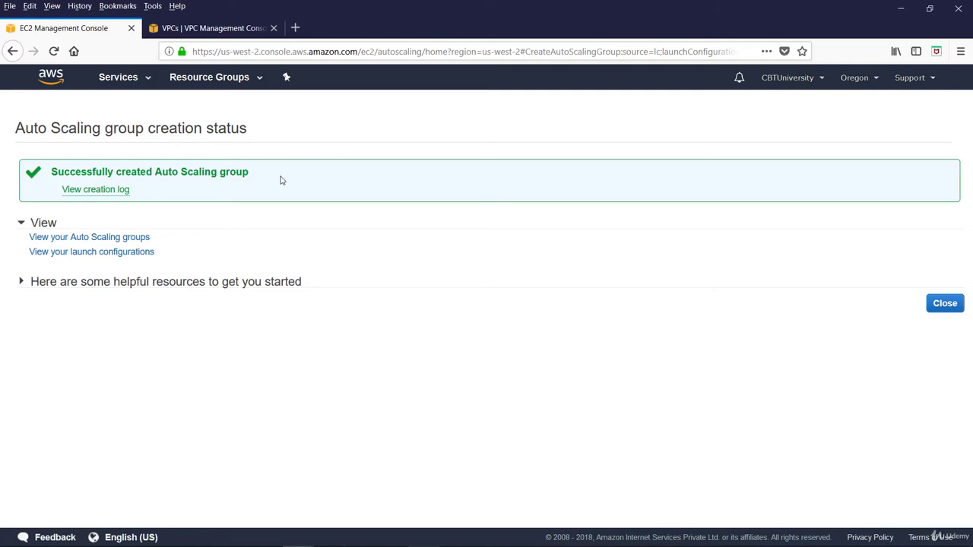
Browse the Auto Scaling groups and launch configurations lists, selecting autoscaling1
left_click(80, 238)
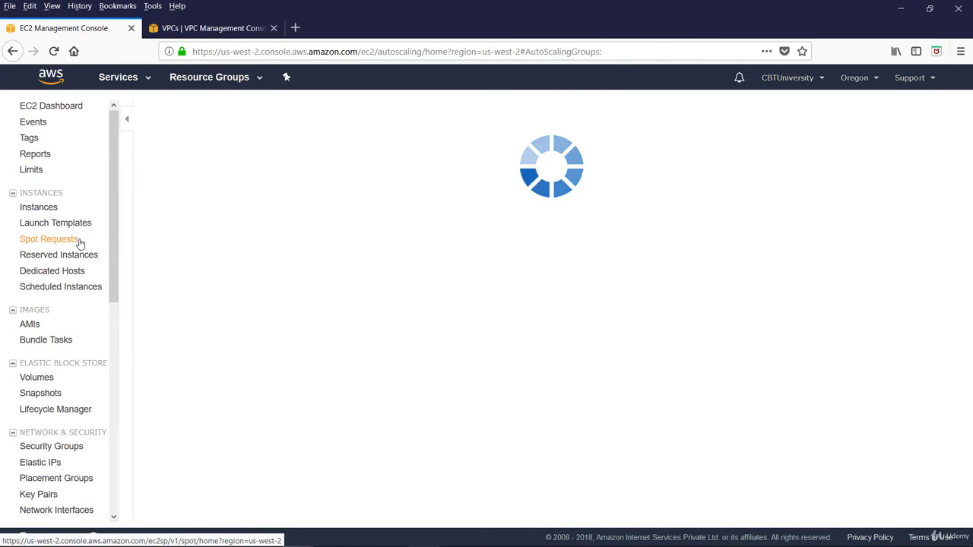
scroll(46, 365, "down", 3)
left_click(46, 368)
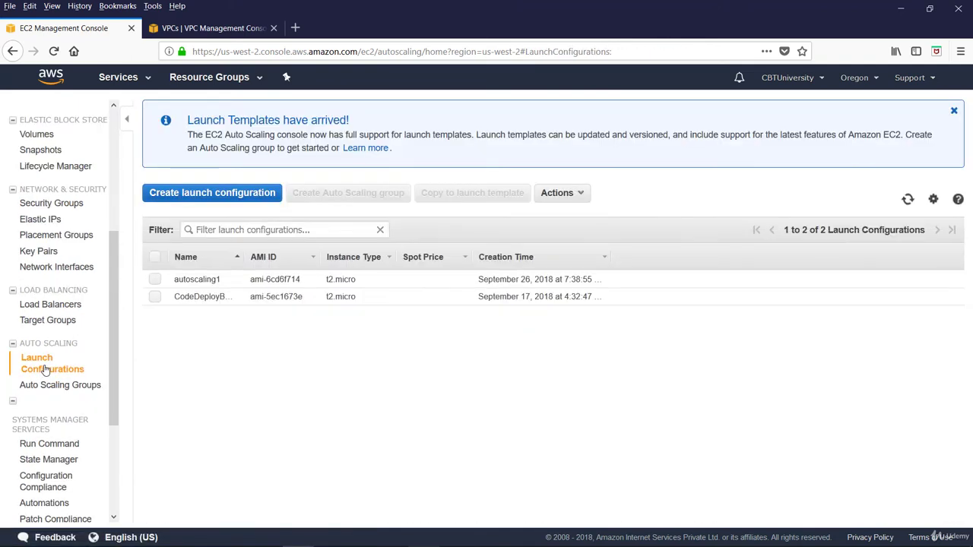
left_click(155, 281)
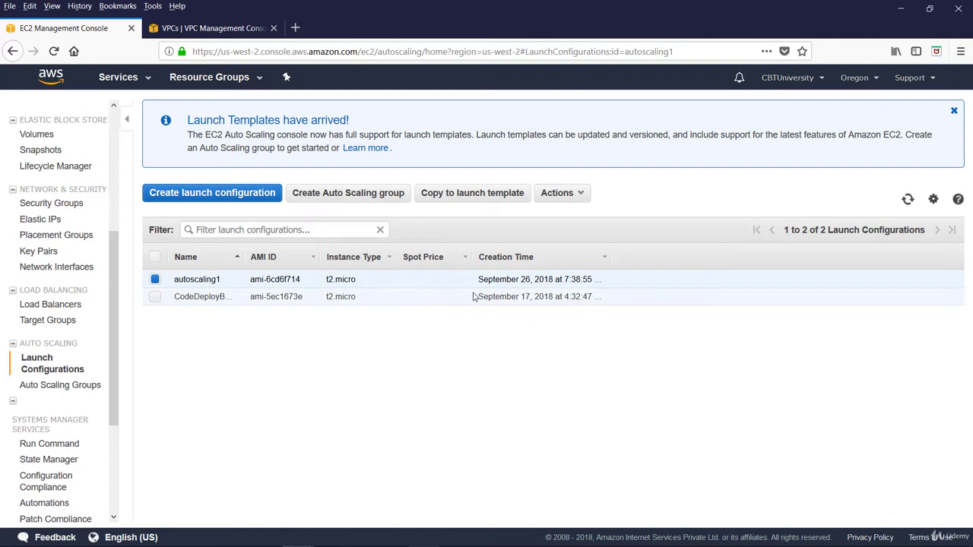
left_click(60, 384)
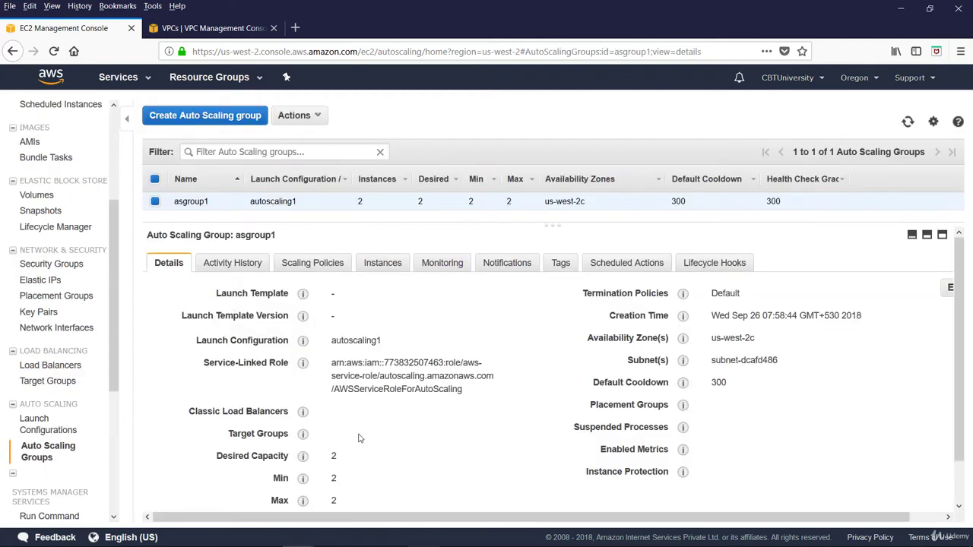
Expand both launch entries in asgroup1's Activity History, then go to the EC2 Dashboard
left_click(235, 264)
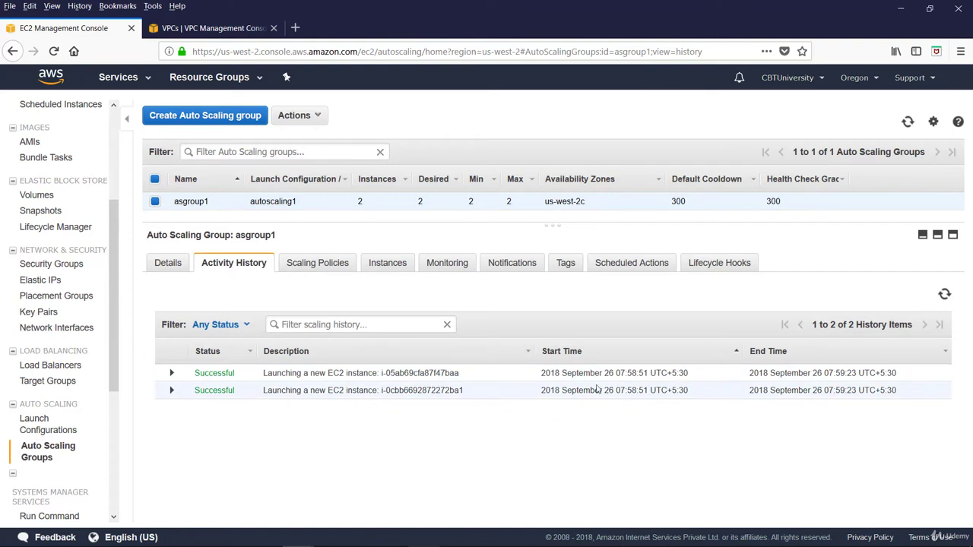
left_click(171, 373)
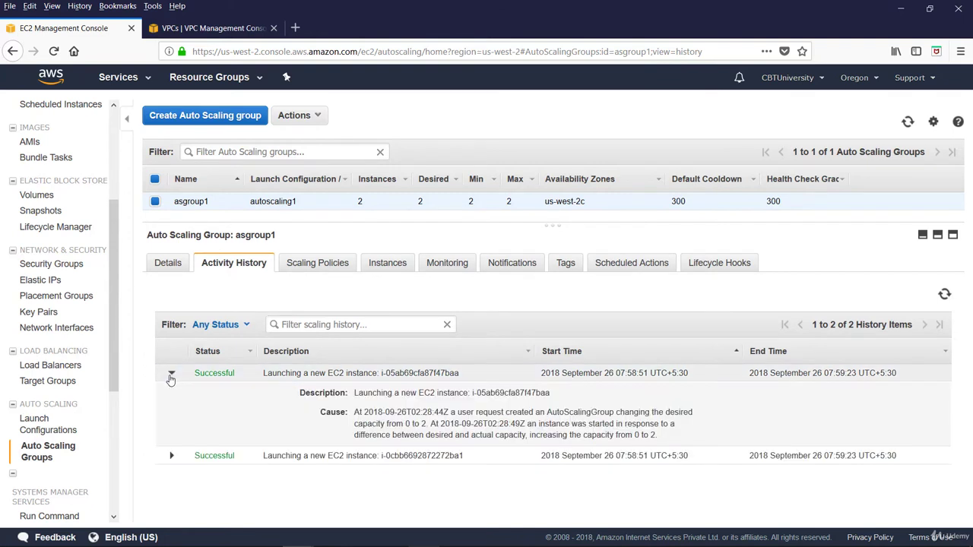
left_click(171, 454)
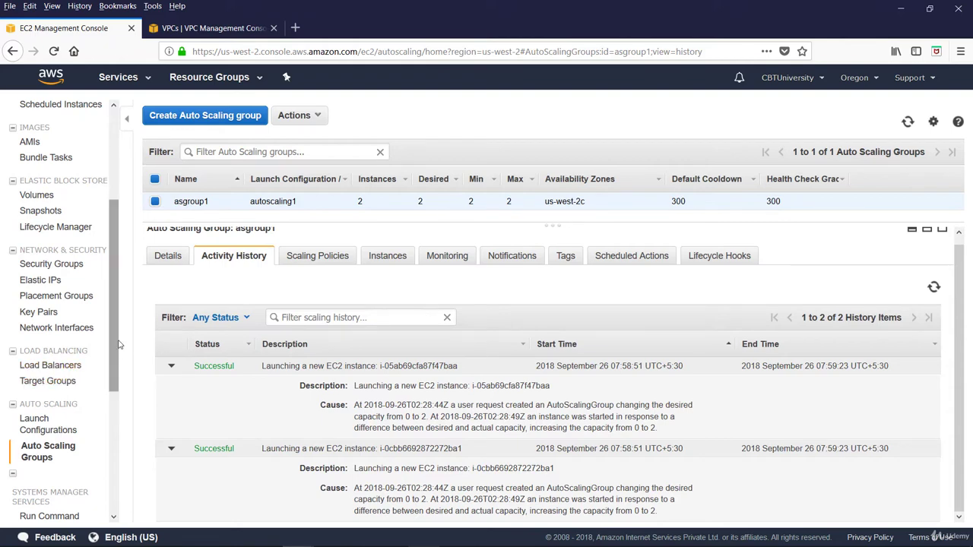
scroll(120, 190, "up", 5)
left_click(55, 105)
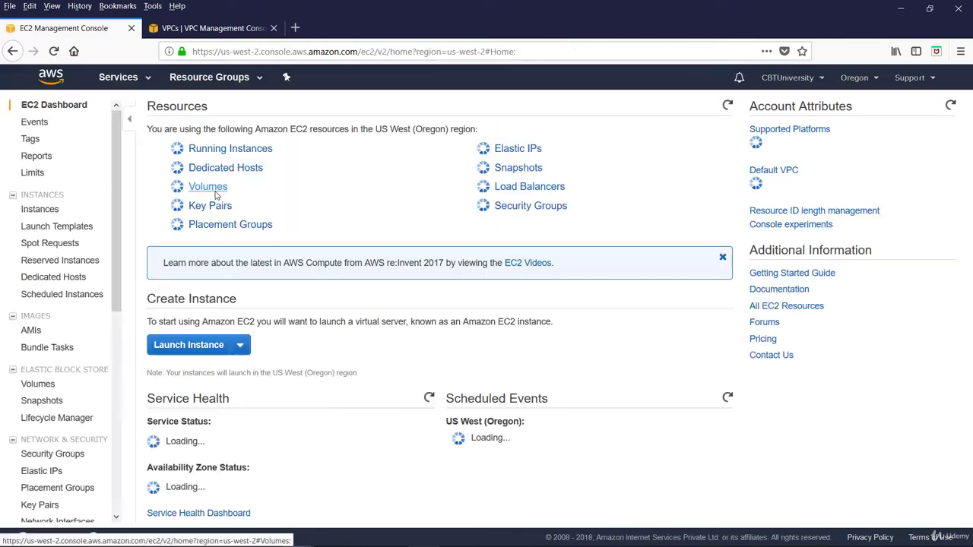
In the EC2 Instances list, name the first instance instance1 and the second instance2
left_click(222, 149)
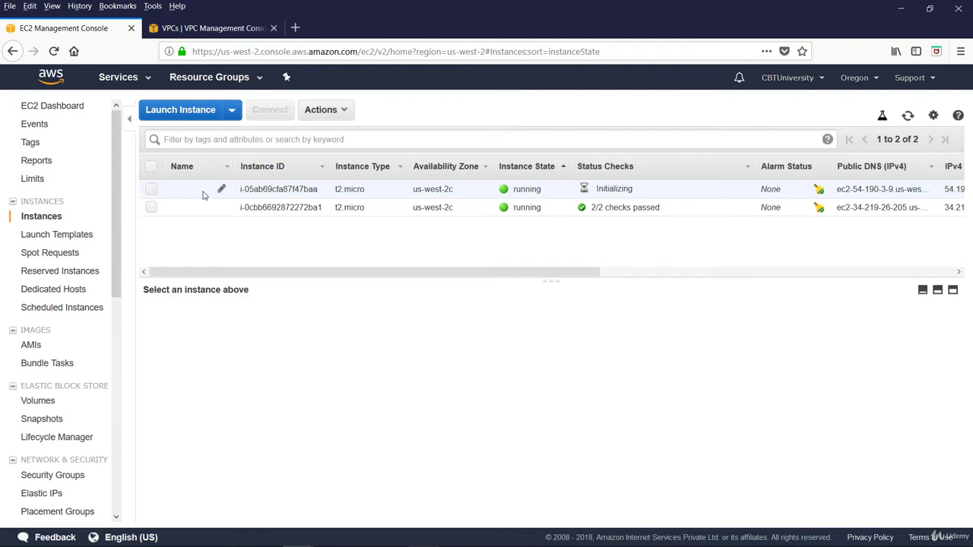
left_click(203, 195)
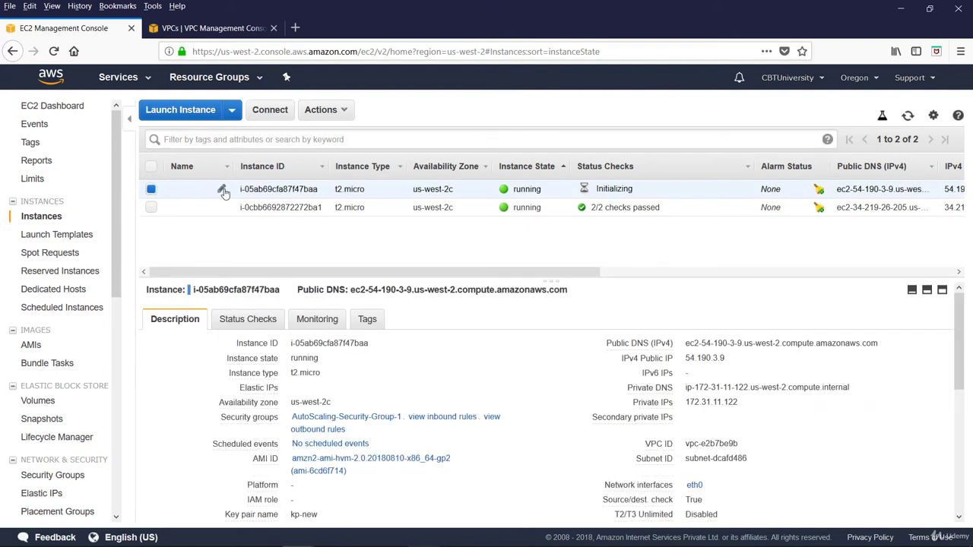
left_click(221, 189)
type("instance1")
key("Return")
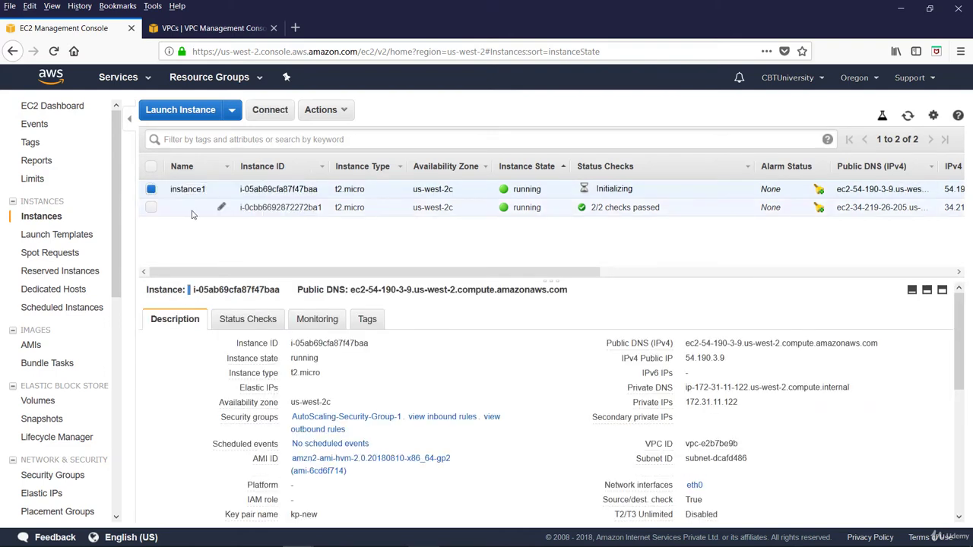
left_click(192, 212)
left_click(222, 206)
type("instance2")
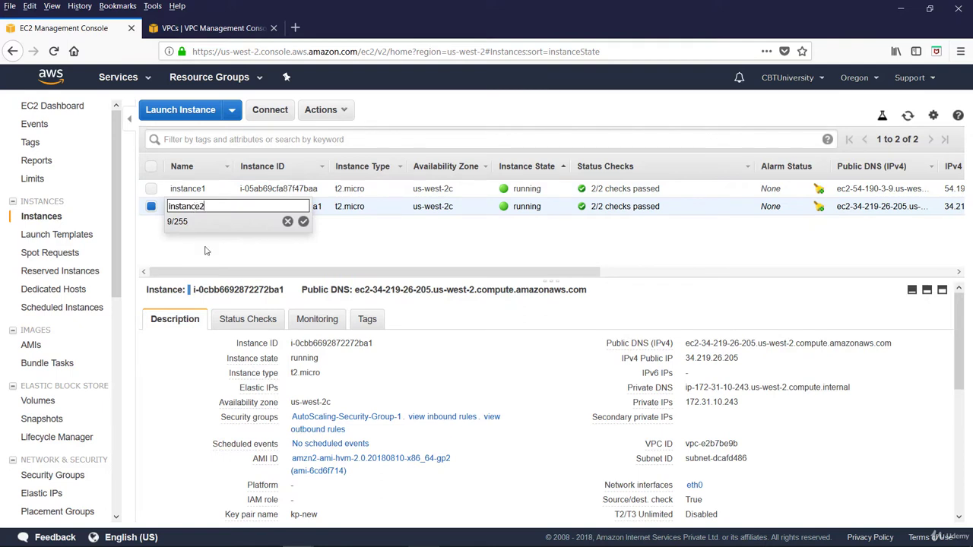
left_click(303, 221)
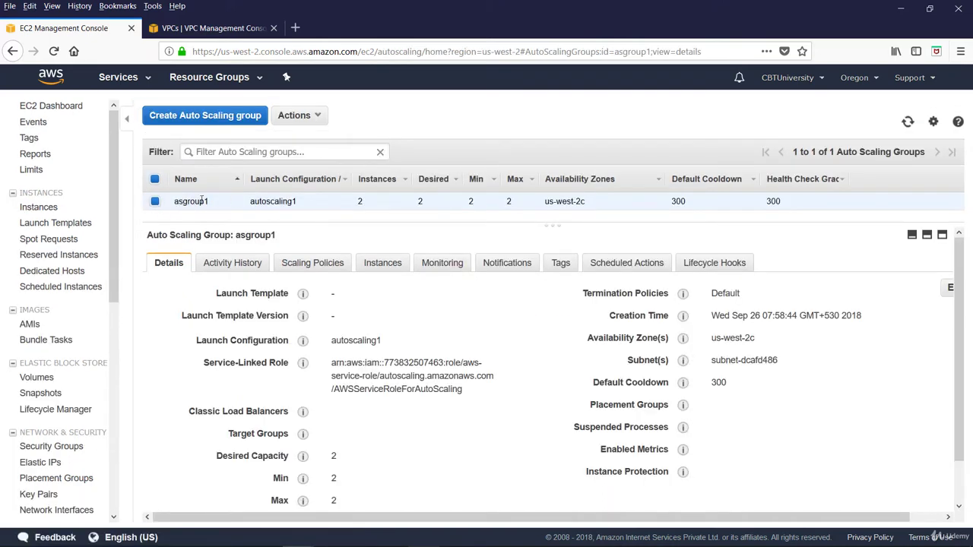
Check asgroup1's activity history, scaling policies and Instances tab, leaving the Lifecycle State filter unchanged
left_click(318, 117)
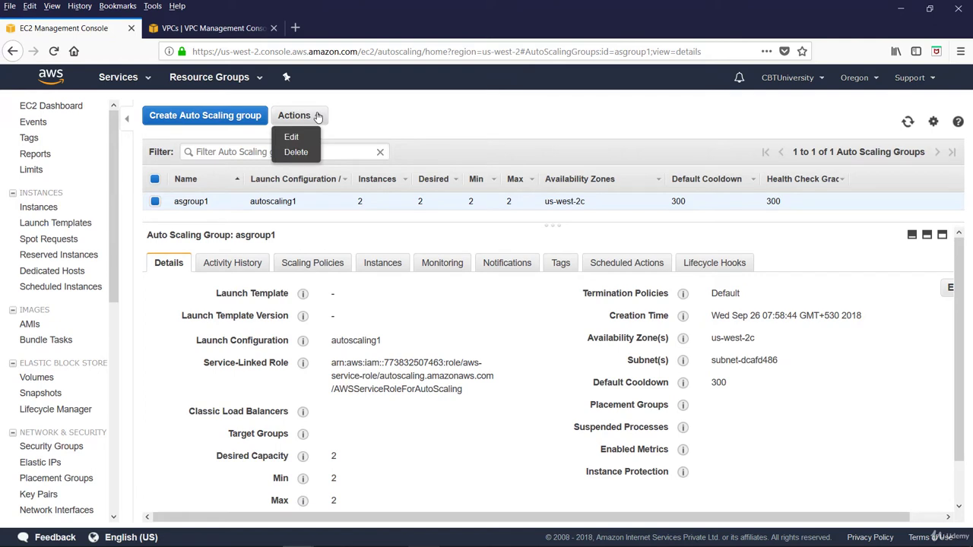
left_click(228, 263)
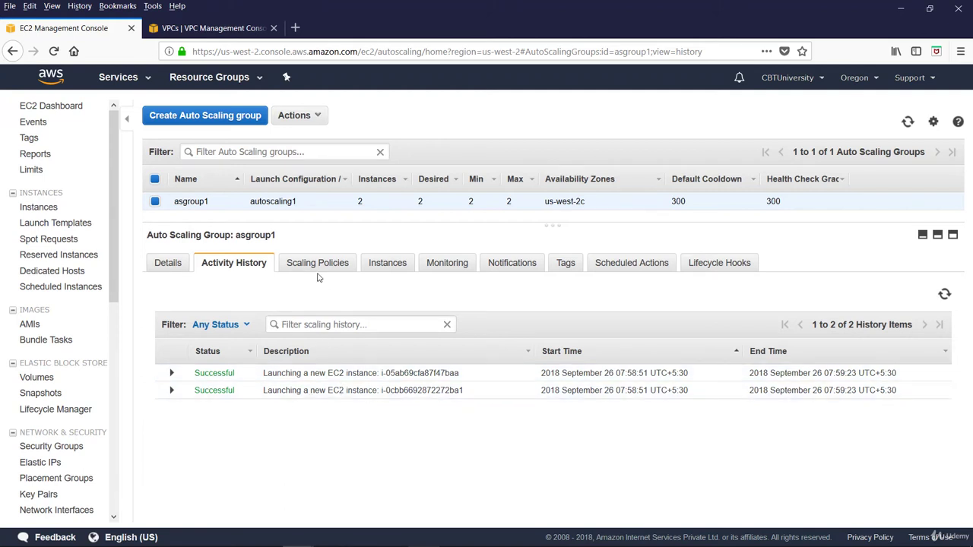
left_click(315, 266)
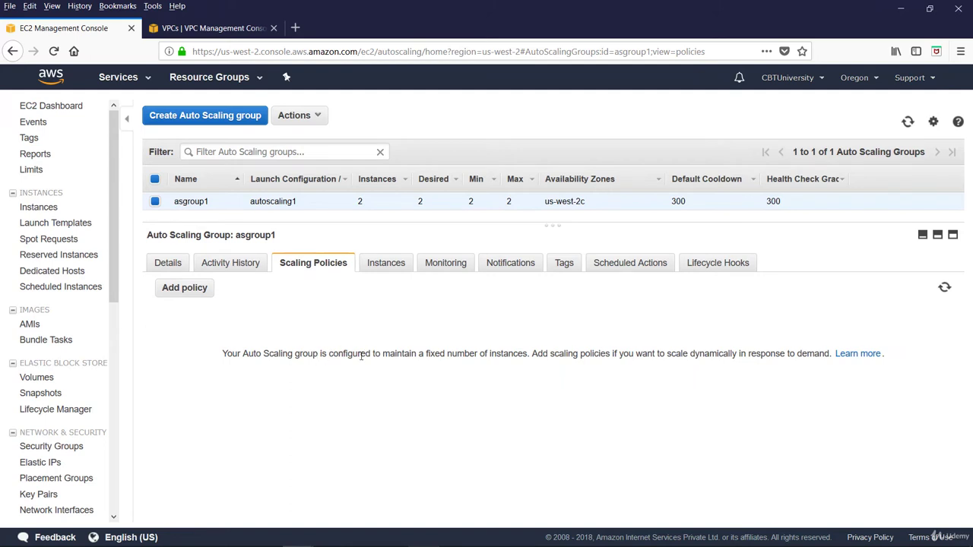
left_click(385, 263)
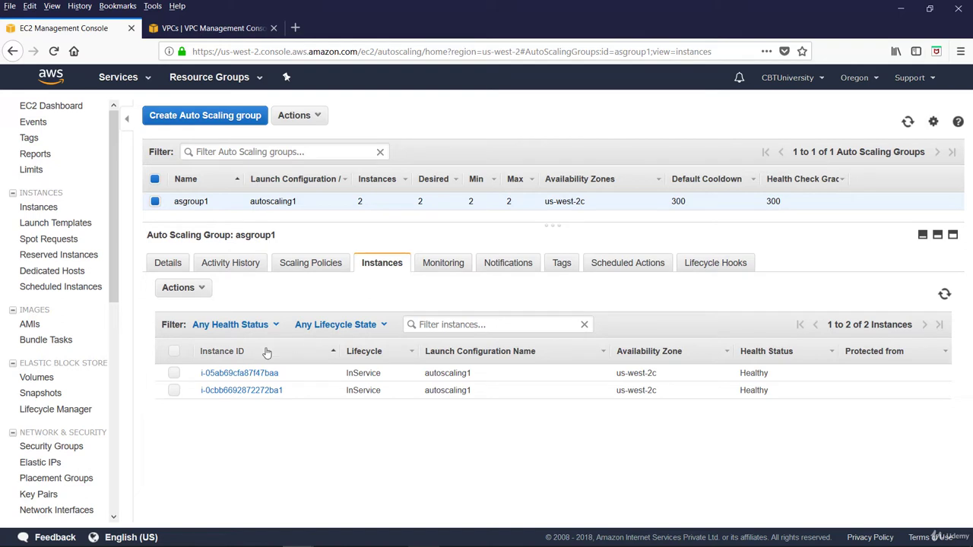
left_click(173, 374)
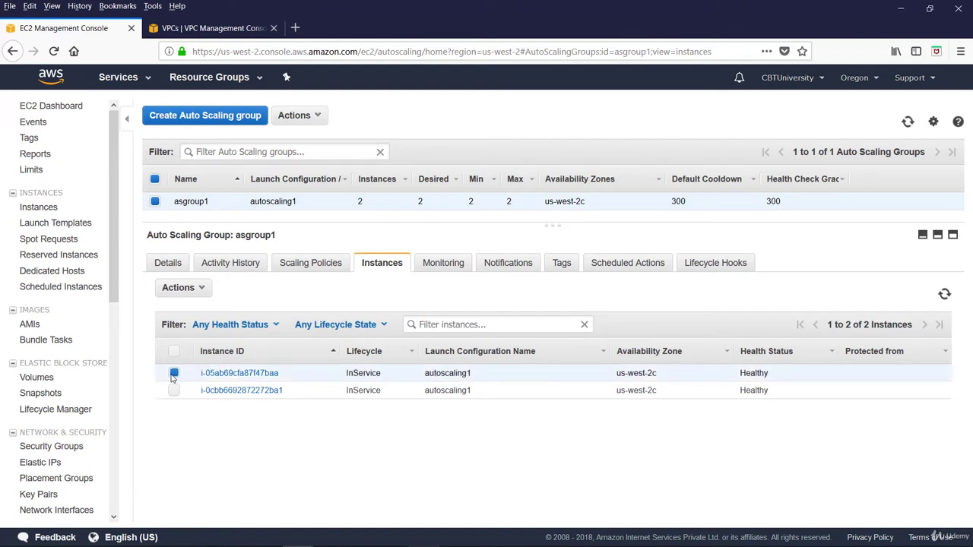
left_click(174, 374)
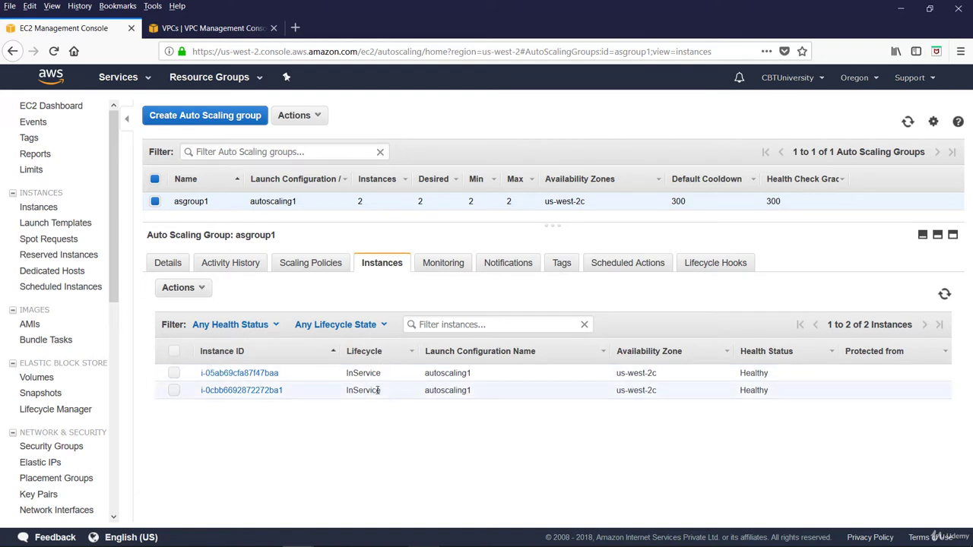
left_click(383, 326)
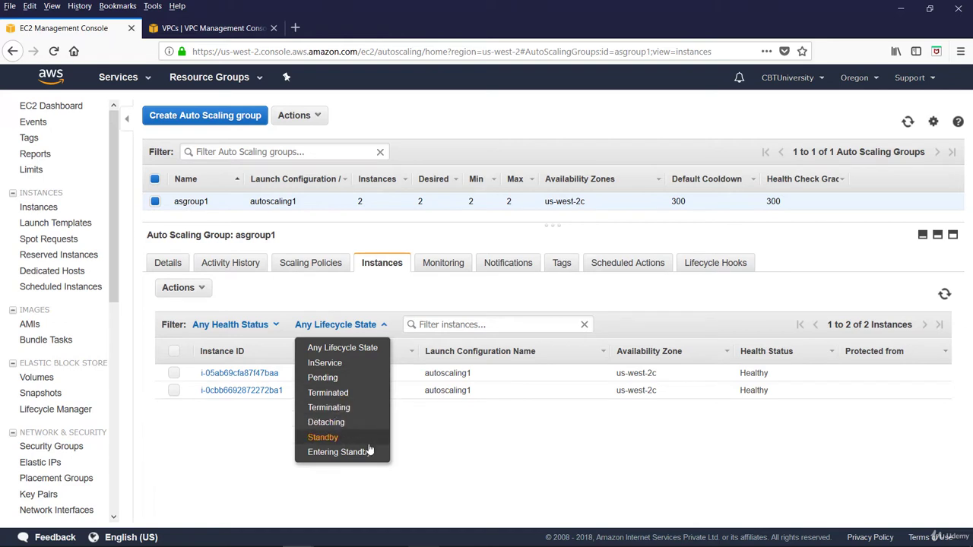
left_click(475, 370)
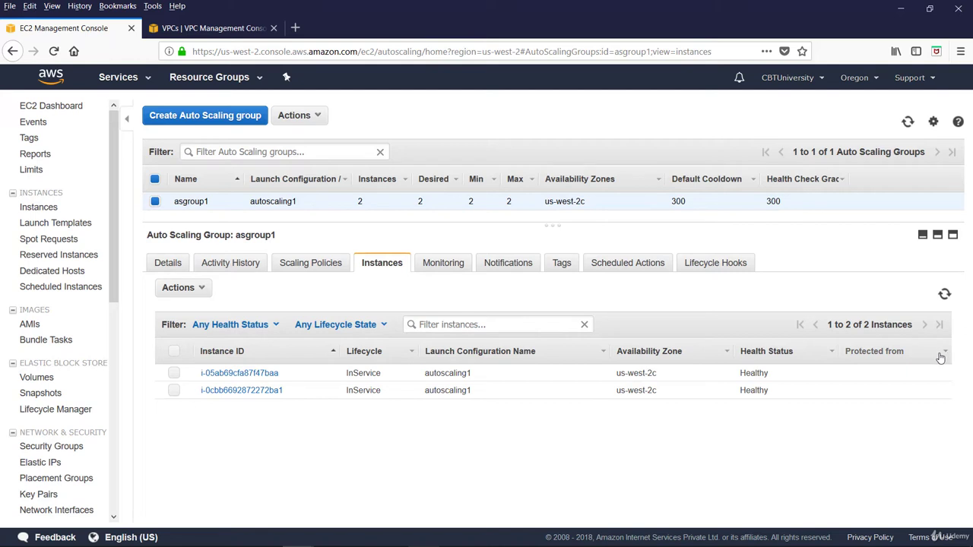
left_click(174, 390)
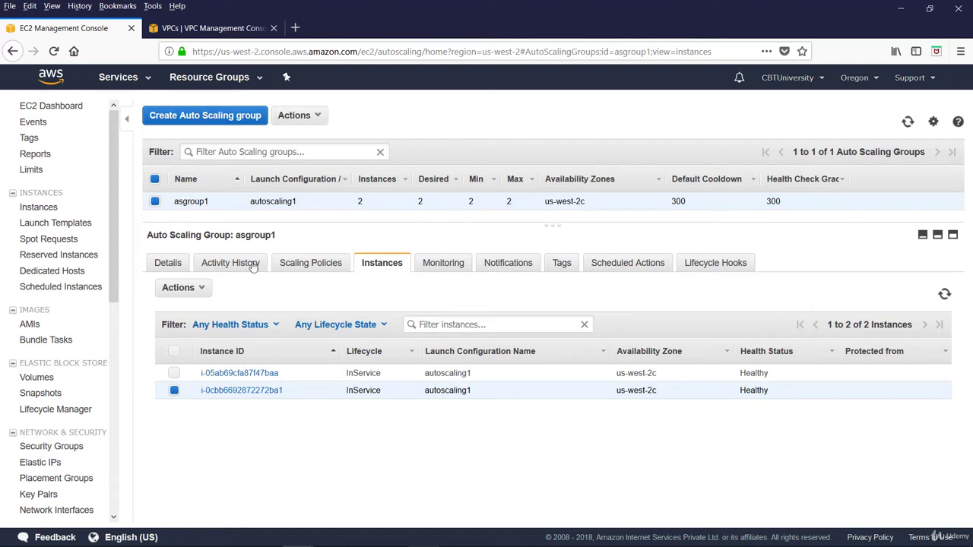
left_click(201, 294)
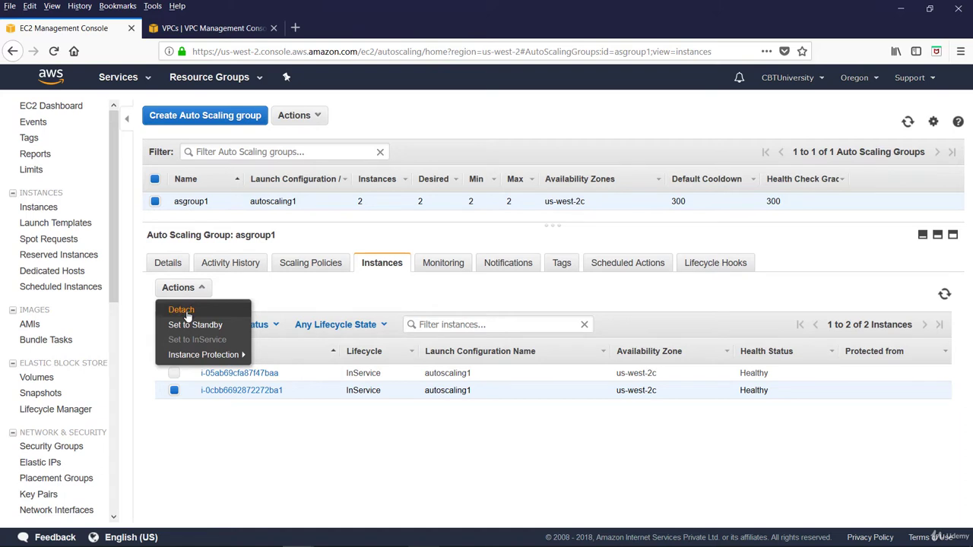
left_click(186, 311)
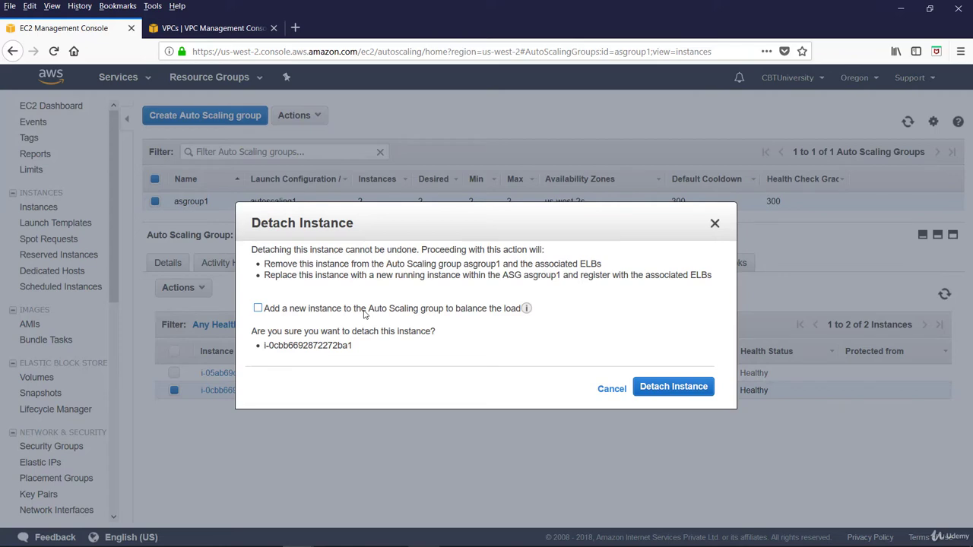
key("Escape")
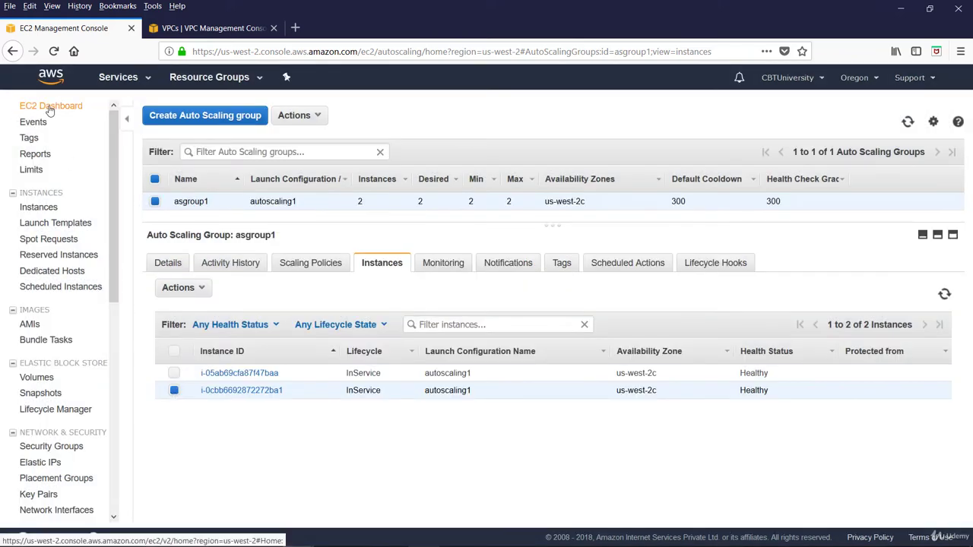
Terminate instance2 from the EC2 running instances list
left_click(49, 111)
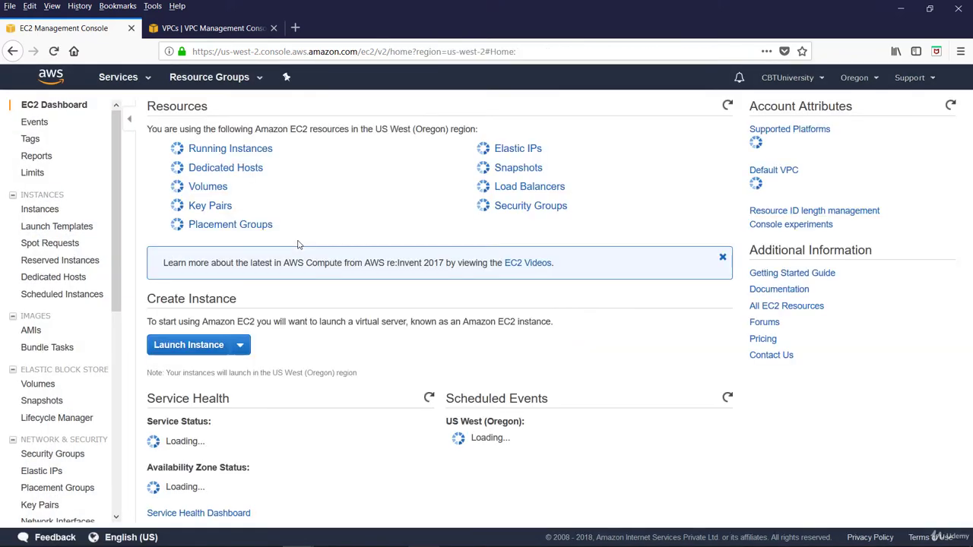
left_click(230, 156)
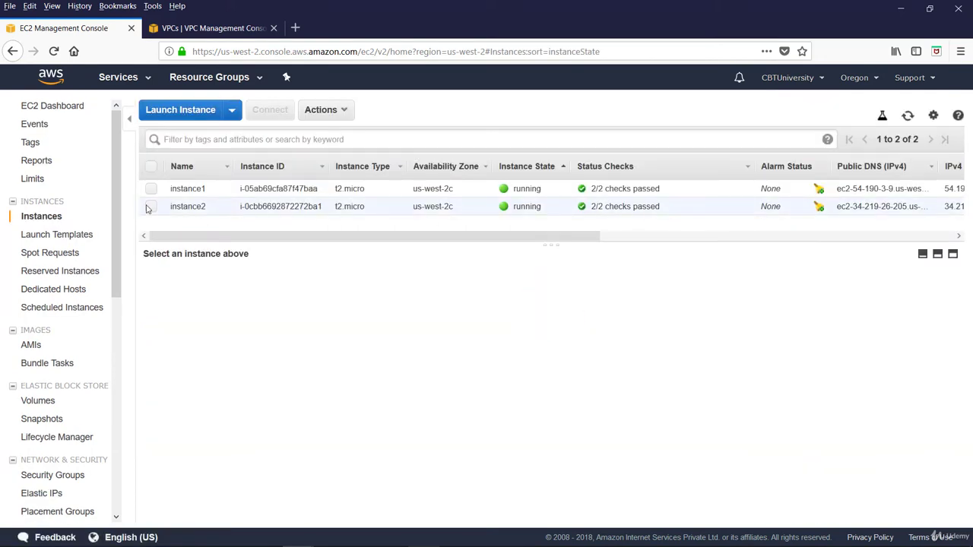
left_click(151, 207)
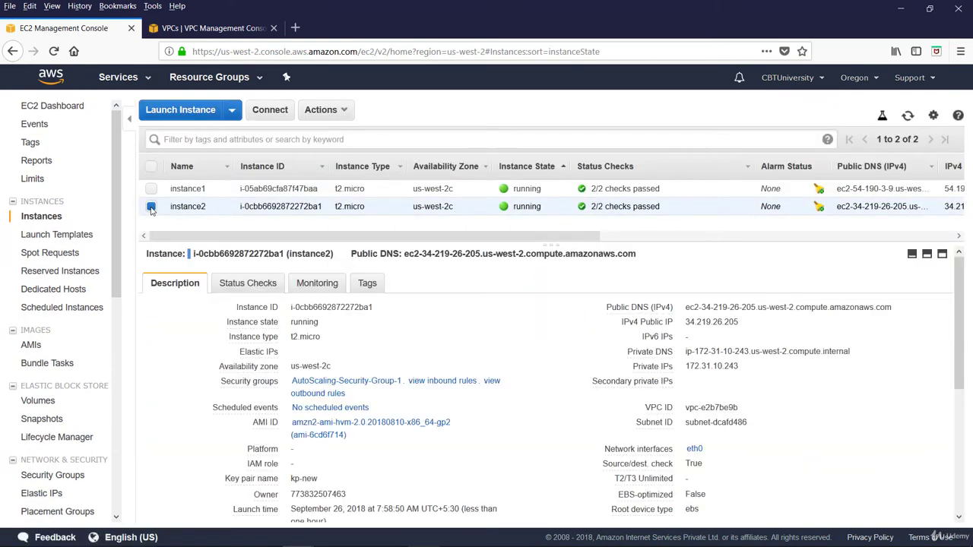
left_click(344, 111)
mouse_move(337, 180)
left_click(429, 226)
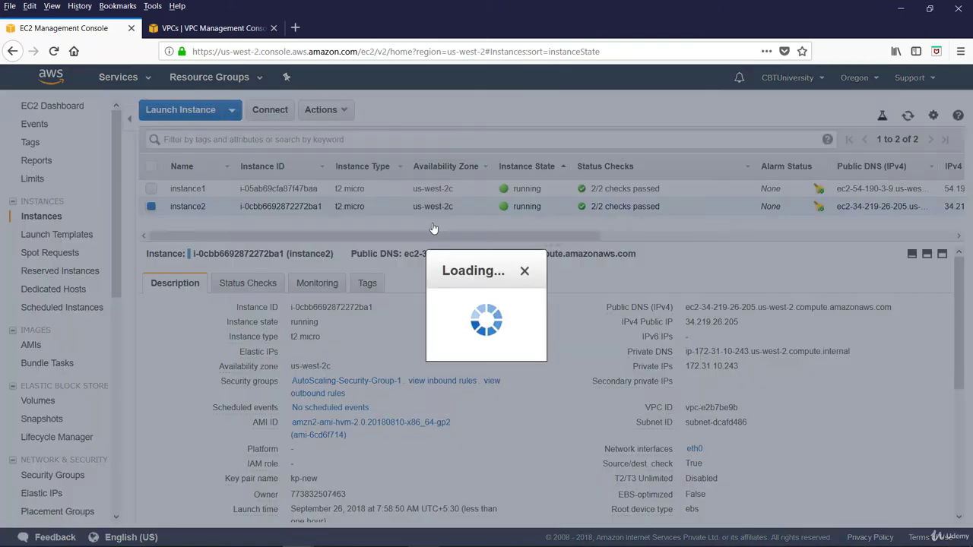
left_click(665, 388)
scroll(53, 335, "down", 6)
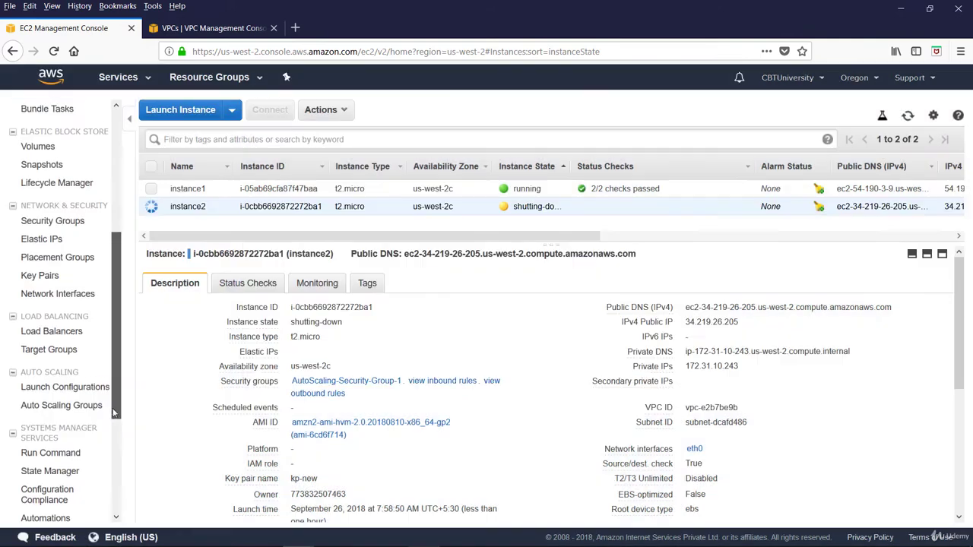
Review asgroup1's instances, monitoring, notifications, tags and scheduled actions, then start a new scheduled action
left_click(61, 396)
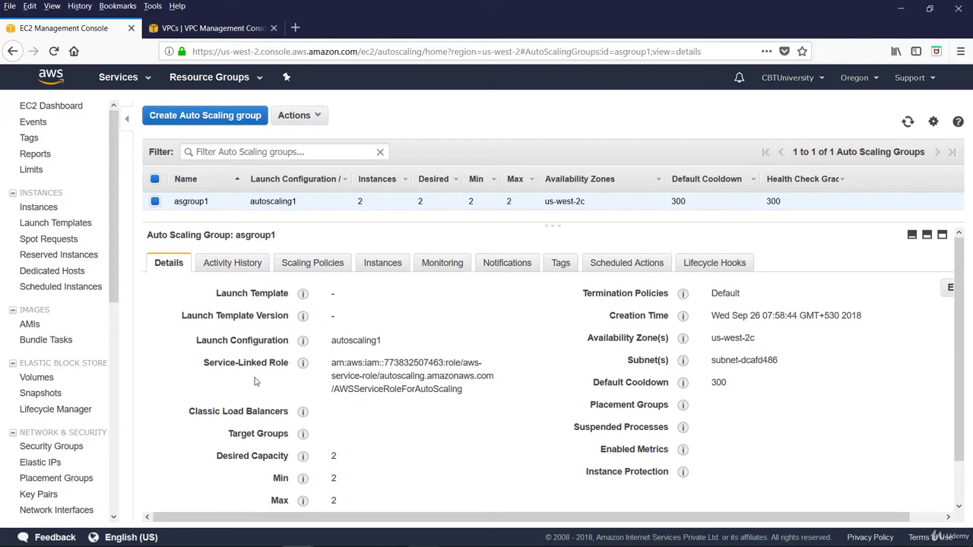
left_click(360, 267)
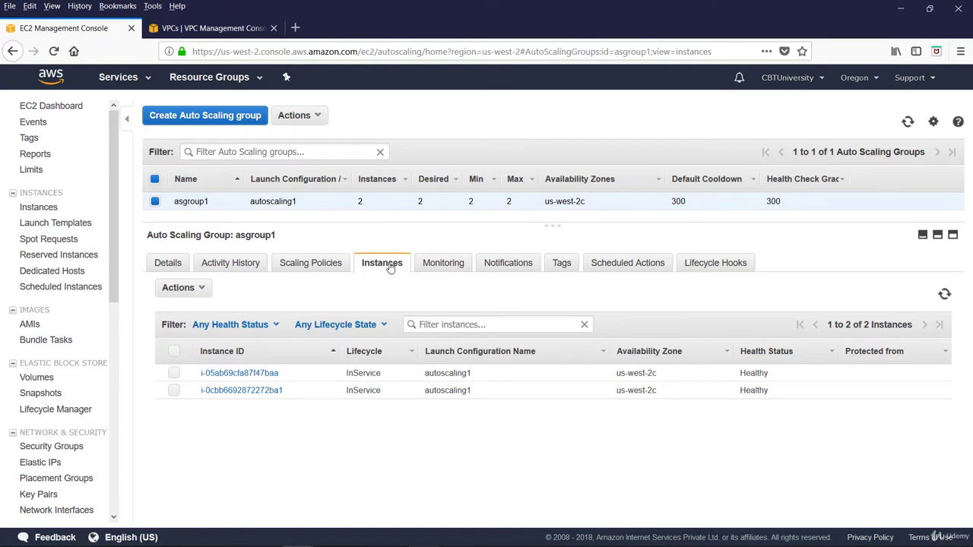
left_click(447, 267)
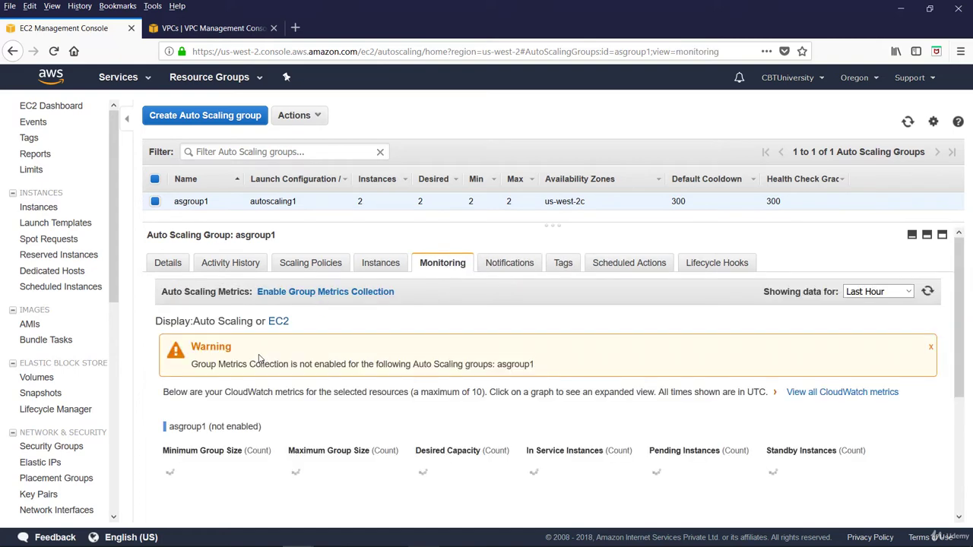
scroll(424, 462, "down", 3)
scroll(464, 365, "up", 3)
left_click(507, 262)
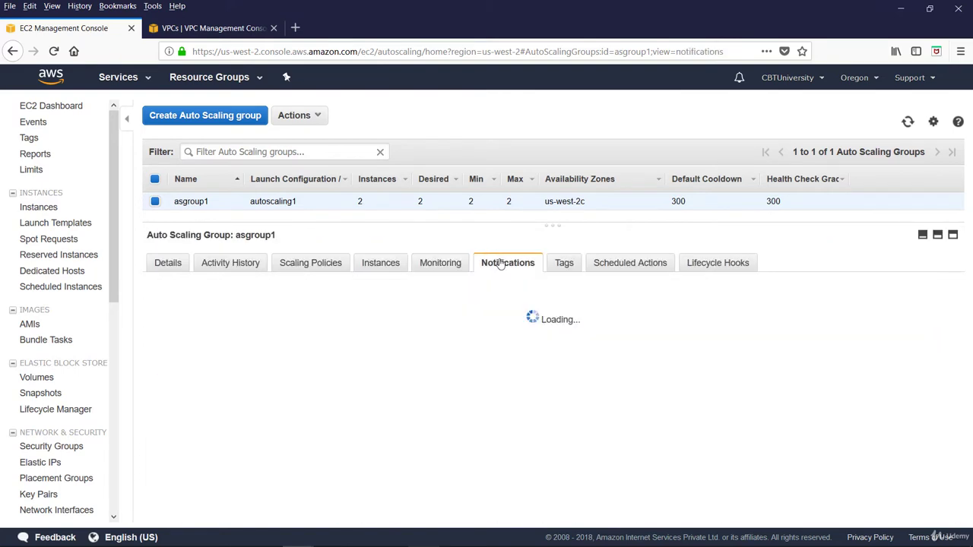
left_click(569, 266)
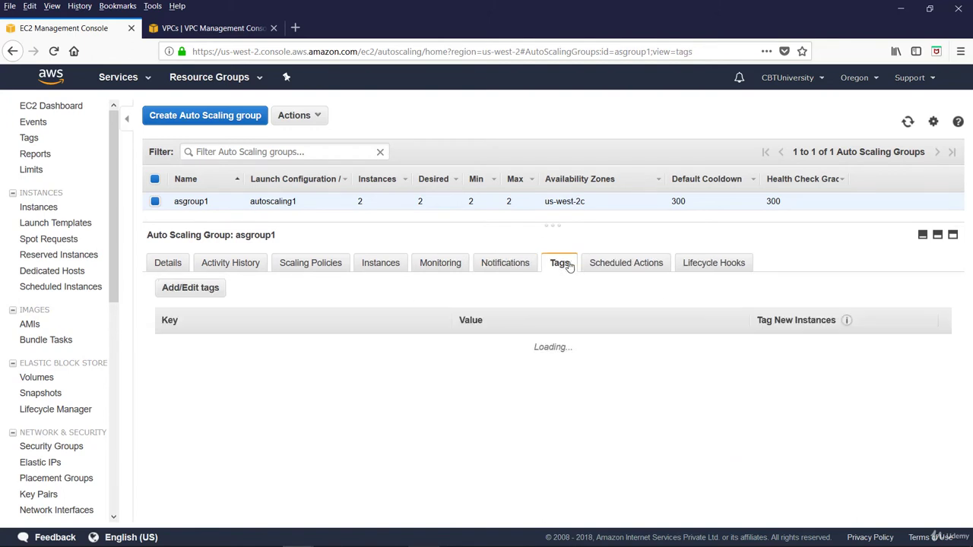
left_click(625, 265)
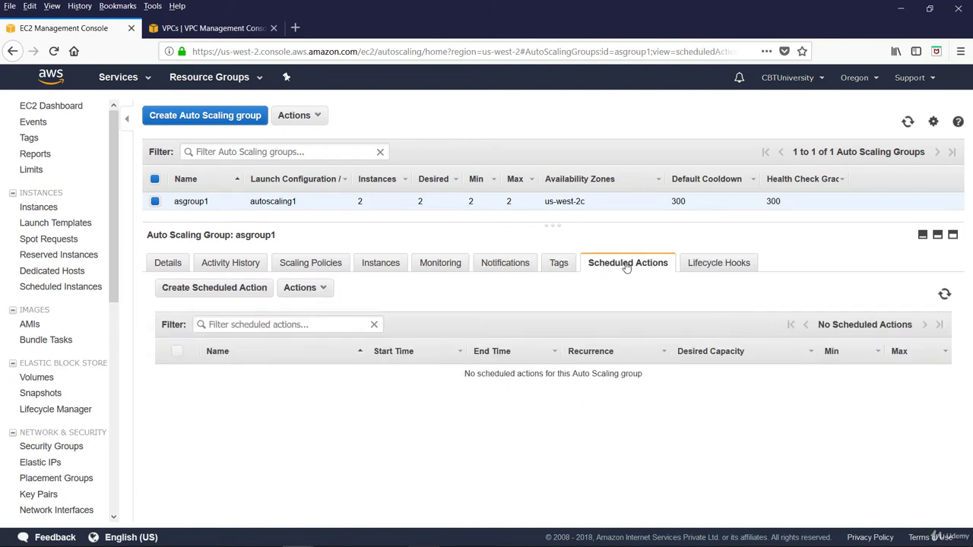
left_click(224, 294)
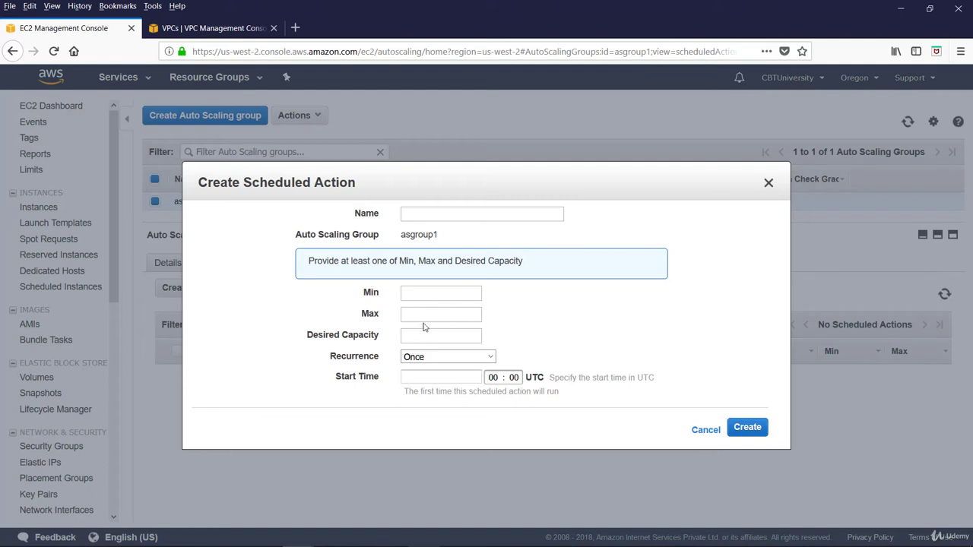
left_click(490, 357)
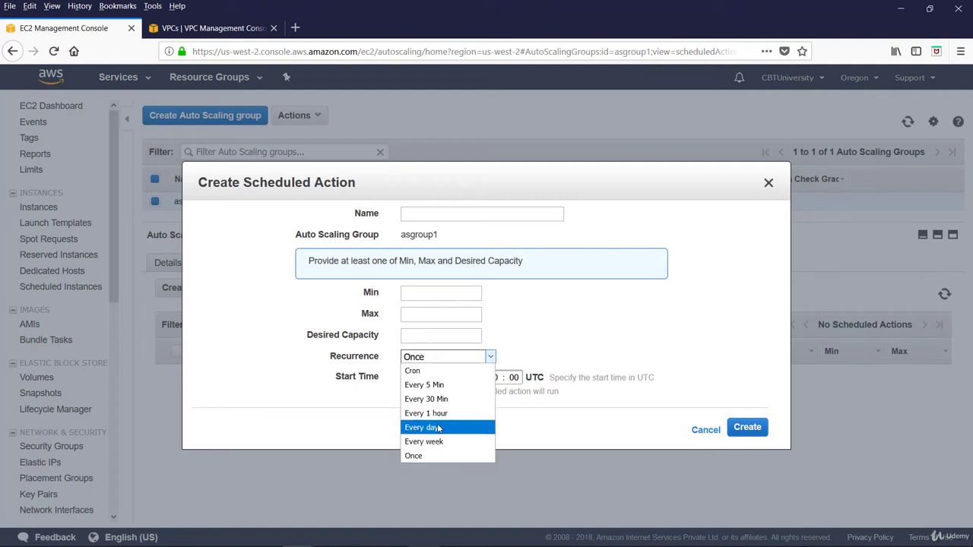
Leave the scheduled action at Once, inspect lifecycle hook defaults (Instance Launch, ABANDON) unsaved, and return to Instances
key("Escape")
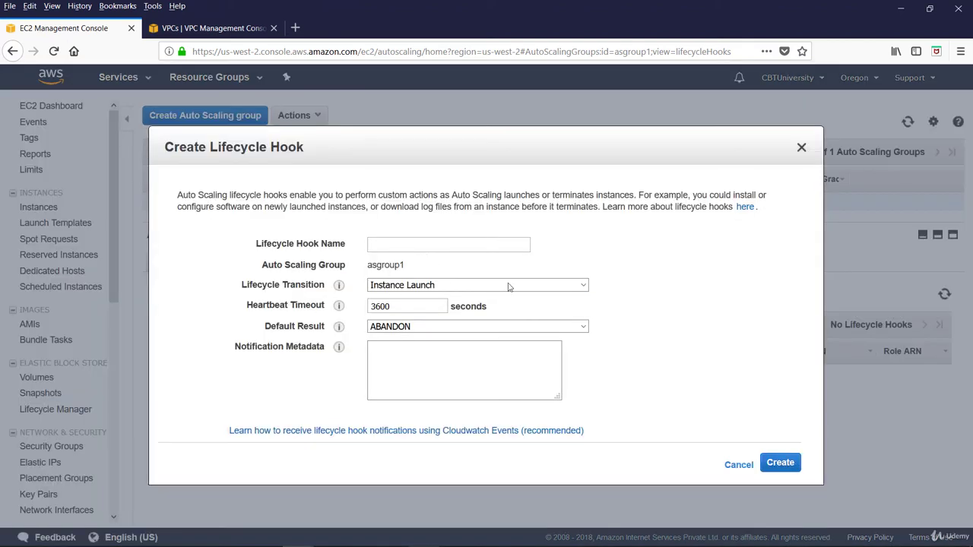
left_click(586, 286)
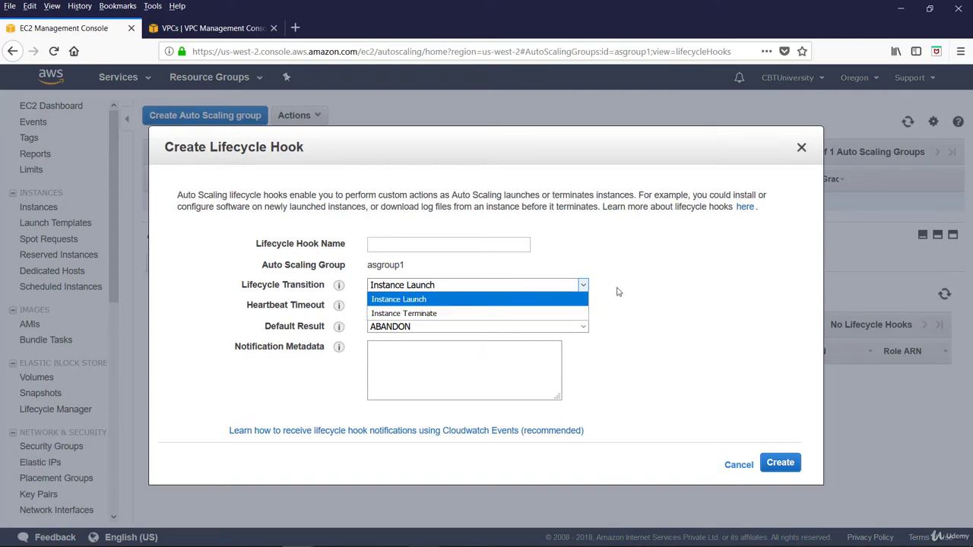
left_click(616, 295)
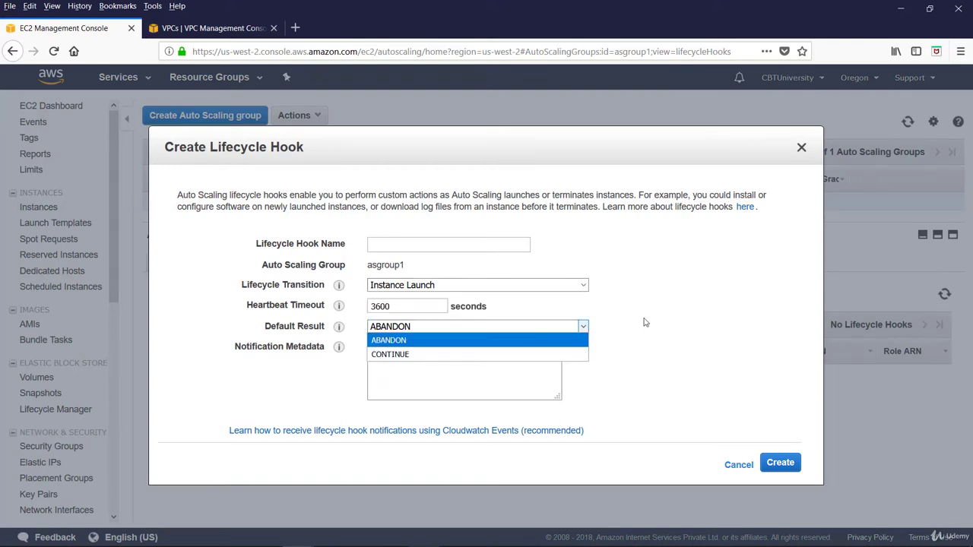
left_click(583, 329)
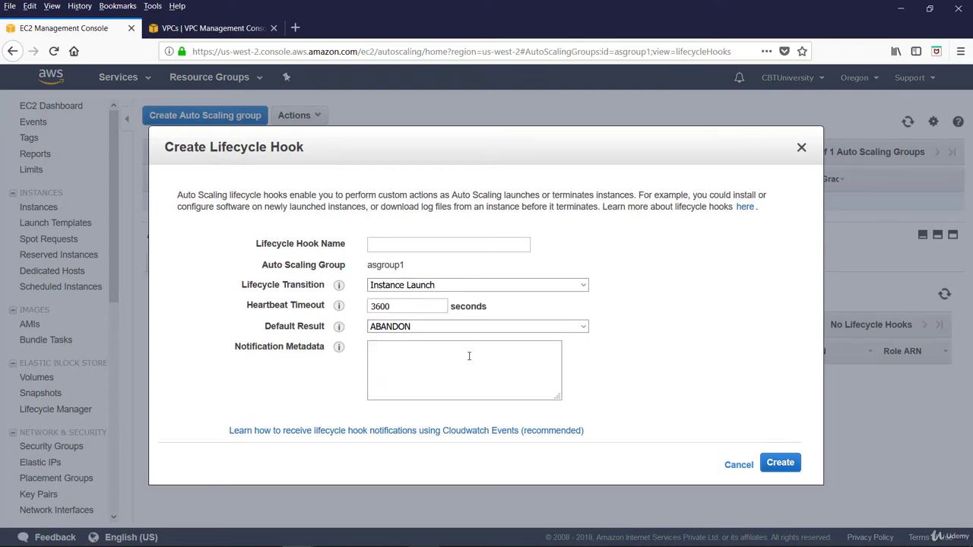
left_click(383, 260)
left_click(382, 263)
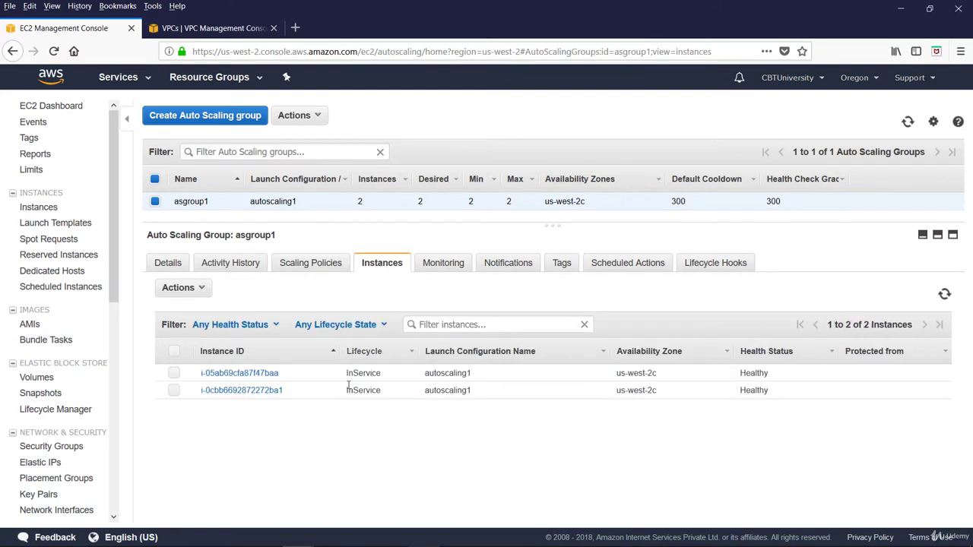
Look over the EC2 instances list and return to the Auto Scaling groups page
left_click(243, 266)
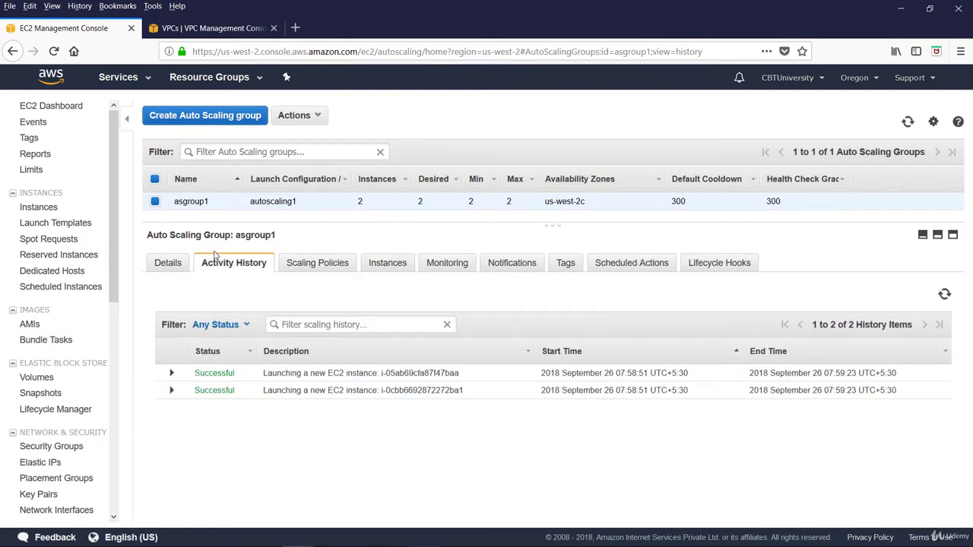
left_click(61, 111)
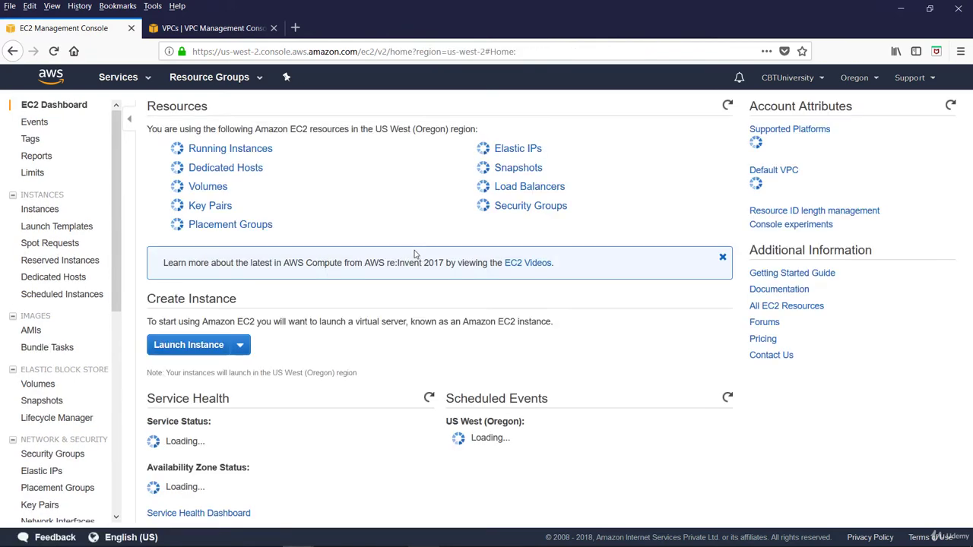
left_click(34, 205)
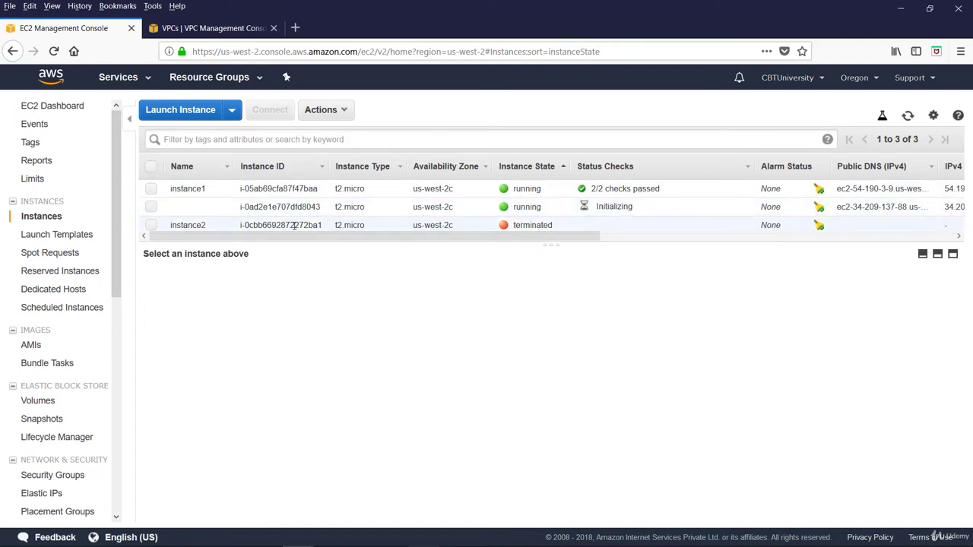
scroll(1, 405, "down", 5)
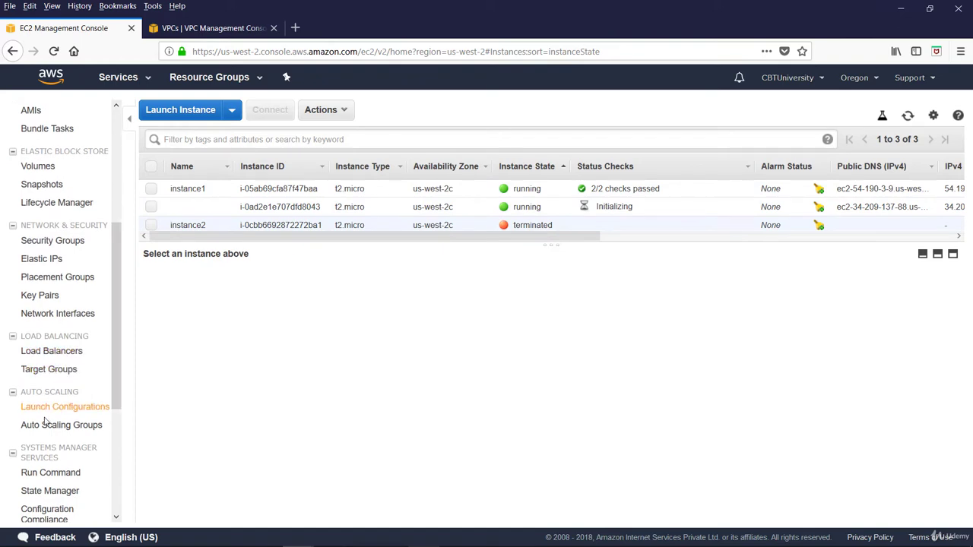
left_click(61, 425)
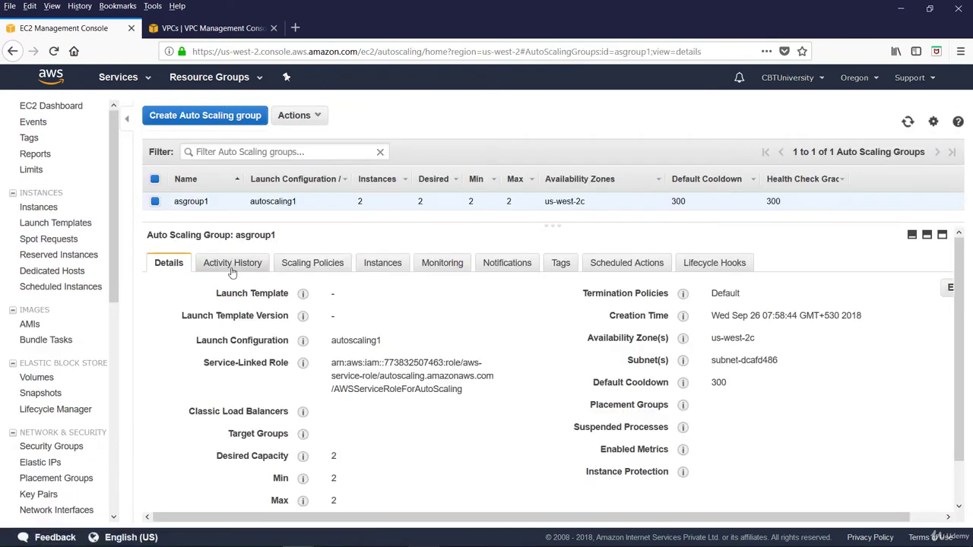
Inspect asgroup1's termination and launch events and status filter, then open Launch Configurations
left_click(233, 264)
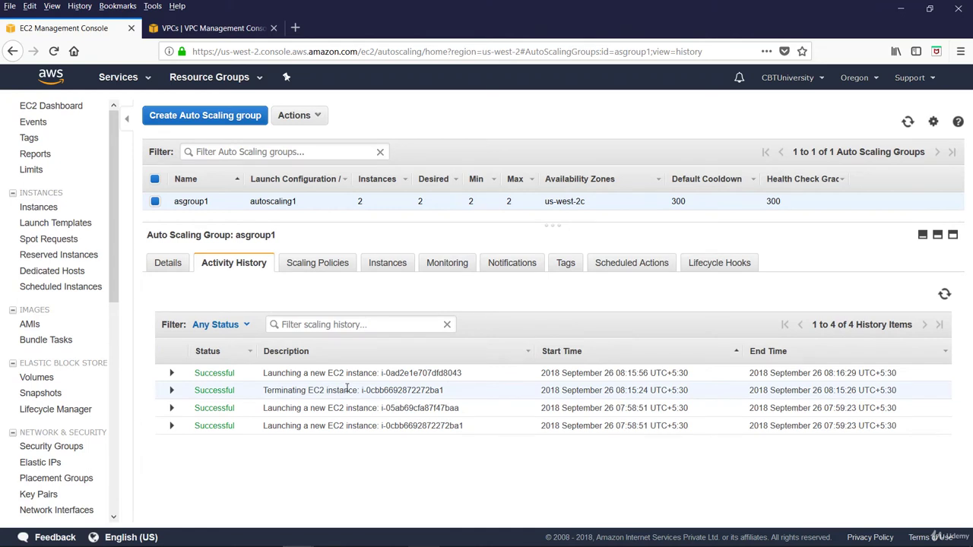
left_click(171, 391)
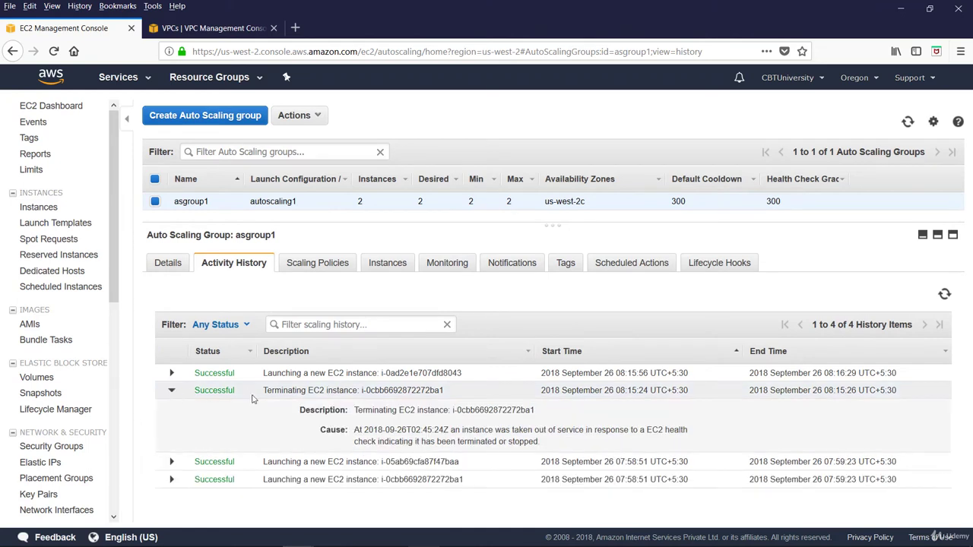
left_click(172, 392)
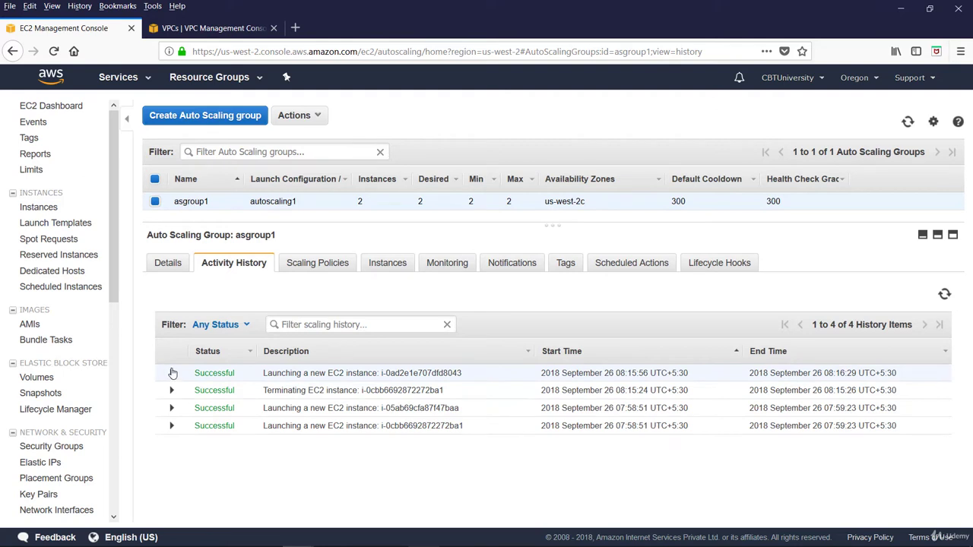
left_click(171, 373)
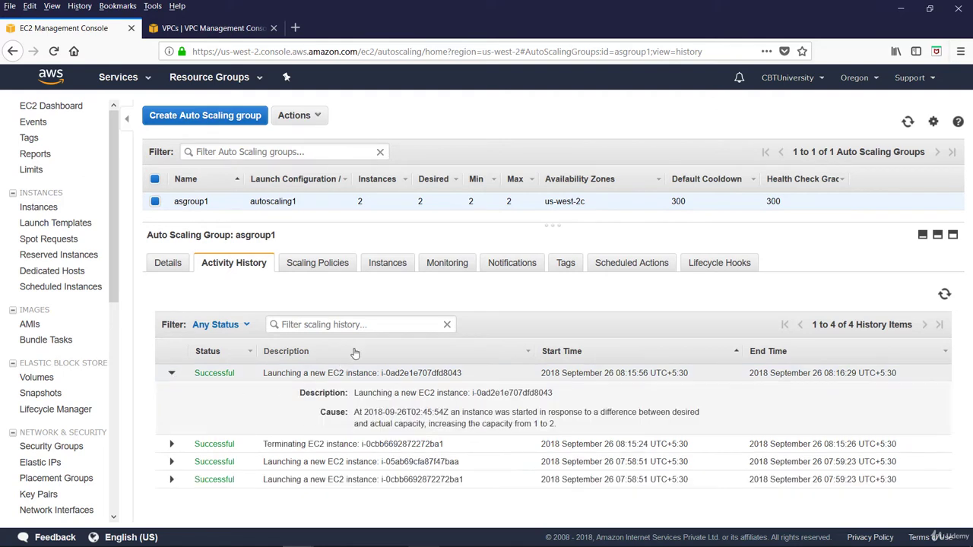
left_click(449, 202)
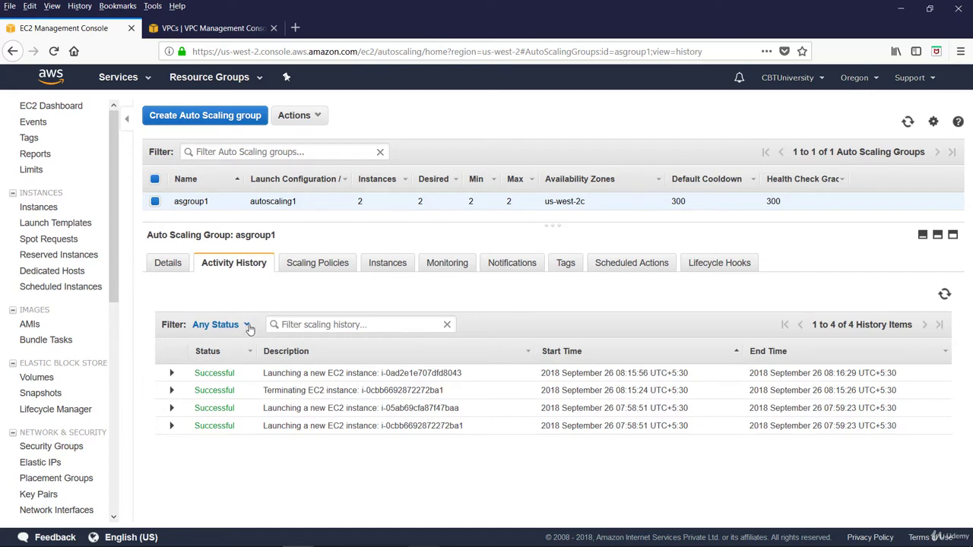
left_click(248, 325)
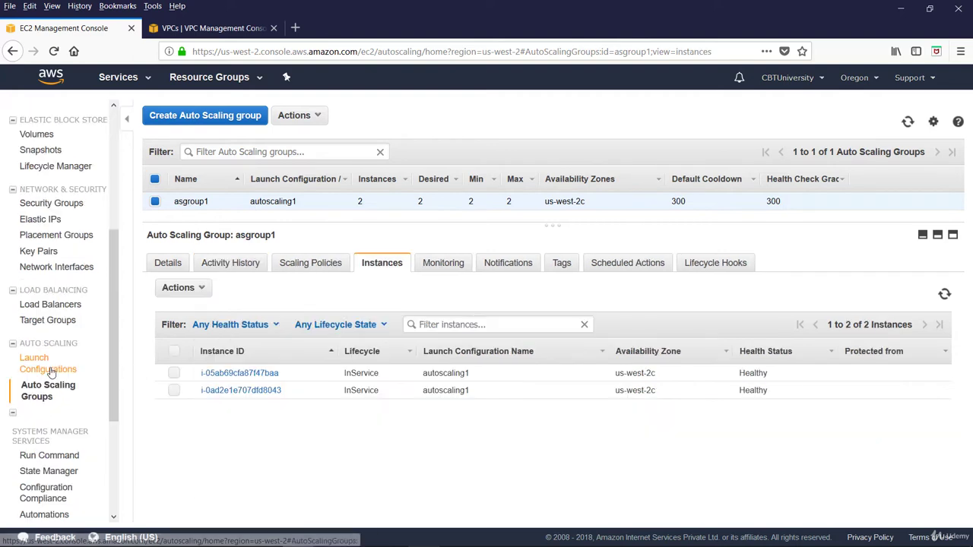
left_click(52, 368)
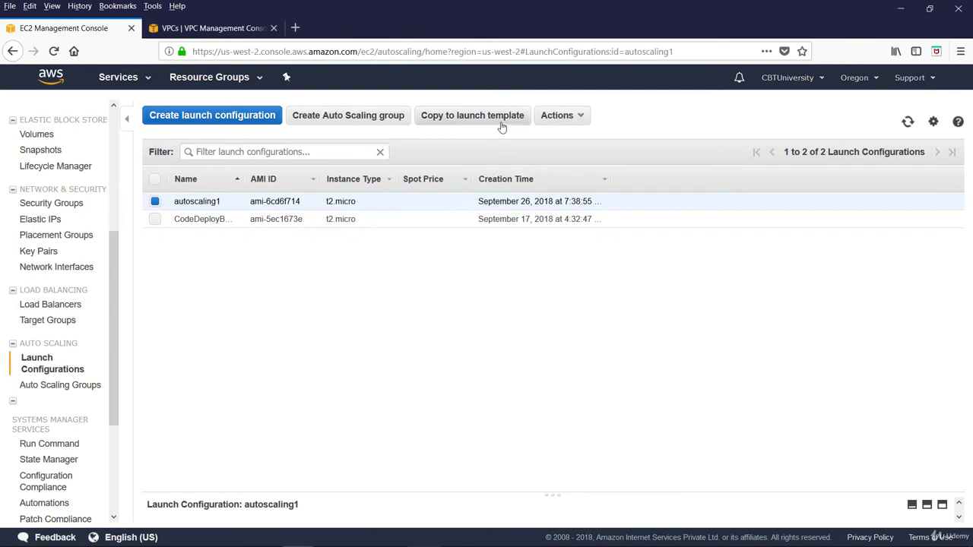
Preview copying autoscaling1 to a launch template, then view the EC2 Dashboard's Launch Instance options
left_click(493, 118)
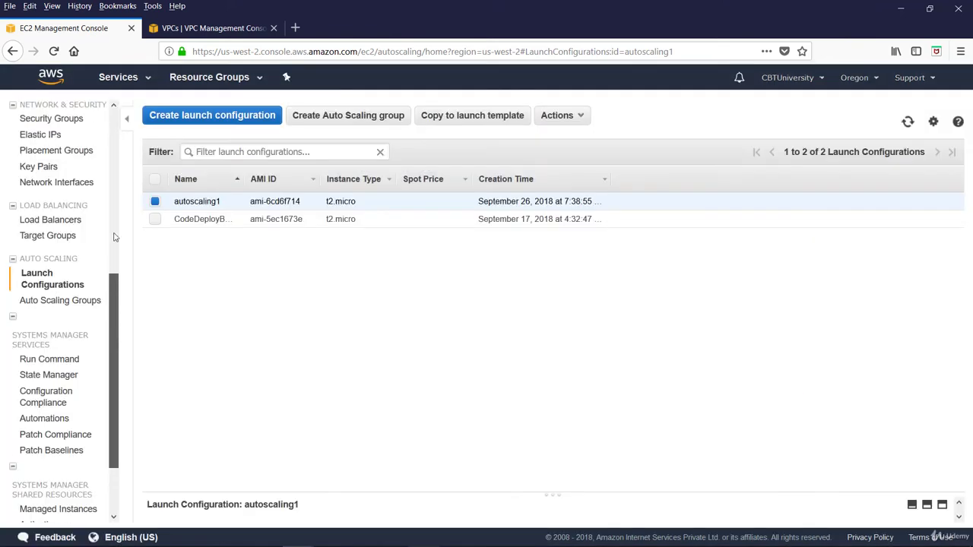
scroll(91, 190, "up", 5)
left_click(47, 106)
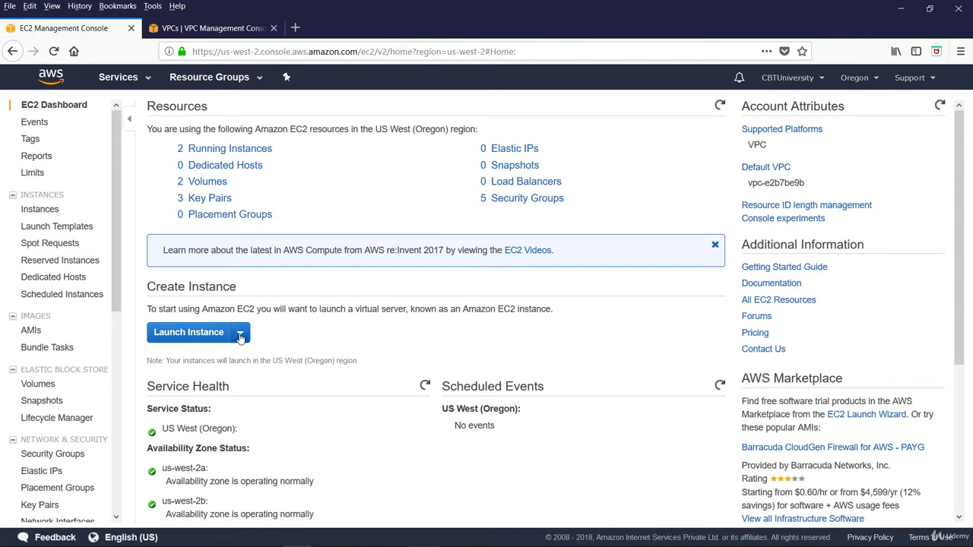
left_click(241, 333)
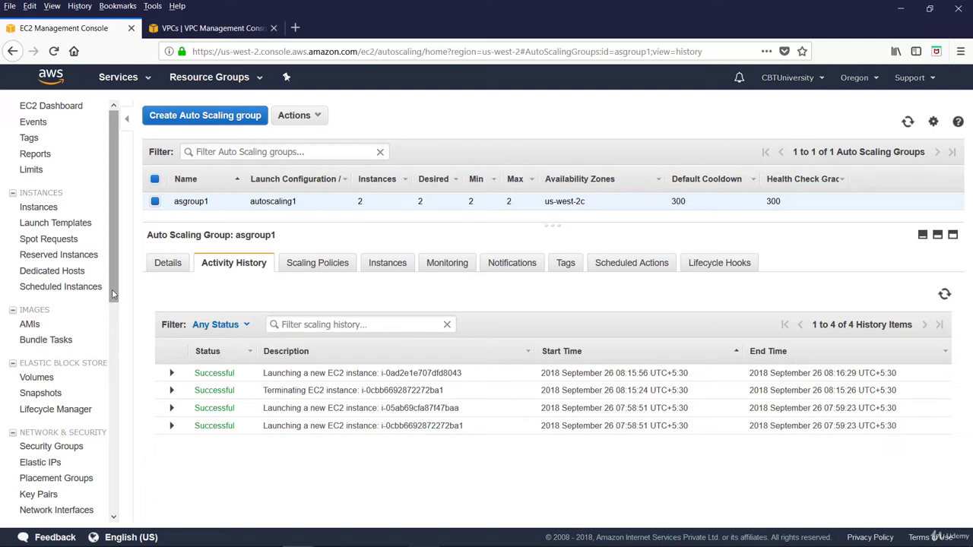
Delete asgroup1 with Actions > Delete and confirm, then check the running instances list
left_click(315, 115)
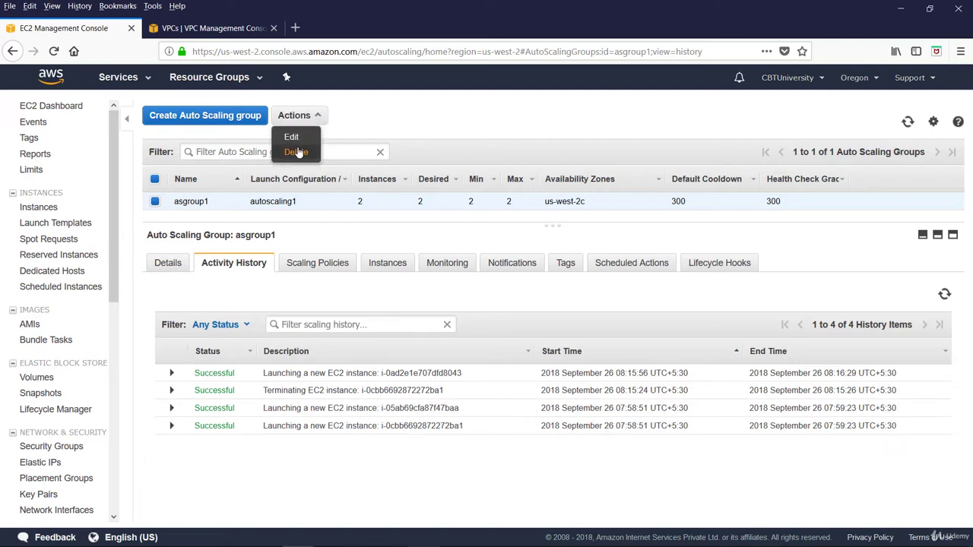
left_click(298, 153)
left_click(562, 347)
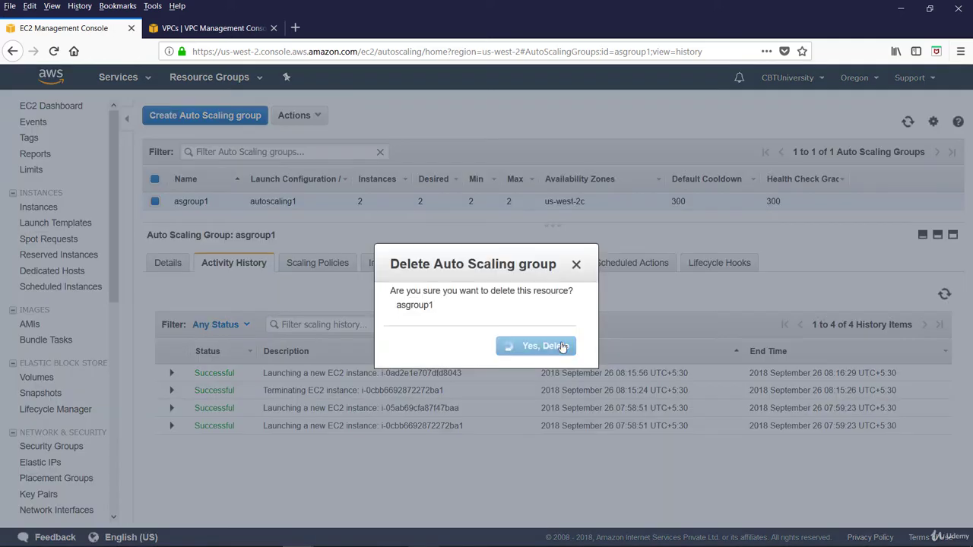
left_click(21, 105)
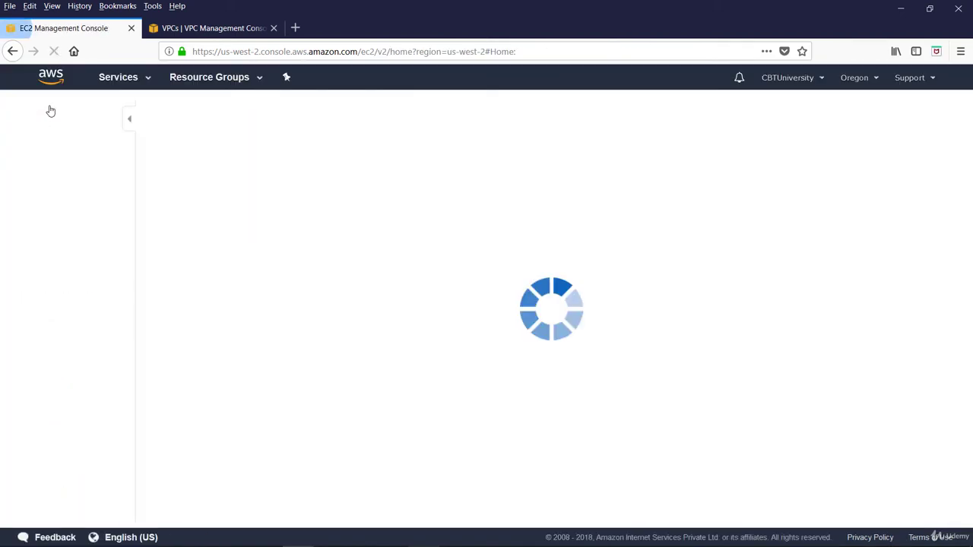
left_click(209, 134)
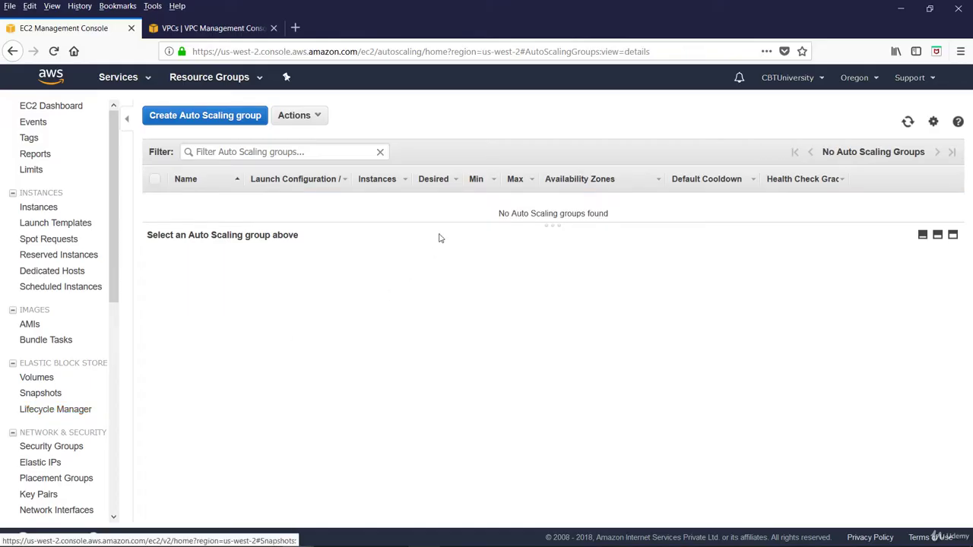
Delete the autoscaling1 launch configuration and confirm with Yes, Delete
scroll(51, 372, "down", 5)
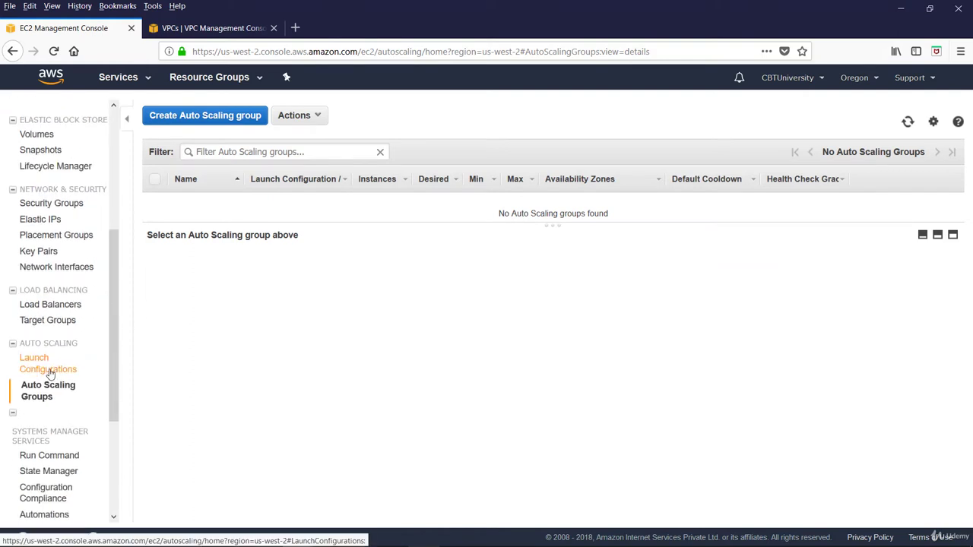
left_click(46, 370)
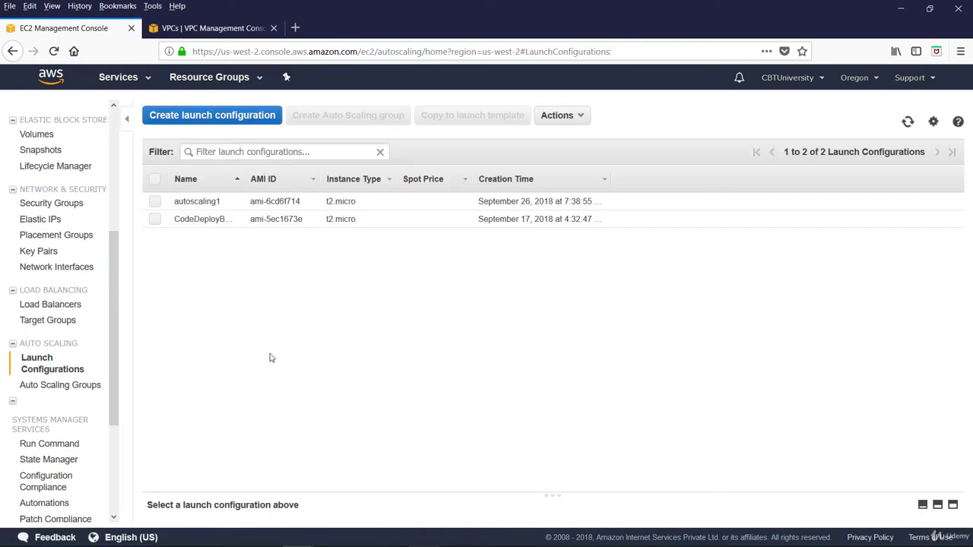
left_click(155, 201)
left_click(569, 115)
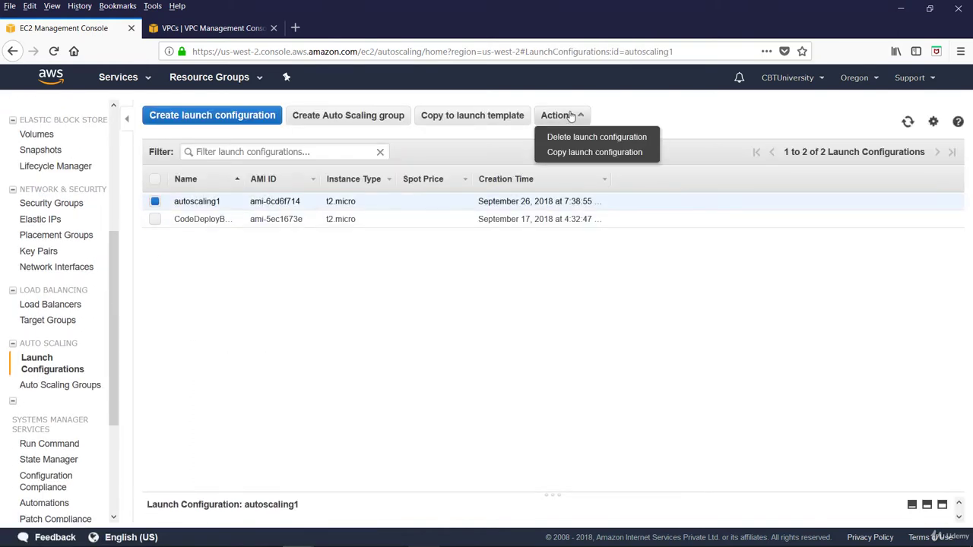
left_click(572, 138)
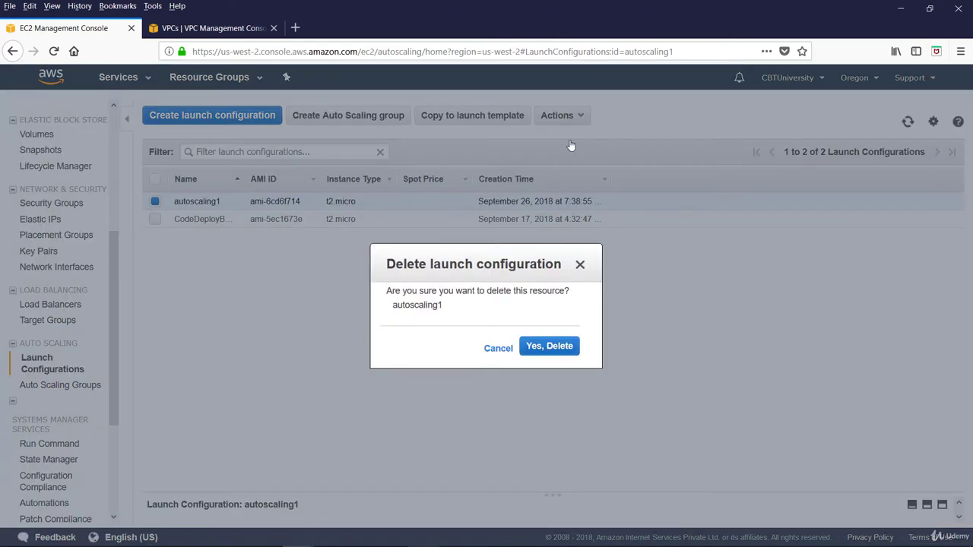
left_click(537, 346)
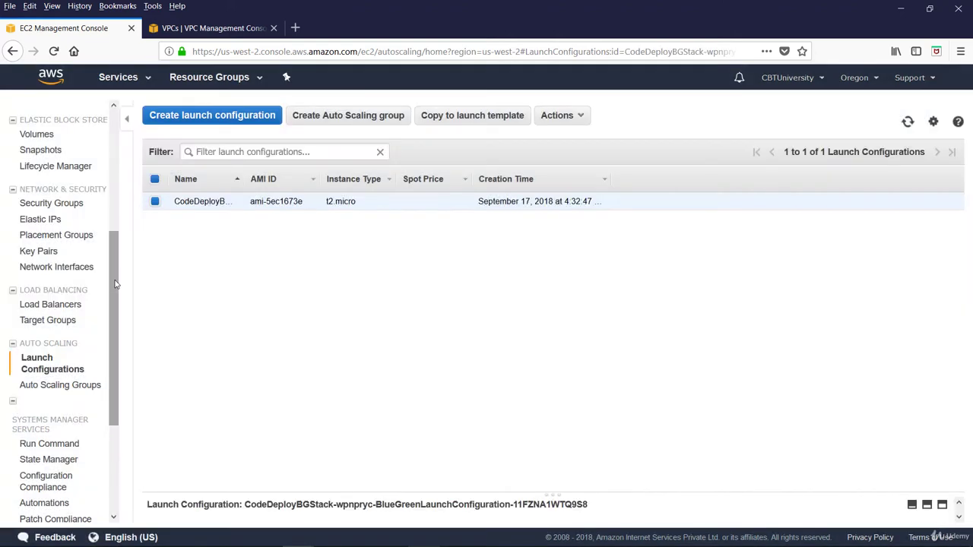
Verify on the EC2 Dashboard that 0 instances are running
scroll(104, 167, "up", 3)
scroll(105, 167, "up", 2)
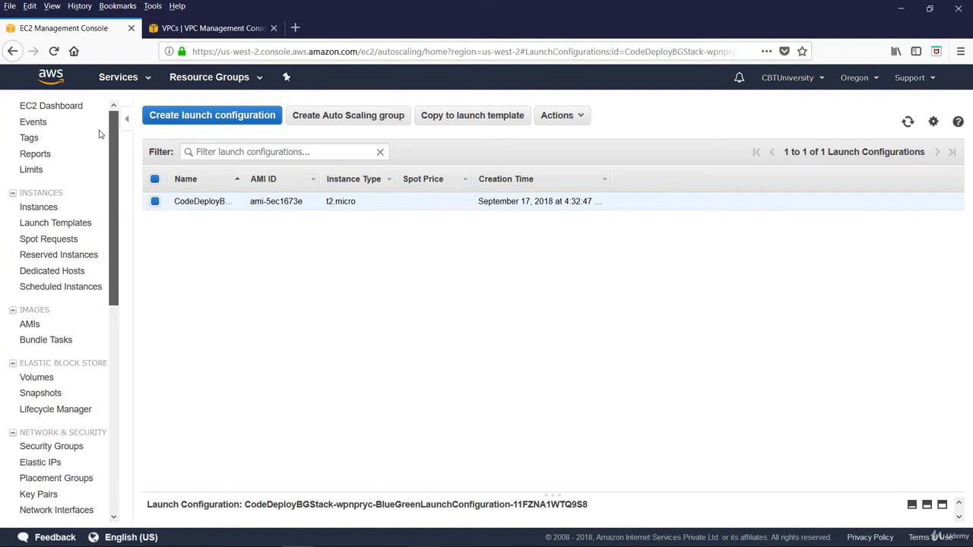
left_click(49, 109)
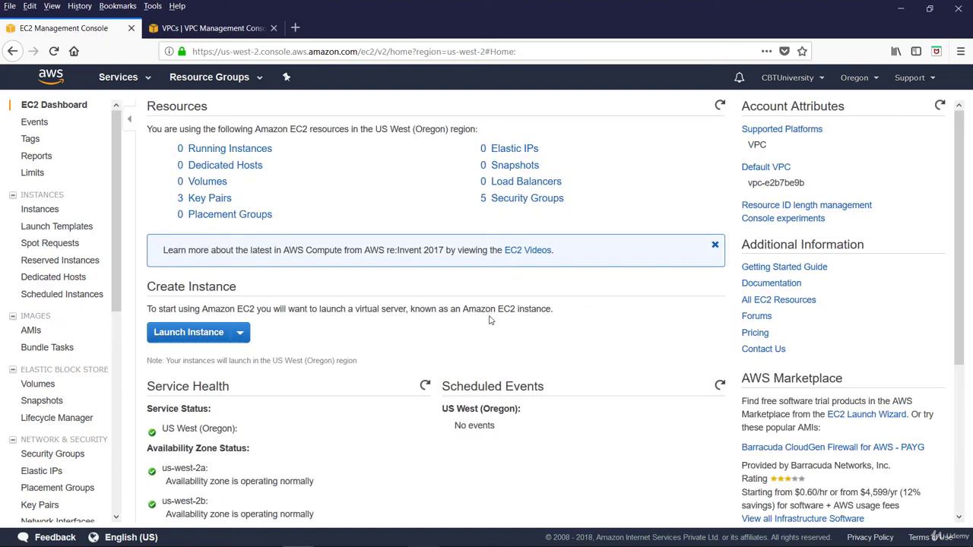
left_click(221, 152)
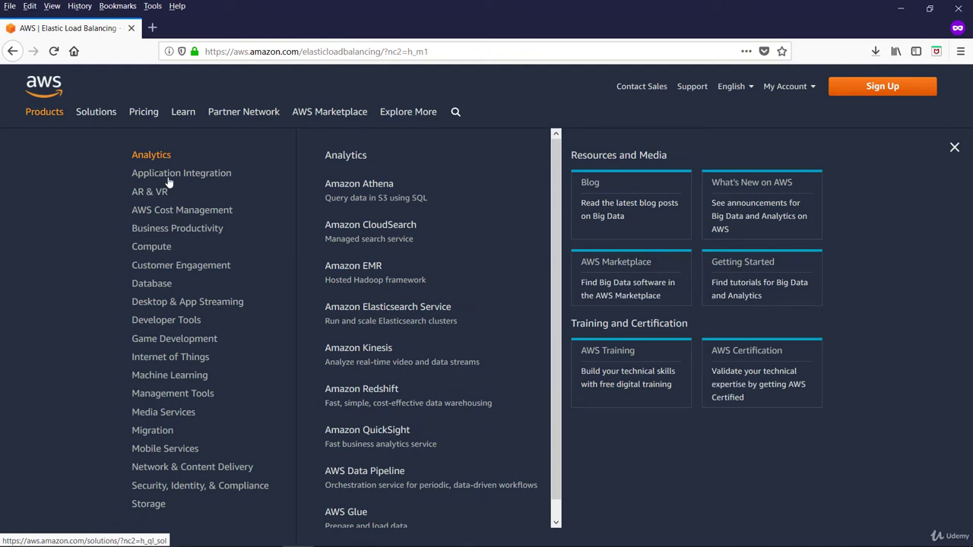
left_click(156, 248)
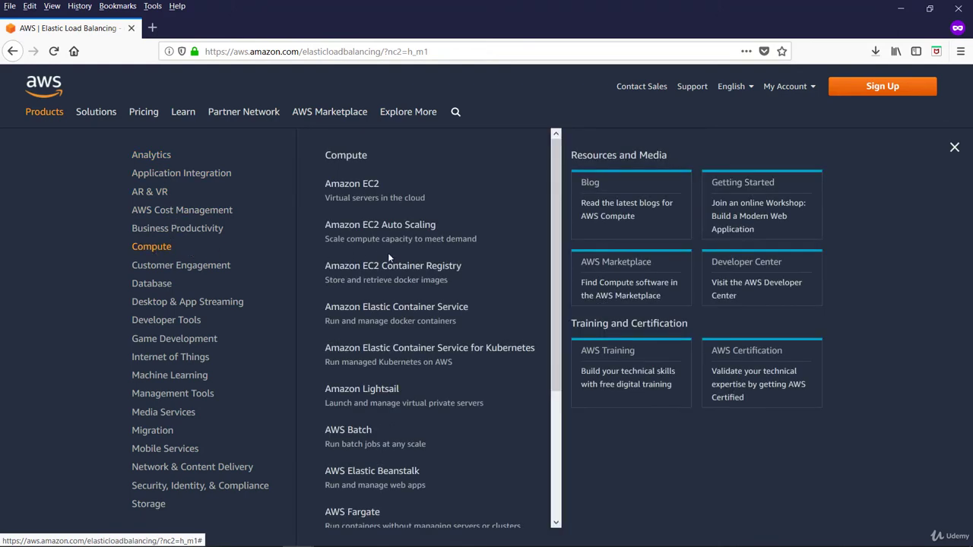
scroll(401, 338, "down", 3)
scroll(406, 343, "down", 2)
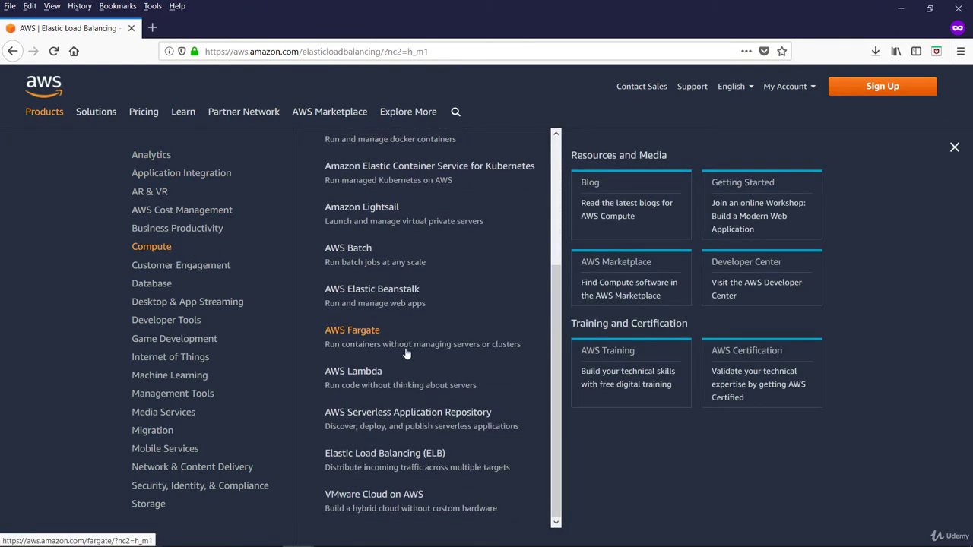
left_click(396, 457)
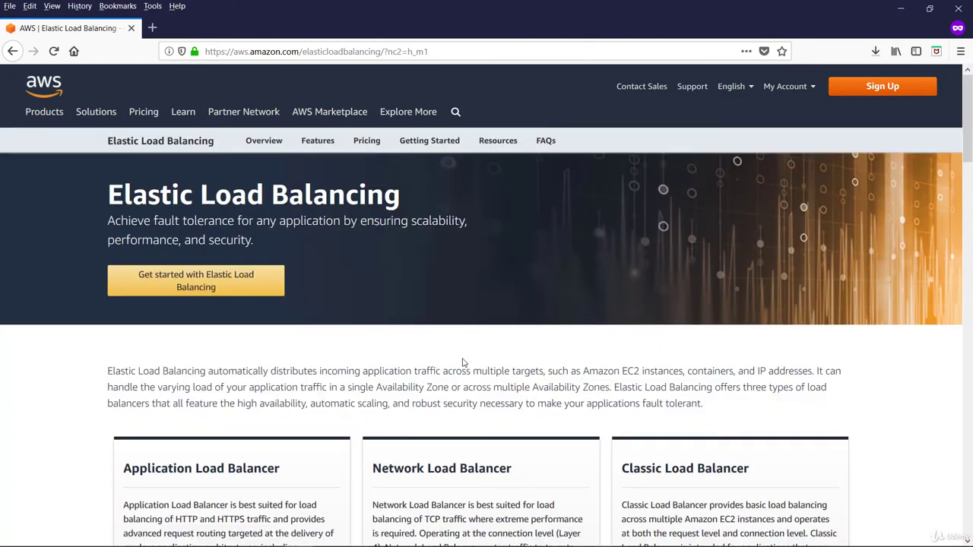
scroll(463, 362, "down", 3)
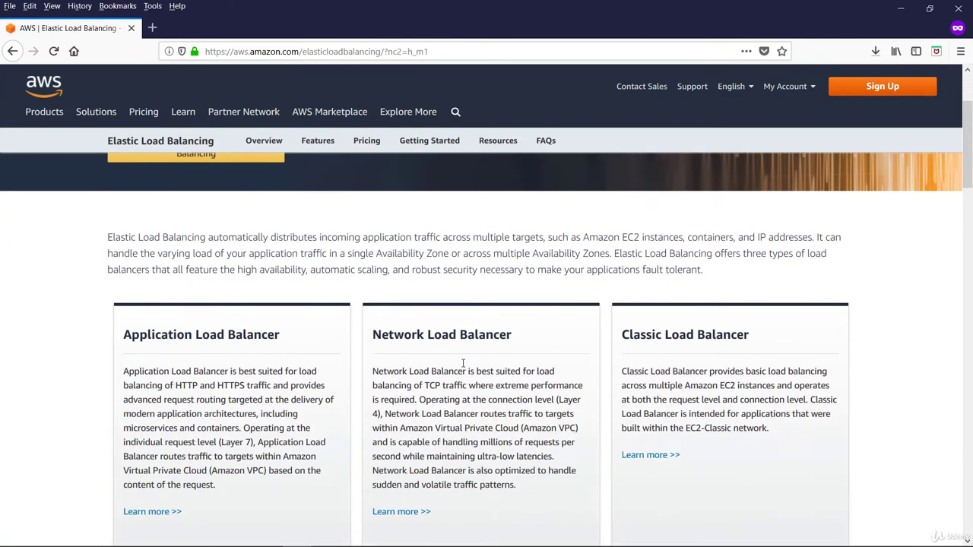
scroll(463, 365, "down", 1)
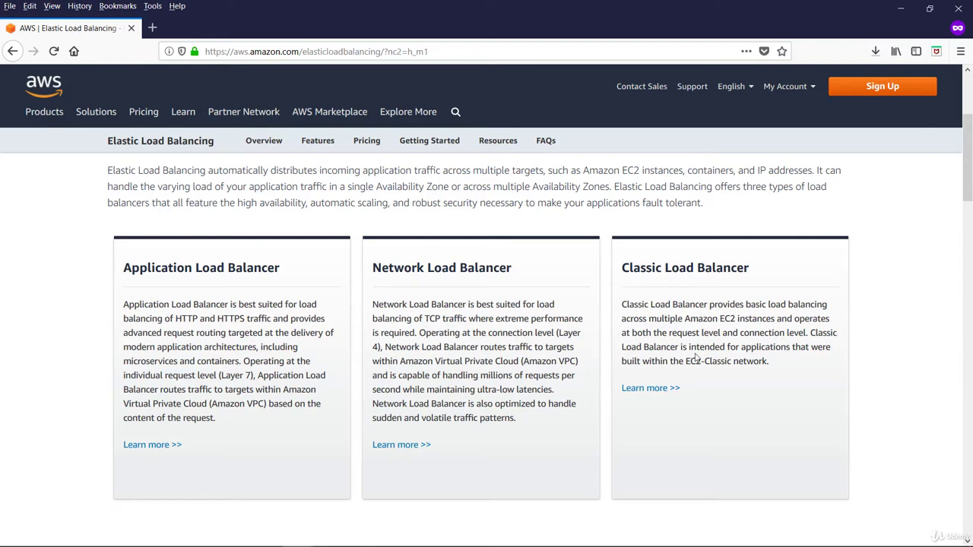
Scroll through the ELB pages and show Classic Load Balancer pricing by AWS Region
scroll(687, 361, "down", 2)
scroll(687, 362, "down", 1)
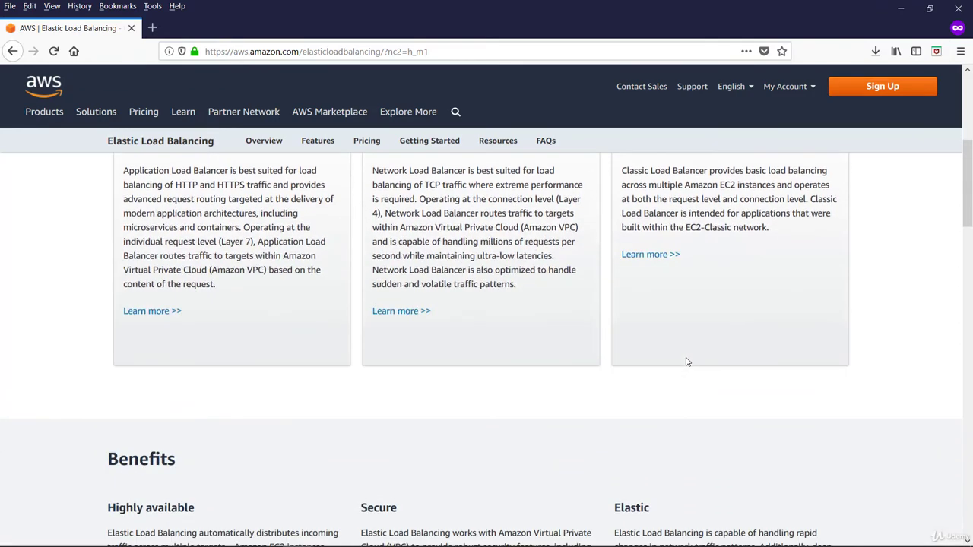
scroll(687, 362, "down", 4)
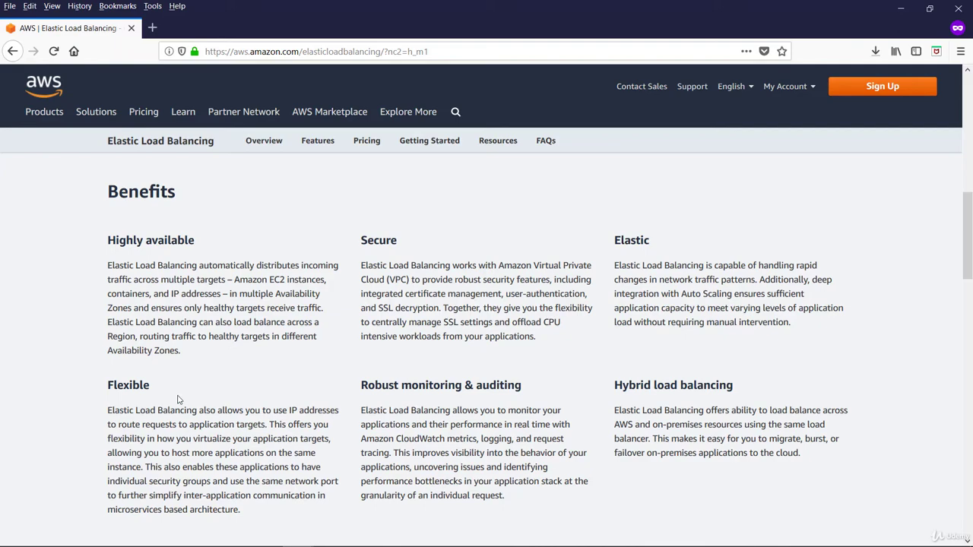
scroll(642, 411, "down", 7)
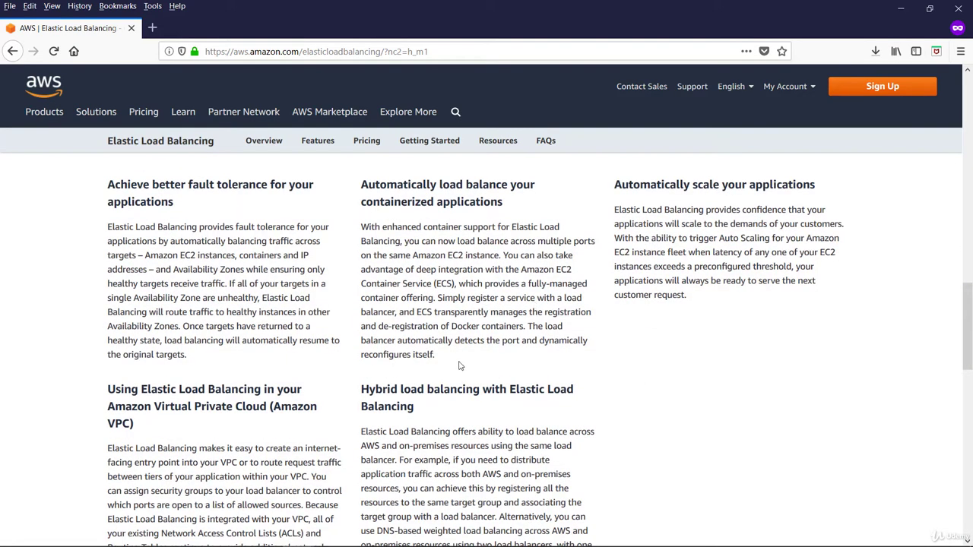
scroll(459, 366, "down", 5)
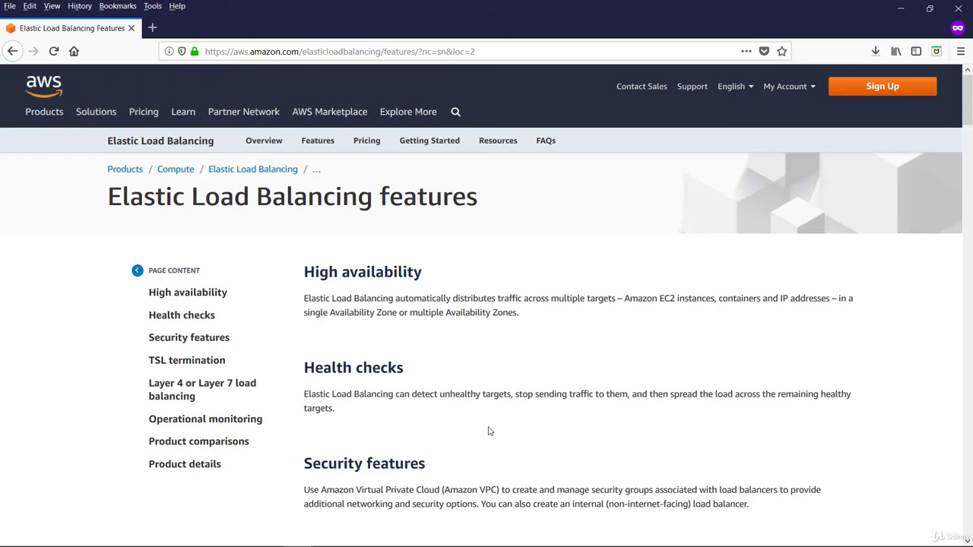
scroll(490, 431, "down", 5)
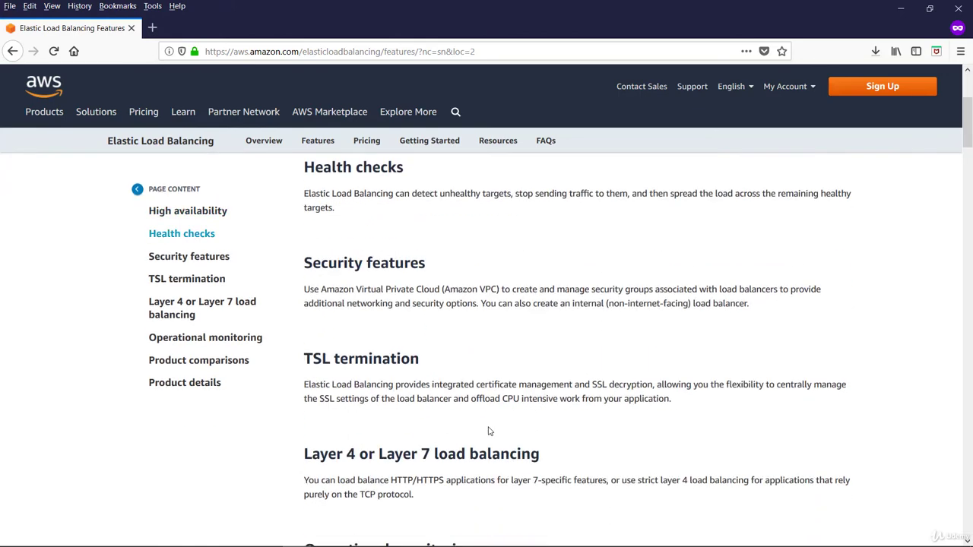
scroll(489, 431, "down", 3)
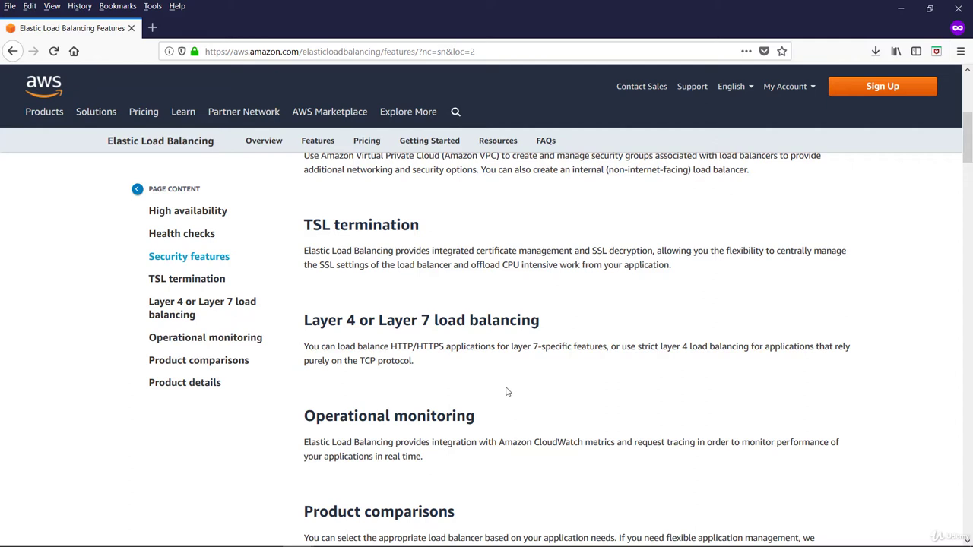
scroll(507, 391, "down", 5)
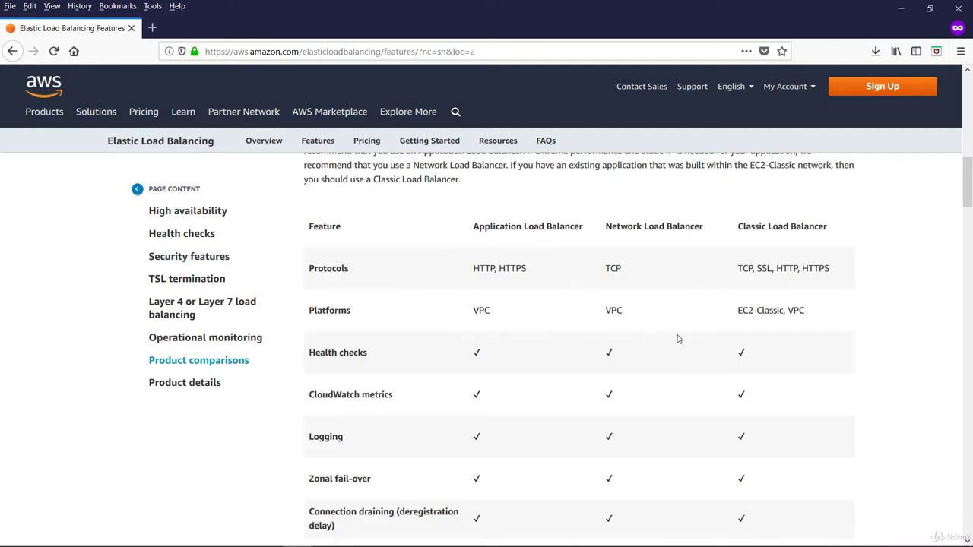
scroll(727, 343, "down", 8)
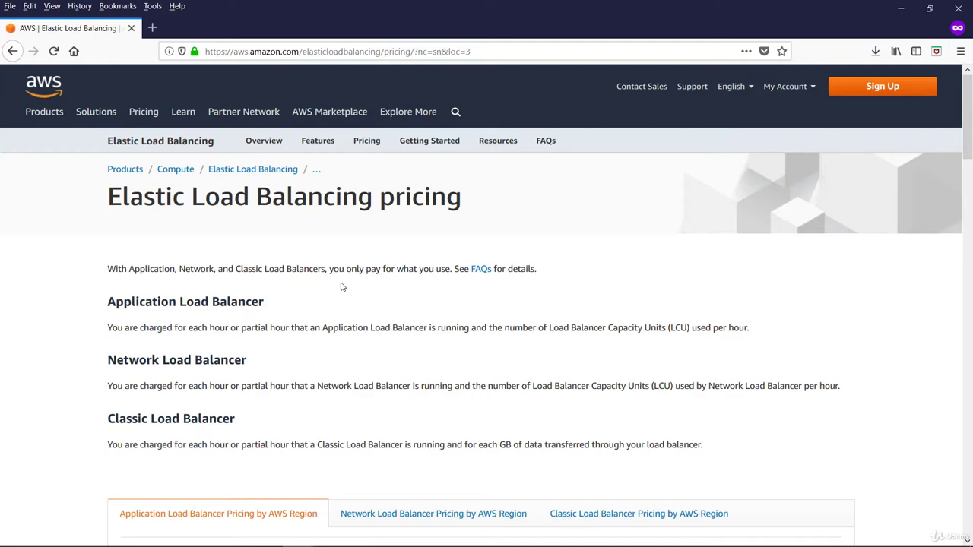
scroll(341, 287, "down", 4)
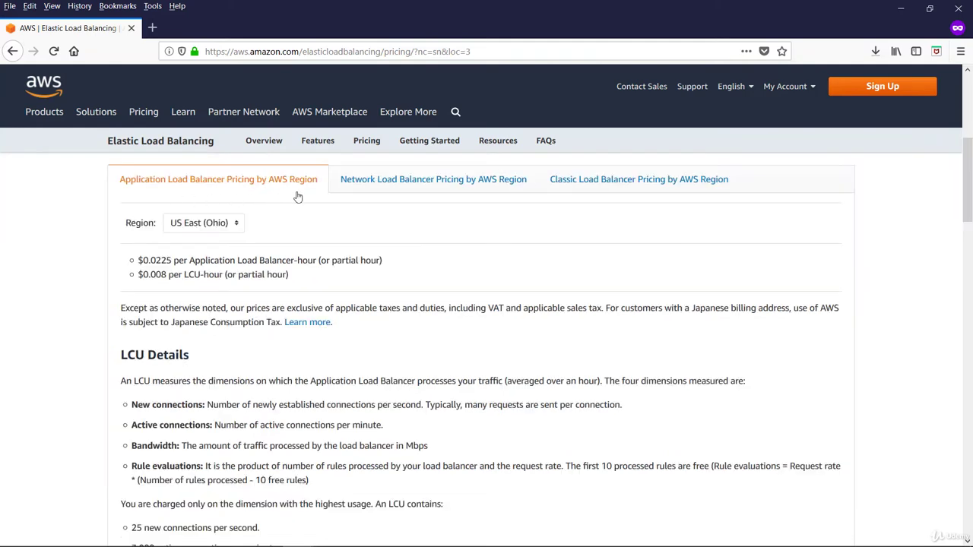
left_click(603, 179)
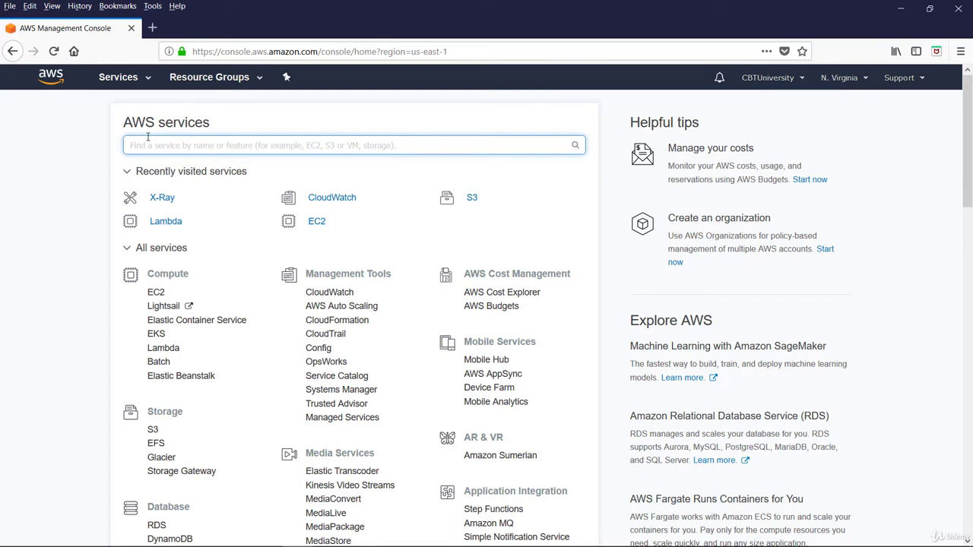
Search 'load balan', go to EC2's Load Balancers list and start creating a load balancer
type("load balan")
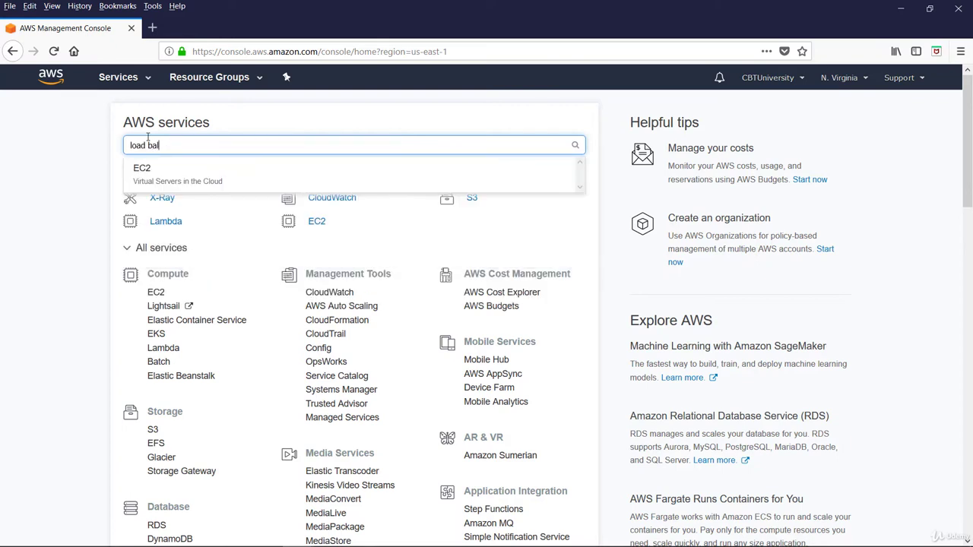
left_click(142, 181)
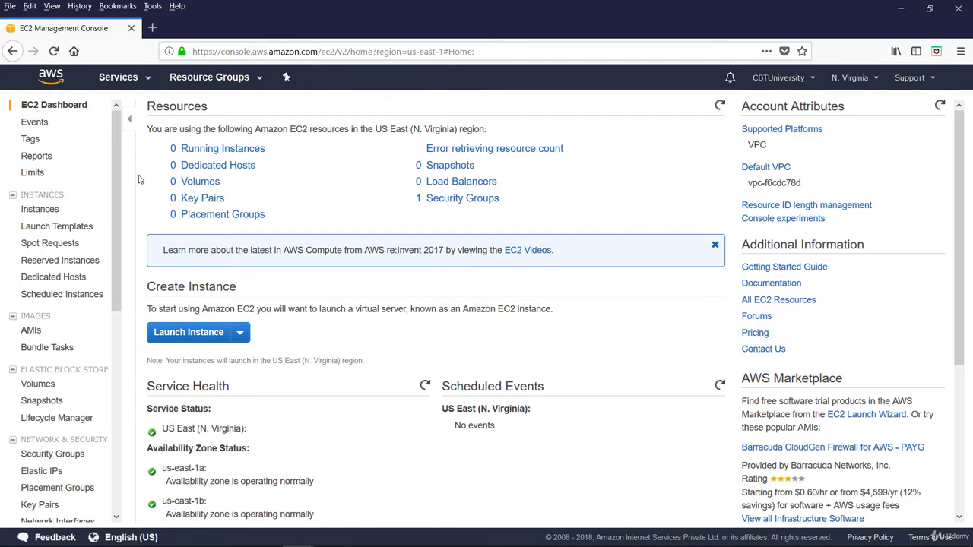
scroll(54, 317, "down", 4)
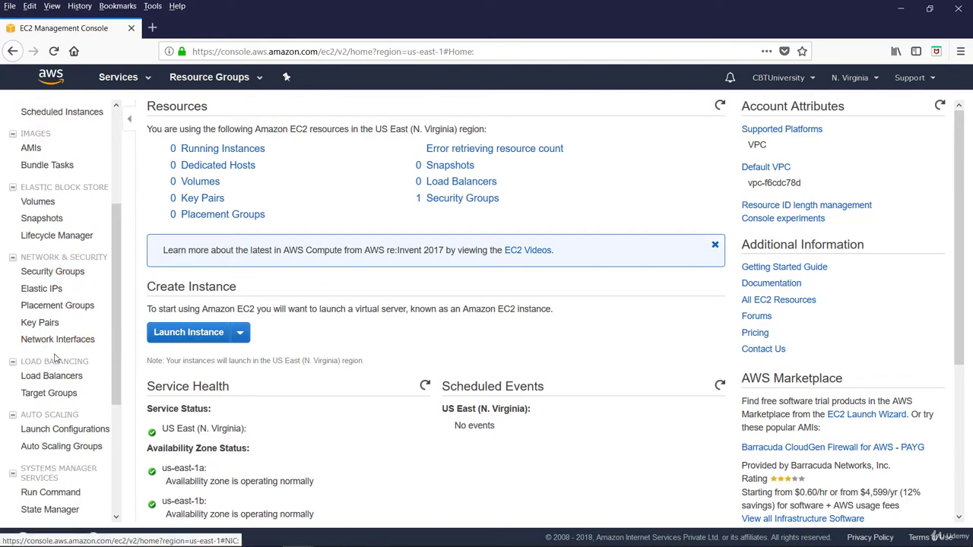
left_click(47, 379)
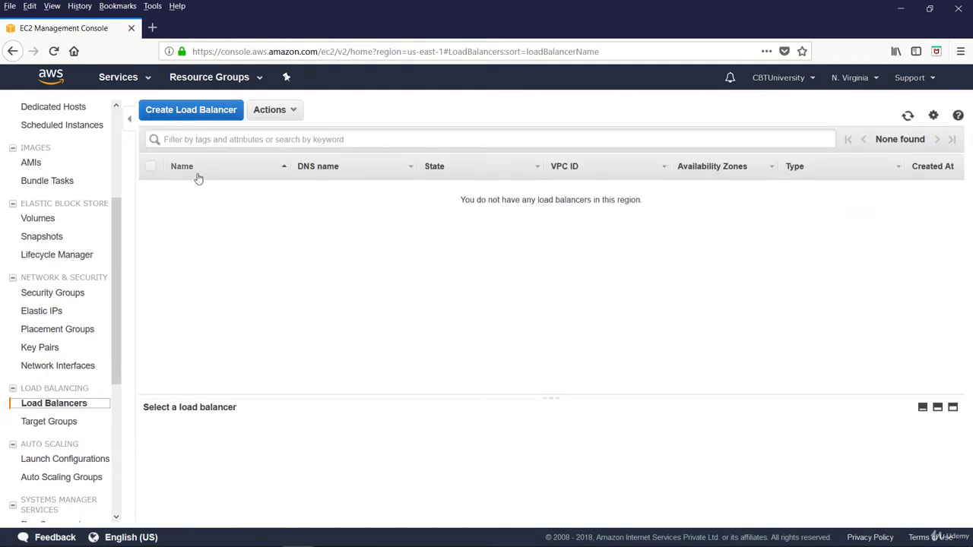
left_click(192, 111)
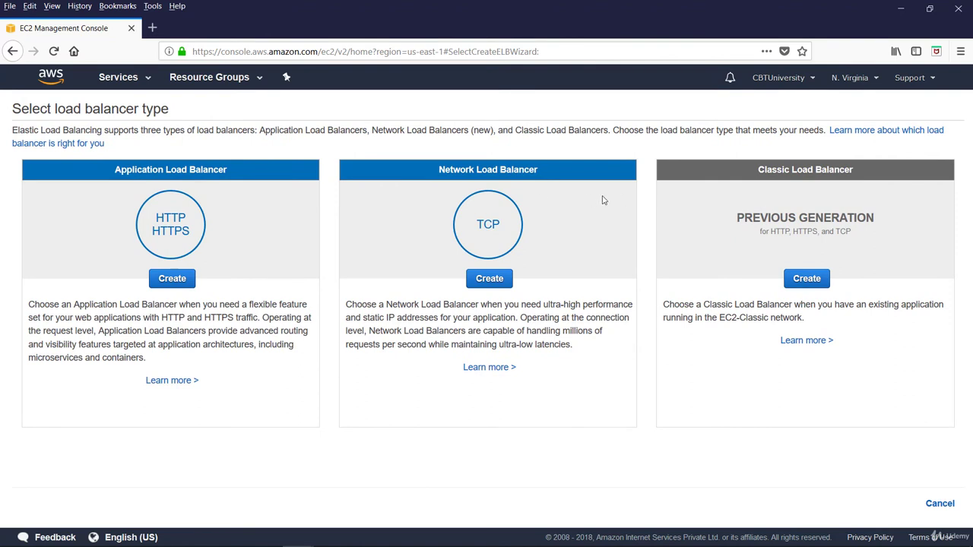
Start an Application Load Balancer and name it cb-lb1
left_click(174, 280)
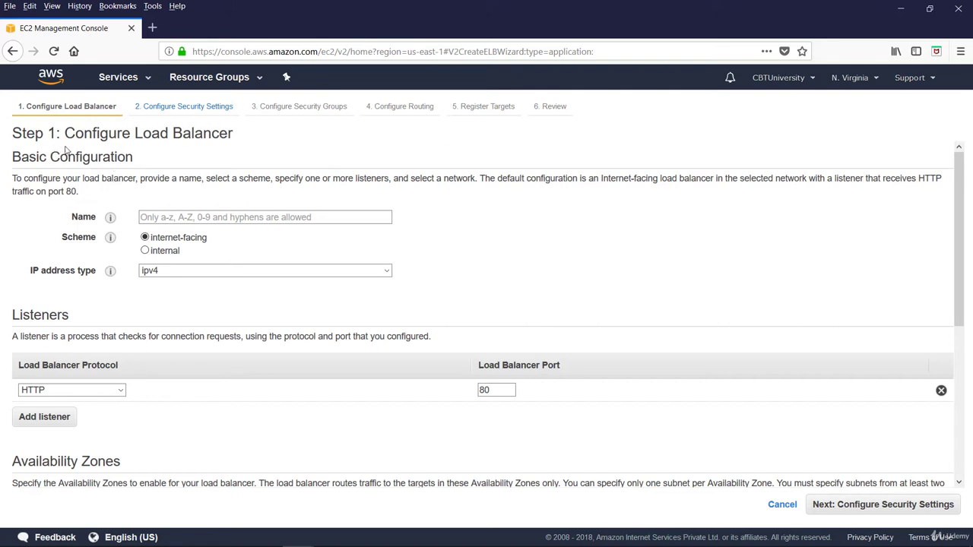
scroll(137, 381, "down", 5)
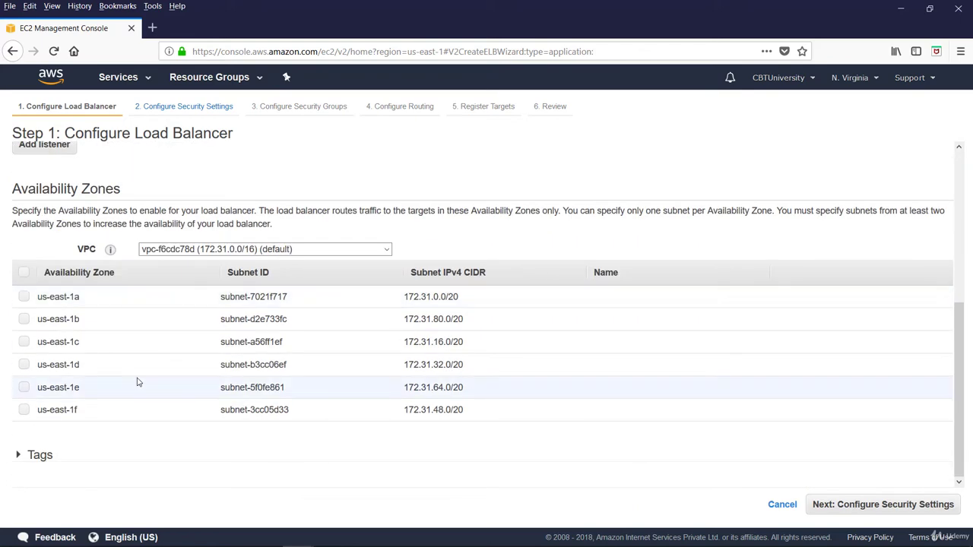
scroll(137, 382, "up", 5)
left_click(244, 218)
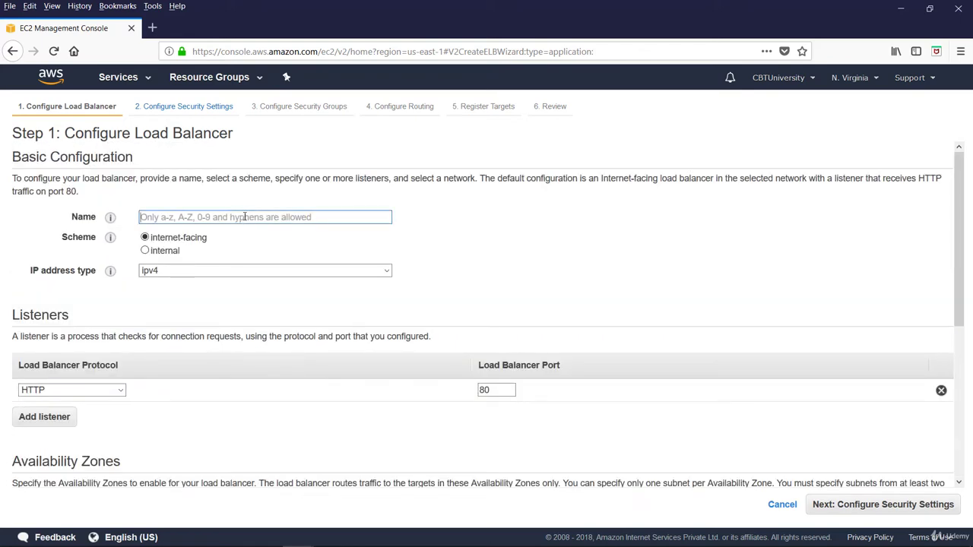
type("cb-lb1")
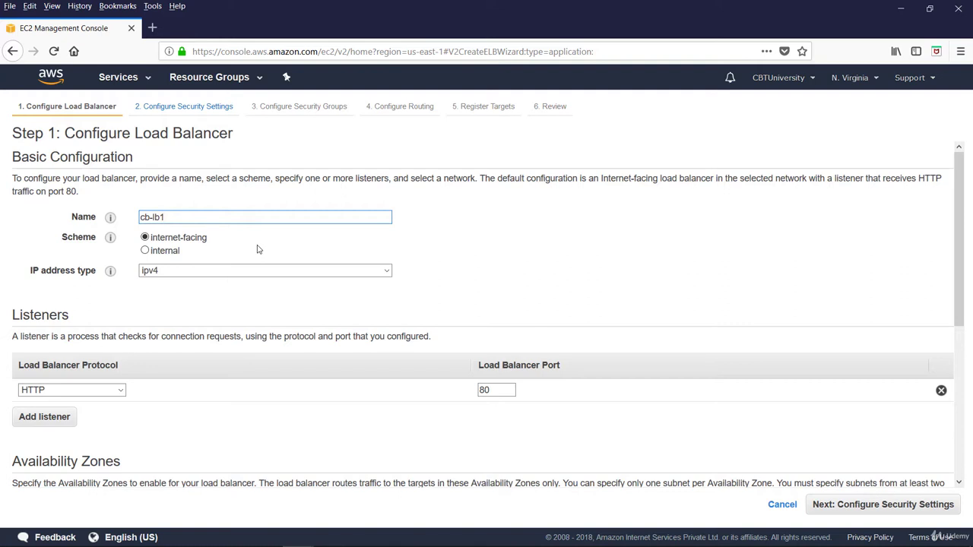
Keep the scheme internet-facing and the IP address type ipv4
left_click(144, 251)
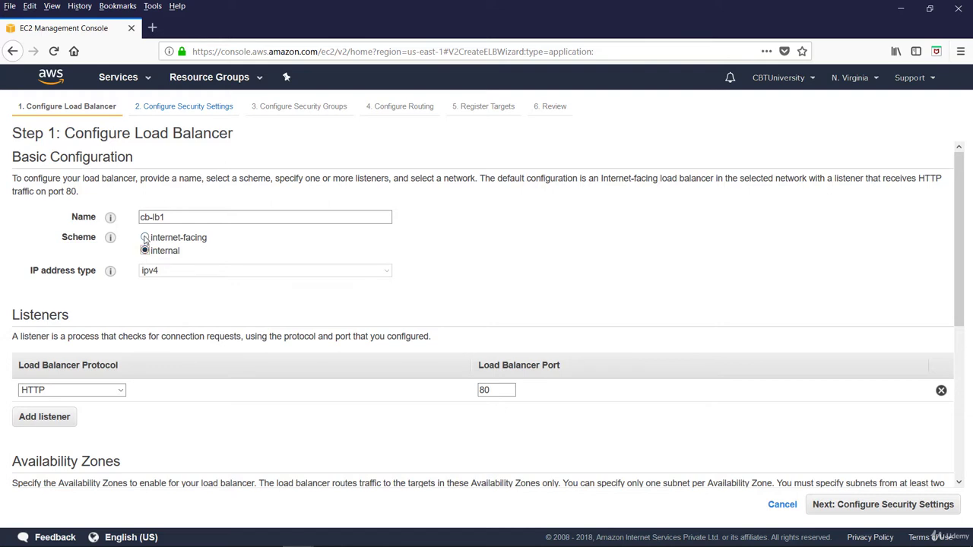
left_click(145, 239)
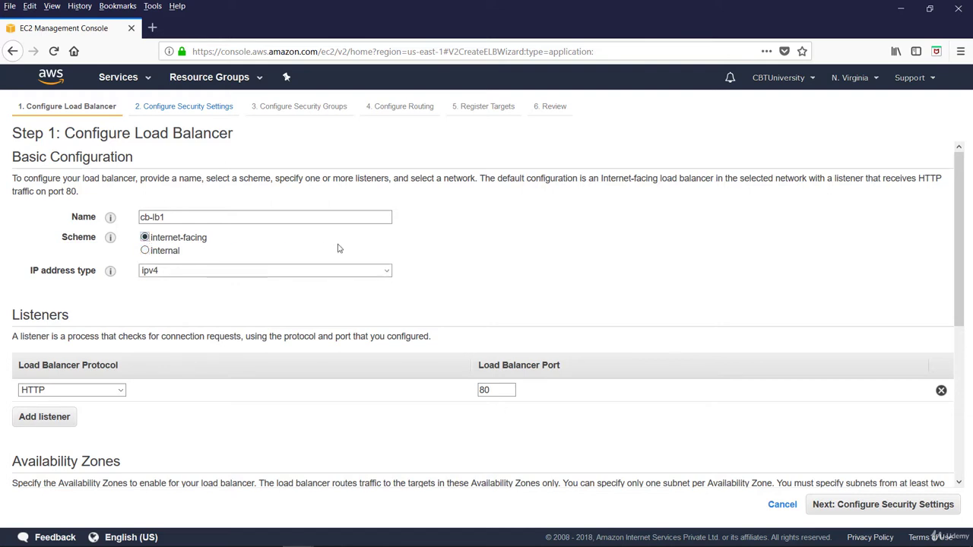
left_click(387, 272)
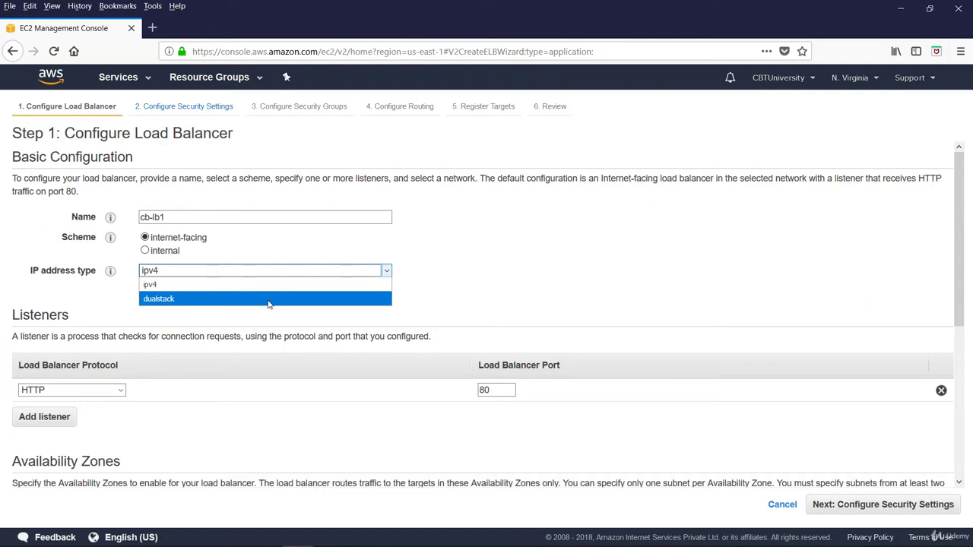
left_click(471, 288)
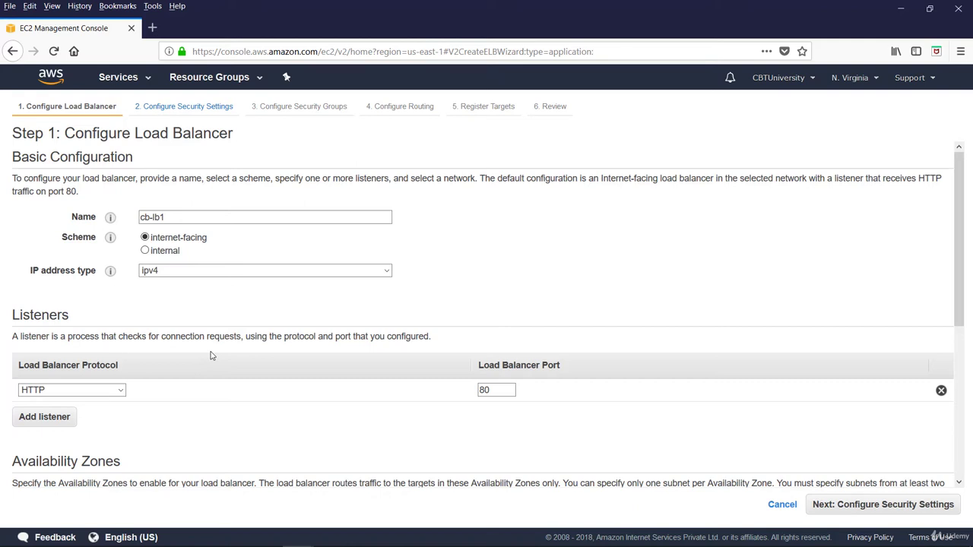
Add a second listener using HTTPS on port 443
left_click(122, 393)
scroll(289, 272, "down", 3)
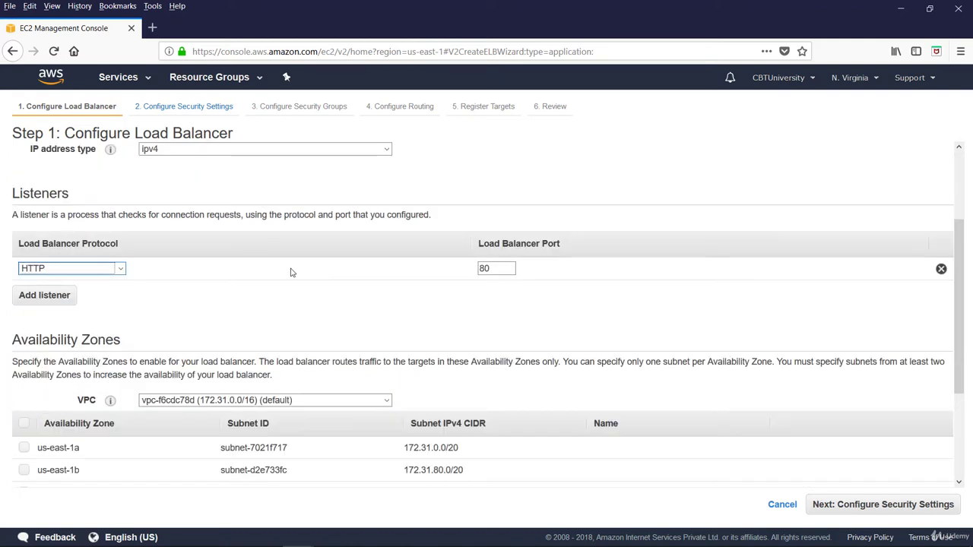
left_click(44, 295)
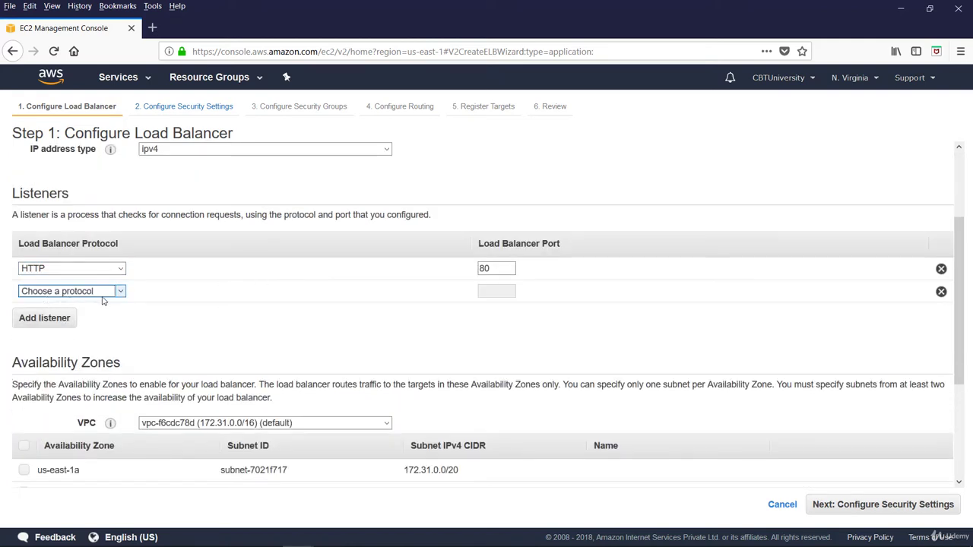
left_click(121, 291)
left_click(76, 328)
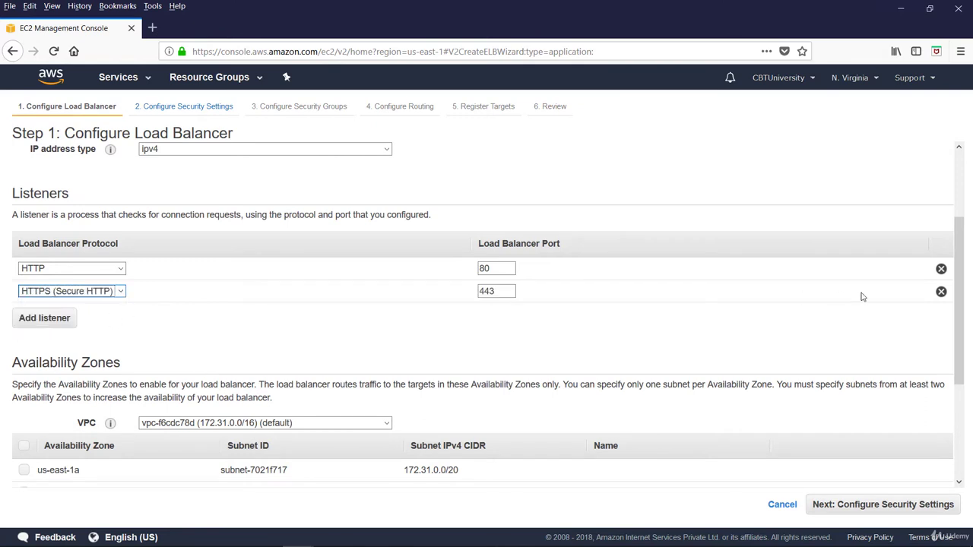
Enable the us-east-1a and us-east-1b subnets and proceed to security settings
scroll(190, 328, "down", 3)
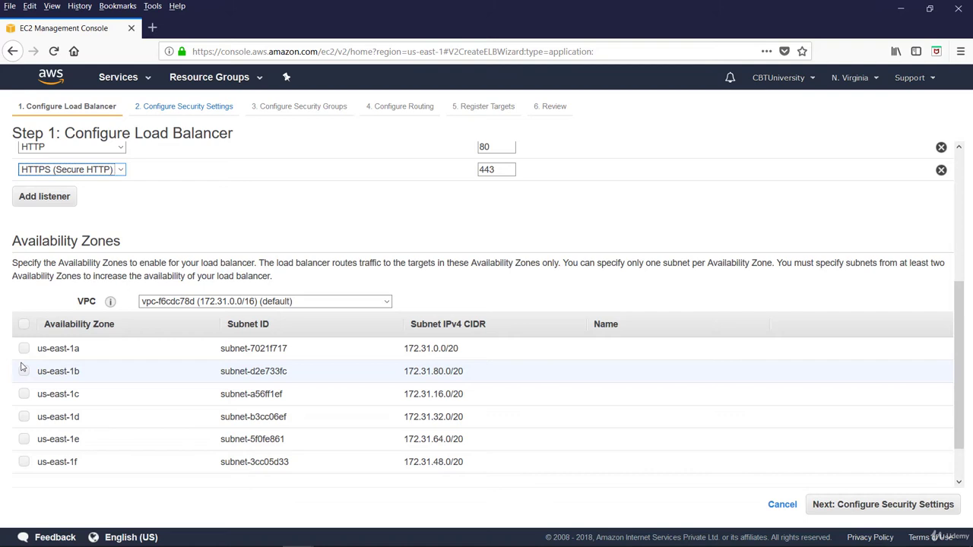
scroll(23, 368, "down", 1)
left_click(23, 298)
left_click(23, 320)
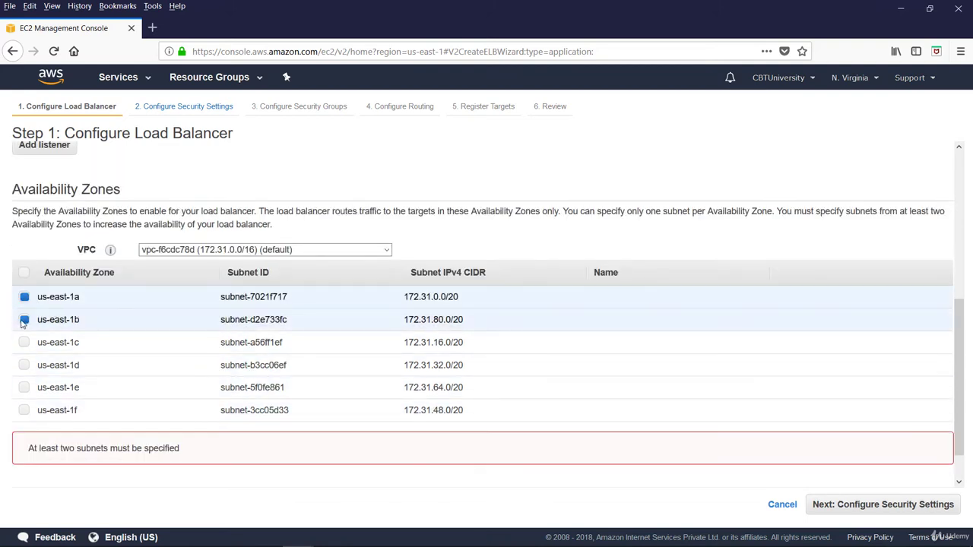
left_click(872, 83)
left_click(872, 84)
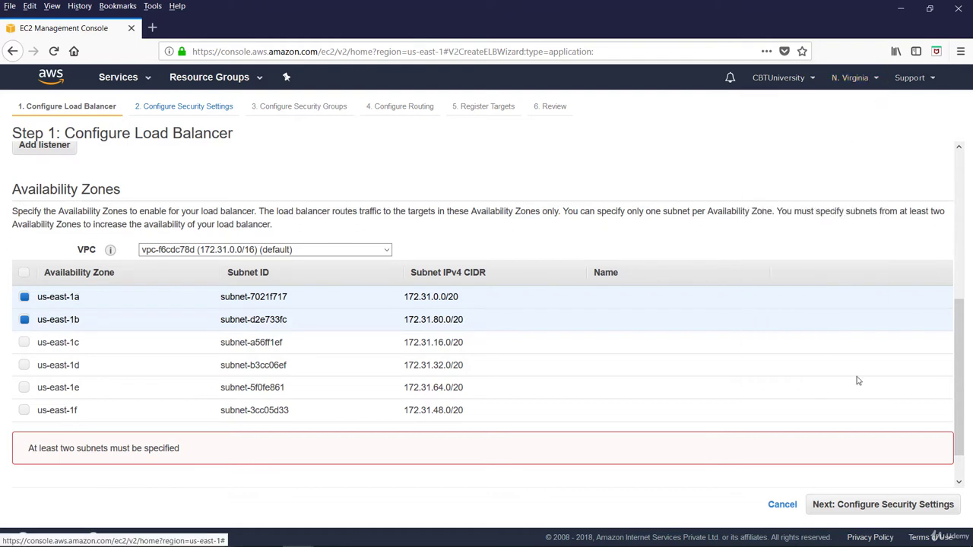
left_click(866, 505)
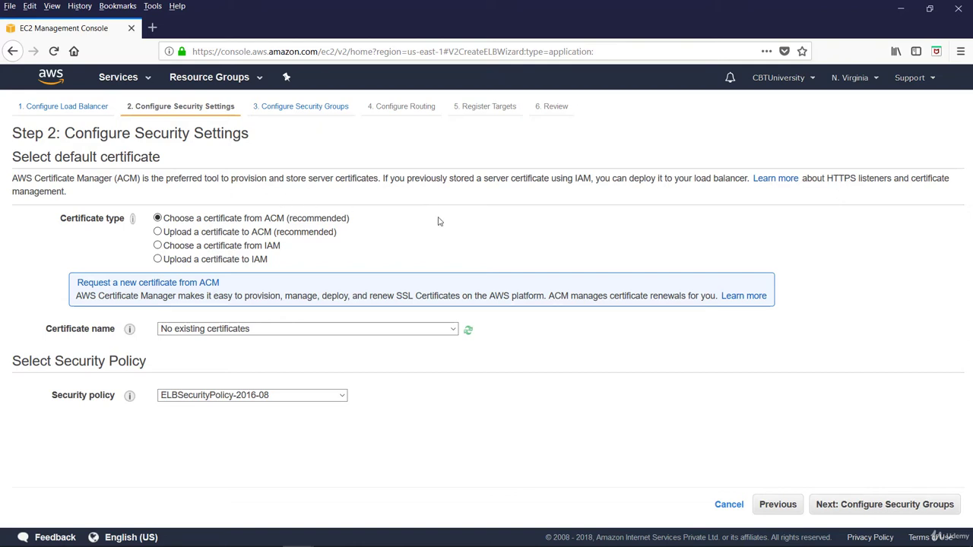
Remove the HTTPS 443 listener, keeping only HTTP 80, and advance to security groups
left_click(773, 511)
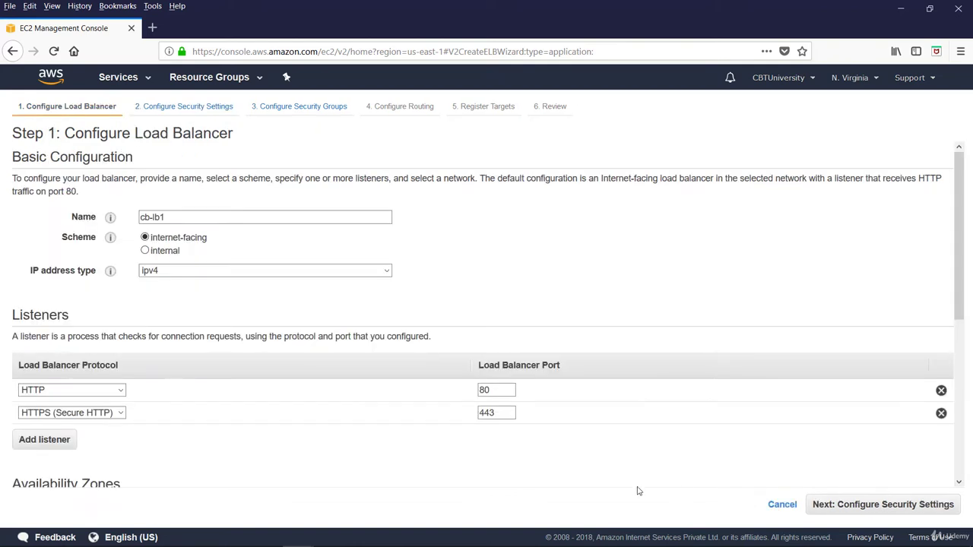
left_click(942, 414)
left_click(886, 505)
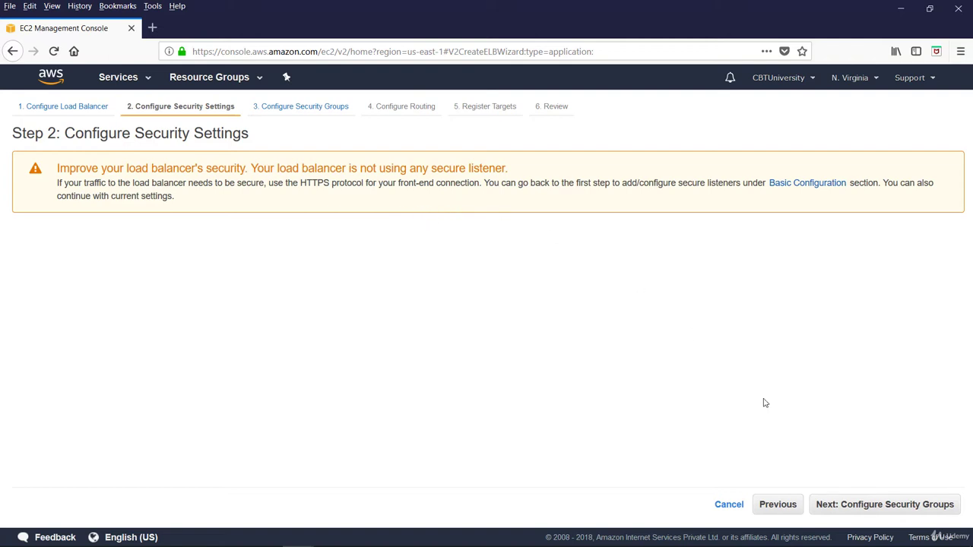
left_click(871, 511)
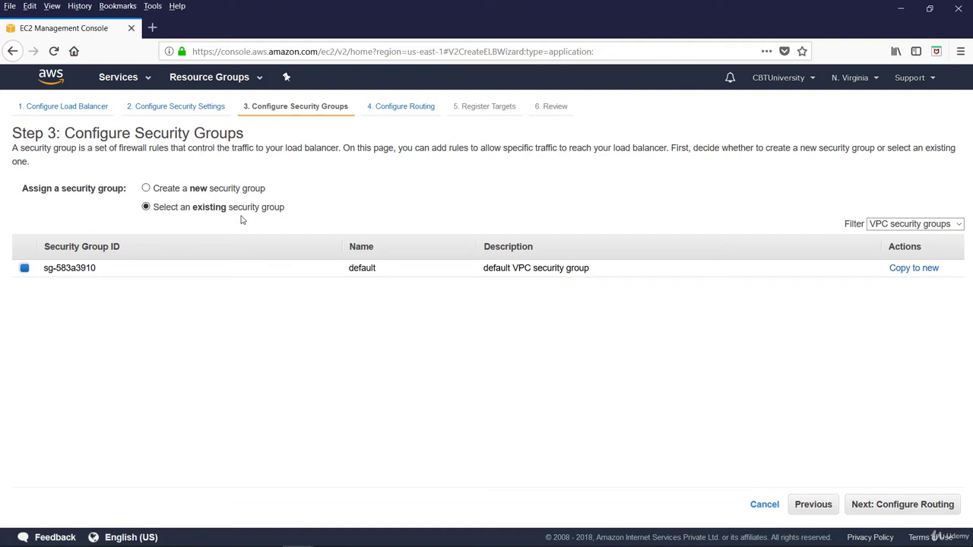
Create security group cb-secgroup-1 allowing TCP 80 from 0.0.0.0/0, ::/0, then continue to routing
left_click(146, 189)
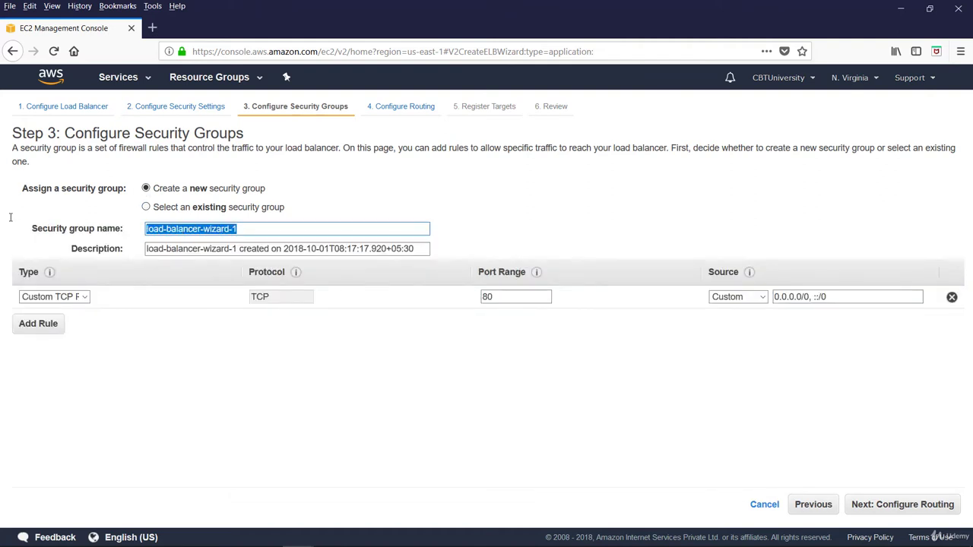
type("cb-secgroup-1")
left_click(85, 297)
left_click(86, 298)
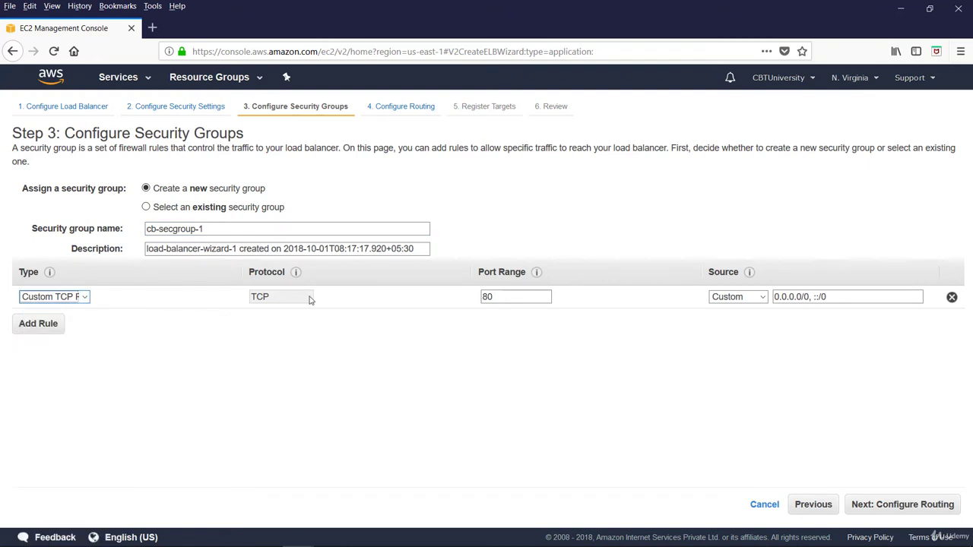
left_click(734, 296)
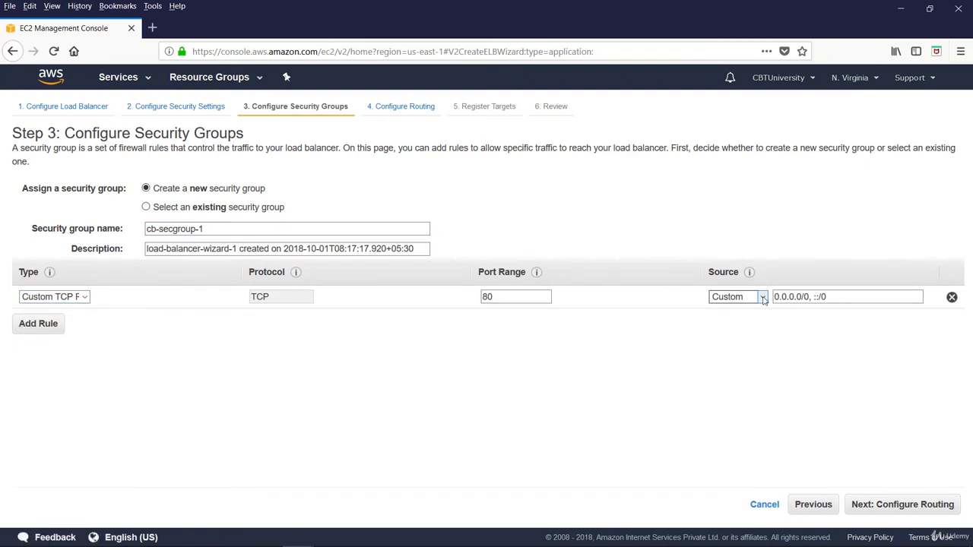
left_click(784, 297)
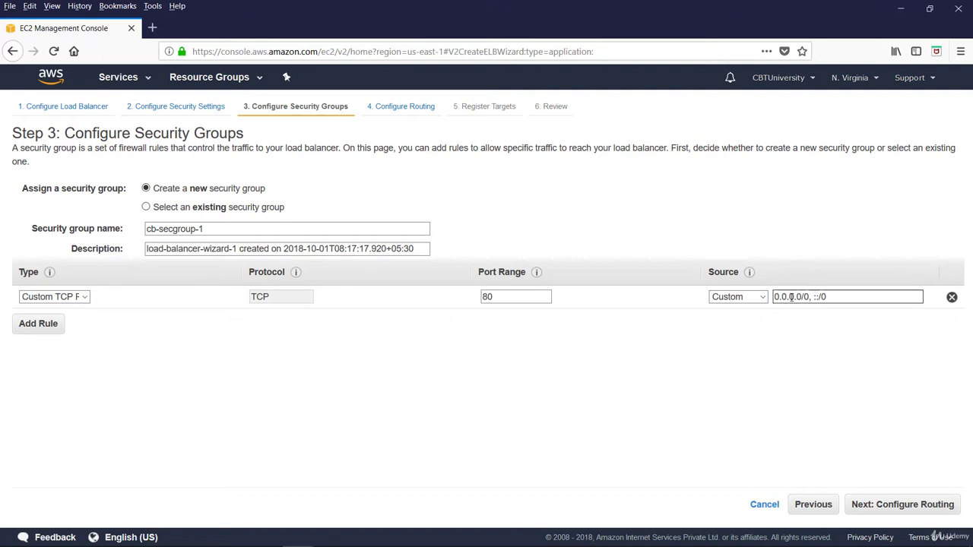
left_click(812, 297)
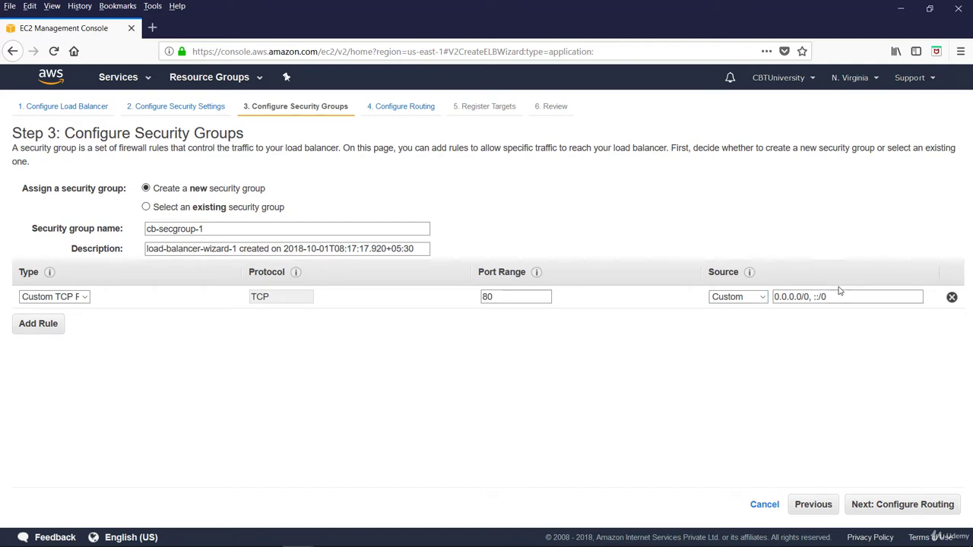
left_click(903, 505)
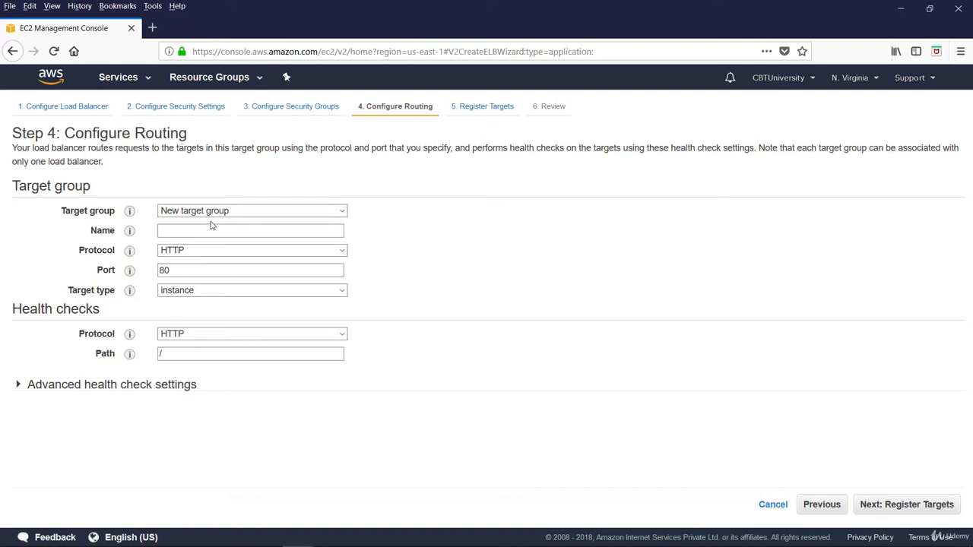
Name the new target group cb-targetgroup1 with instance as the target type
left_click(184, 233)
type("cb-targetgroup1")
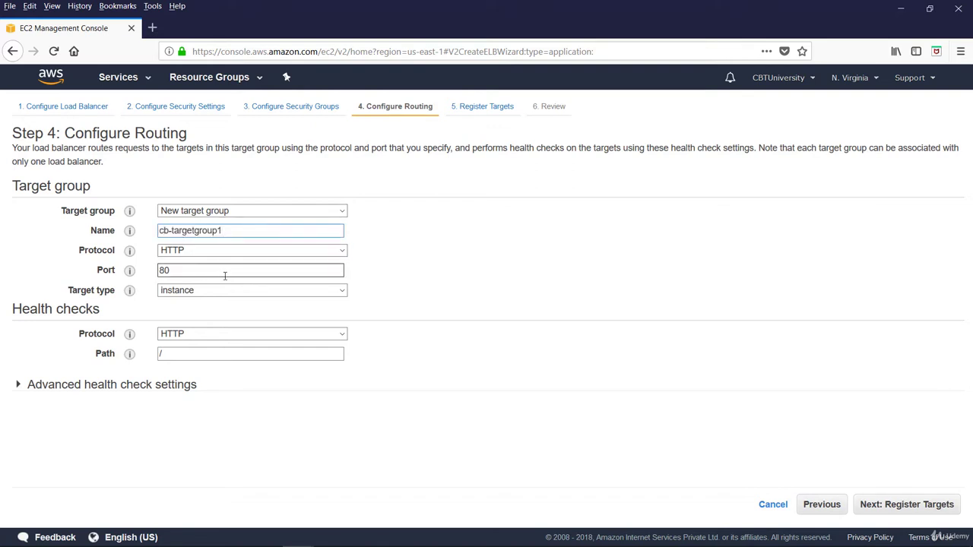
left_click(430, 296)
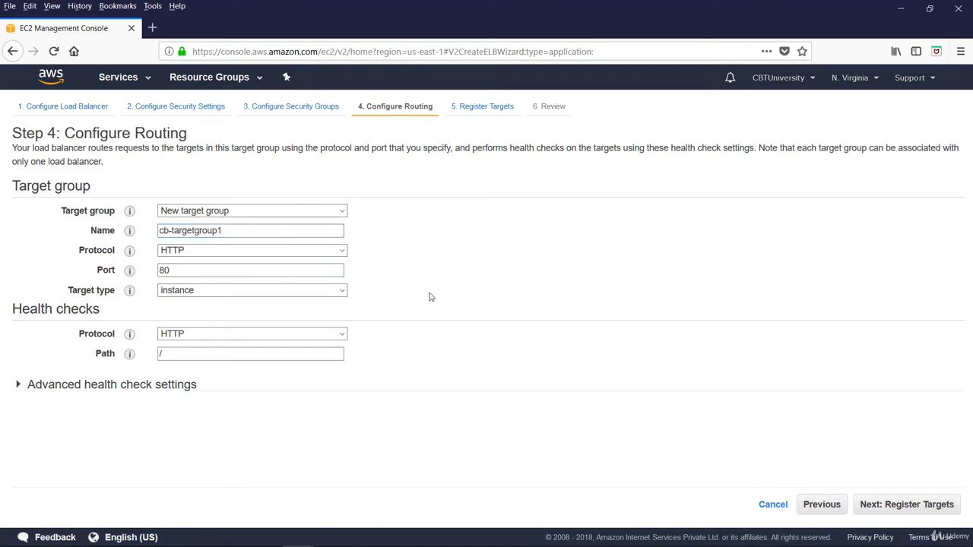
left_click(344, 294)
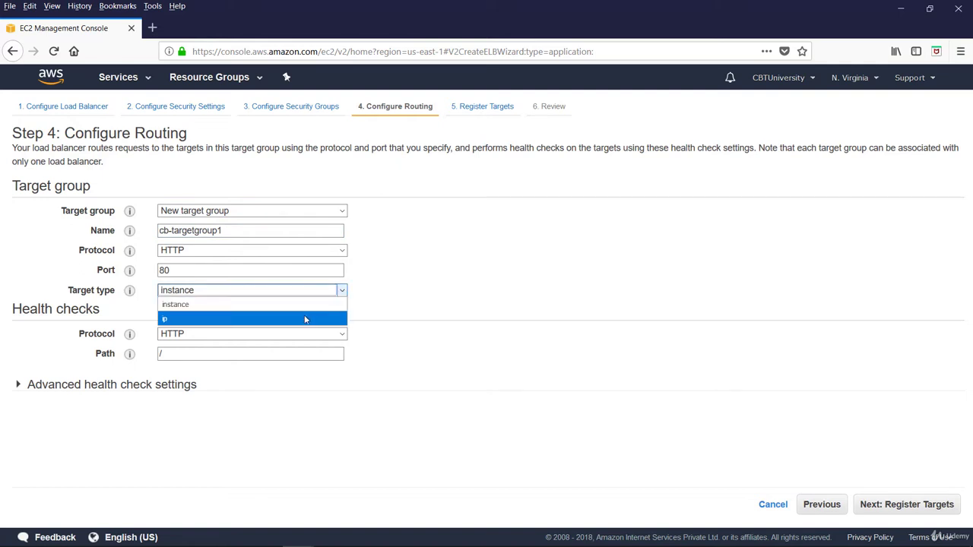
left_click(382, 298)
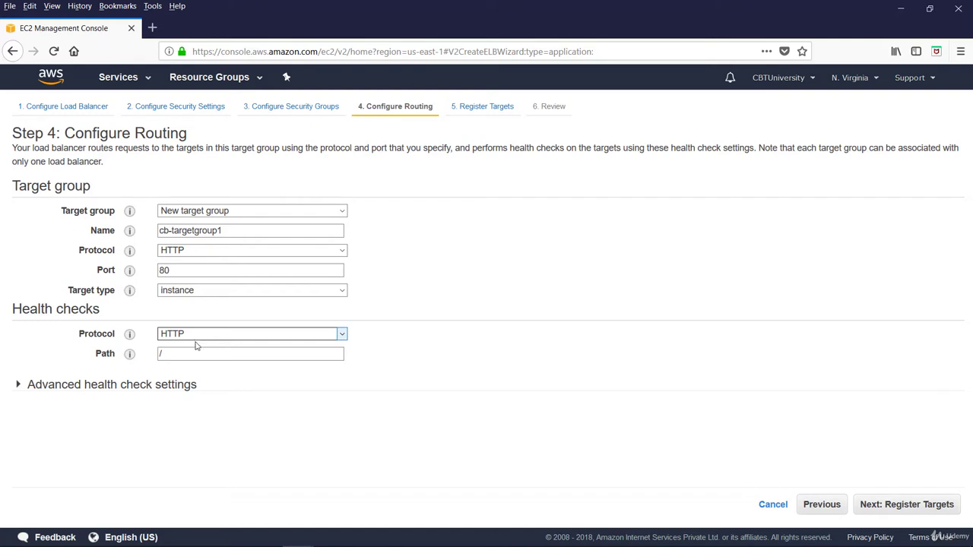
Review the health check path and advanced health check settings, then continue to Register Targets
left_click(168, 354)
left_click(17, 386)
left_click(18, 386)
left_click(17, 385)
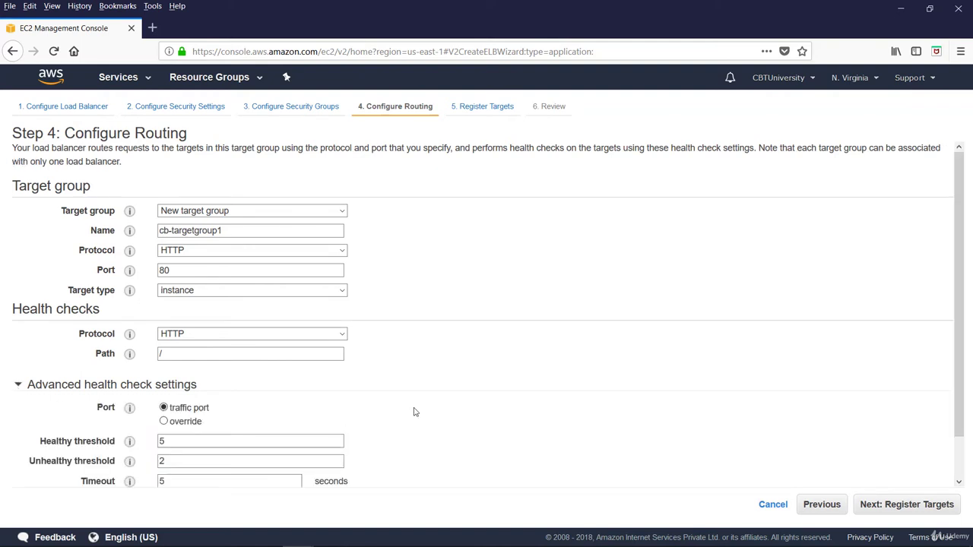
scroll(398, 412, "down", 1)
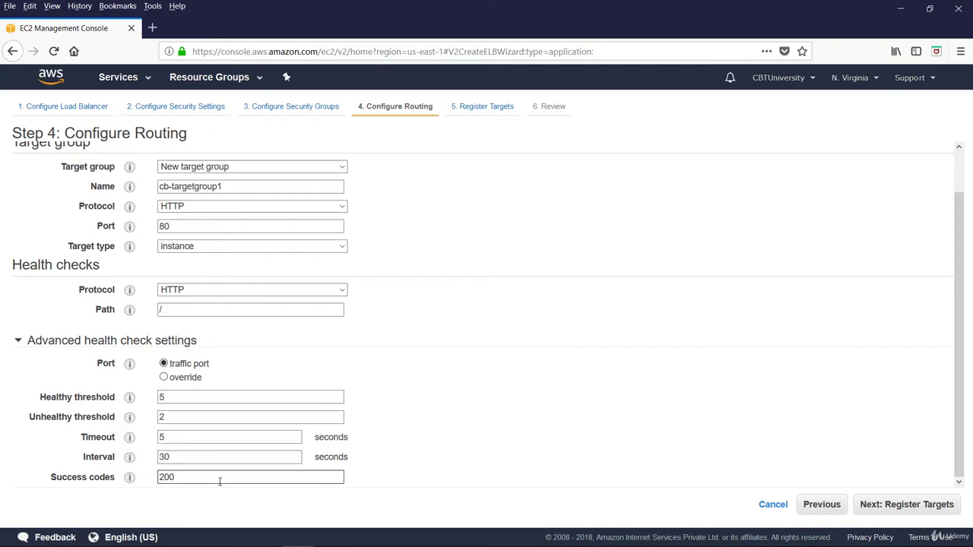
left_click(907, 505)
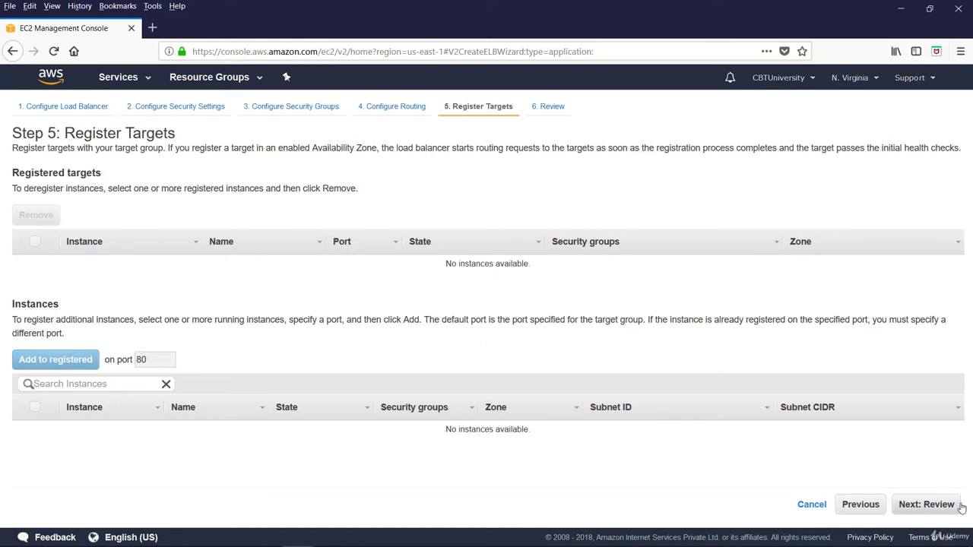
Review and create load balancer cb-lb1, then close the status page
left_click(932, 504)
scroll(437, 271, "down", 3)
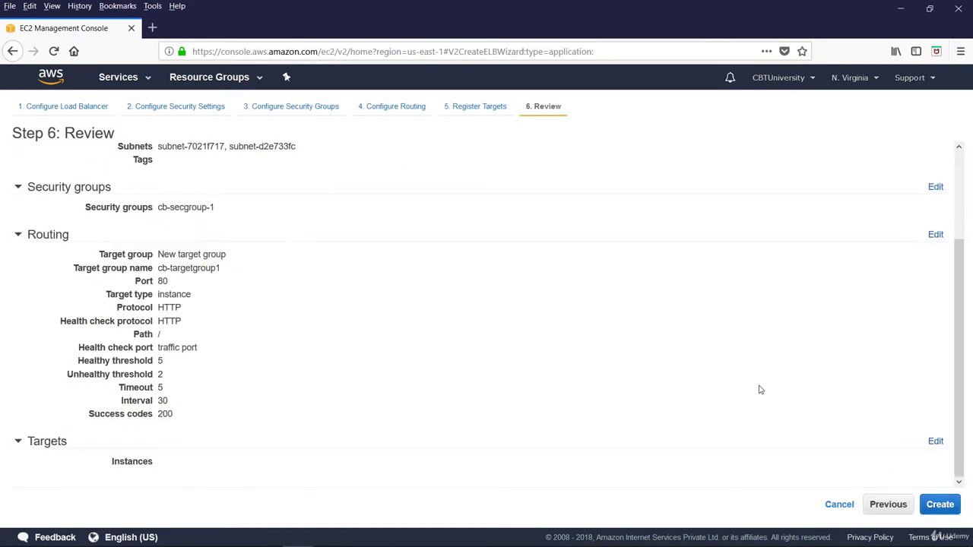
left_click(955, 508)
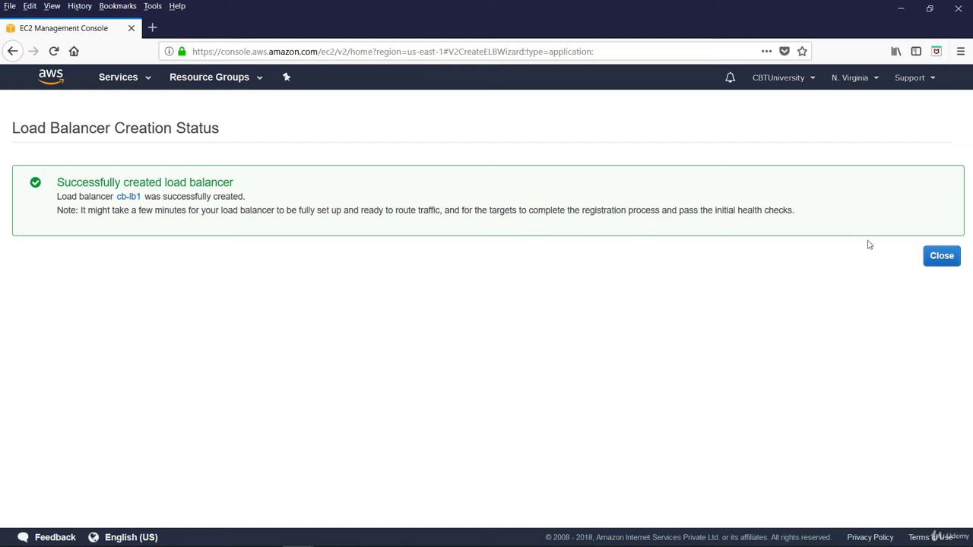
left_click(936, 262)
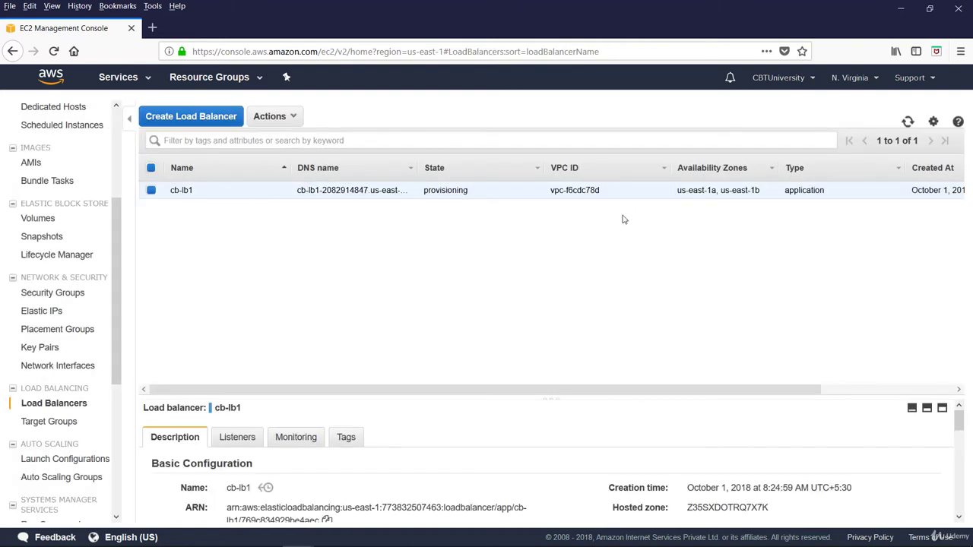
Enlarge the load balancer details pane and return to the EC2 Dashboard
left_click_drag(489, 397, 501, 263)
left_click(46, 423)
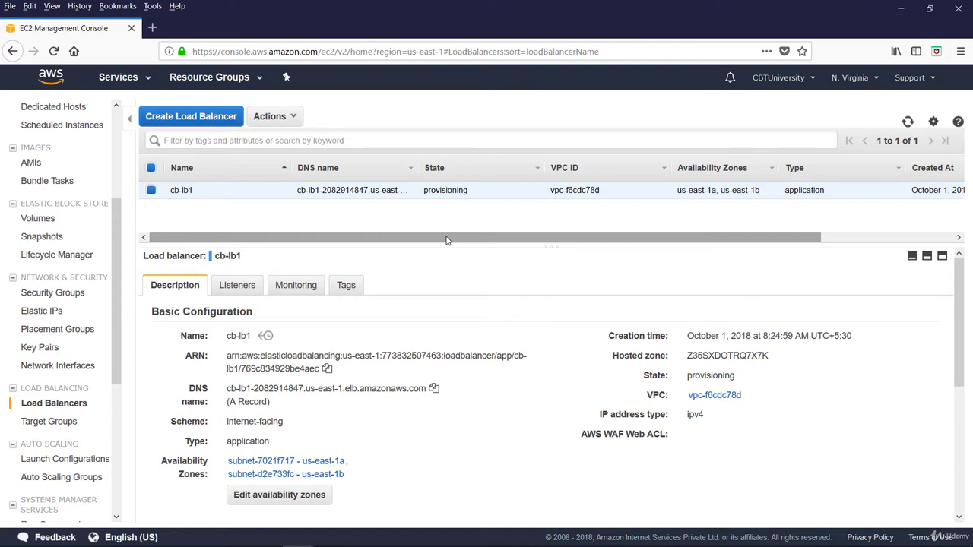
scroll(61, 114, "up", 5)
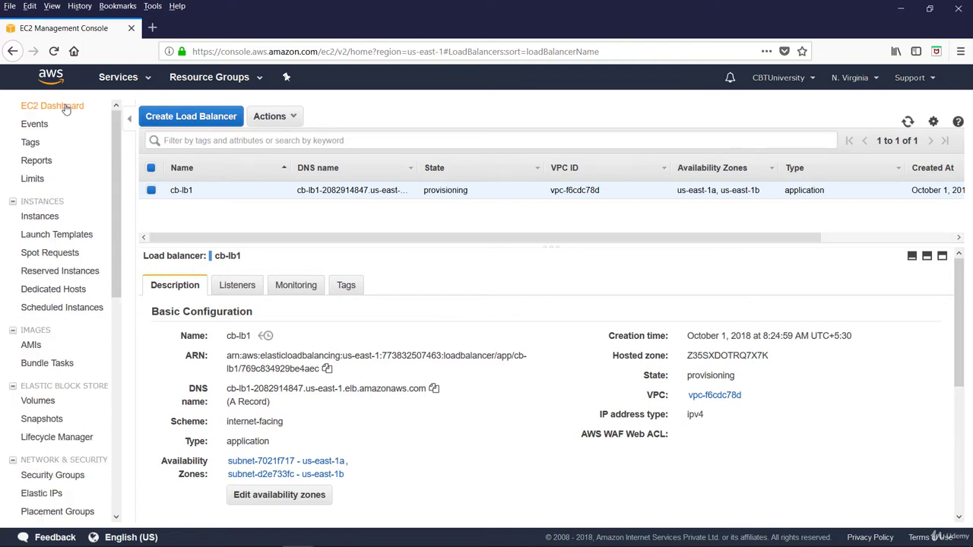
left_click(64, 110)
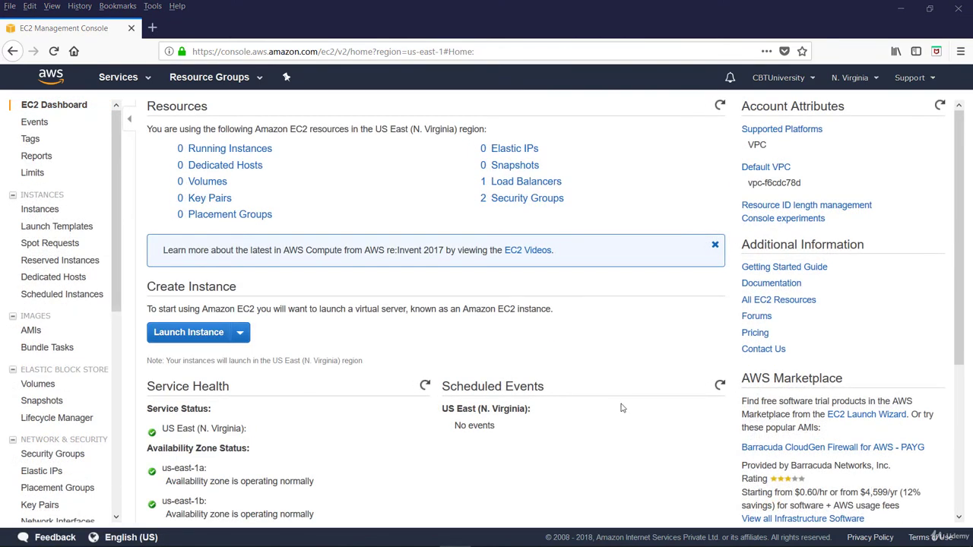
Launch a new instance using the Microsoft Windows Server 2016 Base image
left_click(187, 335)
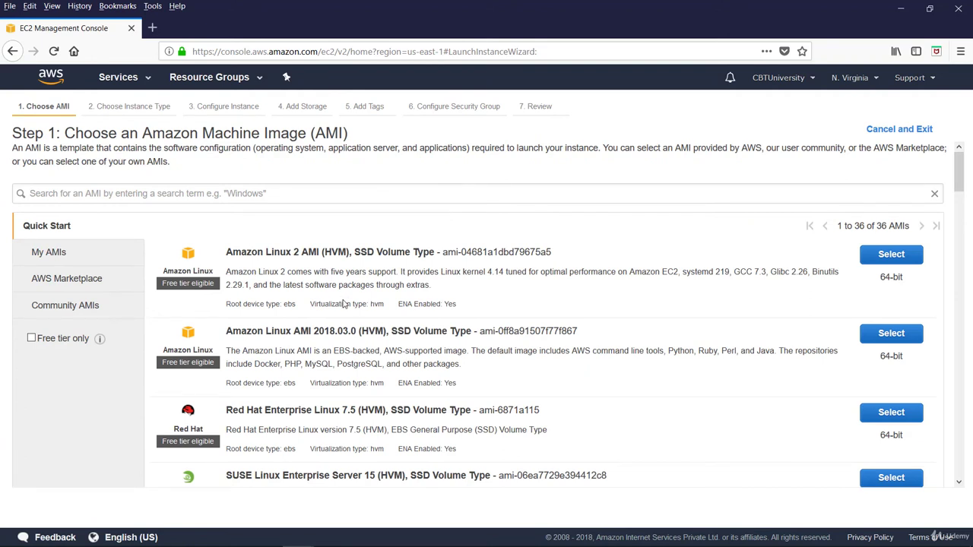
scroll(348, 304, "down", 7)
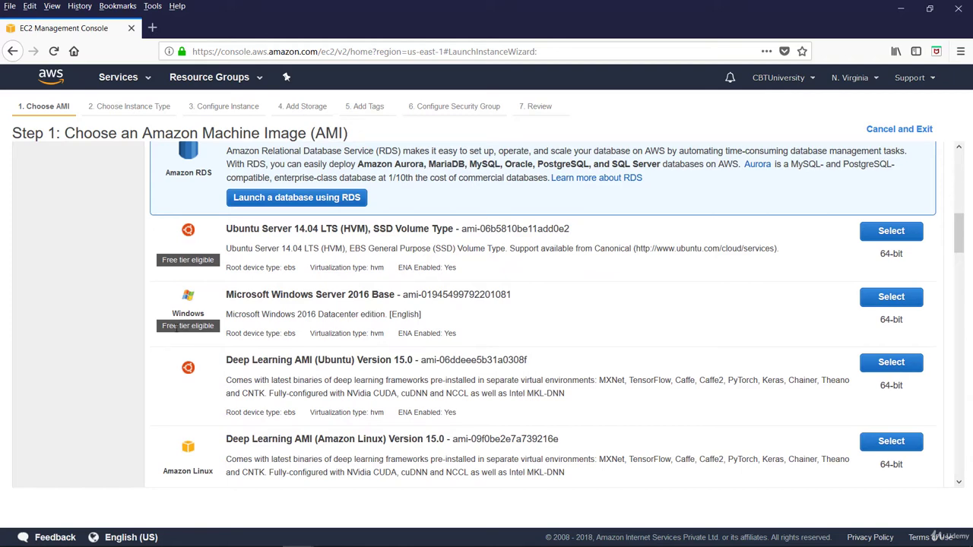
left_click(891, 300)
mouse_move(251, 311)
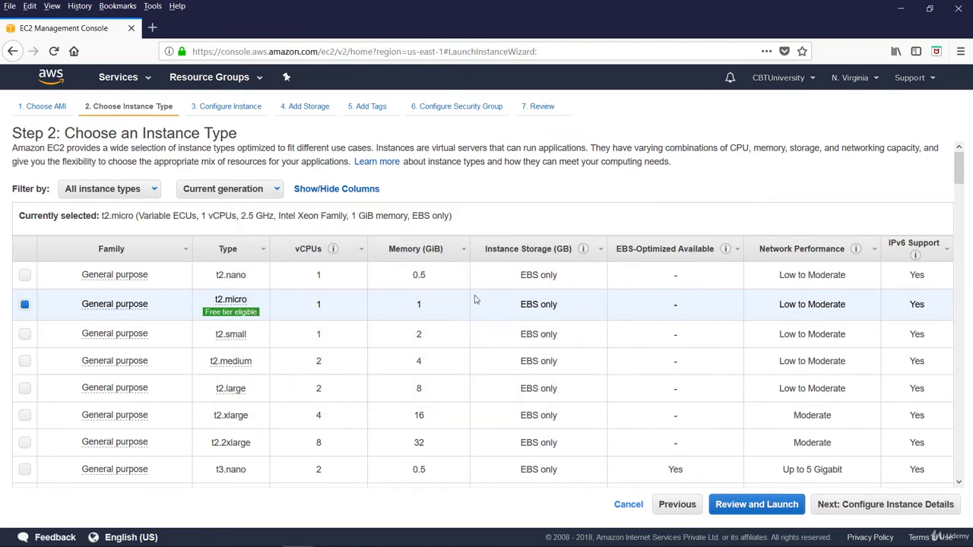
left_click(888, 505)
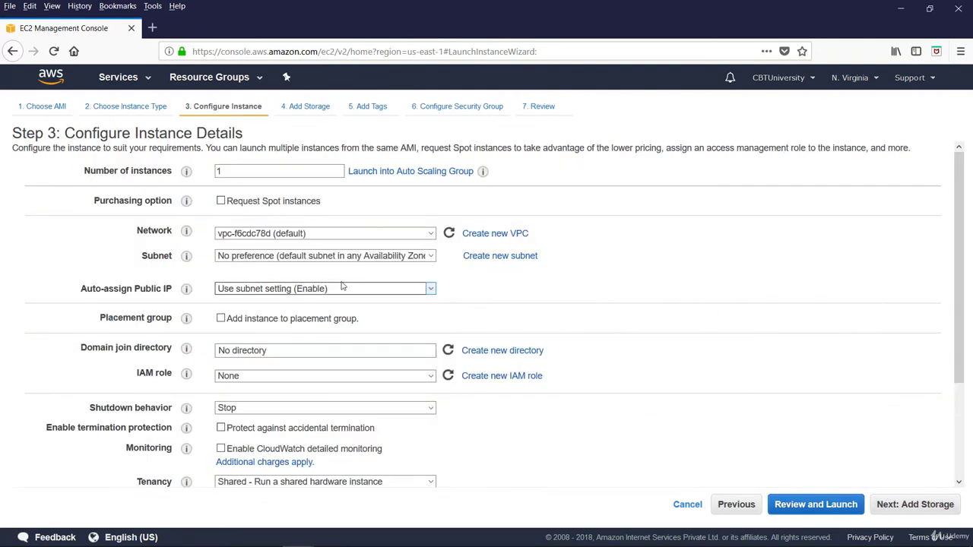
Set the number of instances to 2 and continue to the storage step
double_click(235, 170)
type("2")
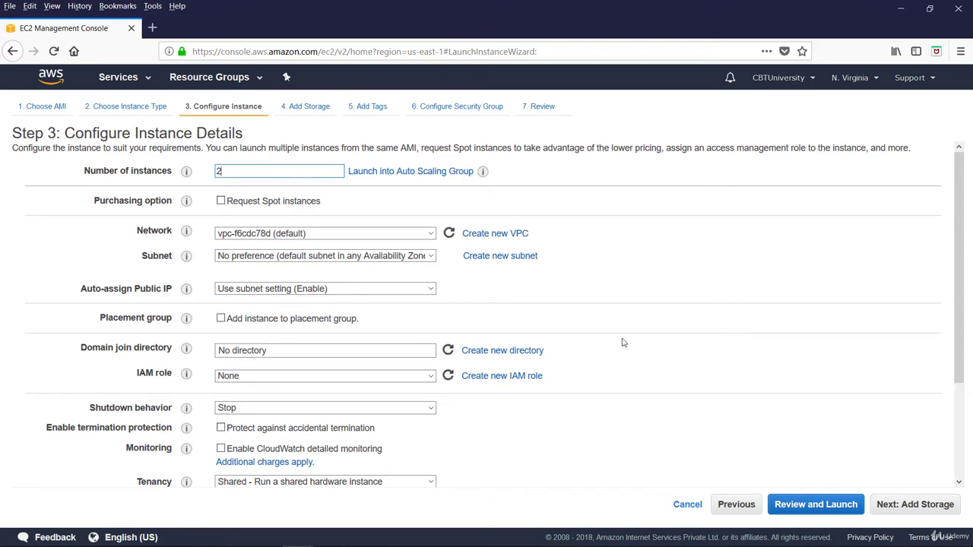
scroll(628, 390, "down", 3)
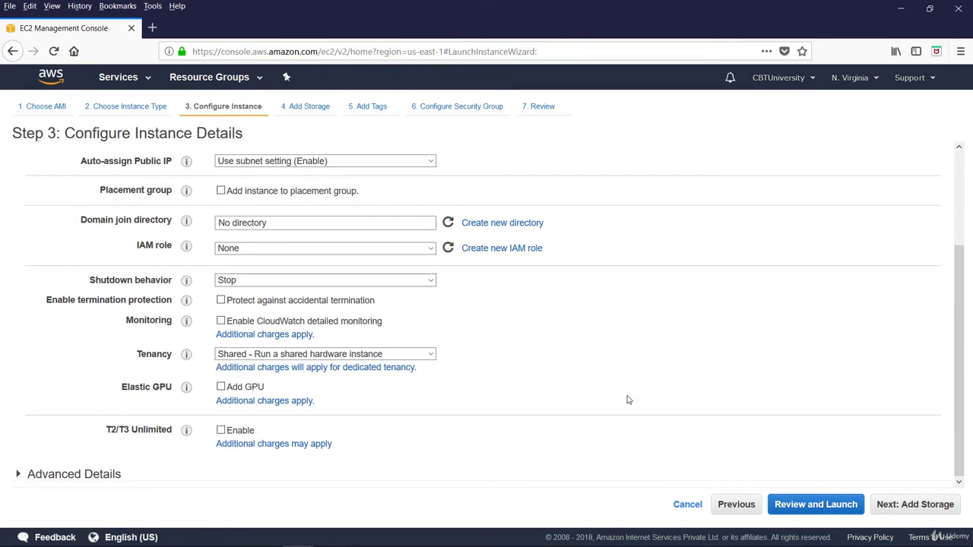
scroll(626, 398, "up", 2)
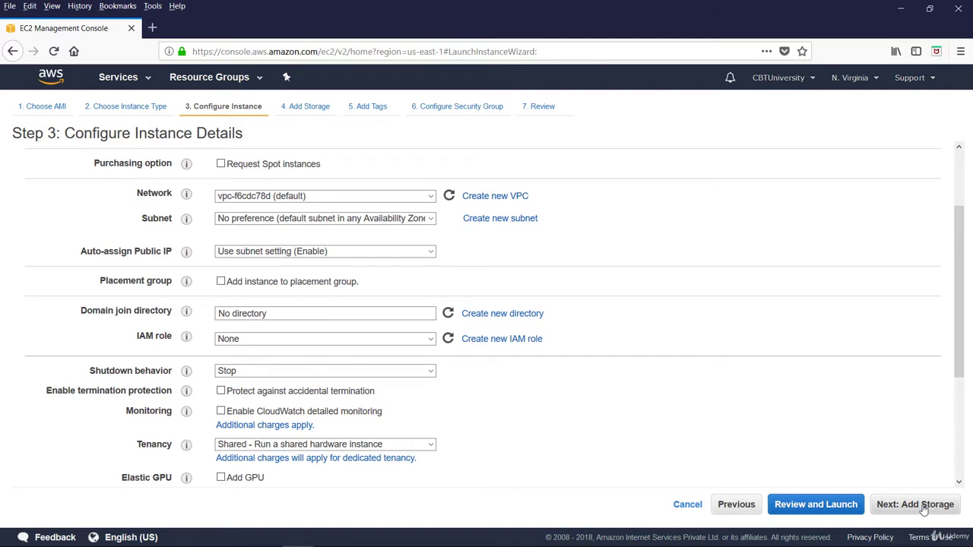
left_click(915, 505)
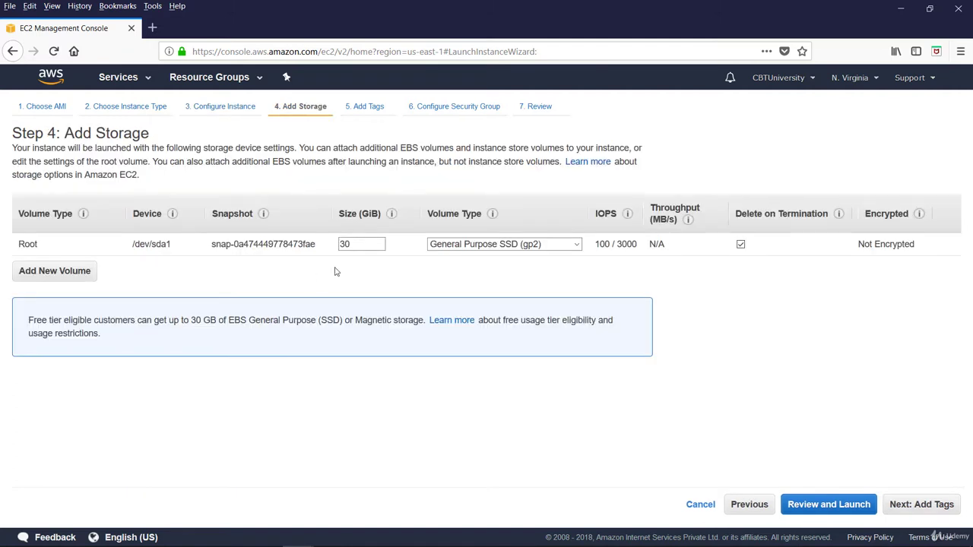
Keep new security group launch-wizard-1 allowing RDP 3389 from 0.0.0.0/0 and go to Review
left_click(935, 508)
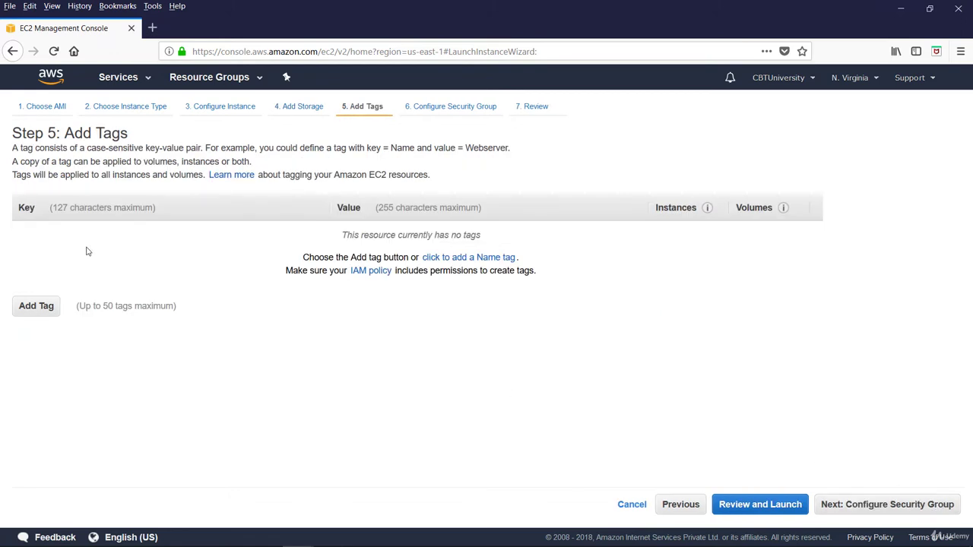
left_click(882, 506)
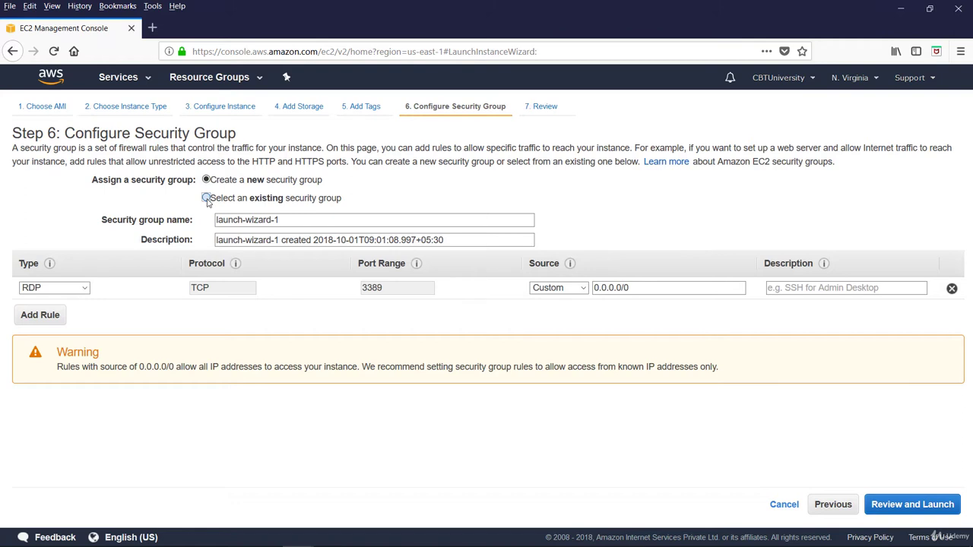
left_click(206, 197)
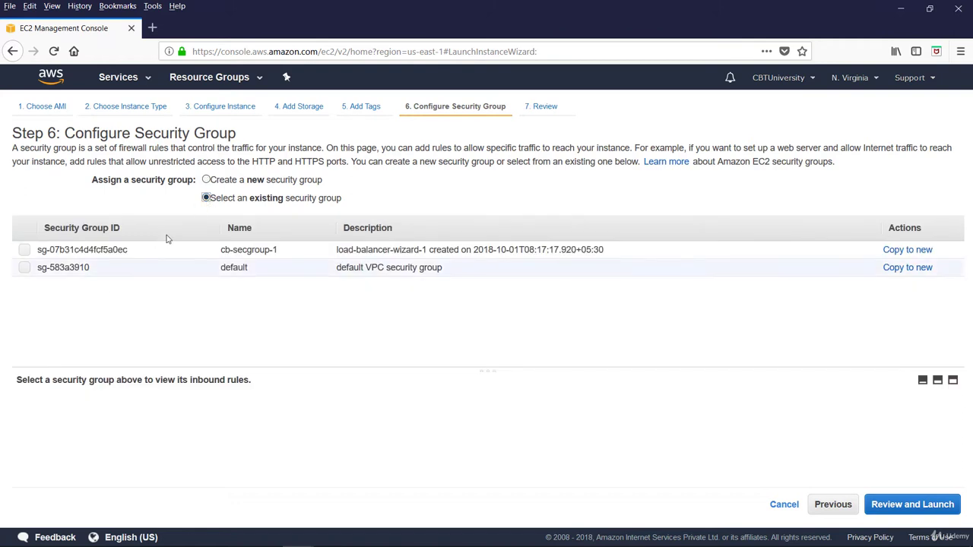
left_click(208, 180)
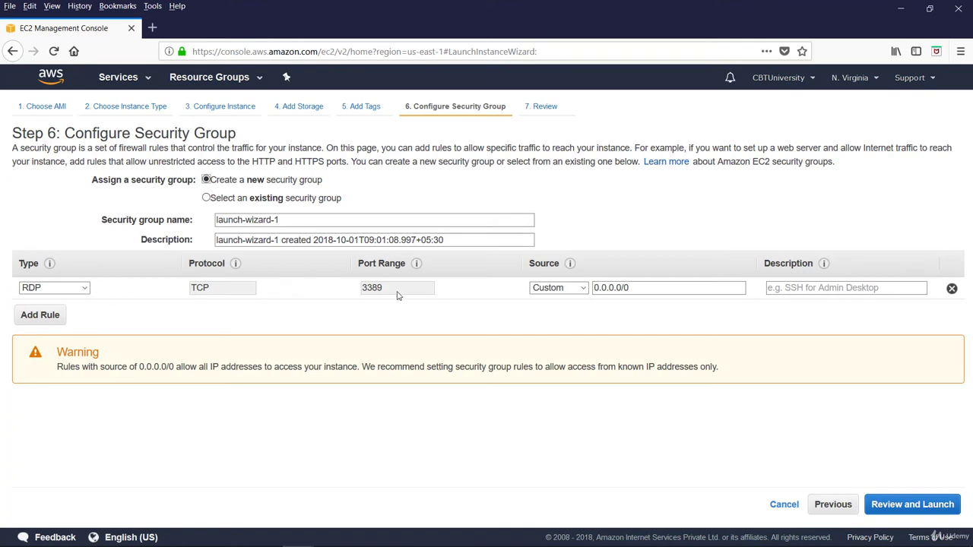
left_click(582, 287)
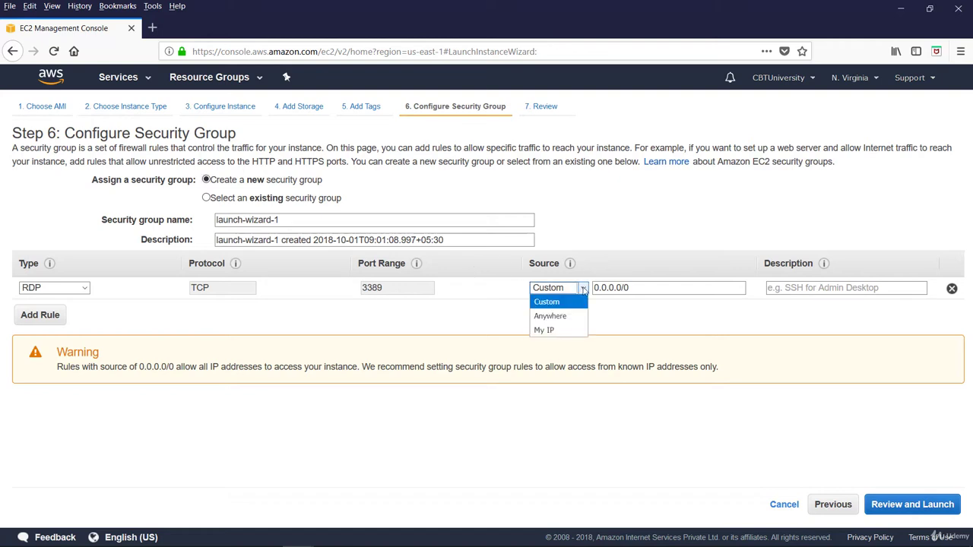
left_click(583, 290)
left_click(627, 288)
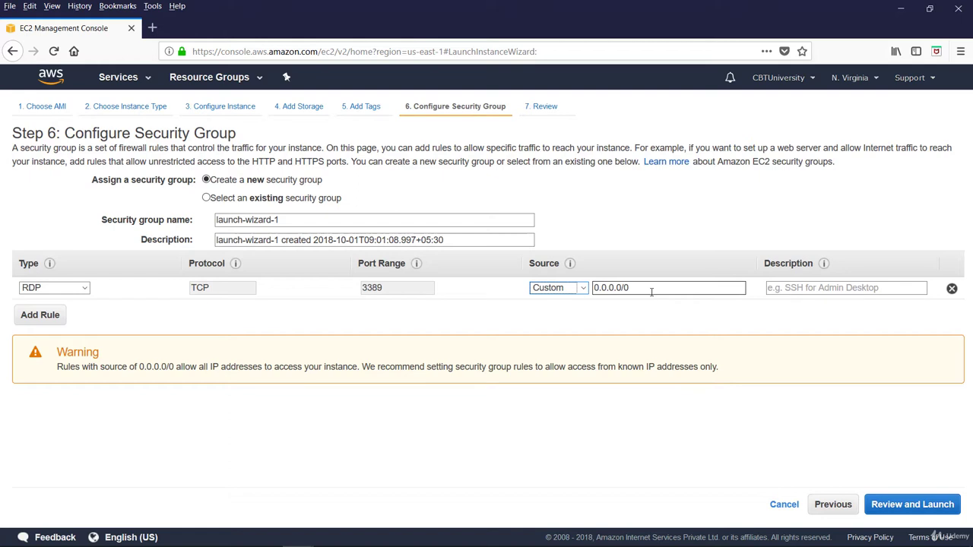
left_click(920, 505)
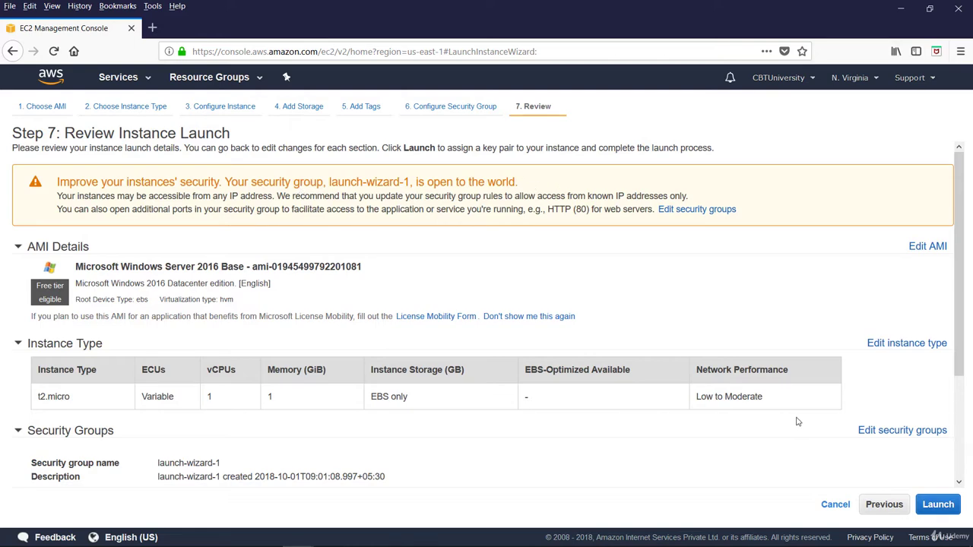
Create and download the new key pair eb-docs-kp (.pem), then launch the two instances with it
left_click(929, 502)
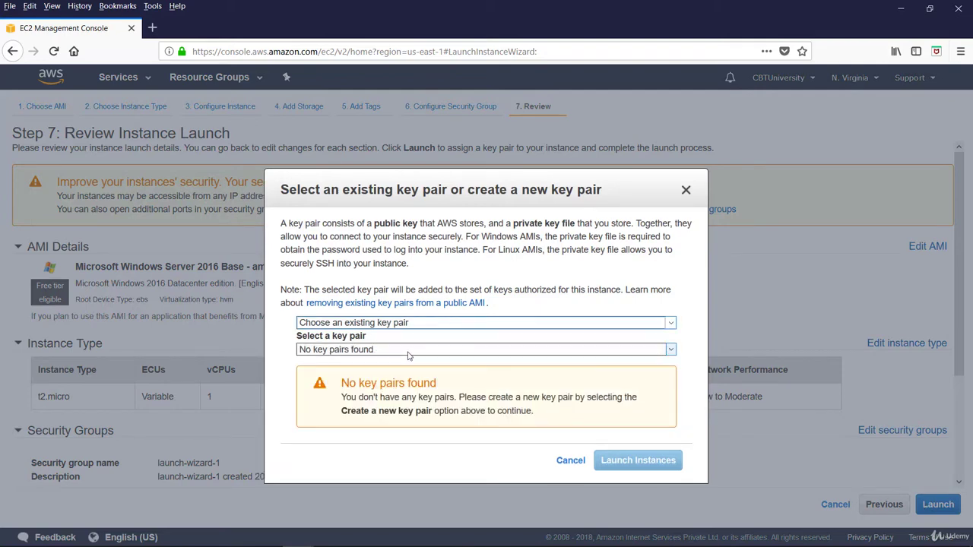
left_click(415, 324)
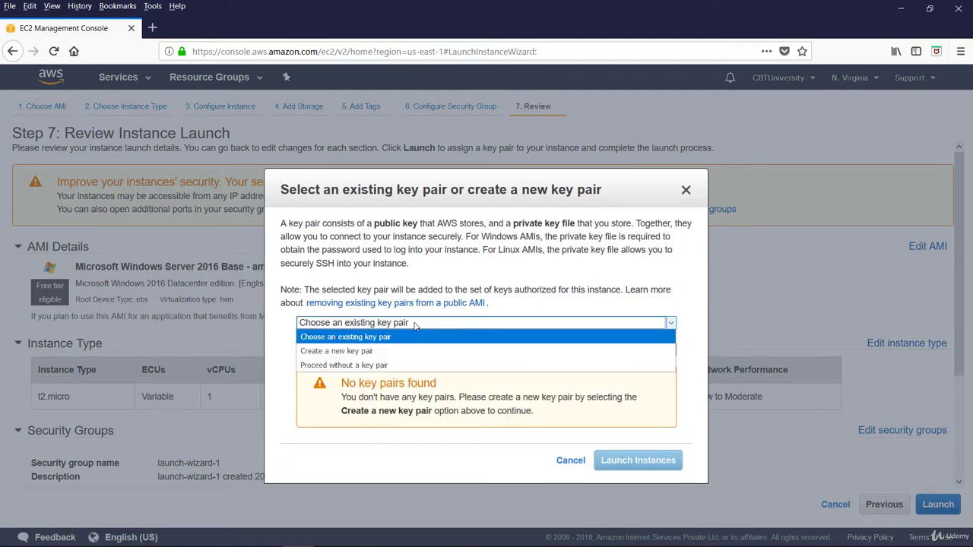
left_click(377, 351)
type("eb-docs-kp")
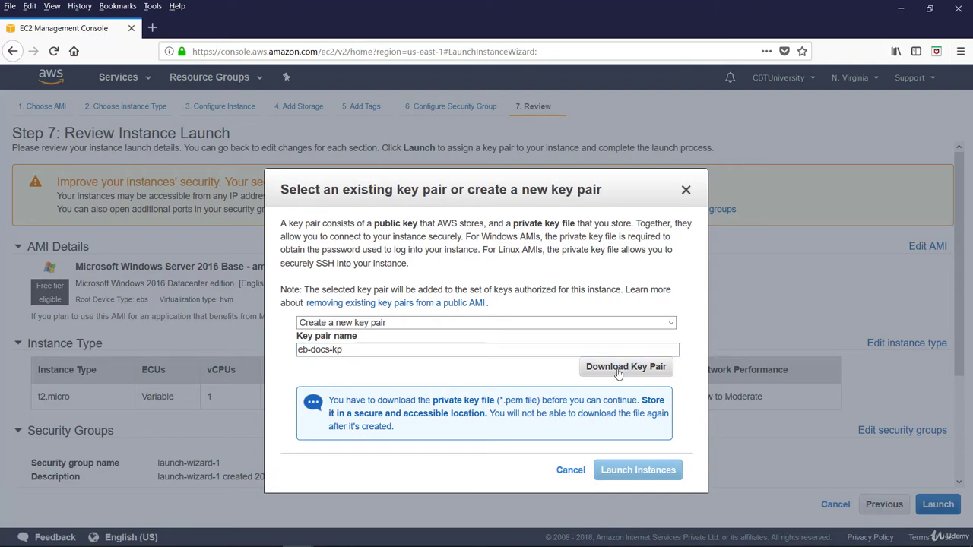
left_click(619, 371)
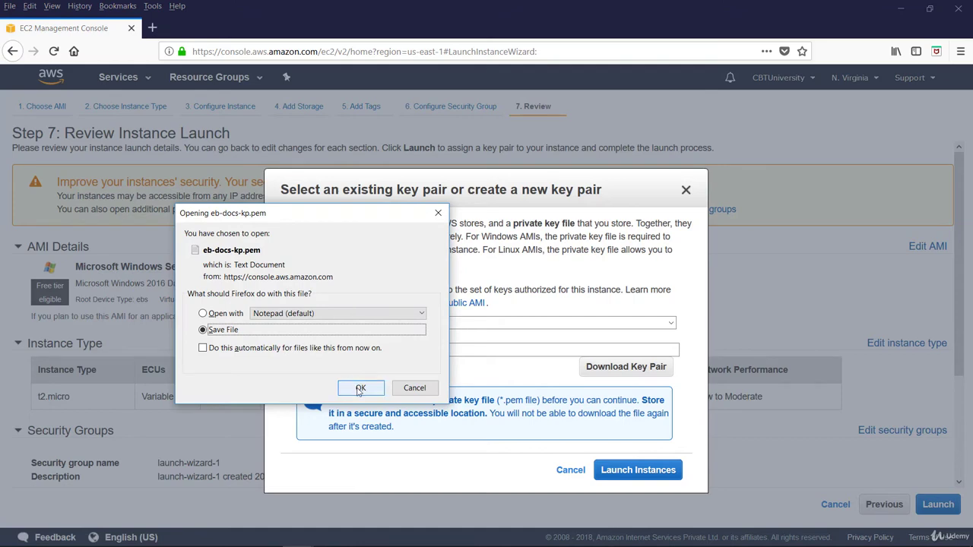
left_click(360, 389)
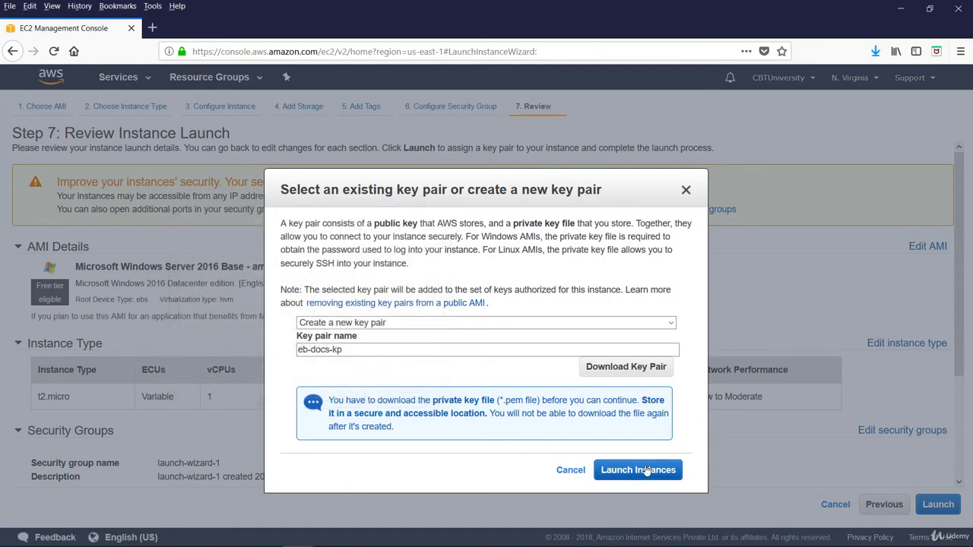
left_click(640, 471)
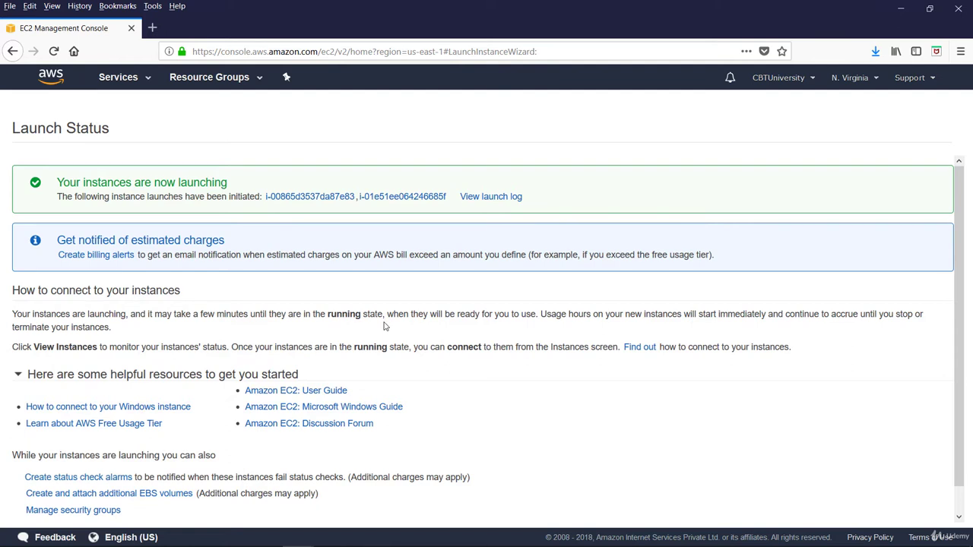
Inspect the first new instance's details, then go to the cb-targetgroup1 target group page
left_click(286, 198)
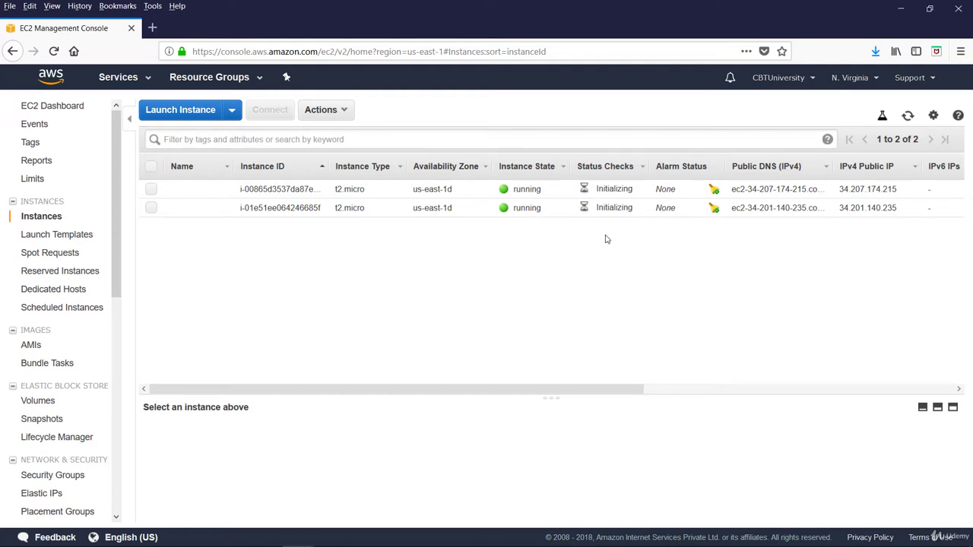
left_click(243, 189)
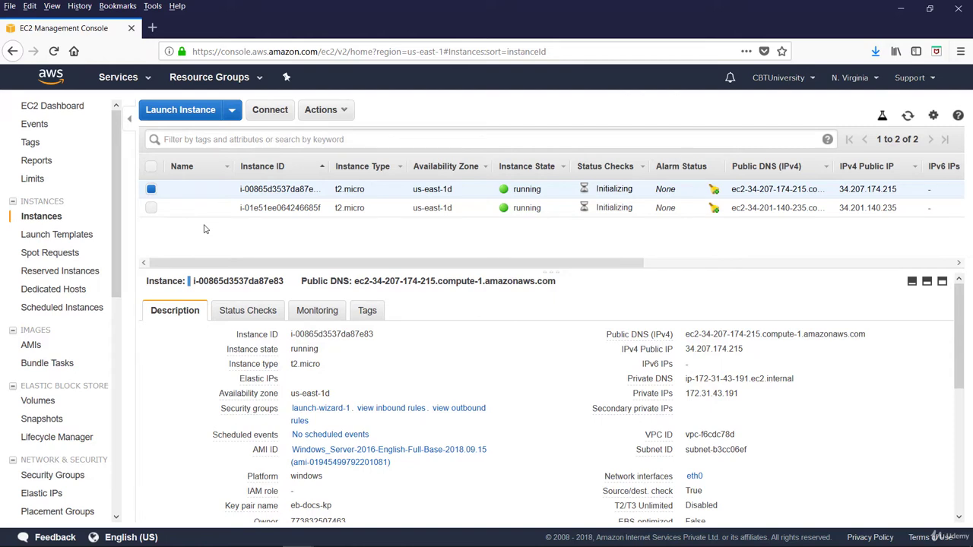
scroll(61, 305, "down", 5)
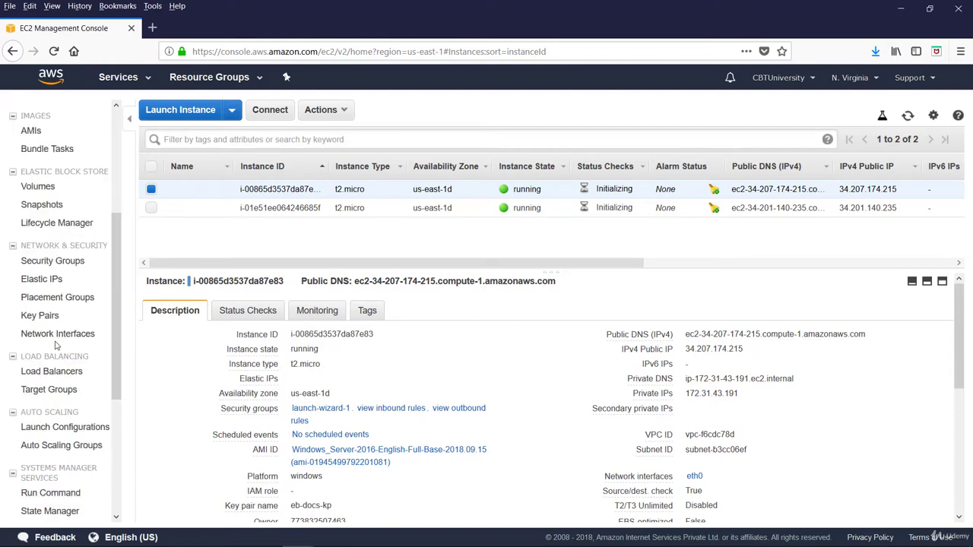
left_click(46, 387)
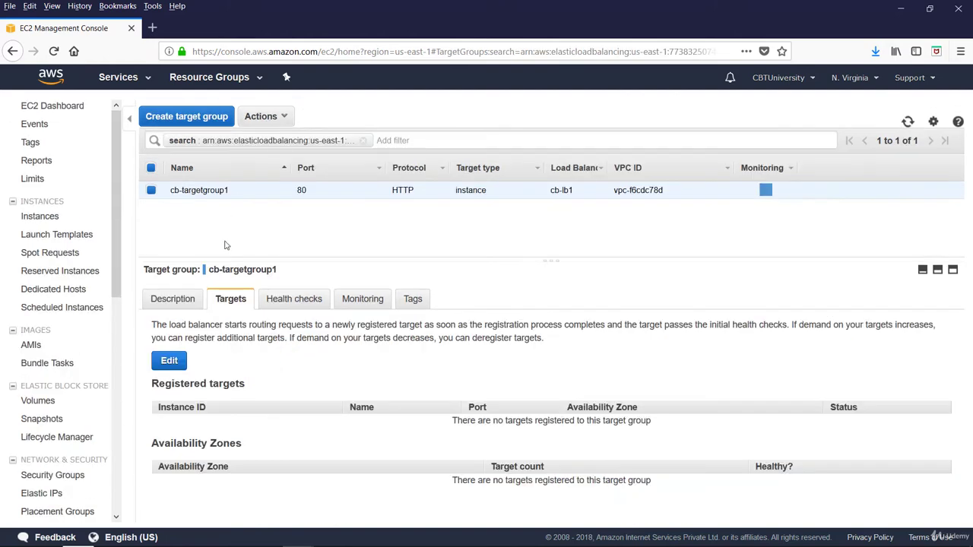
Register both new instances as targets in cb-targetgroup1 on port 80
left_click(284, 116)
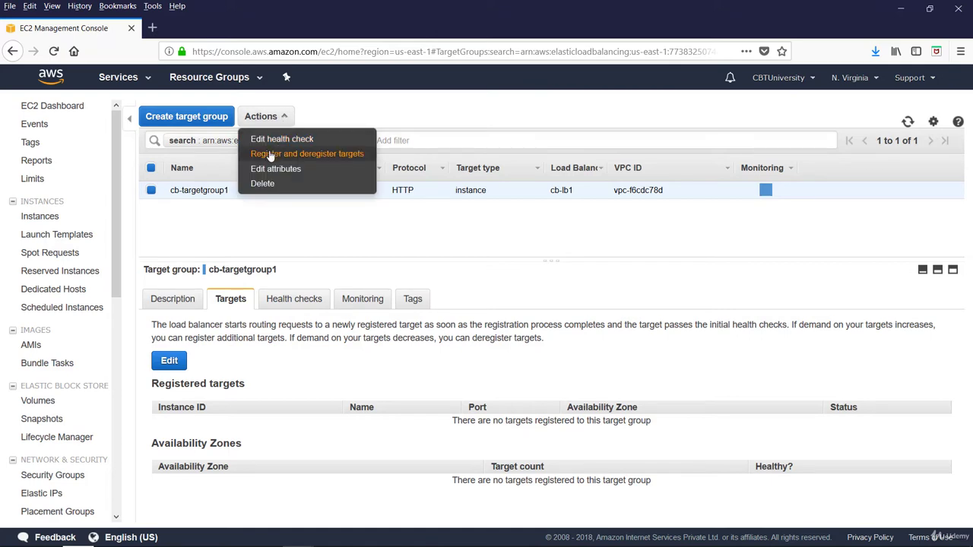
left_click(267, 152)
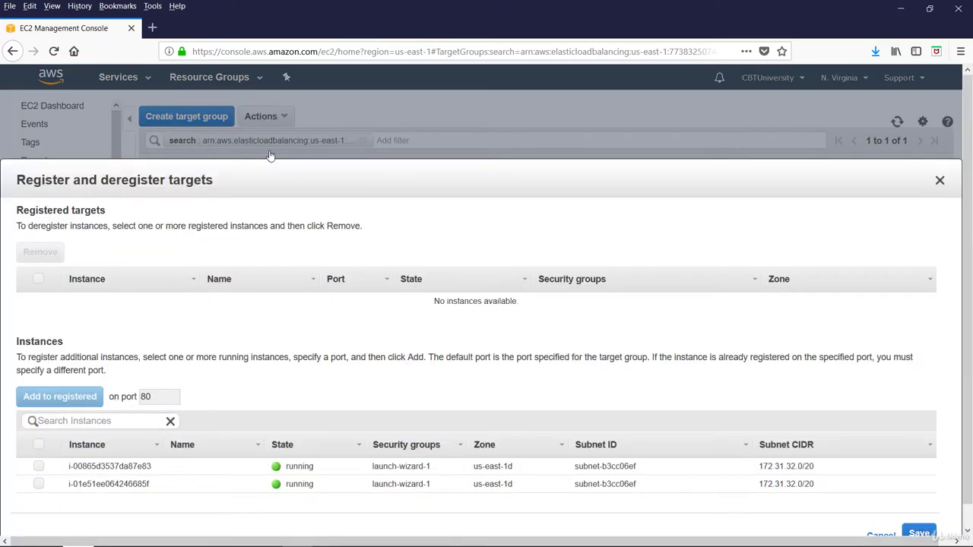
left_click(39, 466)
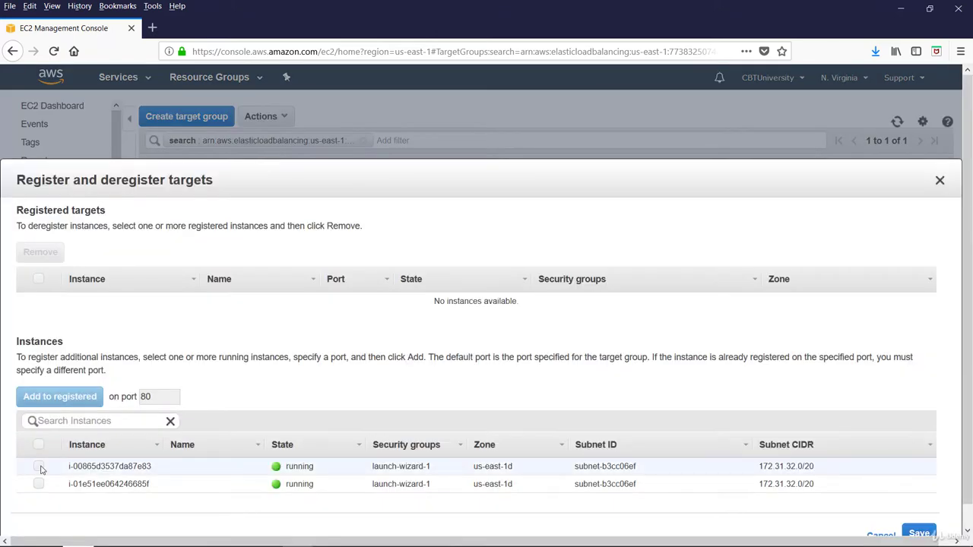
left_click(39, 485)
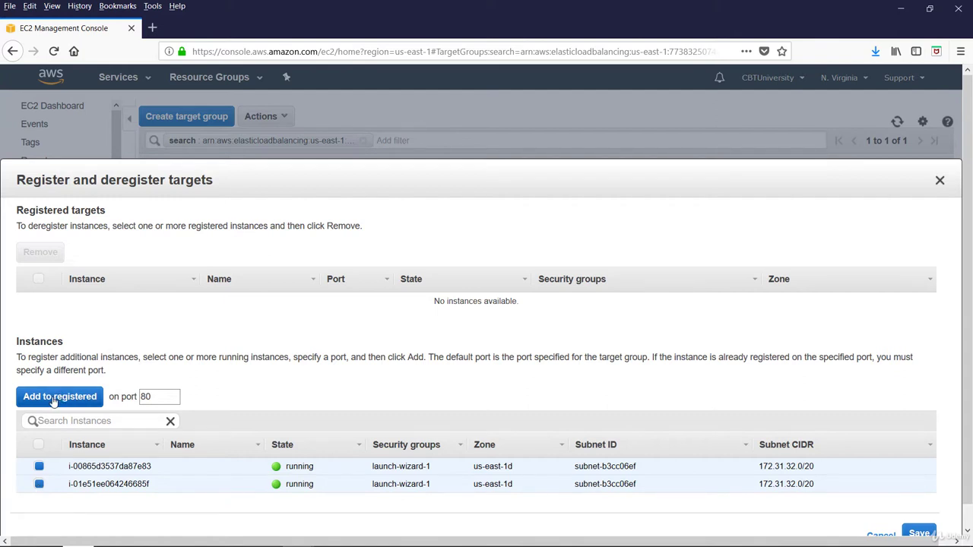
left_click(54, 399)
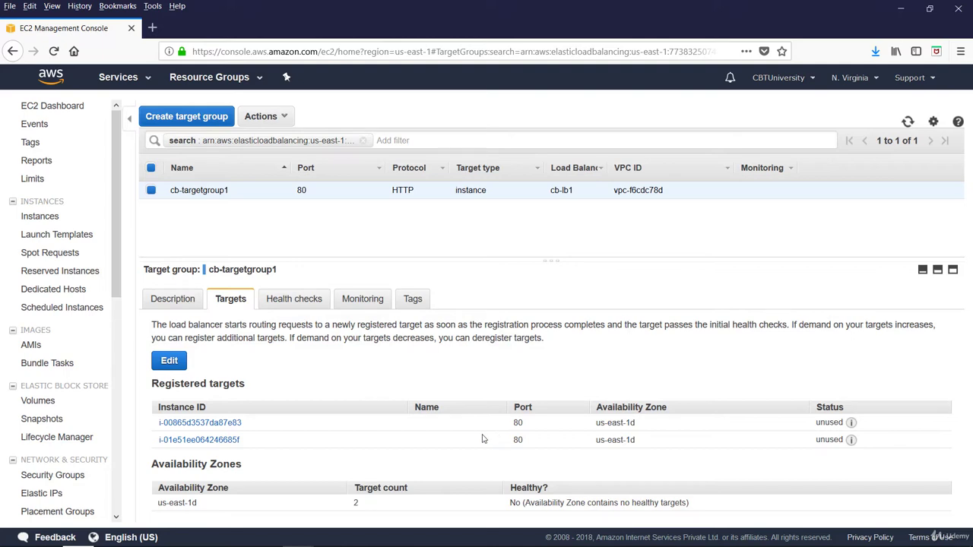
Show the HTTP:80 listener of load balancer cb-lb1
scroll(72, 434, "down", 5)
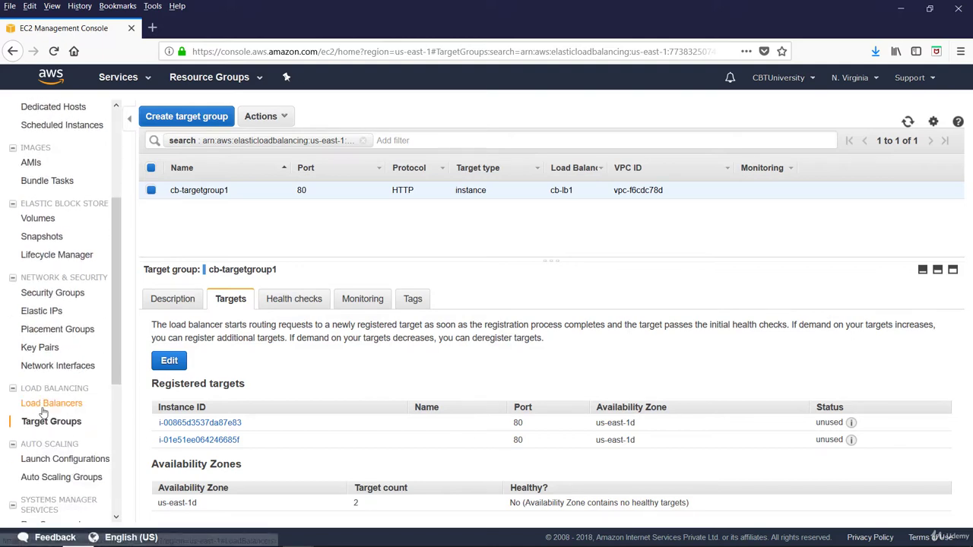
left_click(42, 403)
left_click(237, 288)
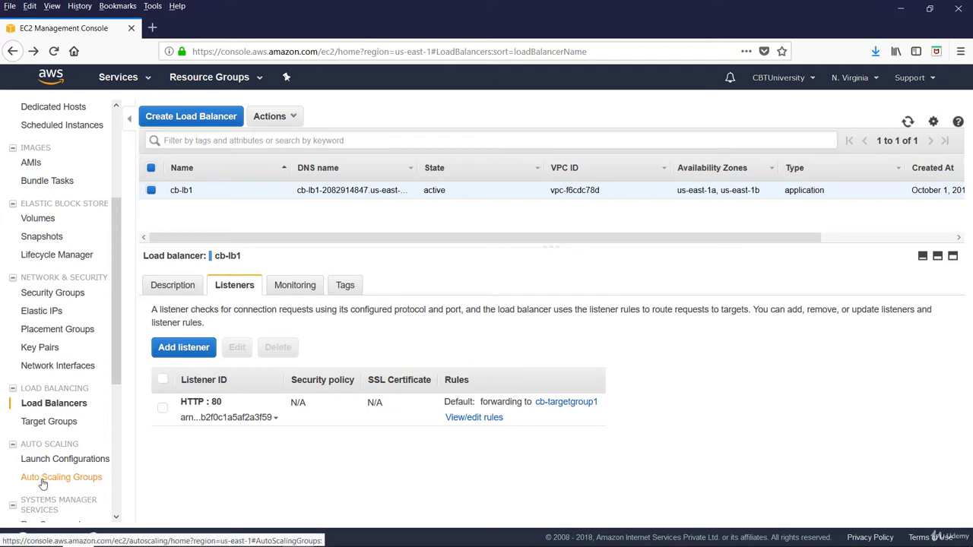
Go to Auto Scaling Groups and start the Create Auto Scaling group wizard
left_click(78, 478)
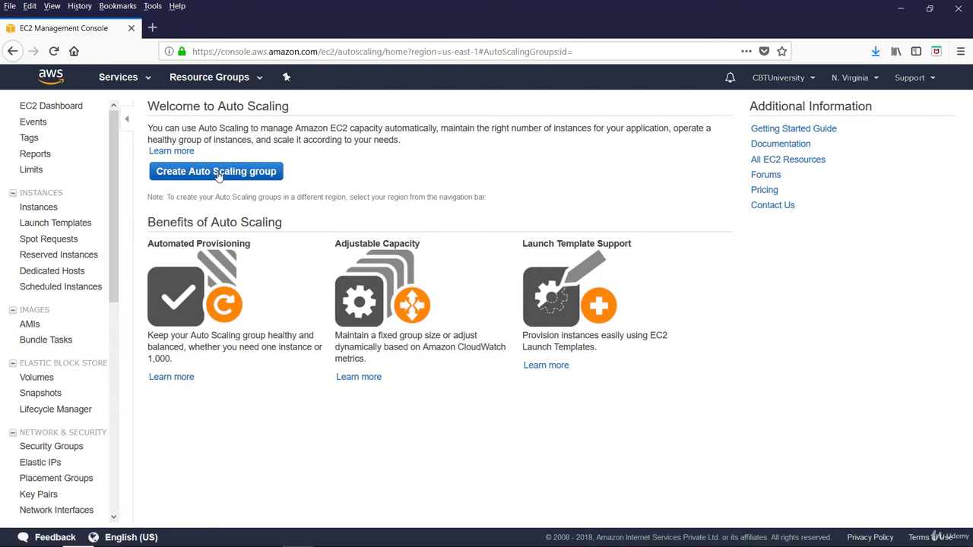
left_click(218, 172)
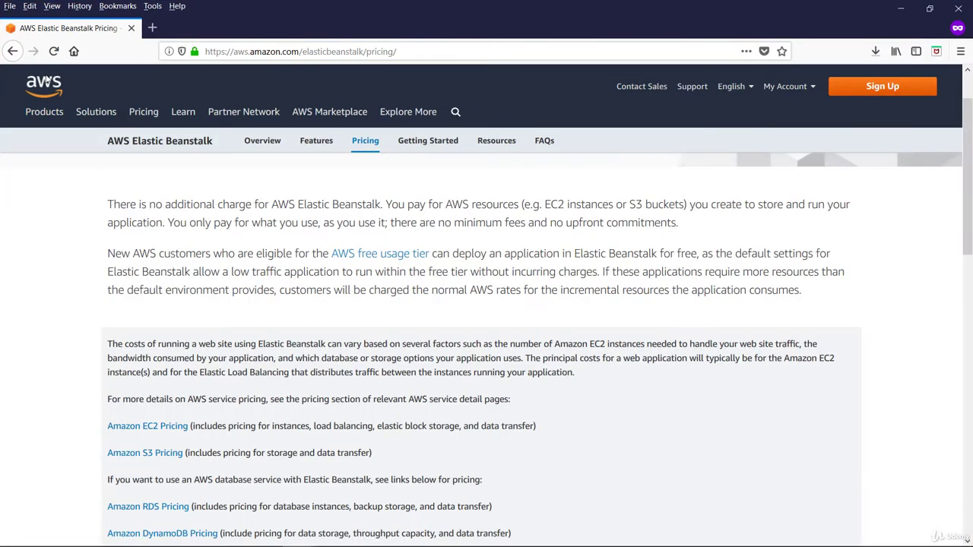
Navigate through Products > Compute to the Amazon Lightsail overview page
left_click(41, 111)
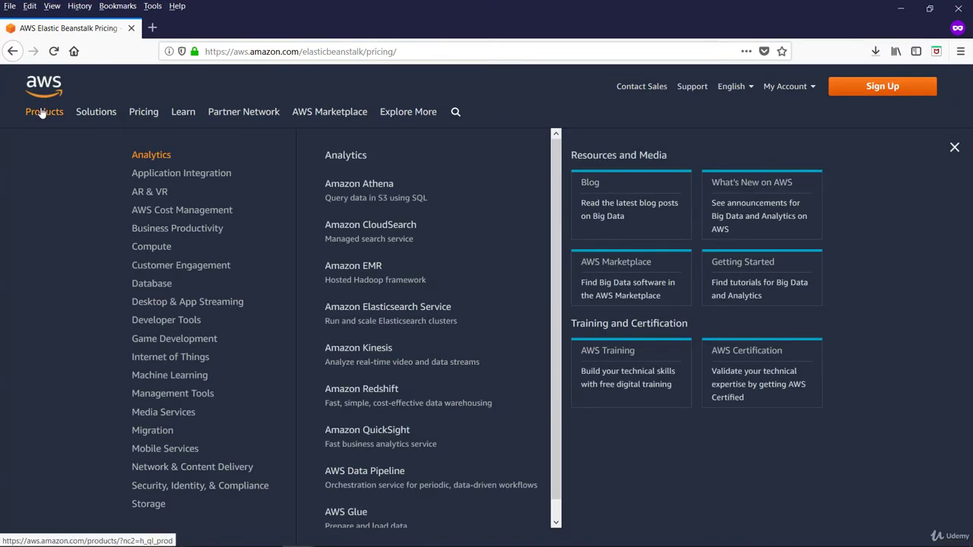
mouse_move(134, 248)
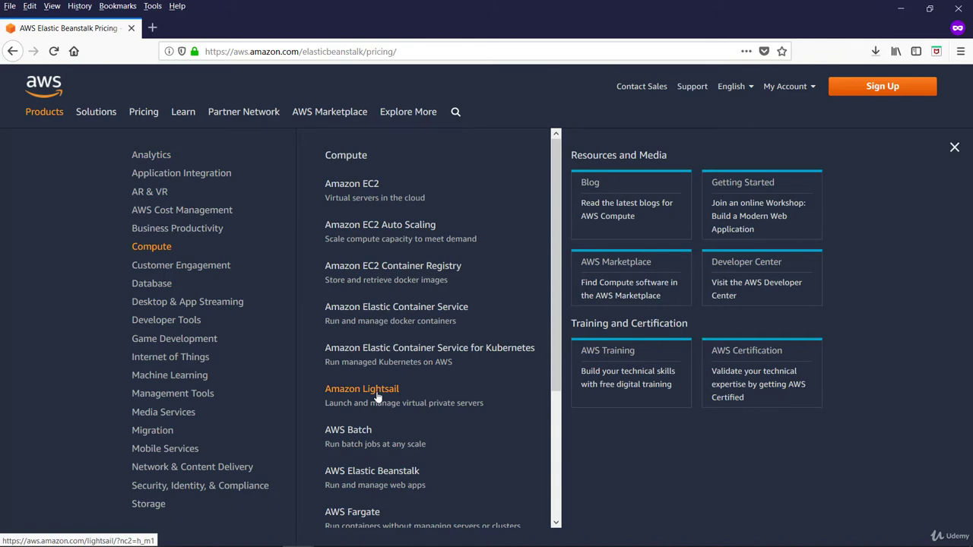
left_click(378, 396)
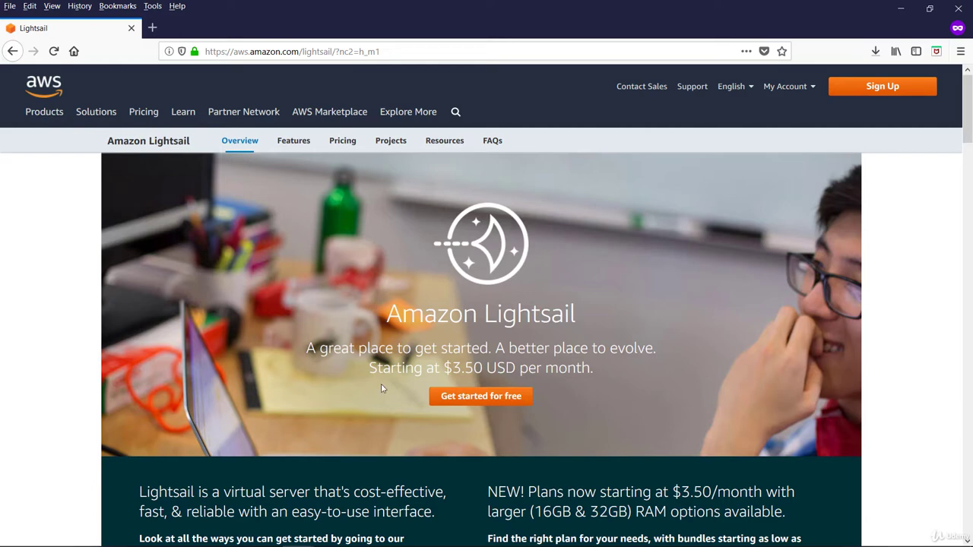
Scroll through the Amazon Lightsail overview page to read about the service
scroll(486, 433, "down", 3)
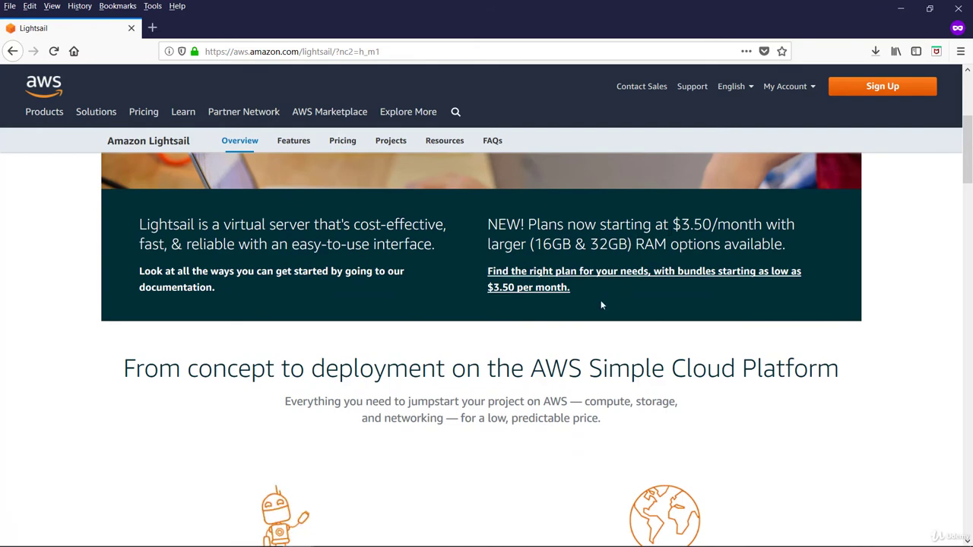
scroll(487, 324, "down", 2)
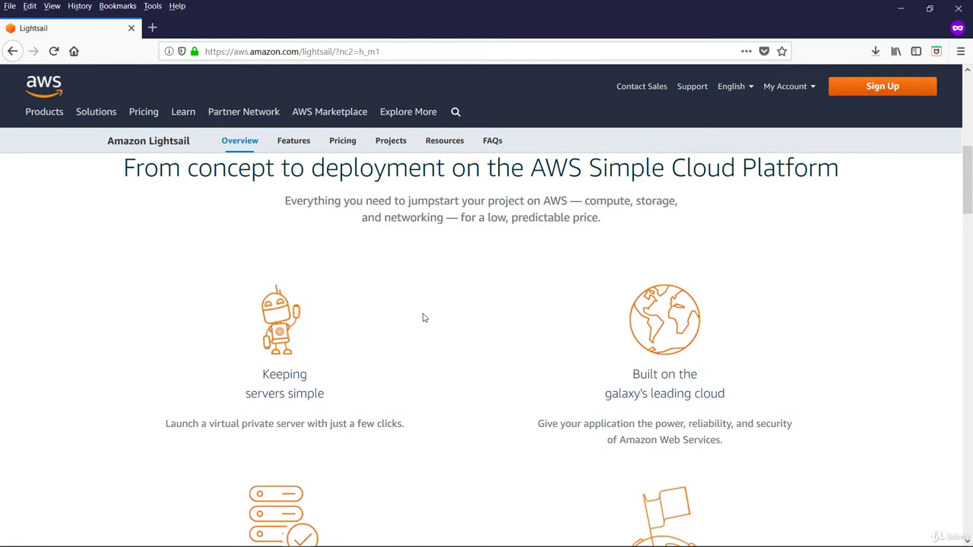
scroll(518, 398, "down", 2)
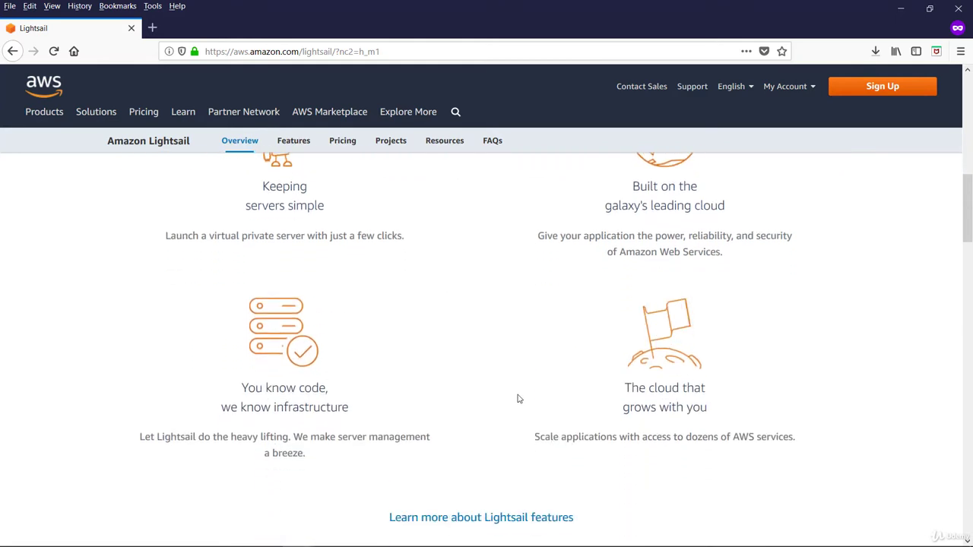
scroll(501, 408, "down", 3)
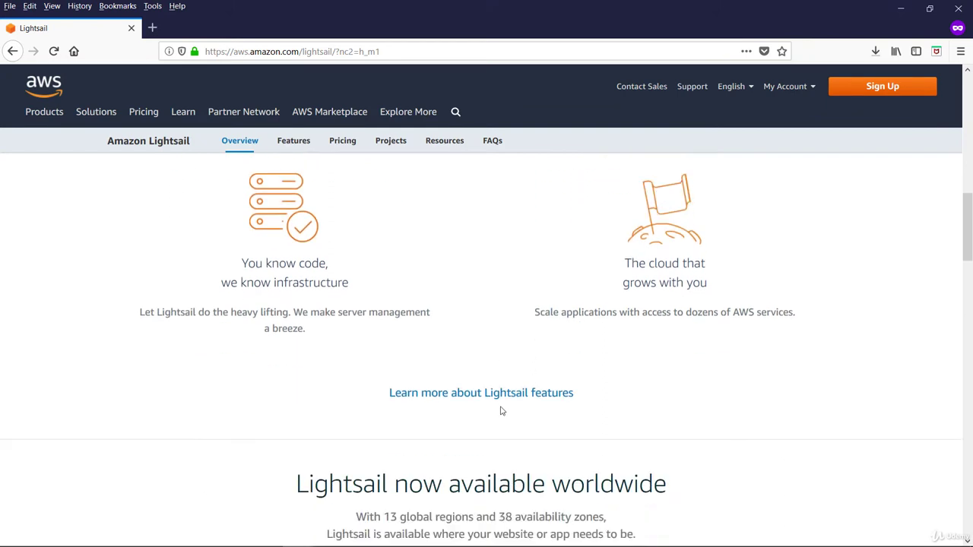
scroll(501, 408, "down", 3)
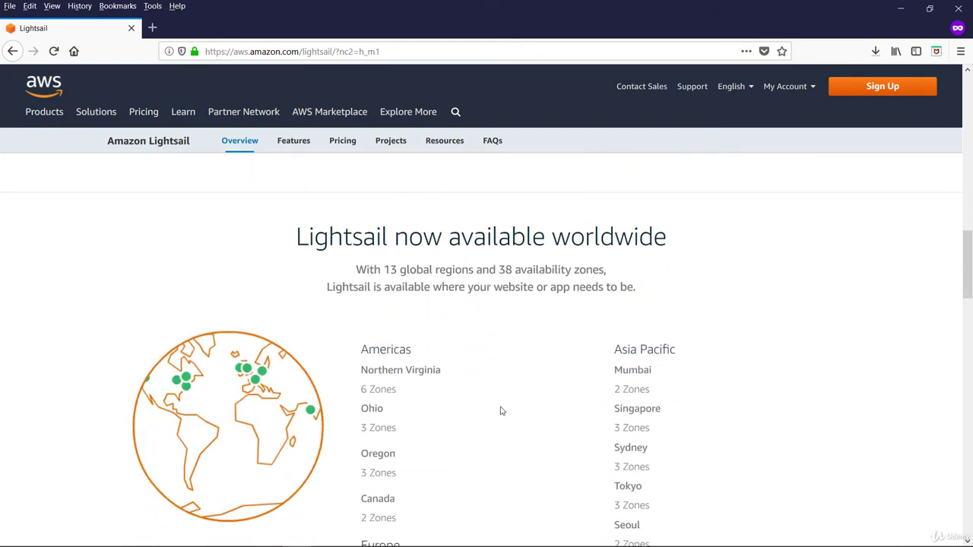
scroll(501, 409, "up", 1)
scroll(501, 412, "up", 1)
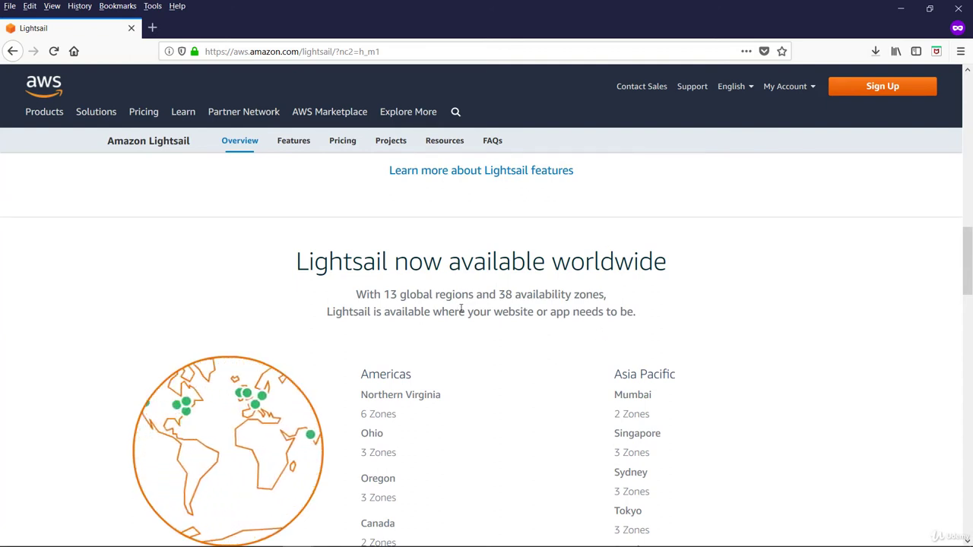
scroll(556, 332, "down", 1)
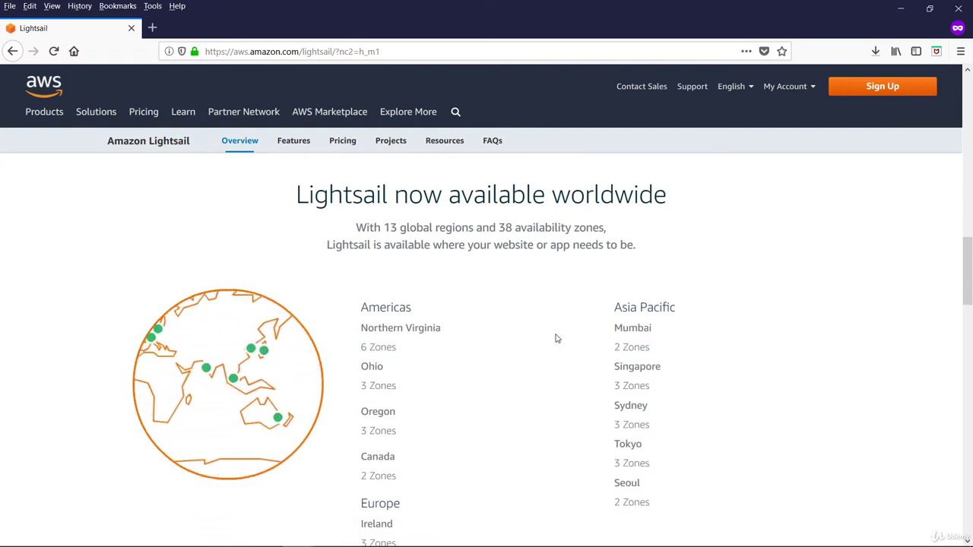
scroll(552, 341, "down", 8)
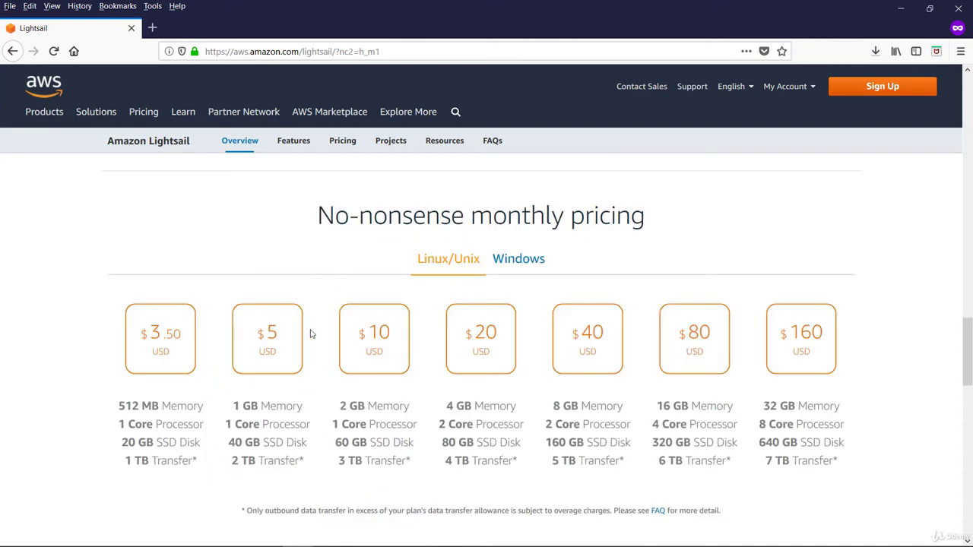
Review the Windows plan prices, then continue via 'Get started with Lightsail'
left_click(518, 258)
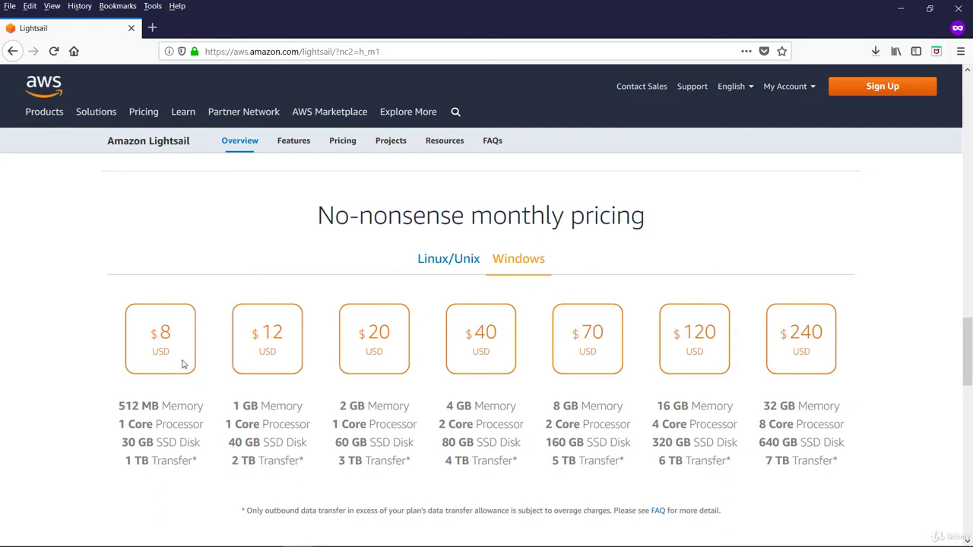
scroll(278, 384, "down", 5)
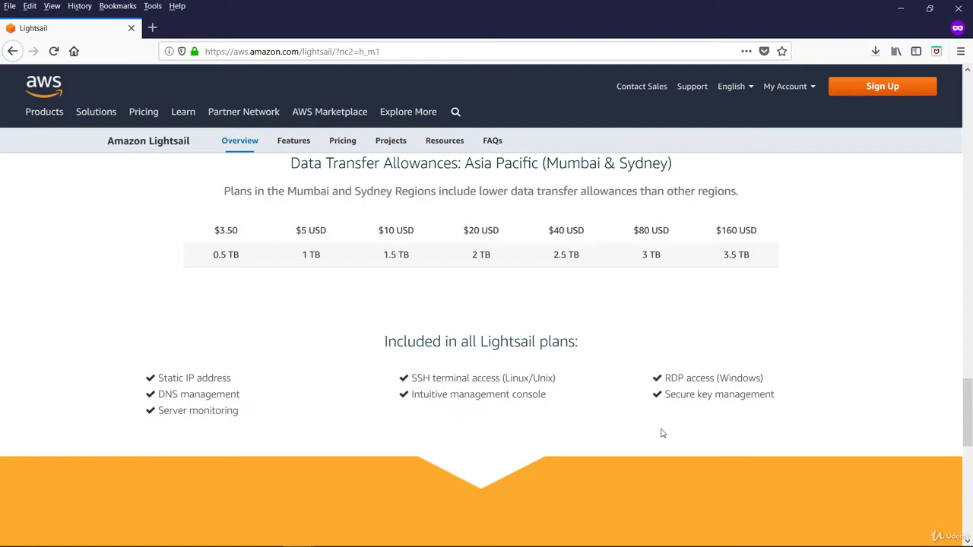
scroll(661, 433, "down", 3)
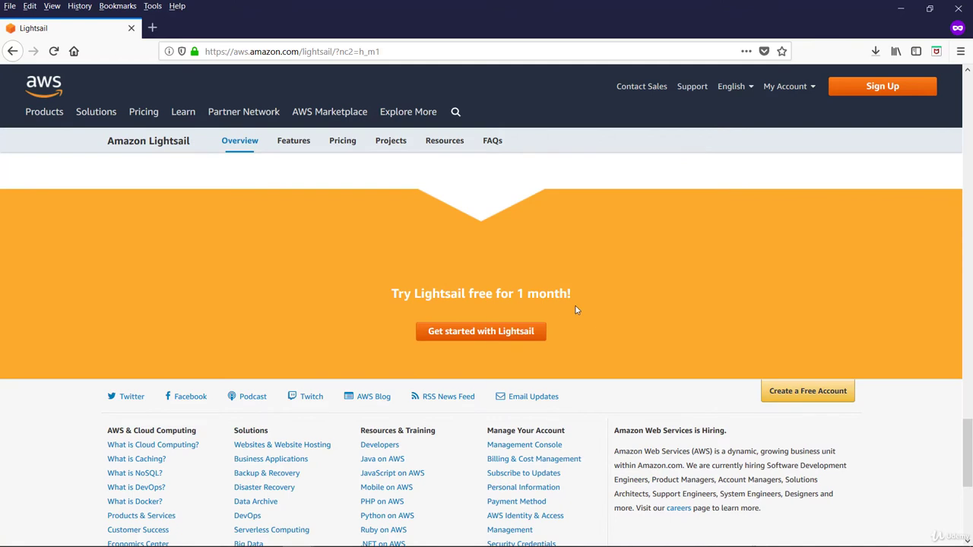
left_click(477, 333)
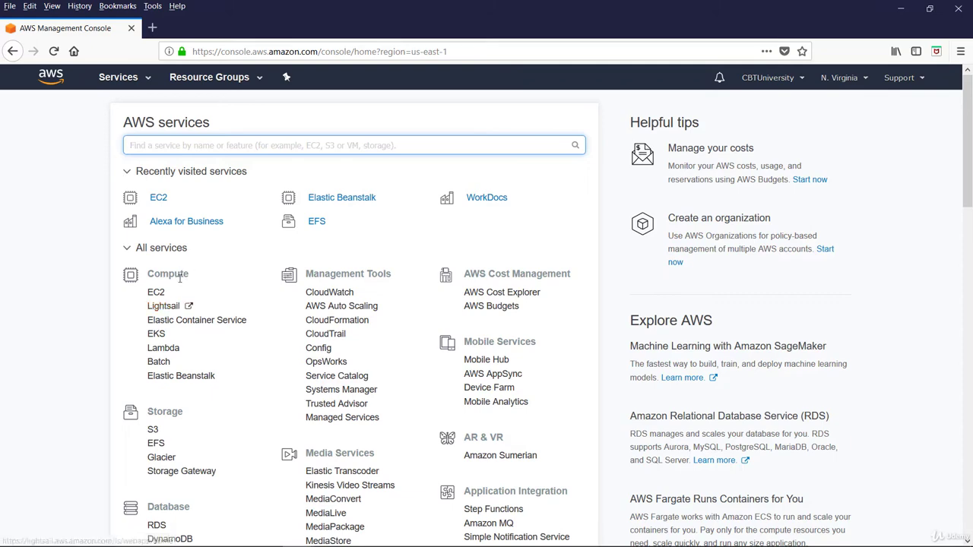
Search 'light' in the AWS services search and open Lightsail
type("light")
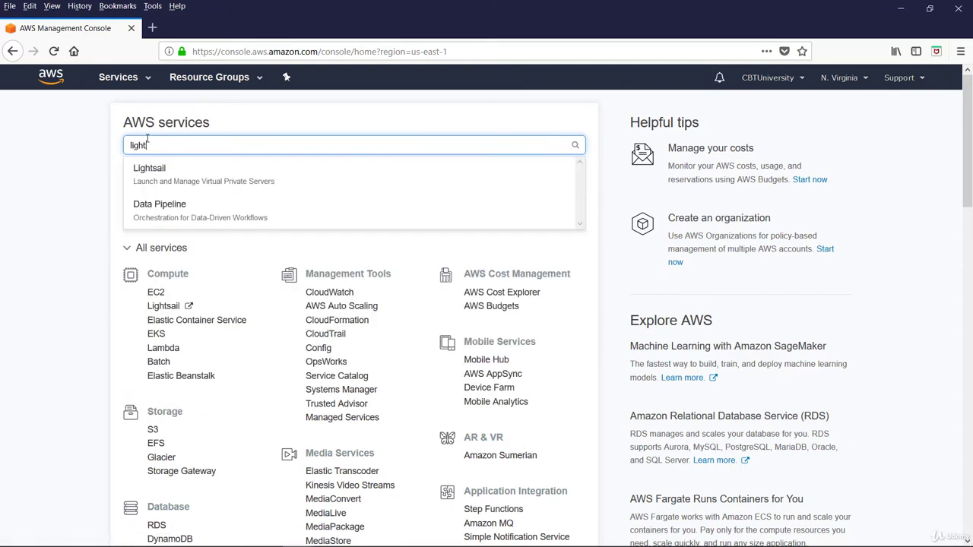
left_click(142, 179)
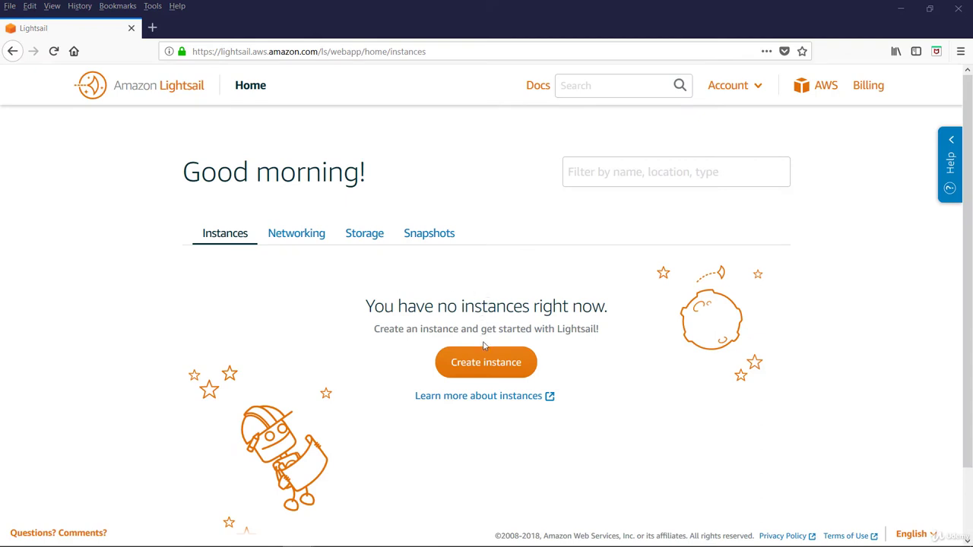
Create an OS Only Amazon Linux instance on the $3.50 plan with the default name in Mumbai
left_click(485, 364)
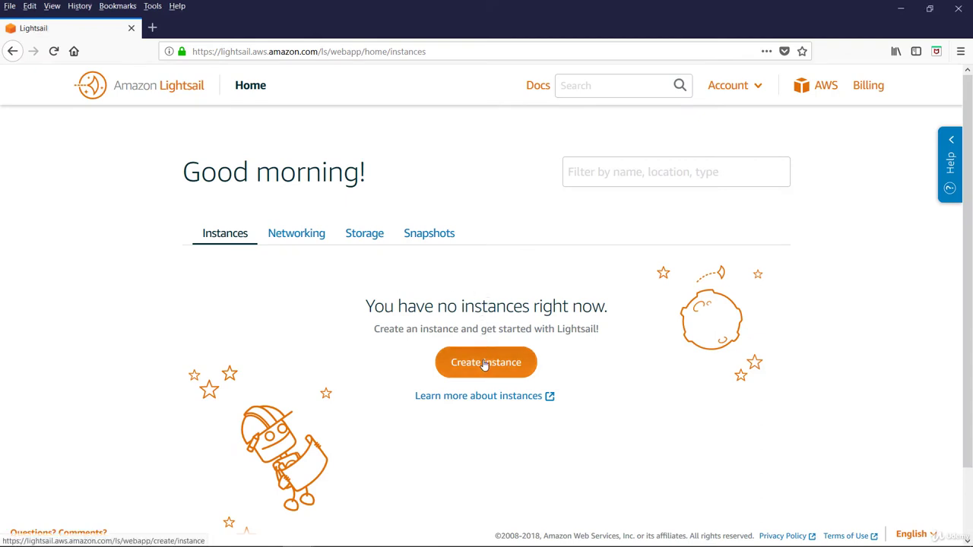
scroll(492, 367, "down", 4)
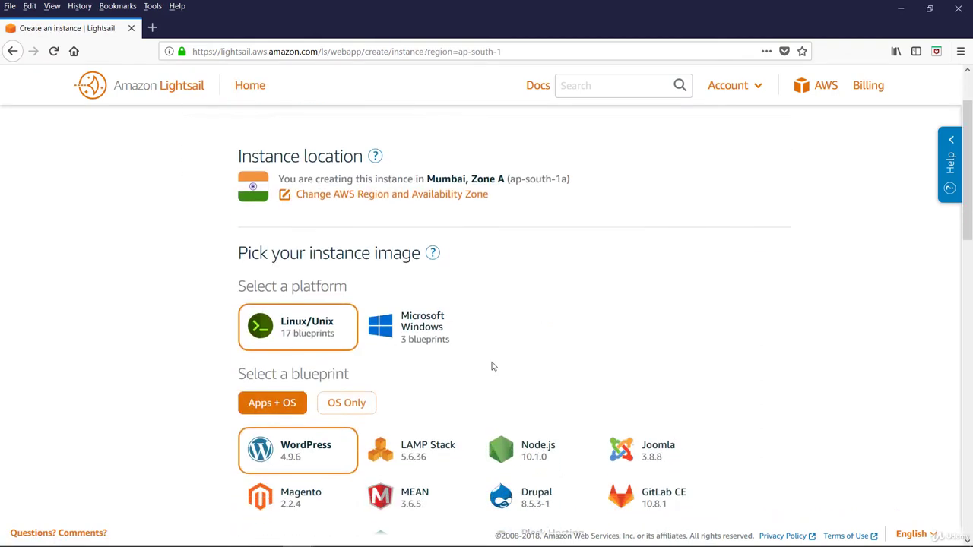
scroll(486, 365, "up", 4)
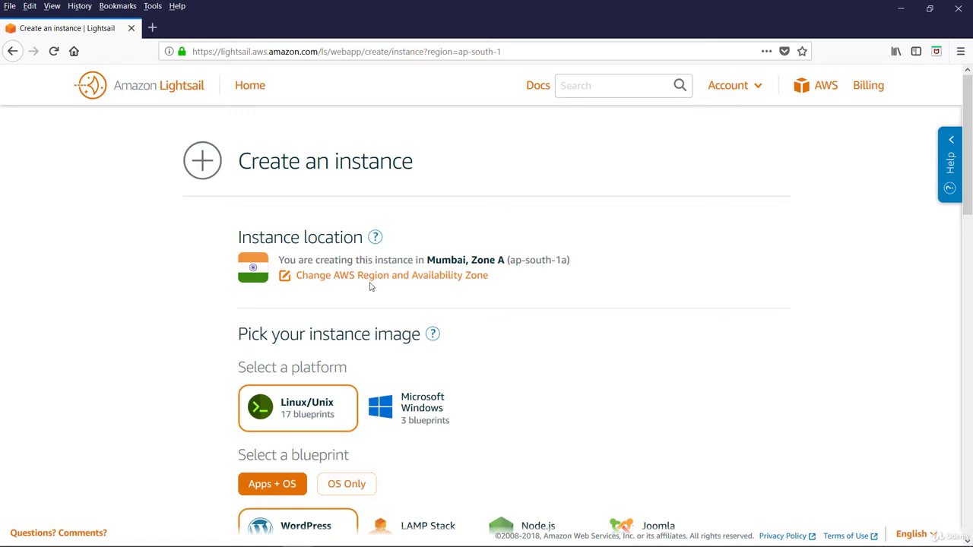
scroll(498, 318, "down", 3)
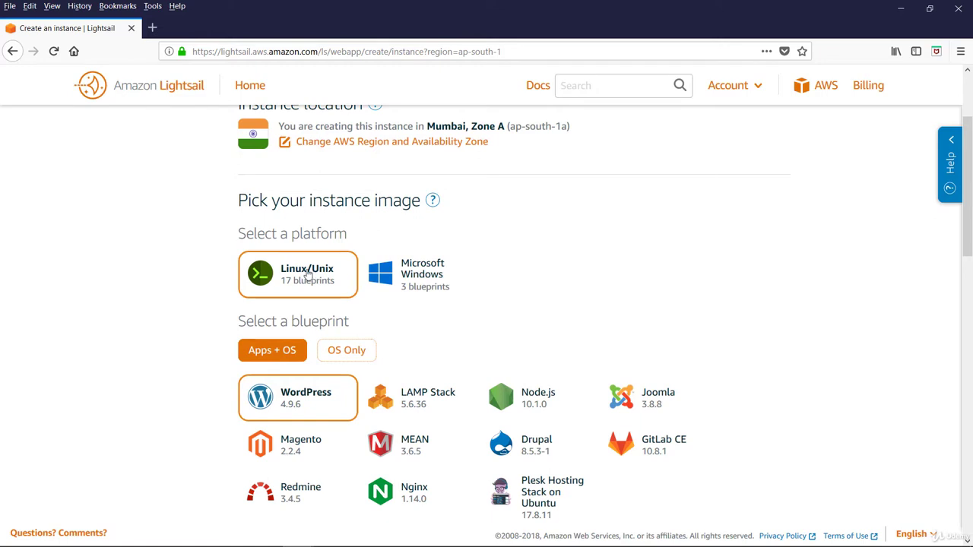
scroll(391, 278, "down", 2)
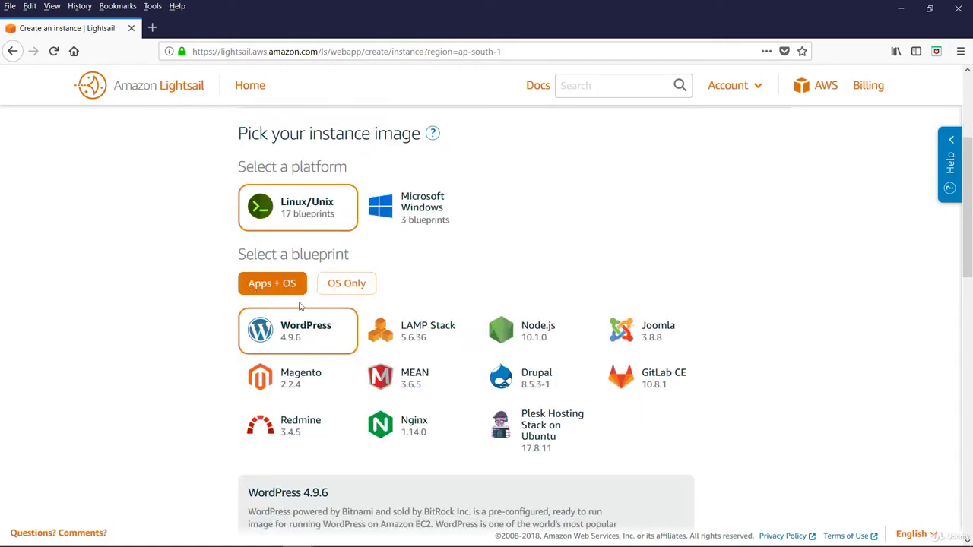
left_click(351, 284)
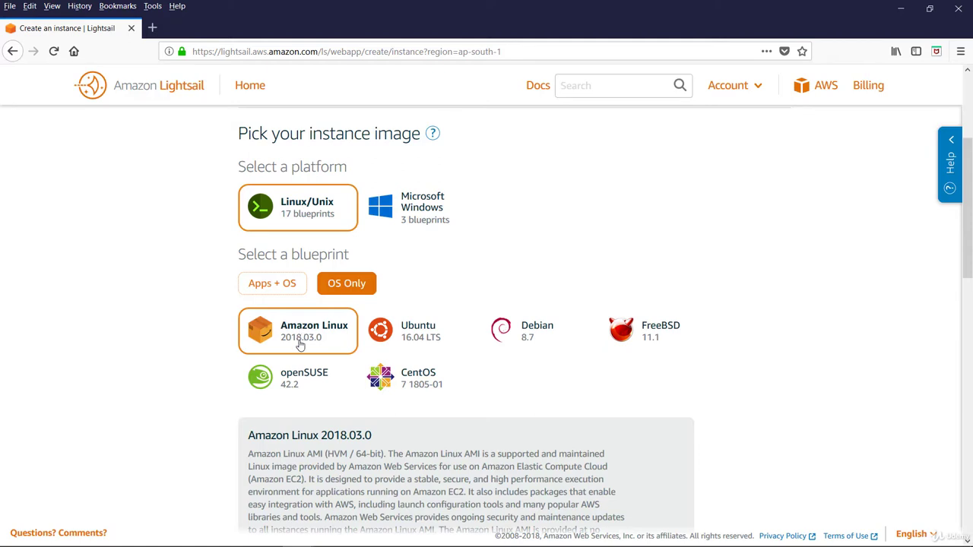
scroll(337, 251, "down", 3)
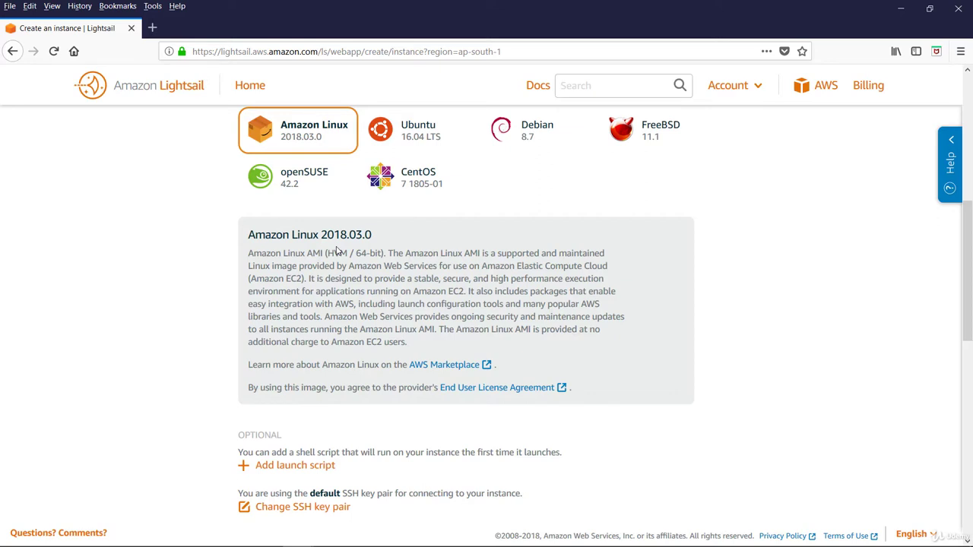
scroll(337, 251, "down", 3)
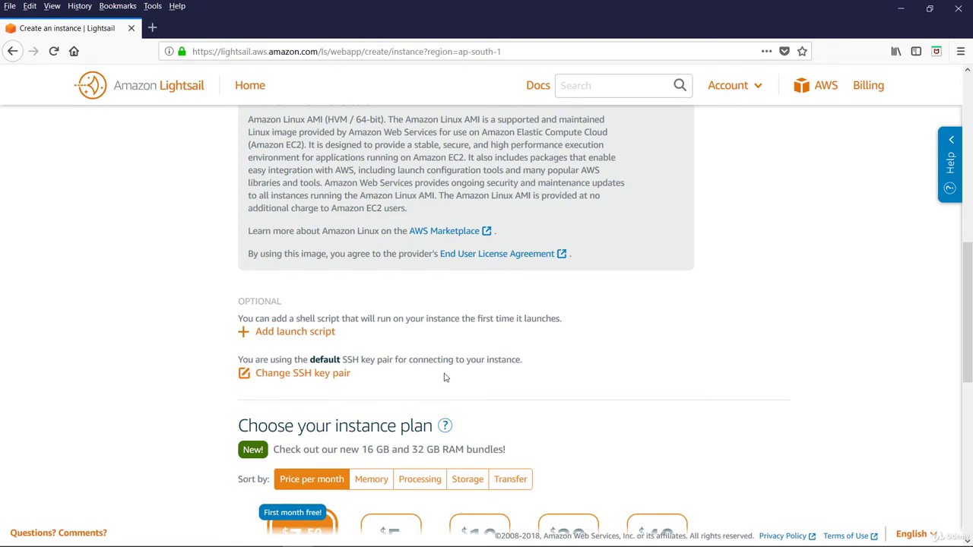
scroll(304, 342, "down", 3)
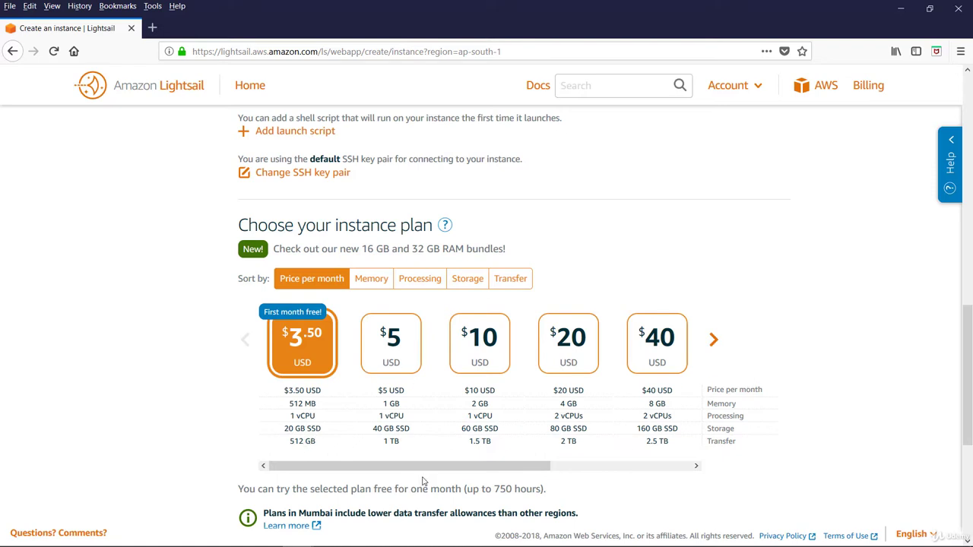
scroll(435, 429, "down", 3)
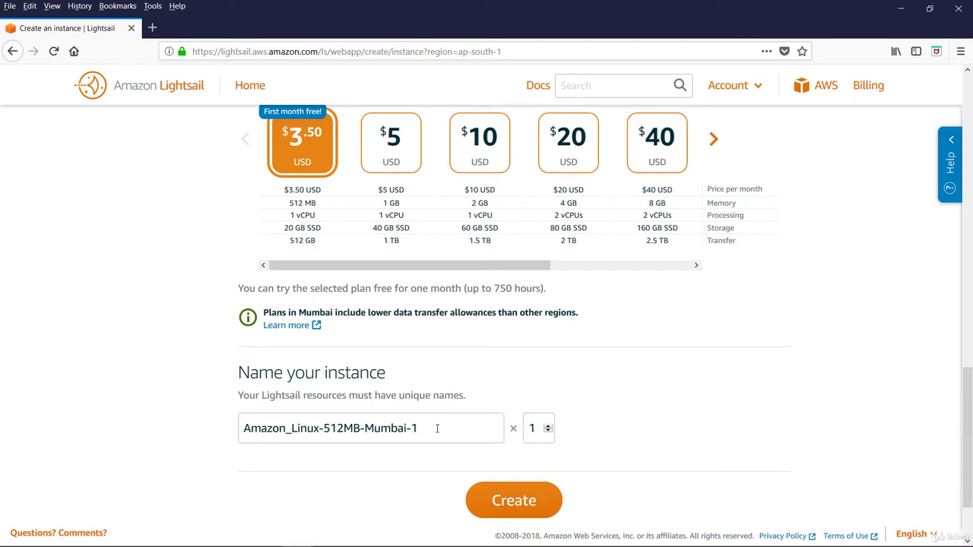
key("Return")
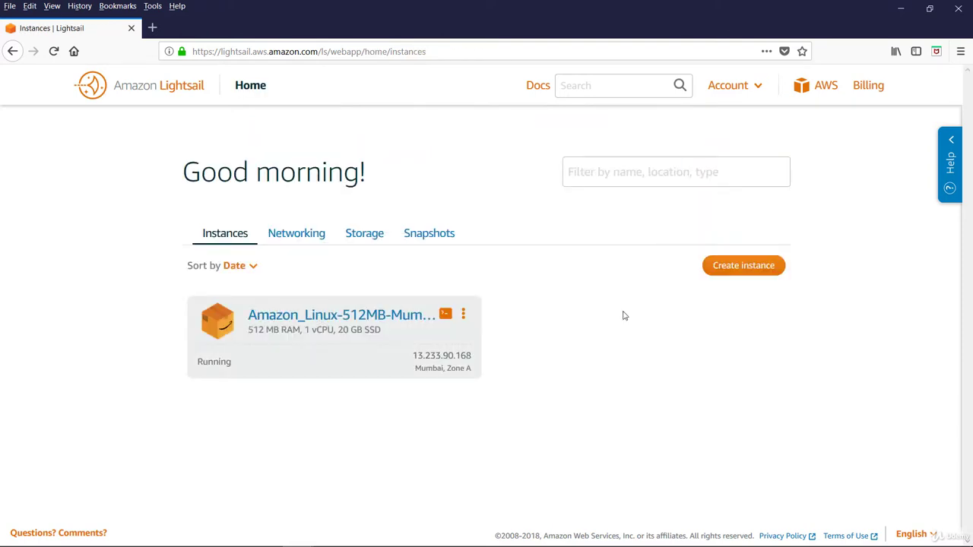
Check the instance's Networking and Storage tabs, then view its Connect, Stop and Delete actions
left_click(298, 237)
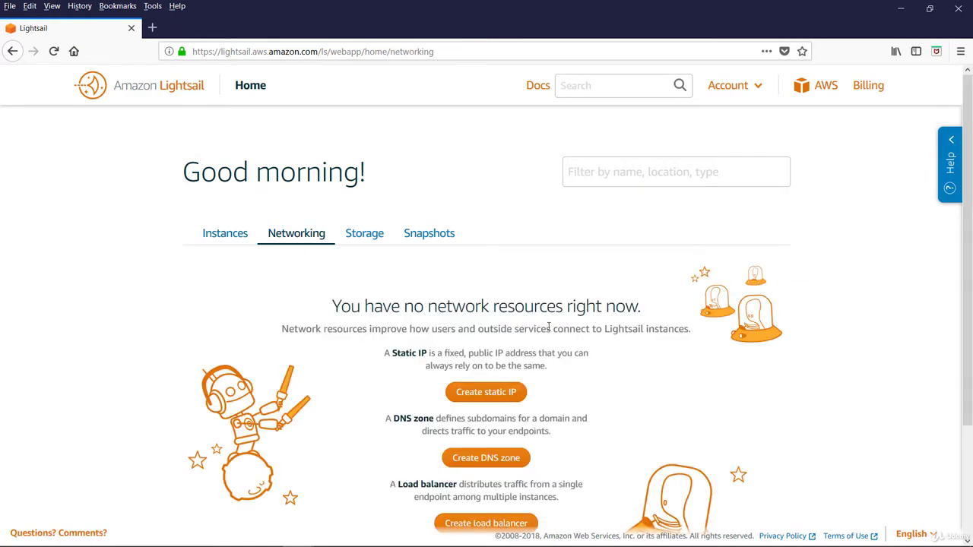
scroll(532, 380, "down", 1)
scroll(577, 404, "down", 2)
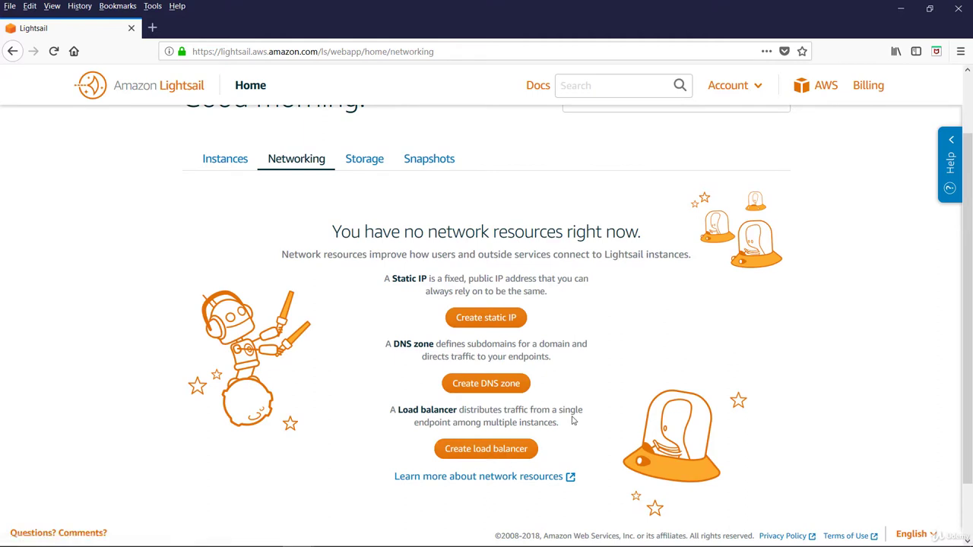
left_click(351, 160)
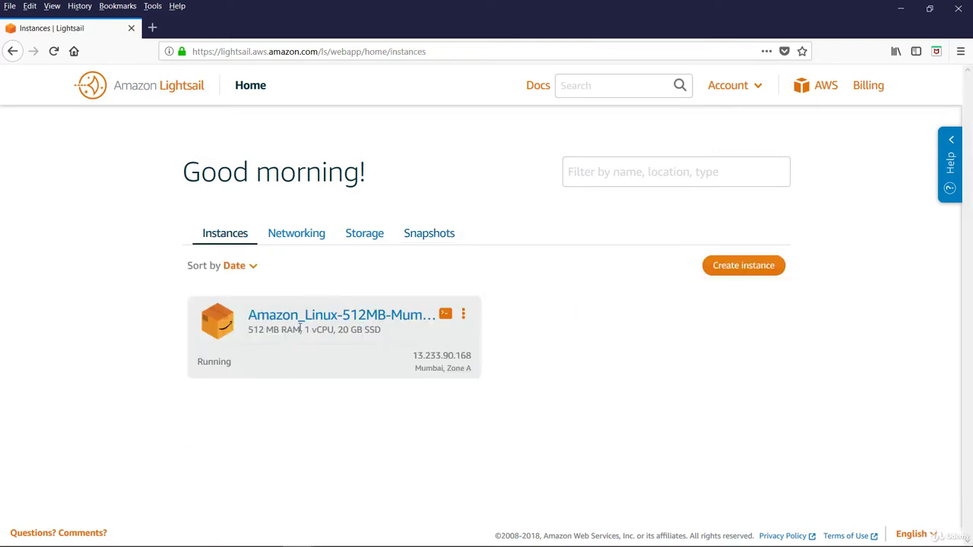
left_click(463, 314)
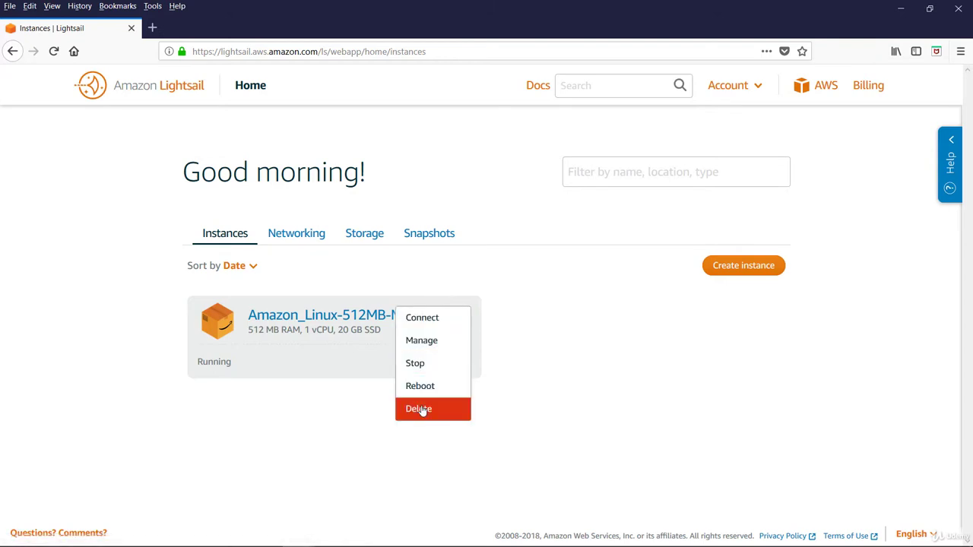
left_click(583, 358)
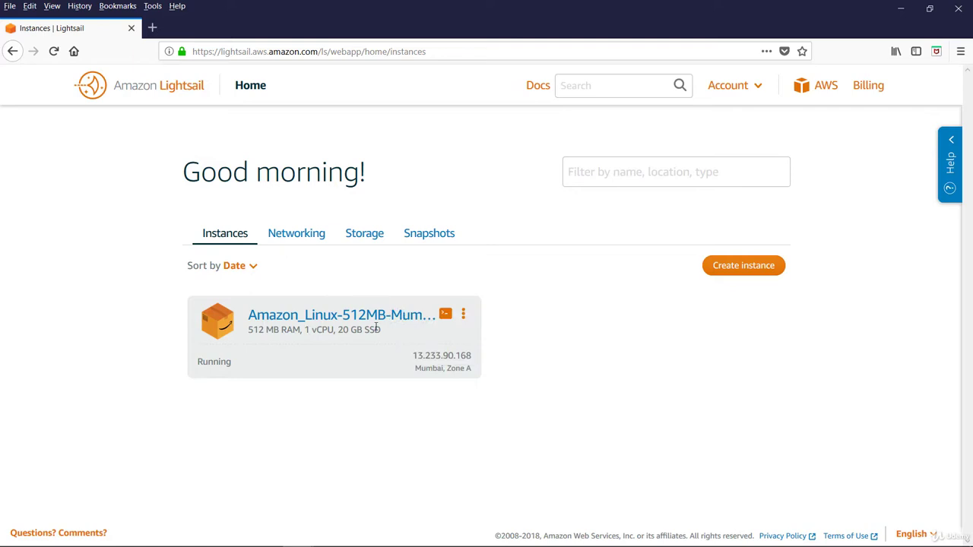
Connect to the instance through browser SSH and run ls
left_click(464, 316)
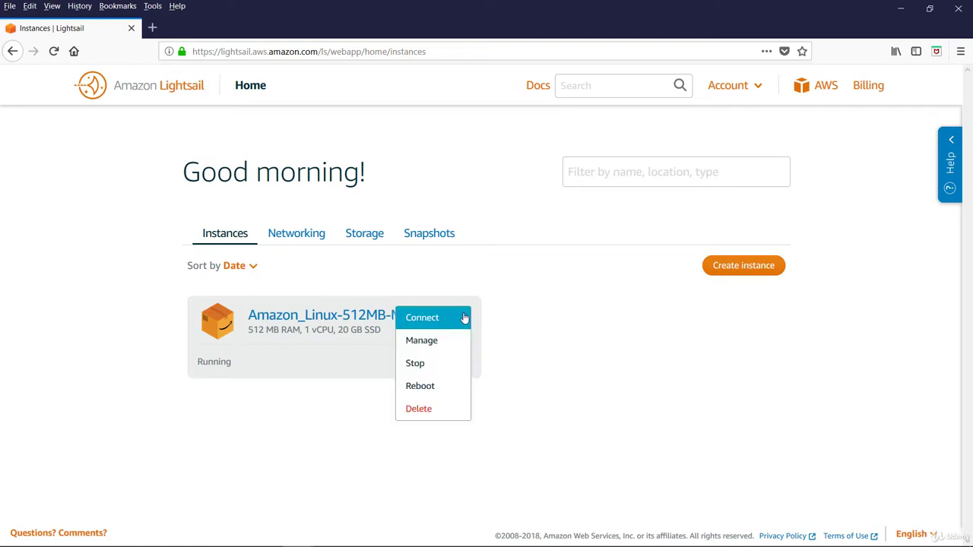
left_click(428, 322)
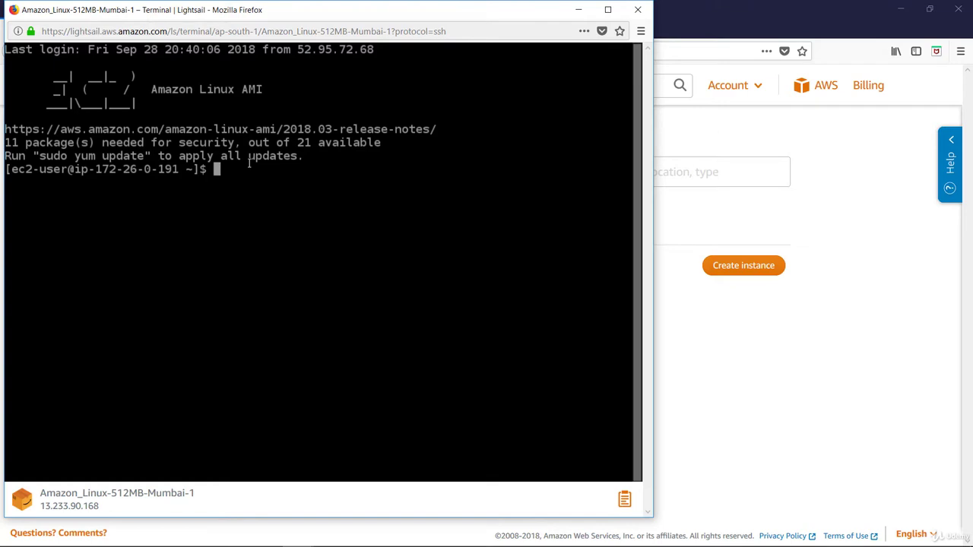
type("ls")
key("Return")
Ping 8.8.8.8, stop it with Ctrl+C, run ifconfig, then close the SSH terminal
type("pwd")
key("Return")
type("ping ")
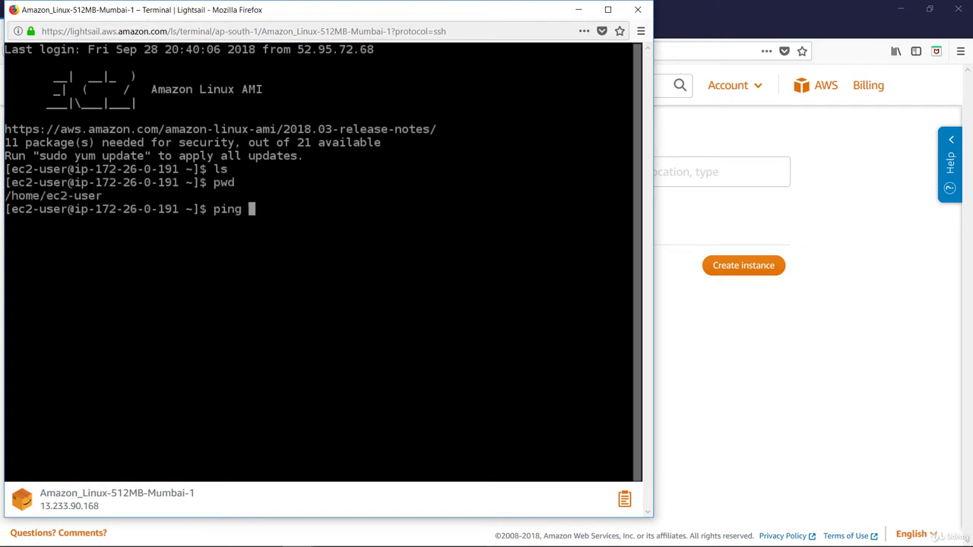
type("8.8.8.8")
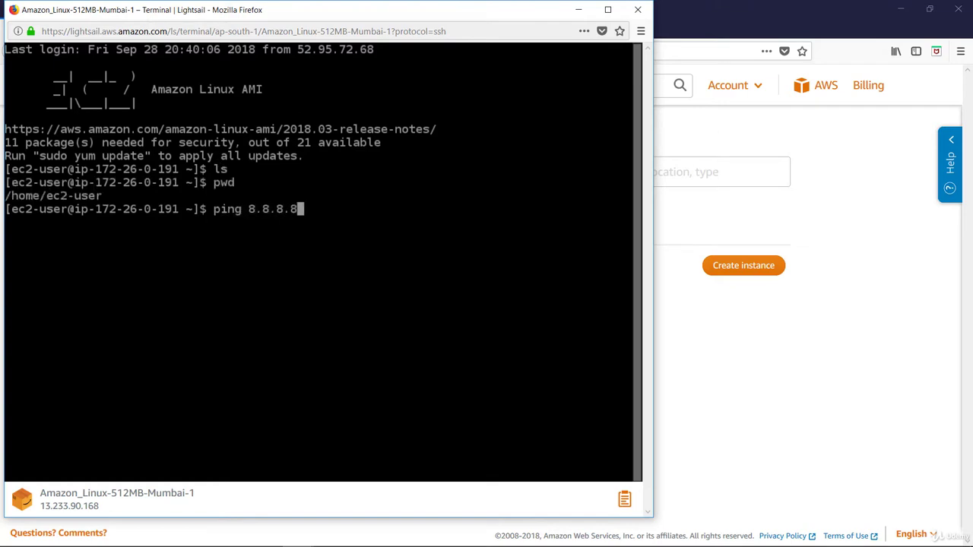
key("Return")
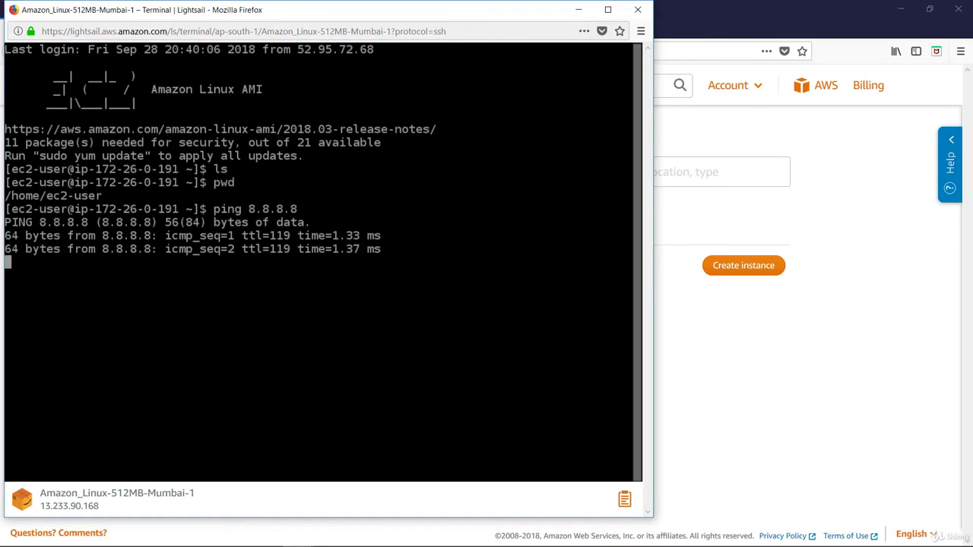
key("ctrl+c")
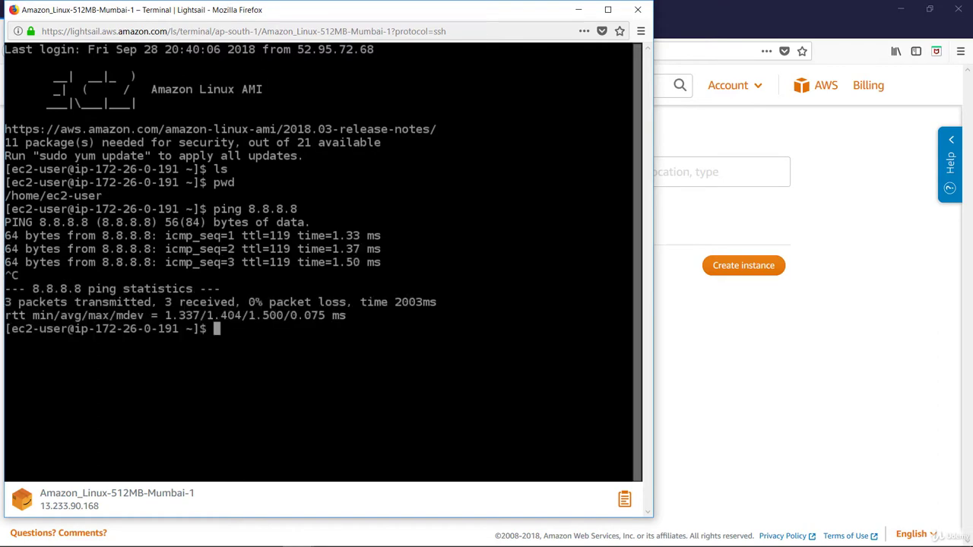
type("ifconfig")
key("Return")
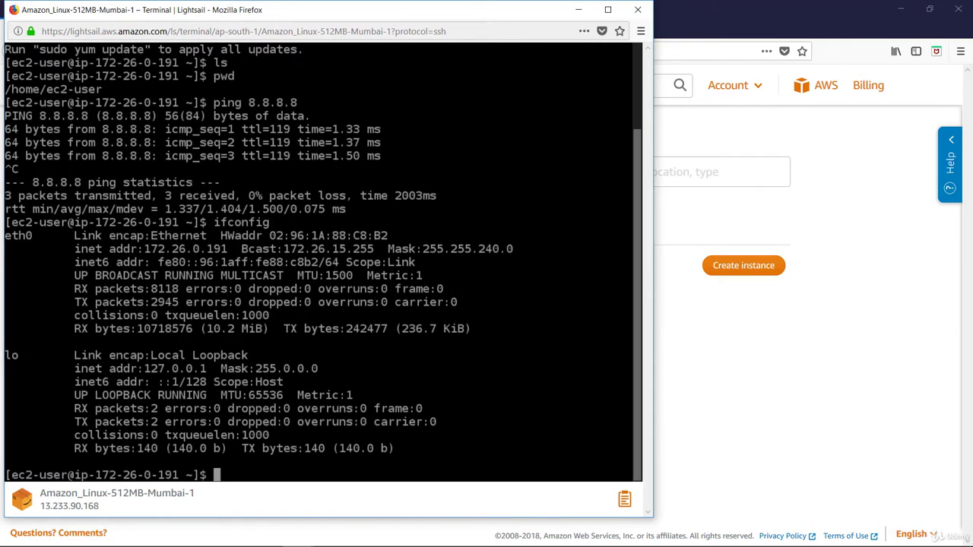
left_click(638, 9)
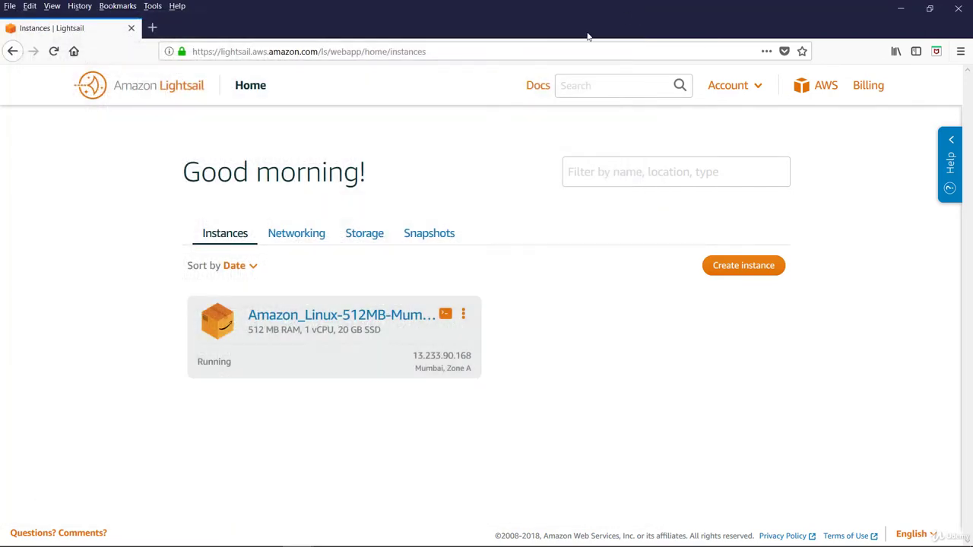
Open the Amazon_Linux-512MB-Mumbai-1 instance page and review its Connect and Storage details
left_click(459, 310)
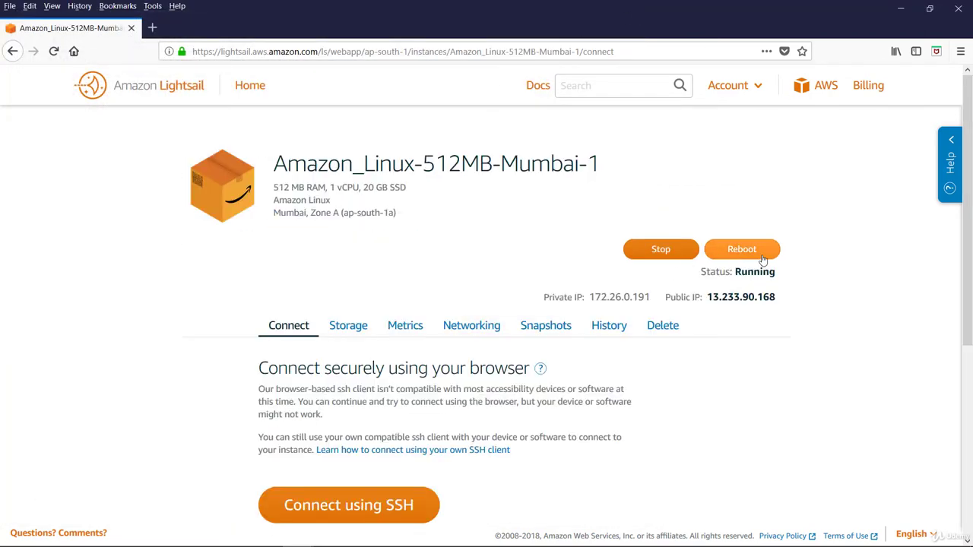
scroll(480, 324, "down", 3)
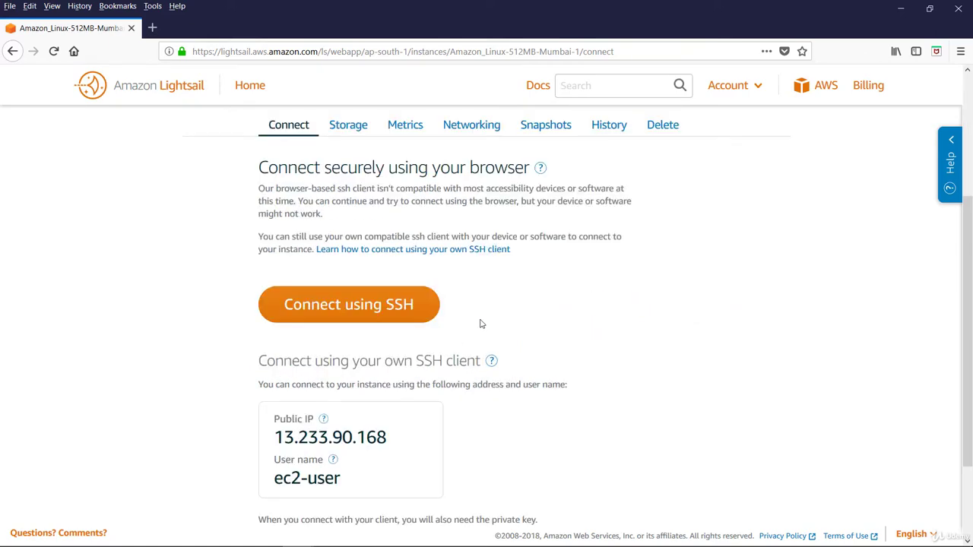
scroll(508, 335, "down", 2)
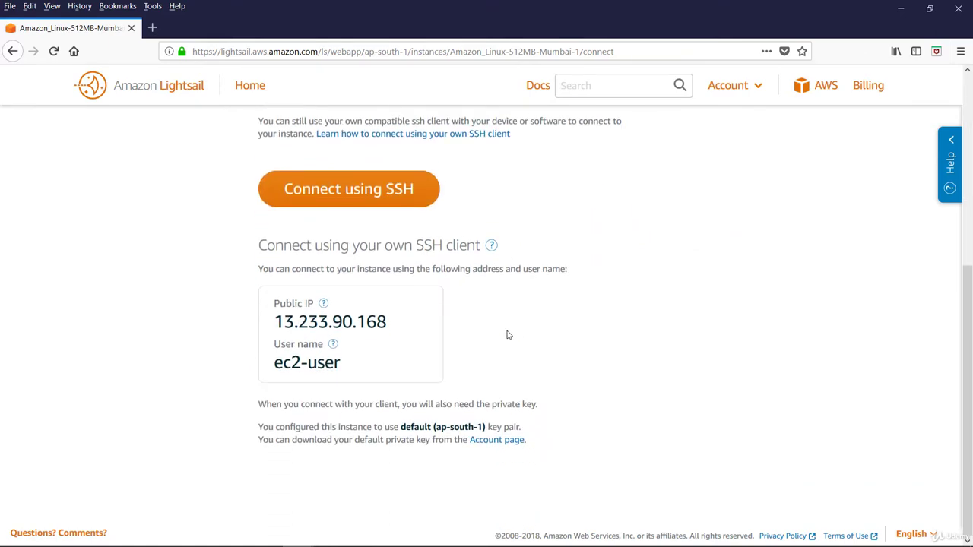
scroll(507, 334, "up", 5)
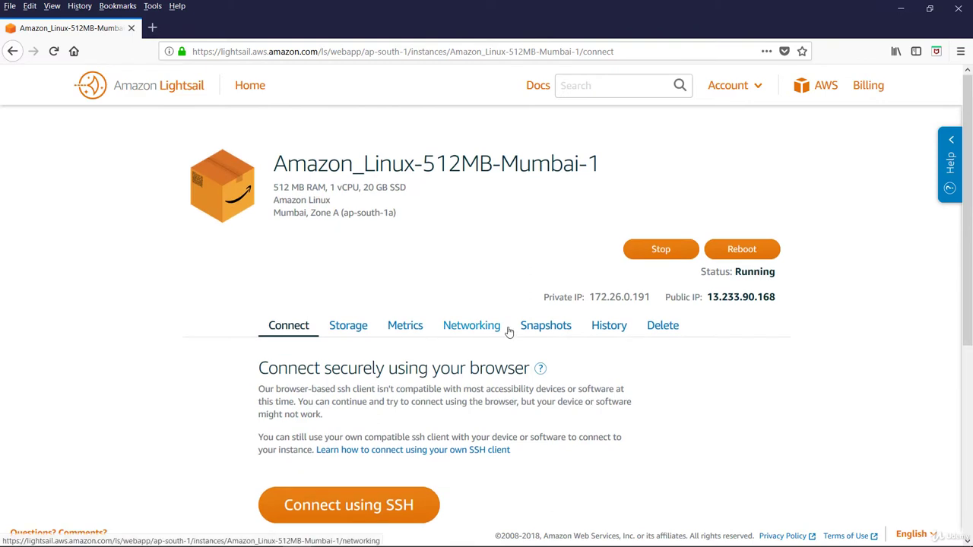
left_click(357, 326)
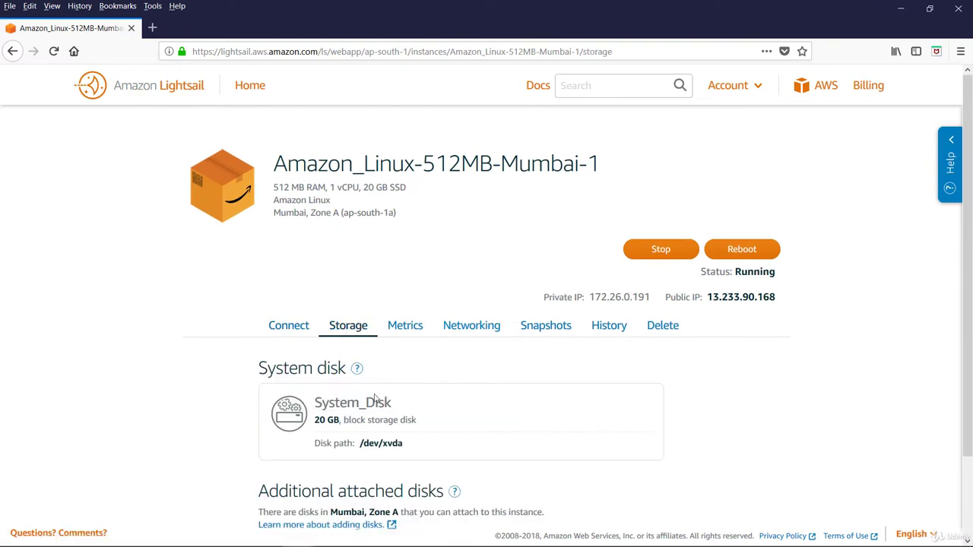
scroll(387, 456, "down", 2)
scroll(411, 402, "up", 2)
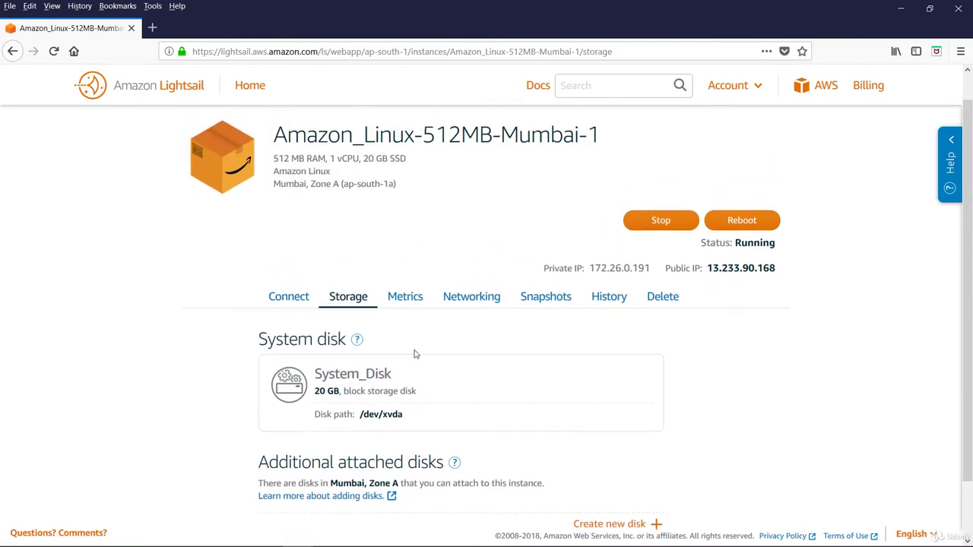
scroll(392, 407, "down", 2)
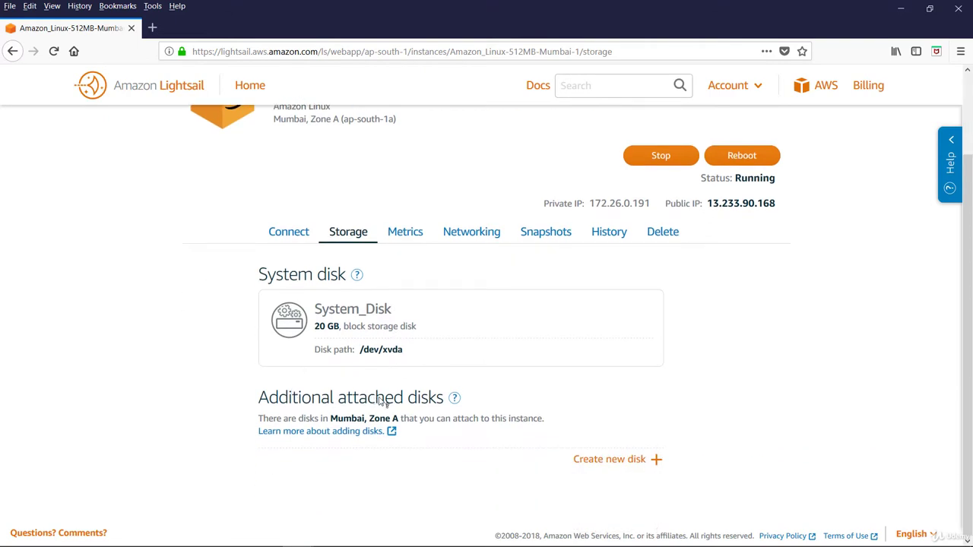
Browse the instance's Metrics, Networking, Snapshots and History tabs
left_click(410, 238)
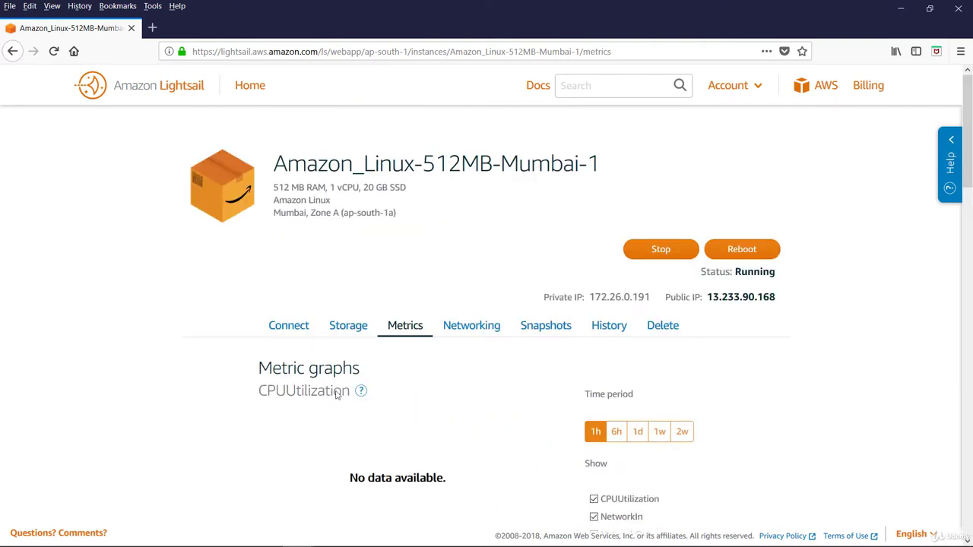
left_click(471, 328)
scroll(470, 328, "down", 4)
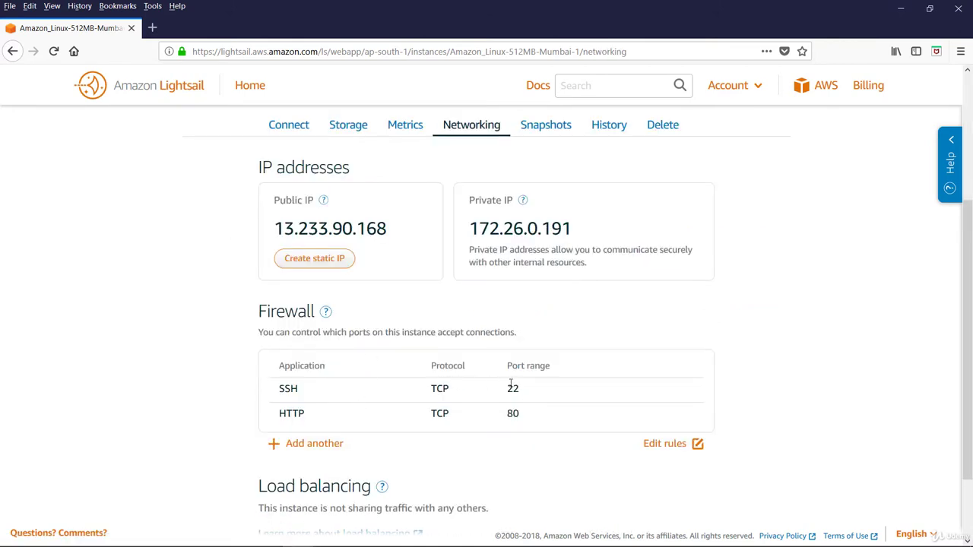
scroll(487, 469, "down", 2)
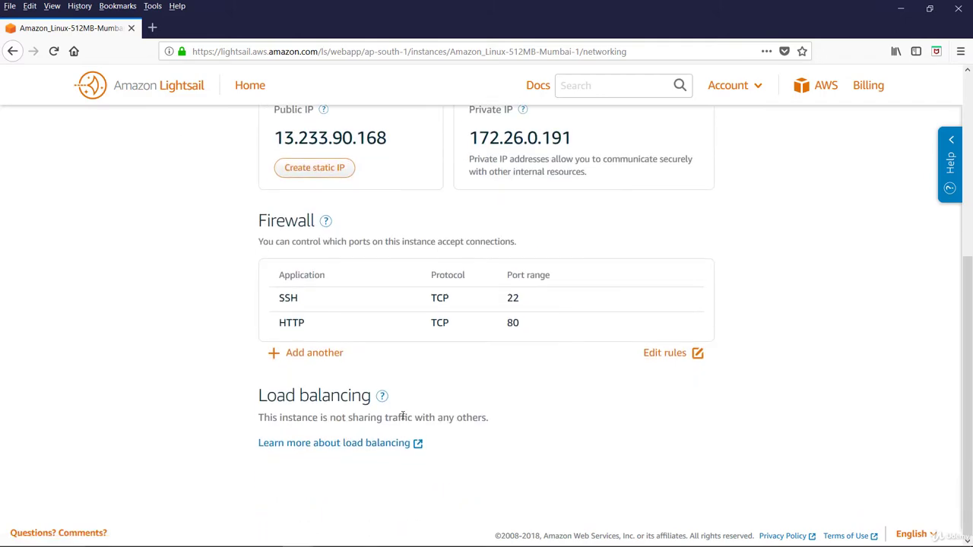
scroll(402, 416, "up", 5)
left_click(540, 333)
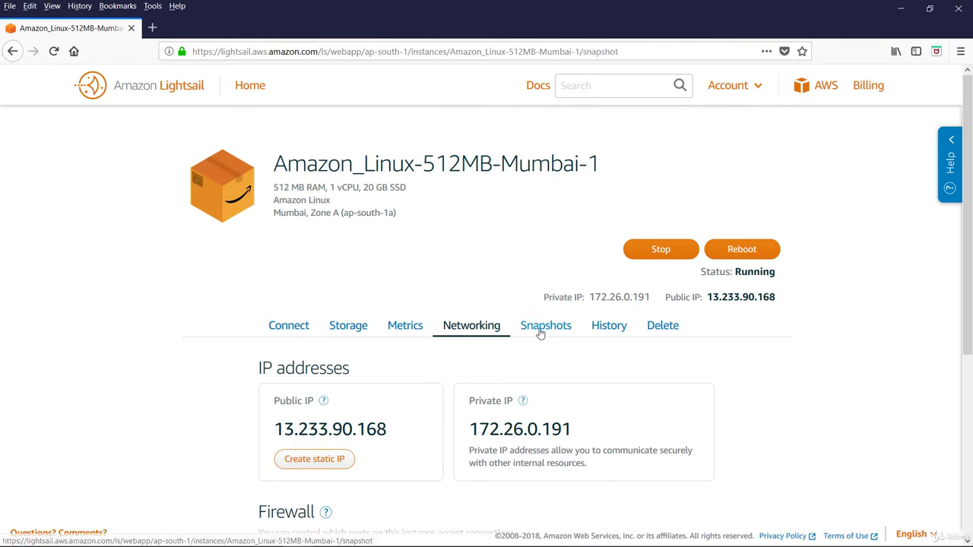
left_click(604, 331)
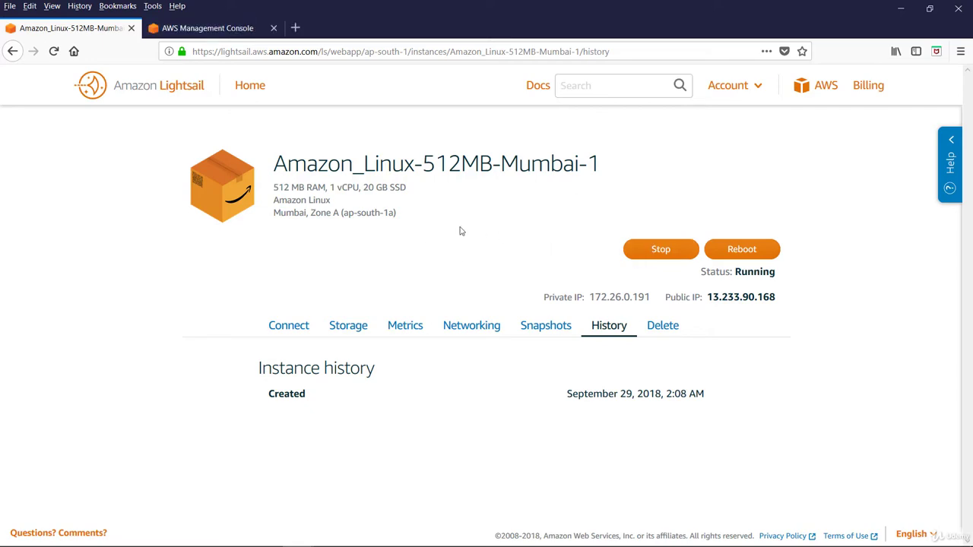
left_click(227, 24)
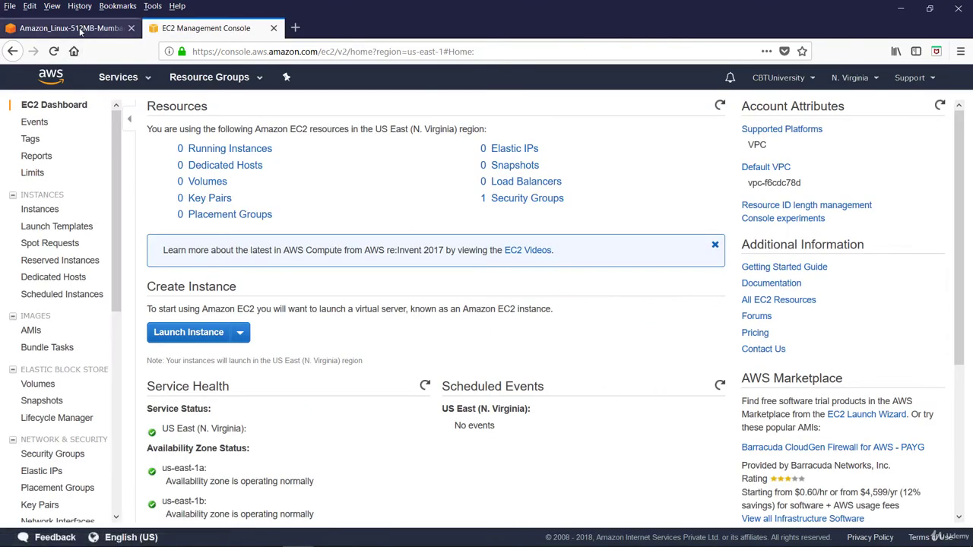
left_click(81, 30)
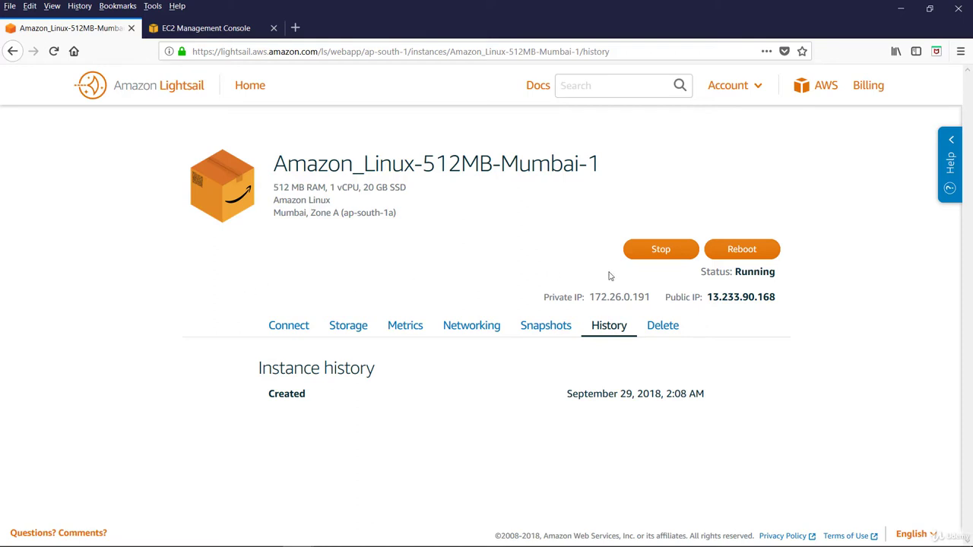
Stop the running instance and try deleting it while it is still stopping
left_click(661, 254)
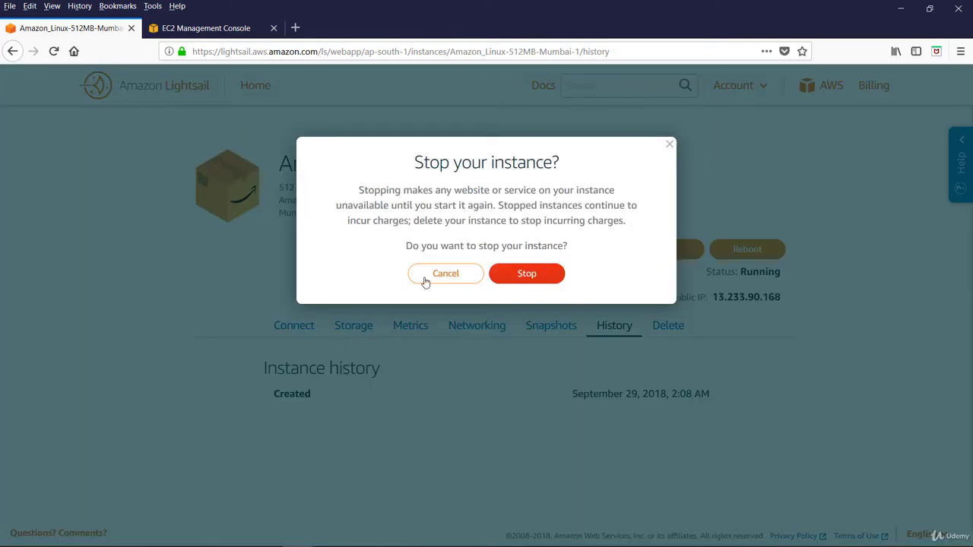
left_click(516, 274)
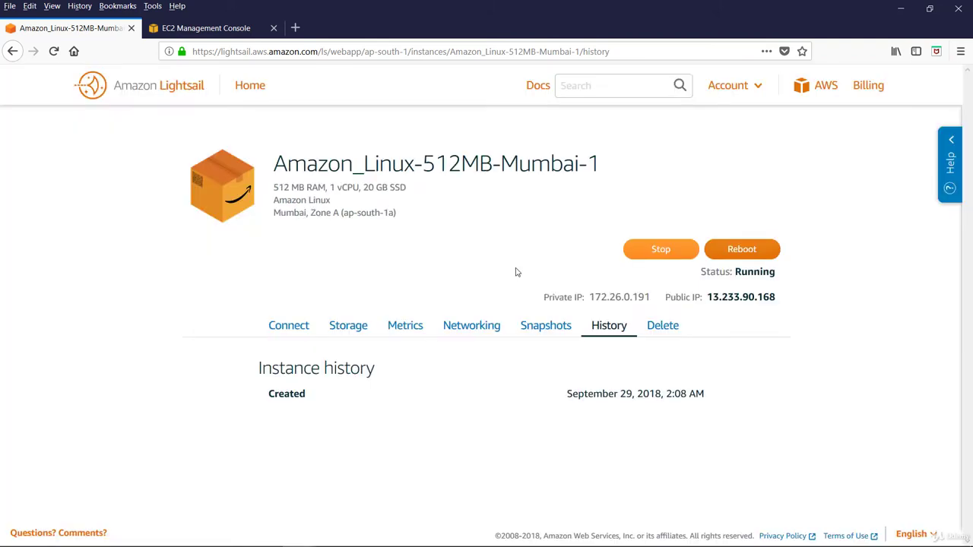
left_click(663, 325)
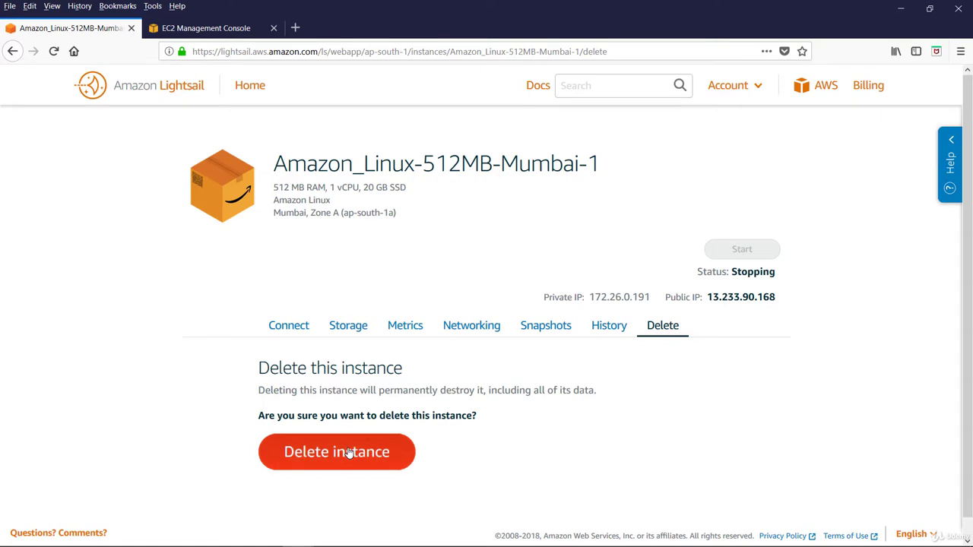
left_click(348, 452)
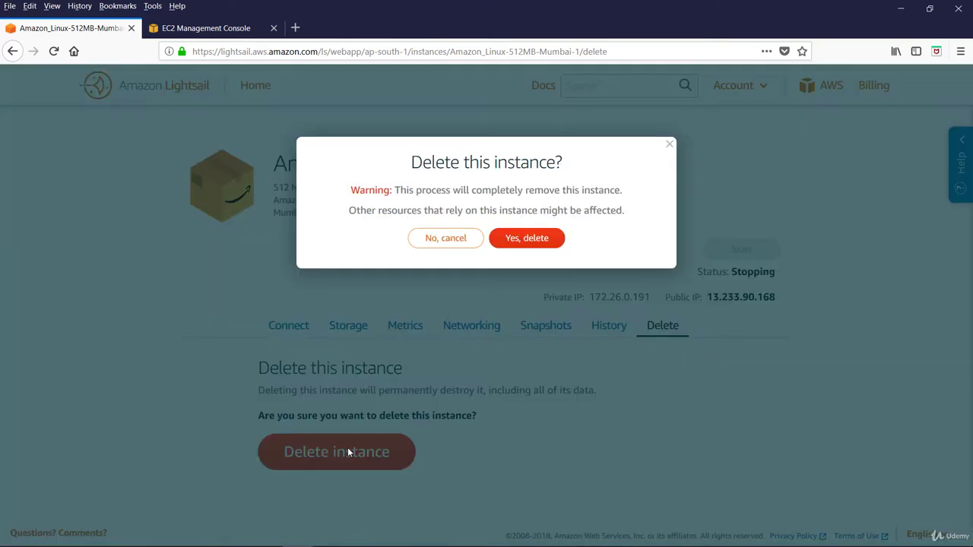
left_click(532, 240)
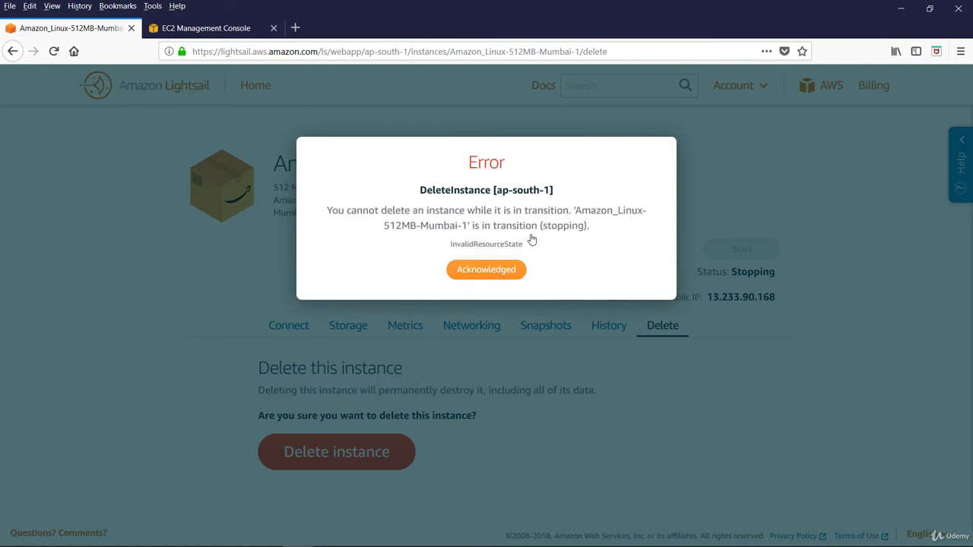
Dismiss the cannot-delete error, then delete the now-stopped instance permanently
left_click(473, 274)
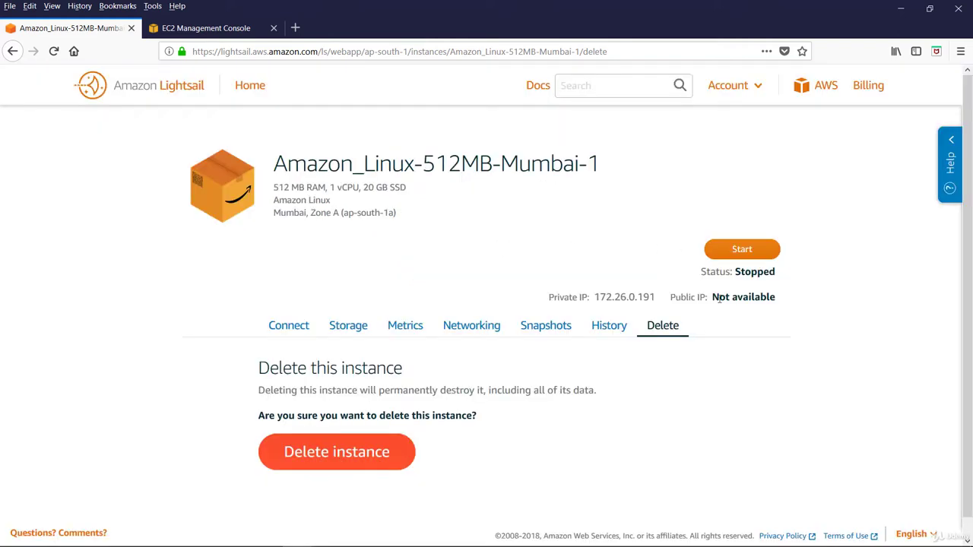
left_click(318, 453)
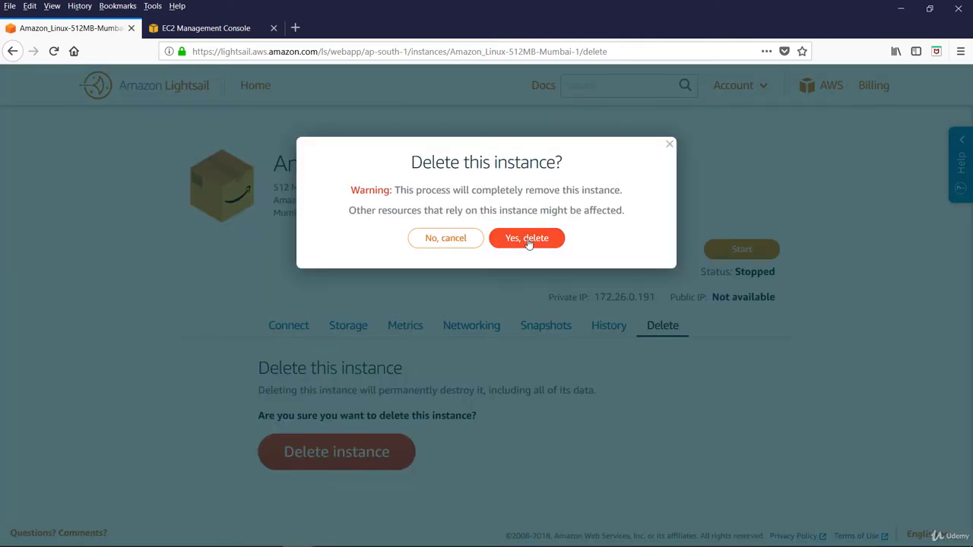
left_click(528, 240)
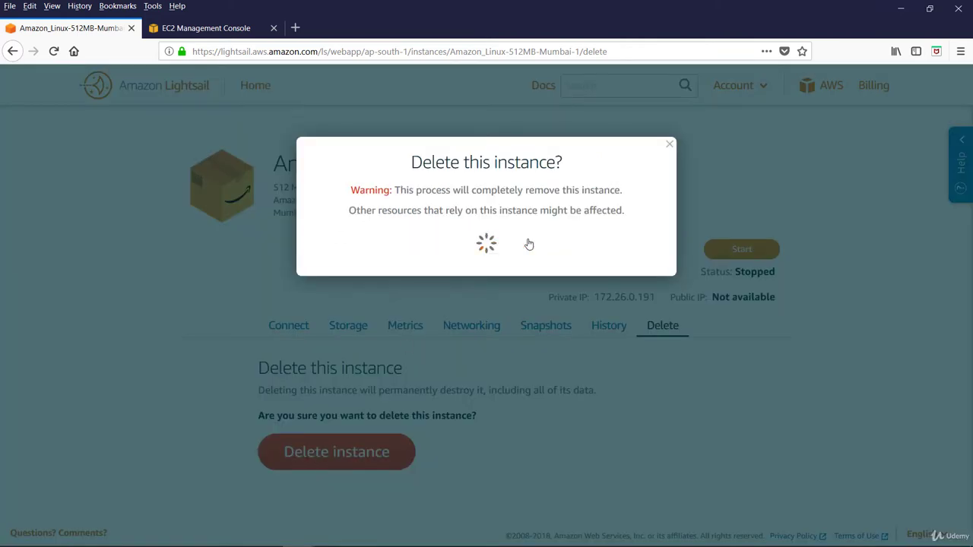
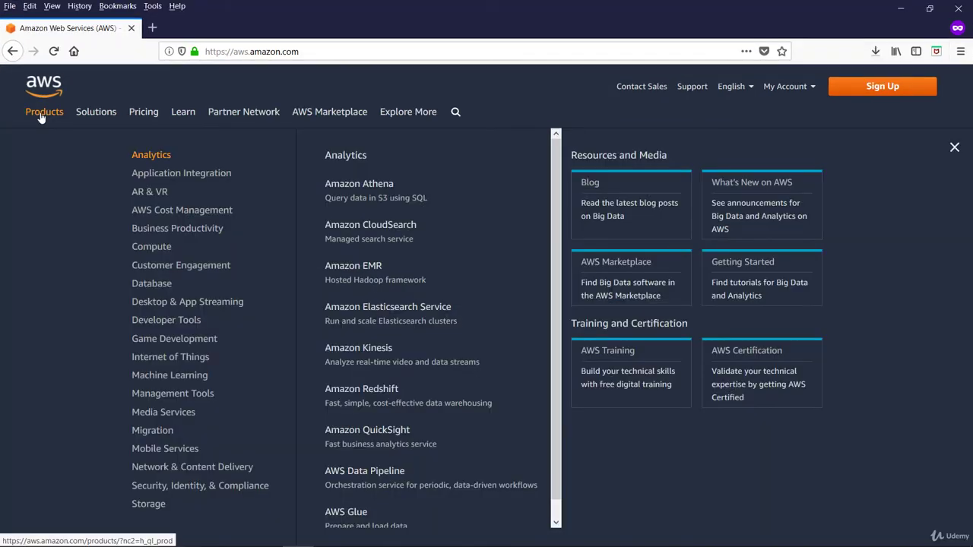
Open the AWS Lambda product page from the Compute products and scroll through its overview
left_click(156, 248)
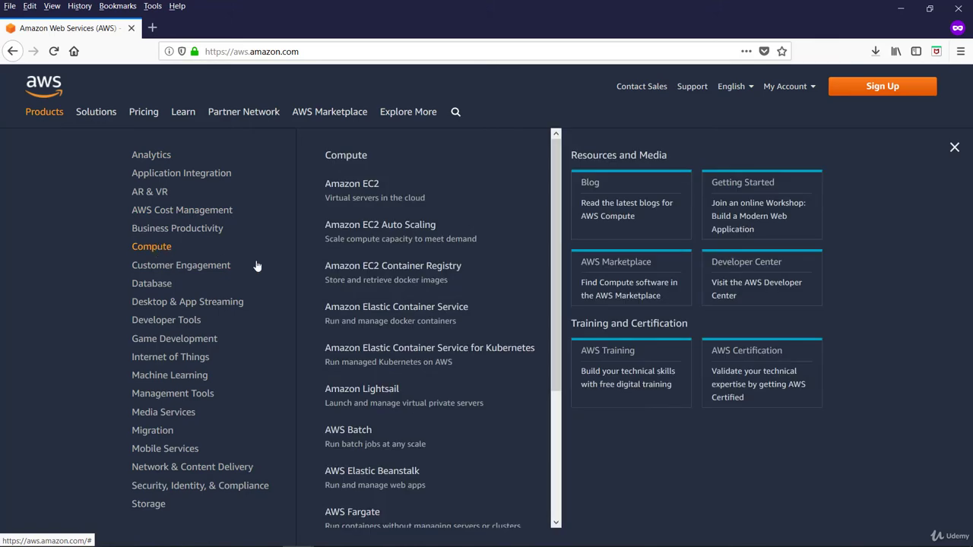
scroll(357, 420, "down", 3)
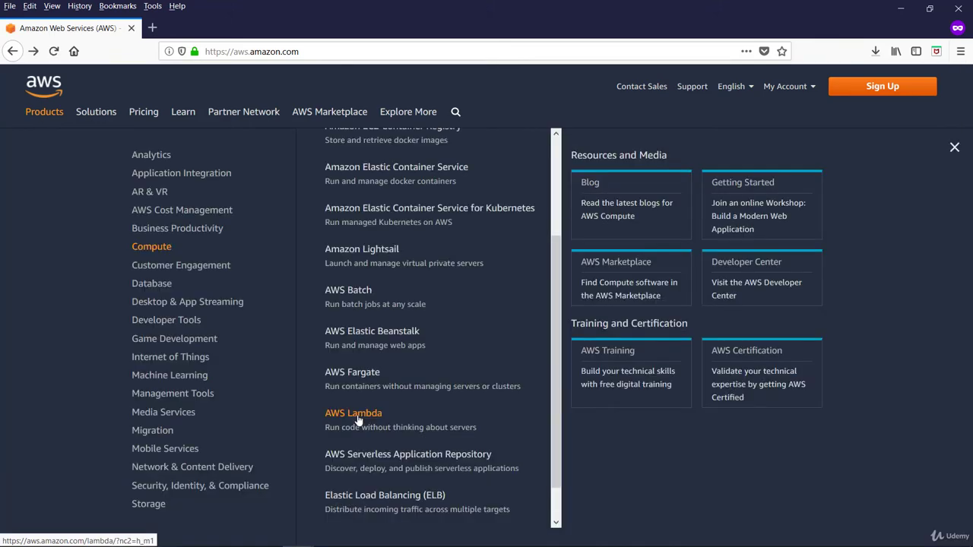
left_click(358, 419)
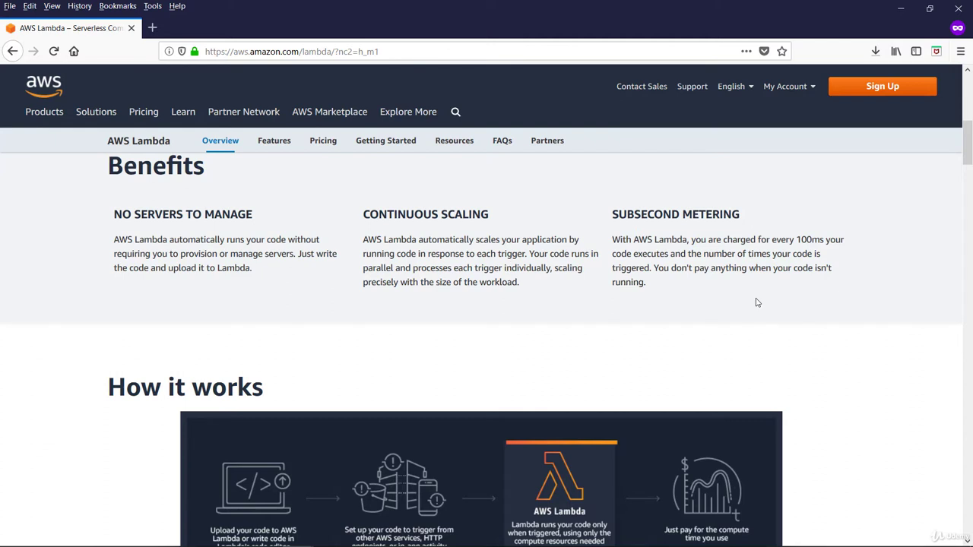
scroll(750, 300, "down", 3)
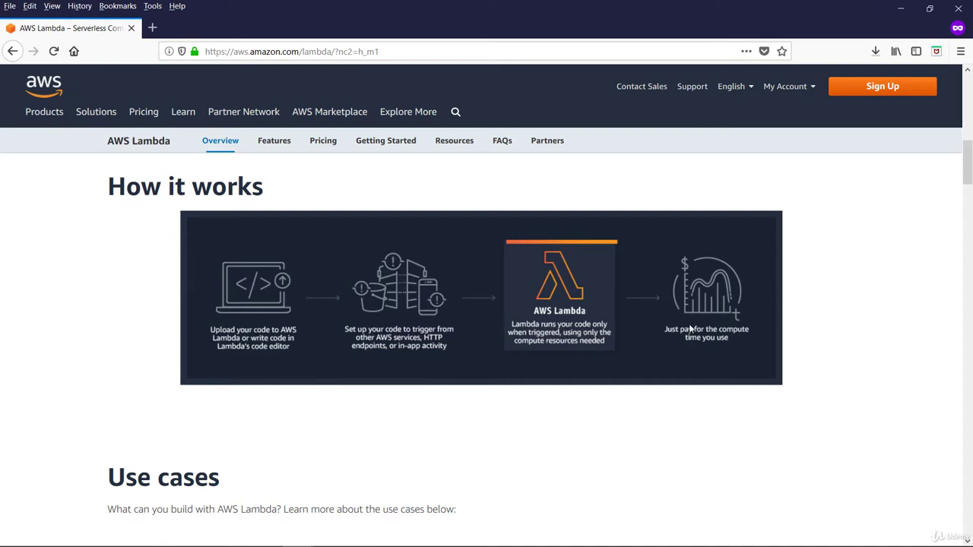
scroll(617, 365, "down", 5)
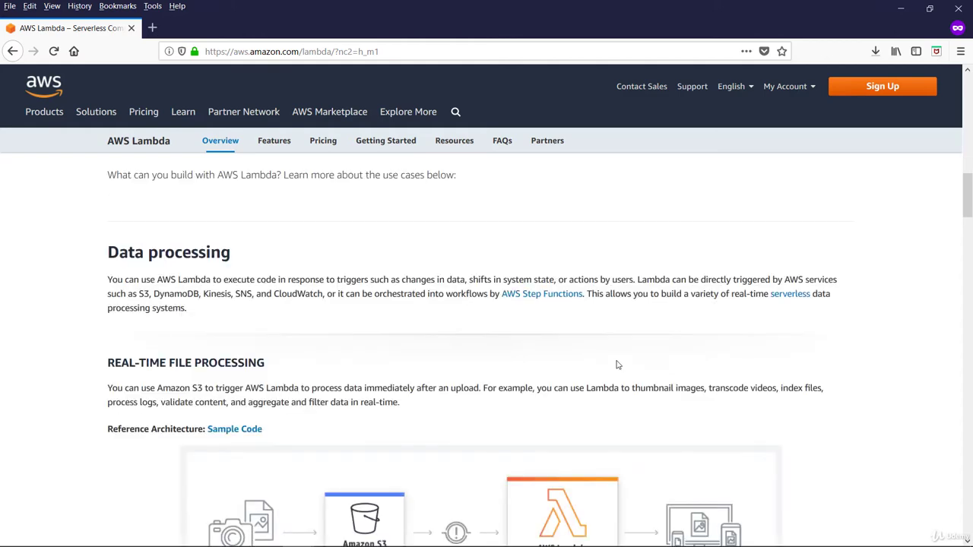
scroll(608, 373, "down", 5)
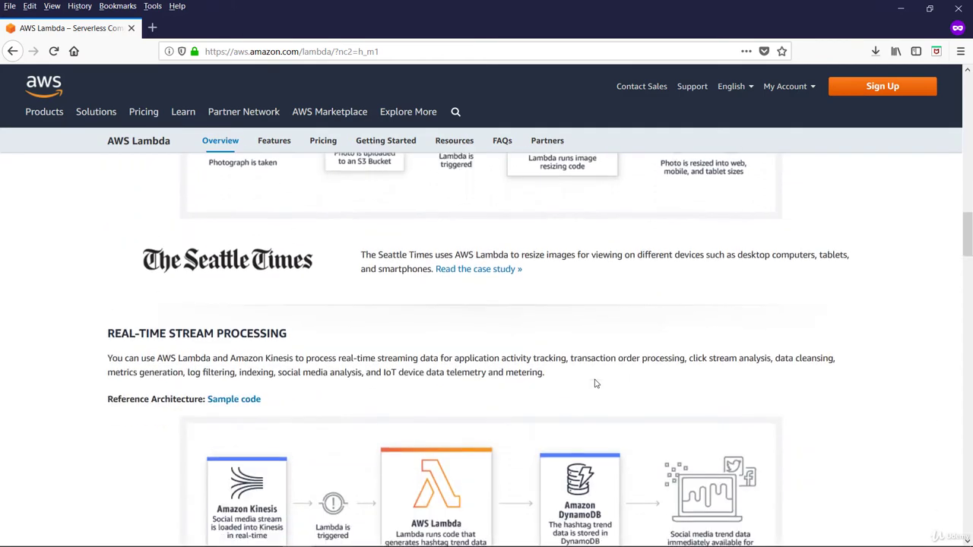
scroll(537, 397, "down", 3)
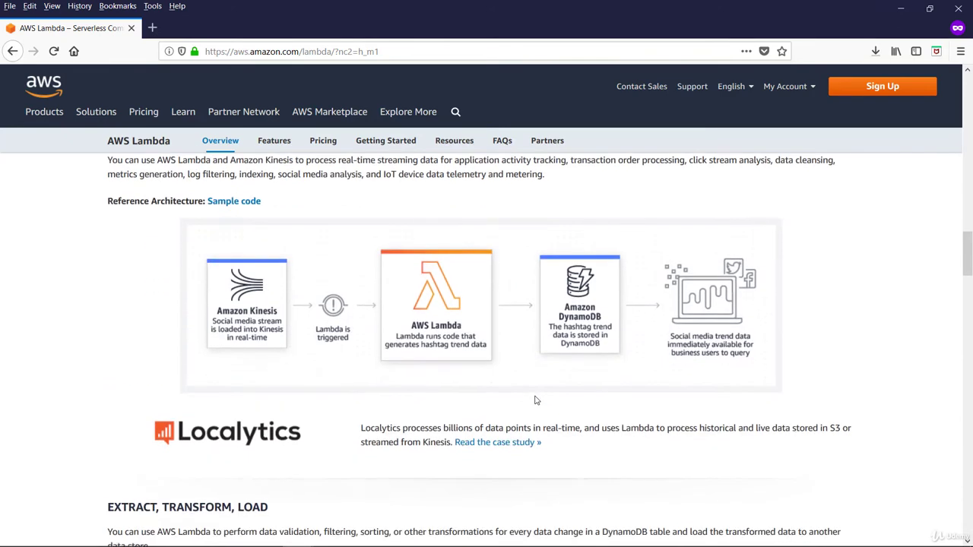
scroll(534, 399, "down", 2)
scroll(534, 401, "down", 1)
scroll(533, 403, "down", 1)
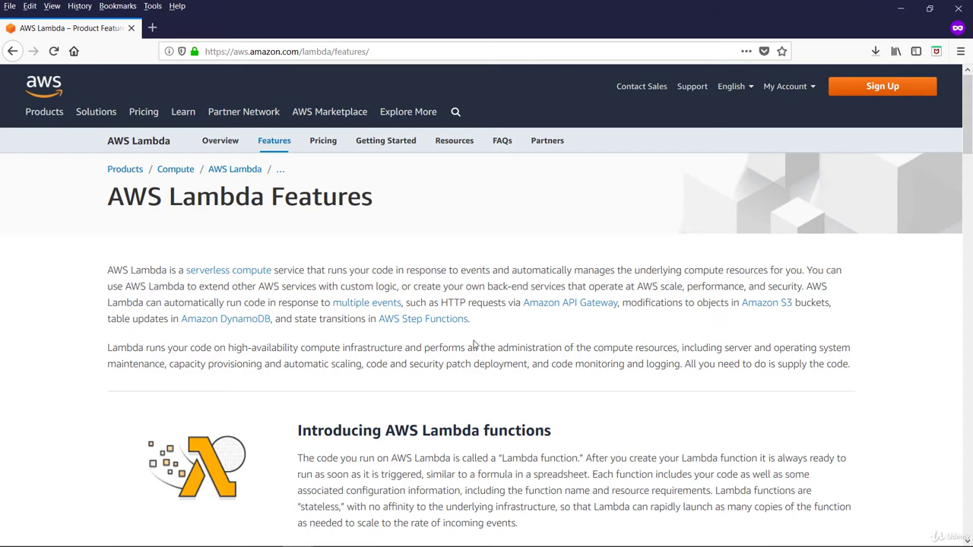
Scroll the Lambda Features page, then review the Lambda pricing information
scroll(473, 343, "down", 5)
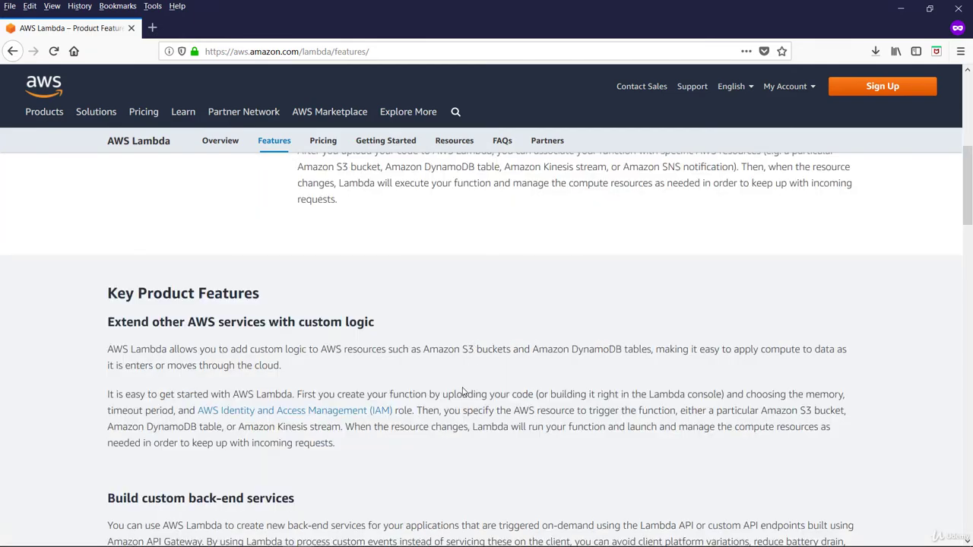
scroll(463, 395, "down", 1)
scroll(465, 400, "down", 10)
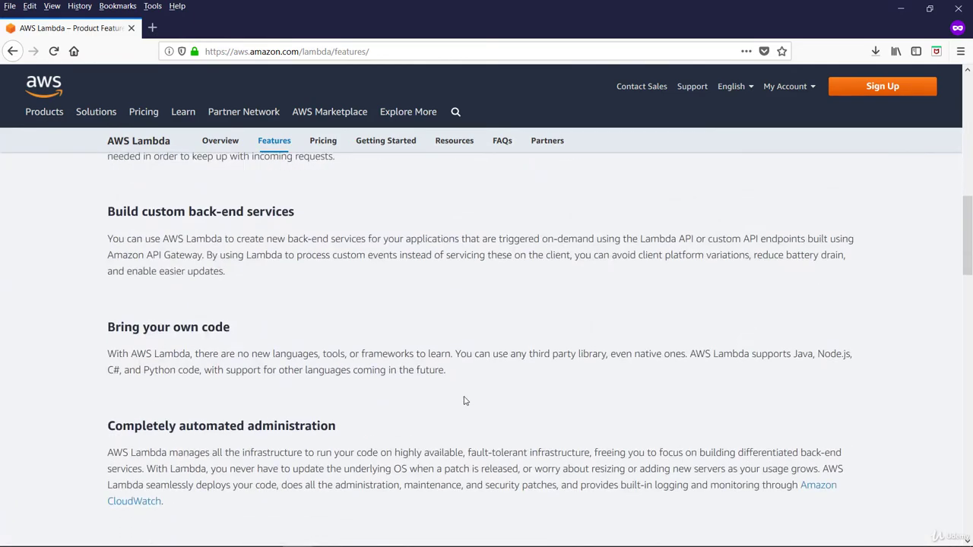
left_click(325, 141)
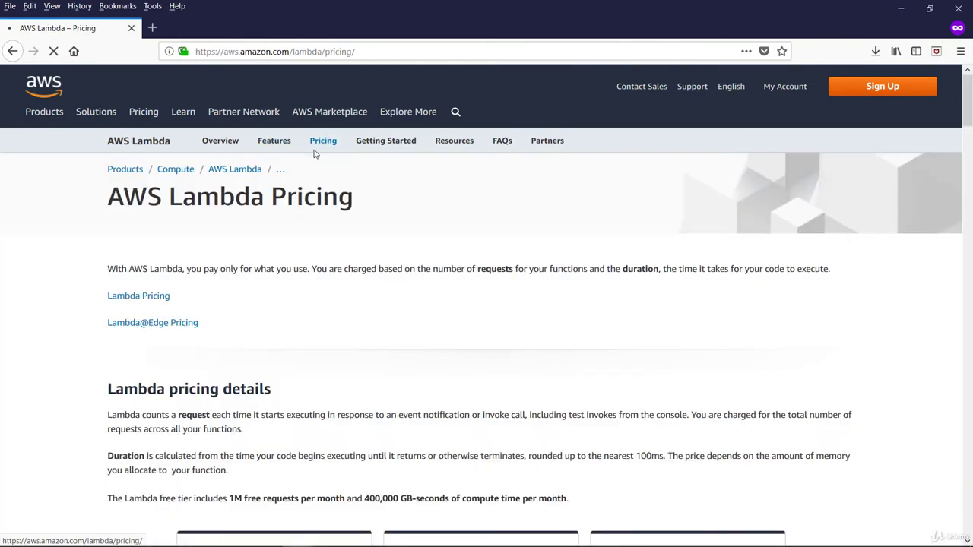
scroll(303, 326, "down", 4)
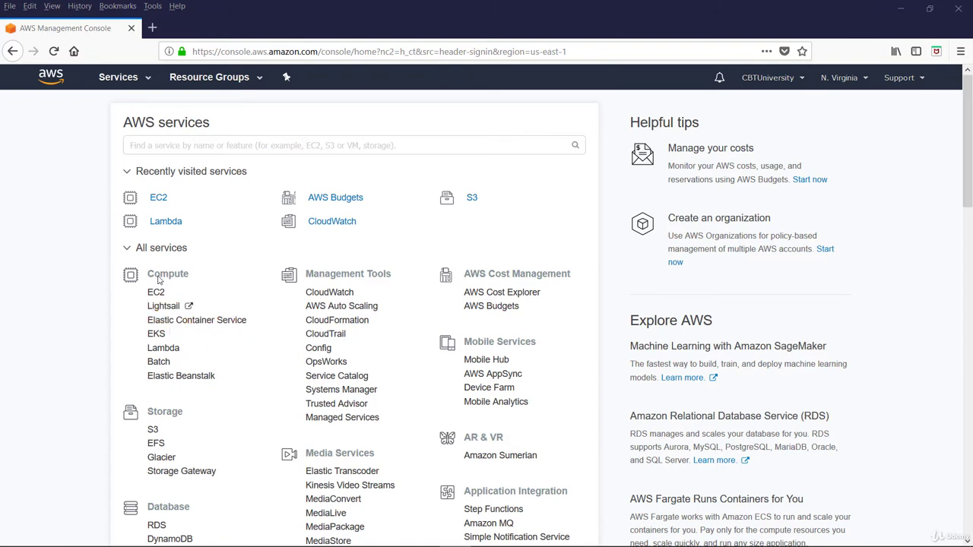
Go to the Lambda console and start a new function from a blueprint
left_click(162, 349)
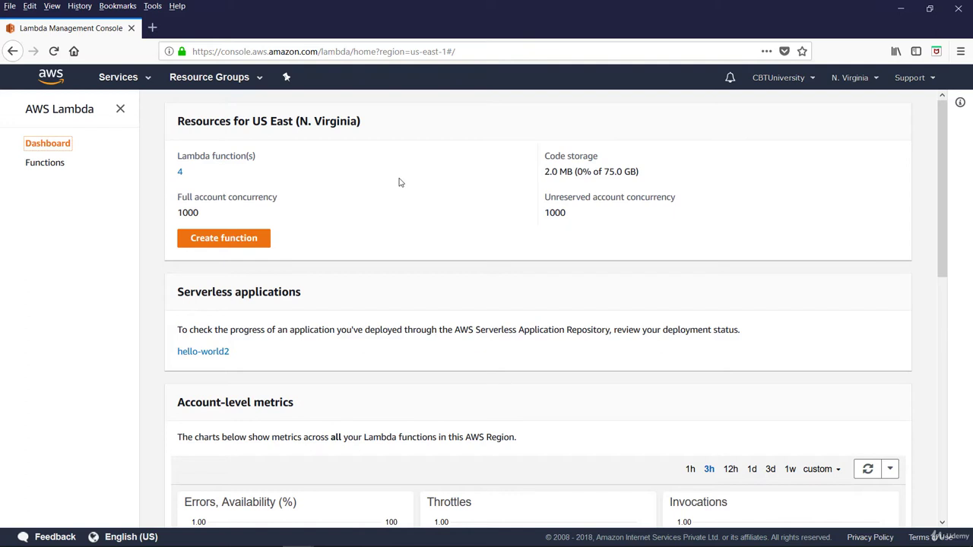
left_click(225, 239)
left_click(469, 228)
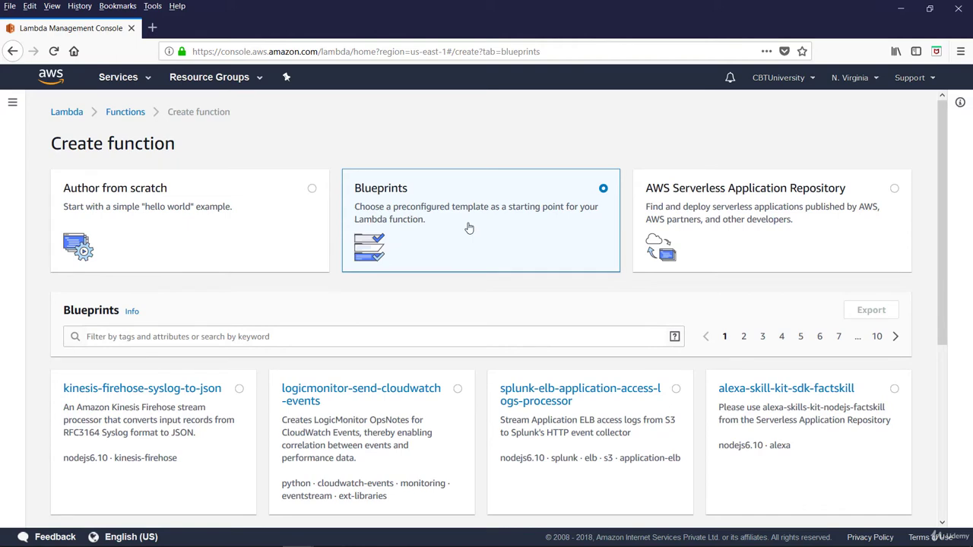
Browse the Serverless Application Repository, then return to the blueprint templates
scroll(532, 274, "down", 3)
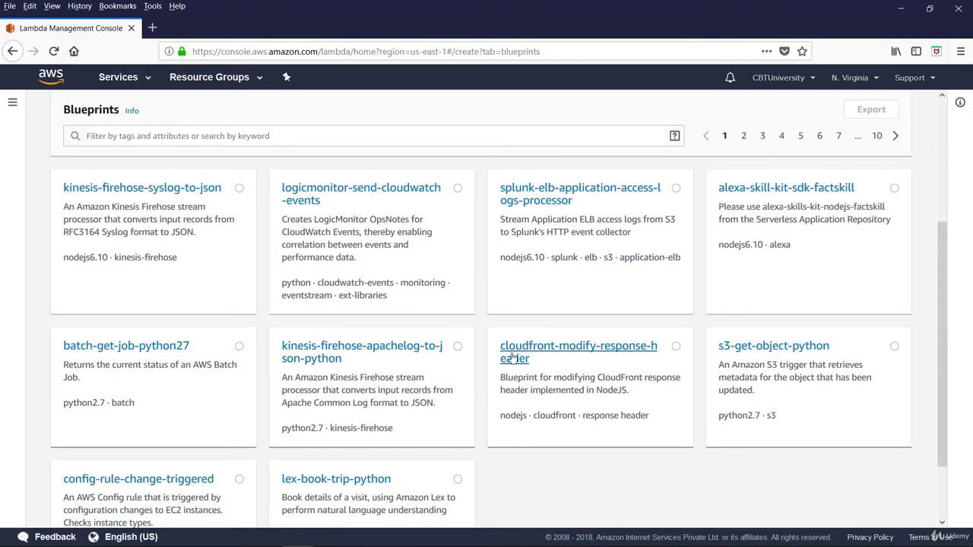
scroll(514, 357, "down", 2)
scroll(537, 370, "up", 4)
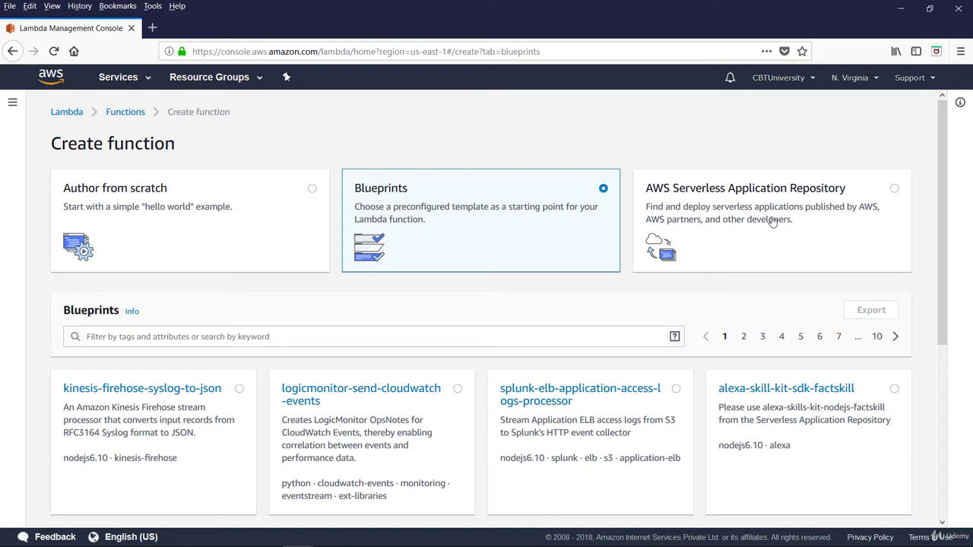
left_click(773, 221)
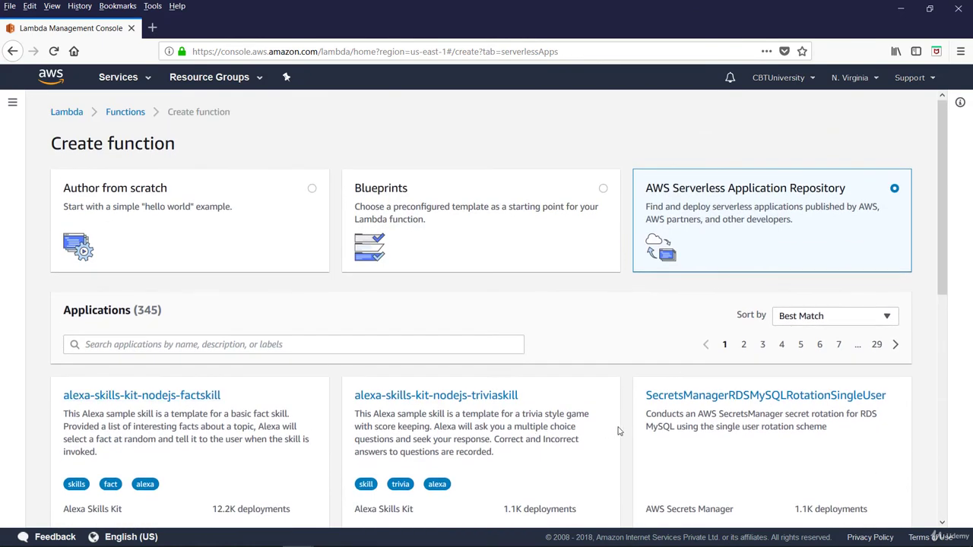
scroll(578, 439, "down", 10)
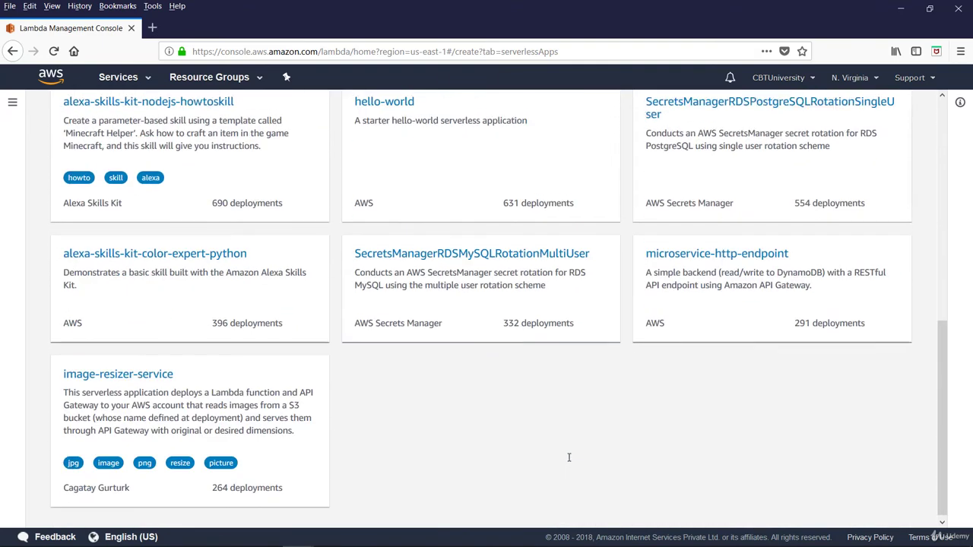
scroll(568, 456, "up", 10)
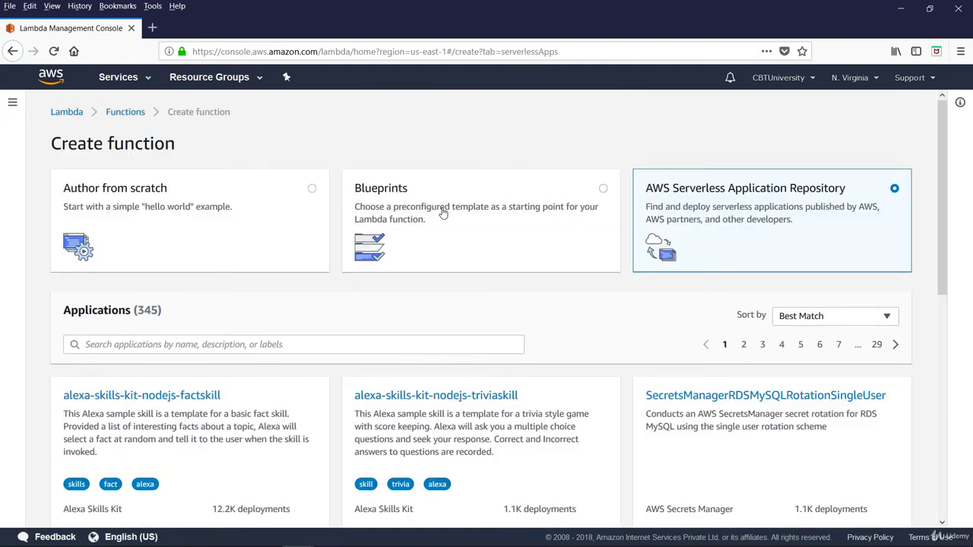
left_click(443, 214)
Filter blueprints by keyword 'hello' and choose hello-world-python
left_click(102, 321)
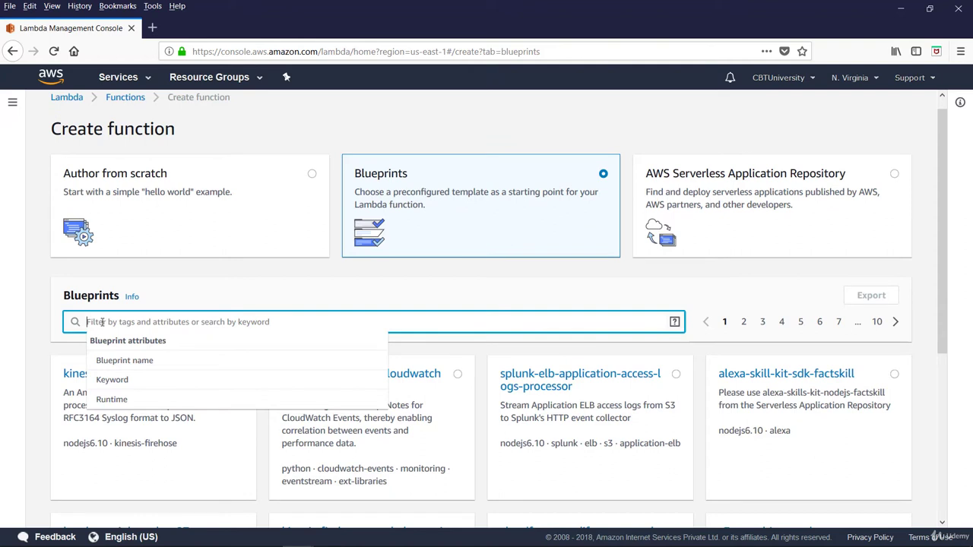
type("hello")
key("Return")
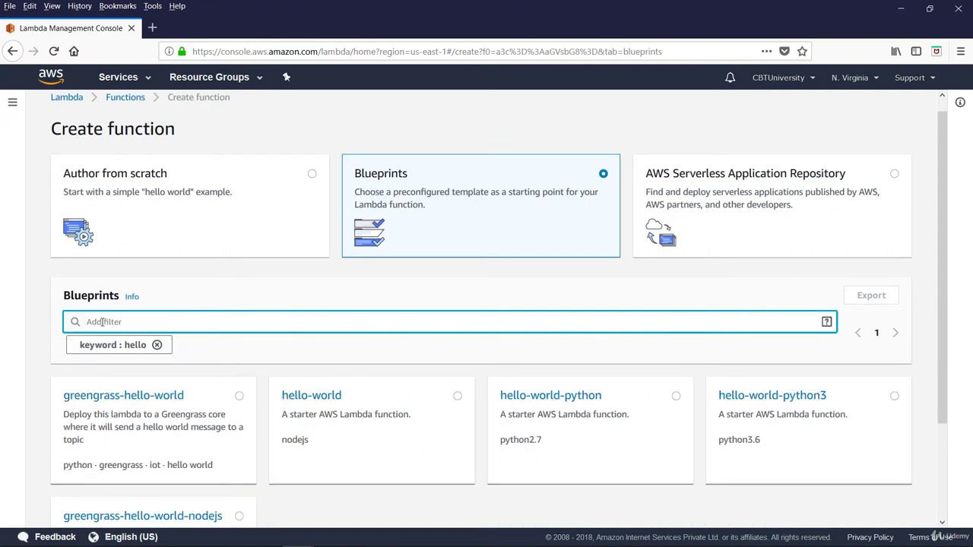
scroll(263, 461, "down", 3)
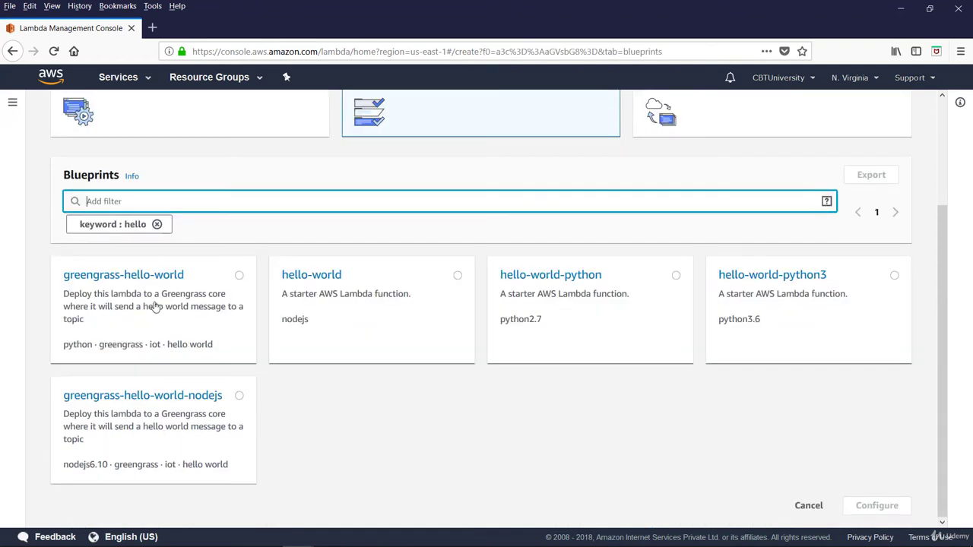
left_click(570, 279)
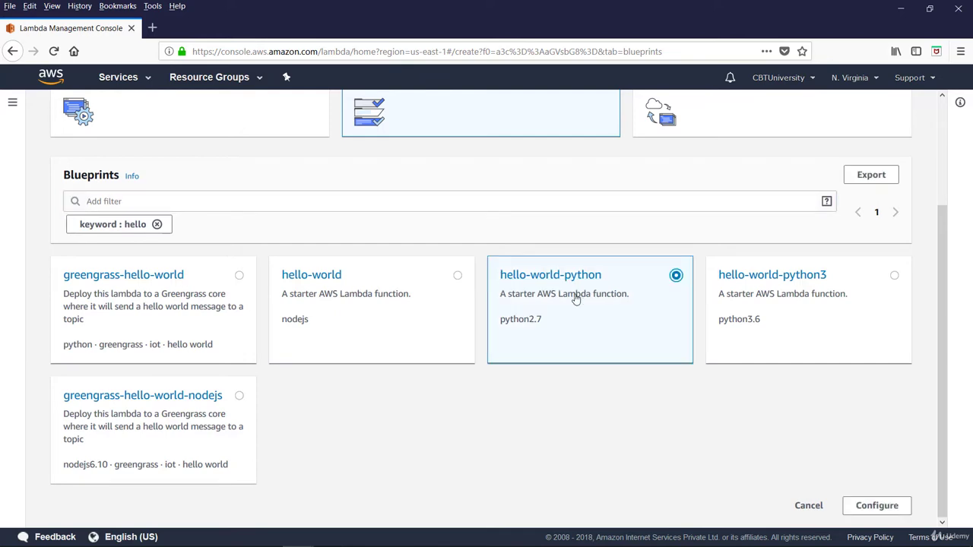
scroll(575, 300, "up", 3)
scroll(628, 441, "down", 3)
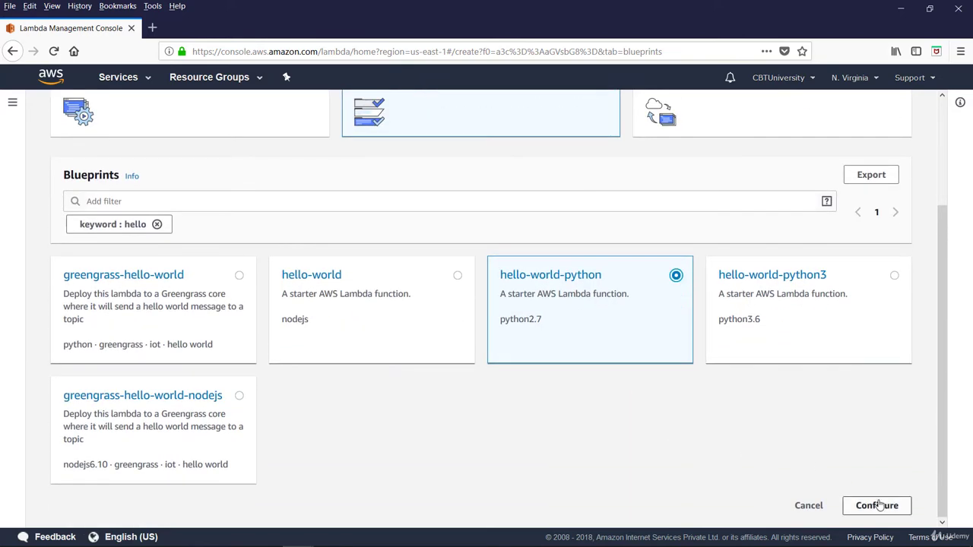
Configure a function from the blueprint and name it doctest1
left_click(877, 505)
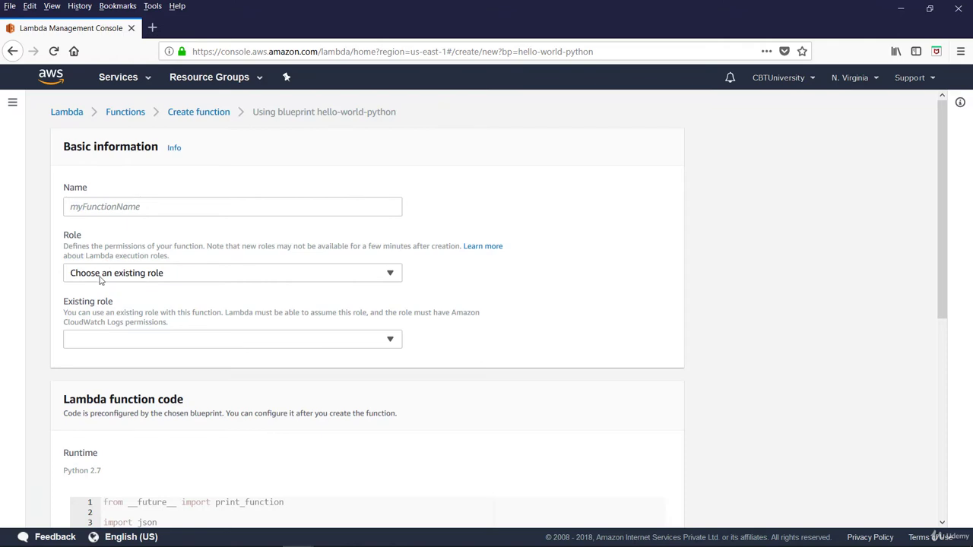
scroll(174, 365, "down", 3)
scroll(175, 380, "down", 2)
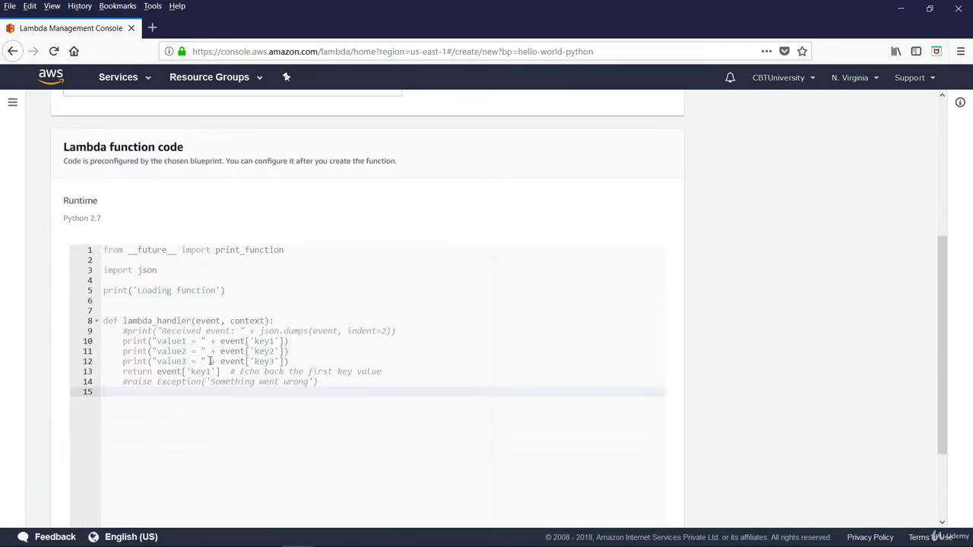
scroll(219, 360, "up", 4)
scroll(211, 356, "down", 2)
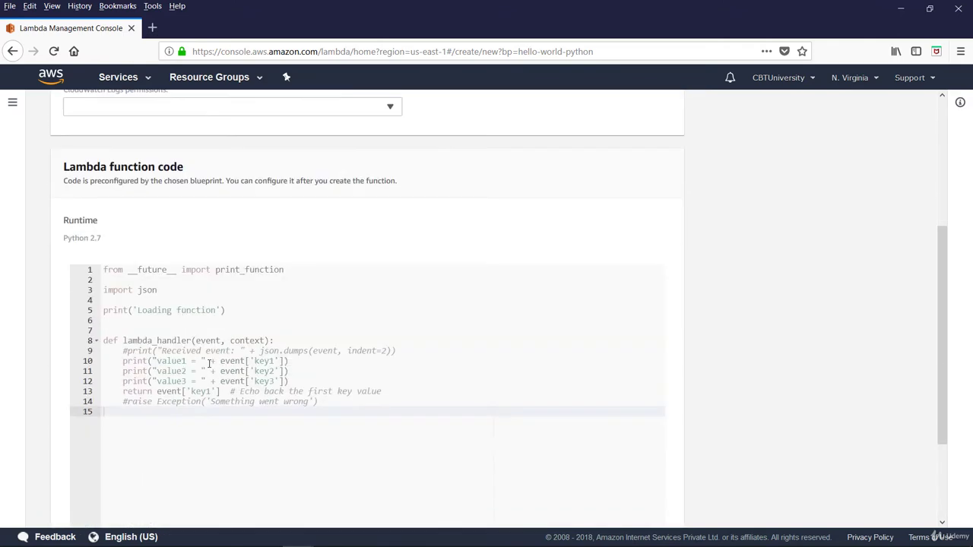
scroll(116, 228, "up", 4)
left_click(117, 207)
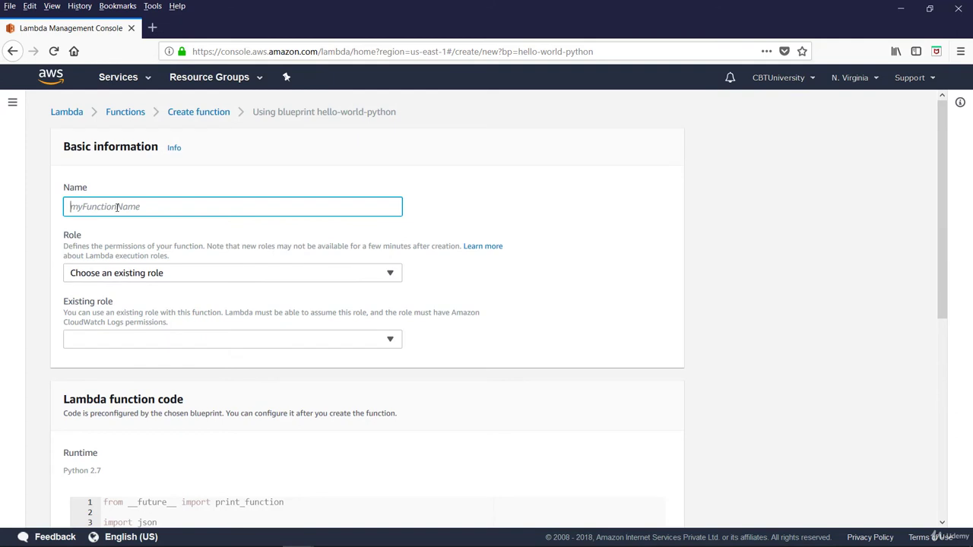
type("doctest1")
Assign the existing role CodeStarWorker-p1-Lambda and create the function
left_click(191, 272)
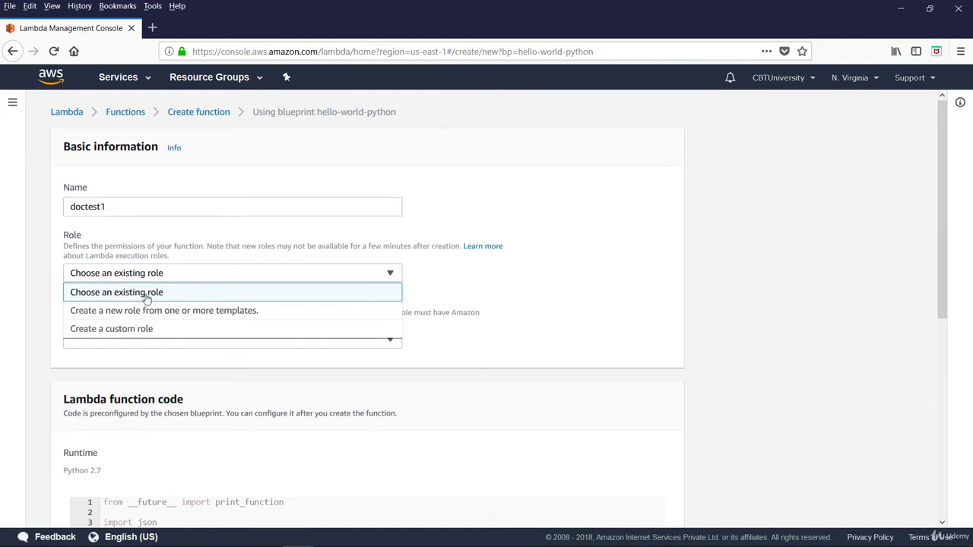
left_click(146, 296)
left_click(127, 342)
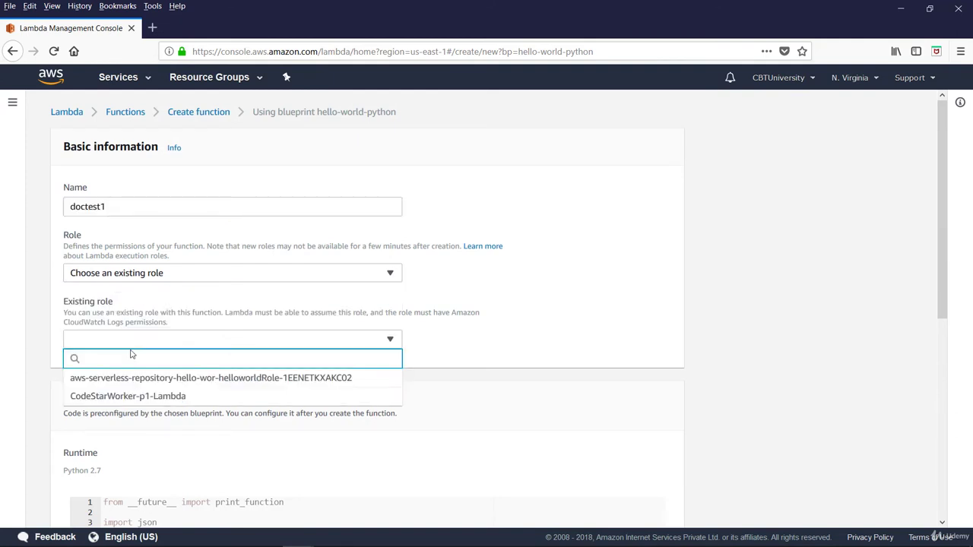
left_click(118, 398)
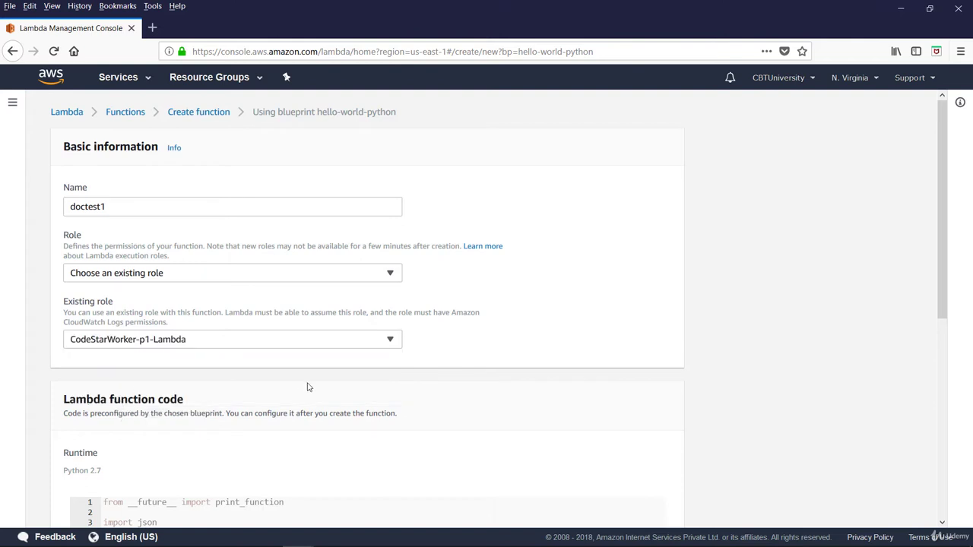
scroll(258, 410, "down", 5)
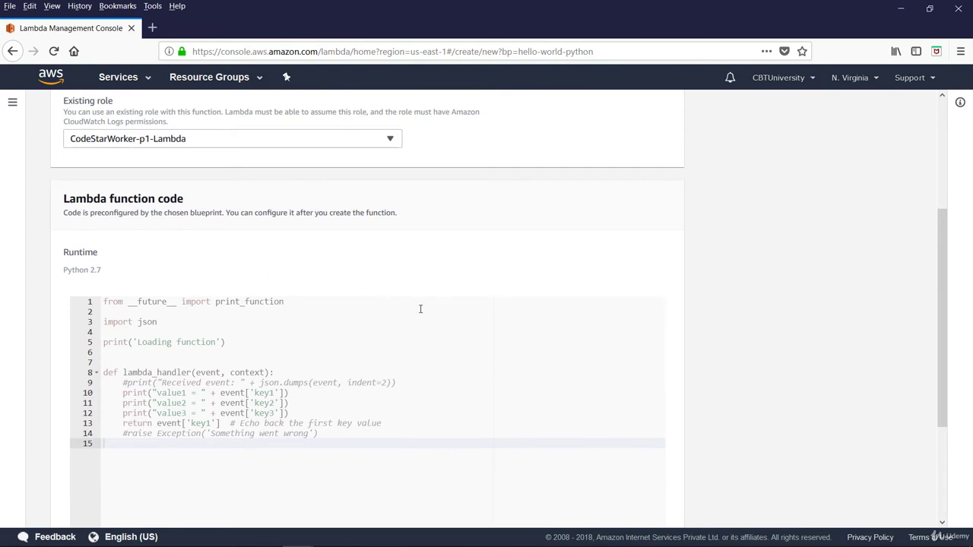
scroll(420, 309, "down", 4)
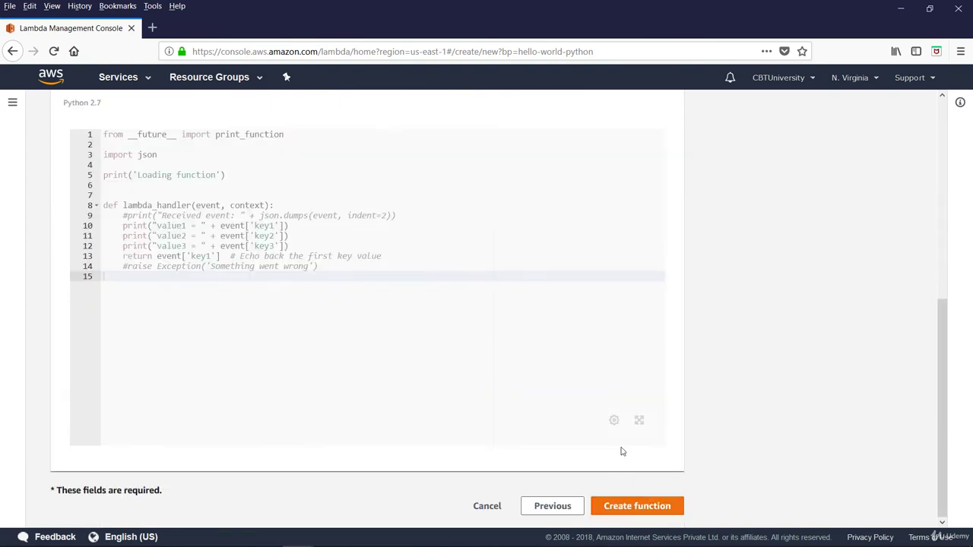
left_click(650, 505)
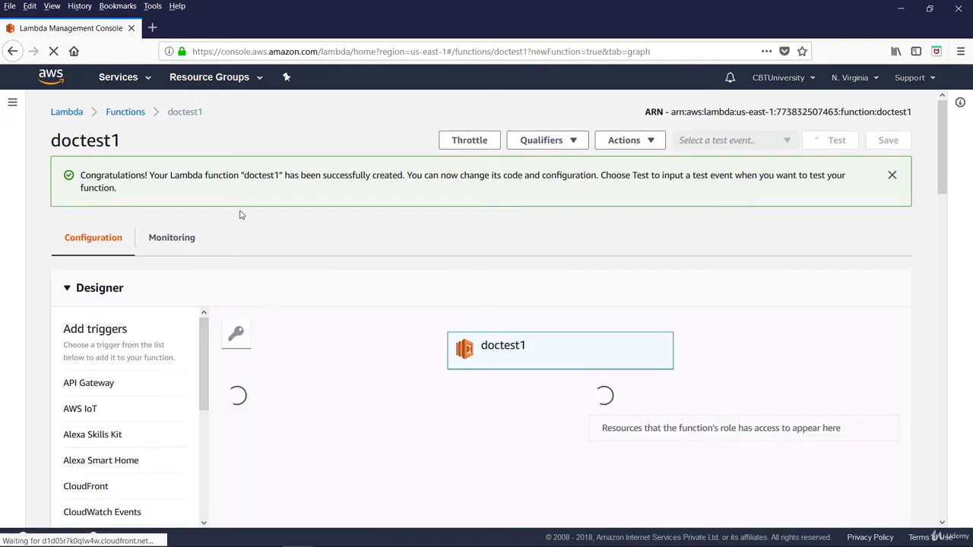
scroll(387, 193, "down", 3)
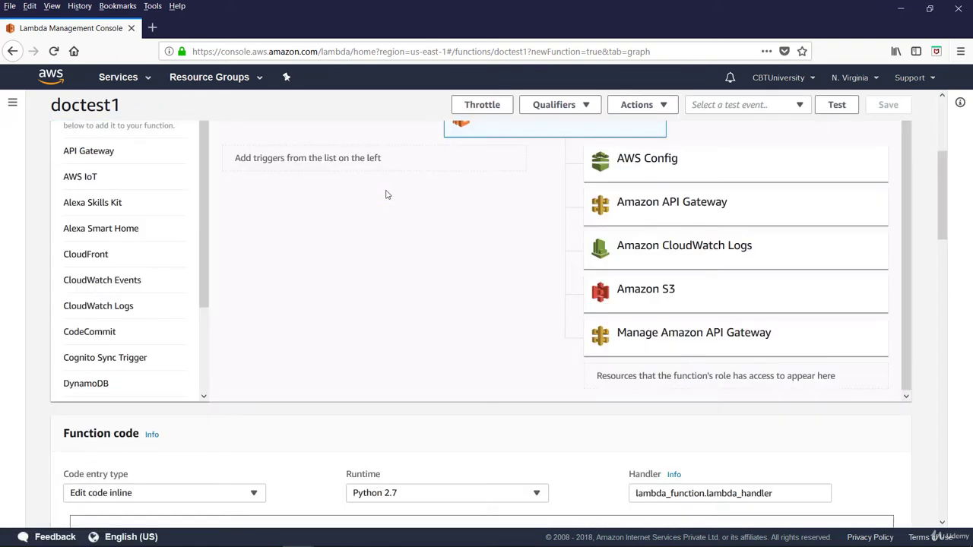
scroll(403, 199, "up", 3)
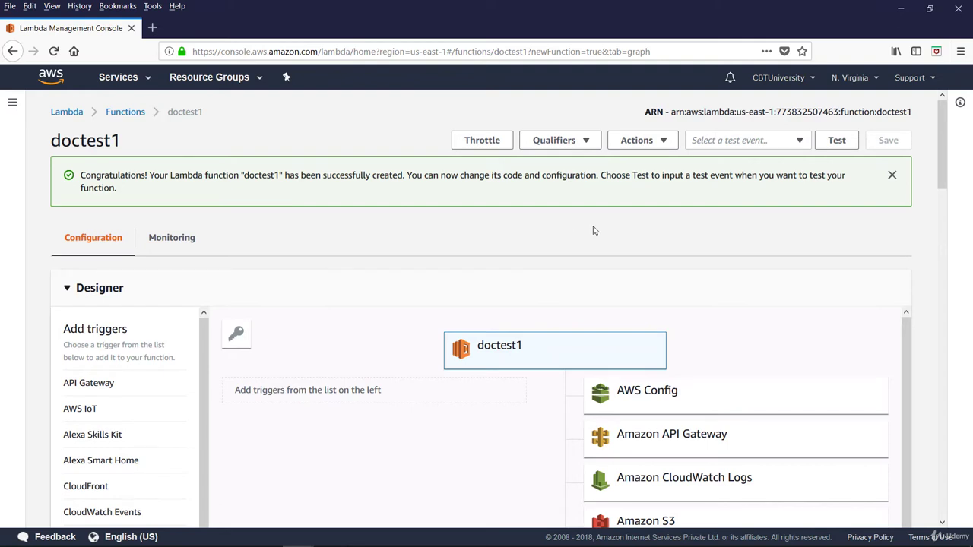
left_click(799, 141)
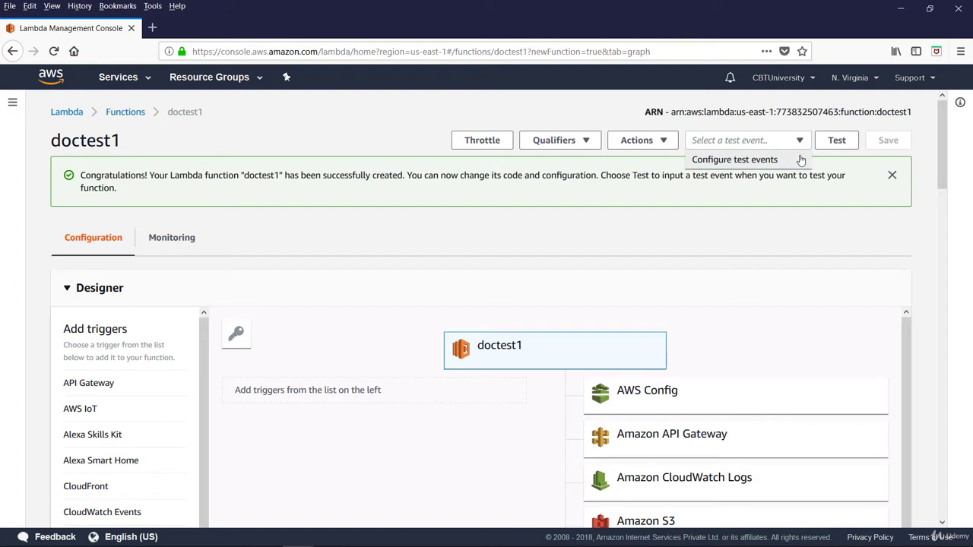
scroll(491, 310, "down", 3)
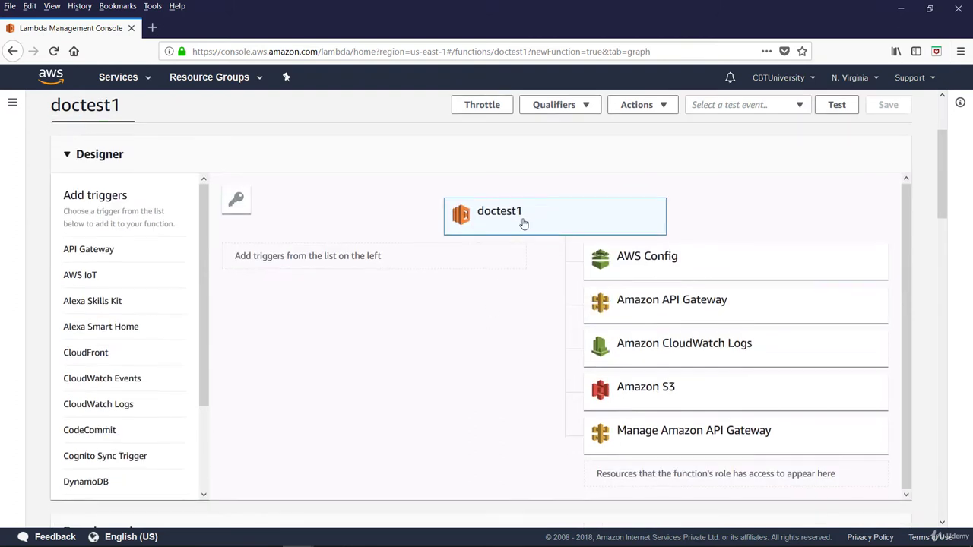
scroll(482, 278, "down", 9)
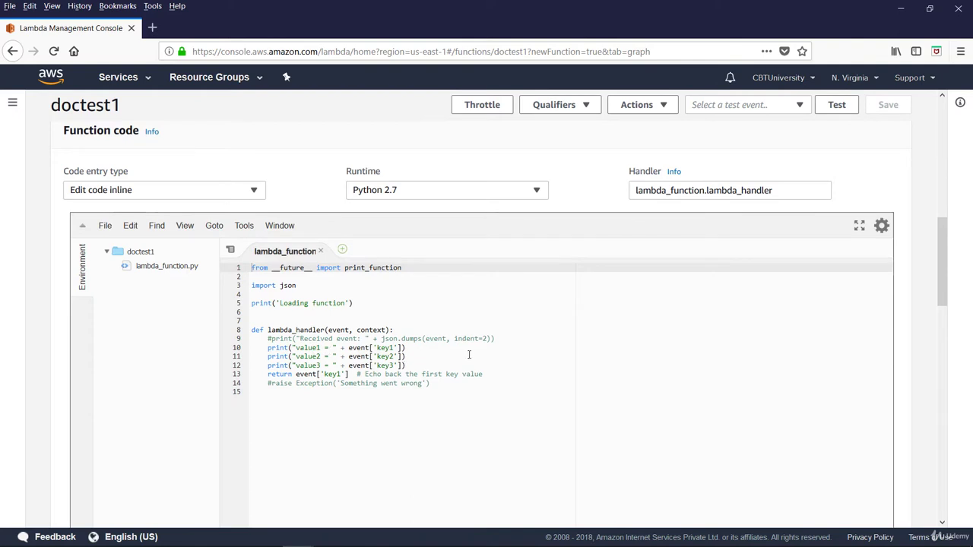
left_click(255, 192)
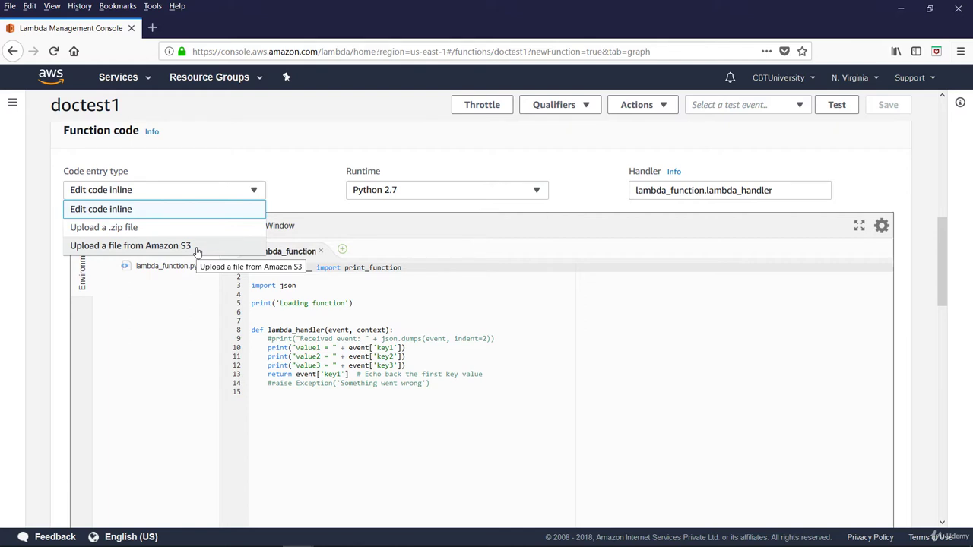
left_click(522, 191)
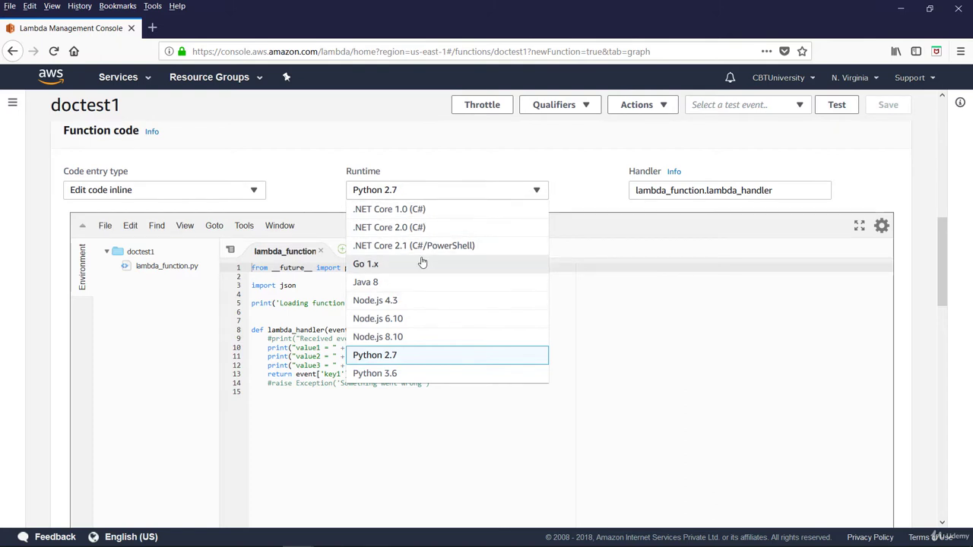
left_click(576, 191)
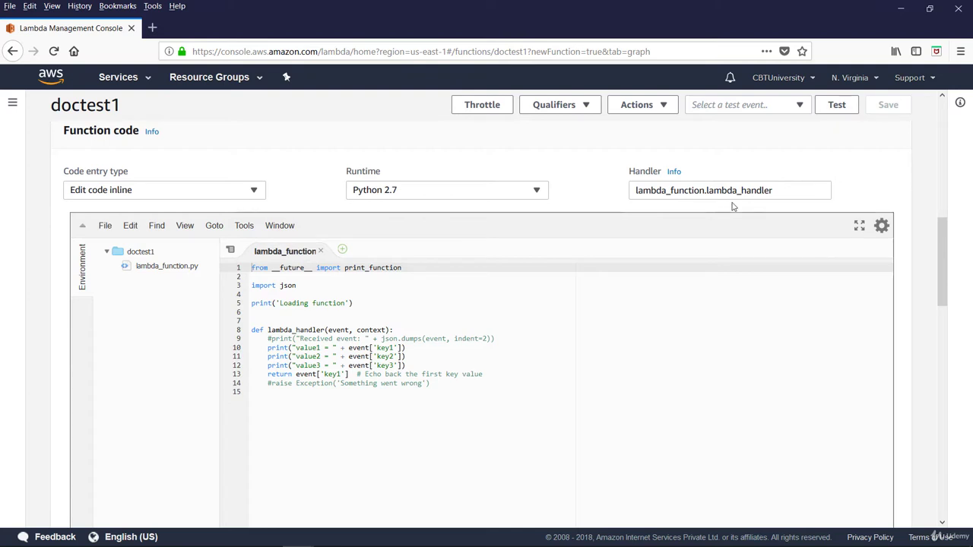
scroll(278, 239, "down", 6)
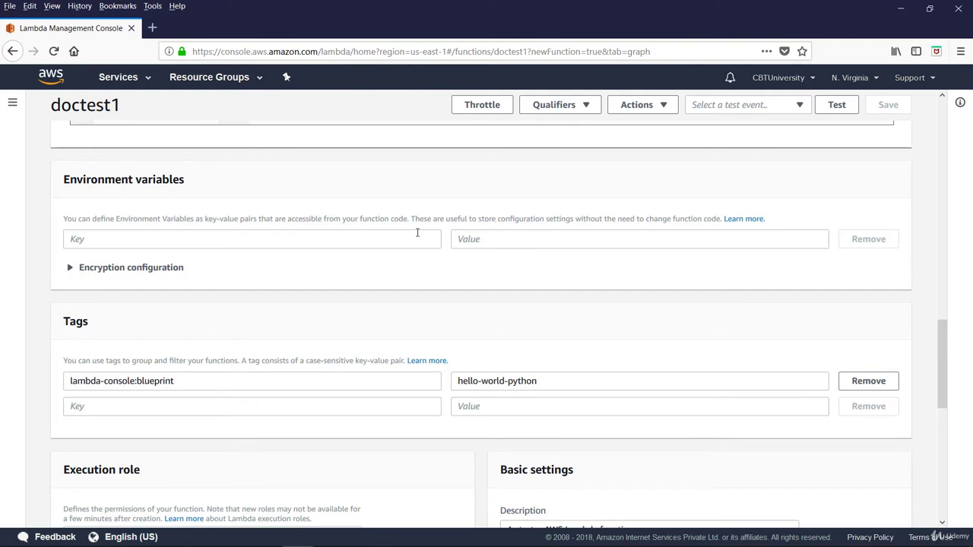
scroll(411, 266, "down", 2)
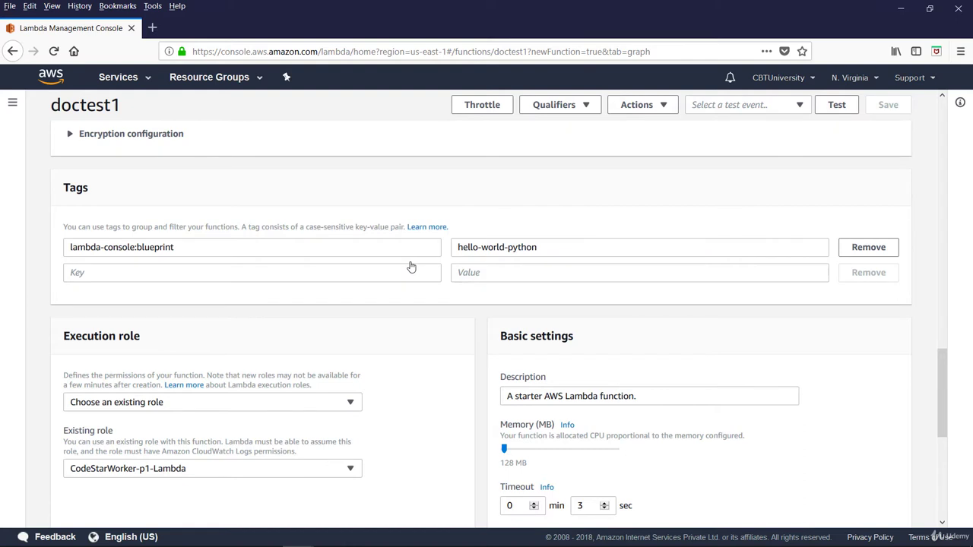
scroll(347, 299, "down", 2)
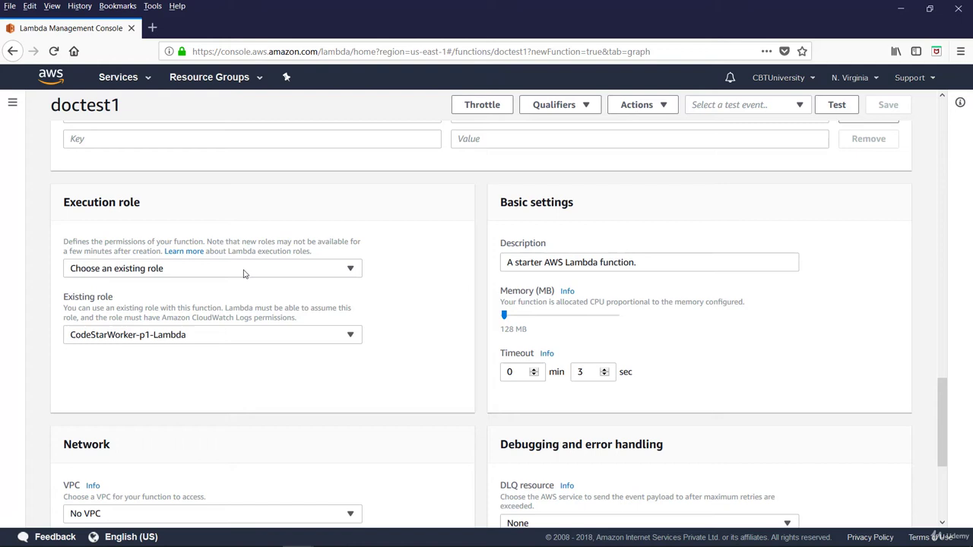
Keep the existing role CodeStarWorker-p1-Lambda for doctest1
left_click(350, 270)
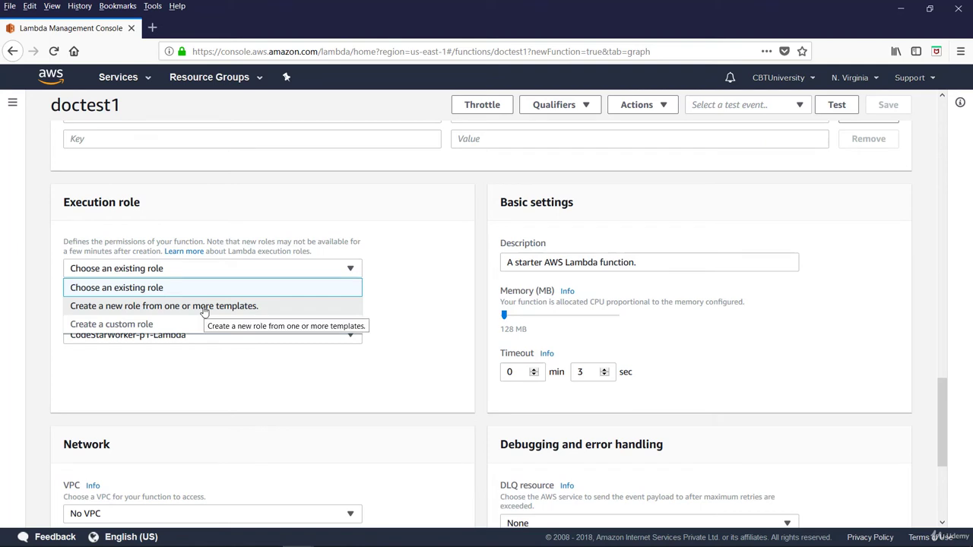
left_click(390, 309)
left_click(237, 335)
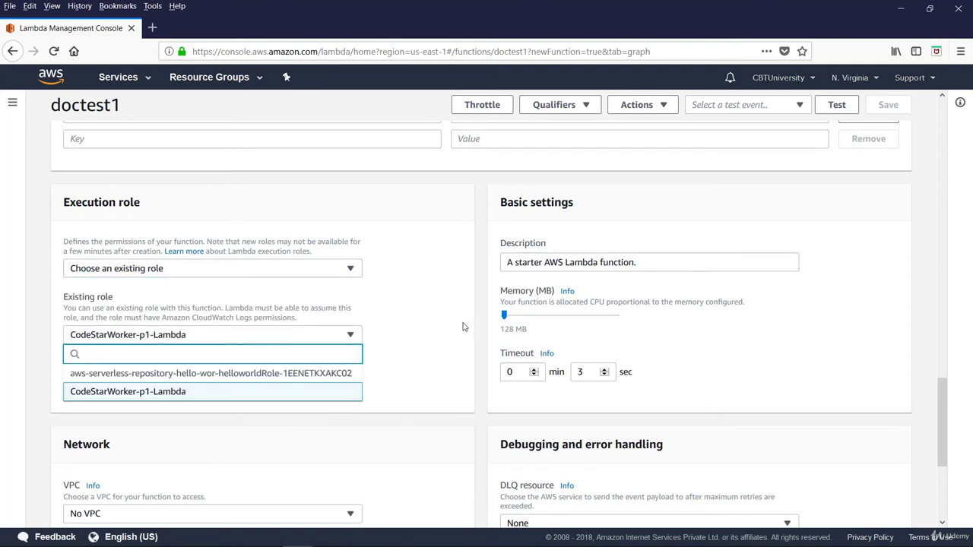
left_click(408, 330)
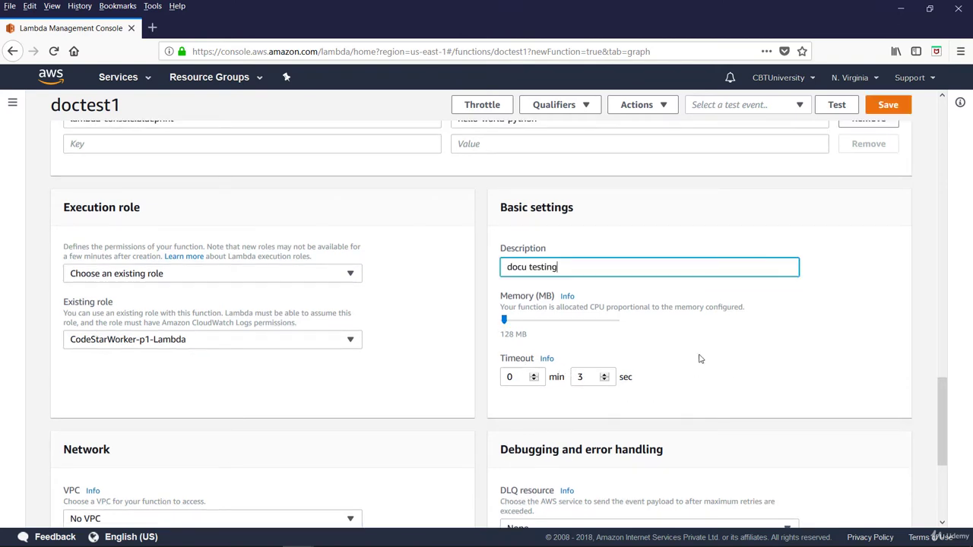
Leave the function with No VPC and no dead-letter queue, then save it
scroll(456, 342, "down", 5)
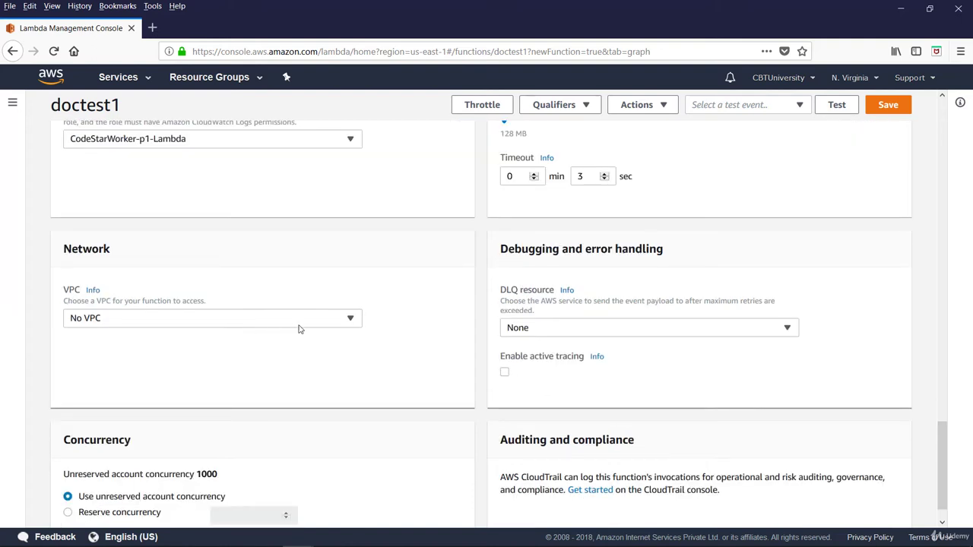
left_click(352, 322)
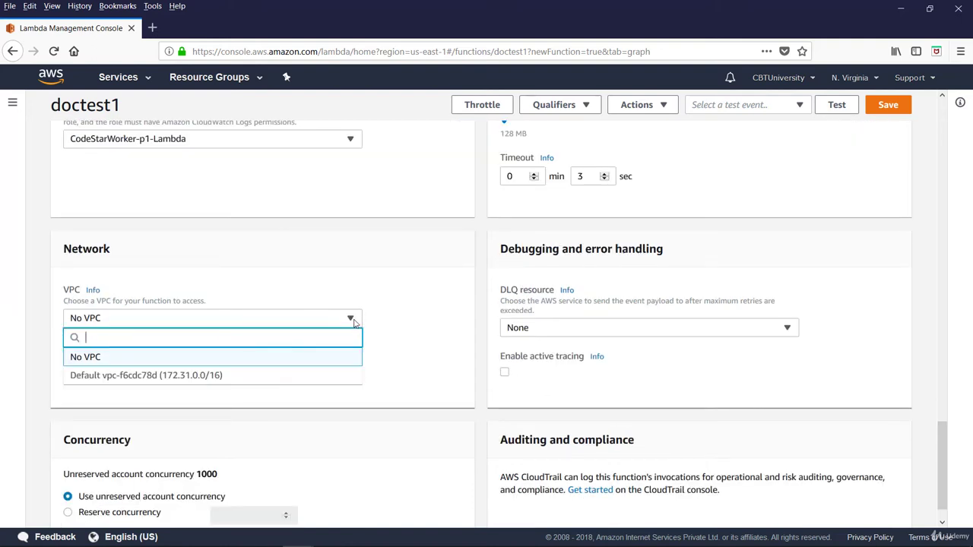
left_click(352, 318)
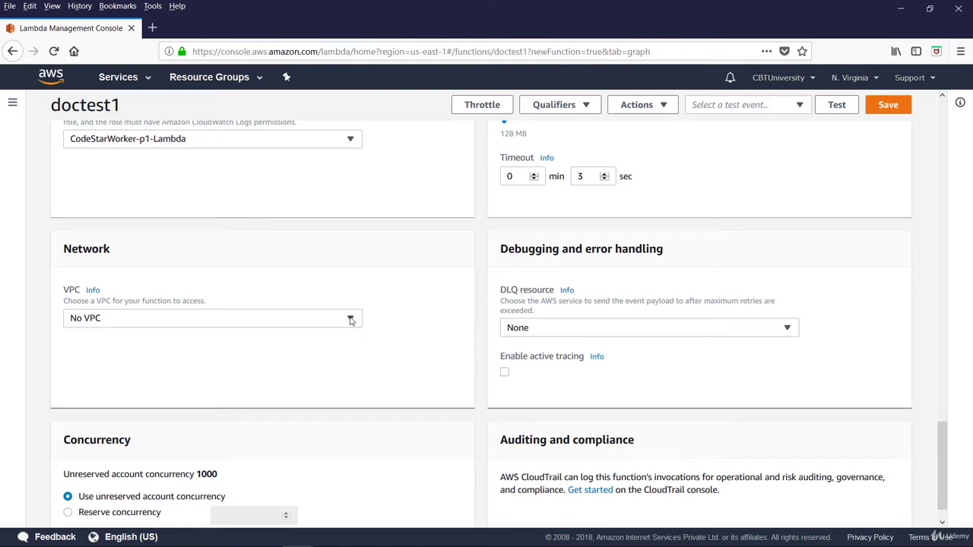
left_click(351, 318)
left_click(352, 320)
scroll(352, 320, "down", 1)
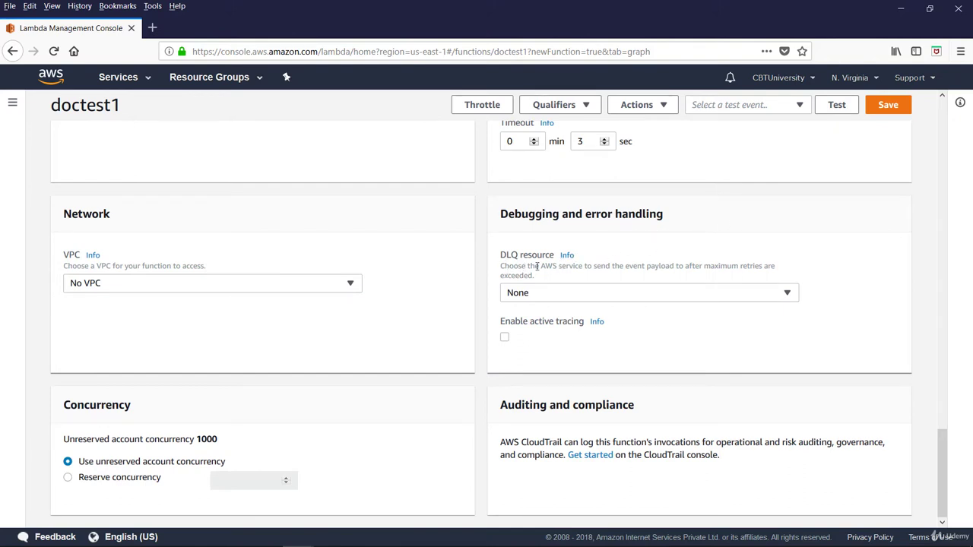
left_click(790, 295)
left_click(107, 426)
scroll(202, 385, "up", 15)
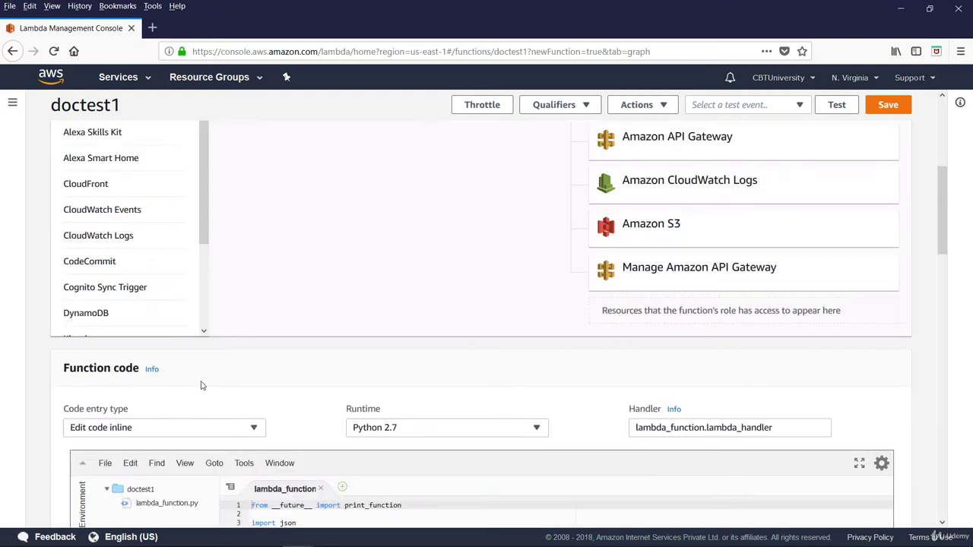
left_click(887, 108)
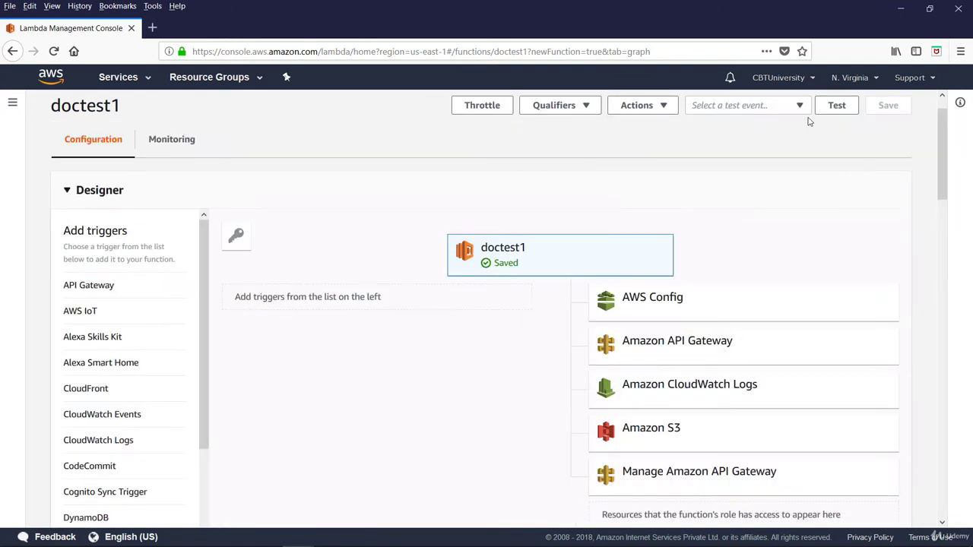
Configure a new test event from the Hello World template named dochwtest
left_click(800, 105)
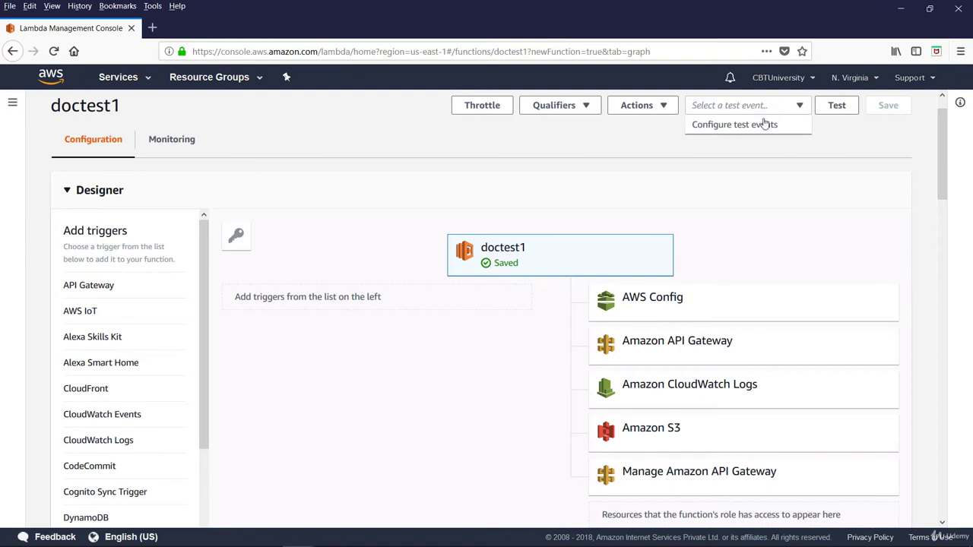
left_click(751, 130)
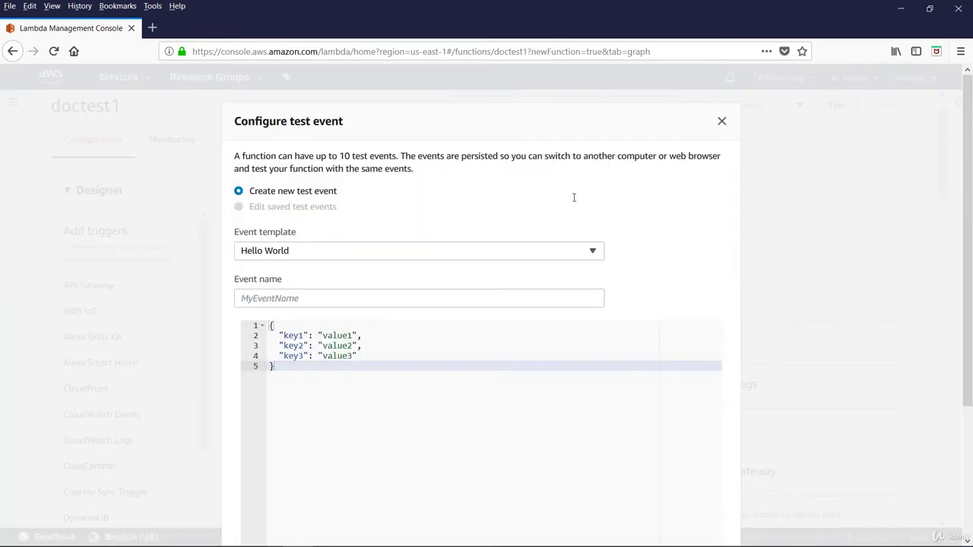
left_click(311, 258)
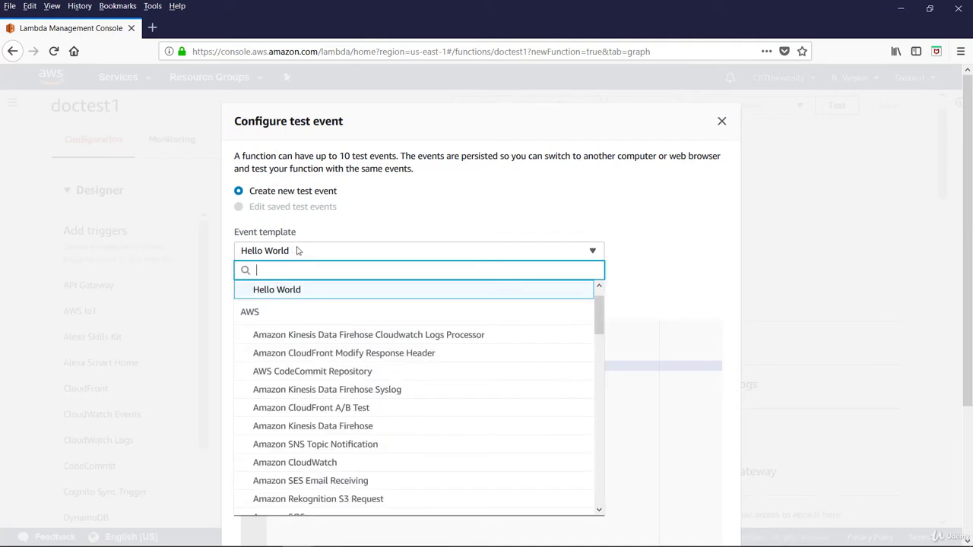
left_click(328, 225)
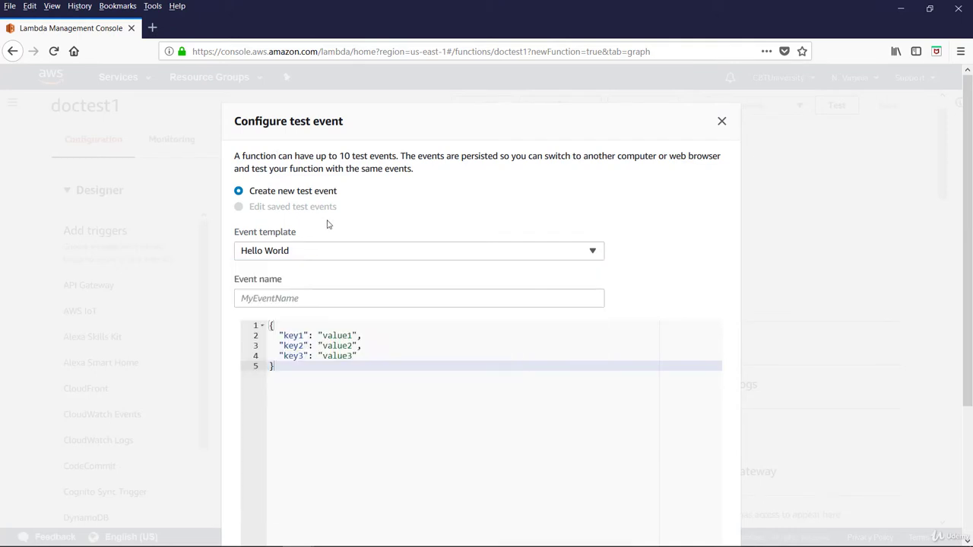
left_click(294, 254)
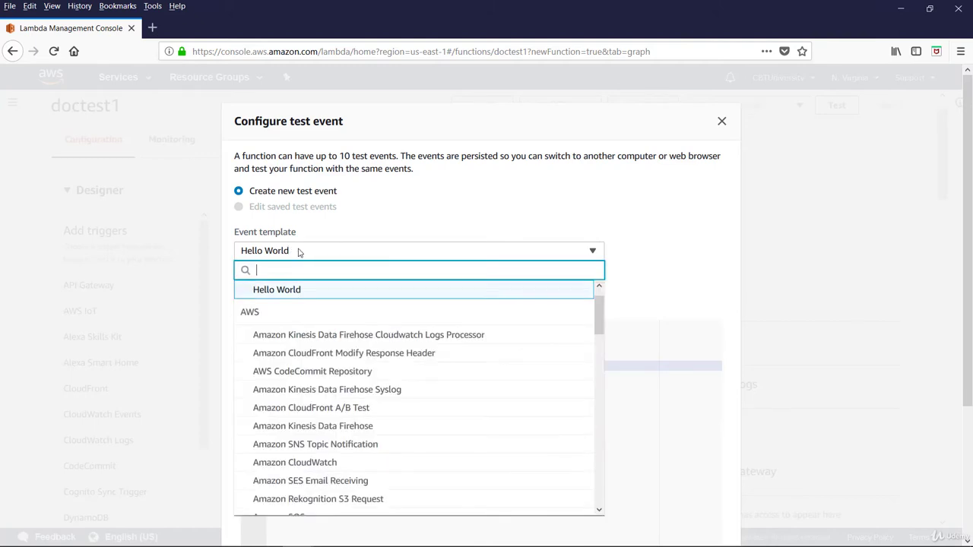
left_click(355, 230)
left_click(256, 298)
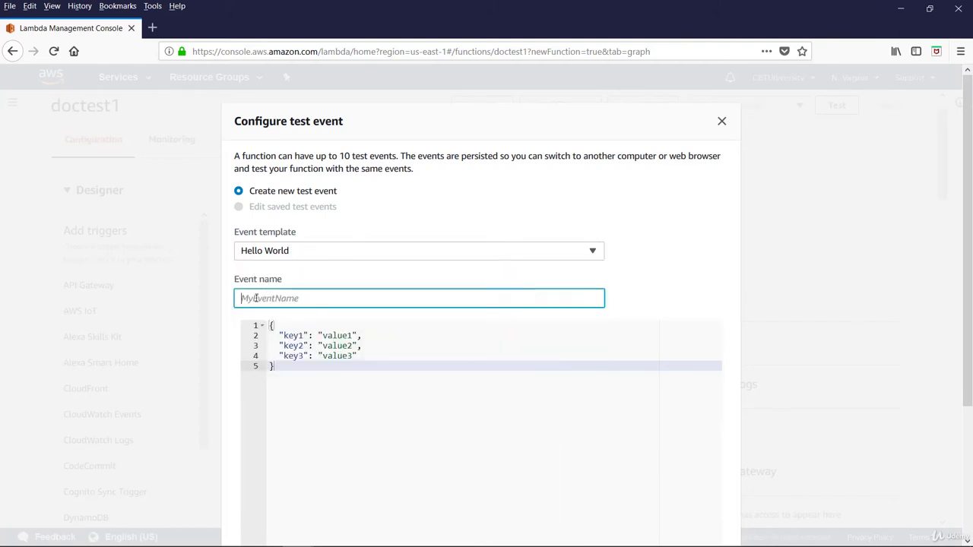
type("dochwtest")
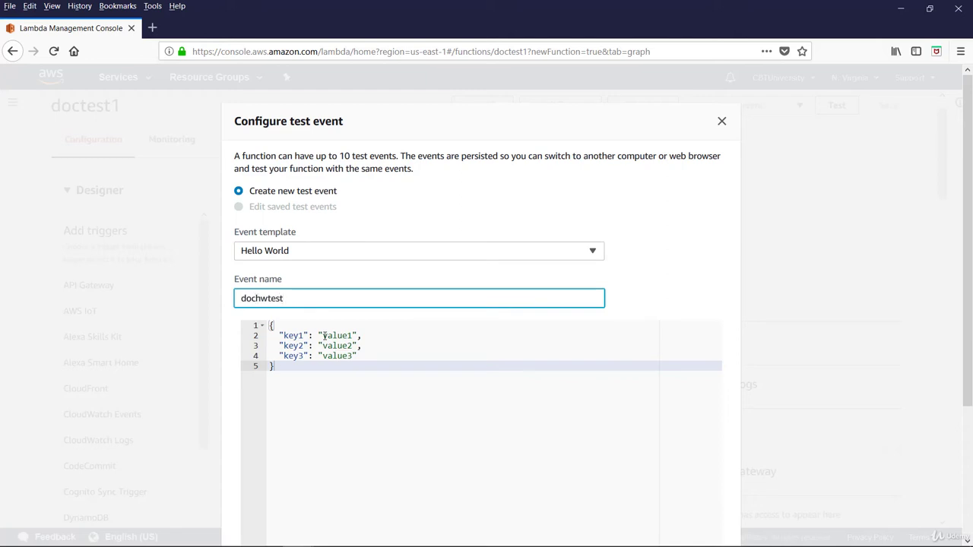
Replace key1's value with a custom greeting and create the test event
left_click(324, 335)
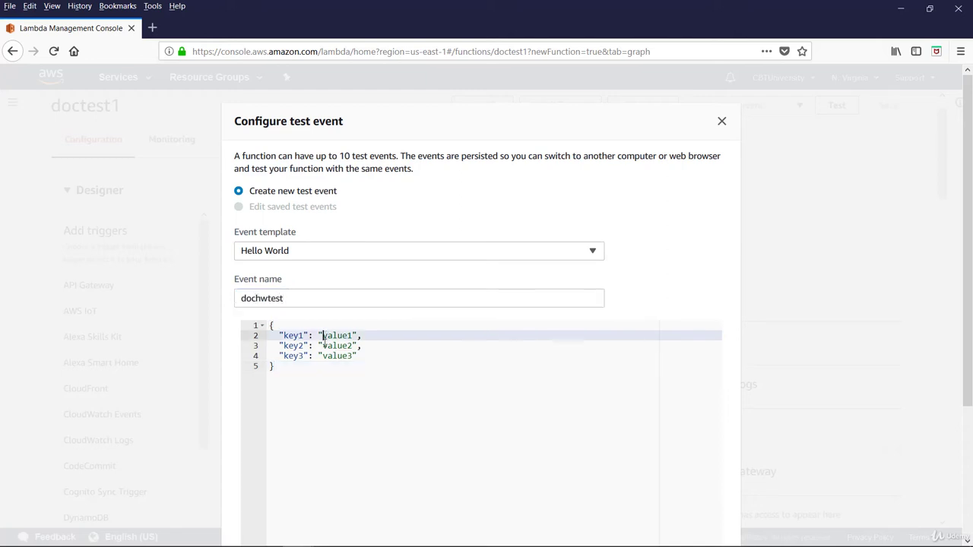
double_click(324, 339)
left_click(323, 339)
double_click(324, 335)
type("Hellow Ken")
scroll(333, 304, "down", 1)
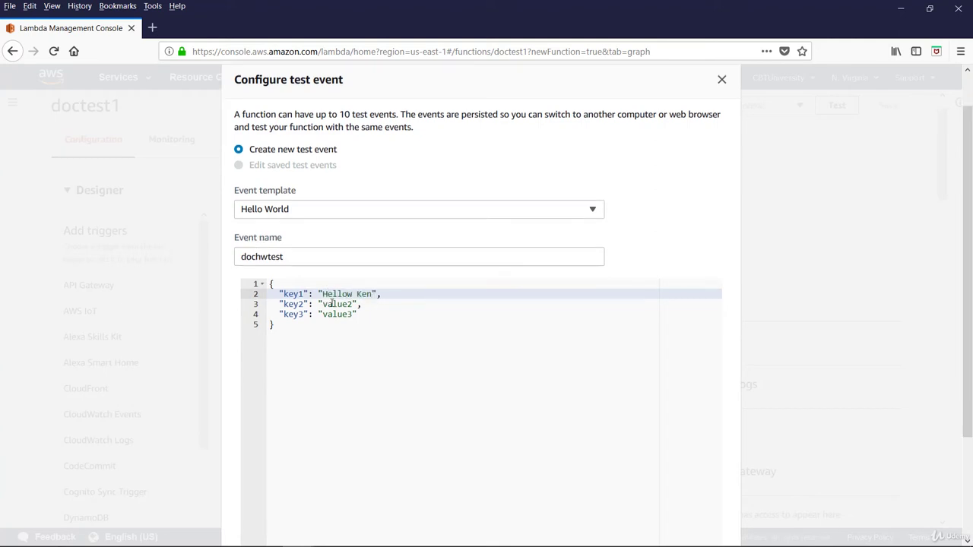
scroll(441, 315, "down", 3)
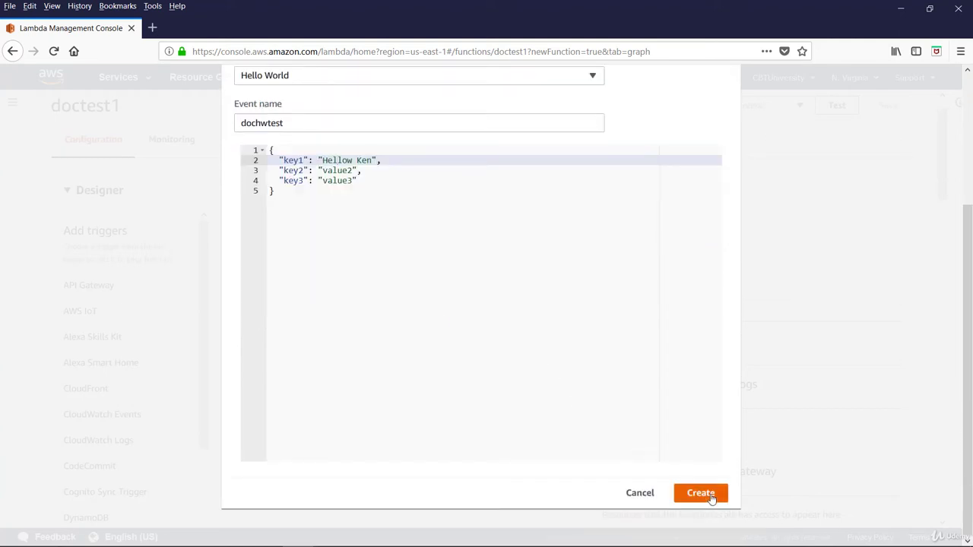
left_click(707, 495)
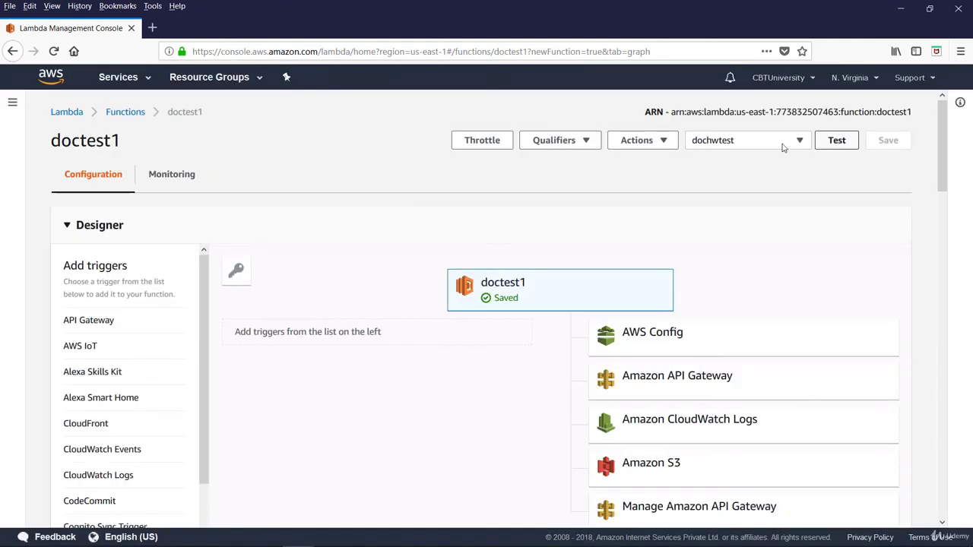
Run doctest1 with the dochwtest event and review the execution result details
left_click(836, 146)
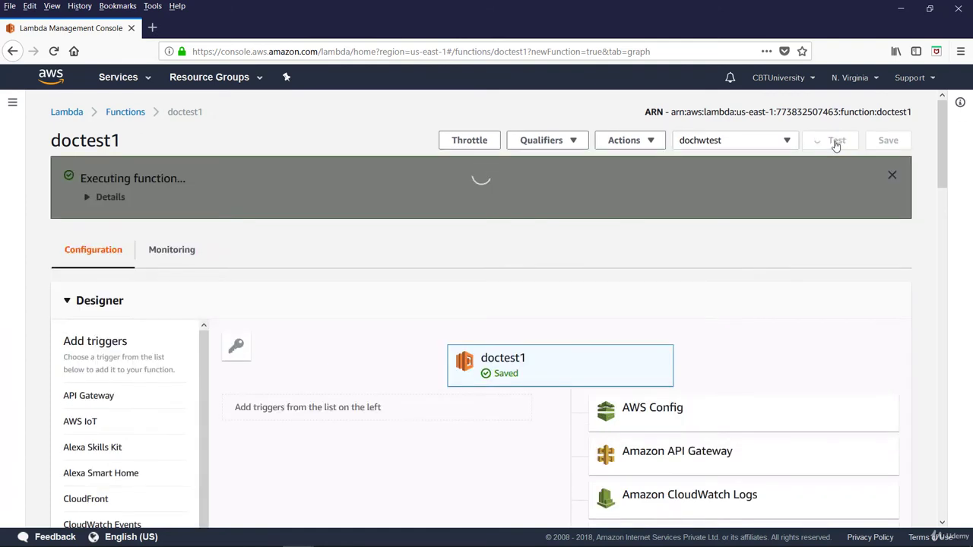
left_click(88, 197)
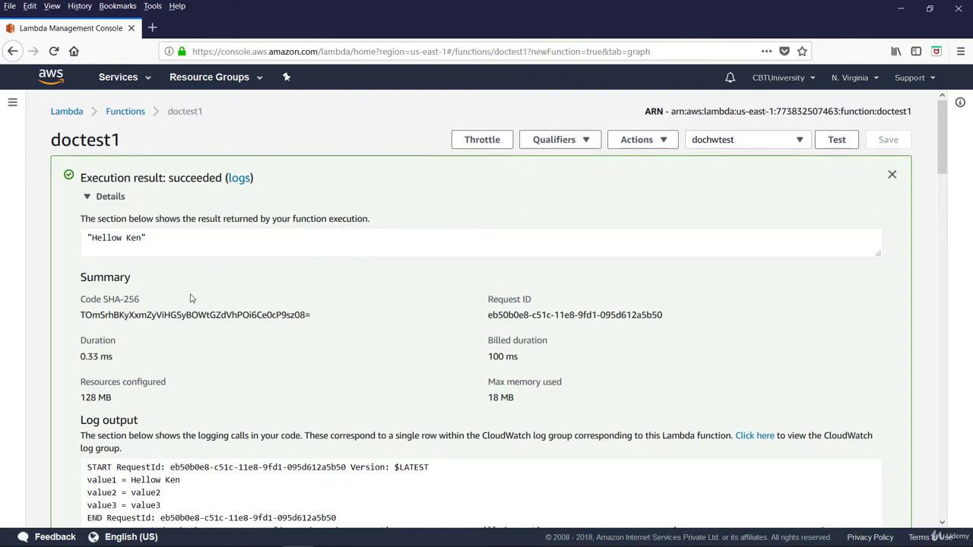
scroll(191, 298, "down", 3)
scroll(192, 299, "down", 10)
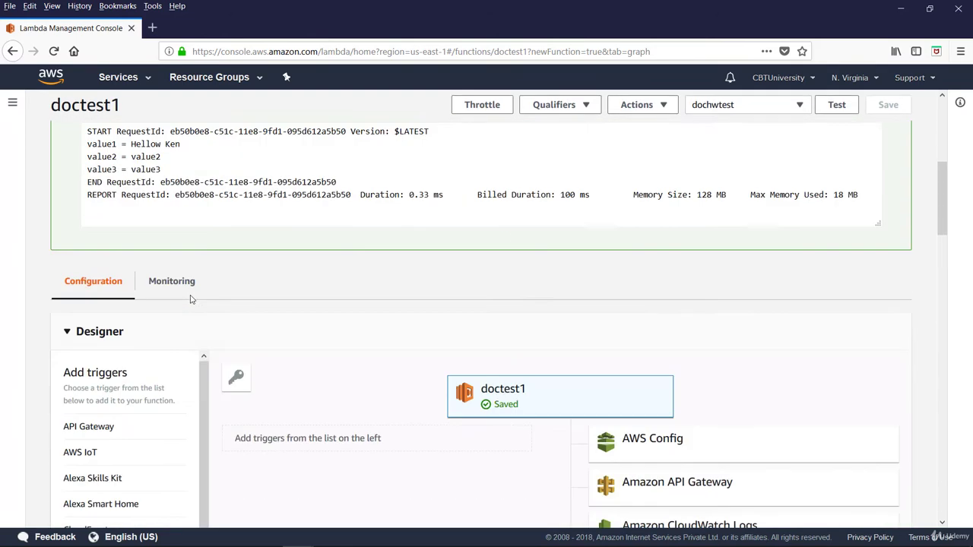
scroll(191, 299, "up", 8)
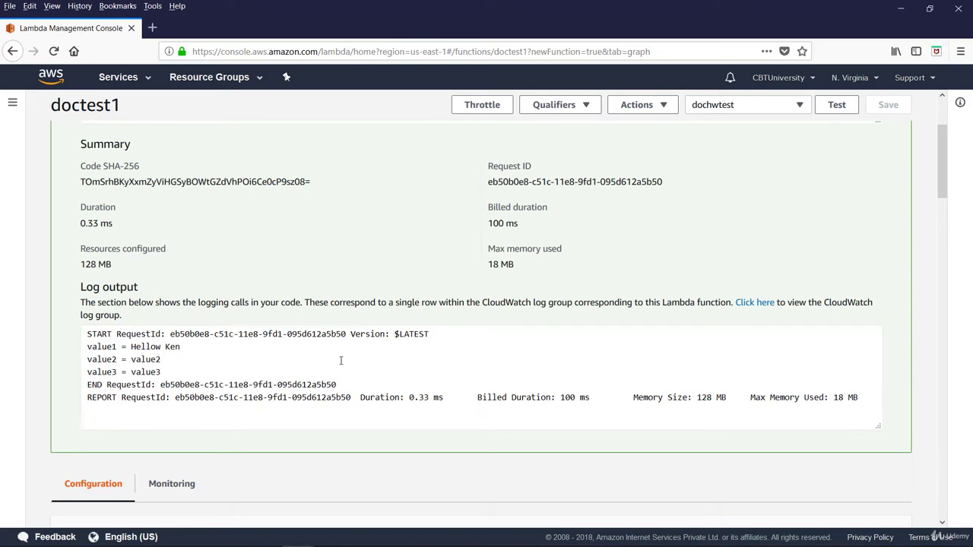
scroll(365, 361, "down", 5)
scroll(362, 366, "down", 5)
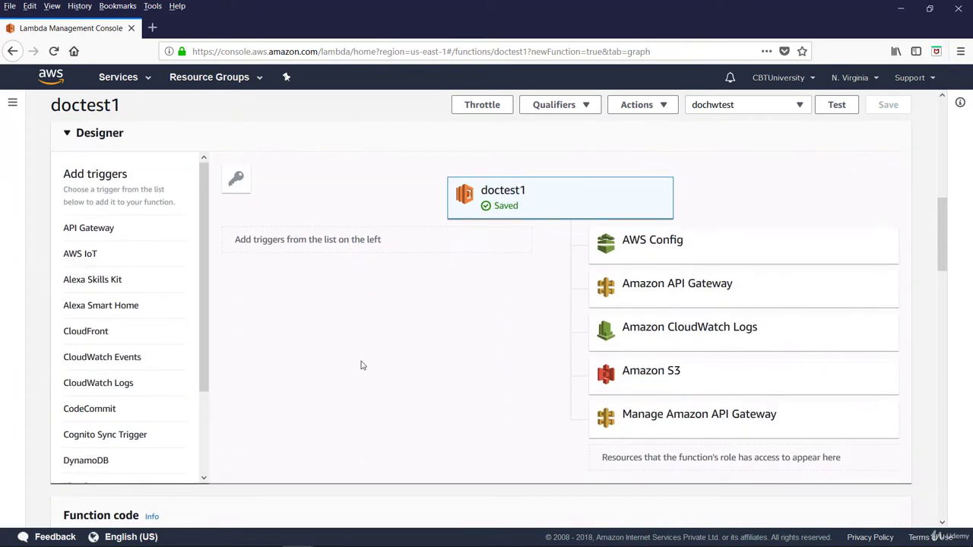
scroll(362, 366, "up", 3)
Check the CloudWatch monitoring metrics, then return to the Configuration tab
left_click(168, 218)
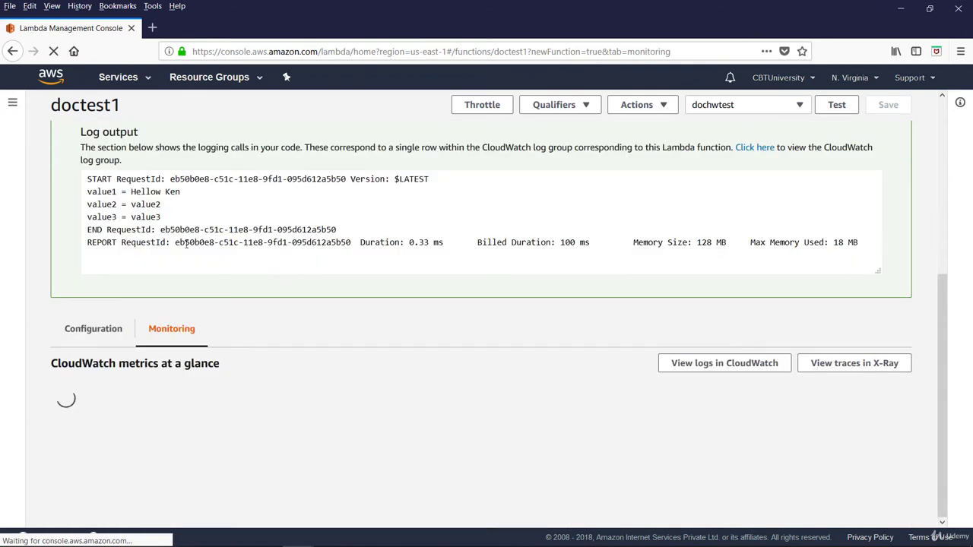
scroll(272, 320, "up", 6)
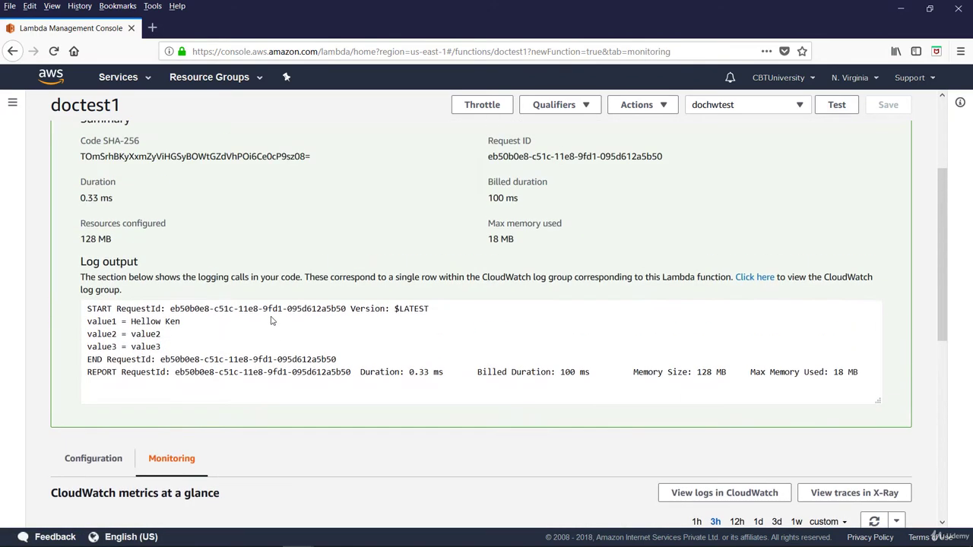
scroll(271, 316, "up", 1)
scroll(272, 316, "down", 8)
left_click(93, 350)
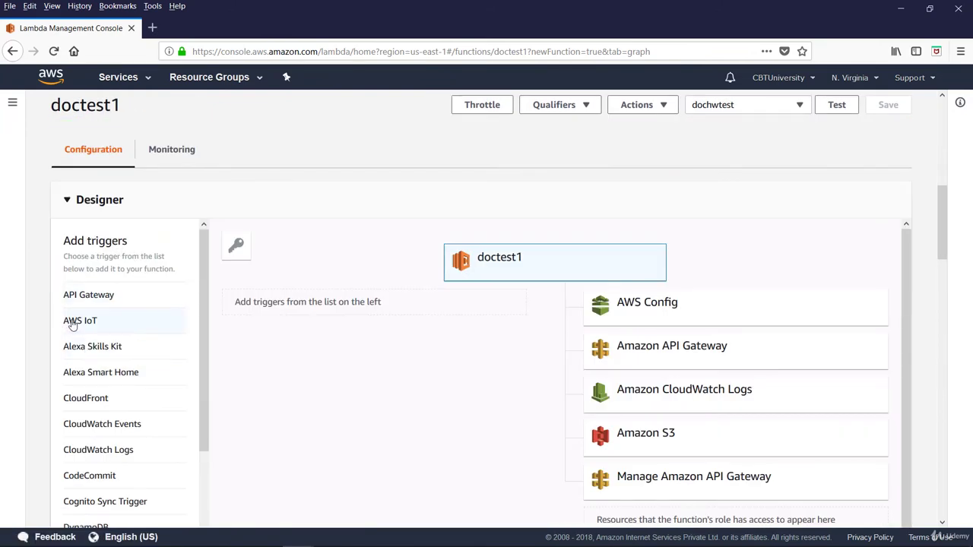
Add an S3 trigger to doctest1 from the Designer
scroll(119, 343, "down", 2)
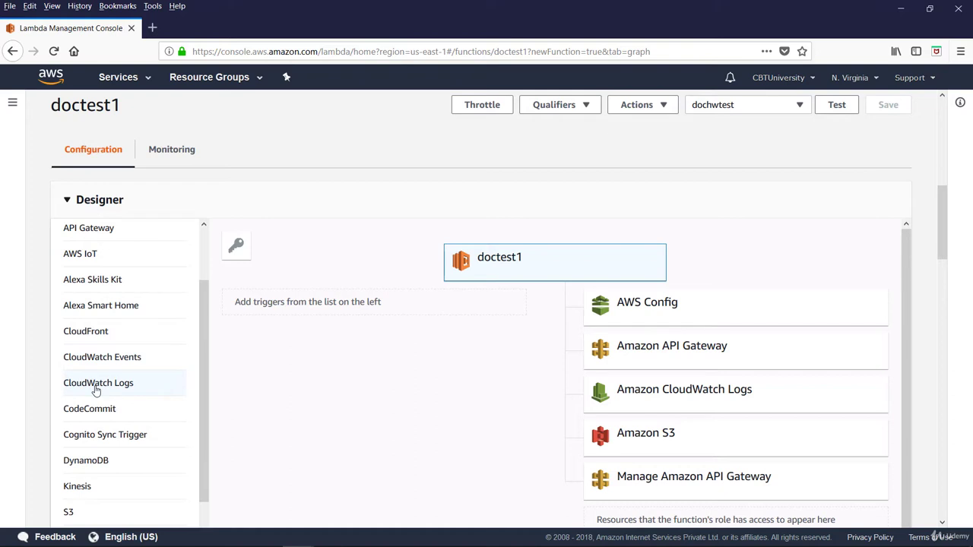
scroll(64, 400, "down", 1)
scroll(76, 418, "down", 3)
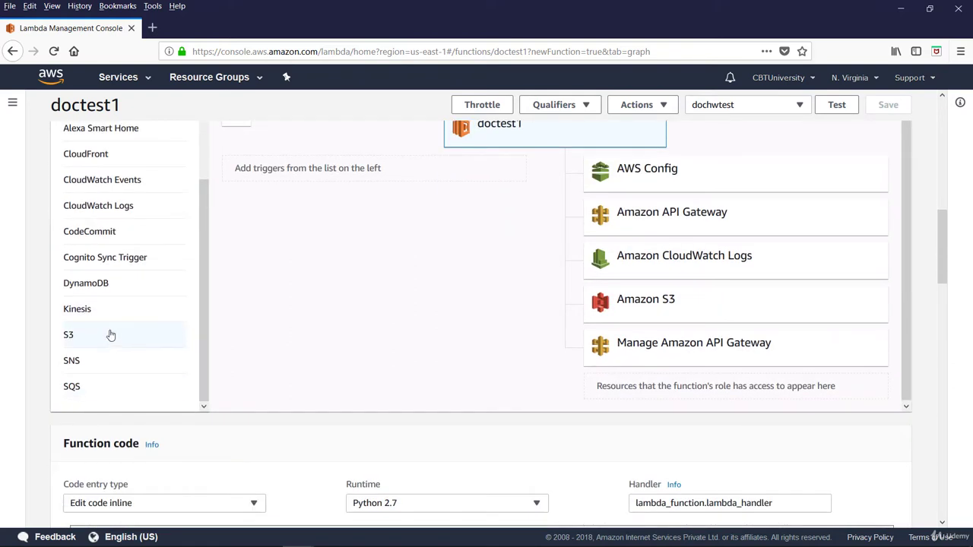
left_click(69, 335)
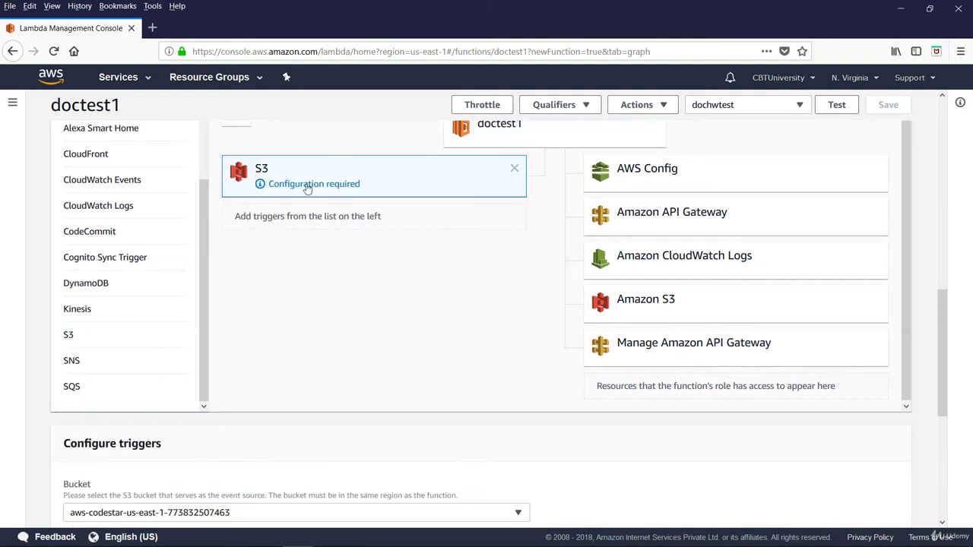
Set the trigger to bucket cb-bucket-dom1 with Object Created (All) events and add it
scroll(313, 328, "down", 5)
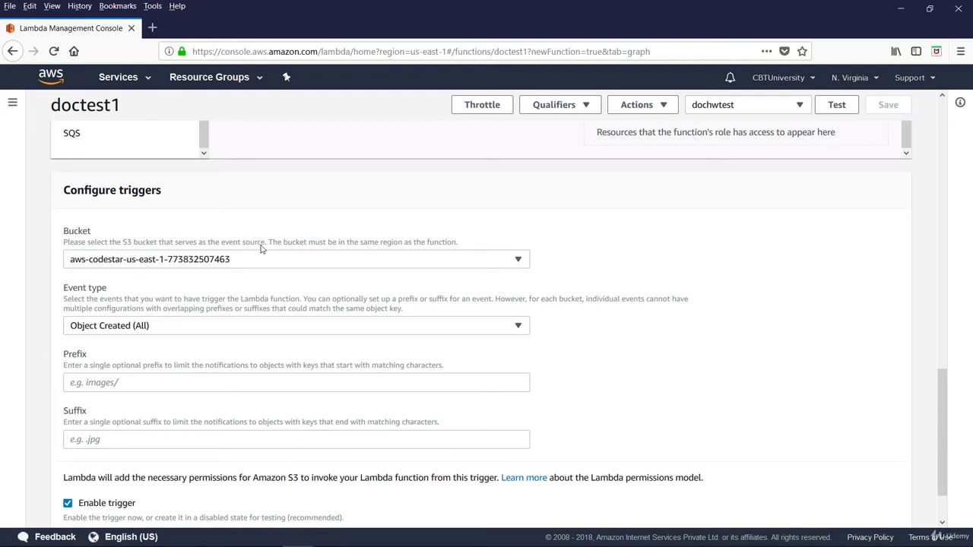
left_click(219, 332)
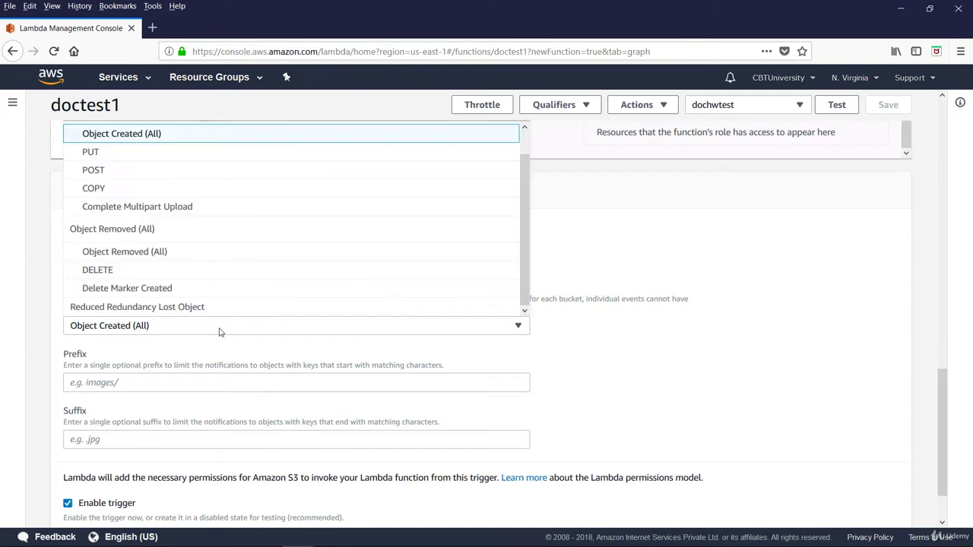
scroll(140, 152, "up", 1)
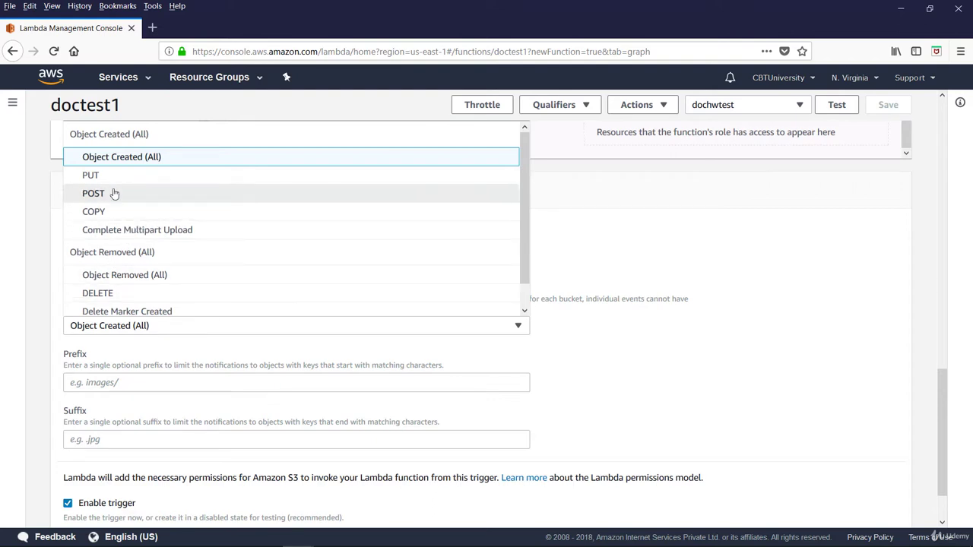
scroll(200, 297, "down", 2)
scroll(200, 297, "down", 1)
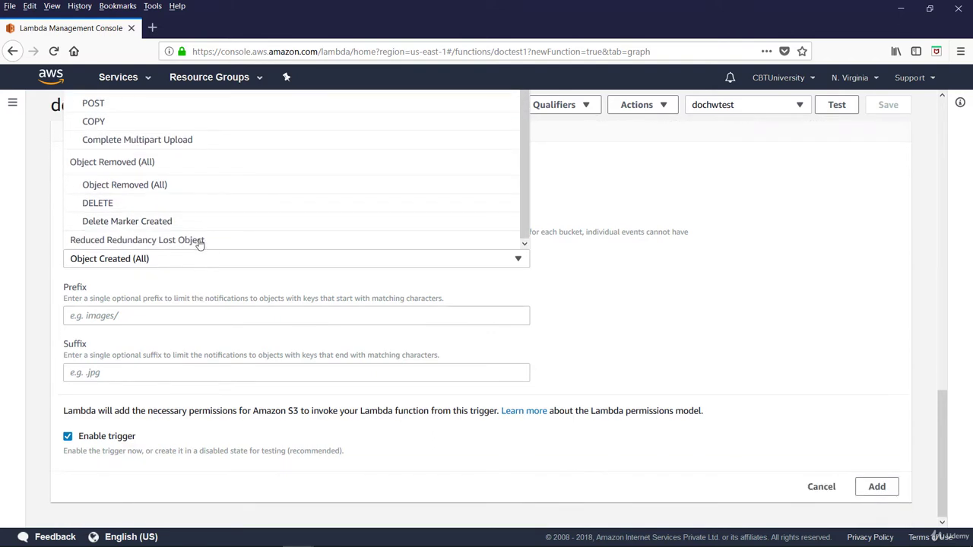
left_click(170, 259)
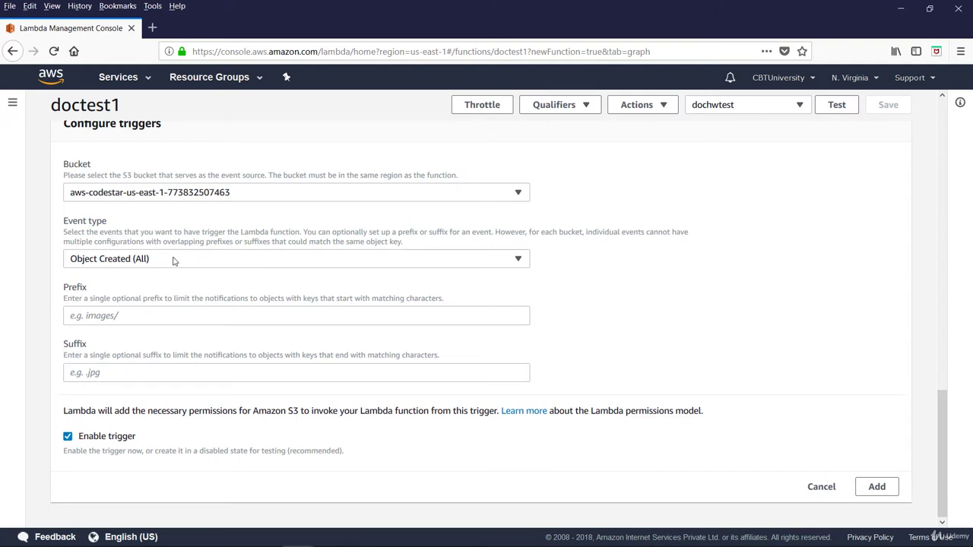
left_click(174, 259)
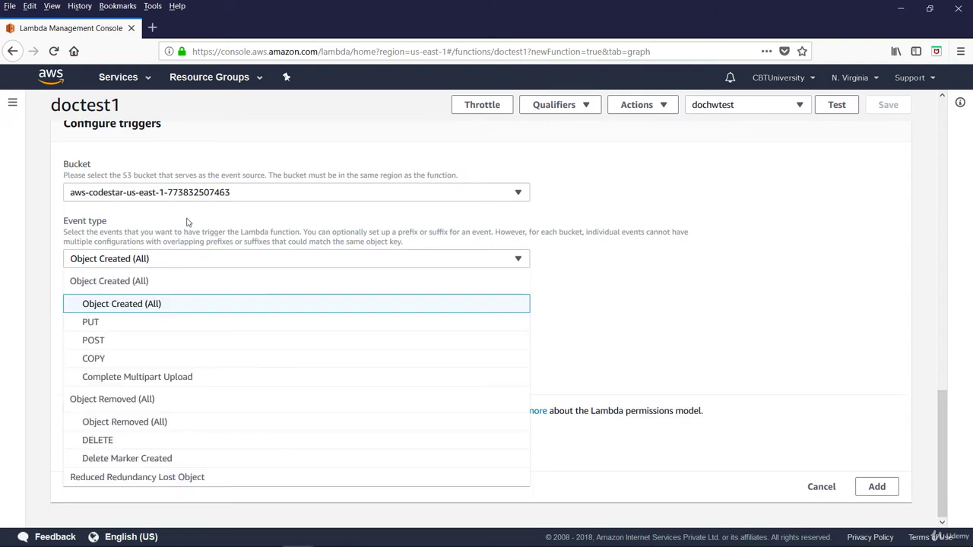
left_click(220, 196)
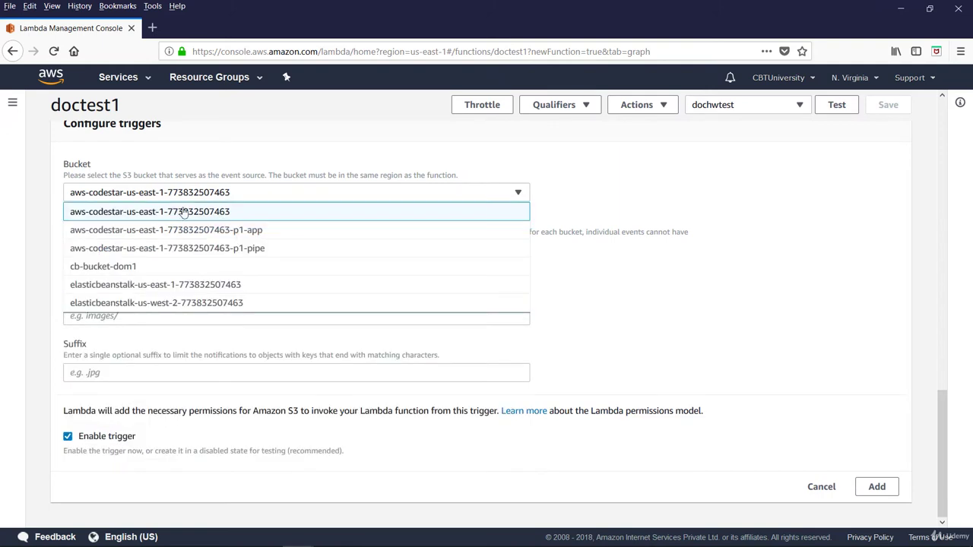
left_click(127, 270)
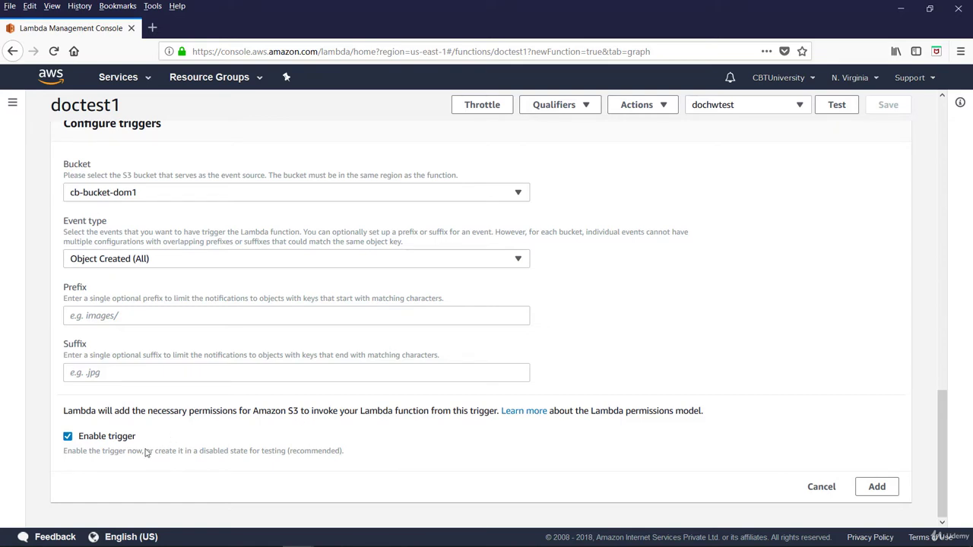
left_click(874, 492)
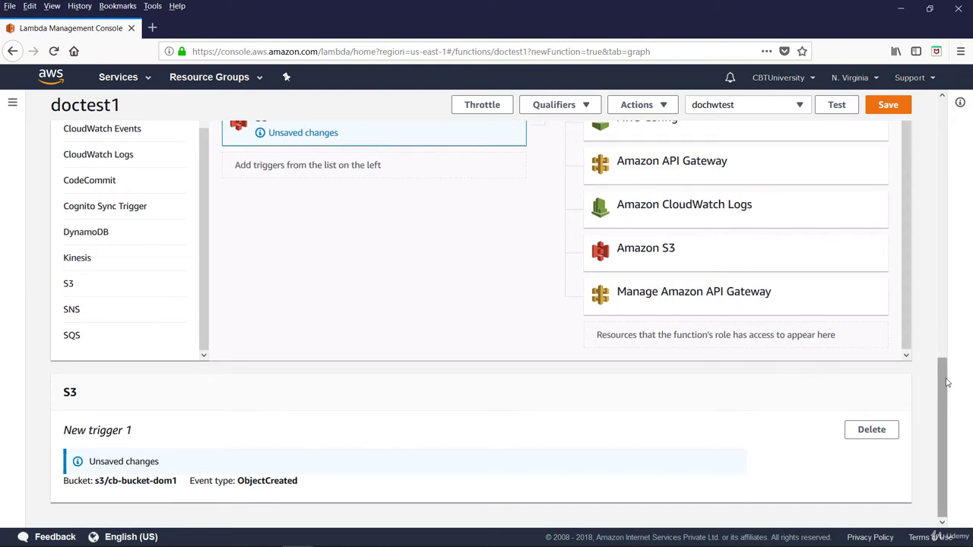
Attempt to save doctest1 with the S3 trigger, then open the AWS console home in a new tab
scroll(946, 384, "up", 5)
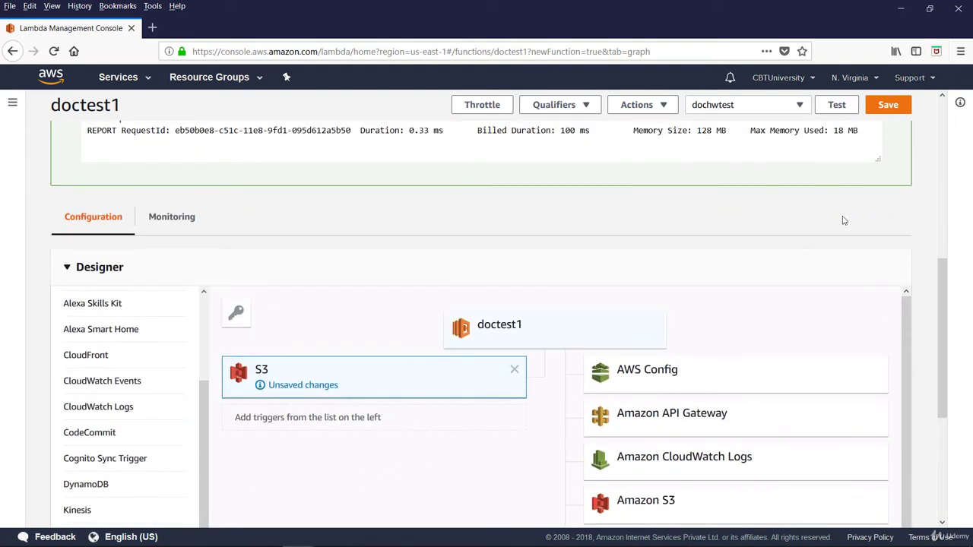
left_click(883, 108)
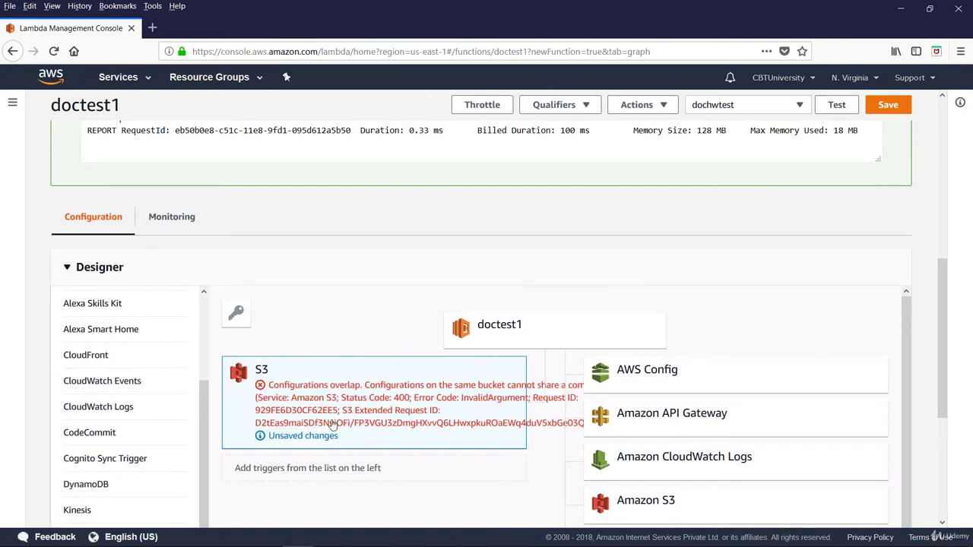
left_click(51, 77)
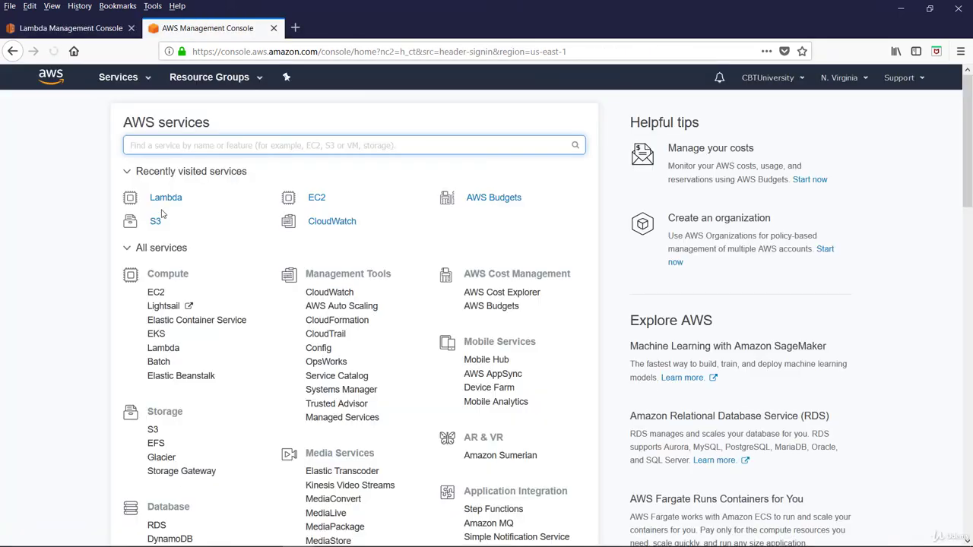
Create the S3 bucket docu-bucket1 in US East (N. Virginia) with default settings and open it
left_click(154, 222)
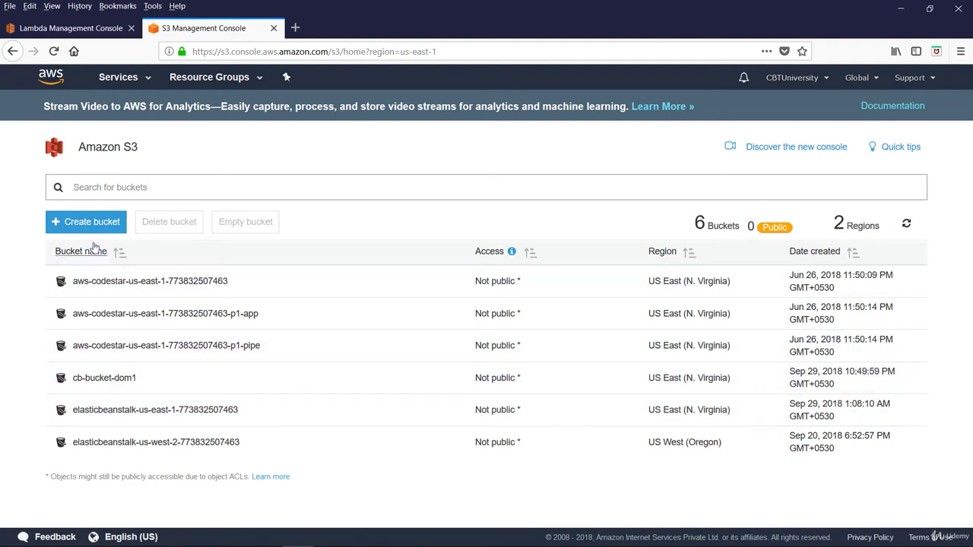
left_click(85, 222)
left_click(438, 137)
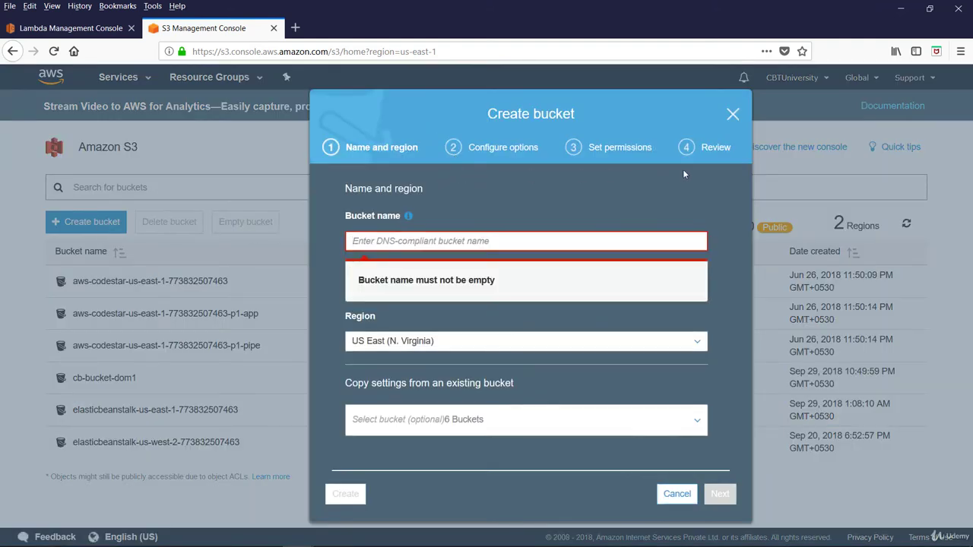
left_click(361, 239)
type("docu-bucket1")
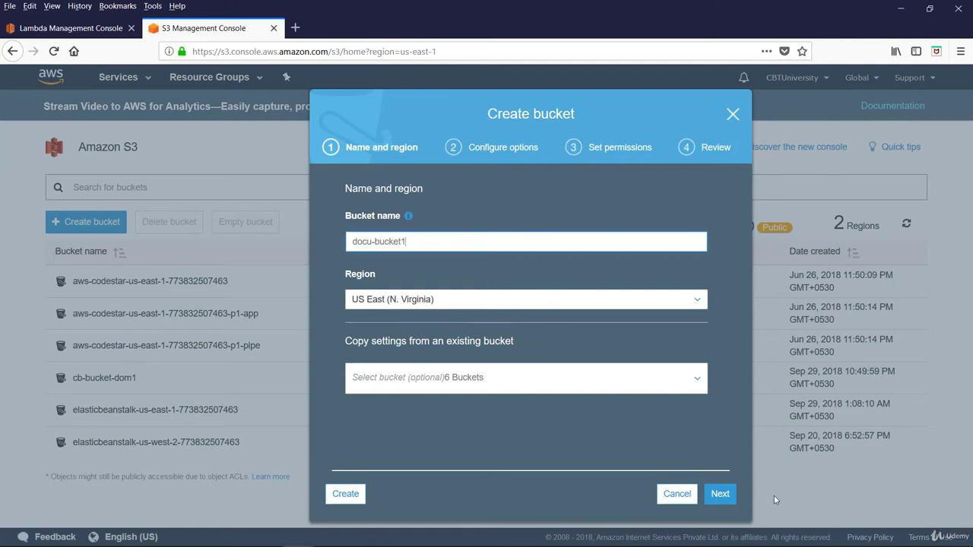
left_click(720, 494)
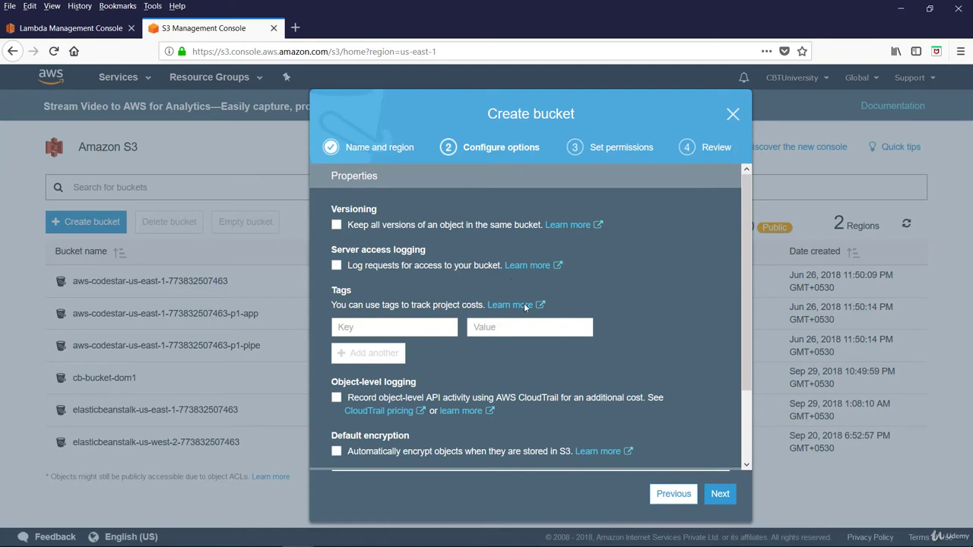
left_click(722, 495)
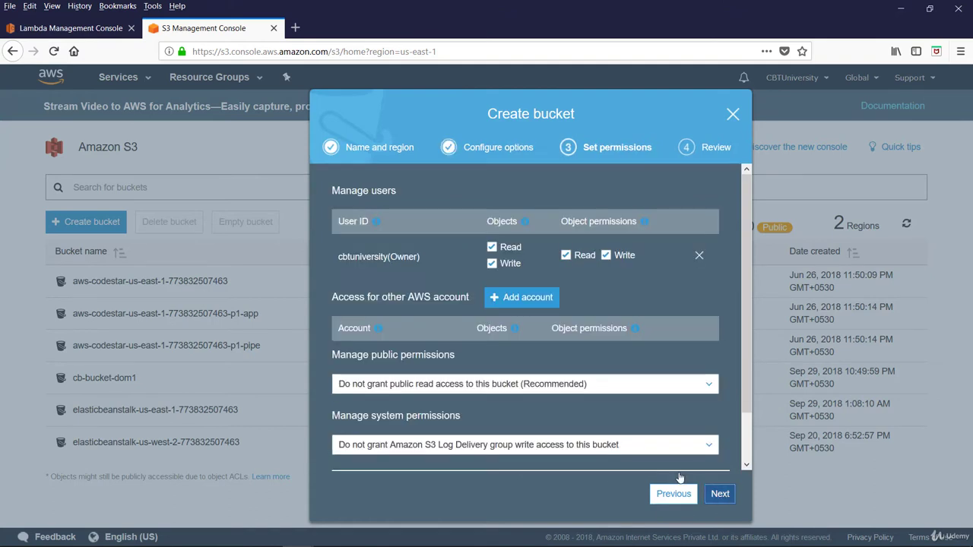
left_click(721, 494)
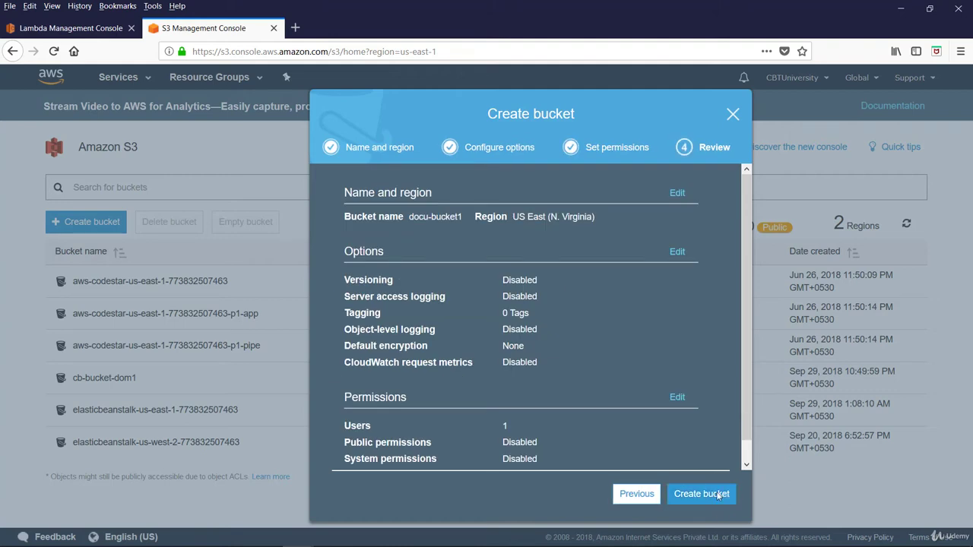
left_click(705, 496)
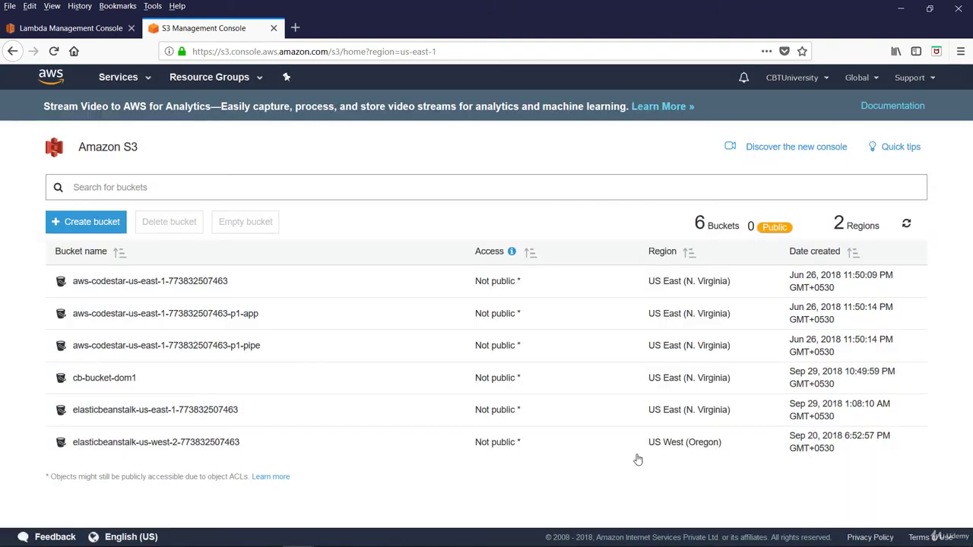
left_click(89, 411)
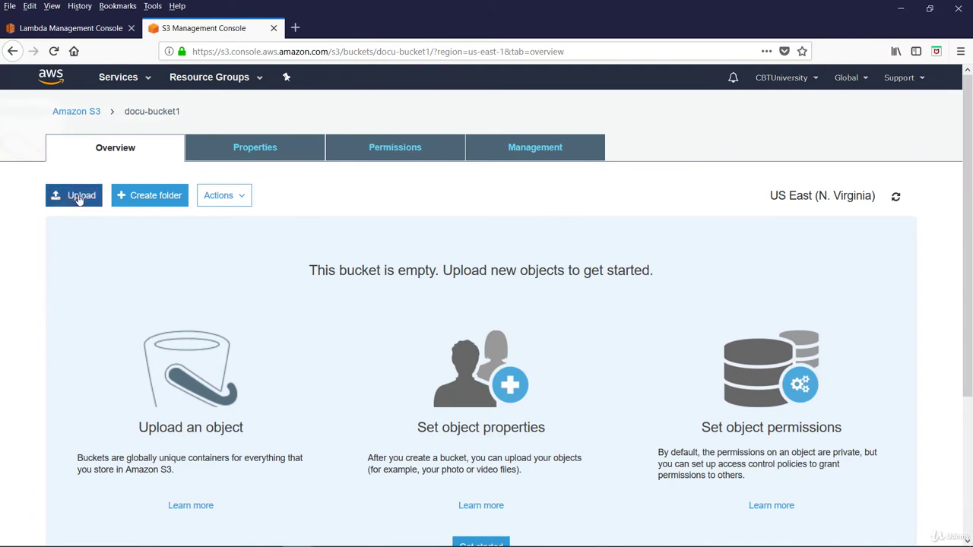
Upload goosa.png into docu-bucket1 with default permissions and Standard storage
left_click(80, 197)
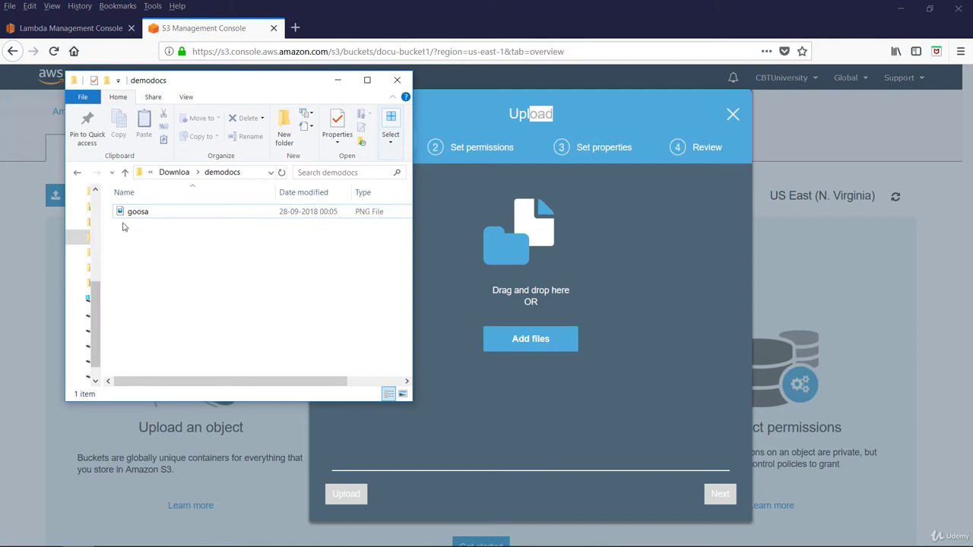
left_click_drag(133, 219, 497, 399)
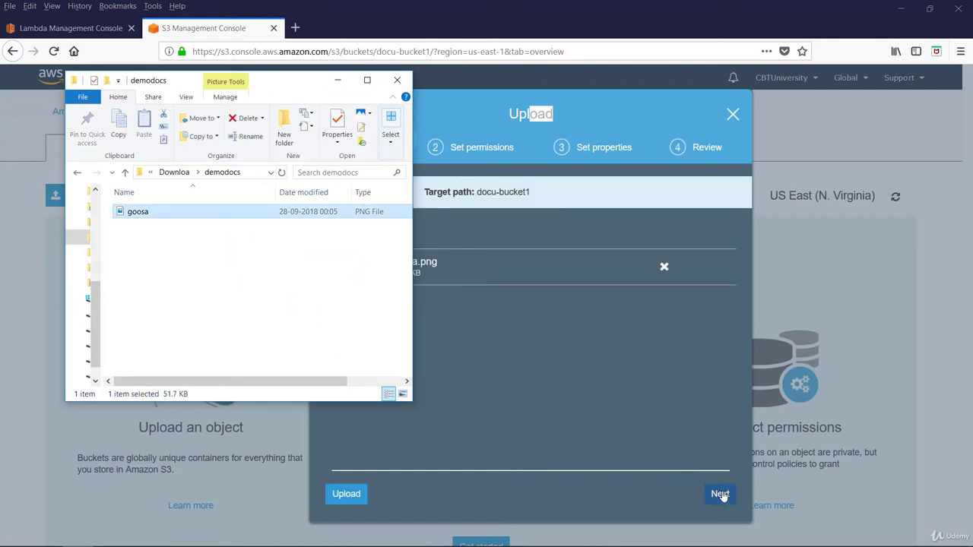
left_click(719, 494)
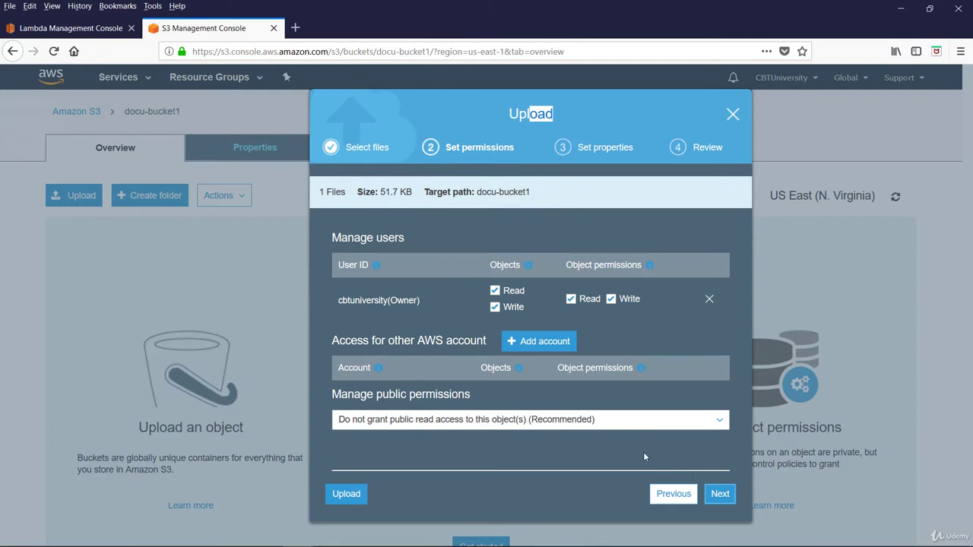
left_click(720, 494)
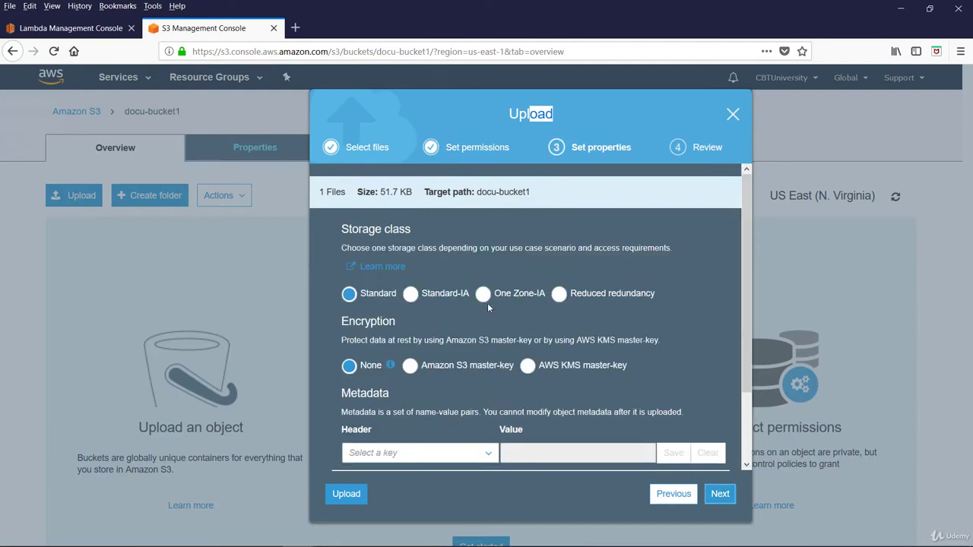
left_click(719, 494)
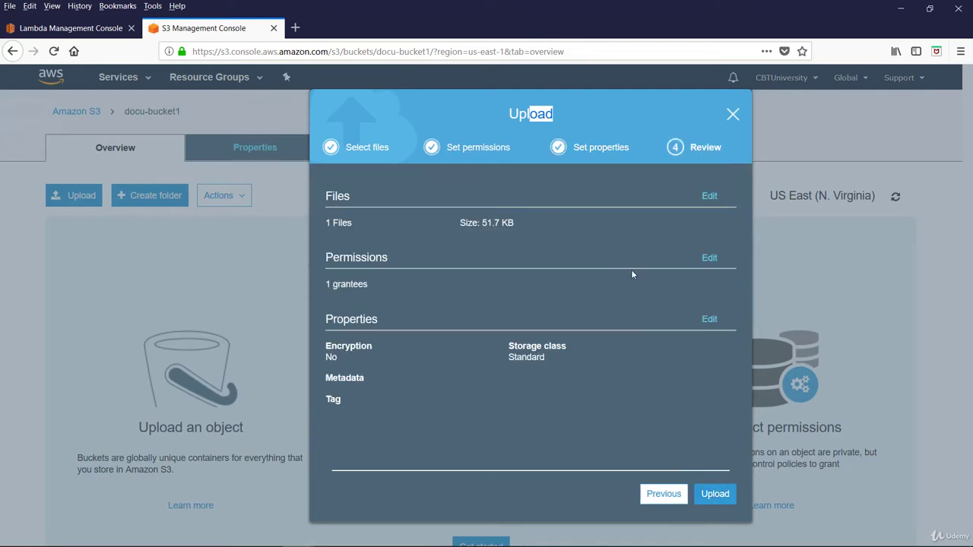
left_click(712, 491)
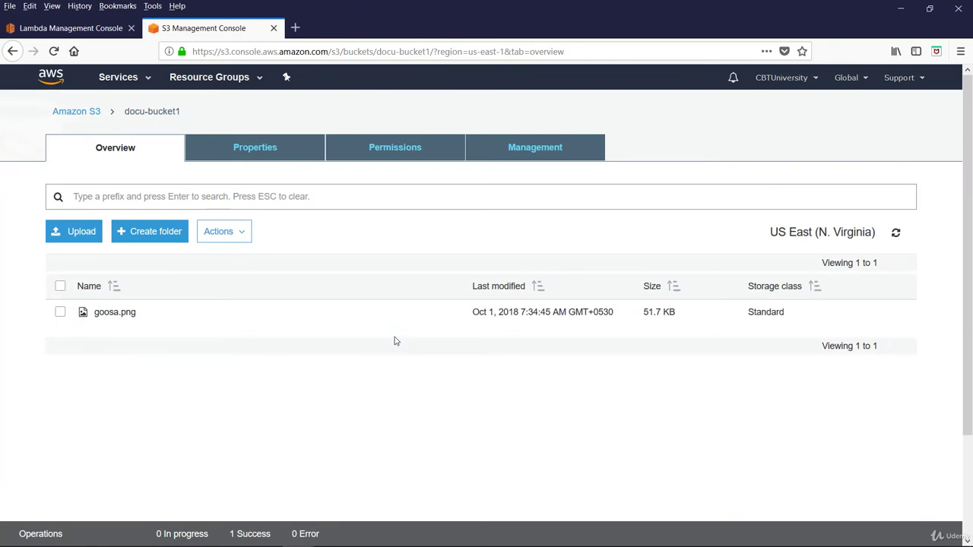
Back on the doctest1 function page, remove the failed S3 trigger
left_click(76, 28)
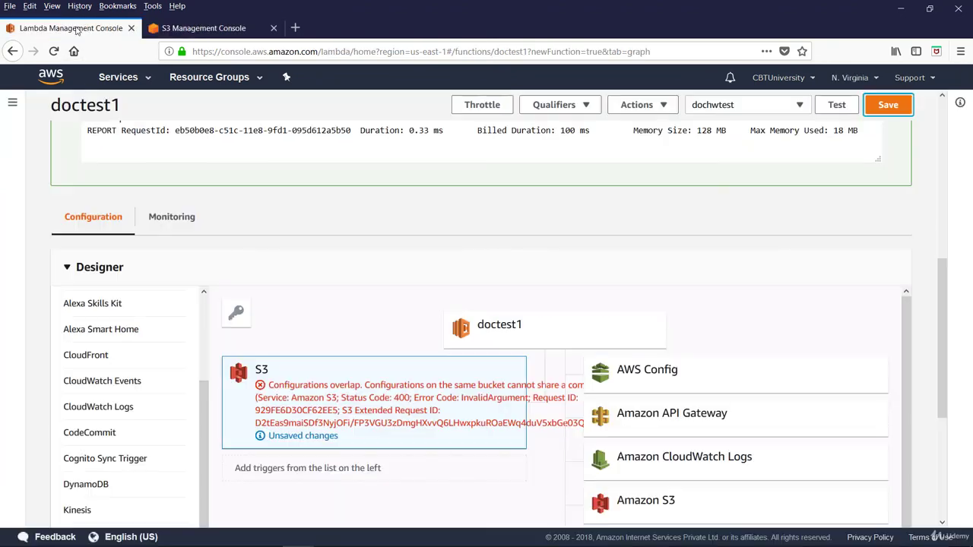
scroll(325, 307, "down", 3)
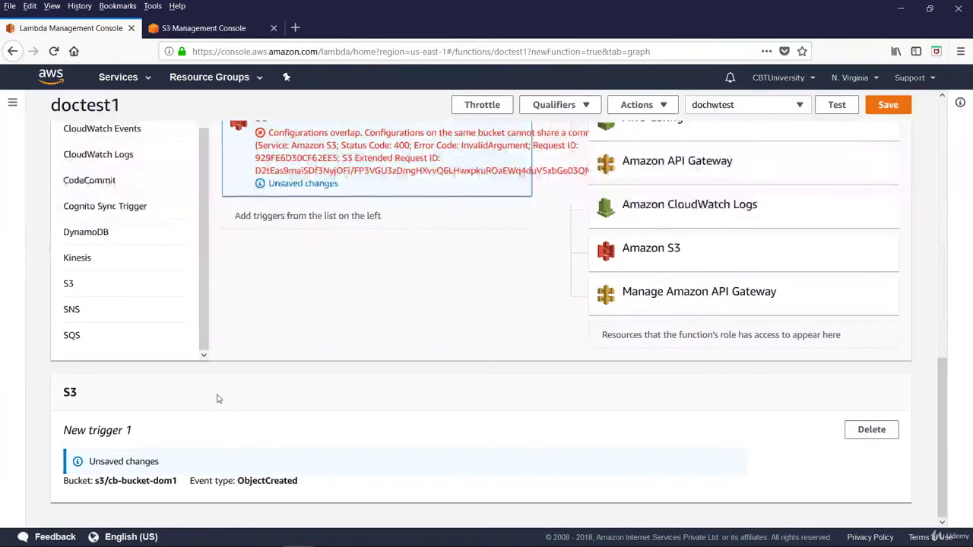
left_click(871, 430)
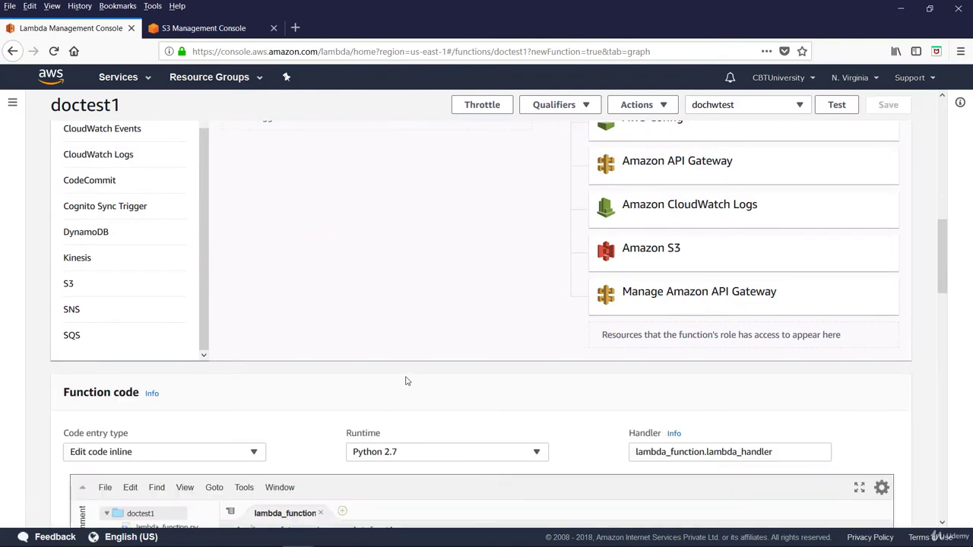
scroll(391, 312, "up", 3)
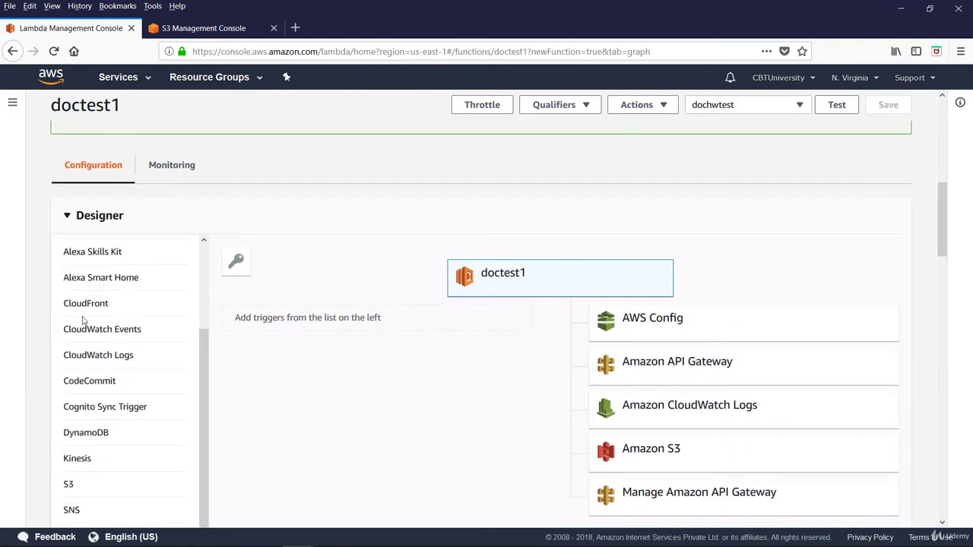
scroll(123, 423, "down", 3)
Add an S3 trigger on bucket docu-bucket1 for Object Created (All) events and save doctest1
left_click(67, 352)
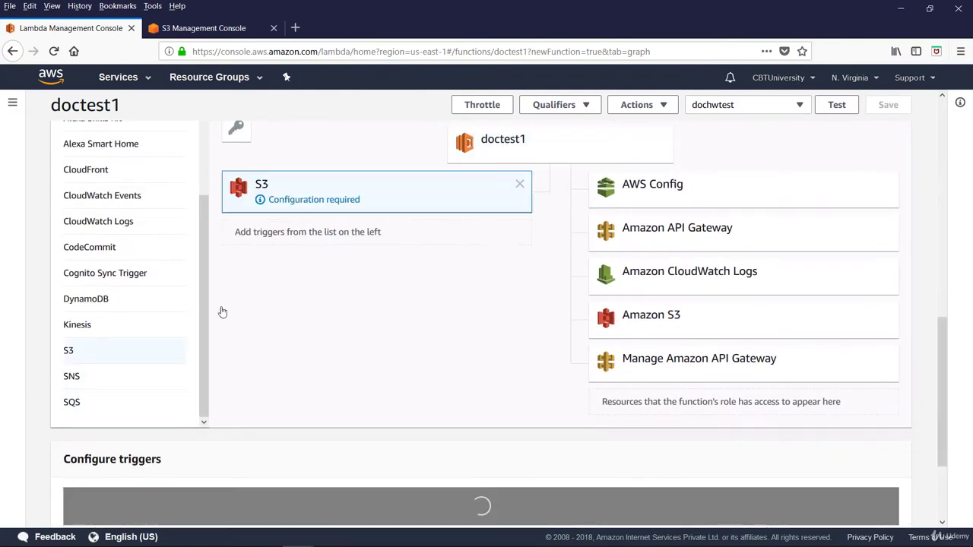
scroll(382, 348, "down", 3)
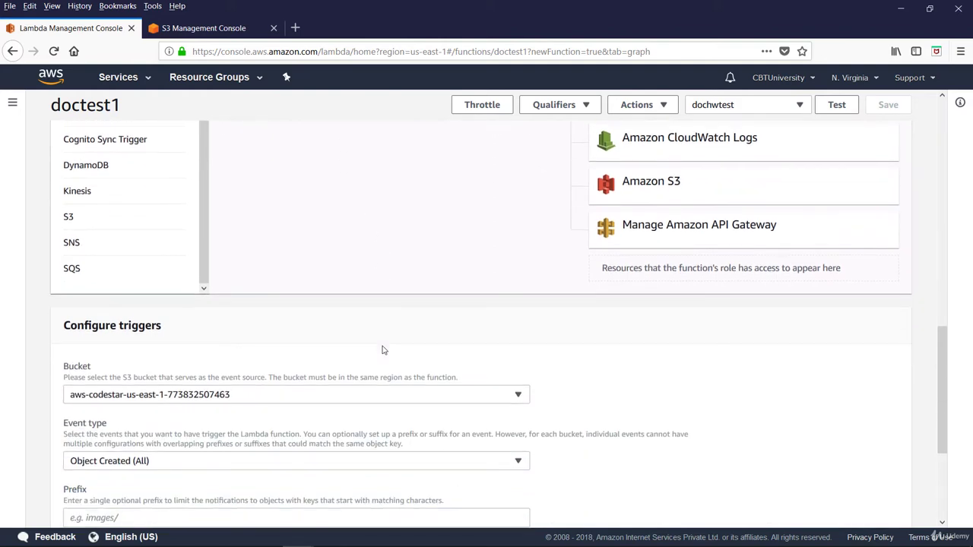
scroll(383, 349, "down", 3)
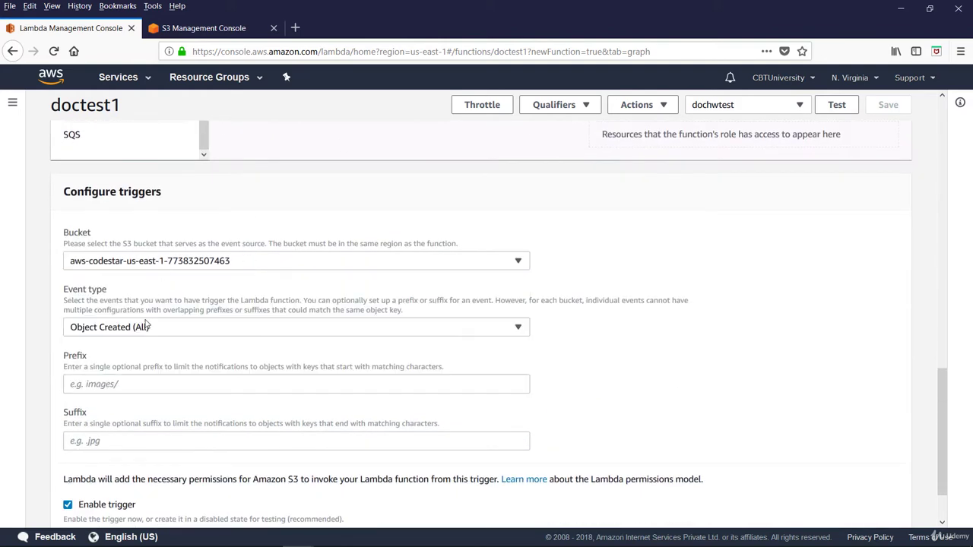
left_click(162, 261)
left_click(89, 356)
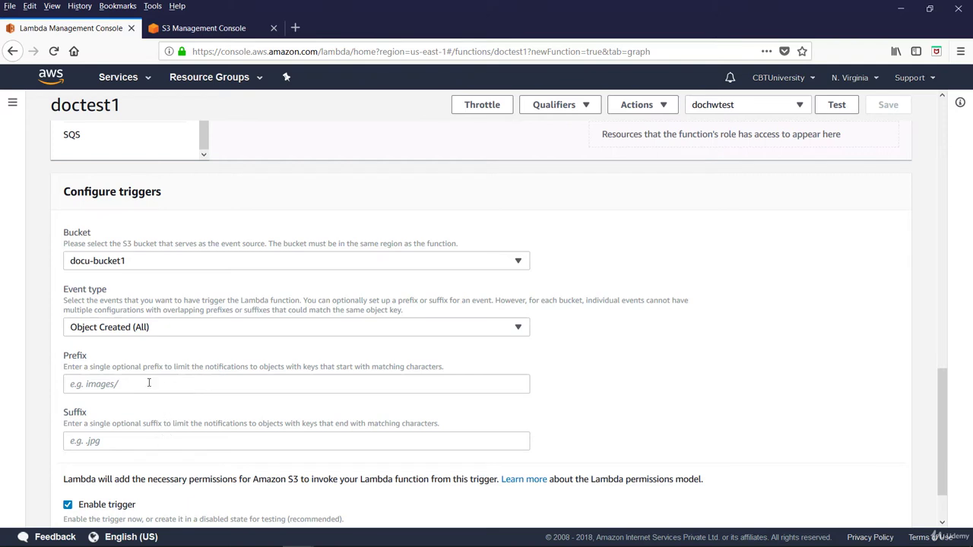
scroll(322, 461, "down", 2)
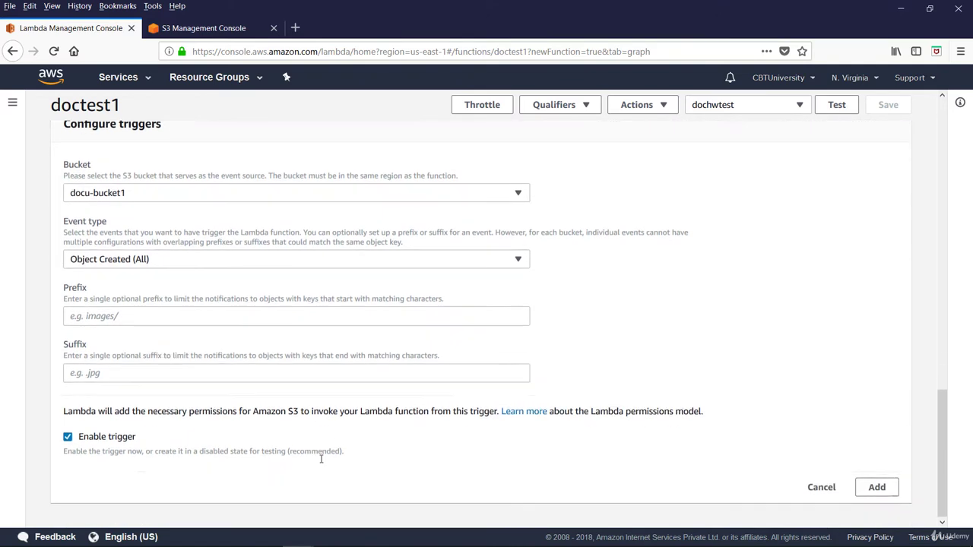
left_click(877, 486)
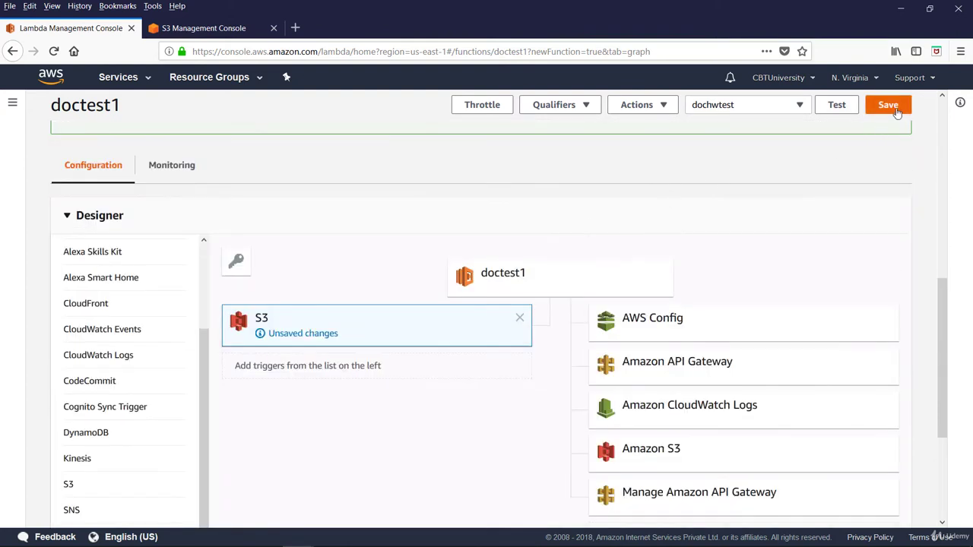
left_click(891, 106)
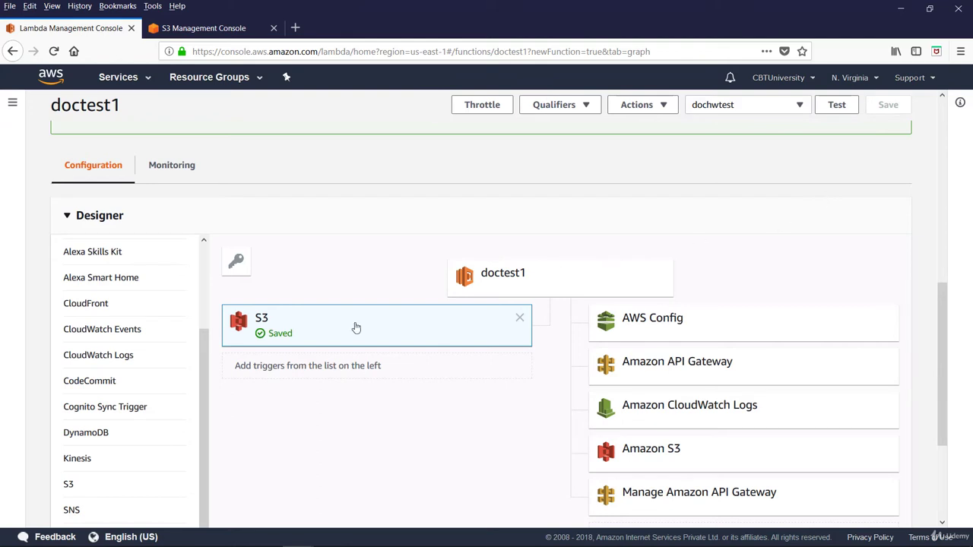
Confirm the docu-bucket1 trigger shows Saved, then bring up doctest1's Monitoring view
scroll(308, 394, "up", 3)
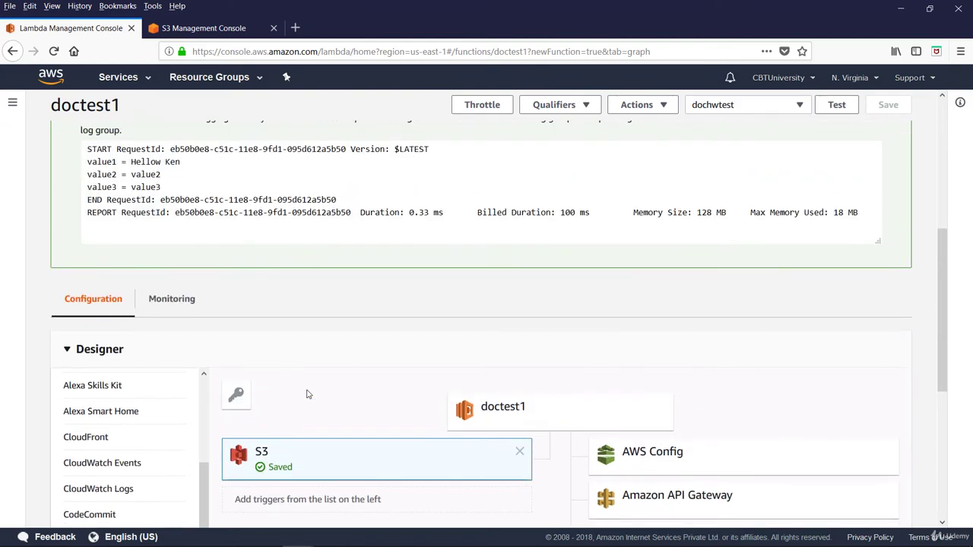
scroll(308, 393, "down", 5)
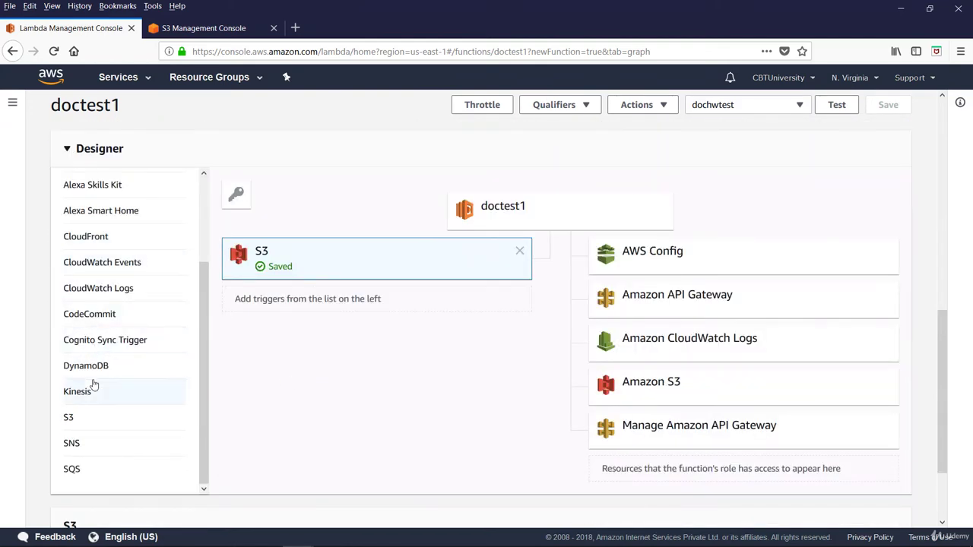
scroll(385, 403, "up", 3)
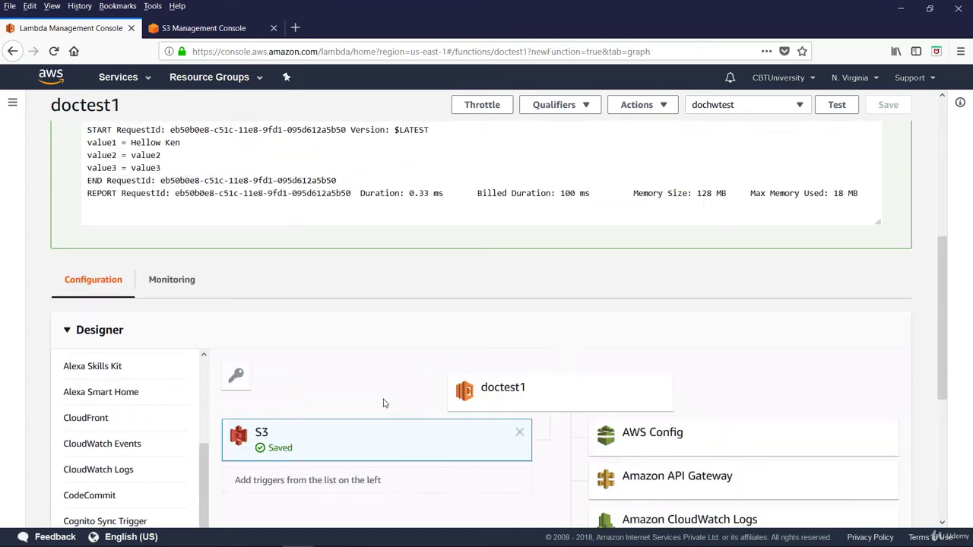
scroll(438, 348, "down", 1)
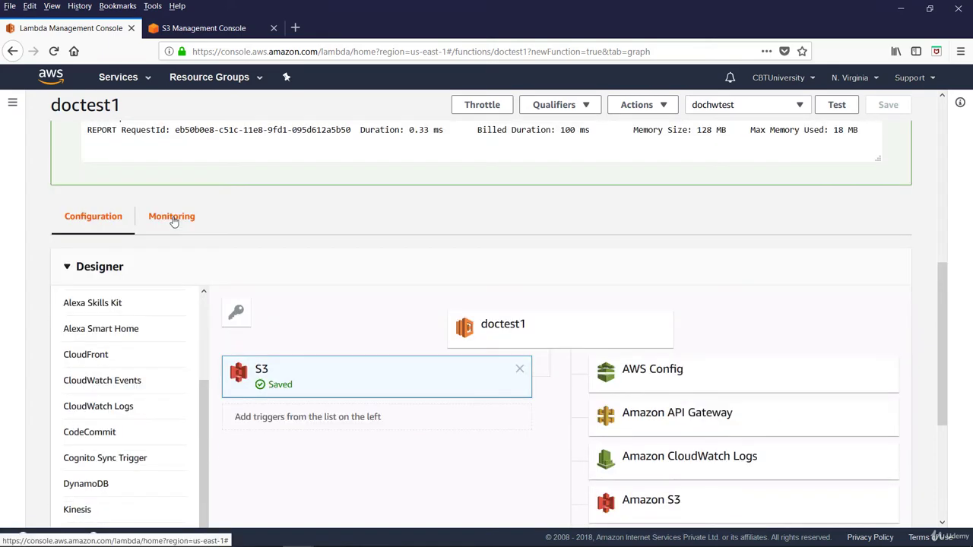
left_click(171, 217)
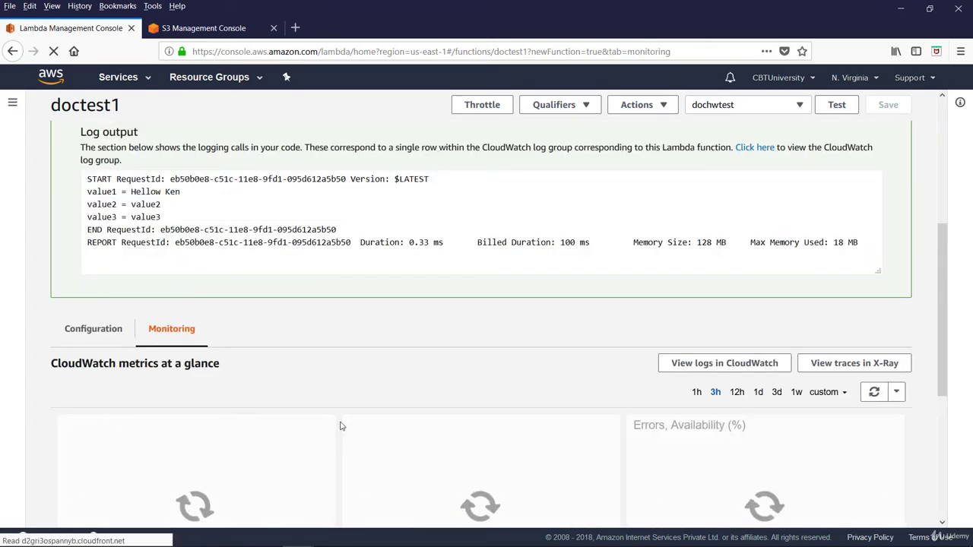
Review doctest1's invocation, duration and error charts, then open its logs in CloudWatch
scroll(342, 420, "down", 3)
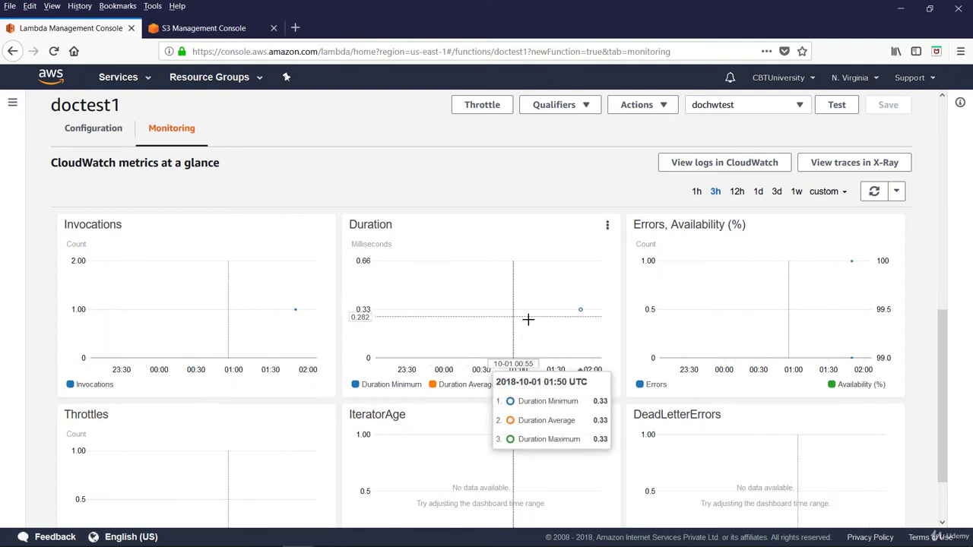
scroll(697, 319, "down", 2)
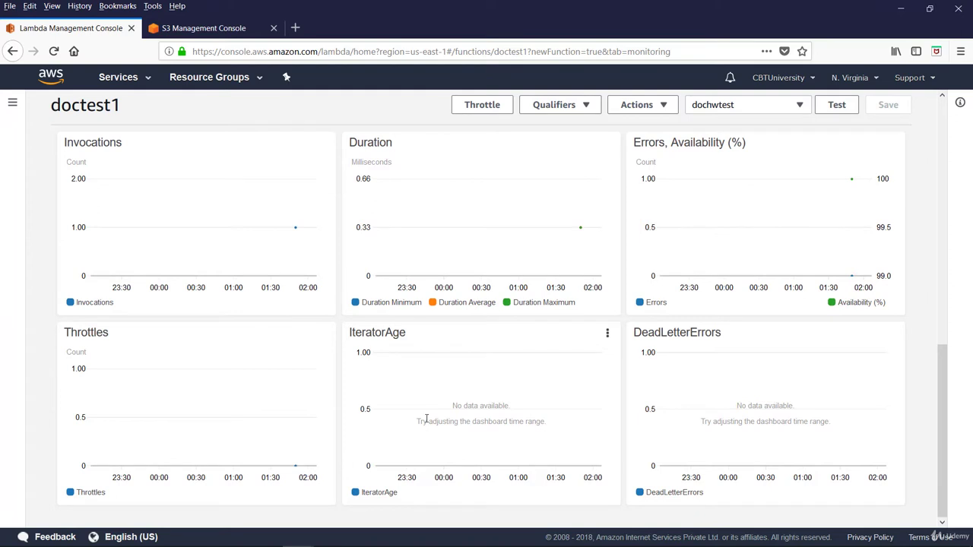
scroll(423, 417, "up", 5)
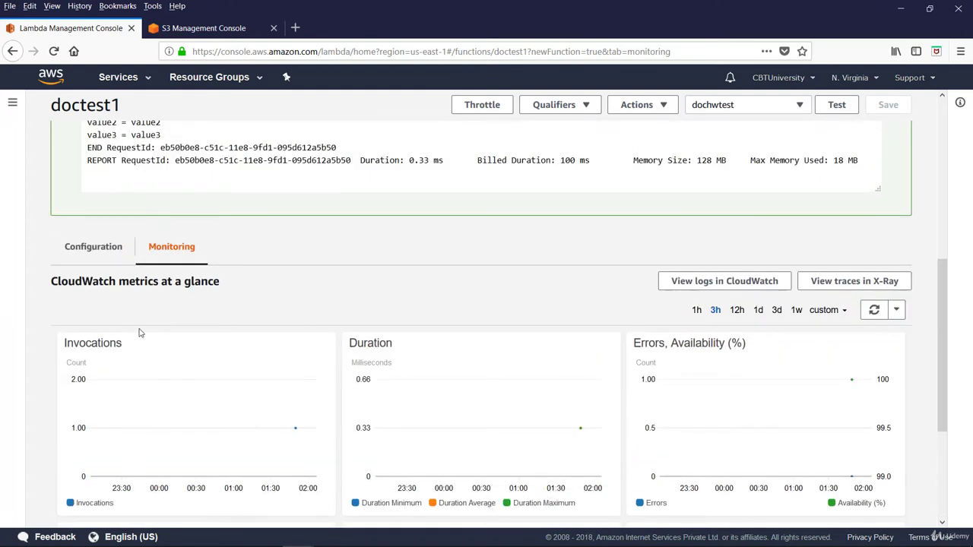
left_click(733, 282)
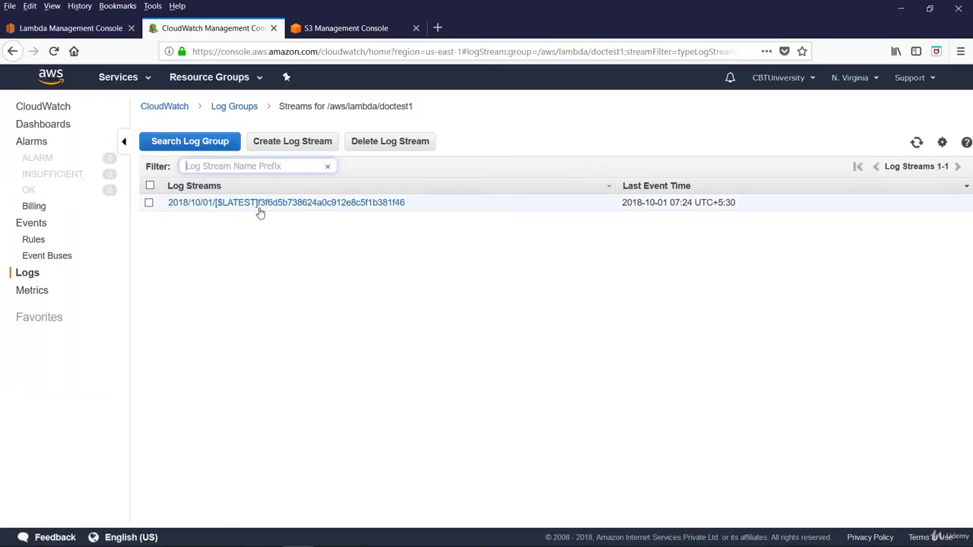
Inspect the doctest1 log stream's events, close CloudWatch, and view the function's traces in X-Ray
left_click(265, 212)
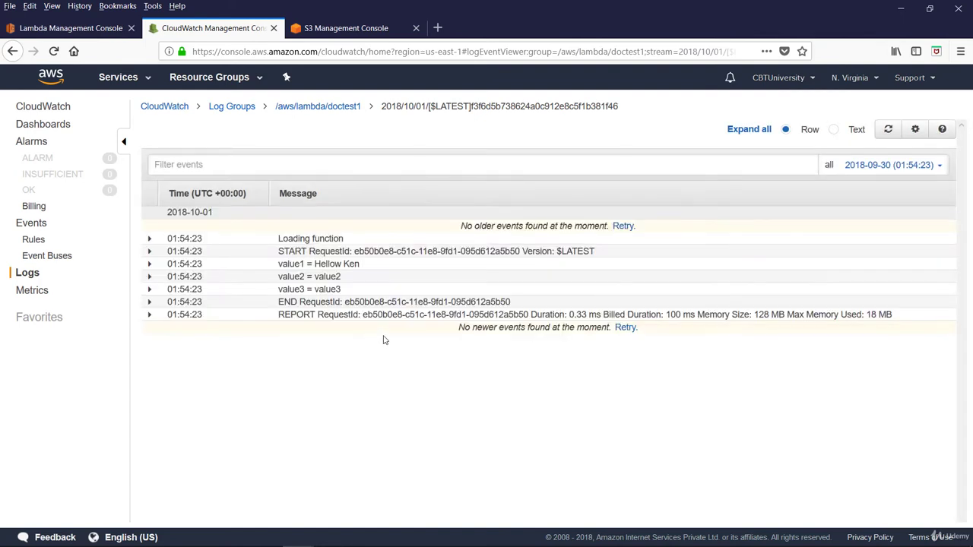
key("ctrl+w")
left_click(844, 282)
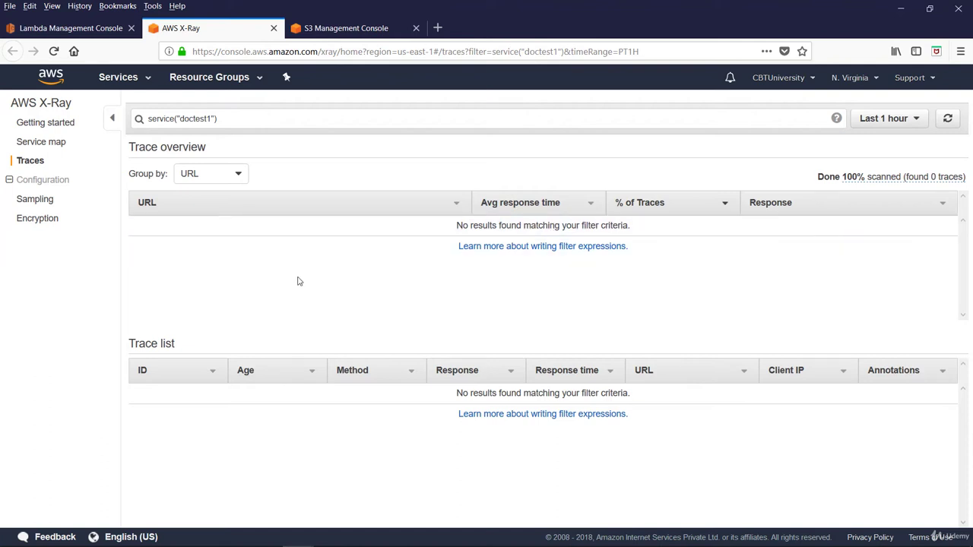
Close the X-Ray and S3 tabs and return to the Lambda functions list
left_click(274, 28)
left_click(274, 28)
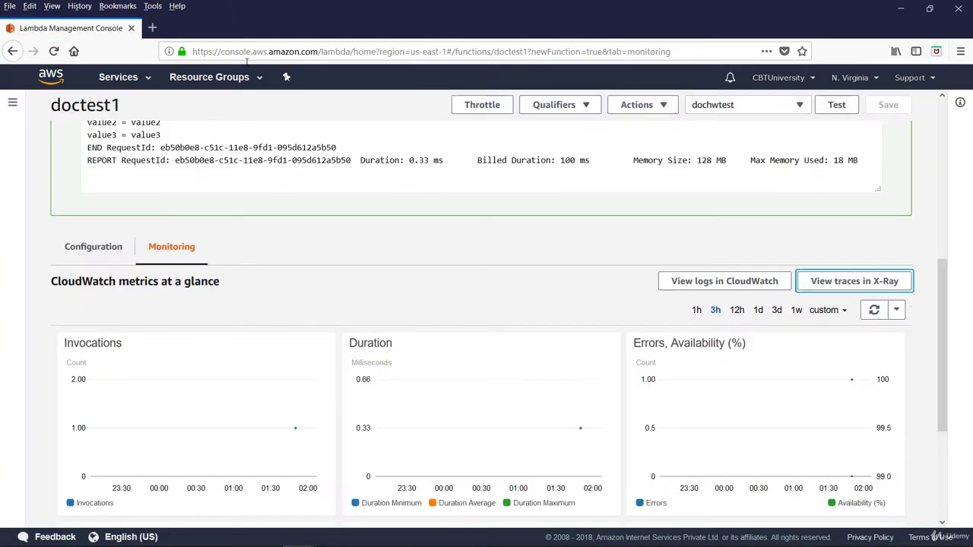
scroll(339, 321, "down", 3)
scroll(339, 321, "up", 3)
scroll(337, 318, "up", 5)
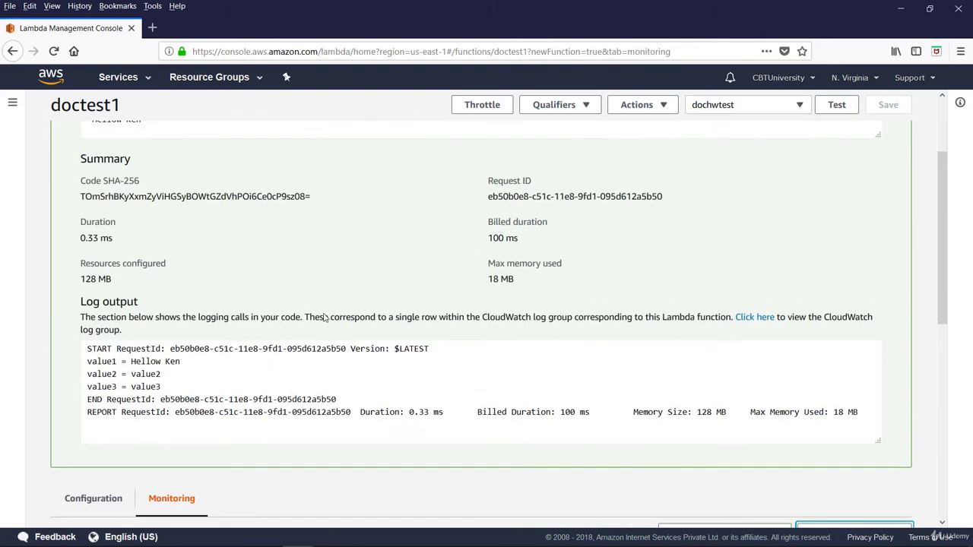
left_click(116, 114)
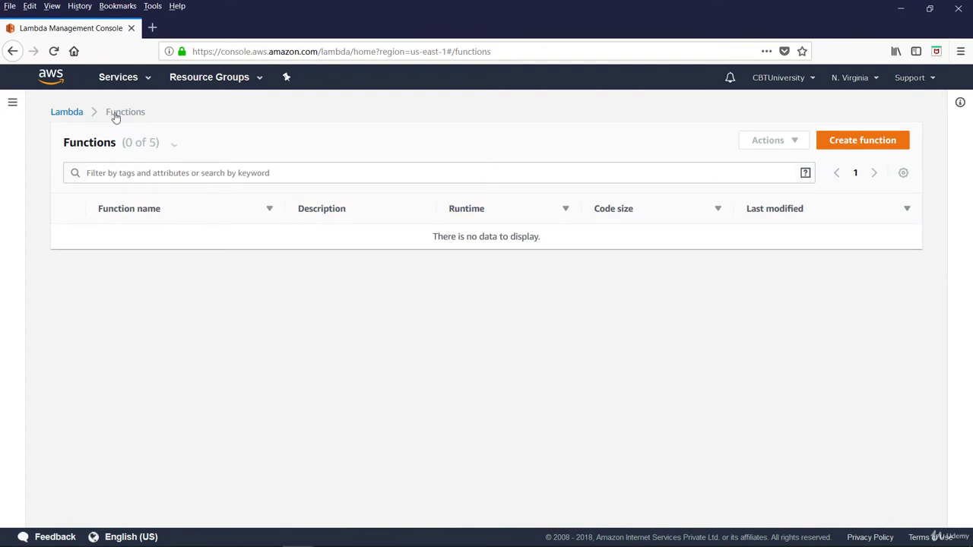
Delete the doctest1 function via Actions > Delete and confirm
left_click(67, 112)
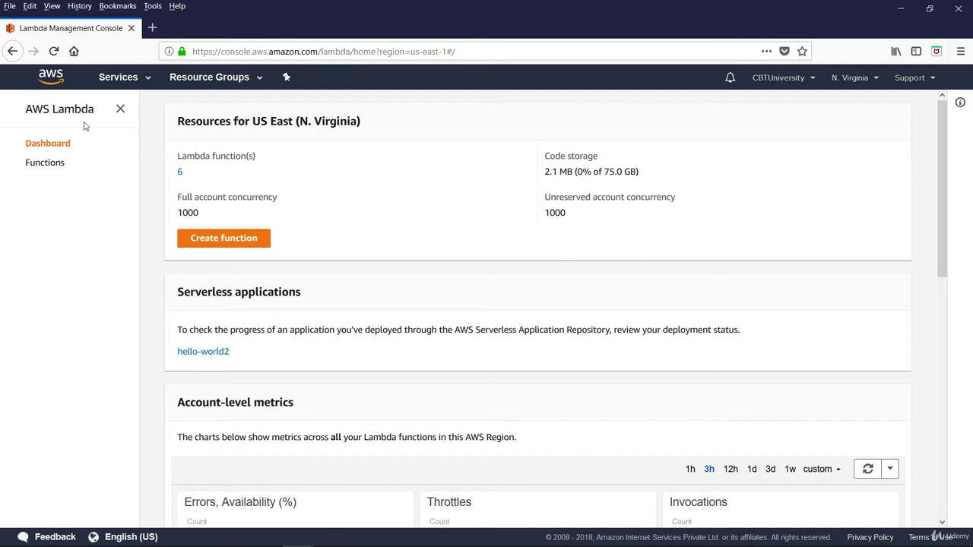
left_click(34, 161)
left_click(181, 364)
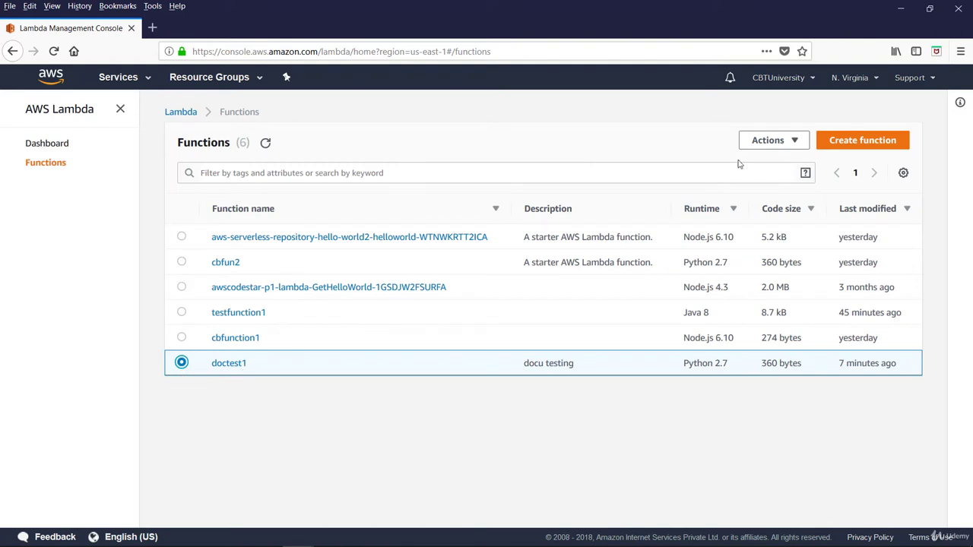
left_click(787, 141)
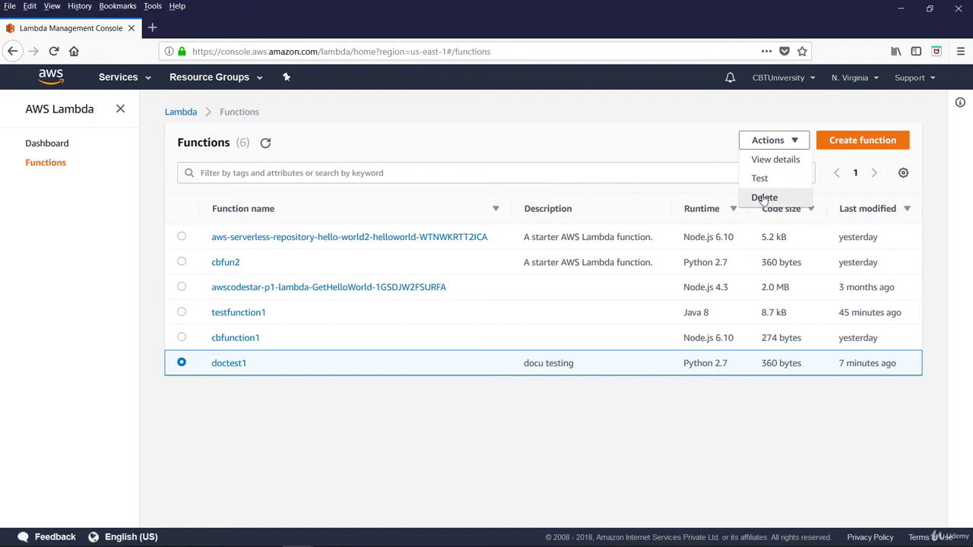
left_click(764, 197)
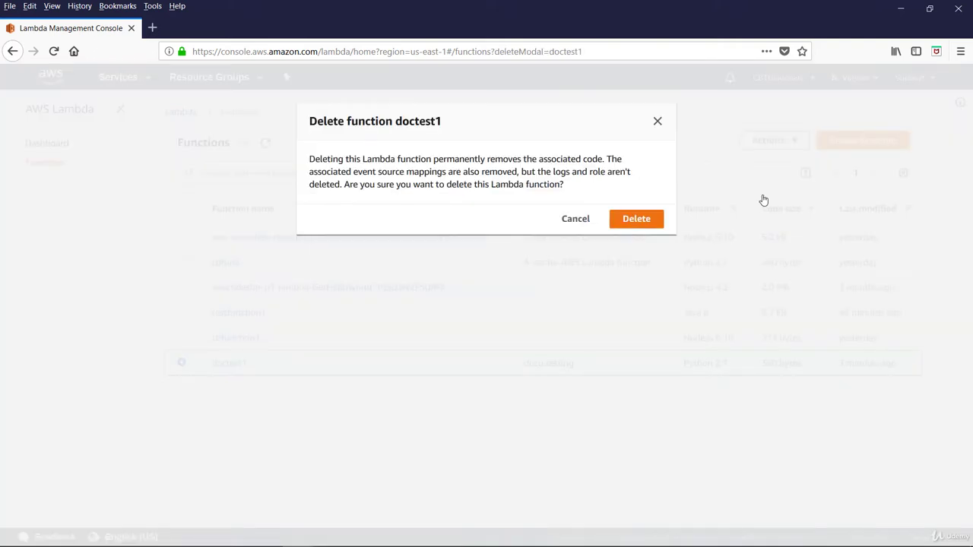
left_click(639, 221)
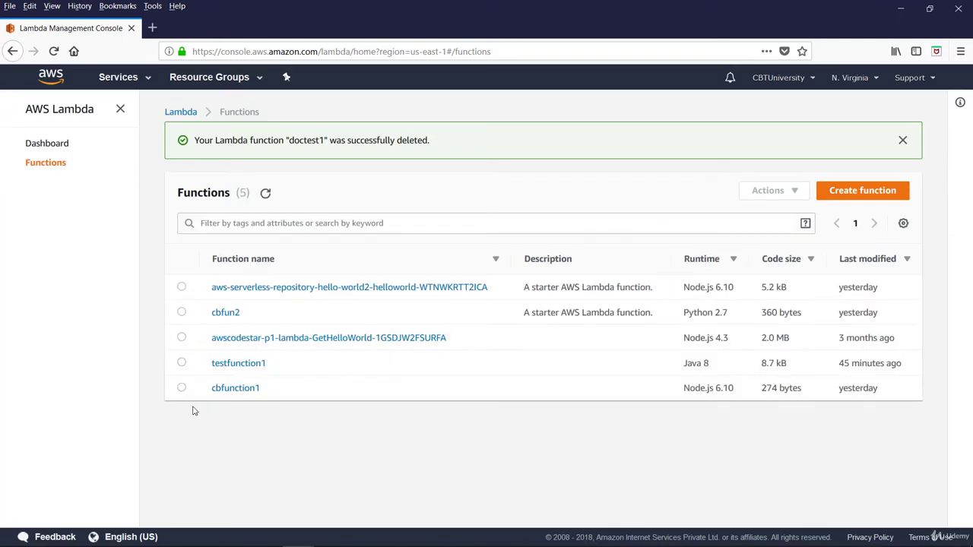
Delete the cbfun2 function the same way, leaving four functions
left_click(182, 312)
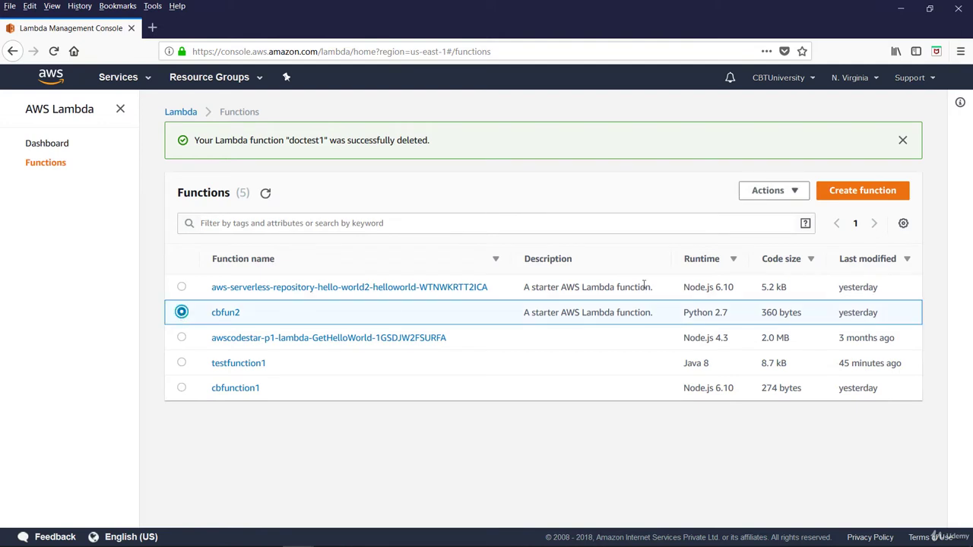
left_click(769, 191)
left_click(764, 247)
left_click(634, 220)
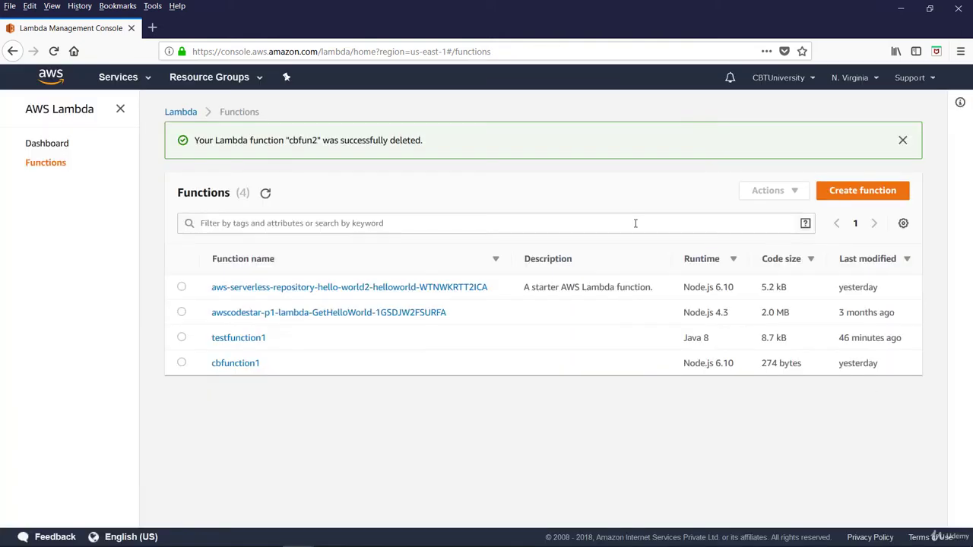
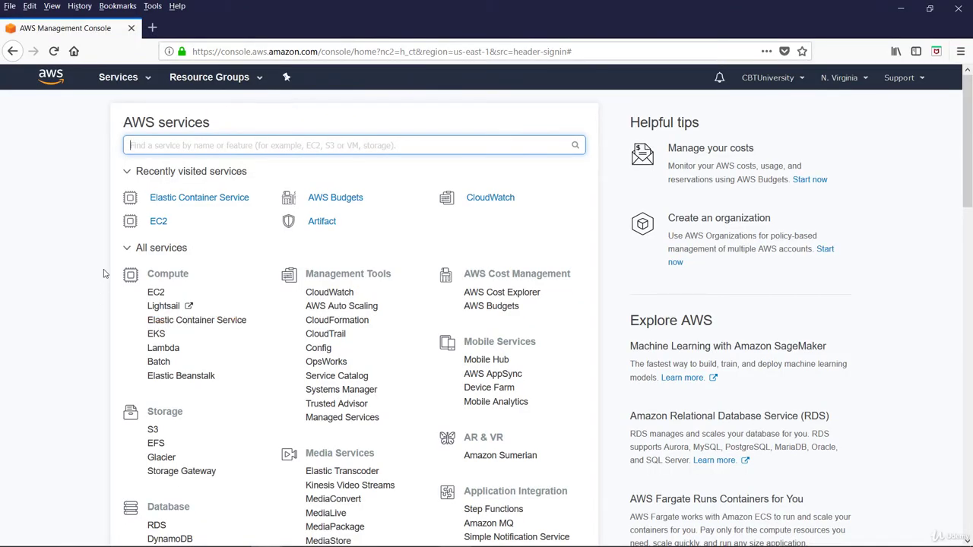
Open Elastic Container Service from Compute and launch the Get started wizard at Container and Task
left_click(202, 325)
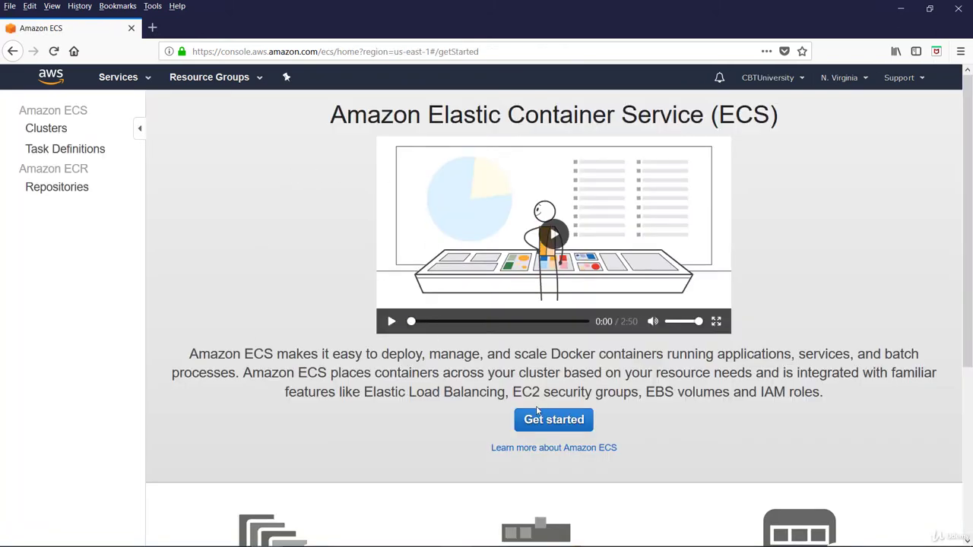
scroll(456, 380, "down", 3)
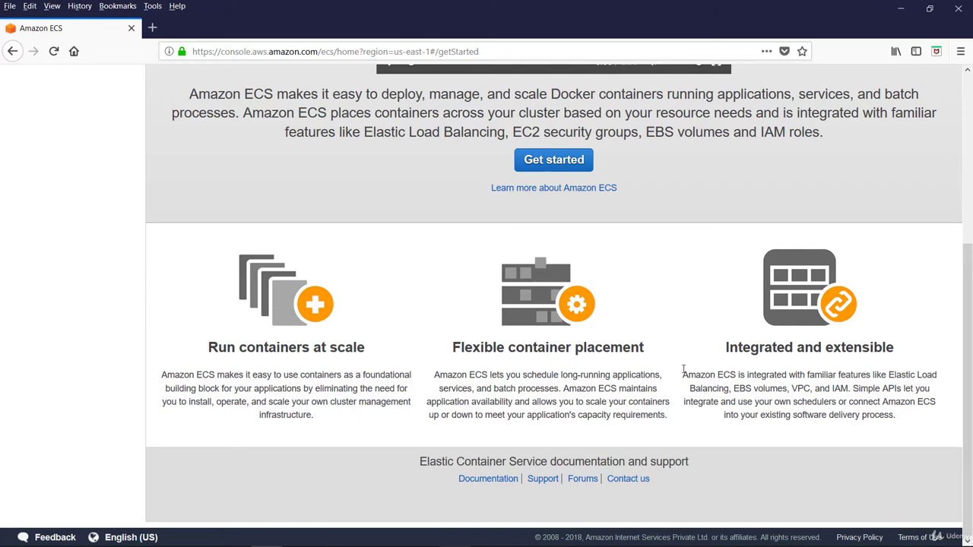
scroll(622, 288, "up", 3)
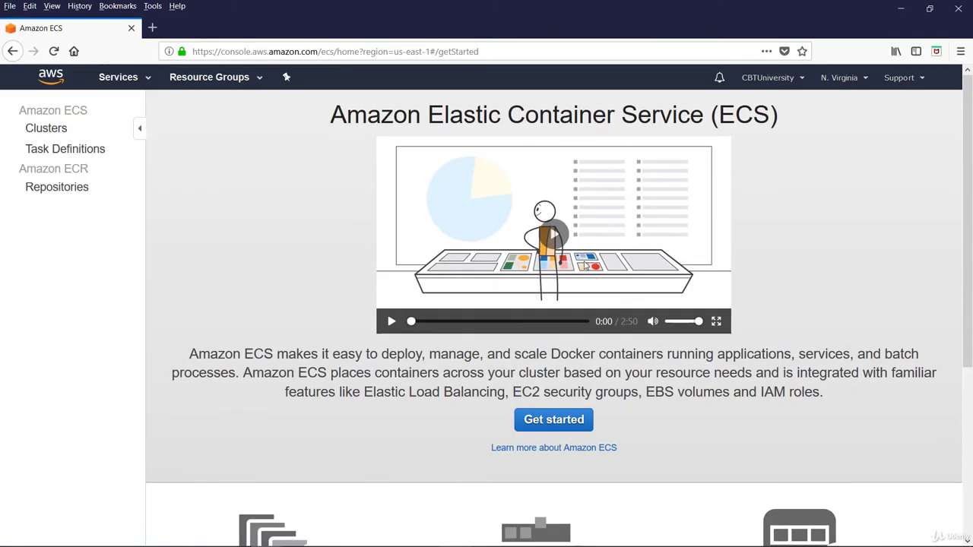
left_click(554, 420)
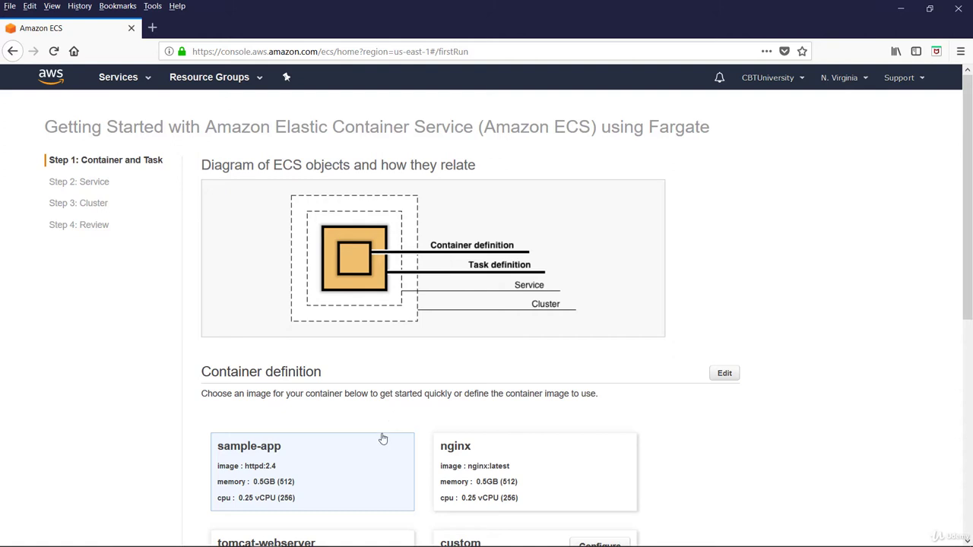
Review the container and task definitions, then open first-run-task-definition for editing
scroll(403, 476, "down", 5)
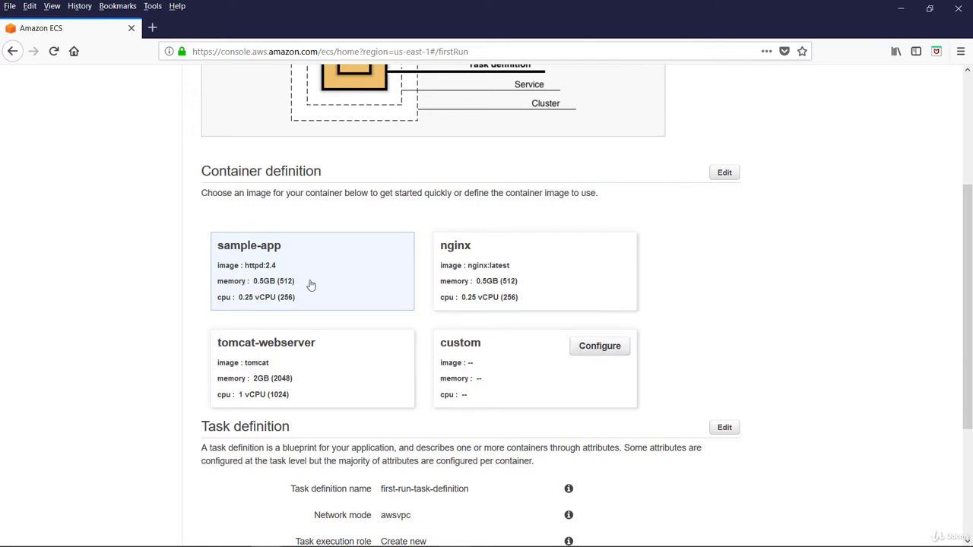
scroll(358, 450, "down", 3)
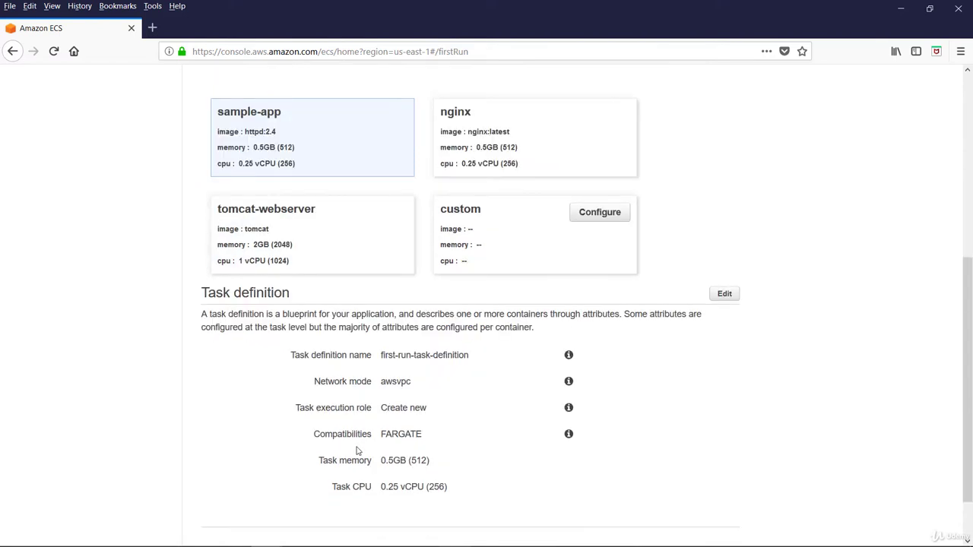
scroll(357, 451, "down", 2)
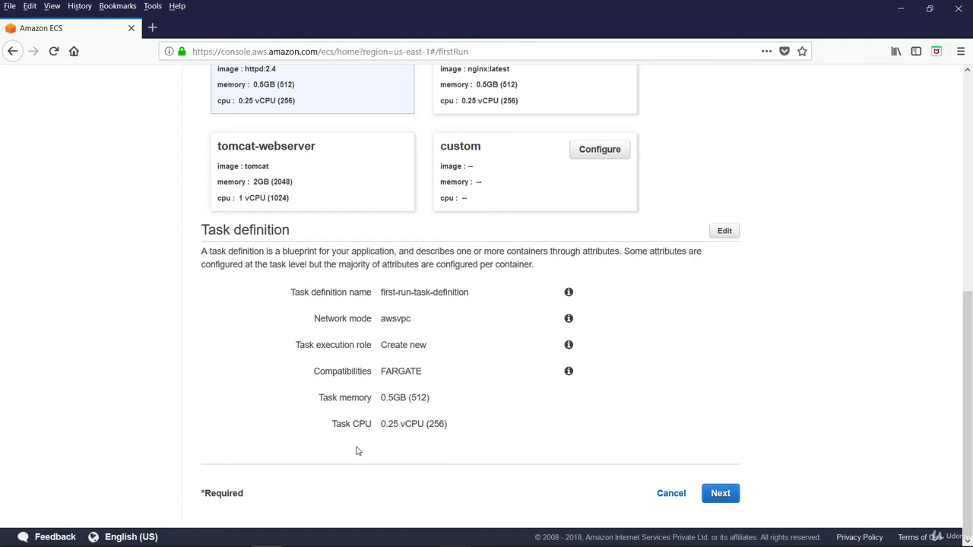
scroll(319, 430, "up", 5)
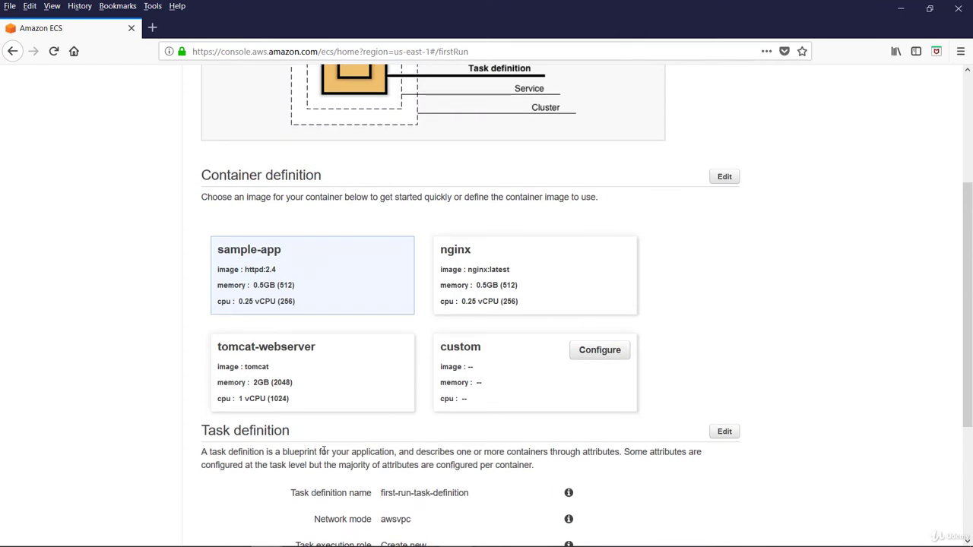
scroll(320, 430, "down", 4)
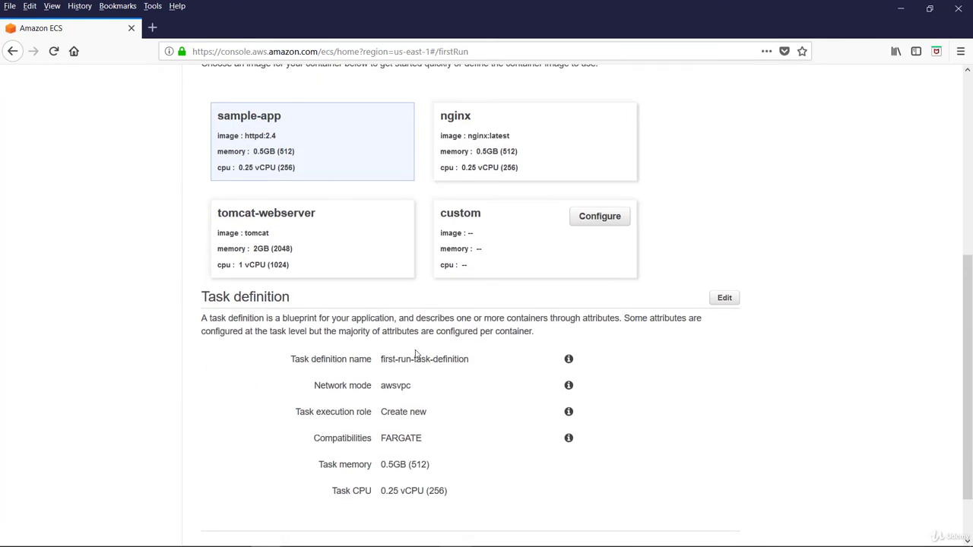
left_click(726, 298)
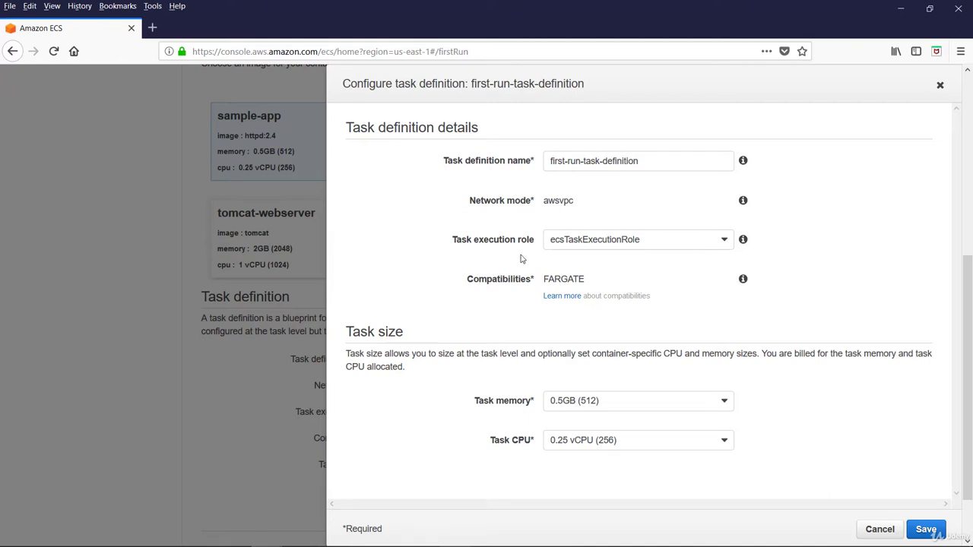
Check the task execution role options and save first-run-task-definition unchanged at 0.5GB and 0.25 vCPU
left_click(682, 250)
left_click(519, 291)
scroll(444, 378, "up", 3)
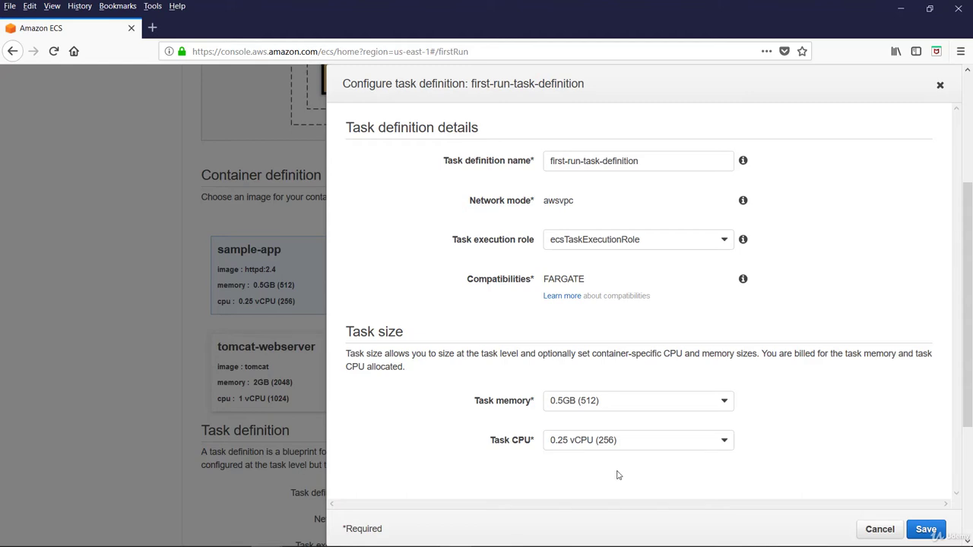
scroll(617, 475, "down", 3)
scroll(617, 476, "up", 3)
left_click(924, 527)
scroll(630, 397, "up", 3)
scroll(624, 406, "down", 3)
scroll(624, 407, "down", 4)
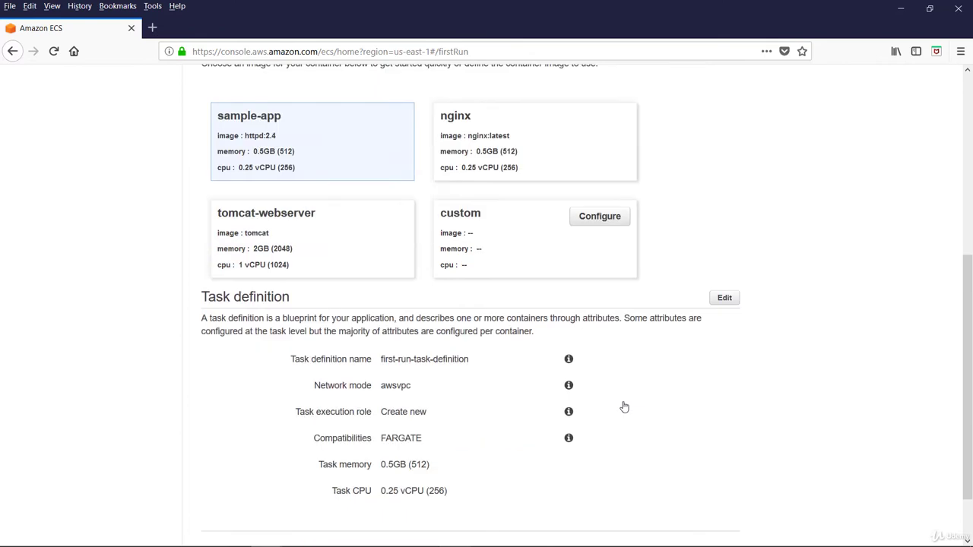
Advance to the service step defining sample-app-service with 1 desired task
left_click(728, 495)
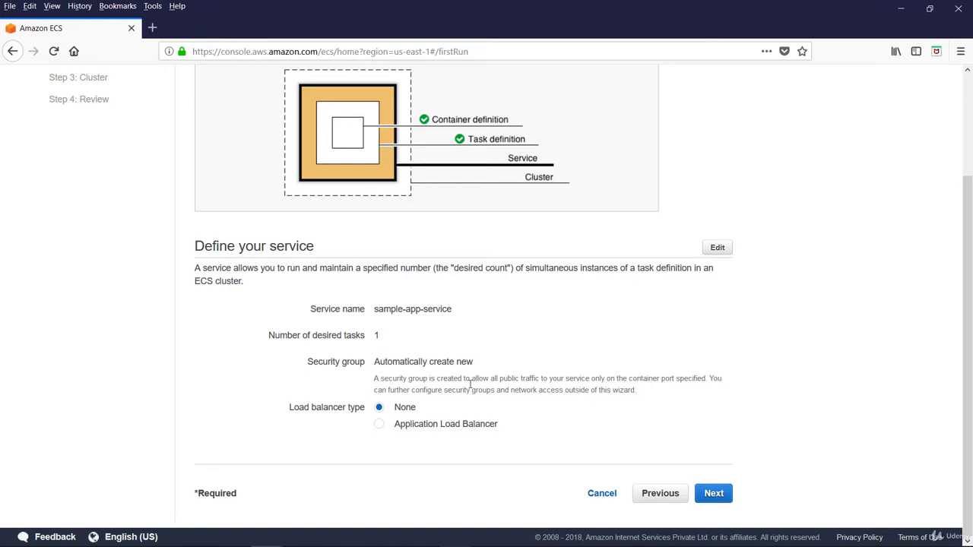
Edit sample-app-service and try an Application Load Balancer with its advanced options
left_click(718, 248)
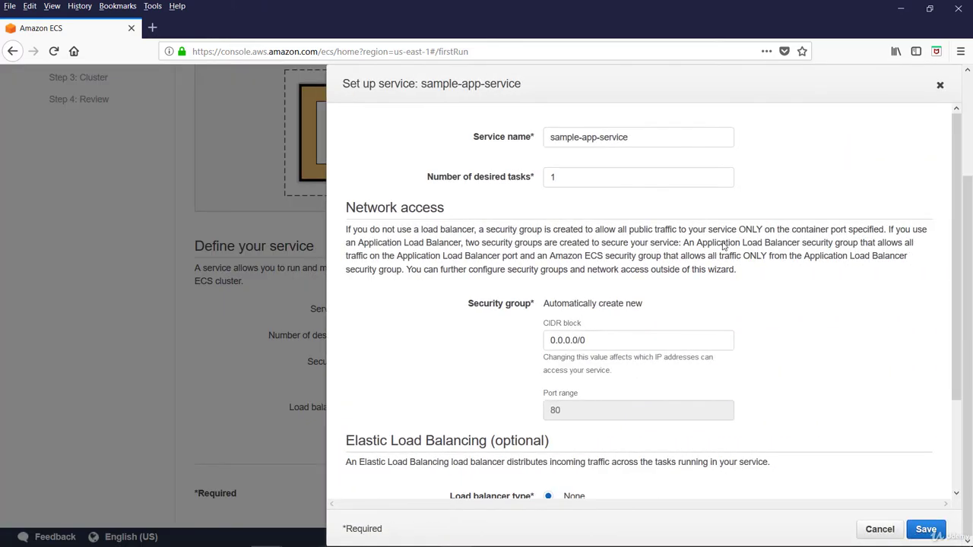
left_click(880, 529)
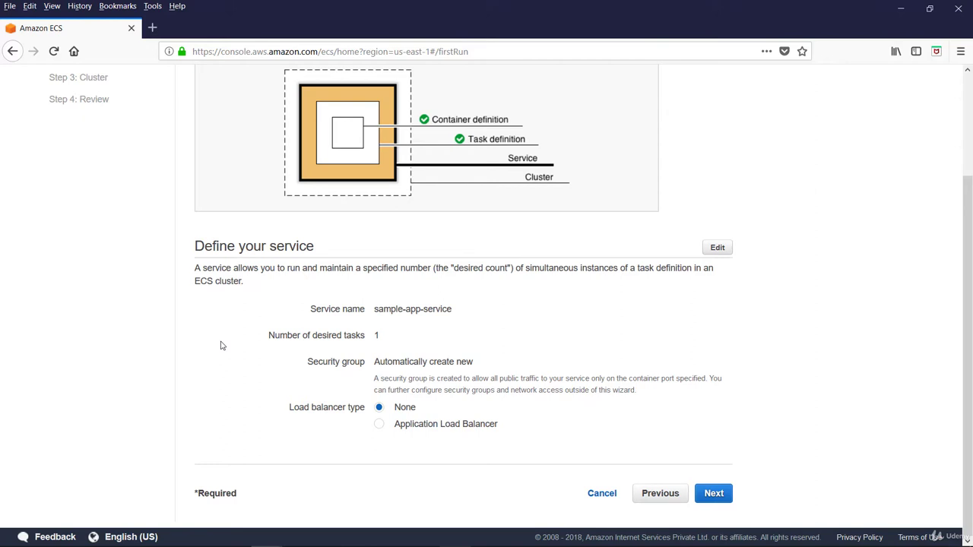
left_click(718, 249)
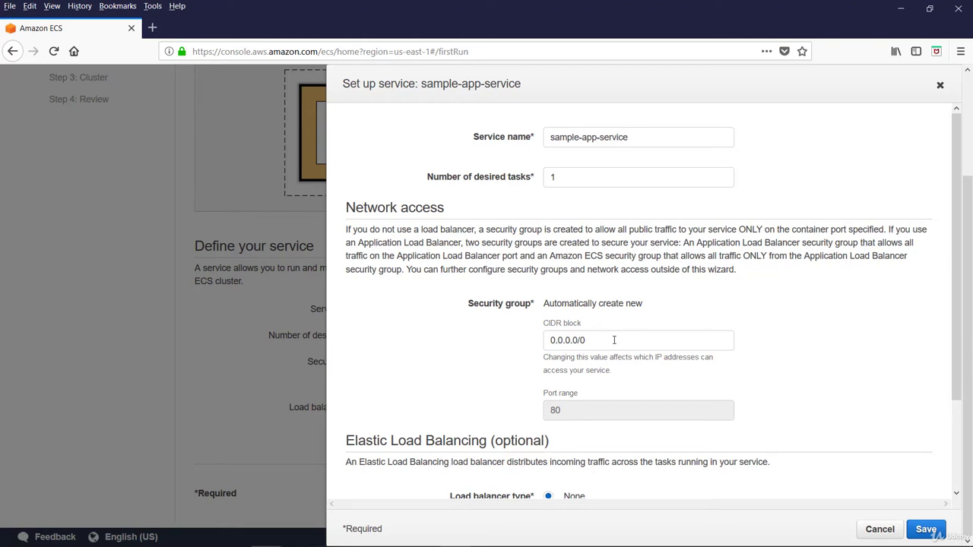
scroll(586, 408, "down", 1)
scroll(586, 408, "down", 3)
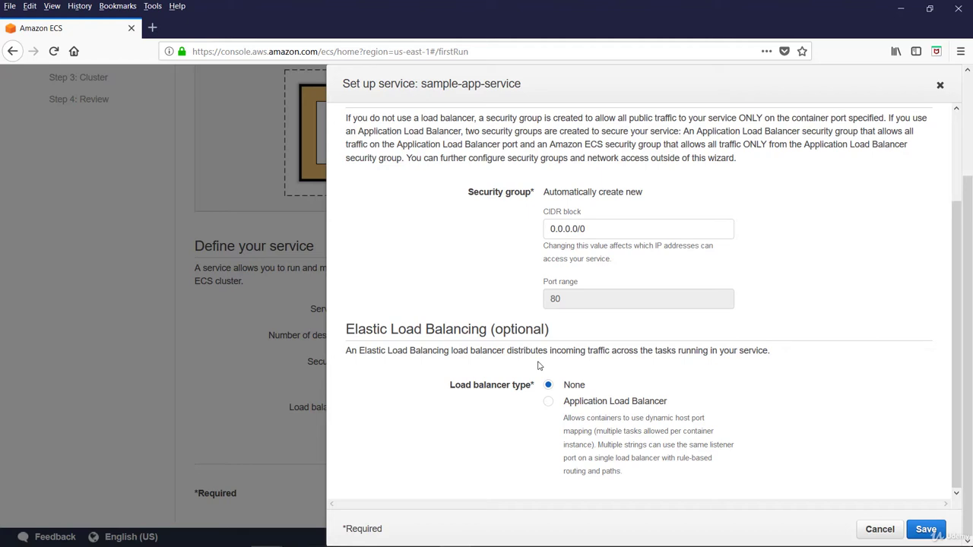
left_click(547, 403)
scroll(547, 407, "down", 3)
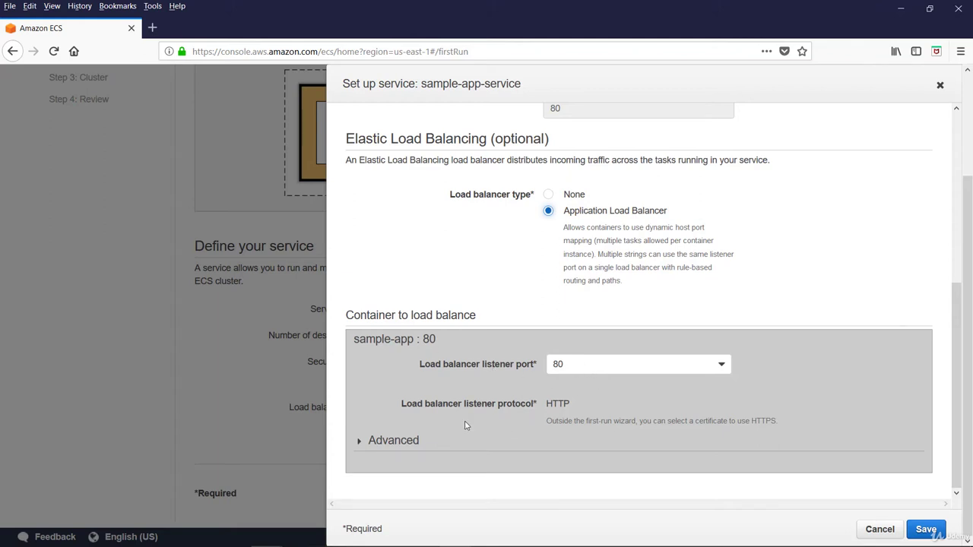
left_click(361, 444)
Revert the service to no load balancer, save it, and continue to the cluster step
scroll(370, 443, "down", 2)
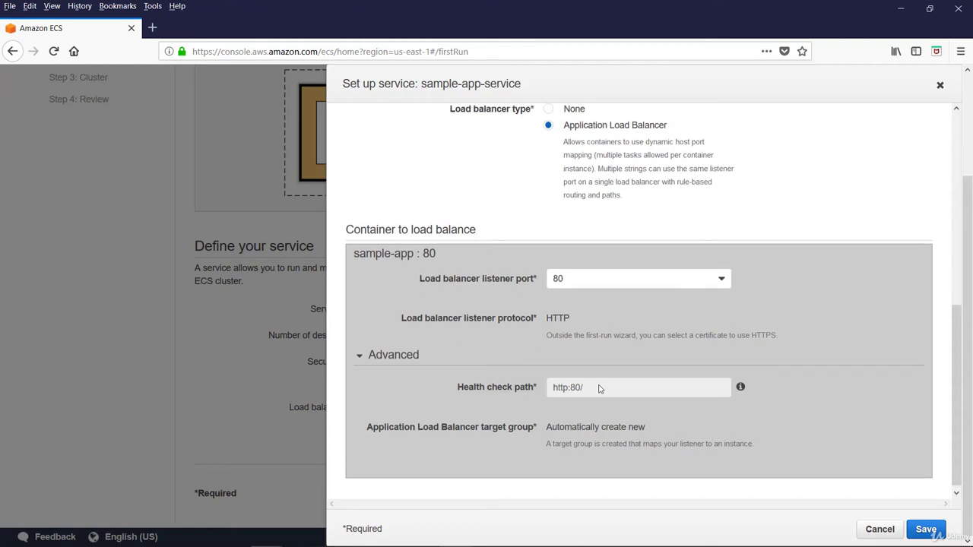
scroll(604, 382, "up", 5)
left_click(548, 349)
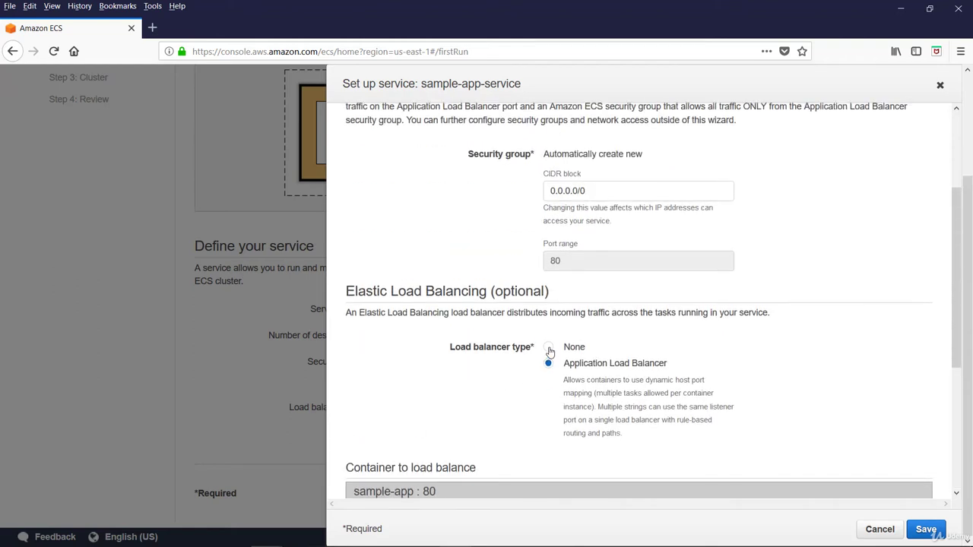
left_click(935, 531)
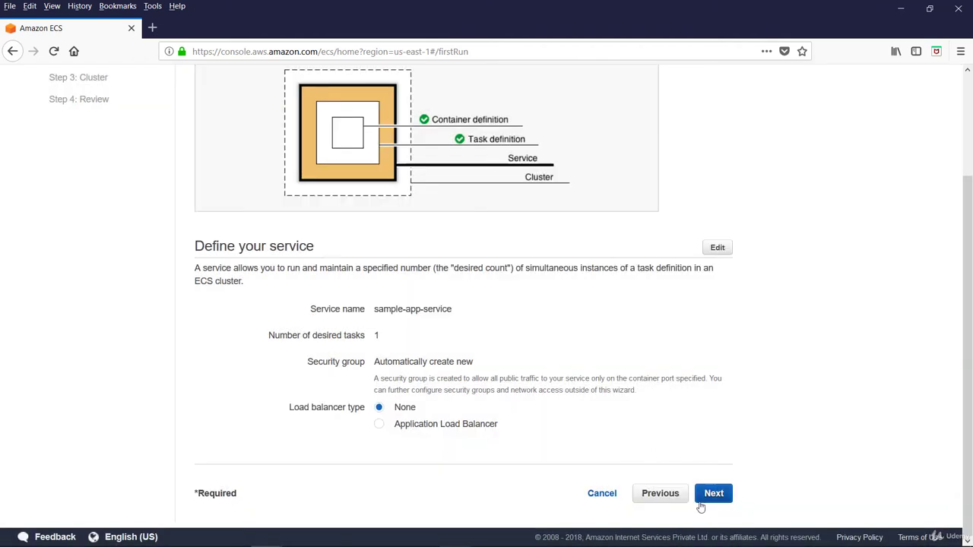
left_click(714, 501)
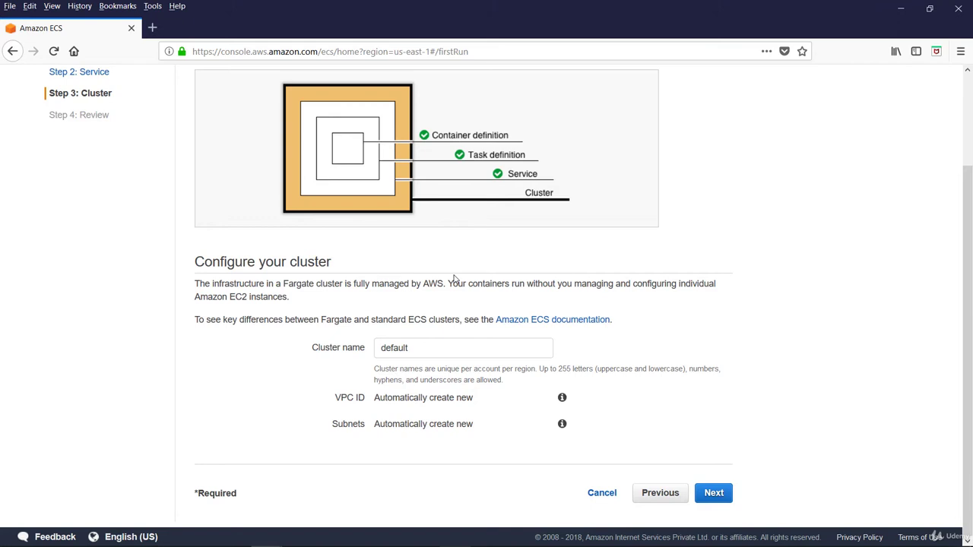
Keep cluster name default and create the cluster, task definition and service from the Review page
left_click(417, 349)
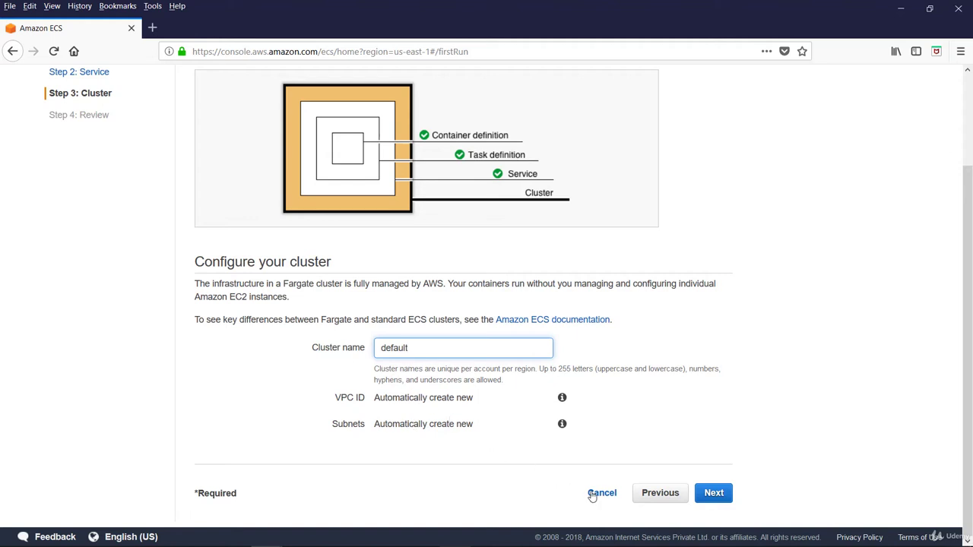
left_click(715, 493)
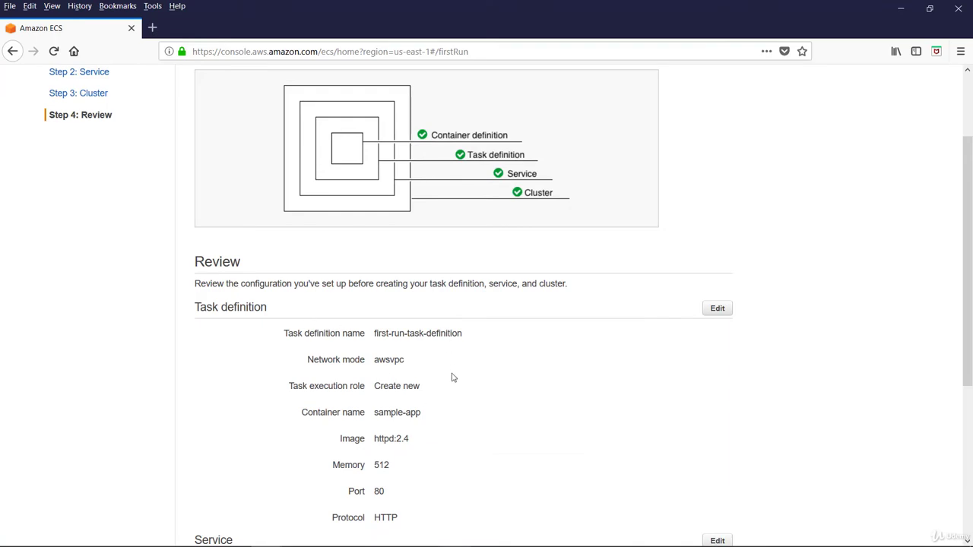
scroll(453, 377, "down", 3)
scroll(454, 377, "down", 2)
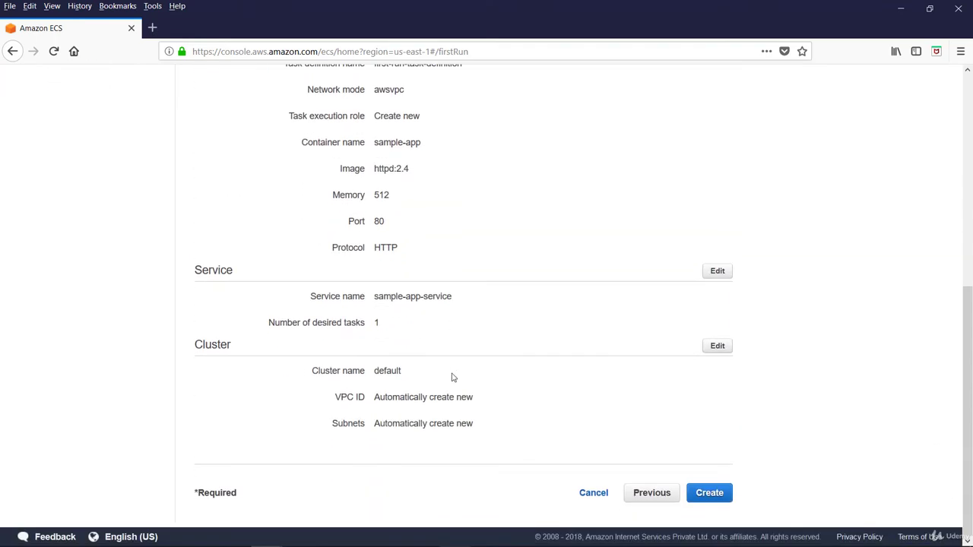
left_click(709, 494)
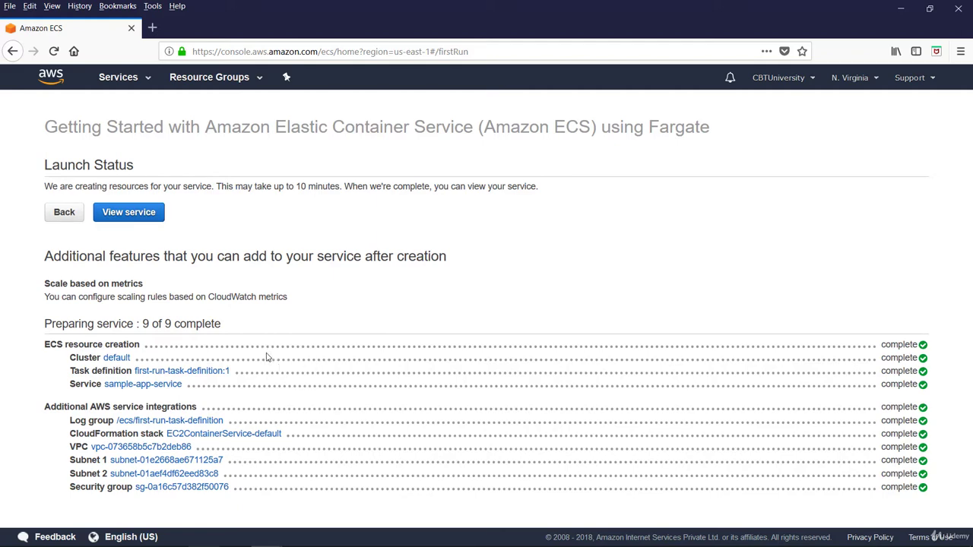
View the new service, then open the default cluster from the Clusters list
left_click(128, 212)
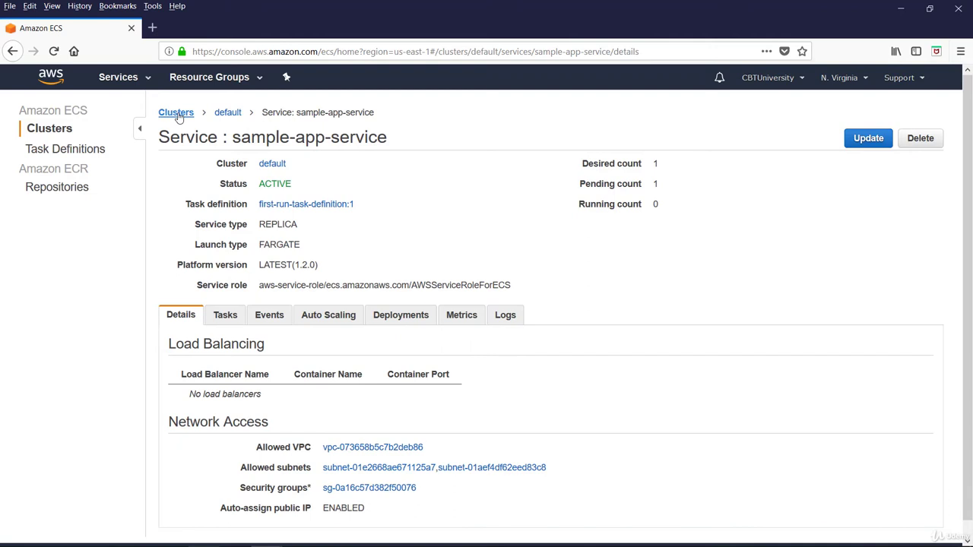
left_click(176, 112)
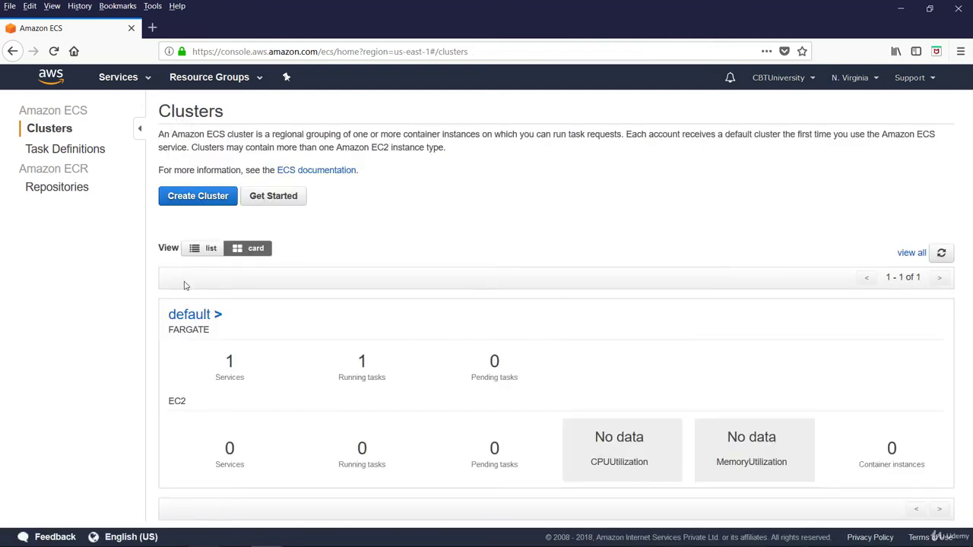
left_click(194, 314)
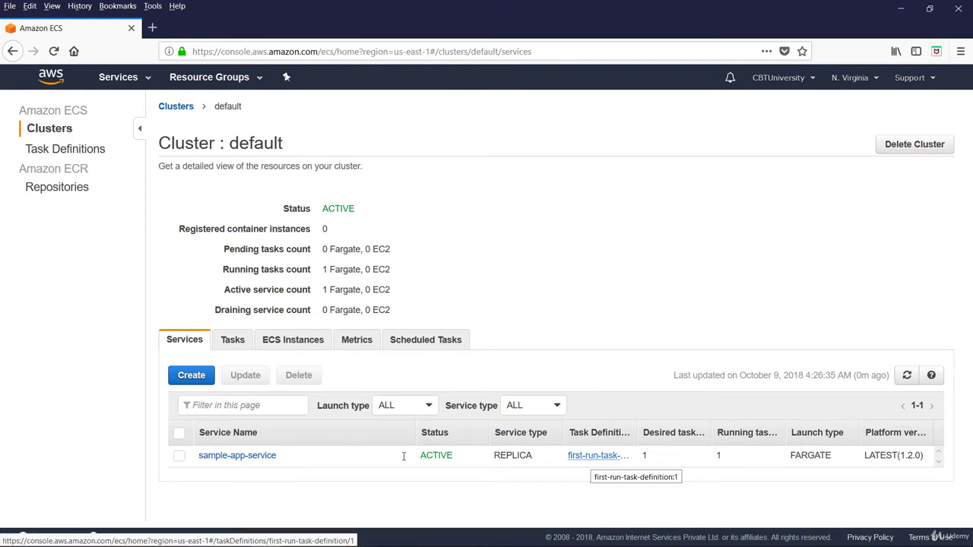
Browse the default cluster's Tasks, ECS Instances, Metrics and Scheduled Tasks tabs
left_click(225, 346)
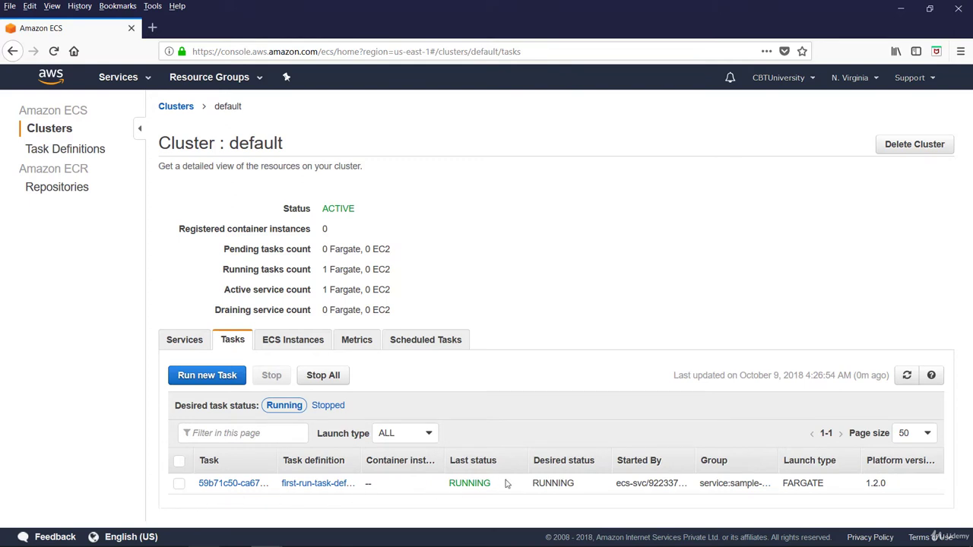
left_click(294, 344)
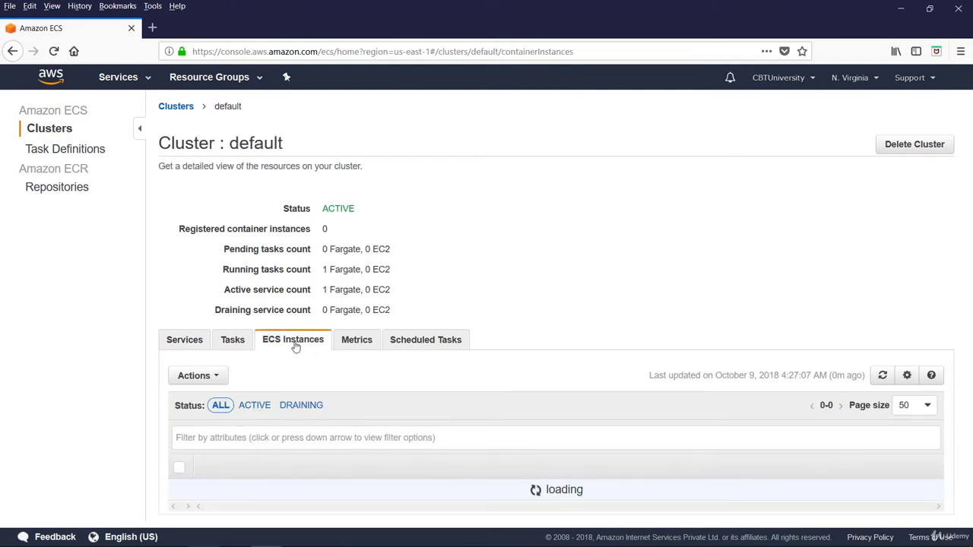
left_click(355, 339)
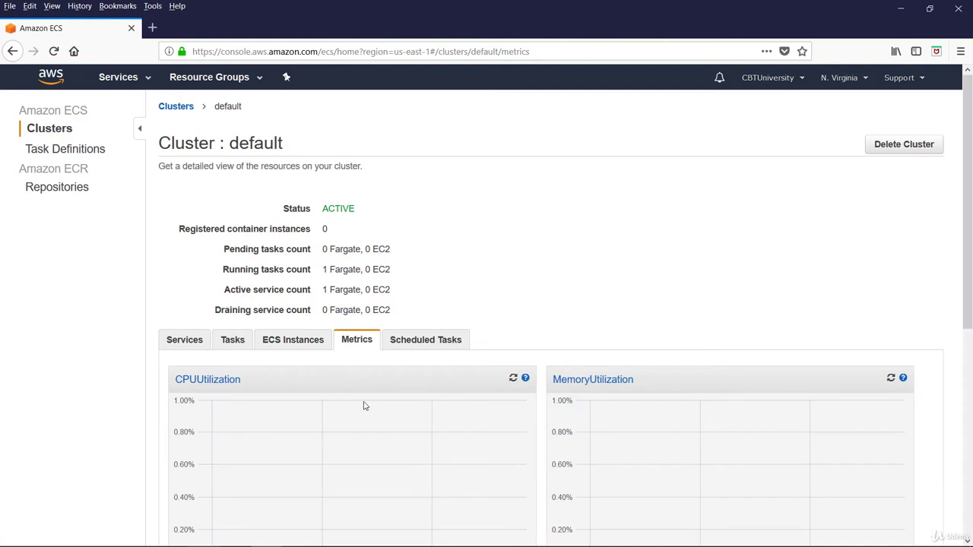
scroll(364, 407, "down", 3)
scroll(364, 406, "up", 3)
scroll(581, 472, "down", 1)
scroll(582, 472, "down", 4)
scroll(580, 469, "up", 6)
left_click(448, 342)
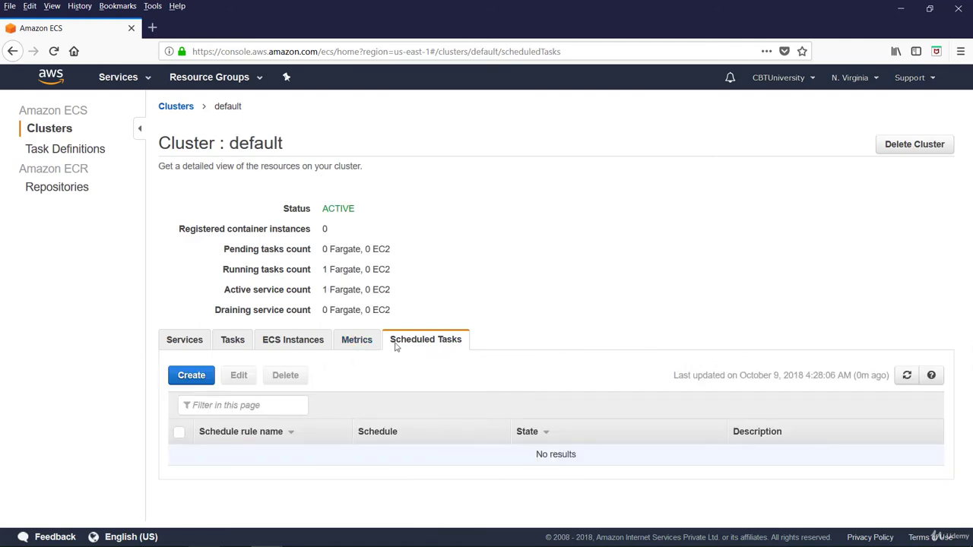
left_click(292, 340)
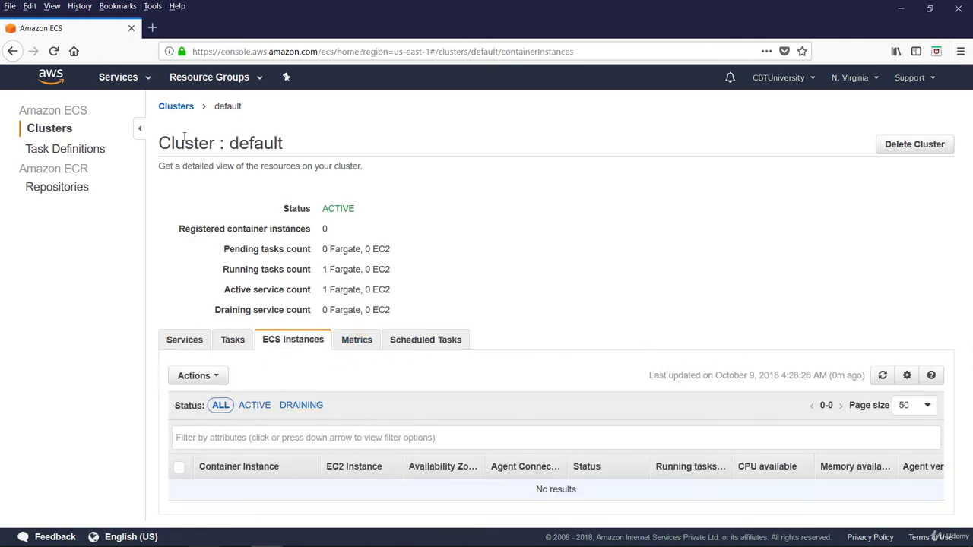
Return to the clusters list and reopen the default cluster's Services view
left_click(50, 128)
left_click(66, 149)
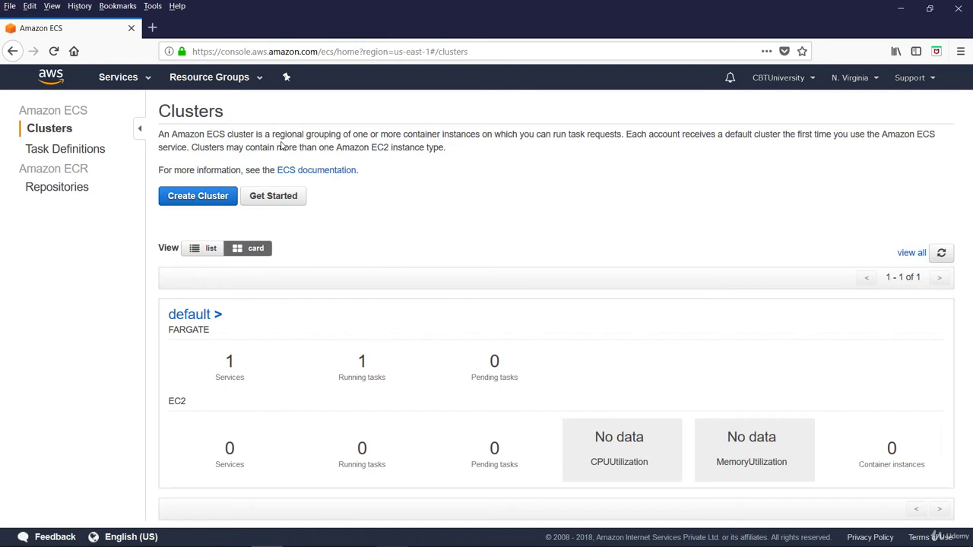
left_click(196, 317)
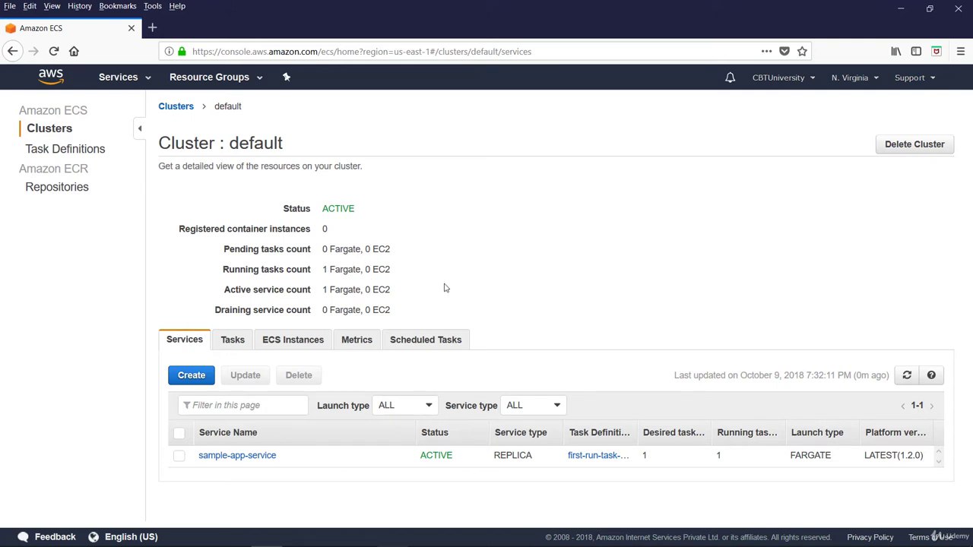
Open sample-app-service and browse its Events, Auto Scaling, Deployments, Metrics and Logs tabs
left_click(226, 457)
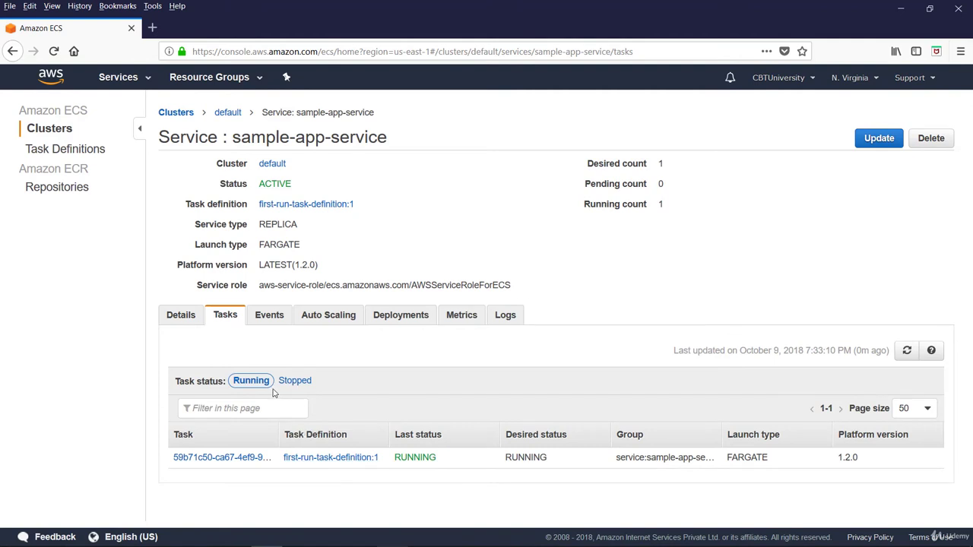
left_click(268, 316)
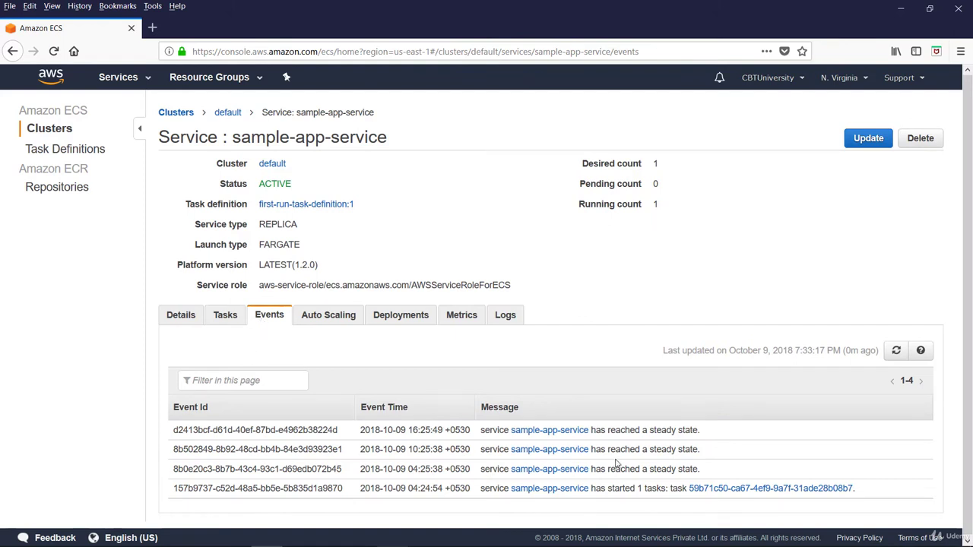
left_click(324, 322)
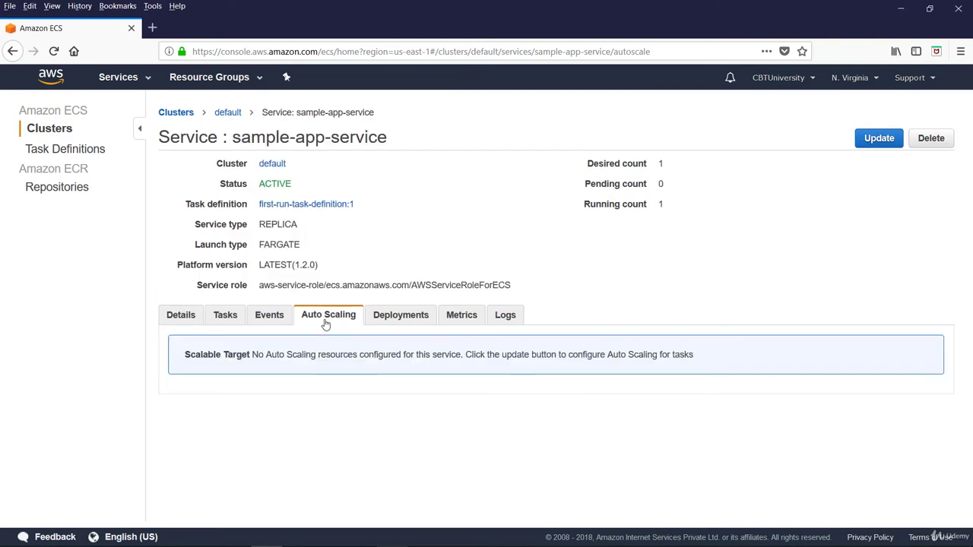
left_click(400, 319)
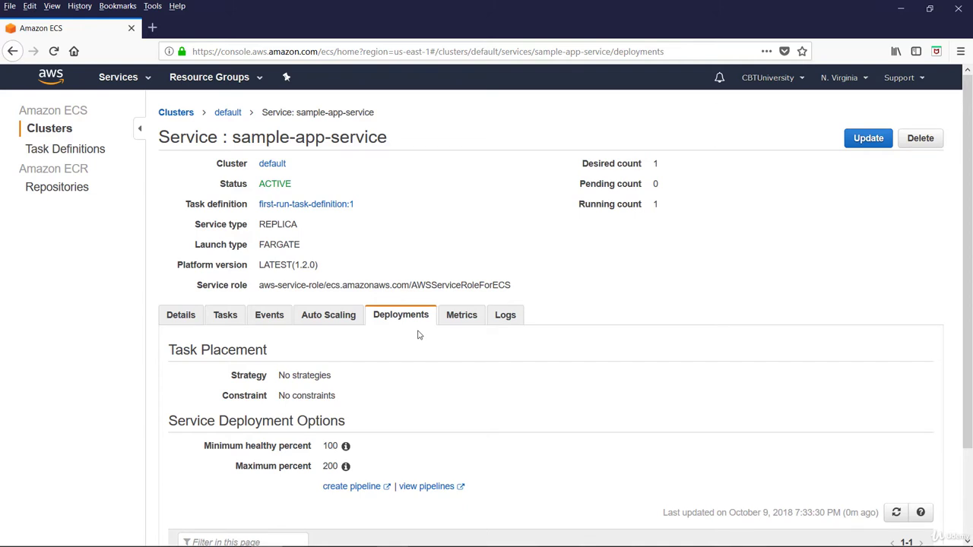
left_click(461, 315)
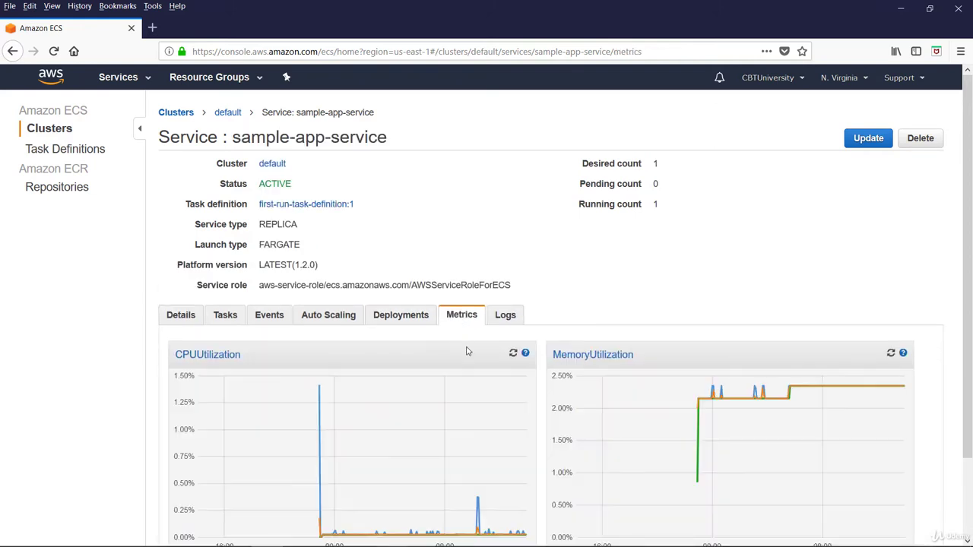
scroll(484, 401, "down", 3)
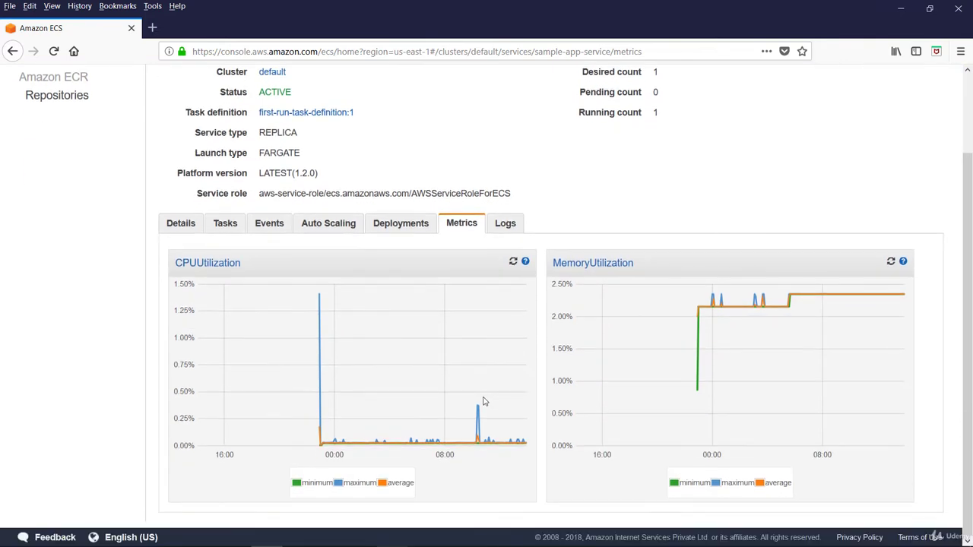
scroll(484, 401, "up", 3)
left_click(506, 316)
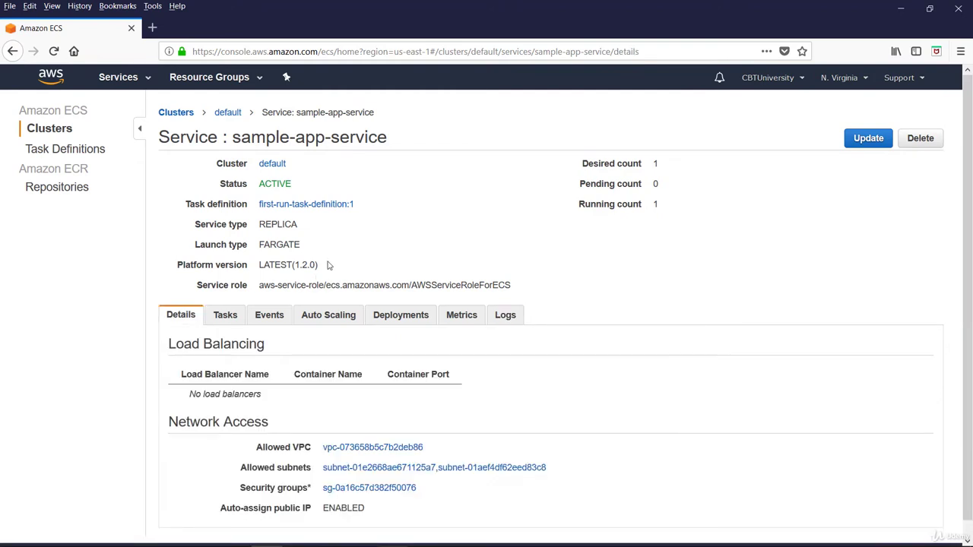
Review first-run-task-definition:1 including the sample-app container, then go to ECR Repositories
left_click(305, 206)
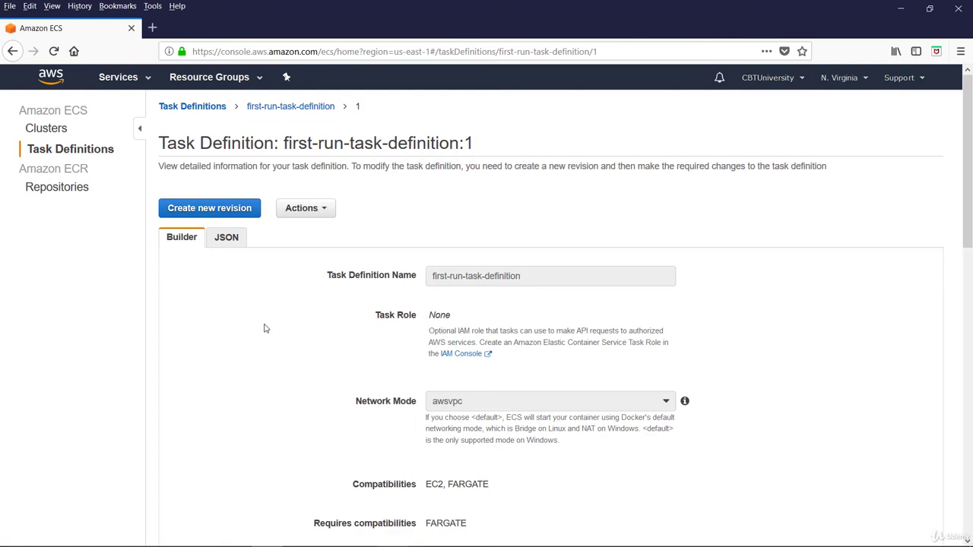
scroll(274, 404, "down", 7)
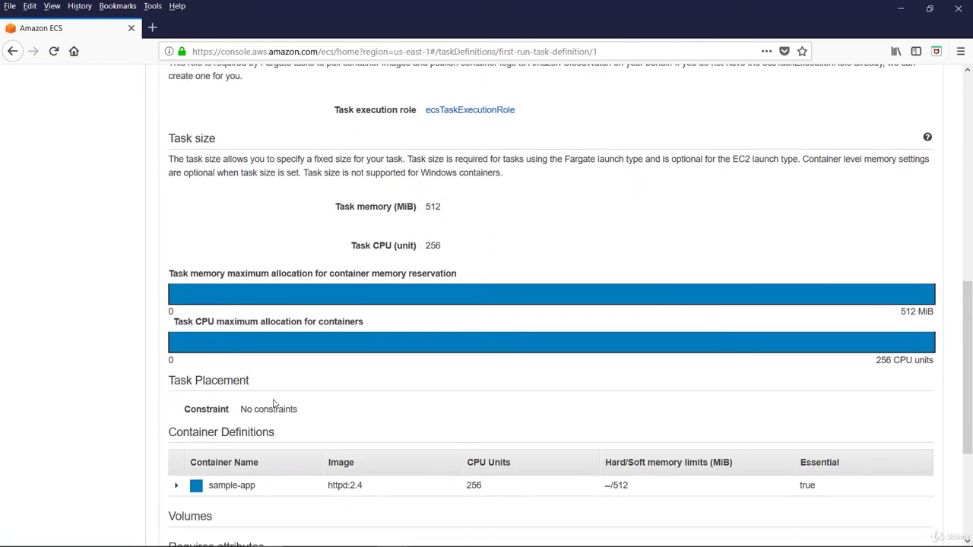
scroll(274, 404, "down", 3)
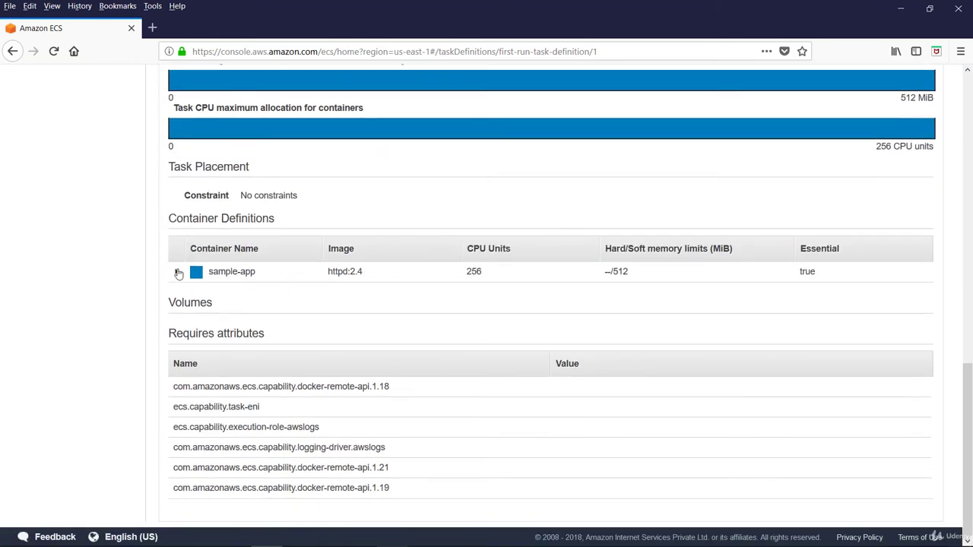
left_click(175, 275)
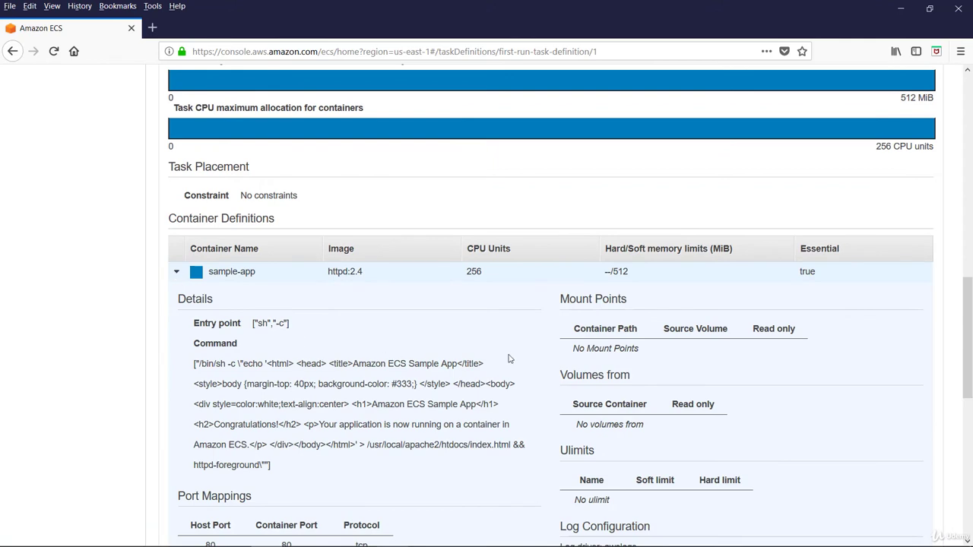
scroll(477, 399, "down", 3)
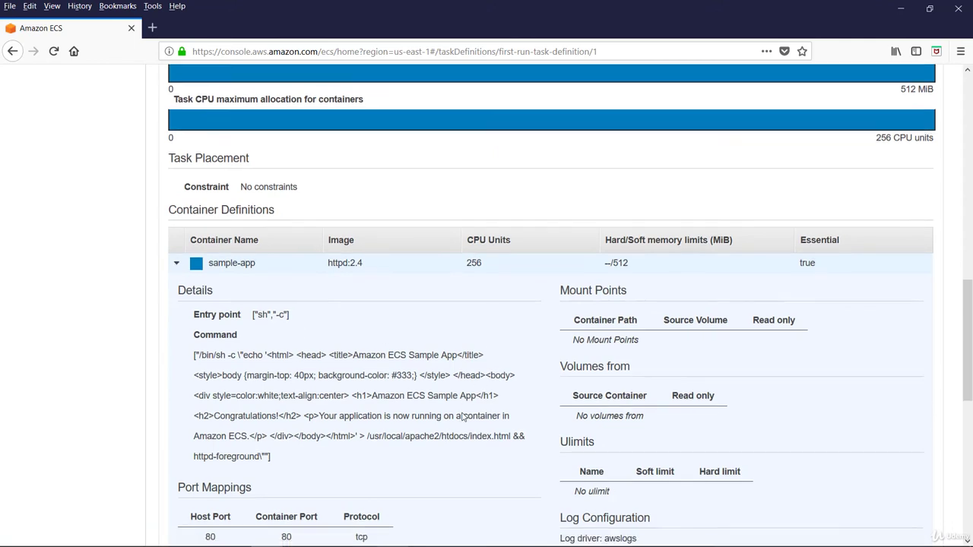
scroll(462, 416, "down", 5)
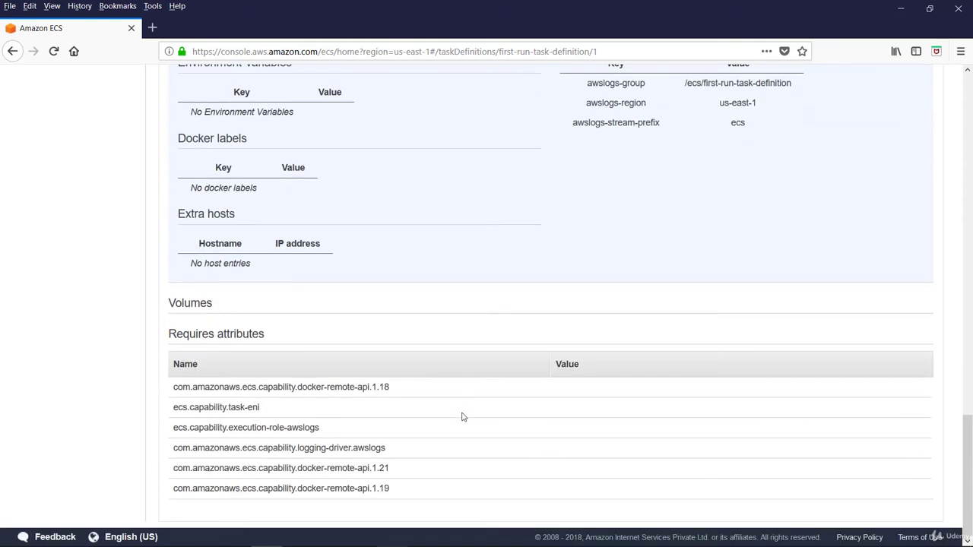
scroll(462, 416, "up", 20)
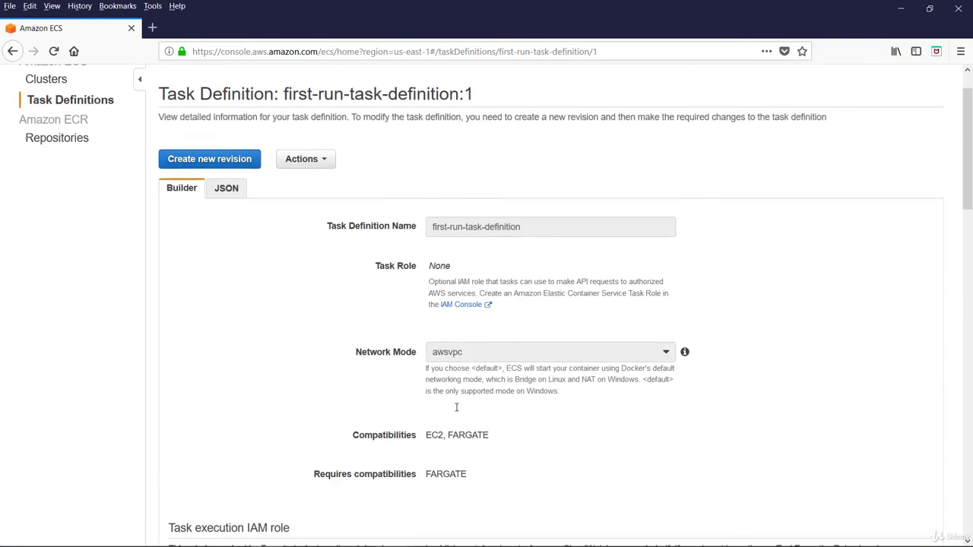
scroll(456, 407, "up", 2)
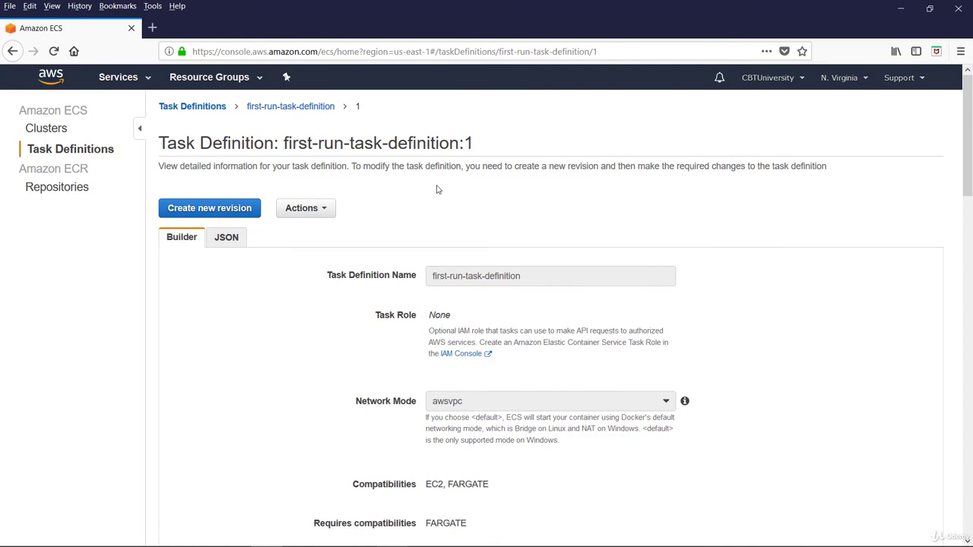
left_click(45, 188)
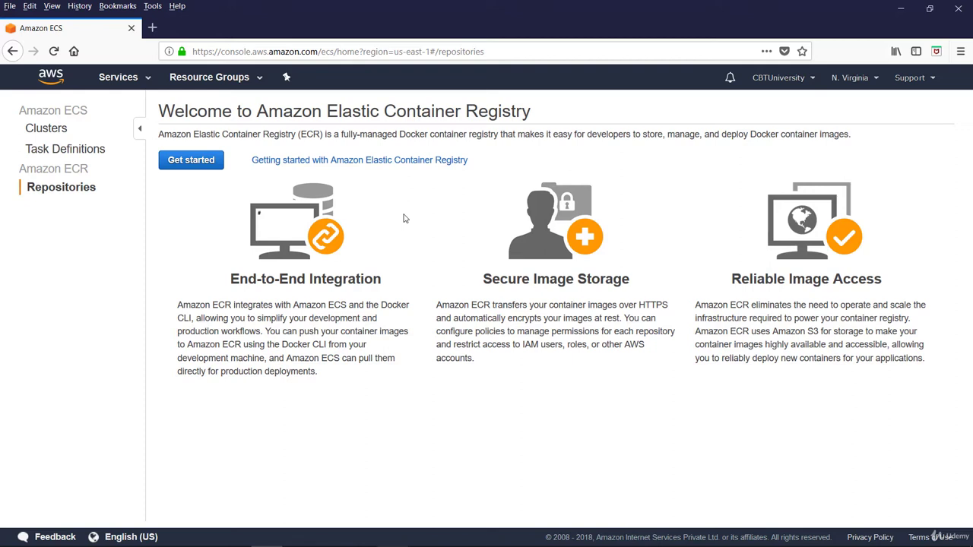
Go back to the ECS Clusters overview from the sidebar
left_click(29, 129)
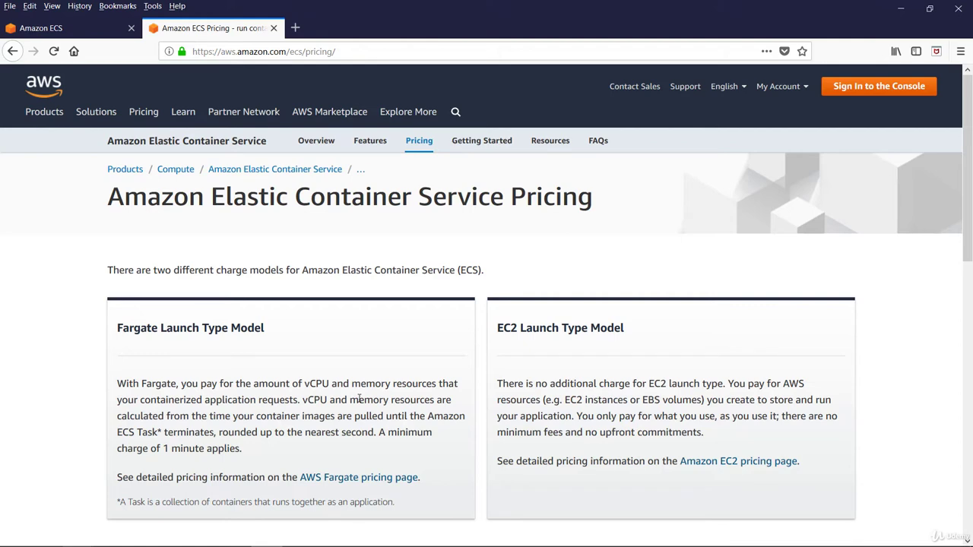
Open AWS Fargate Pricing in a new tab and review its rates, configurations and pricing examples
left_click(359, 477)
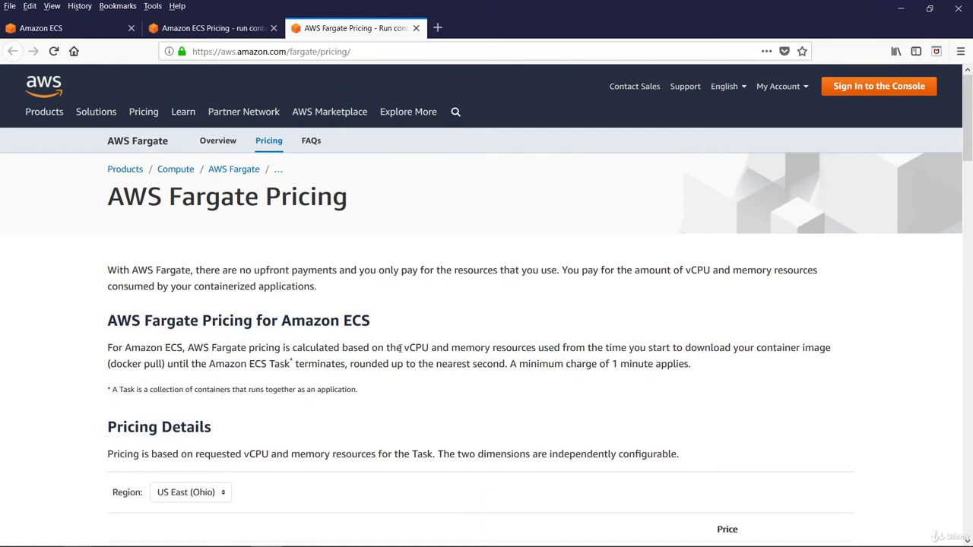
scroll(400, 355, "down", 4)
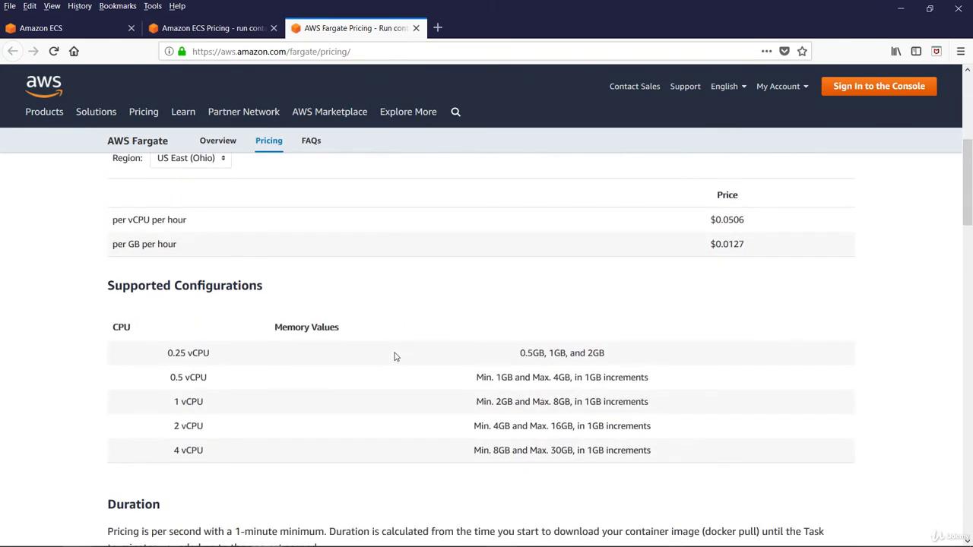
scroll(365, 352, "up", 1)
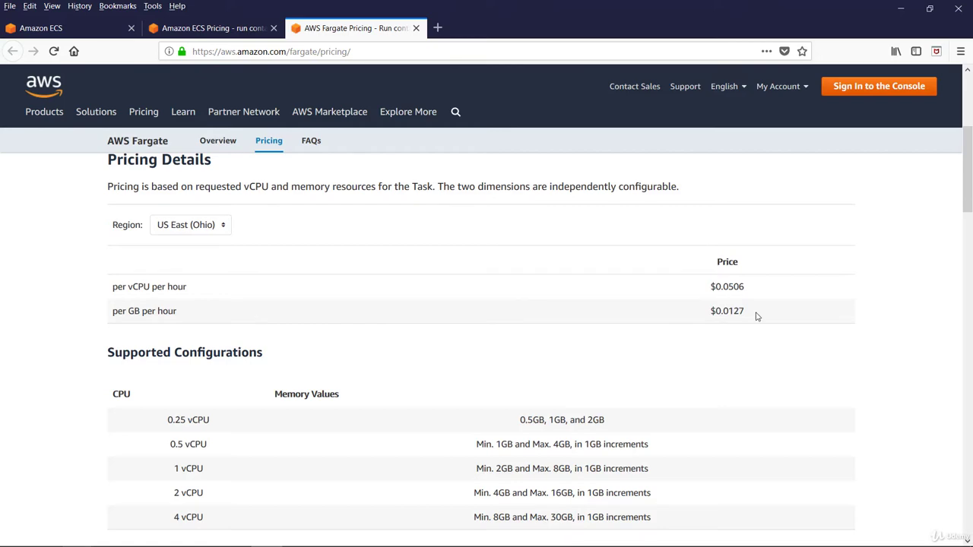
scroll(630, 377, "down", 3)
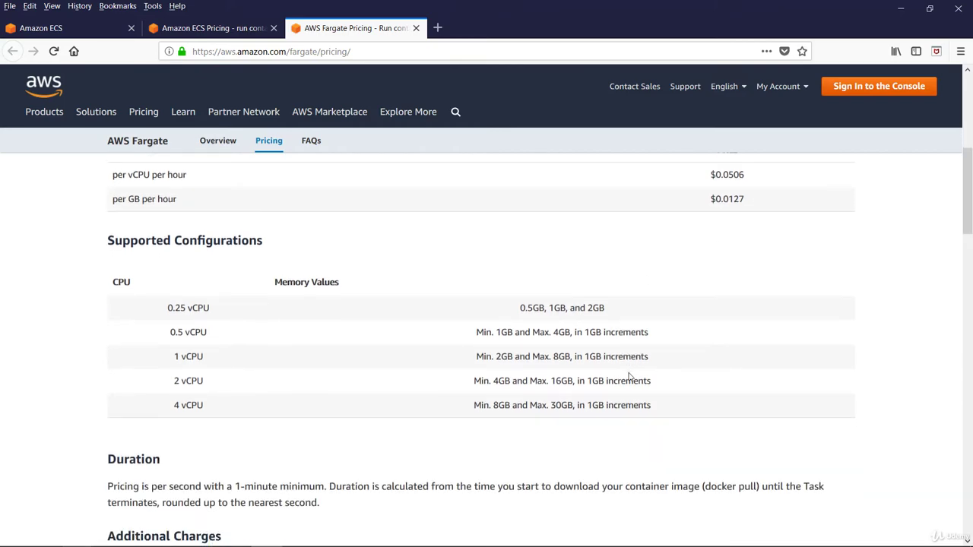
scroll(619, 380, "down", 3)
scroll(615, 381, "down", 1)
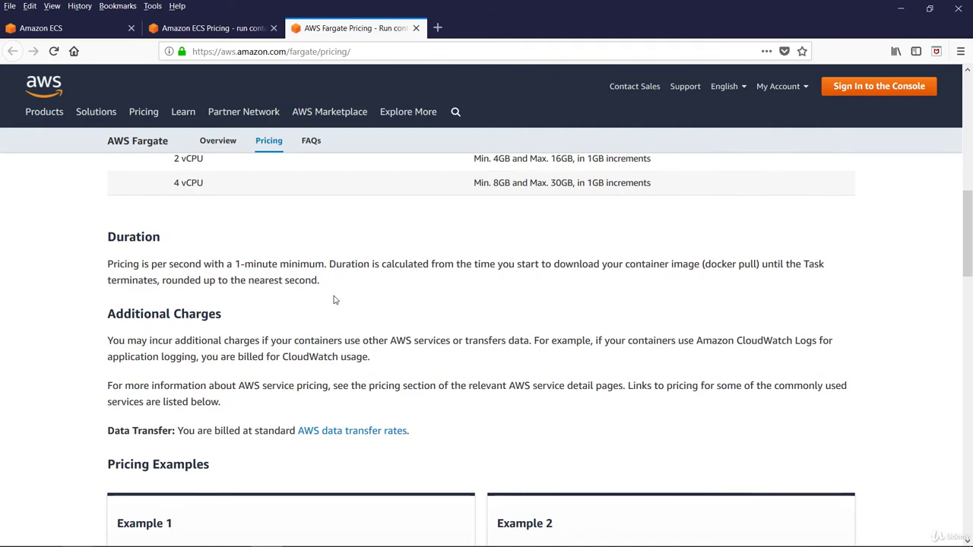
scroll(386, 342, "down", 3)
scroll(384, 364, "down", 3)
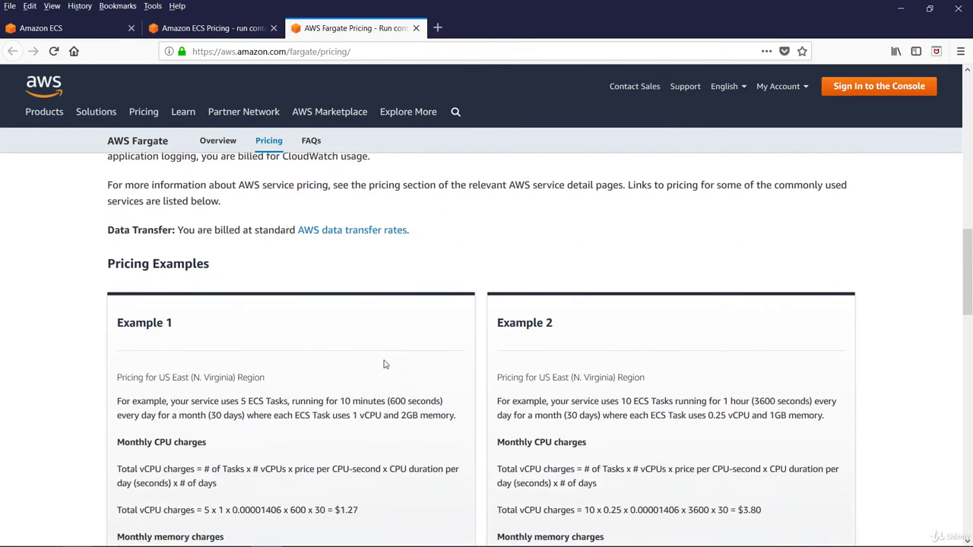
key("ctrl+shift+Tab")
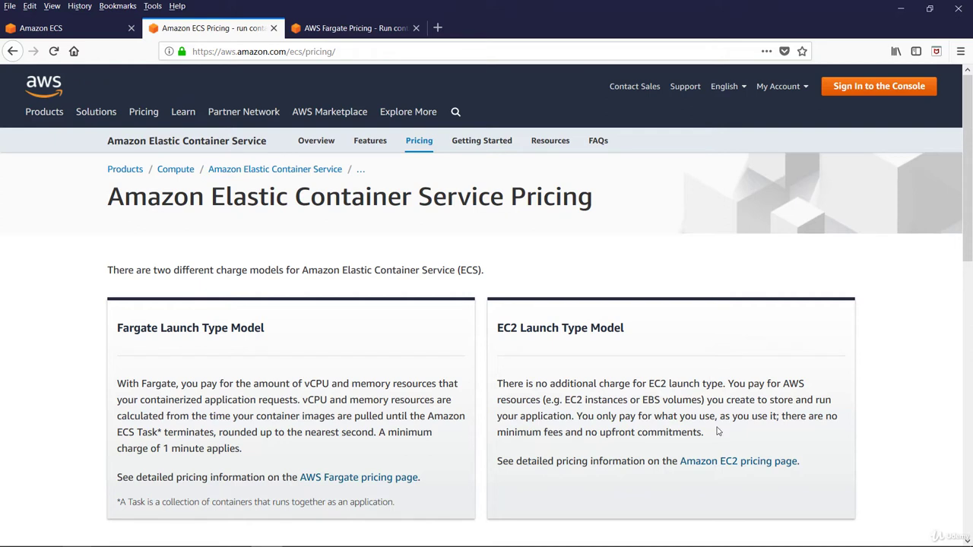
left_click(351, 28)
Delete the 'default' ECS cluster from its details page and confirm the deletion
left_click(90, 29)
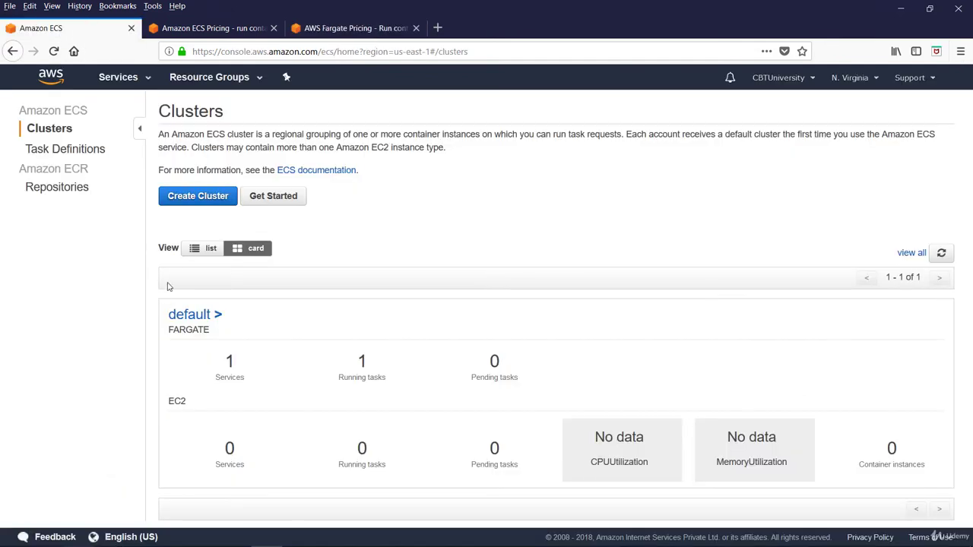
left_click(179, 315)
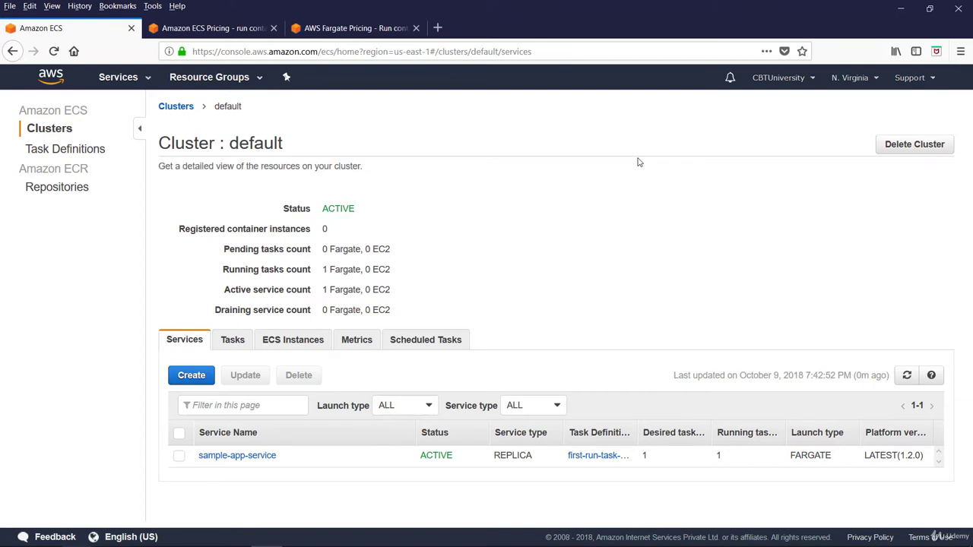
left_click(916, 144)
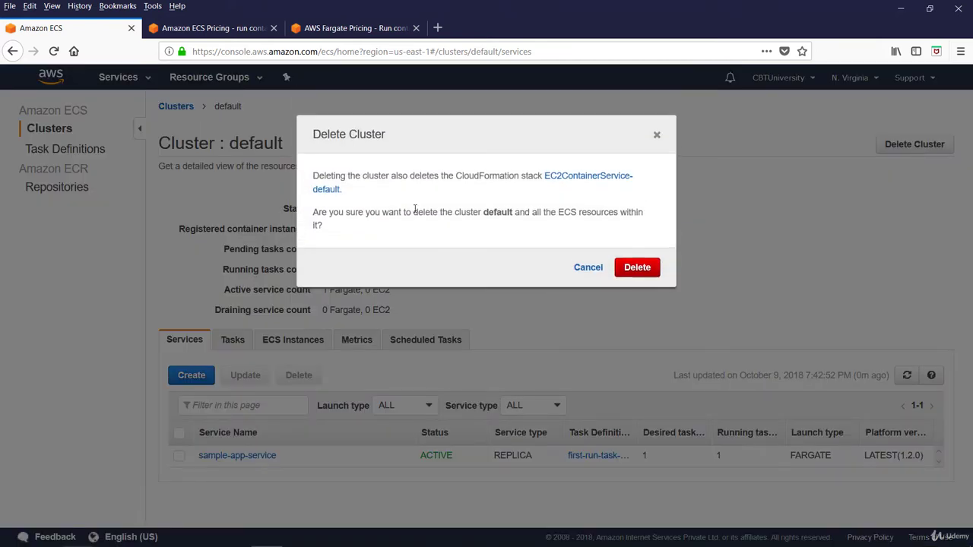
left_click(638, 271)
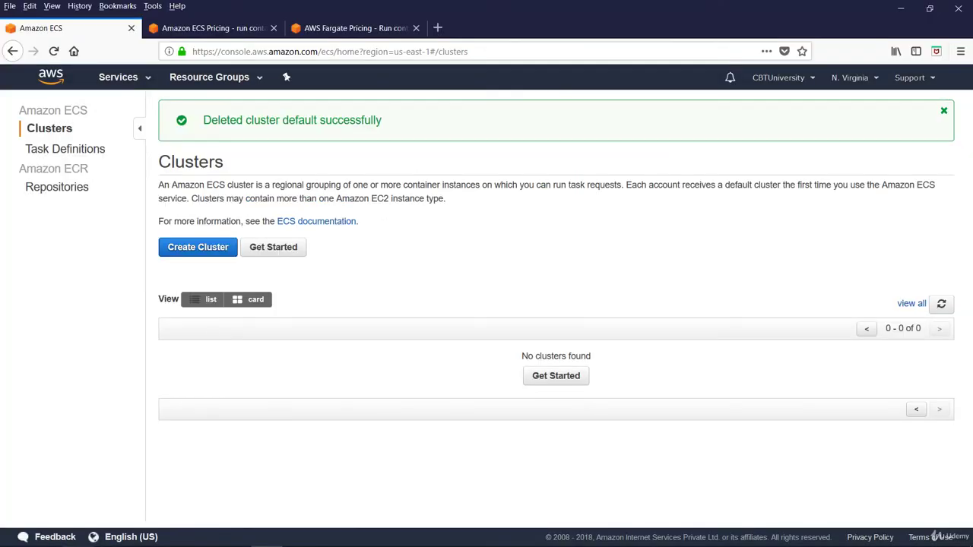
Deregister task definition revision first-run-task-definition:1 so it becomes INACTIVE
left_click(61, 150)
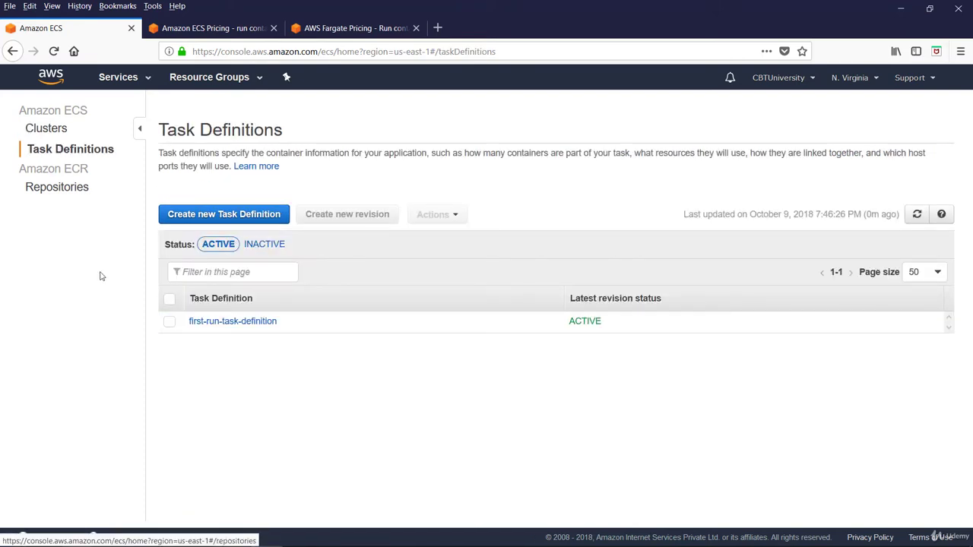
left_click(171, 324)
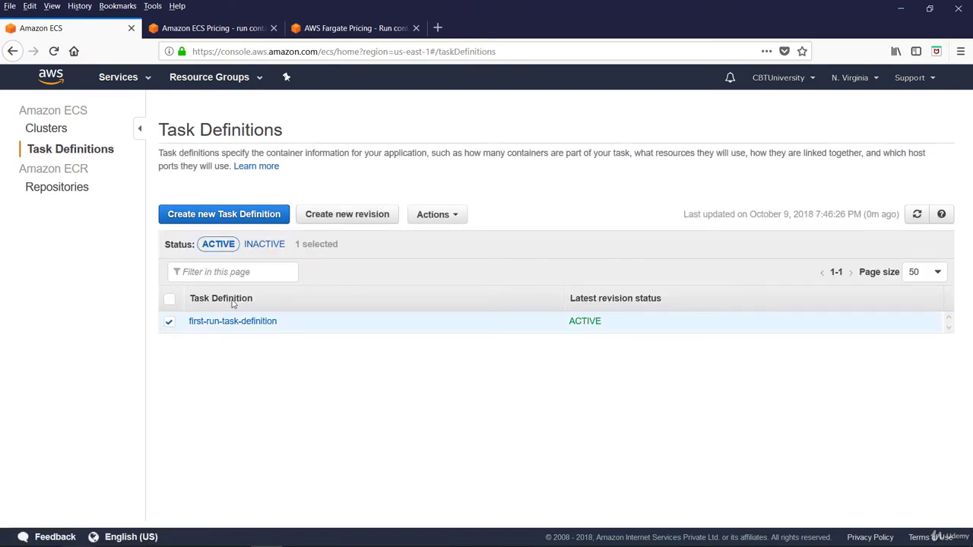
left_click(201, 321)
left_click(220, 325)
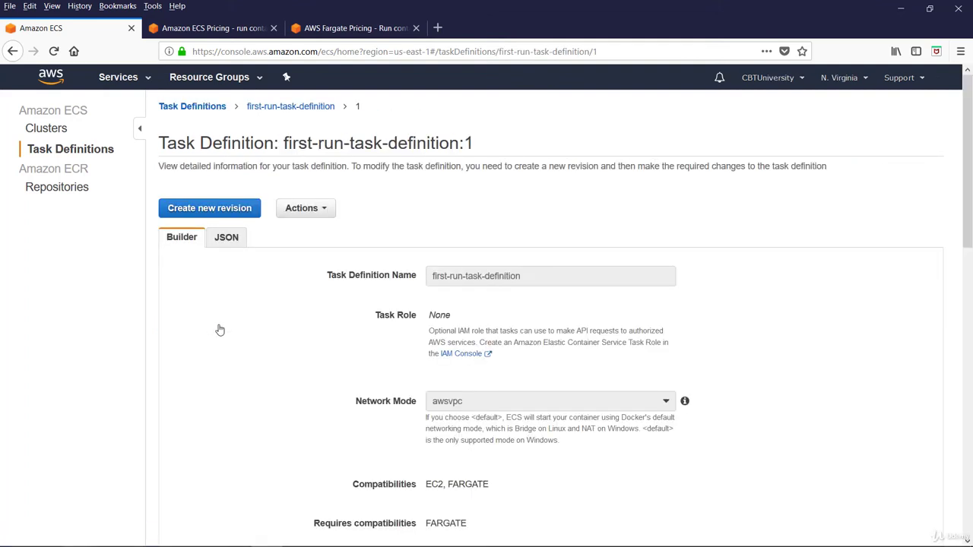
left_click(316, 211)
left_click(303, 296)
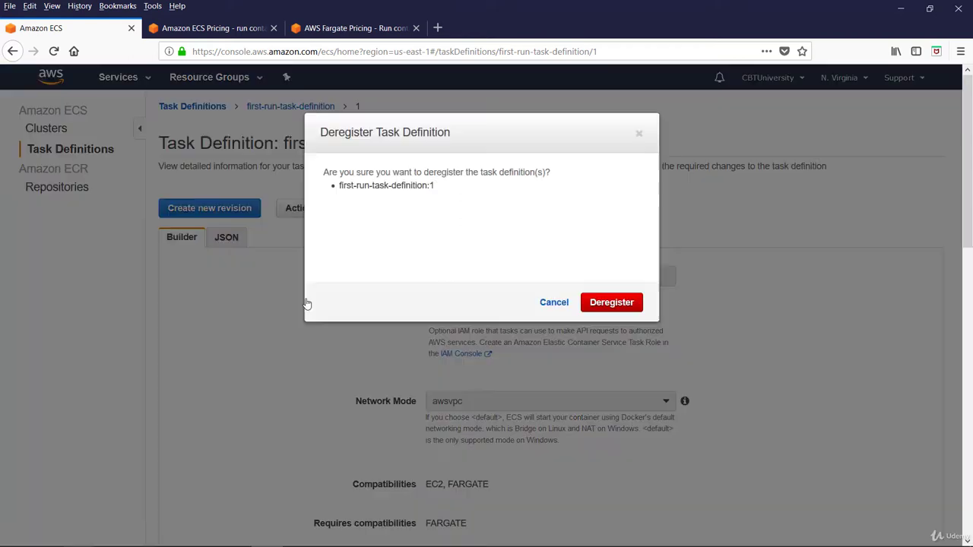
left_click(613, 302)
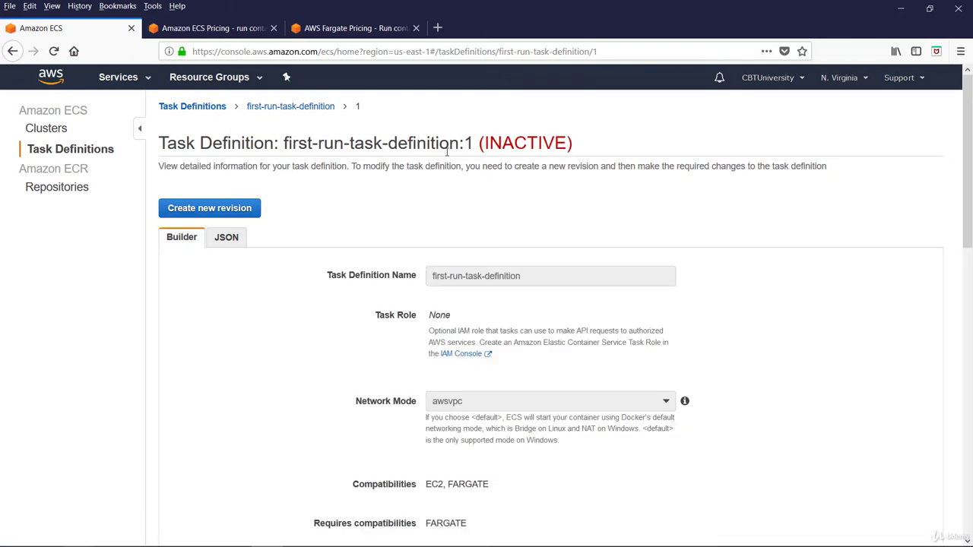
Confirm the Clusters list is empty, then open the Amazon ECR Repositories page
left_click(72, 154)
left_click(40, 129)
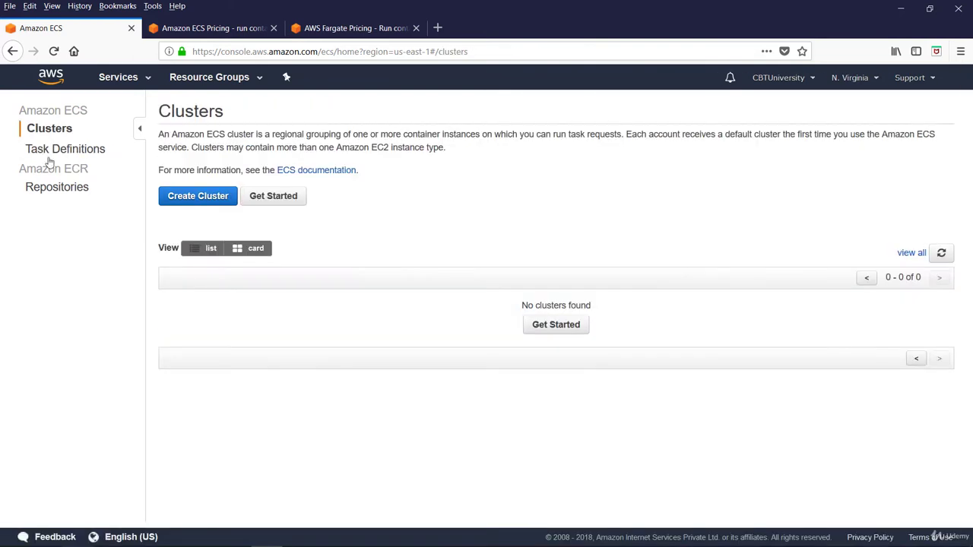
left_click(48, 188)
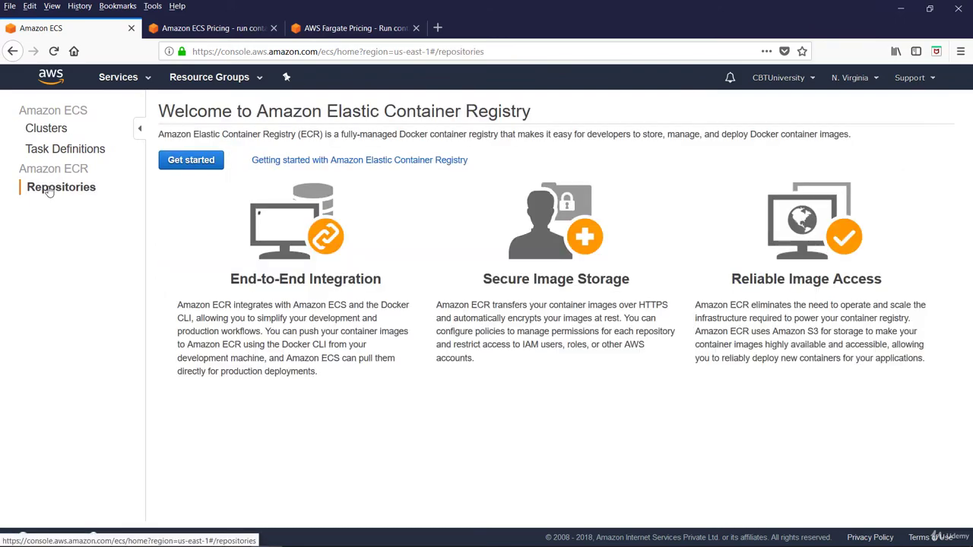
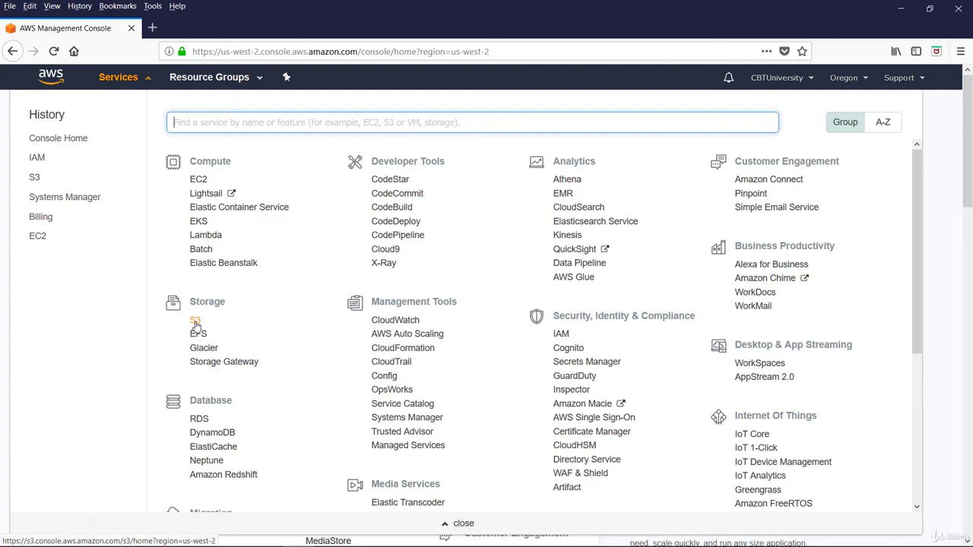
Open S3, glance at the Global region list, and begin creating a new bucket
left_click(196, 322)
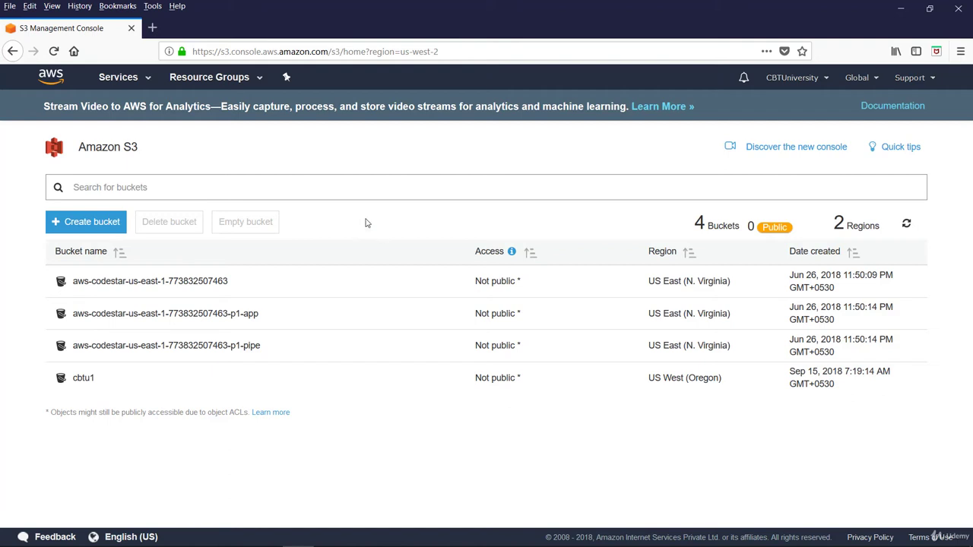
left_click(875, 78)
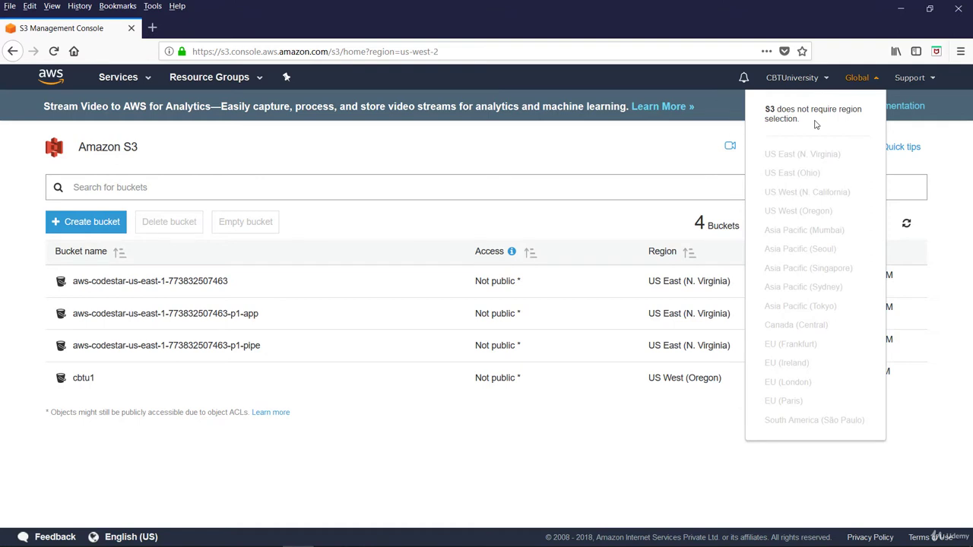
left_click(306, 166)
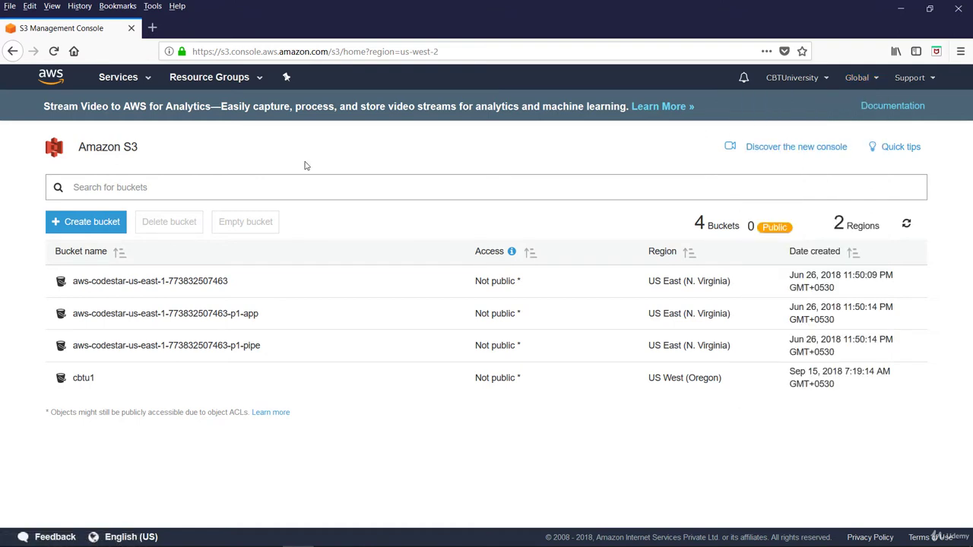
left_click(76, 223)
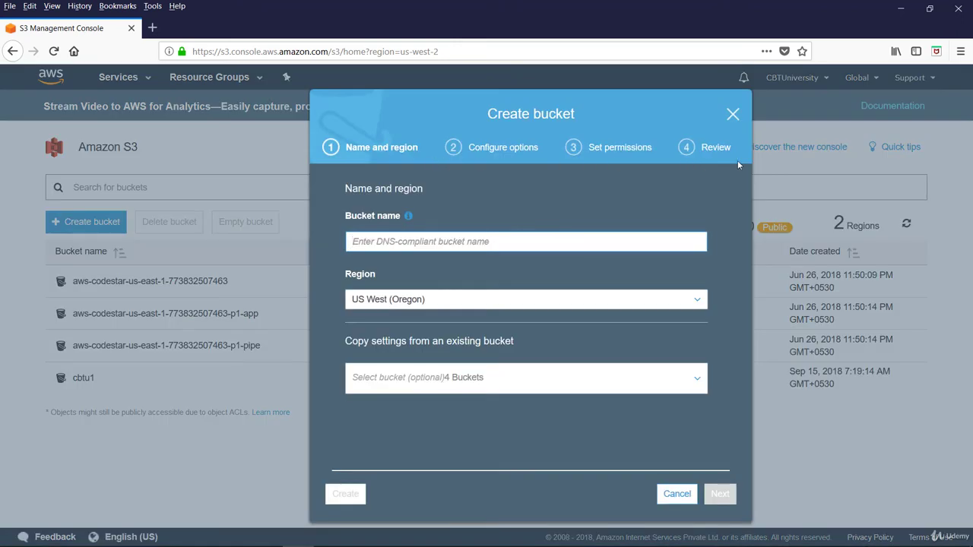
Enter bucket name cbtu-bucket1 in US West (Oregon), copying no settings from existing buckets
left_click(350, 240)
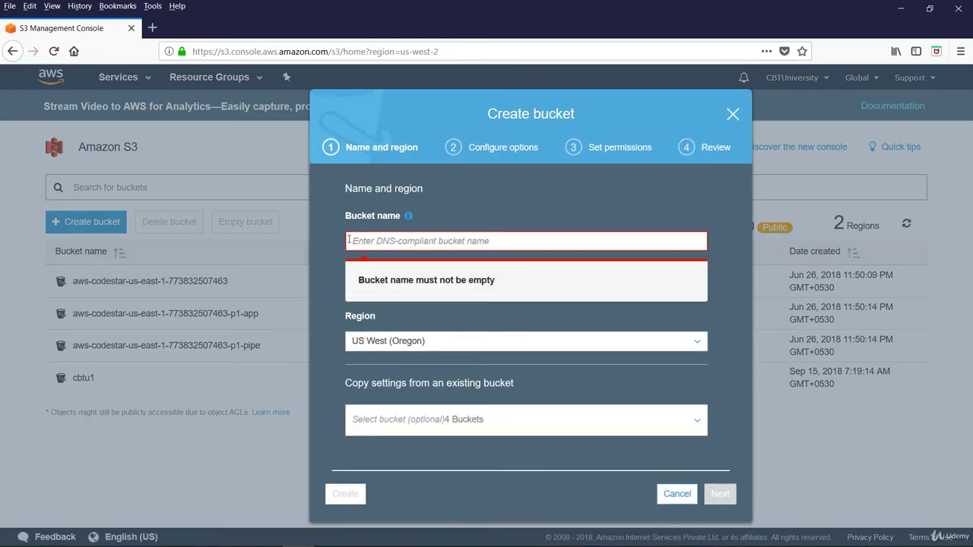
mouse_move(410, 217)
type("c")
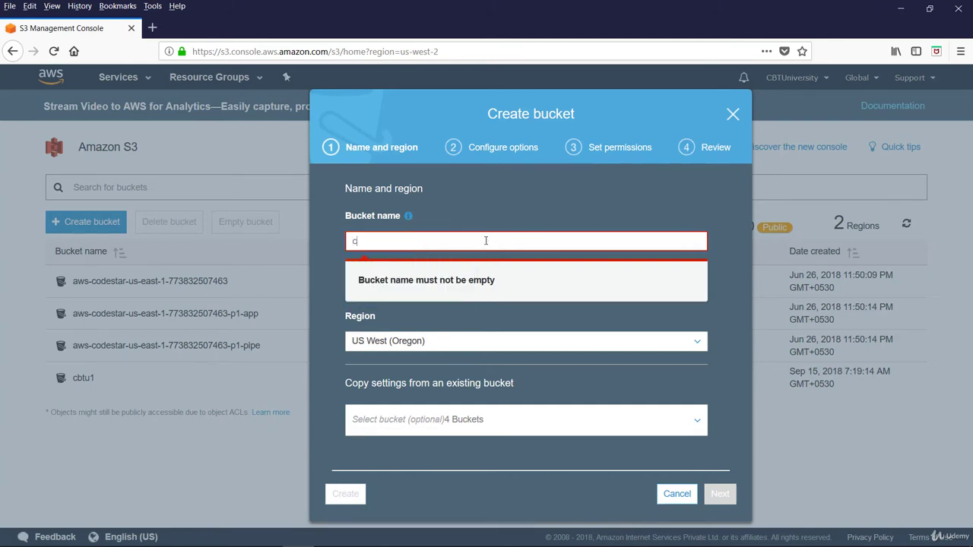
type("btu-bu")
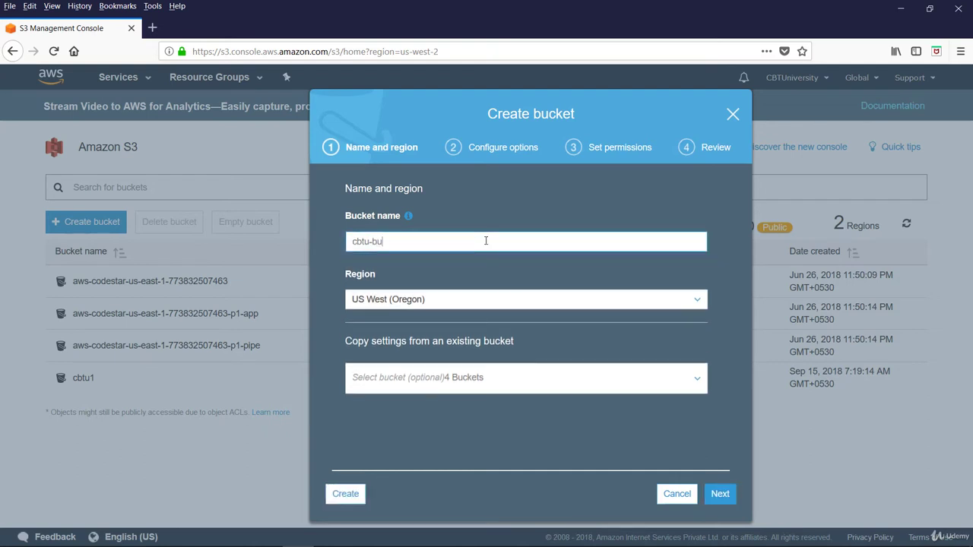
type("cket1")
left_click(700, 380)
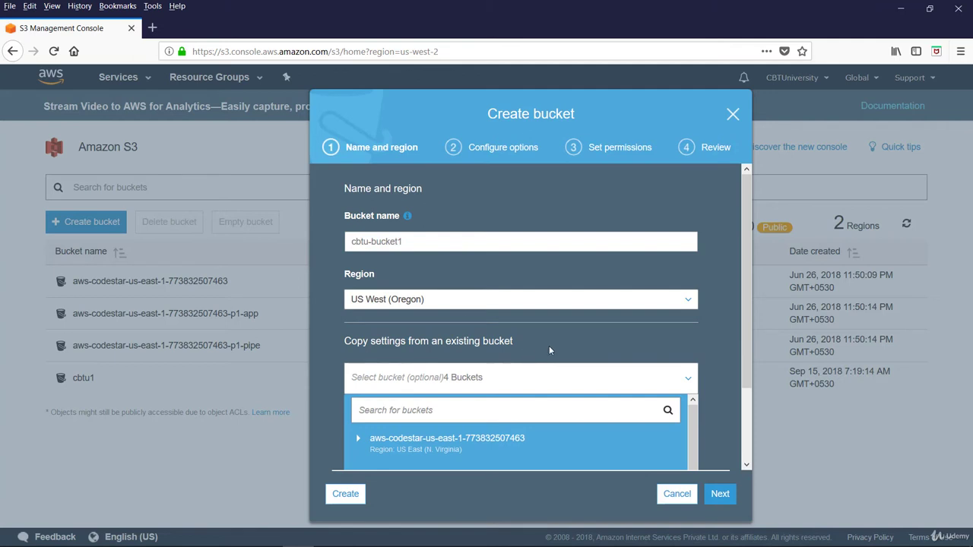
left_click(462, 358)
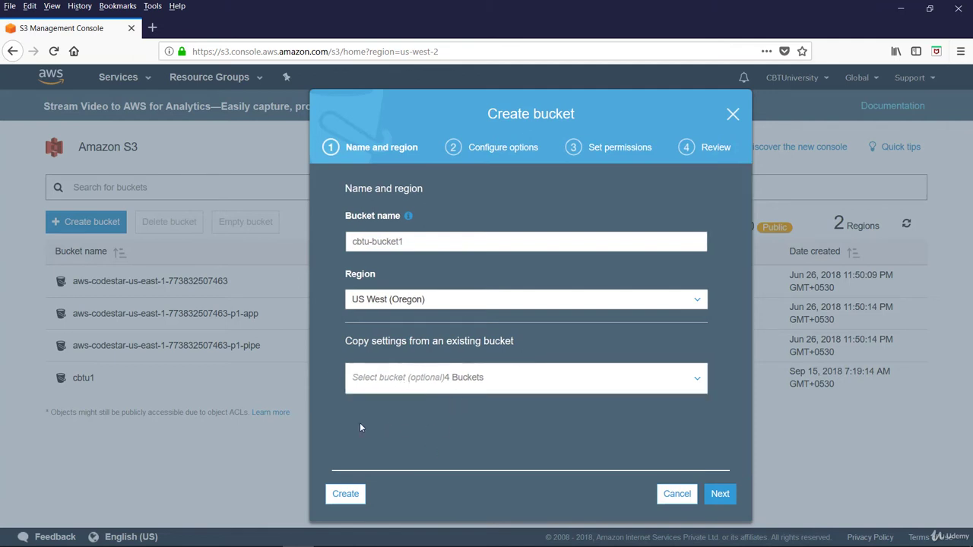
left_click(720, 495)
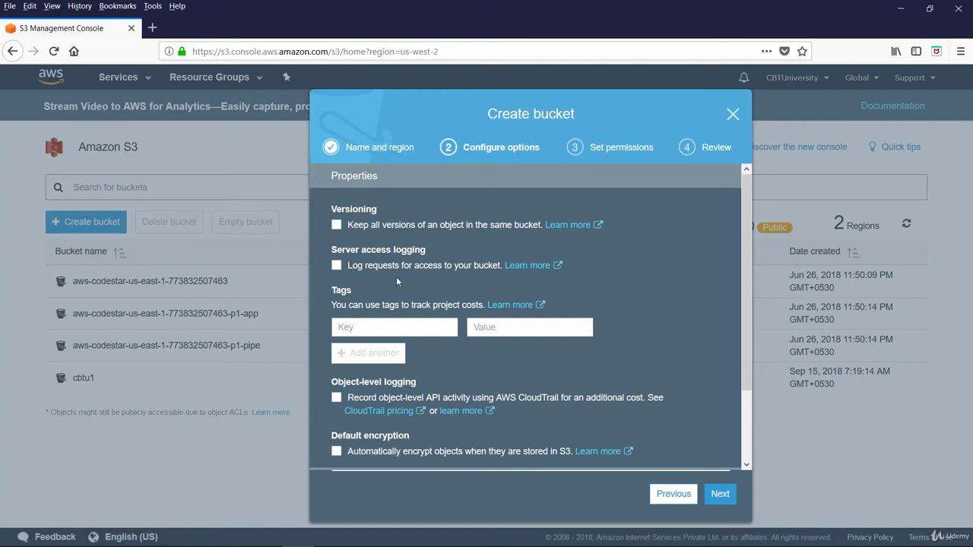
Review the Configure options page without enabling versioning, logging or other properties
left_click(368, 333)
scroll(503, 433, "down", 2)
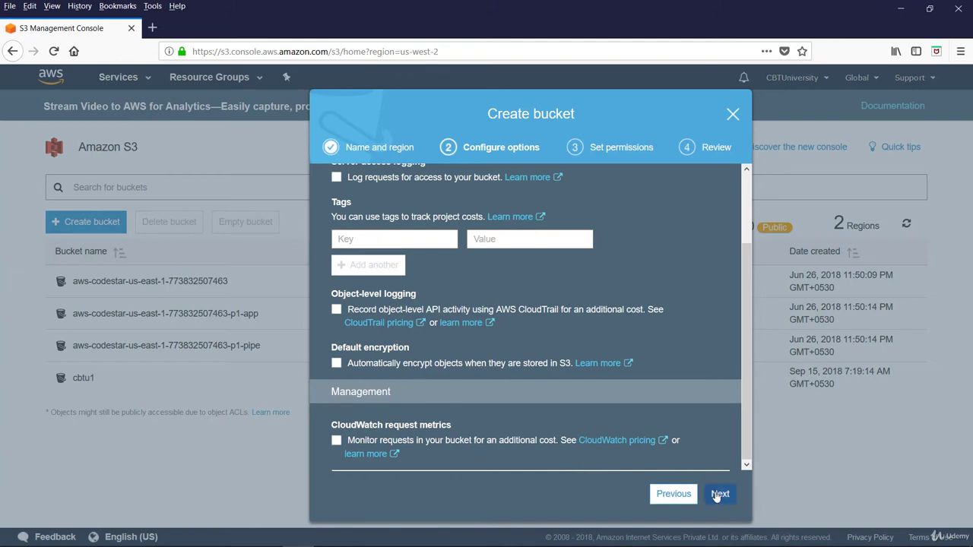
scroll(485, 430, "up", 2)
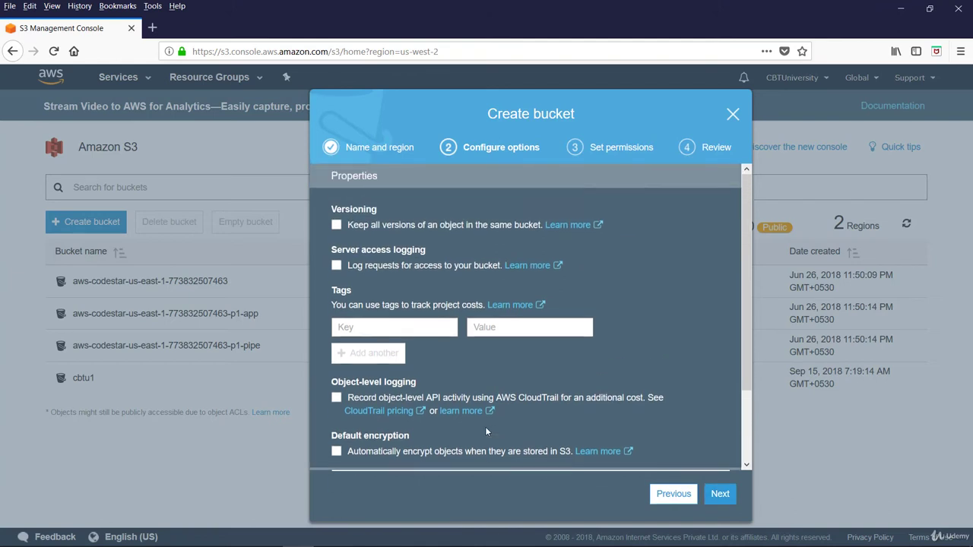
left_click(729, 494)
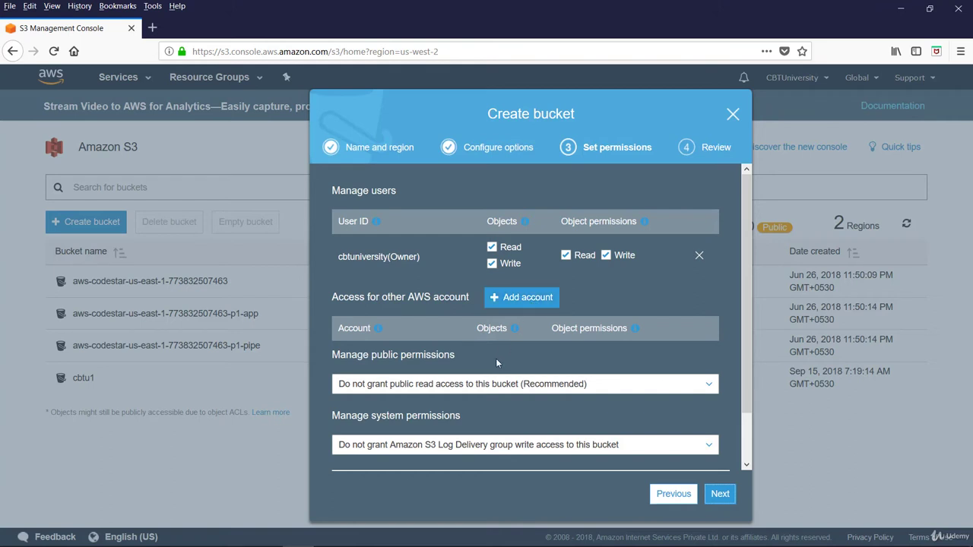
Keep 'Do not grant public read access', review, and create cbtu-bucket1
left_click(548, 385)
left_click(395, 353)
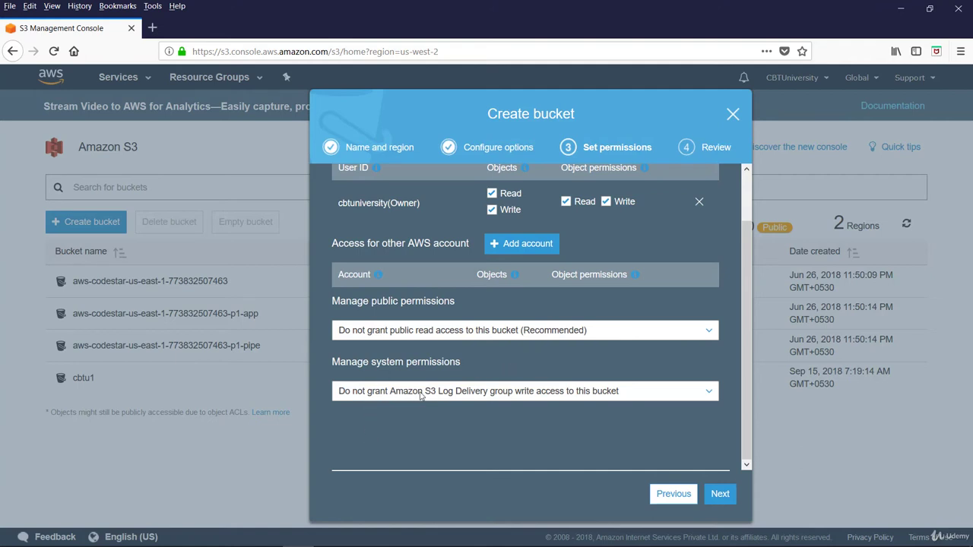
left_click(719, 494)
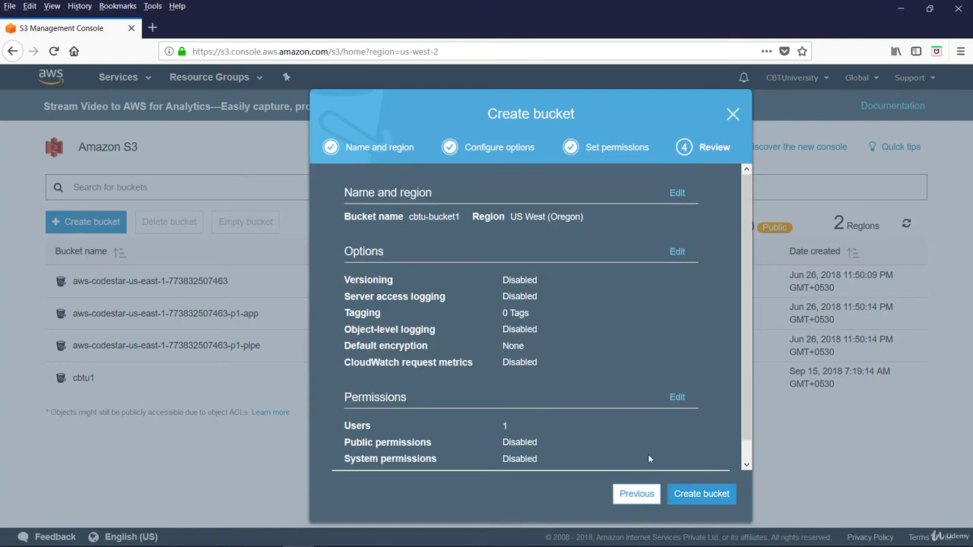
scroll(648, 458, "down", 1)
left_click(702, 494)
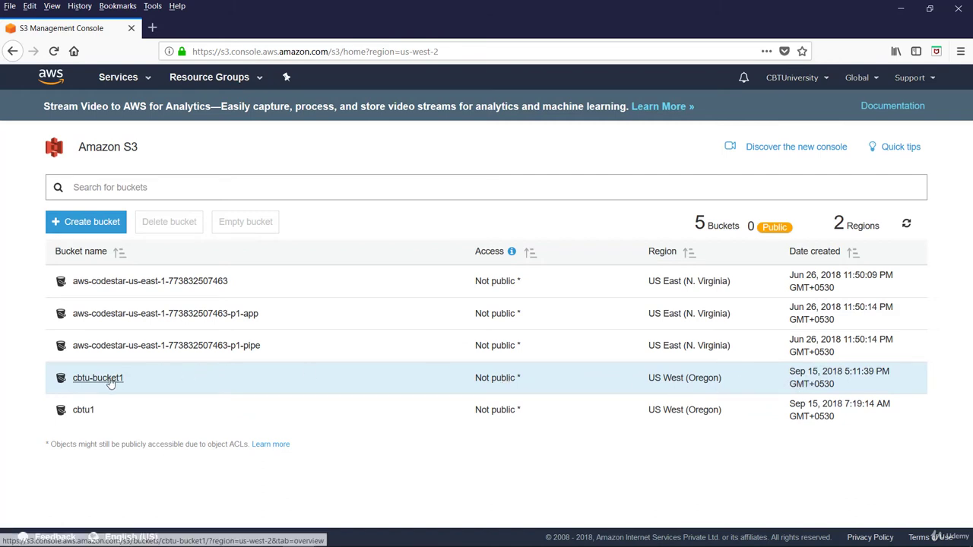
left_click(76, 379)
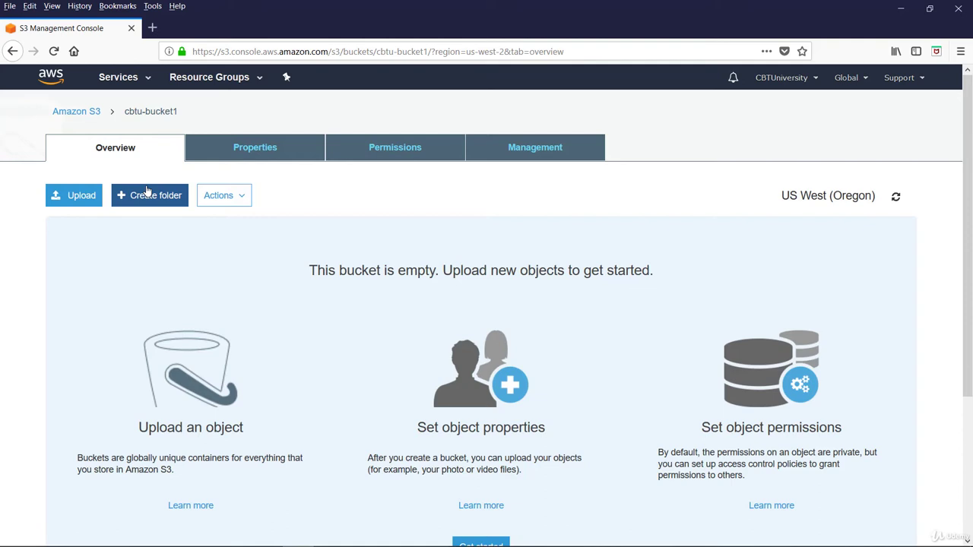
Create a folder named folder1 in cbtu-bucket1 and open it
left_click(148, 192)
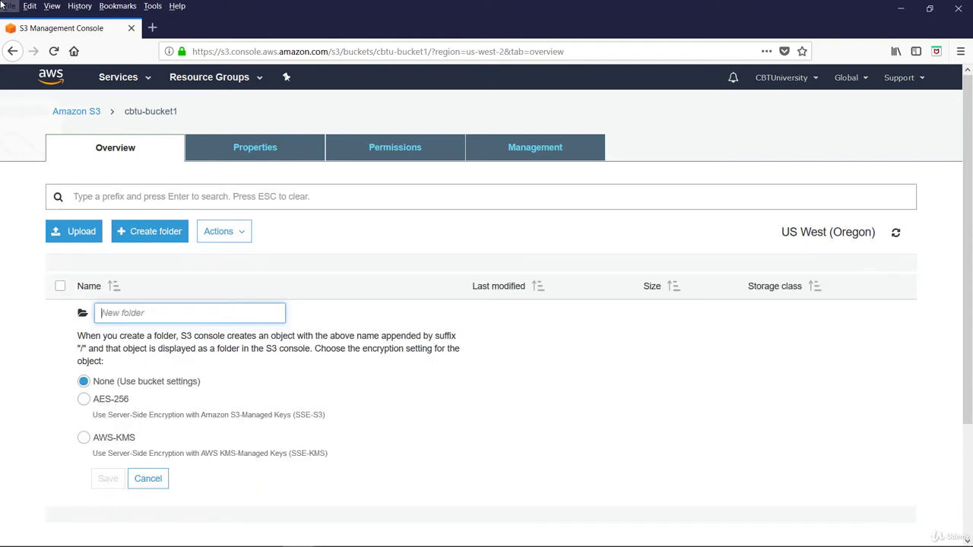
type("folder1")
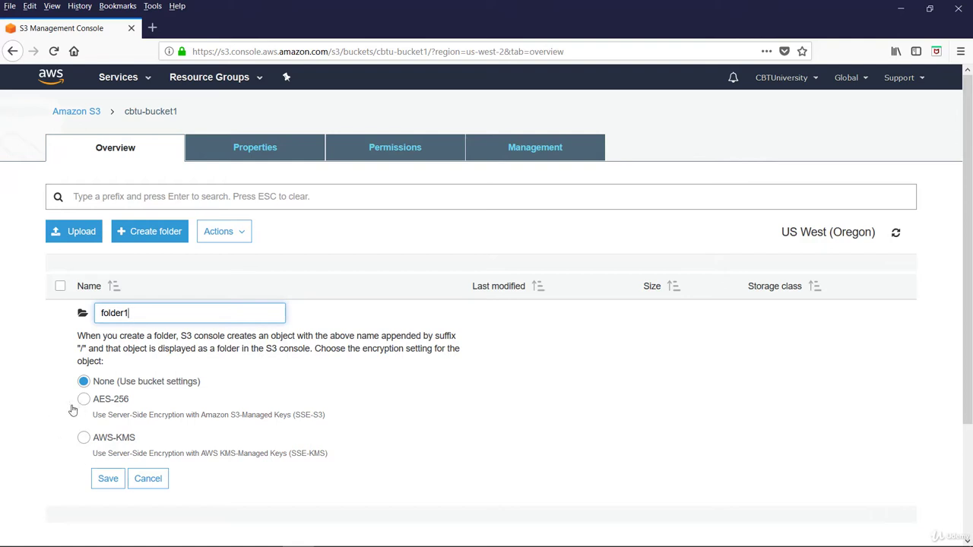
left_click(107, 479)
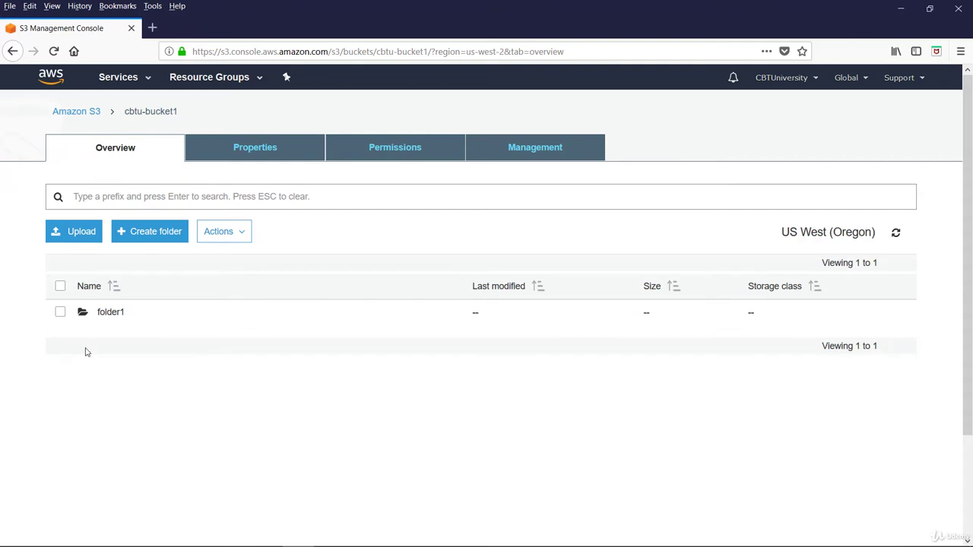
left_click(111, 313)
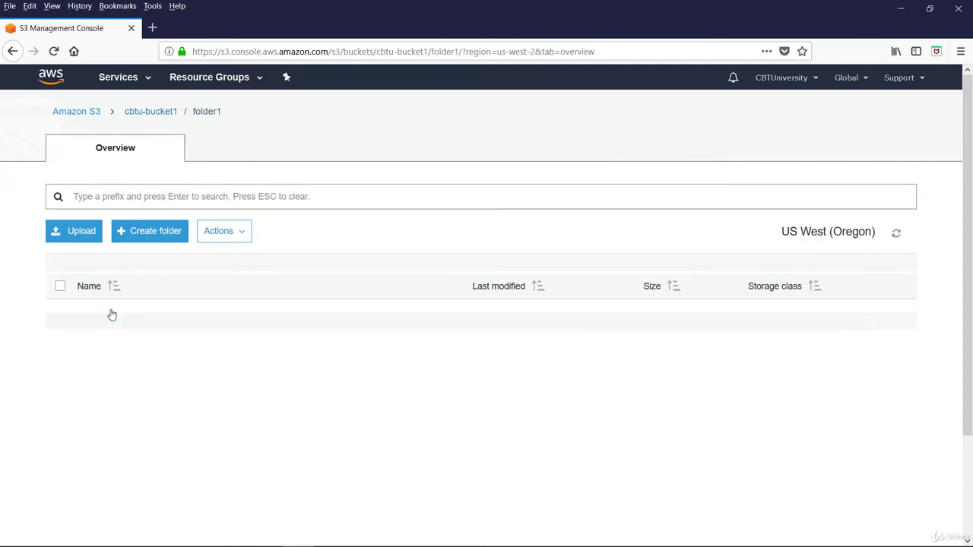
Add acrobat.png, cycling.png and violin.png from the demo folder to an upload into folder1
left_click(72, 232)
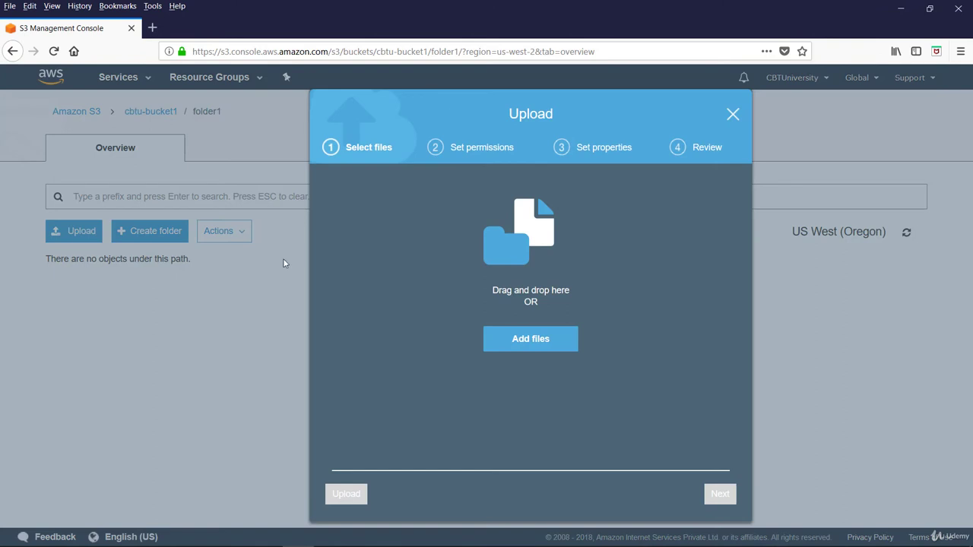
key("alt+Tab")
left_click_drag(155, 274, 641, 302)
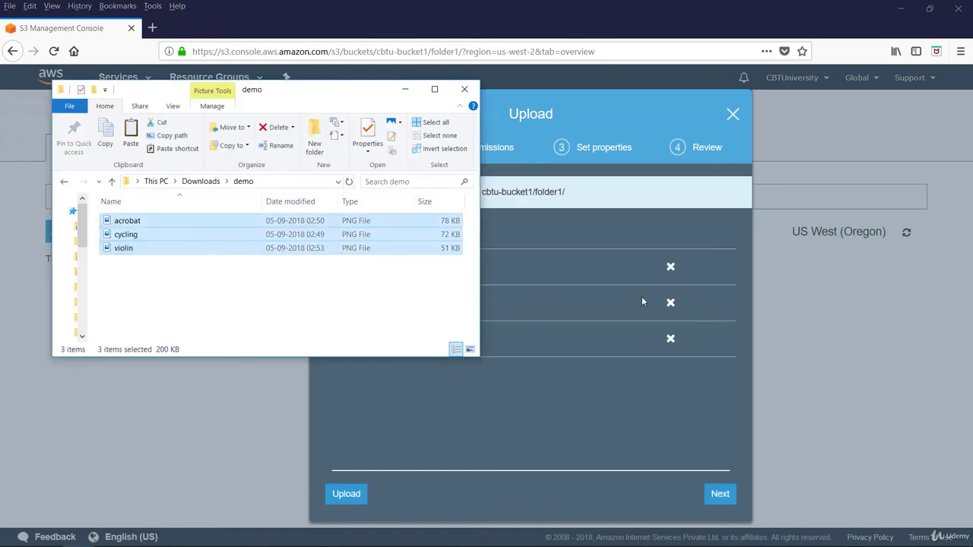
left_click(405, 89)
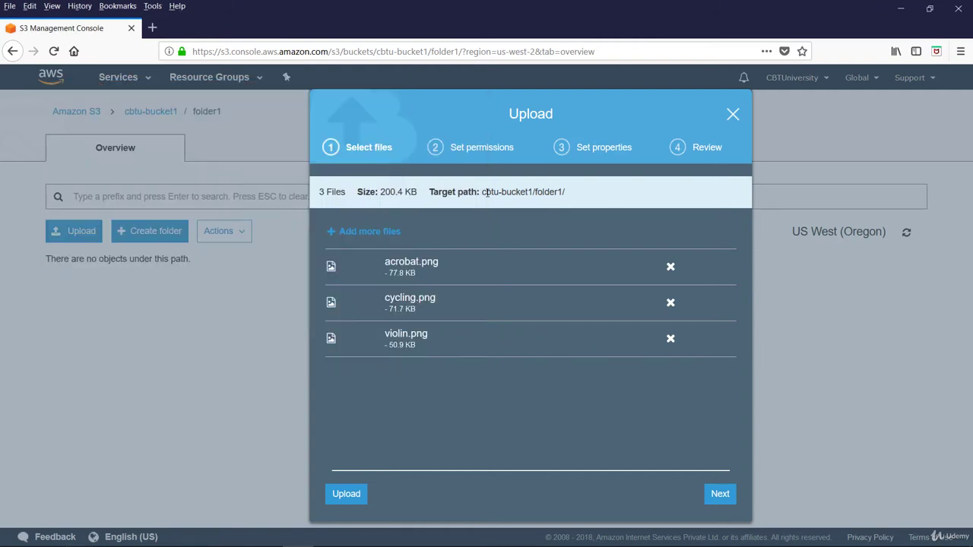
Keep default permissions, Standard storage and no encryption, then upload the three images
left_click(717, 494)
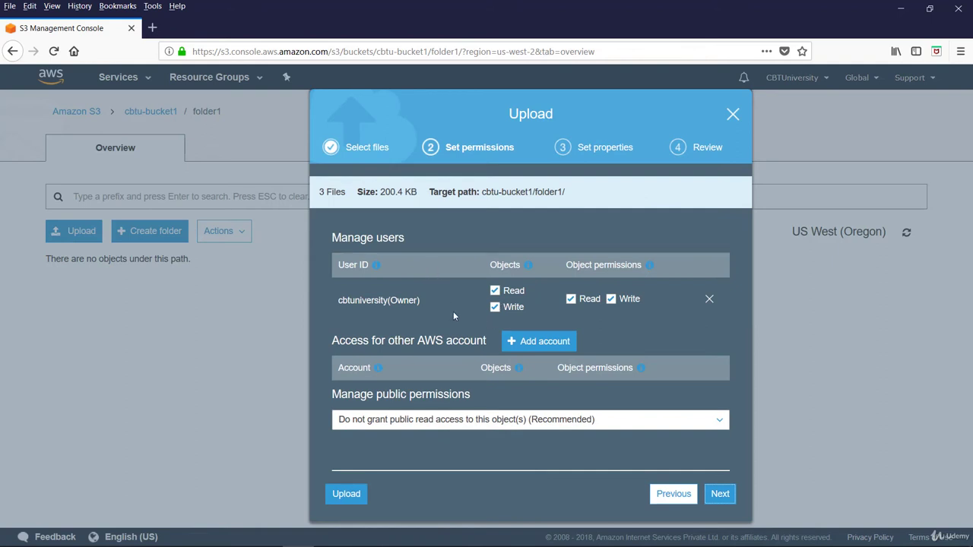
left_click(720, 495)
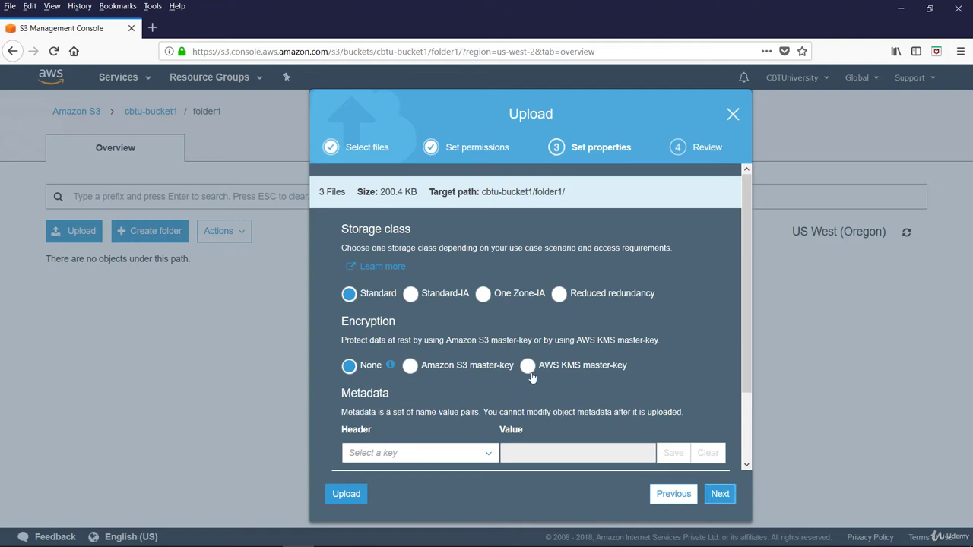
scroll(532, 380, "down", 2)
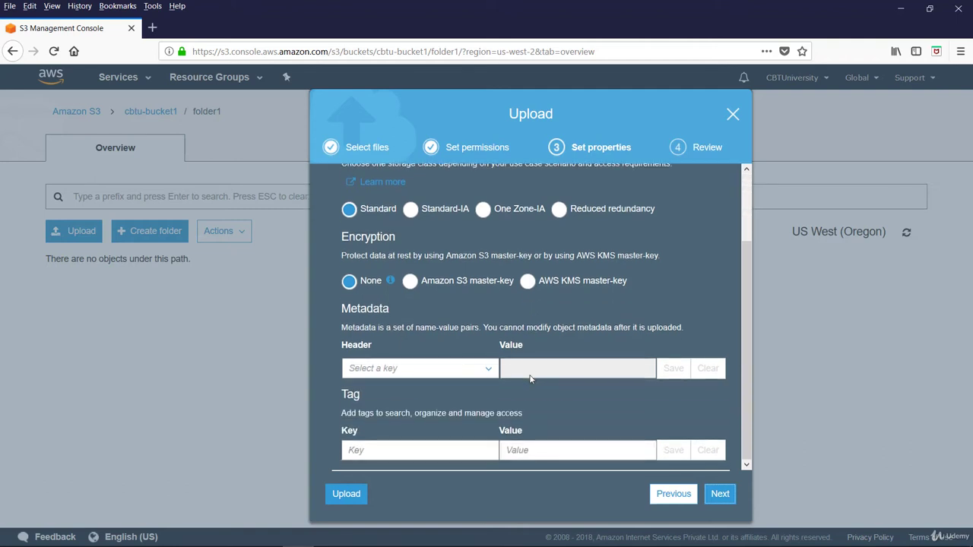
left_click(726, 495)
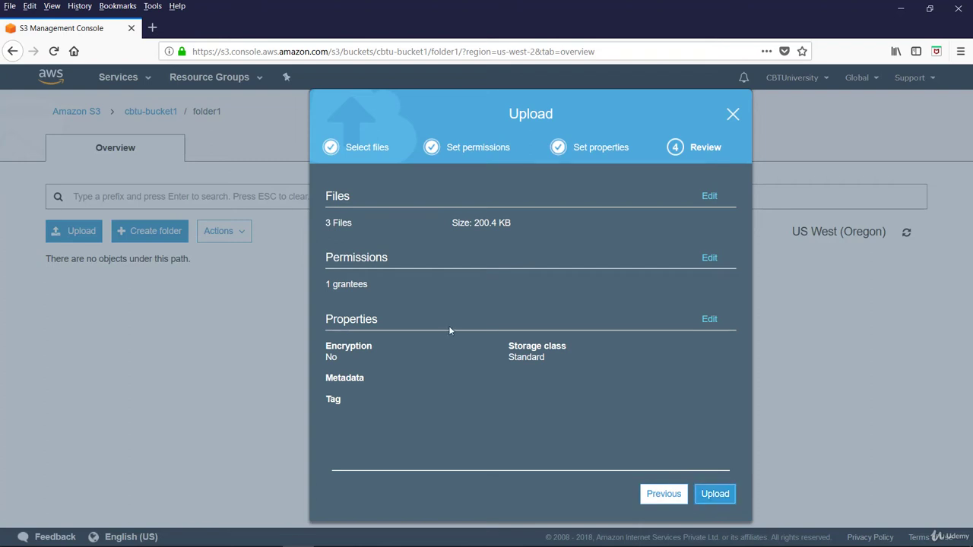
key("Return")
scroll(206, 369, "down", 2)
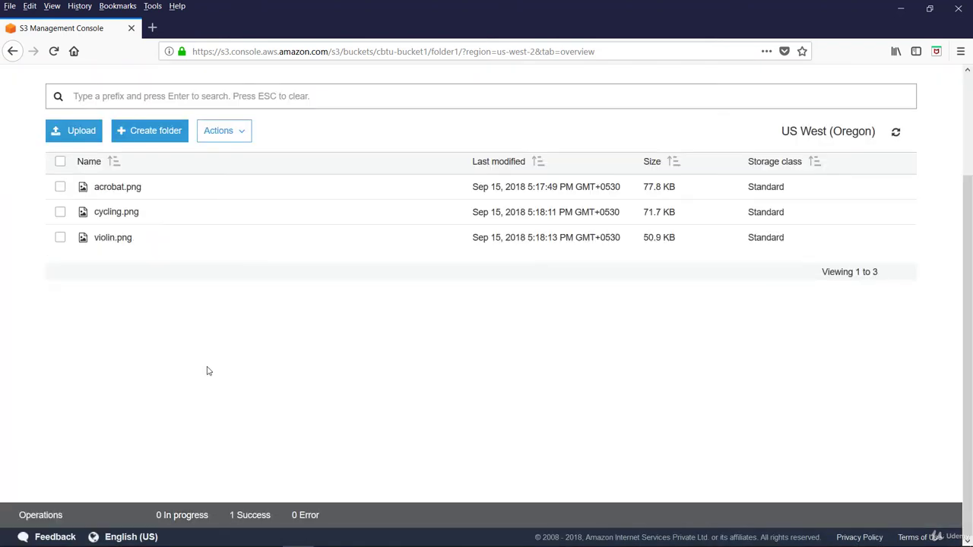
Open acrobat.png's object link in a private window and confirm it returns Access Denied
scroll(206, 371, "up", 2)
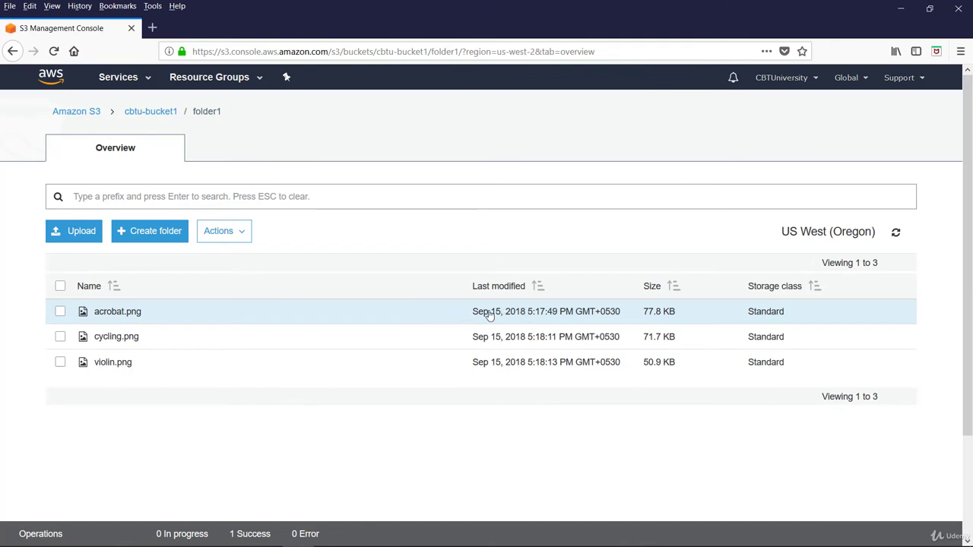
left_click(106, 312)
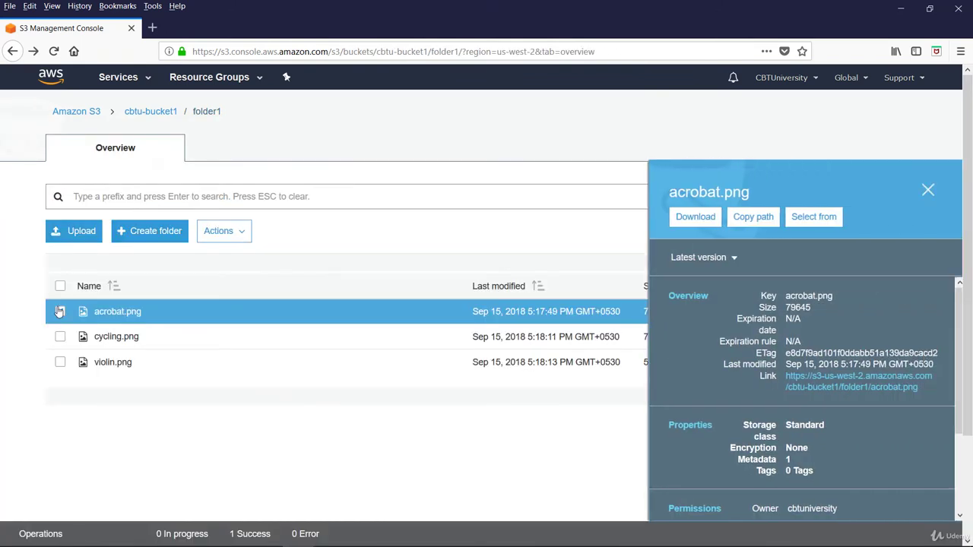
left_click(59, 312)
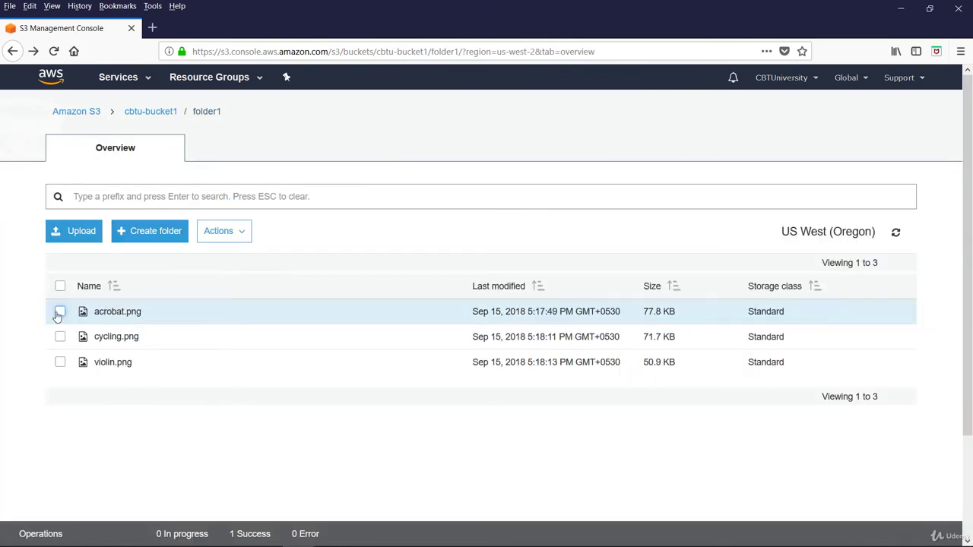
left_click(59, 311)
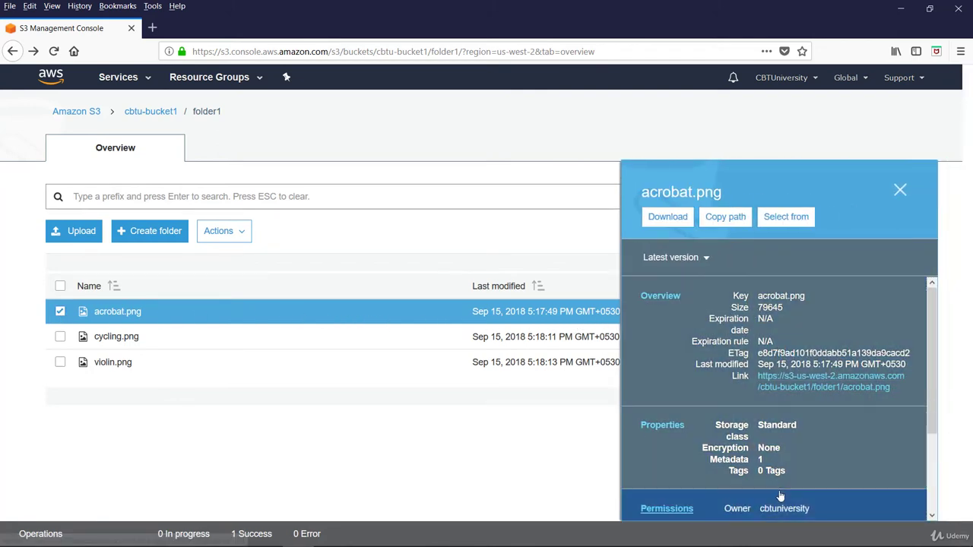
right_click(818, 391)
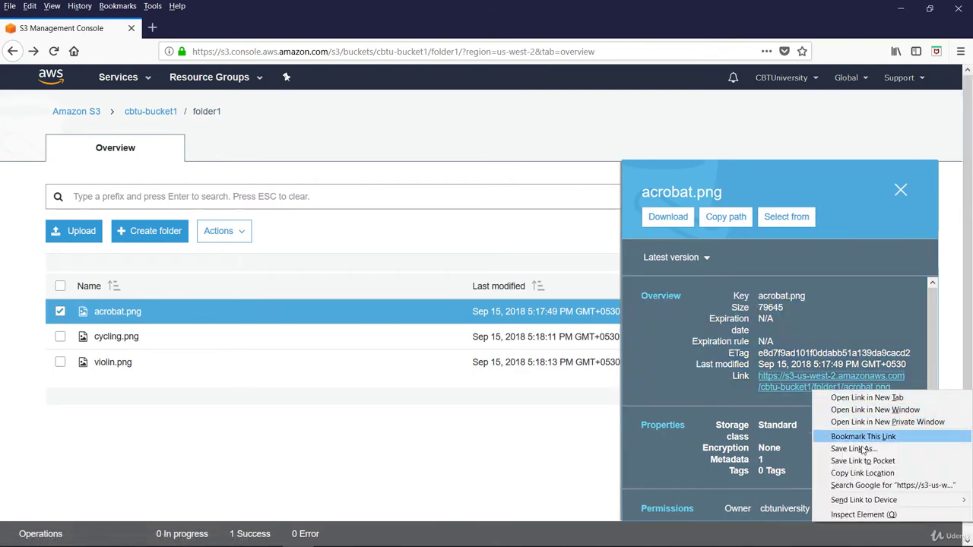
left_click(860, 473)
left_click(960, 51)
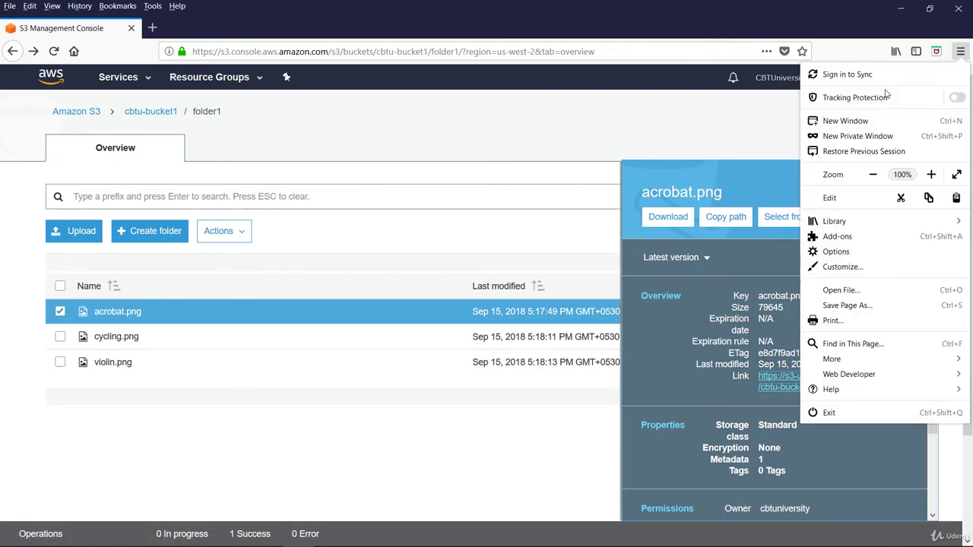
left_click(844, 135)
type("https://s3-us-west-2.amazonaws.com/cbtu-bucket1/folder1/acrobat.png")
key("Return")
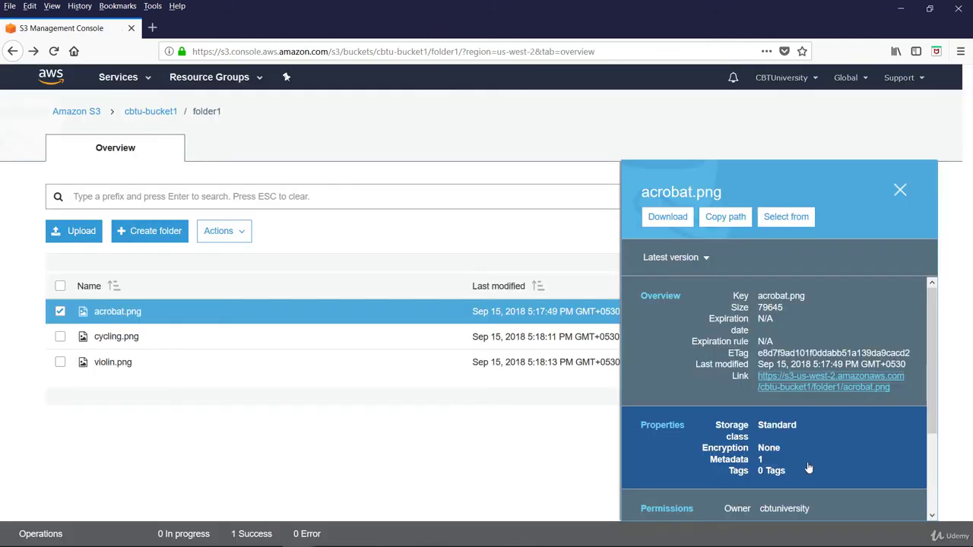
scroll(798, 445, "down", 3)
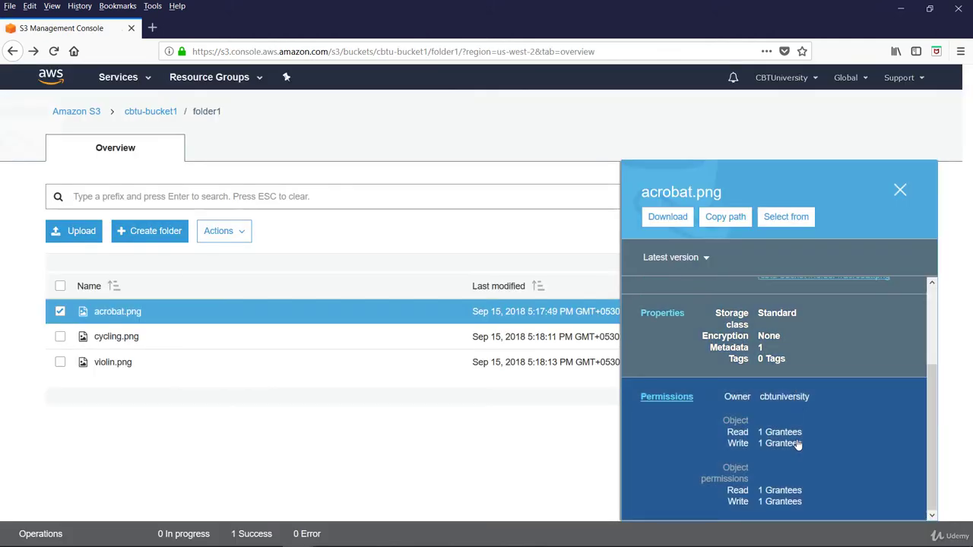
scroll(799, 445, "up", 3)
Download acrobat.png and open it in the local image viewer
left_click(668, 220)
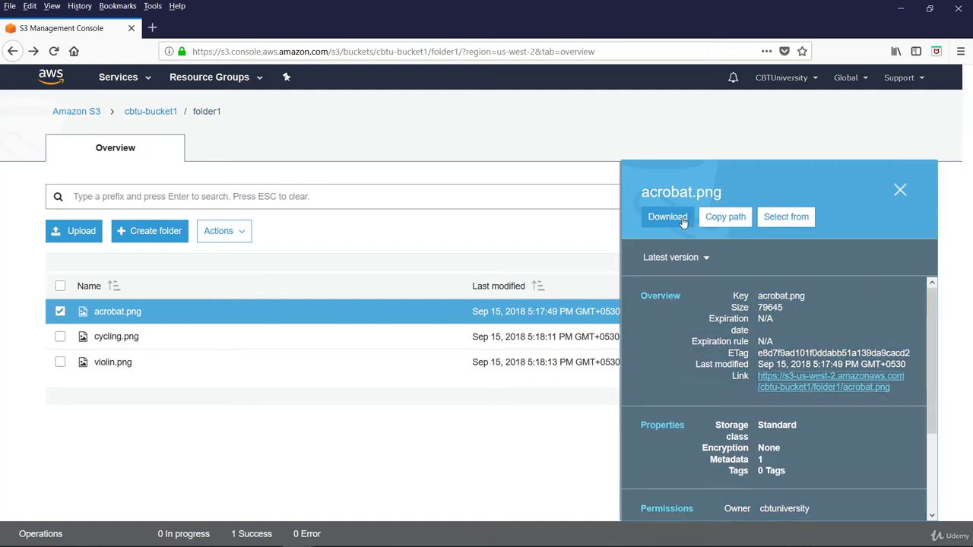
left_click(360, 388)
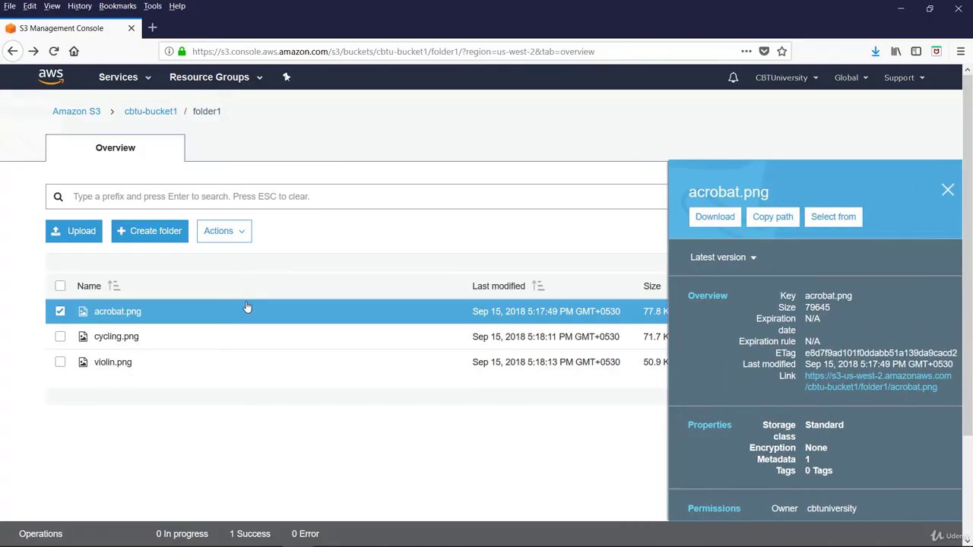
left_click(246, 311)
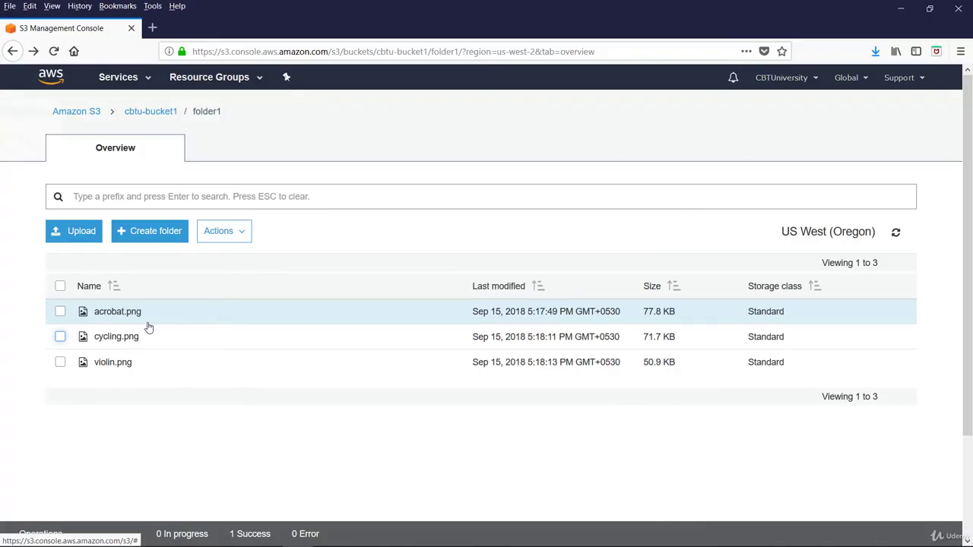
left_click(61, 336)
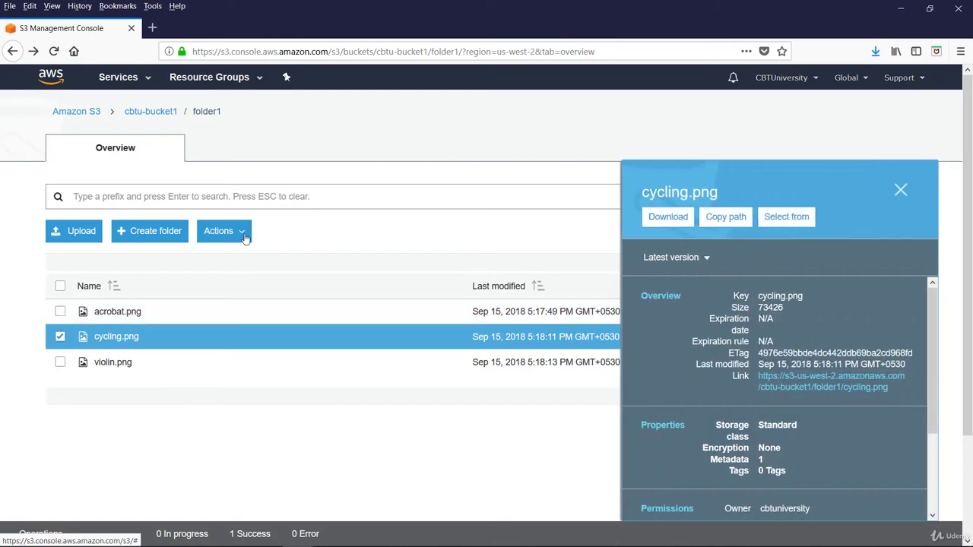
Make cycling.png public through Actions > Make public
left_click(239, 239)
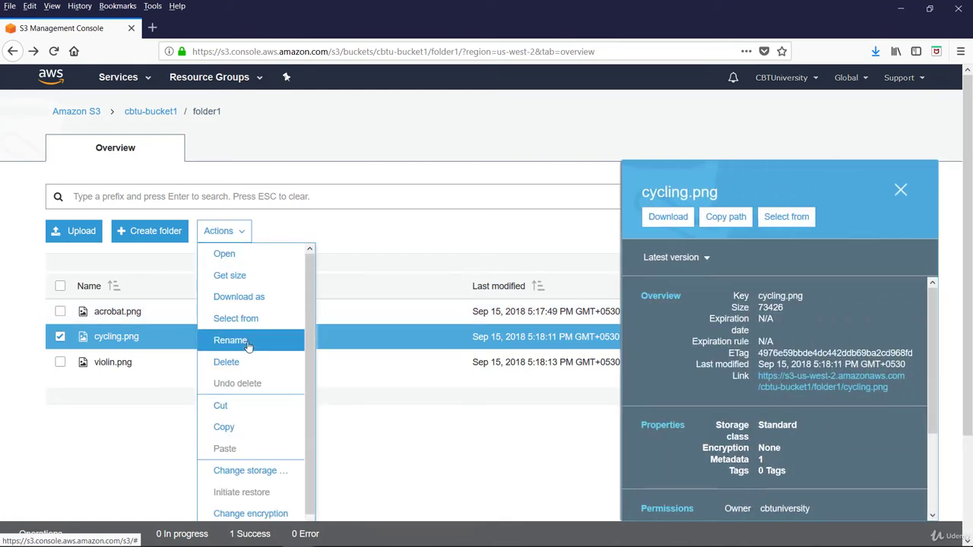
scroll(271, 352, "down", 3)
scroll(282, 402, "down", 3)
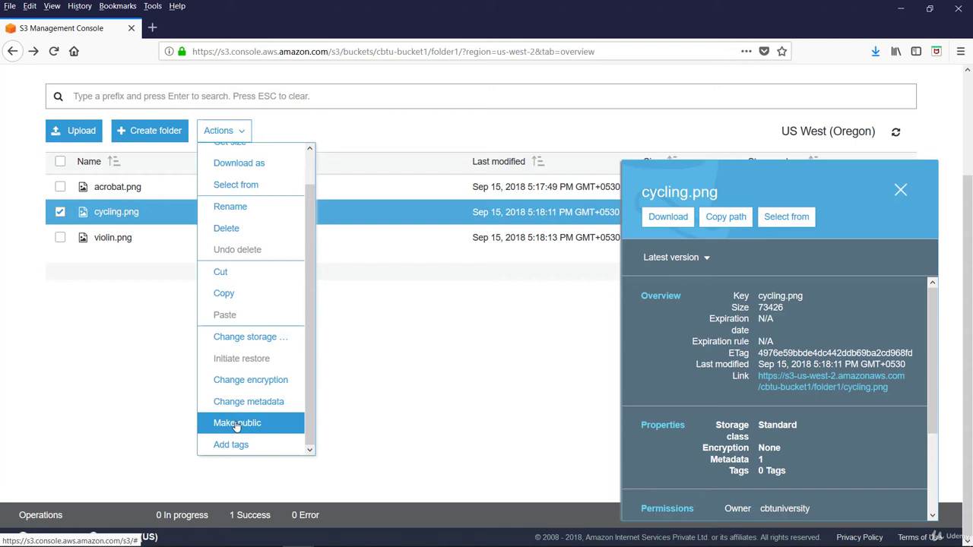
left_click(237, 423)
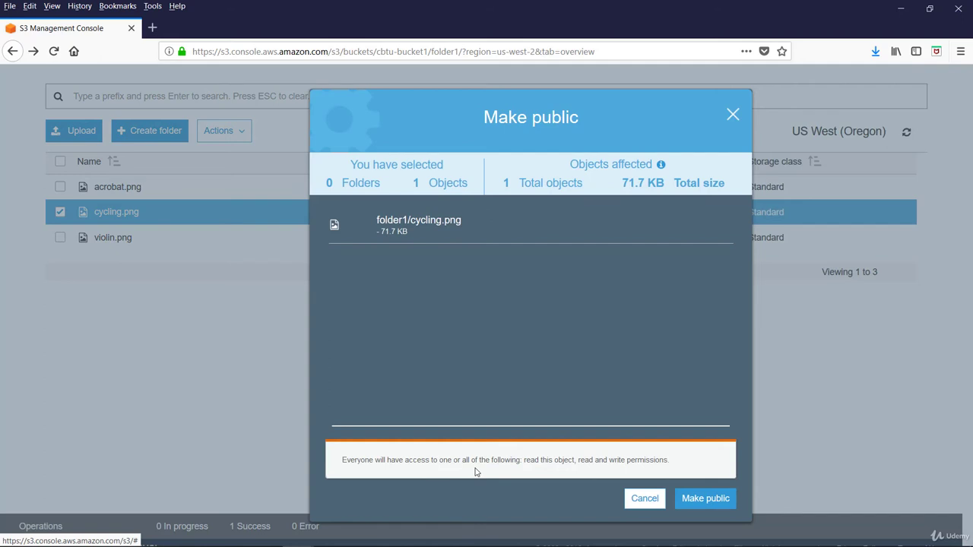
left_click(705, 499)
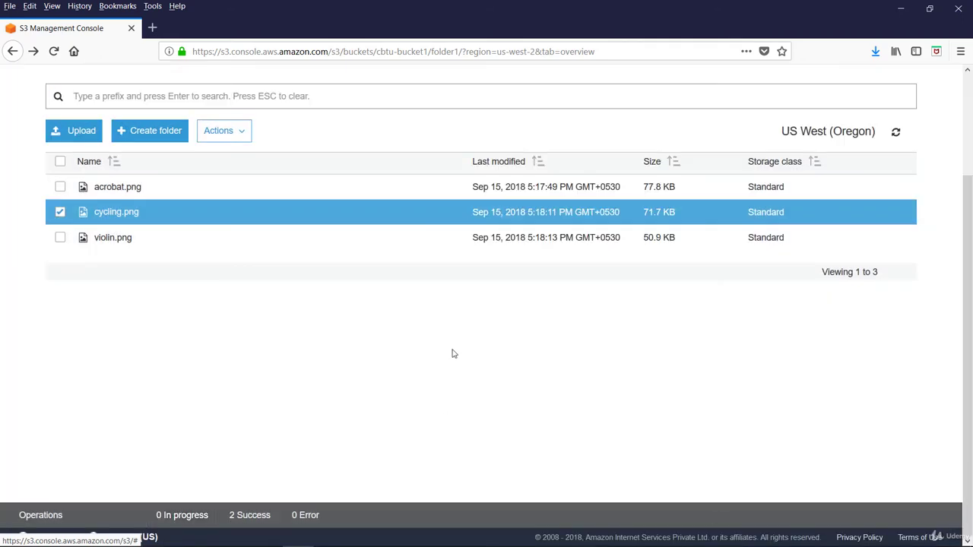
Open cycling.png's object link in a private window to confirm the image loads publicly
left_click(608, 213)
right_click(831, 390)
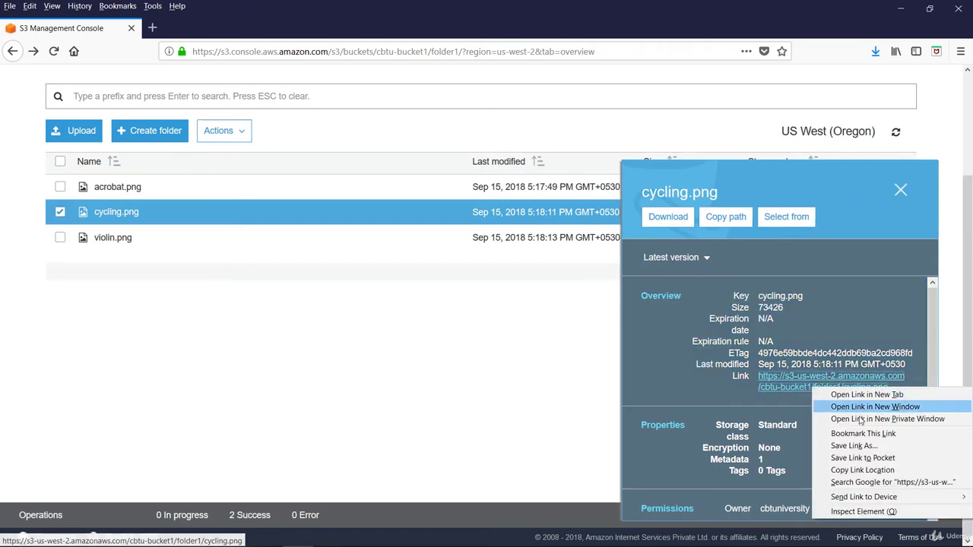
left_click(862, 470)
left_click(960, 51)
left_click(858, 136)
type("https://s3-us-west-2.amazonaws.com/cbtu-bucket1/folder1/cycling.png")
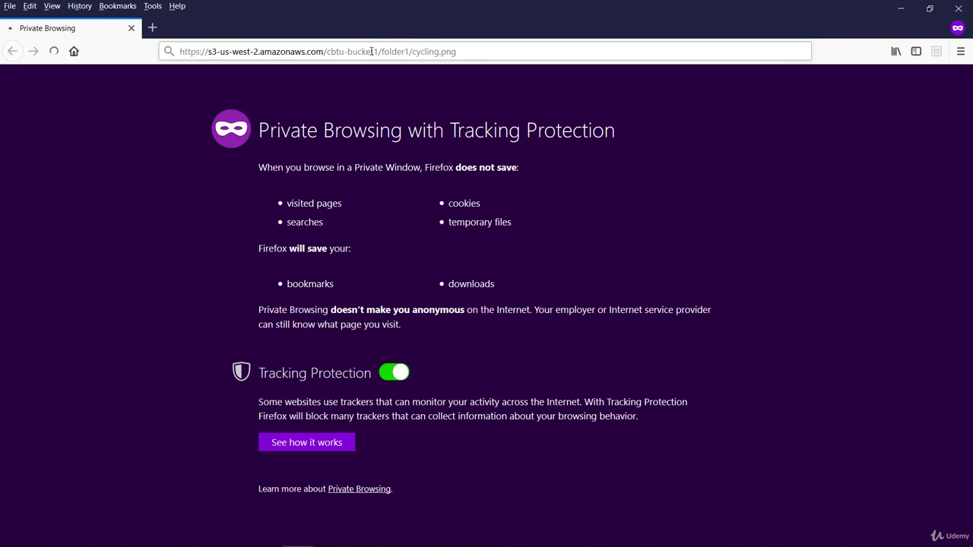
key("Return")
left_click(454, 215)
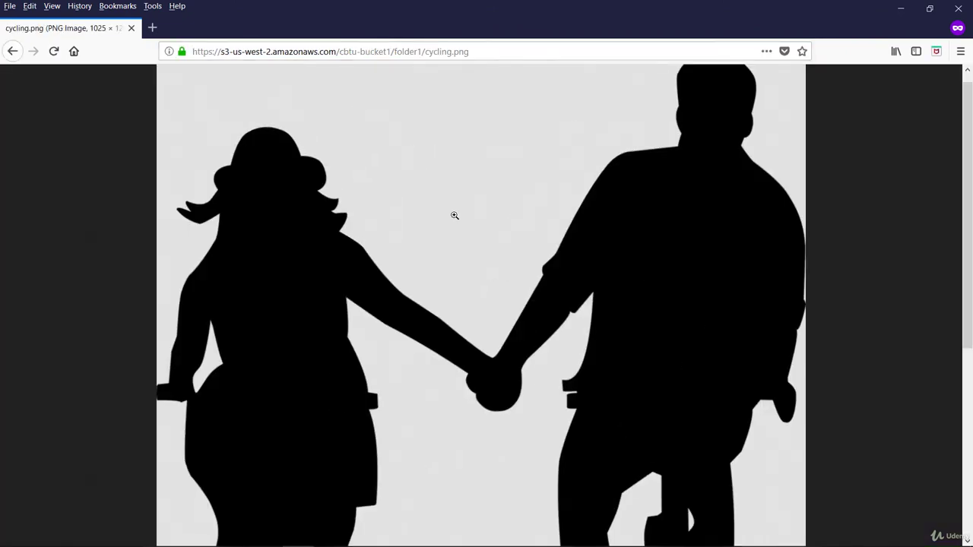
left_click(959, 8)
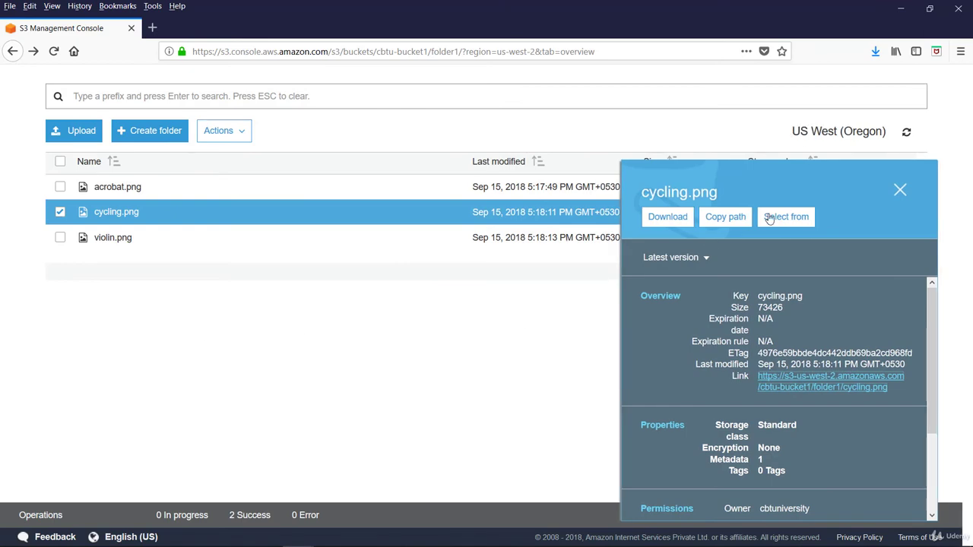
left_click(900, 189)
left_click(152, 112)
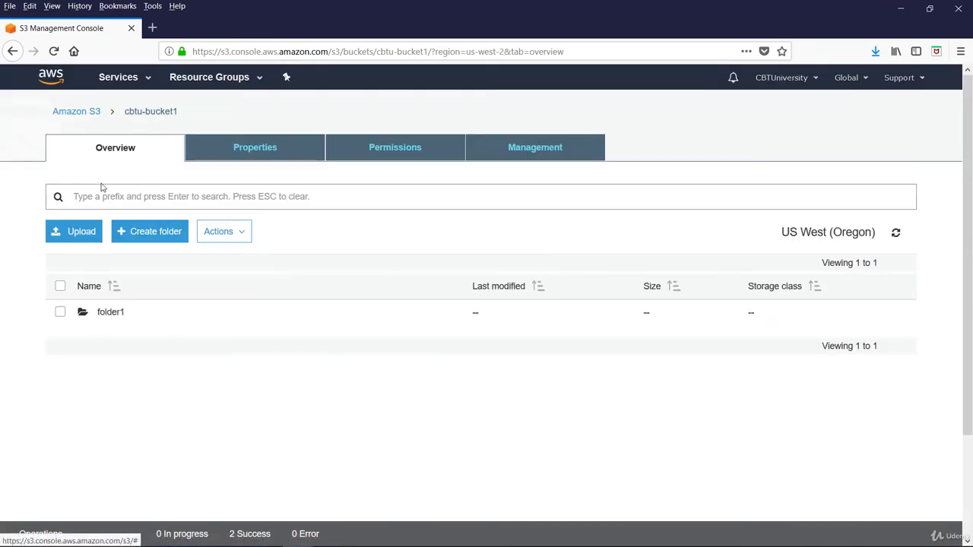
Scroll through cbtu-bucket1's Properties: versioning, logging, website hosting, encryption and transfer acceleration
left_click(199, 148)
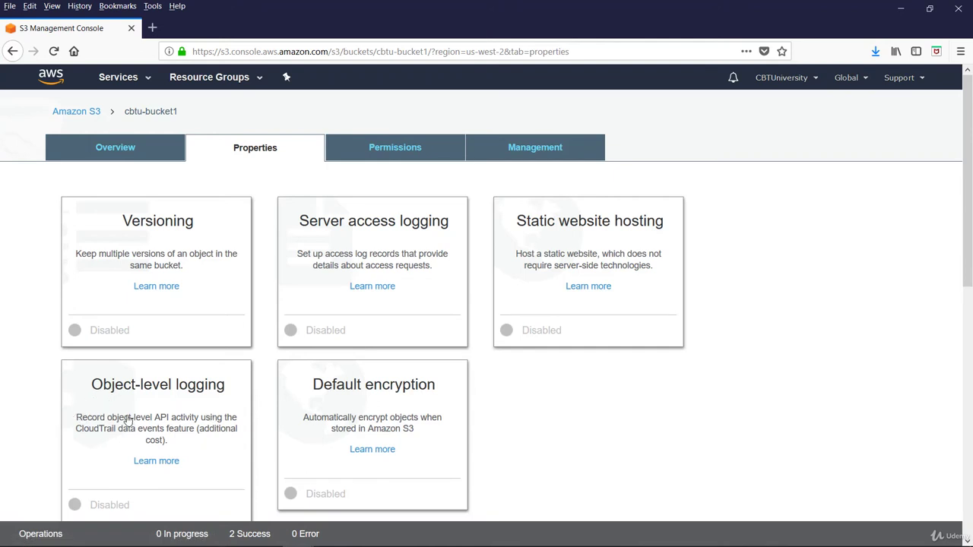
scroll(197, 314, "down", 1)
scroll(197, 314, "up", 1)
scroll(505, 429, "down", 5)
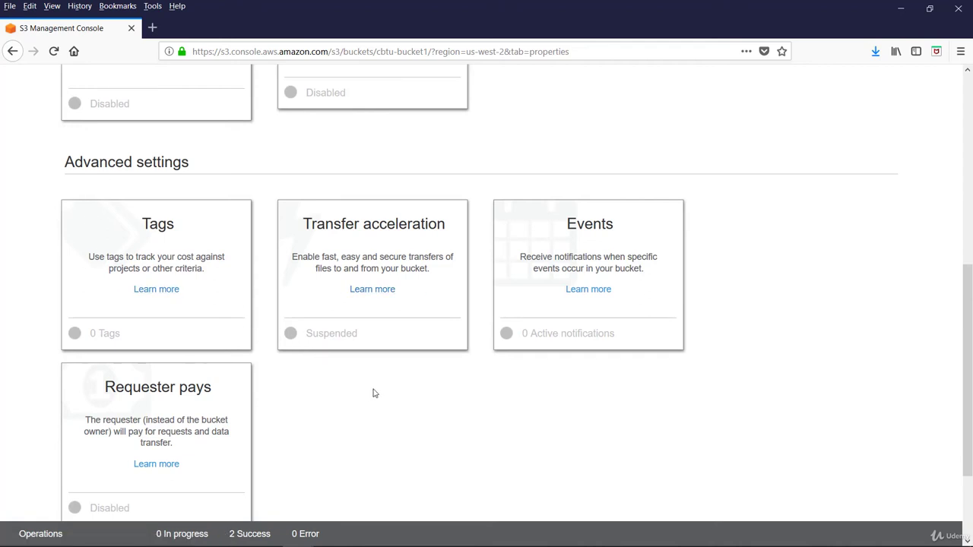
scroll(372, 393, "down", 2)
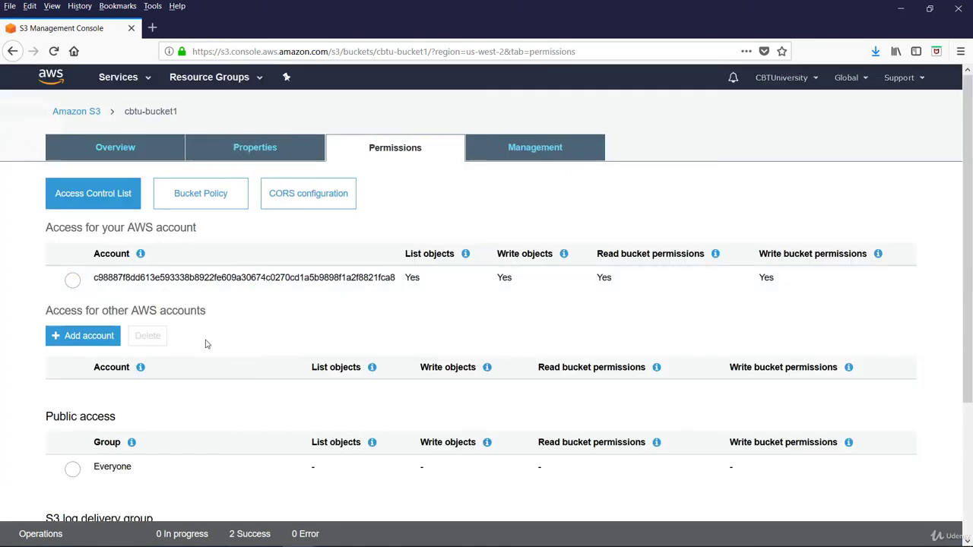
Inspect the Everyone public access settings and cancel without changes
scroll(205, 344, "down", 3)
scroll(205, 344, "up", 3)
scroll(247, 373, "down", 4)
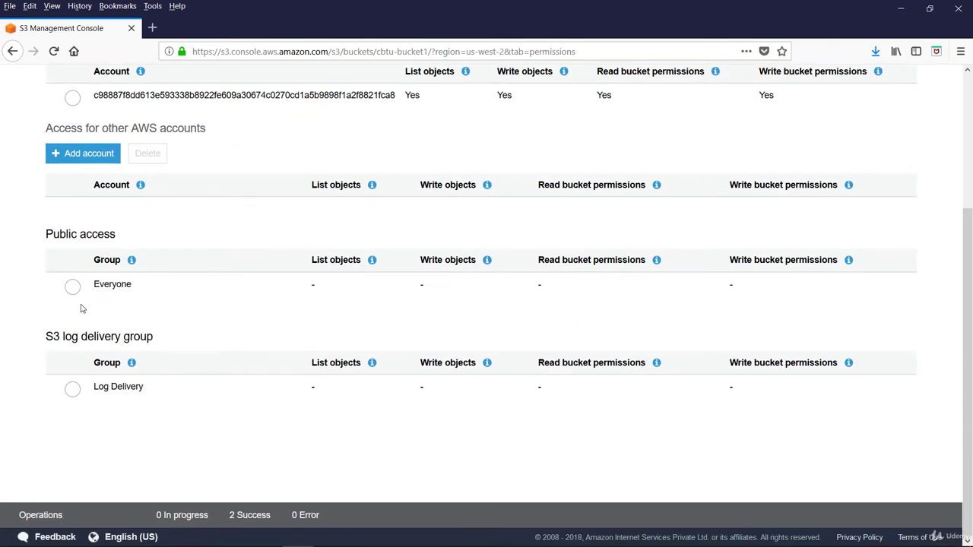
left_click(72, 287)
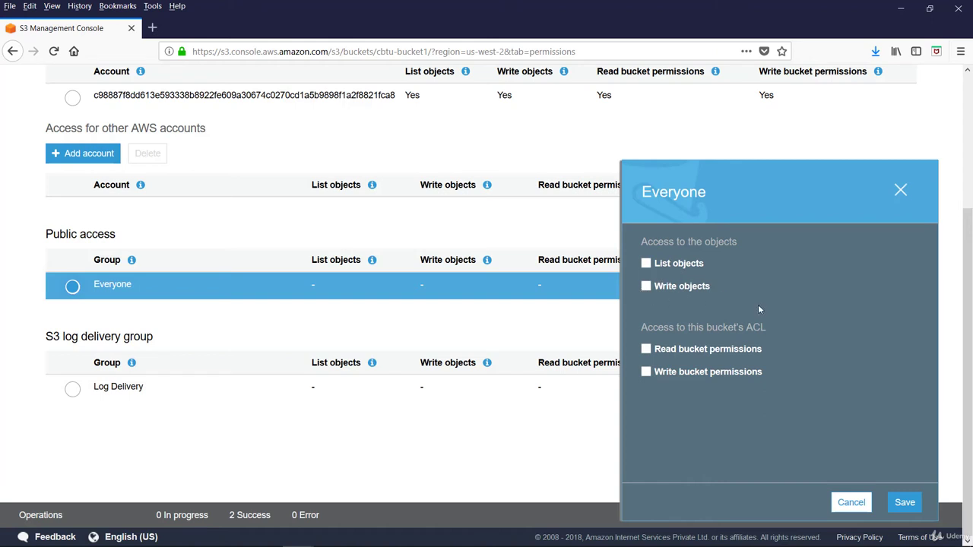
left_click(857, 511)
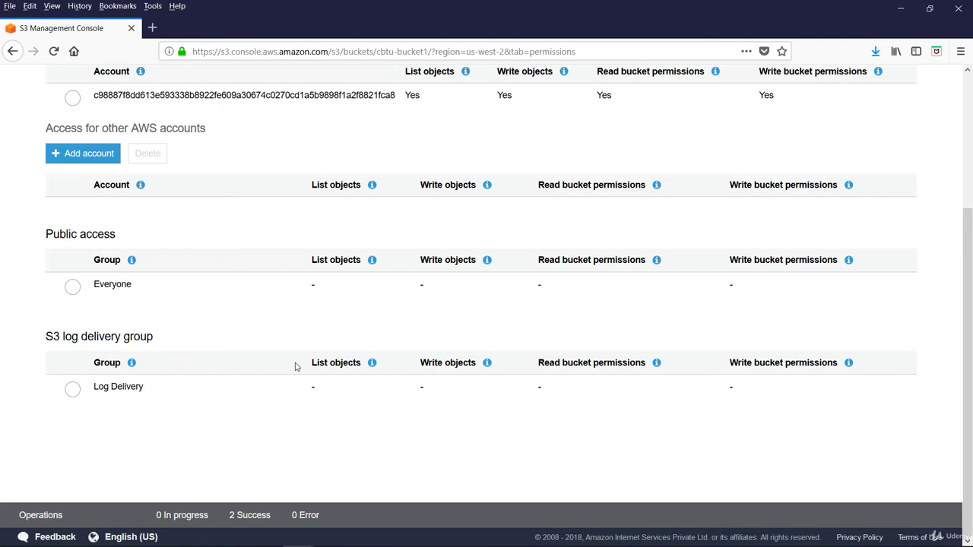
Check the empty bucket policy and the sample-only CORS configuration
scroll(297, 366, "up", 4)
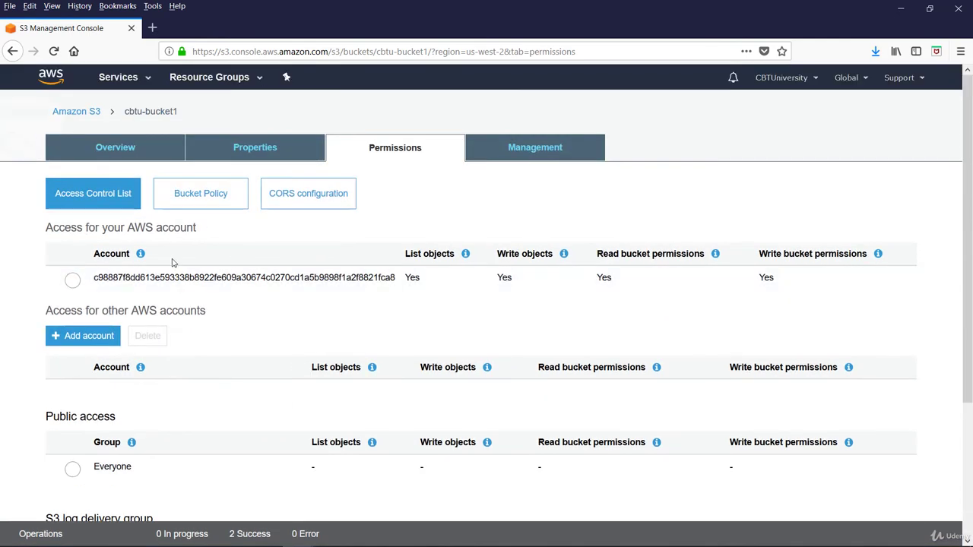
left_click(203, 194)
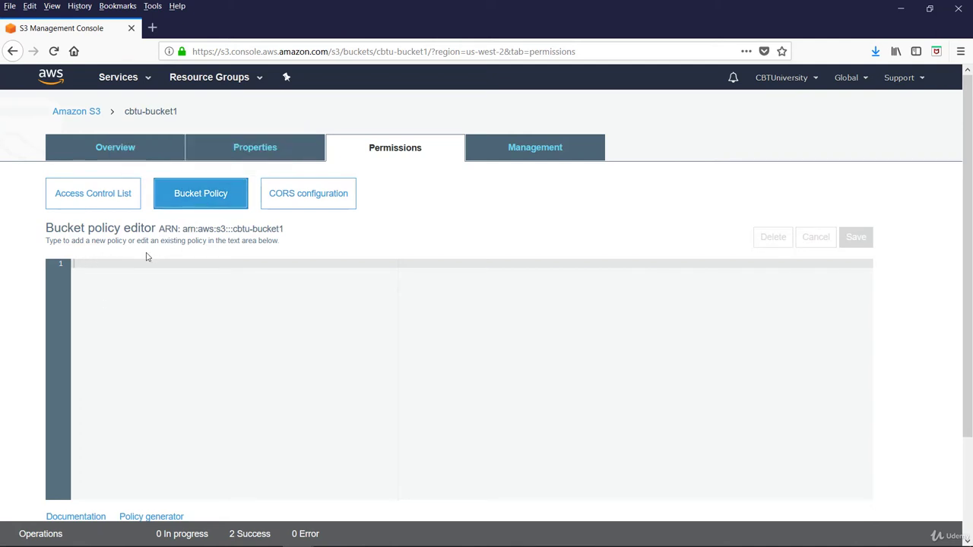
left_click(327, 198)
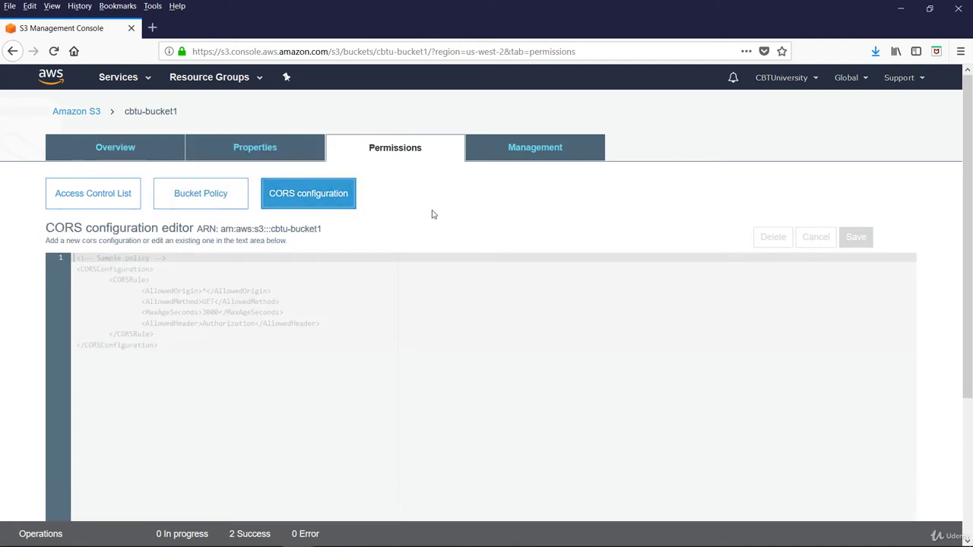
left_click(528, 148)
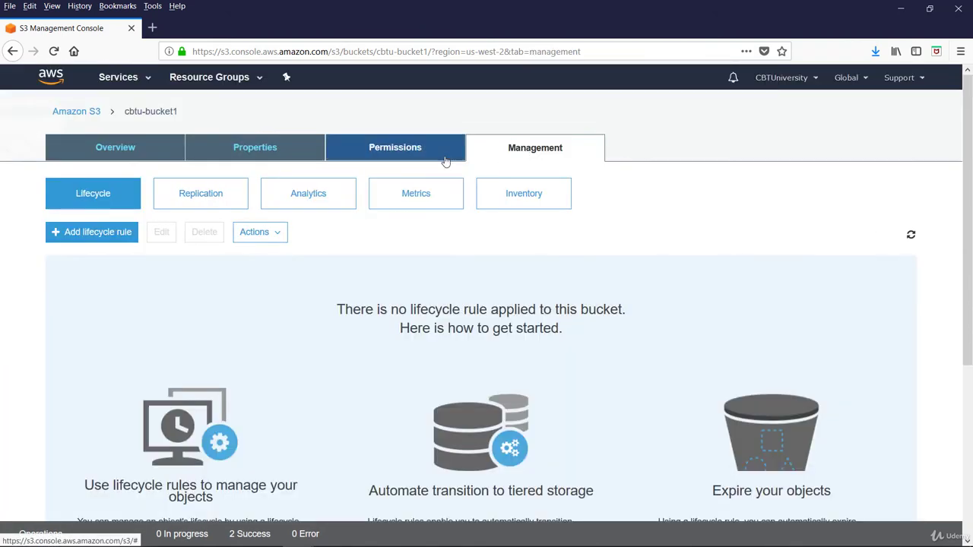
Browse cbtu-bucket1's Management tab, switching between lifecycle rules and replication settings
scroll(257, 437, "down", 2)
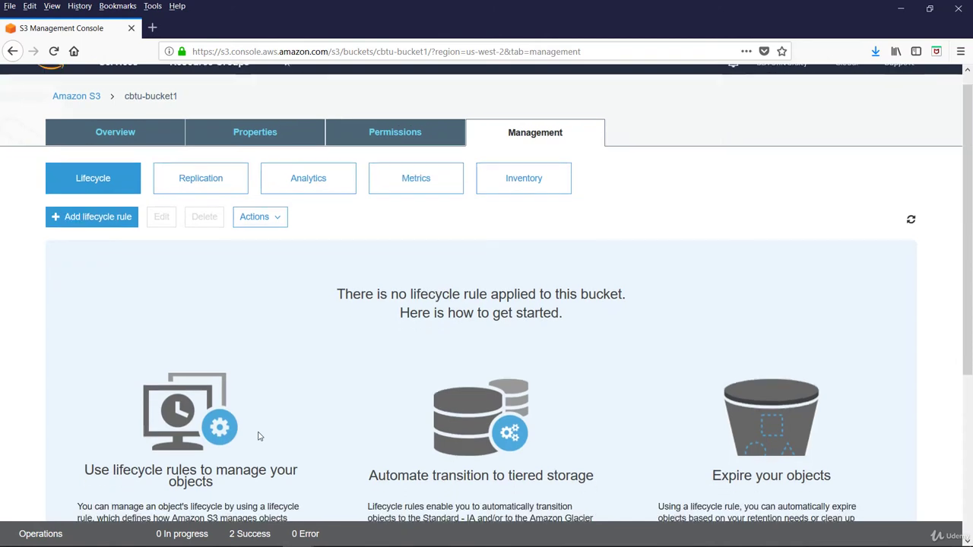
scroll(258, 437, "up", 2)
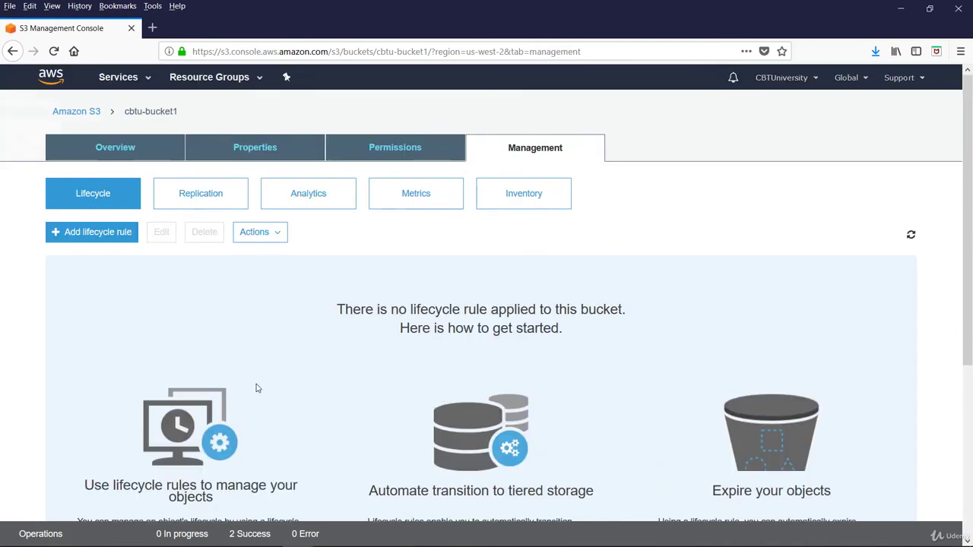
scroll(257, 389, "down", 2)
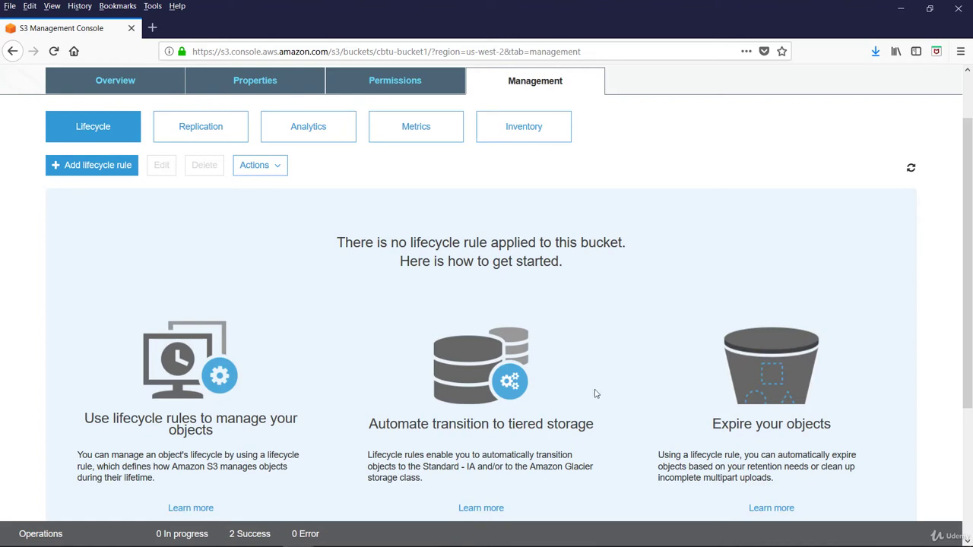
scroll(595, 393, "down", 5)
scroll(586, 358, "up", 5)
left_click(201, 194)
left_click(100, 196)
left_click(206, 200)
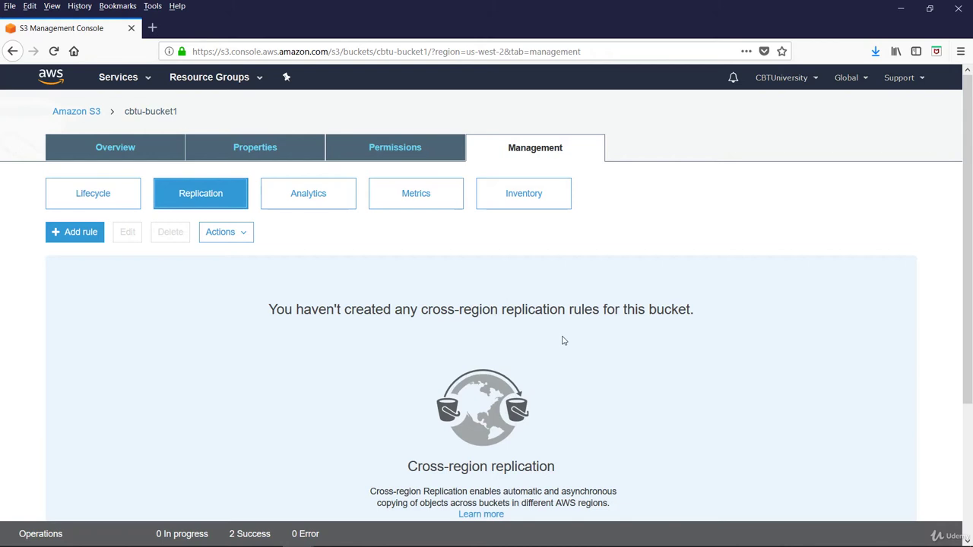
scroll(563, 342, "down", 5)
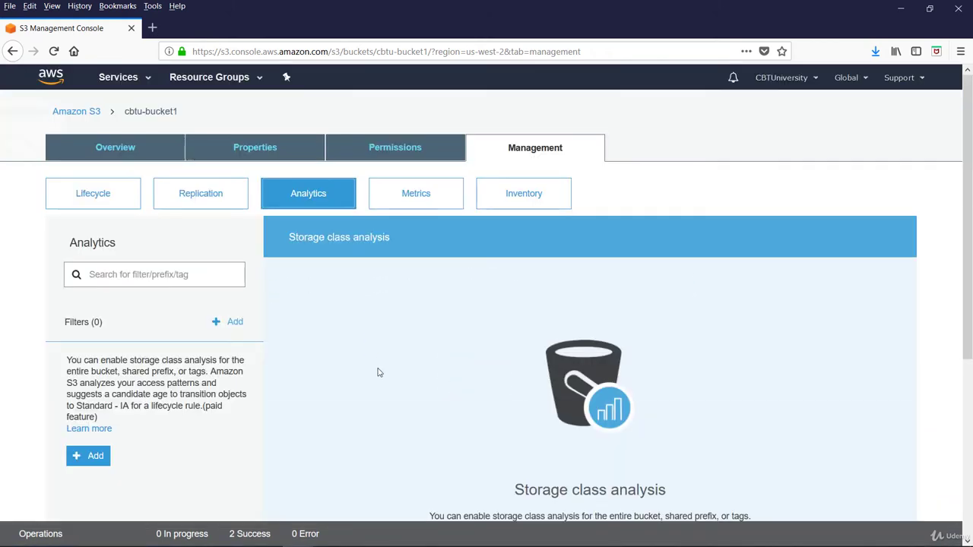
View the bucket's storage, request and data transfer metrics and its inventory reports
left_click(416, 194)
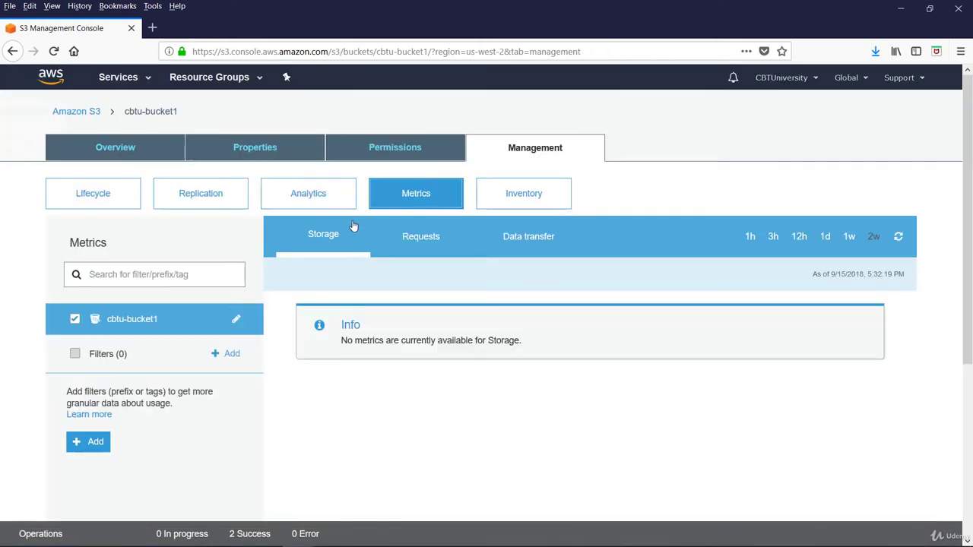
left_click(411, 237)
left_click(508, 238)
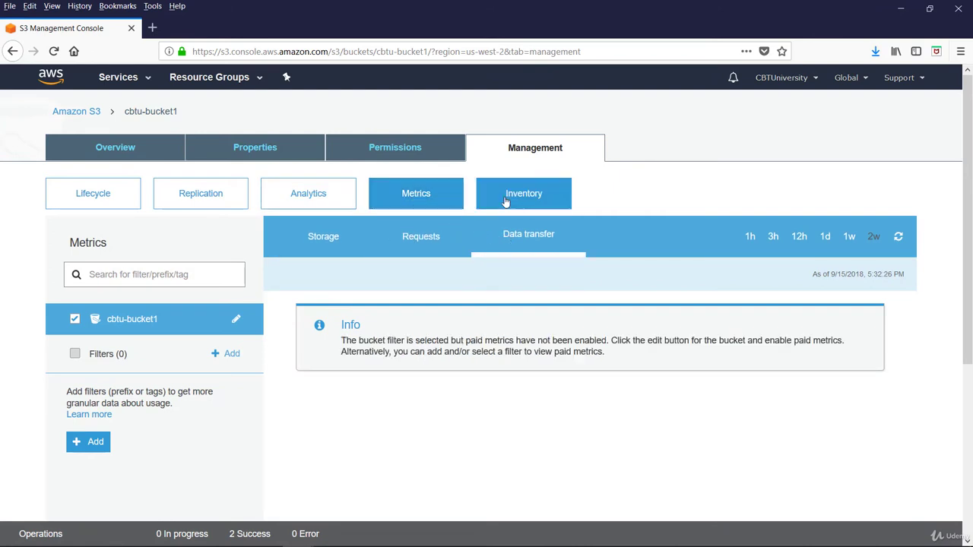
left_click(508, 195)
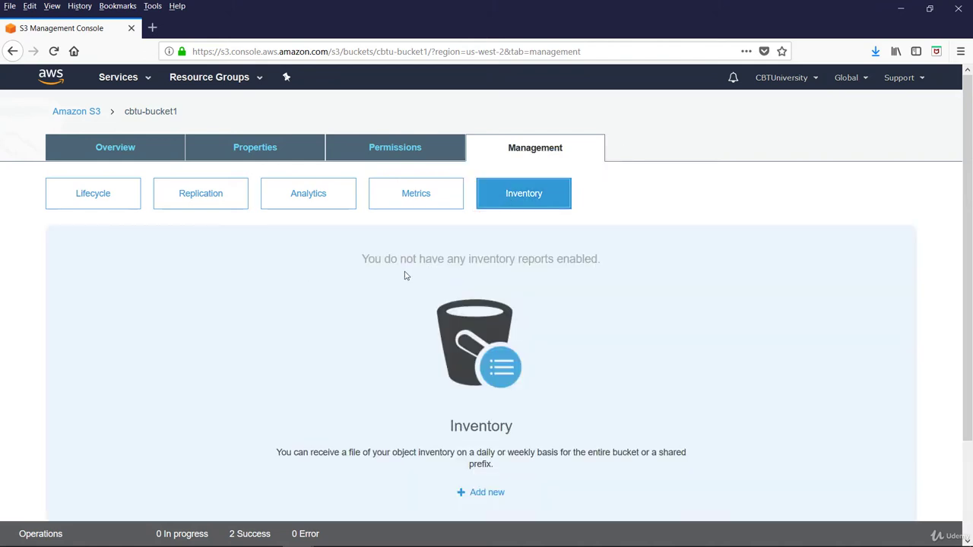
left_click(416, 199)
Give storage-1year previous-version transitions and permanent deletion after 365 days, then reach Review
left_click(137, 196)
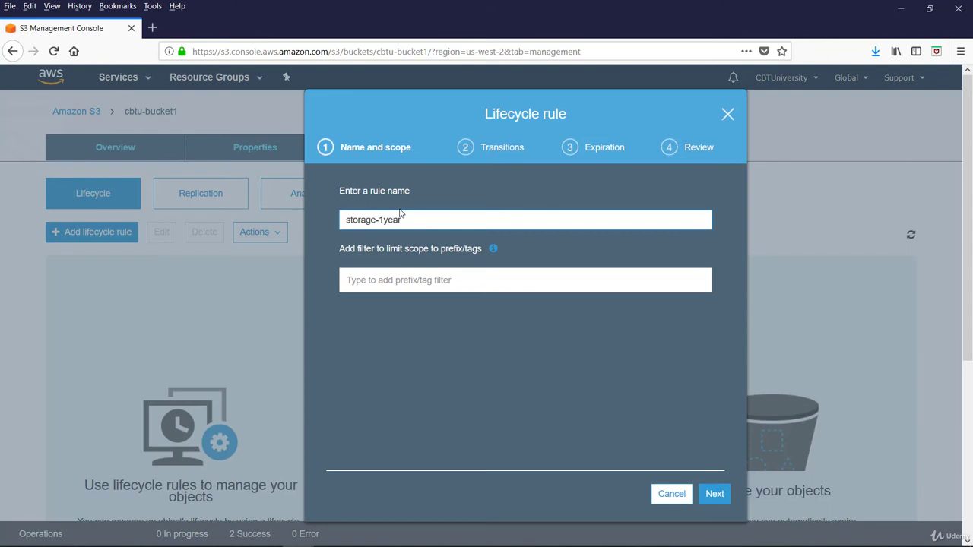
left_click(718, 495)
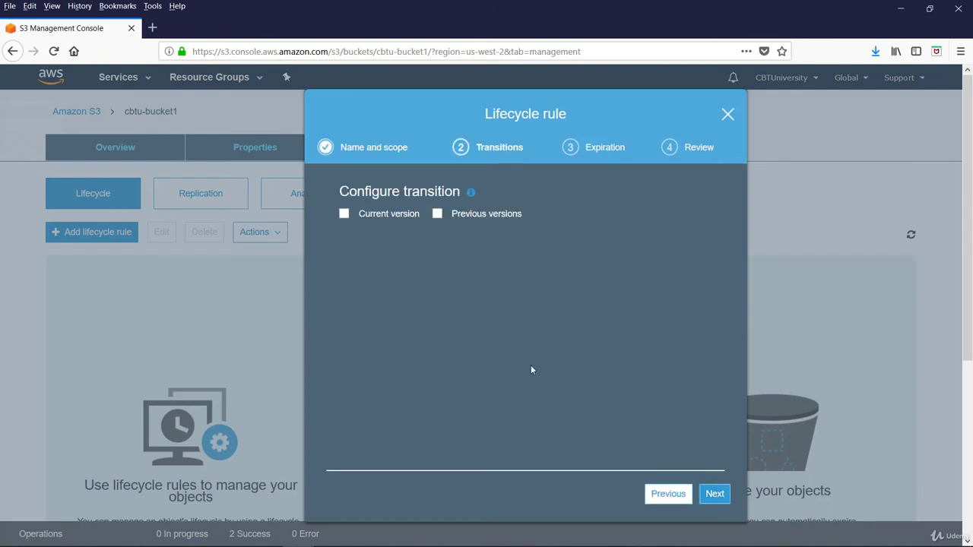
left_click(438, 215)
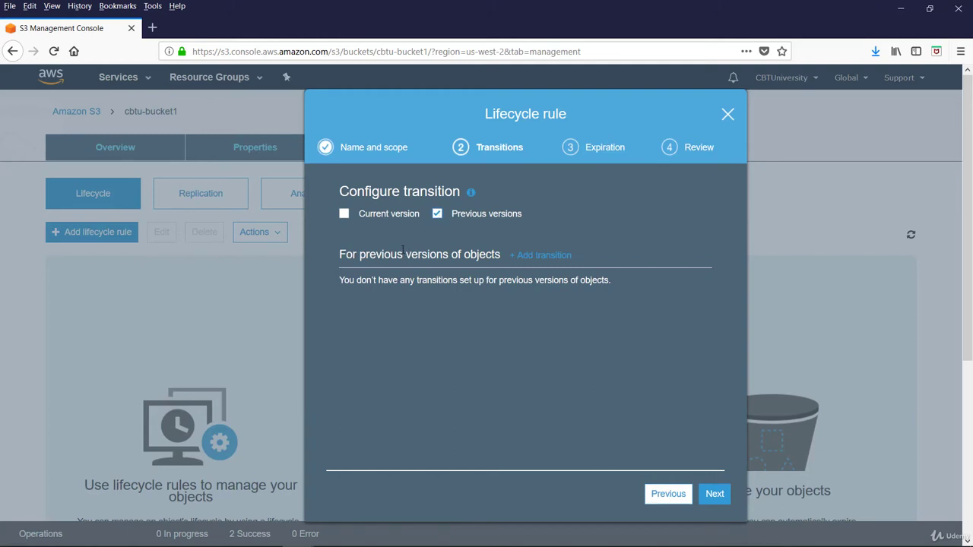
left_click(714, 497)
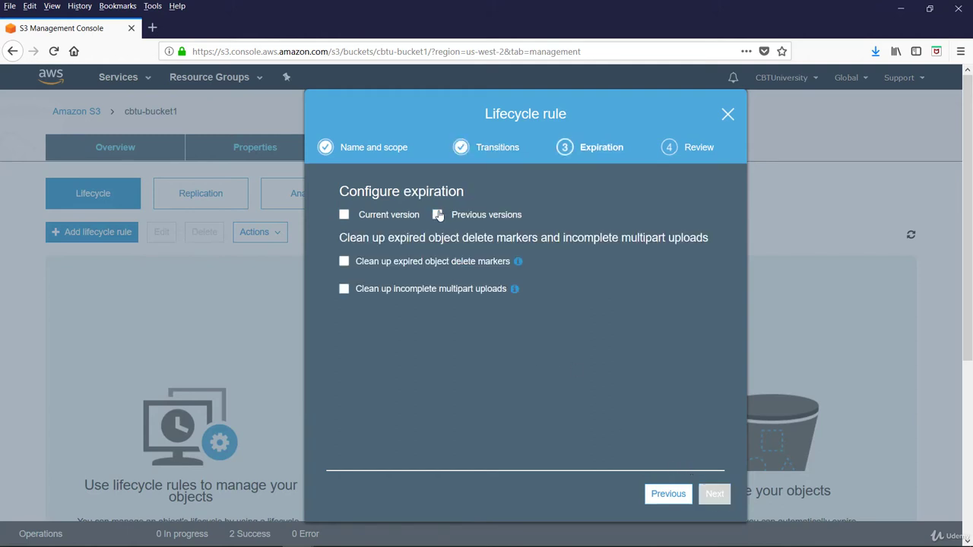
left_click(438, 216)
left_click(445, 262)
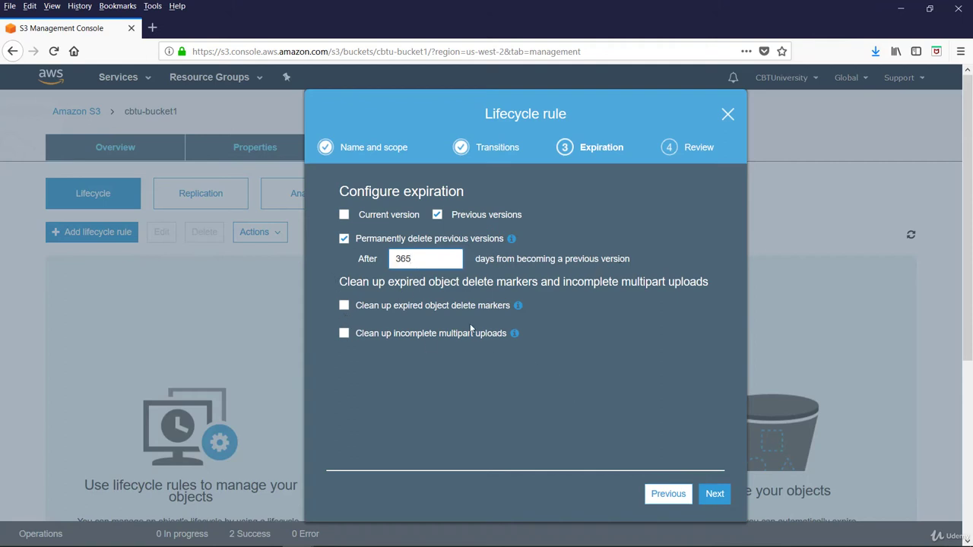
left_click(715, 494)
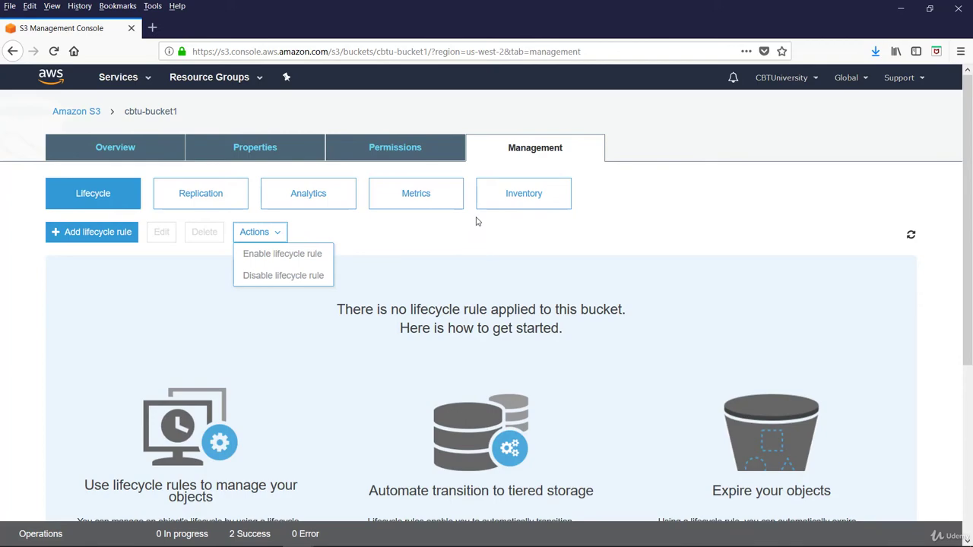
Close the lifecycle Actions list and scroll down the page
left_click(500, 258)
scroll(500, 258, "down", 3)
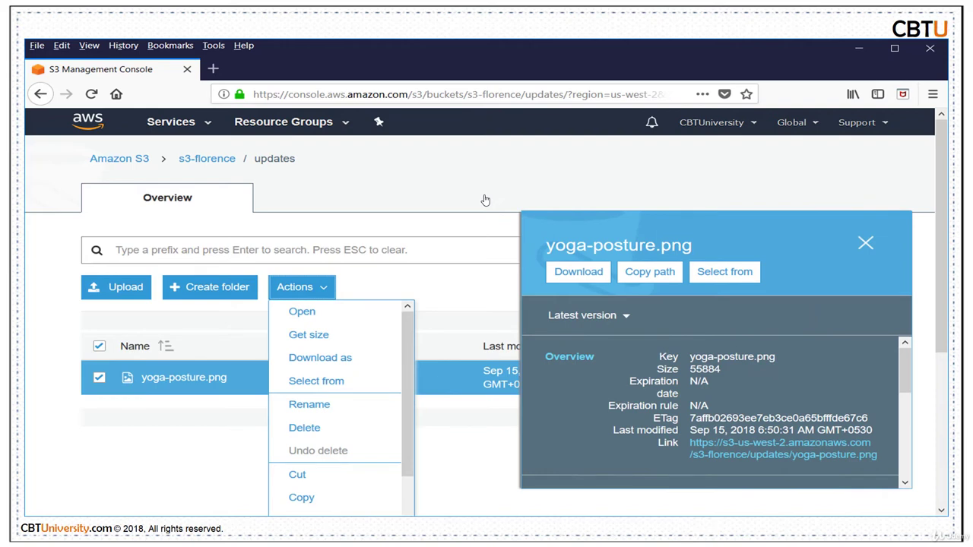
Open yoga-posture.png's public Link URL to test access, which returns AccessDenied
left_click(796, 456)
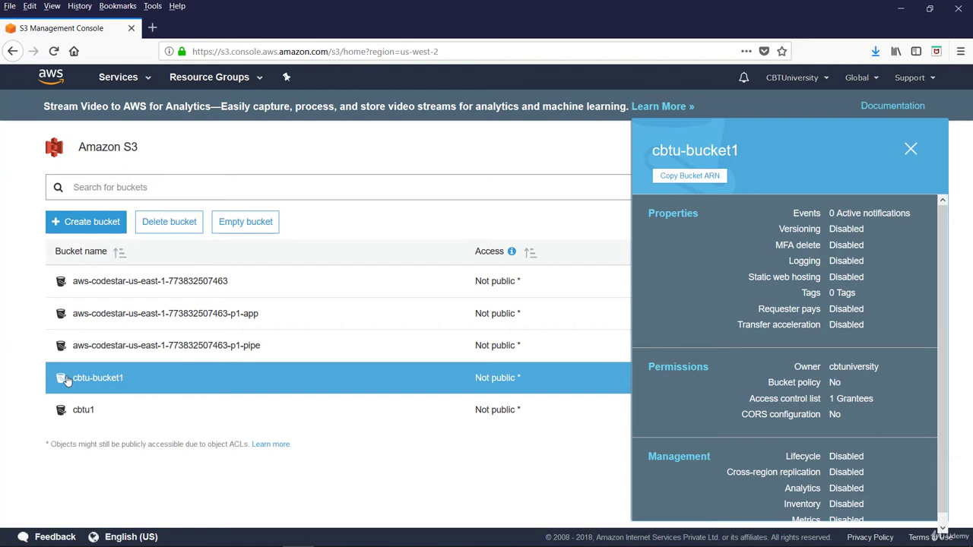
Delete the cbtu-bucket1 bucket, pasting its name to confirm
left_click(164, 223)
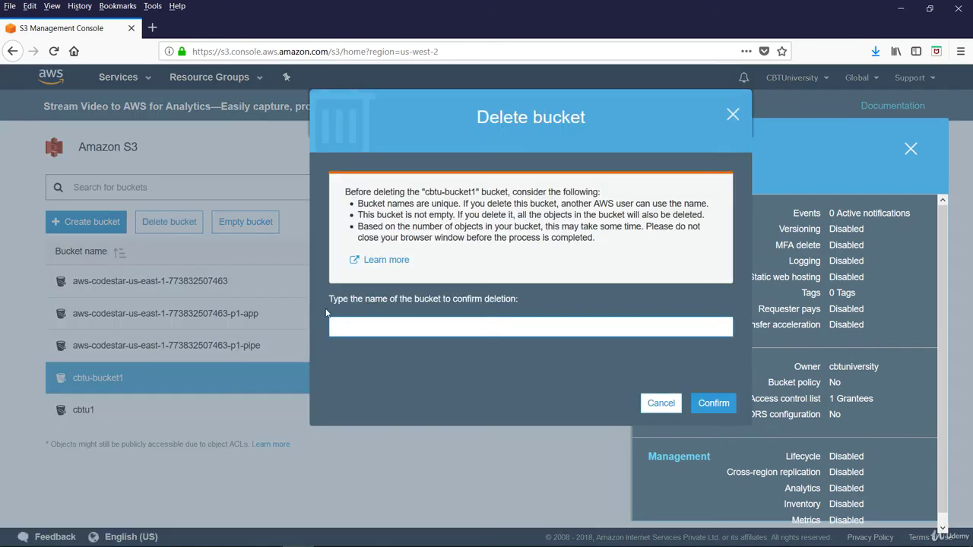
type("cbtu-bucket1")
left_click(715, 404)
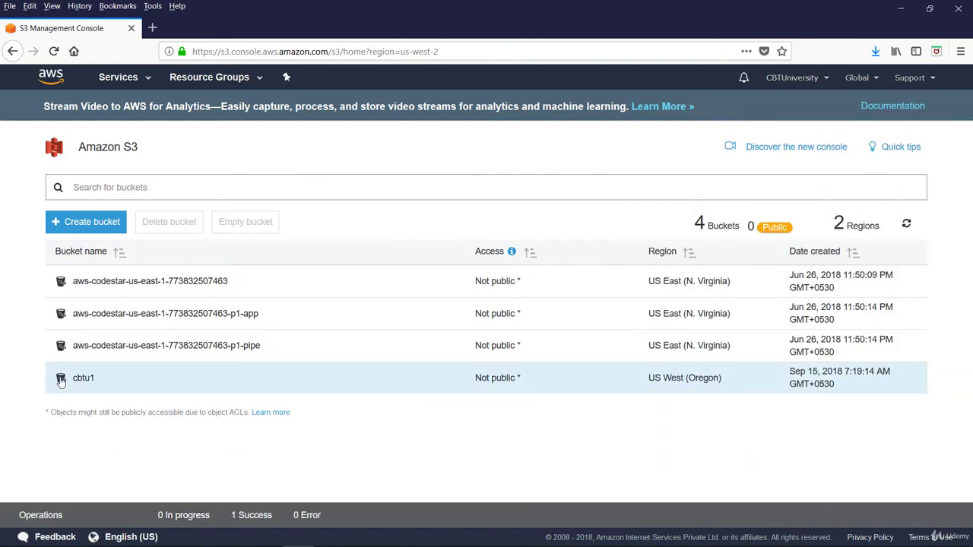
Delete the cbtu1 bucket, typing 'cbtu1' to confirm
left_click(61, 380)
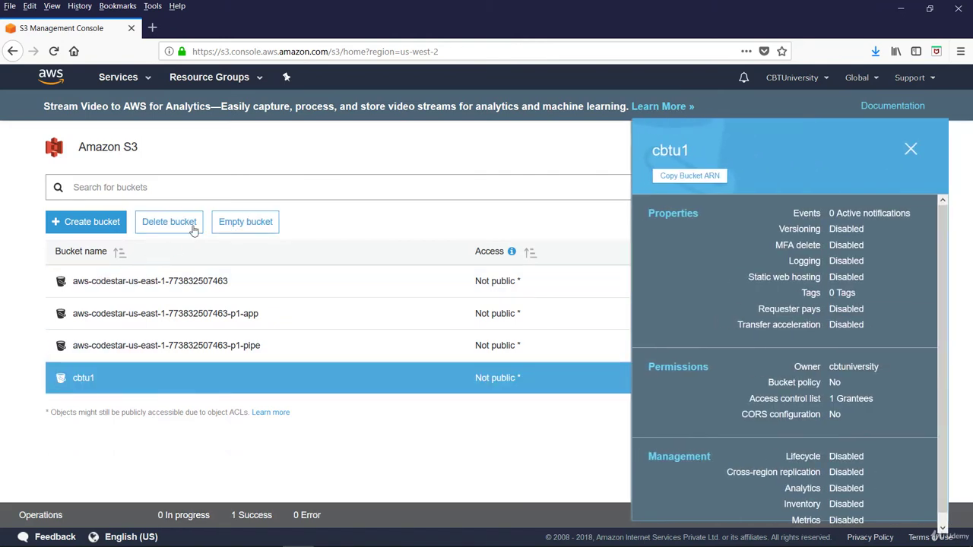
left_click(169, 222)
type("cbtu1")
key("Return")
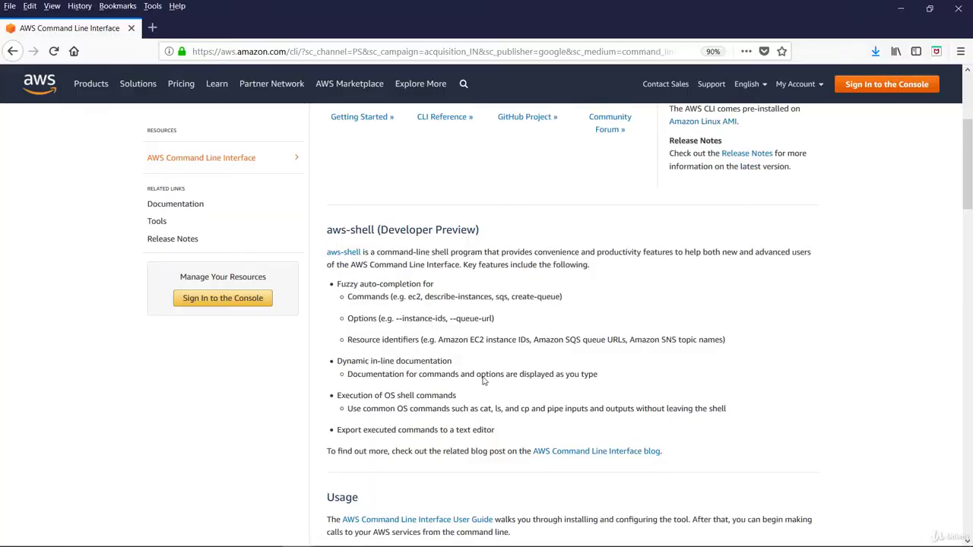
Read through the CLI command examples, then download and save the 64-bit AWSCLI64.msi installer
scroll(482, 381, "up", 3)
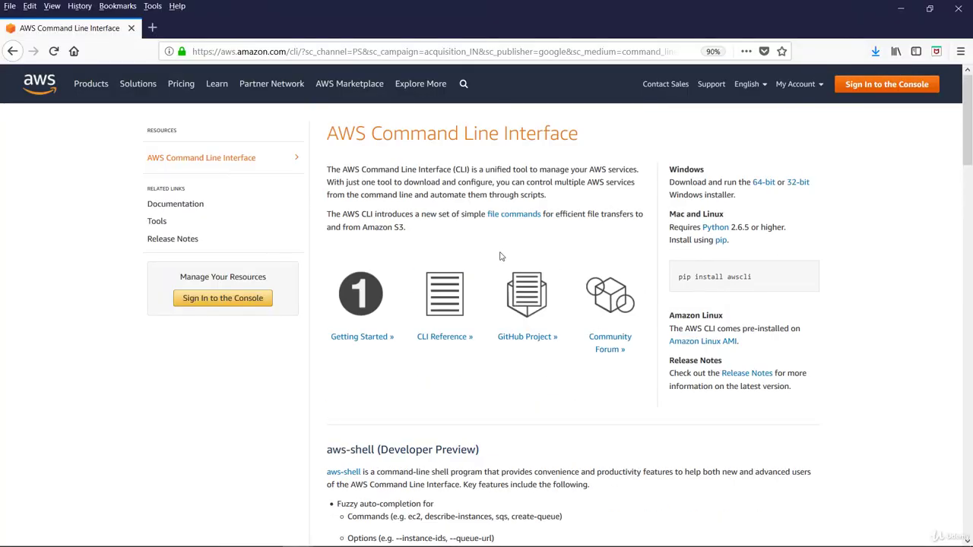
scroll(514, 368, "down", 8)
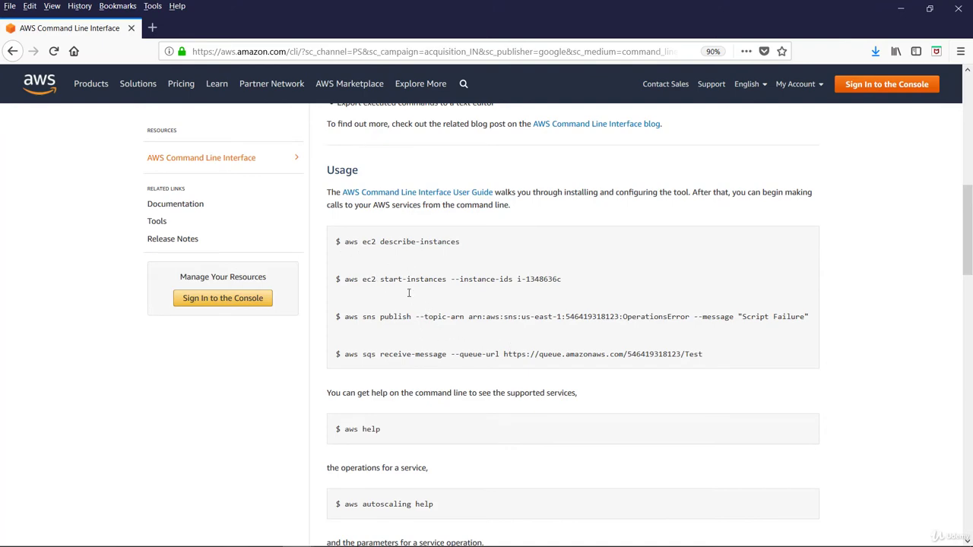
scroll(408, 293, "down", 5)
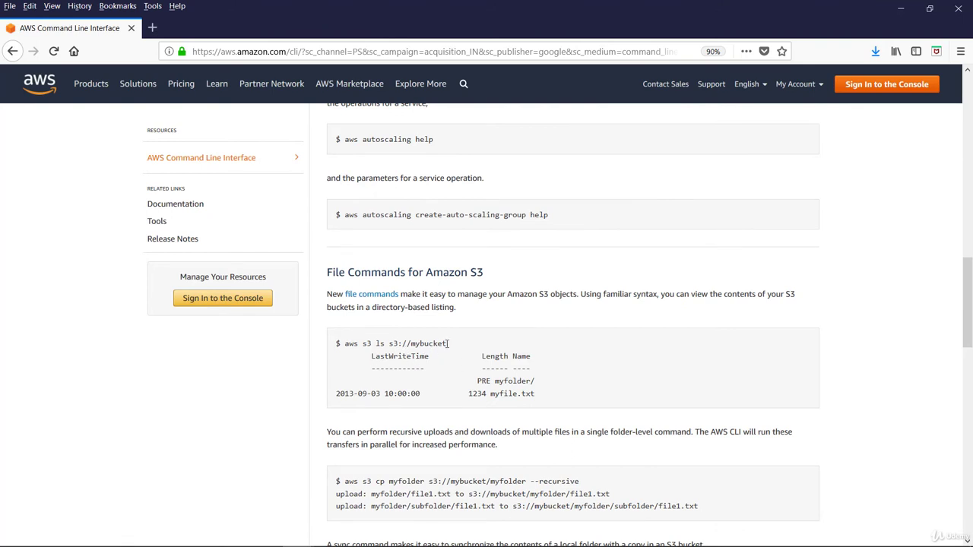
scroll(447, 401, "down", 5)
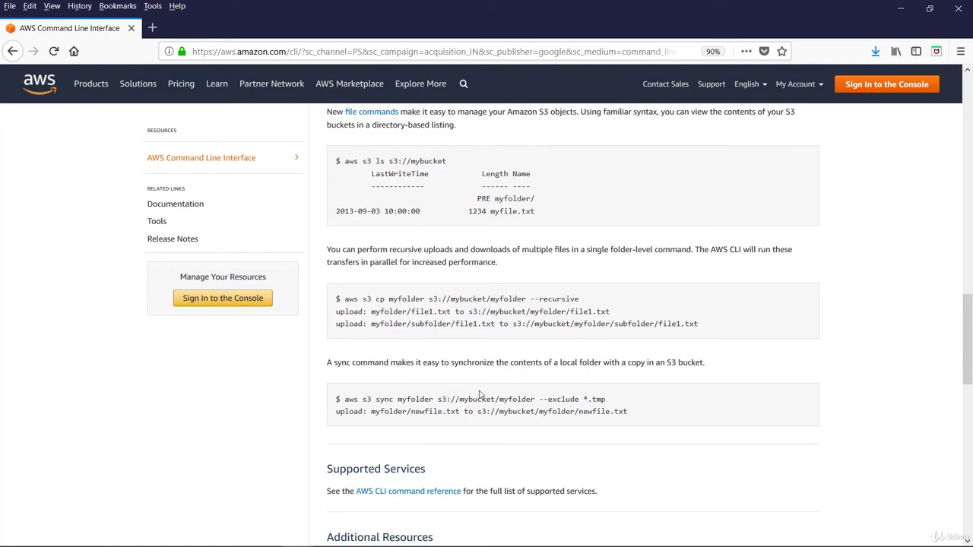
scroll(483, 426, "down", 3)
scroll(500, 387, "up", 20)
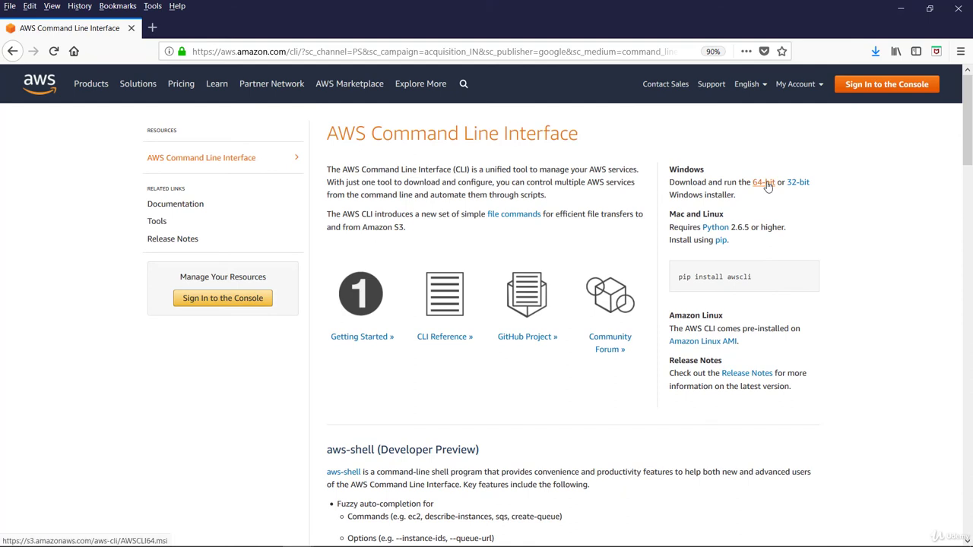
left_click(767, 186)
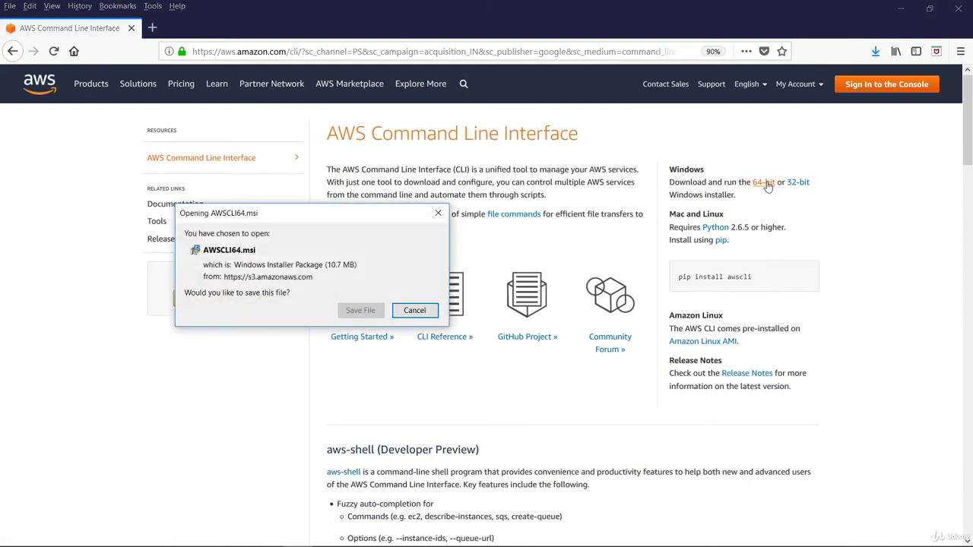
left_click(361, 312)
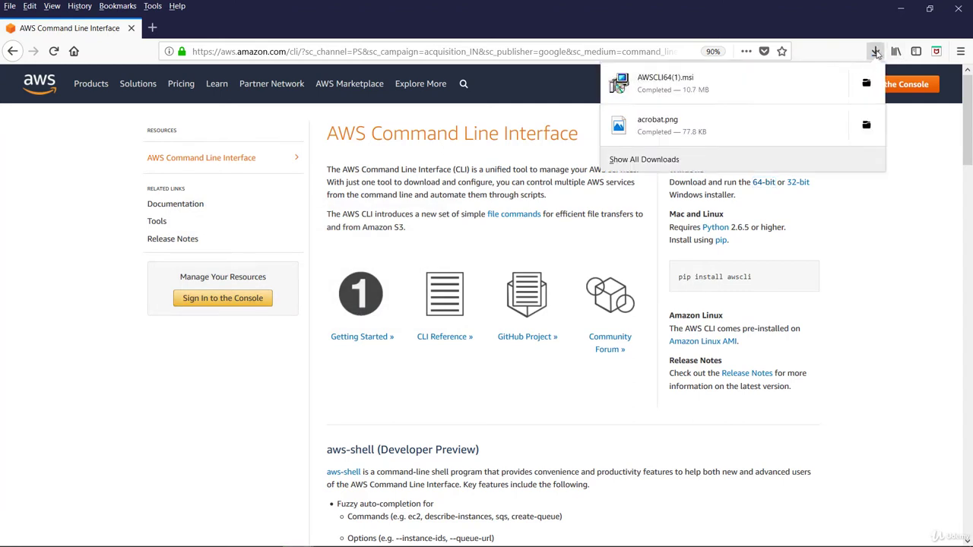
left_click(584, 133)
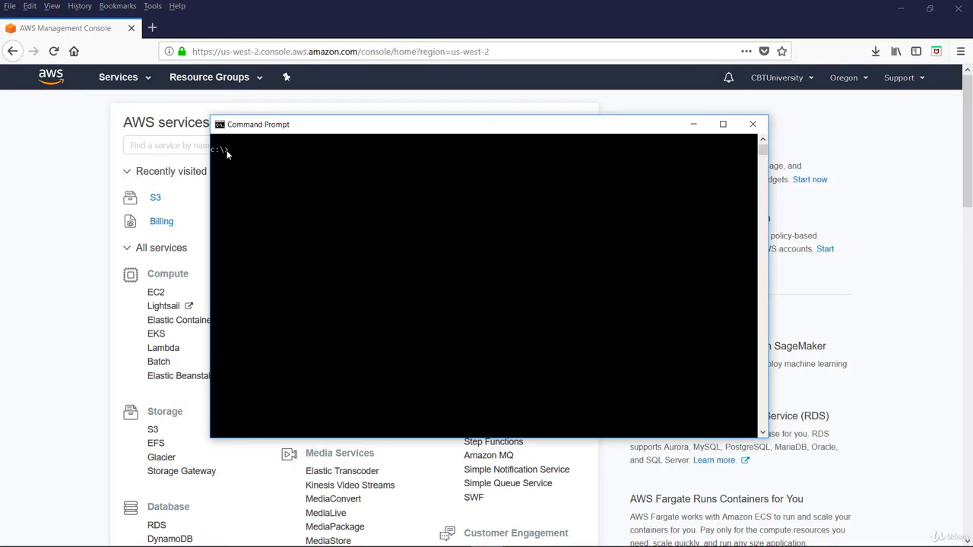
Run 'aws' and 'aws help' to confirm the CLI prints usage text, then return to the browser
type("aws")
key("Return")
type("aws help")
key("Return")
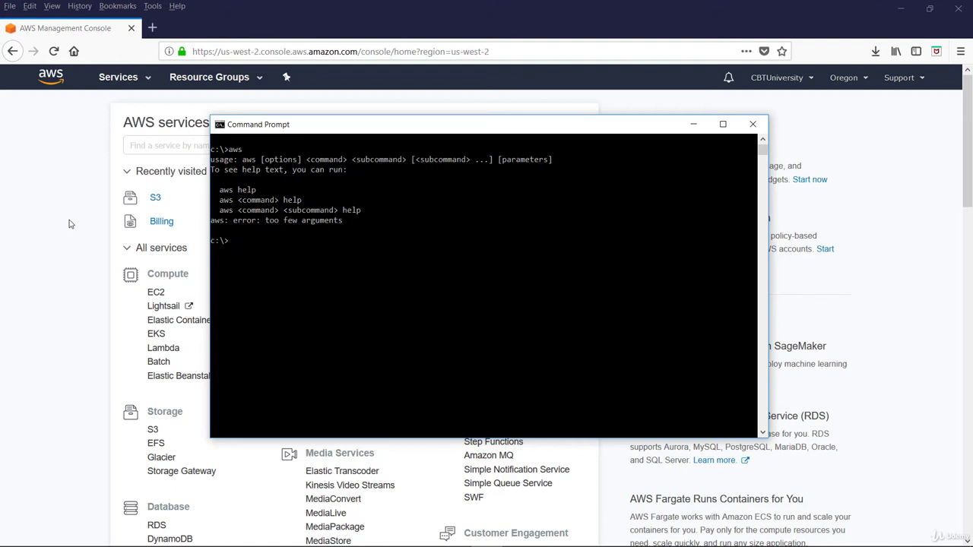
left_click(76, 247)
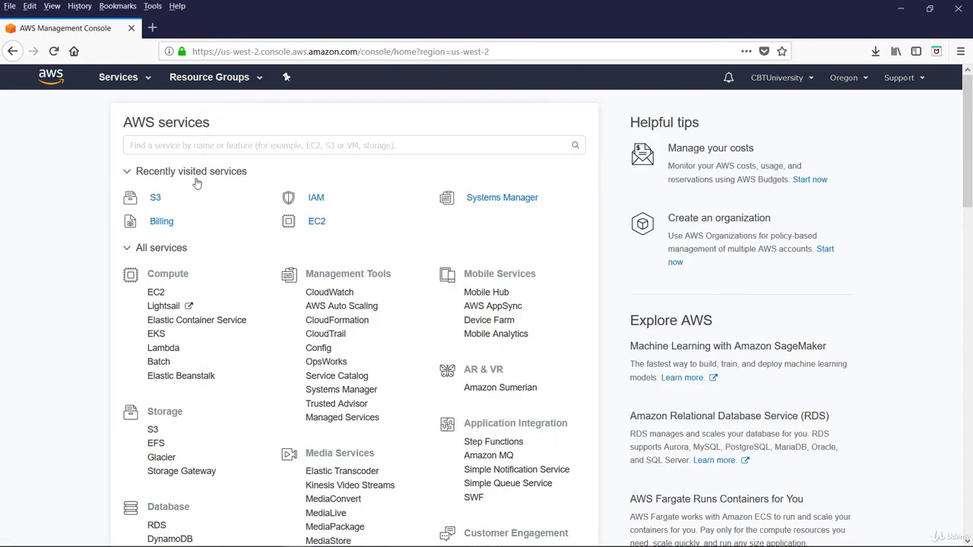
Go from the console home to the IAM console via the services list
scroll(403, 453, "down", 1)
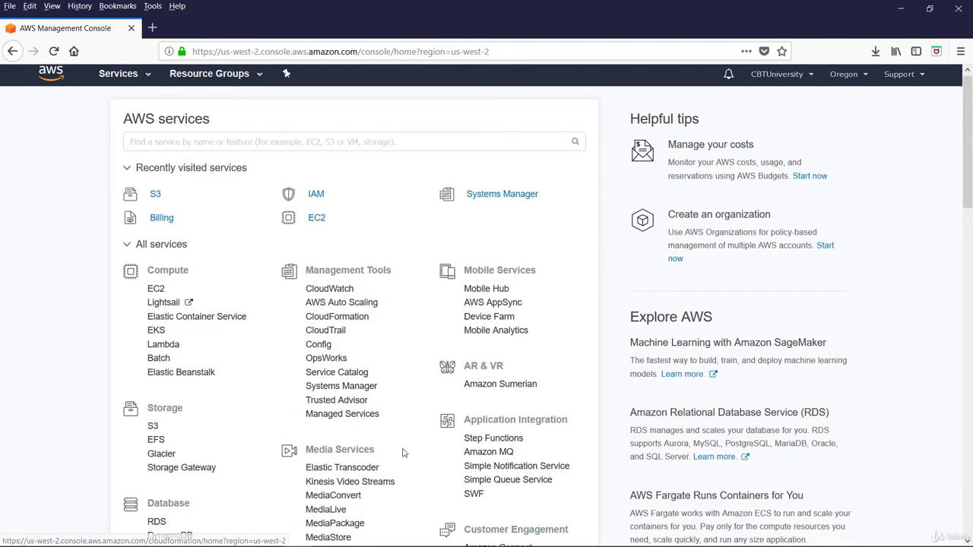
scroll(403, 453, "down", 10)
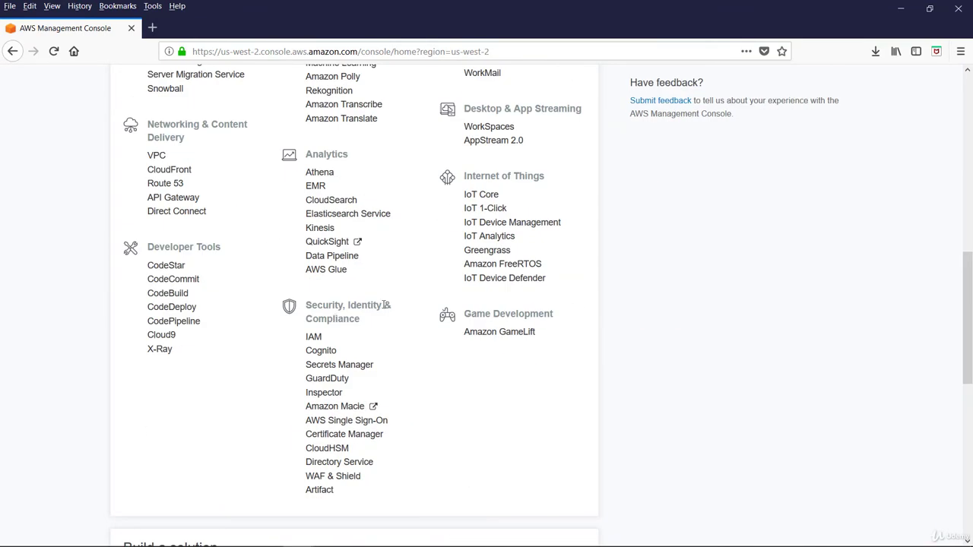
scroll(135, 81, "up", 10)
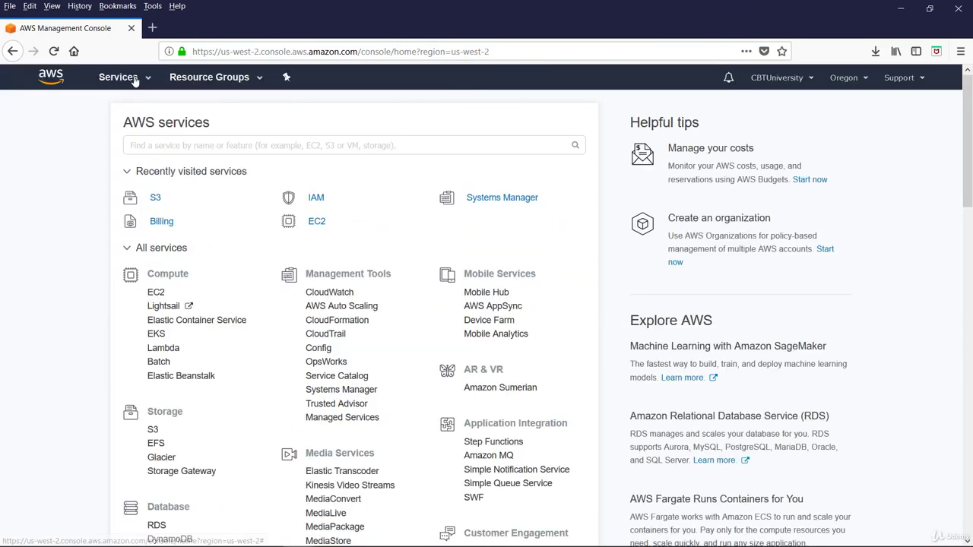
left_click(133, 77)
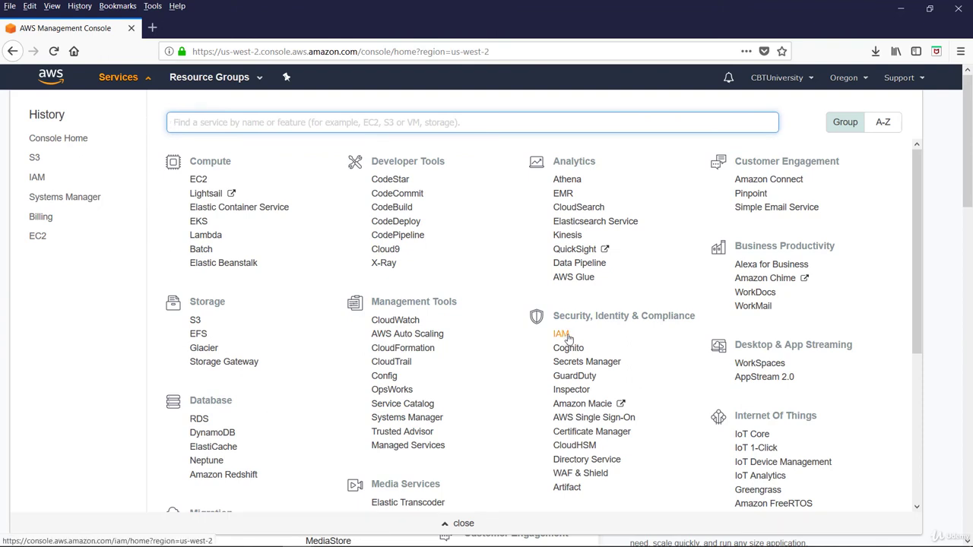
left_click(566, 336)
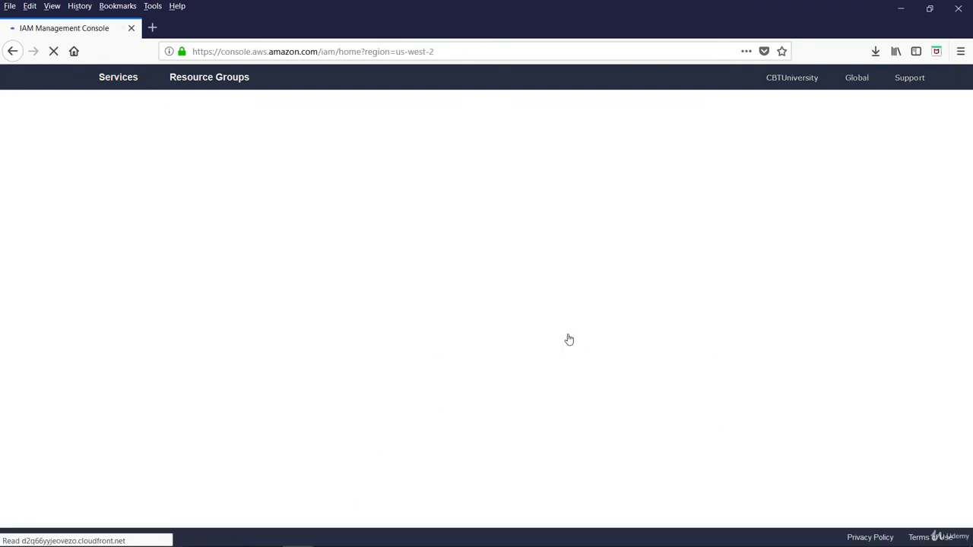
Open the IAM Users list showing two users and start adding a new user
left_click(153, 205)
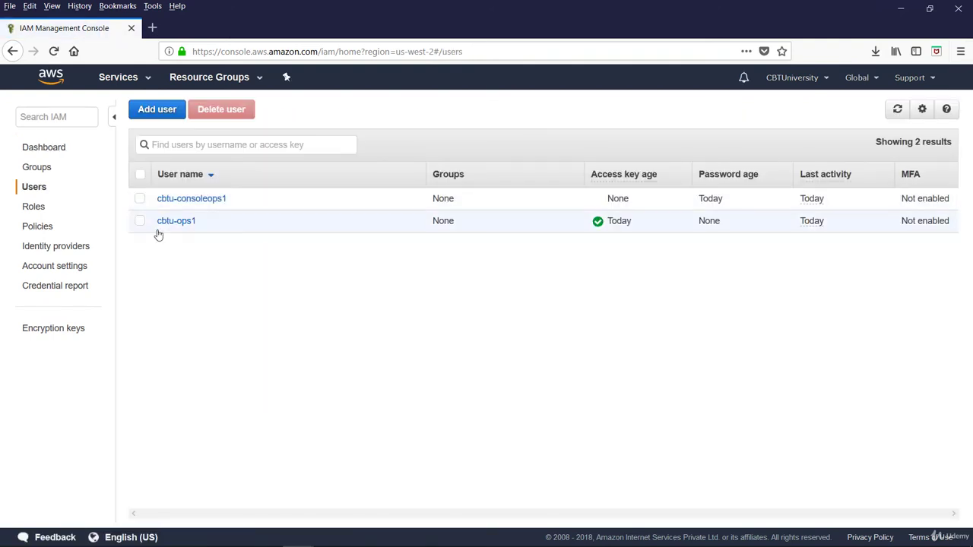
key("alt+Left")
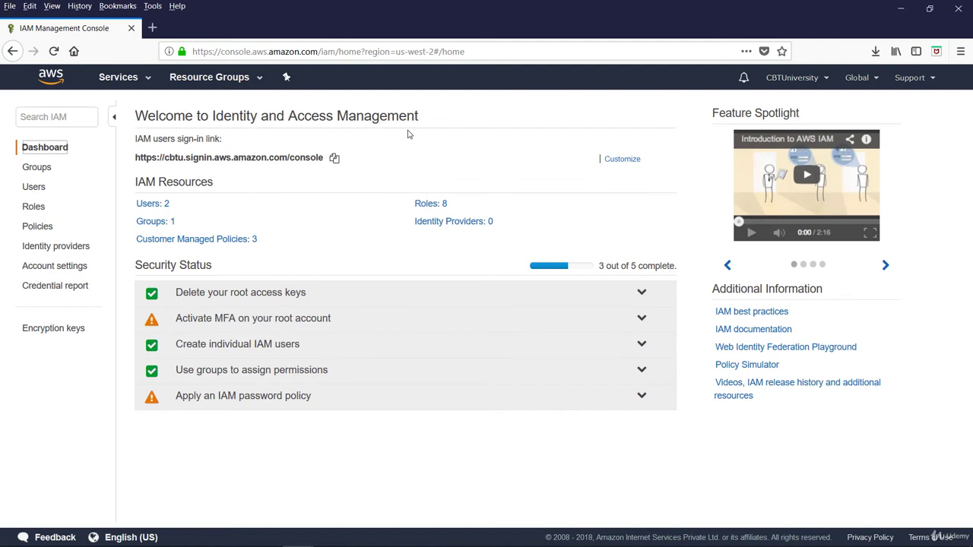
left_click(33, 187)
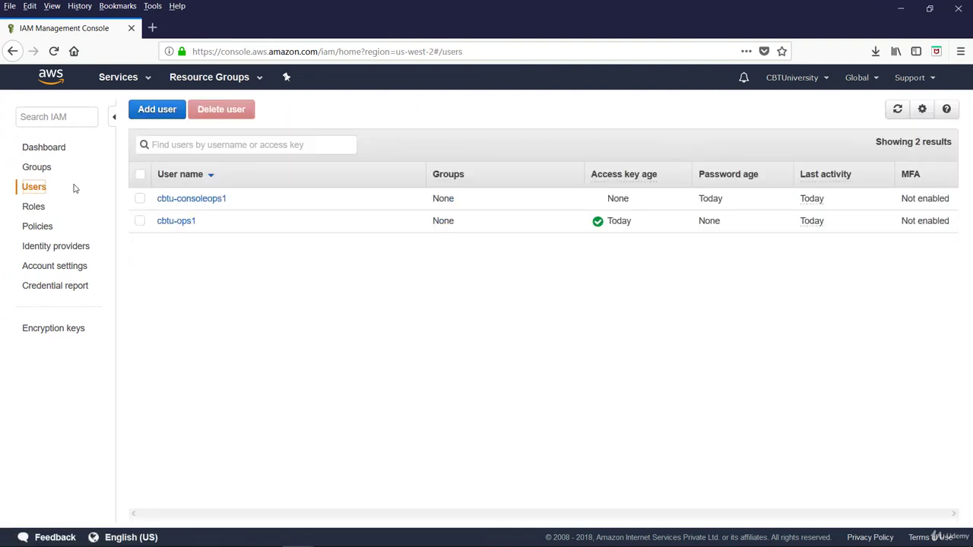
left_click(154, 106)
left_click(367, 210)
Name the user cbtu-dev with programmatic and console access and no forced password reset
type("cb")
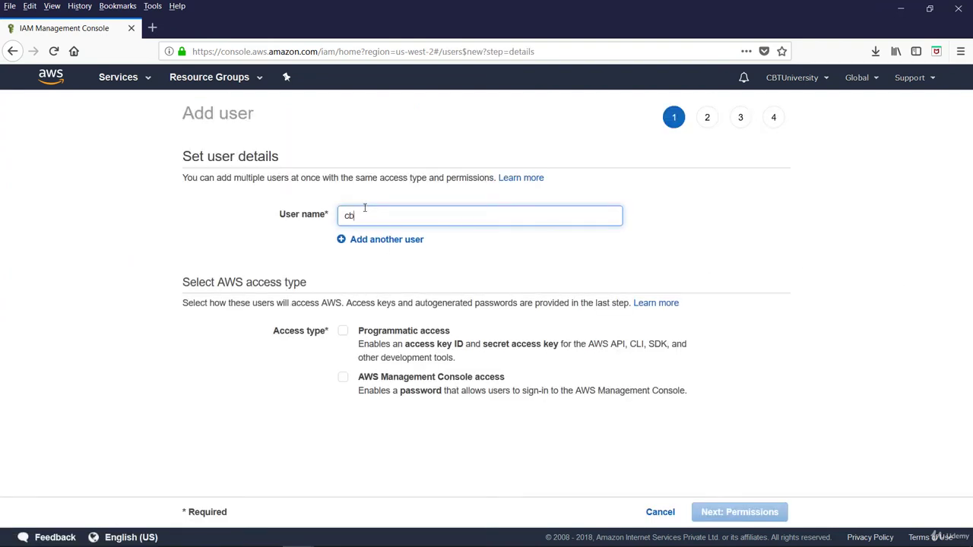
type("tu-dev")
left_click(343, 332)
left_click(343, 377)
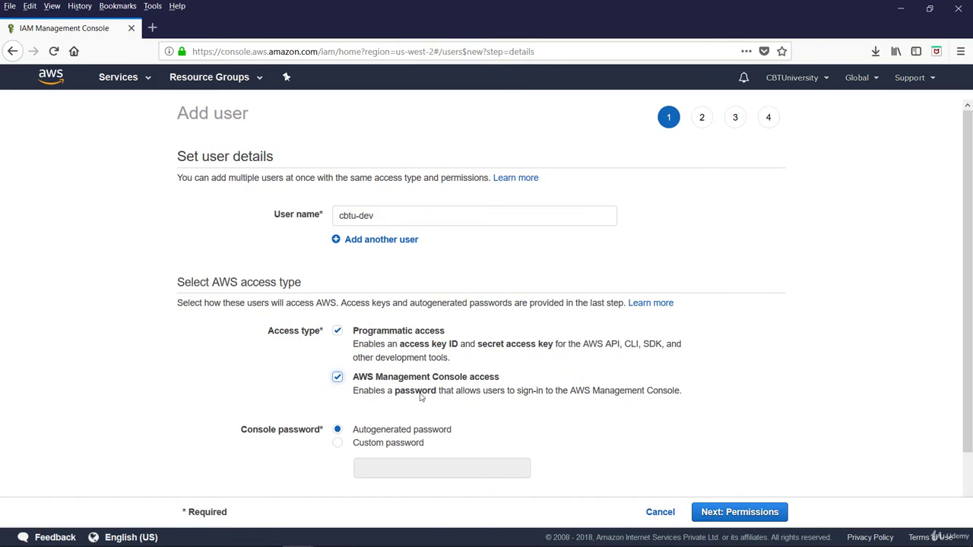
scroll(469, 461, "down", 2)
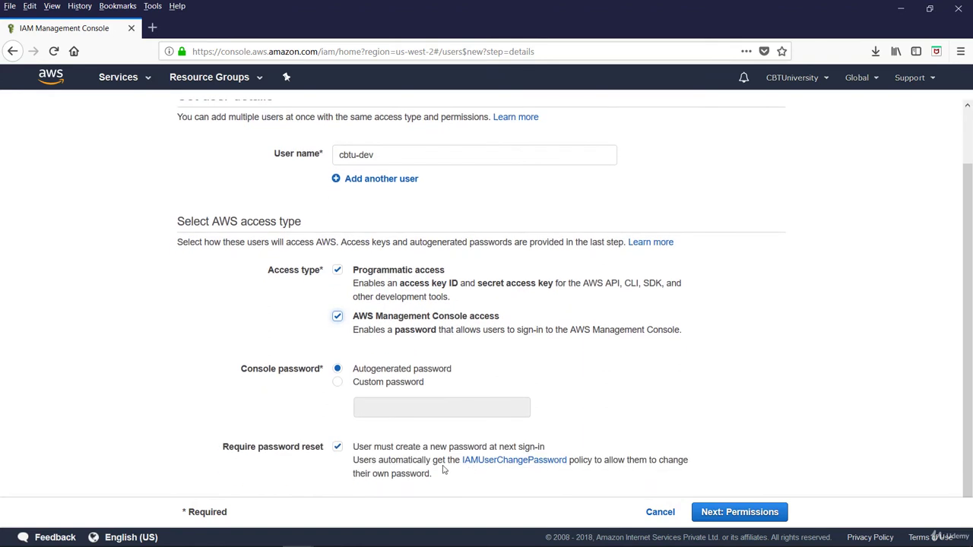
scroll(387, 433, "down", 1)
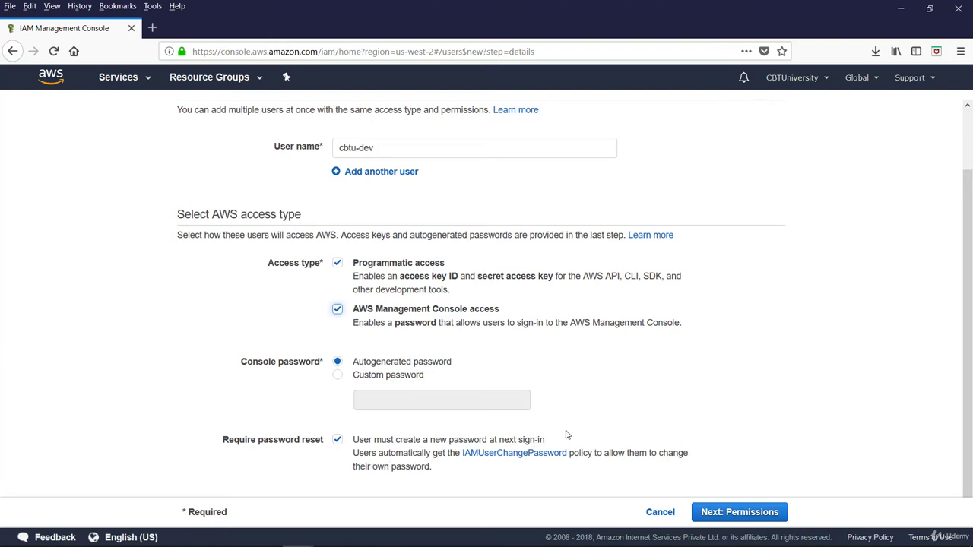
left_click(338, 442)
left_click(746, 515)
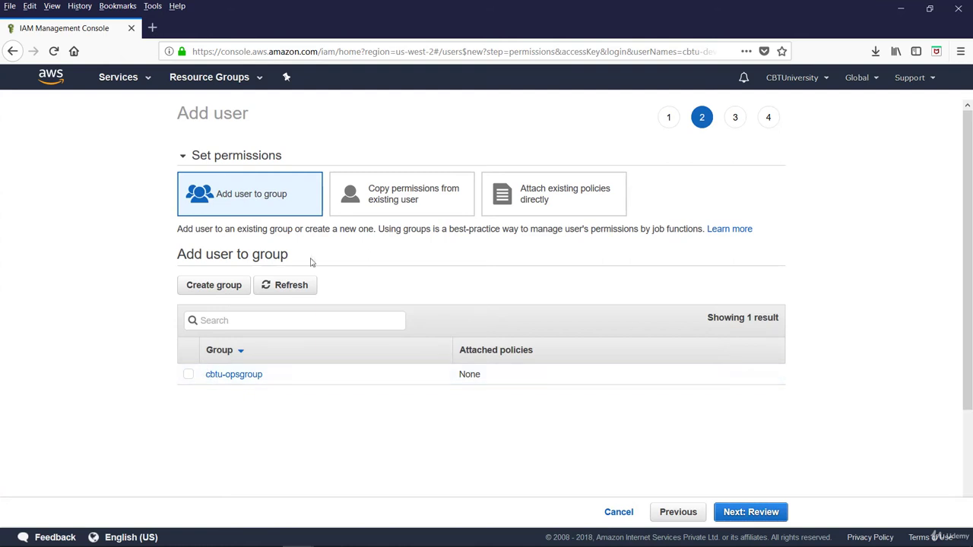
Attach the AdministratorAccess policy directly, review, and create the user
left_click(563, 201)
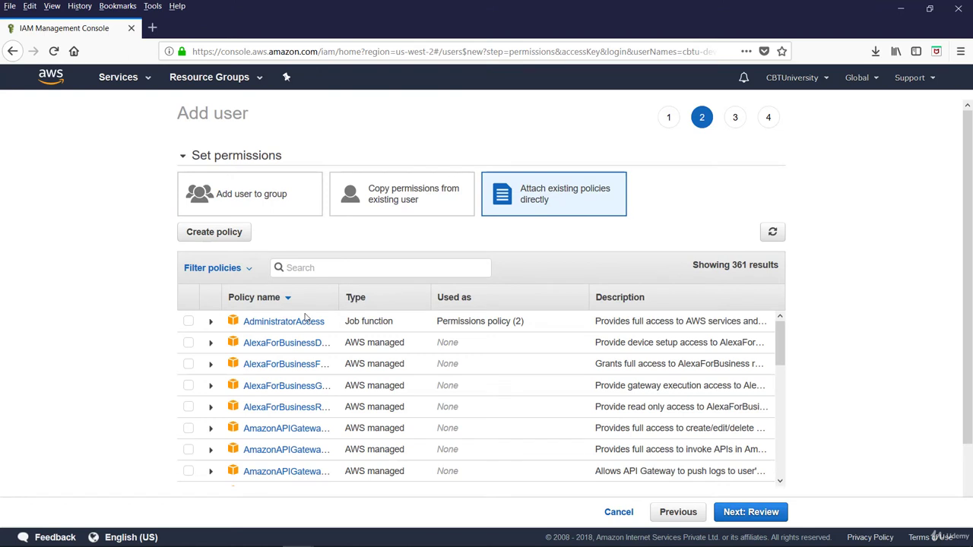
left_click(188, 321)
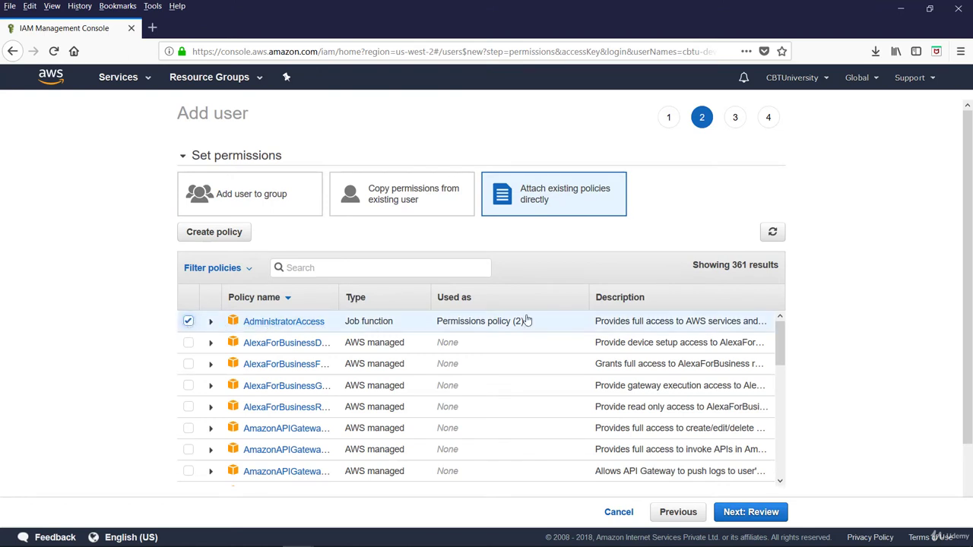
left_click(757, 517)
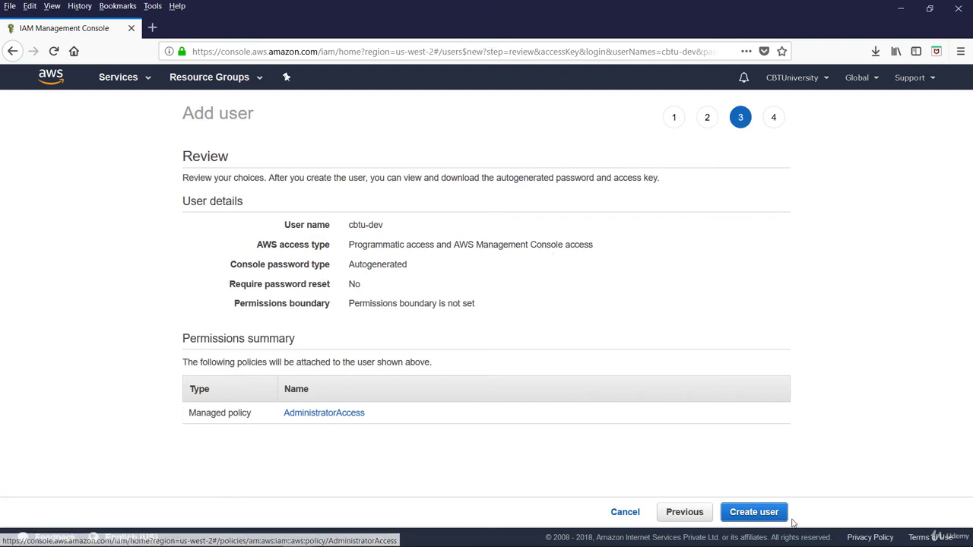
left_click(766, 517)
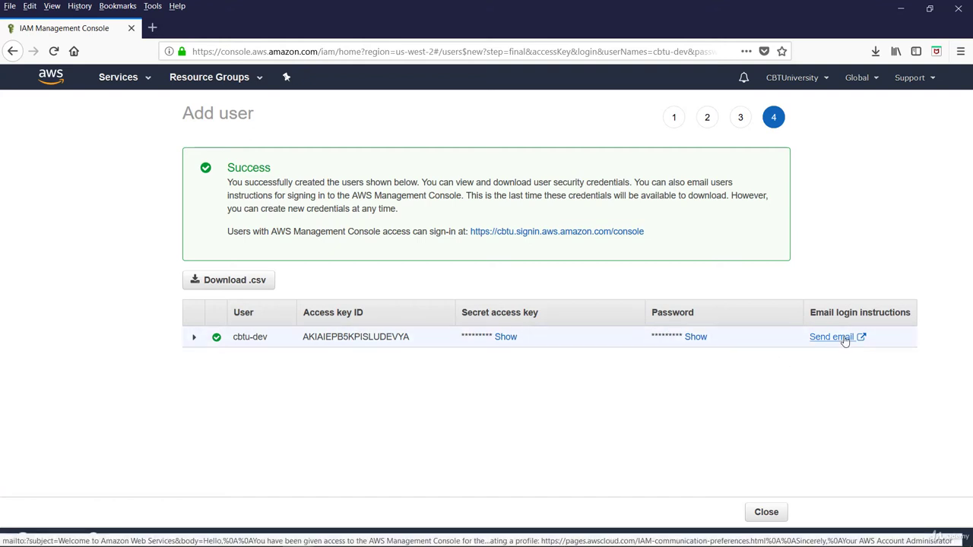
Start aws configure and enter cbtu-dev's access key ID copied from the credentials page
key("alt+Tab")
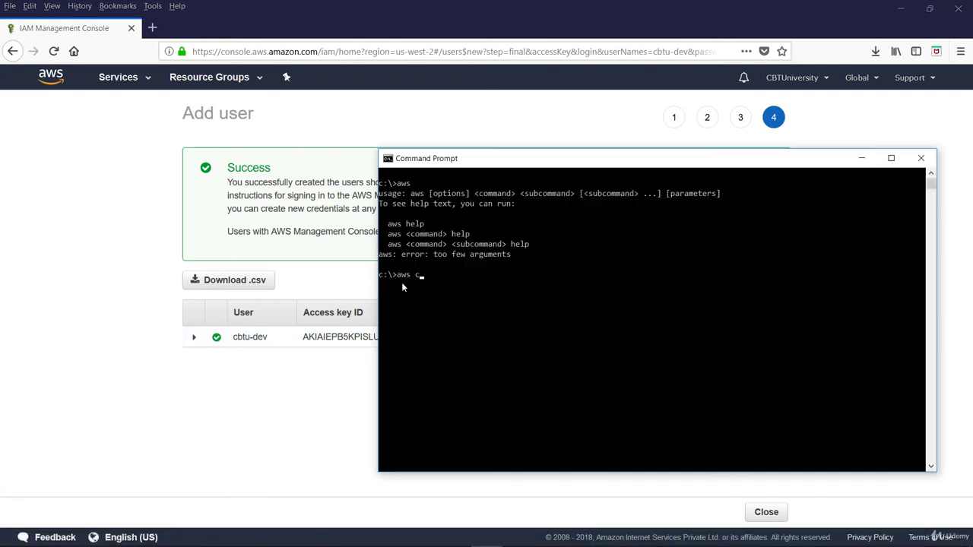
key("Return")
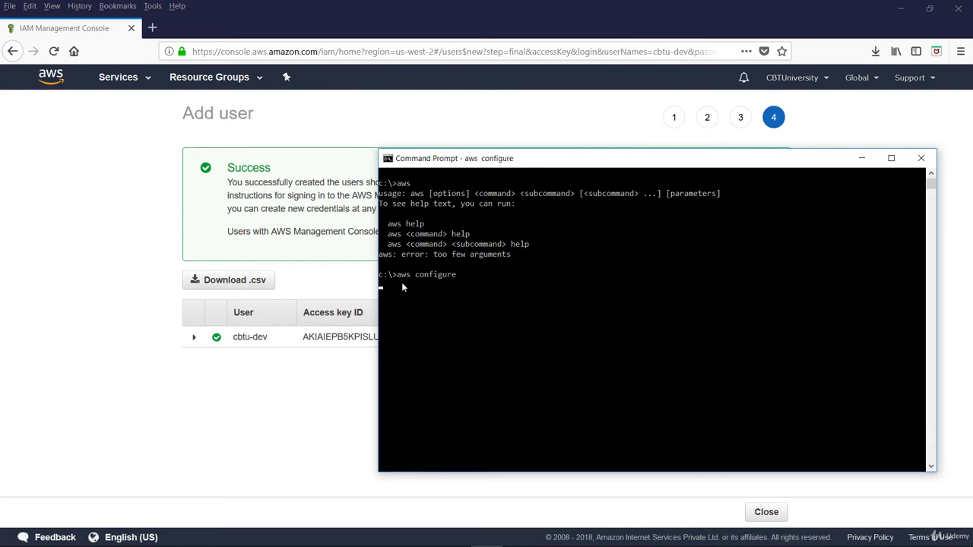
left_click_drag(500, 161, 557, 169)
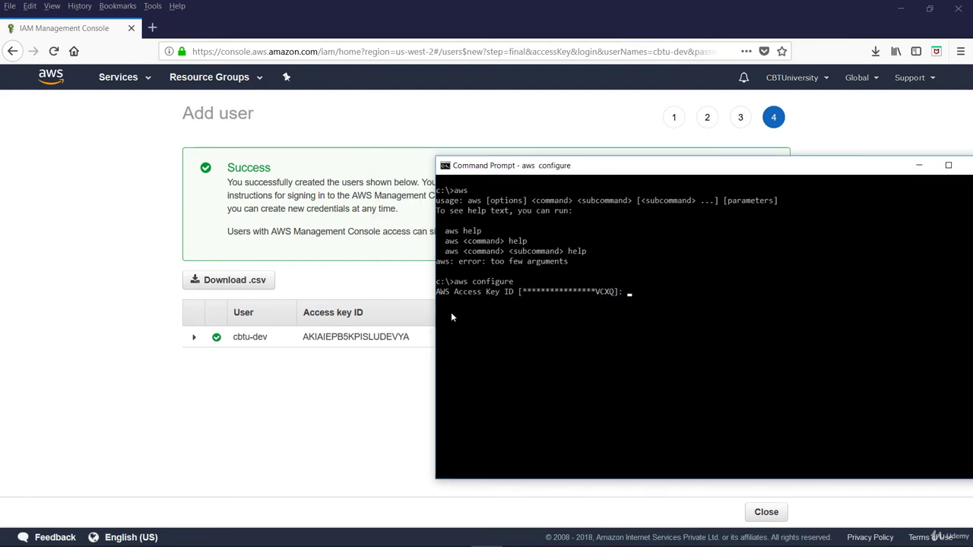
left_click(305, 340)
double_click(305, 341)
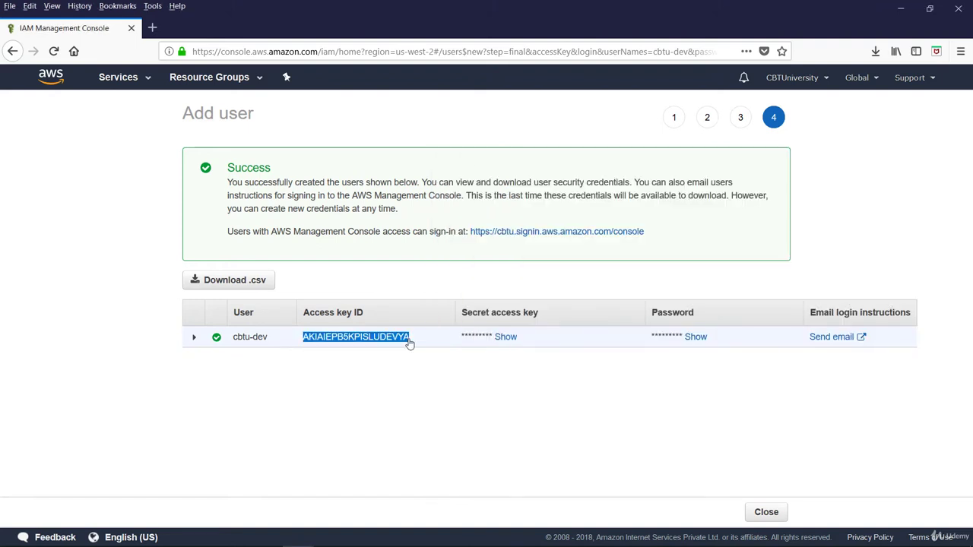
key("alt+Tab")
right_click(634, 291)
key("Return")
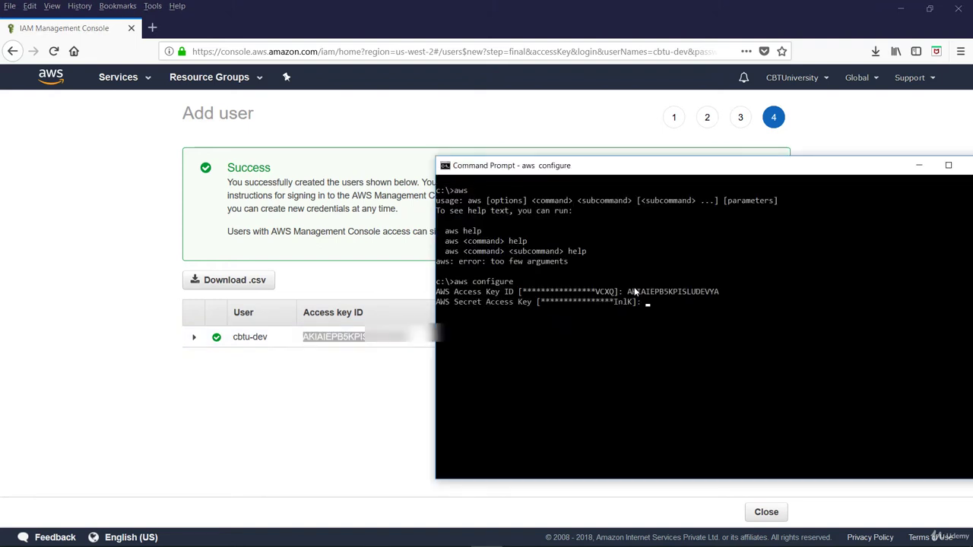
Enter cbtu-dev's secret access key and leave default region and output format unset
left_click(370, 367)
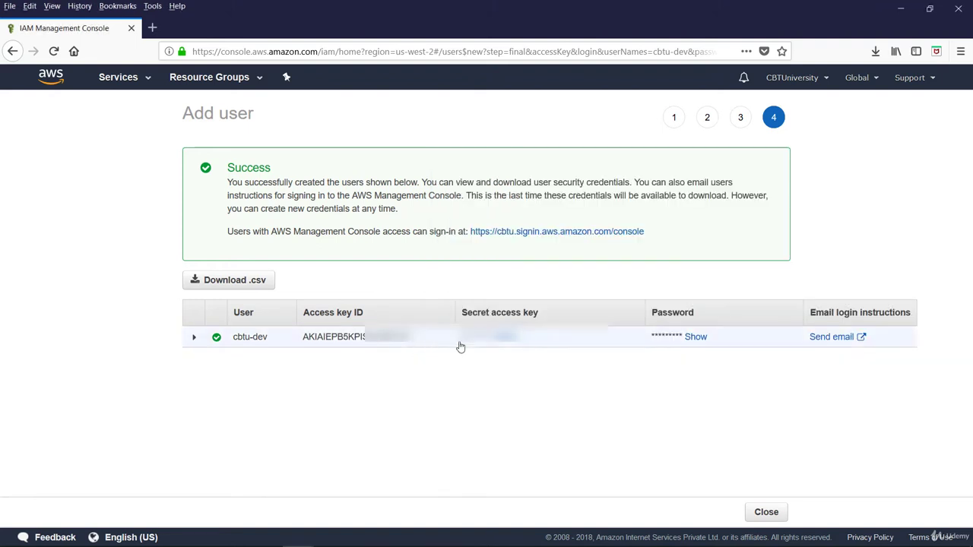
double_click(507, 339)
key("ctrl+c")
key("alt+Tab")
right_click(552, 312)
key("Return")
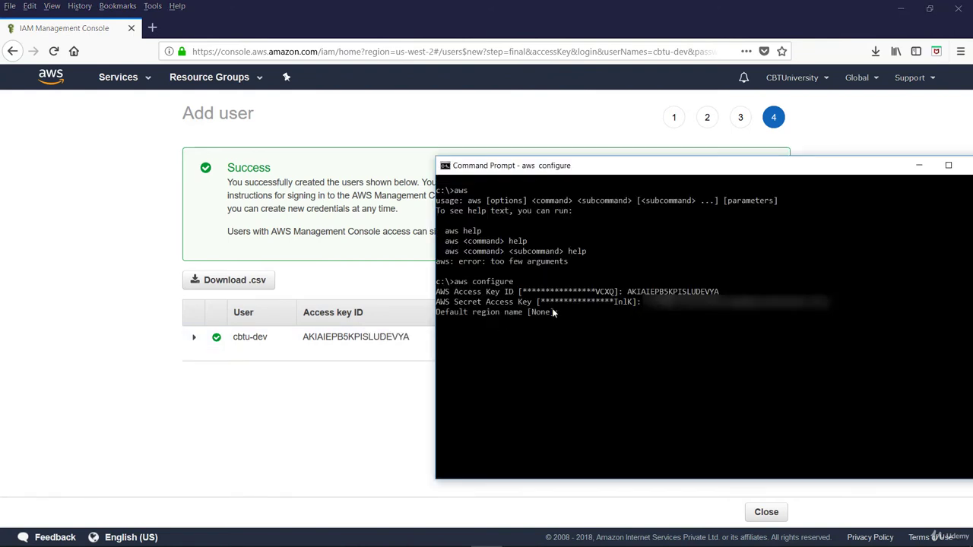
key("Return")
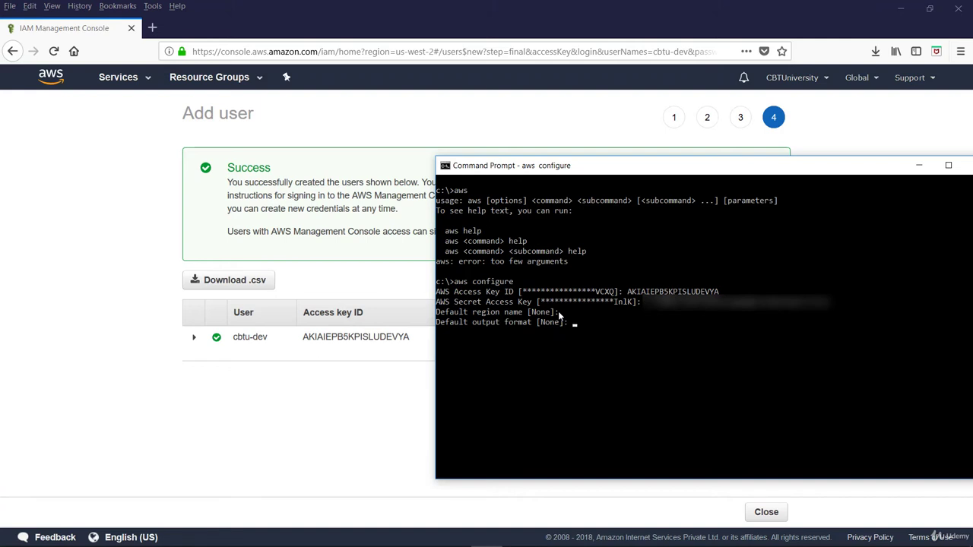
key("Return")
type("aws ")
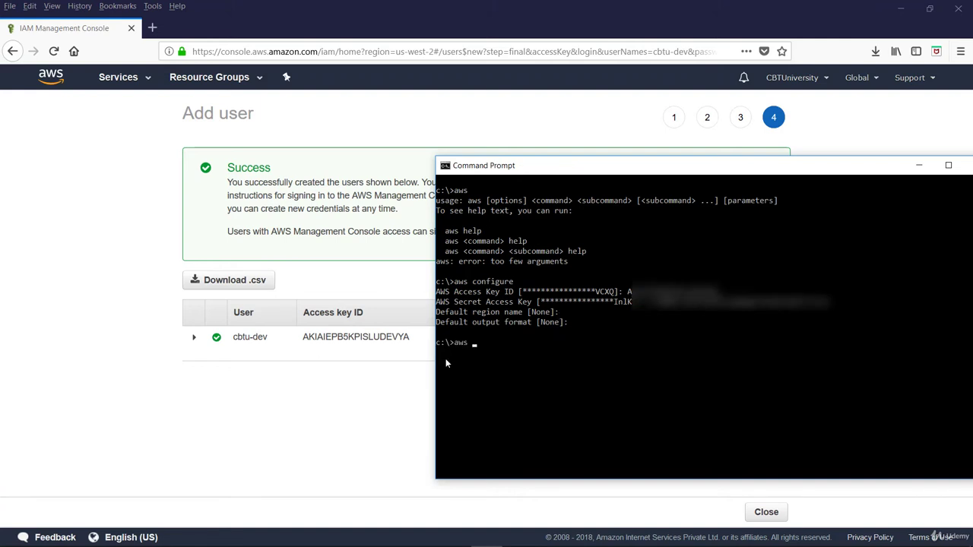
type("s3")
List the account's buckets with aws s3 ls s3:// and open the S3 console showing the three aws-codestar buckets
type("ls s3://")
key("Return")
key("Up")
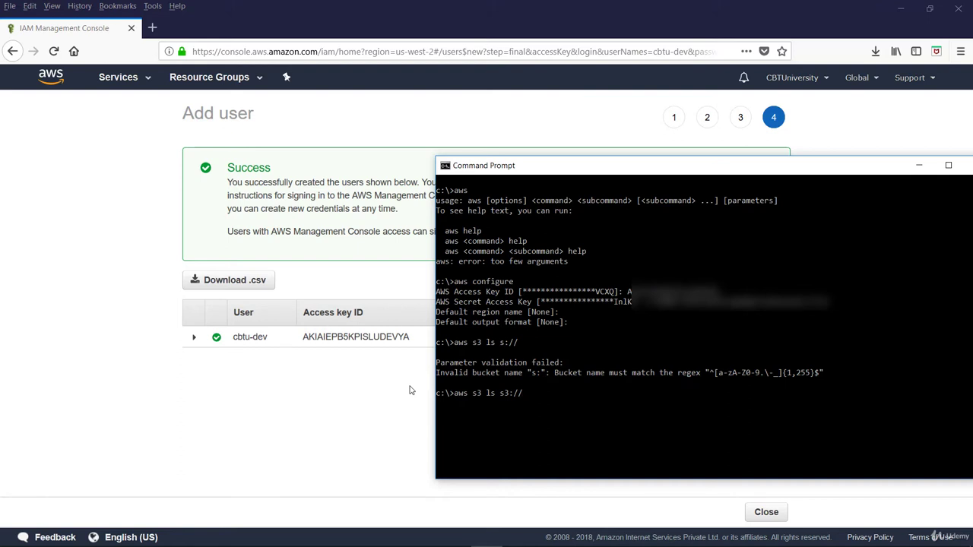
key("Return")
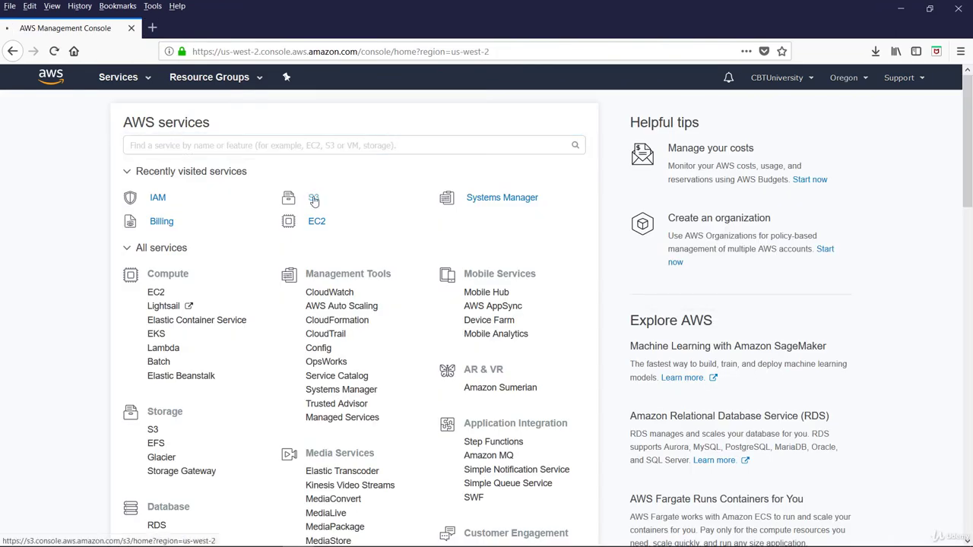
left_click(315, 202)
key("alt+Tab")
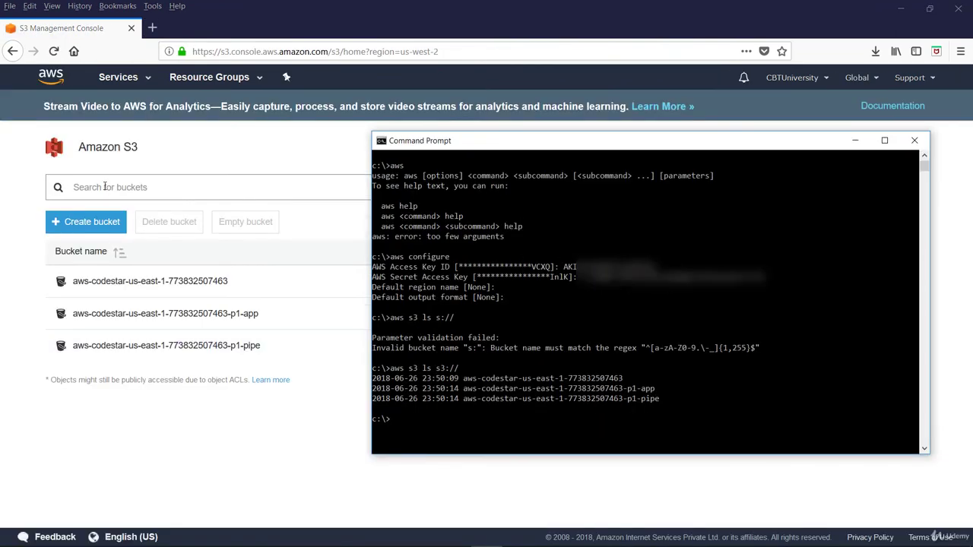
Create bucket cbtutest1 in US West (Oregon) with default options and permissions
left_click(92, 221)
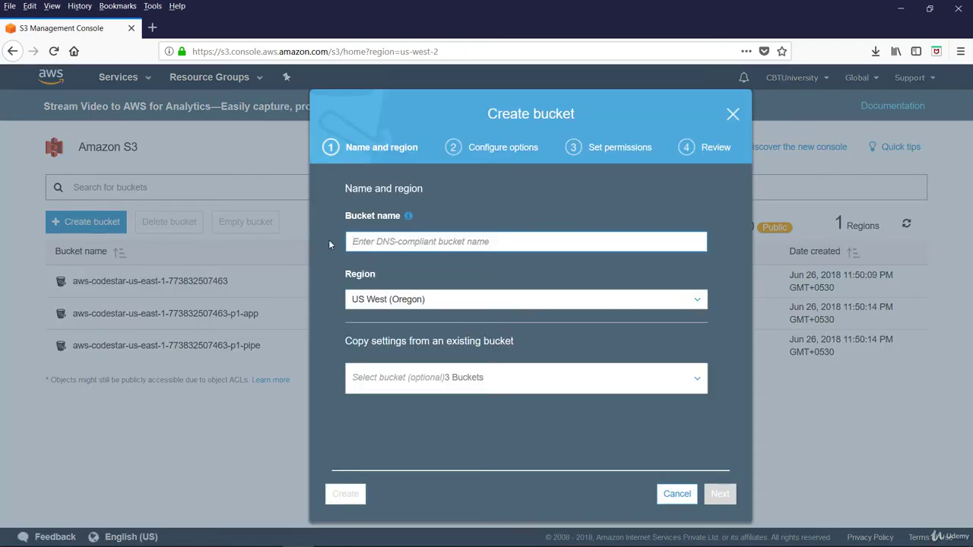
key("ctrl+v")
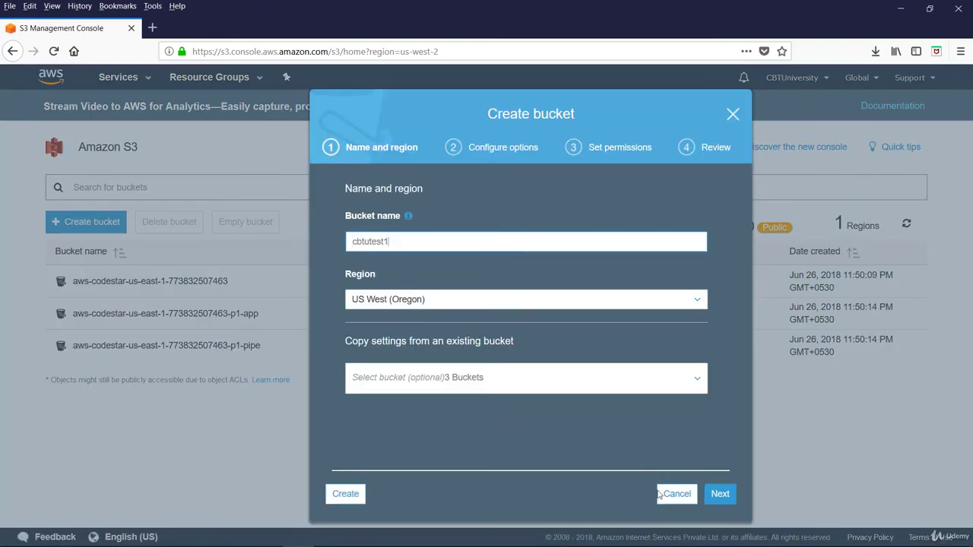
left_click(720, 494)
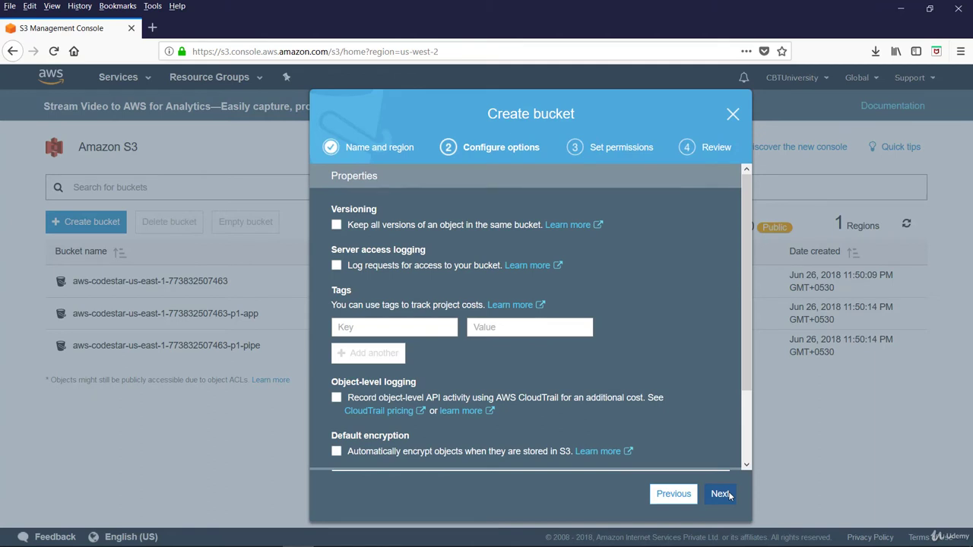
left_click(720, 494)
left_click(720, 494)
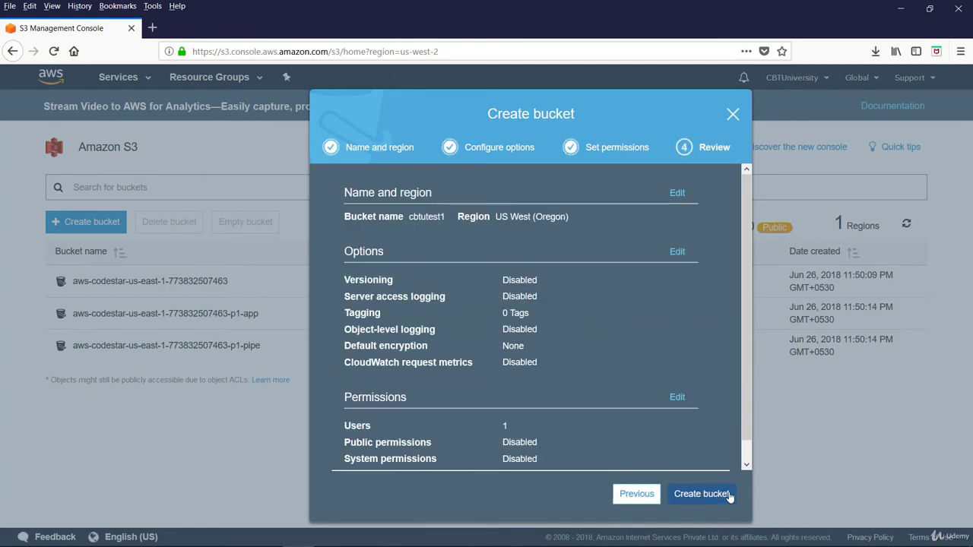
left_click(726, 494)
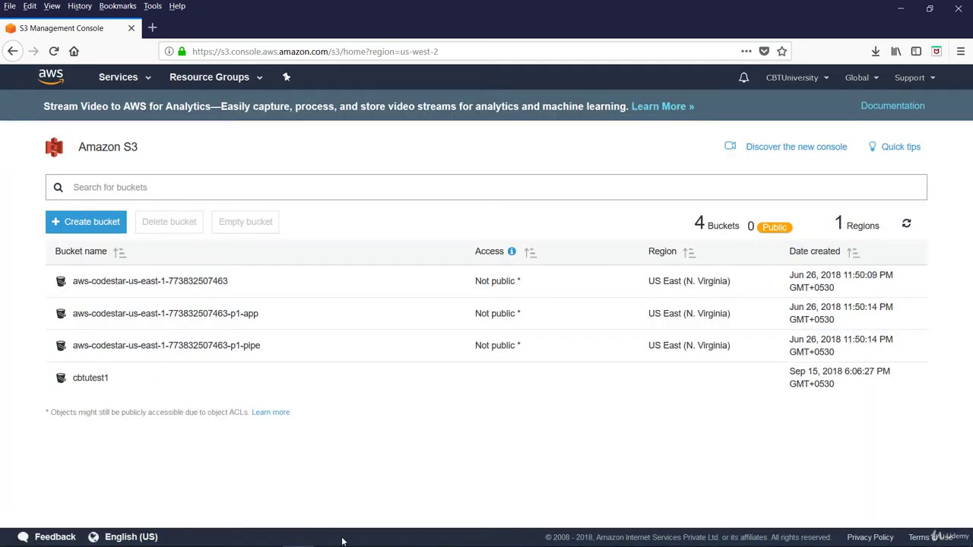
Recall the aws s3 ls s3:// listing in Command Prompt, then return to the S3 bucket list
key("alt+Tab")
left_click(409, 411)
key("Up")
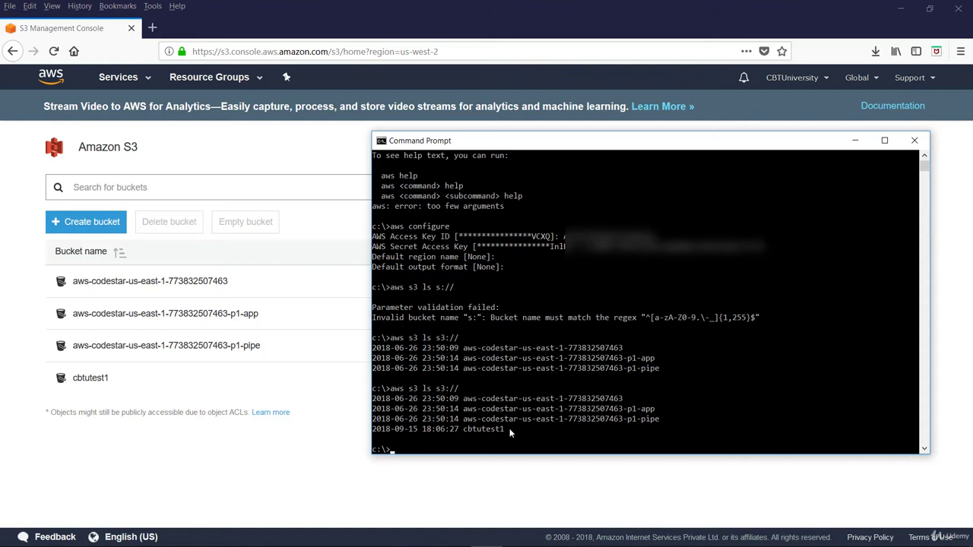
left_click(172, 457)
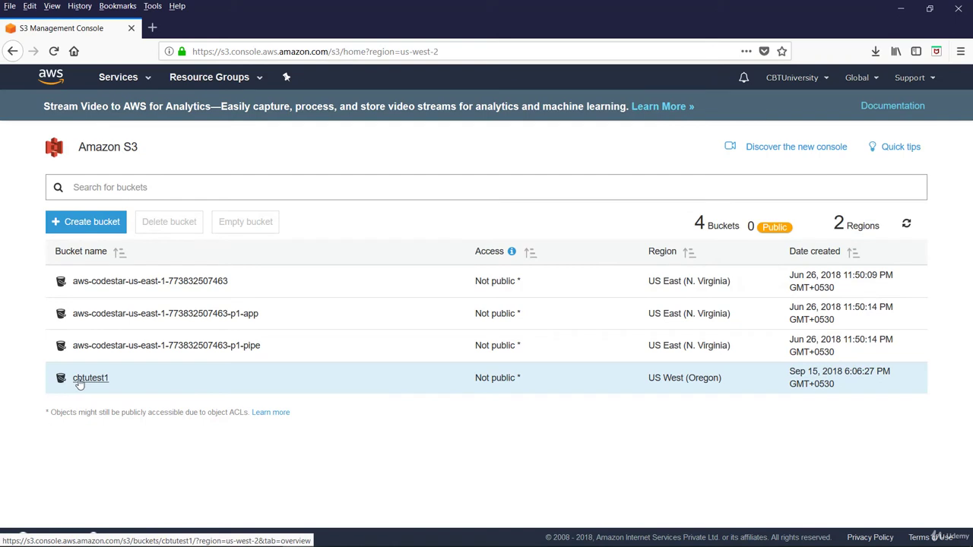
Drag lotus.png from the demo folder into cbtutest1 and upload it with default permissions and Standard storage
left_click(84, 382)
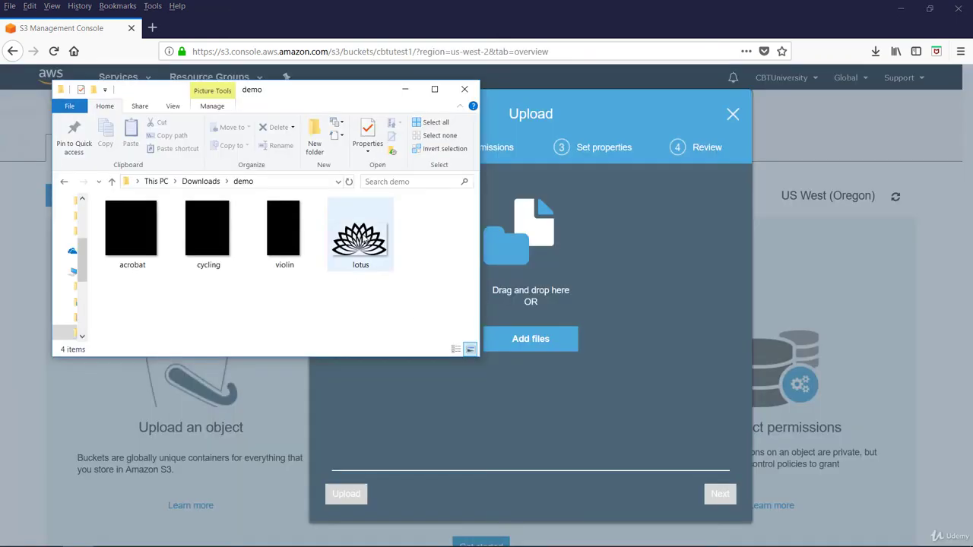
left_click(362, 242)
left_click_drag(362, 242, 583, 299)
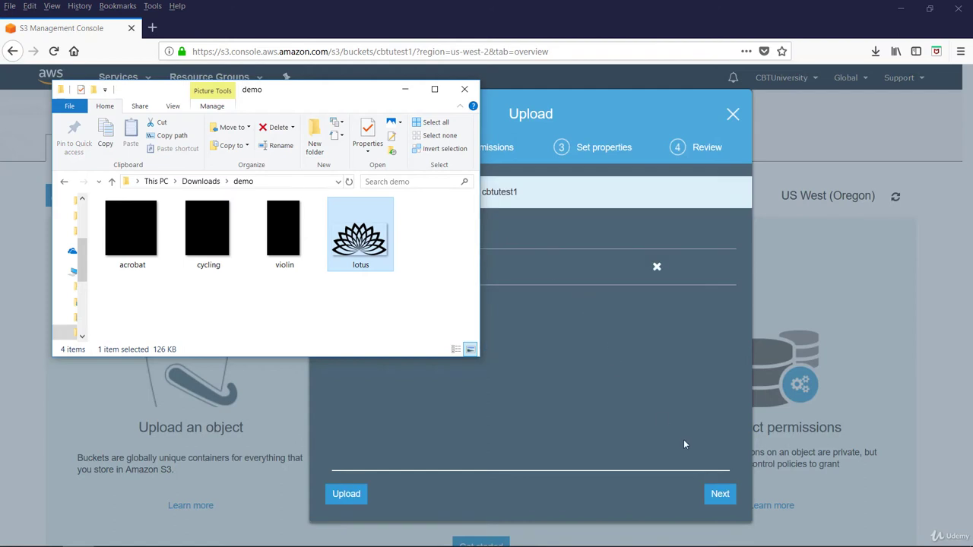
left_click(404, 89)
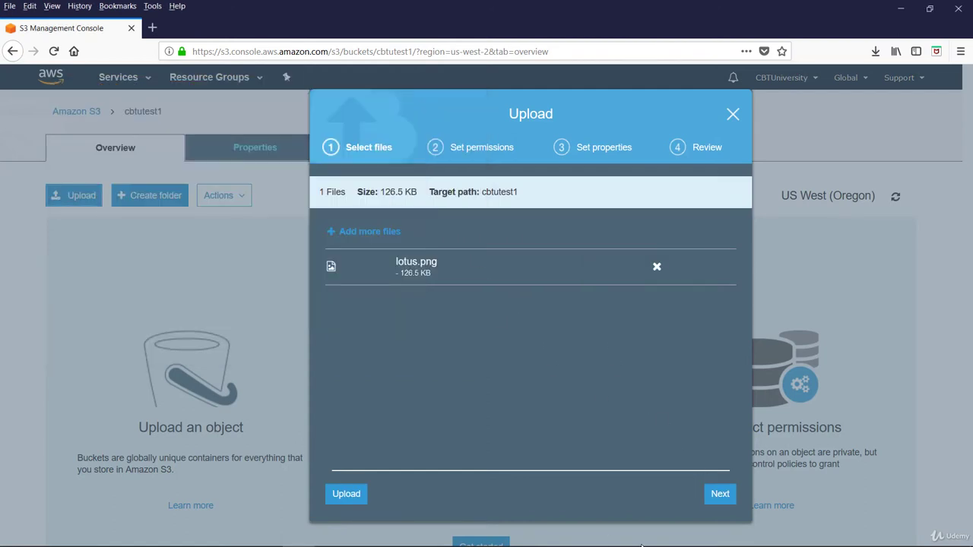
left_click(720, 494)
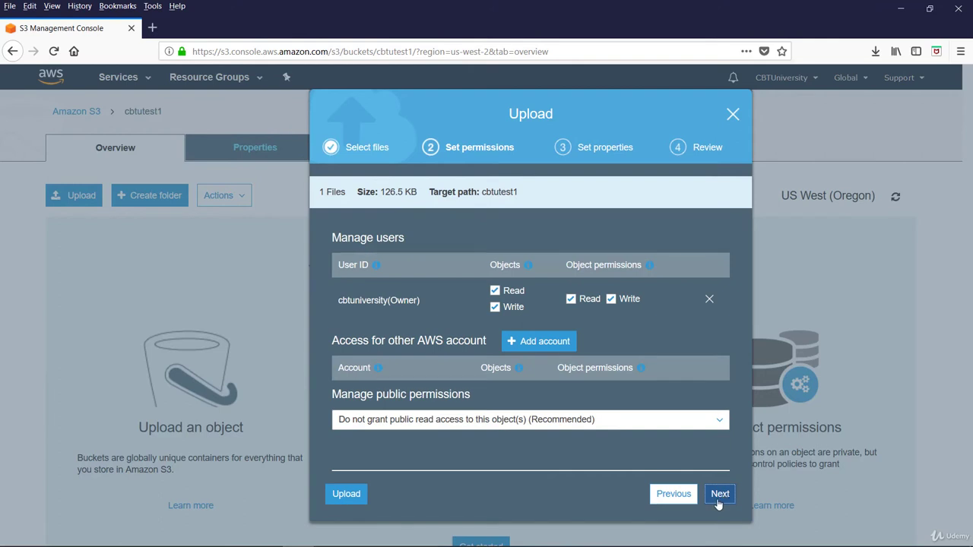
left_click(719, 503)
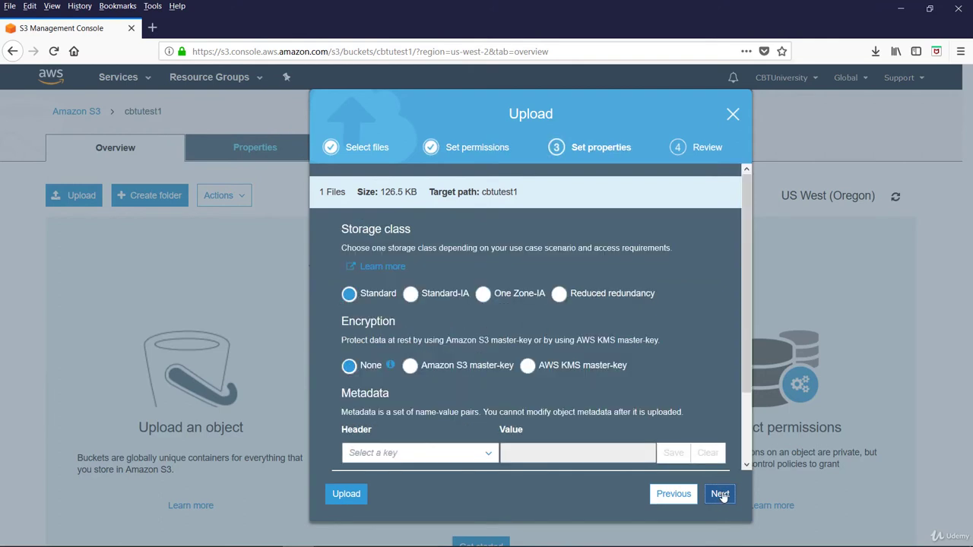
left_click(720, 494)
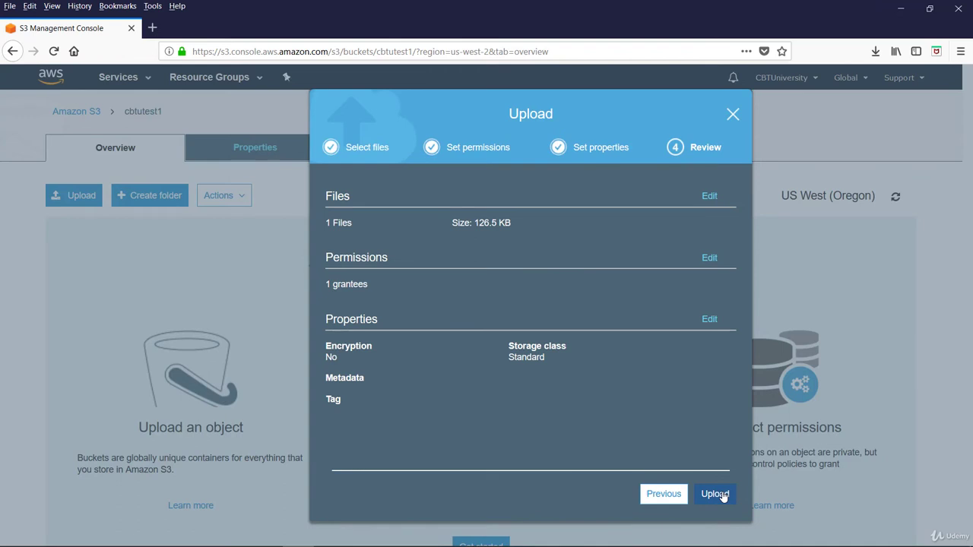
left_click(720, 495)
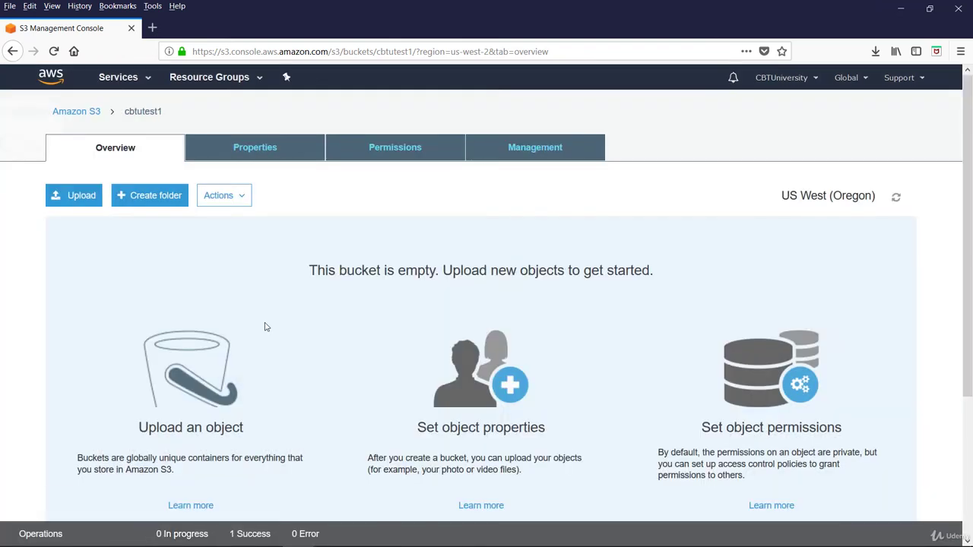
List the contents of cbtutest1 with aws s3 ls s3://cbtutest1
key("alt+Tab")
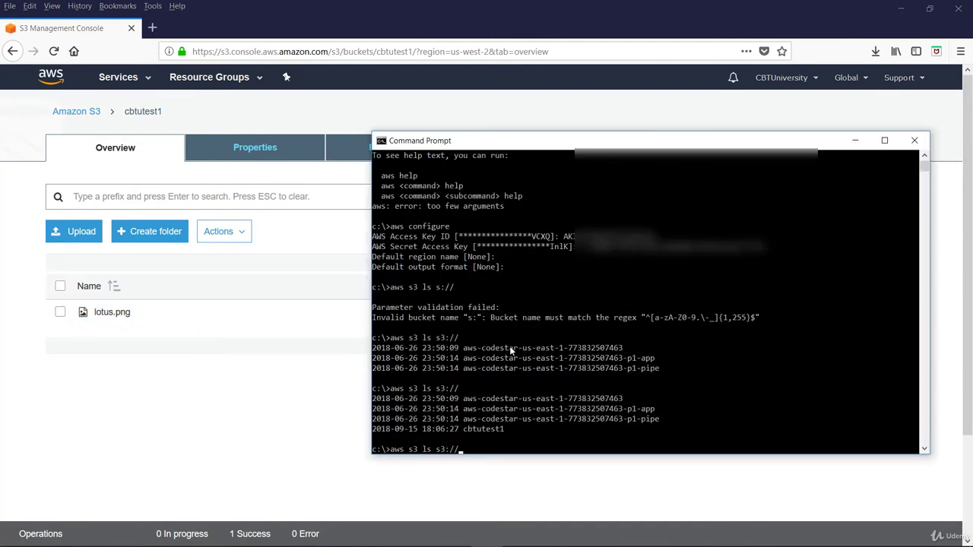
type("cbtutest1")
key("Return")
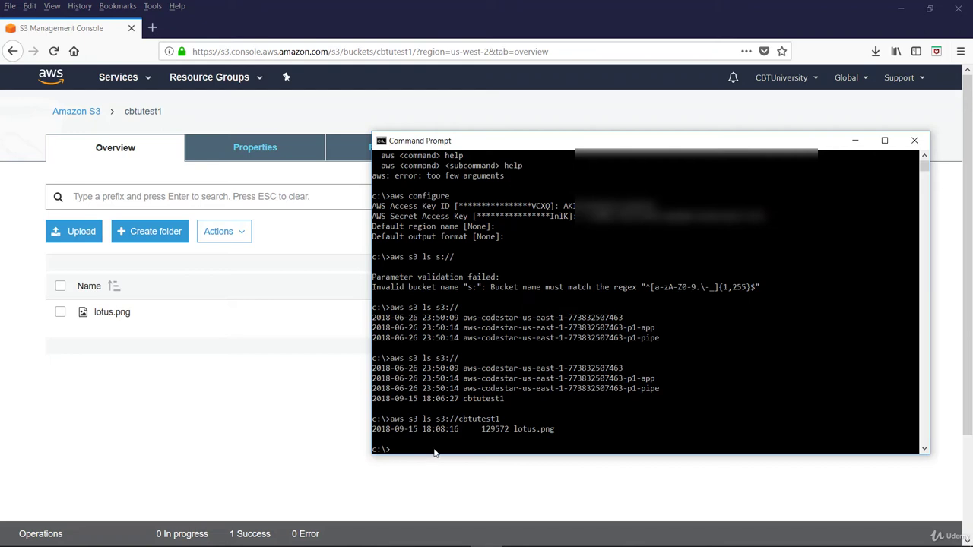
Copy c:\demo\acrobat.png into cbtutest1 with aws s3 cp, correcting the jpg extension to png
type("aws s3 cp")
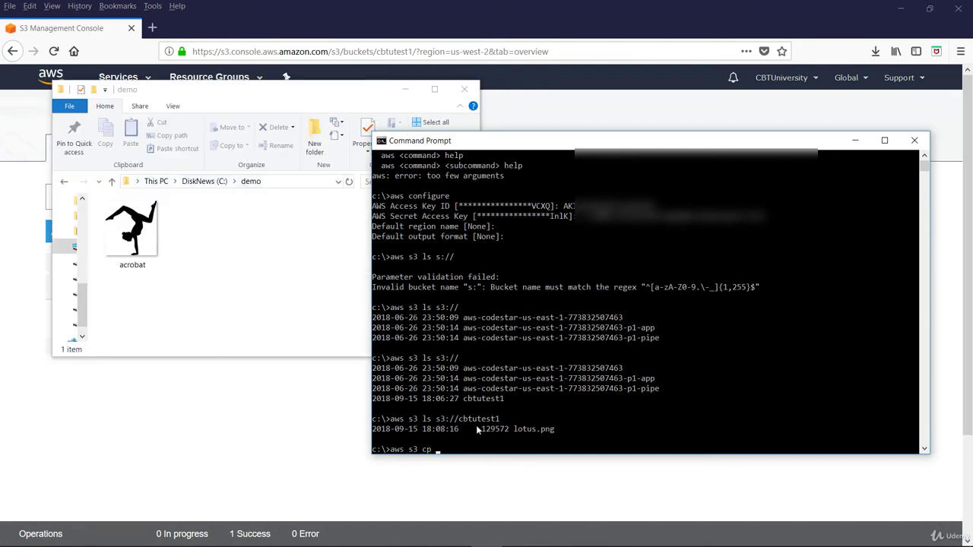
type(" c:\\demo\\acrobat.jpg s3://cbtutest1")
key("Return")
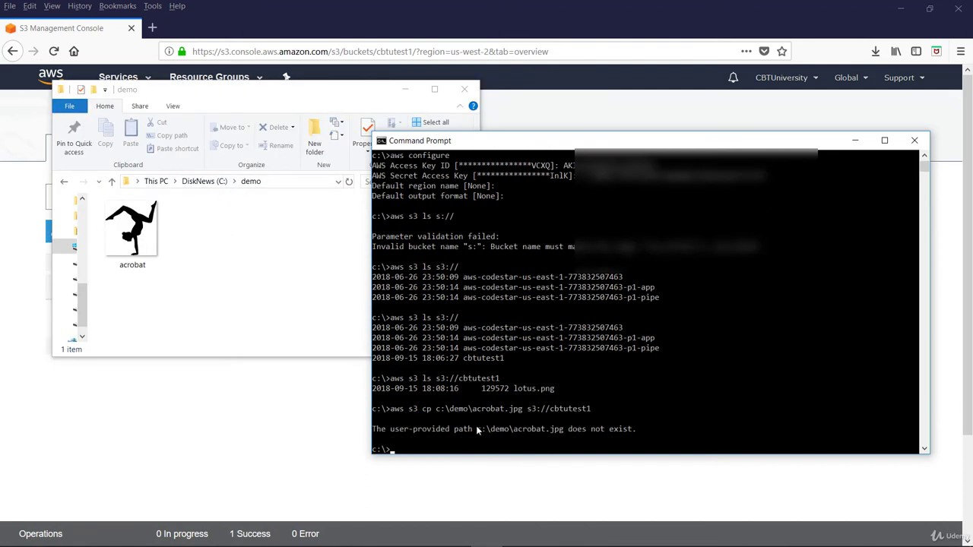
left_click(239, 226)
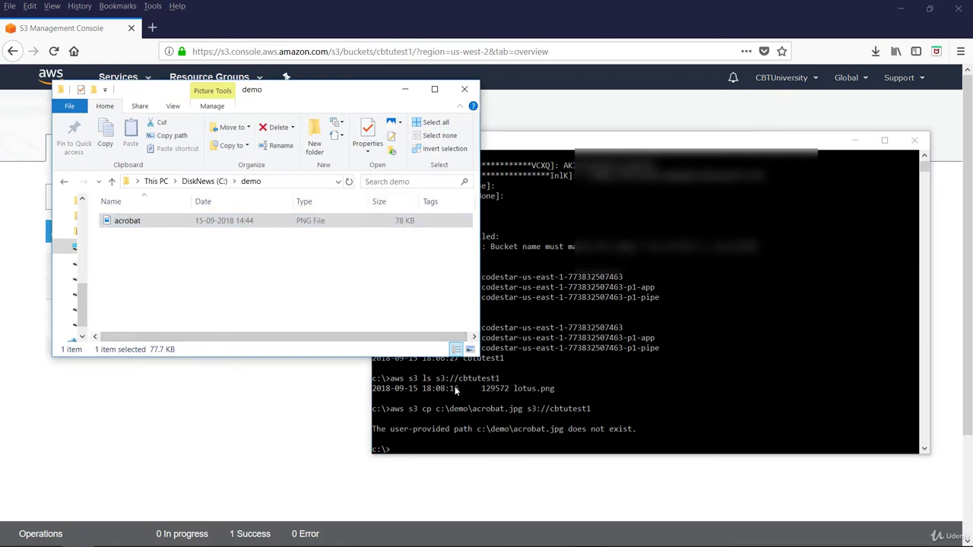
left_click(561, 435)
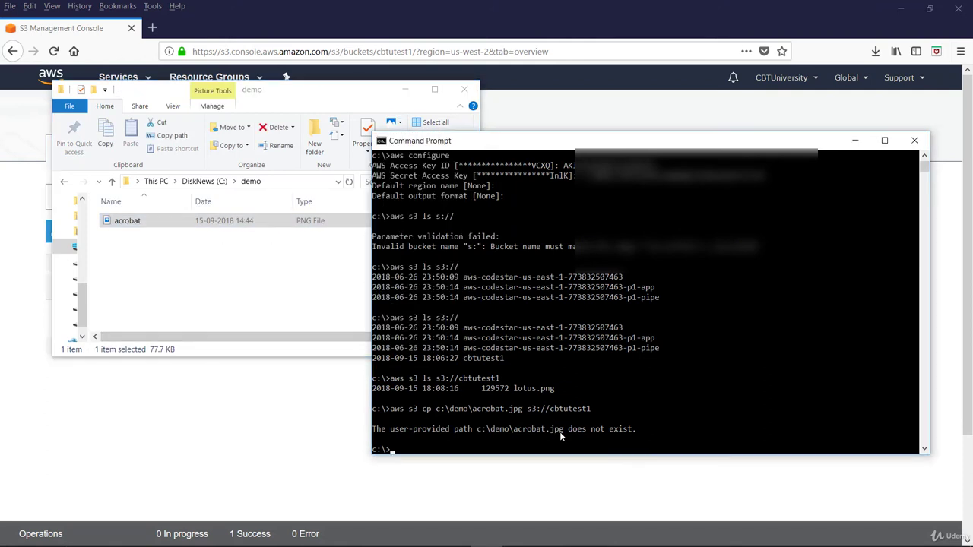
key("Up")
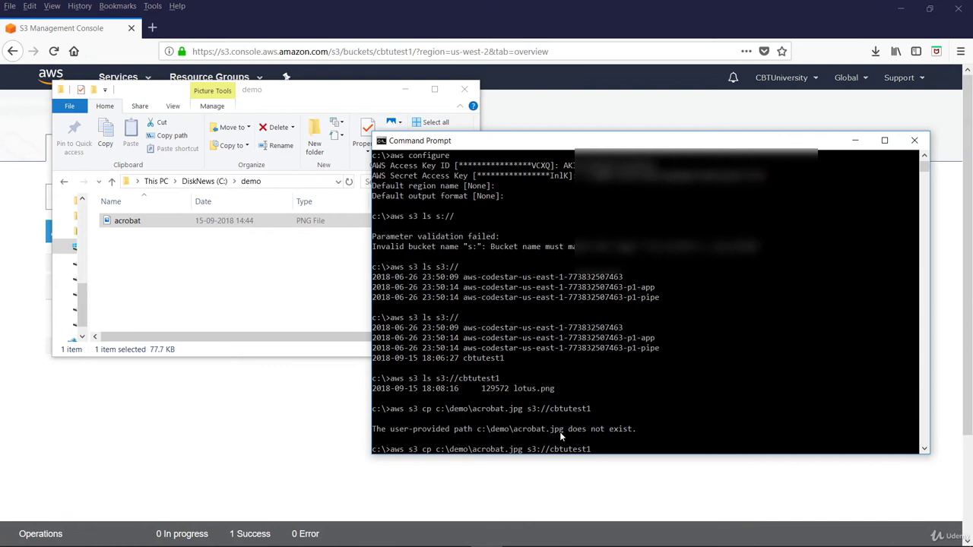
key("BackSpace")
key("BackSpace")
key("BackSpace")
type("png")
key("Return")
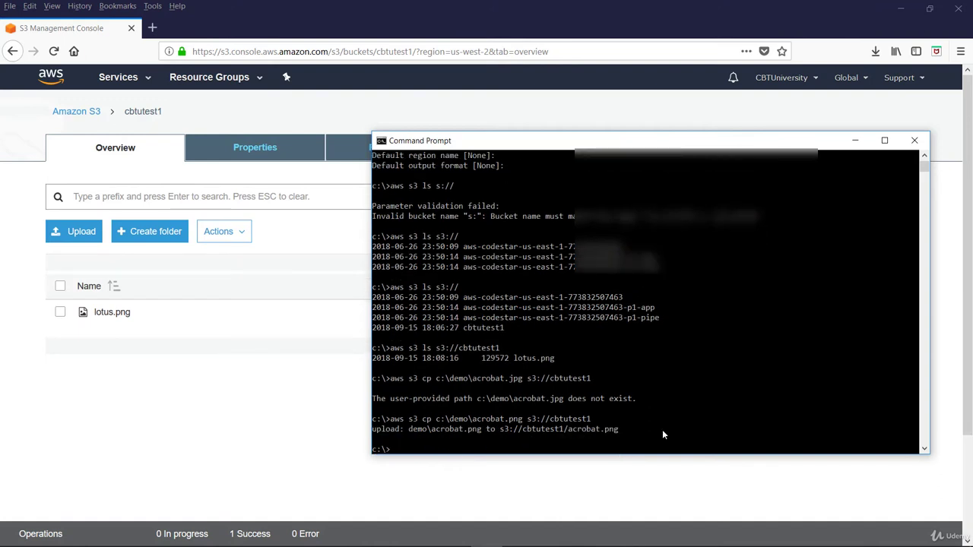
Refresh cbtutest1 in the S3 console to confirm acrobat.png (77.8 KB) beside lotus.png
left_click(174, 420)
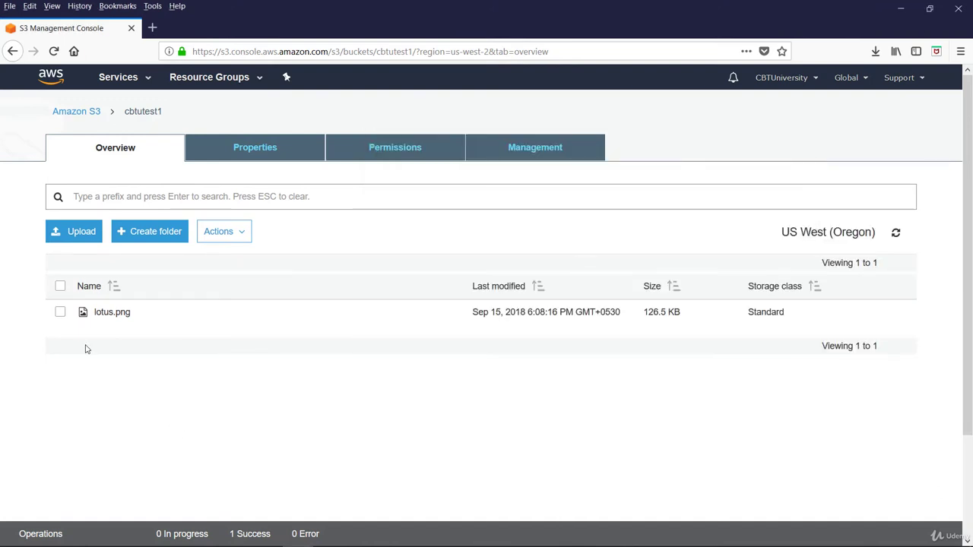
left_click(69, 113)
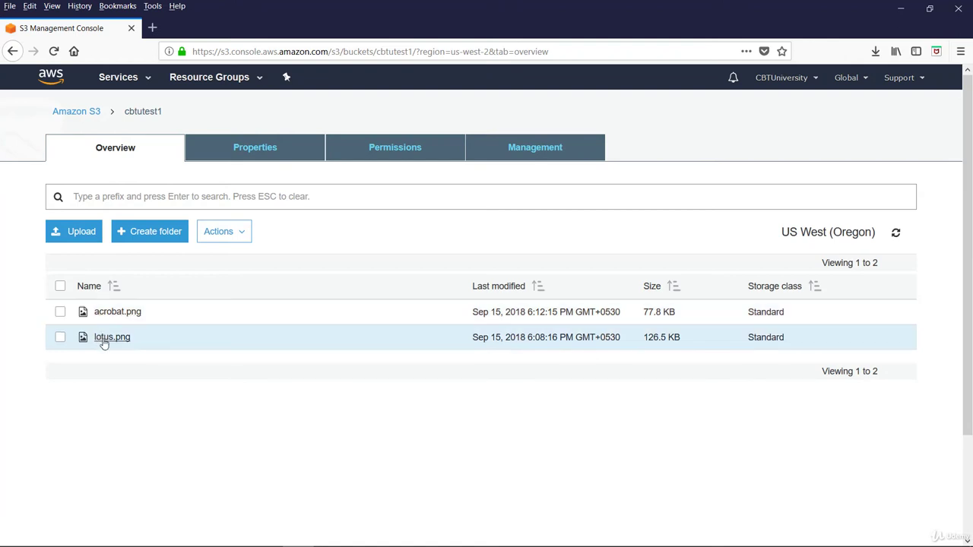
key("alt+Tab")
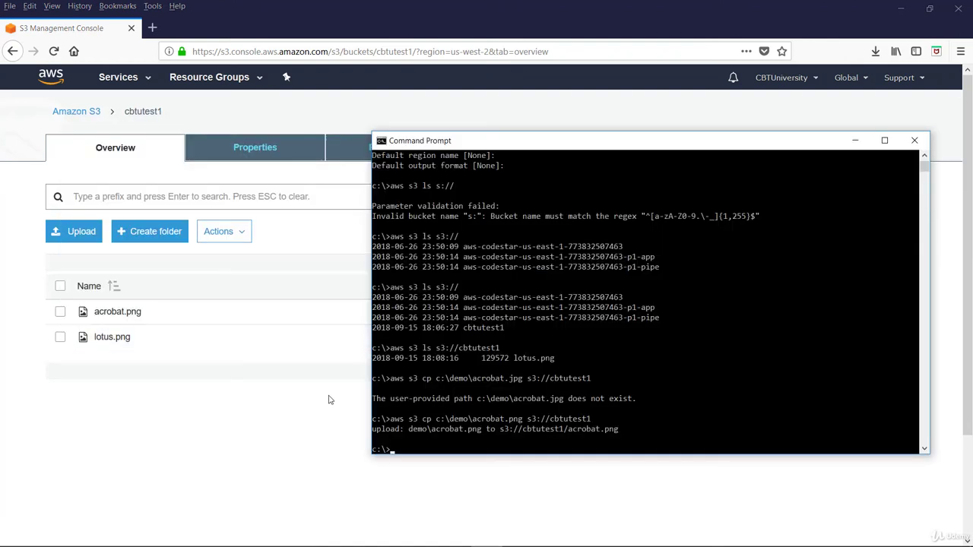
Edit the recalled command into aws s3 cp s3://cbtutest1/lotus.png c:\demo and run it
key("BackSpace")
key("BackSpace")
key("BackSpace")
key("BackSpace")
key("BackSpace")
key("BackSpace")
key("BackSpace")
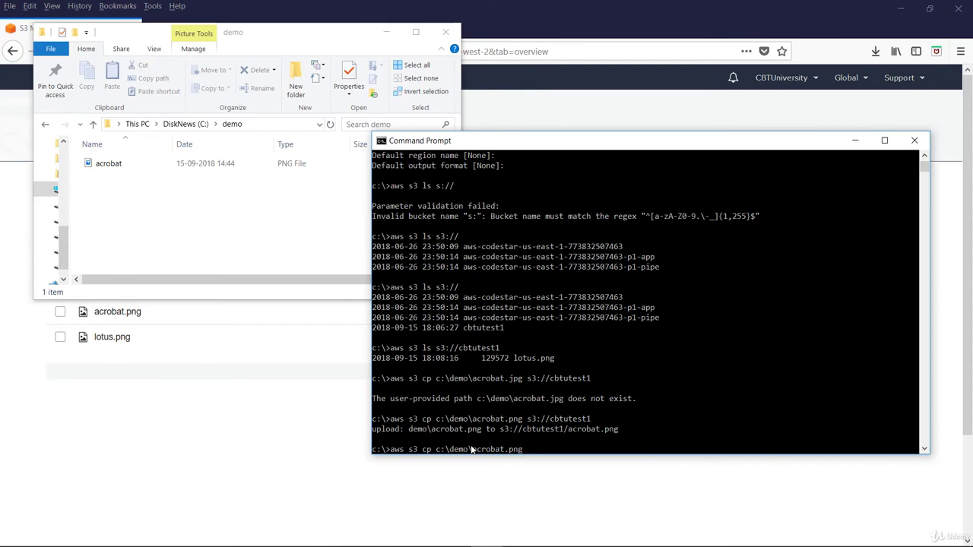
key("Left")
key("Left")
key("Left")
key("Left")
key("Left")
type("s://cbtutest1/")
type("lotus")
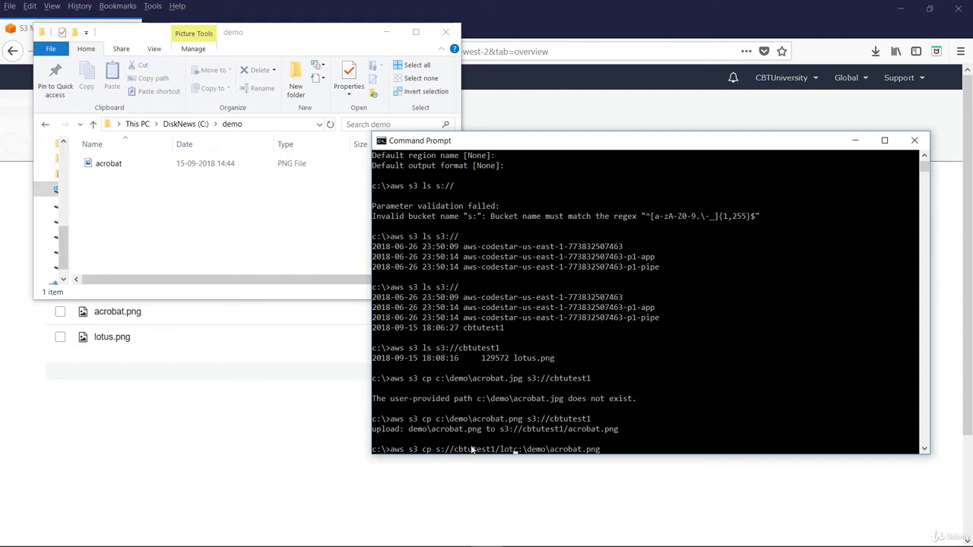
type(".png")
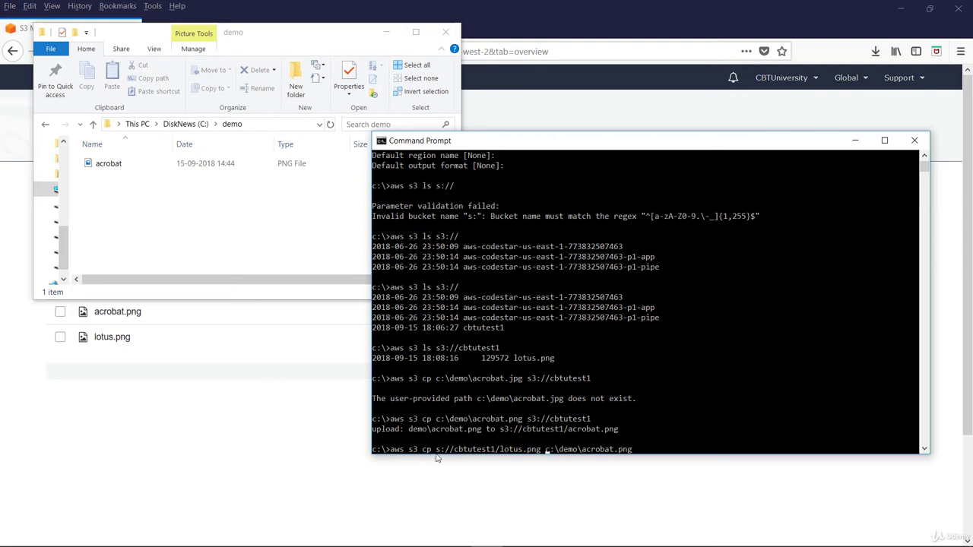
type("3")
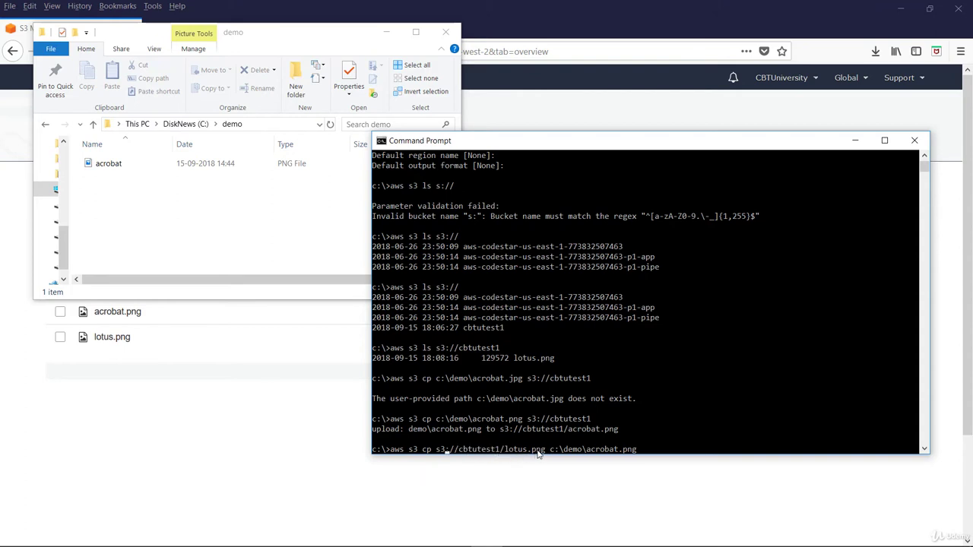
left_click(645, 450)
key("BackSpace")
key("BackSpace")
key("BackSpace")
key("BackSpace")
key("BackSpace")
key("BackSpace")
key("BackSpace")
key("BackSpace")
key("BackSpace")
key("BackSpace")
key("BackSpace")
key("BackSpace")
key("Return")
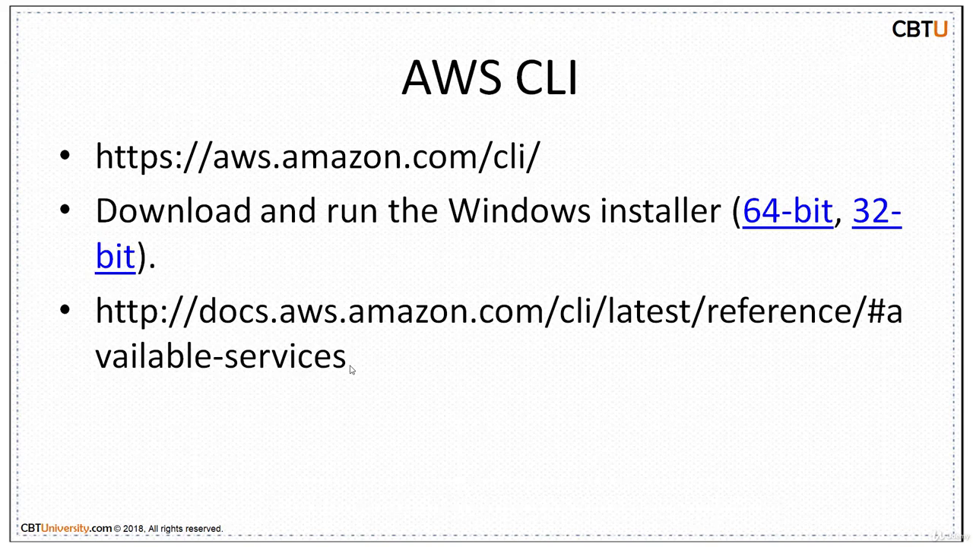
Advance through the S3 CLI, command reference, aws help, IAM and products slides to IAM best practices
key("Right")
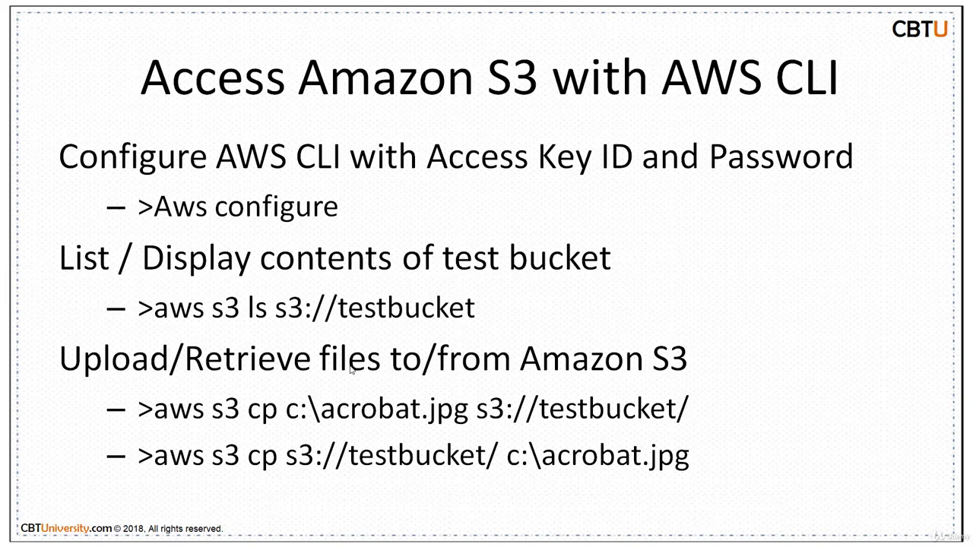
key("Right")
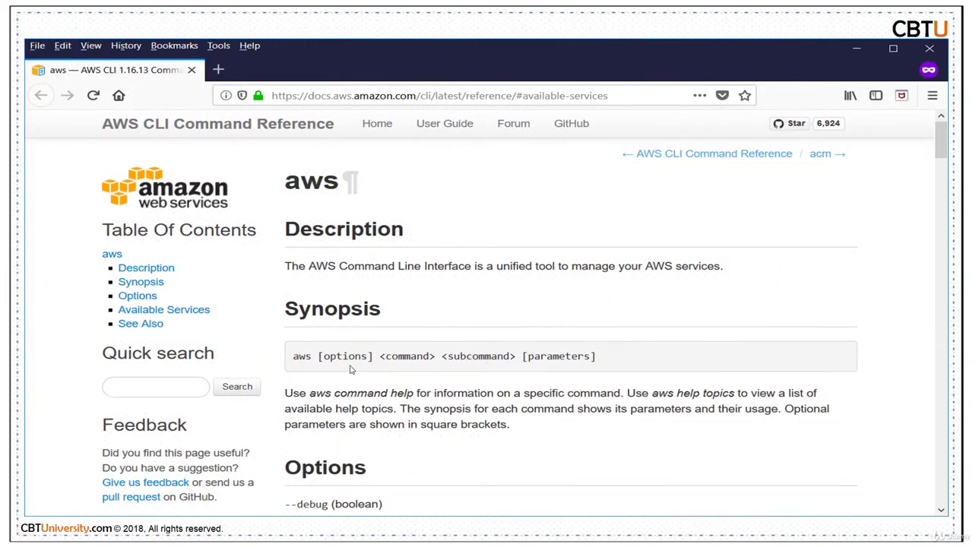
key("Right")
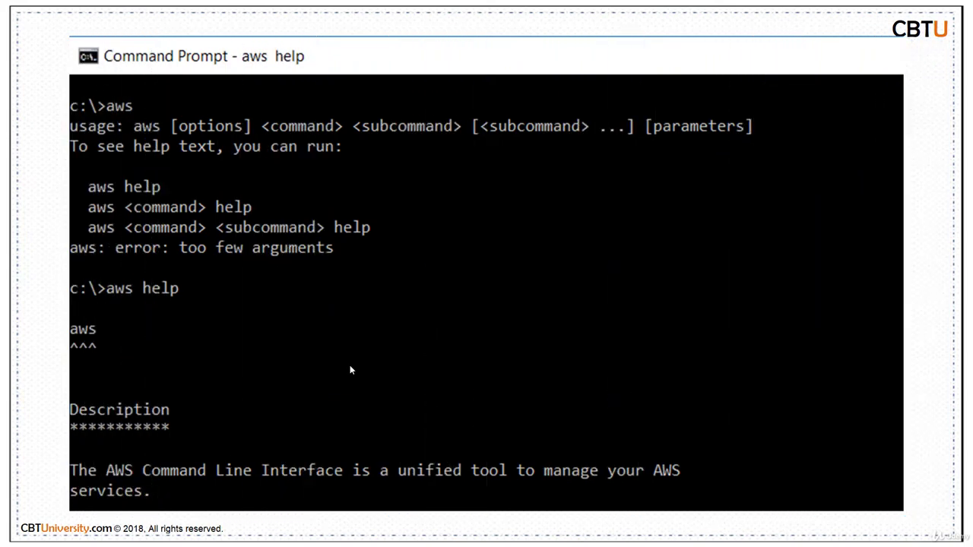
key("Right")
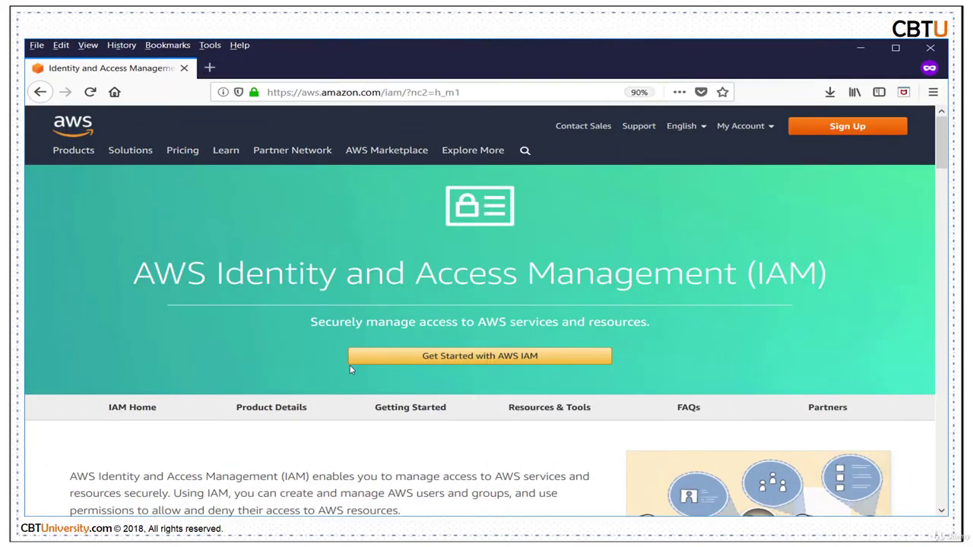
key("Right")
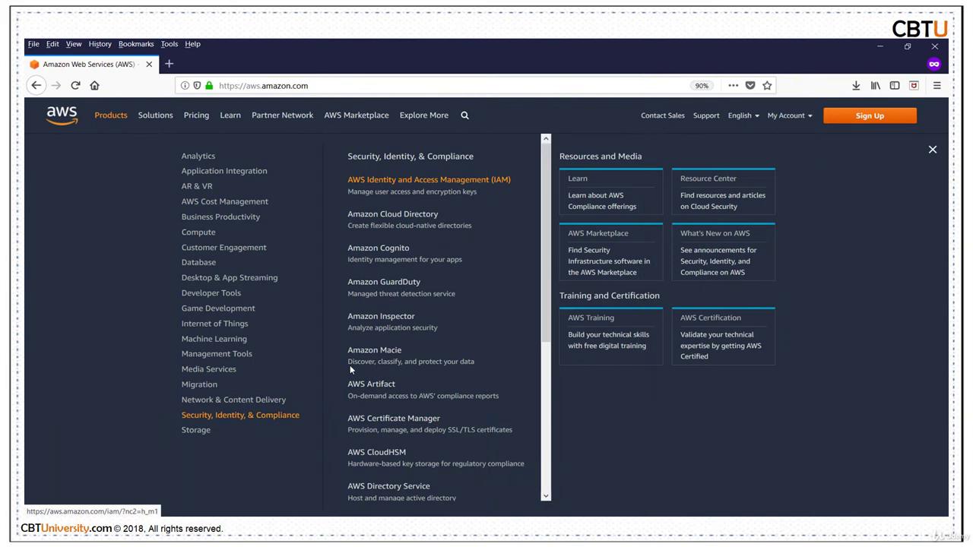
key("Right")
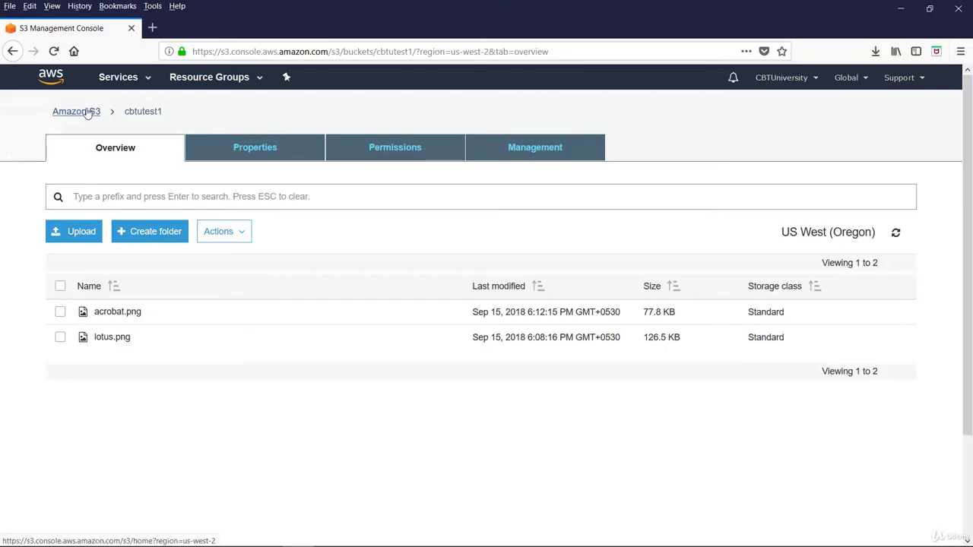
Go from S3 to the IAM dashboard and delete the existing account alias
left_click(76, 107)
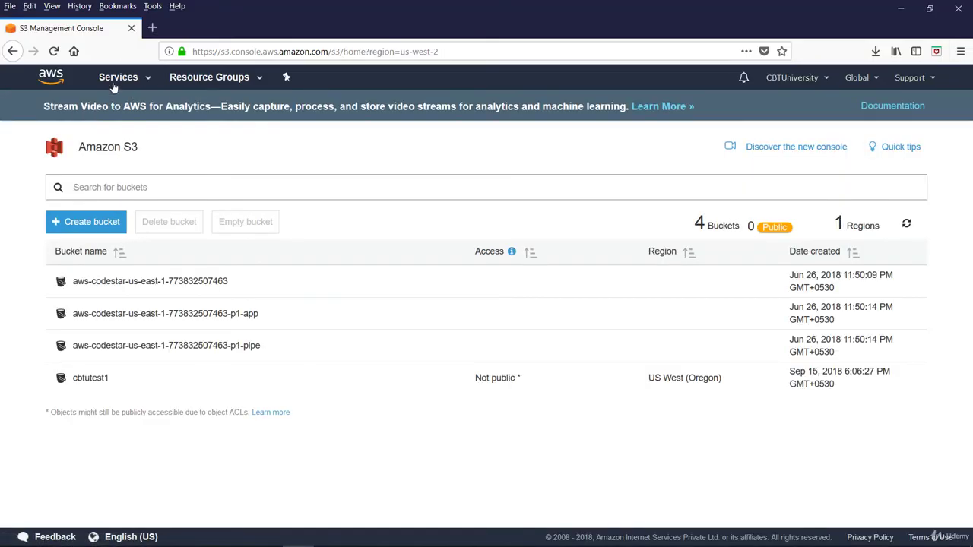
left_click(53, 80)
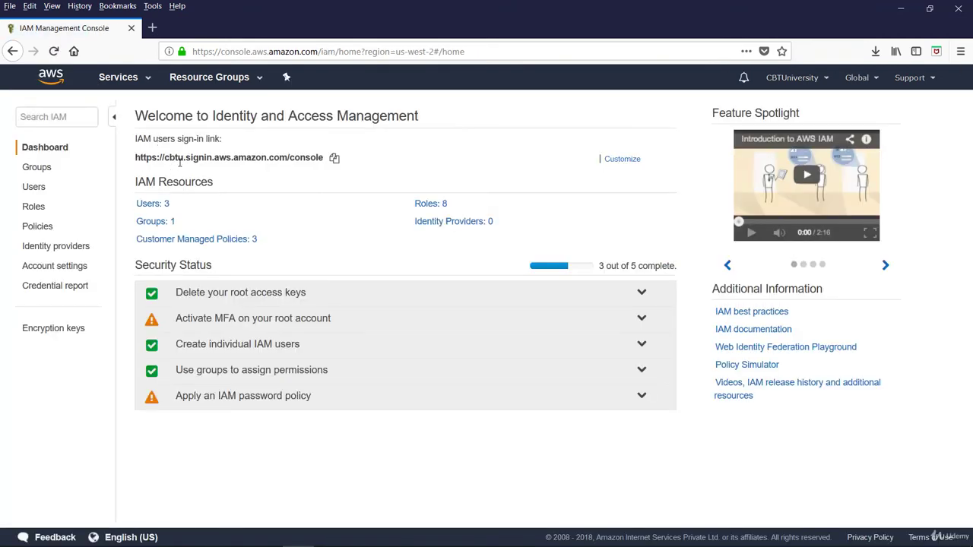
left_click(612, 162)
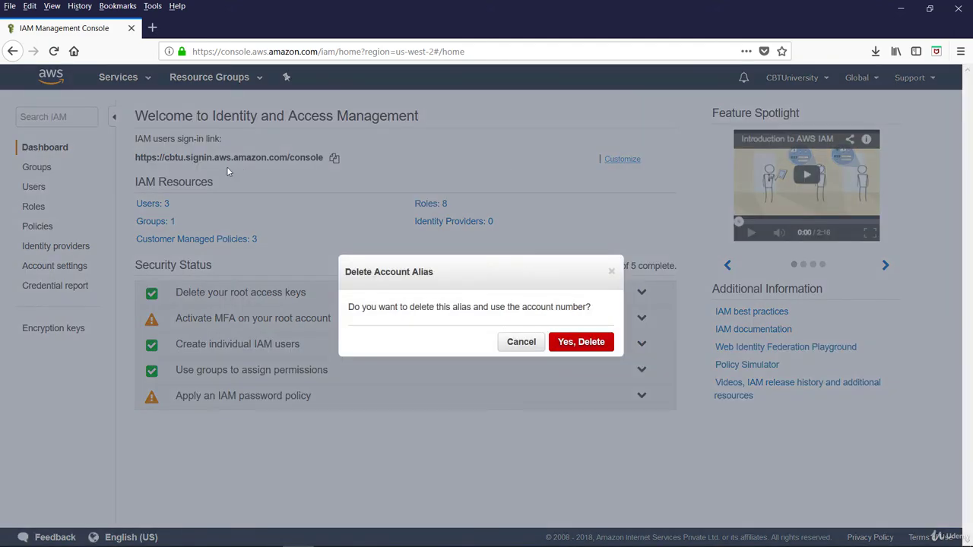
left_click(577, 344)
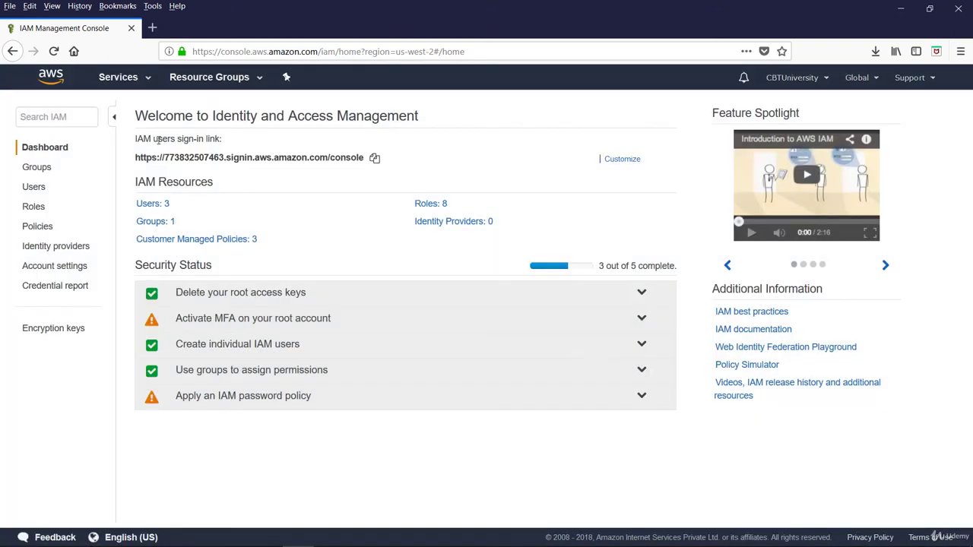
Create the new IAM account alias cbtunew
left_click(629, 162)
left_click(453, 297)
type("cbtunew")
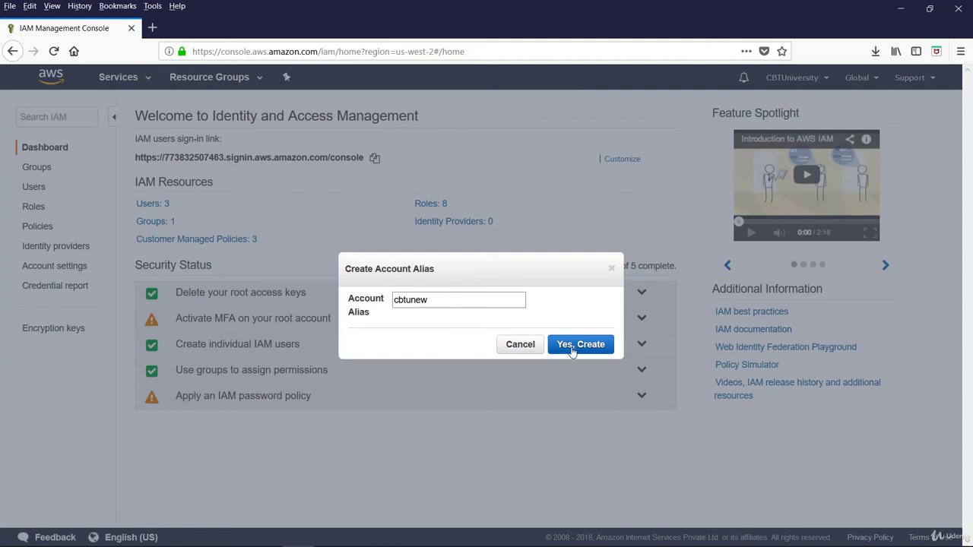
left_click(580, 347)
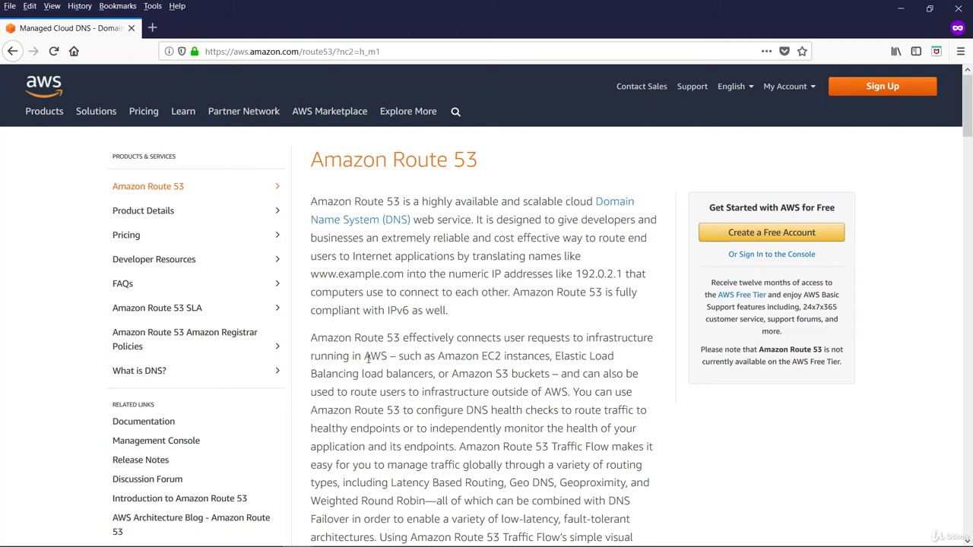
Search the AWS services for 'route', open Route 53, and start managing DNS for a domain
scroll(376, 363, "down", 10)
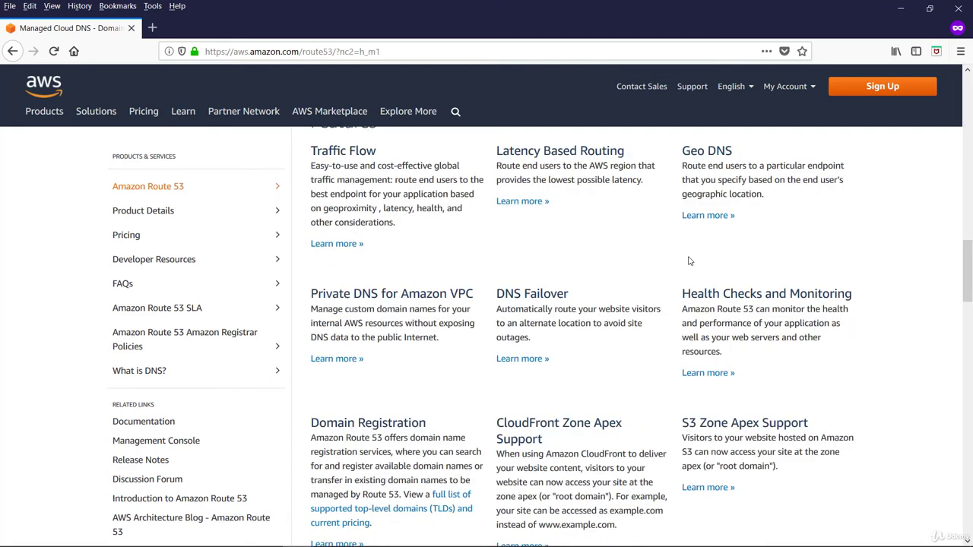
scroll(526, 367, "down", 5)
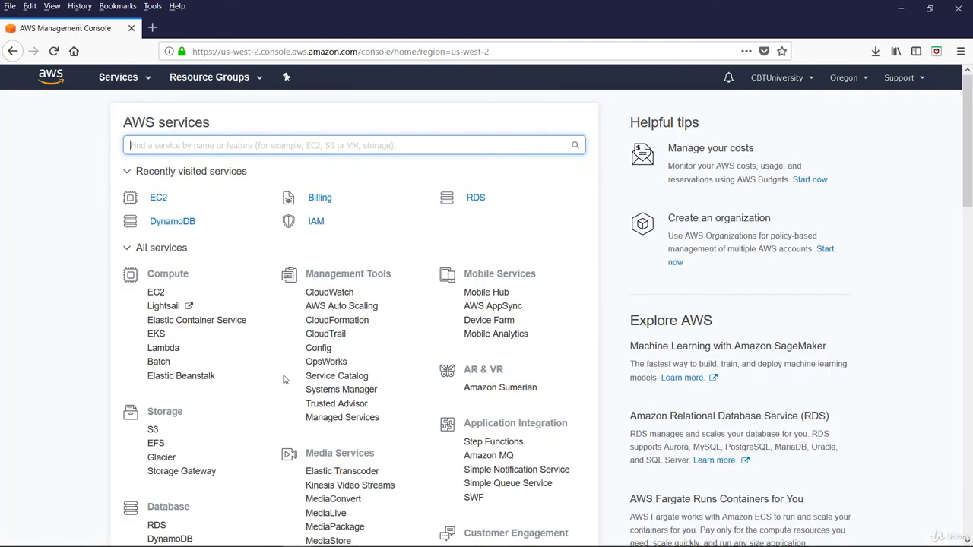
scroll(284, 379, "down", 5)
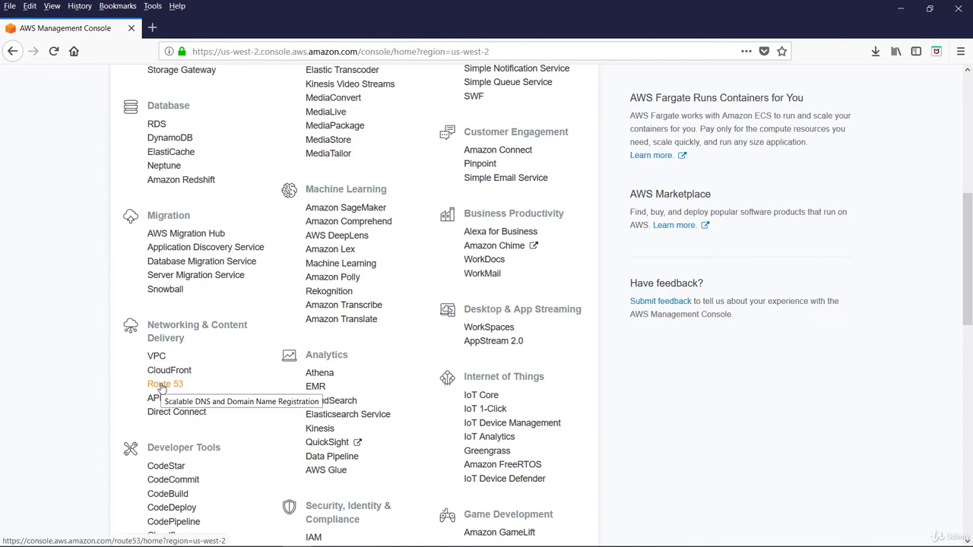
scroll(145, 228, "up", 6)
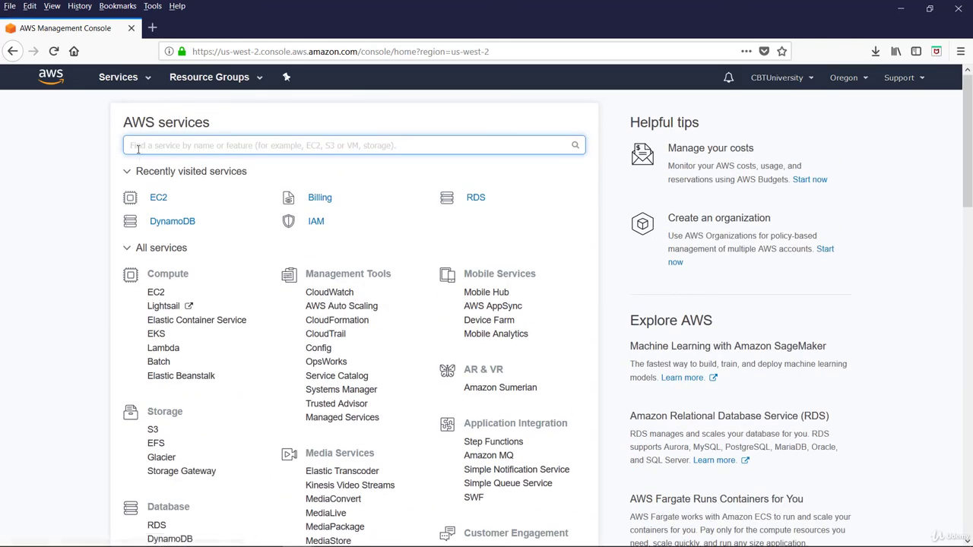
type("route")
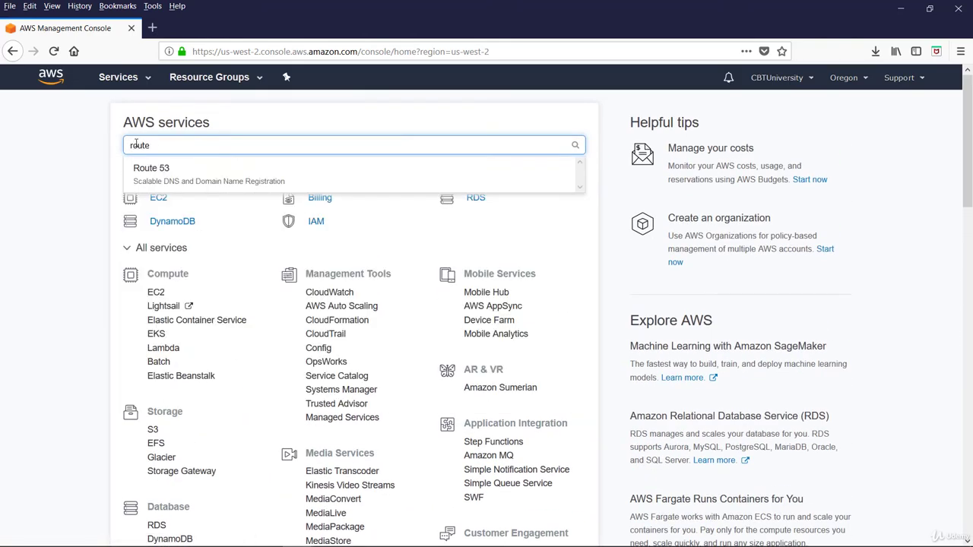
left_click(183, 183)
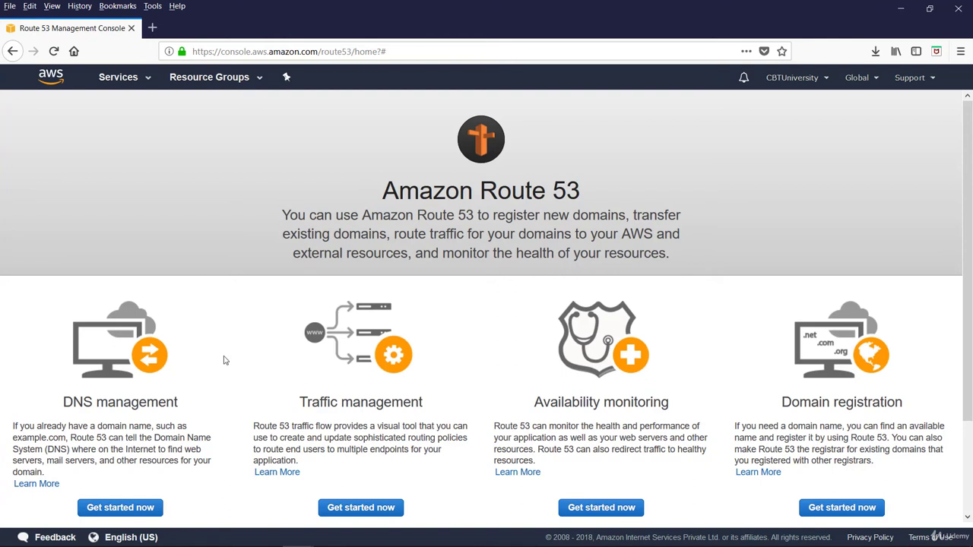
left_click(107, 513)
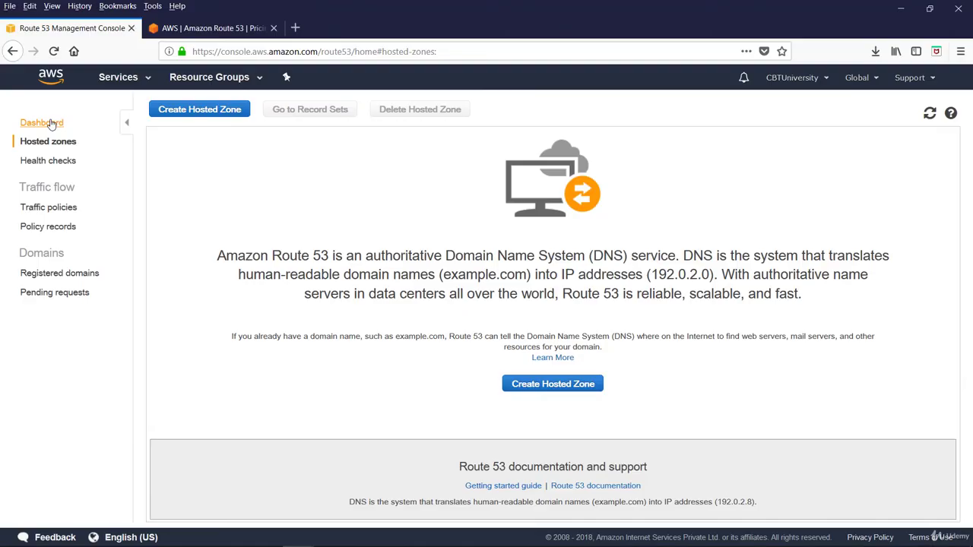
left_click(45, 124)
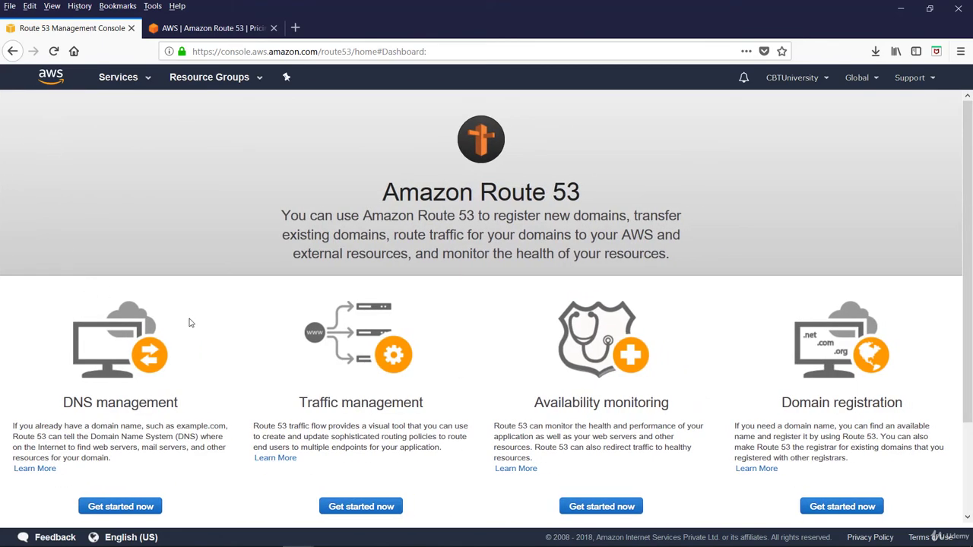
Create public hosted zone cbtu.kenbit.com with comment 'test hz', fixing the comment typo
left_click(119, 508)
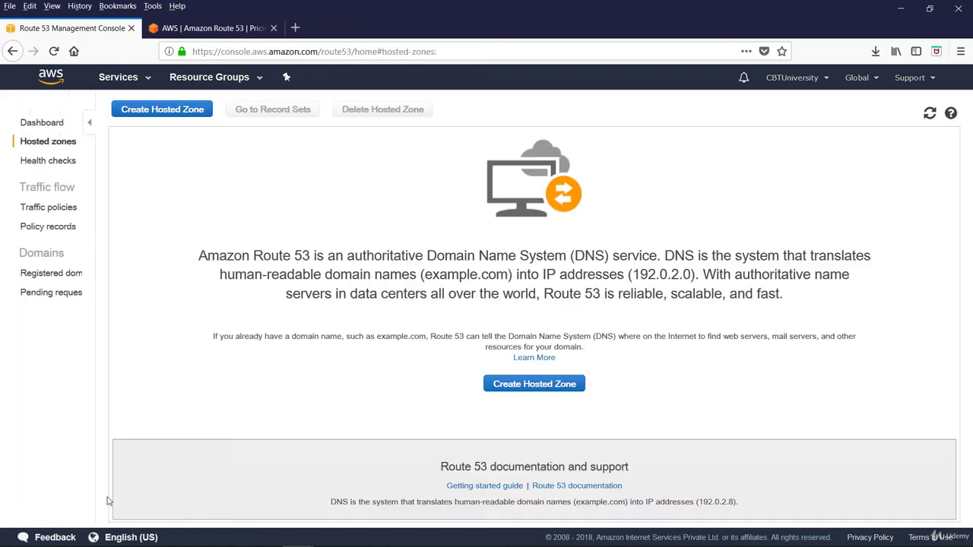
left_click(214, 112)
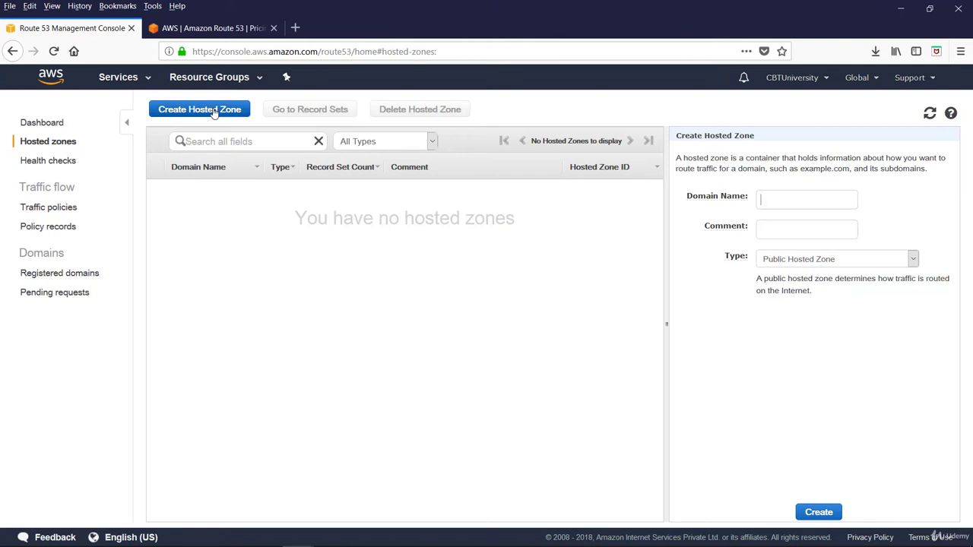
type("cbtu.kenbit.com")
key("Tab")
type("test hx")
key("BackSpace")
type("z")
key("Tab")
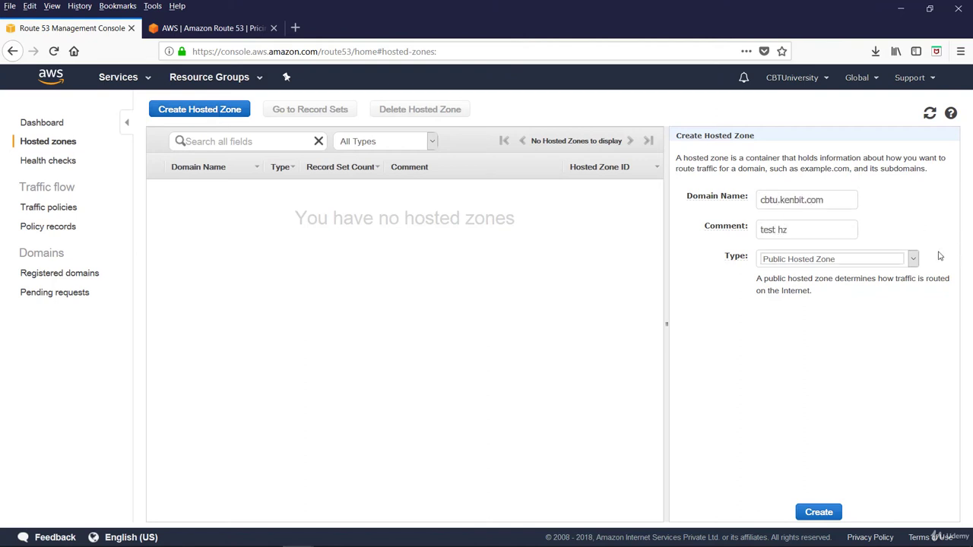
left_click(913, 264)
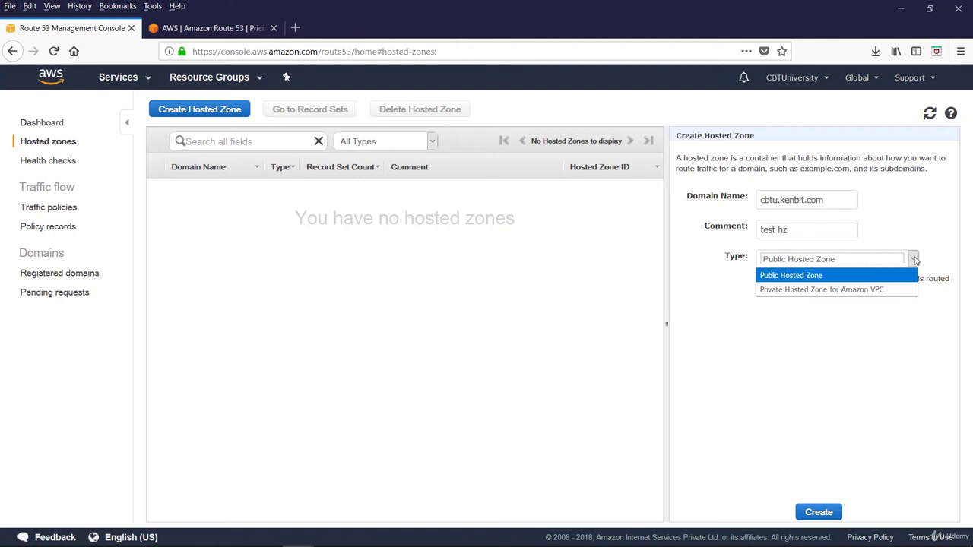
left_click(917, 260)
left_click(818, 513)
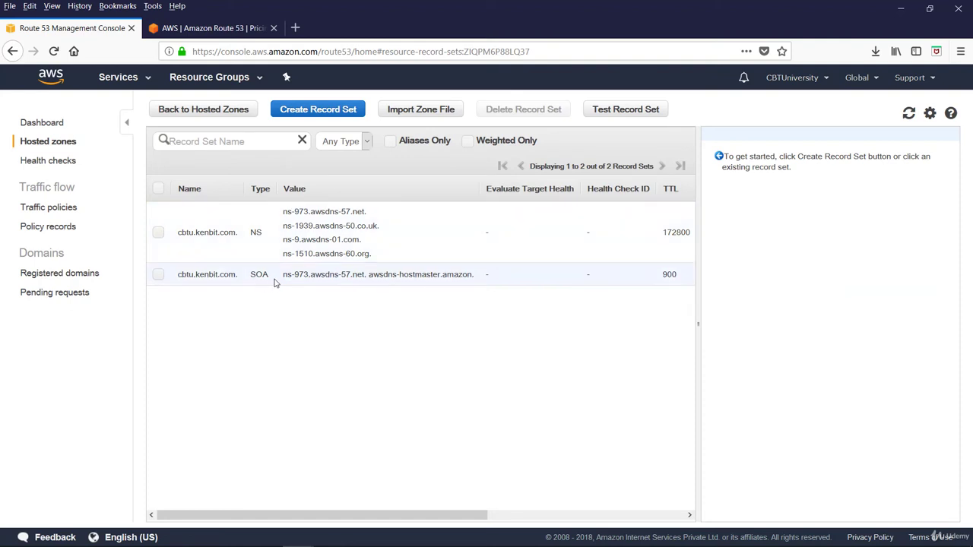
View the NS record's name server values, select the SOA record too, then clear the selection
left_click(308, 218)
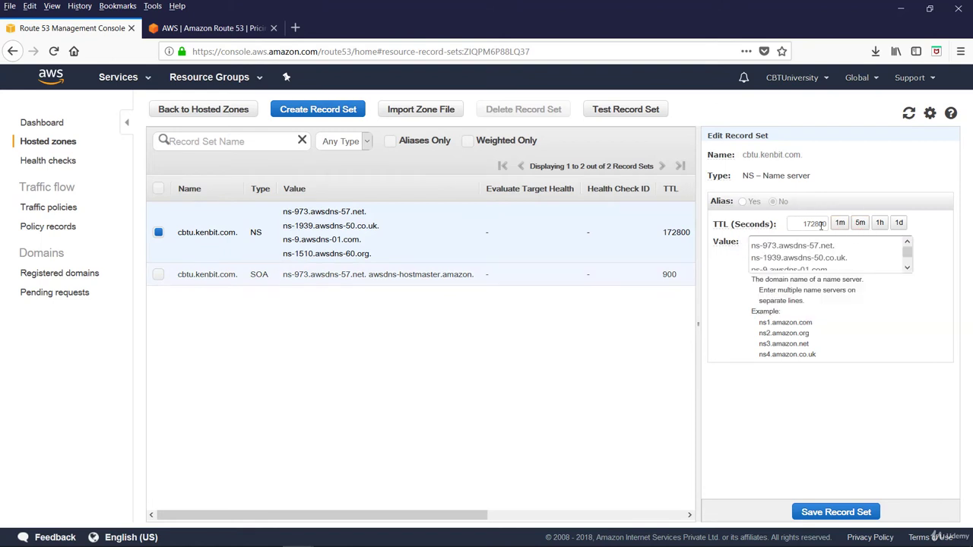
left_click(764, 271)
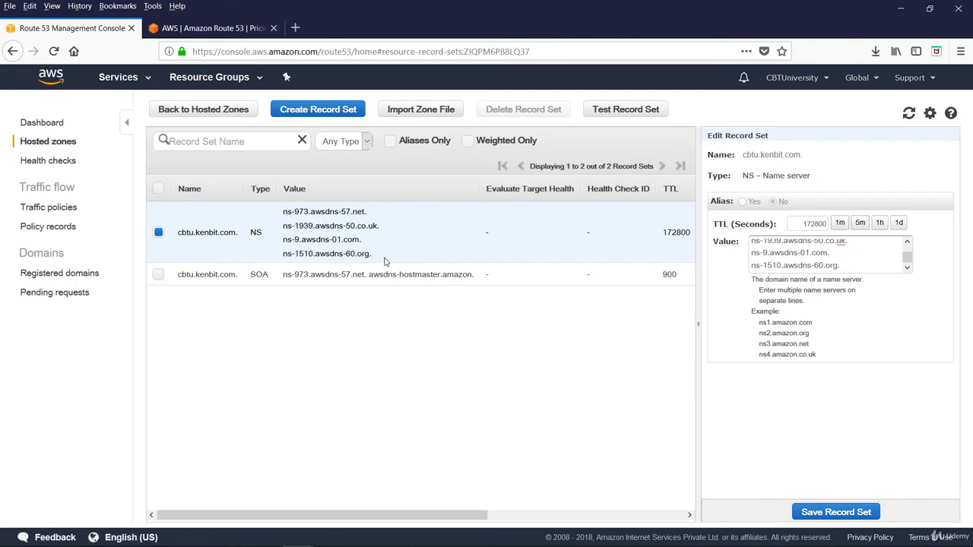
left_click(158, 274)
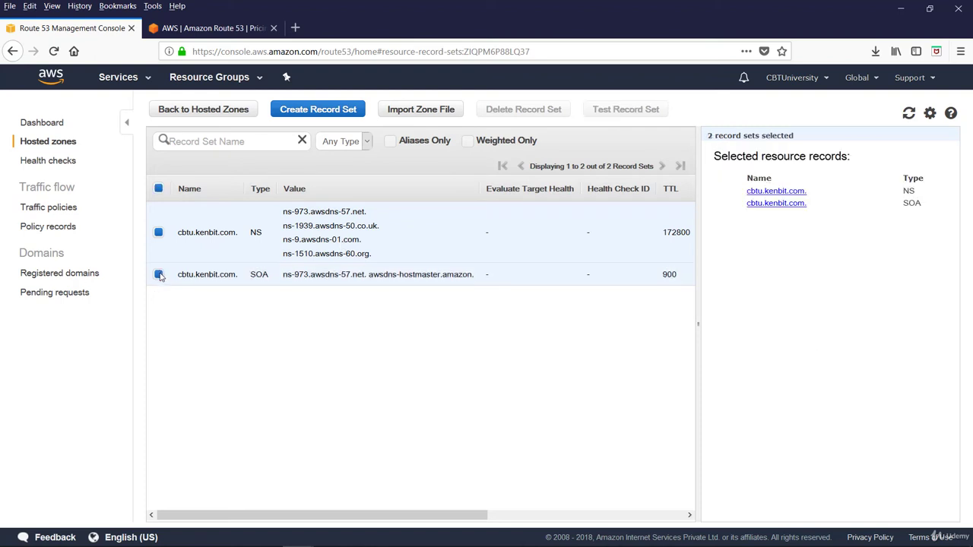
left_click(158, 232)
left_click(318, 108)
Name the new record 'mail', set its type to MX, and enter the priority-10 value for mail.cbtu.kenbit.com
left_click(840, 152)
type("mail")
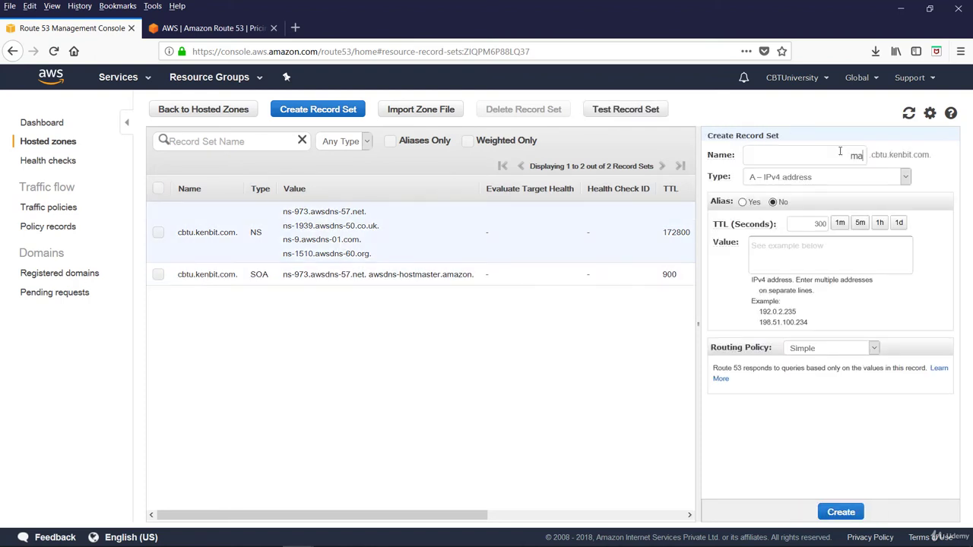
left_click(809, 181)
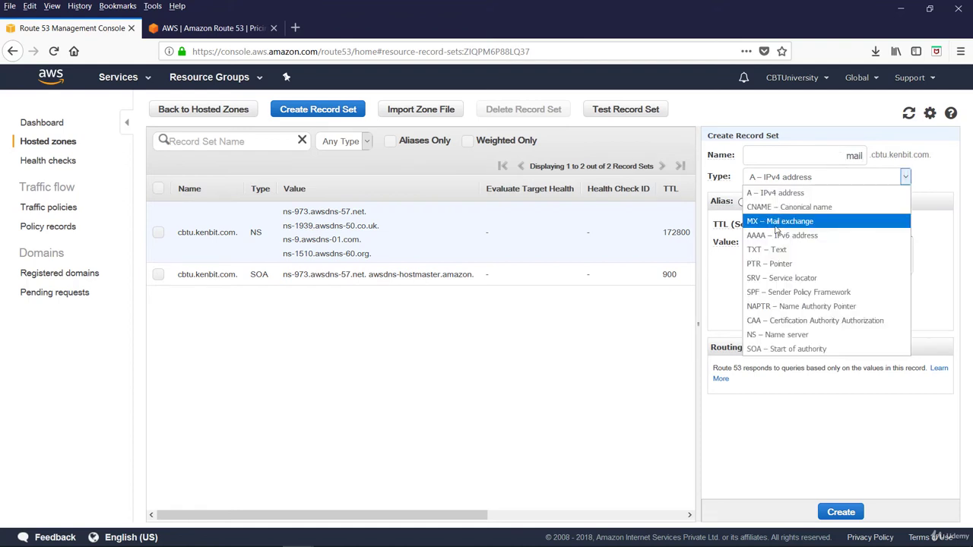
left_click(781, 228)
left_click(802, 250)
type("mail.")
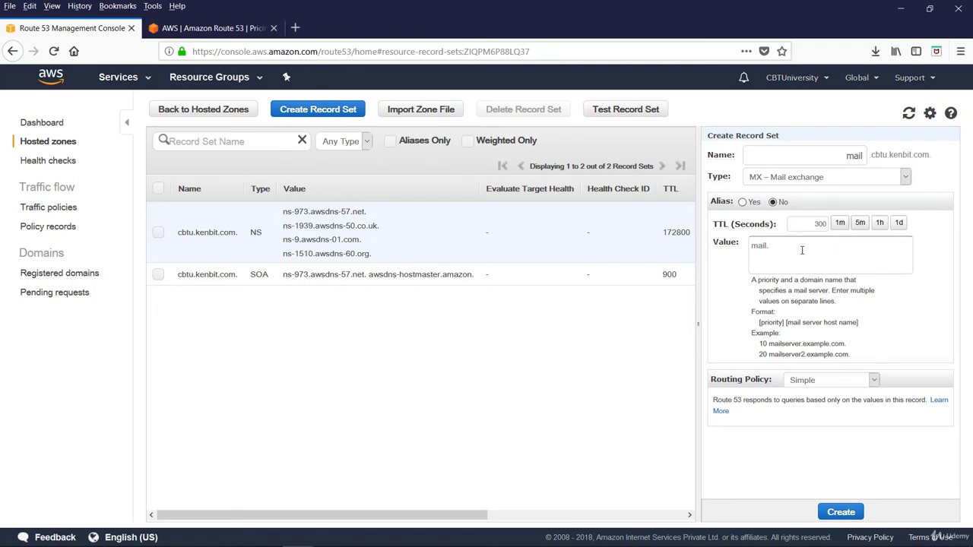
type("kenbit.com")
left_click(770, 245)
type("cbtu.")
key("Home")
type("10")
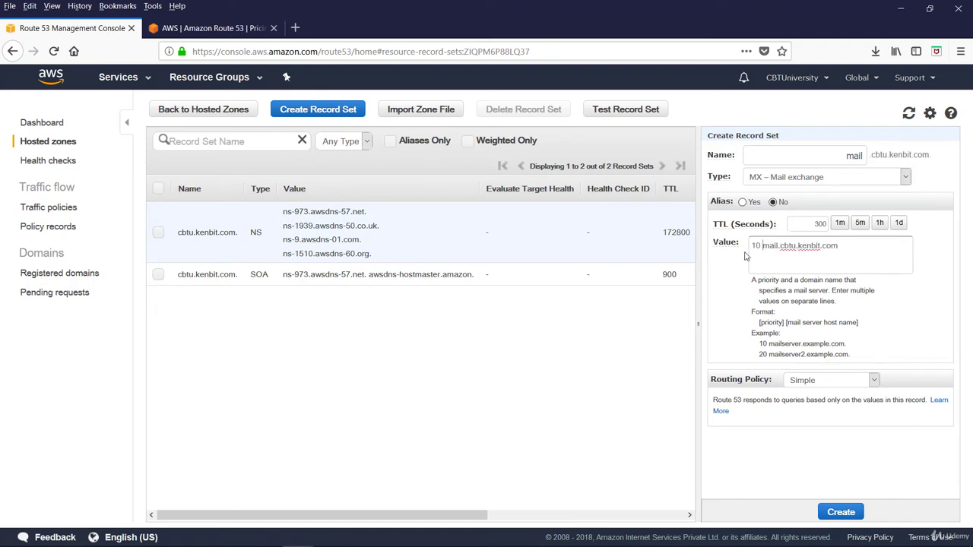
Keep Simple routing, add a second mail server line with priority 20, and create the MX record
left_click(875, 381)
left_click(875, 382)
left_click_drag(857, 244, 715, 242)
key("ctrl+c")
left_click(845, 250)
key("Return")
key("ctrl+v")
double_click(755, 259)
type("20")
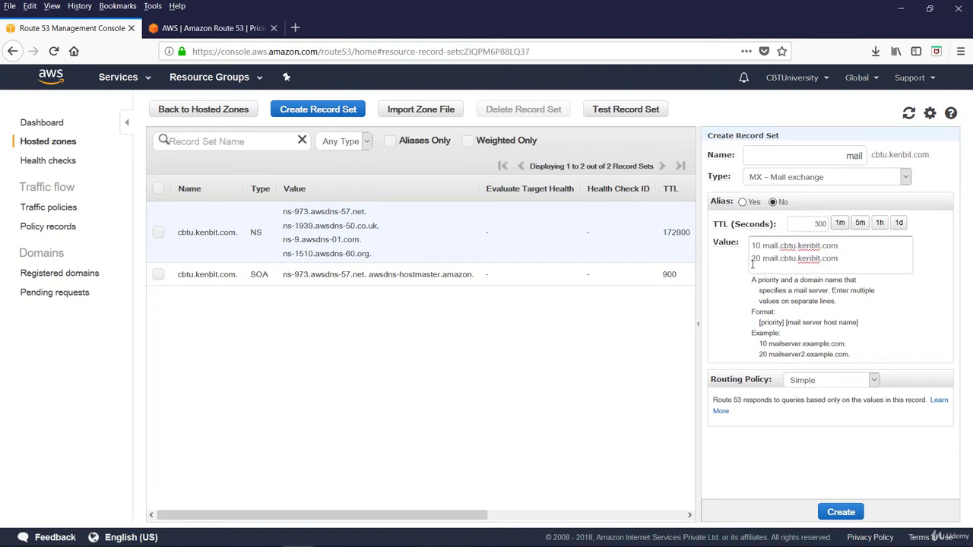
left_click(779, 245)
type("1")
type("2")
left_click(841, 513)
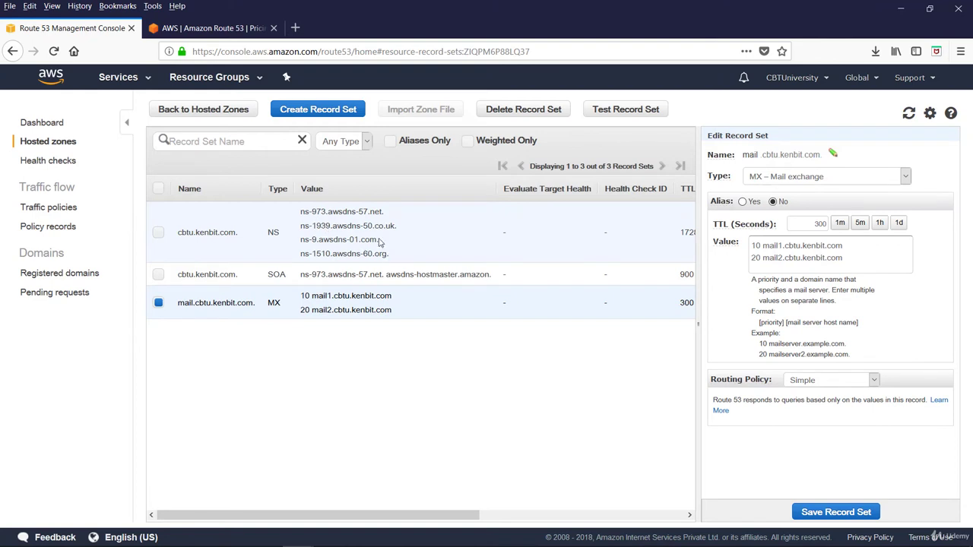
Go to the Health checks section in the Route 53 navigation pane
left_click(45, 161)
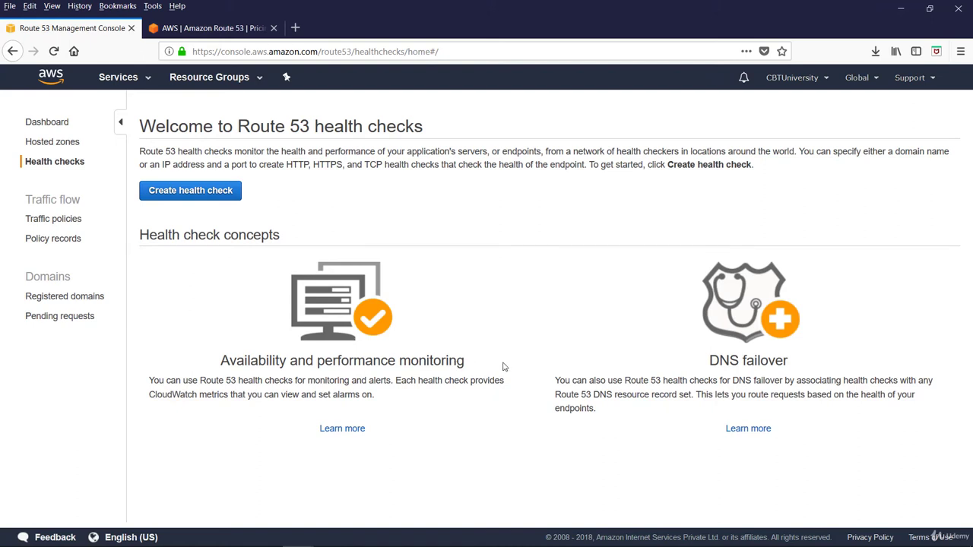
Start a health check named cbtu1 that monitors the domain name cbtu.kenbit.com
left_click(201, 196)
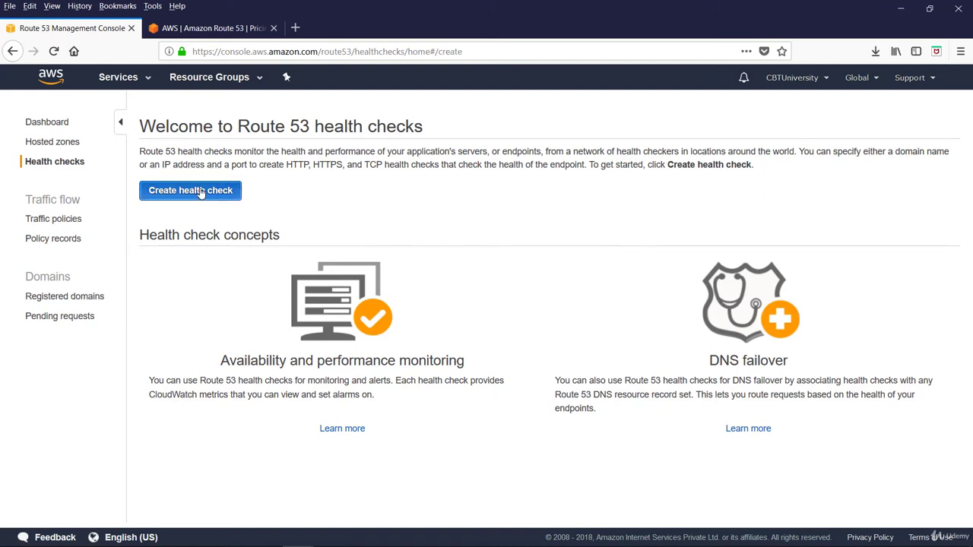
type("cb")
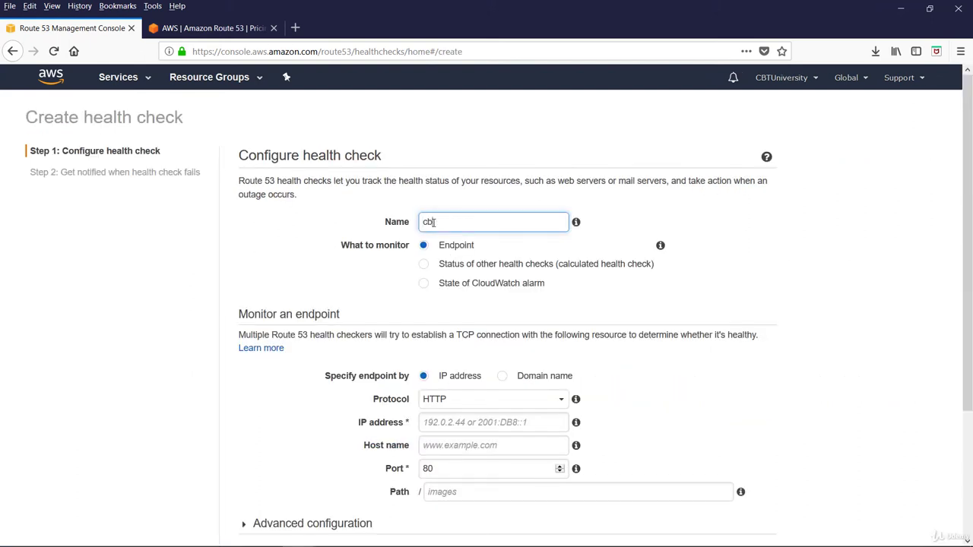
type("tu1")
left_click(423, 376)
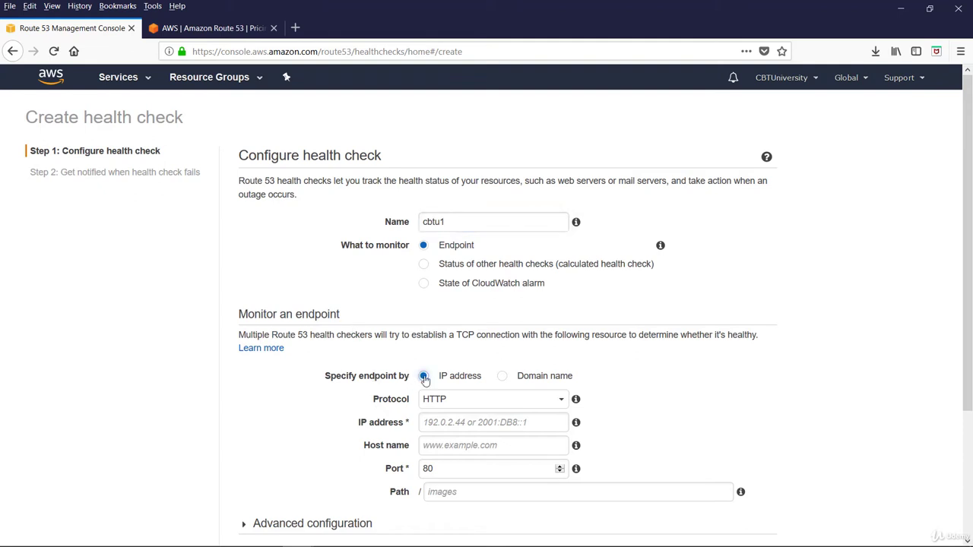
left_click(502, 378)
left_click(434, 419)
key("ctrl+v")
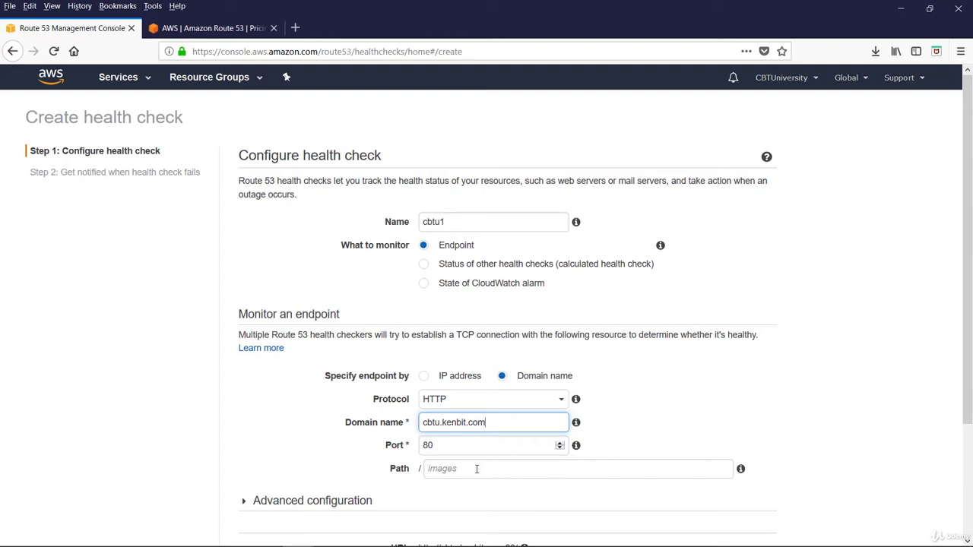
Expand the advanced health check configuration and open the health check pricing link
scroll(476, 469, "down", 3)
left_click(243, 357)
scroll(639, 409, "down", 3)
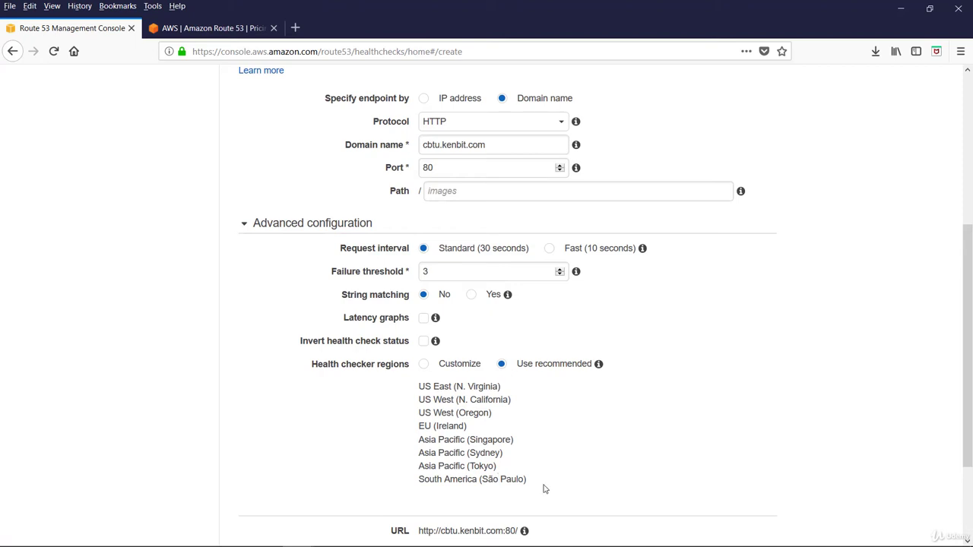
scroll(543, 489, "down", 3)
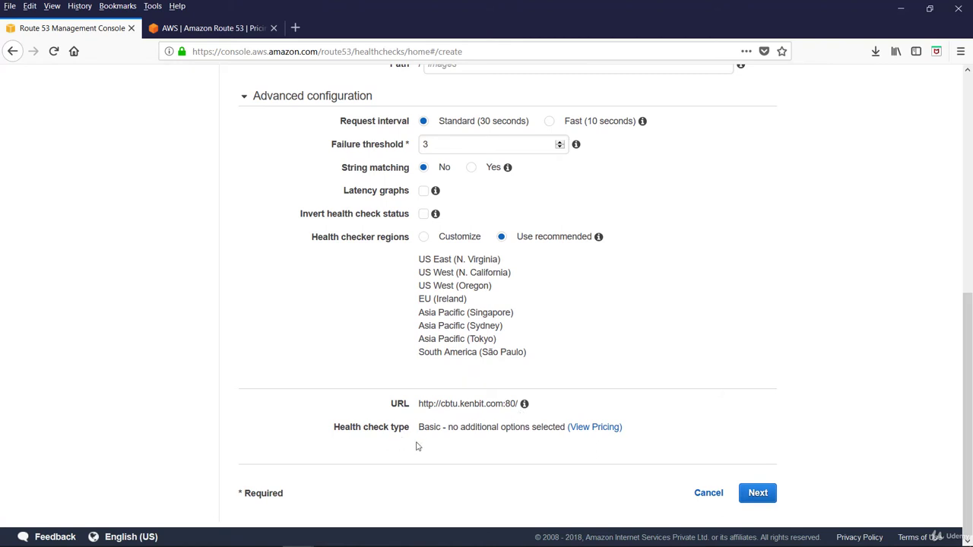
left_click(595, 428)
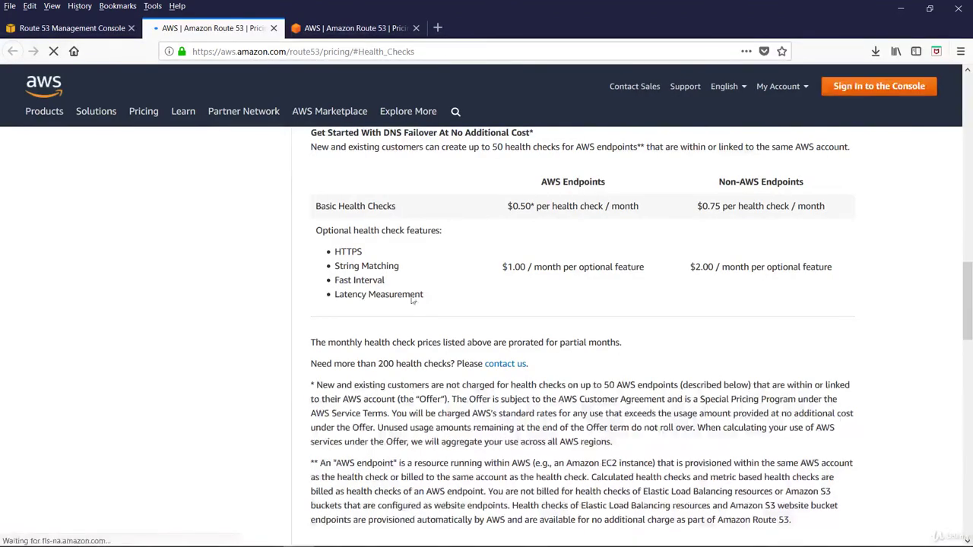
Close the duplicate pricing tab, review the Health Checks prices, and return to the health check form
key("ctrl+w")
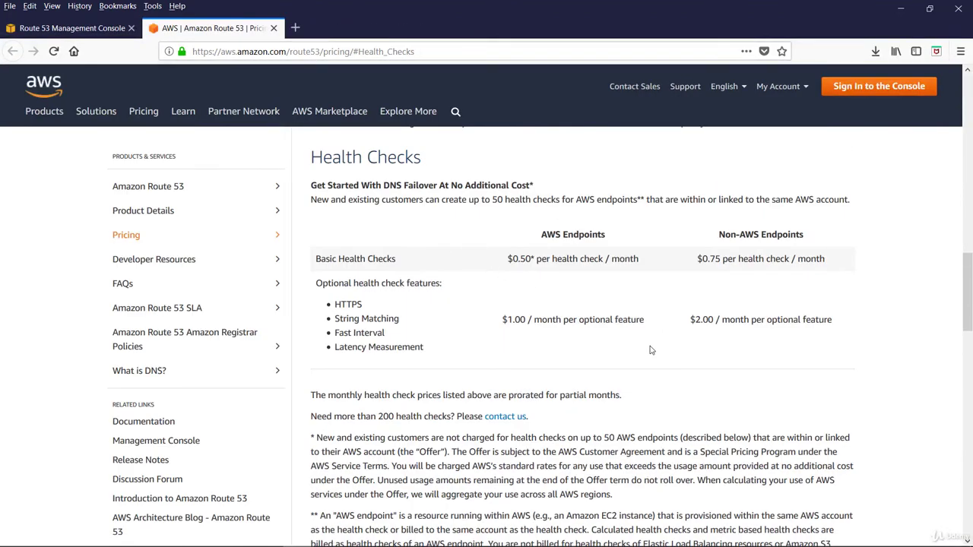
scroll(532, 327, "up", 15)
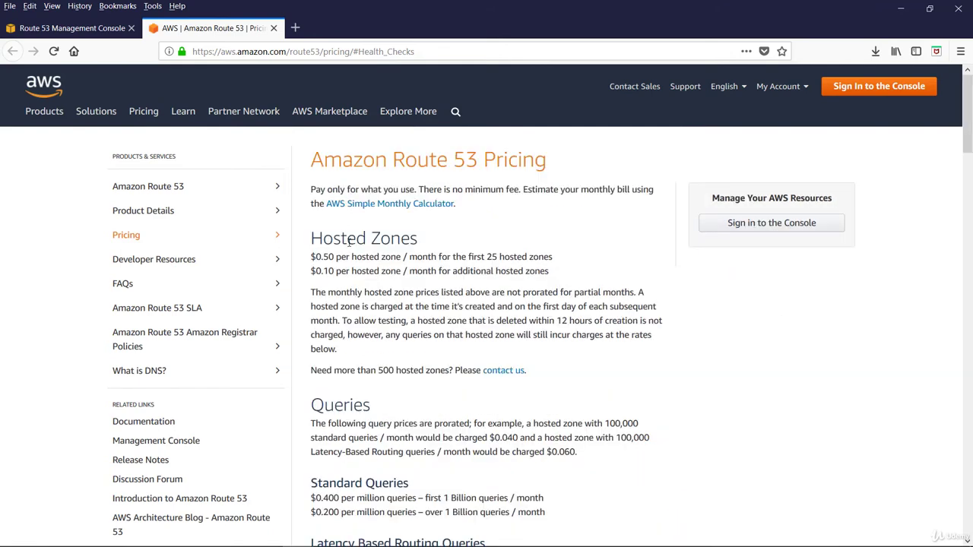
scroll(474, 355, "down", 3)
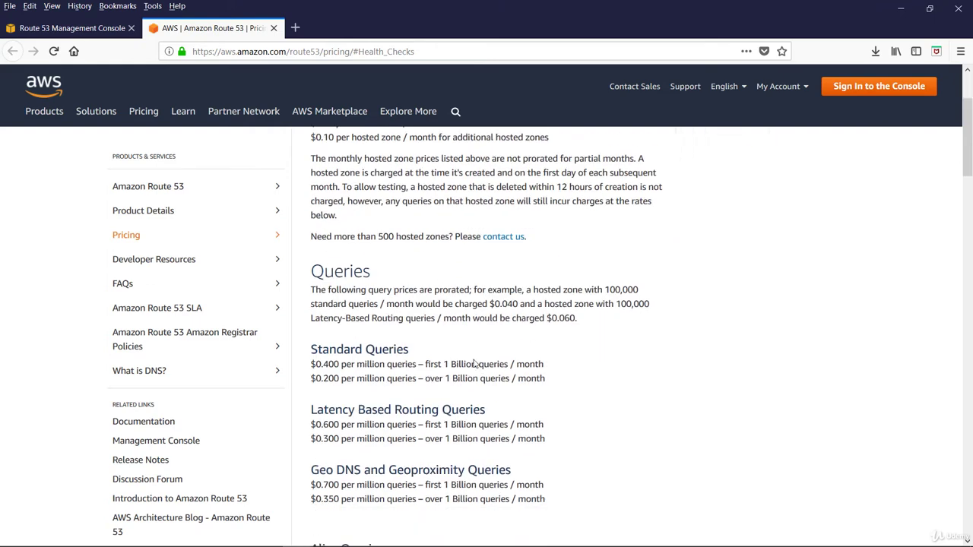
scroll(384, 369, "down", 3)
scroll(394, 380, "down", 6)
scroll(396, 384, "down", 7)
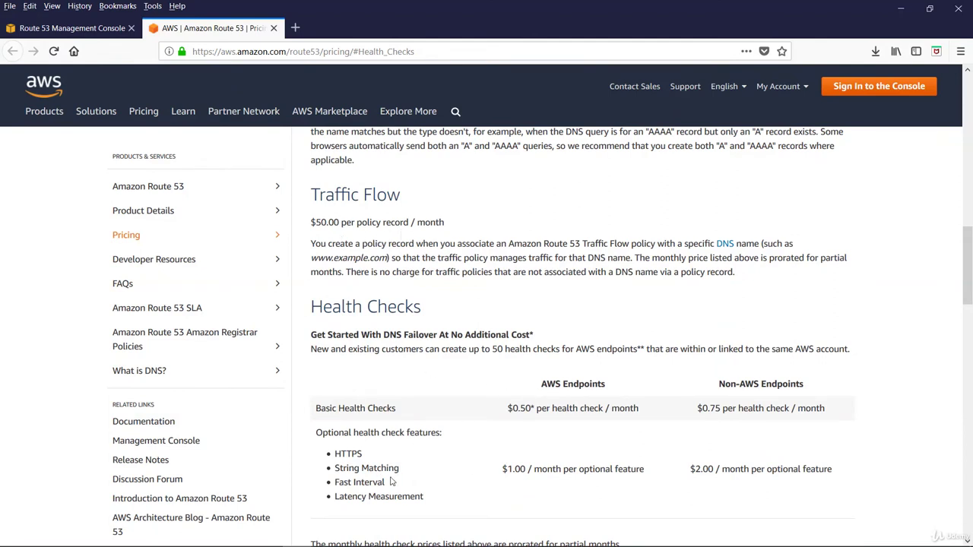
key("ctrl+shift+Tab")
scroll(658, 372, "down", 1)
scroll(658, 372, "down", 3)
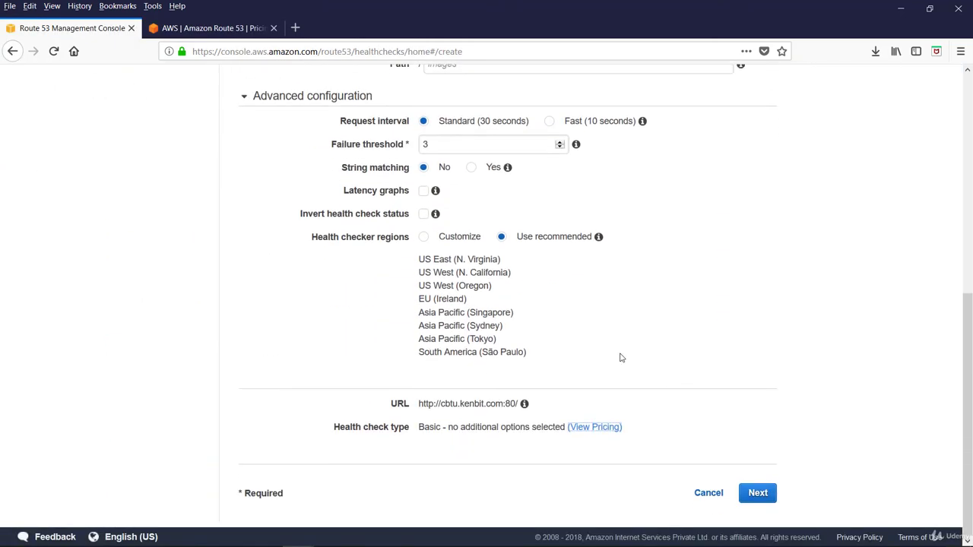
Move to the notification step, set Create alarm to Yes with a new SNS topic
left_click(758, 493)
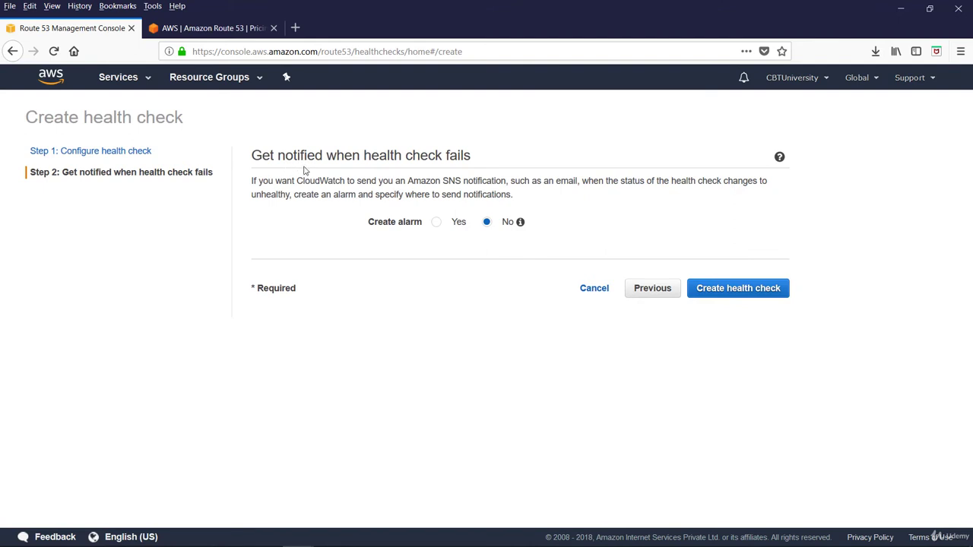
left_click(437, 222)
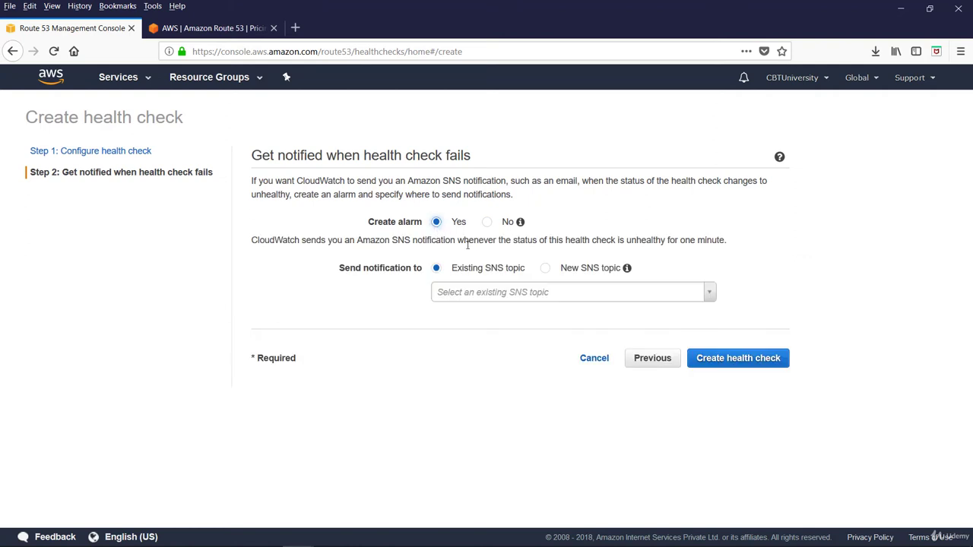
left_click(545, 269)
left_click(482, 291)
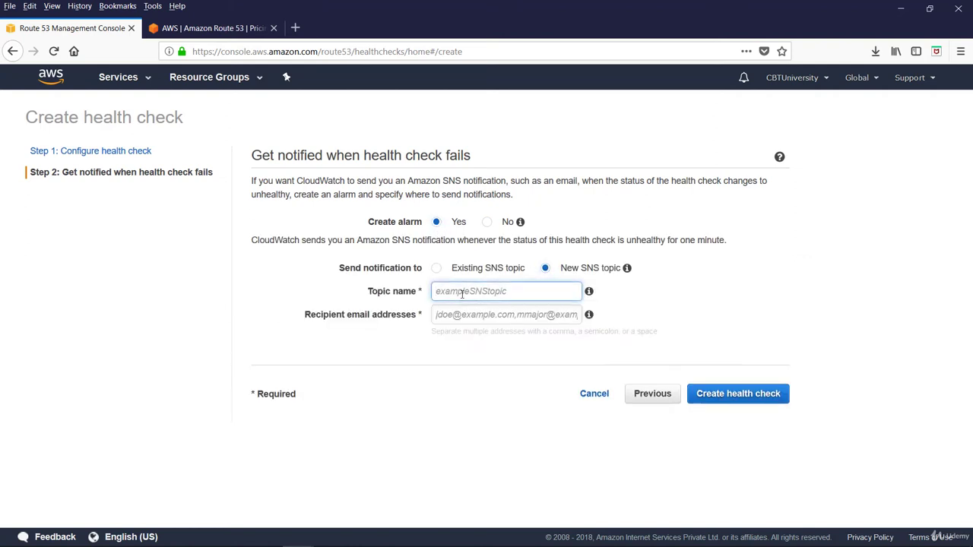
left_click(445, 315)
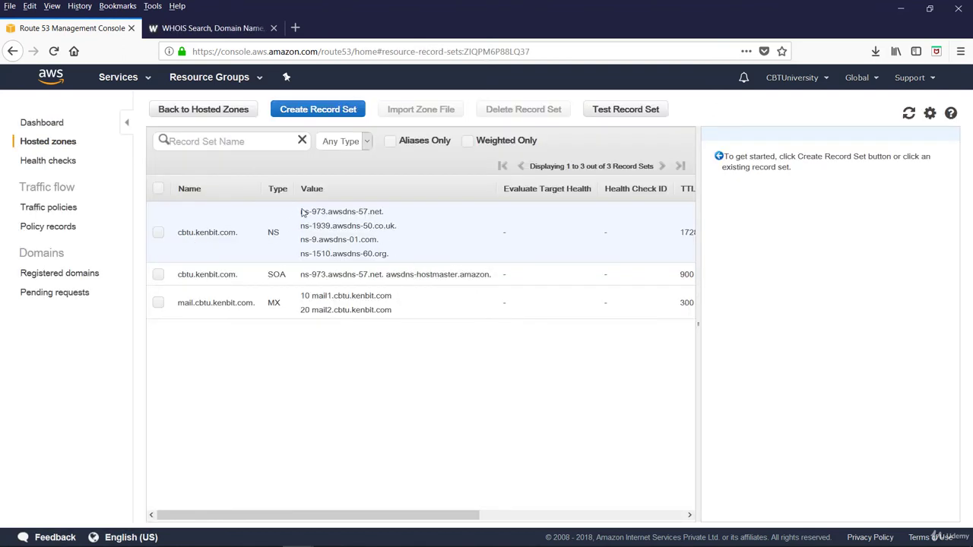
Run a WHOIS lookup for cbtu.kenbit.com, view kenbit.com's DNS records, then close the lookup tab
left_click(207, 29)
type("cbtu.kenbit.com")
key("Return")
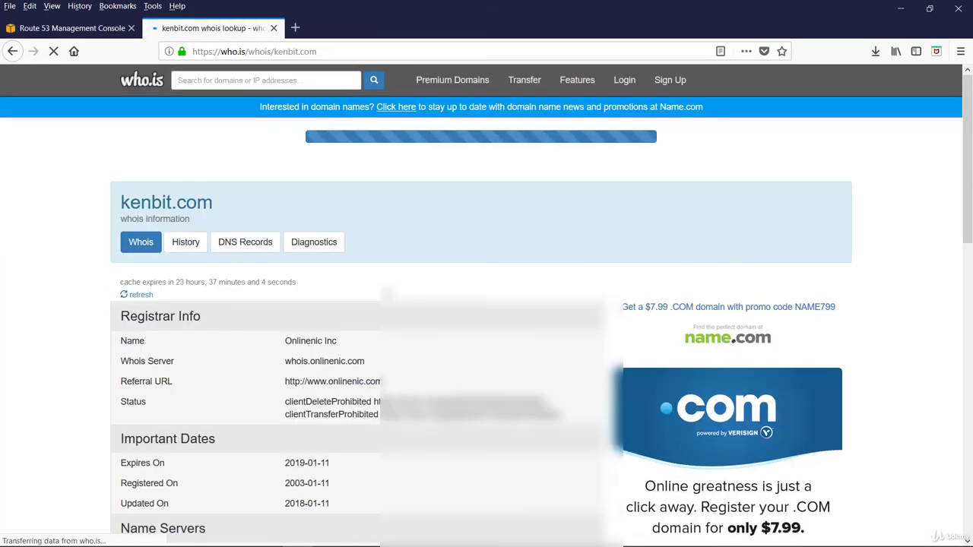
left_click(245, 242)
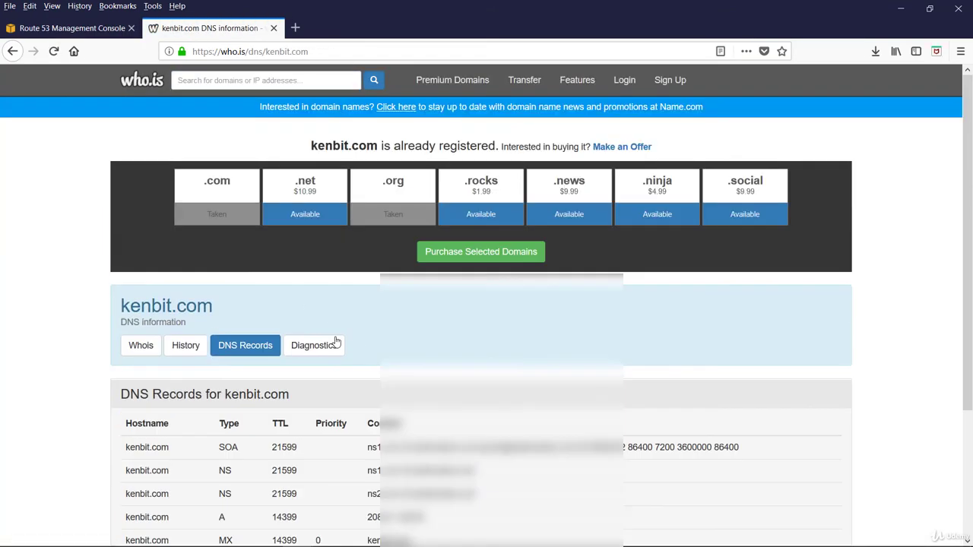
scroll(335, 342, "down", 2)
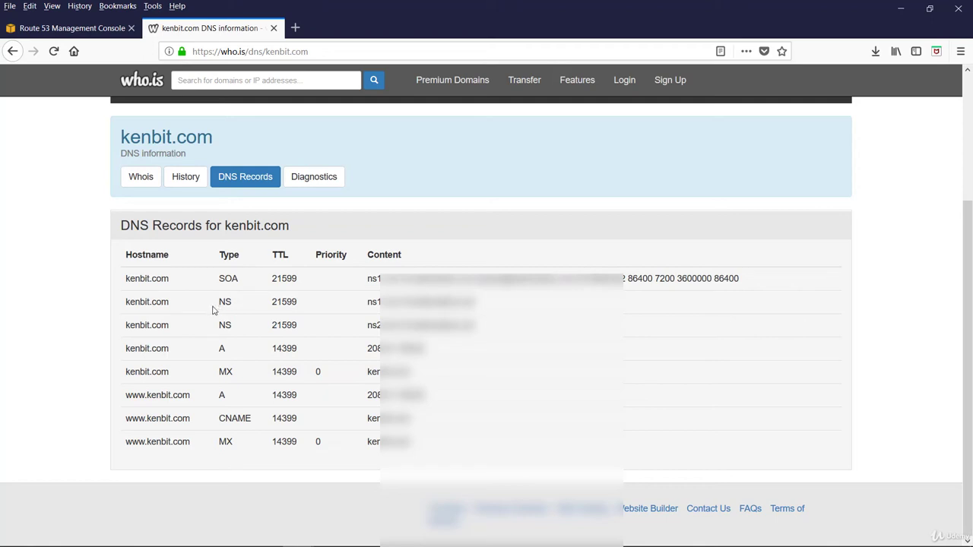
key("ctrl+w")
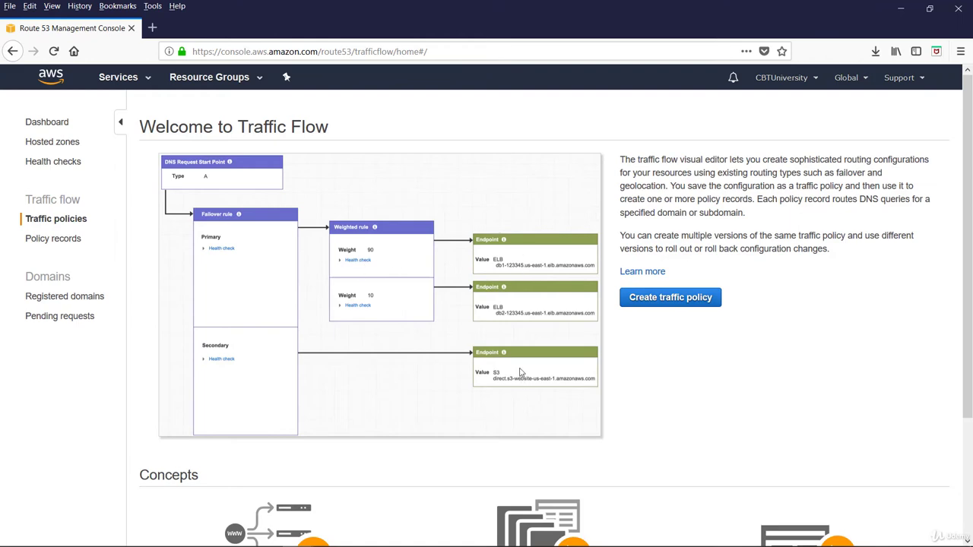
Skim the Traffic Flow introduction, then open the Registered domains list, which is empty
scroll(423, 418, "down", 3)
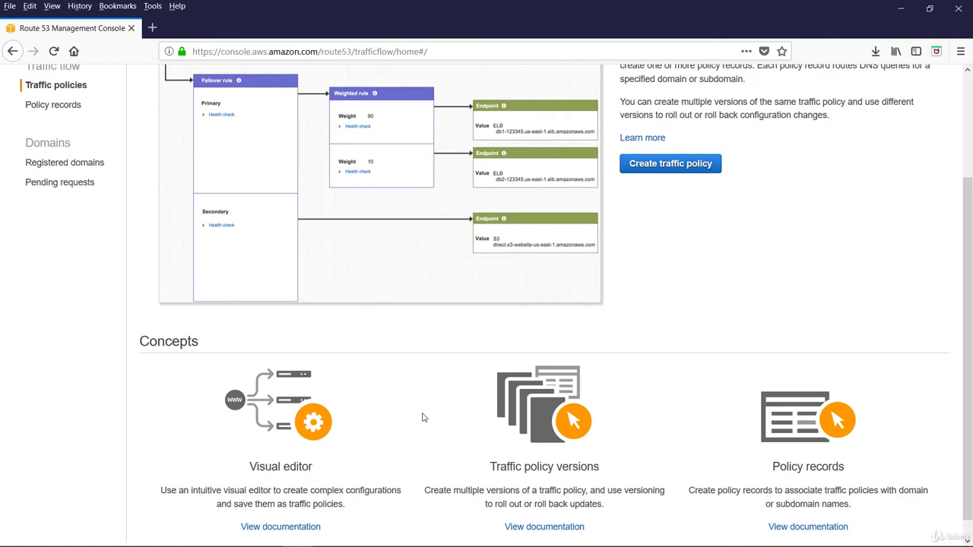
scroll(423, 417, "up", 3)
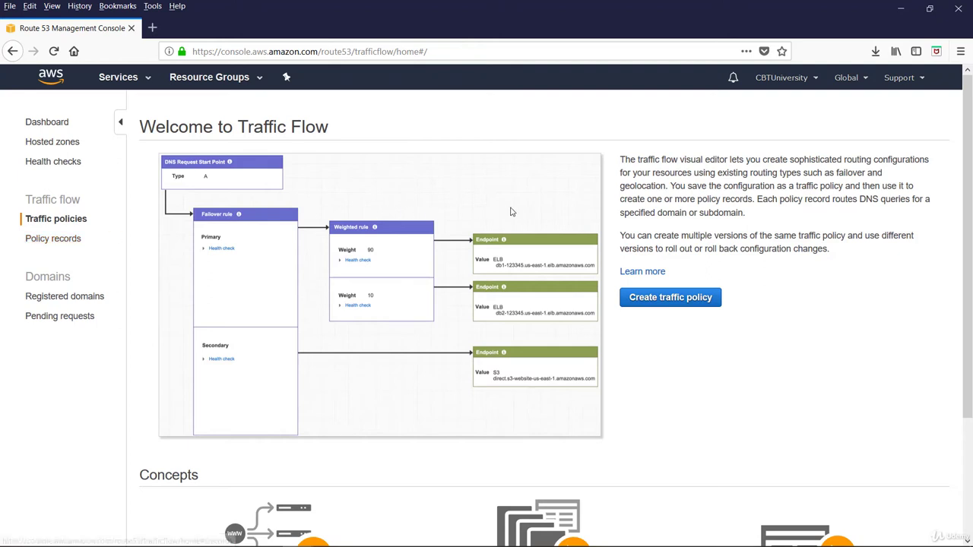
left_click(45, 297)
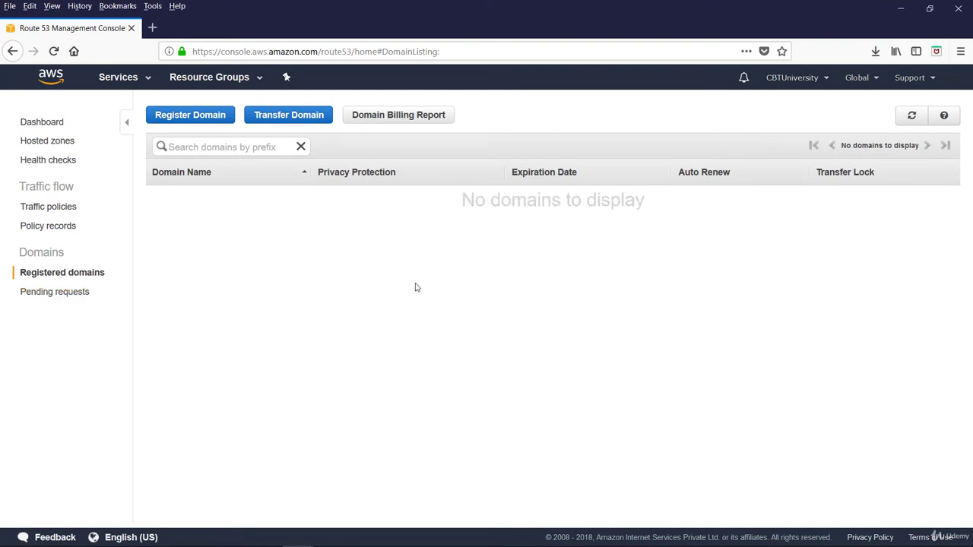
Check whether testdomain123.com is available to register, keeping the .com extension
left_click(182, 122)
type("test")
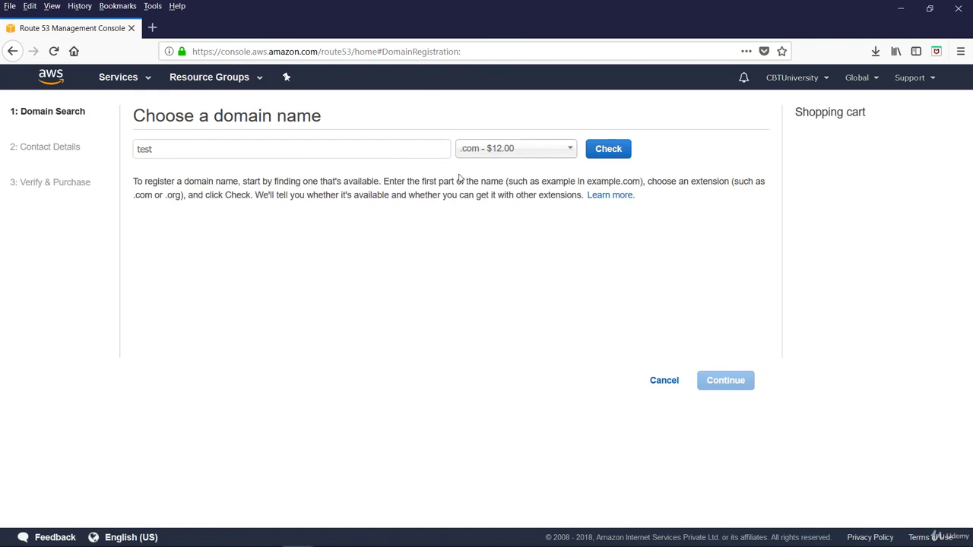
left_click(571, 149)
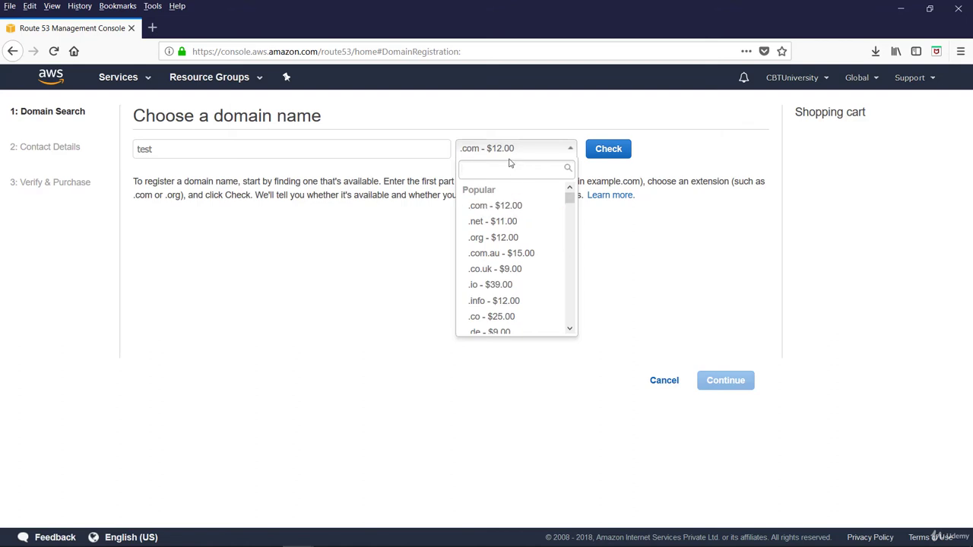
left_click(532, 152)
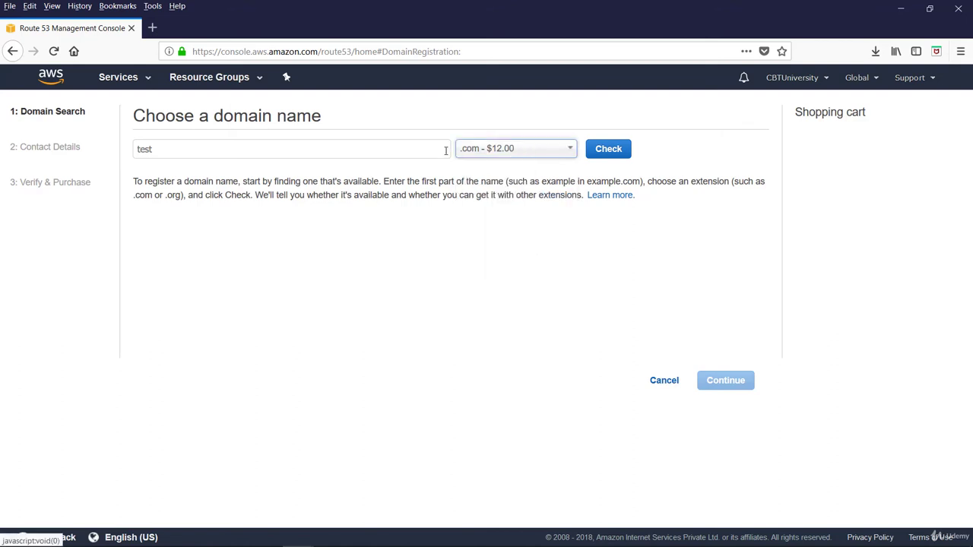
left_click(342, 149)
type("domain123")
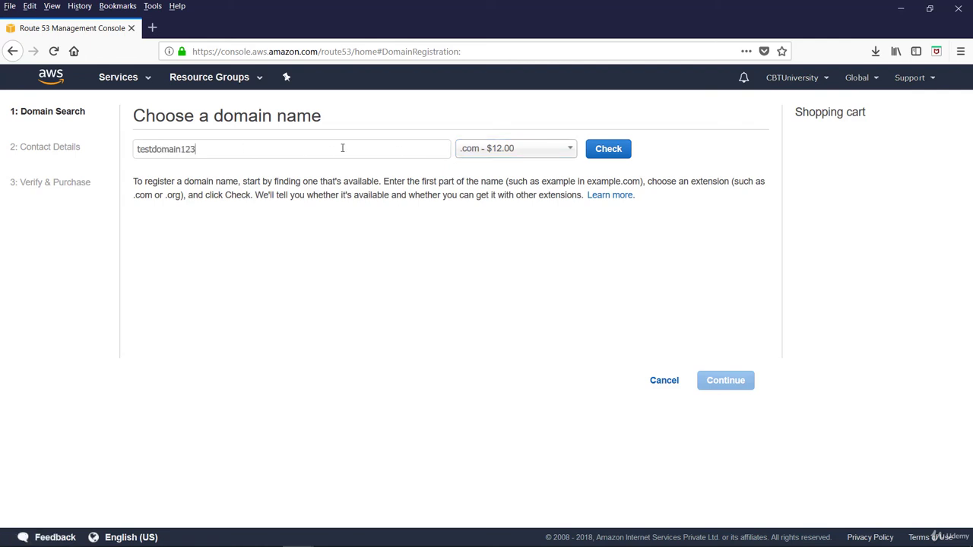
left_click(608, 150)
Check testdomain1235t.com availability ($12.00), then return to the Route 53 dashboard
left_click(212, 147)
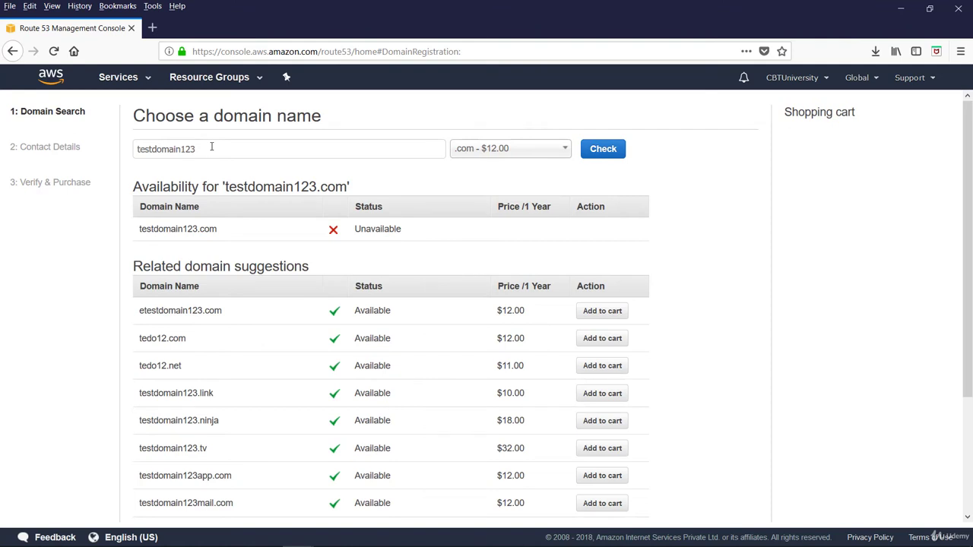
key("Return")
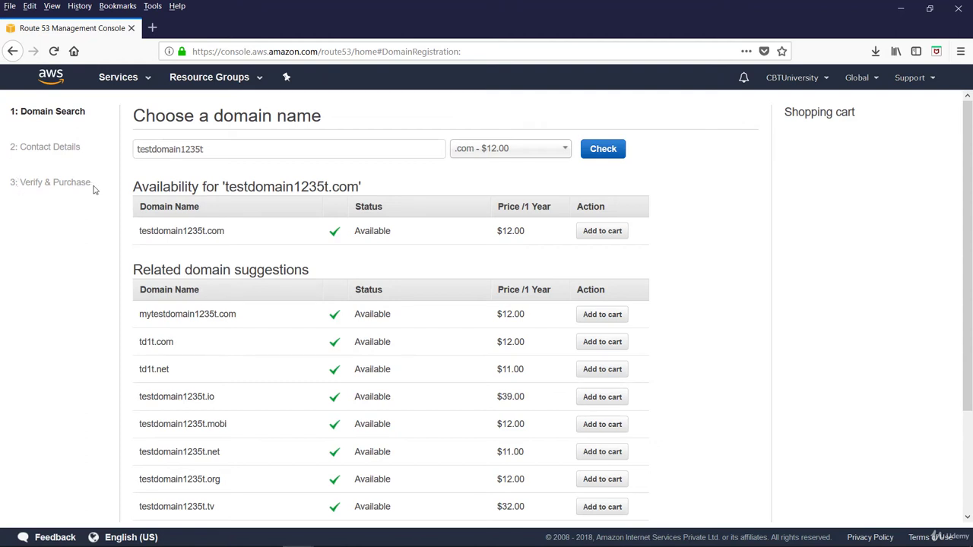
left_click(13, 51)
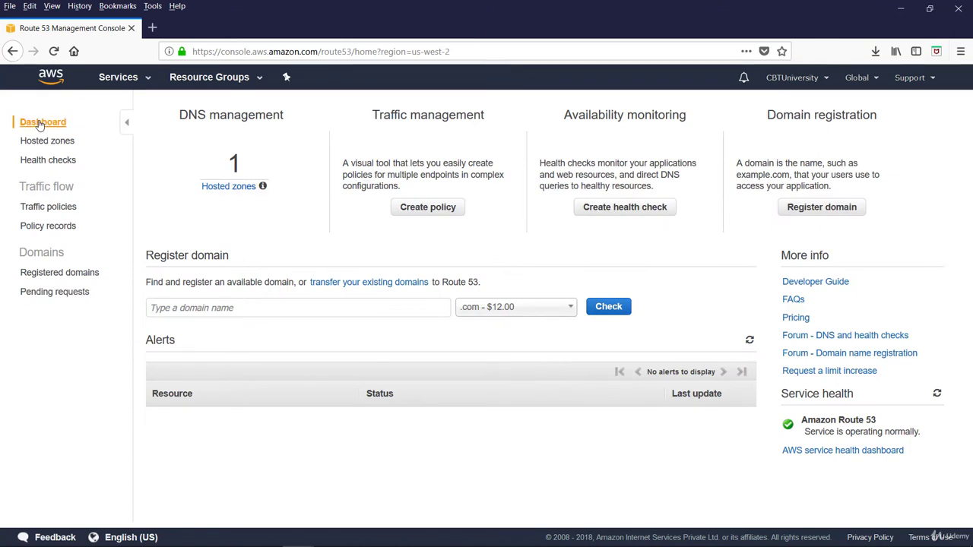
Delete the mail.cbtu.kenbit.com MX record from the cbtu.kenbit.com hosted zone
left_click(227, 187)
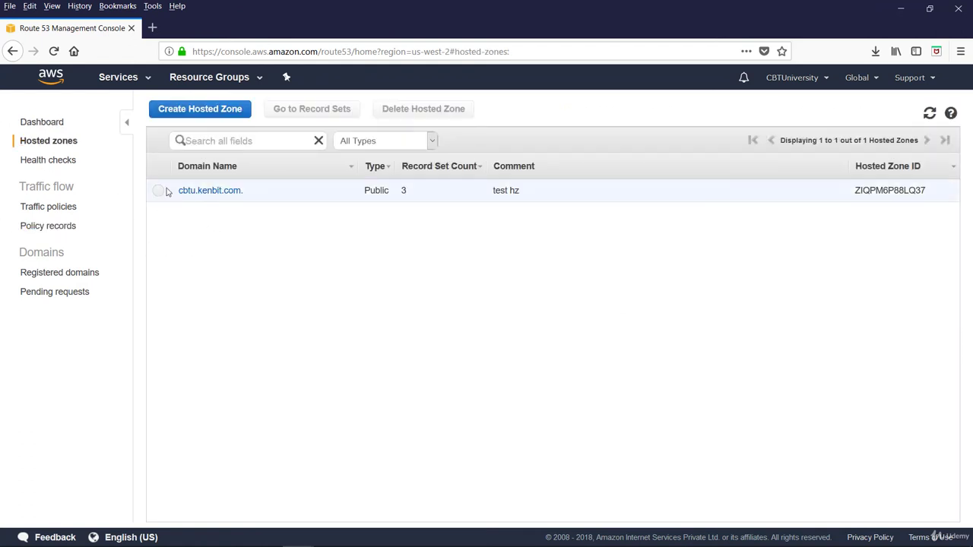
left_click(161, 192)
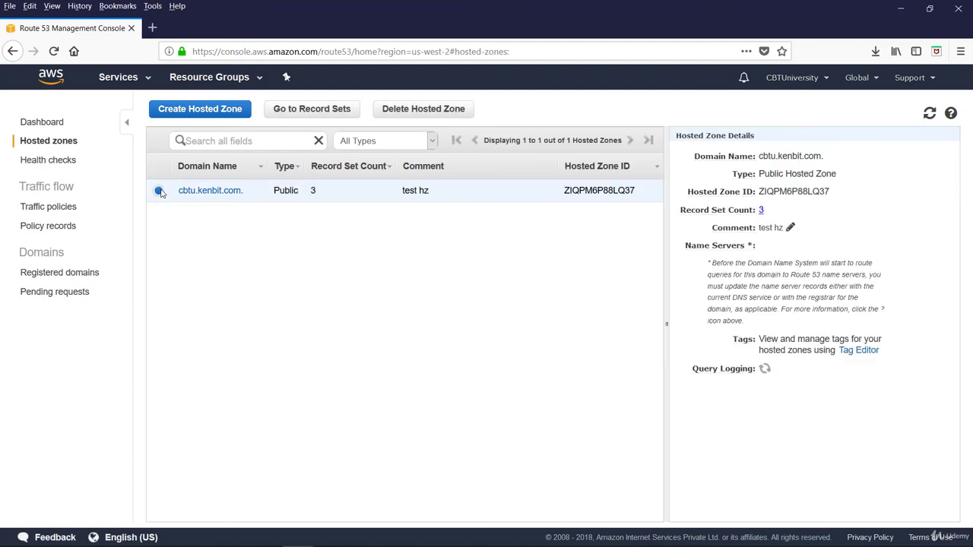
left_click(203, 191)
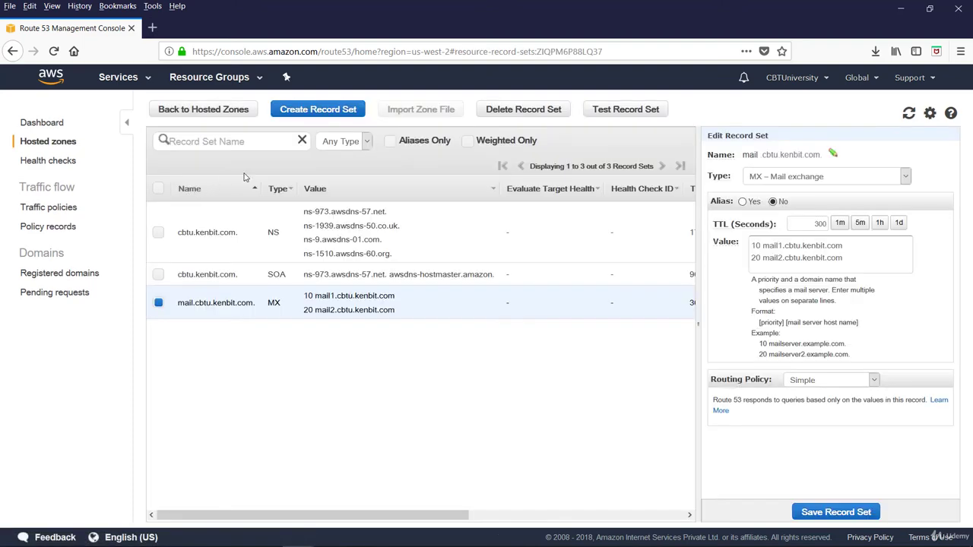
left_click(517, 108)
left_click(521, 352)
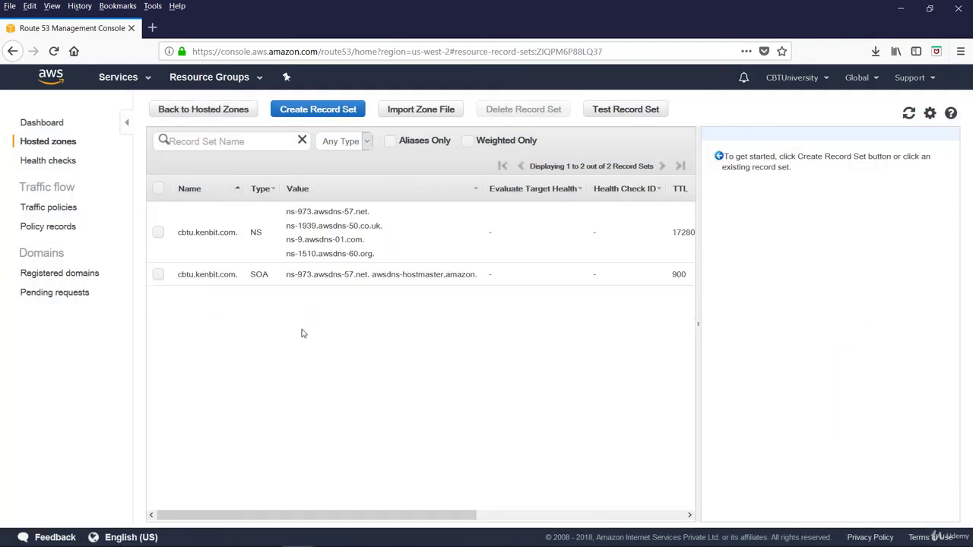
Delete the cbtu.kenbit.com hosted zone itself and confirm
left_click(195, 107)
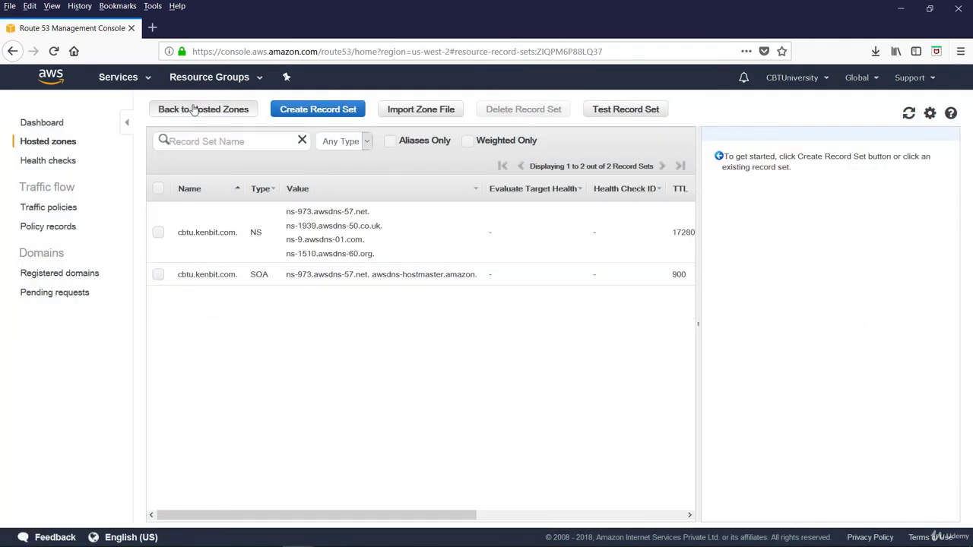
left_click(158, 191)
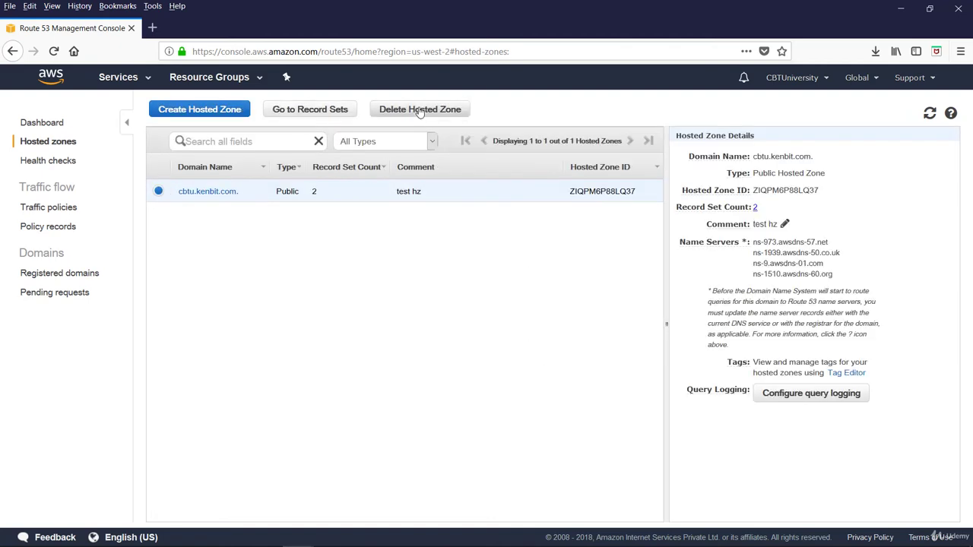
left_click(420, 110)
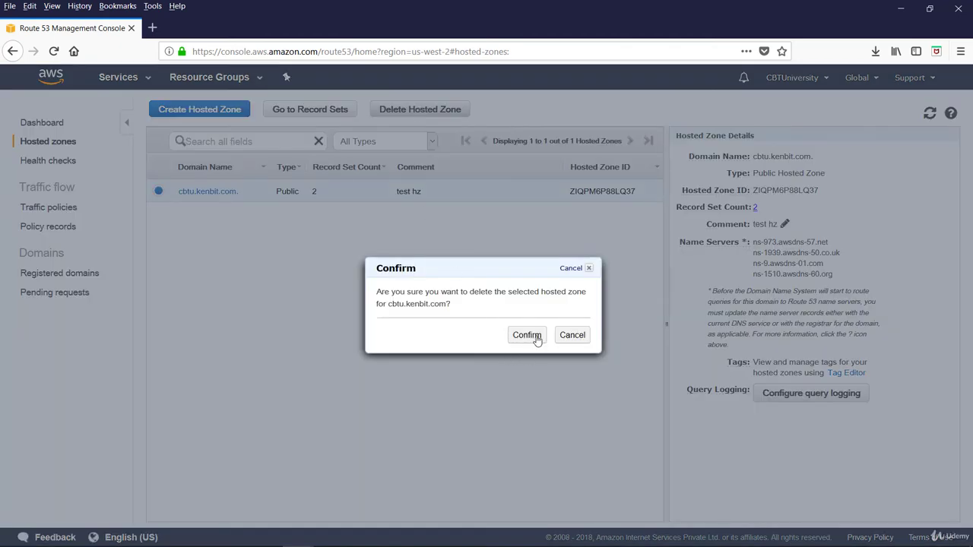
left_click(526, 334)
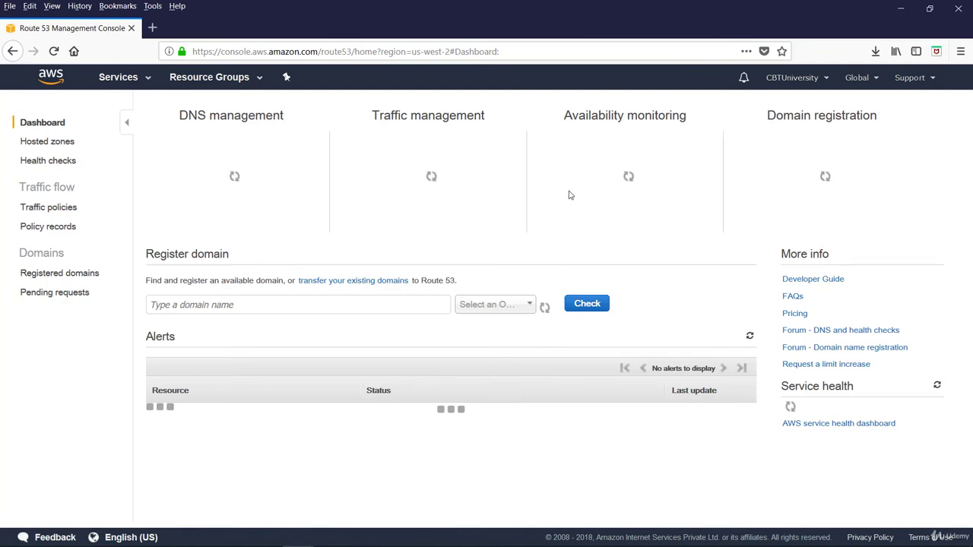
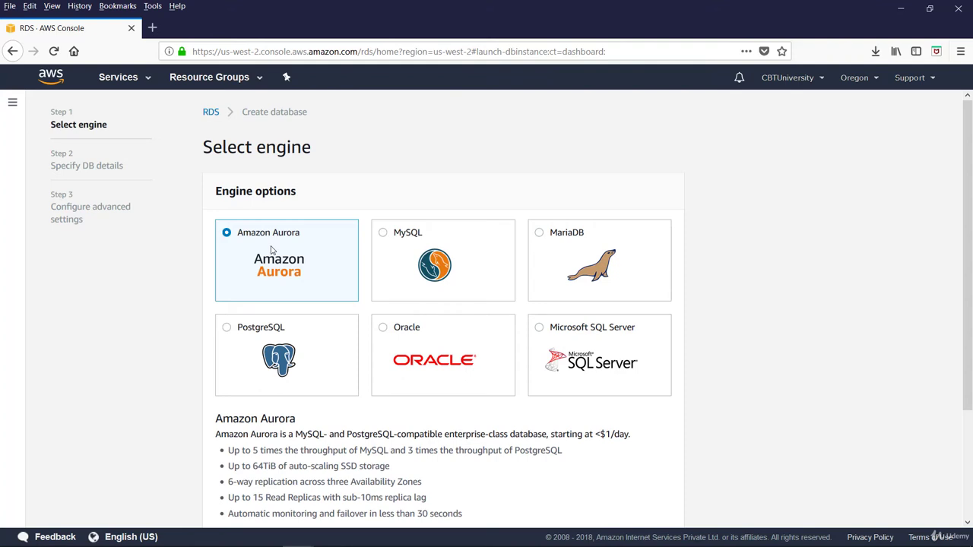
Compare MySQL and Amazon Aurora engines and restrict choices to free-tier eligible options
scroll(570, 455, "down", 3)
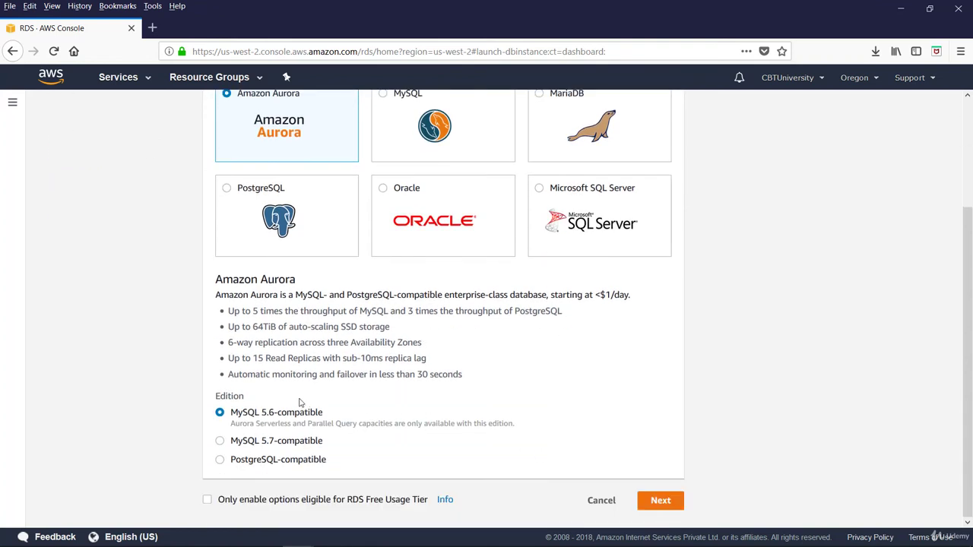
scroll(255, 331, "up", 3)
left_click(384, 234)
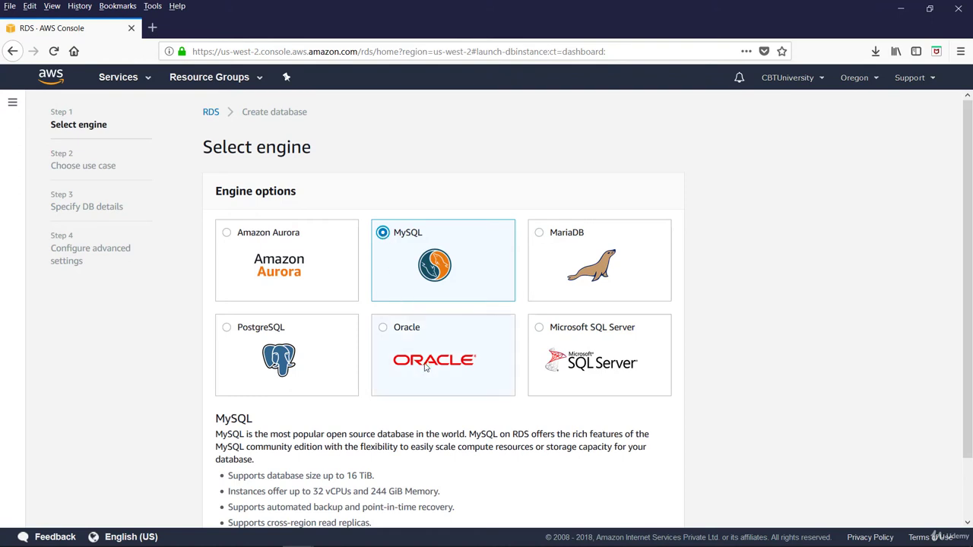
scroll(384, 235, "down", 2)
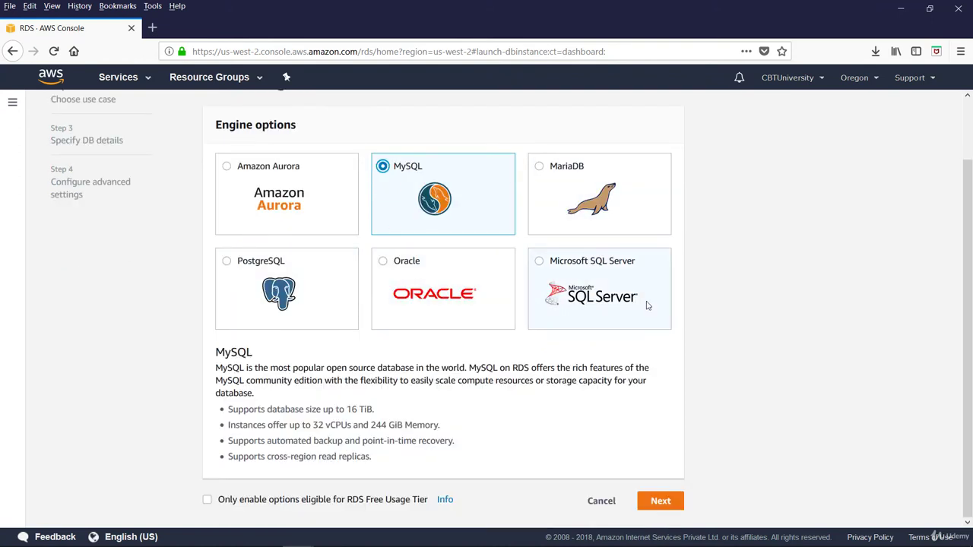
left_click(287, 194)
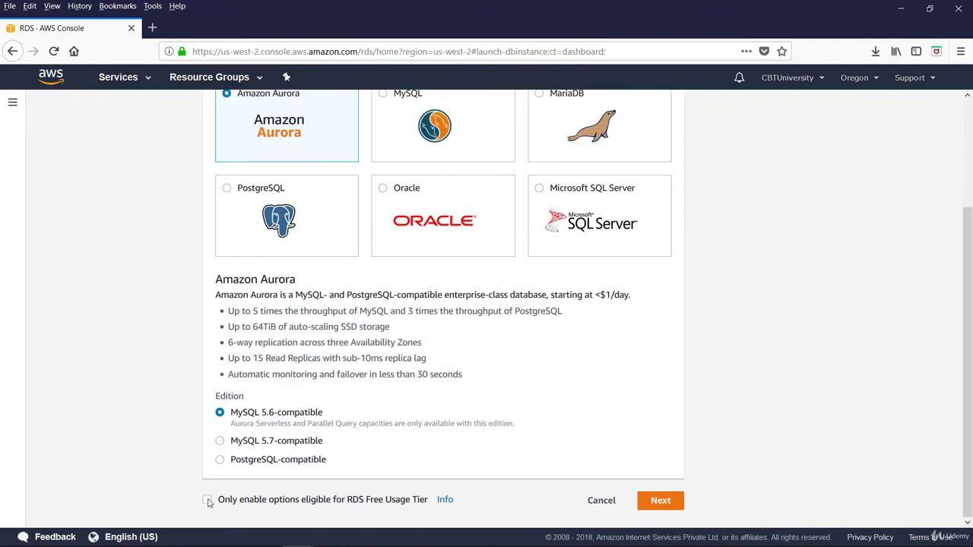
left_click(207, 500)
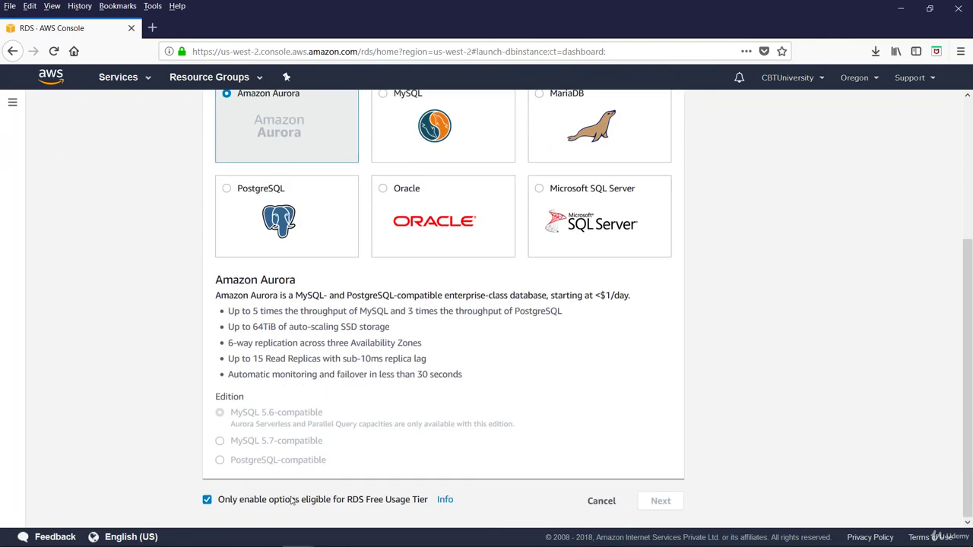
scroll(380, 504, "up", 4)
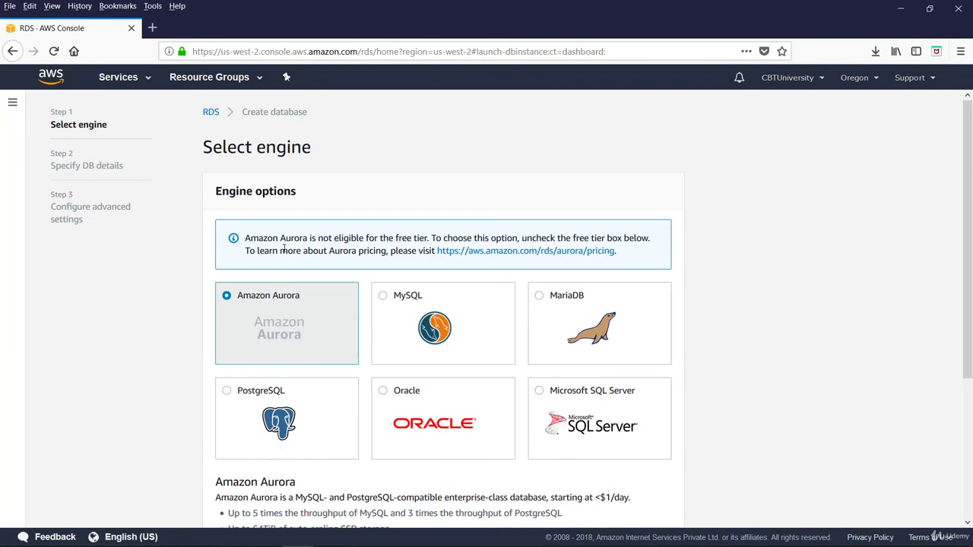
Open the Aurora pricing page in a new tab and scroll through it
left_click(503, 257)
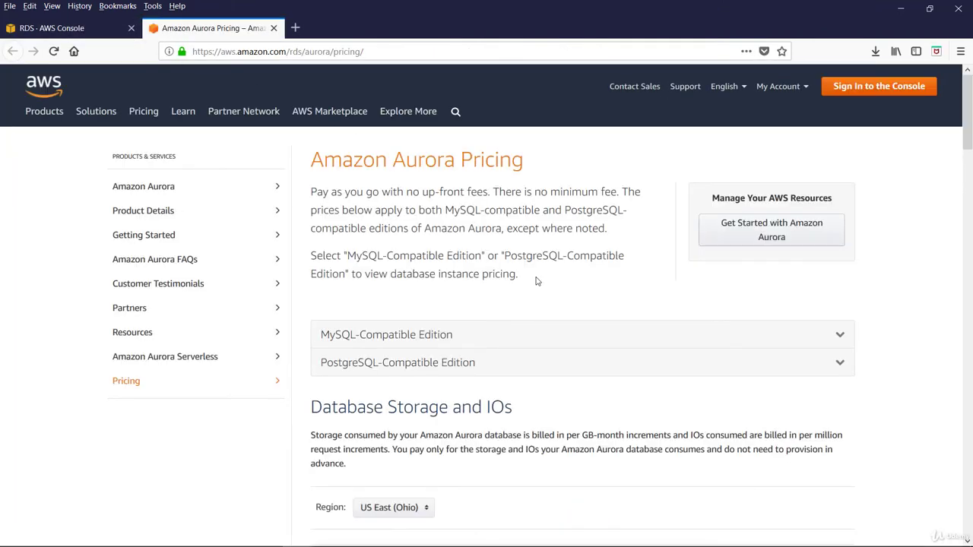
scroll(569, 362, "down", 7)
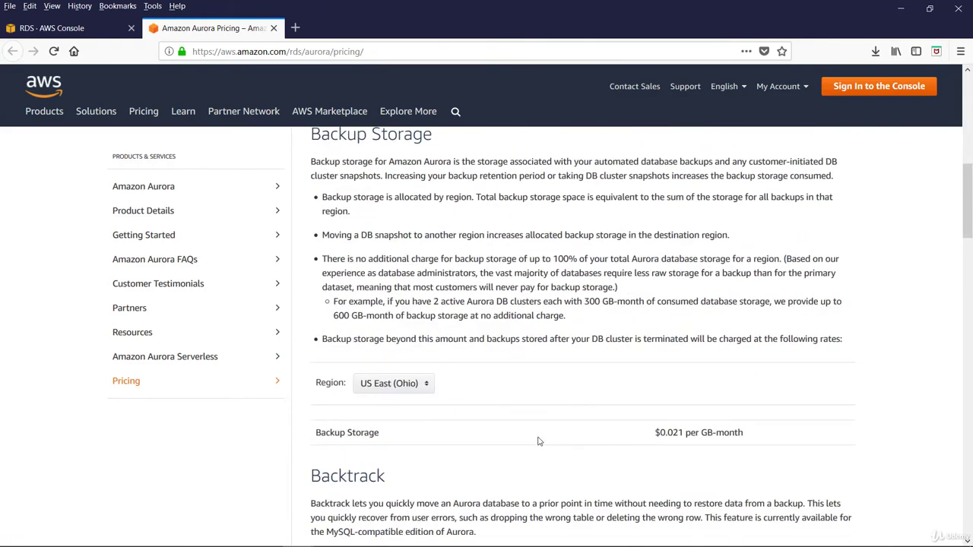
scroll(539, 441, "down", 3)
Back in the console, reselect MySQL and continue to Specify DB details
key("ctrl+shift+Tab")
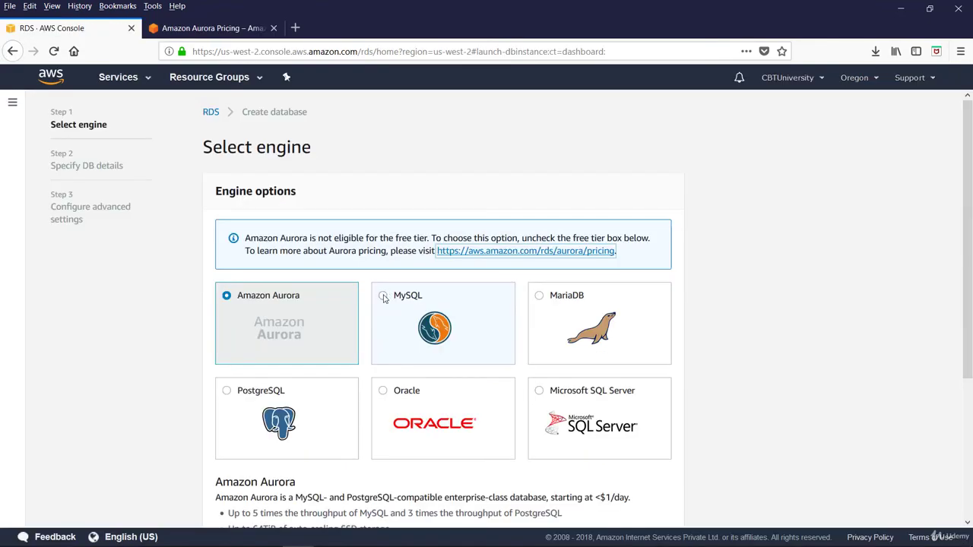
left_click(384, 296)
scroll(509, 426, "down", 2)
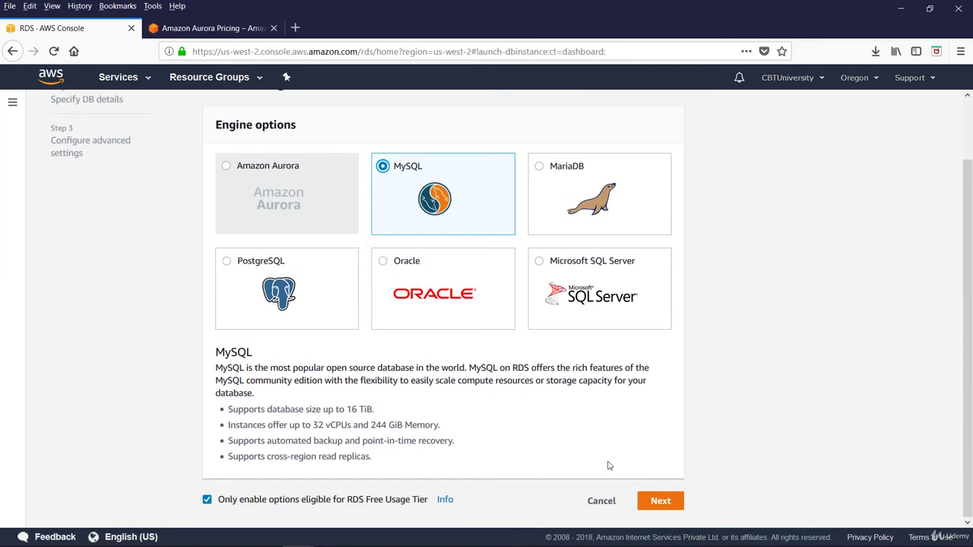
left_click(659, 490)
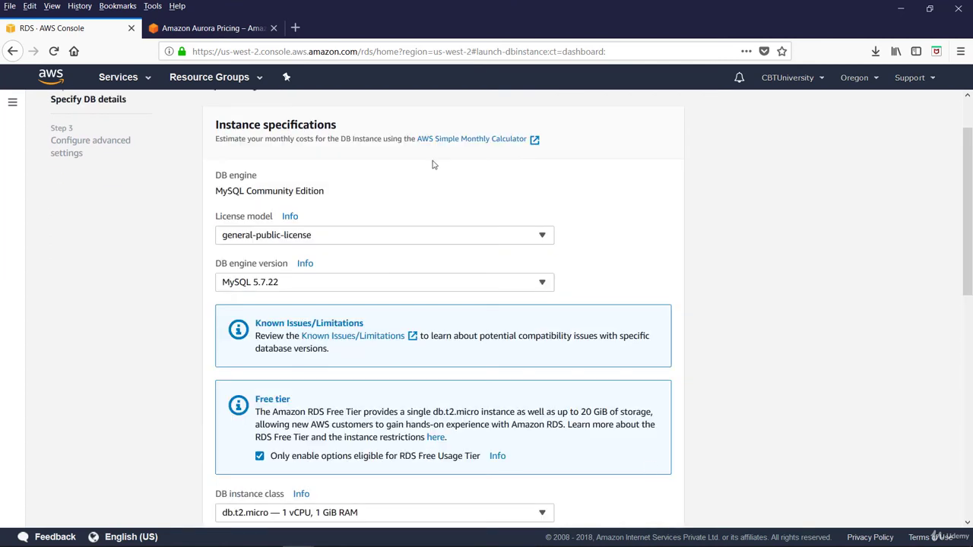
Open the AWS Simple Monthly Calculator in a new tab, then return to the RDS form
left_click(461, 139)
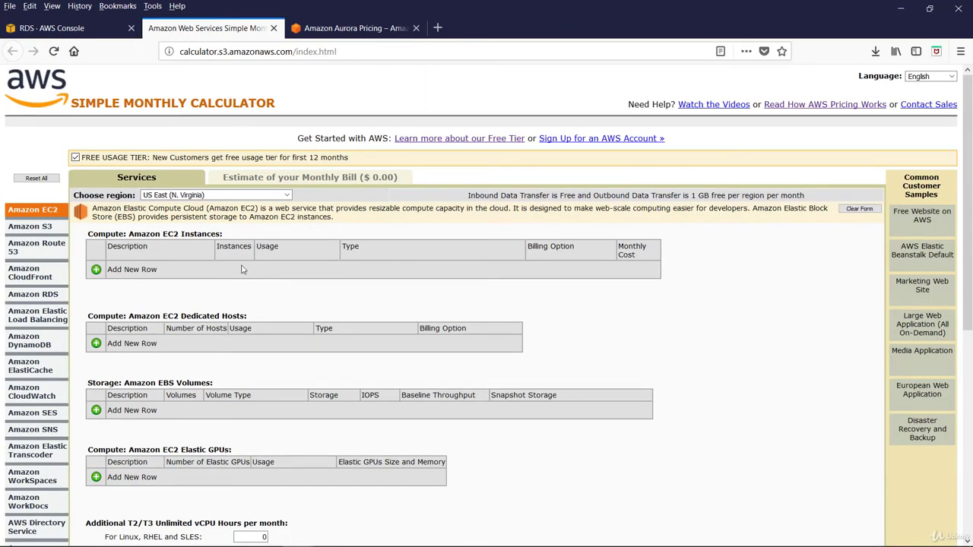
left_click(79, 29)
scroll(372, 188, "up", 2)
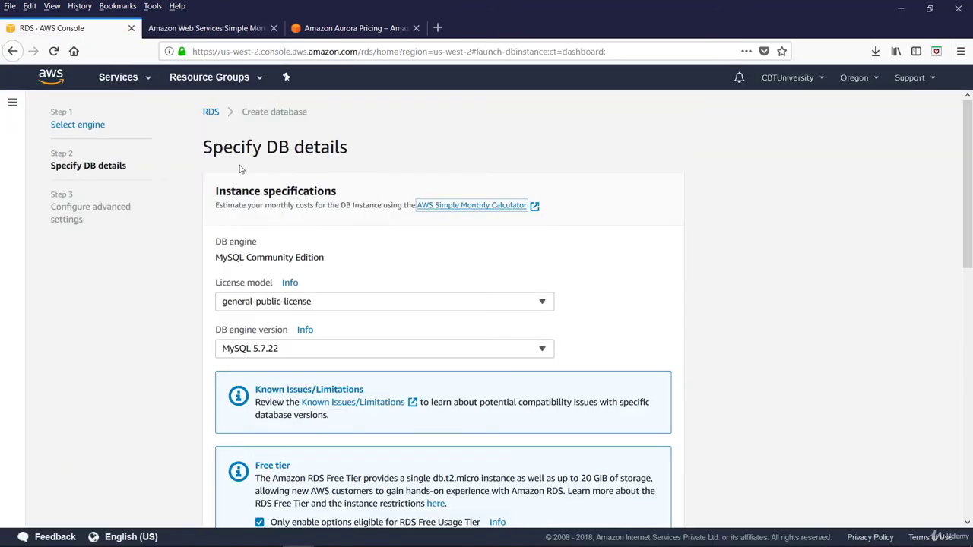
scroll(304, 254, "down", 1)
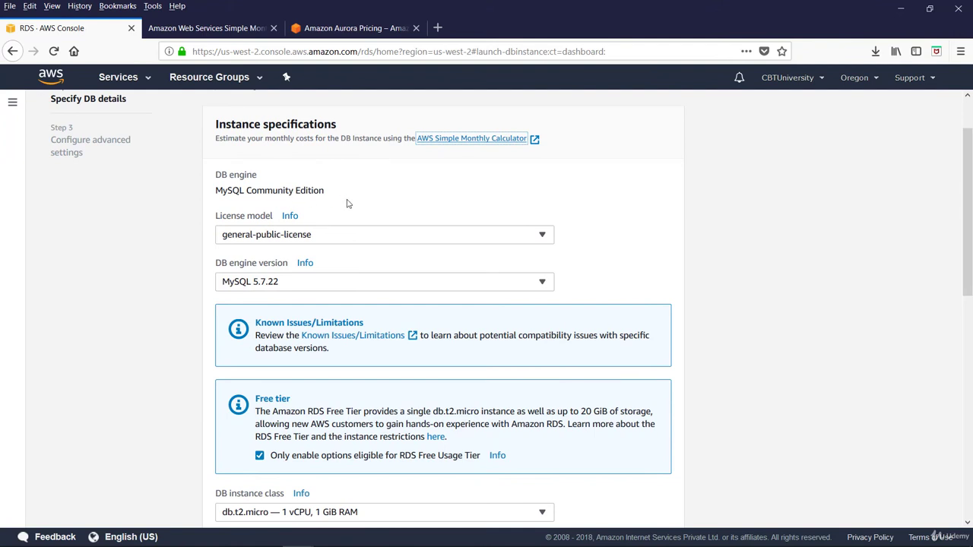
Review the license model options, DB engine version help and available MySQL versions
left_click(349, 237)
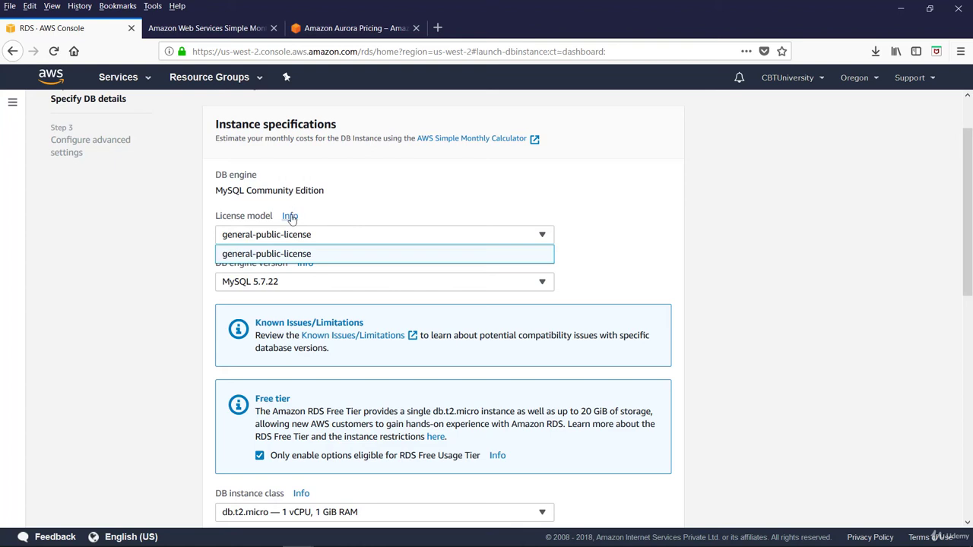
left_click(305, 264)
left_click(543, 283)
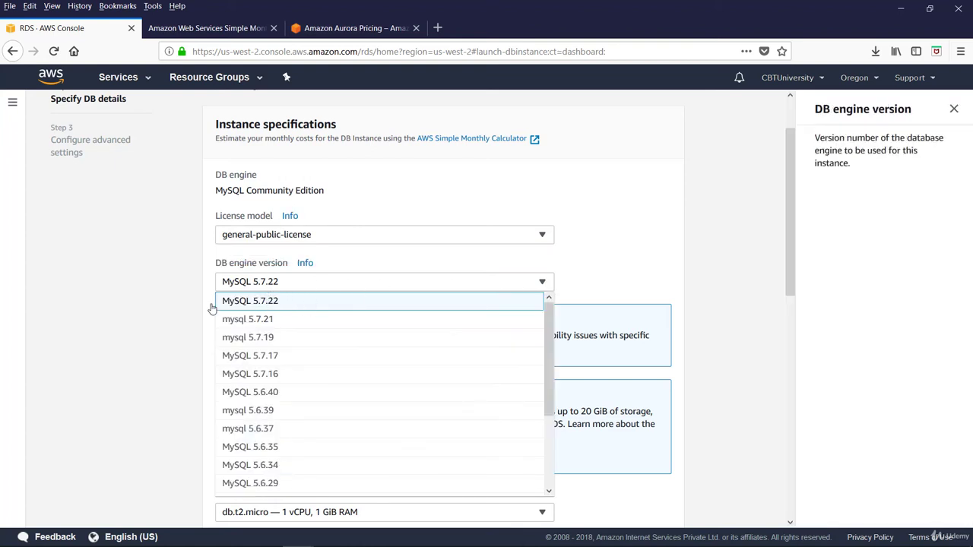
scroll(523, 282, "down", 5)
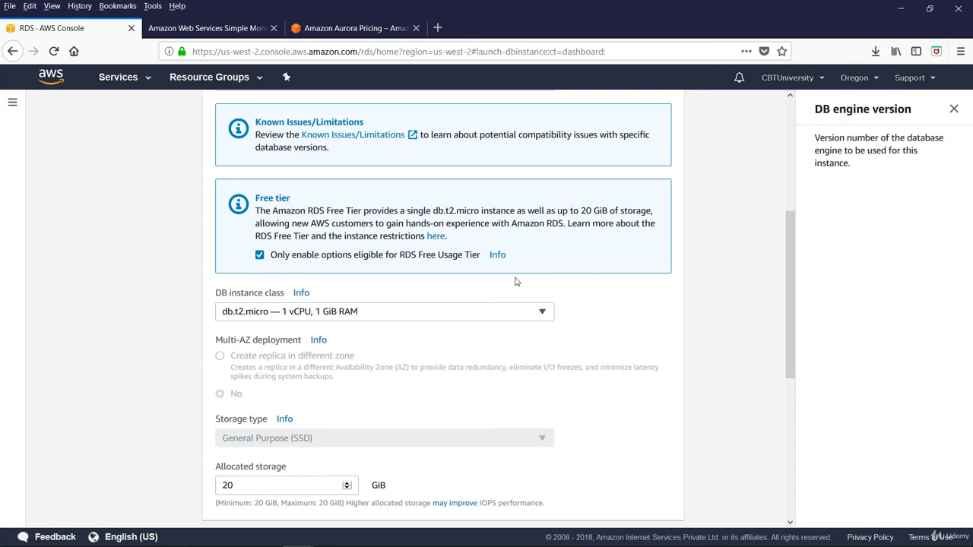
scroll(456, 266, "down", 2)
Read the help on DB instance class and Multi-AZ deployment, leaving db.t2.micro and No
left_click(301, 226)
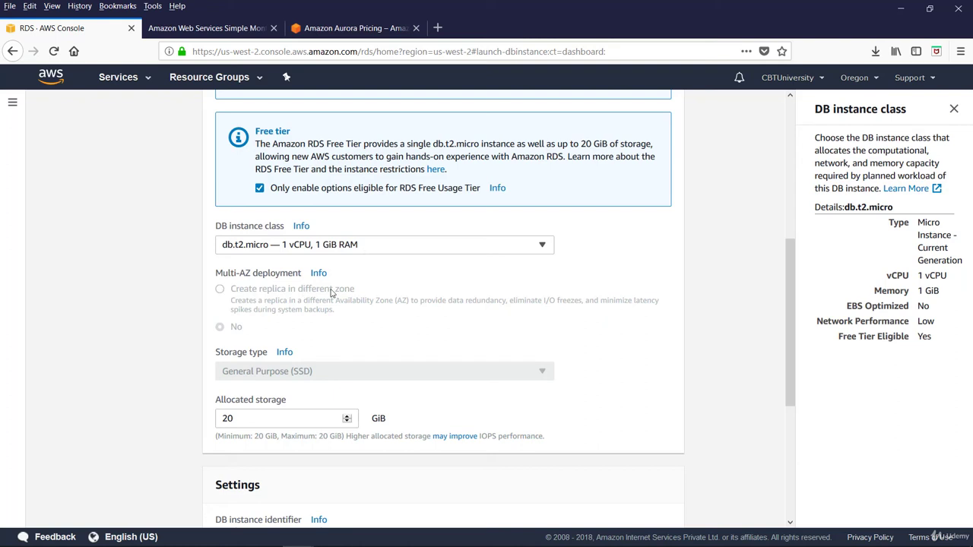
left_click(236, 301)
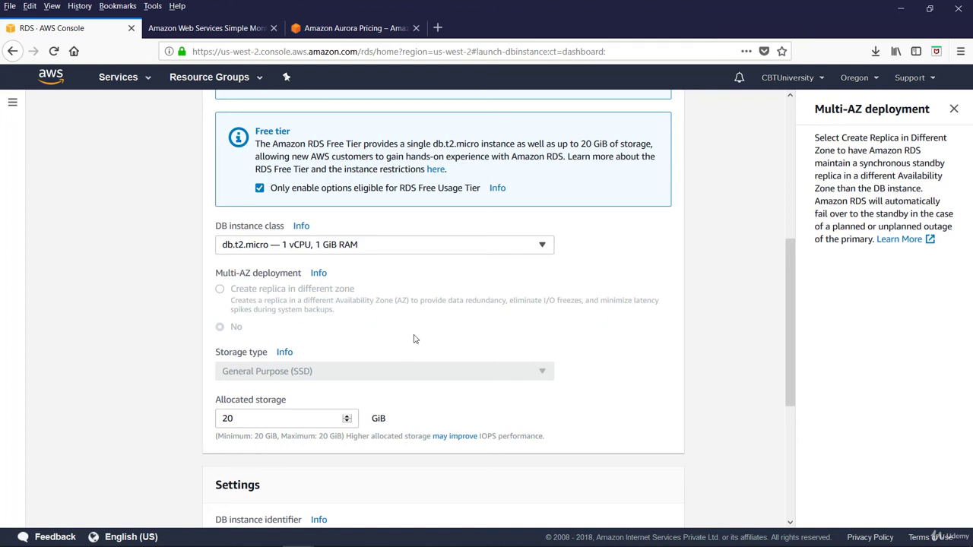
scroll(382, 335, "down", 3)
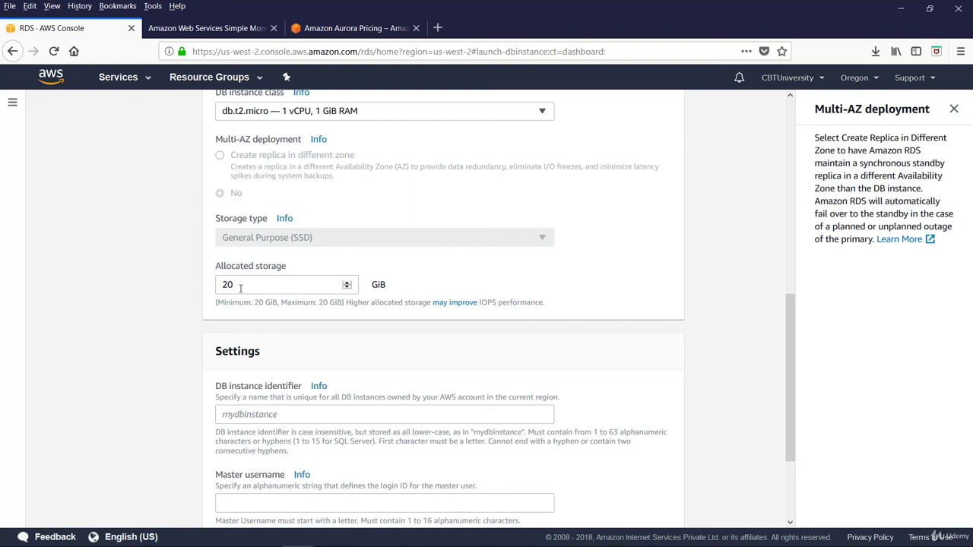
scroll(342, 320, "down", 2)
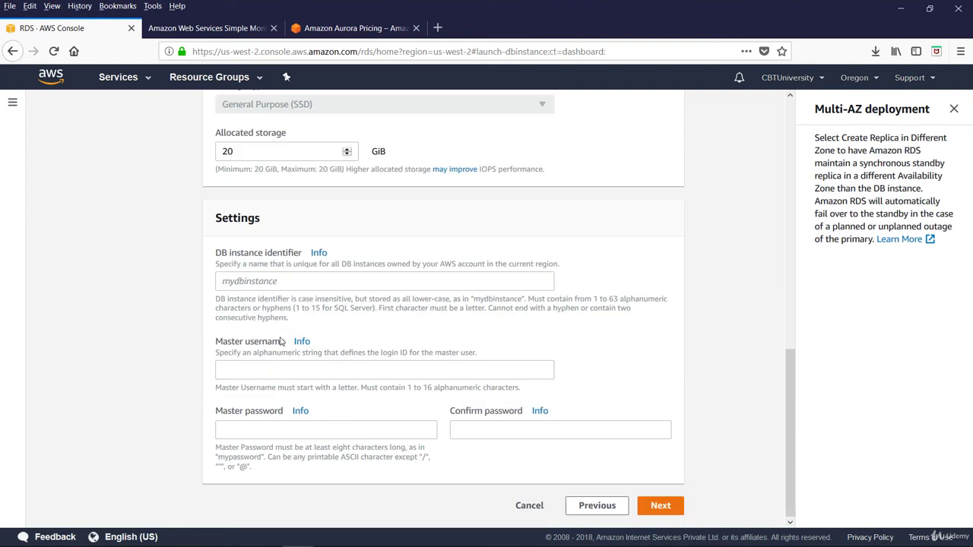
Enter cbinstance1 as the DB instance identifier and fill in the master username
left_click(292, 281)
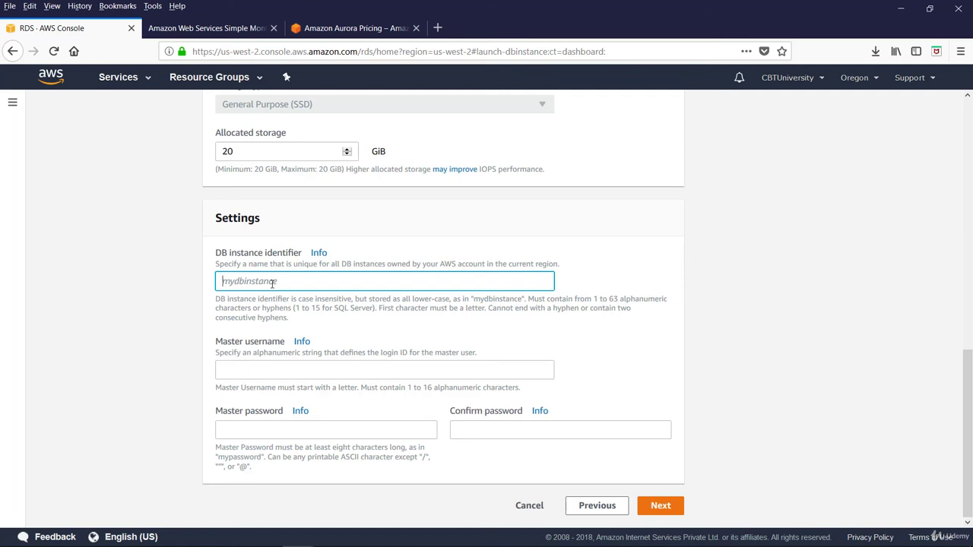
type("cbinstance1")
left_click(244, 370)
type("cbmaster")
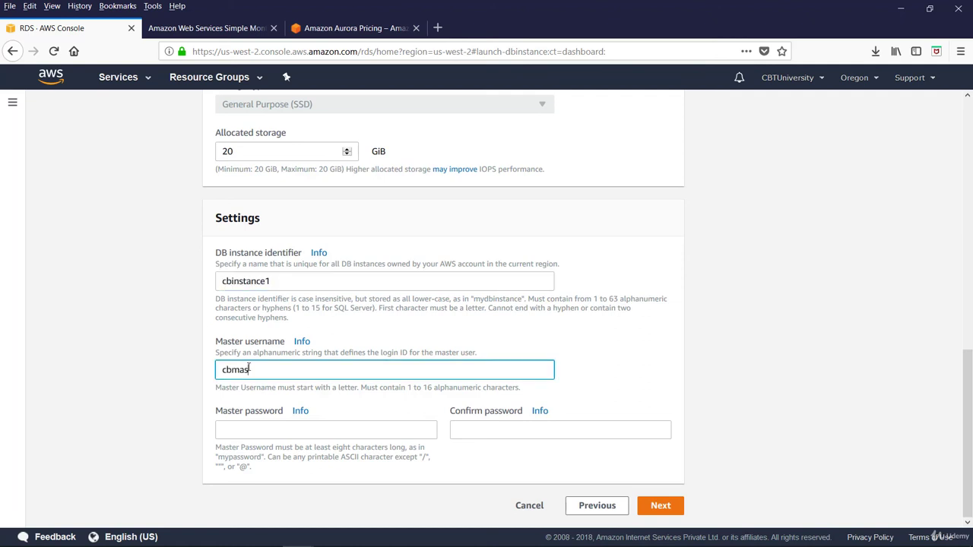
Enter and confirm the master password, then proceed to Configure advanced settings
left_click(227, 431)
type("password")
key("Tab")
type("password")
key("alt+Tab")
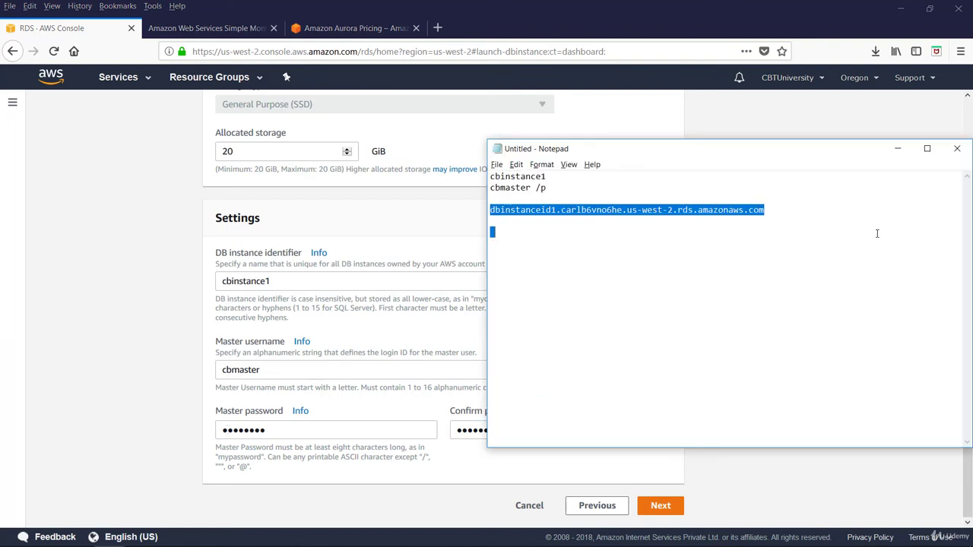
key("alt+Tab")
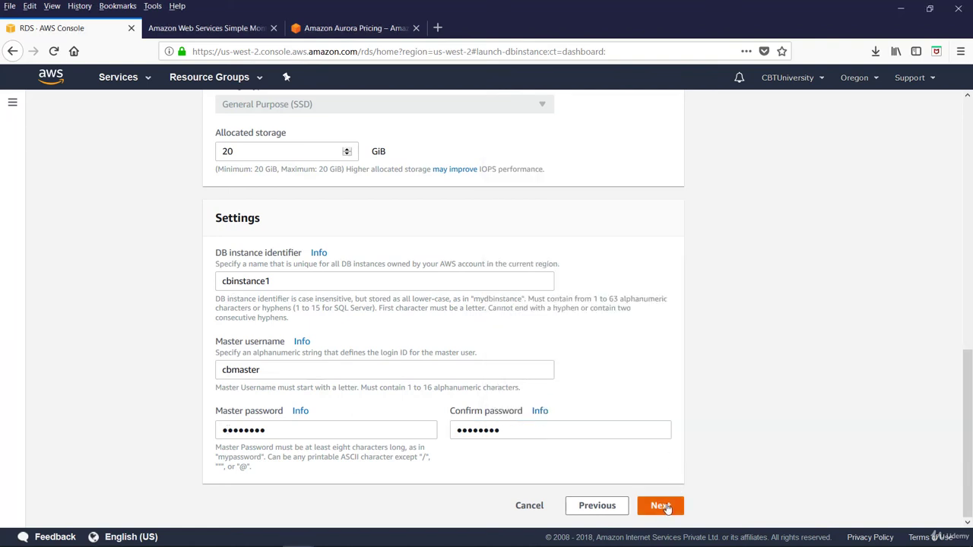
left_click(661, 506)
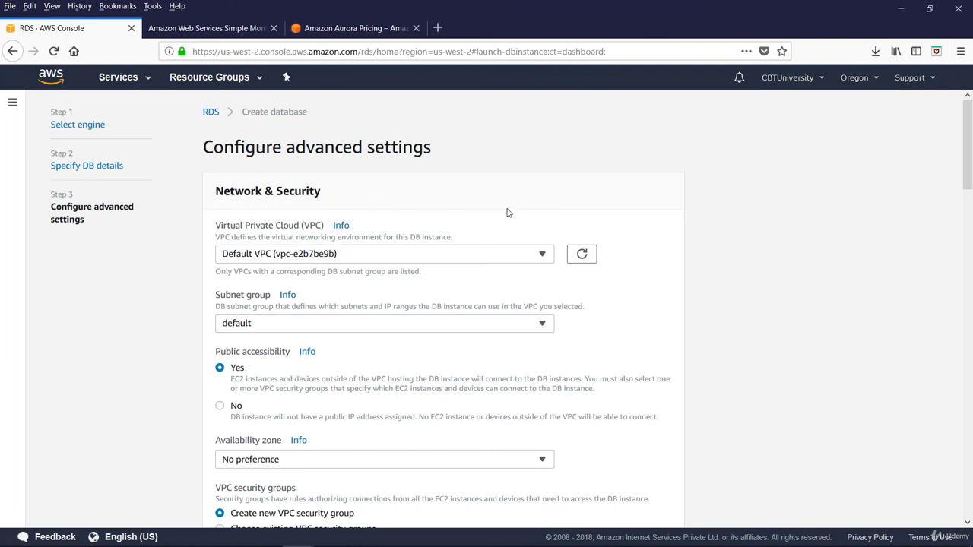
Use a newly created VPC and make the database publicly accessible, viewing its help
left_click(543, 255)
left_click(231, 331)
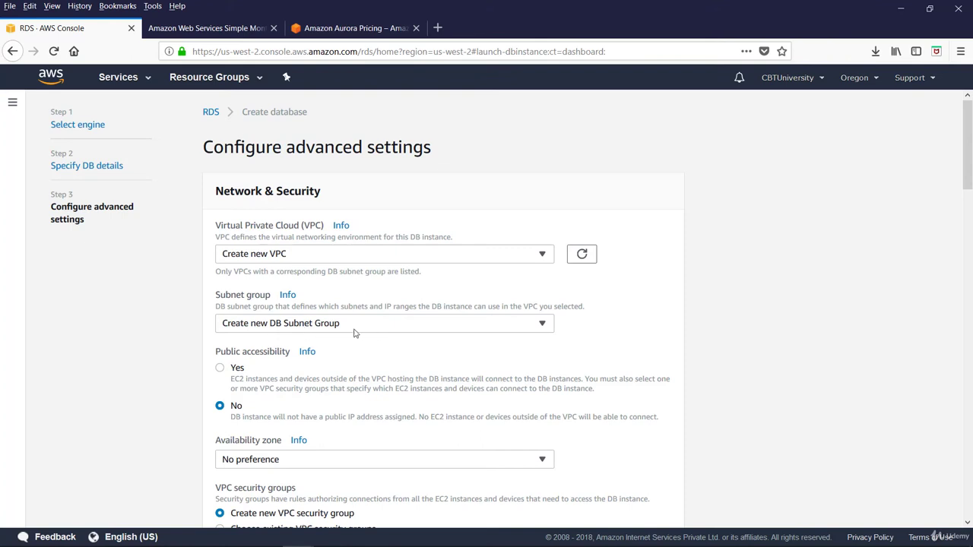
left_click(220, 368)
left_click(307, 351)
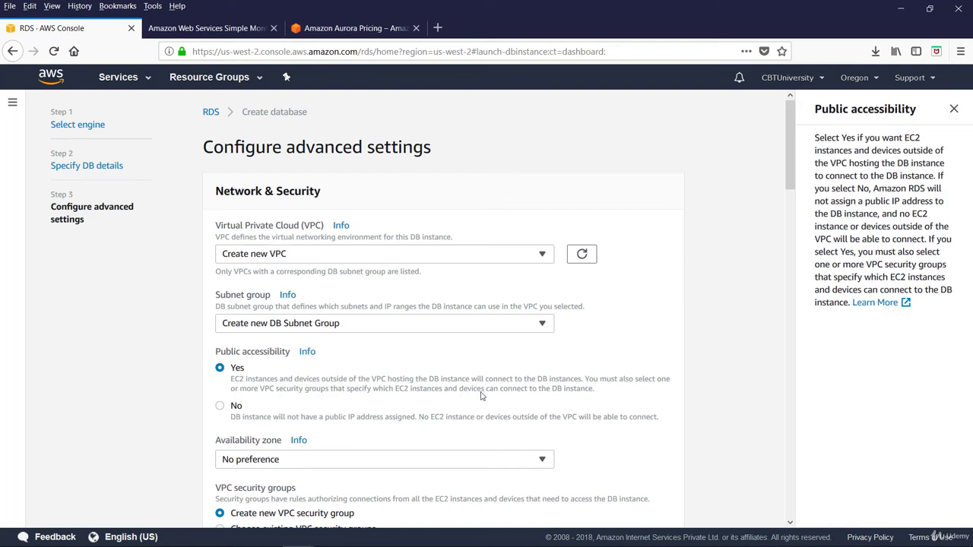
scroll(481, 395, "down", 3)
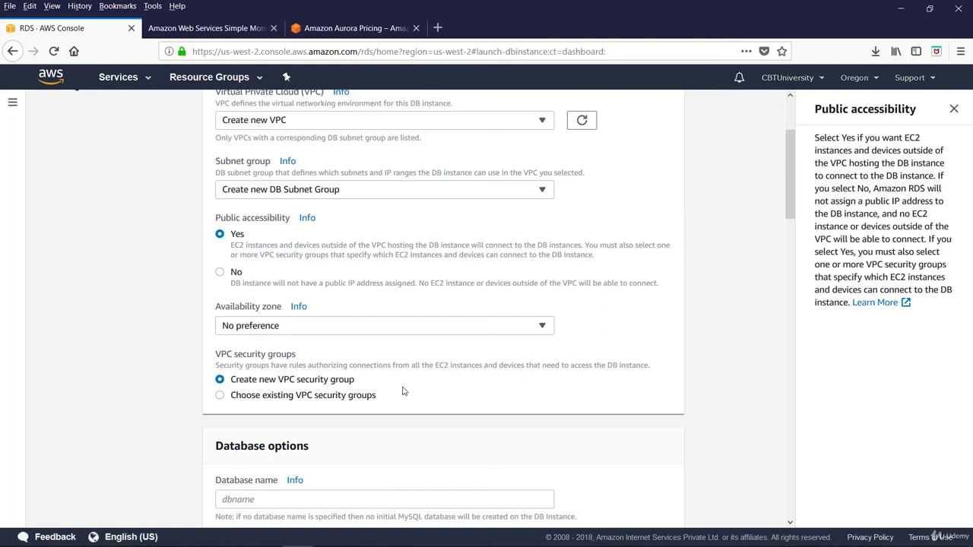
scroll(403, 392, "down", 5)
Set the database name to univdb
left_click(248, 300)
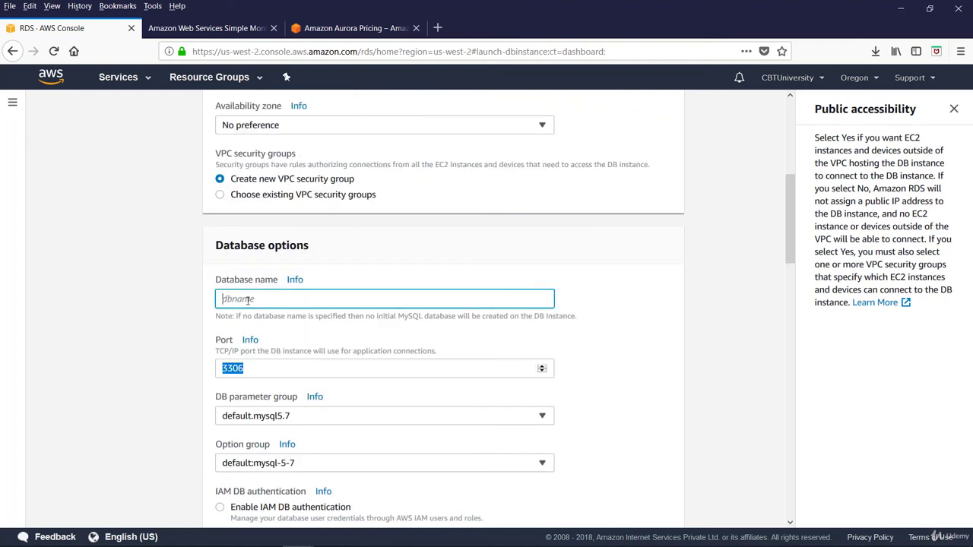
type("univdb")
scroll(334, 367, "down", 2)
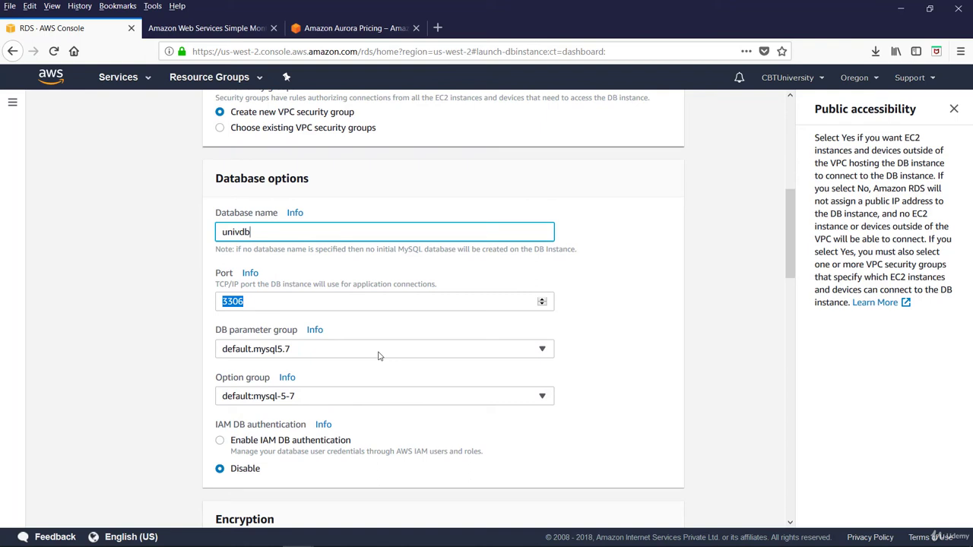
scroll(338, 423, "down", 4)
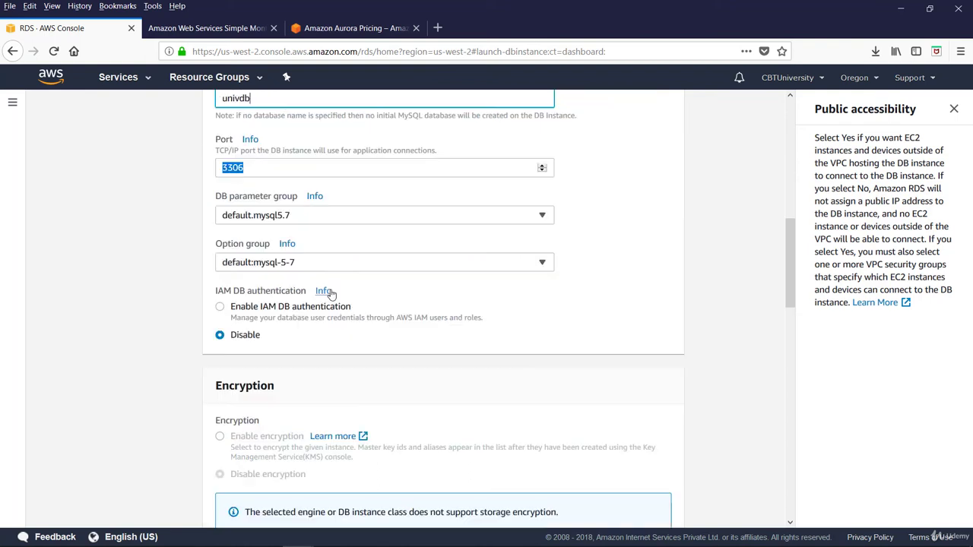
Show the IAM DB authentication explanation
left_click(325, 291)
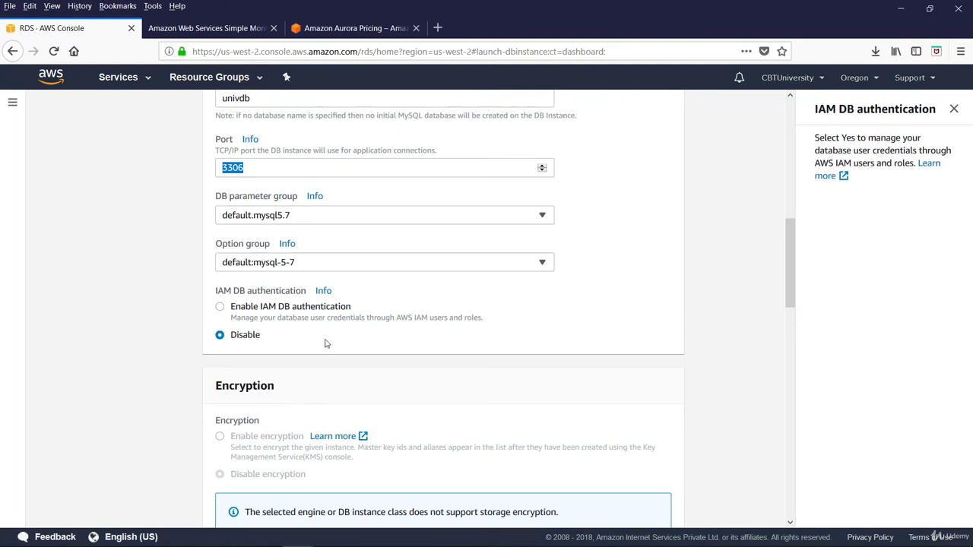
scroll(358, 390, "down", 4)
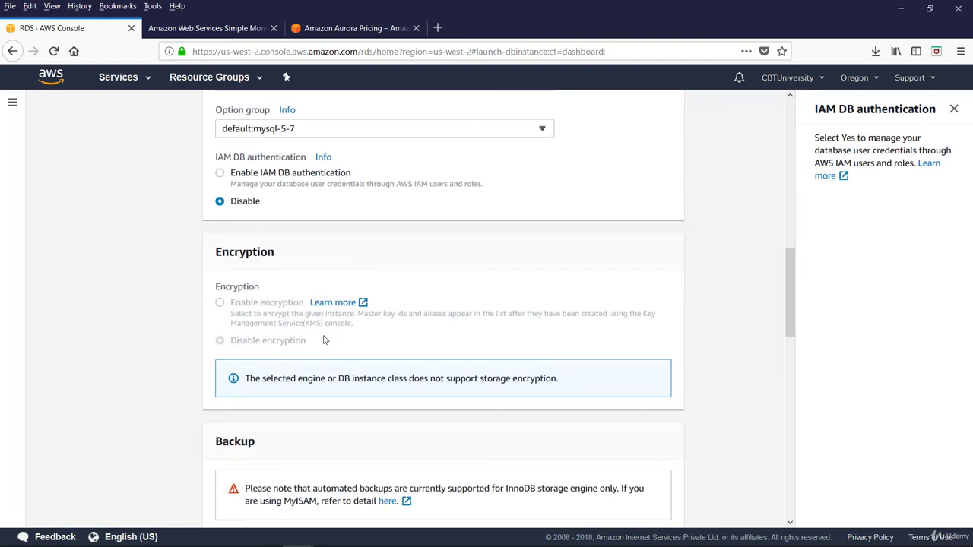
scroll(323, 340, "down", 5)
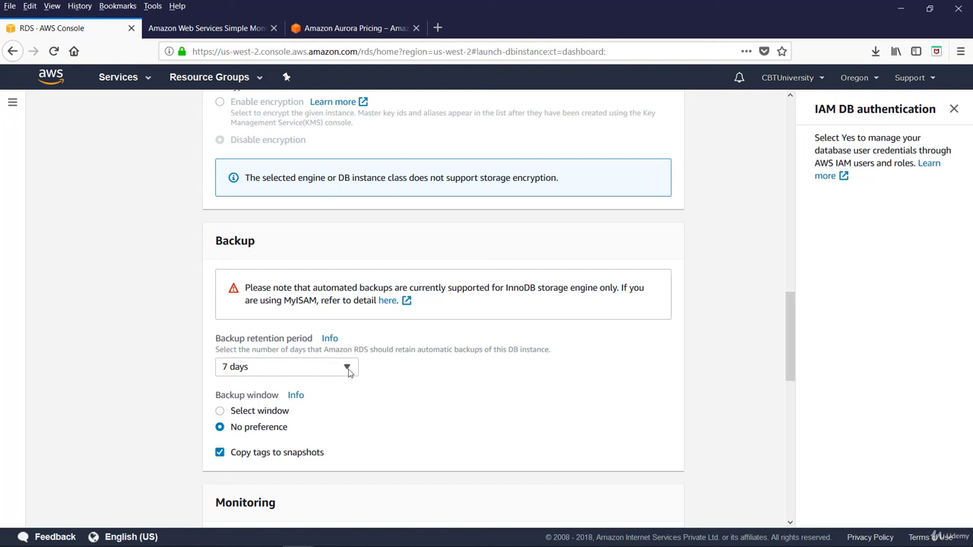
Keep the backup retention period at 7 days and review settings down to Maintenance
left_click(349, 369)
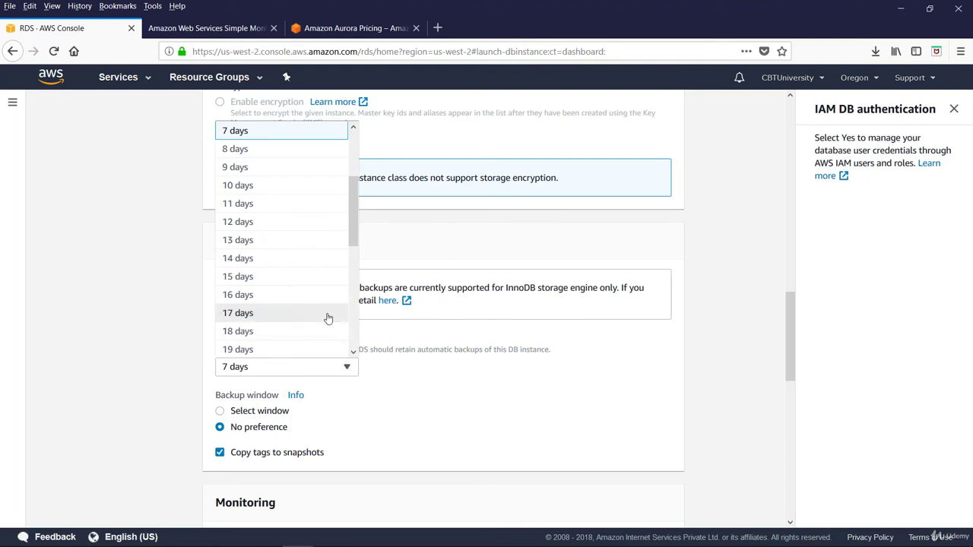
scroll(289, 303, "down", 5)
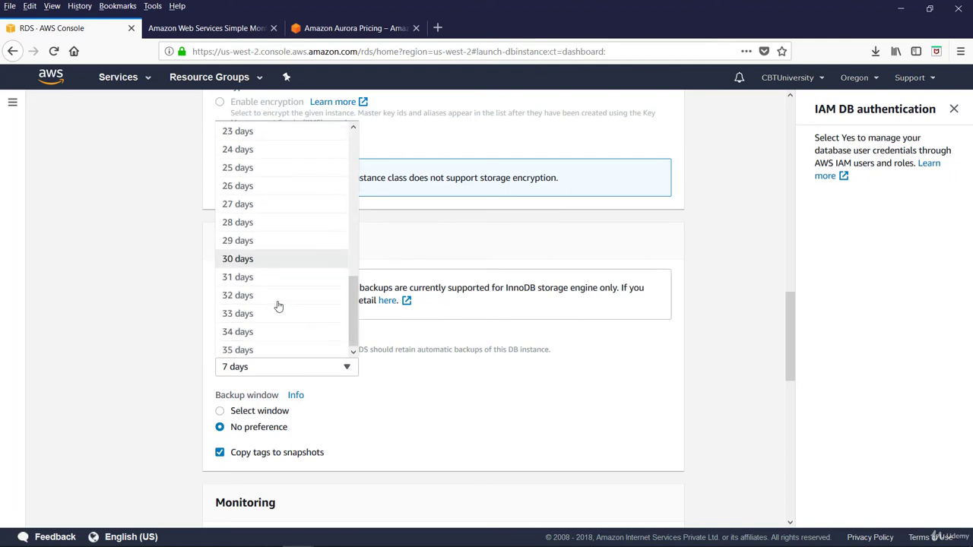
left_click(391, 386)
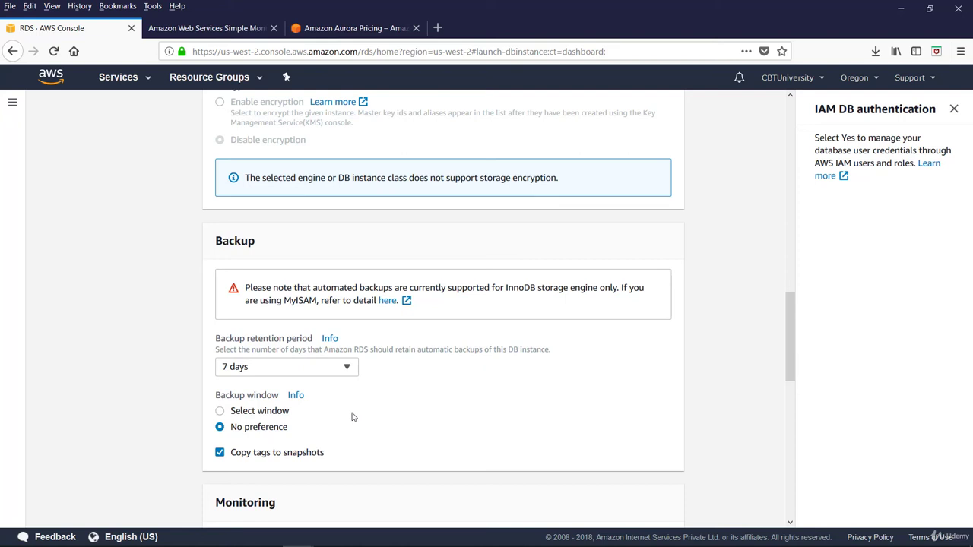
scroll(305, 445, "down", 5)
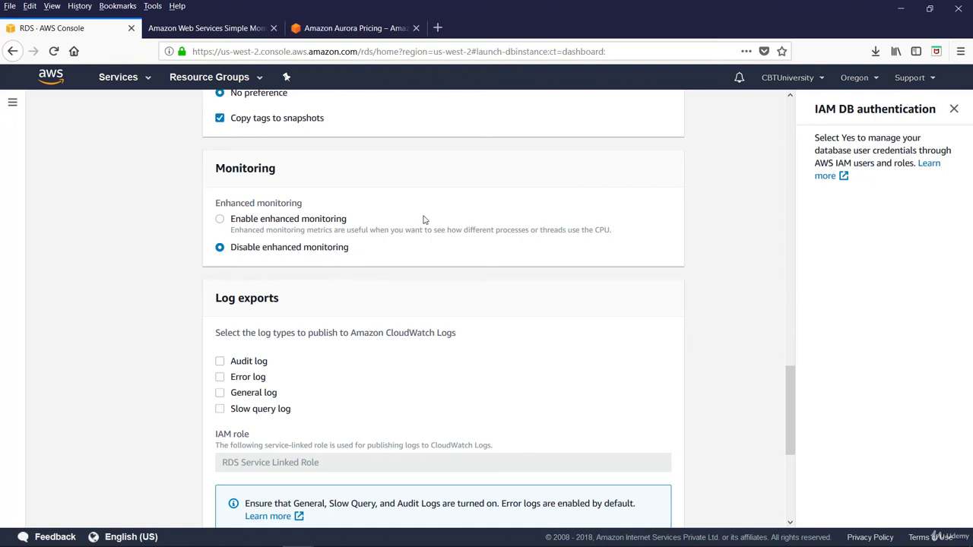
scroll(332, 395, "down", 3)
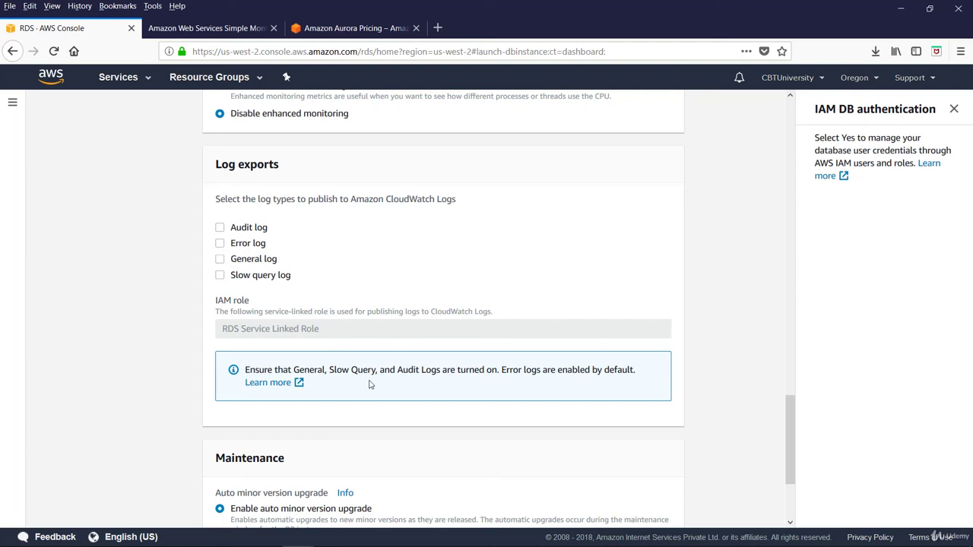
scroll(372, 386, "down", 3)
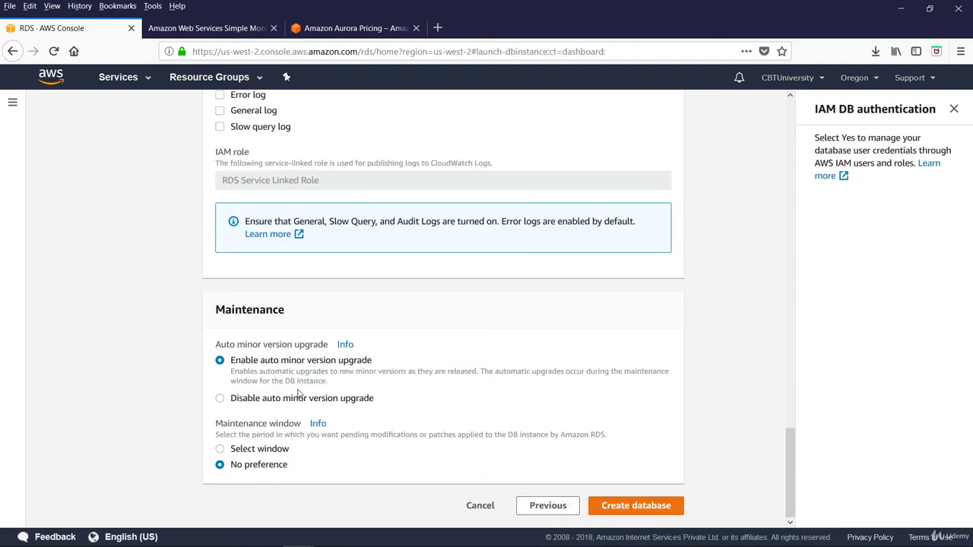
Disable auto minor version upgrade, create the database, then open cbinstance1 from DB instances
left_click(220, 400)
left_click(629, 506)
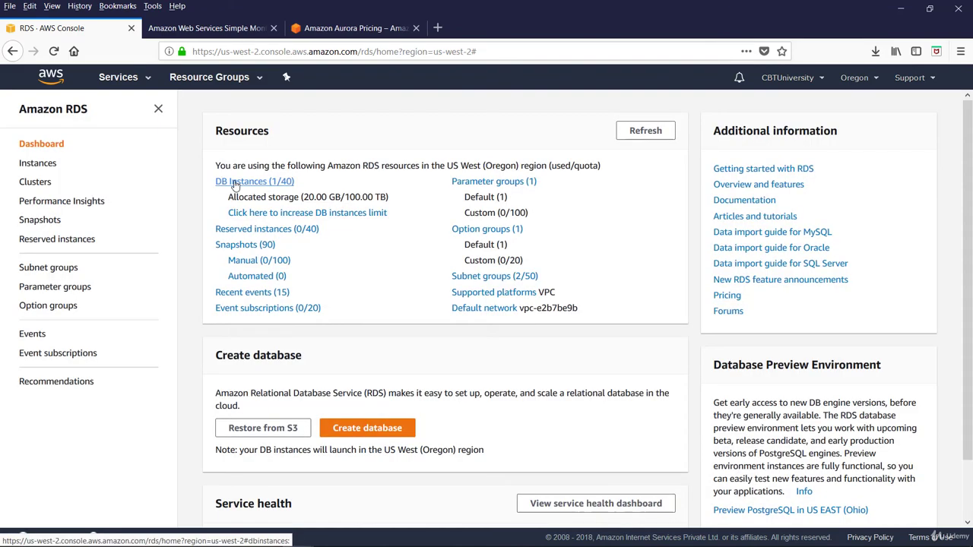
left_click(235, 183)
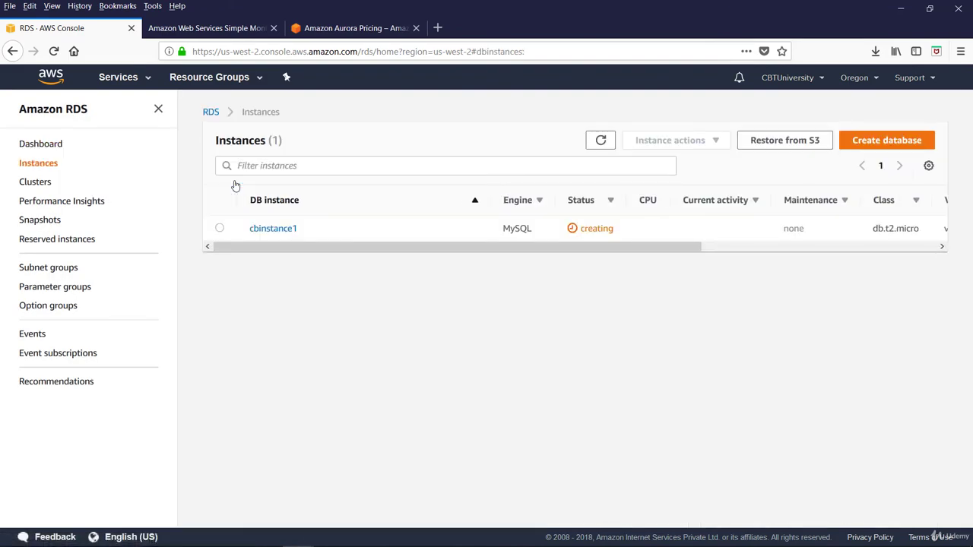
left_click(291, 230)
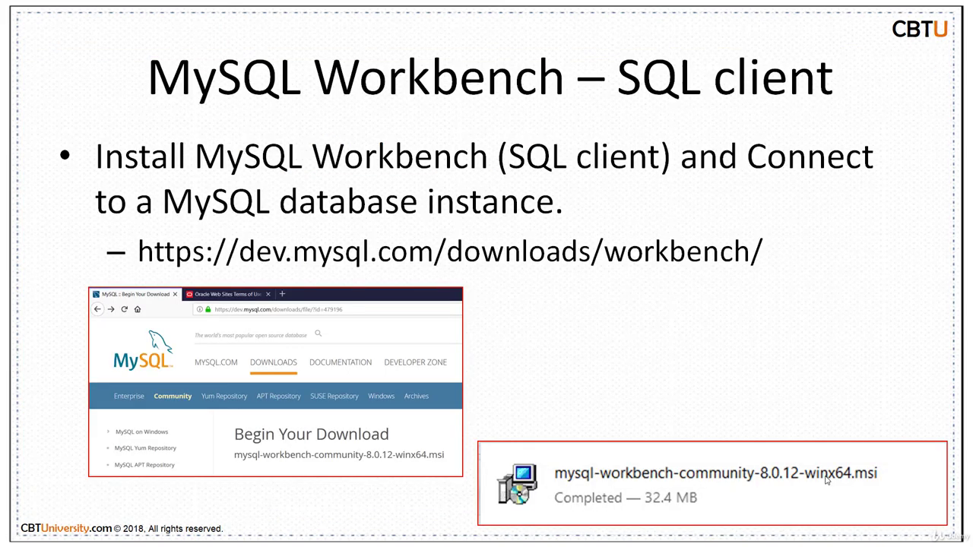
Advance past the Visual C++ prerequisite error slide to the Workbench welcome screen slide
key("Right")
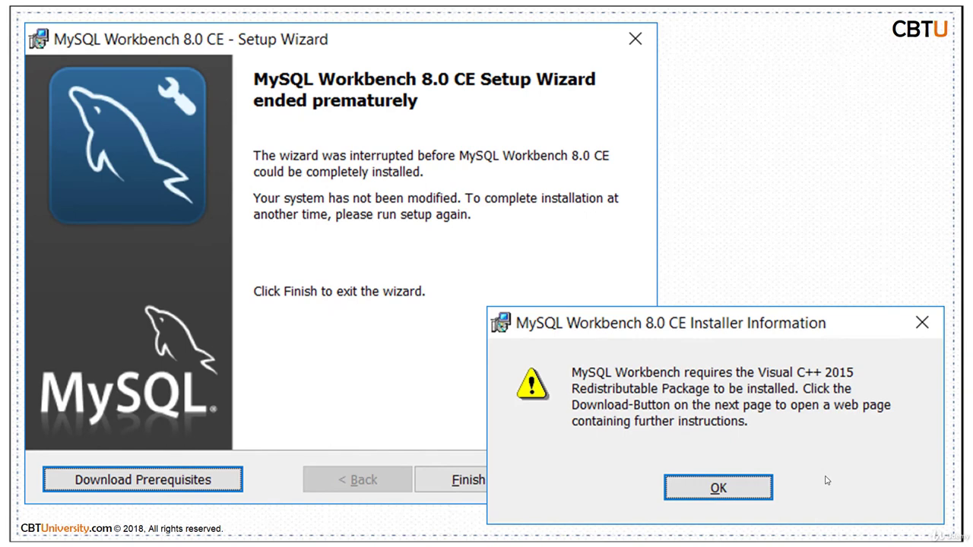
key("Right")
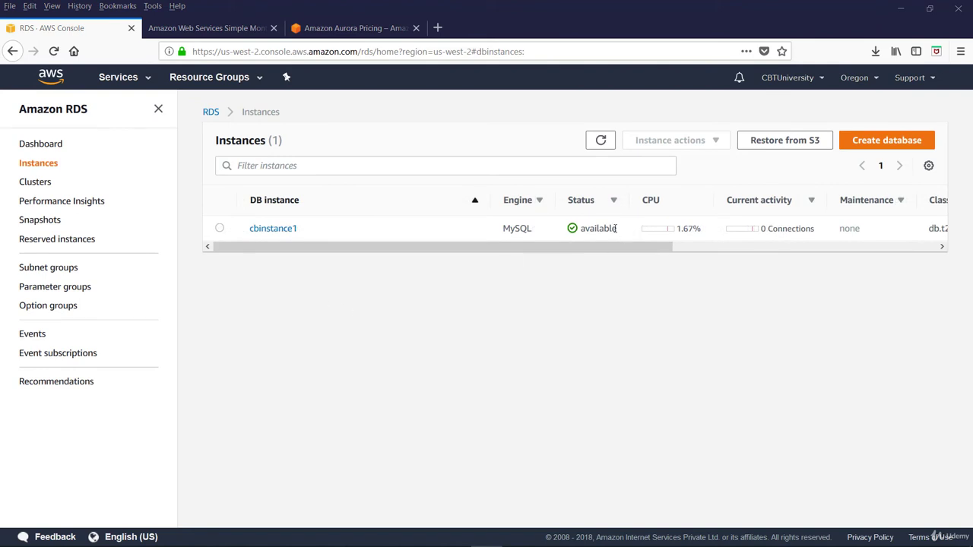
Open cbinstance1's details and copy its Endpoint hostname from the Connect section
left_click(283, 233)
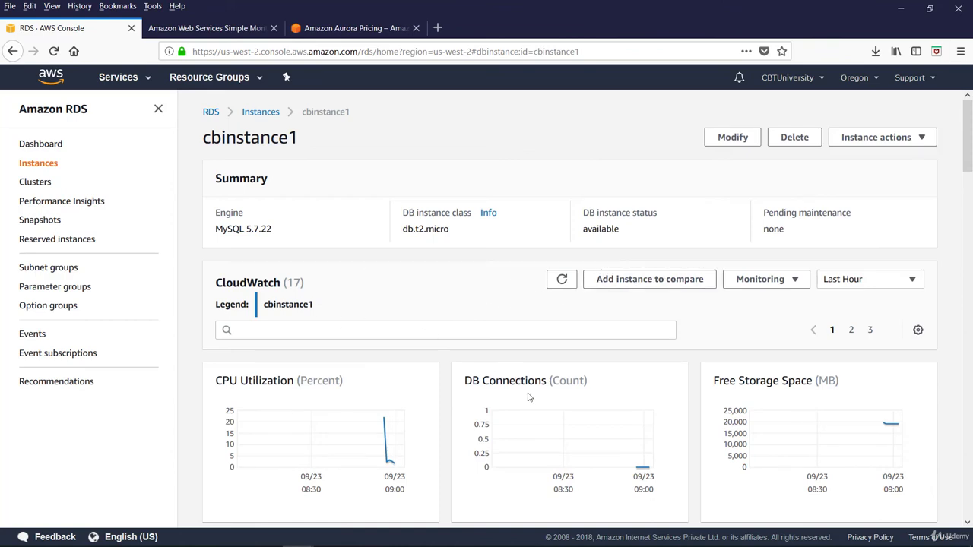
scroll(529, 397, "down", 5)
scroll(529, 397, "down", 10)
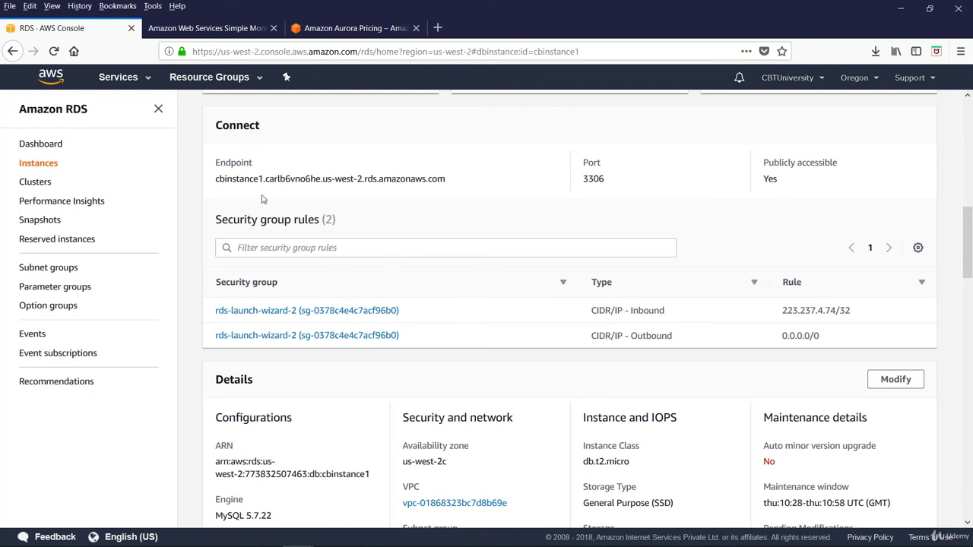
scroll(428, 349, "down", 3)
scroll(431, 423, "down", 3)
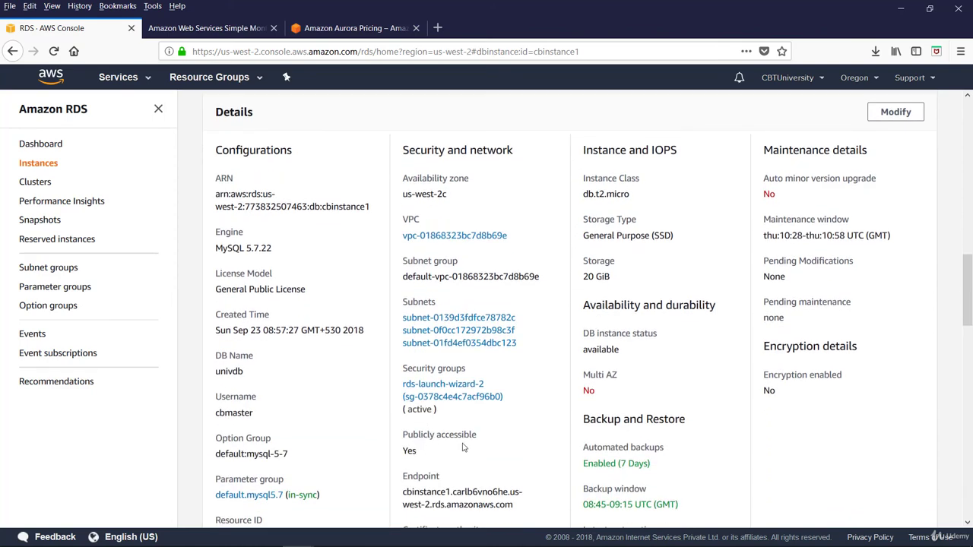
scroll(522, 452, "down", 12)
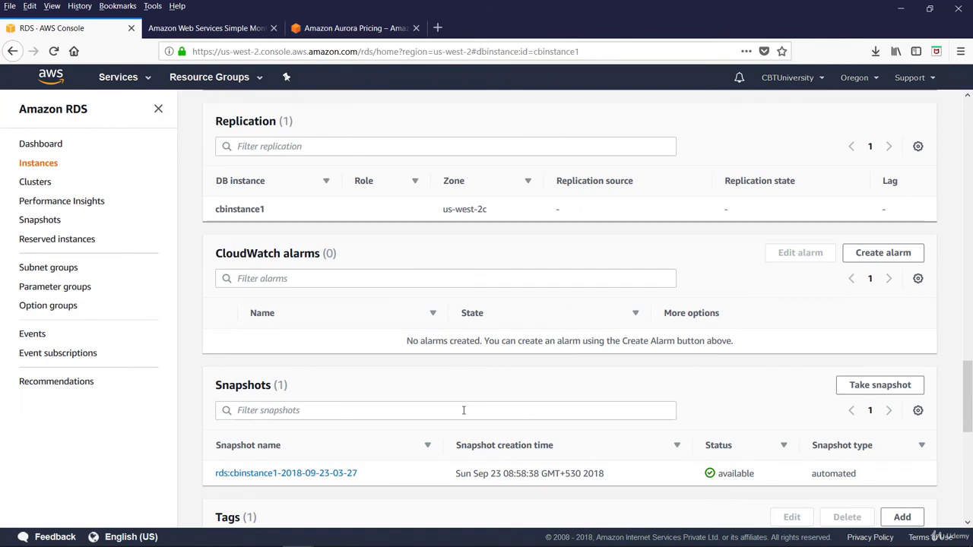
scroll(465, 411, "down", 3)
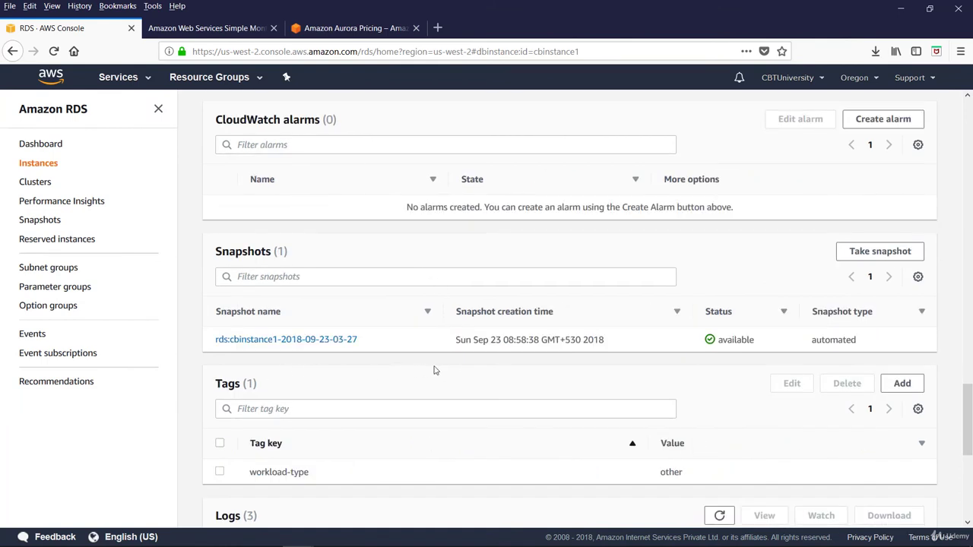
scroll(439, 376, "down", 4)
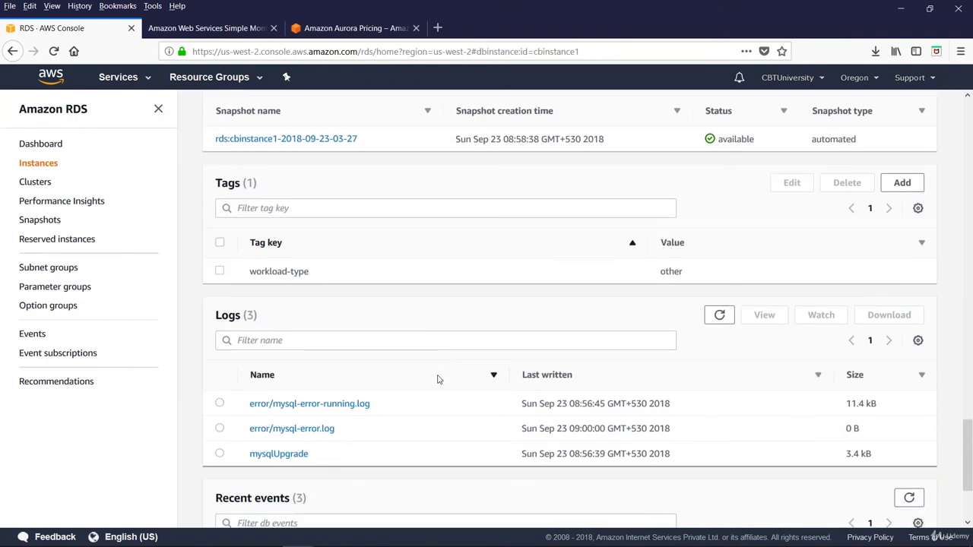
scroll(356, 457, "down", 3)
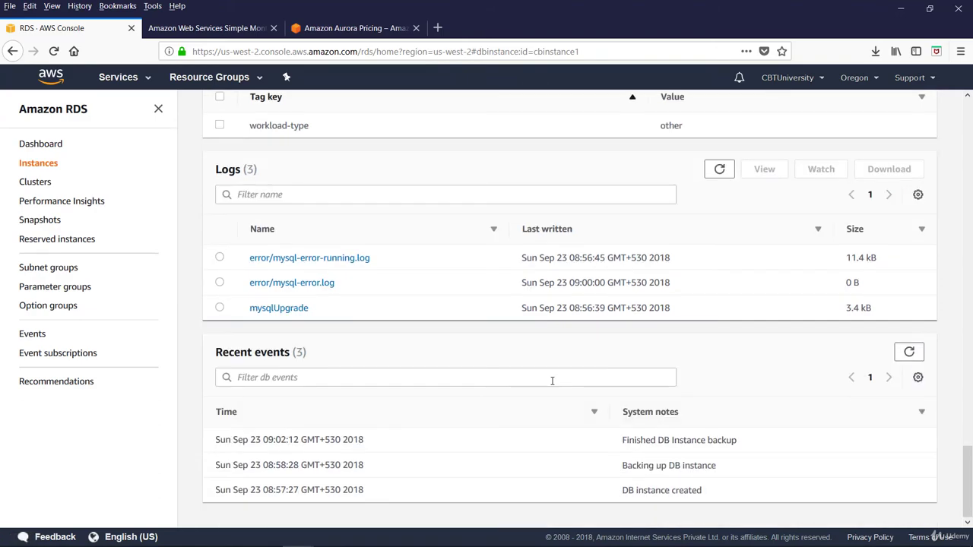
scroll(552, 380, "up", 20)
scroll(528, 358, "up", 4)
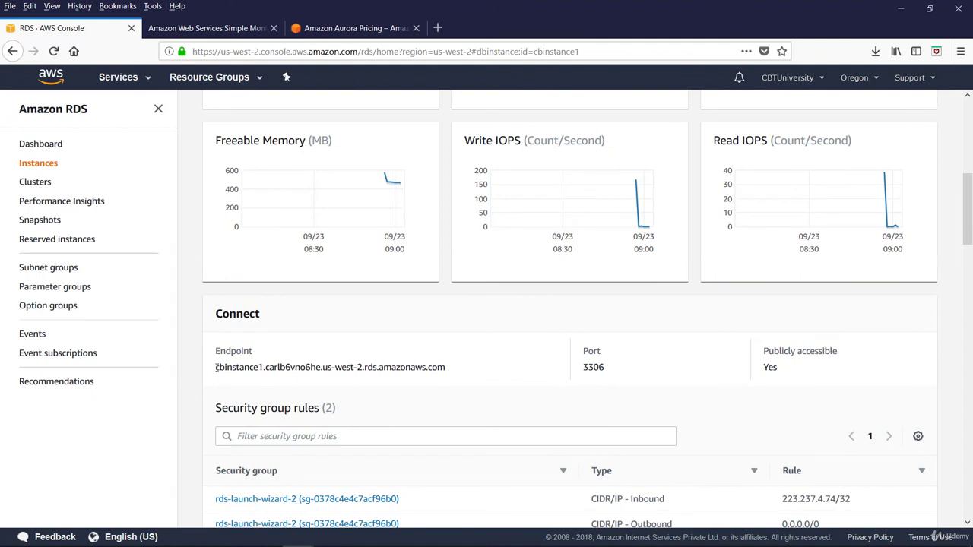
left_click_drag(215, 371, 446, 369)
right_click(433, 370)
left_click(460, 452)
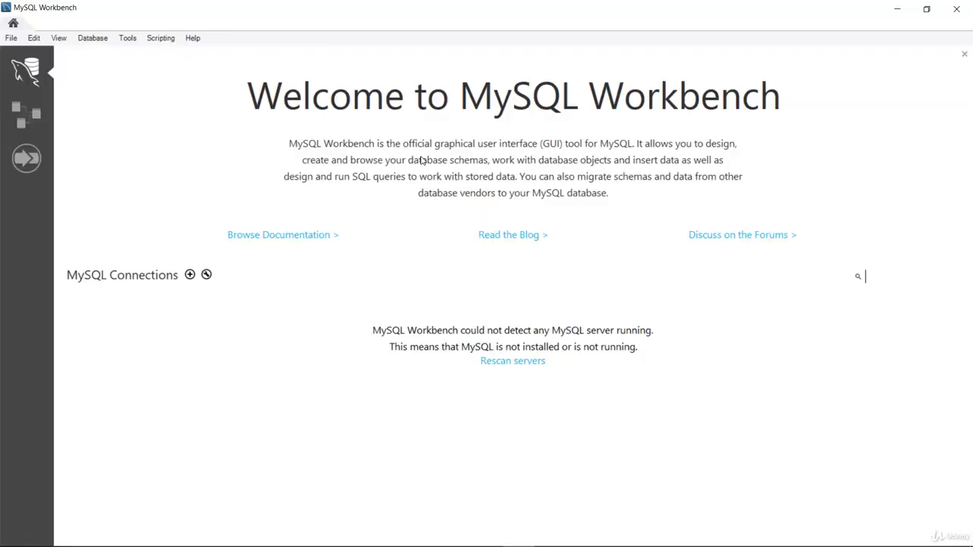
In Manage Server Connections, replace hostname 127.0.0.1 with the pasted cbinstance1 endpoint
left_click(86, 45)
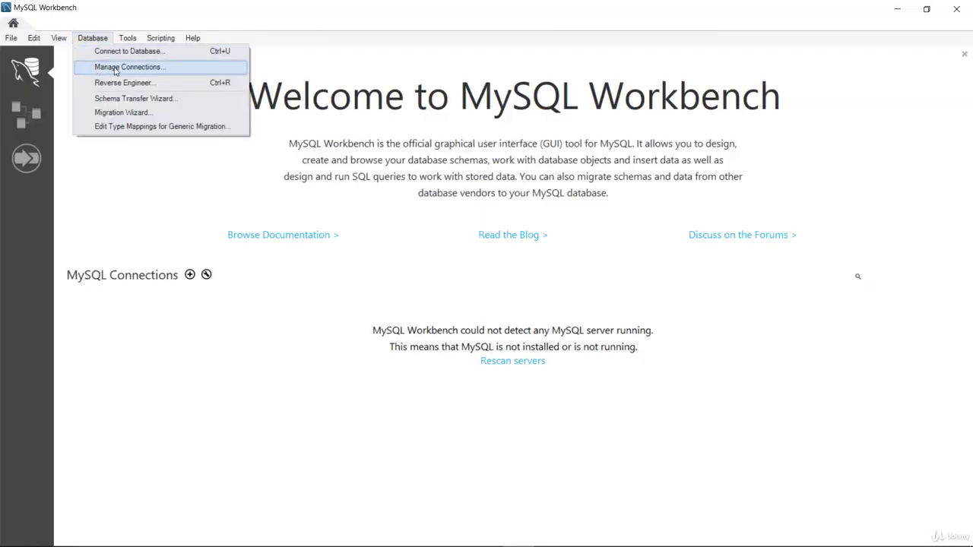
left_click(116, 71)
double_click(452, 200)
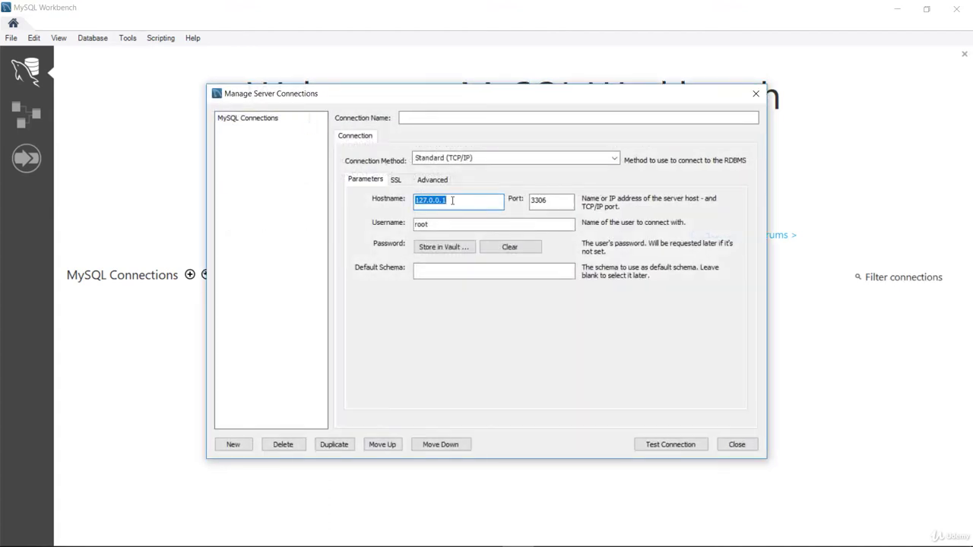
key("ctrl+v")
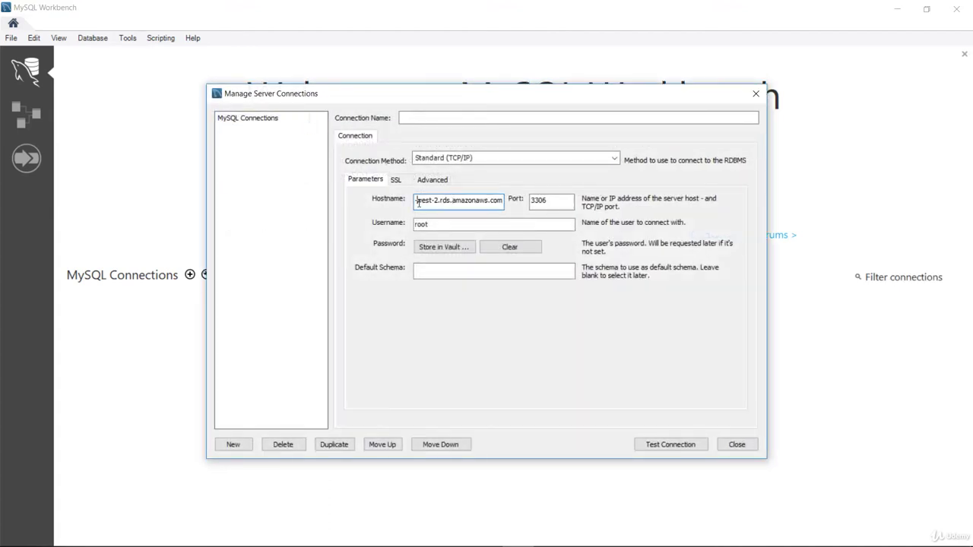
key("Home")
key("Home")
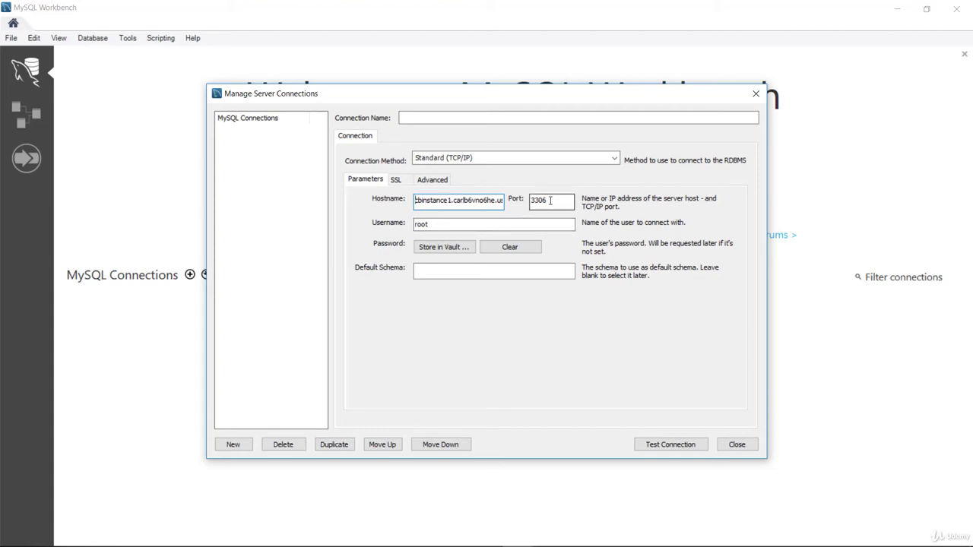
key("alt+Tab")
Replace root with the master username, store the password in the vault, and test the connection
left_click(435, 223)
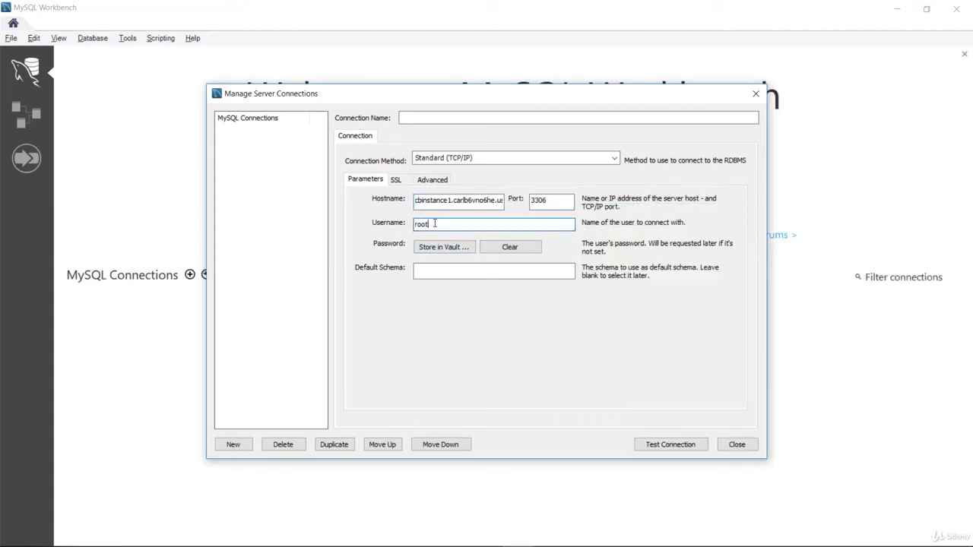
key("BackSpace")
key("BackSpace")
key("BackSpace")
type("cbmaster")
left_click(450, 248)
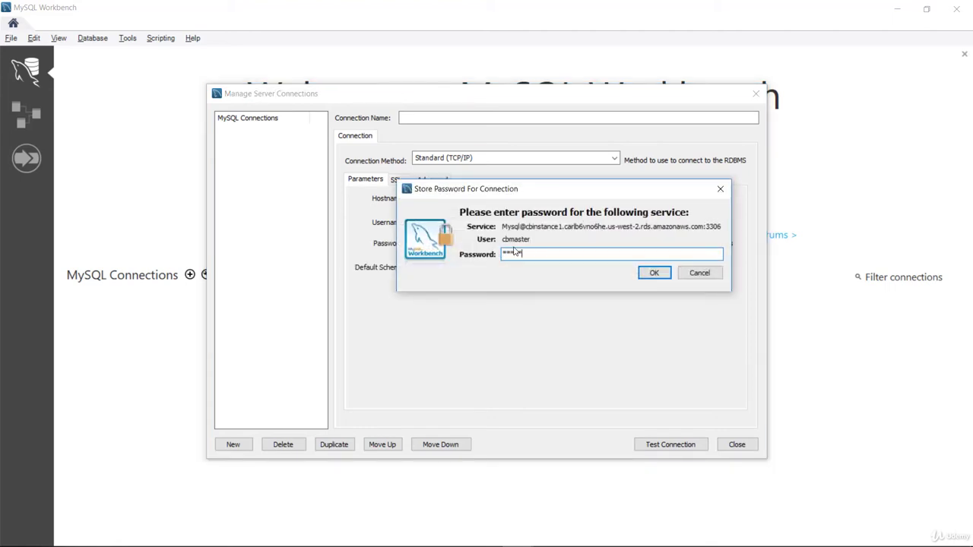
key("Return")
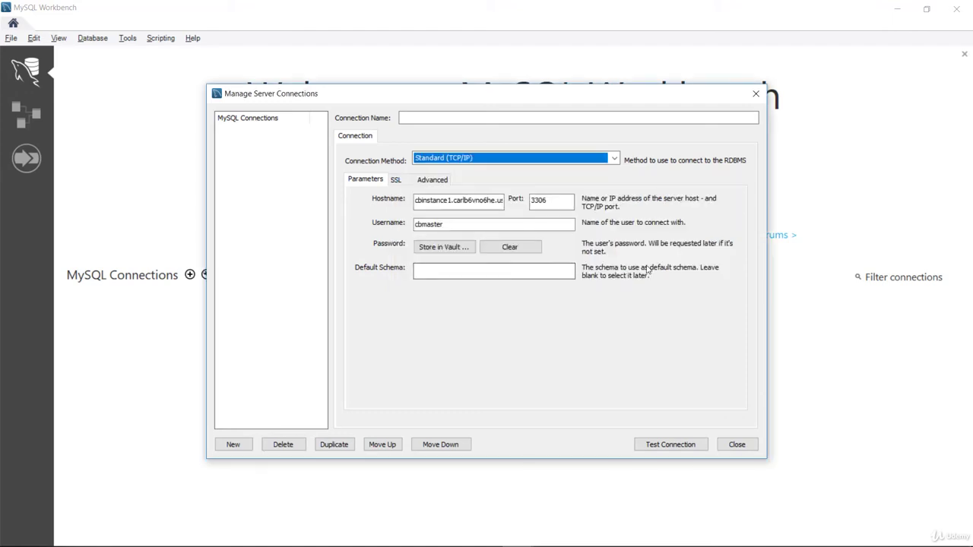
left_click(671, 447)
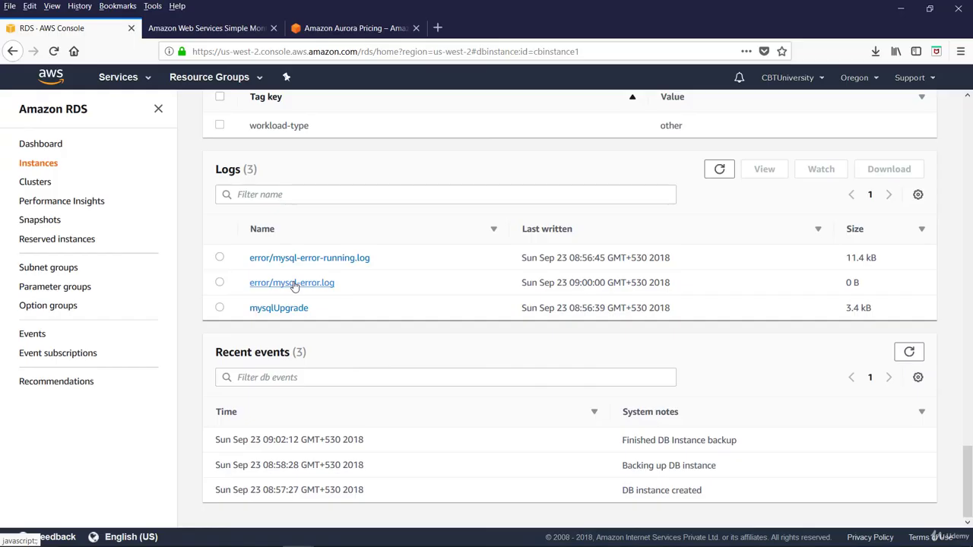
Open the instance's error/mysql-error.log and error/mysql-error-running.log files
left_click(294, 284)
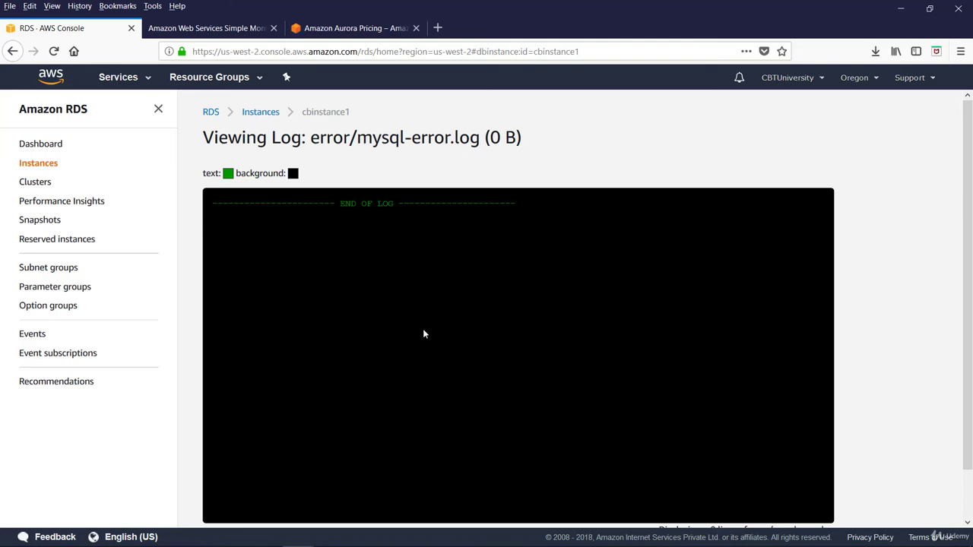
key("alt+Left")
left_click(325, 406)
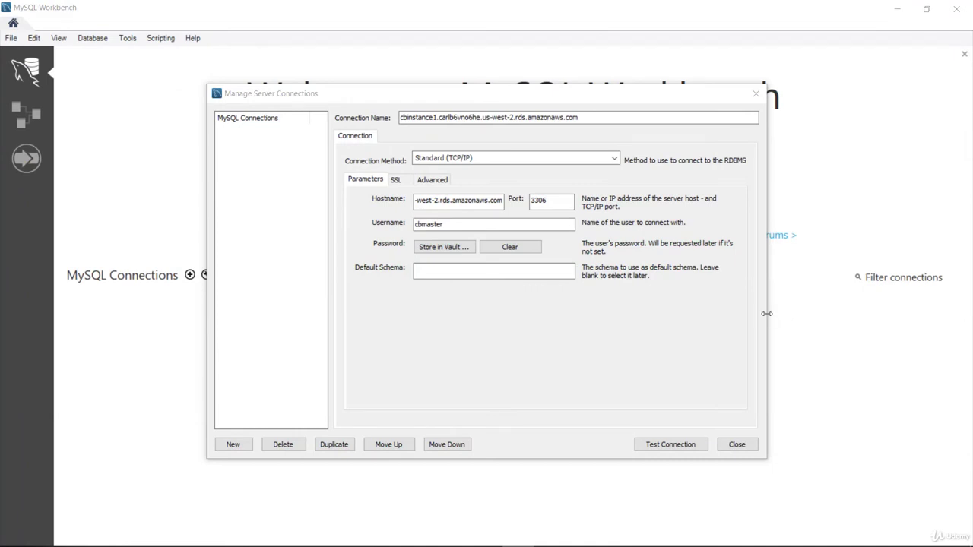
Keep Standard (TCP/IP), retest the connection successfully, and close the connections manager
left_click(615, 159)
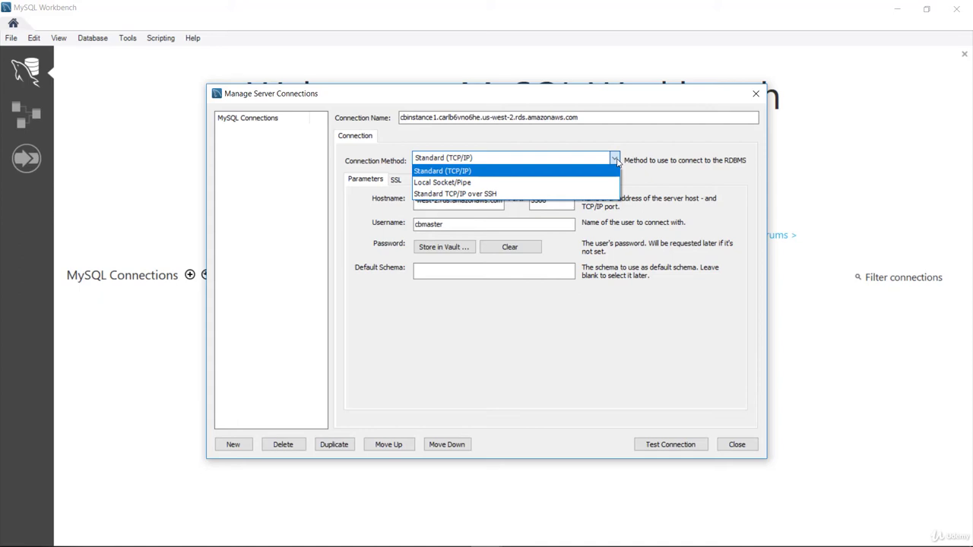
left_click(650, 181)
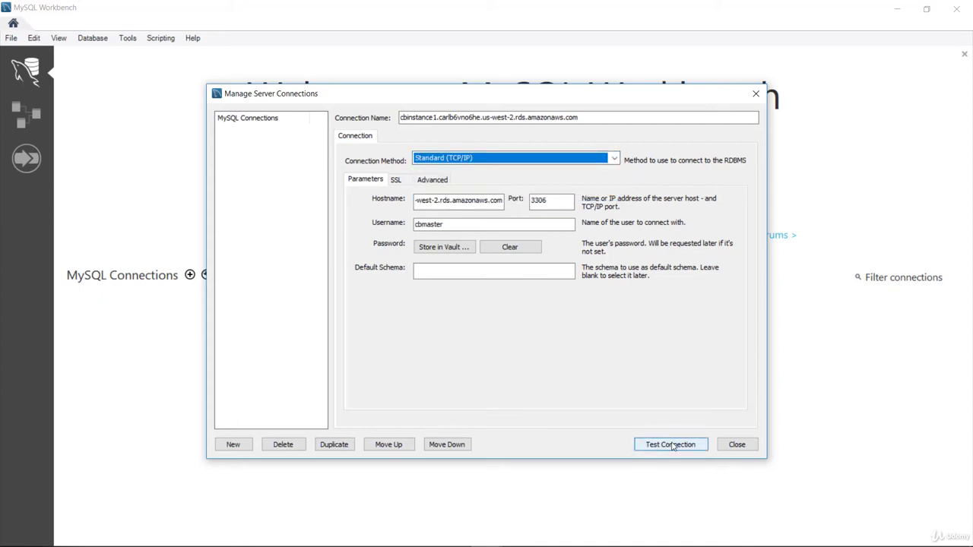
left_click(672, 446)
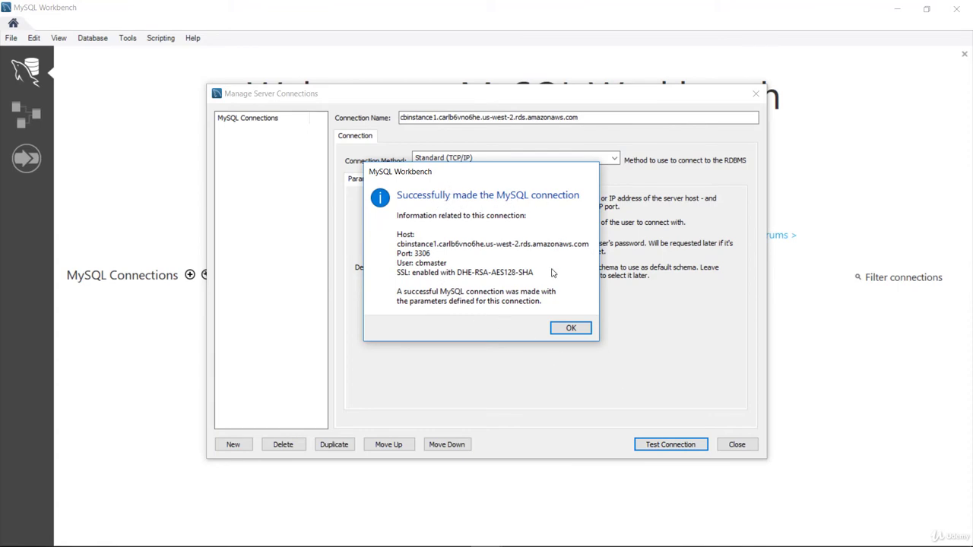
left_click(571, 328)
left_click(737, 444)
Connect to the cbinstance1 database with the stored password, opening an SQL editor session
left_click(92, 38)
left_click(114, 48)
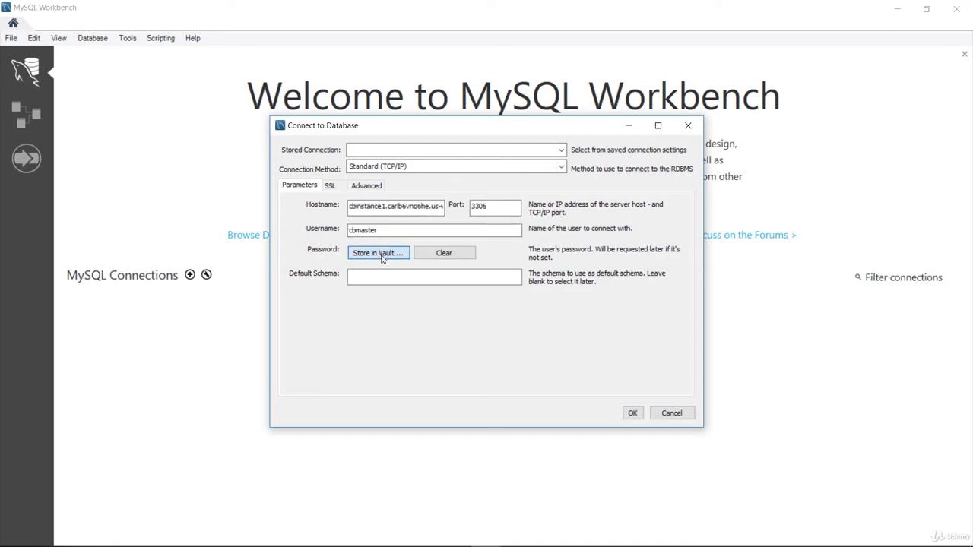
left_click(373, 253)
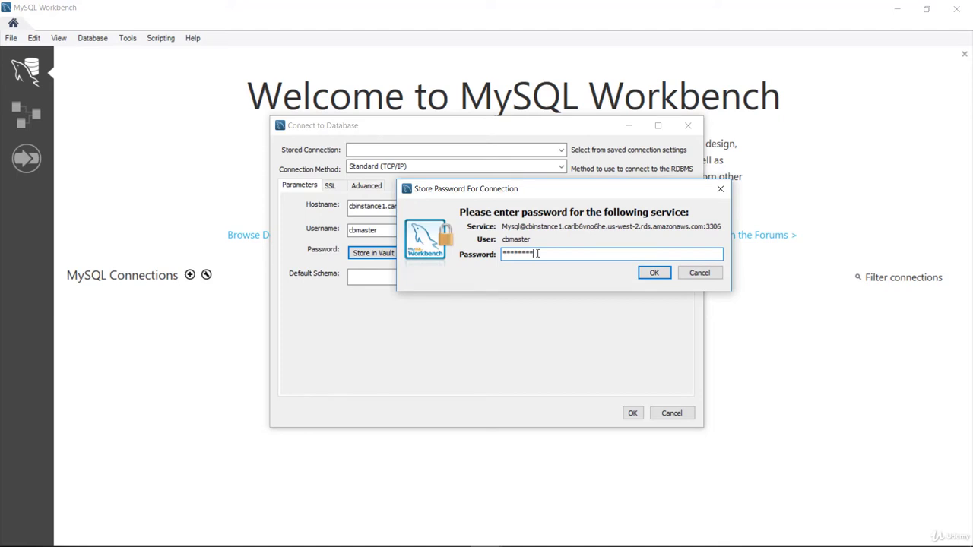
key("Return")
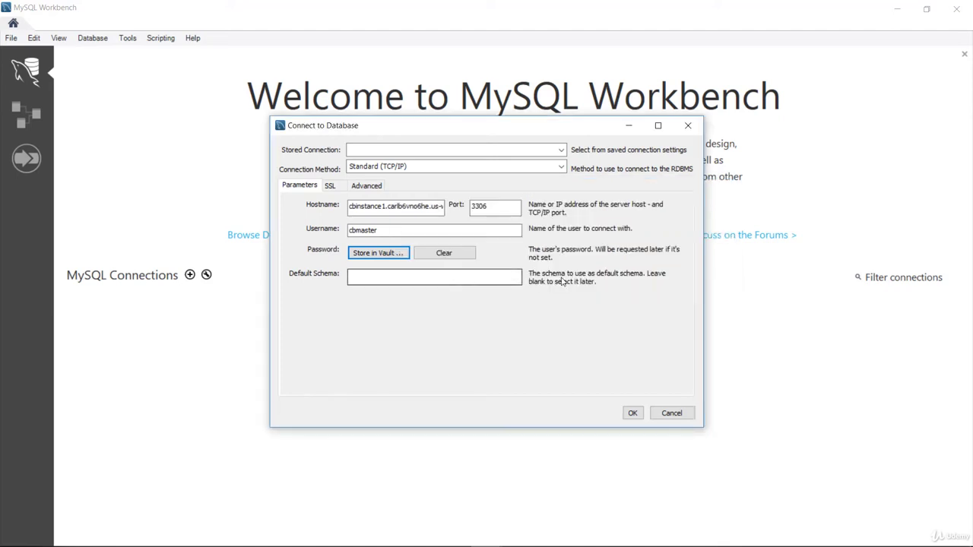
left_click(633, 415)
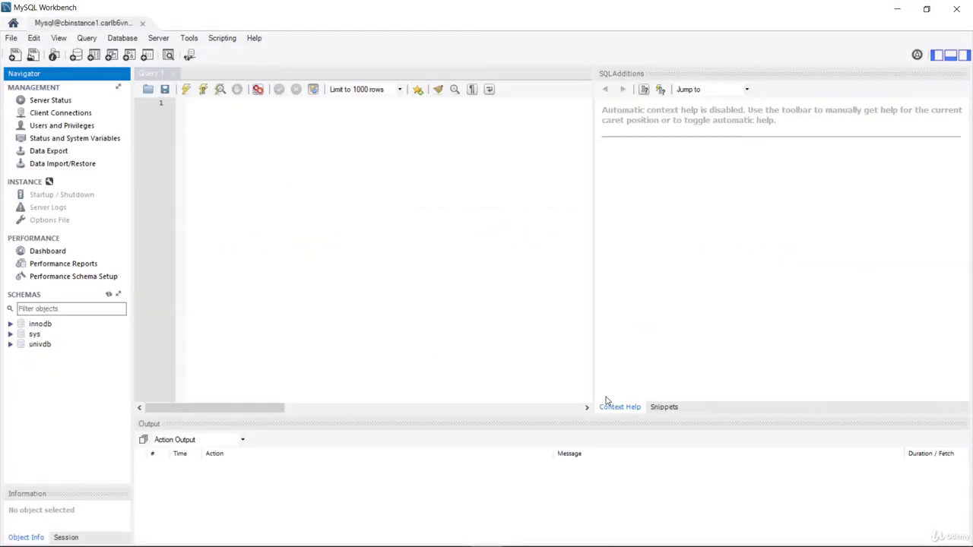
Look over the RDS server's status, client connections, and data export and import pages in Workbench
left_click(45, 102)
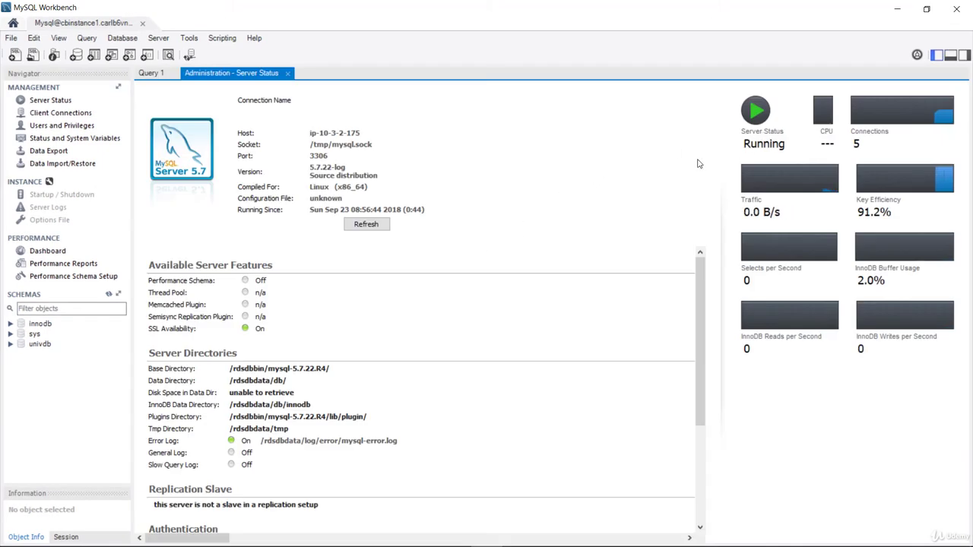
left_click(62, 113)
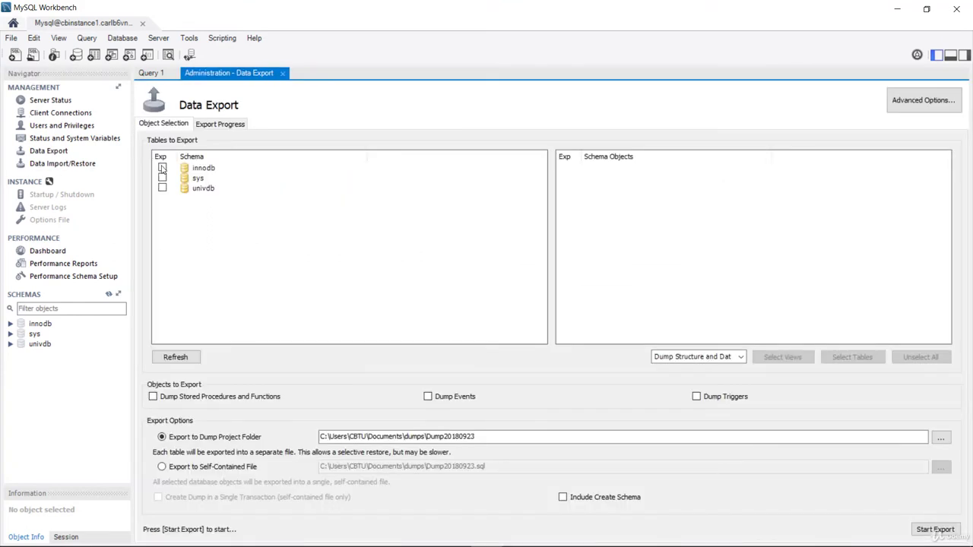
left_click(162, 168)
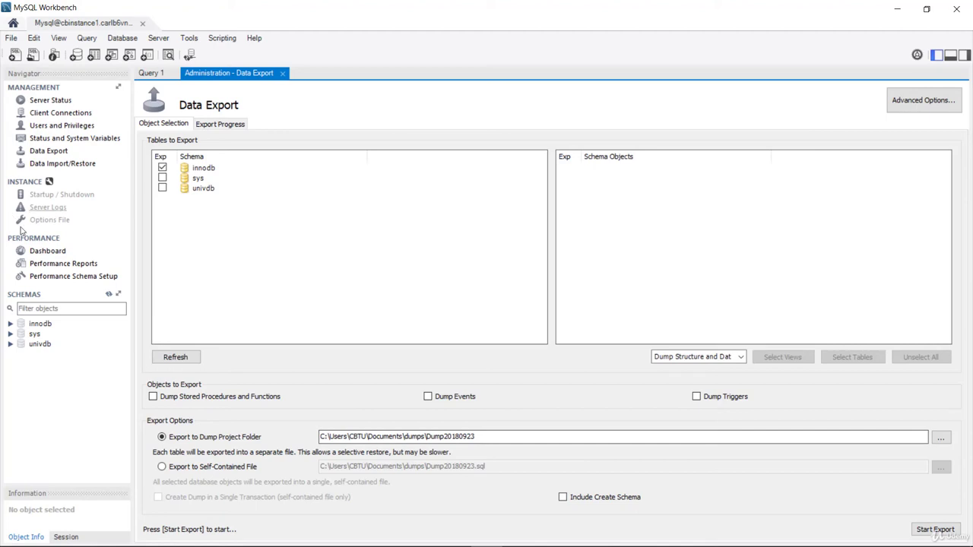
left_click(50, 164)
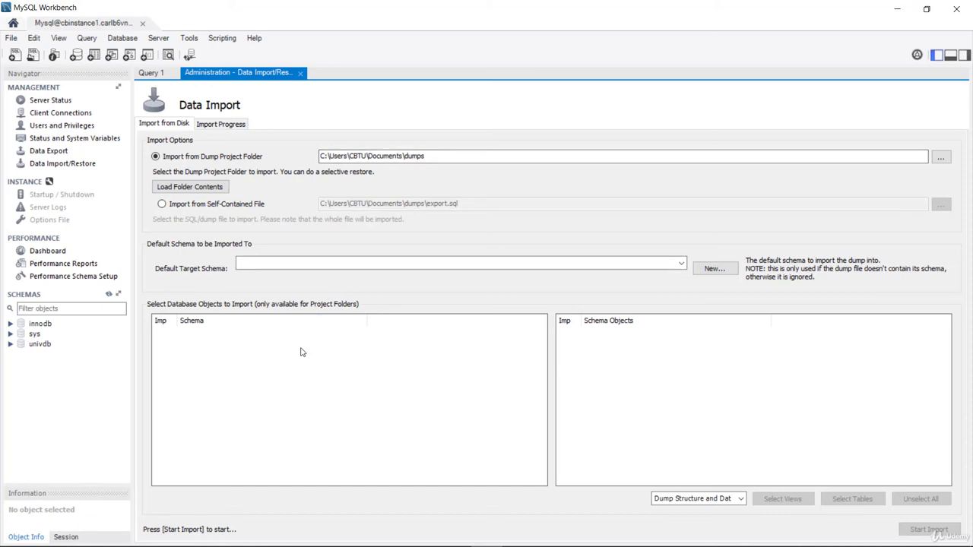
Expand the univdb schema's Tables and start a new table, opening the blank new_table editor
left_click(34, 323)
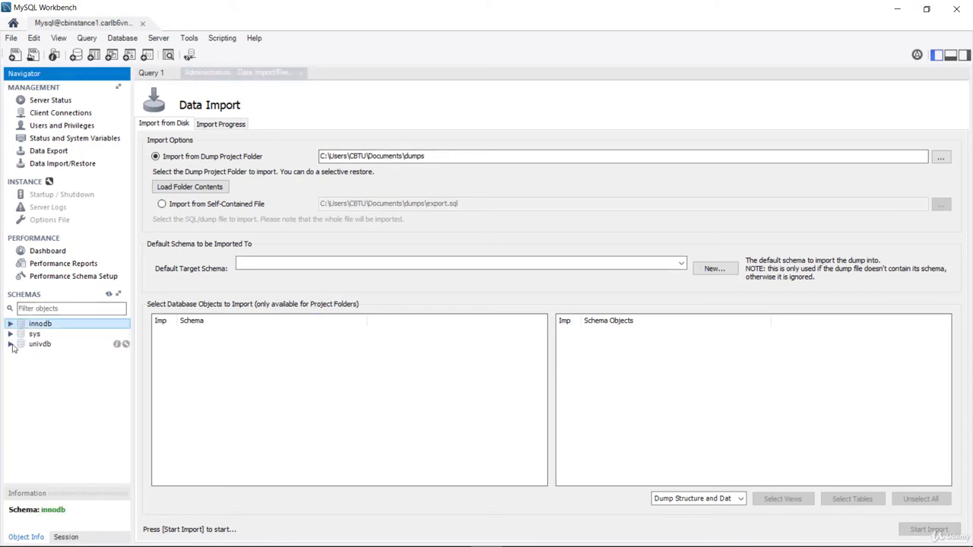
left_click(11, 345)
left_click(40, 346)
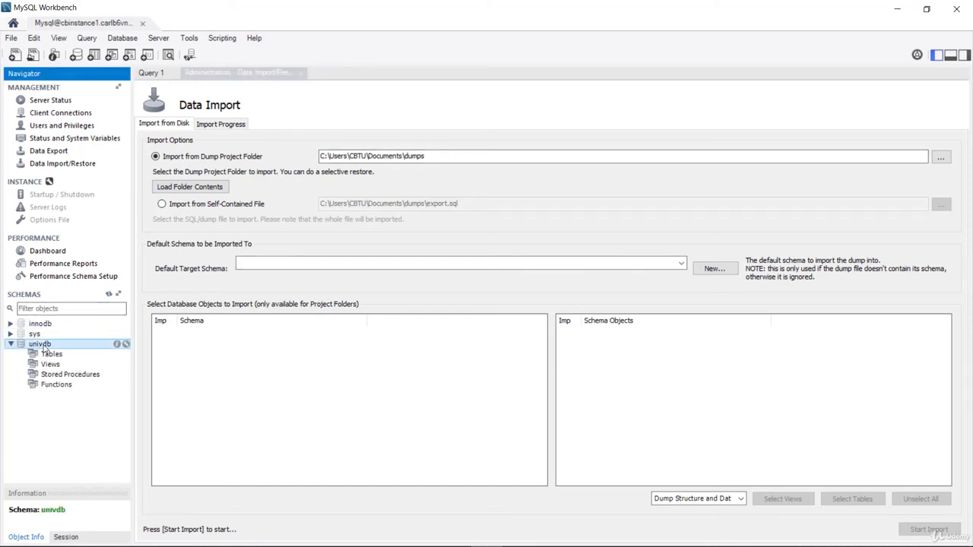
right_click(42, 349)
left_click(82, 515)
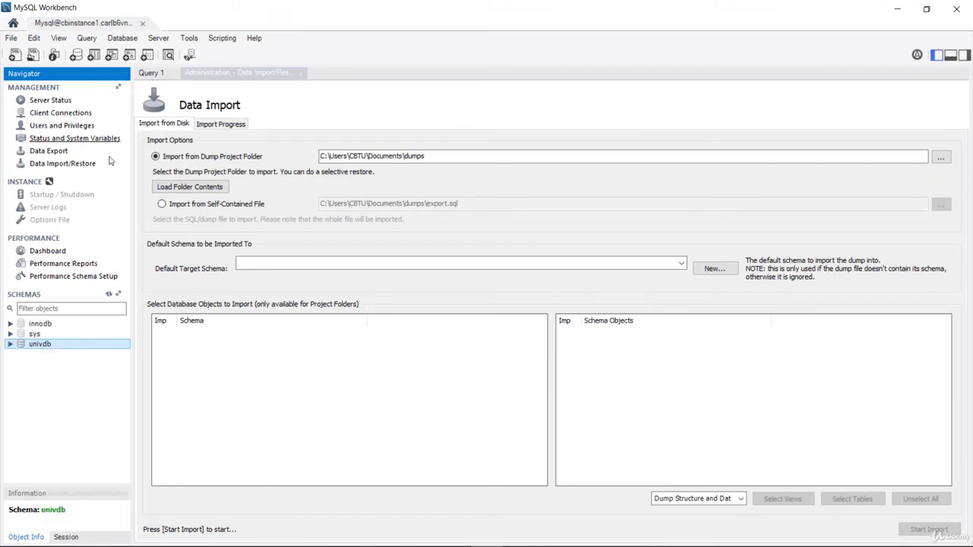
right_click(40, 325)
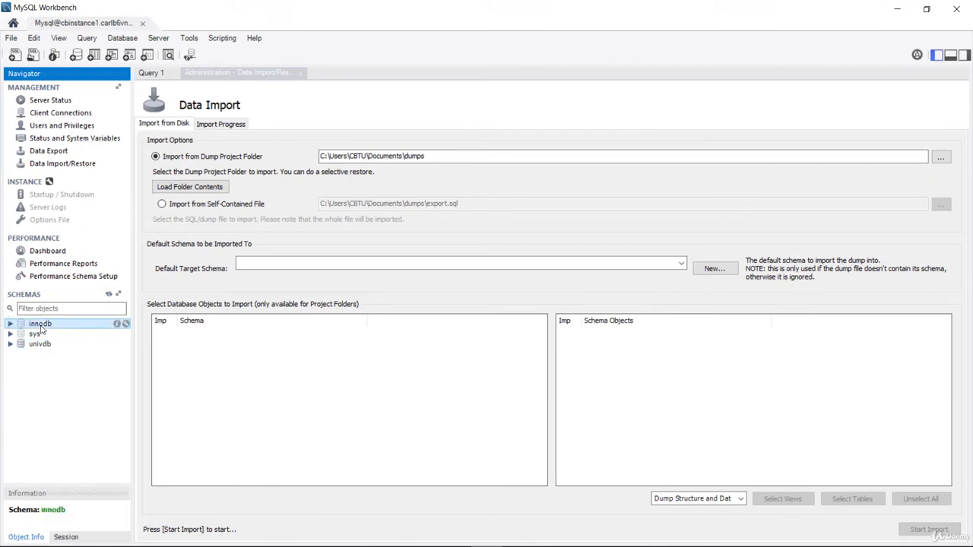
left_click(33, 392)
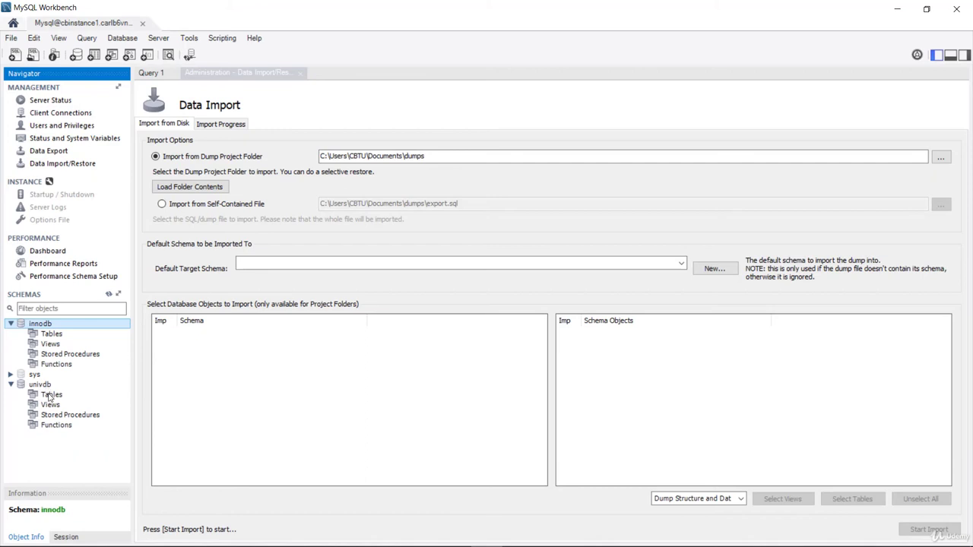
right_click(51, 394)
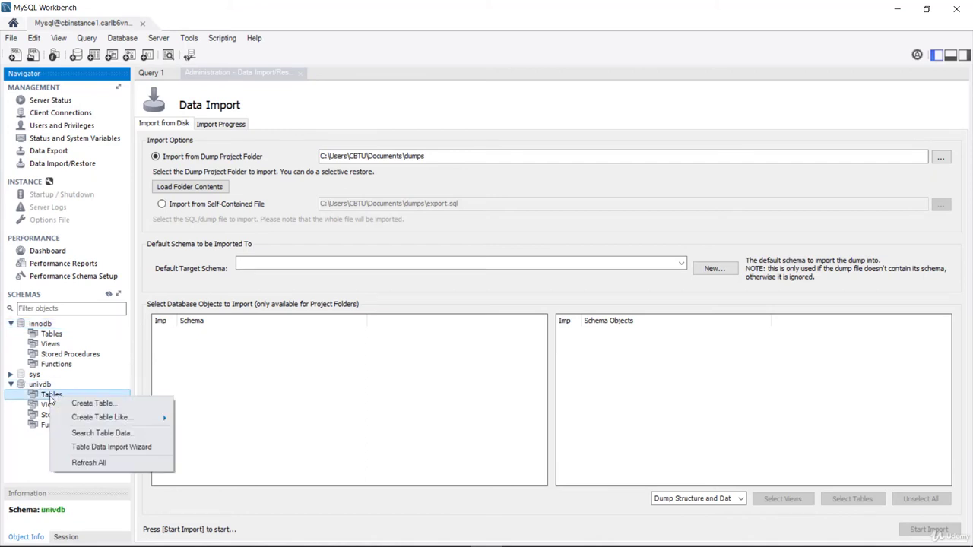
left_click(77, 403)
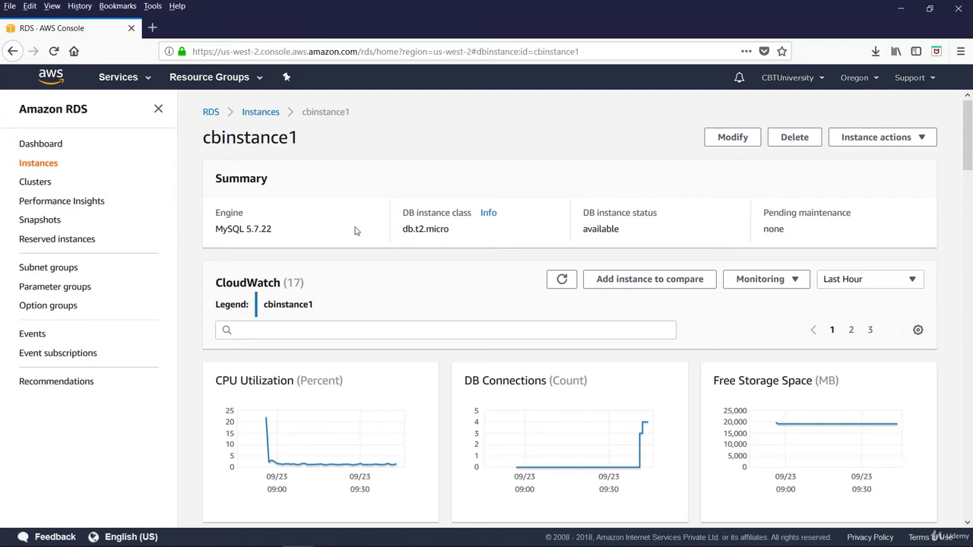
Review cbinstance1's Modify form down to Maintenance, then cancel without saving changes
left_click(732, 140)
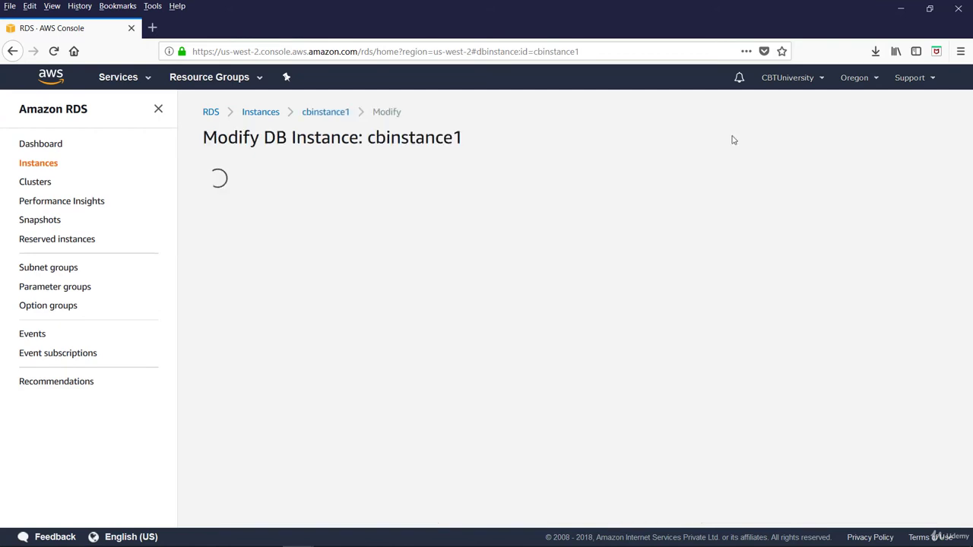
scroll(687, 276, "down", 15)
scroll(682, 271, "down", 10)
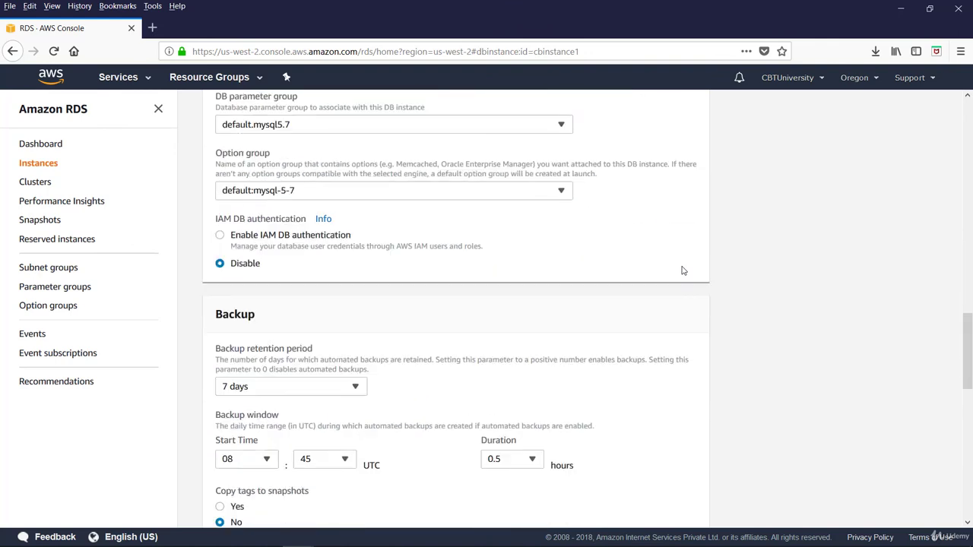
scroll(682, 272, "down", 5)
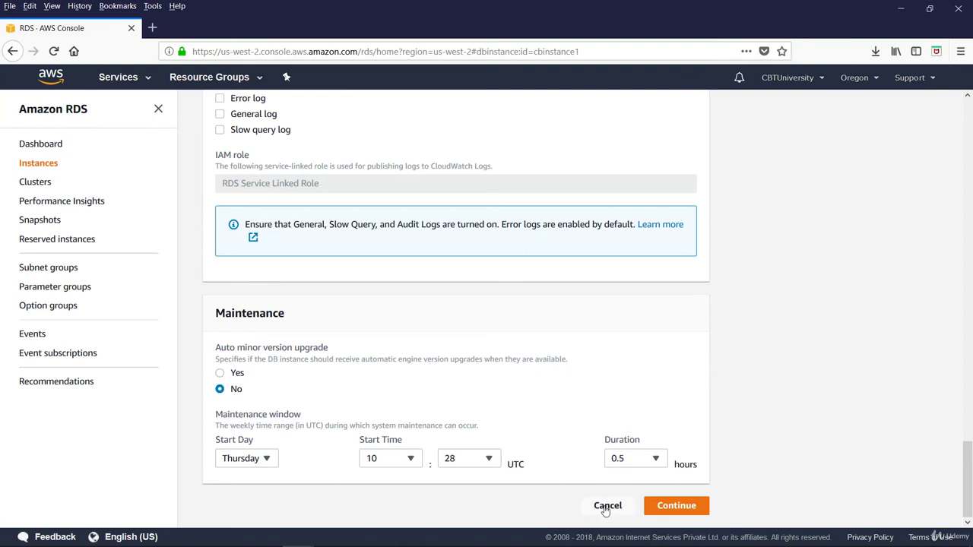
left_click(606, 507)
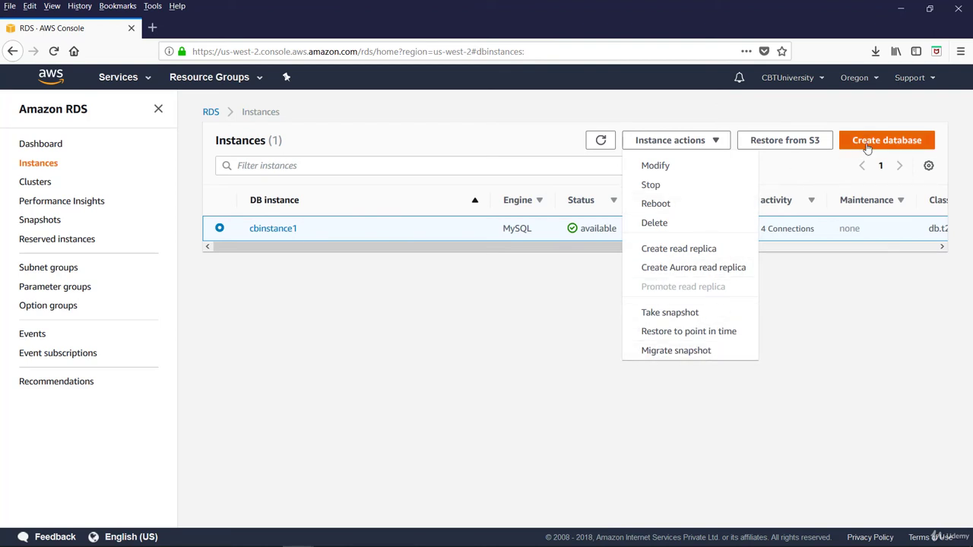
Glance at Restore from S3, then browse Clusters, Performance Insights, Snapshots and Reserved instances
left_click(816, 141)
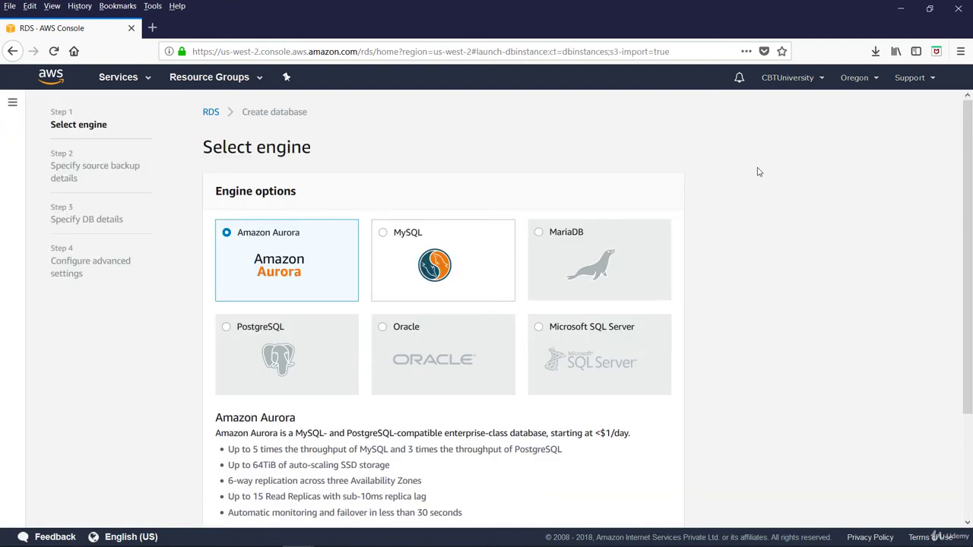
key("alt+Left")
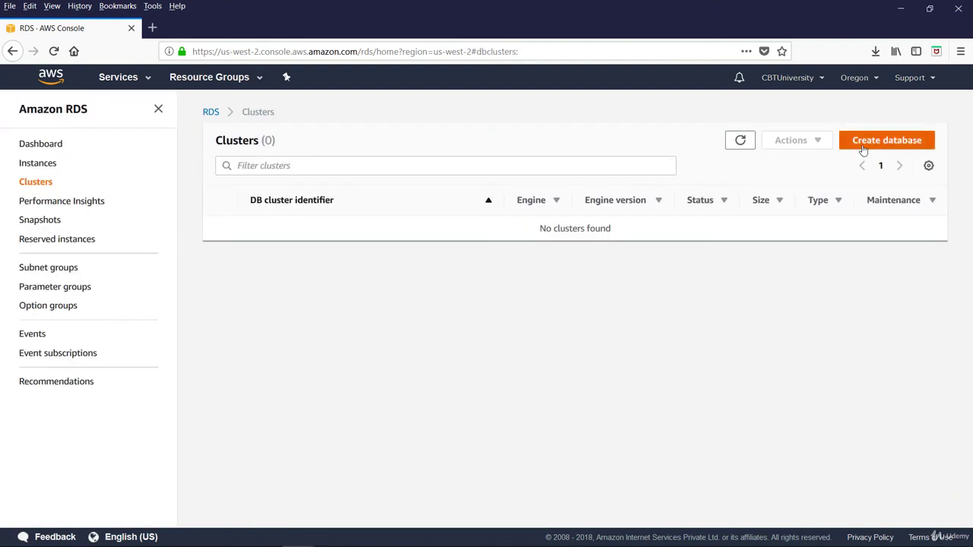
left_click(54, 201)
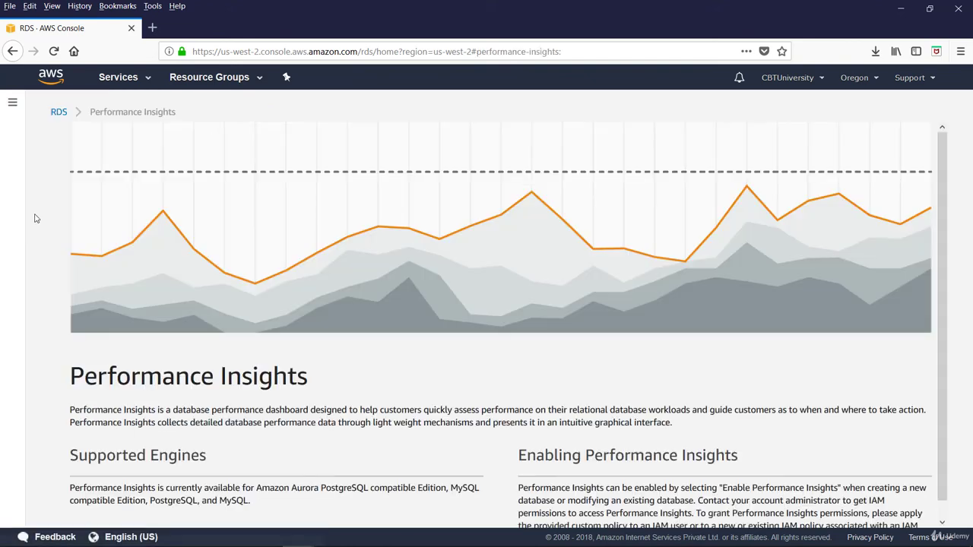
left_click(10, 103)
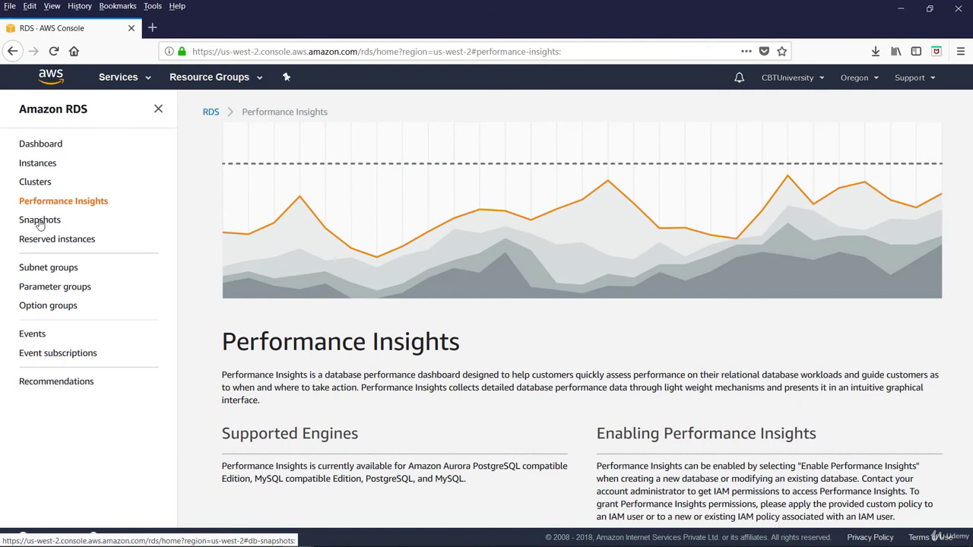
left_click(39, 221)
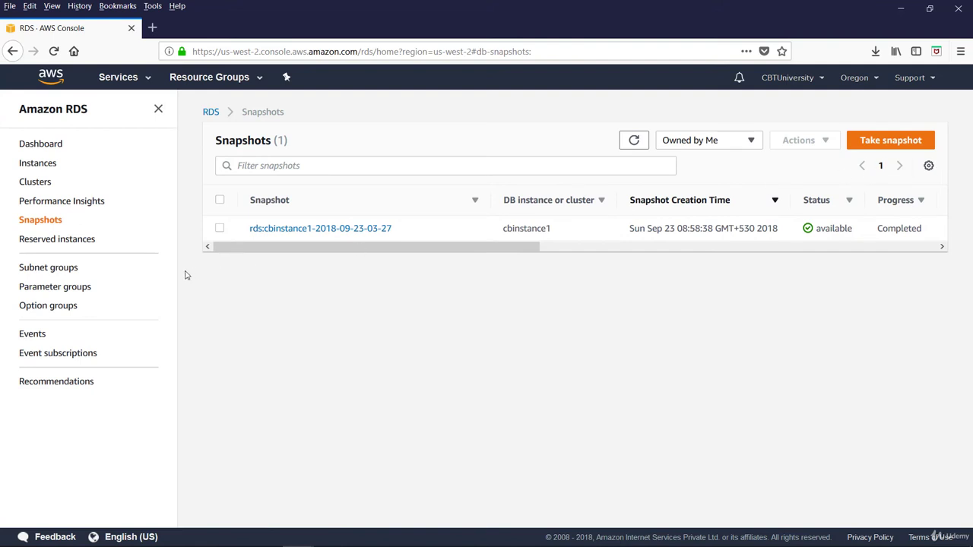
left_click(74, 242)
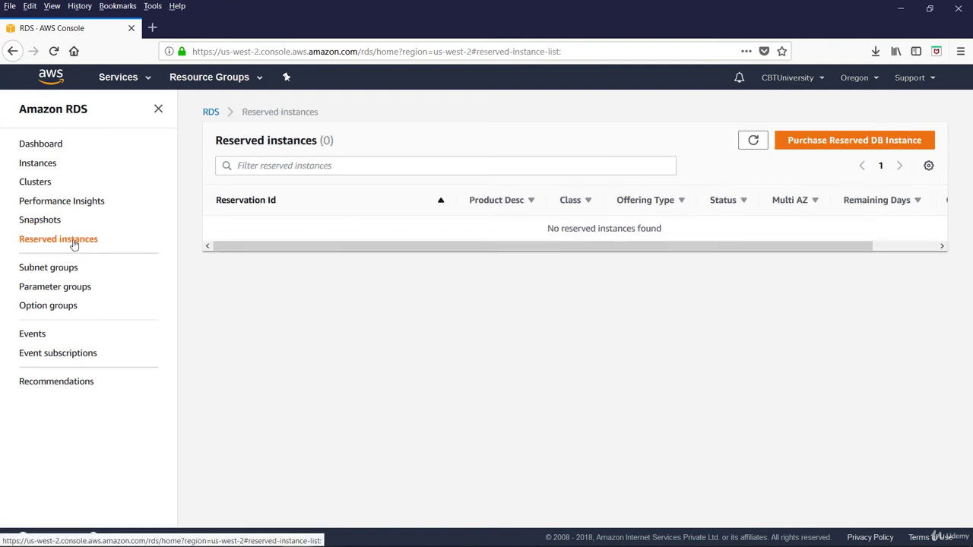
Start a reserved DB instance purchase using class db.m3.medium with no Multi-AZ
left_click(838, 142)
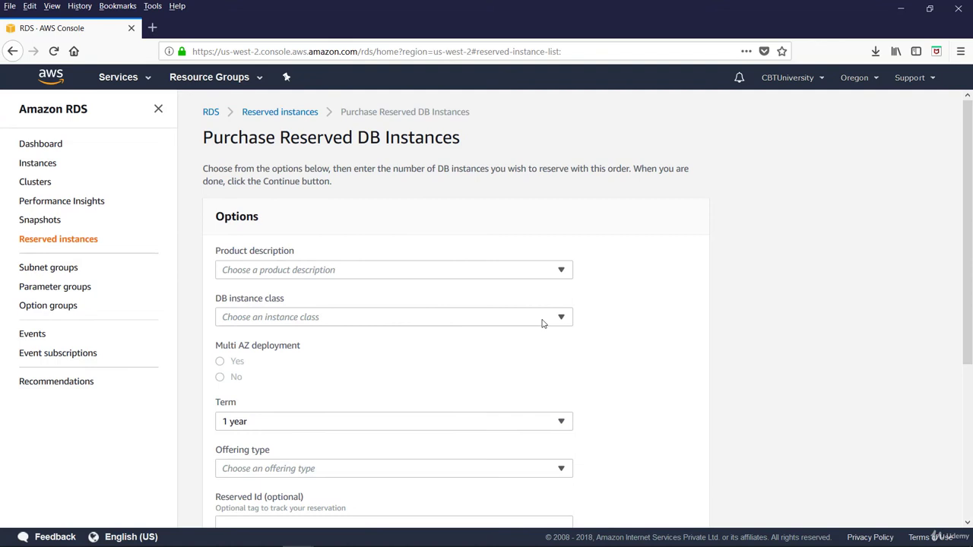
left_click(319, 271)
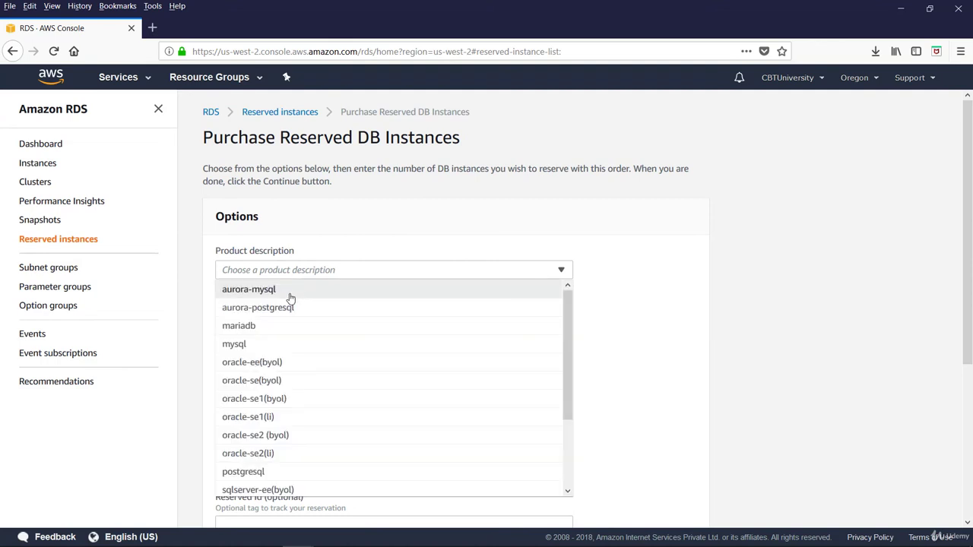
left_click(245, 348)
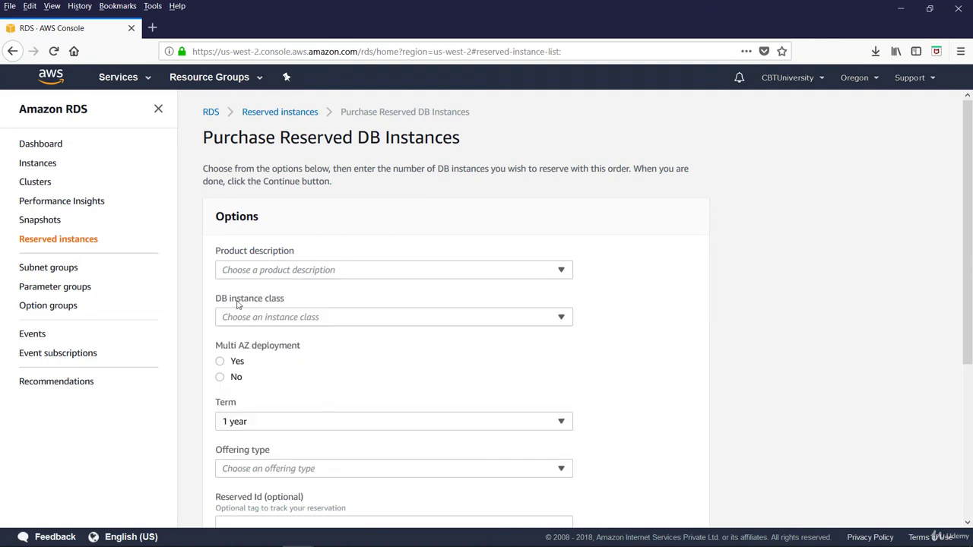
left_click(559, 318)
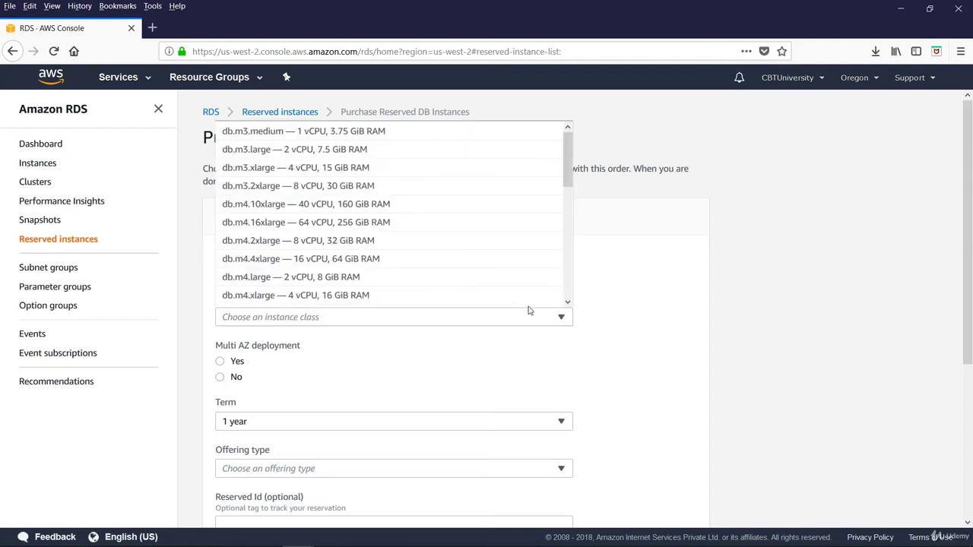
left_click(256, 132)
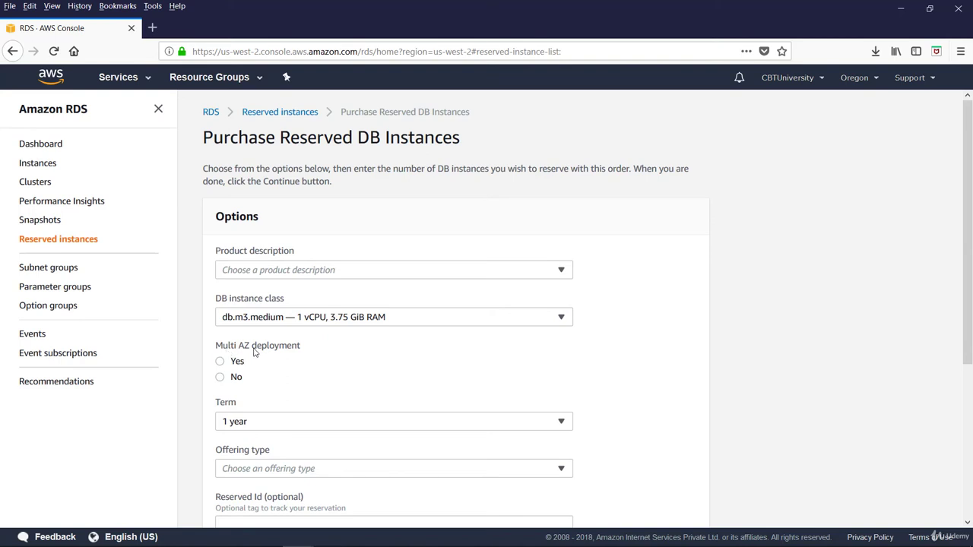
left_click(220, 377)
Keep the 1-year term and choose No Upfront, revealing 0.065 USD hourly pricing
scroll(555, 301, "down", 2)
left_click(561, 289)
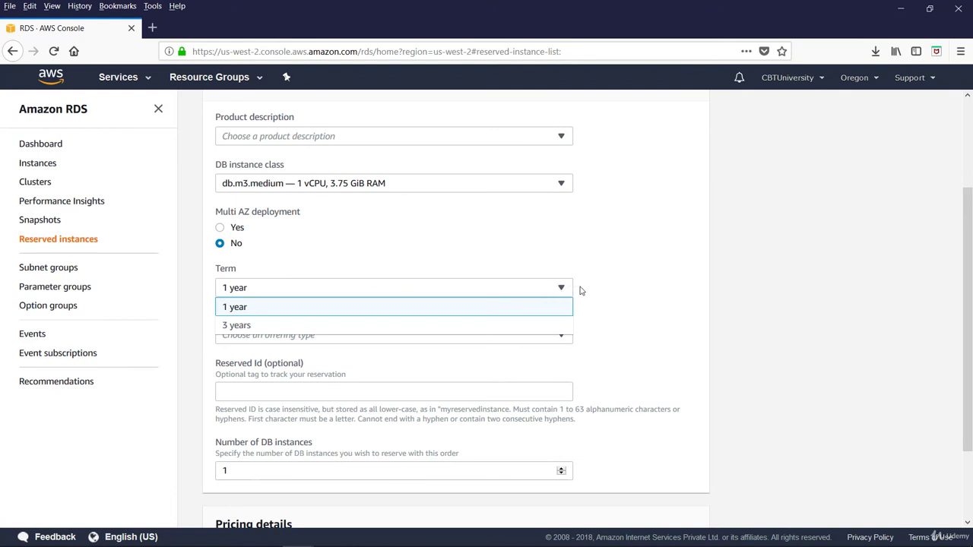
left_click(590, 287)
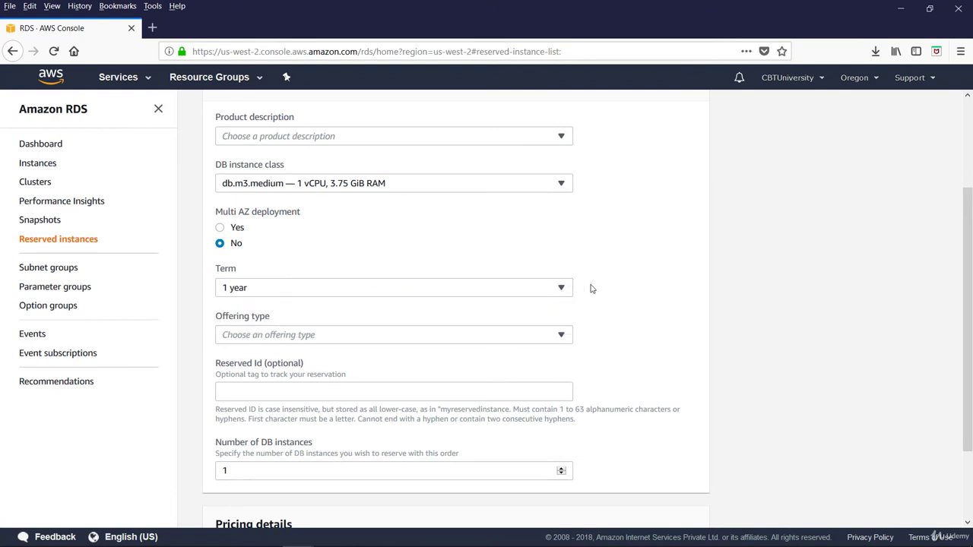
left_click(563, 337)
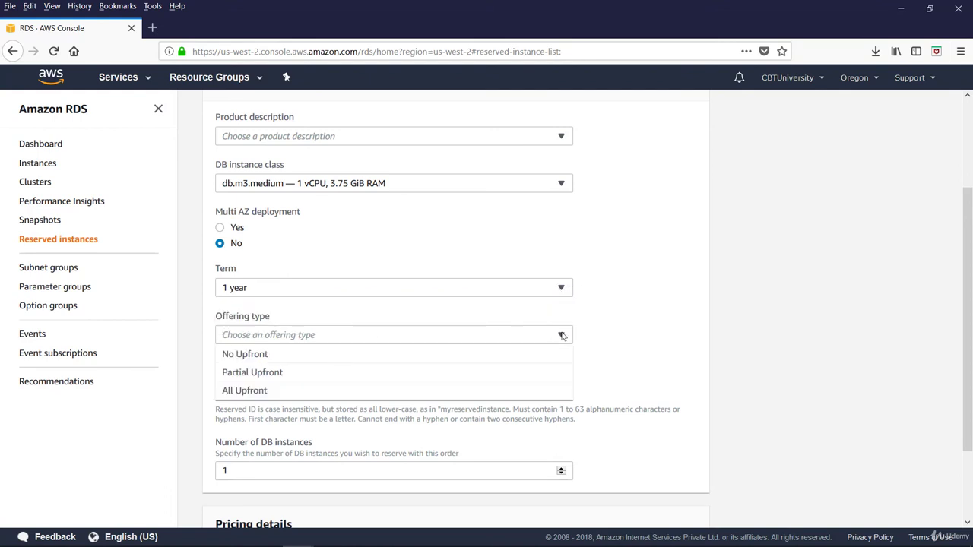
left_click(418, 363)
scroll(249, 333, "down", 3)
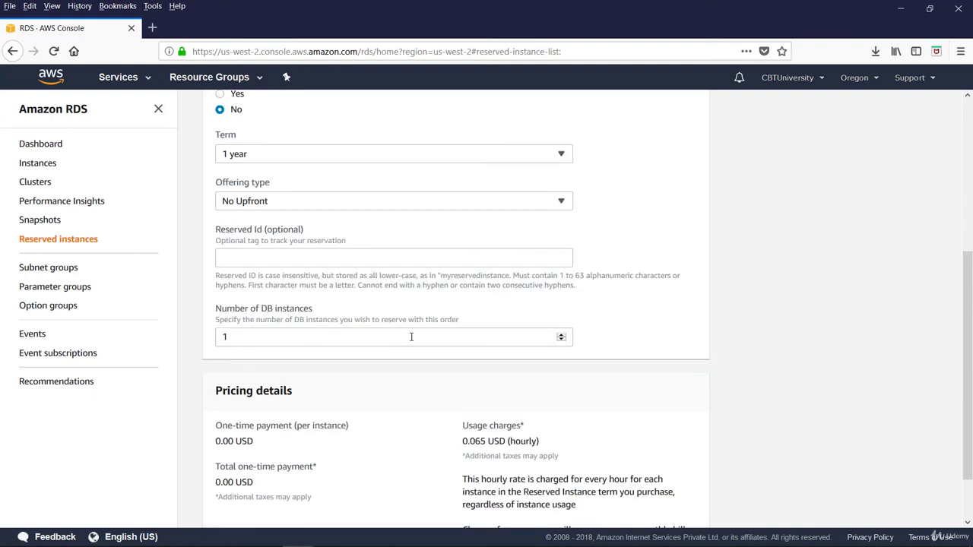
scroll(390, 412, "down", 2)
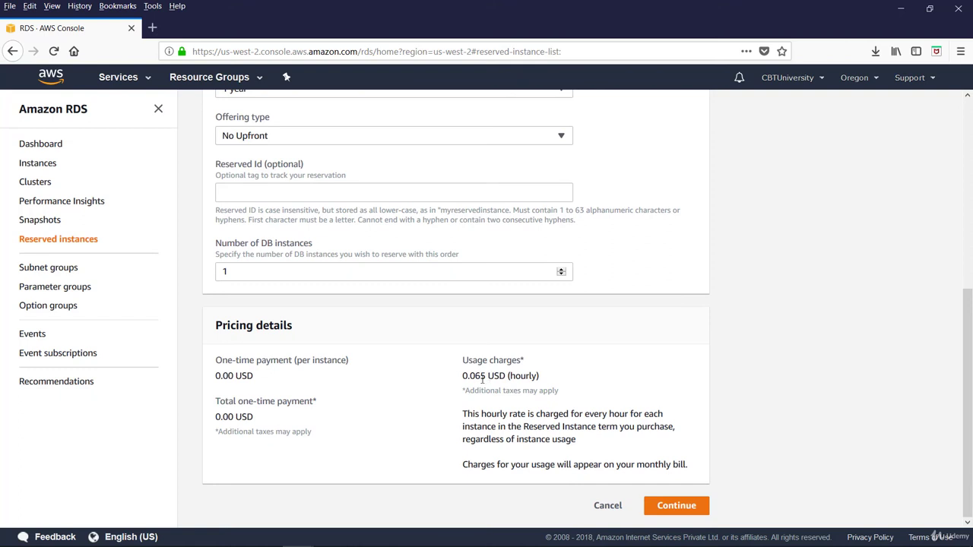
Compute 0.065 × 24 × 365 in Calculator, giving a 569.4 yearly cost
left_click(821, 420)
left_click(770, 420)
left_click(821, 351)
left_click(771, 352)
left_click(870, 317)
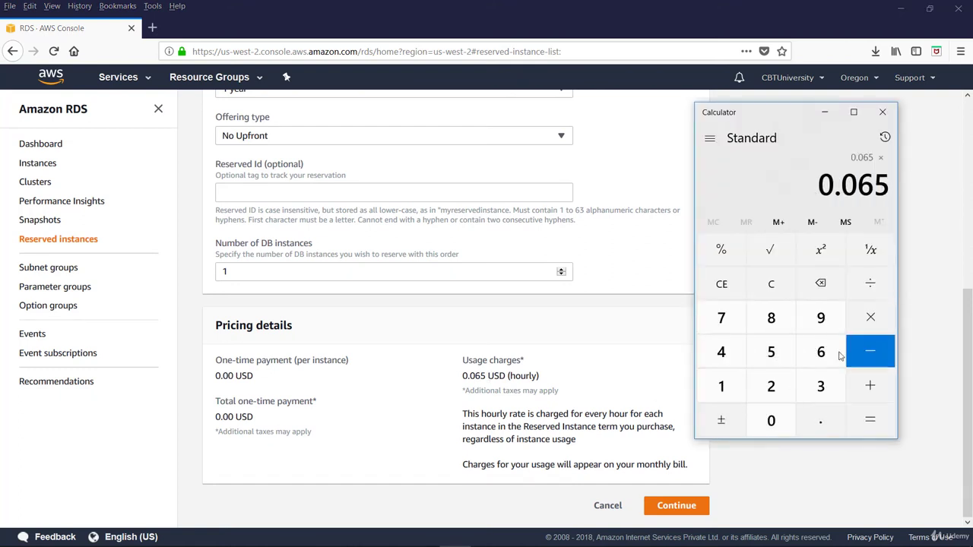
left_click(771, 386)
left_click(721, 351)
left_click(866, 325)
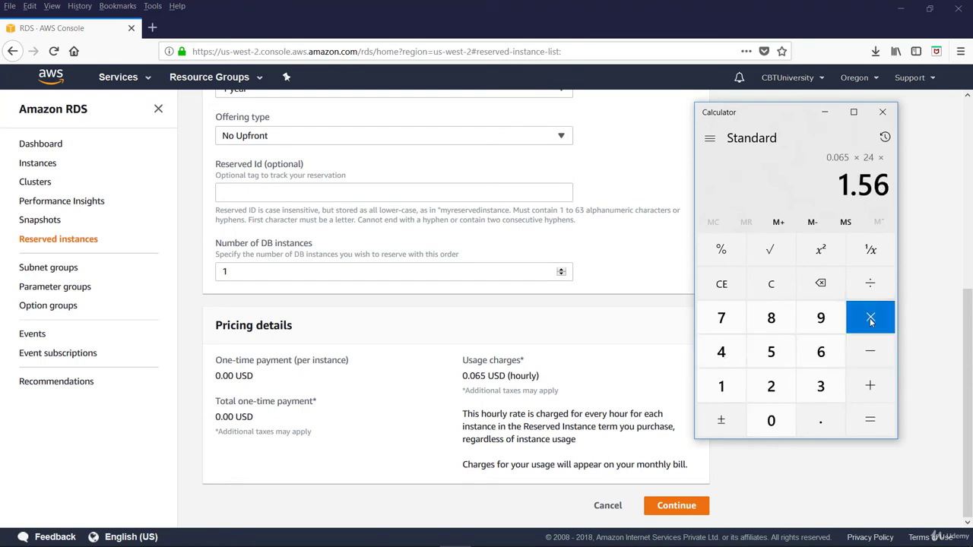
left_click(821, 386)
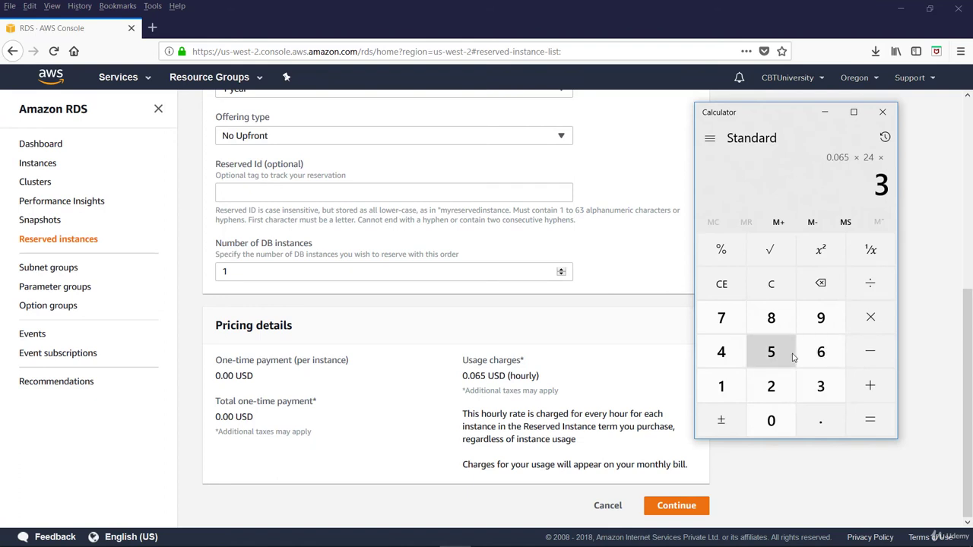
left_click(821, 354)
left_click(787, 358)
left_click(870, 421)
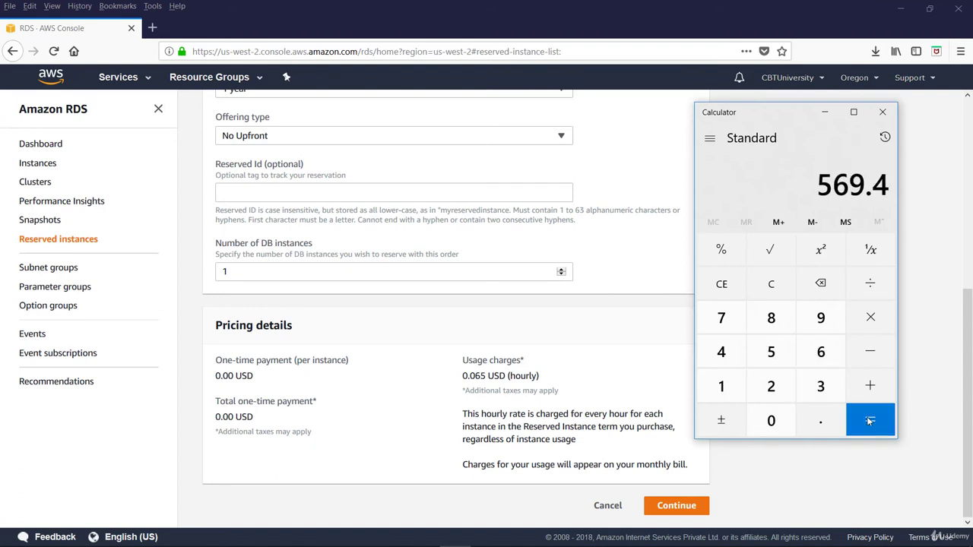
Switch the offering to All Upfront and subtract 476 from 569.4, giving 93.4
left_click(391, 135)
left_click(375, 190)
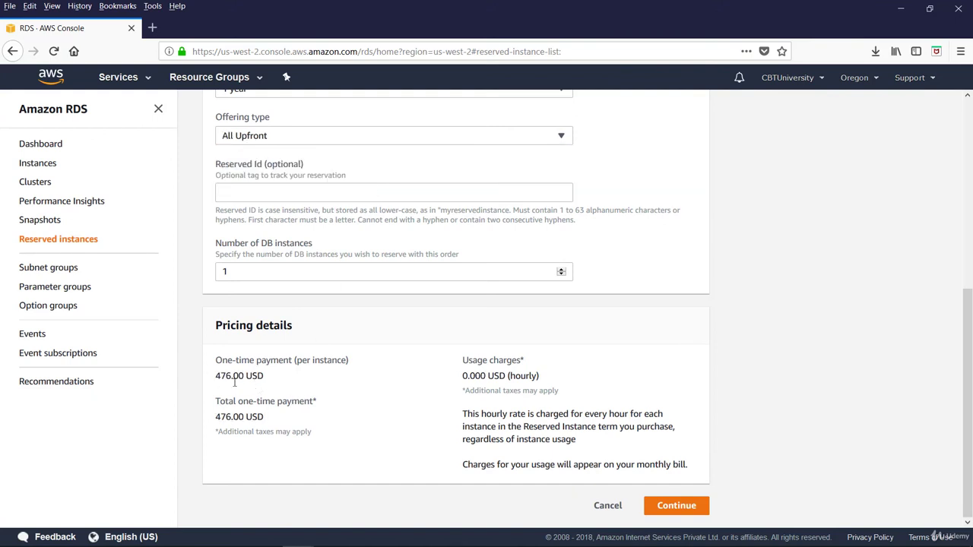
key("alt+Tab")
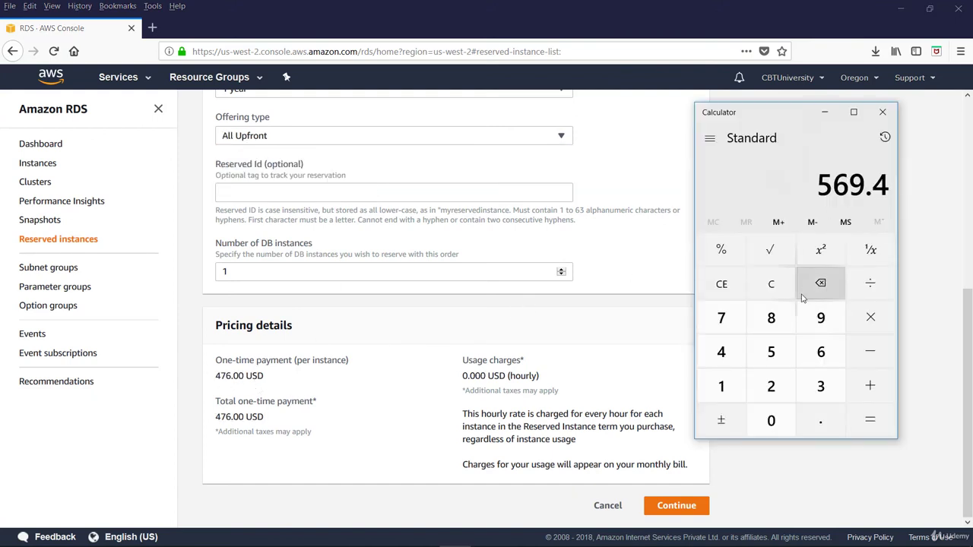
left_click(872, 353)
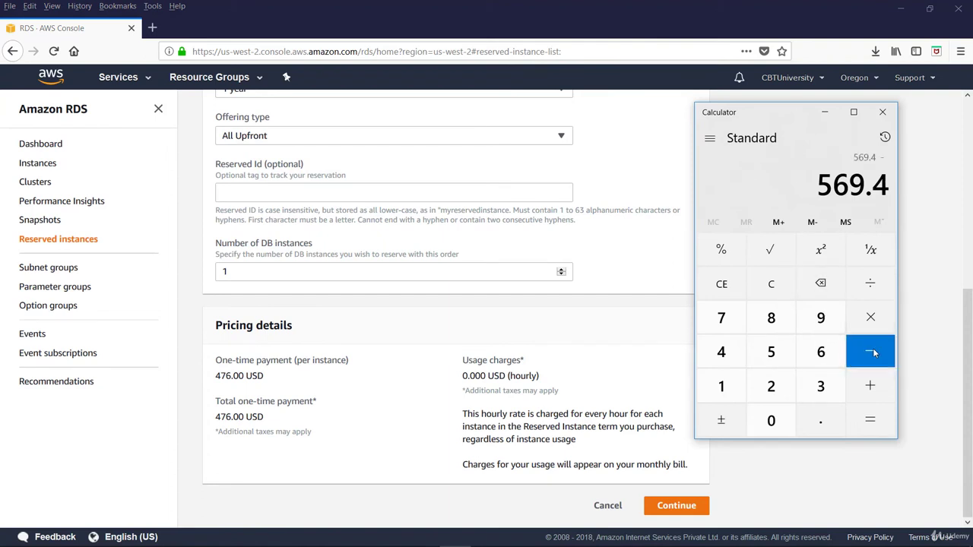
left_click(721, 352)
left_click(721, 318)
left_click(821, 351)
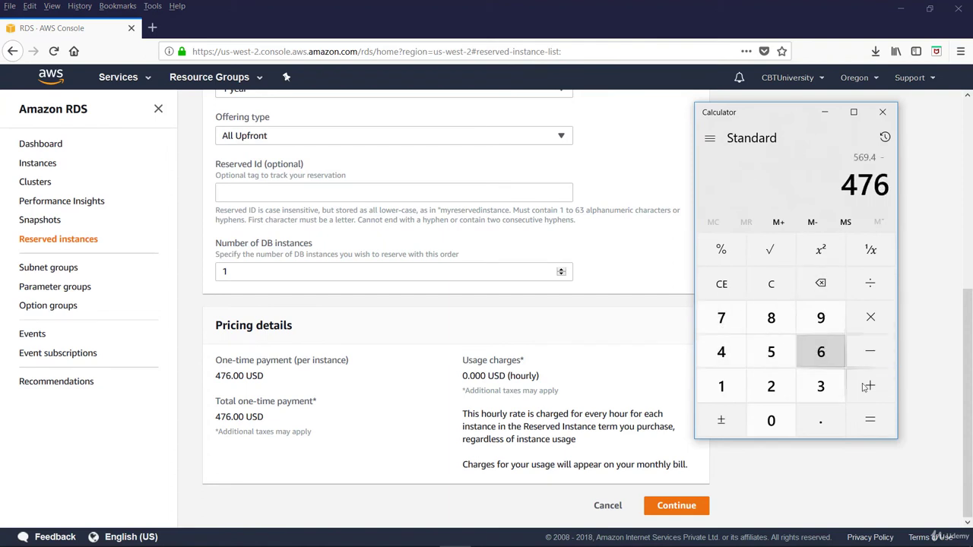
left_click(872, 419)
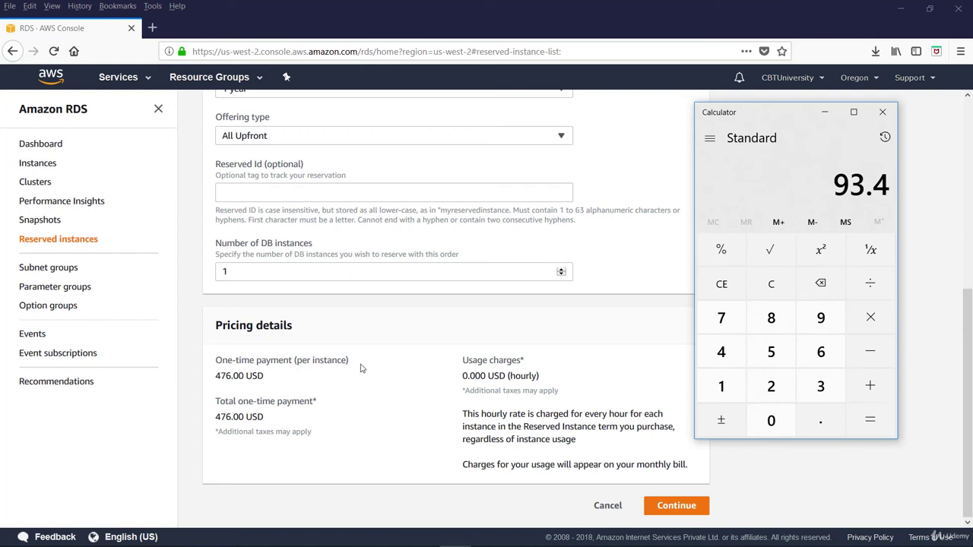
left_click(48, 266)
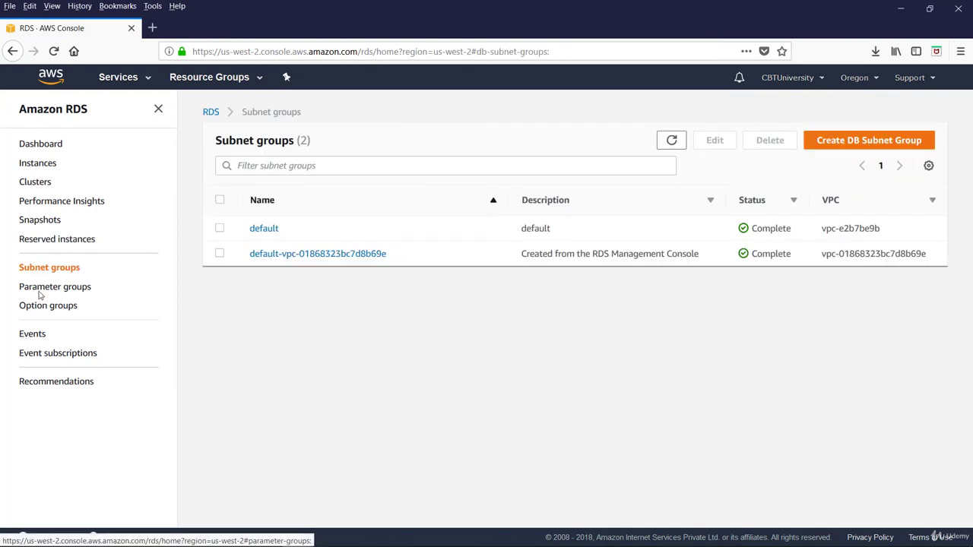
Look over Parameter groups and Recommendations, then reach the DB instances list via the Dashboard
left_click(39, 294)
left_click(59, 384)
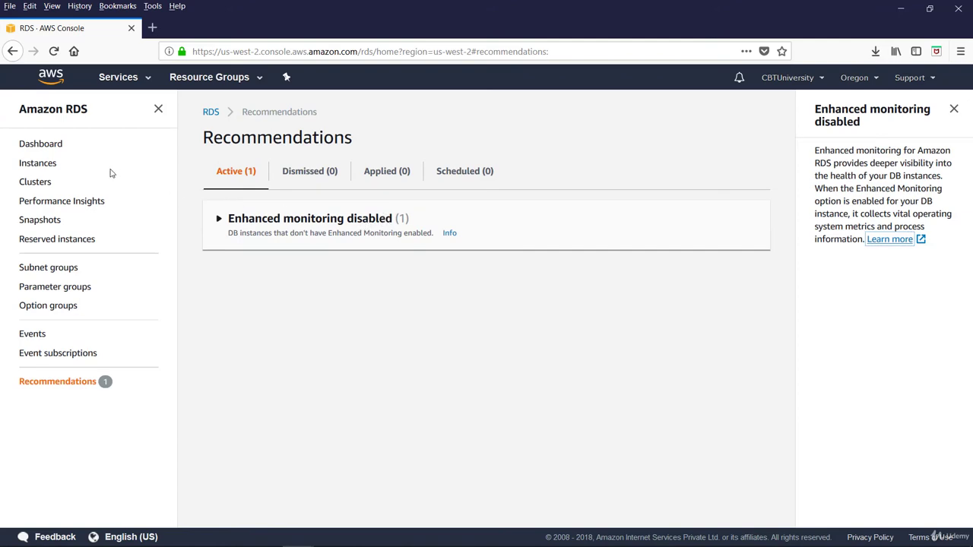
left_click(38, 148)
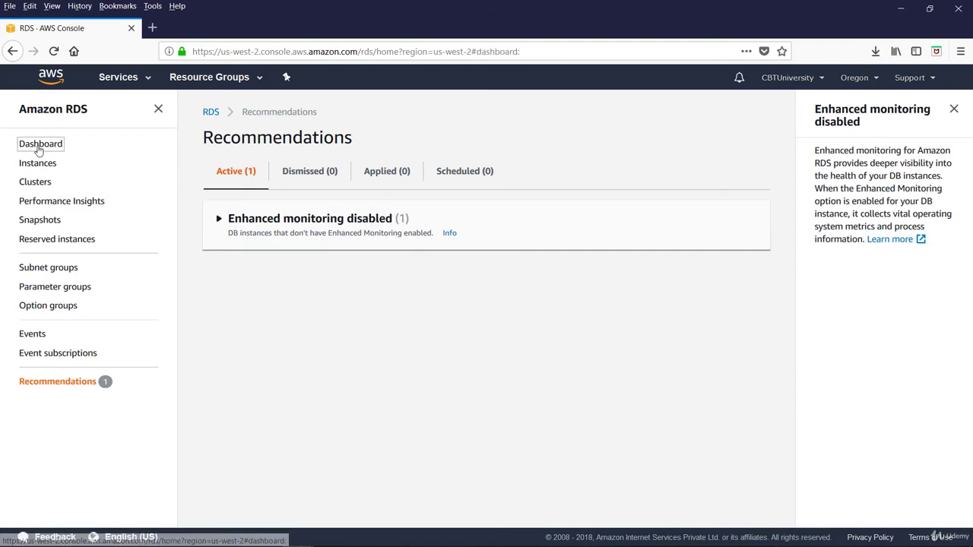
left_click(258, 182)
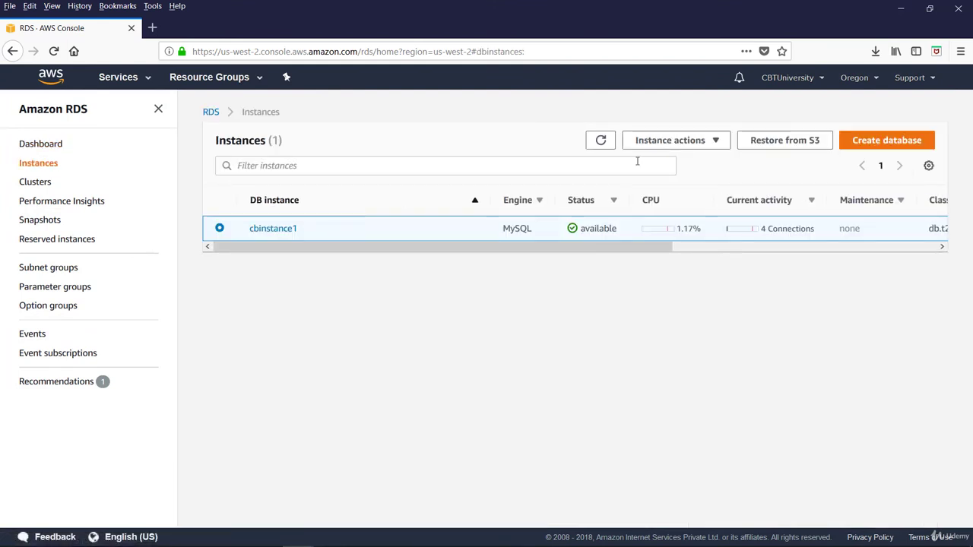
Delete cbinstance1 with no final snapshot, acknowledging backup loss and confirming with 'delete me'
left_click(658, 140)
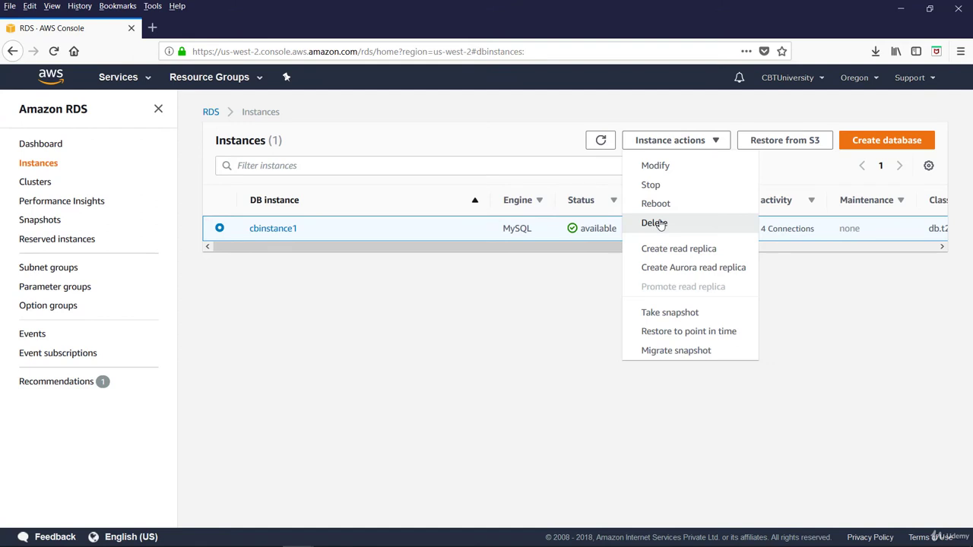
left_click(654, 223)
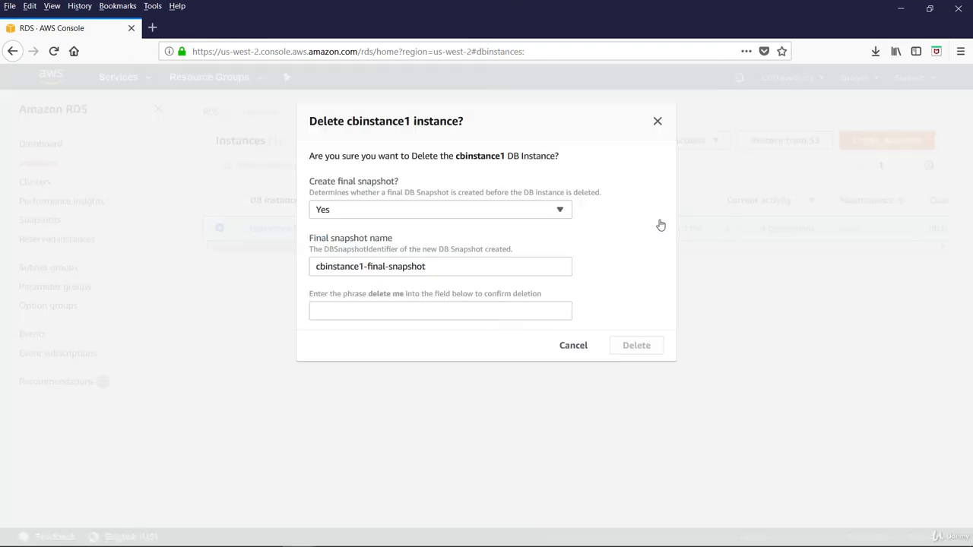
left_click(559, 212)
left_click(373, 245)
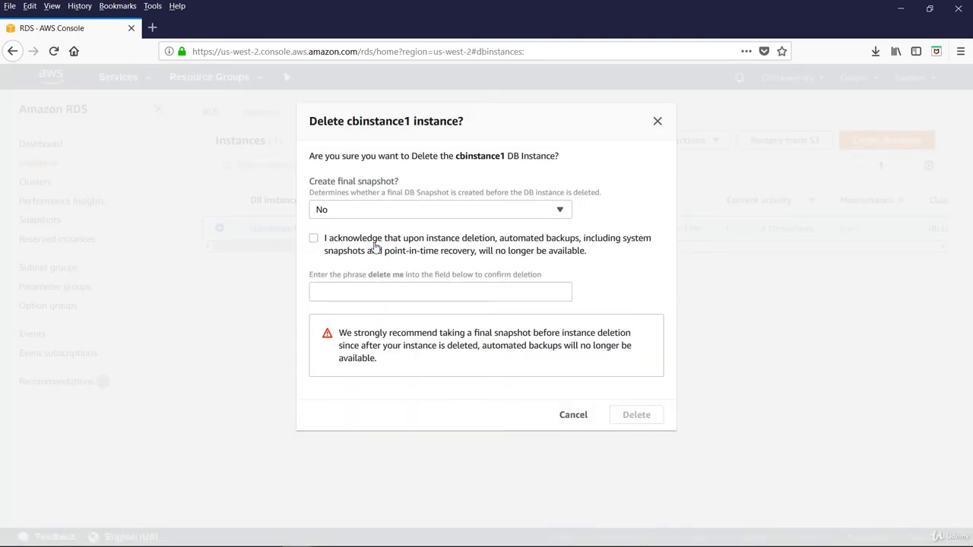
left_click(315, 240)
left_click(321, 290)
type("delete me")
left_click(638, 417)
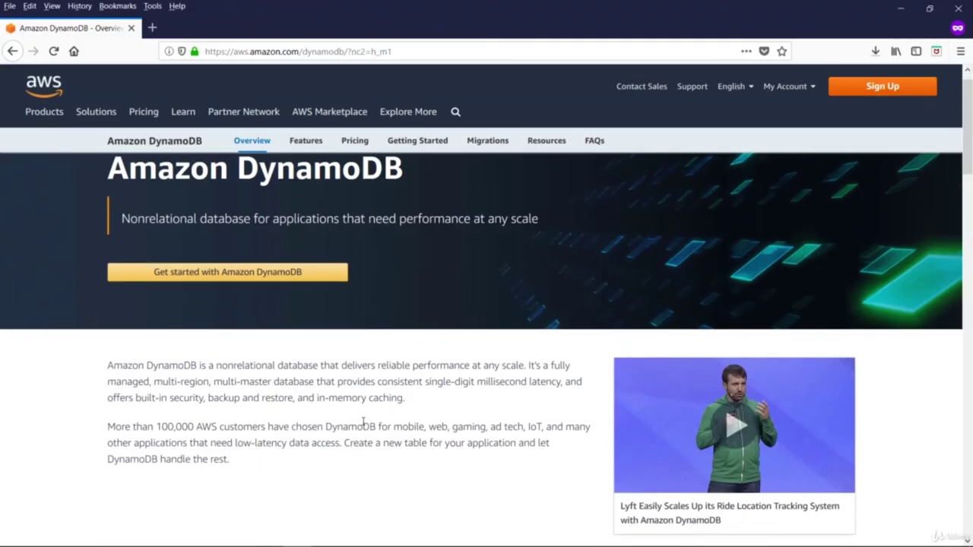
Scroll through the DynamoDB overview's benefits and use cases
scroll(363, 425, "down", 5)
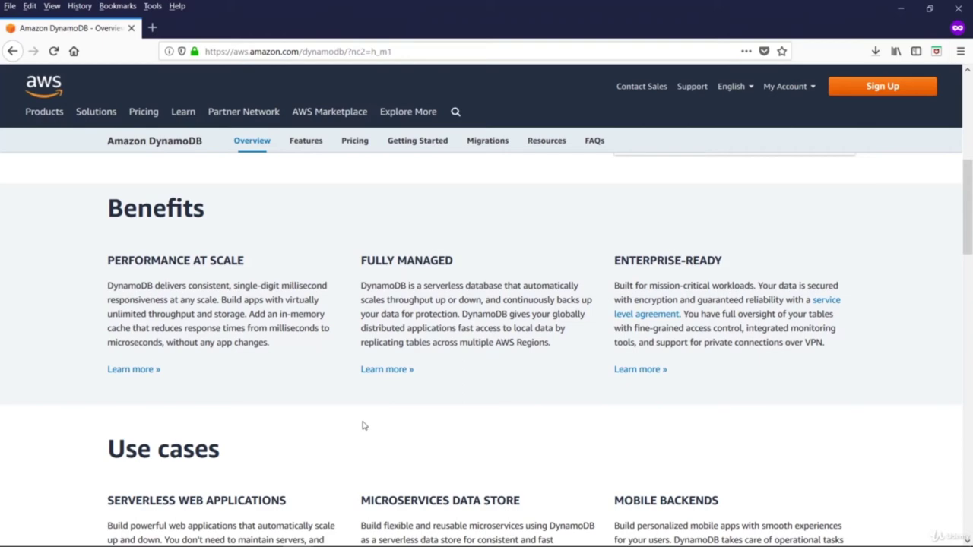
scroll(364, 426, "down", 3)
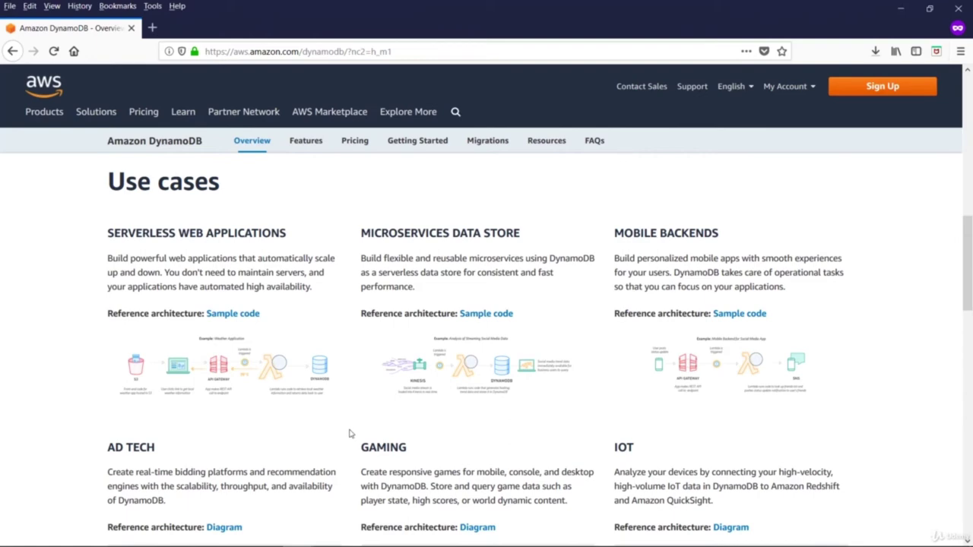
scroll(309, 461, "down", 2)
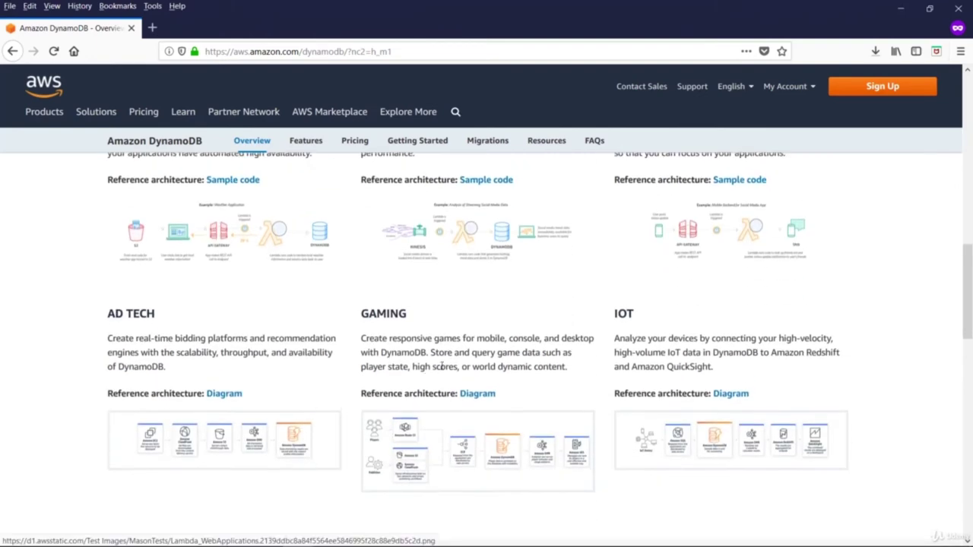
scroll(651, 369, "down", 1)
scroll(651, 371, "down", 2)
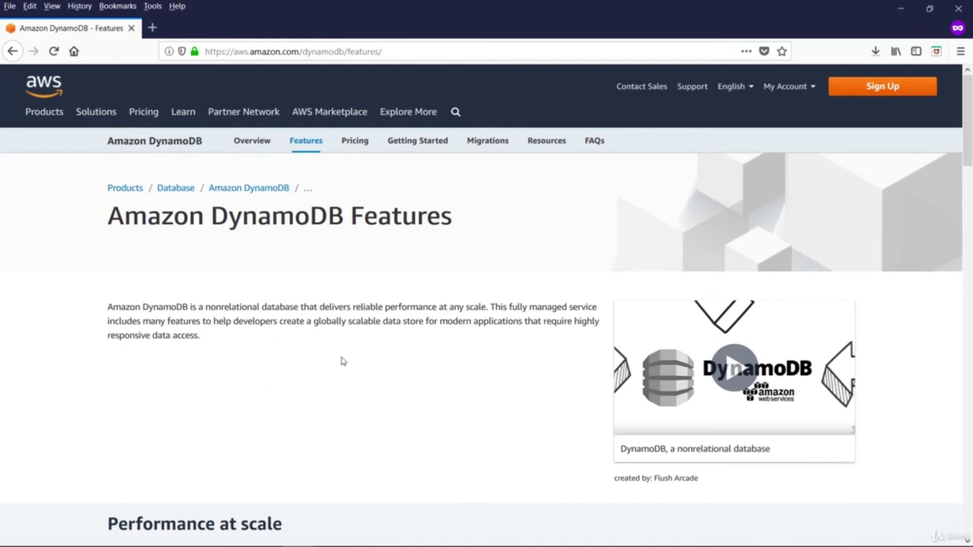
Scroll through the DynamoDB Features and Pricing pages, including the 25 GB free tier
scroll(298, 373, "down", 5)
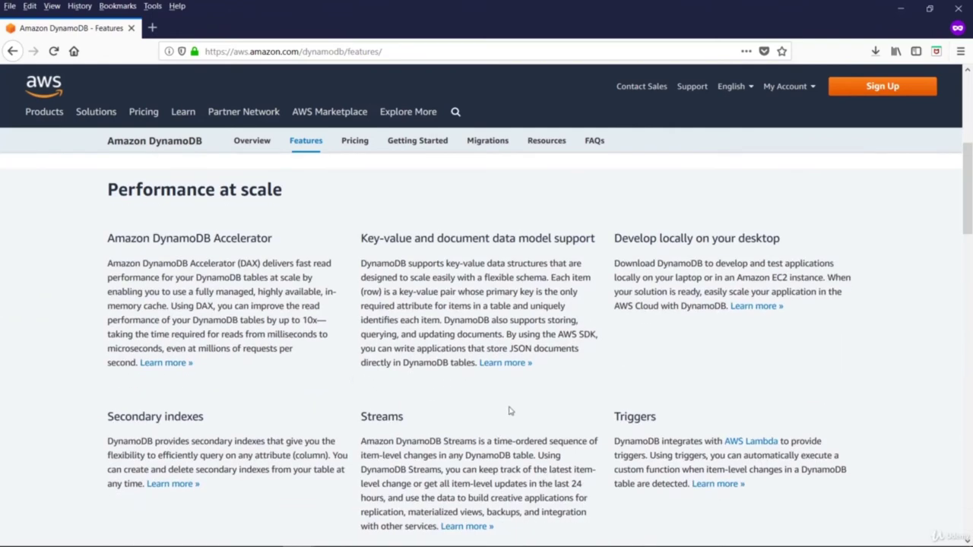
scroll(513, 420, "down", 5)
scroll(456, 342, "up", 15)
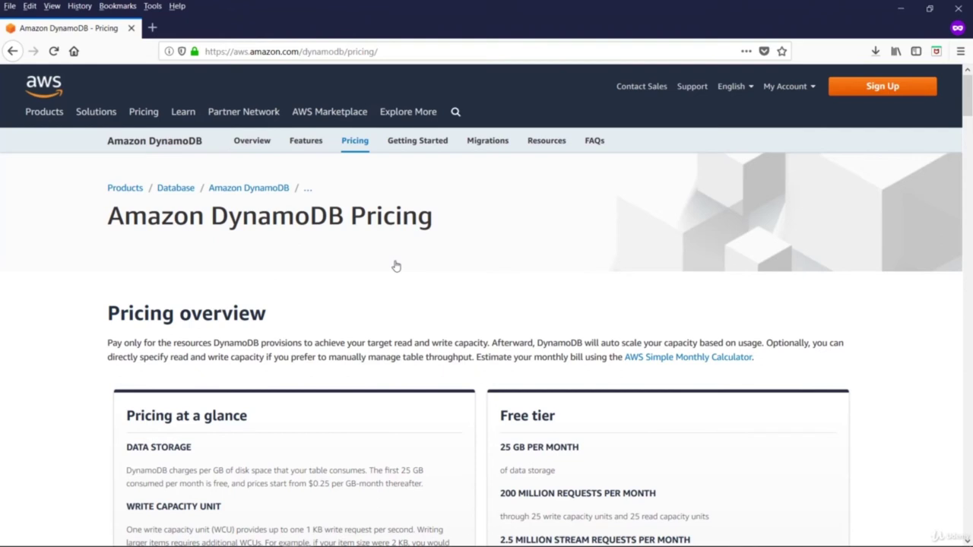
scroll(396, 267, "down", 3)
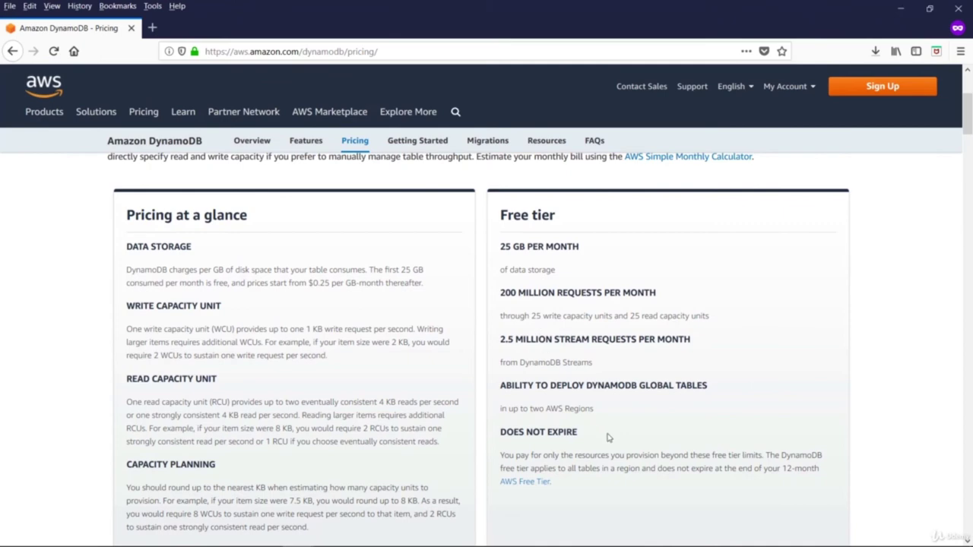
scroll(467, 387, "down", 10)
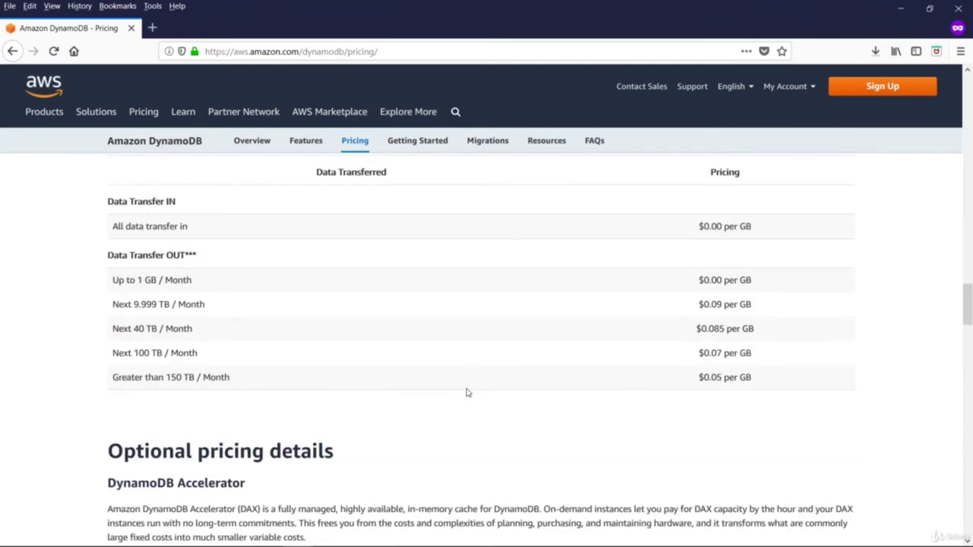
scroll(468, 391, "down", 1)
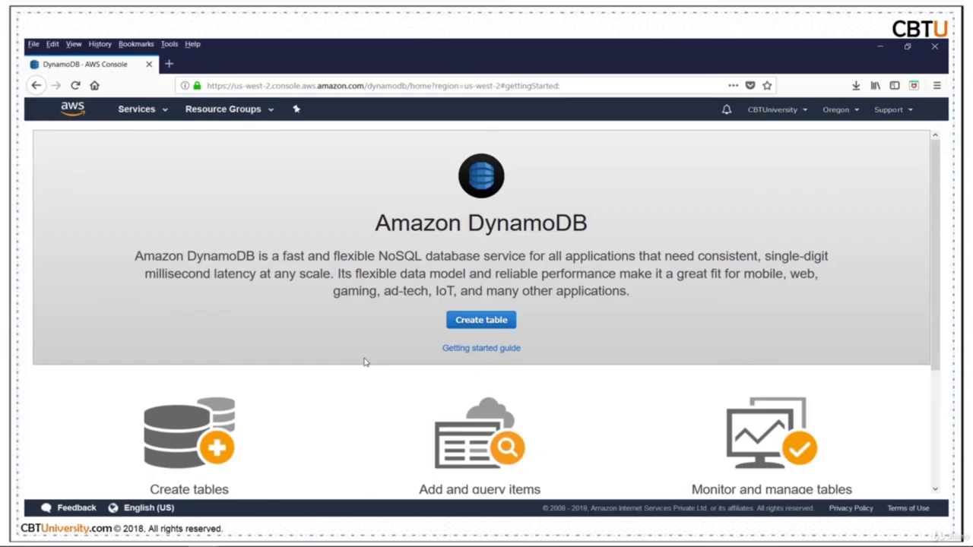
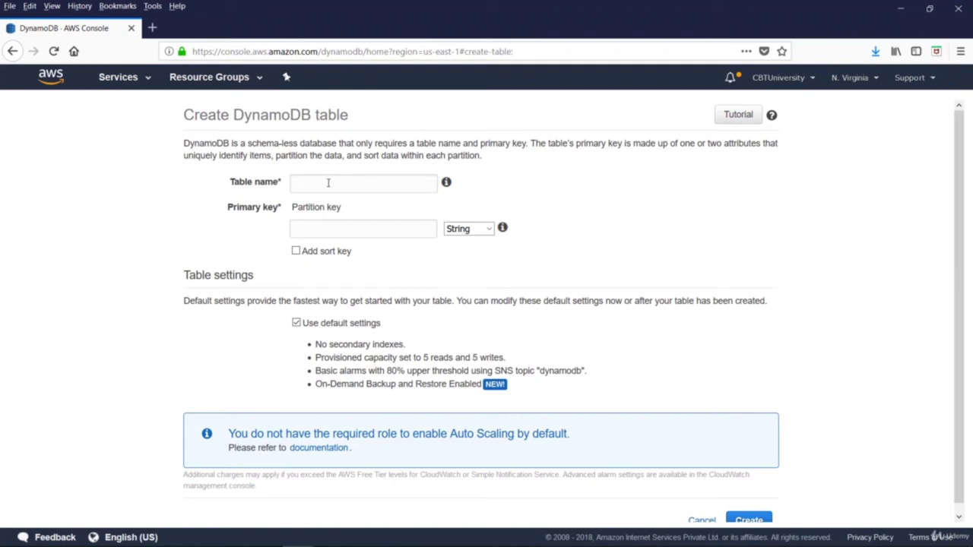
Name the table PeopleDB with a String partition key Country
type("People")
left_click(315, 226)
type("Country")
left_click(491, 233)
left_click(527, 258)
Add a String sort key Language and turn off the default table settings
left_click(296, 252)
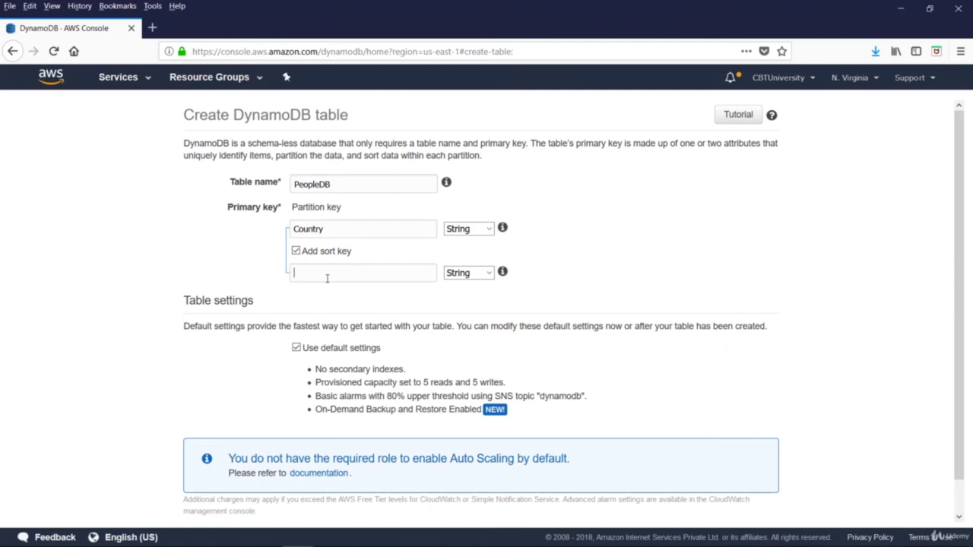
type("Language")
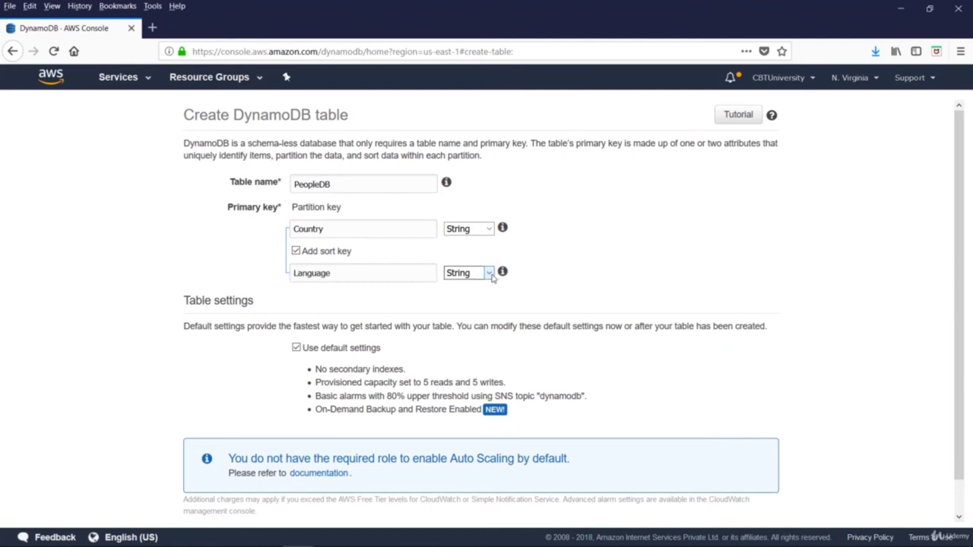
scroll(706, 202, "down", 1)
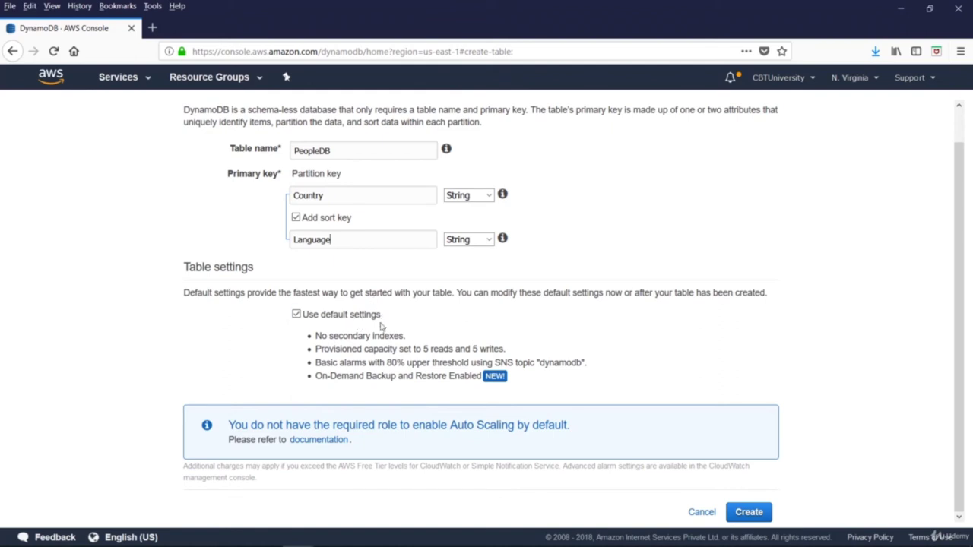
left_click(297, 314)
scroll(224, 388, "down", 3)
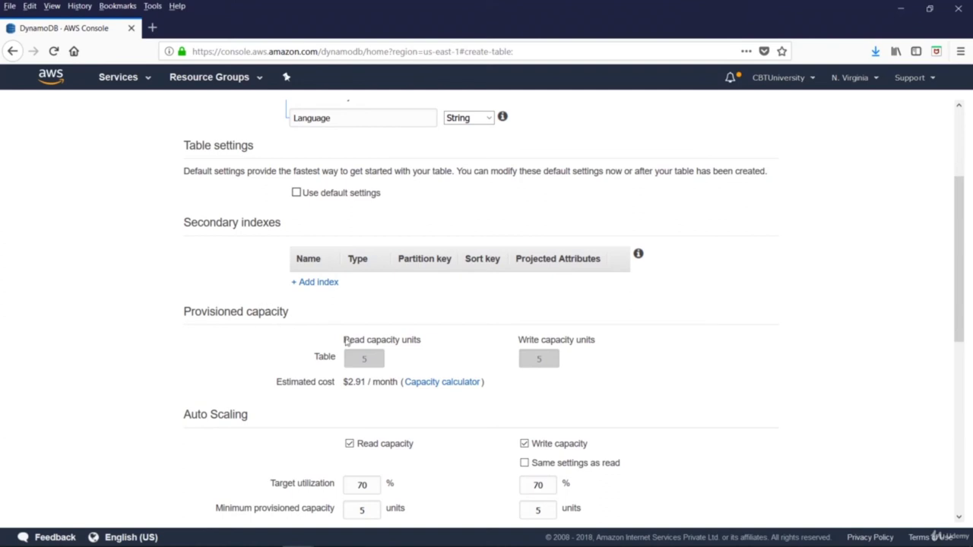
scroll(532, 371, "down", 3)
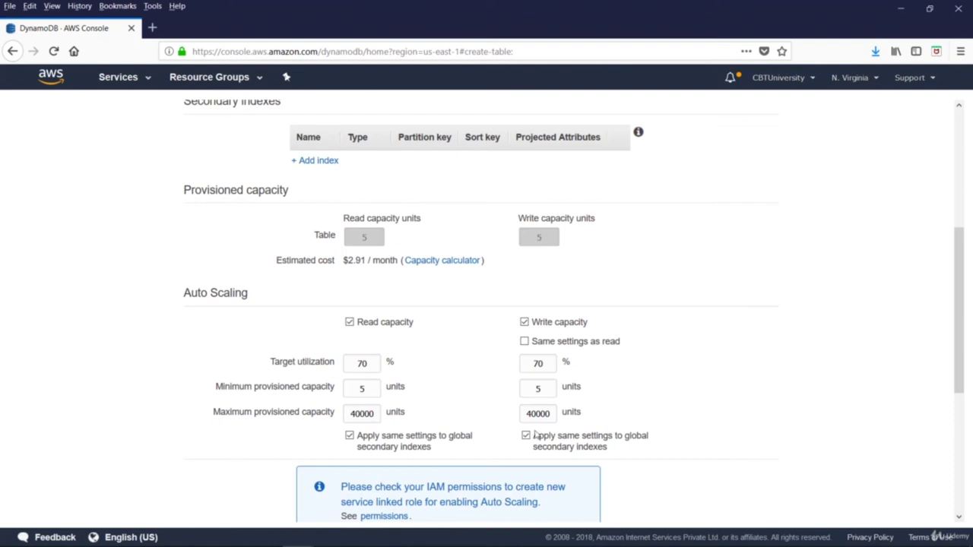
scroll(680, 413, "down", 3)
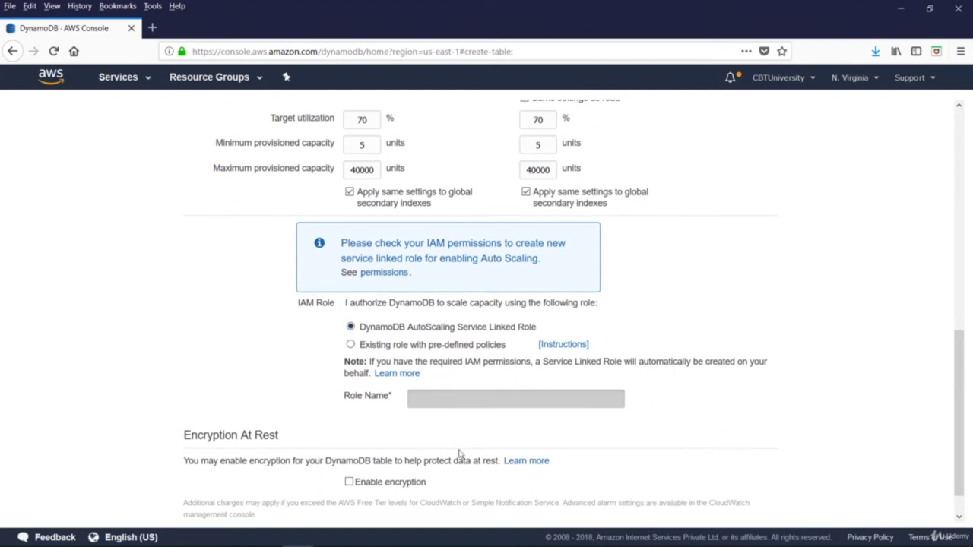
scroll(460, 456, "down", 1)
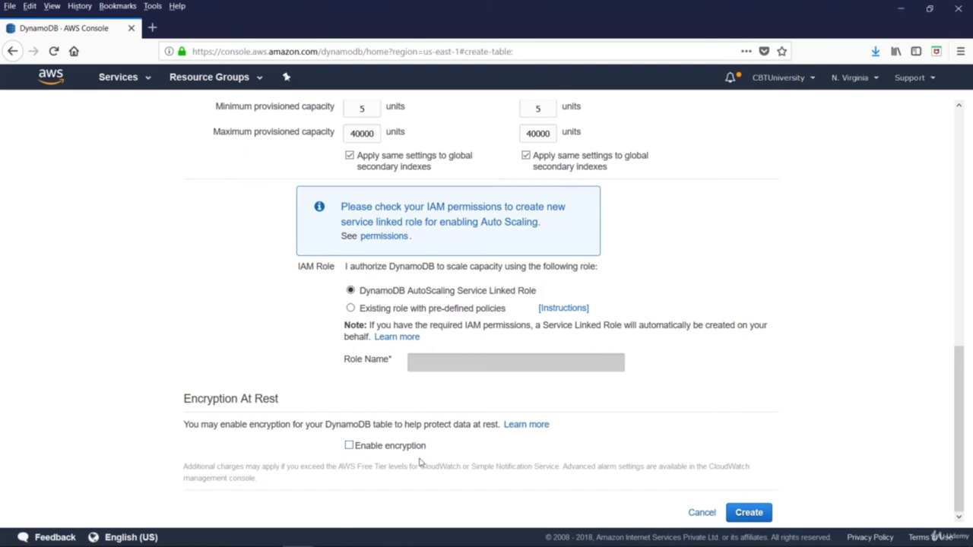
scroll(718, 426, "up", 12)
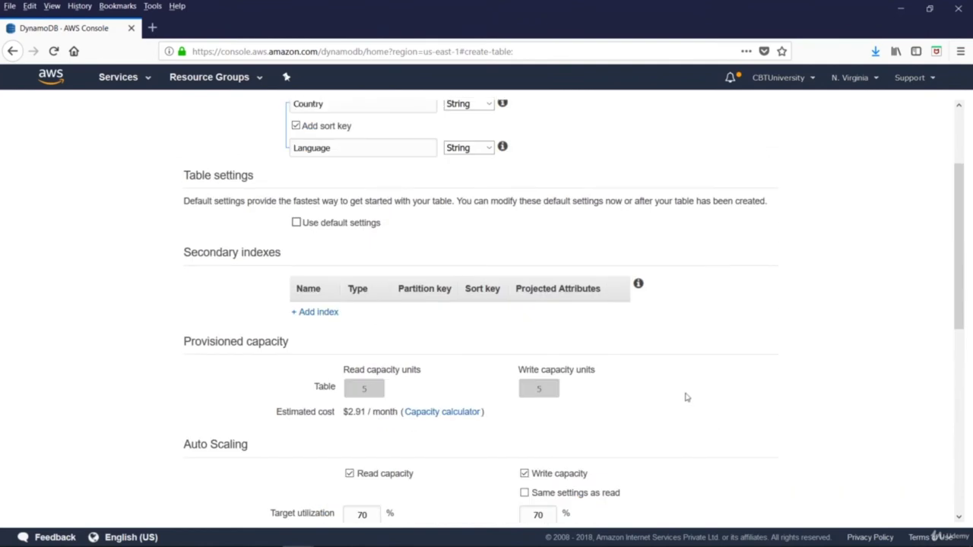
scroll(686, 396, "up", 3)
left_click(297, 338)
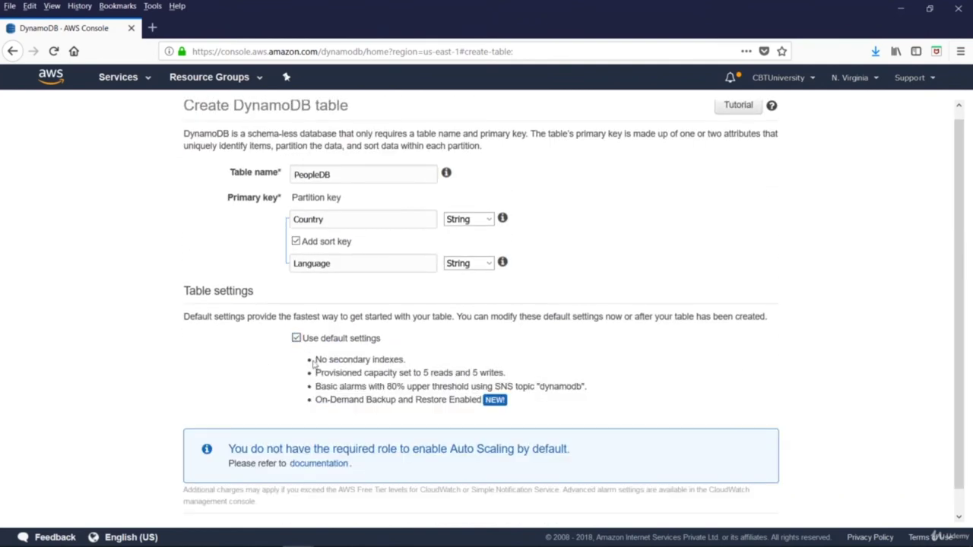
scroll(312, 365, "down", 1)
left_click(749, 512)
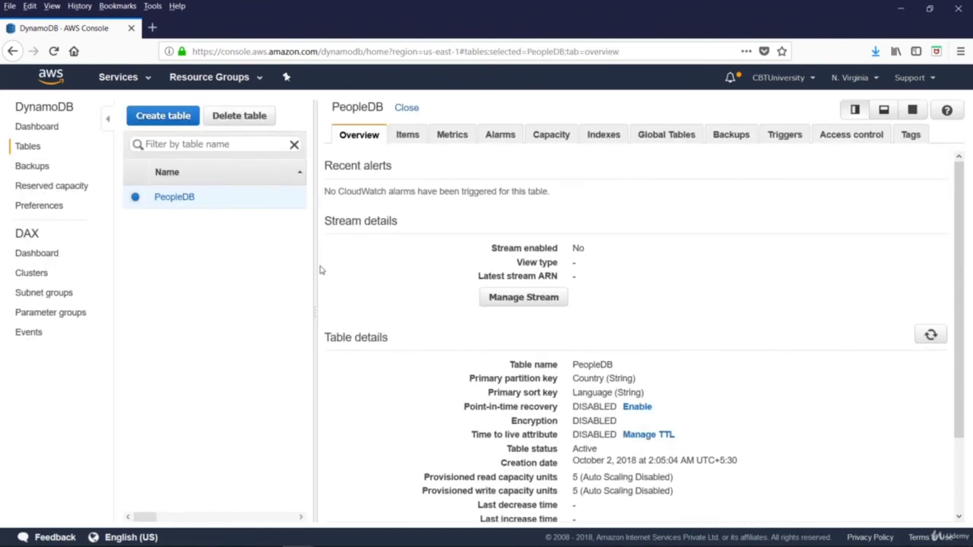
From the PeopleDB overview, open the account alerts and view the open health issues
scroll(699, 304, "down", 1)
scroll(699, 304, "up", 1)
left_click(733, 79)
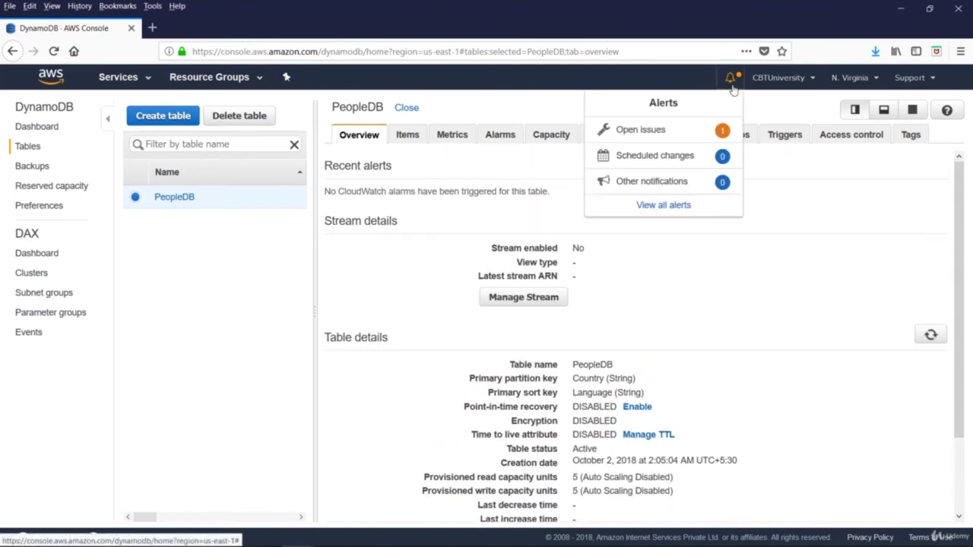
left_click(659, 132)
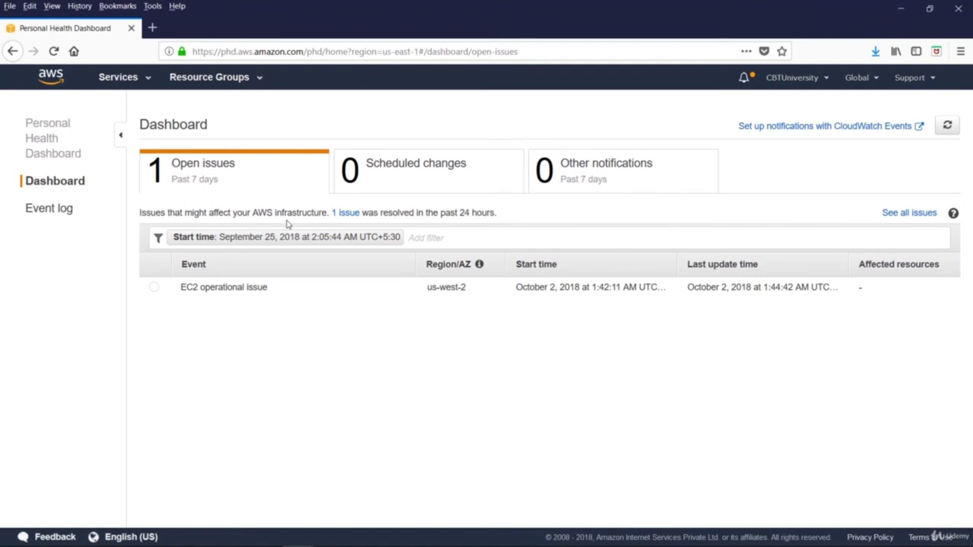
Review the EC2 operational issue details, then go back to the PeopleDB table page
left_click(190, 289)
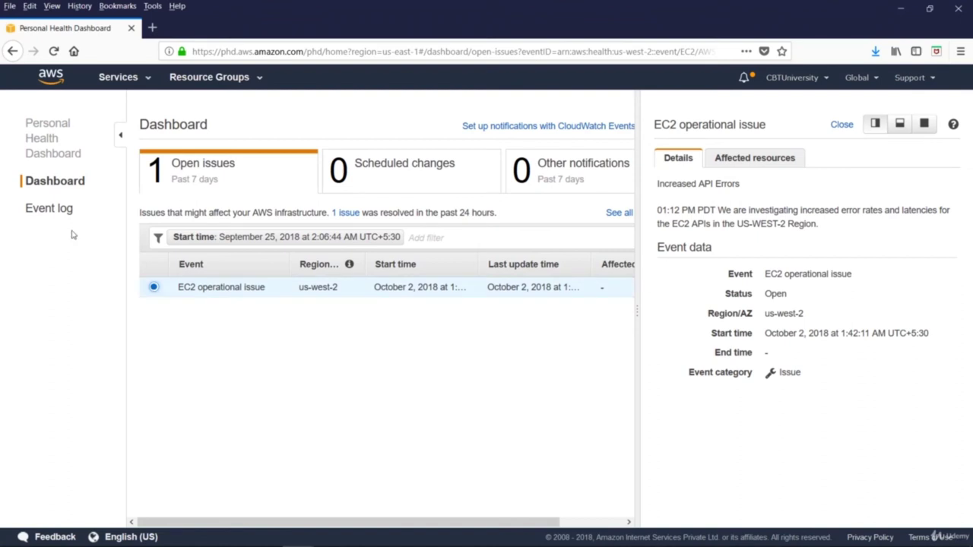
left_click(12, 52)
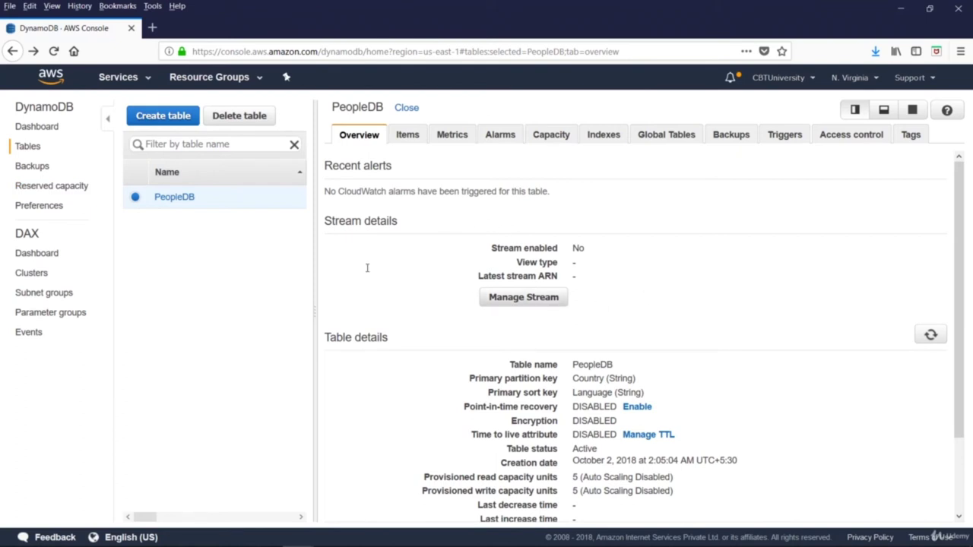
Scroll through the PeopleDB overview details and switch to its Items tab
scroll(618, 399, "down", 2)
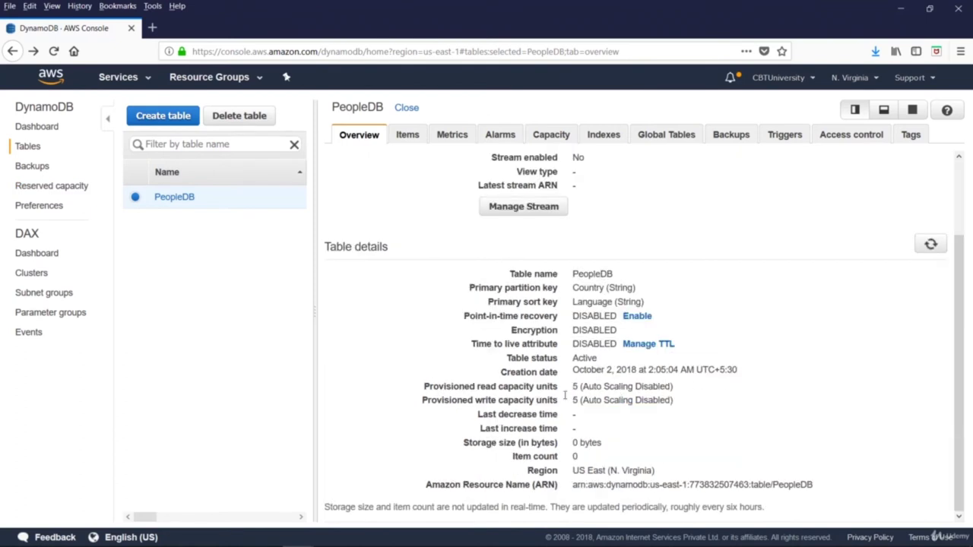
left_click(408, 135)
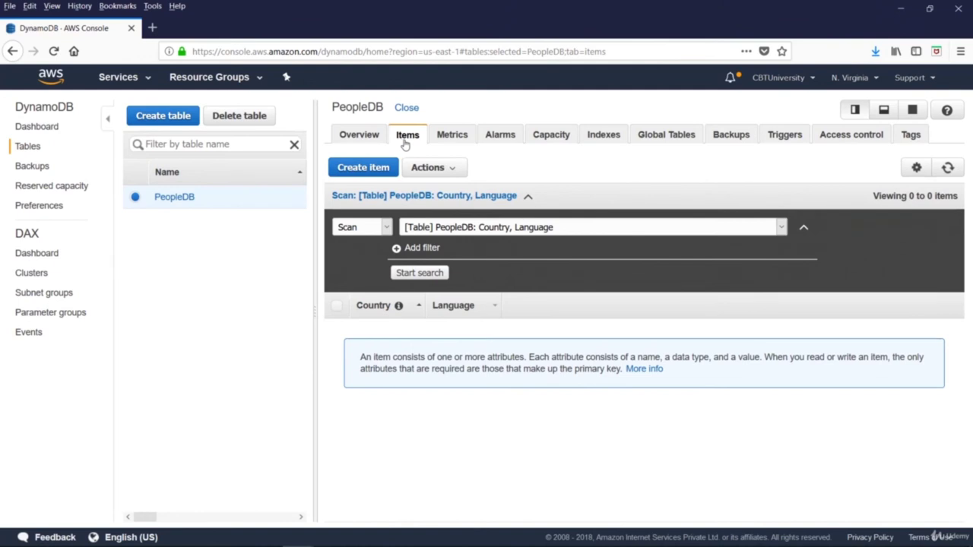
Add a PeopleDB item with Country USA and Language English
left_click(357, 170)
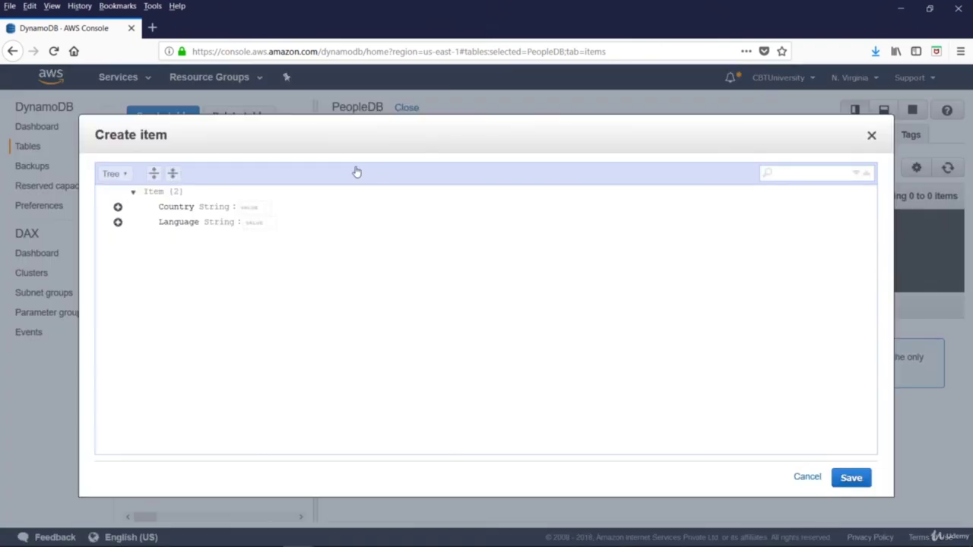
left_click(253, 208)
type("USA")
left_click(257, 222)
type("English")
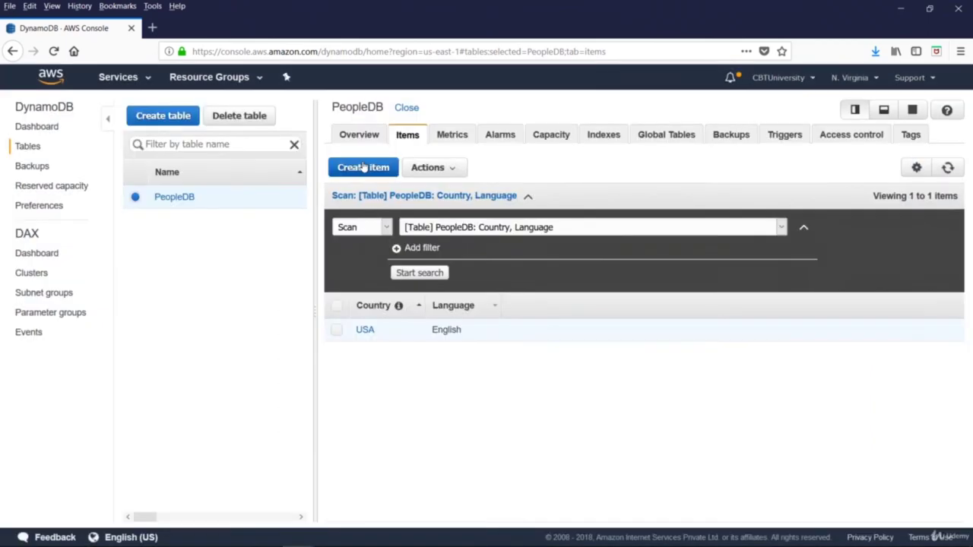
Add and save a second item with Country France and Language French
left_click(363, 167)
left_click(253, 206)
type("France")
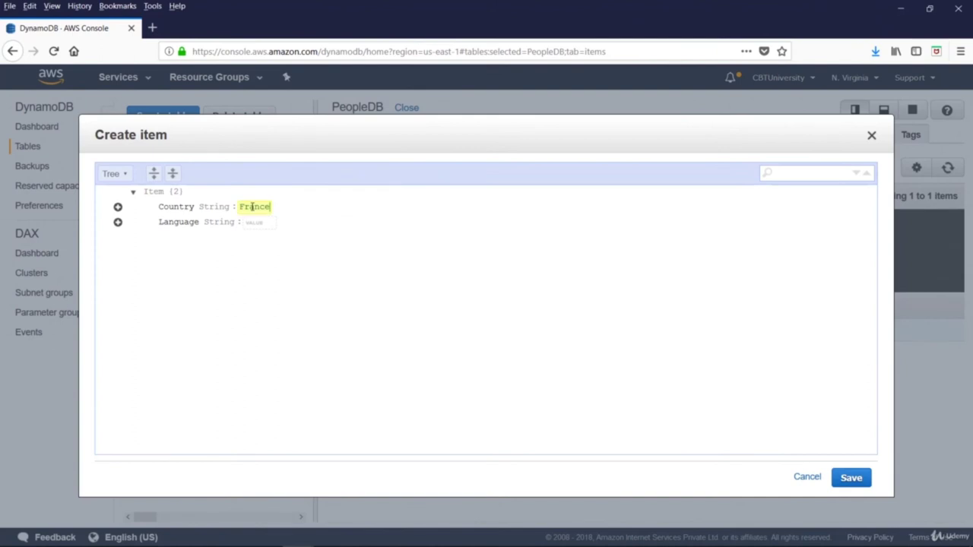
left_click(261, 222)
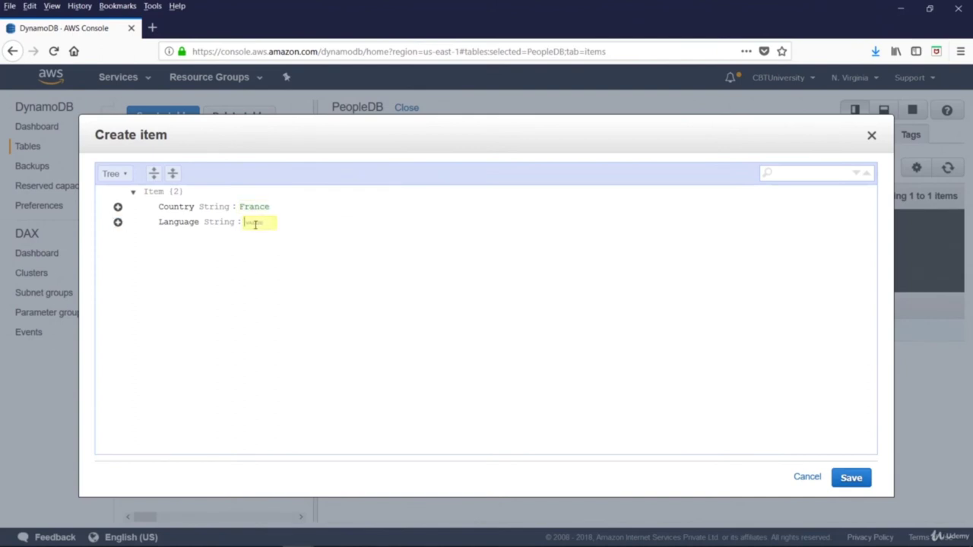
type("French")
left_click(837, 479)
Add a third item with Country India and Language Hindi
left_click(363, 165)
left_click(241, 206)
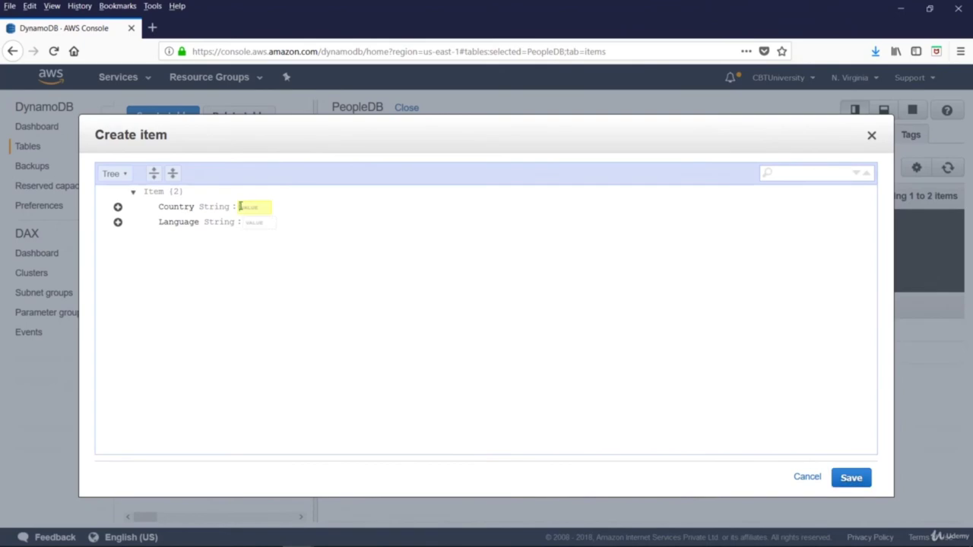
type("India")
left_click(254, 221)
type("Hindi")
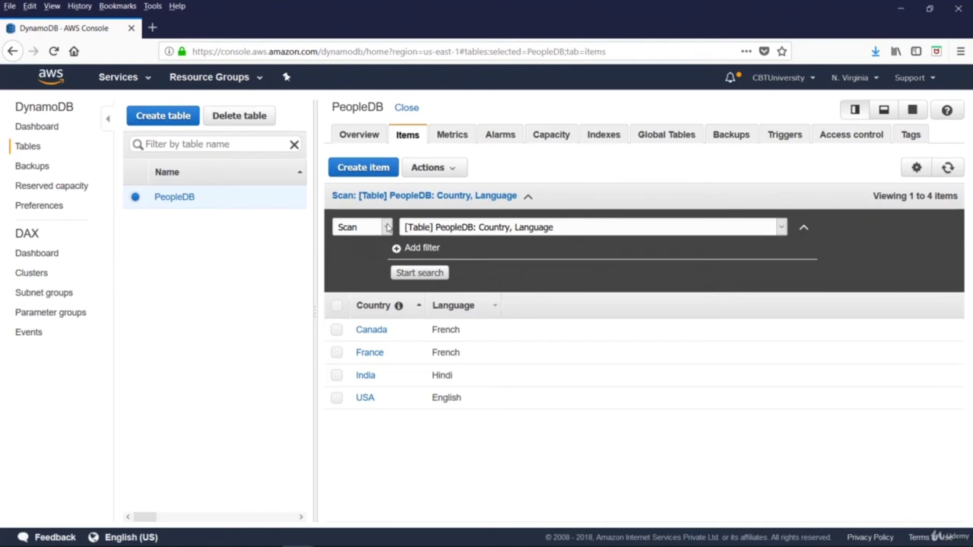
left_click(387, 228)
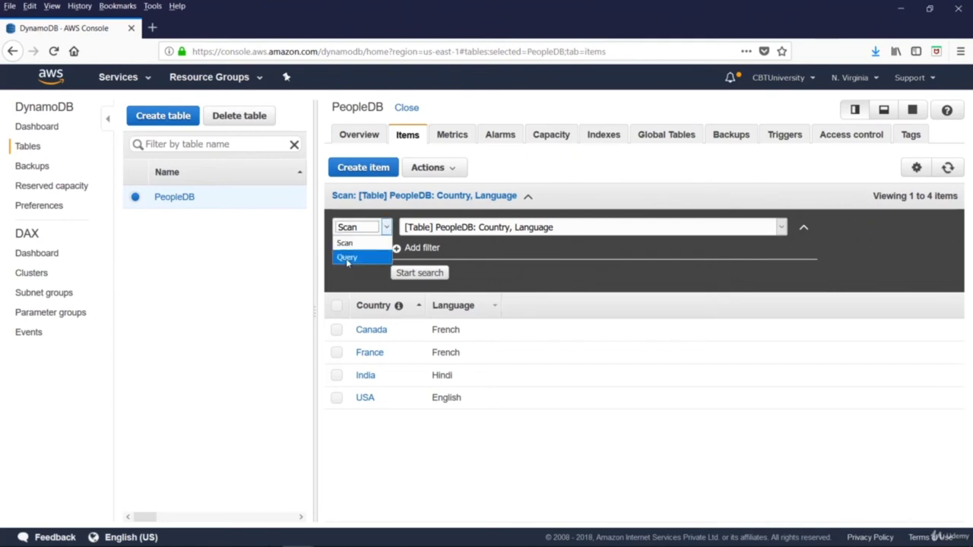
Query PeopleDB for USA/English, then delete the Canada–French item
left_click(347, 259)
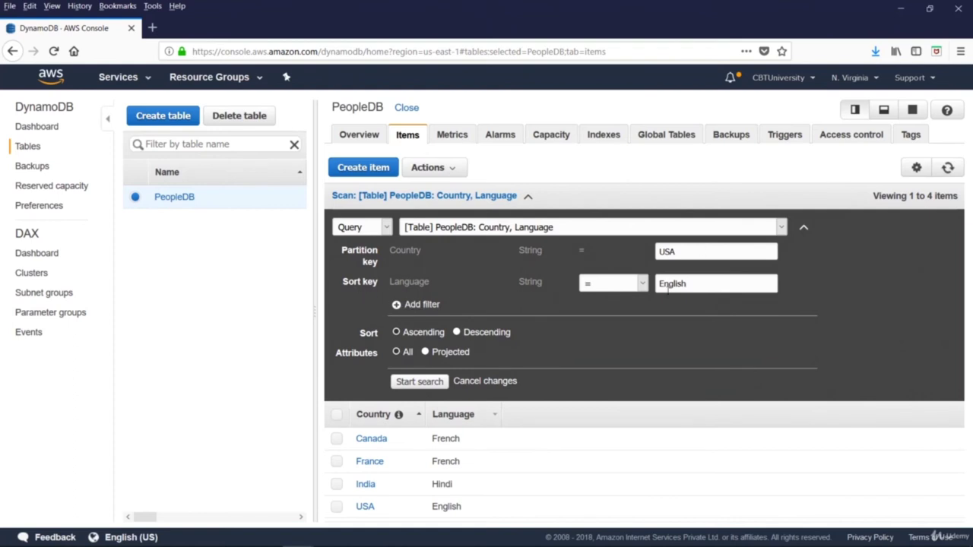
left_click(428, 384)
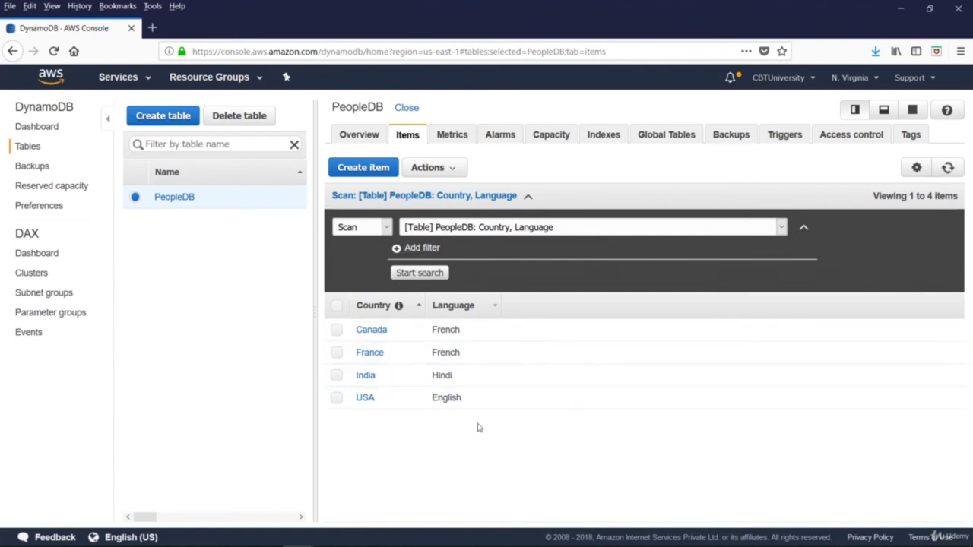
left_click(337, 330)
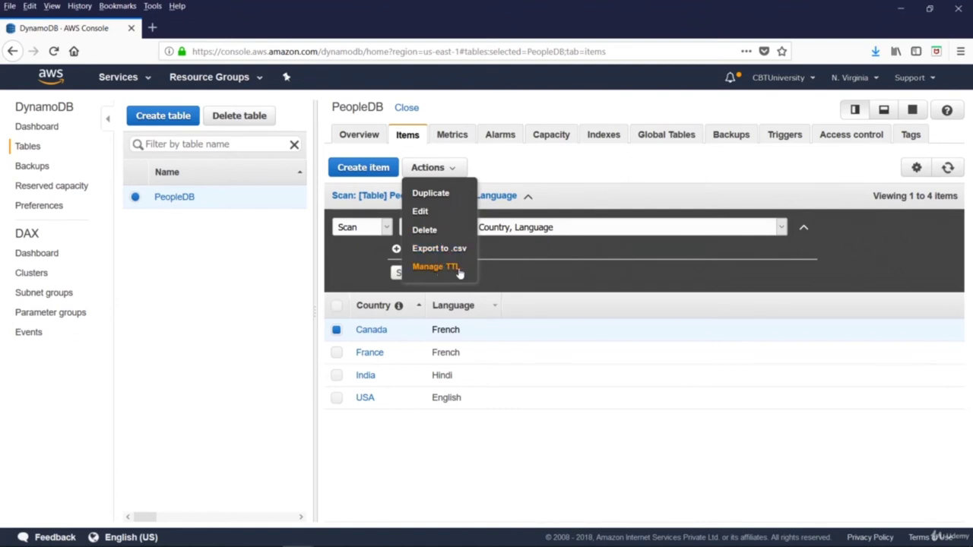
left_click(427, 231)
left_click(581, 355)
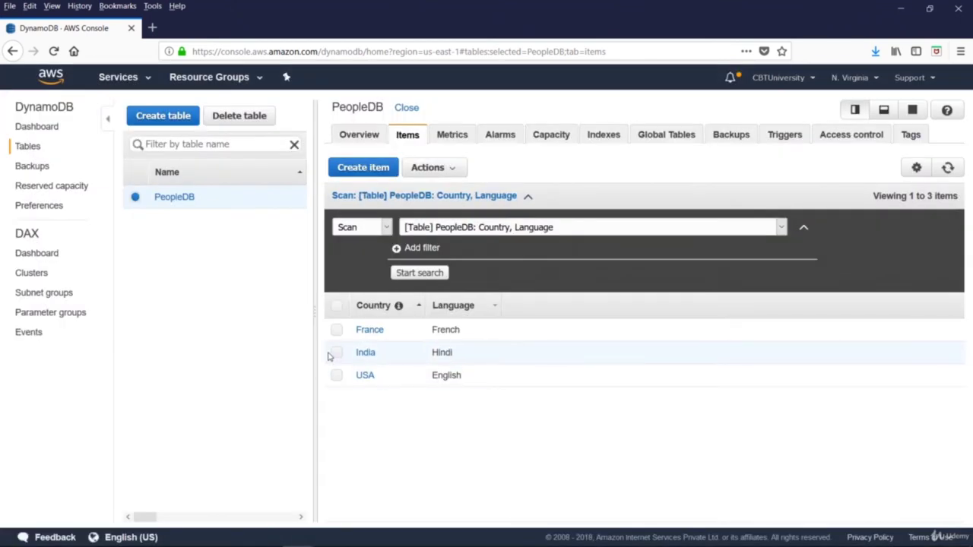
left_click(451, 135)
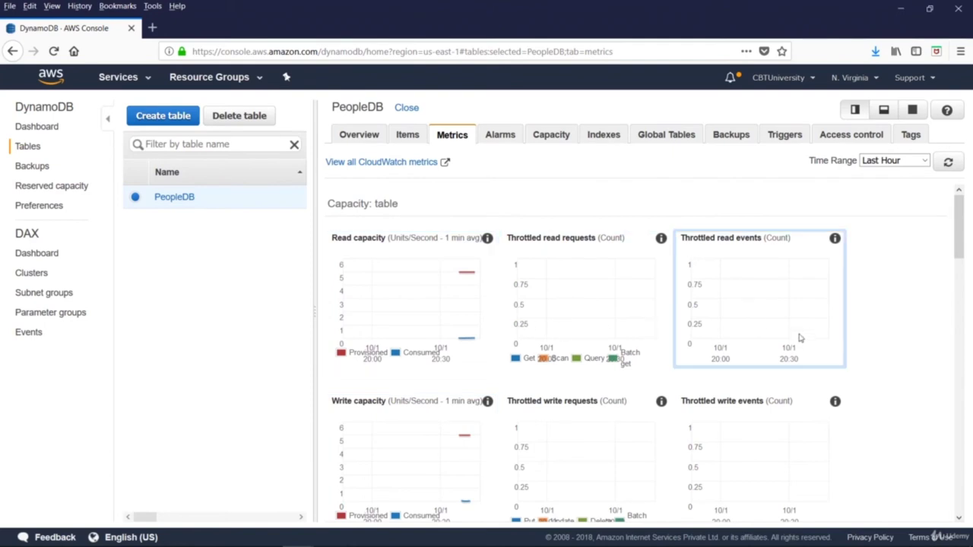
Scroll through PeopleDB's CloudWatch capacity, latency and streams graphs
scroll(641, 357, "down", 10)
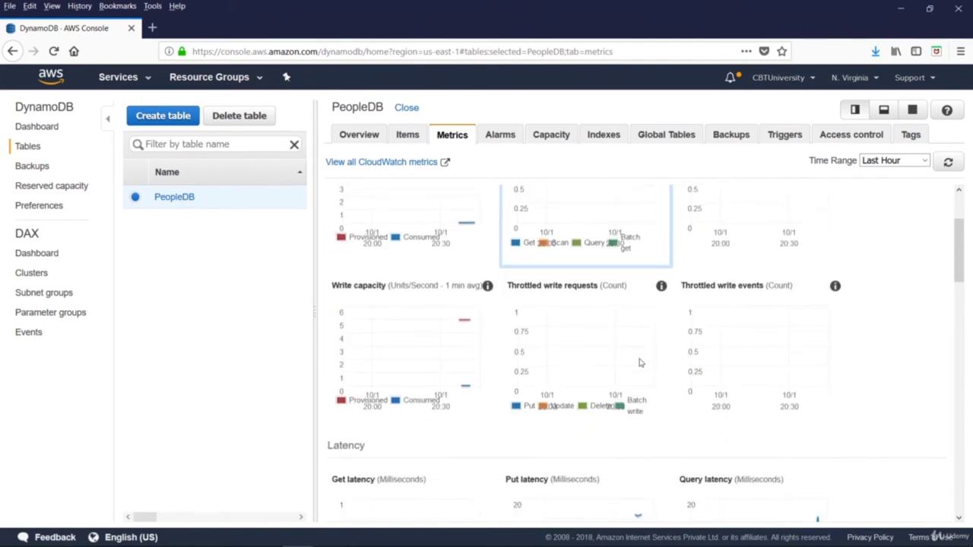
scroll(641, 376, "down", 5)
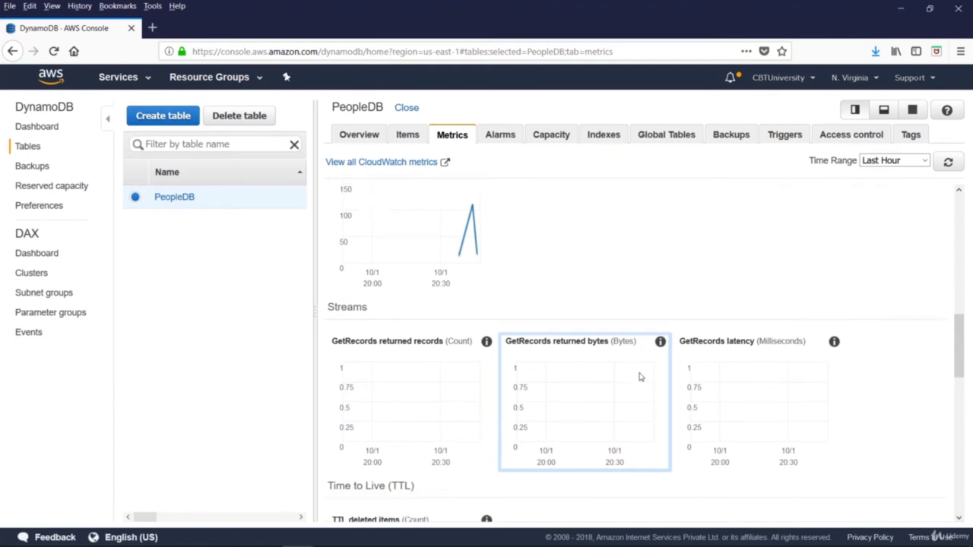
scroll(564, 266, "up", 3)
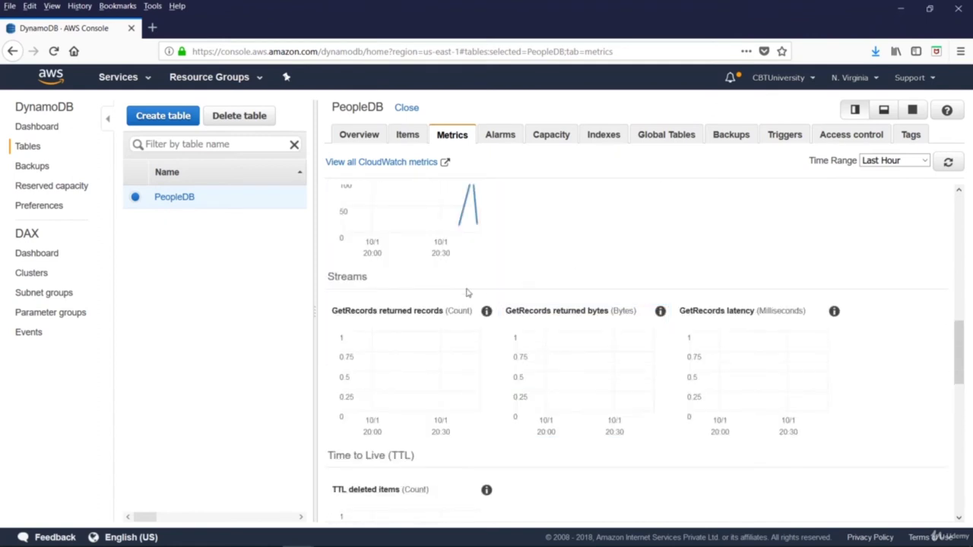
scroll(561, 386, "down", 2)
scroll(669, 366, "up", 8)
scroll(669, 366, "down", 6)
scroll(668, 367, "up", 15)
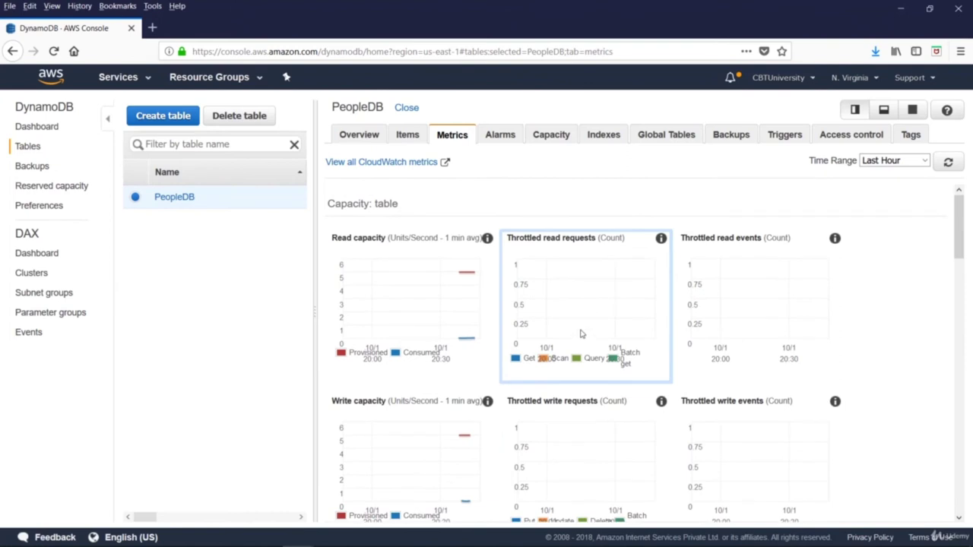
left_click(500, 137)
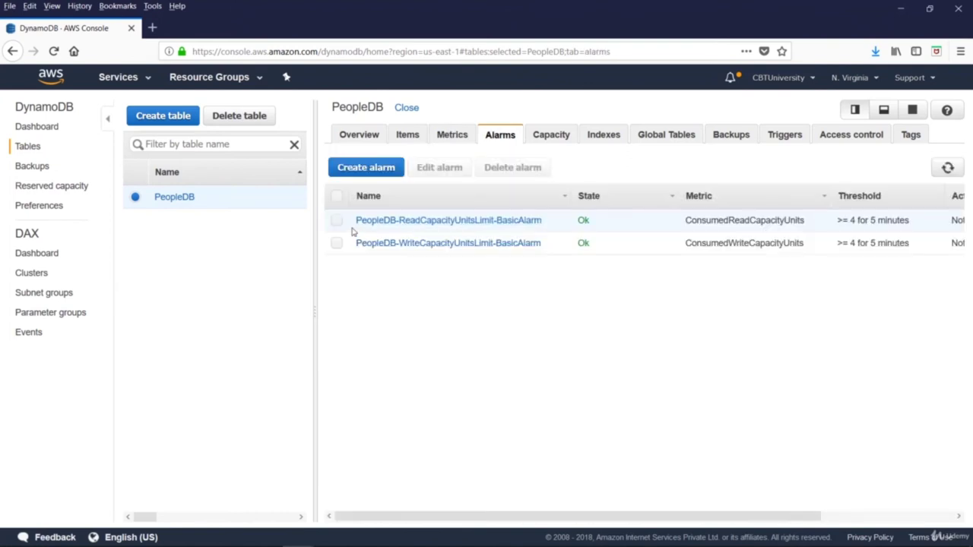
Inspect the read capacity alarm's notification topic settings and close it unchanged
left_click(414, 221)
left_click(426, 251)
left_click(457, 319)
left_click(738, 437)
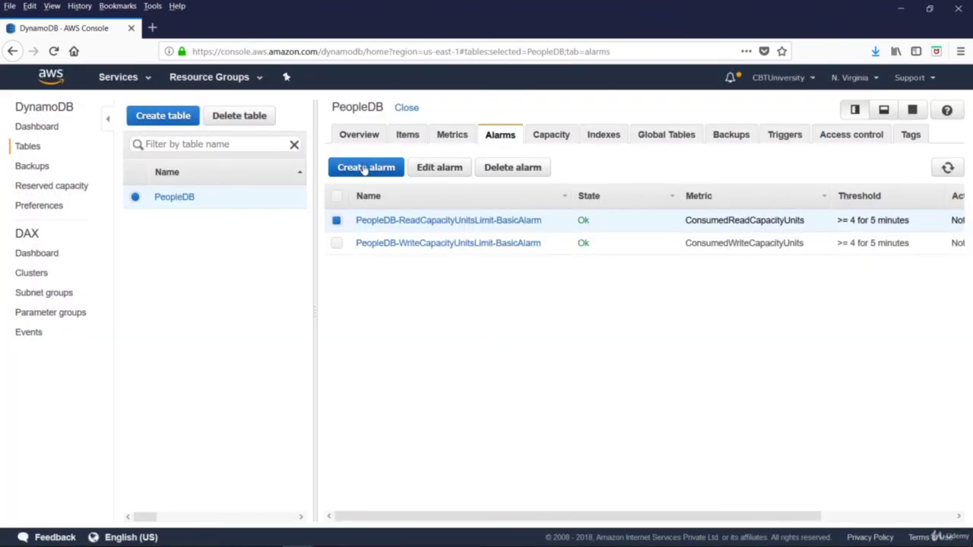
Start a new alarm, check the available SNS topics, and cancel without creating it
left_click(365, 169)
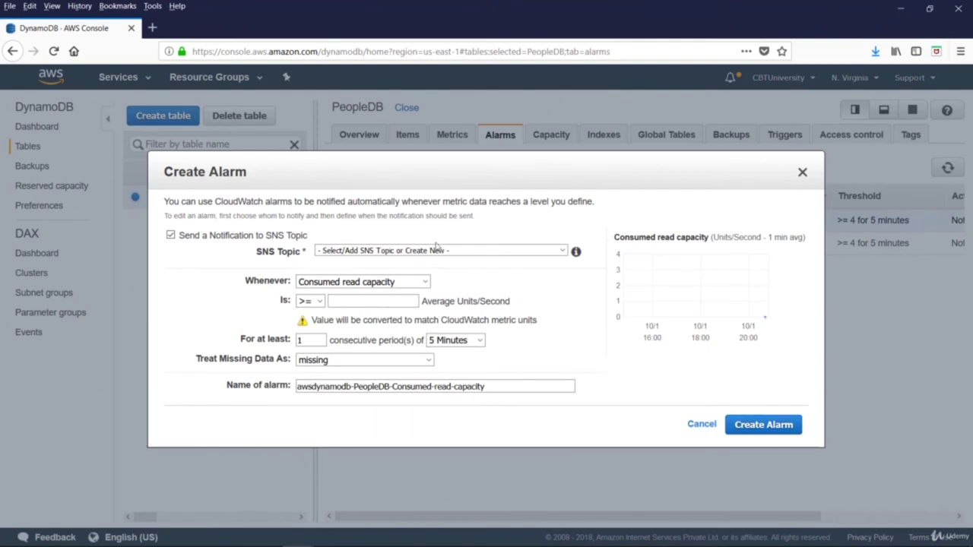
left_click(559, 254)
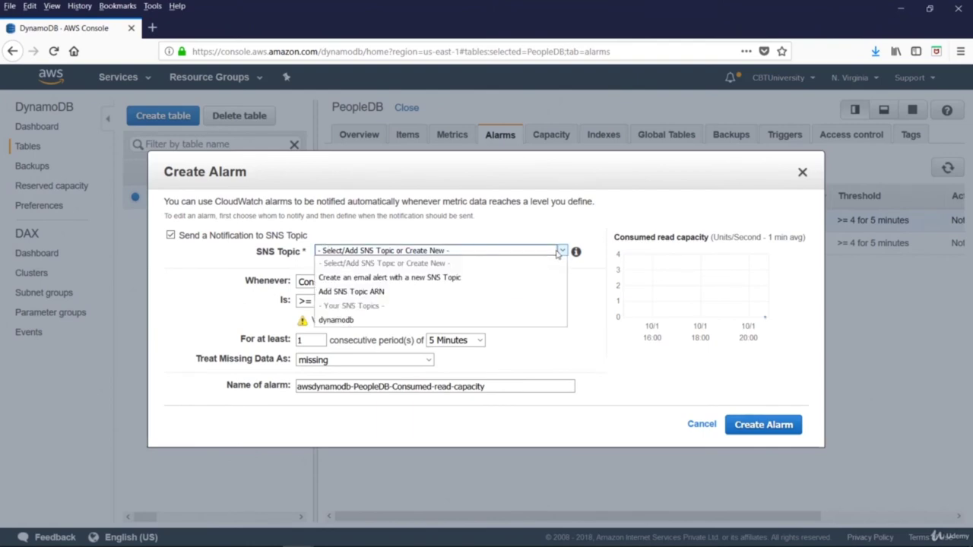
left_click(585, 293)
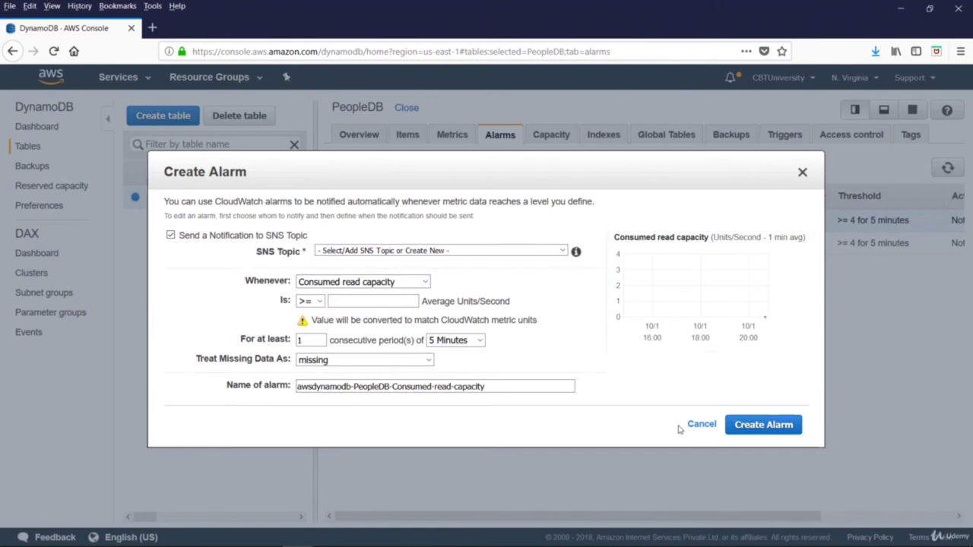
left_click(703, 426)
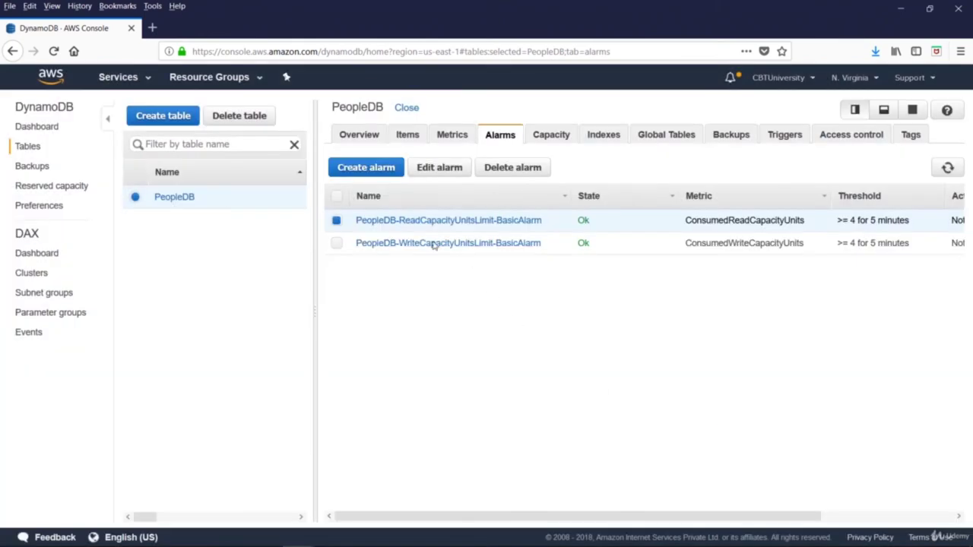
Tour PeopleDB's Capacity, Indexes, Global Tables and Backups tabs
left_click(559, 136)
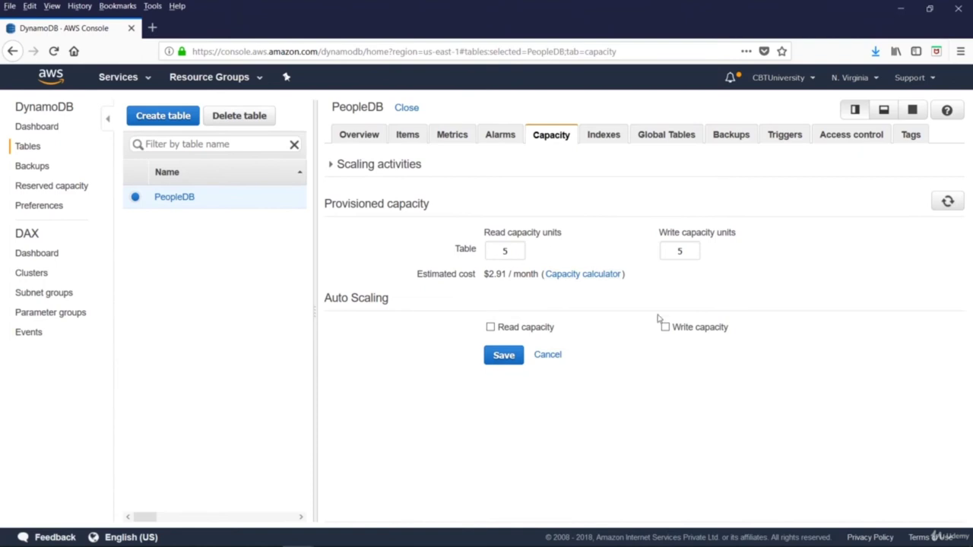
left_click(608, 134)
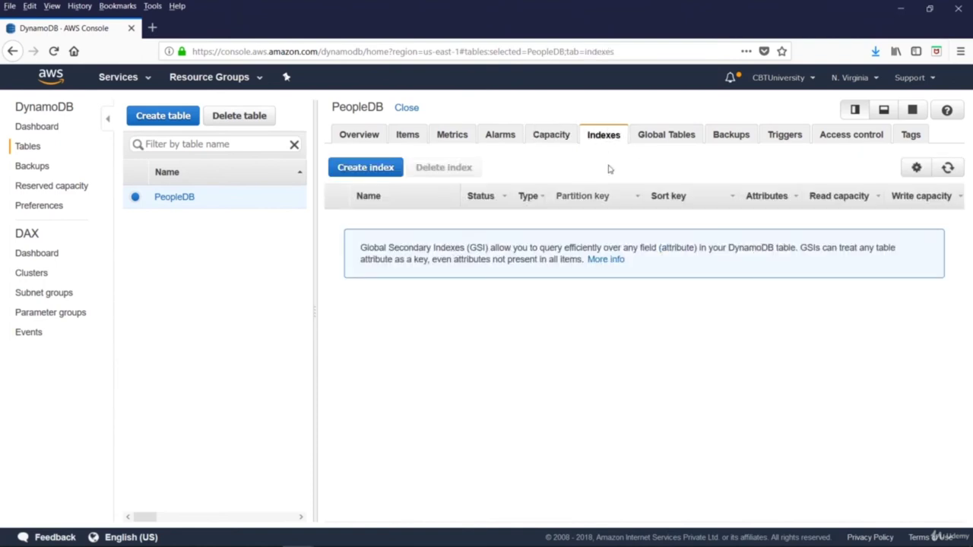
left_click(648, 136)
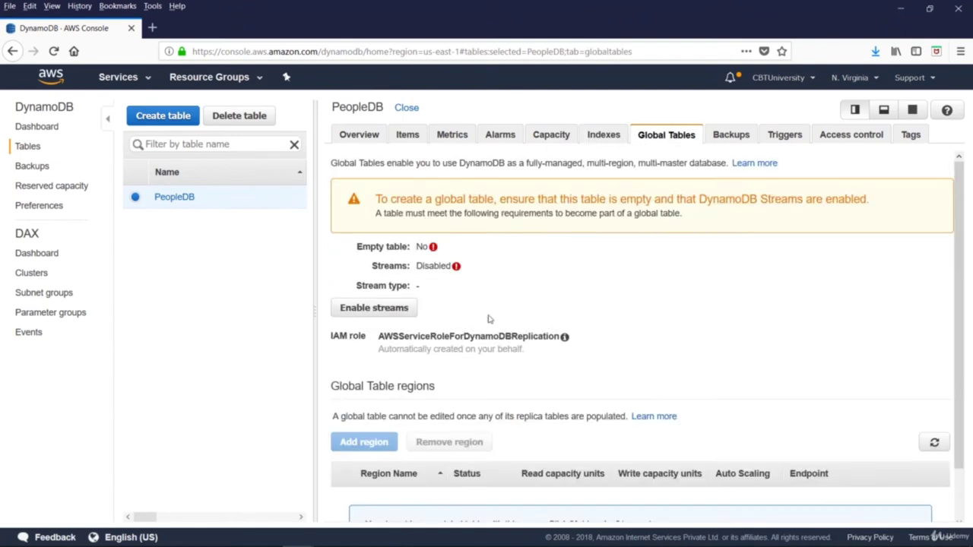
left_click(729, 134)
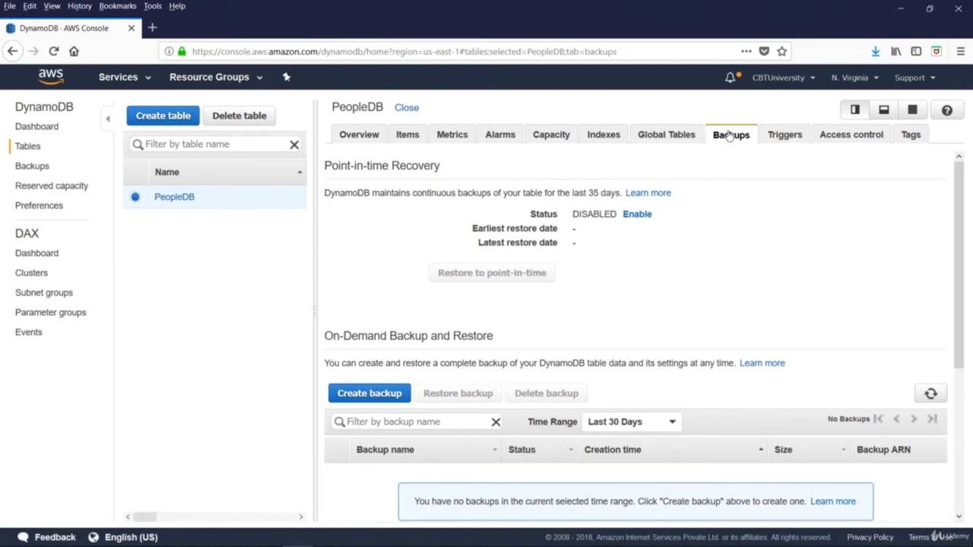
View PeopleDB's Triggers and Access control tabs, then return to the DynamoDB Dashboard
scroll(502, 282, "down", 3)
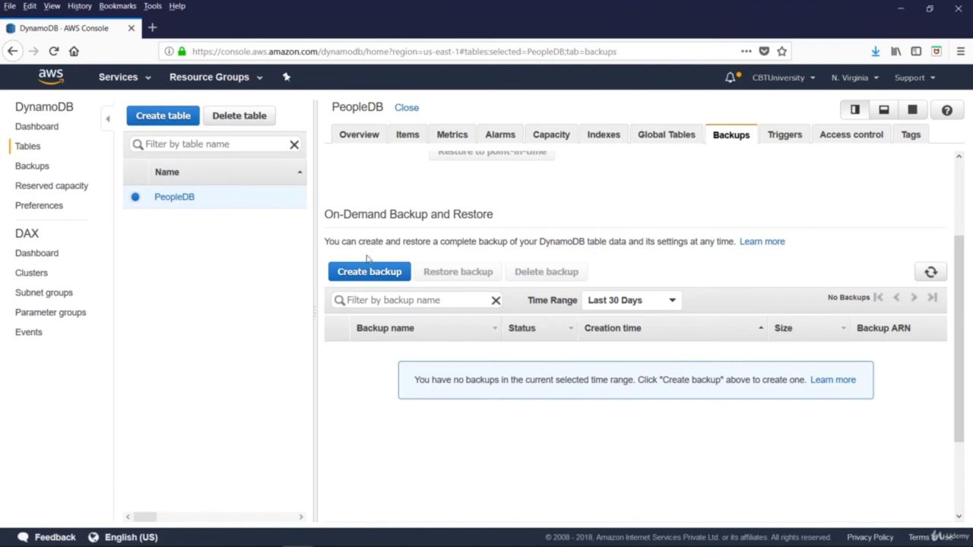
left_click(791, 138)
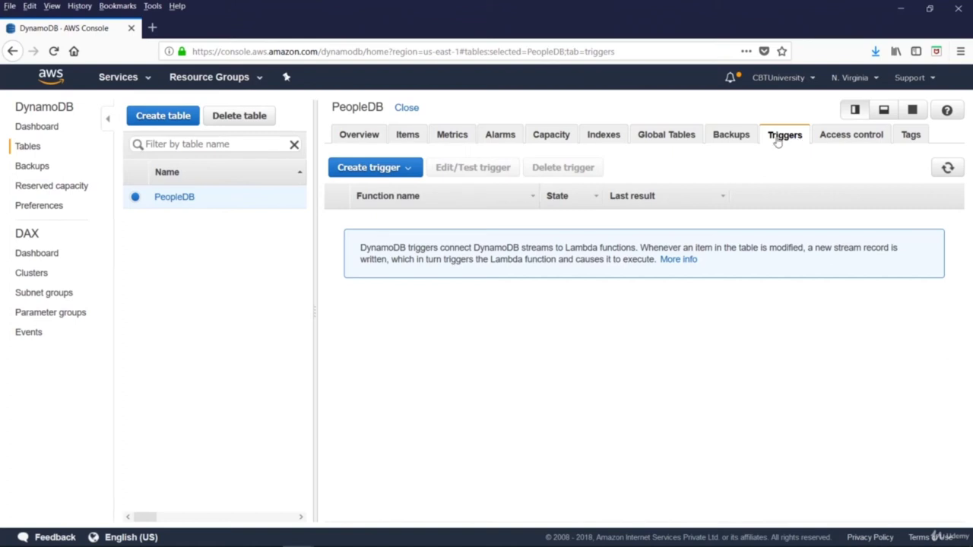
left_click(850, 134)
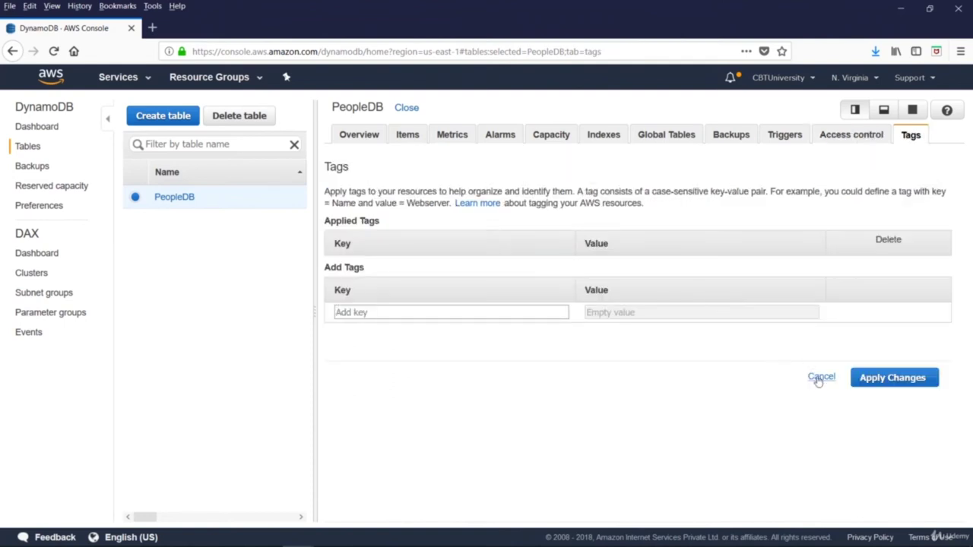
left_click(357, 135)
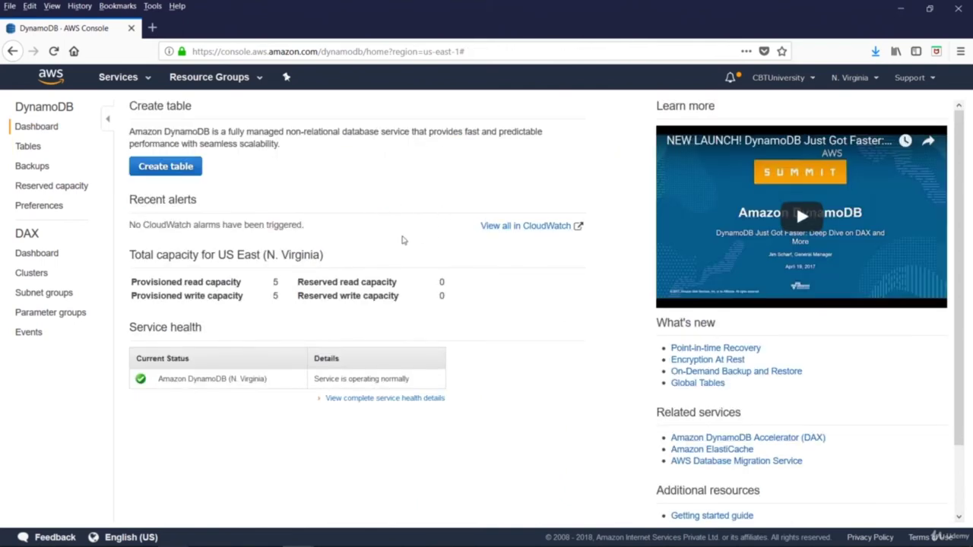
Show PeopleDB's overview with its Country partition key and Language sort key, then open Backups
left_click(27, 146)
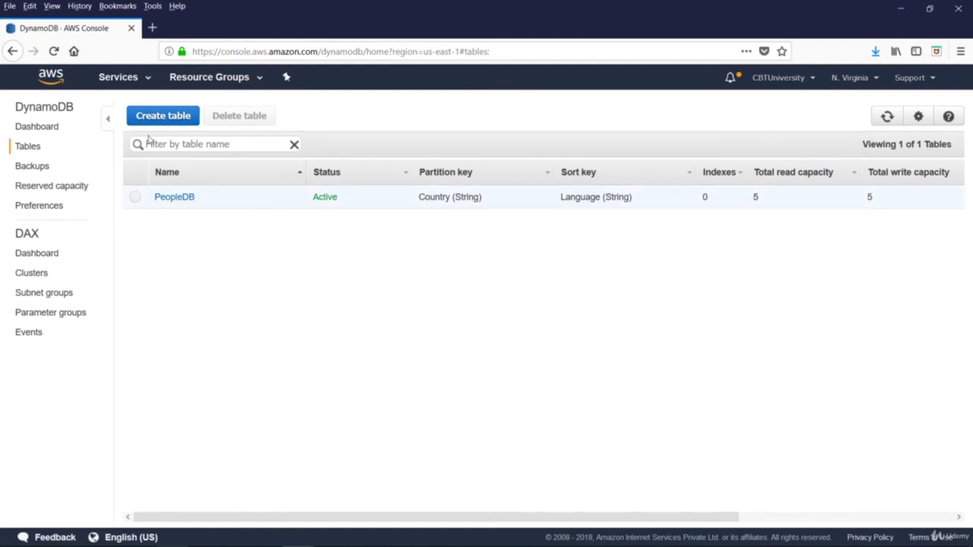
left_click(135, 197)
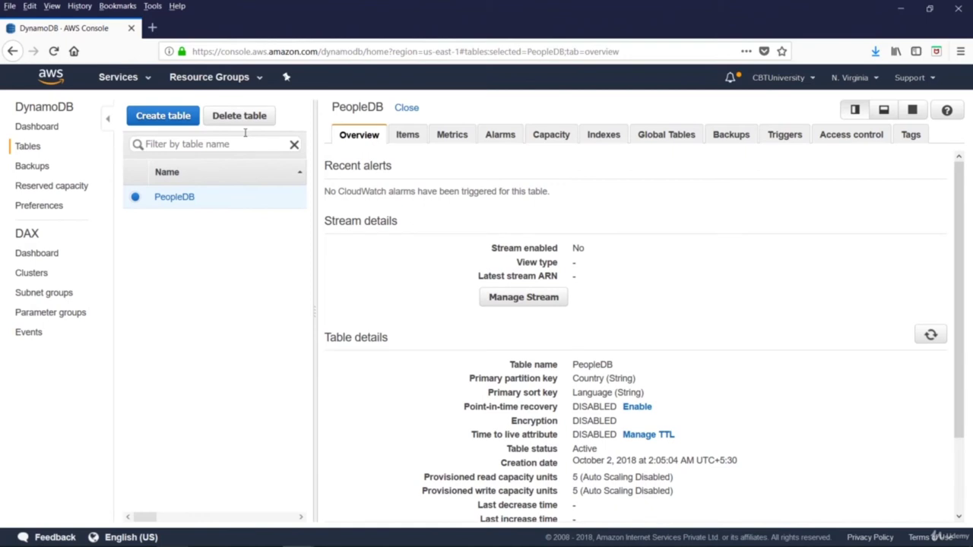
left_click(32, 166)
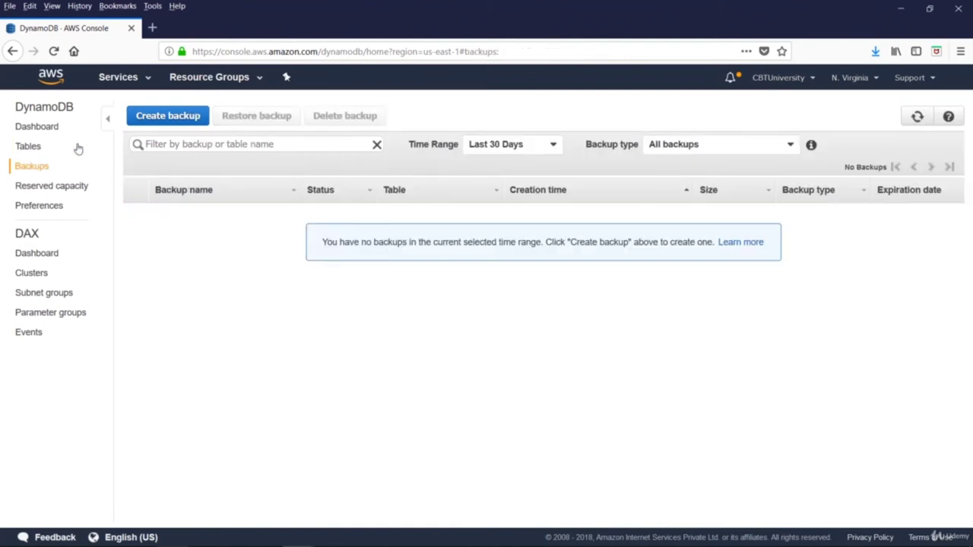
Start a backup of PeopleDB but cancel it, then review the Backups time range options
left_click(174, 119)
left_click(383, 292)
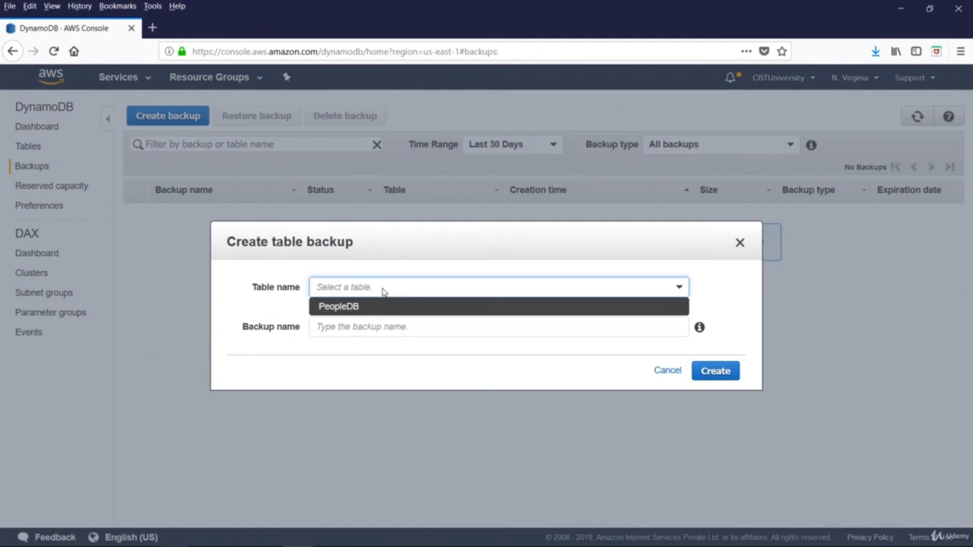
left_click(350, 306)
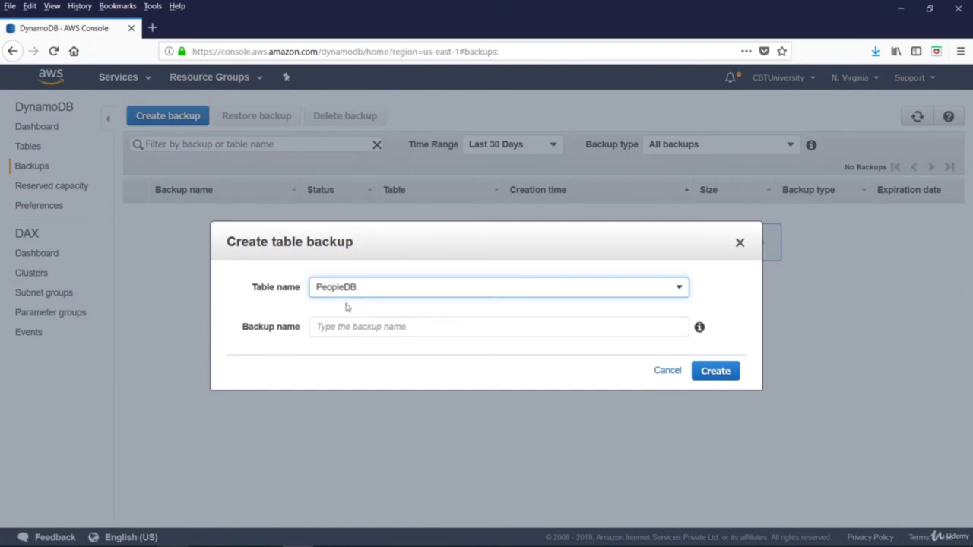
left_click(342, 333)
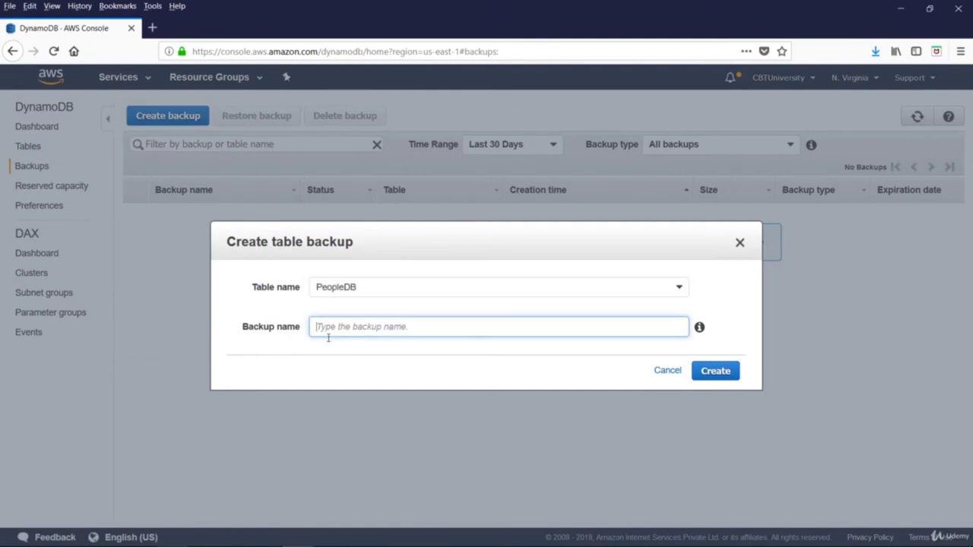
left_click(376, 295)
left_click(666, 371)
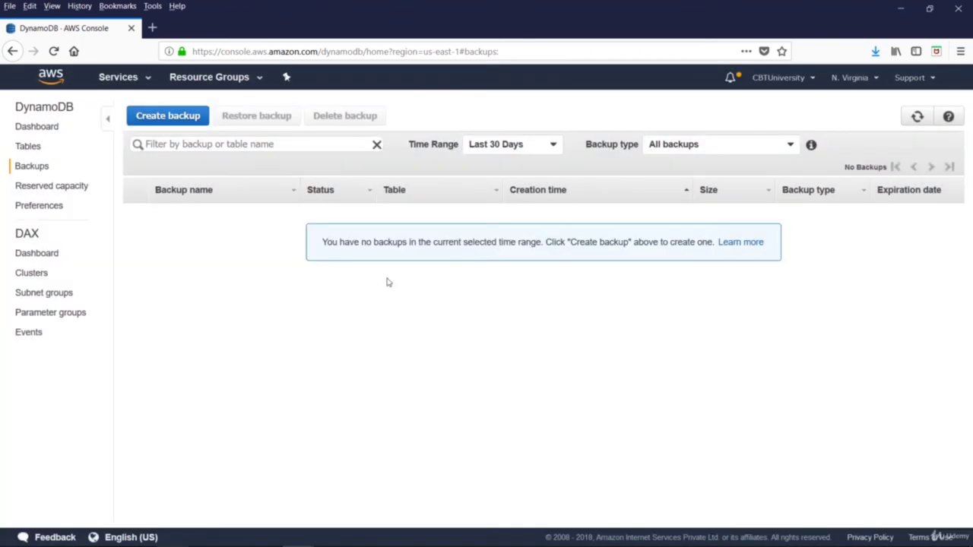
left_click(554, 145)
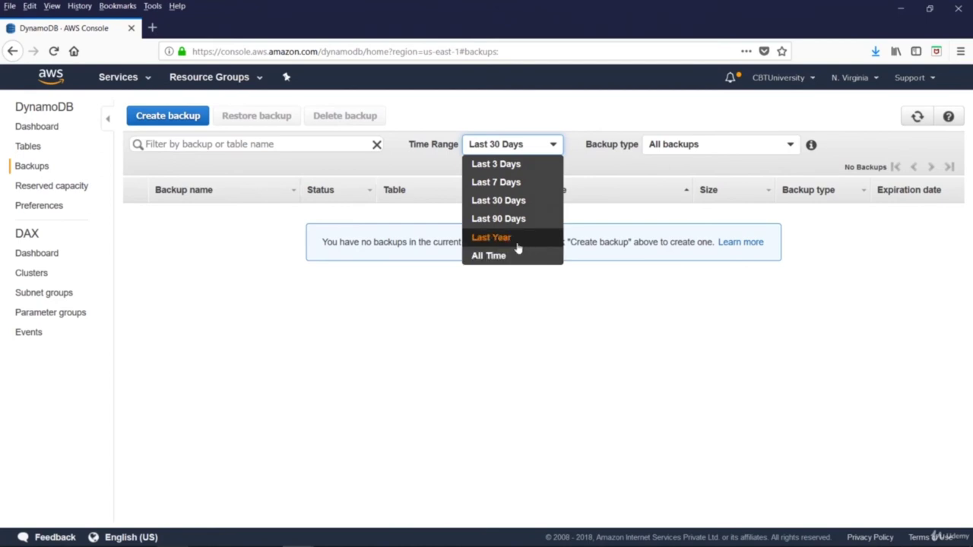
Look over the Reserved capacity and Preferences pages, then bring up the DAX dashboard
left_click(38, 191)
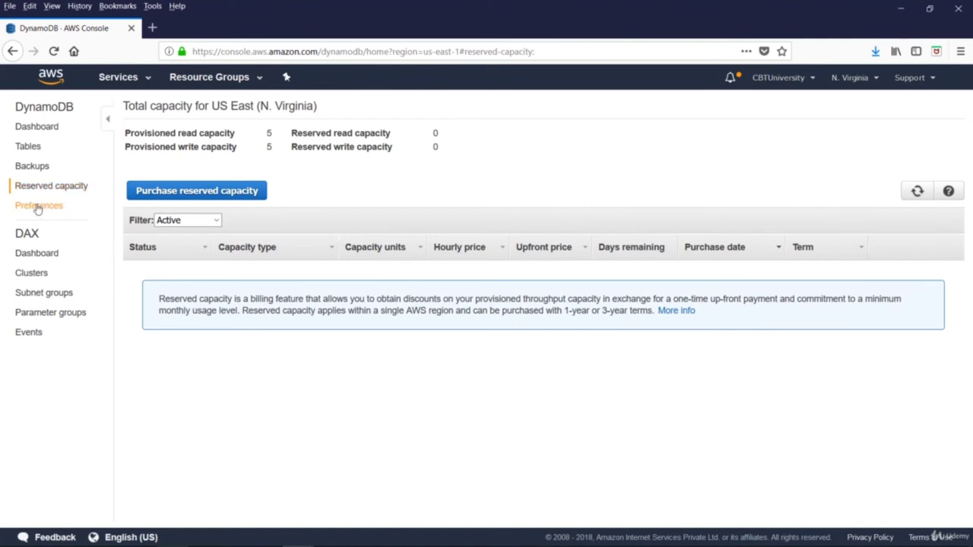
left_click(29, 207)
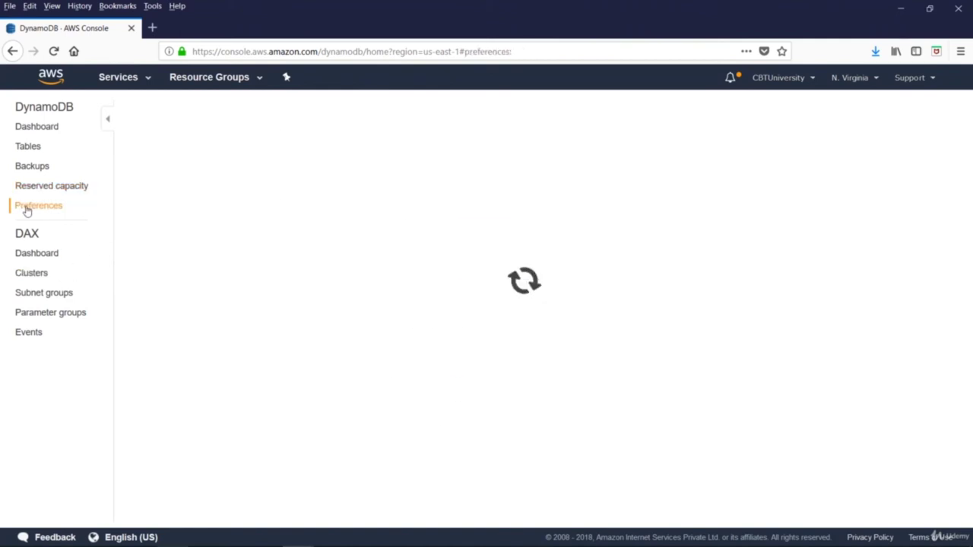
scroll(360, 370, "down", 5)
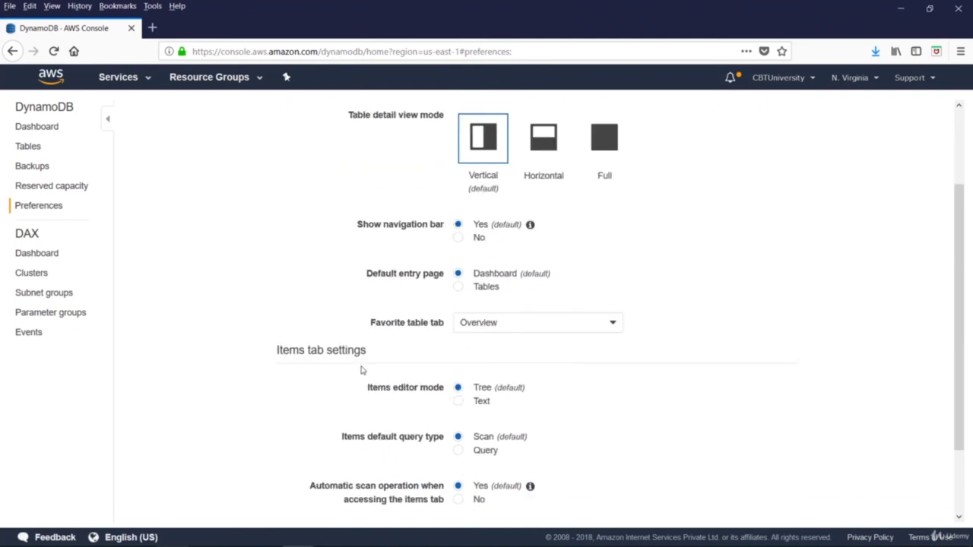
scroll(360, 370, "up", 5)
left_click(30, 254)
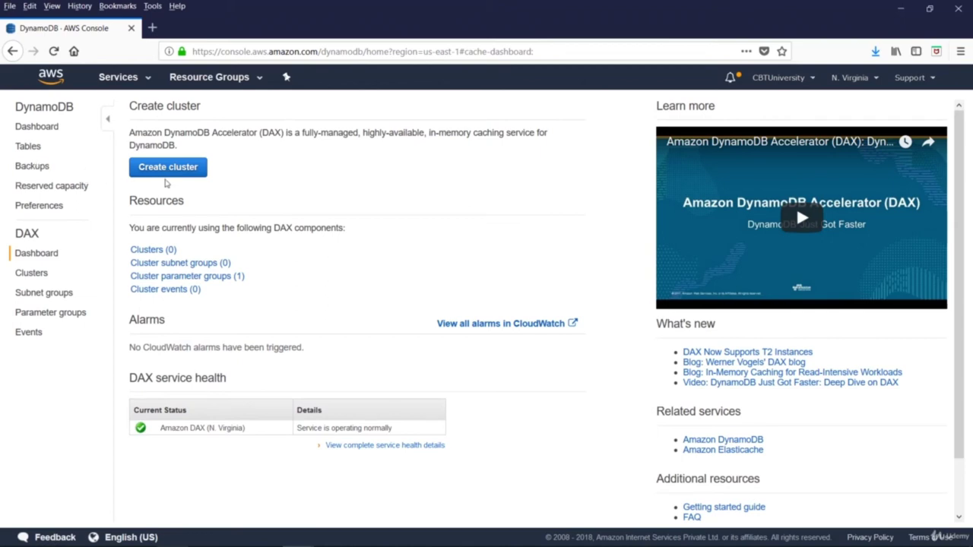
Browse the DAX Clusters, Subnet groups, Parameter groups (default.dax1.0) and Events pages
left_click(31, 273)
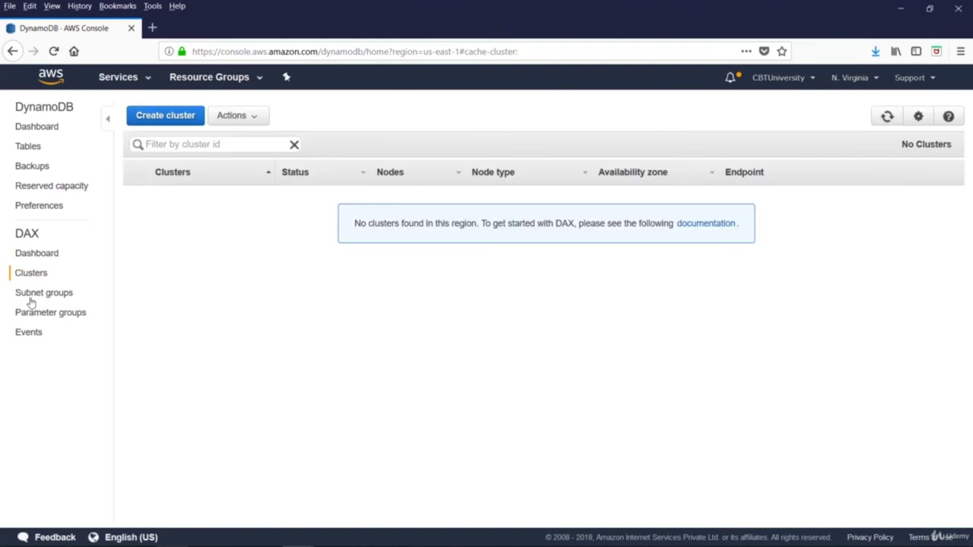
left_click(32, 299)
left_click(16, 313)
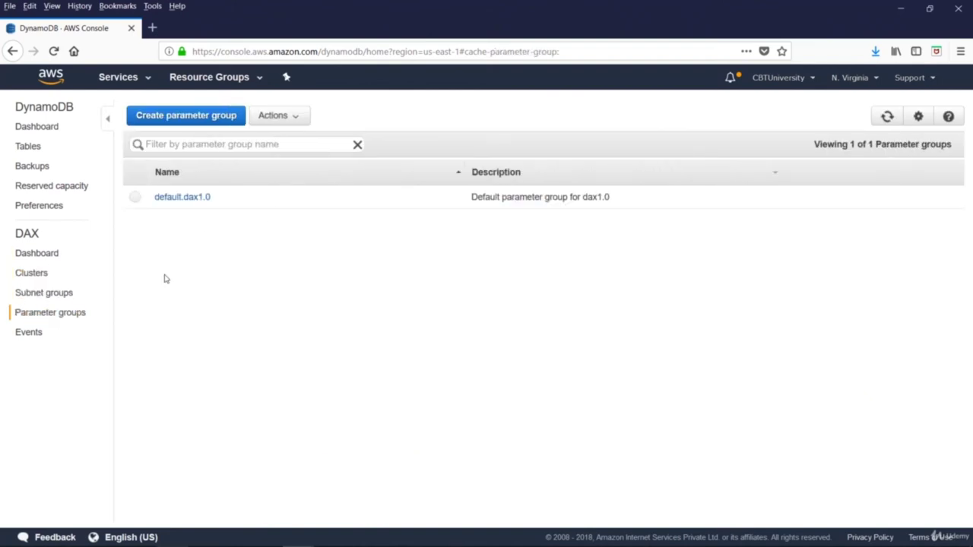
left_click(136, 198)
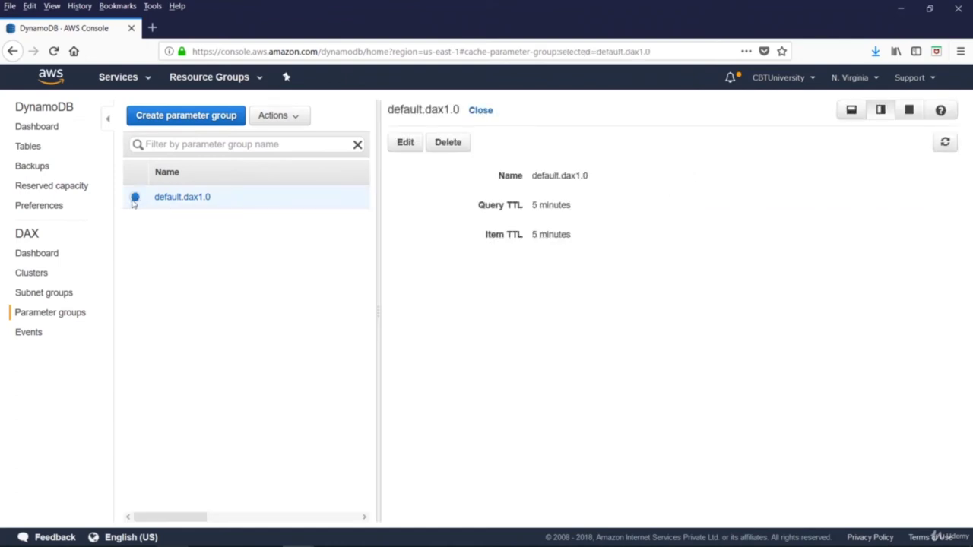
left_click(23, 335)
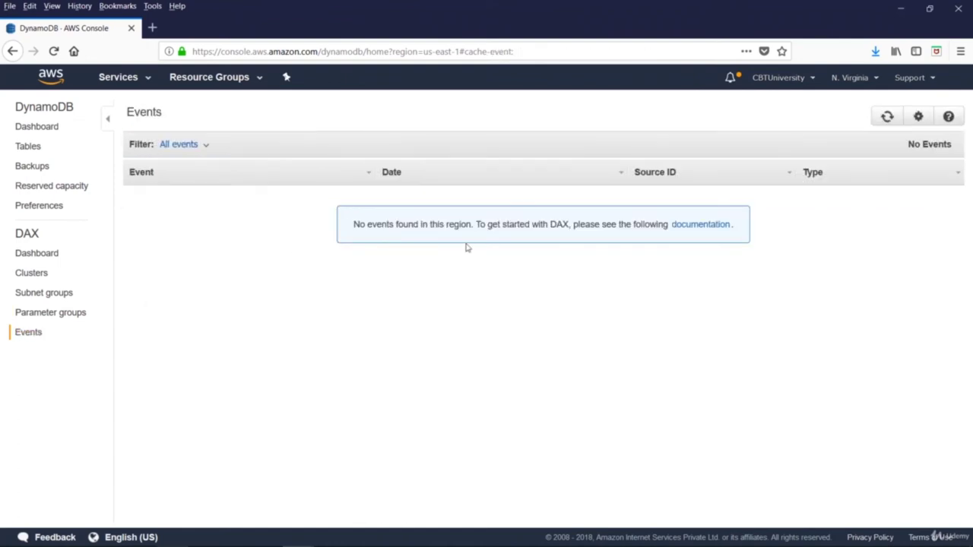
Delete the PeopleDB table and advance to the next NoSQL lecture slide
left_click(33, 131)
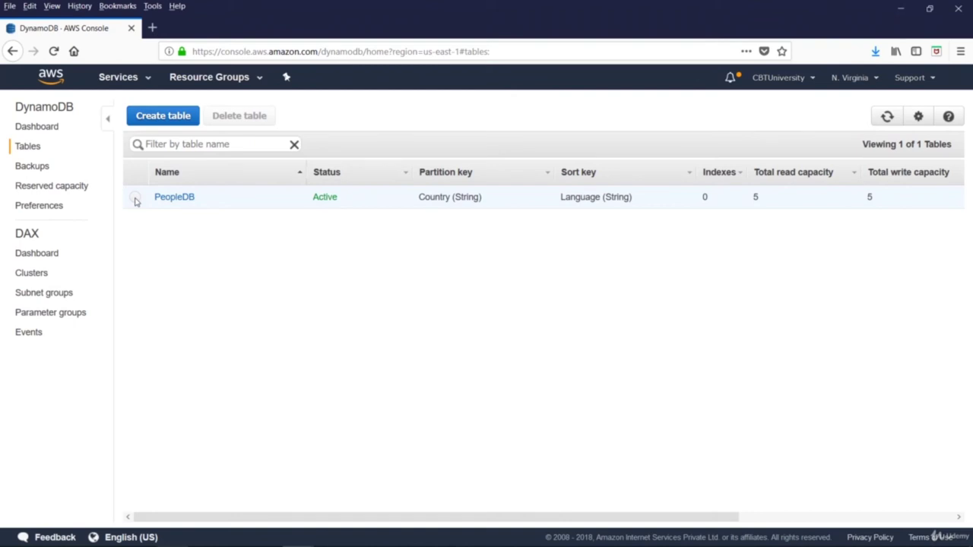
left_click(135, 199)
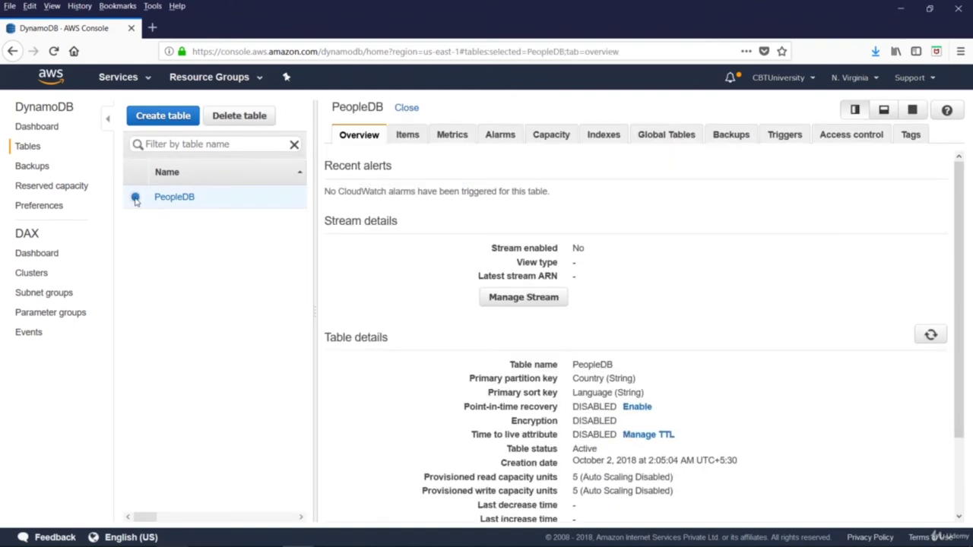
left_click(237, 118)
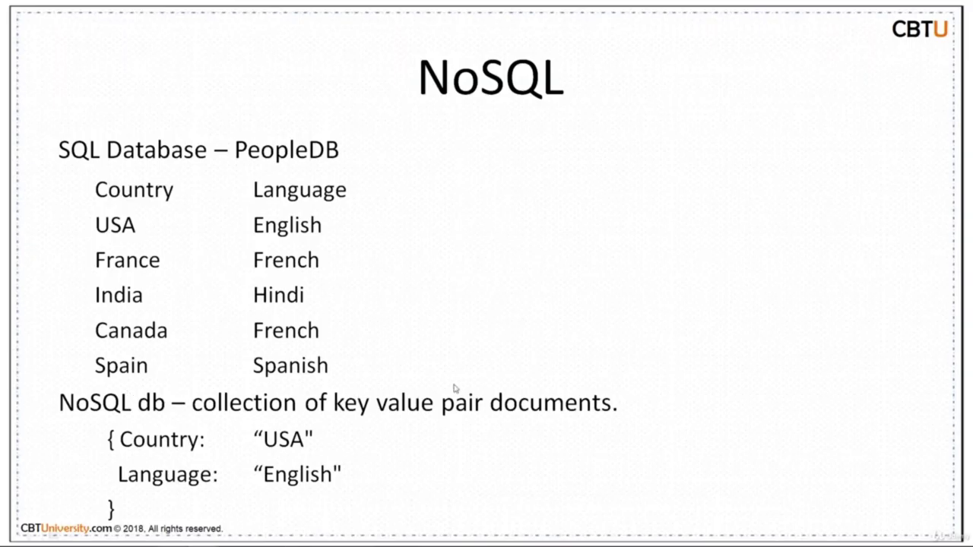
key("Right")
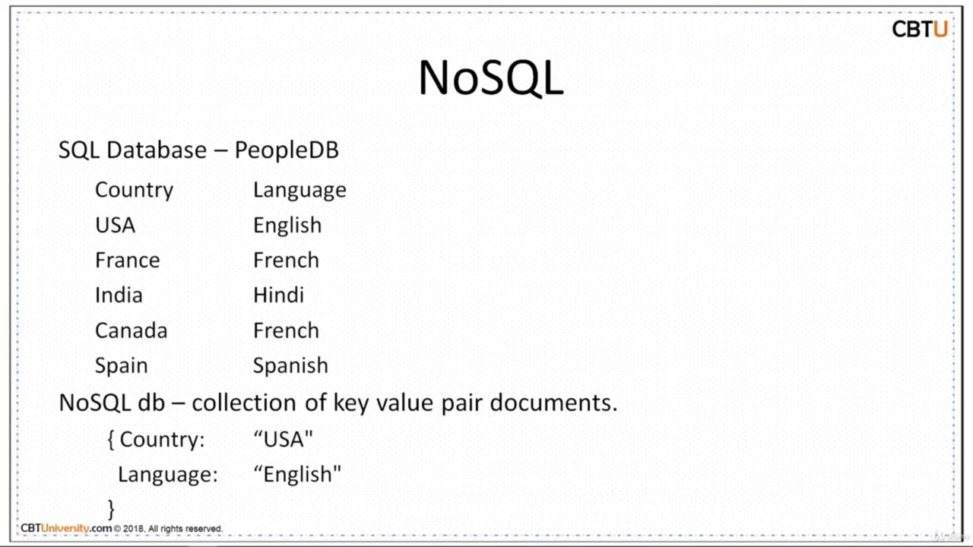
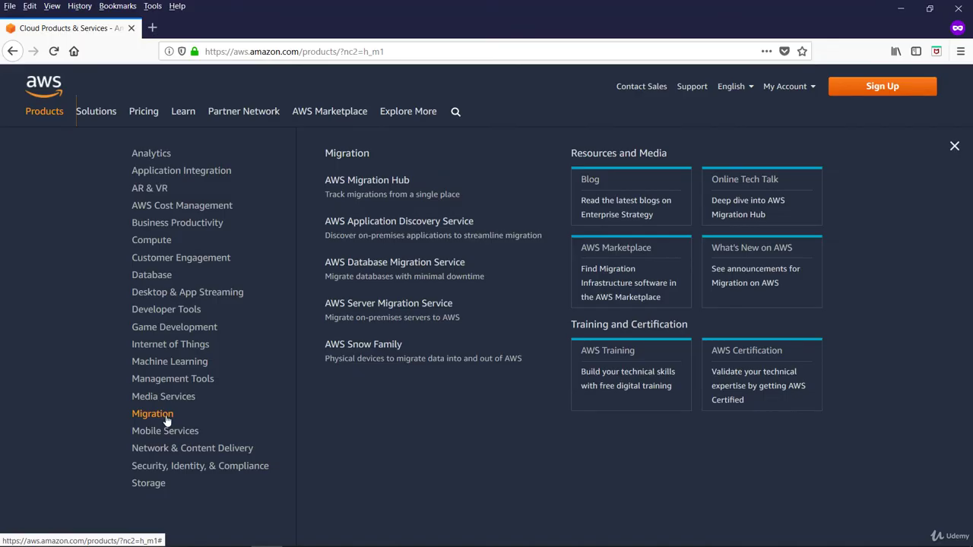
Open the AWS Migration Hub product page, read its Benefits, and go to its Features page
left_click(390, 182)
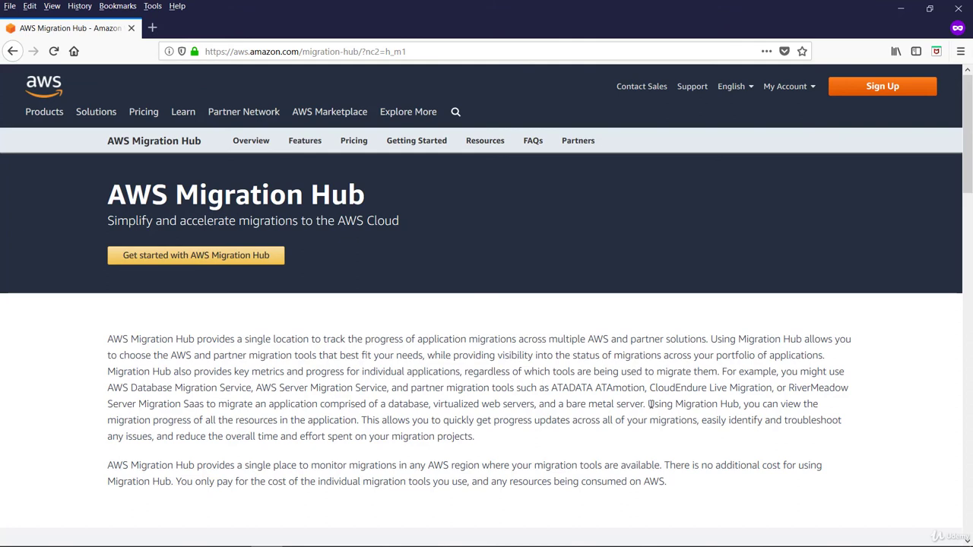
scroll(650, 404, "down", 5)
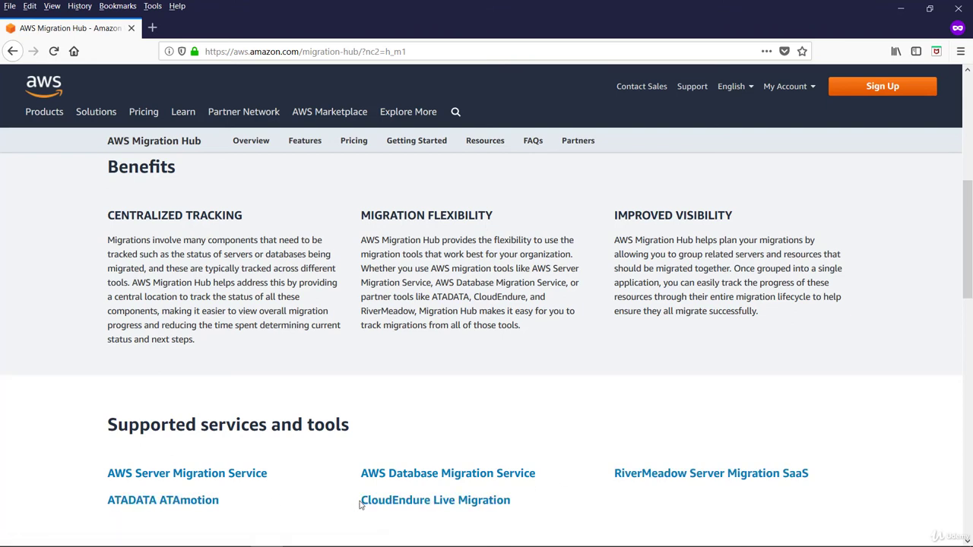
left_click(310, 140)
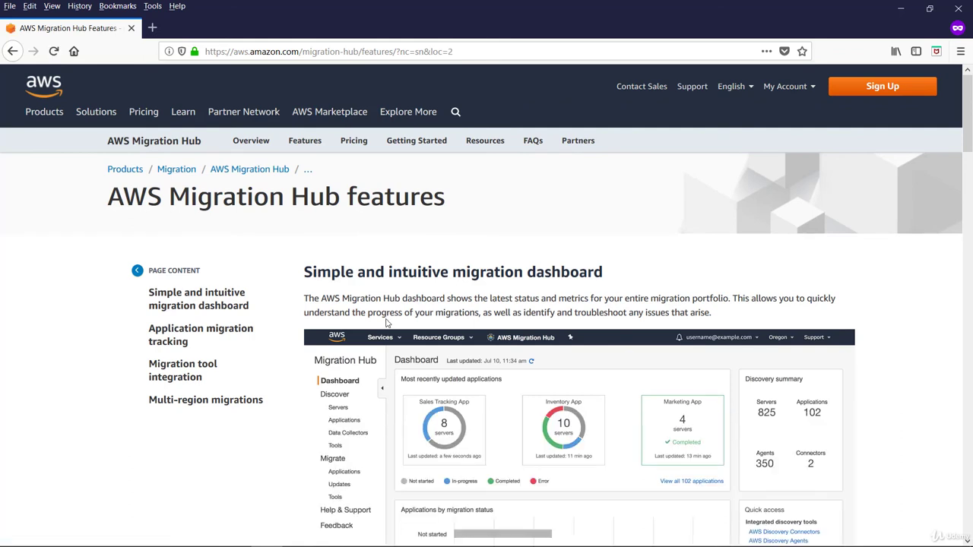
Scroll through the sections of the Migration Hub features page
scroll(388, 323, "down", 2)
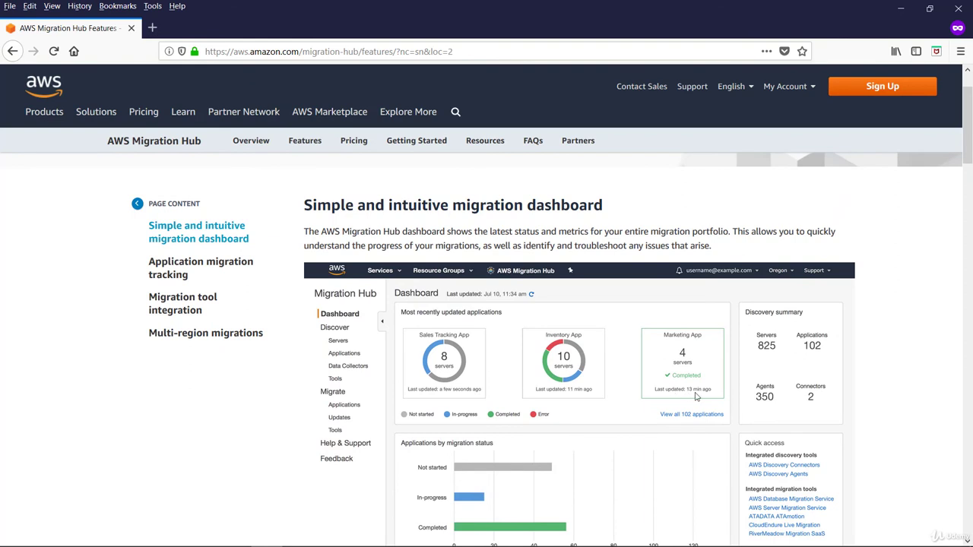
scroll(388, 328, "down", 2)
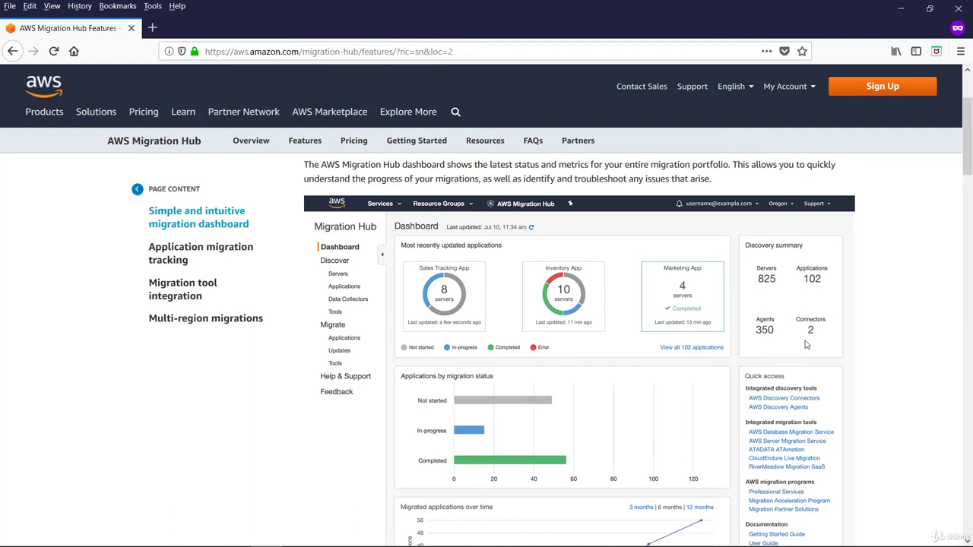
scroll(812, 343, "down", 8)
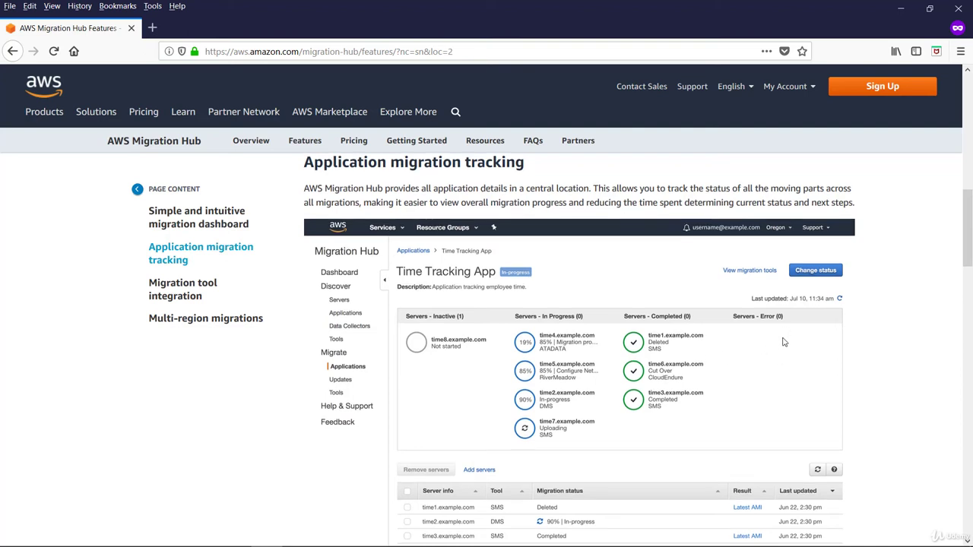
scroll(783, 335, "down", 4)
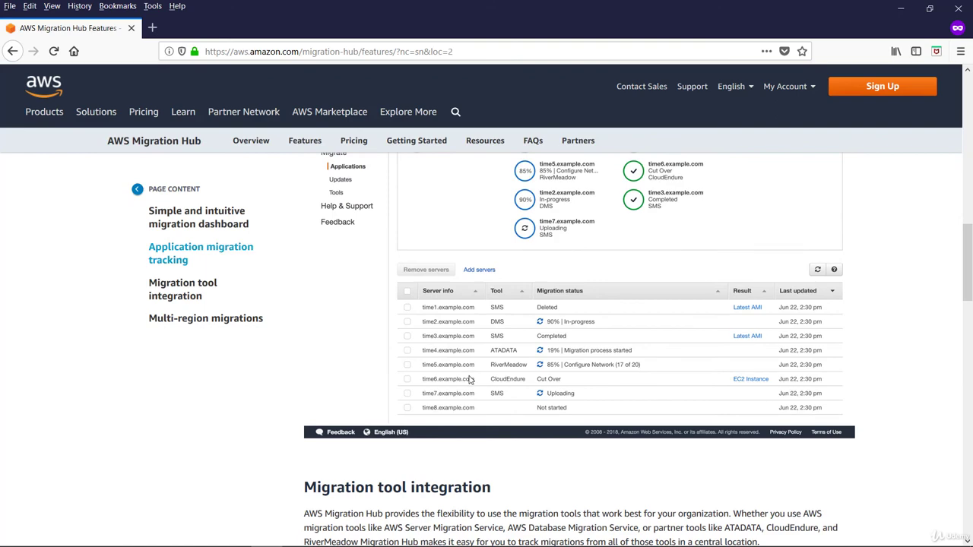
scroll(502, 350, "up", 1)
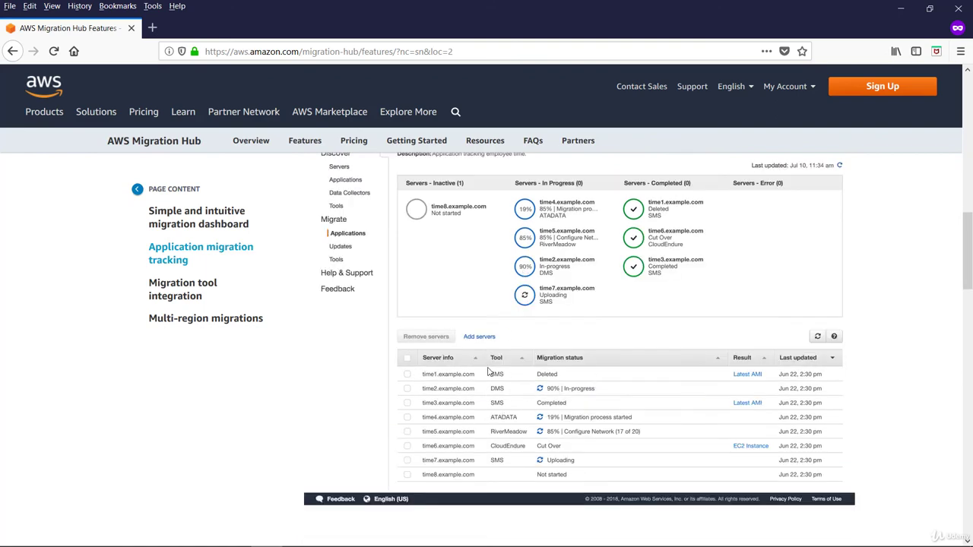
scroll(525, 285, "down", 6)
scroll(483, 387, "down", 3)
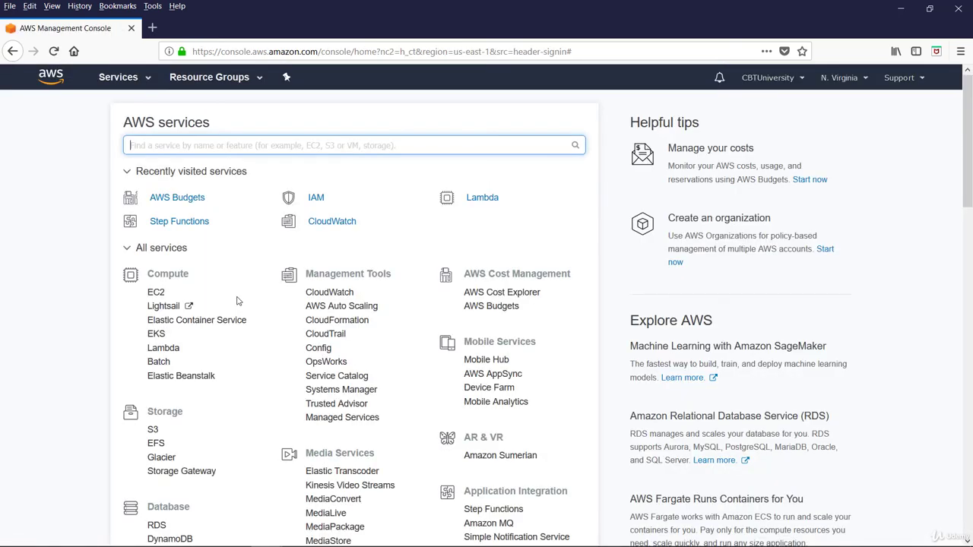
scroll(237, 301, "down", 3)
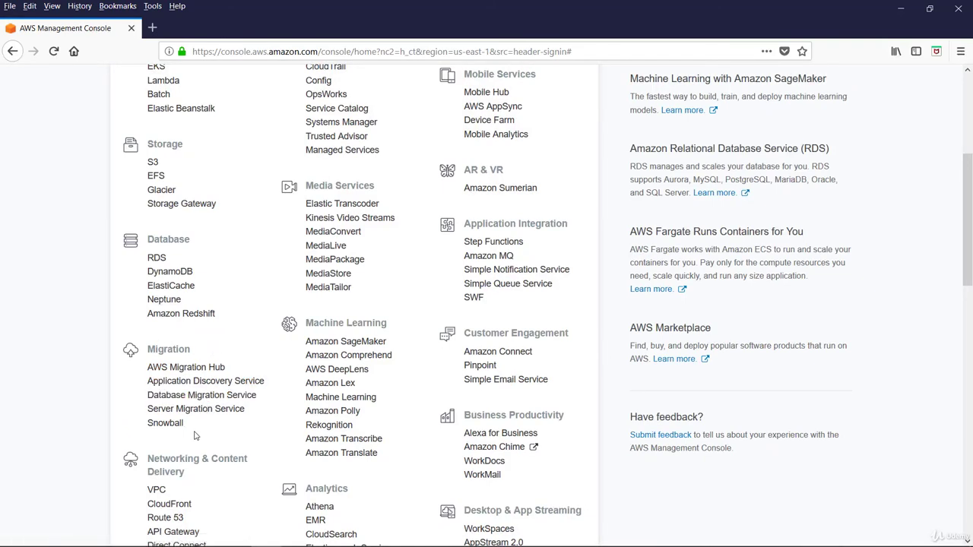
Open Migration Hub in the console and switch the region to US West (Oregon)
left_click(192, 368)
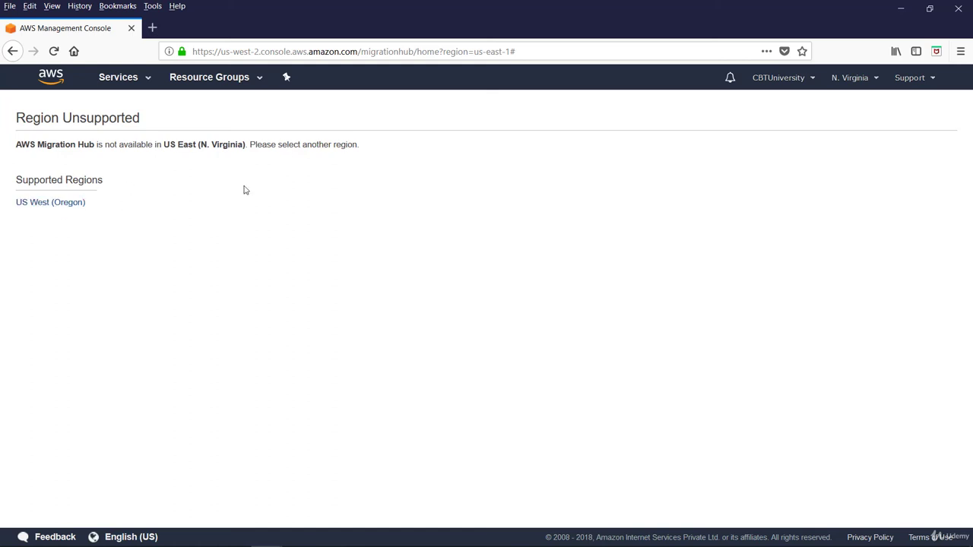
left_click(871, 79)
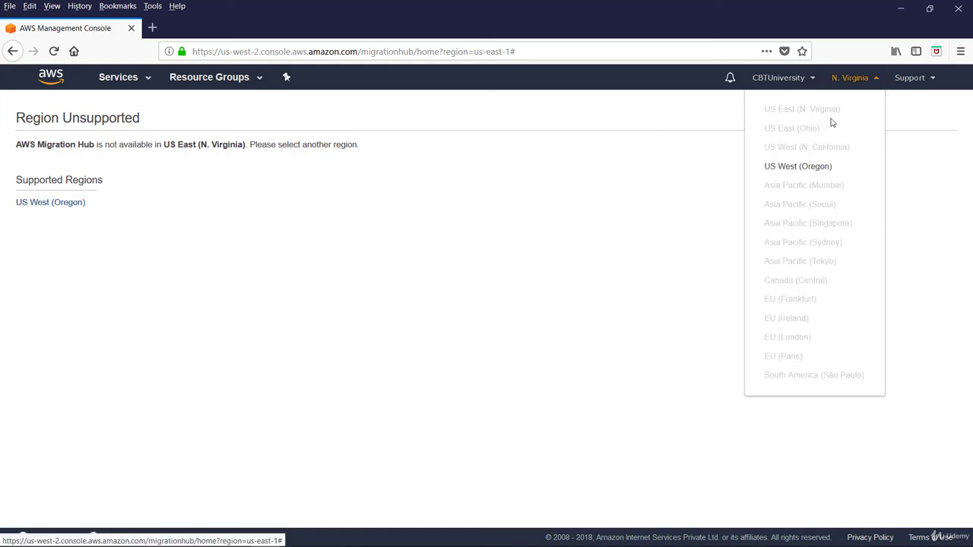
left_click(798, 165)
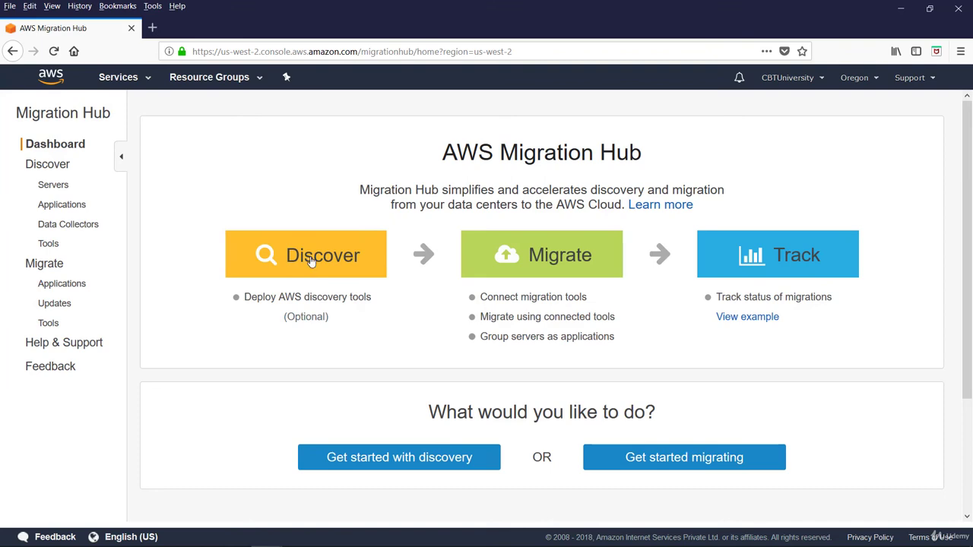
From the Discover tile's getting-started dialog, view the AWS discovery tools page
left_click(310, 259)
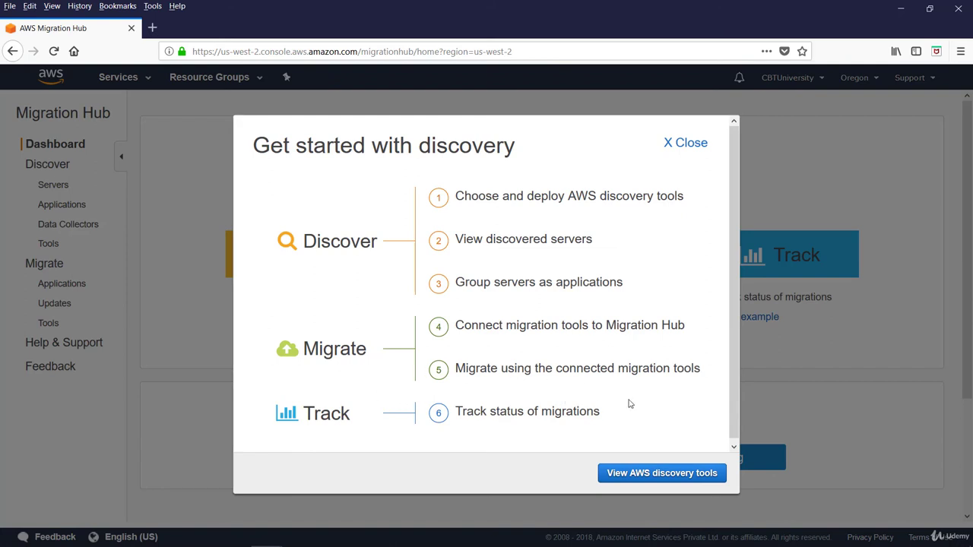
left_click(659, 478)
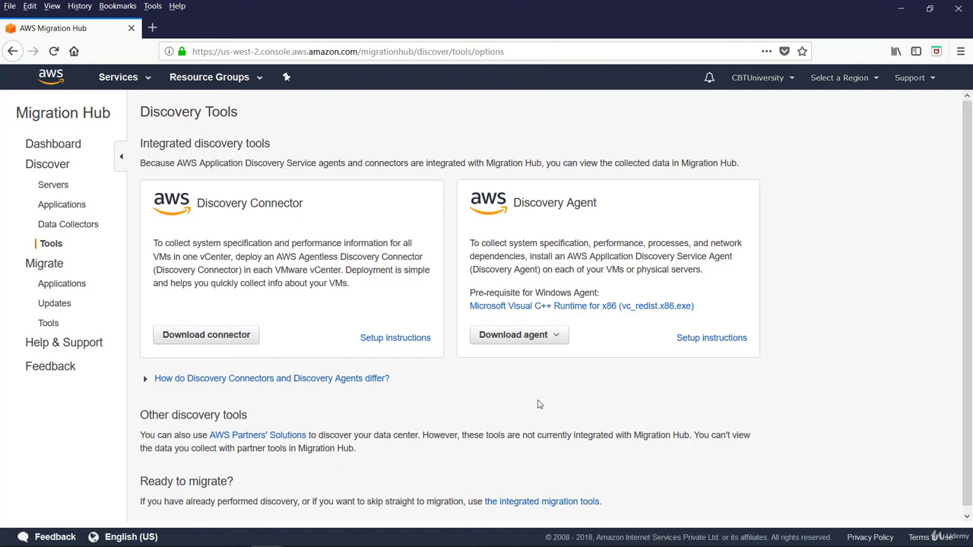
scroll(539, 404, "down", 1)
left_click(53, 144)
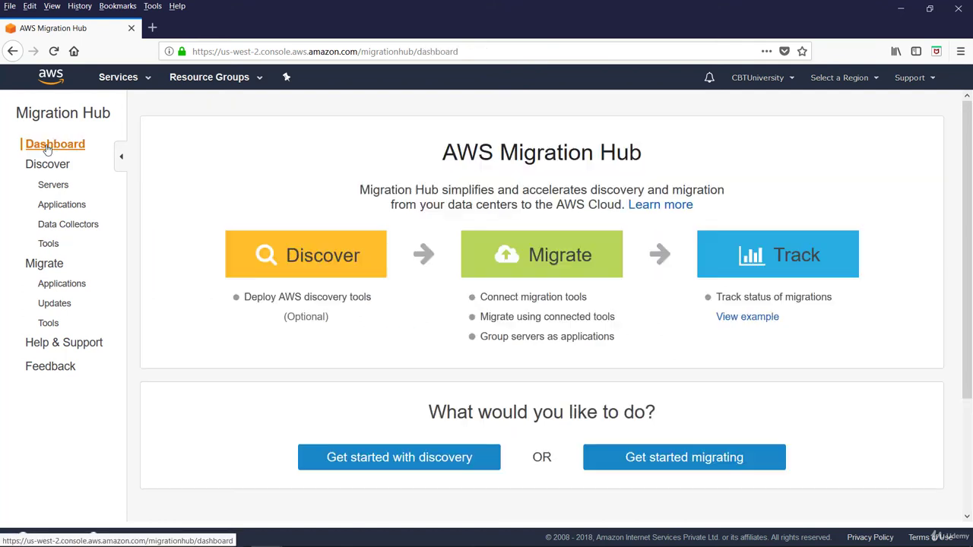
left_click(48, 168)
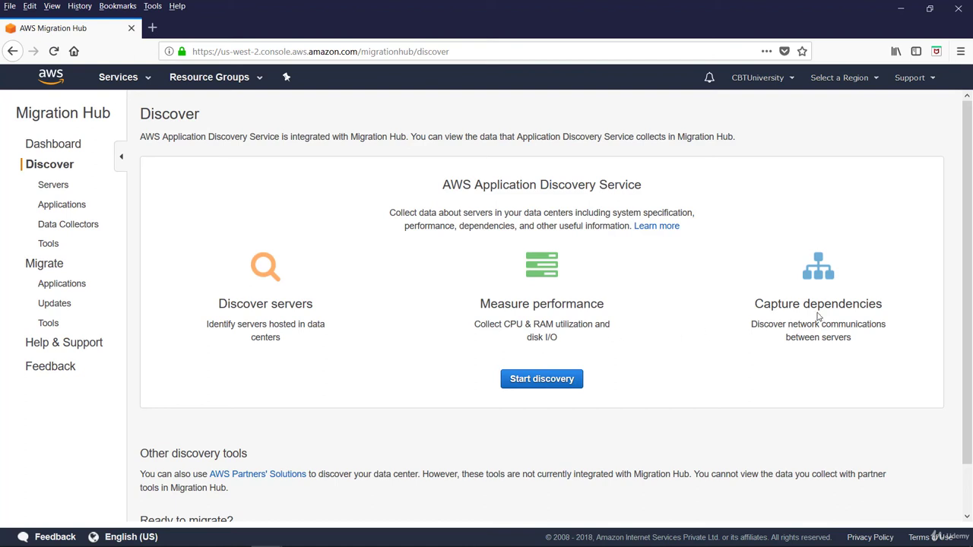
left_click(53, 185)
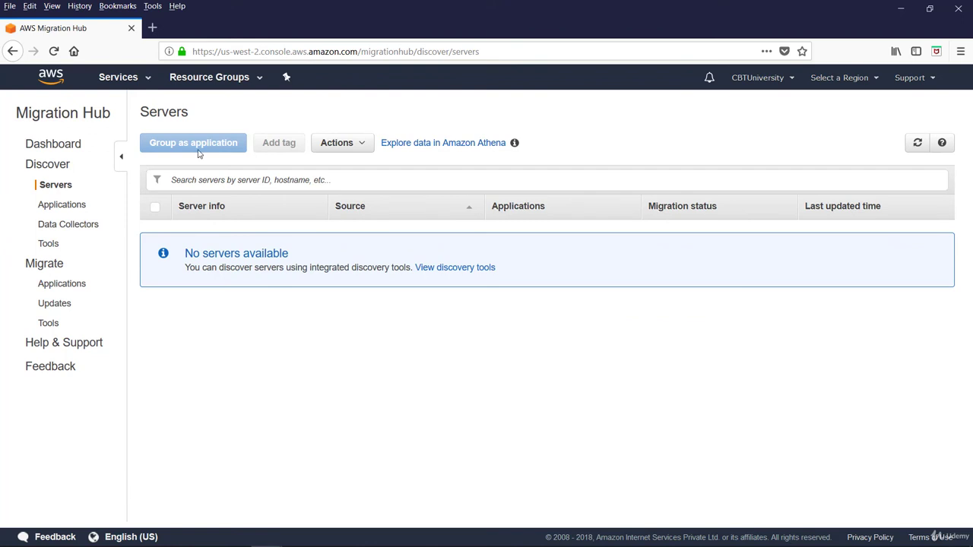
left_click(59, 204)
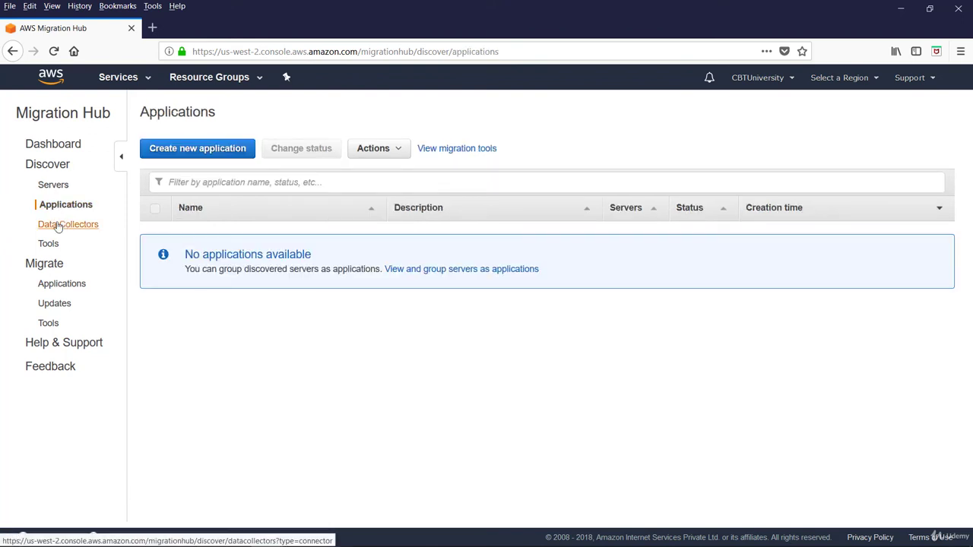
left_click(58, 225)
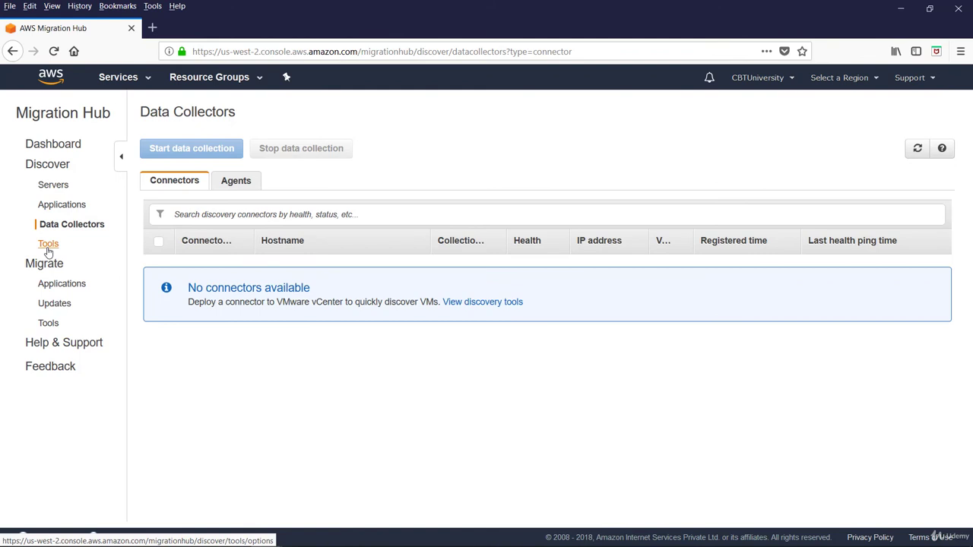
left_click(48, 244)
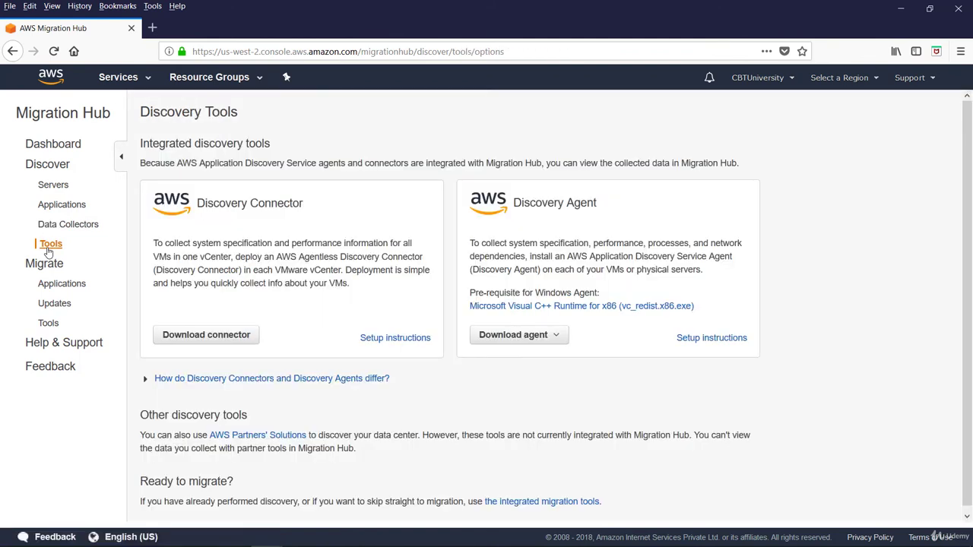
left_click(49, 267)
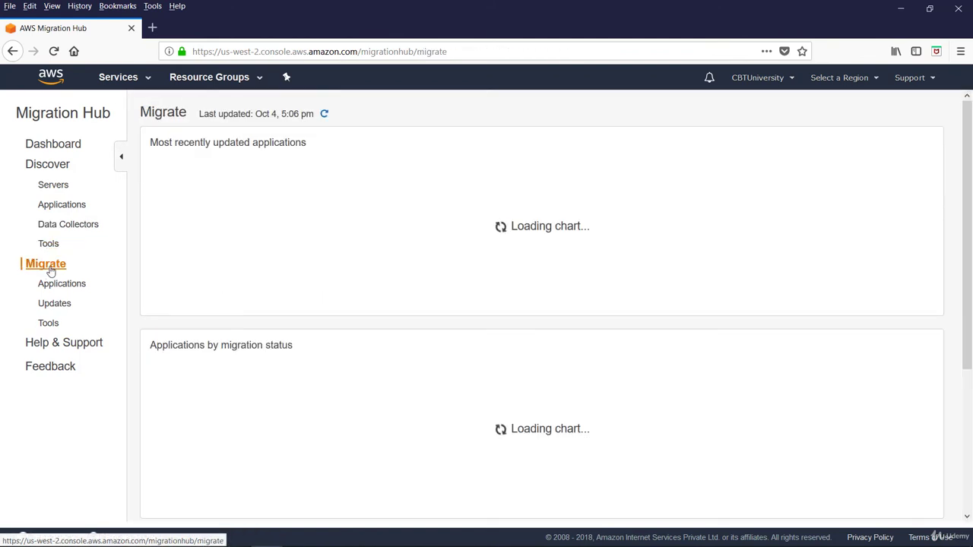
scroll(784, 357, "down", 5)
scroll(783, 357, "up", 3)
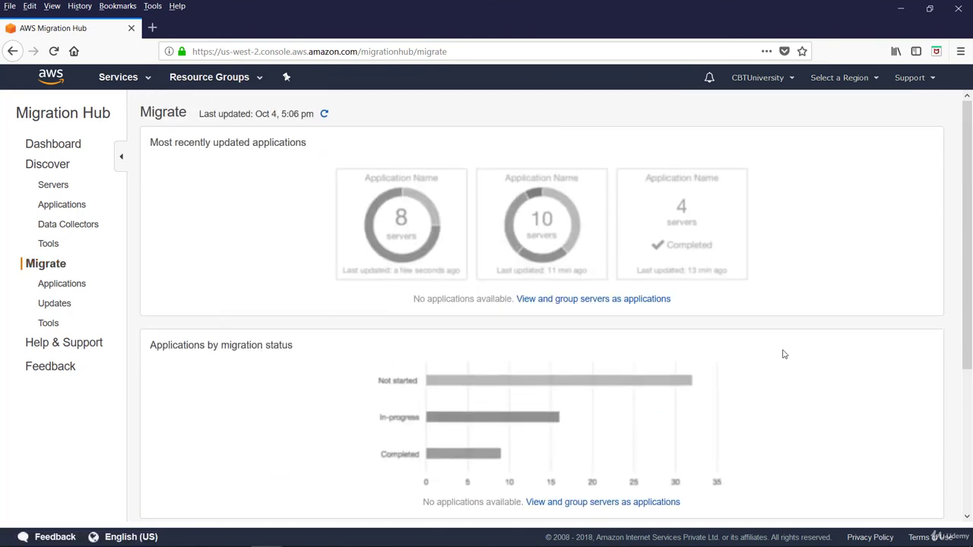
scroll(784, 354, "down", 5)
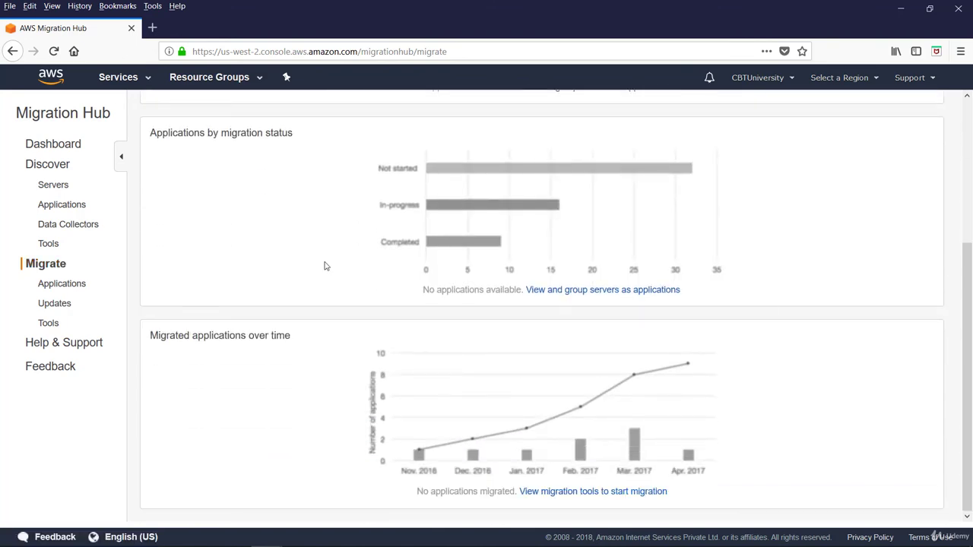
left_click(48, 322)
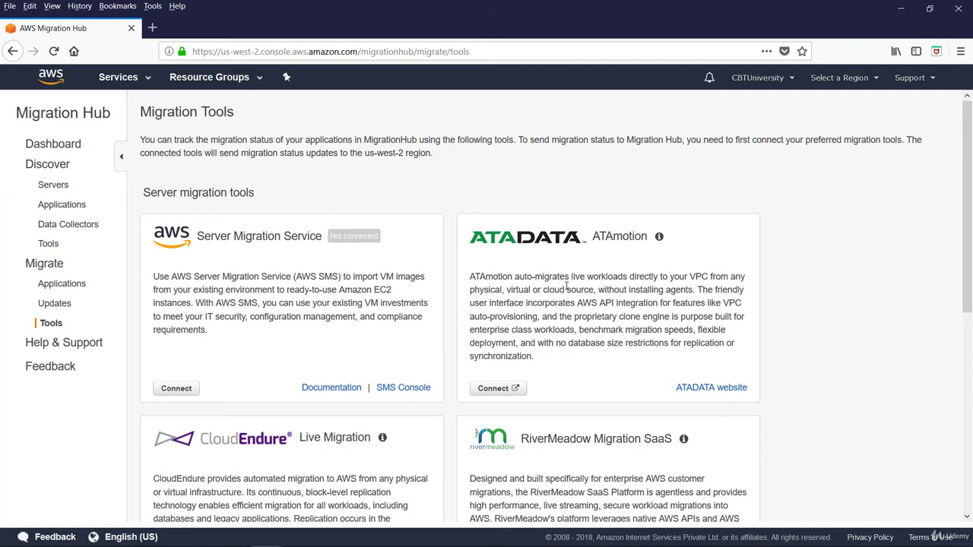
scroll(567, 286, "down", 4)
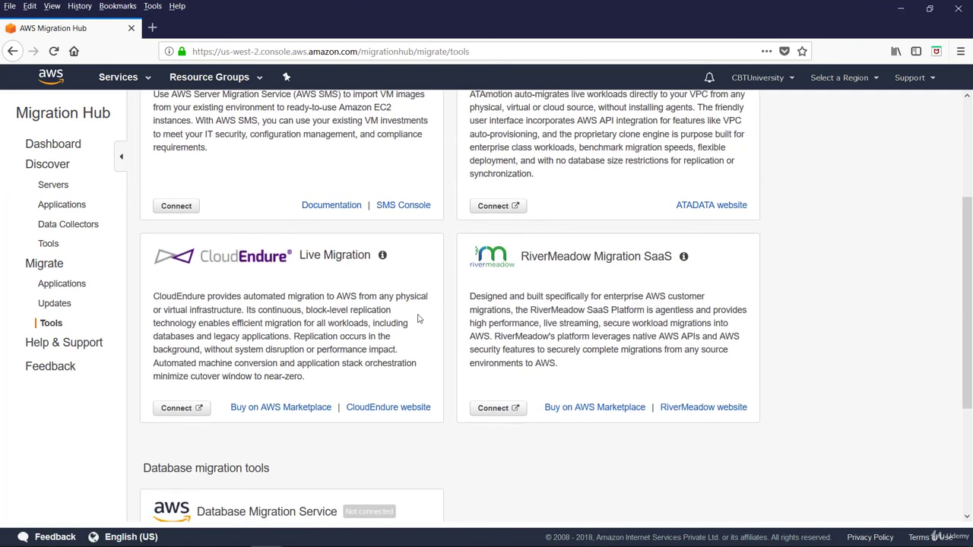
scroll(388, 319, "down", 3)
scroll(608, 297, "up", 5)
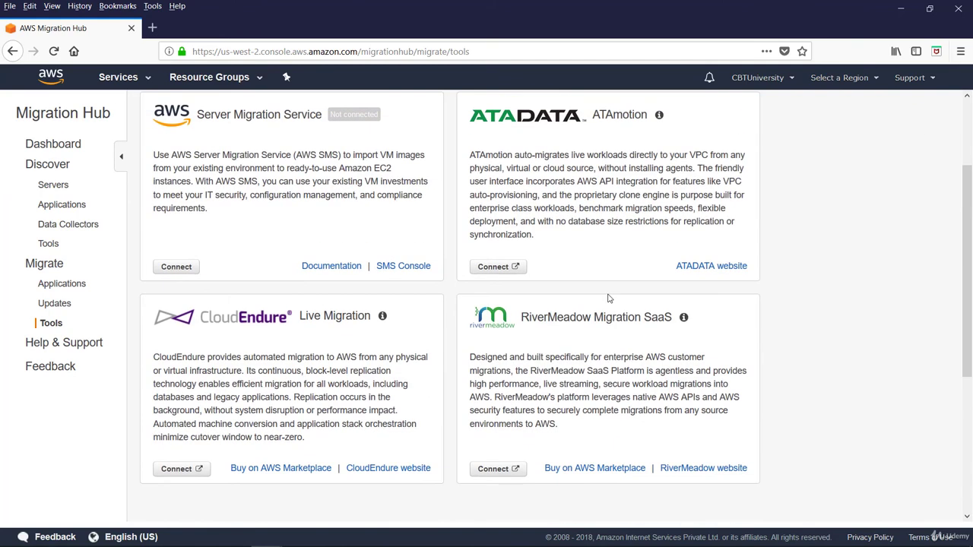
scroll(584, 348, "down", 4)
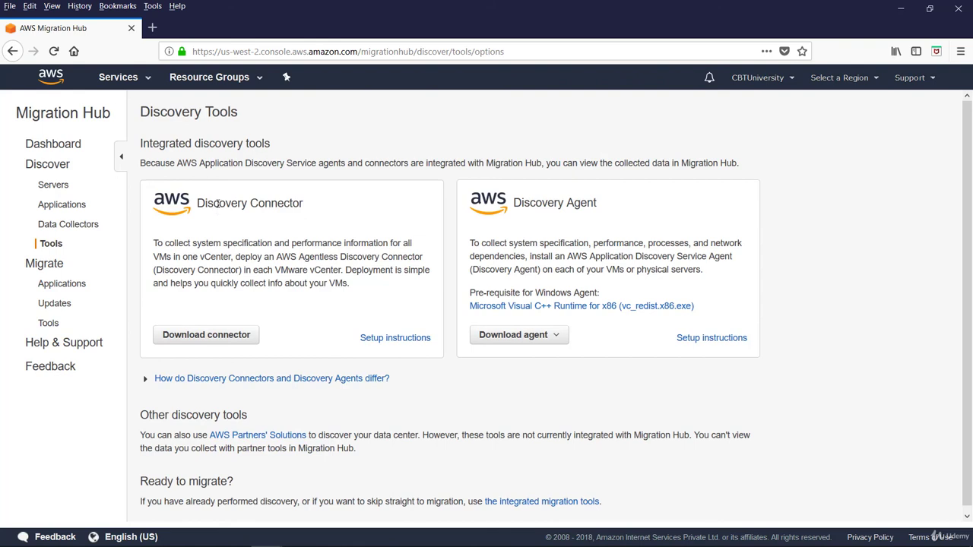
Check the Discovery Connector and Discovery Agent download options, then browse the Products catalogue
left_click(233, 335)
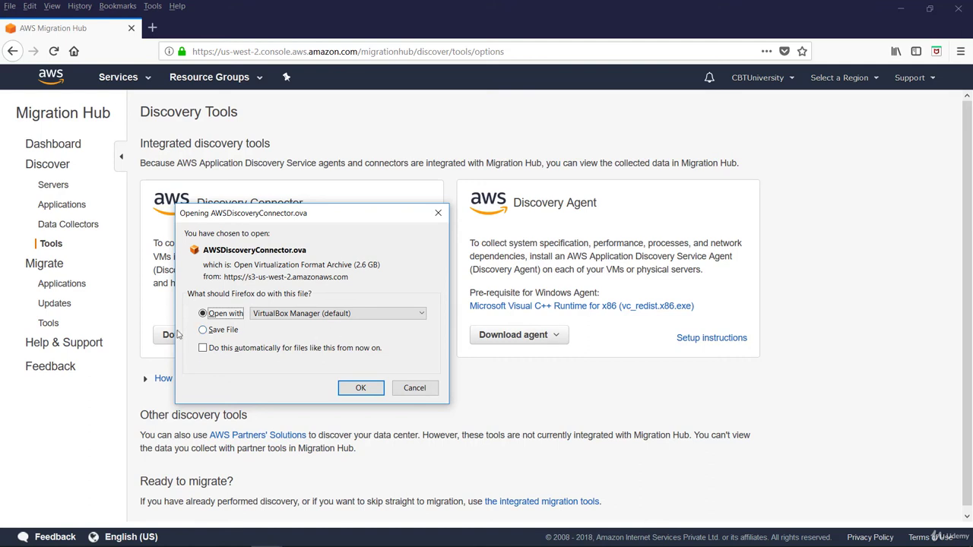
left_click(414, 387)
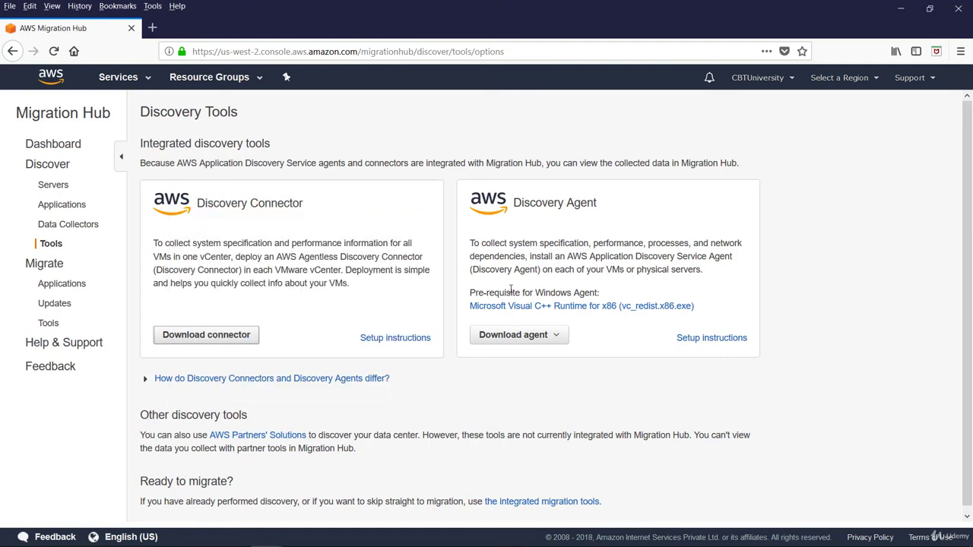
left_click(558, 339)
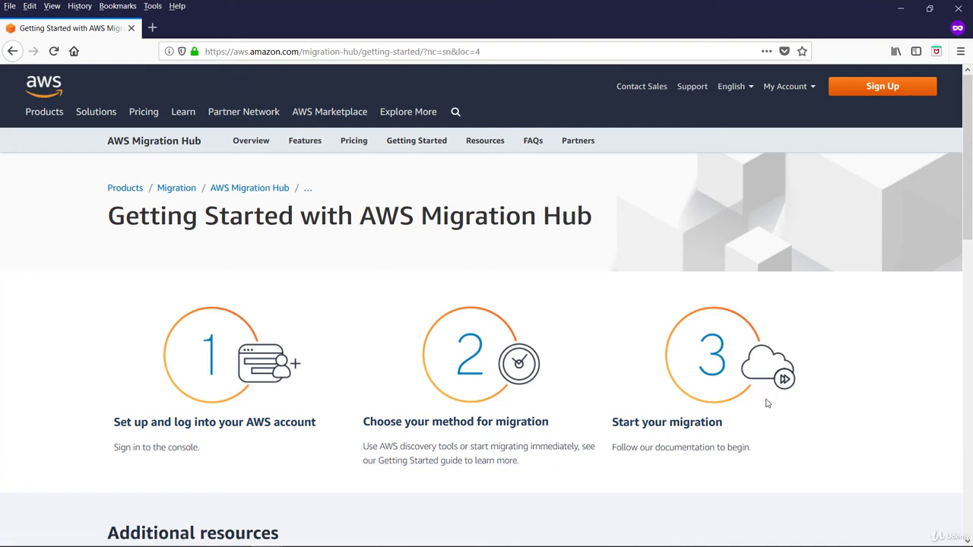
left_click(44, 112)
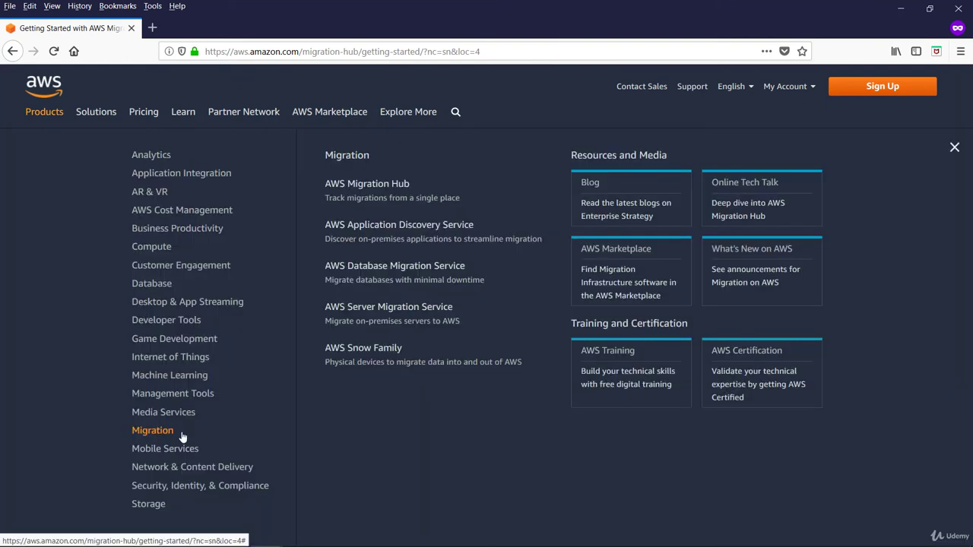
Choose AWS Application Discovery Service under Migration in the Products menu
left_click(373, 228)
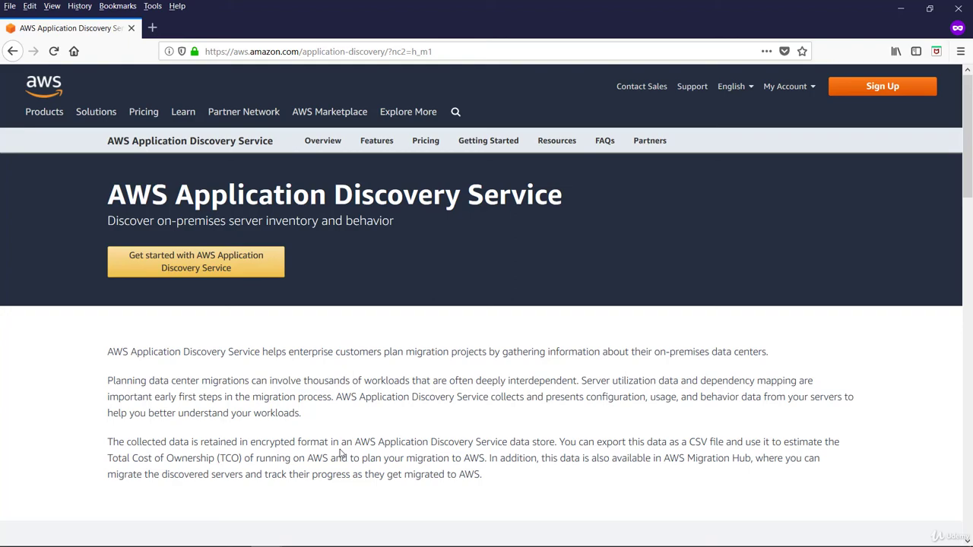
Skim the Application Discovery Service page, then open the AWS Database Migration Service page
scroll(297, 515, "down", 3)
scroll(297, 515, "down", 2)
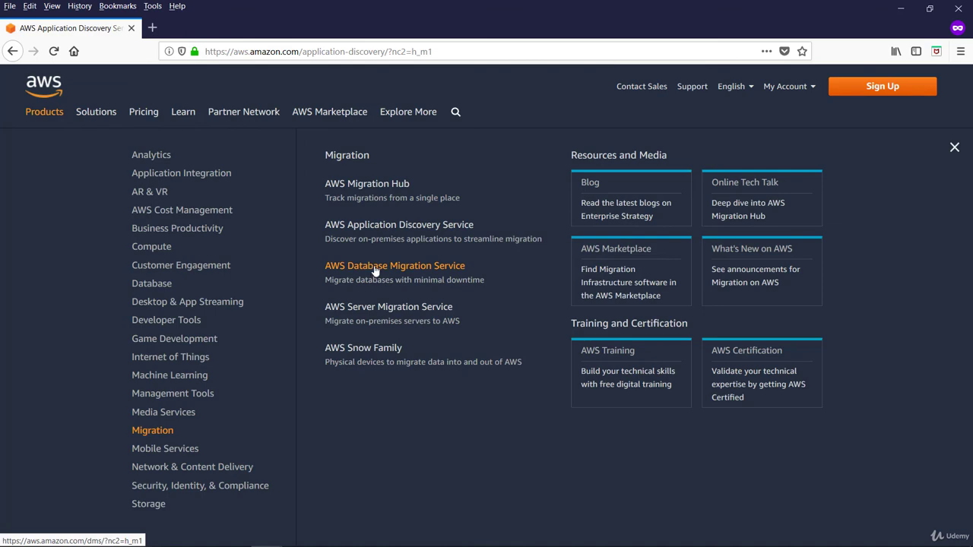
left_click(374, 271)
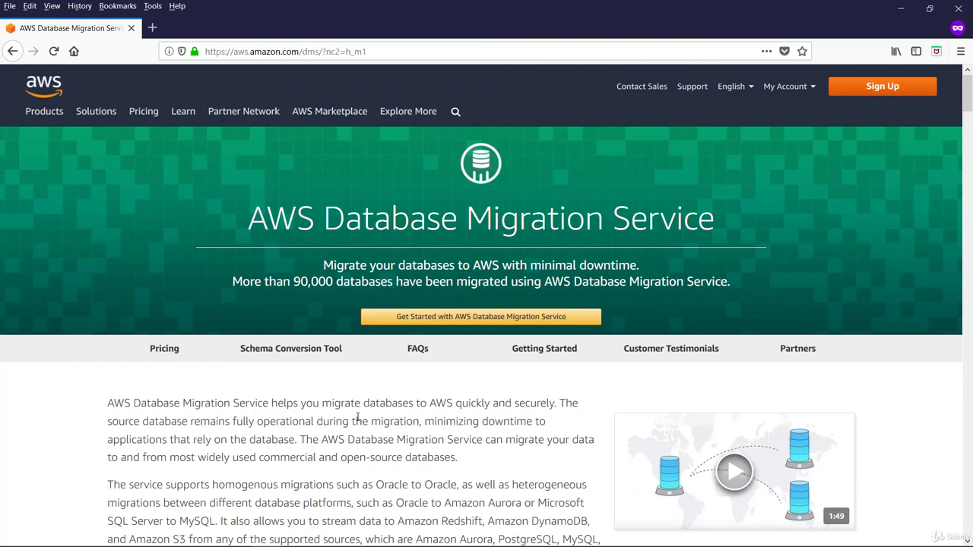
Review the Database Migration Service pricing table by region
left_click(158, 351)
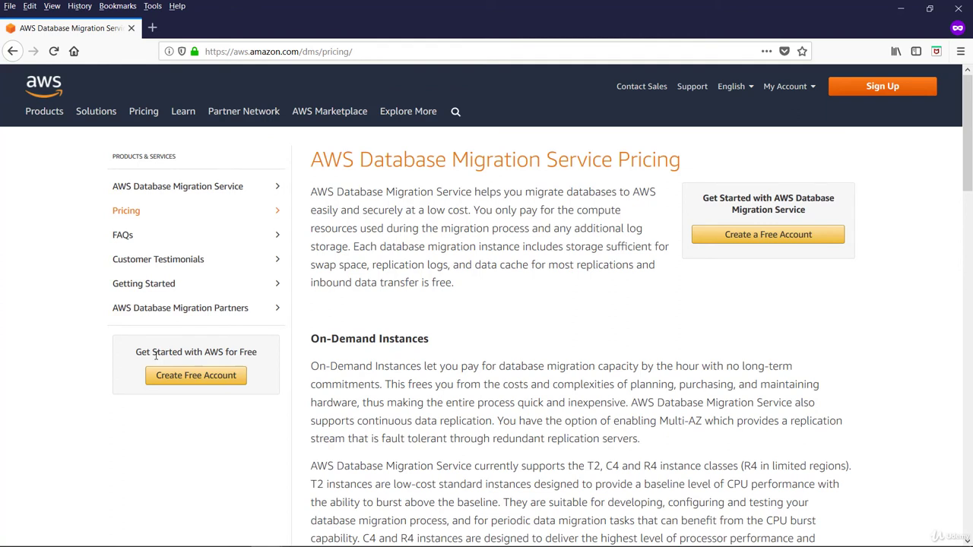
scroll(537, 373, "down", 4)
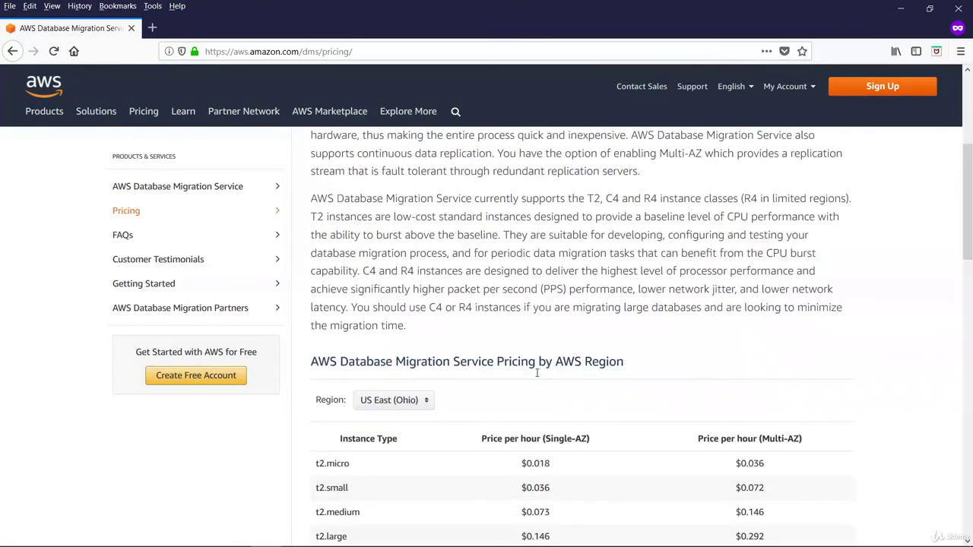
scroll(537, 373, "down", 2)
scroll(478, 372, "up", 6)
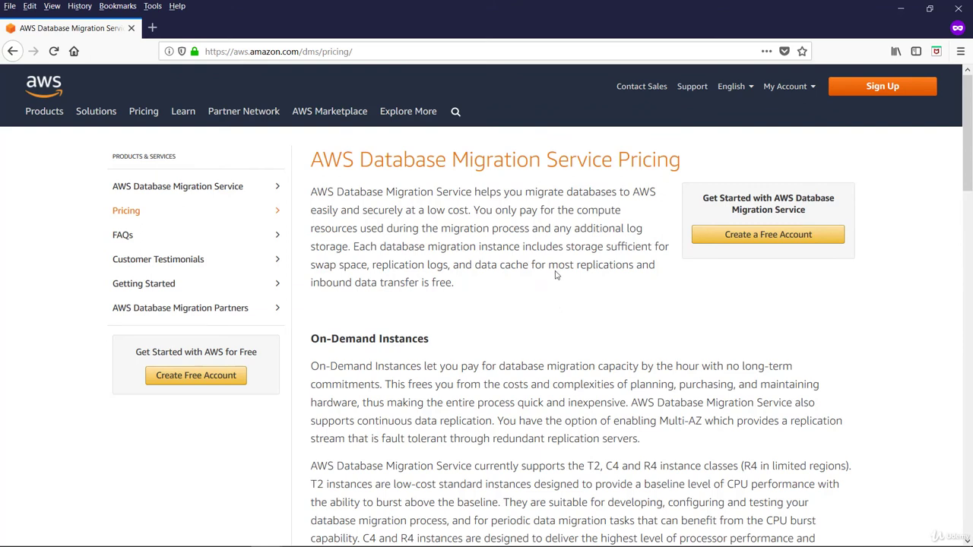
Go to the AWS Server Migration Service page via Products > Migration
left_click(39, 114)
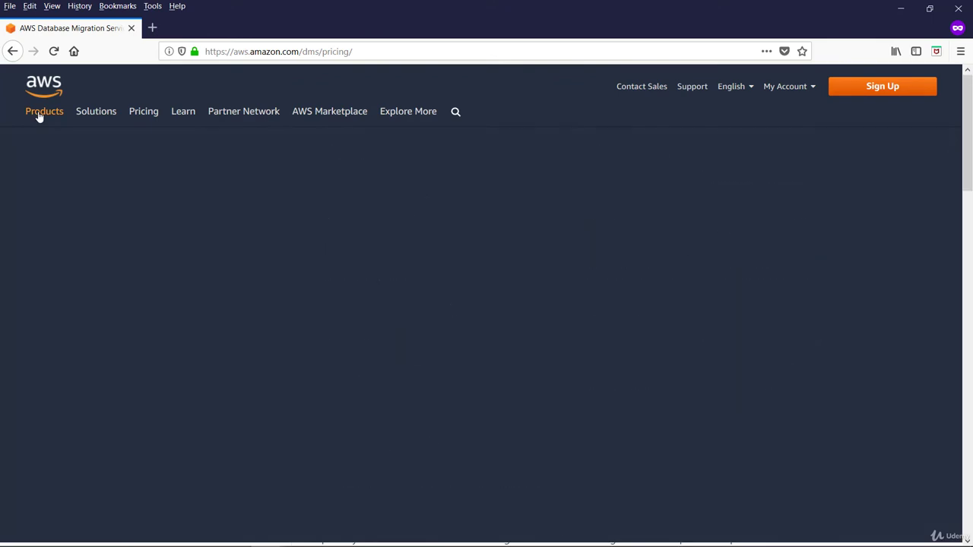
mouse_move(155, 424)
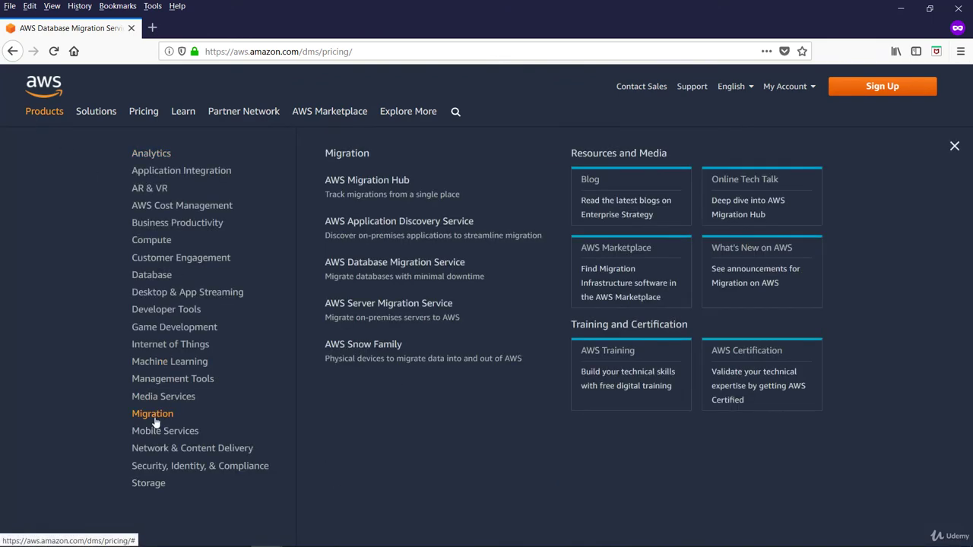
left_click(408, 307)
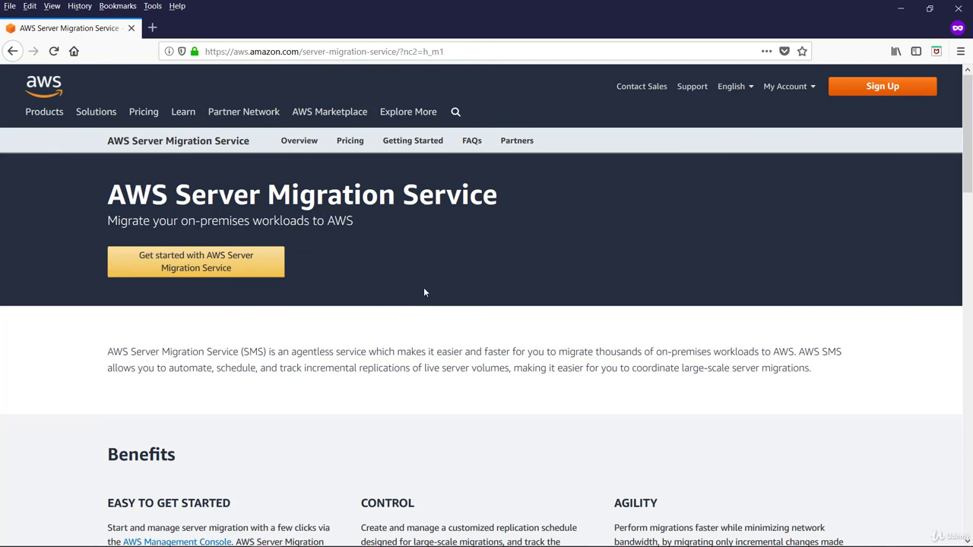
Read the Server Migration Service benefits, then open the AWS Snow Family page
scroll(334, 404, "down", 5)
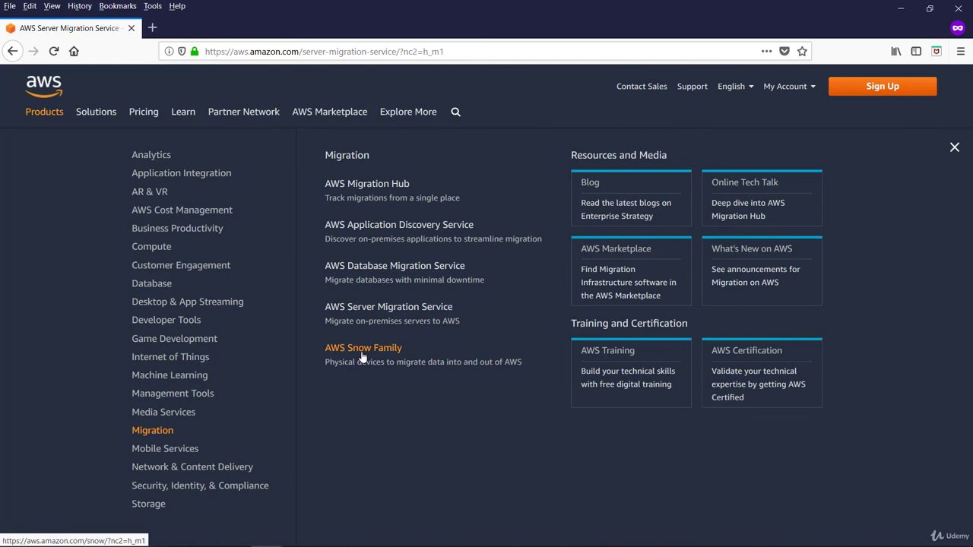
left_click(363, 355)
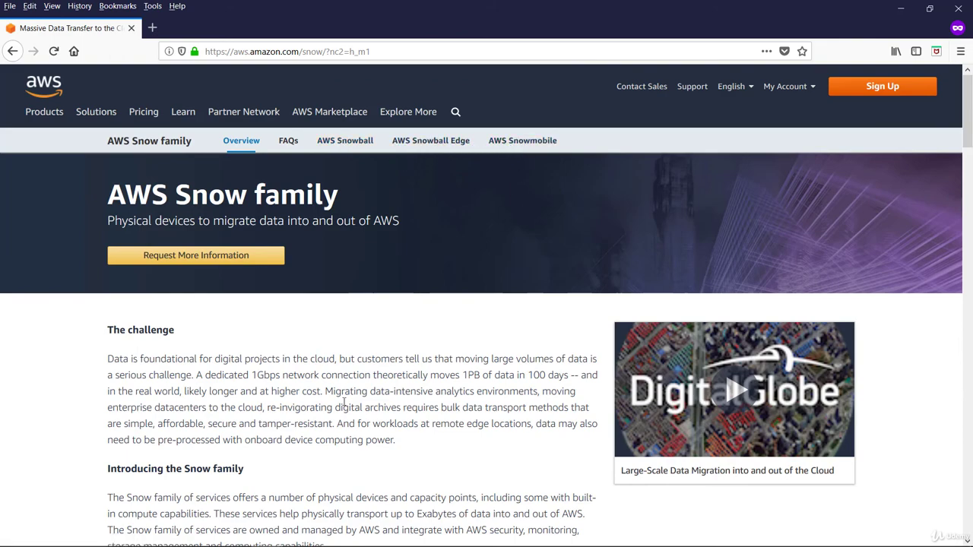
Scroll through the Snow family member cards down to the feature comparison table
scroll(360, 424, "down", 5)
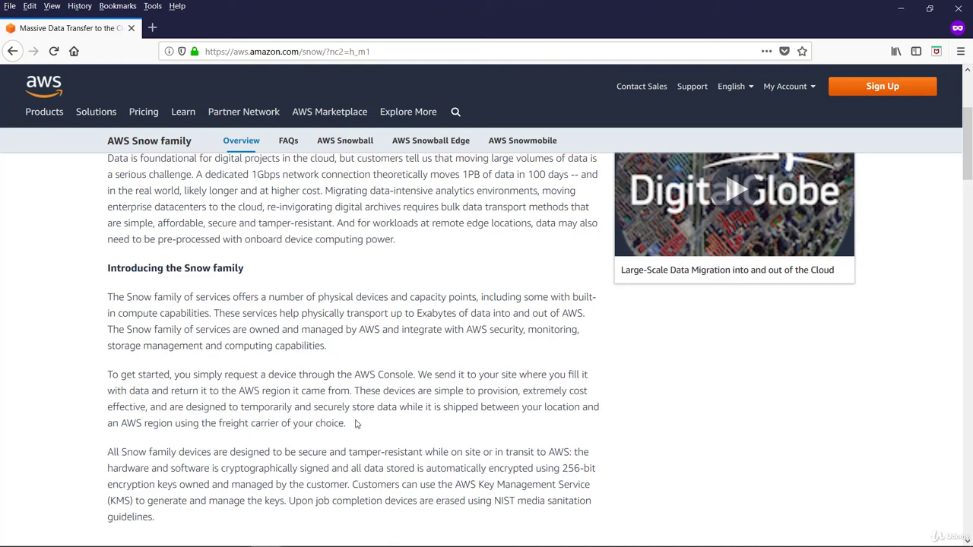
scroll(352, 430, "down", 5)
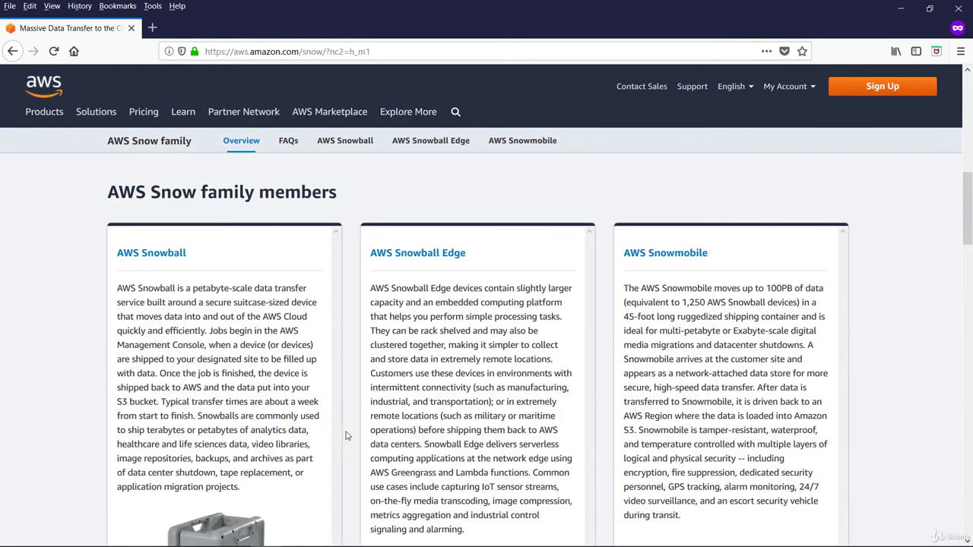
scroll(346, 435, "down", 2)
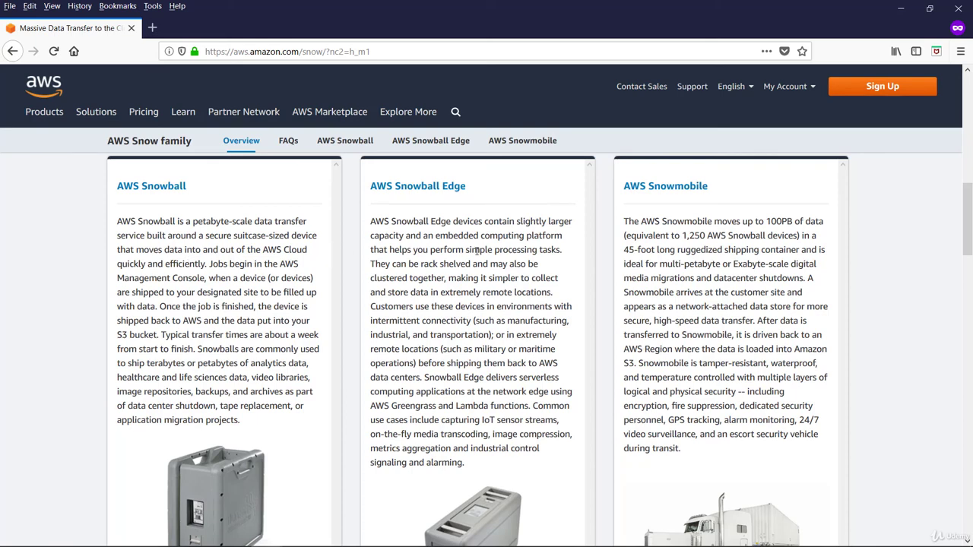
scroll(477, 251, "down", 2)
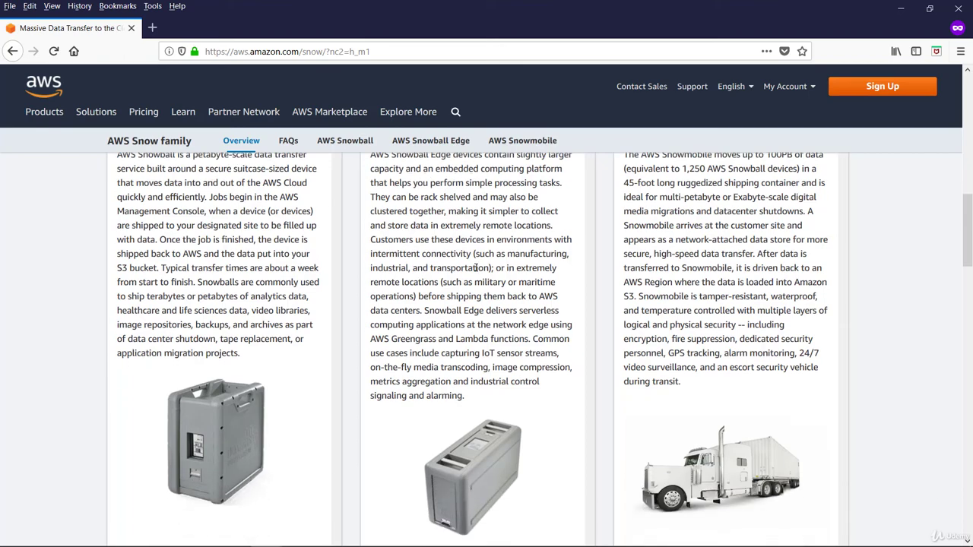
scroll(881, 374, "up", 4)
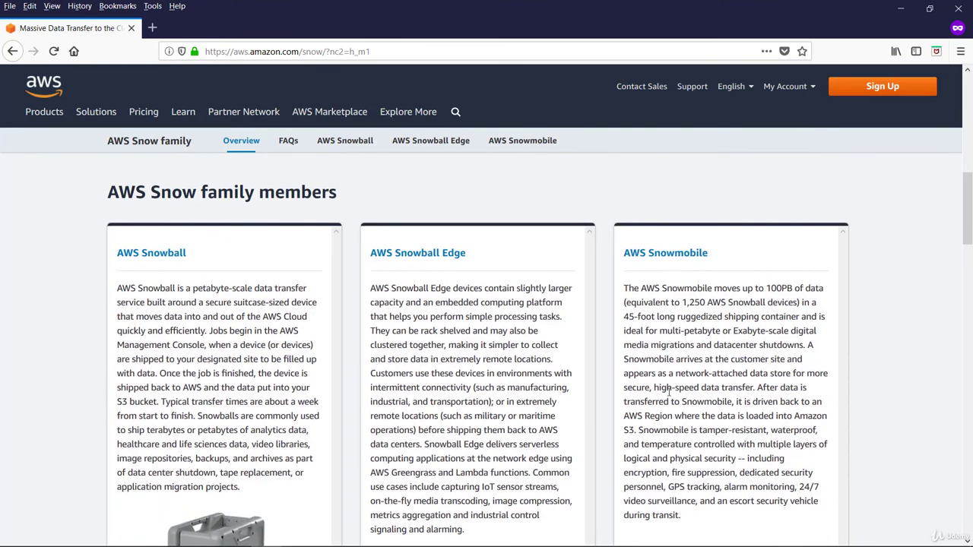
scroll(812, 429, "down", 2)
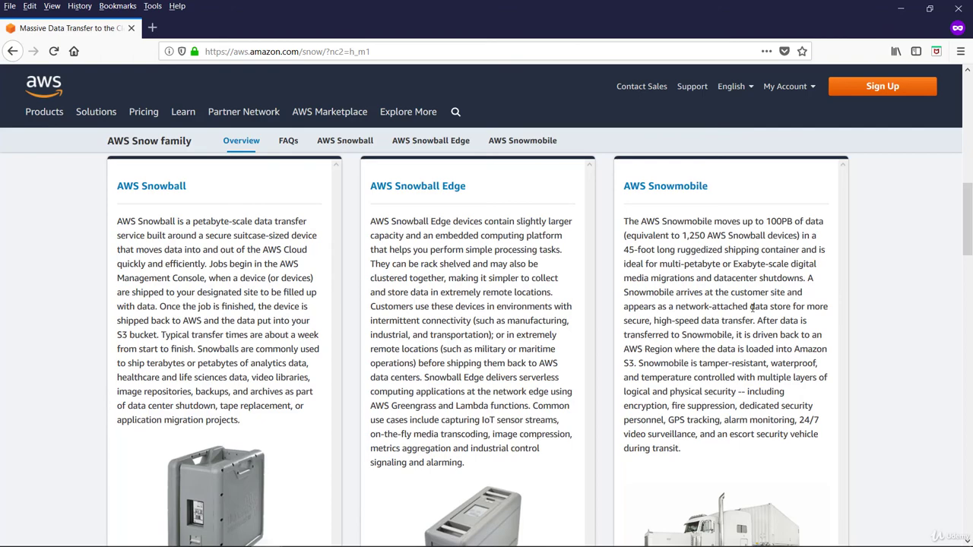
scroll(752, 306, "down", 8)
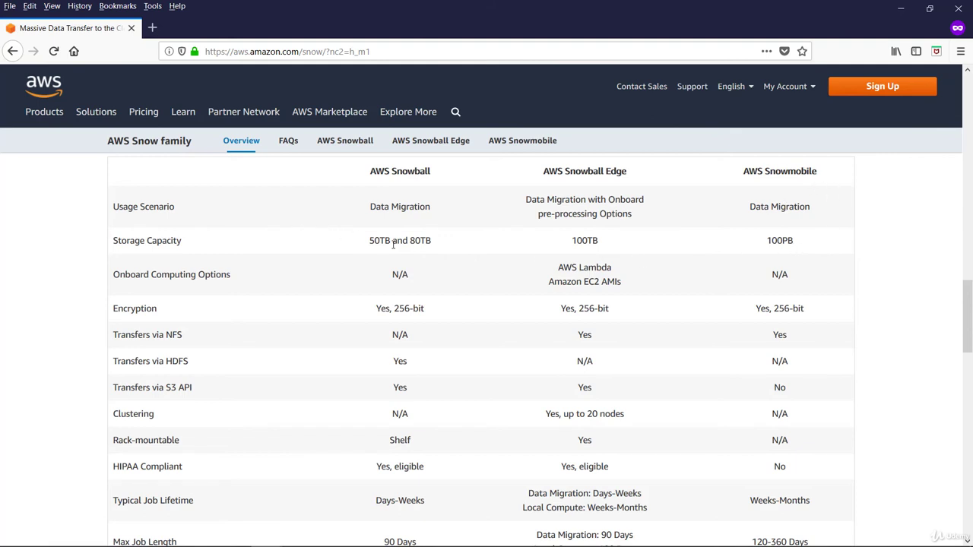
scroll(679, 427, "down", 5)
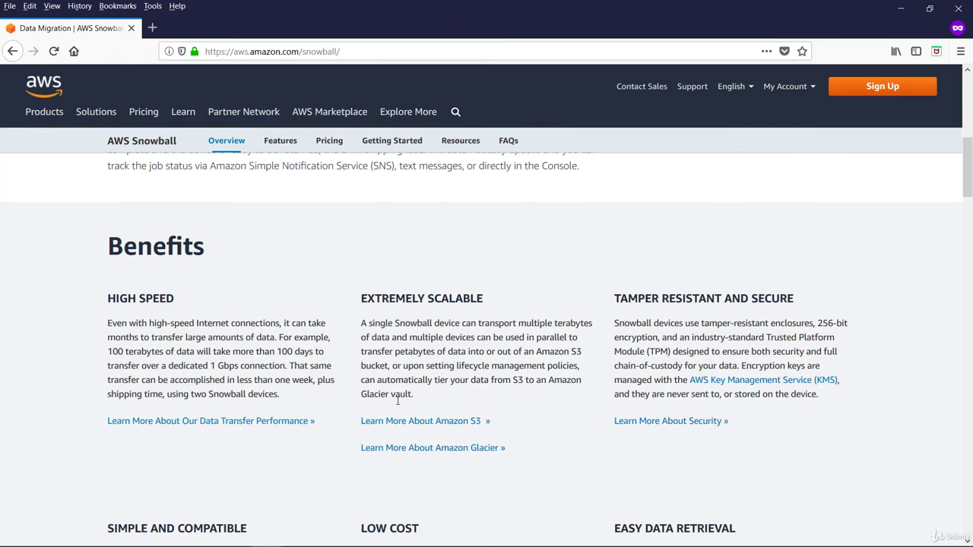
Read the AWS Snowball Benefits and How it works sections, then return to the Migration Hub Discovery Tools page
scroll(397, 400, "down", 8)
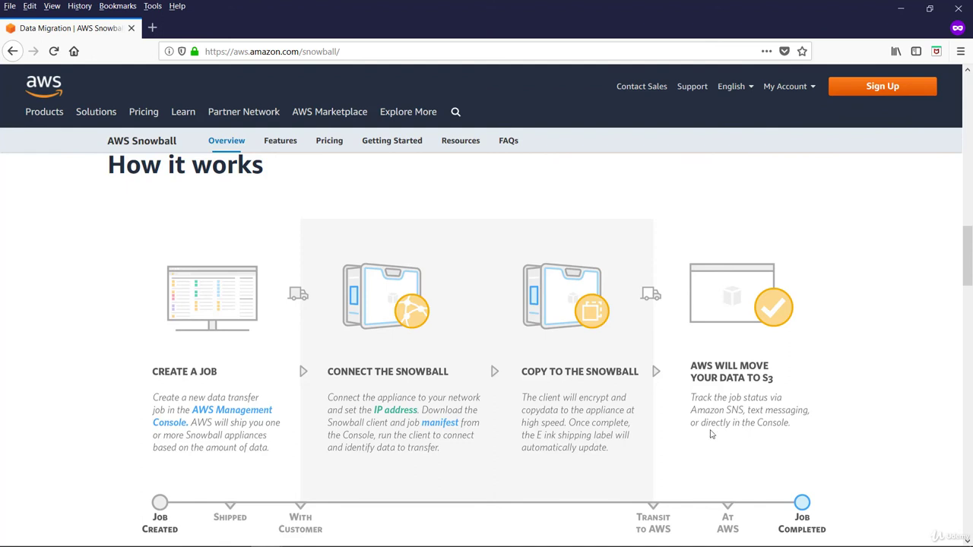
scroll(712, 434, "down", 3)
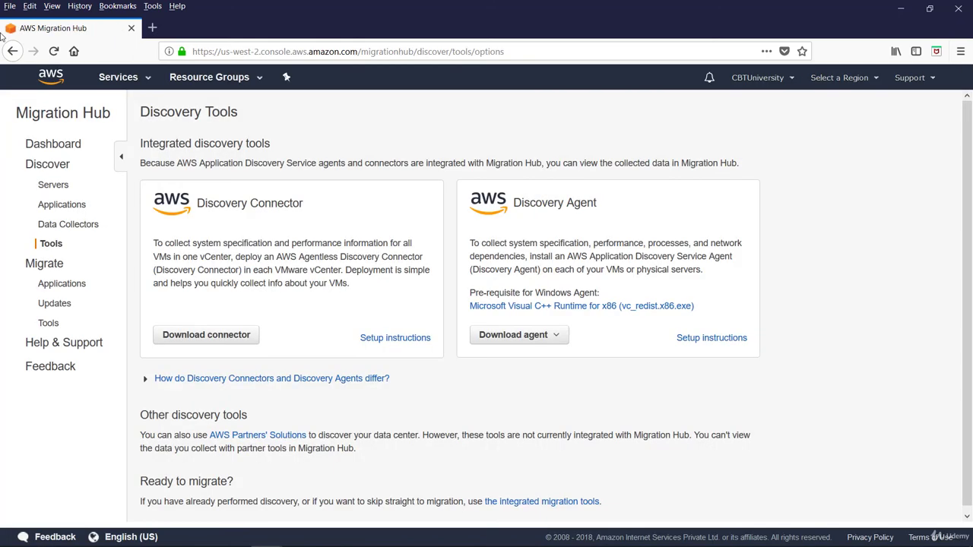
left_click(64, 79)
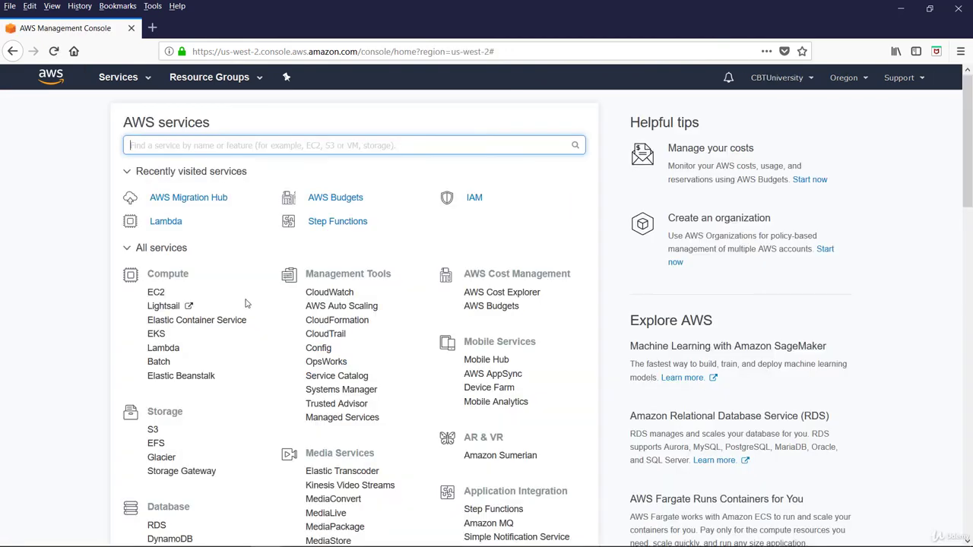
Open the Snowball console and start creating a new Snowball job
scroll(244, 307, "down", 5)
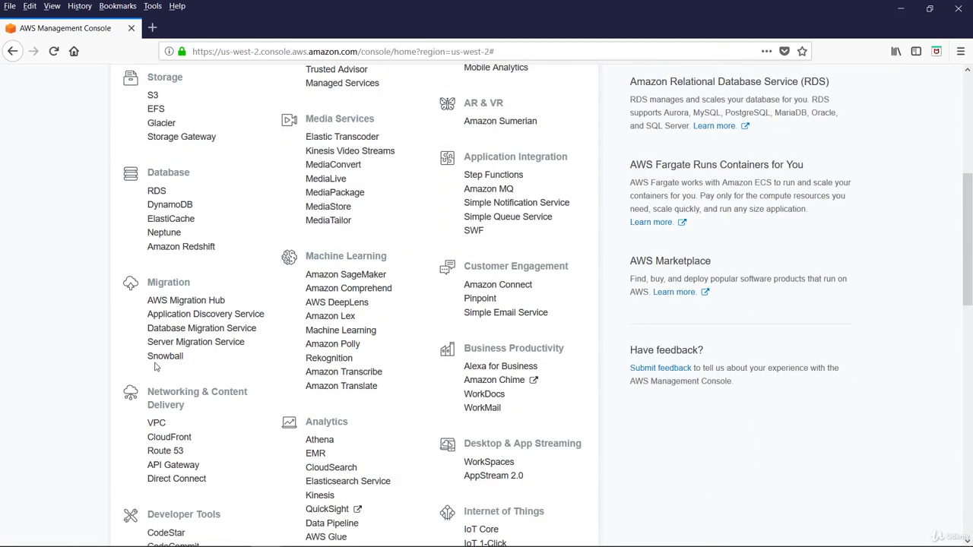
left_click(161, 357)
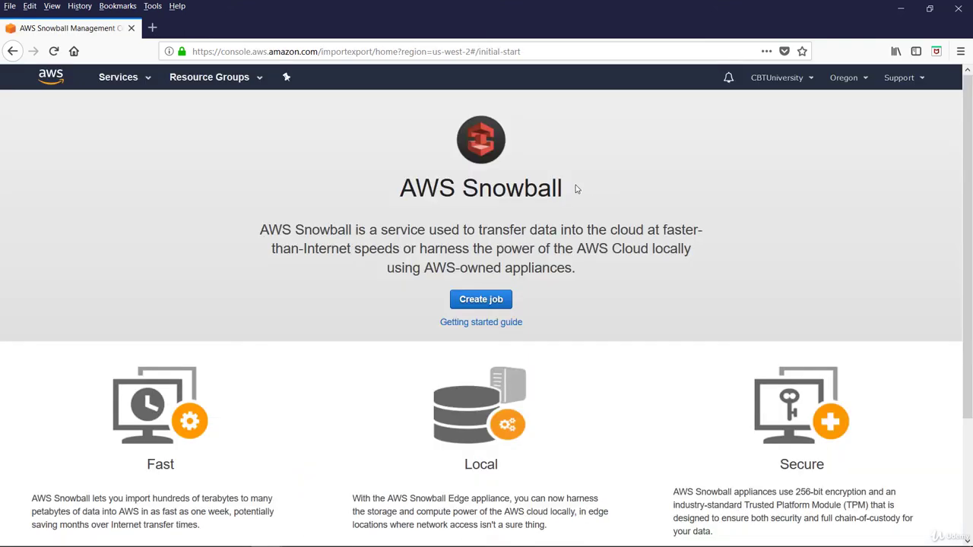
left_click(471, 301)
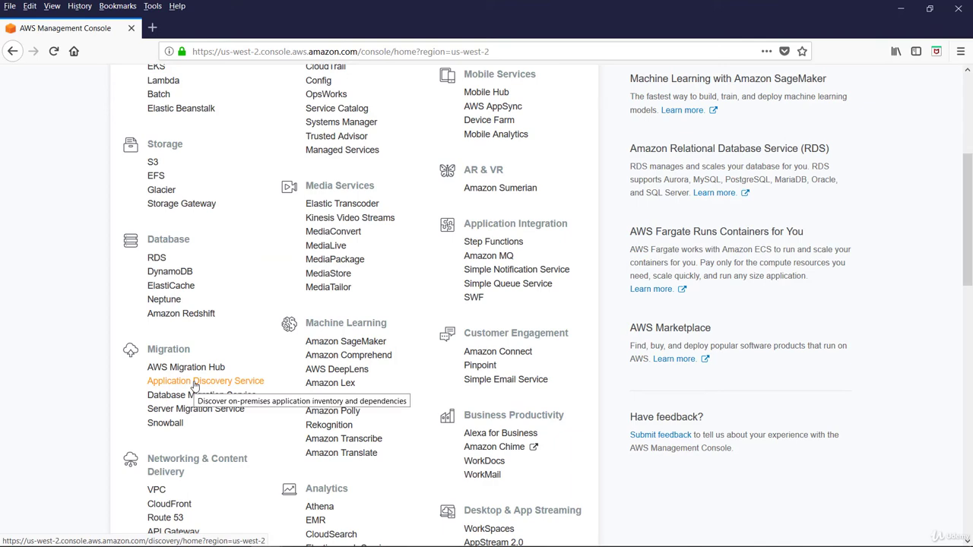
Look at Application Discovery Service in Migration Hub, then go back to the console home
left_click(194, 383)
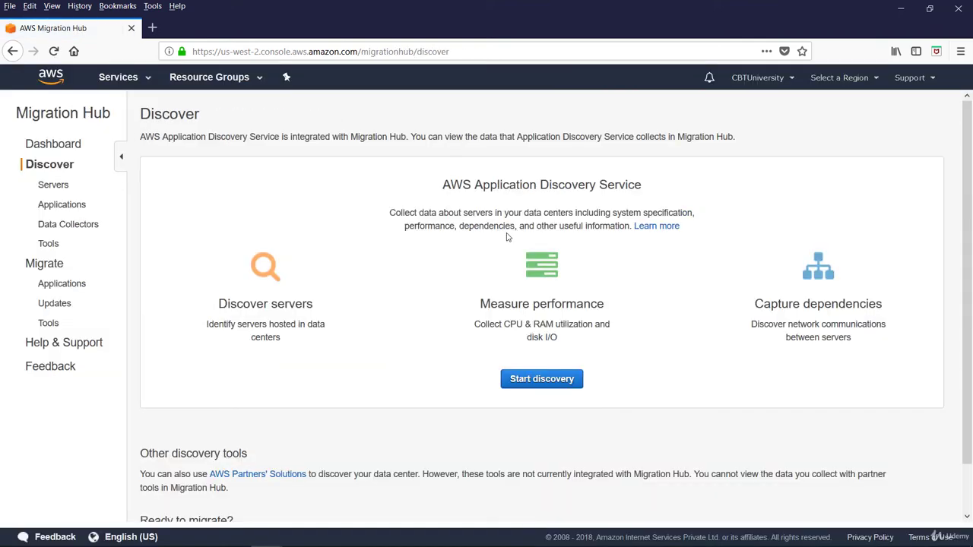
left_click(48, 80)
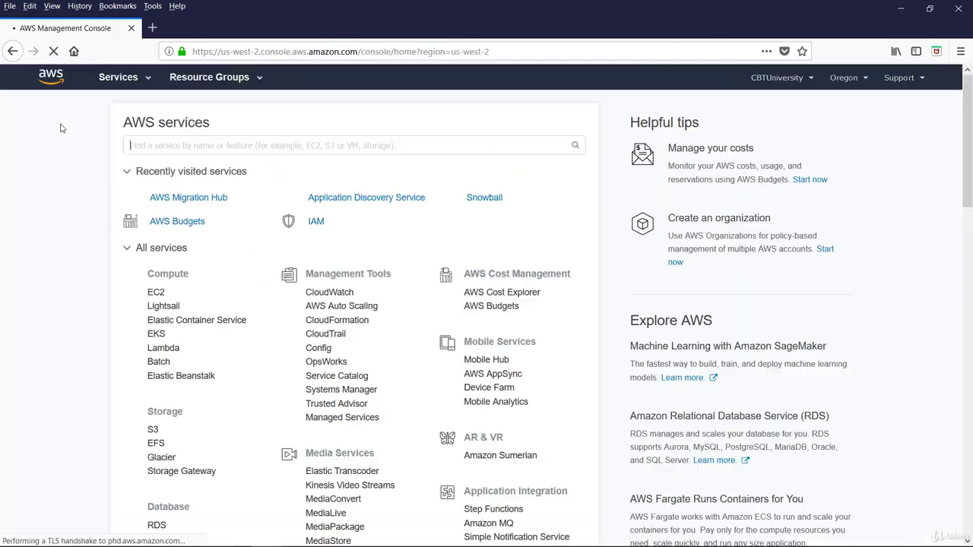
scroll(180, 463, "down", 3)
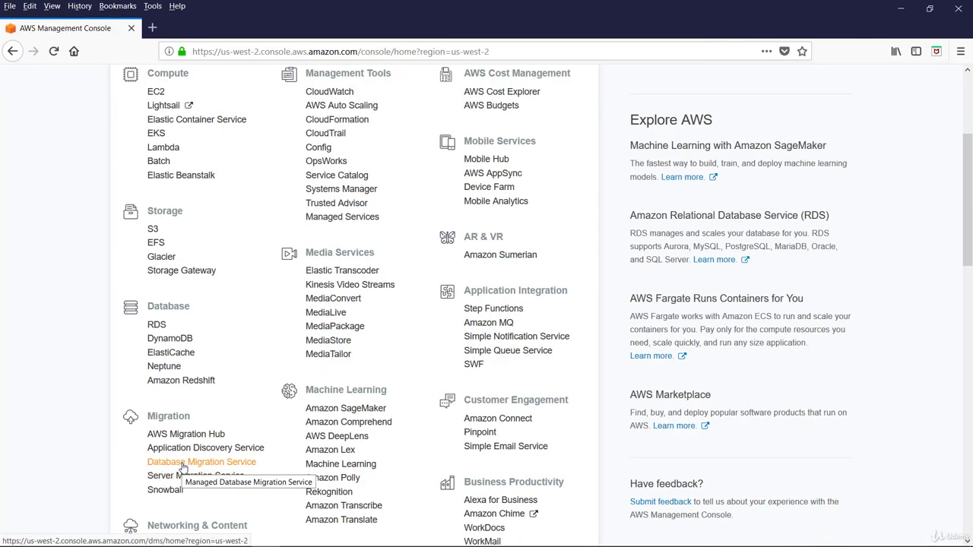
Launch the DMS first replication task wizard and advance to the Create replication instance step
left_click(182, 463)
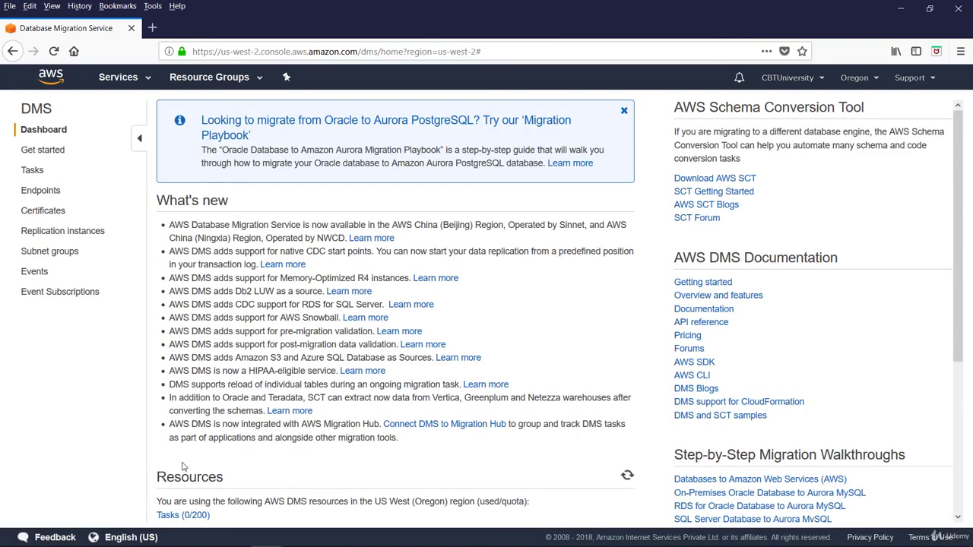
scroll(195, 459, "down", 5)
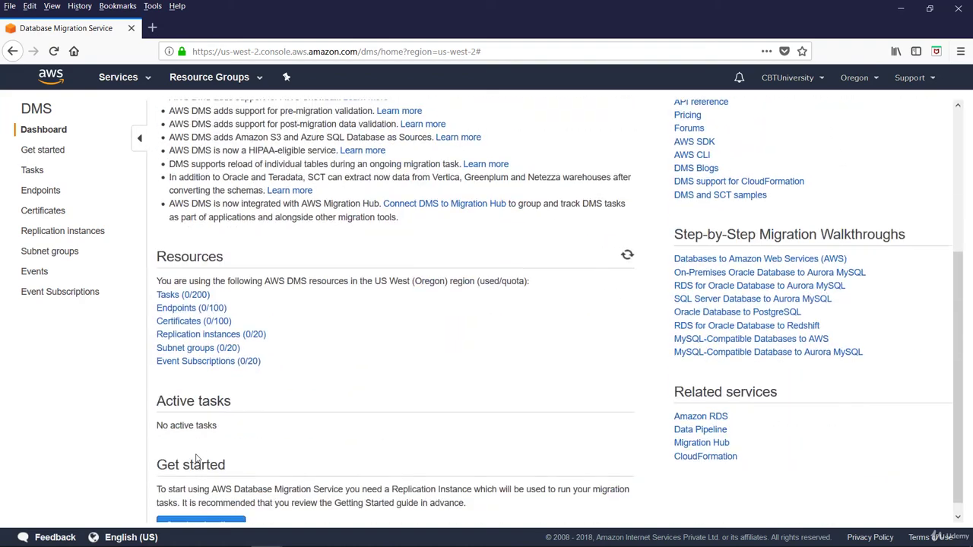
scroll(537, 241, "up", 5)
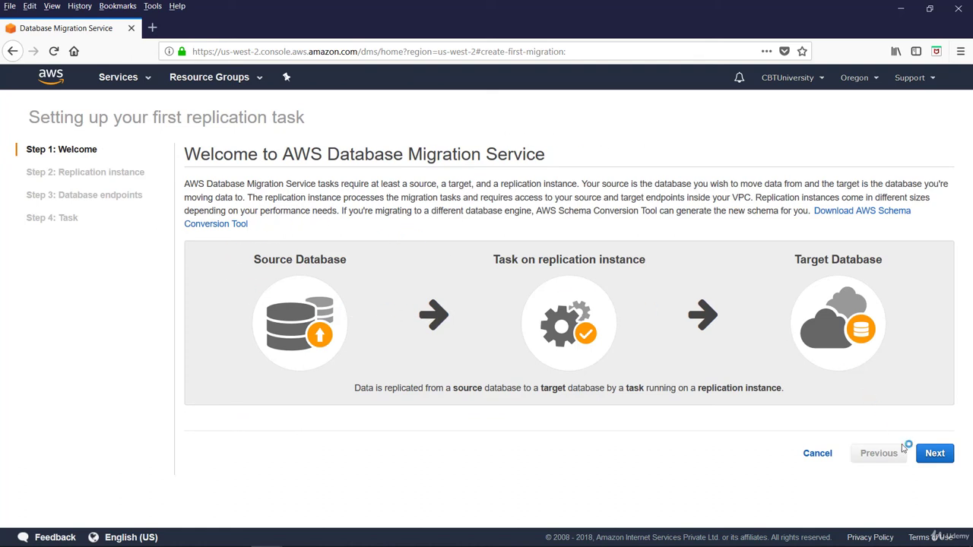
left_click(935, 454)
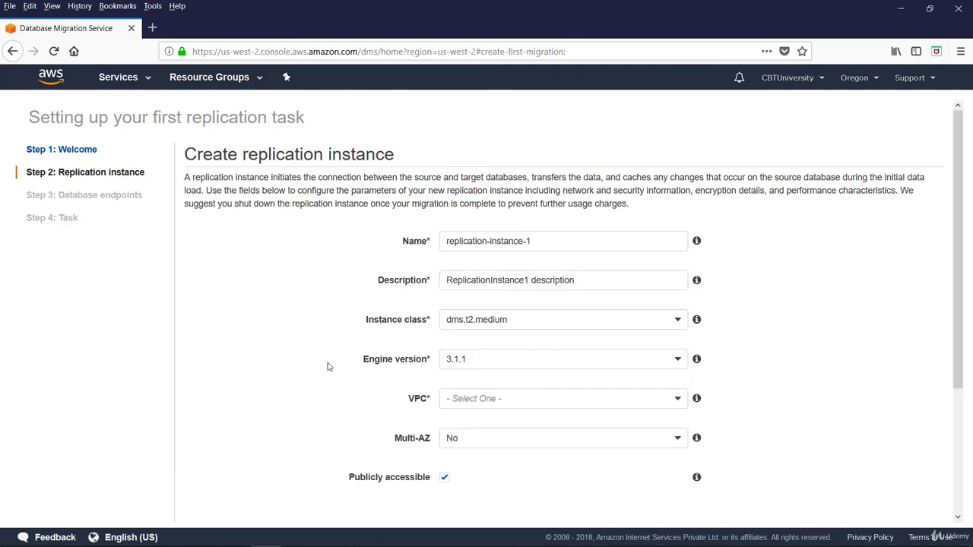
Place the replication instance in VPC vpc-06451e156134a7bc2
scroll(331, 399, "down", 3)
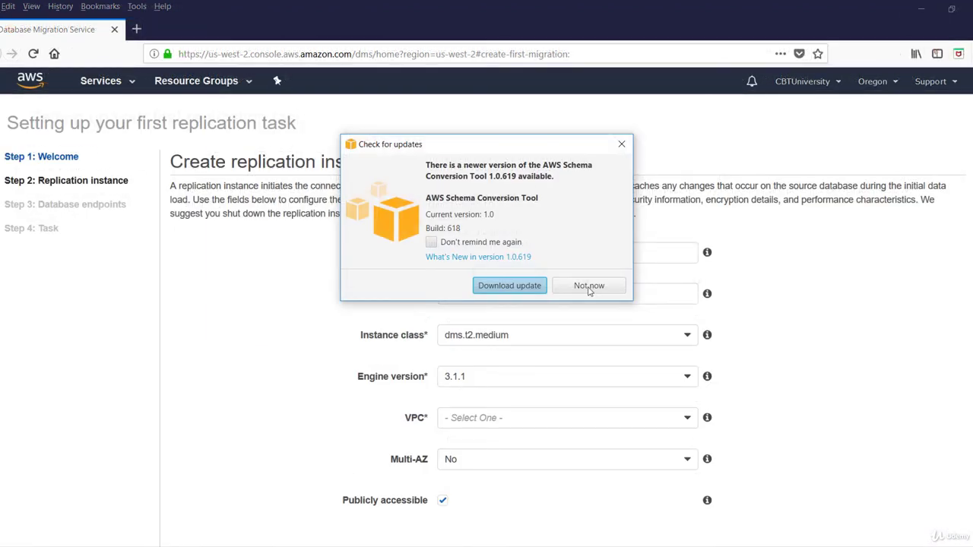
left_click(586, 285)
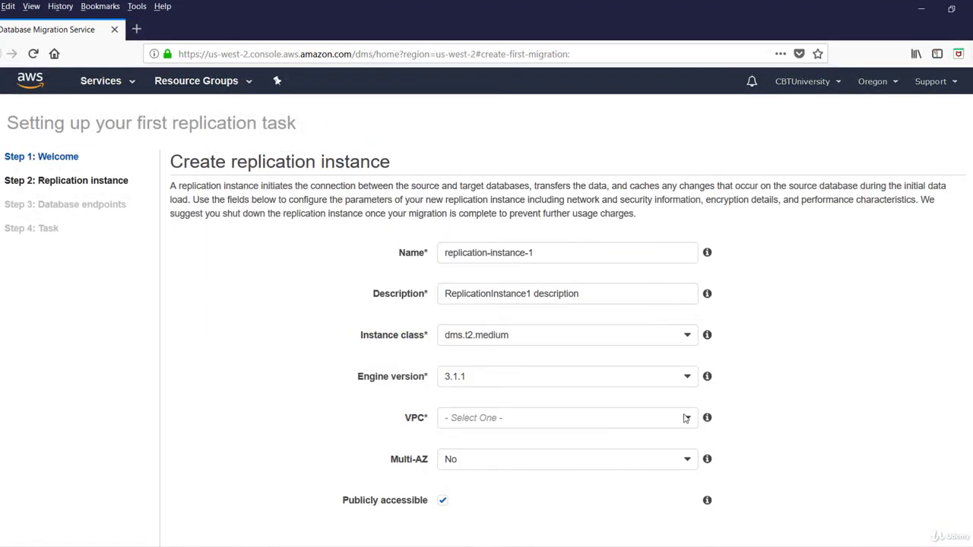
left_click(689, 420)
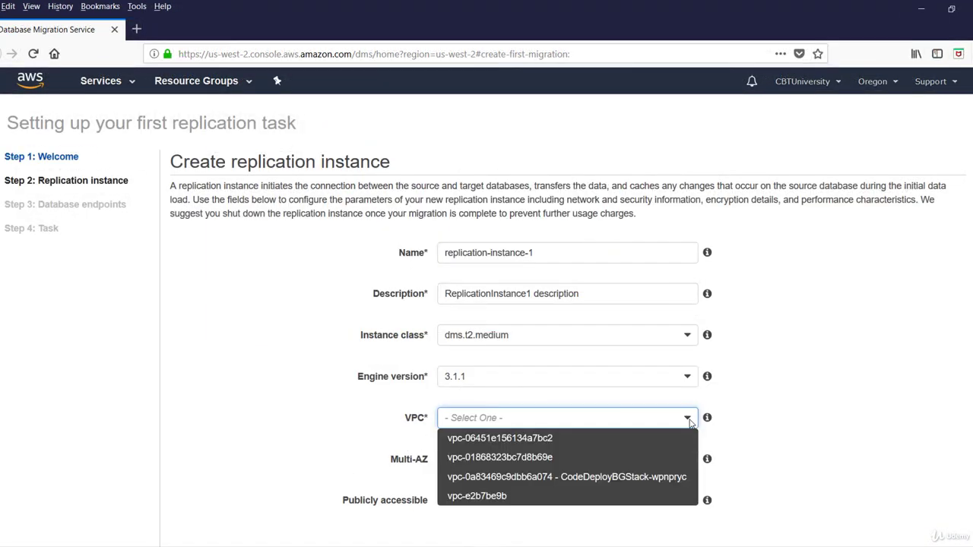
left_click(529, 439)
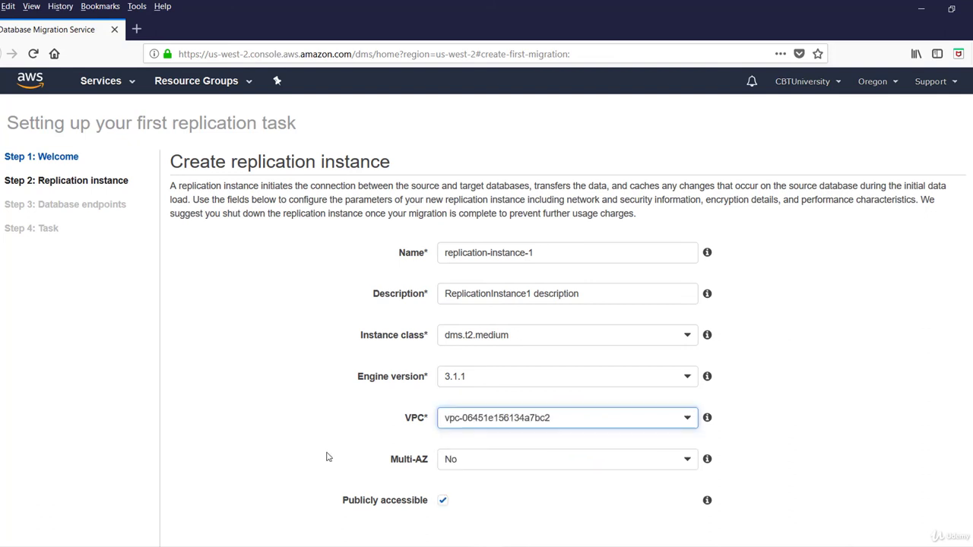
scroll(532, 287, "down", 3)
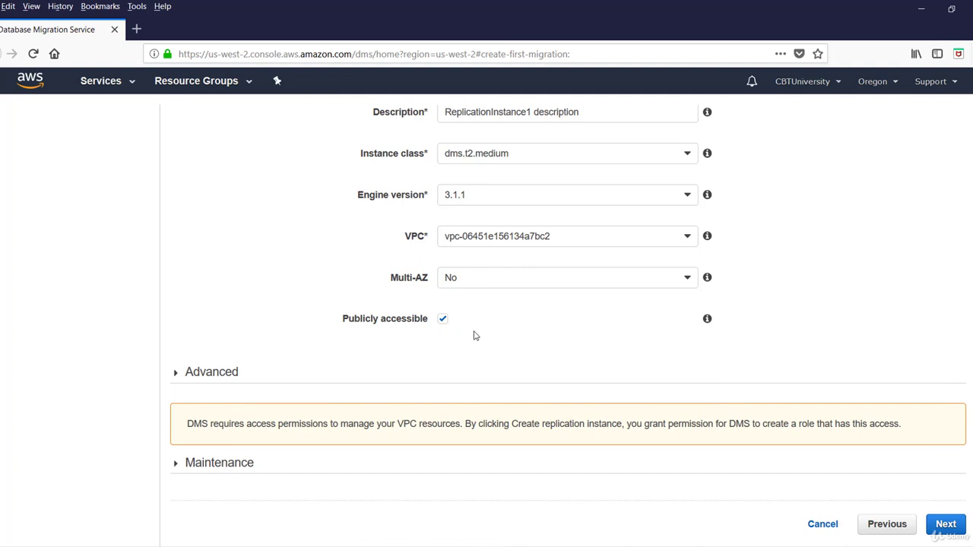
Review the Advanced and Maintenance settings, create the instance, and view the offered source engines
left_click(174, 373)
scroll(307, 446, "down", 3)
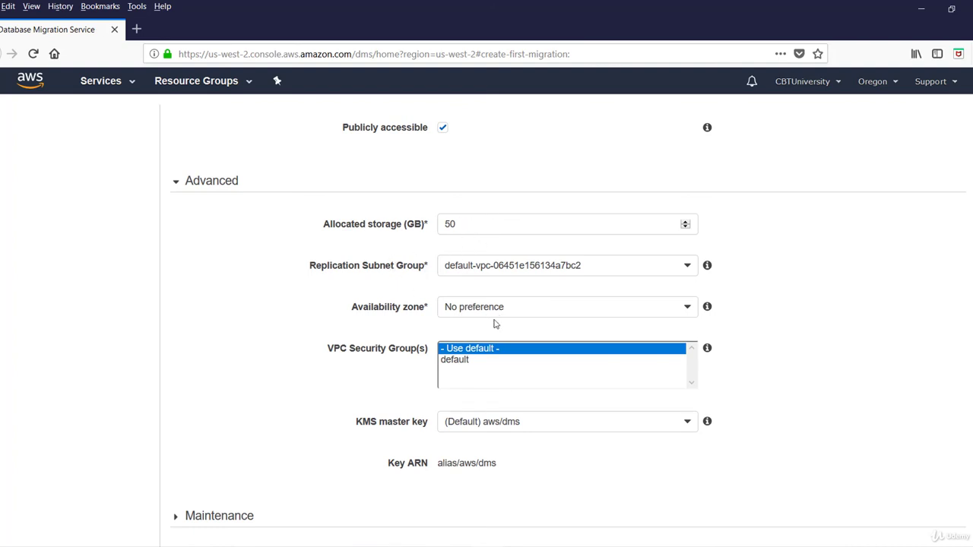
scroll(383, 494, "down", 1)
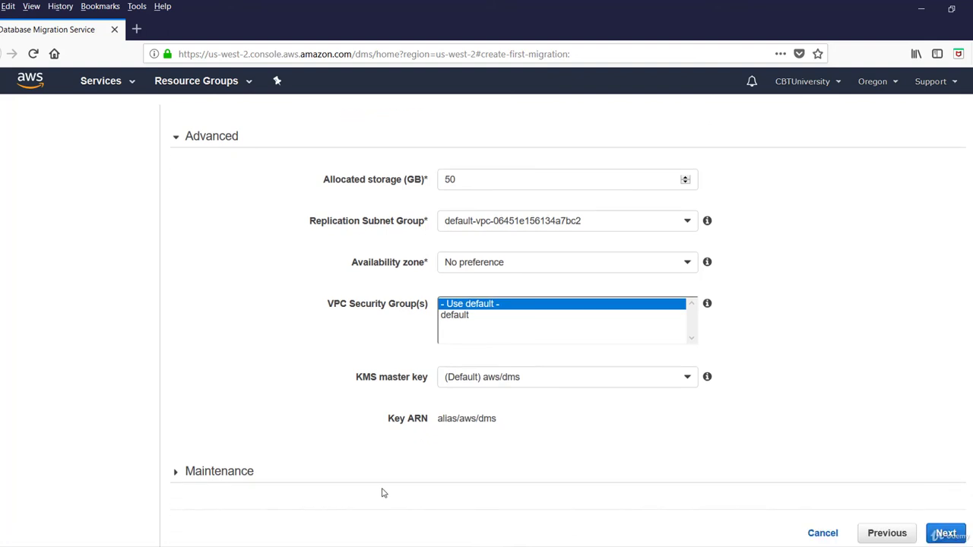
left_click(177, 466)
scroll(304, 445, "down", 2)
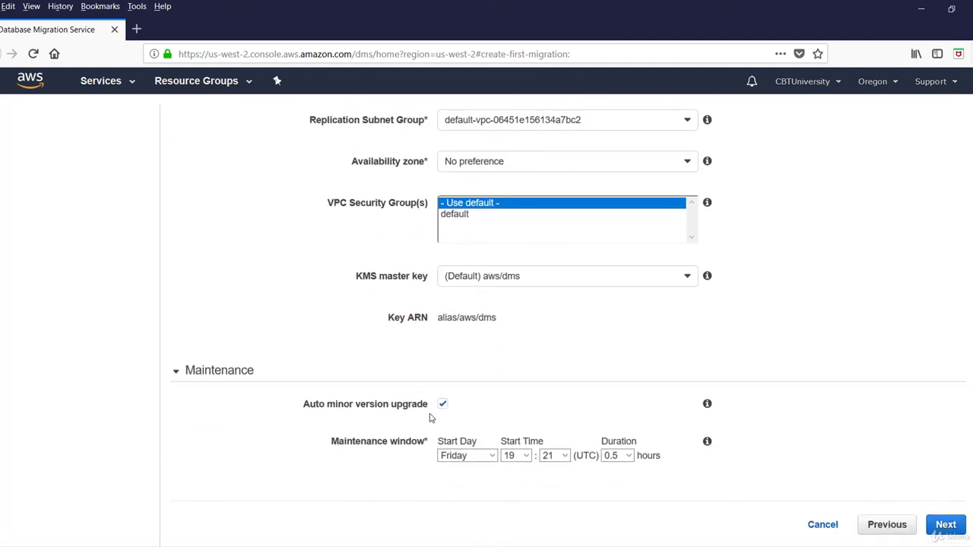
left_click(945, 526)
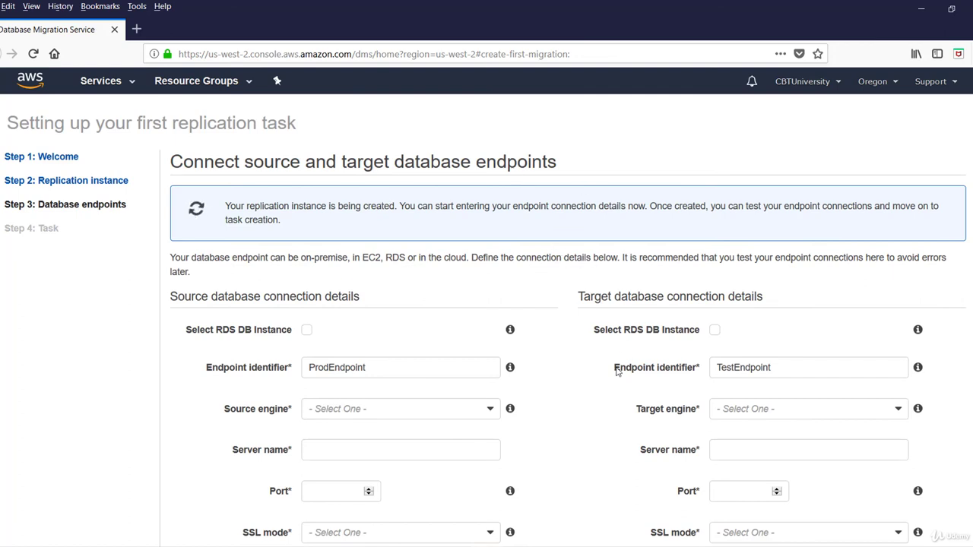
scroll(471, 374, "down", 1)
left_click(337, 345)
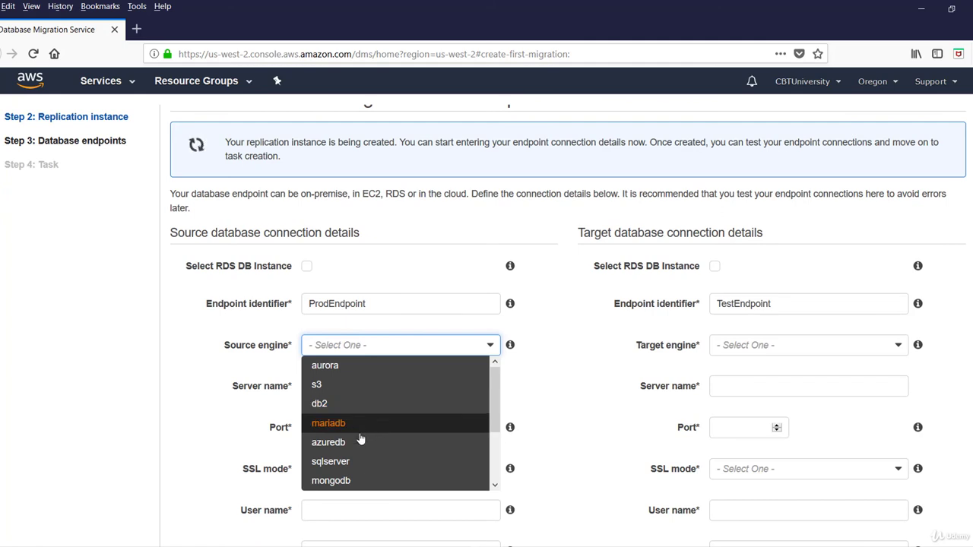
scroll(360, 442, "down", 1)
scroll(361, 441, "down", 1)
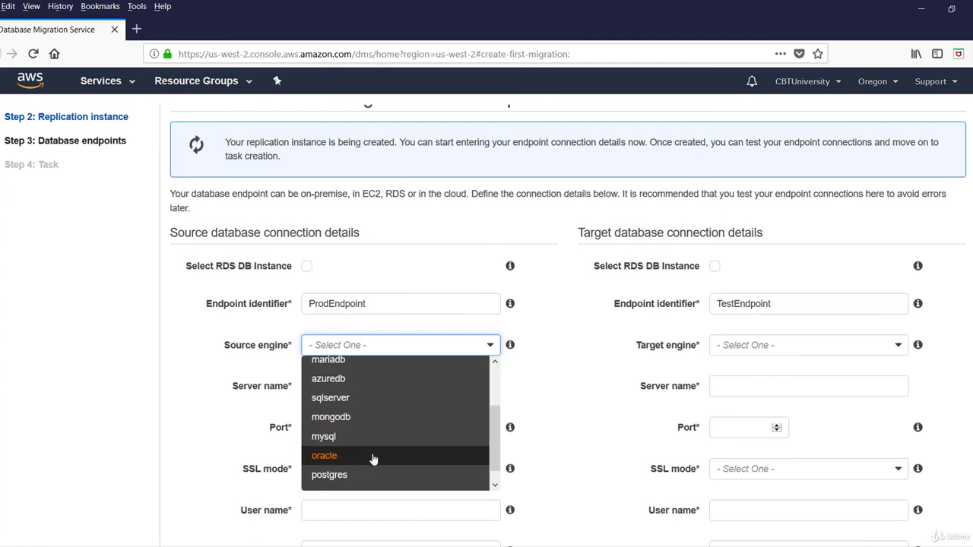
scroll(373, 459, "down", 1)
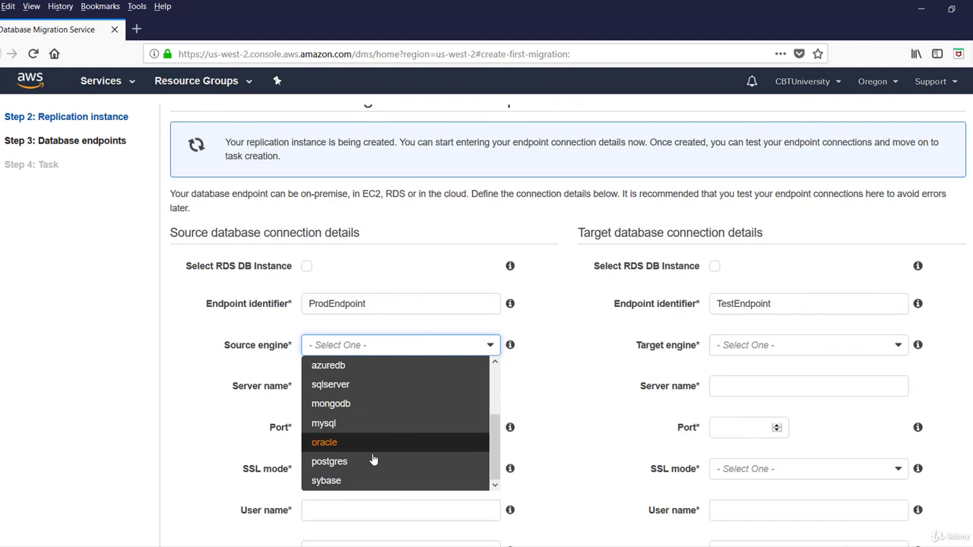
left_click(901, 347)
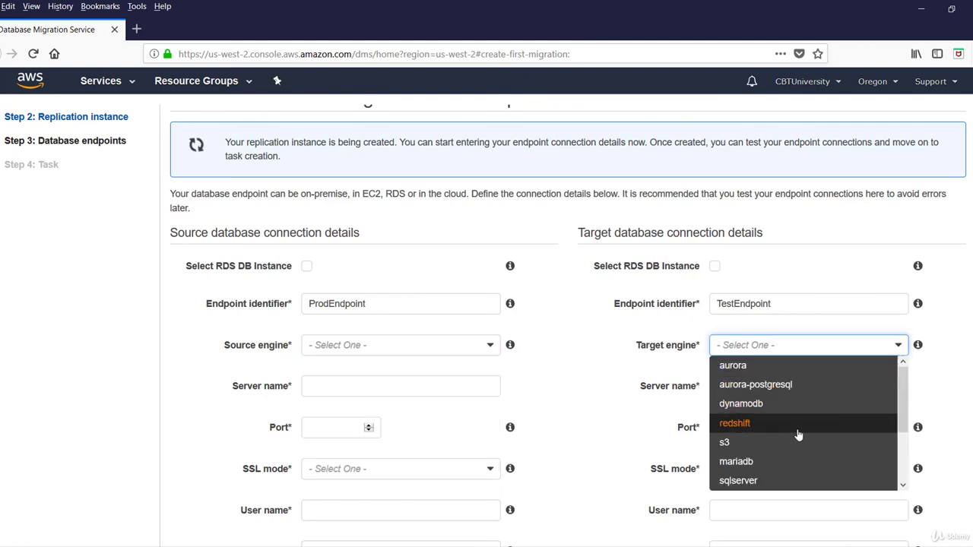
scroll(783, 445, "down", 1)
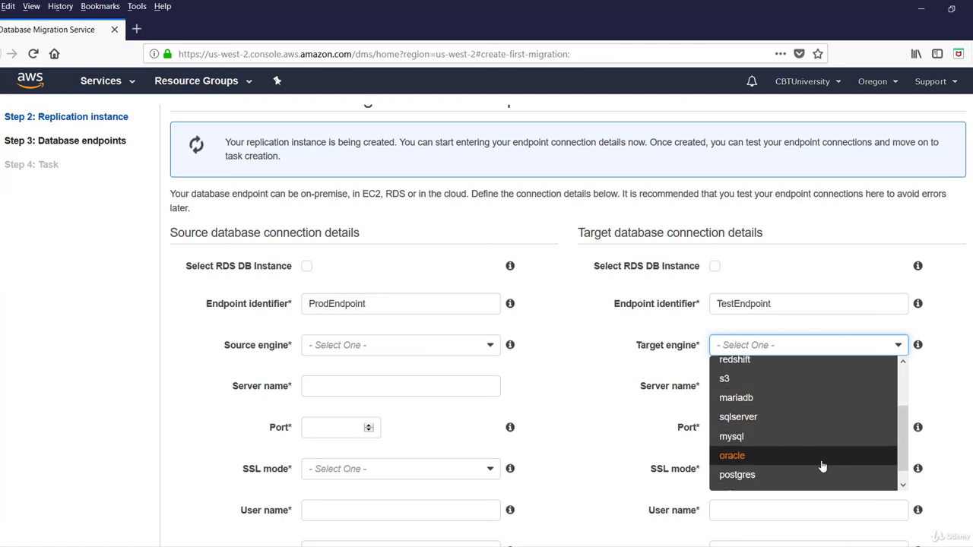
scroll(589, 440, "down", 3)
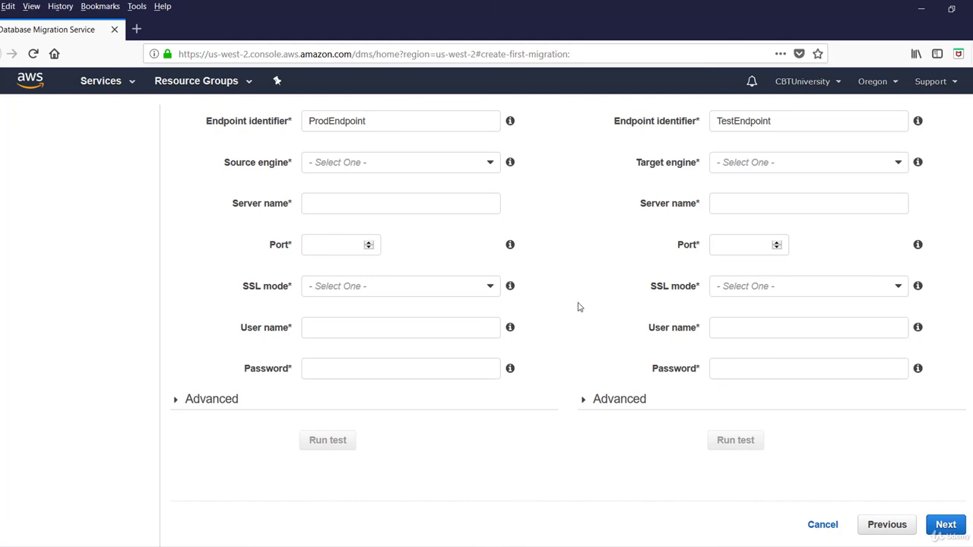
scroll(579, 308, "up", 3)
scroll(582, 308, "down", 3)
scroll(582, 309, "up", 3)
left_click(86, 386)
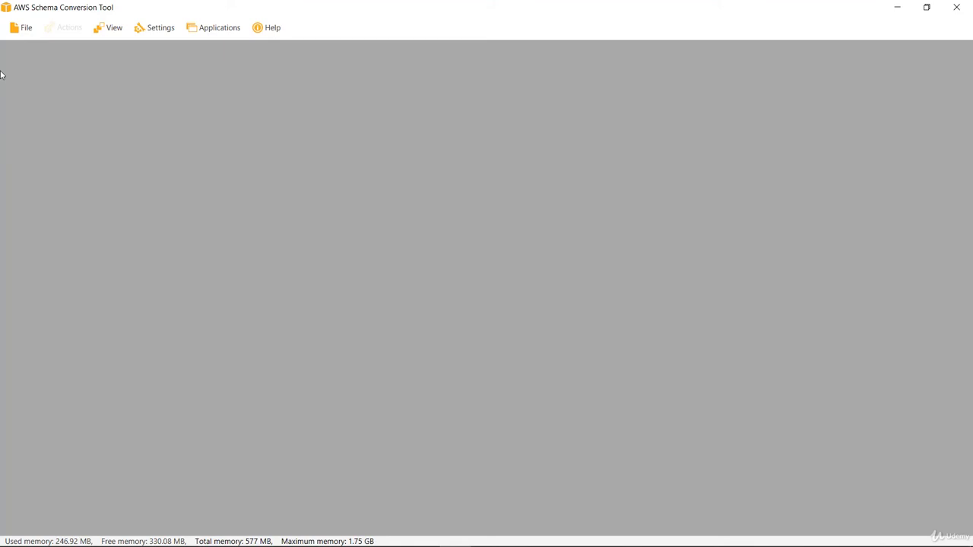
Start a new SCT project with Oracle source and Amazon RDS for MySQL target, then cancel it
left_click(19, 31)
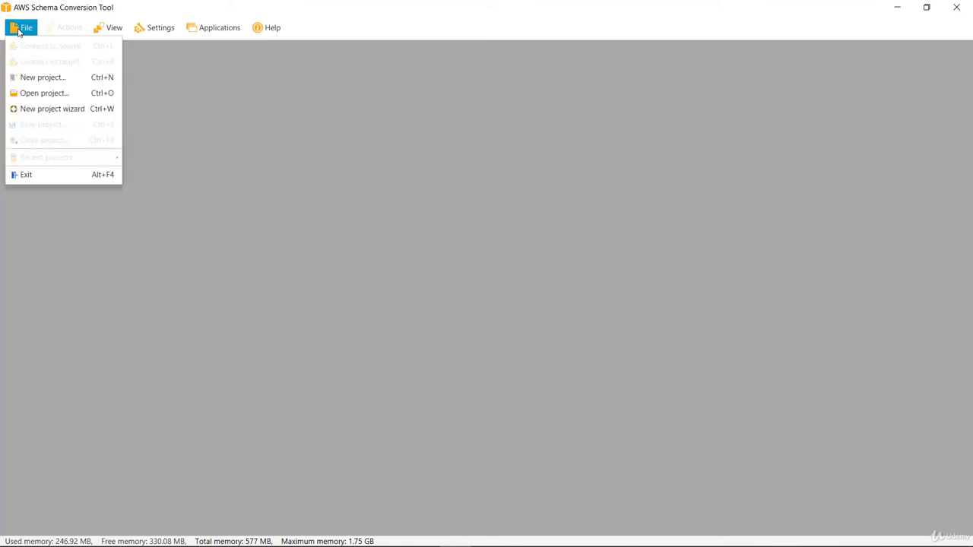
left_click(36, 77)
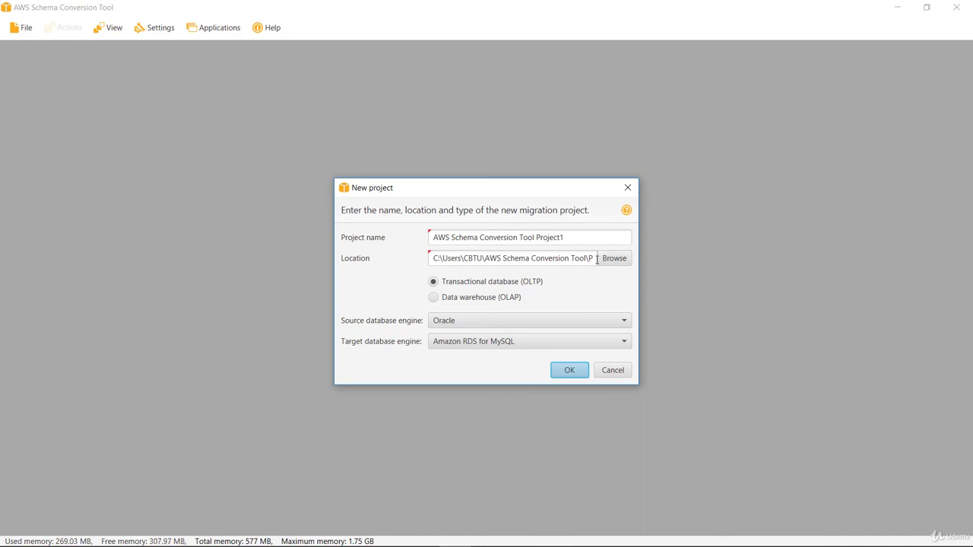
left_click(483, 324)
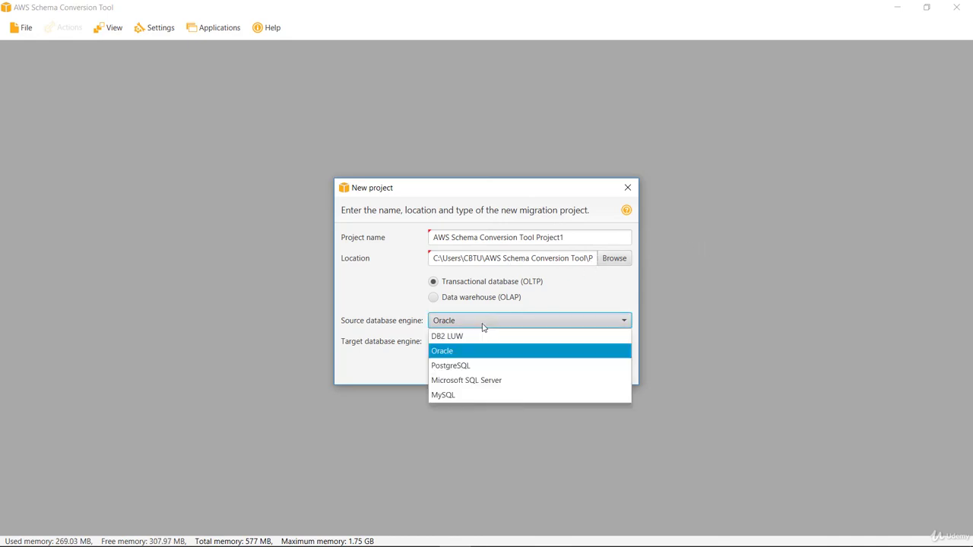
left_click(482, 327)
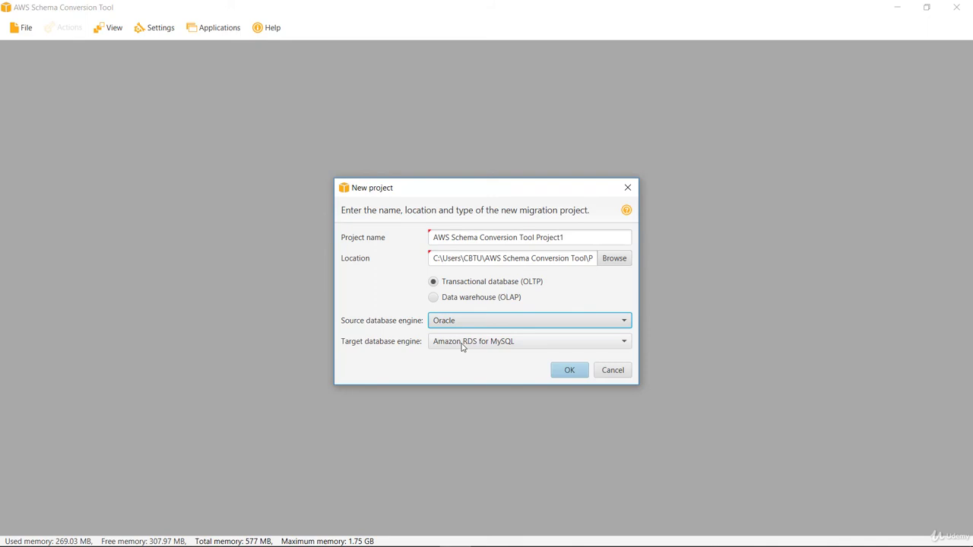
left_click(462, 346)
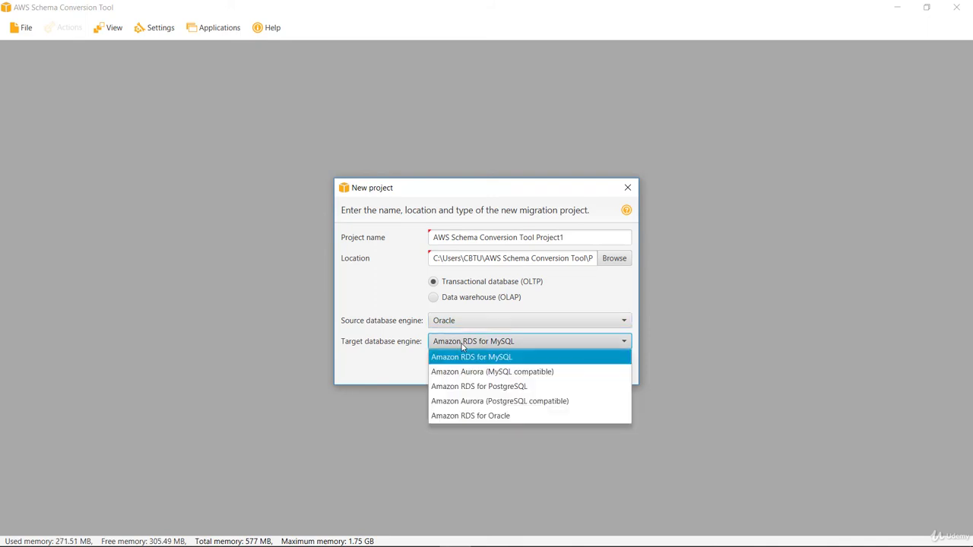
left_click(461, 346)
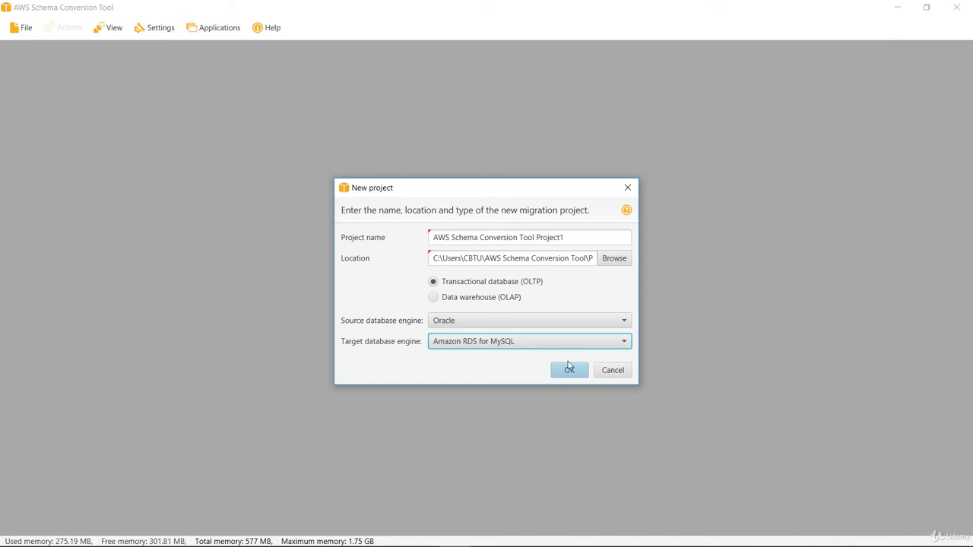
left_click(613, 371)
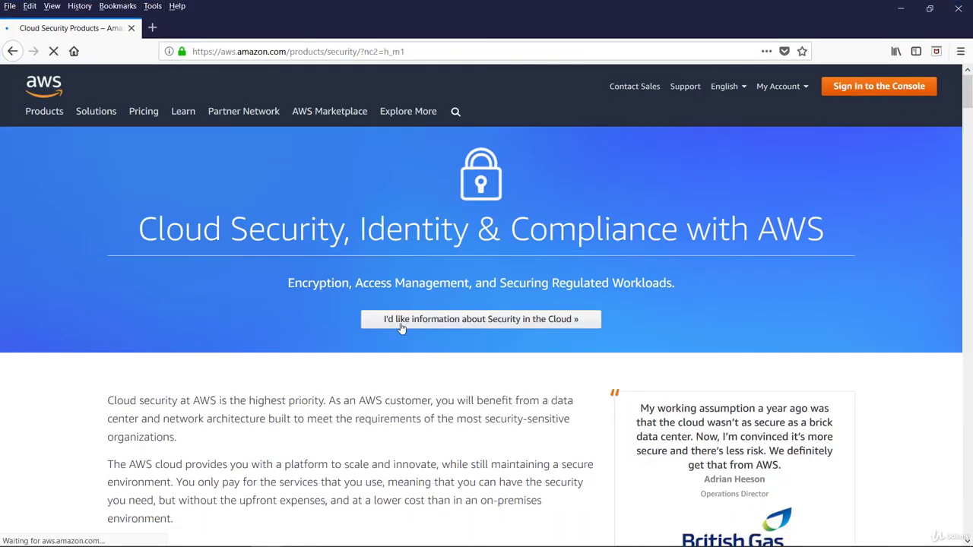
Scroll the Cloud Security products table down to AWS Shield, Secrets Manager, Single Sign-On and WAF
scroll(404, 371, "down", 4)
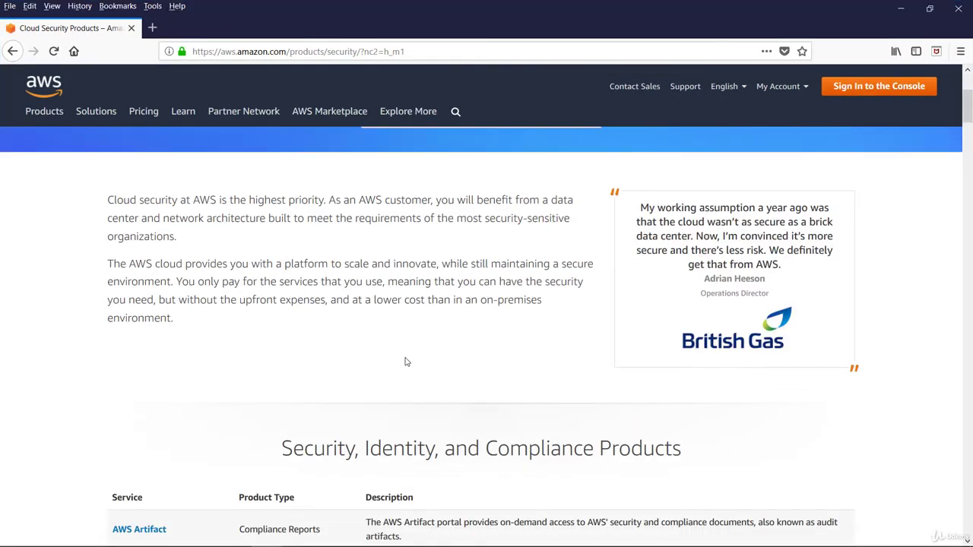
scroll(405, 362, "down", 3)
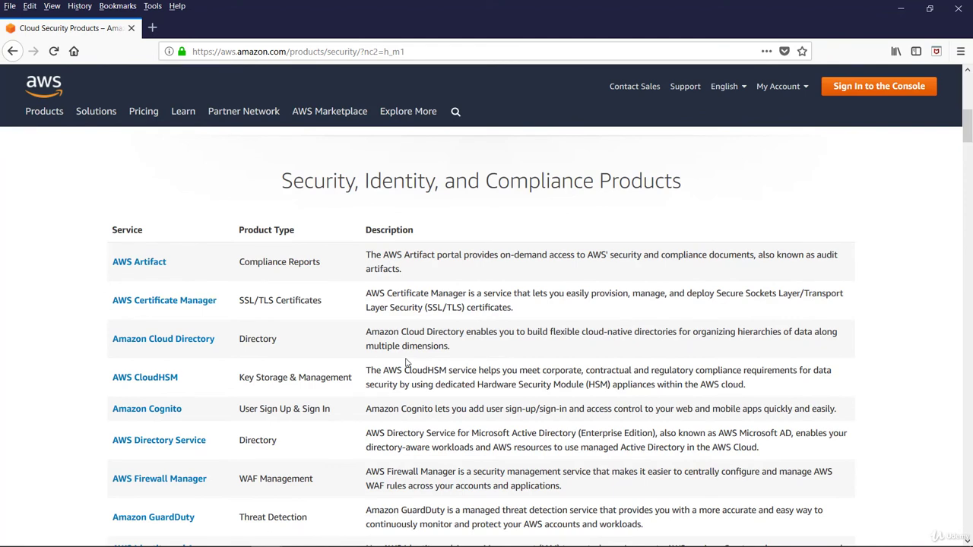
scroll(229, 208, "down", 1)
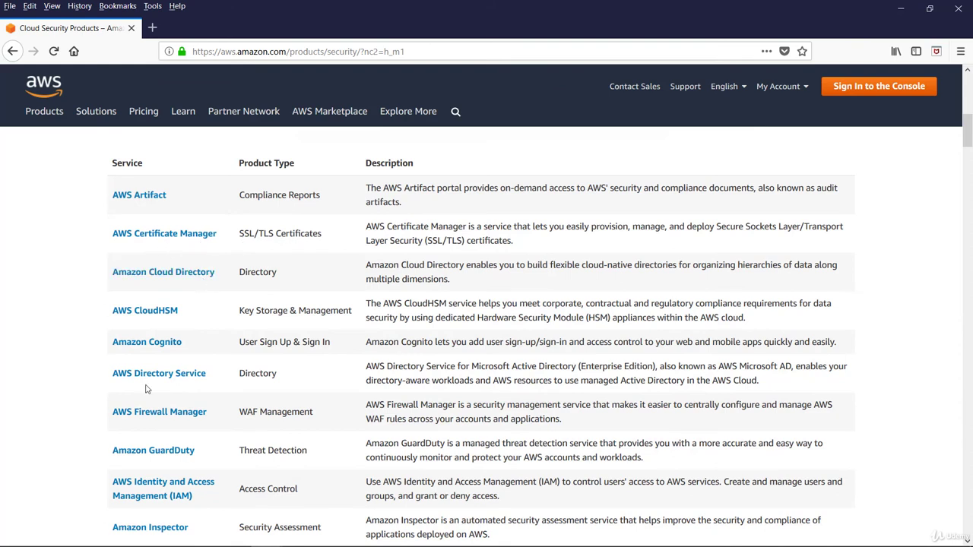
scroll(214, 385, "down", 3)
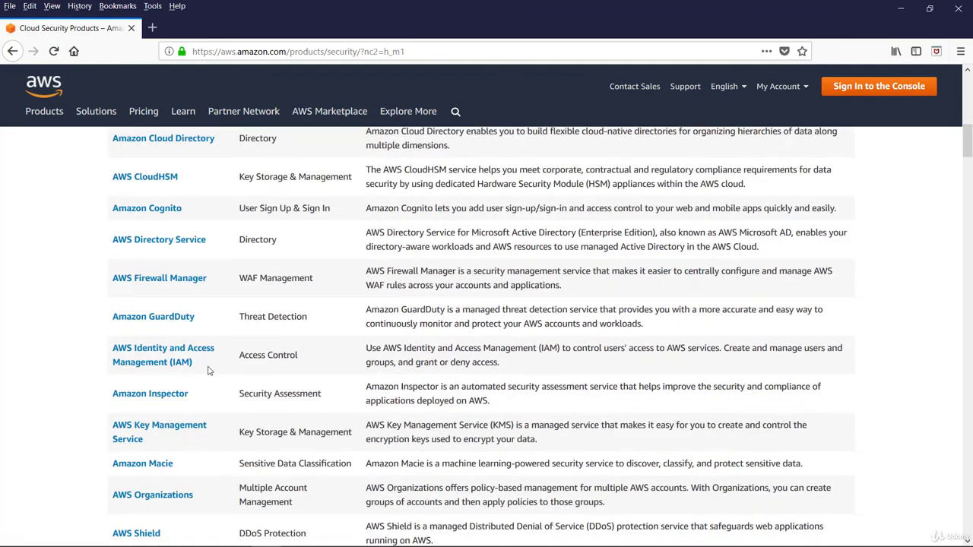
scroll(208, 380, "down", 3)
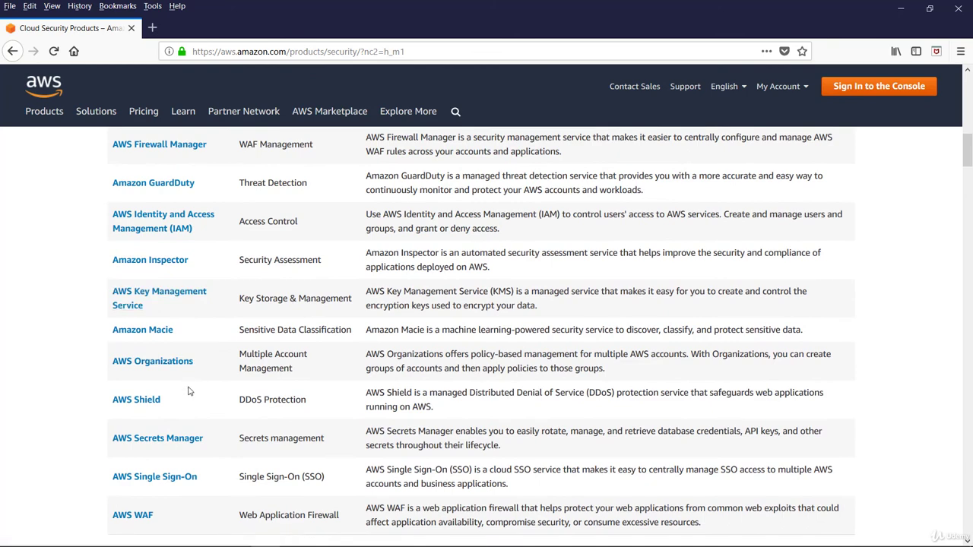
scroll(190, 388, "down", 3)
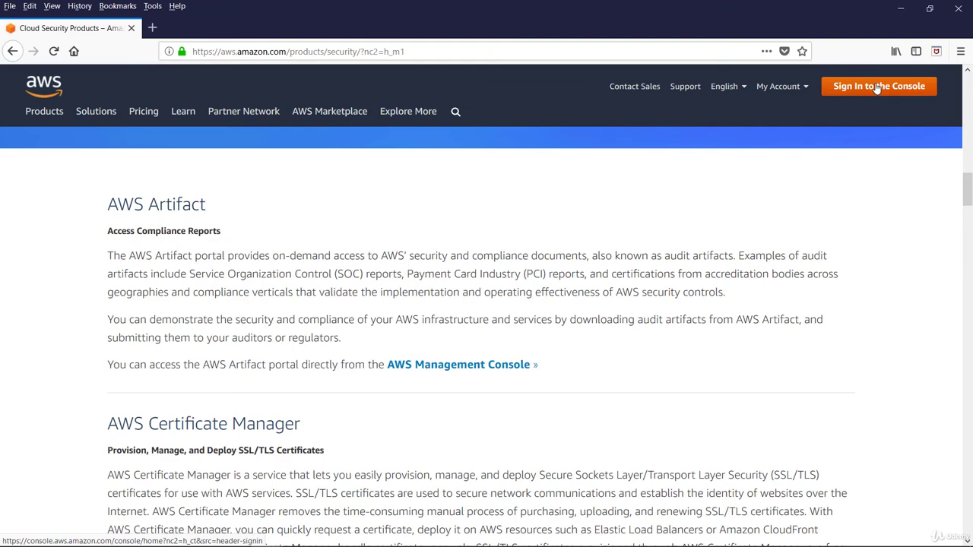
Sign in, find AWS Organizations via 'orga', and delete the existing organization from Settings
left_click(878, 88)
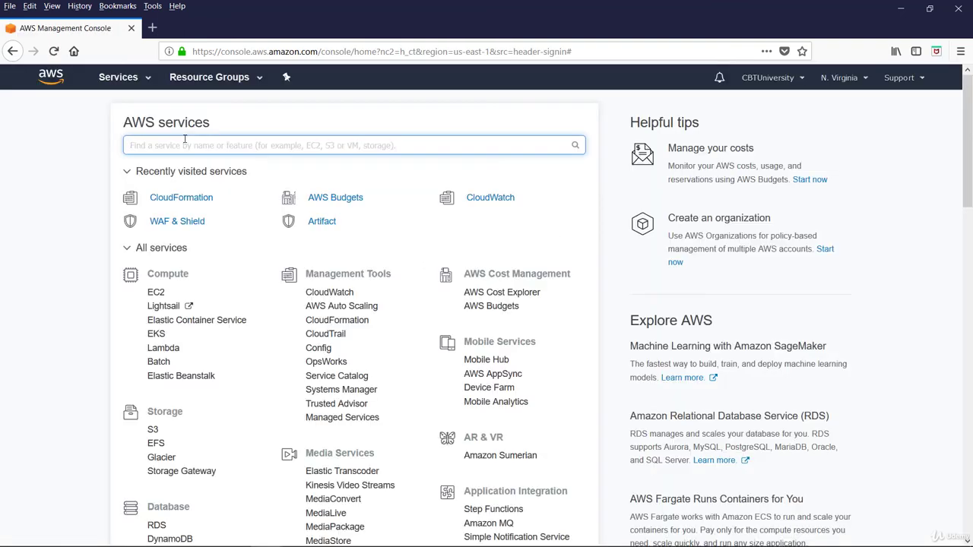
type("orga")
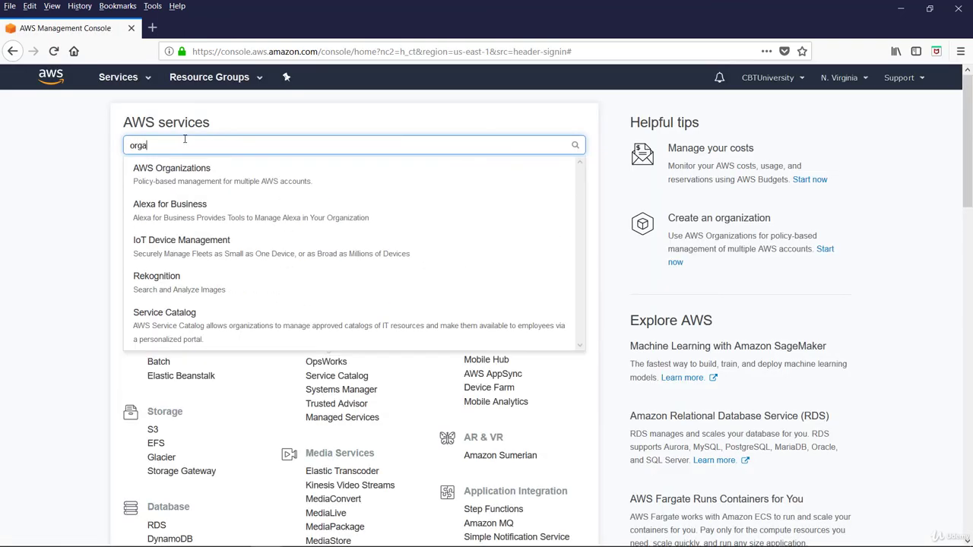
left_click(174, 172)
left_click(928, 139)
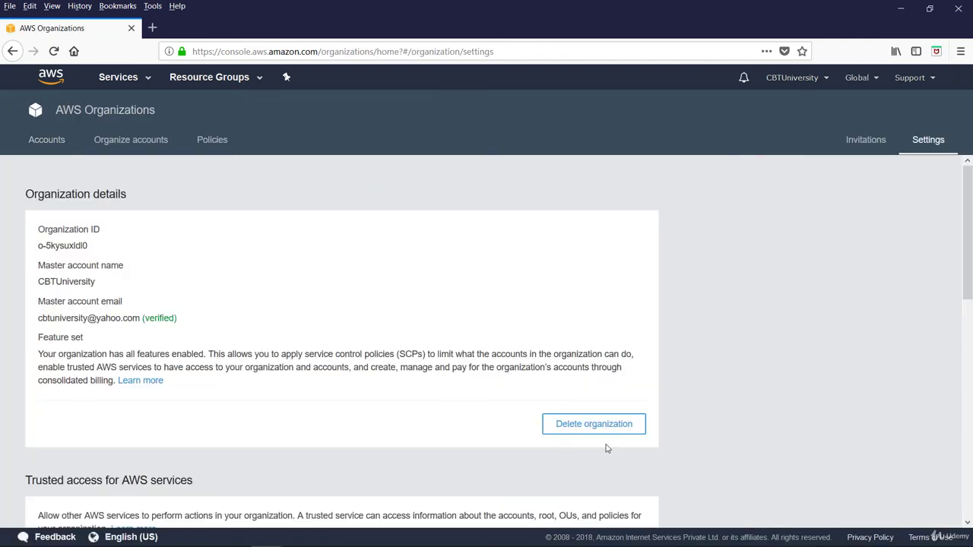
left_click(607, 426)
left_click(479, 257)
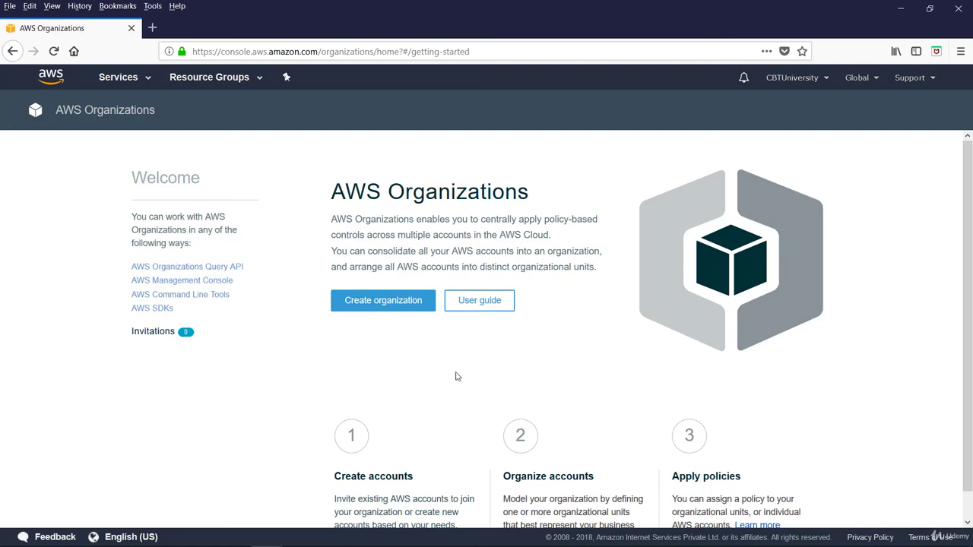
Create a new all-features organization and open the CBTUniversity master account's details
left_click(387, 303)
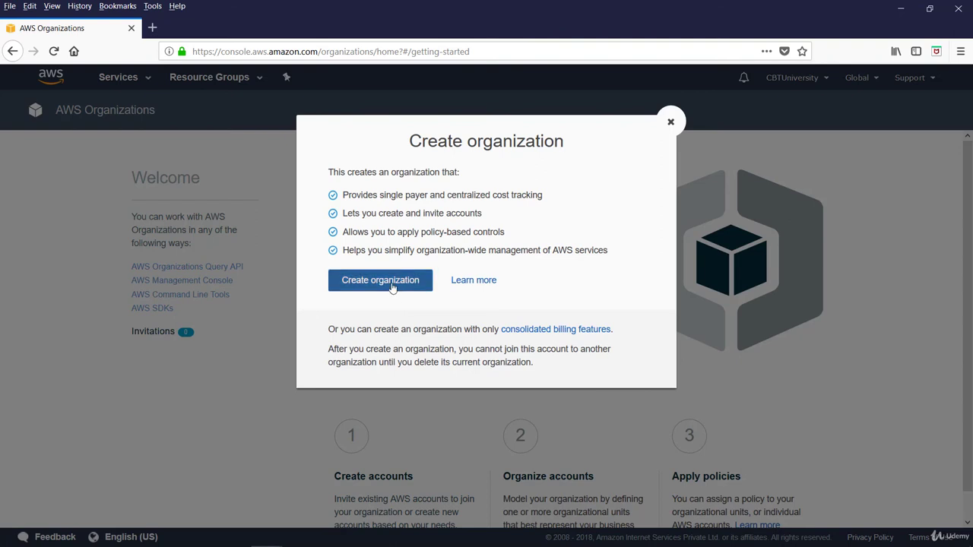
left_click(392, 284)
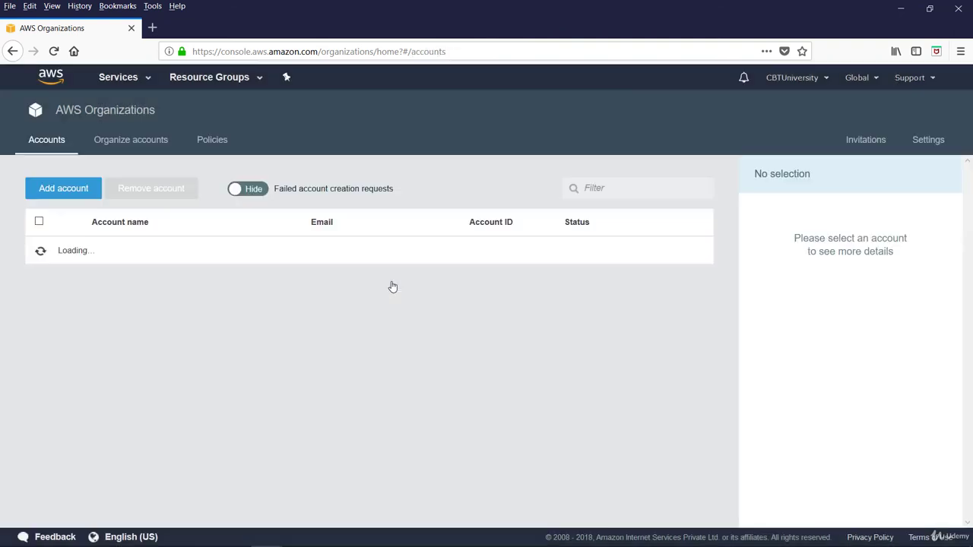
left_click(99, 255)
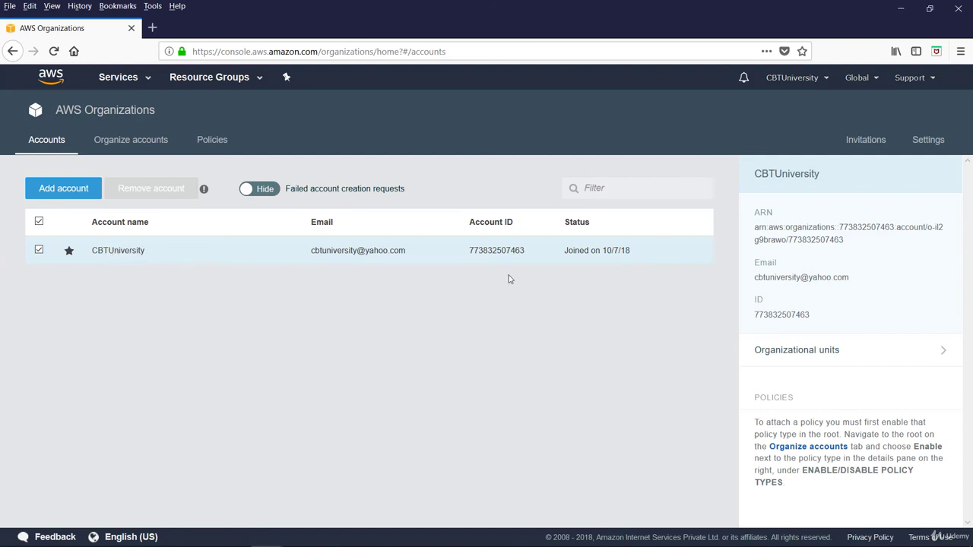
Review the organization's root structure and FullAWSAccess policy, then begin adding an account
left_click(851, 349)
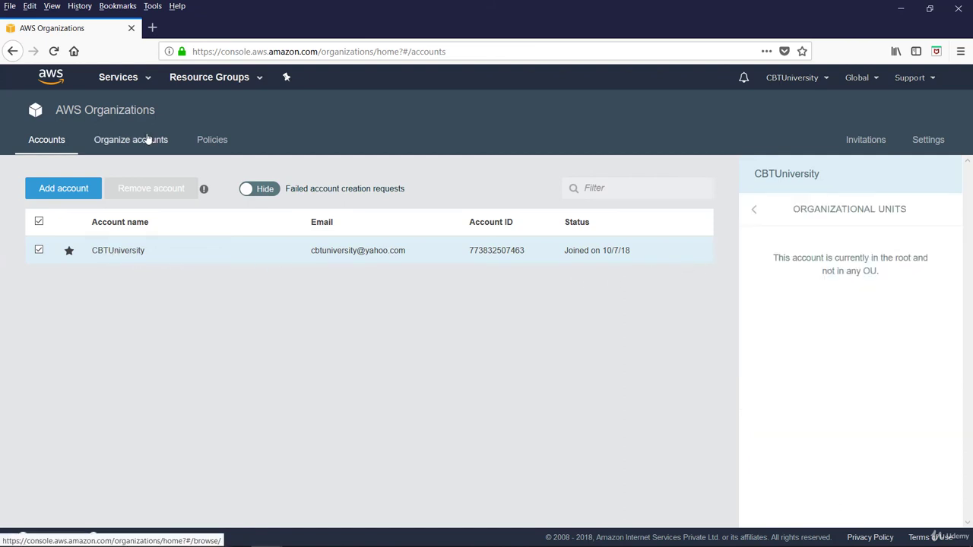
left_click(146, 139)
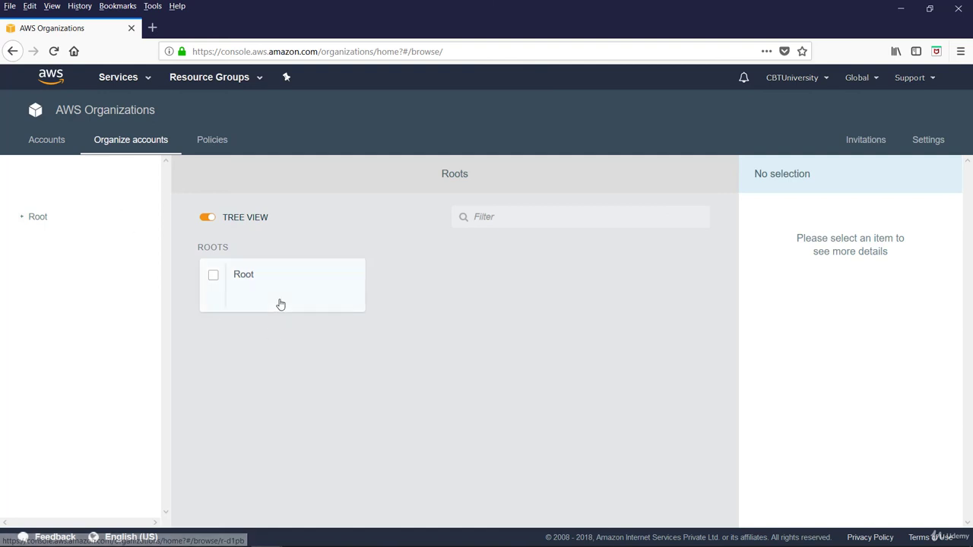
left_click(212, 140)
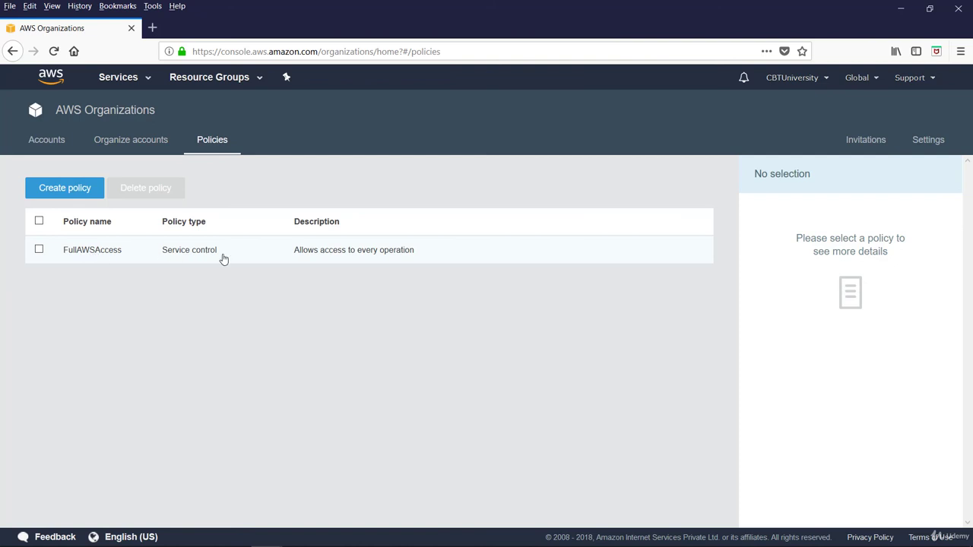
left_click(46, 140)
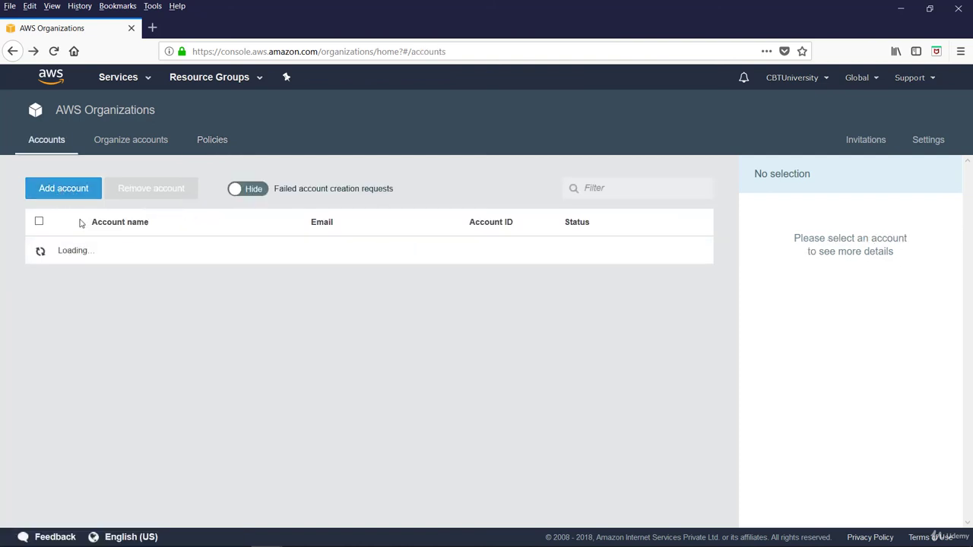
left_click(76, 189)
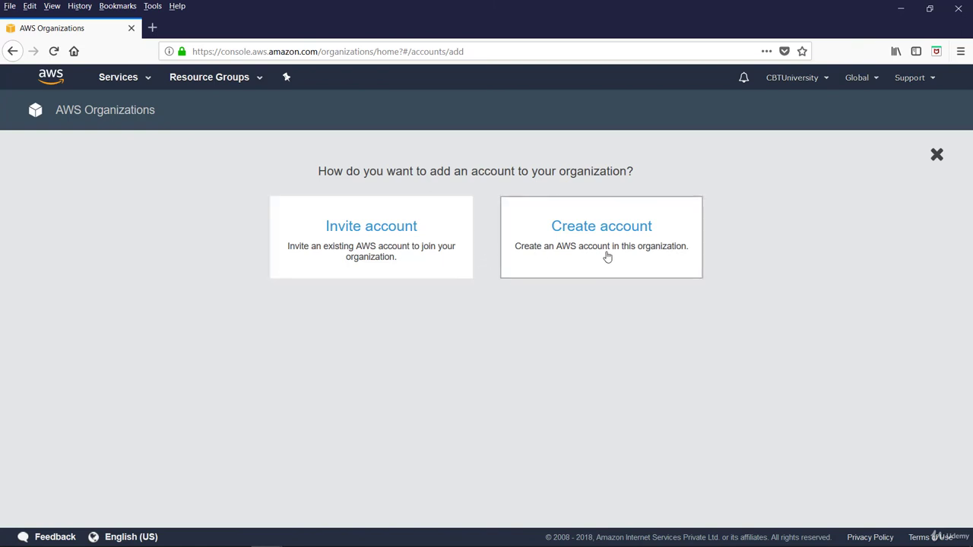
Create a new member account with the member's full name and company e-mail address
left_click(368, 228)
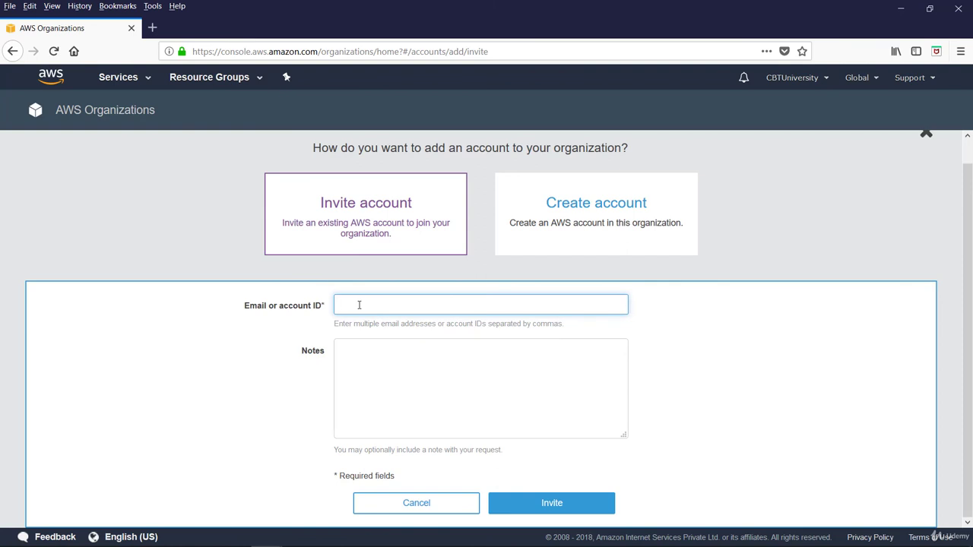
left_click(352, 349)
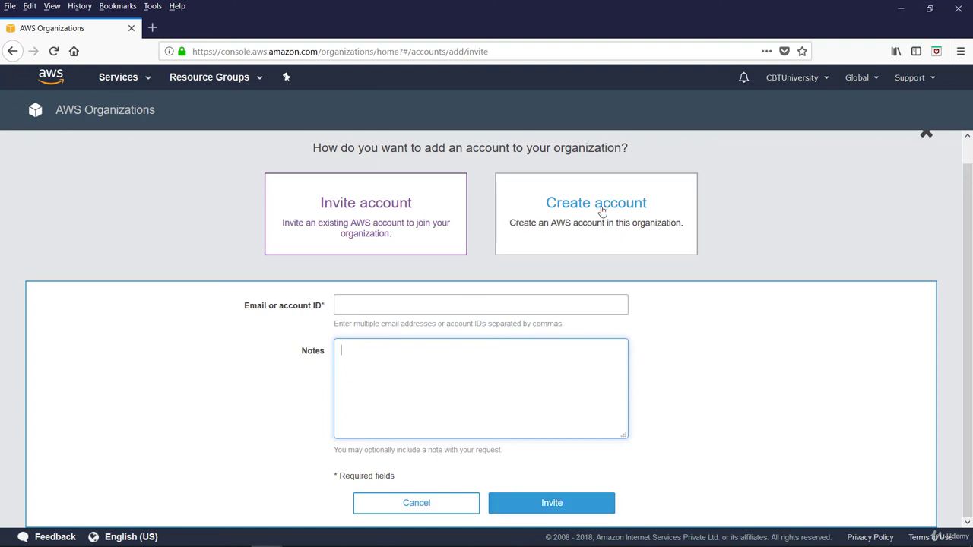
left_click(602, 210)
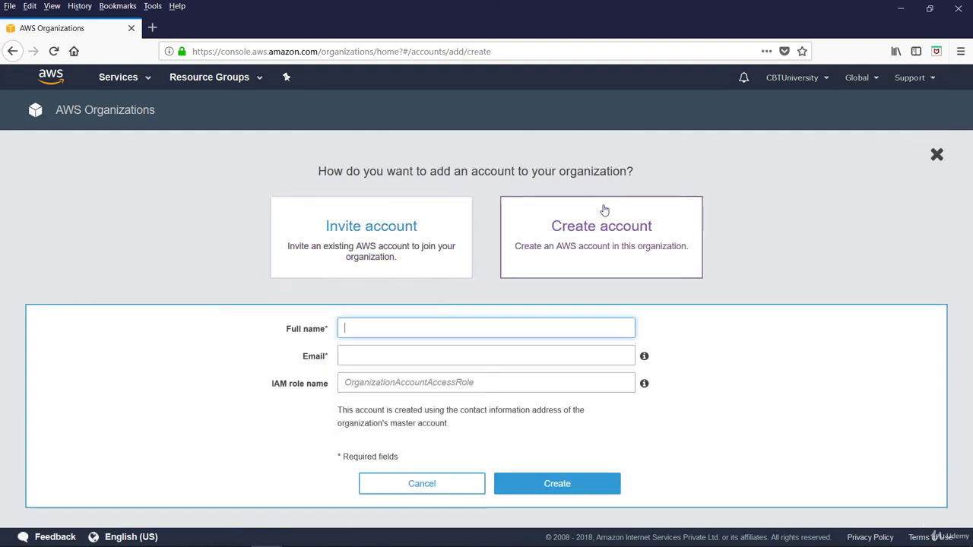
type("Sneha")
key("Tab")
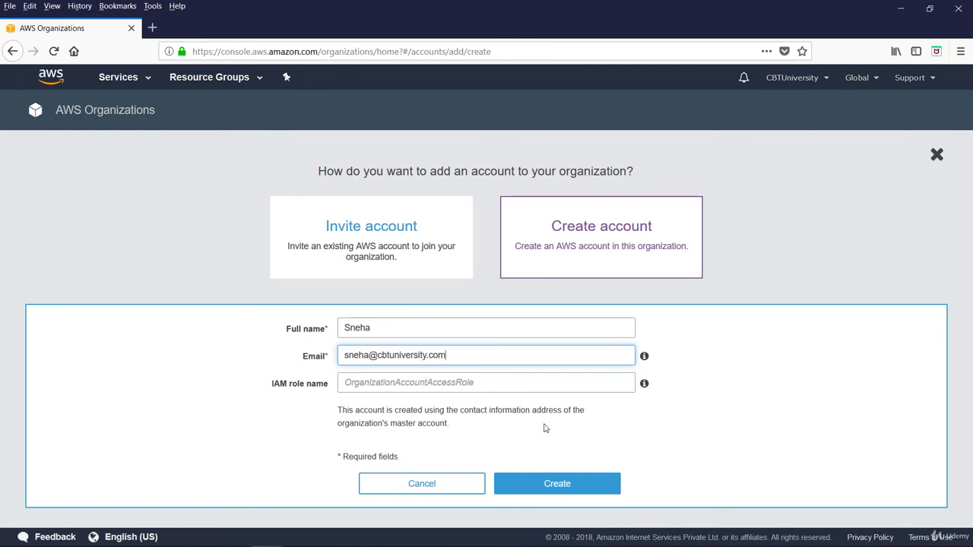
left_click(556, 492)
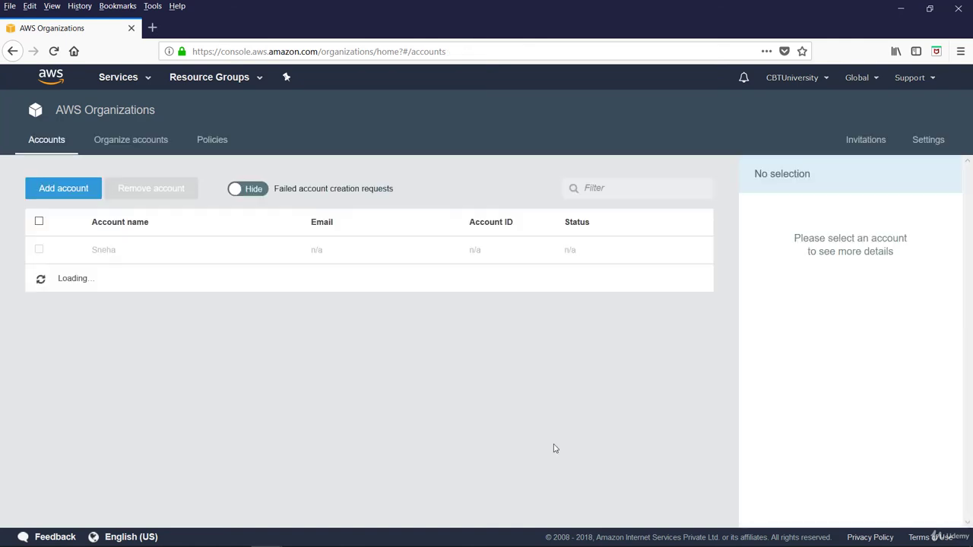
Return to the organization structure and select the Root to see its details
left_click(119, 143)
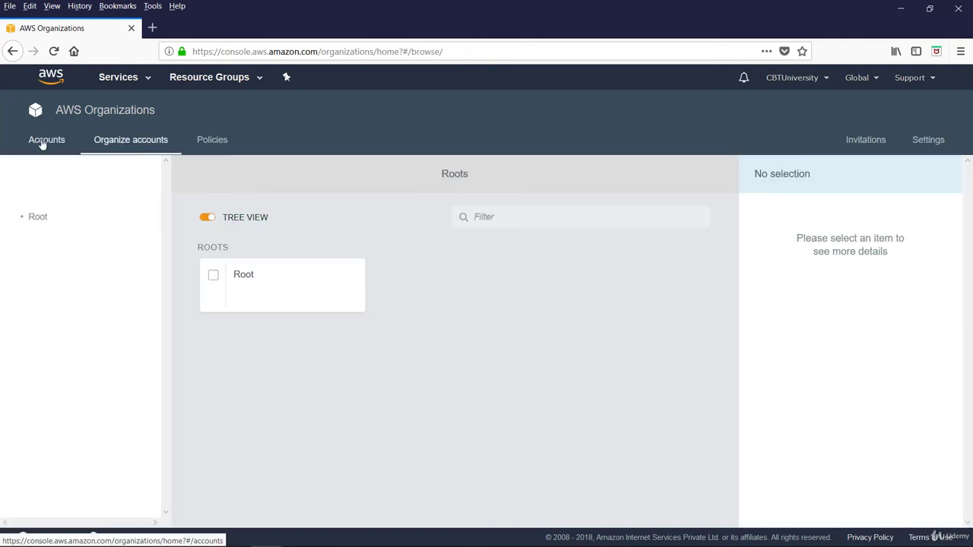
left_click(42, 142)
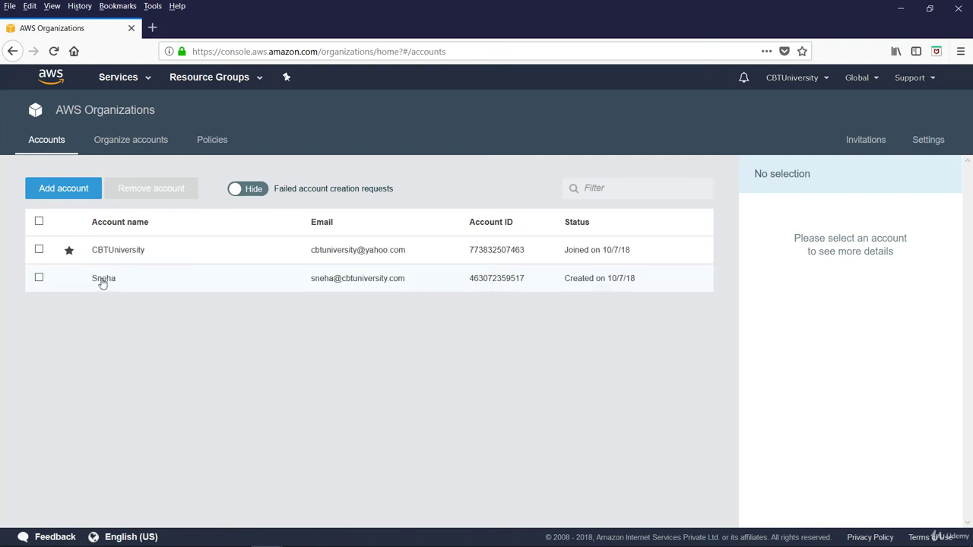
left_click(130, 146)
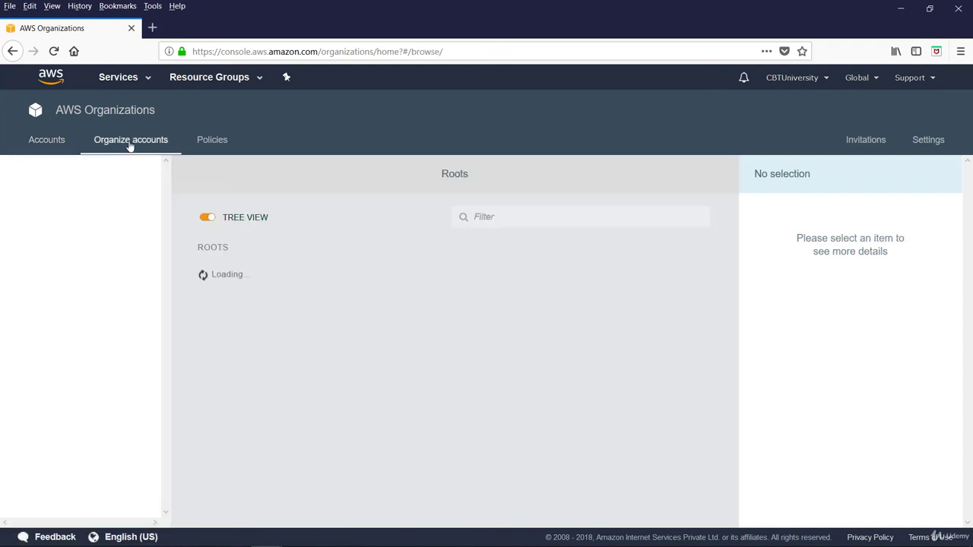
left_click(248, 270)
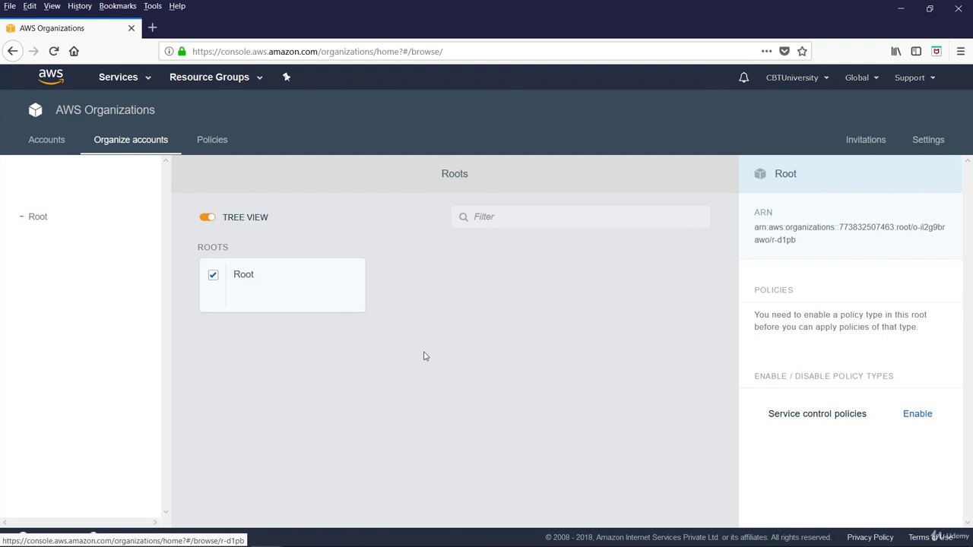
Inspect the FullAWSAccess policy's details and scroll through its JSON in the Policy editor
left_click(220, 148)
left_click(39, 250)
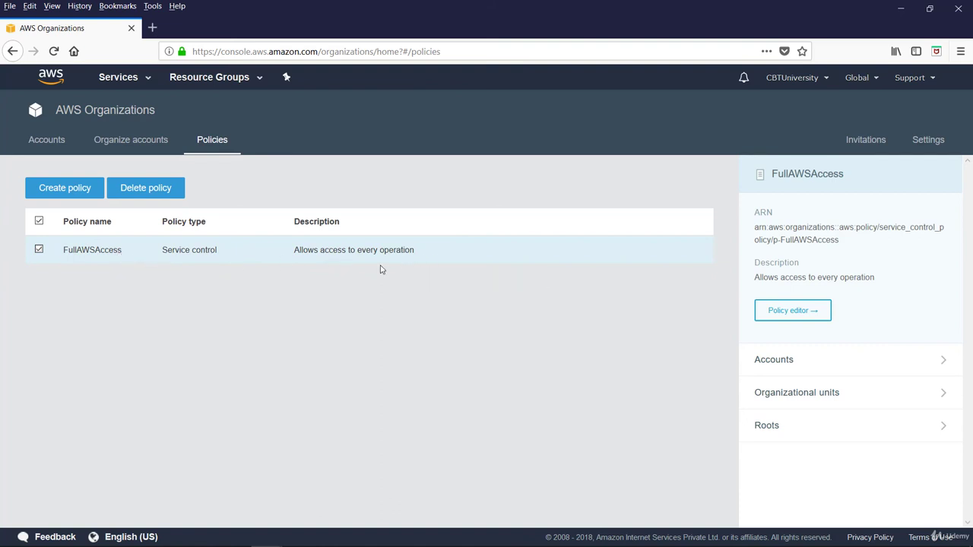
left_click(814, 312)
scroll(570, 400, "down", 5)
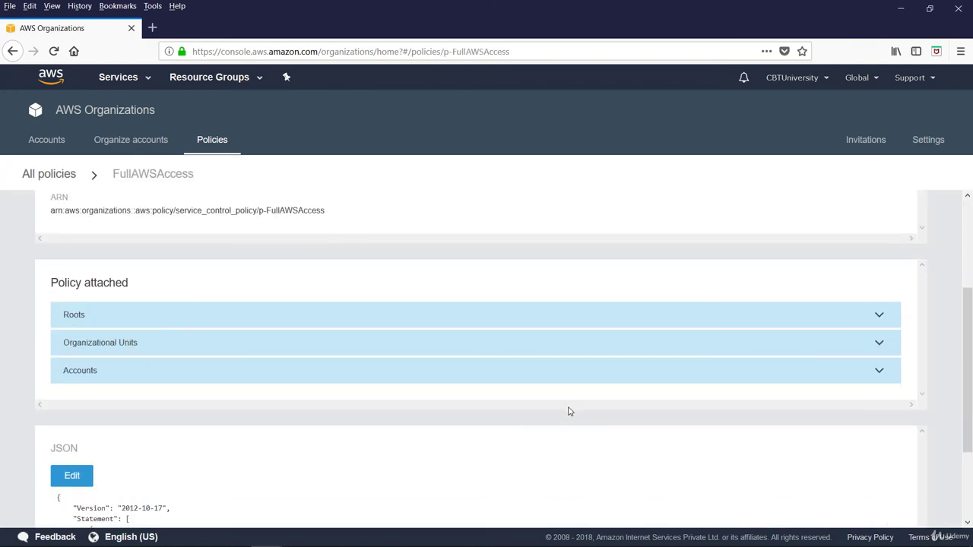
scroll(250, 393, "up", 5)
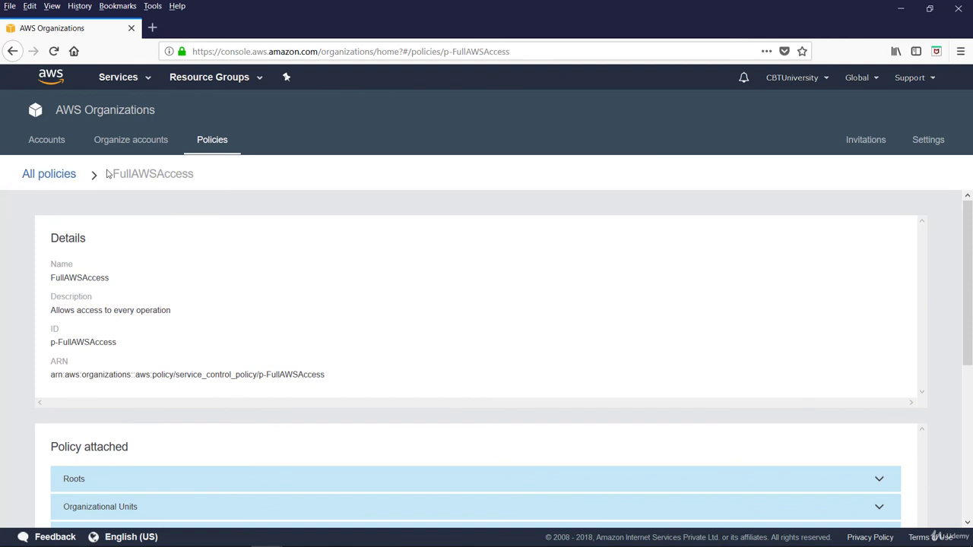
Go back to All policies, check the policy's attachable targets, then view the empty Invitations list
left_click(139, 145)
left_click(212, 139)
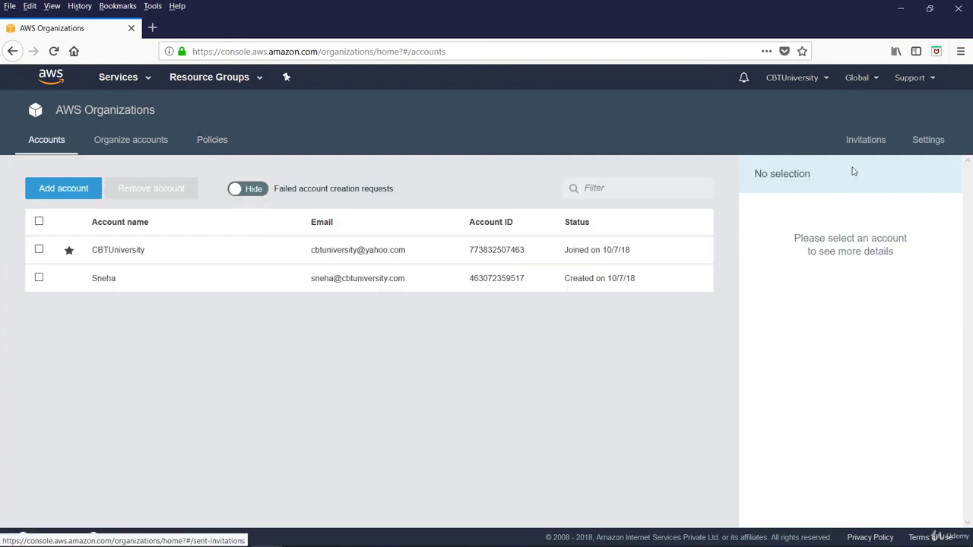
left_click(867, 144)
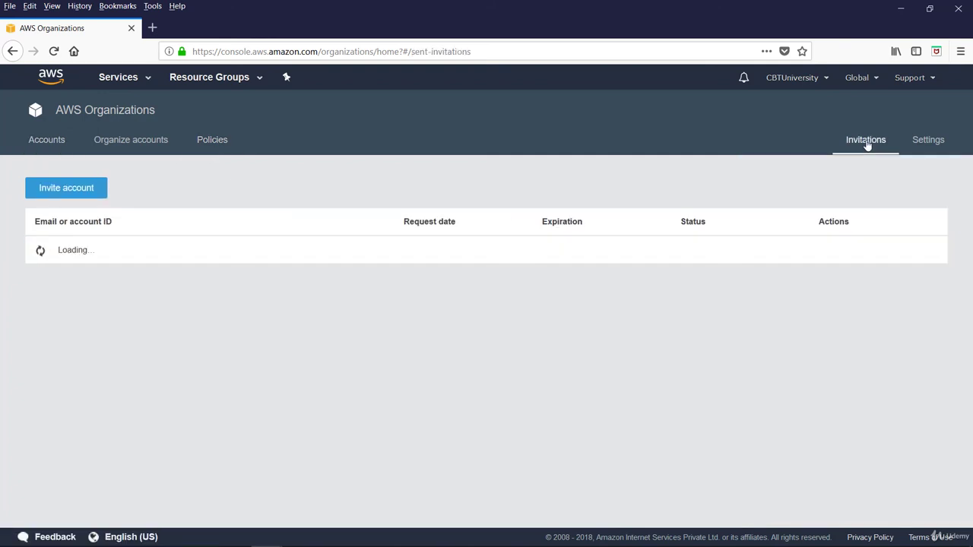
Look over the Invite account form, then return to the Root to add an organizational unit
left_click(64, 190)
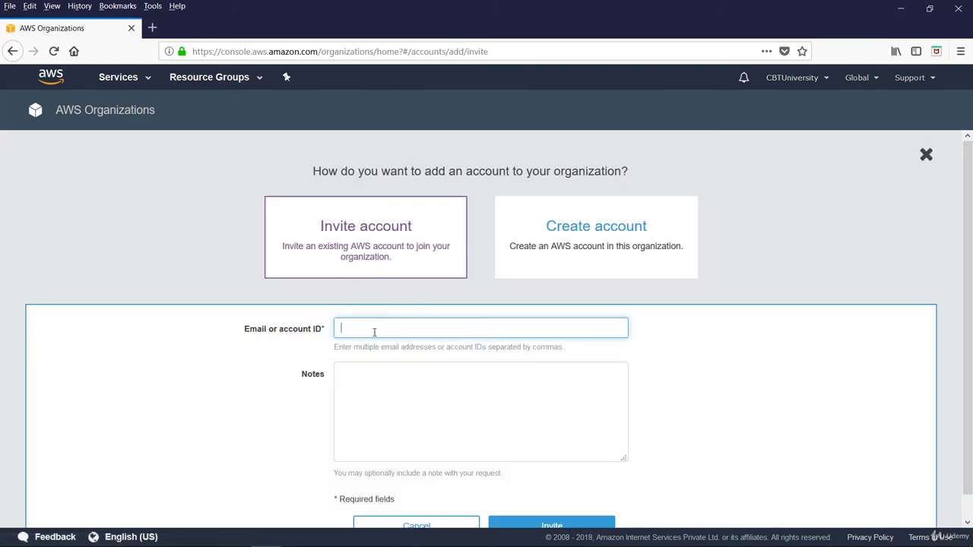
scroll(285, 343, "down", 1)
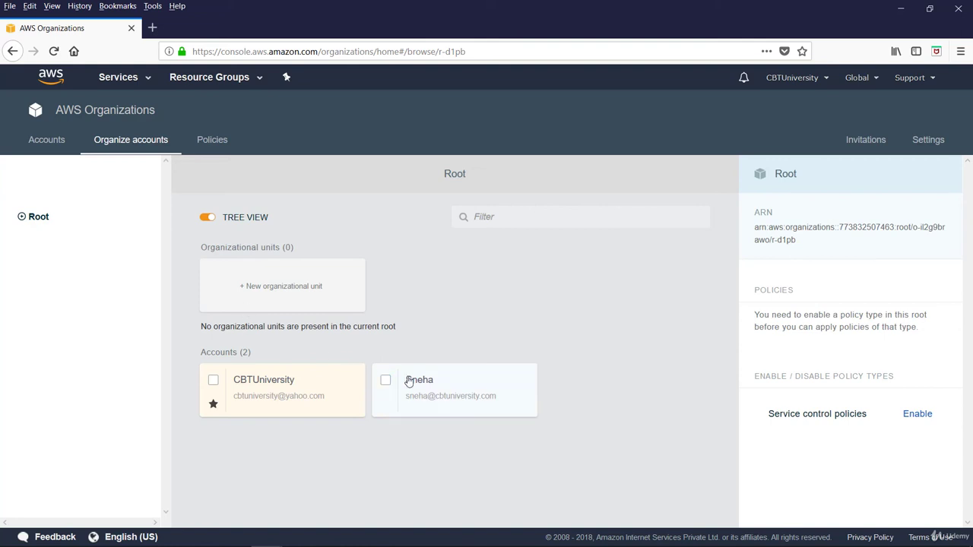
left_click(247, 294)
Create two organizational units under Root named OU1 and OU2
type("OU1")
left_click(471, 268)
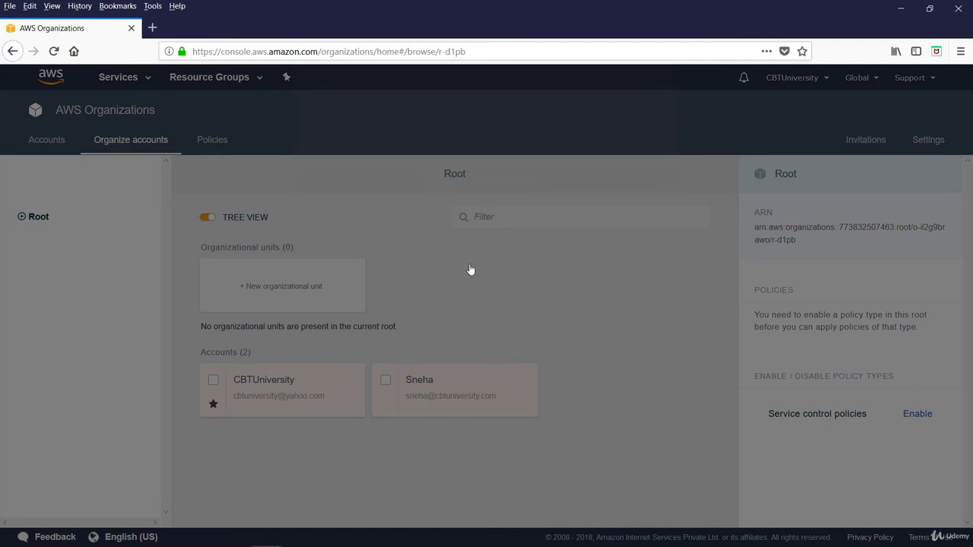
left_click(292, 287)
type("OU2")
left_click(467, 267)
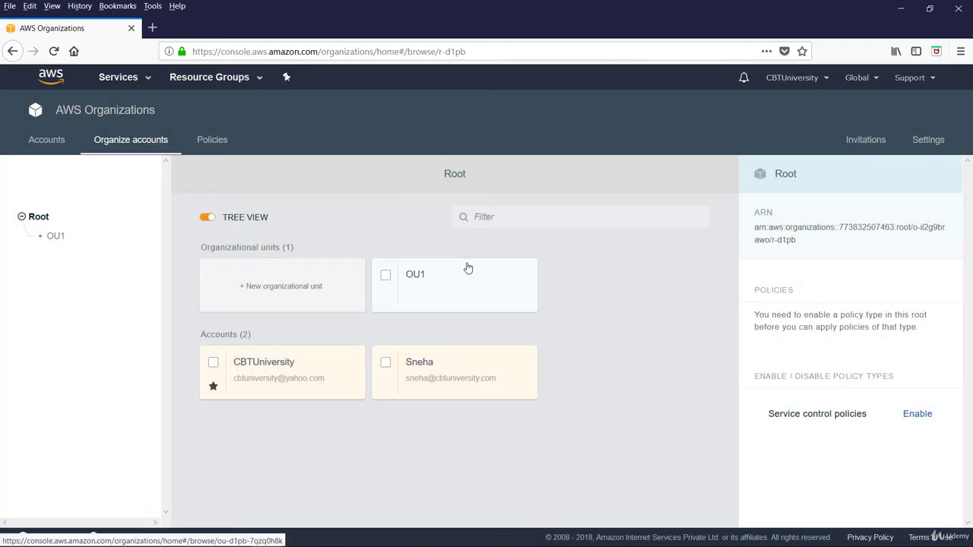
Move the member account from the Root into OU2
left_click(385, 362)
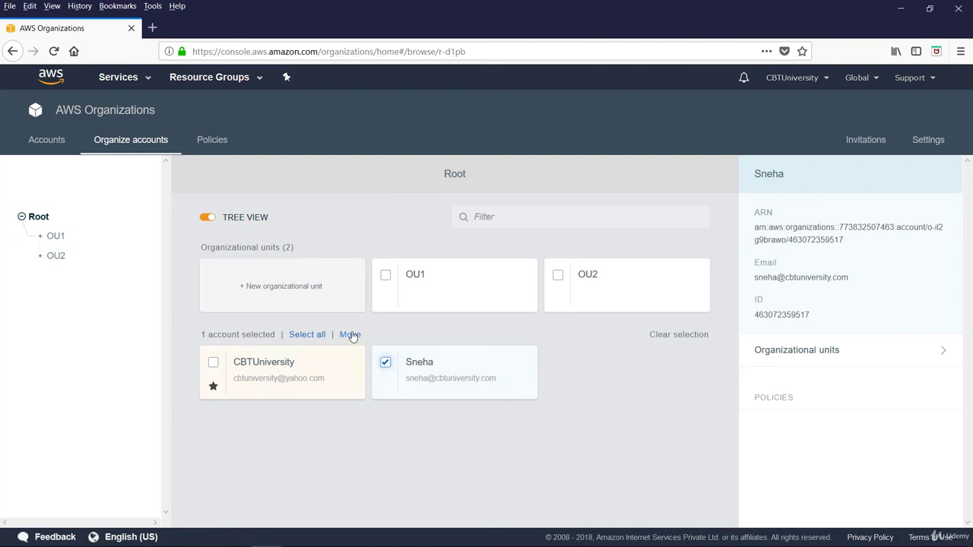
left_click(350, 334)
left_click(426, 241)
left_click(473, 337)
Inspect the contents of OU2 and OU1 without moving anything, then view all organization accounts
left_click(53, 255)
left_click(213, 380)
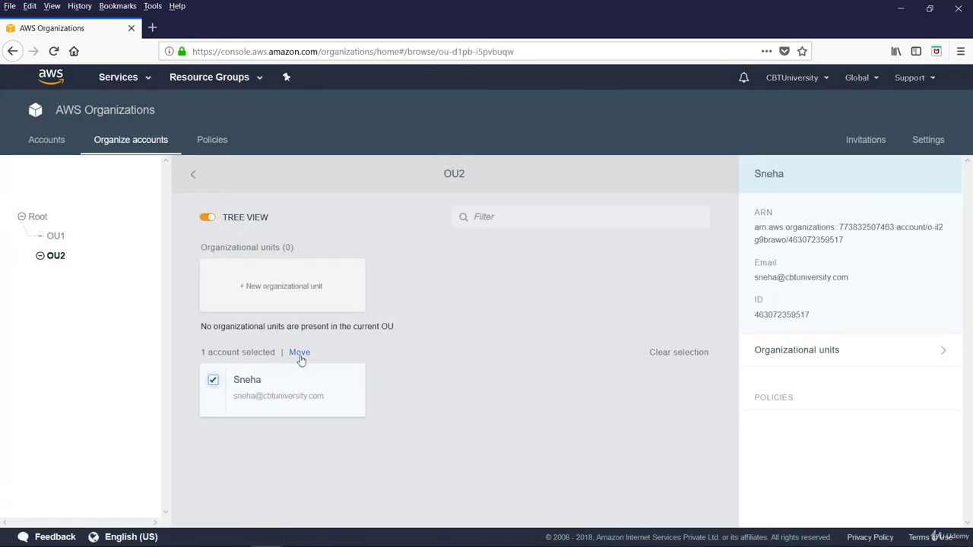
left_click(301, 355)
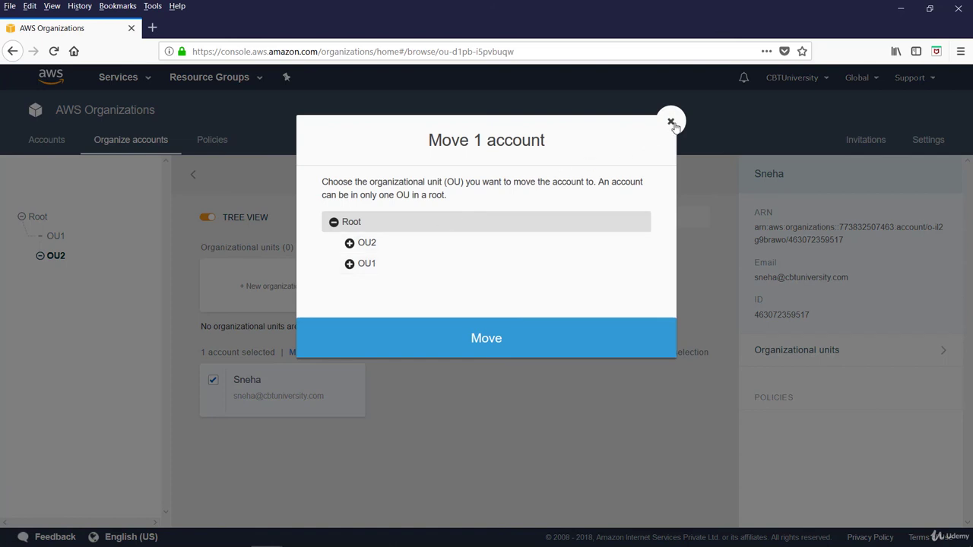
left_click(671, 121)
left_click(55, 235)
left_click(53, 255)
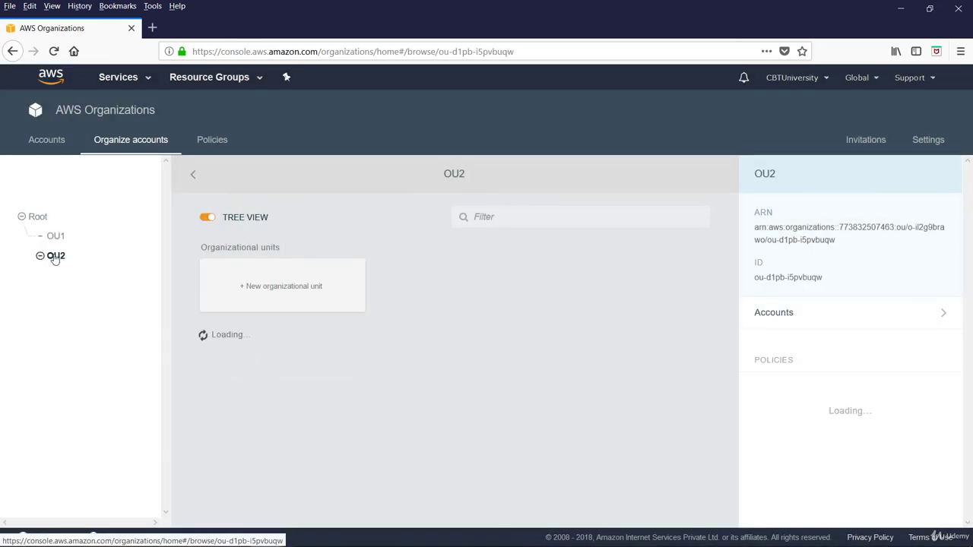
left_click(44, 144)
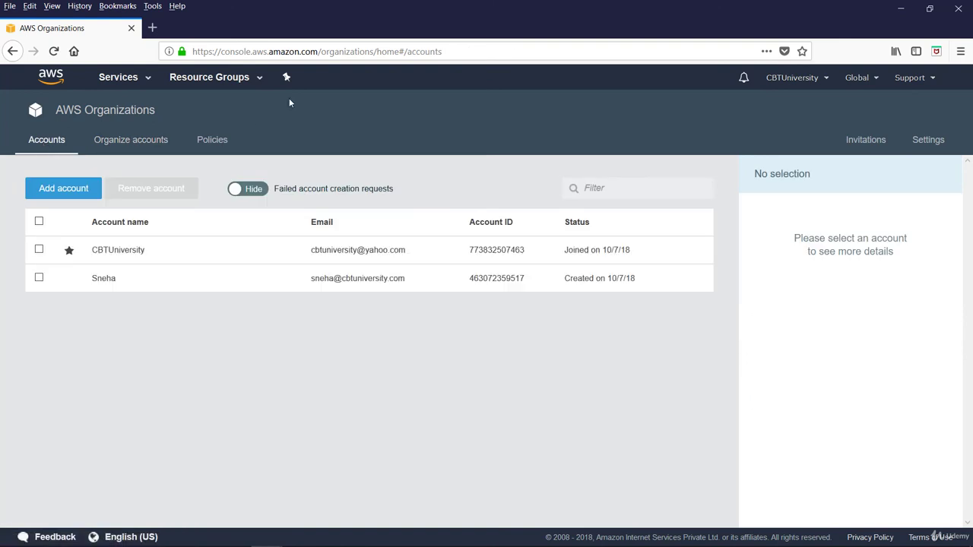
Review the new service control policy form under Policies and close it without saving
left_click(212, 139)
left_click(64, 188)
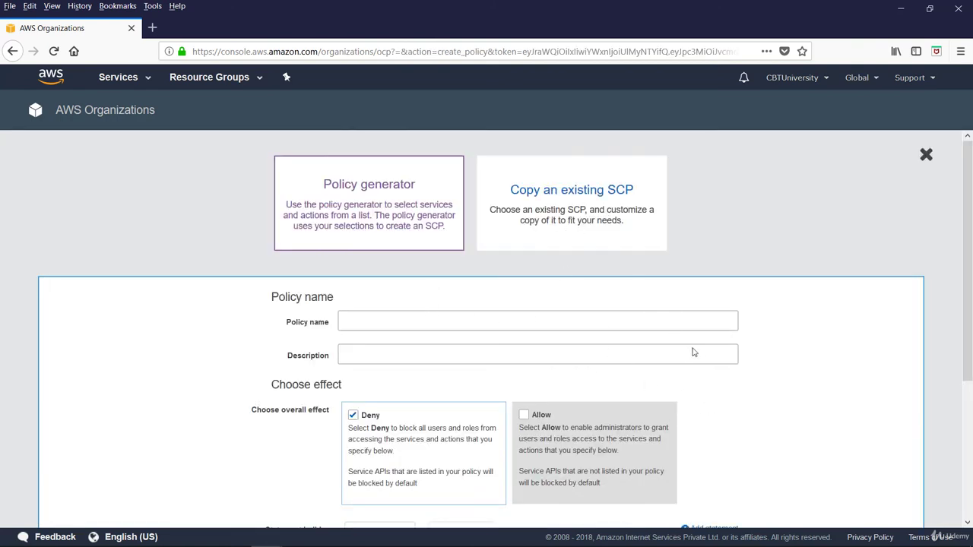
scroll(706, 358, "down", 3)
scroll(659, 326, "up", 3)
left_click(926, 154)
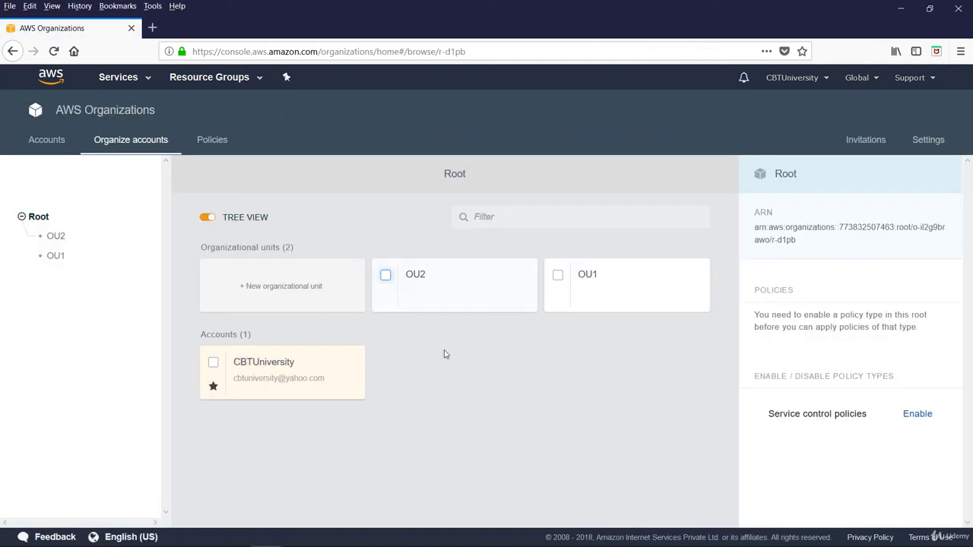
After OU2 refuses deletion because it has children, move its member account back to Root
left_click(385, 277)
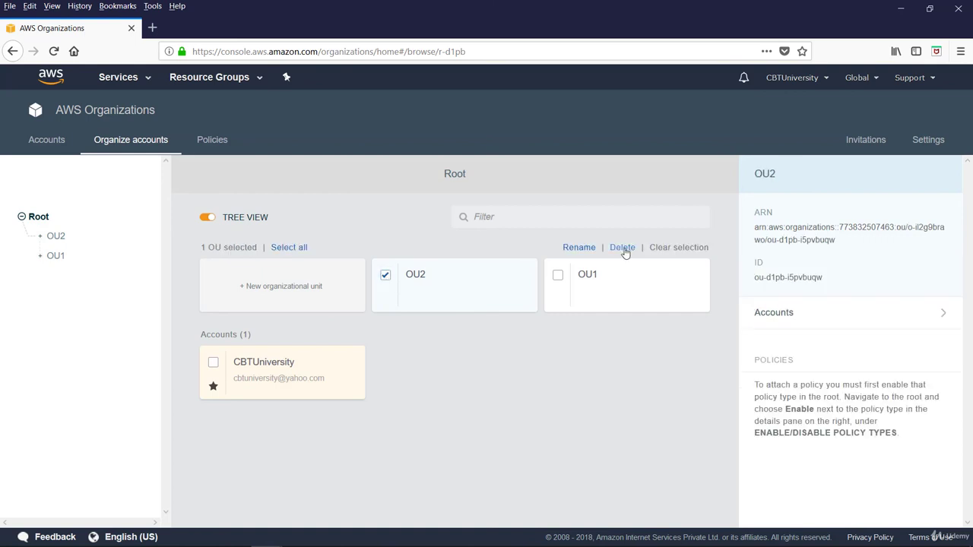
left_click(624, 247)
left_click(693, 234)
left_click(55, 235)
left_click(213, 381)
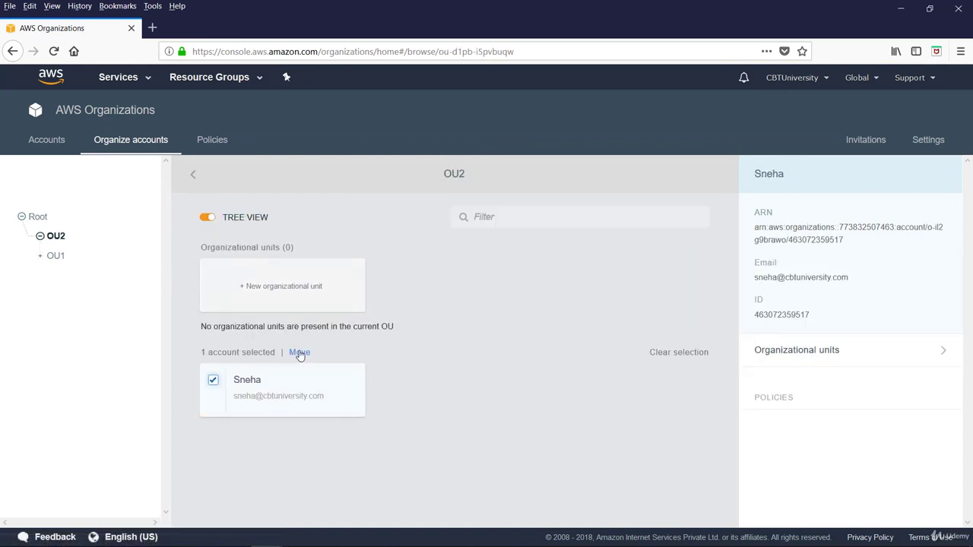
left_click(299, 353)
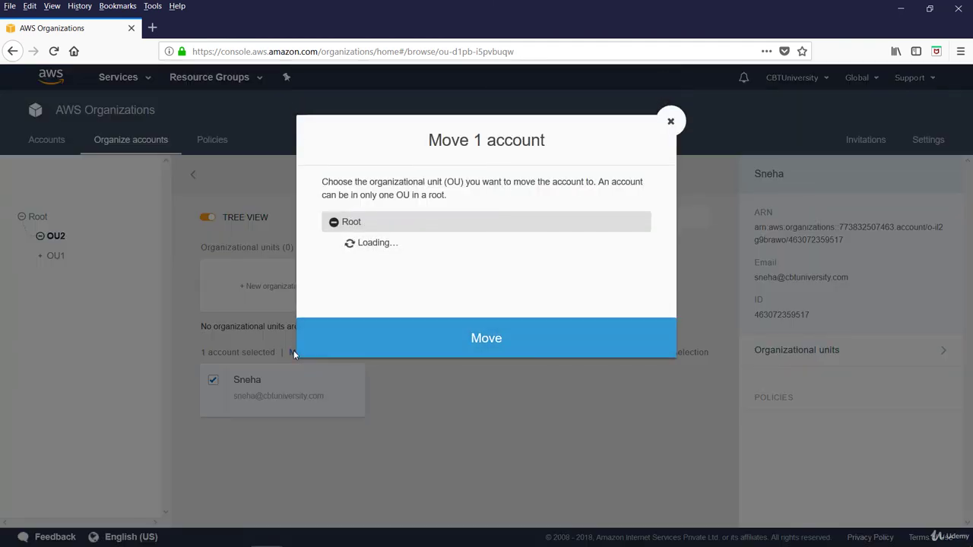
left_click(487, 338)
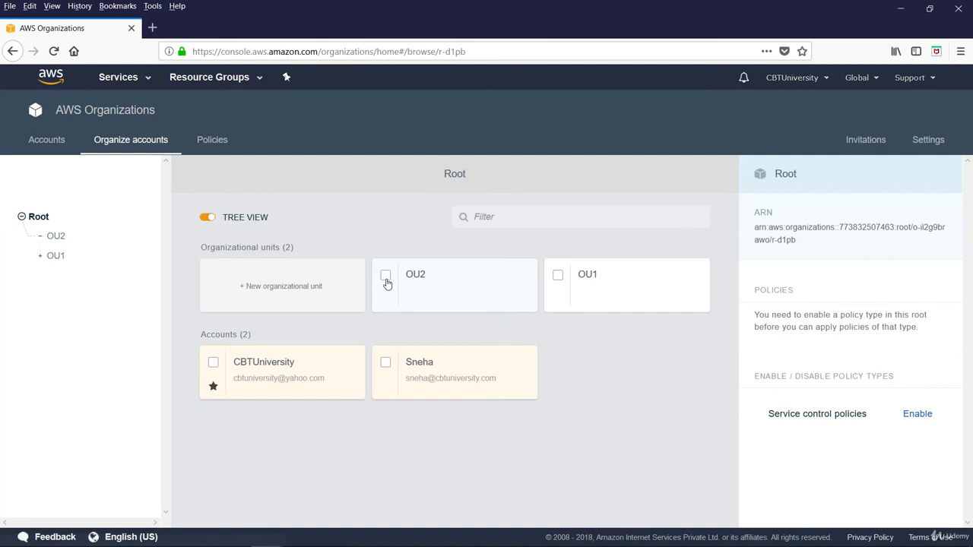
Delete the now-empty OU2 and OU1 organizational units
left_click(386, 275)
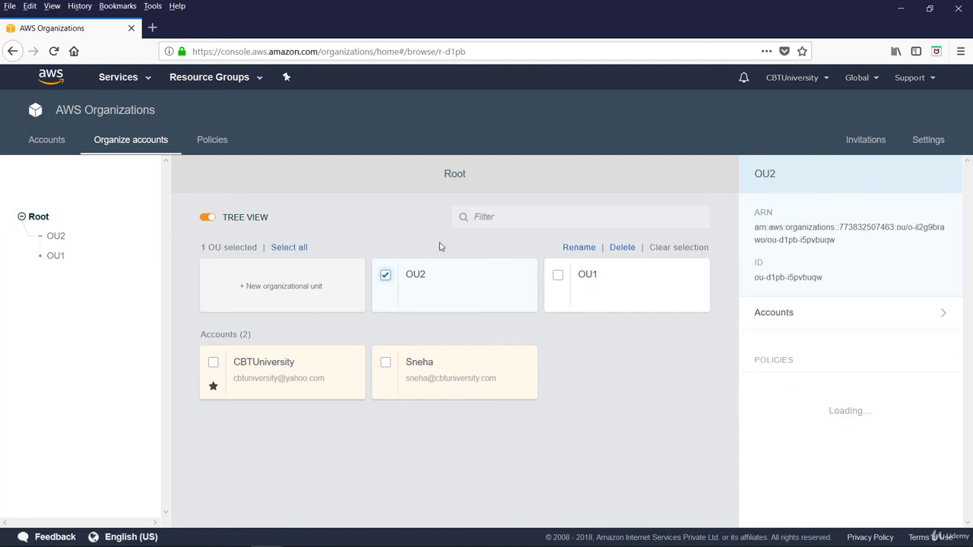
left_click(628, 249)
left_click(628, 250)
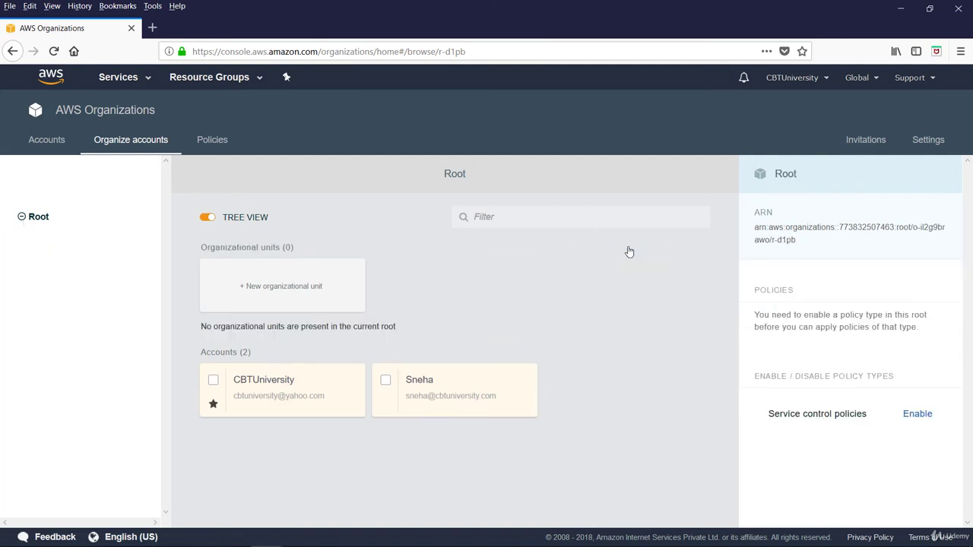
Select the member account in the Accounts list and confirm removing it from the organization
left_click(386, 381)
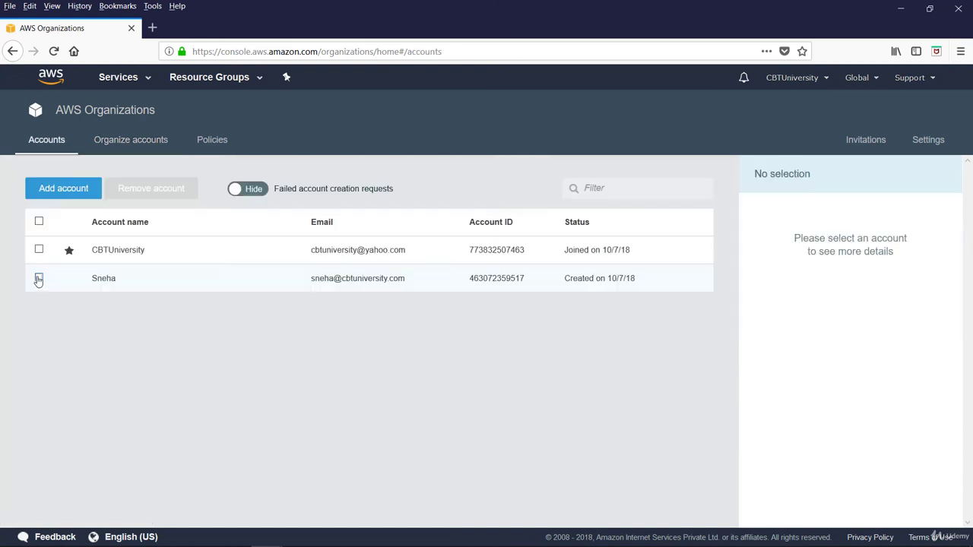
left_click(39, 277)
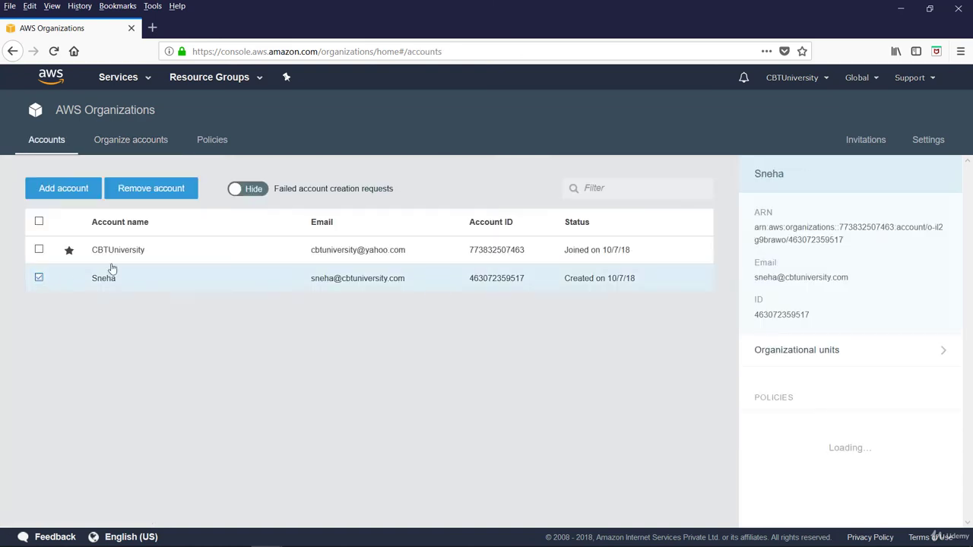
left_click(151, 188)
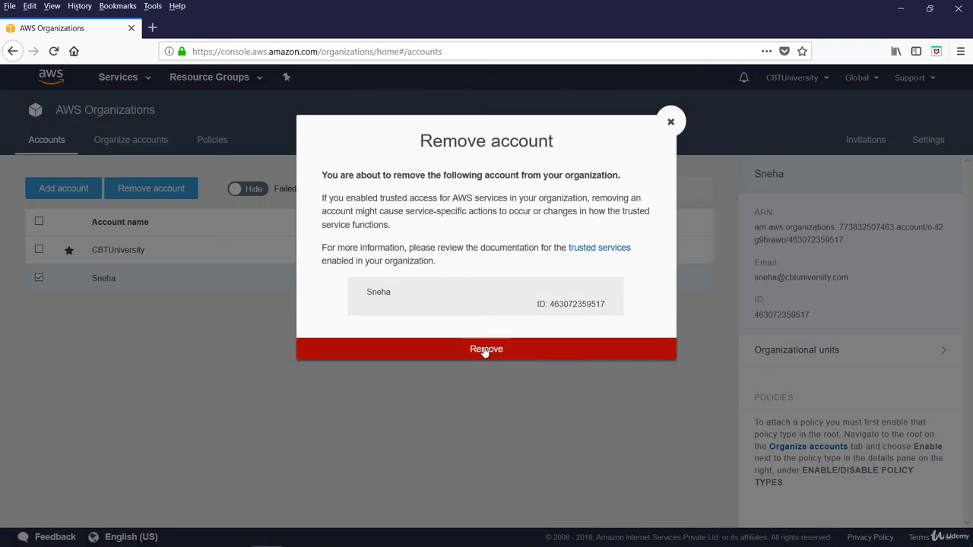
left_click(485, 349)
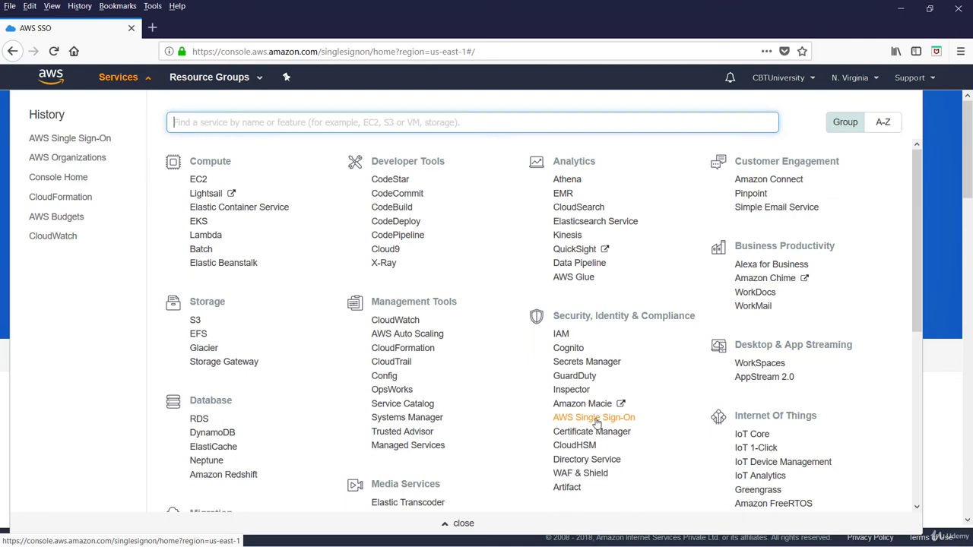
Open AWS Single Sign-On and scroll through its list of business application integrations
left_click(595, 418)
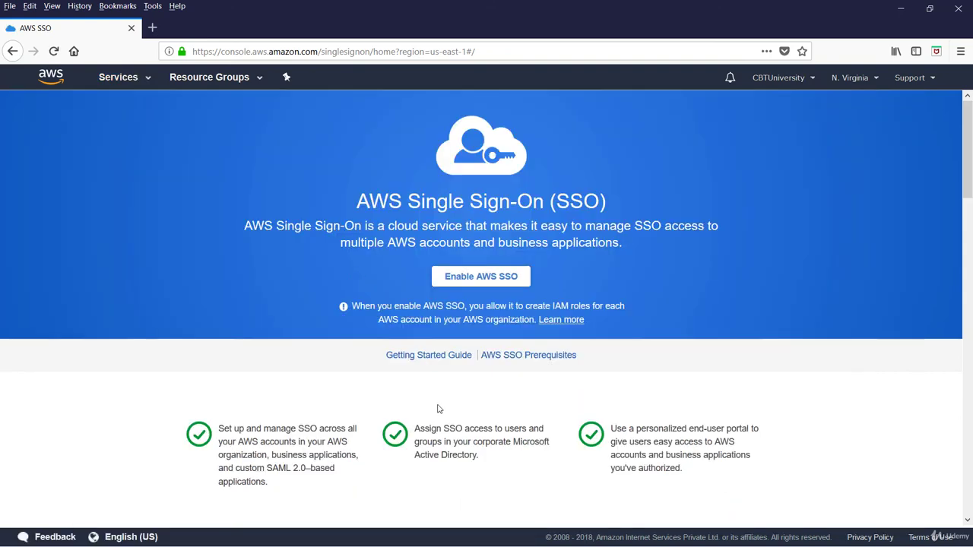
scroll(437, 423, "down", 3)
scroll(437, 426, "down", 8)
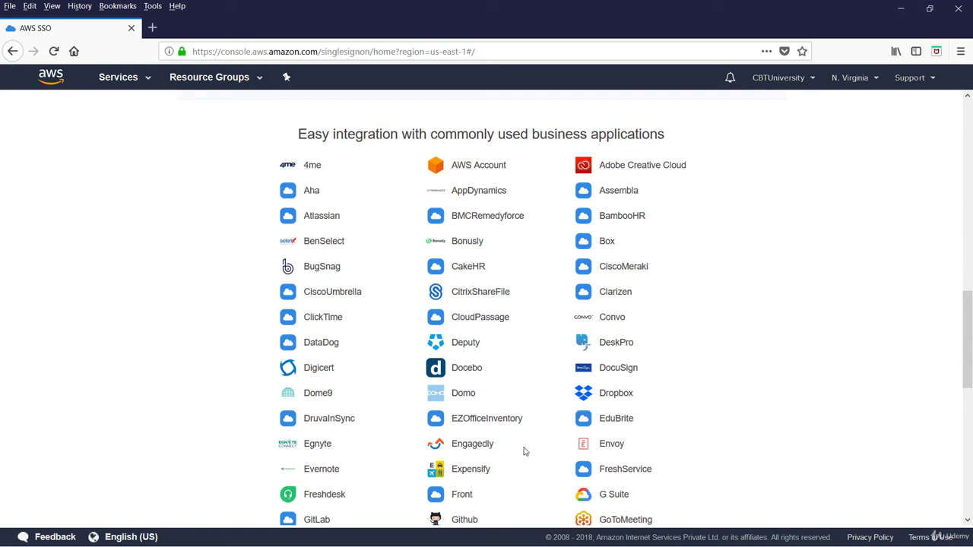
scroll(524, 455, "down", 3)
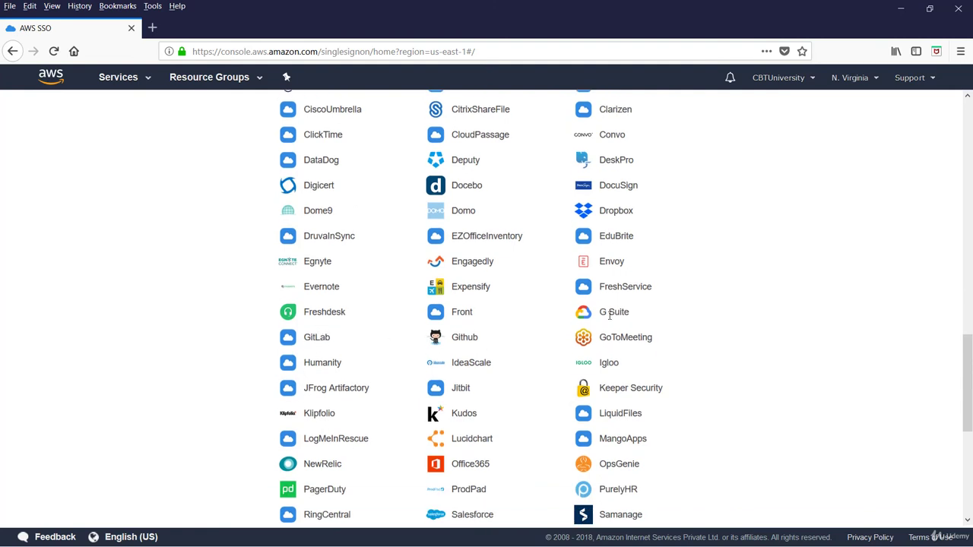
scroll(594, 358, "down", 3)
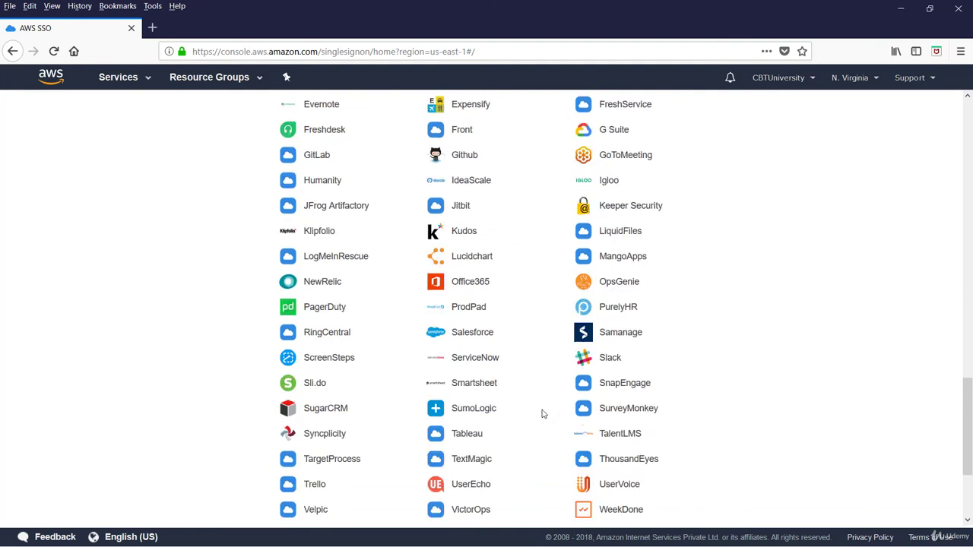
scroll(603, 369, "down", 3)
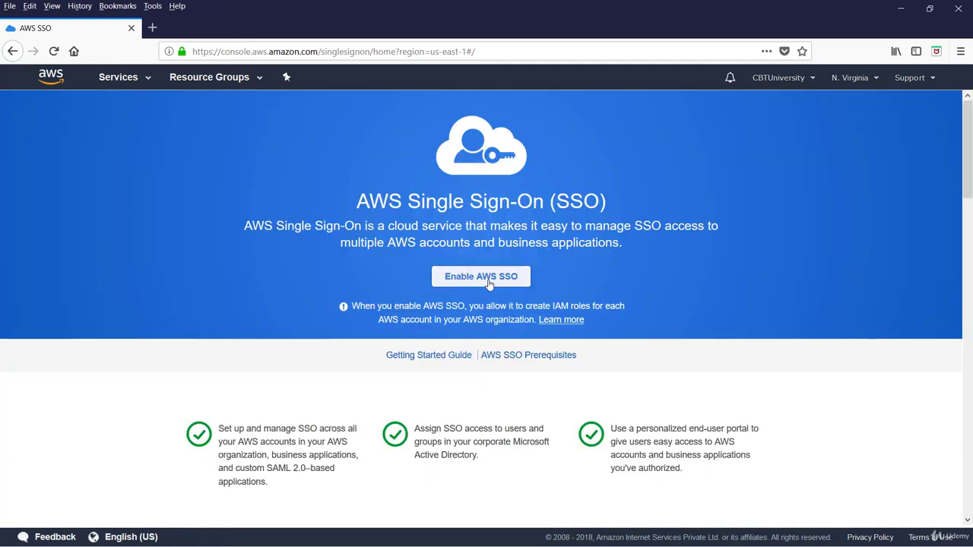
Enable AWS SSO, then browse its AWS accounts, Applications and Add New Application catalog pages
left_click(485, 278)
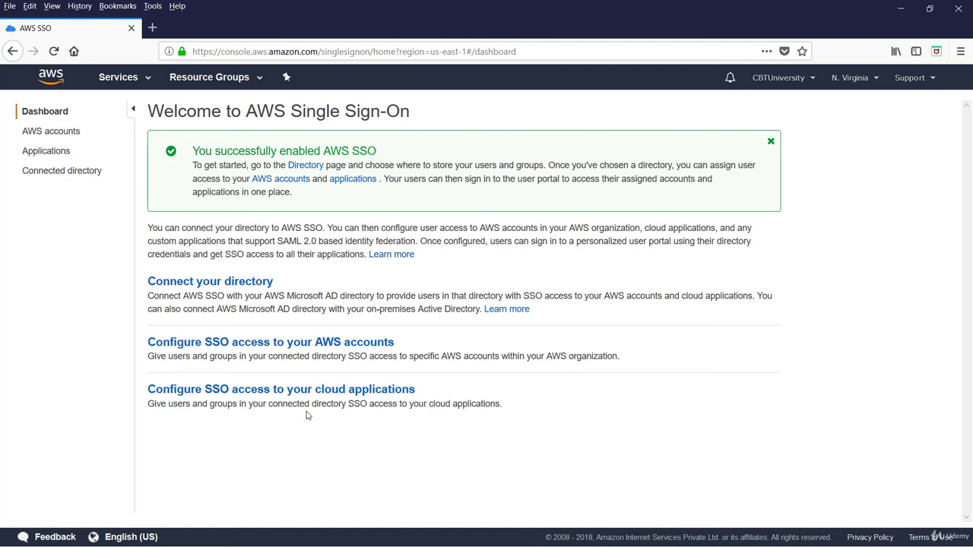
left_click(40, 132)
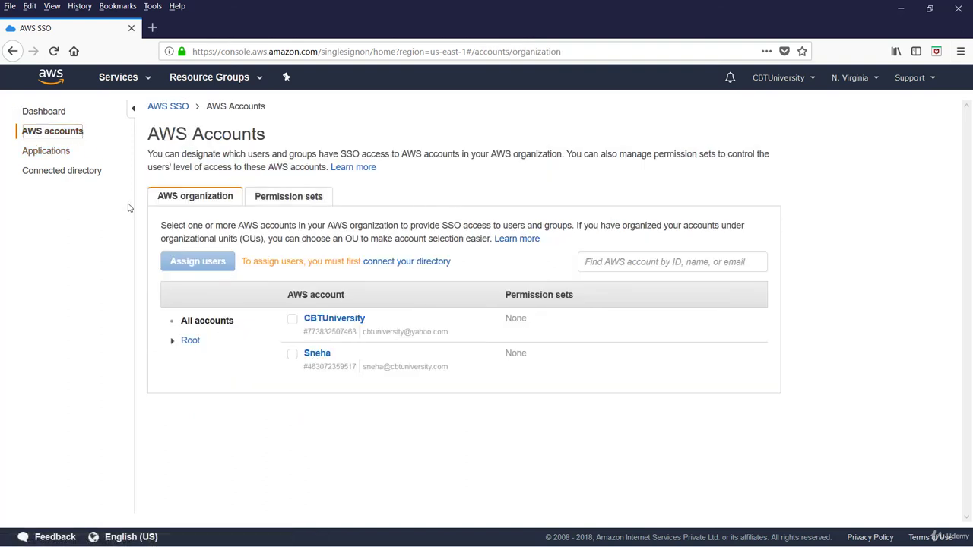
left_click(41, 151)
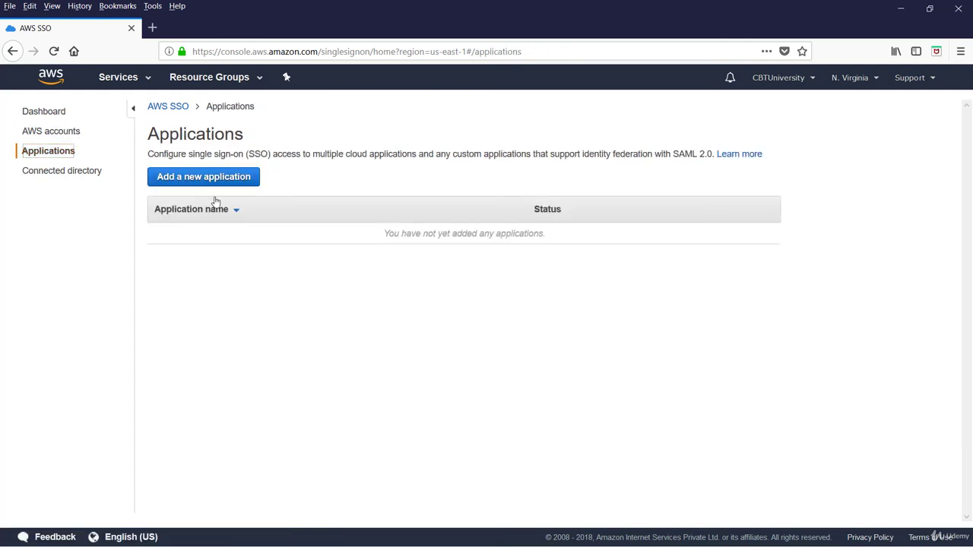
left_click(228, 180)
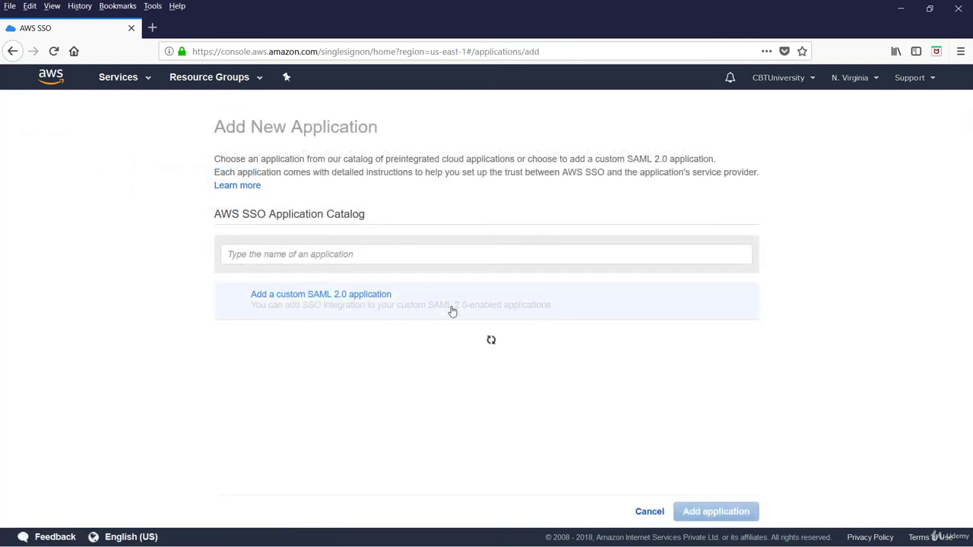
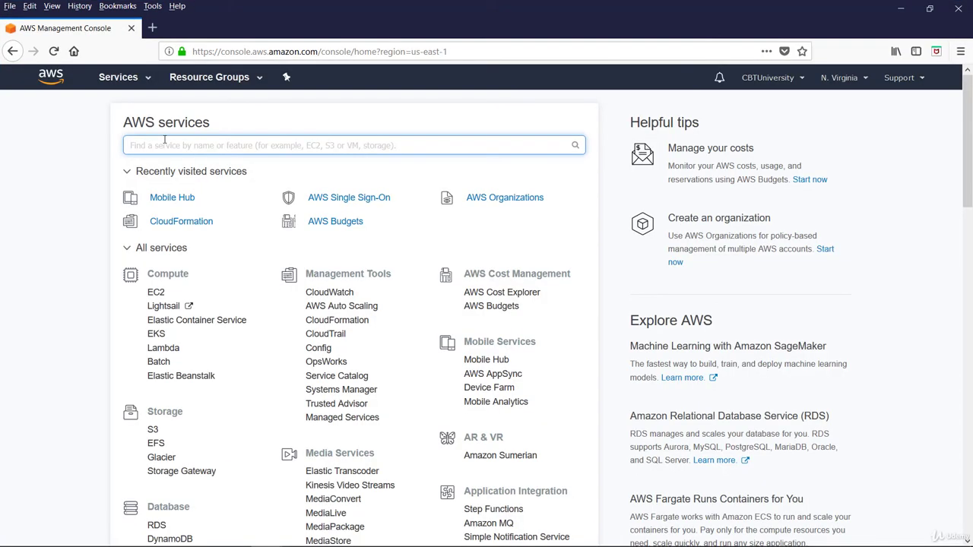
Open the IAM console from the 'iam' search and browse its groups, users and roles lists
type("iam")
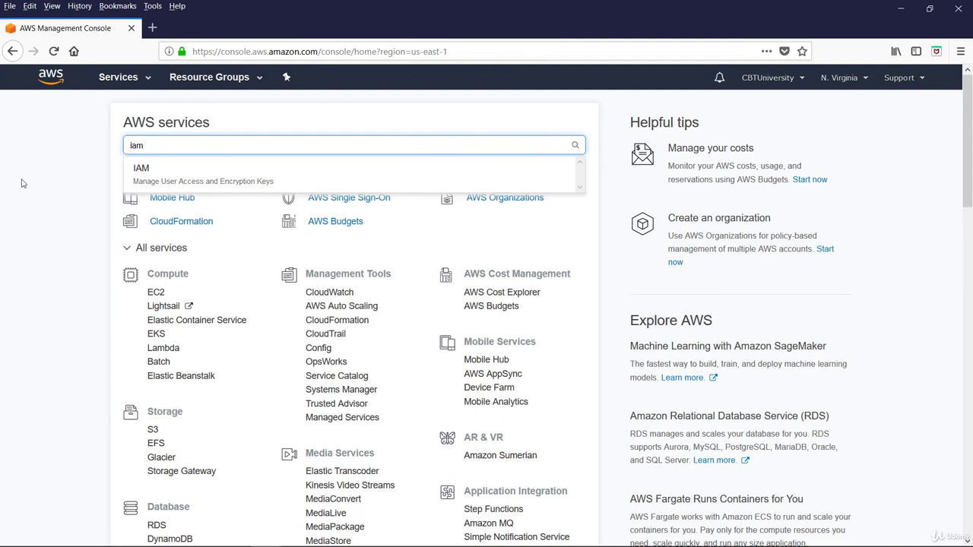
left_click(144, 176)
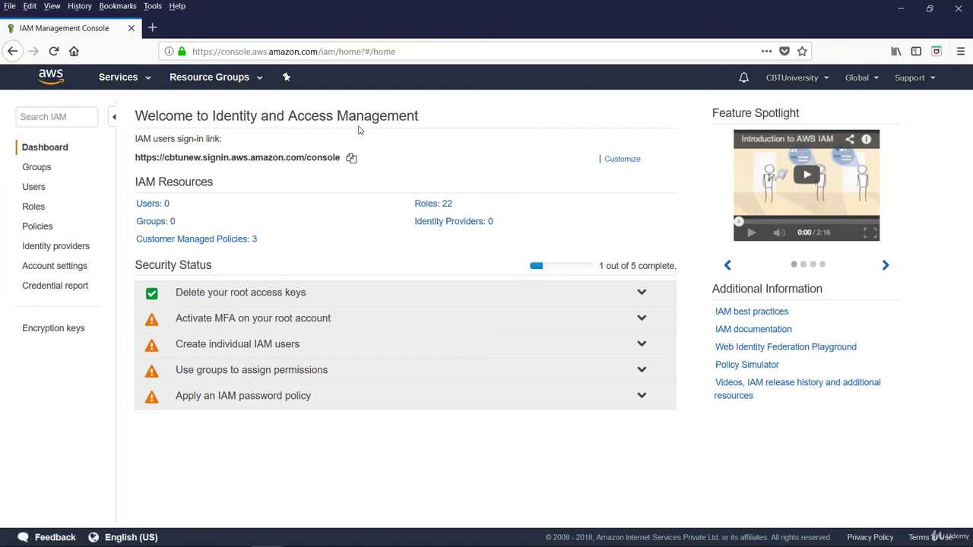
left_click(36, 151)
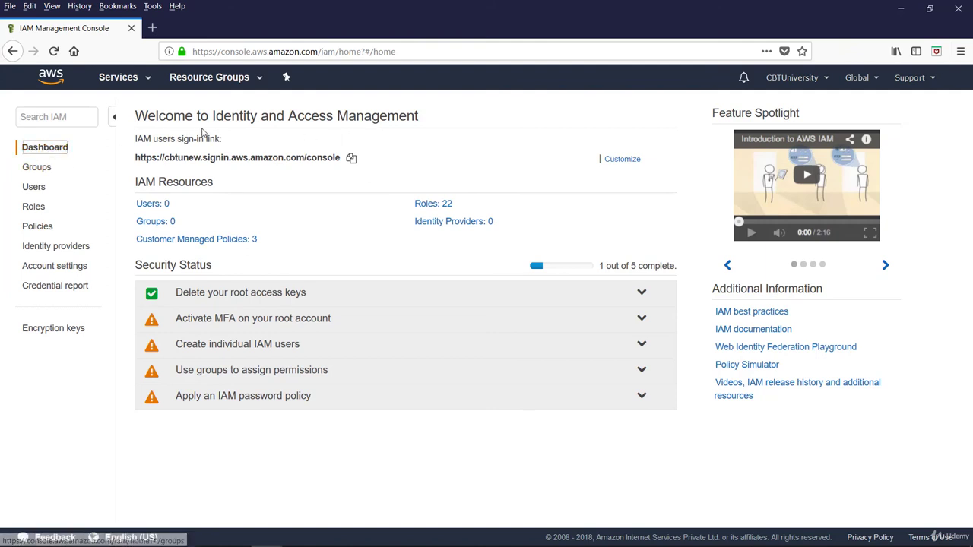
left_click(37, 168)
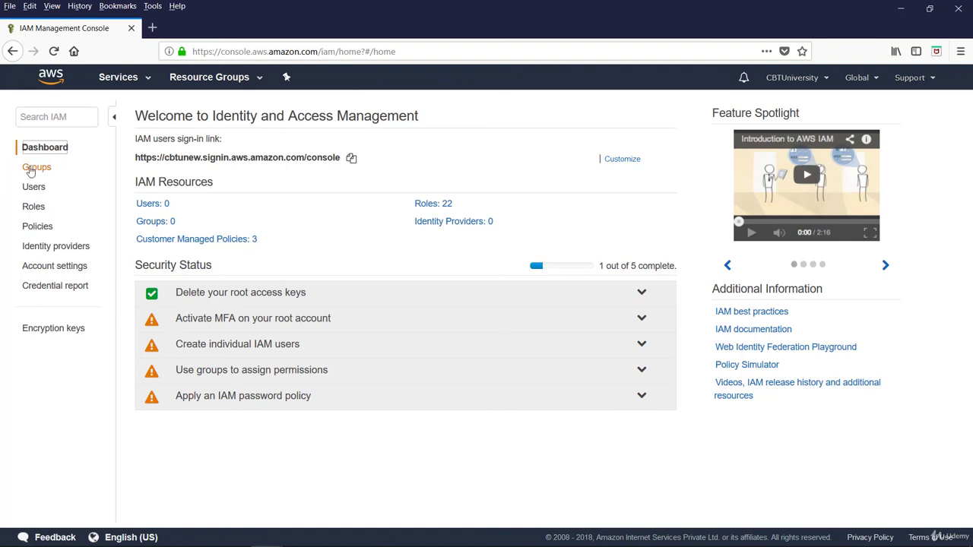
left_click(31, 190)
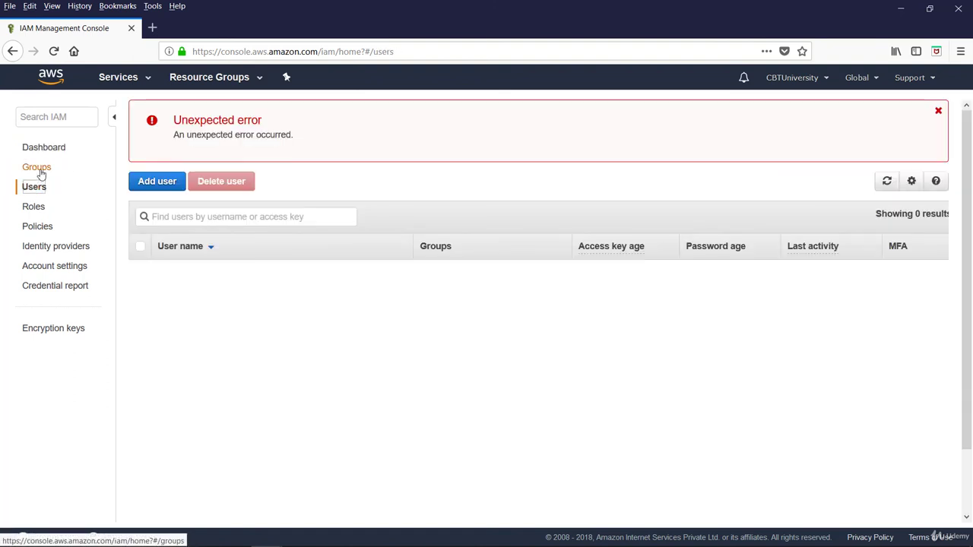
left_click(42, 206)
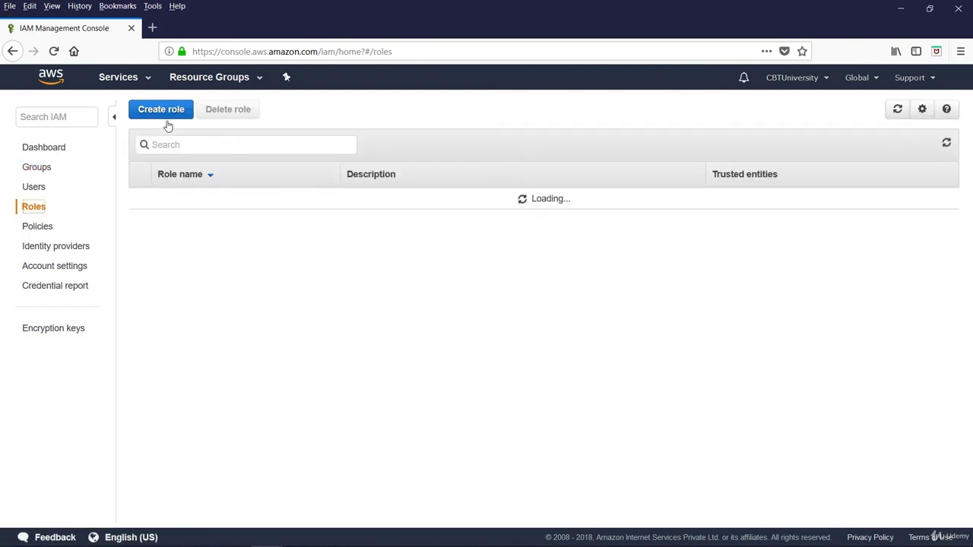
Look through IAM policies, identity provider types, the credential report and encryption keys
scroll(309, 317, "down", 5)
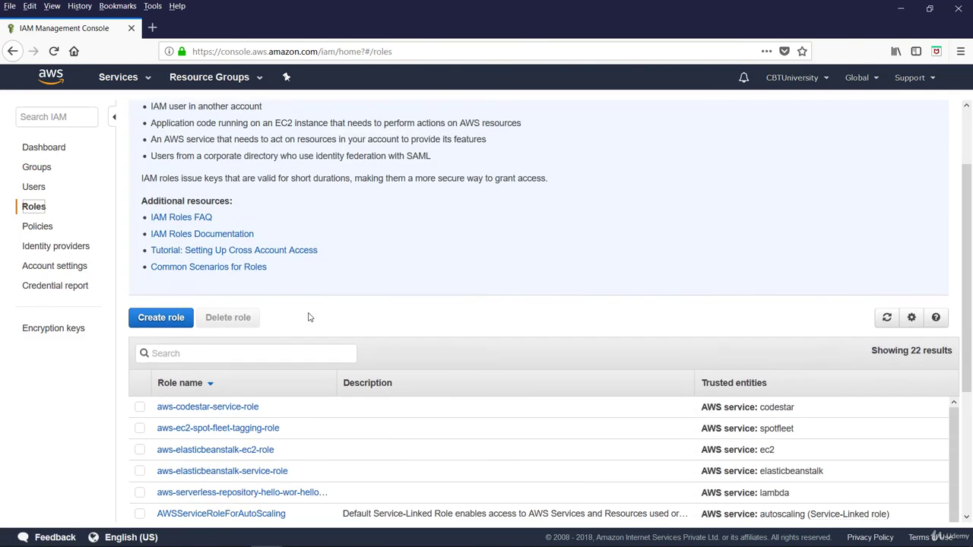
left_click(38, 226)
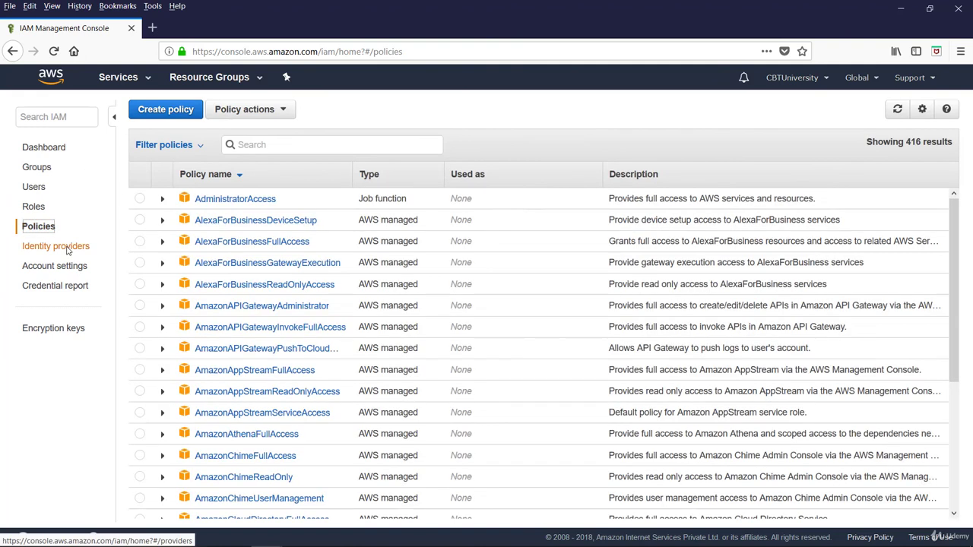
left_click(67, 248)
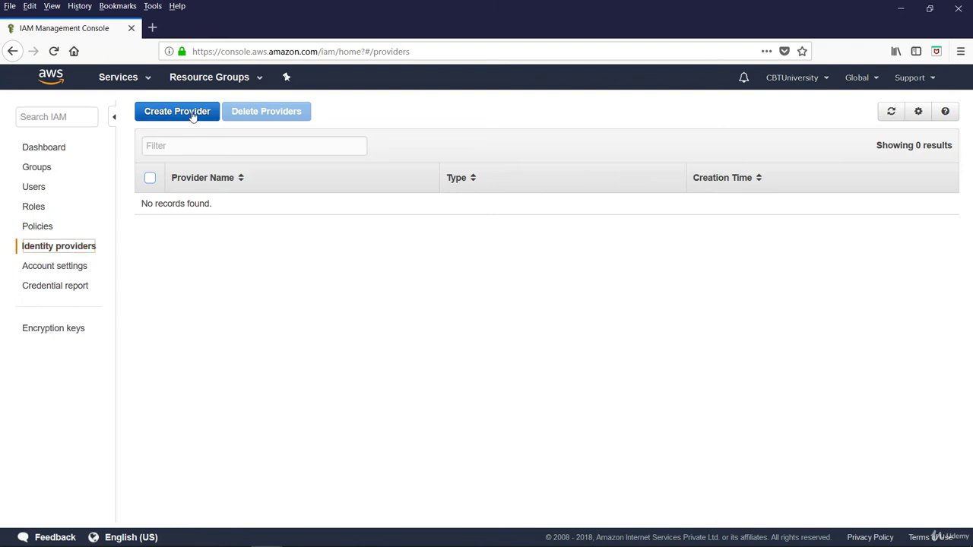
left_click(194, 115)
left_click(381, 165)
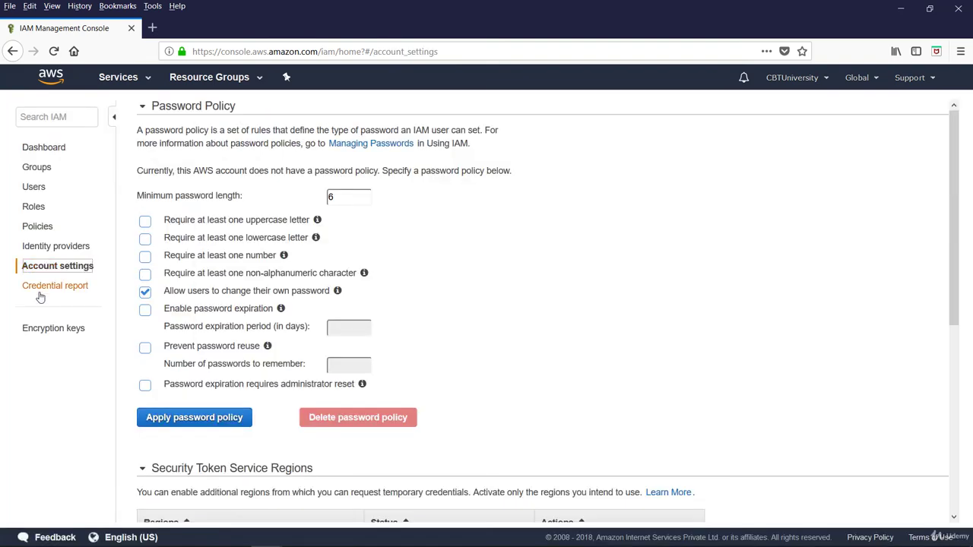
left_click(41, 295)
left_click(35, 335)
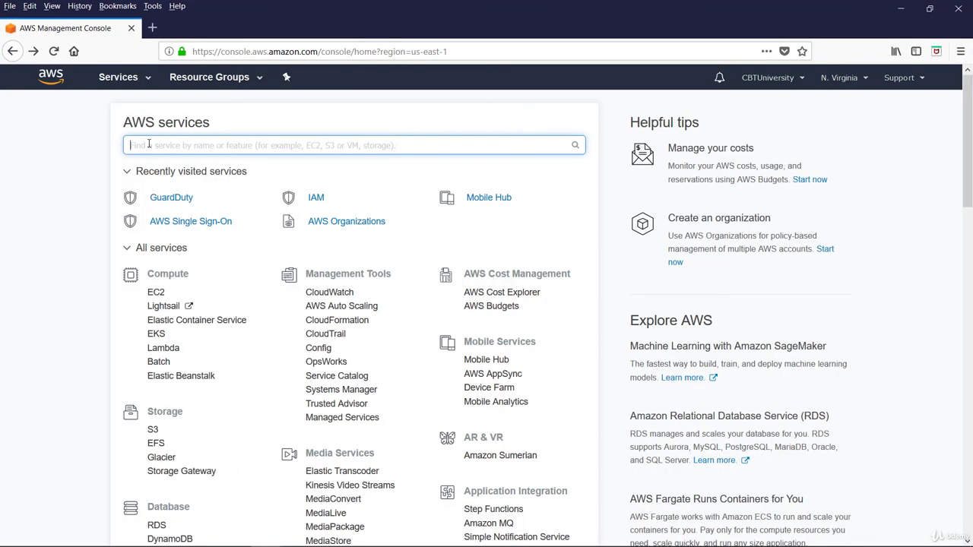
Find GuardDuty with the 'guard' search and start its Get started onboarding
type("guard")
key("Return")
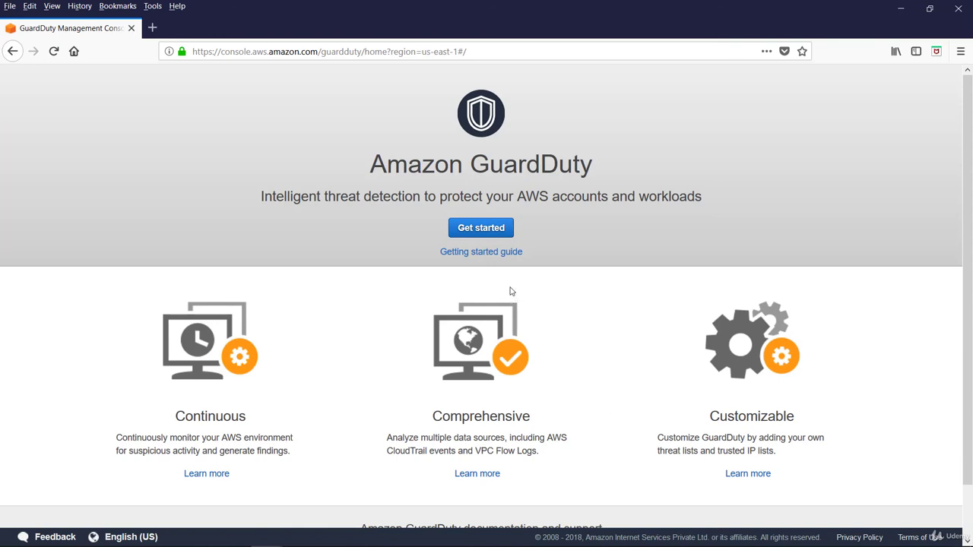
left_click(491, 227)
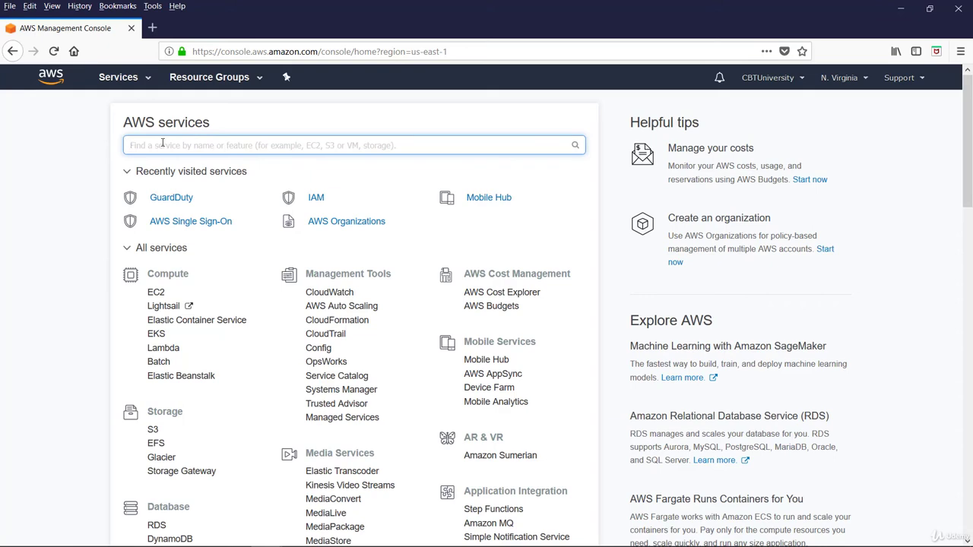
Start Amazon Inspector's assessment setup, then search 'maci' to find Amazon Macie
type("inspec")
key("Return")
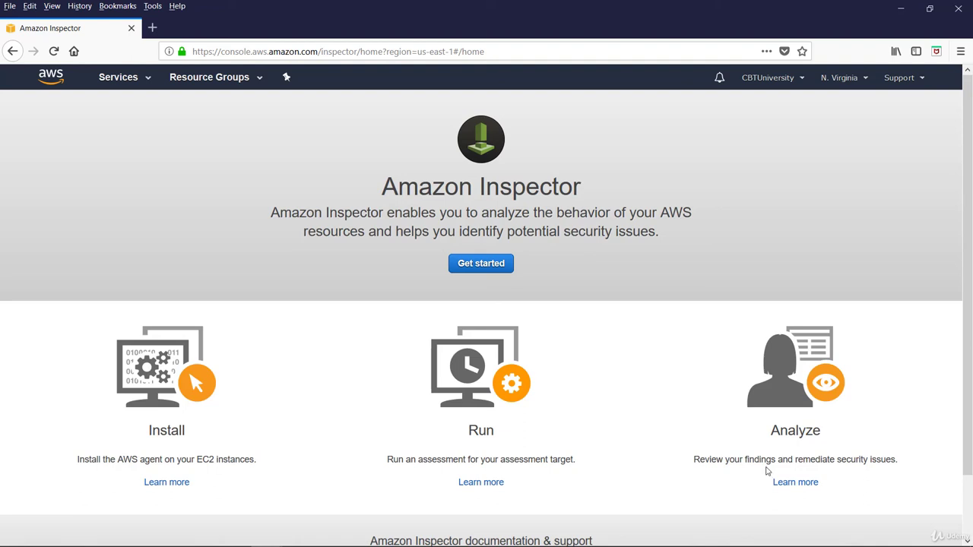
left_click(468, 267)
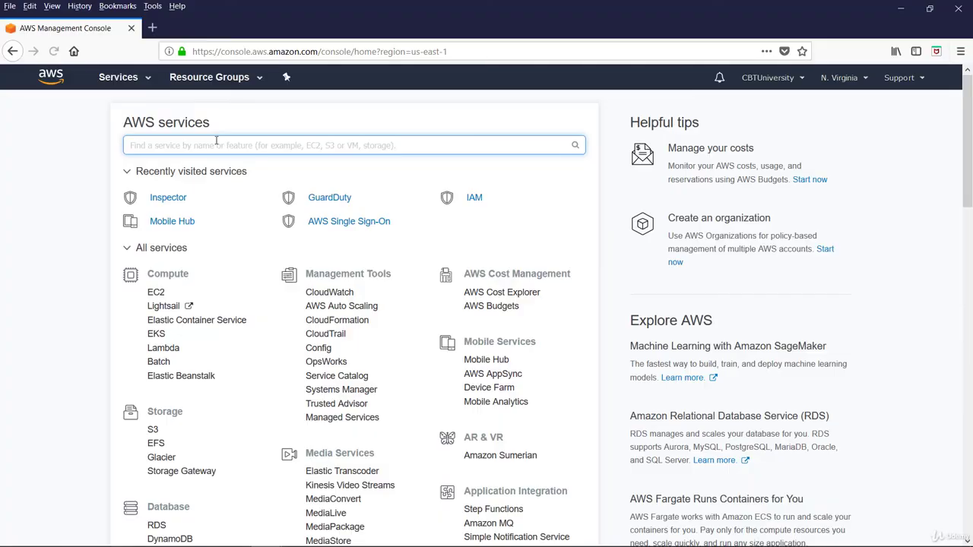
type("maci")
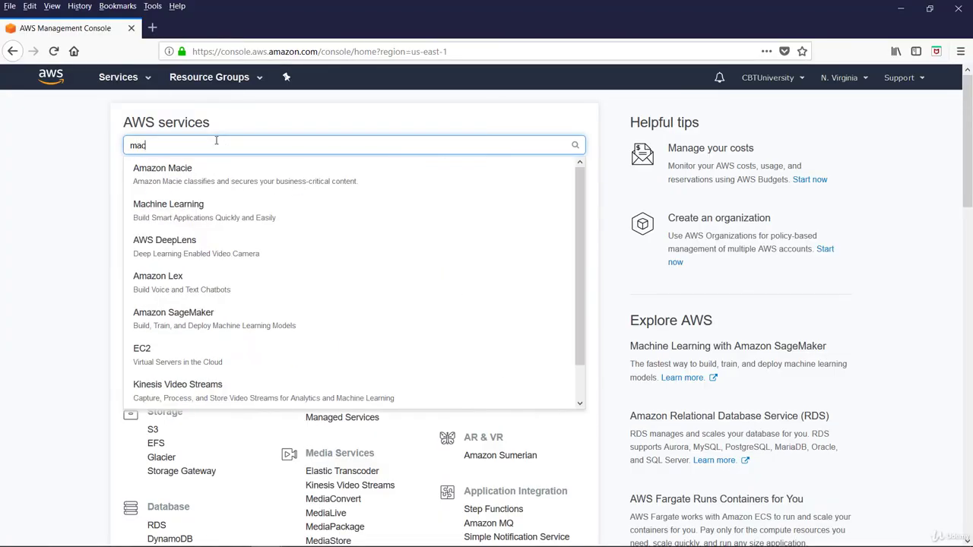
left_click(174, 167)
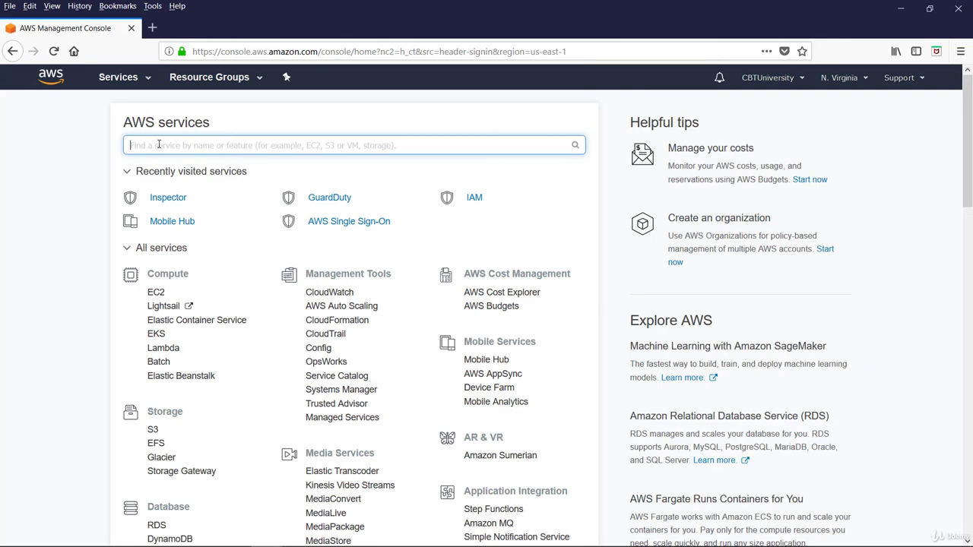
type("cert")
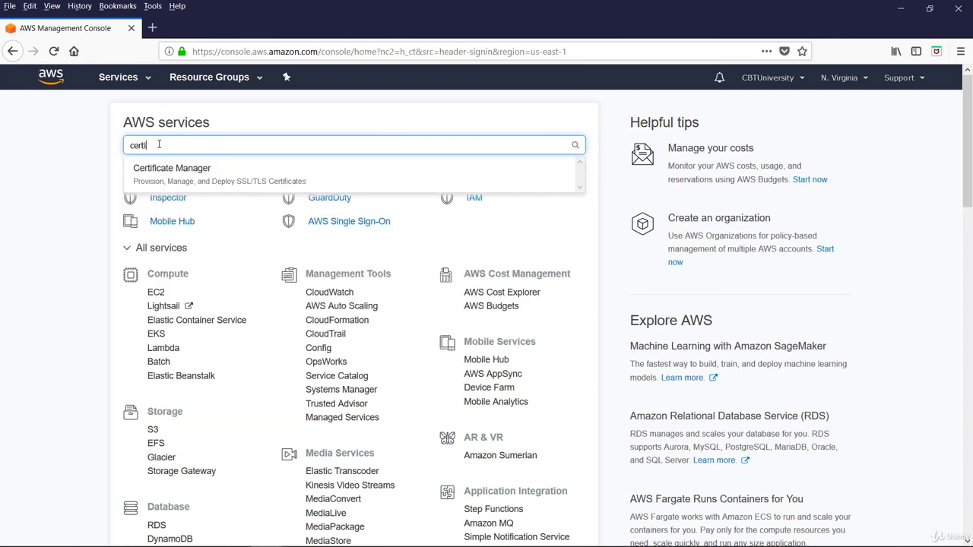
Open AWS Certificate Manager from the service search results
left_click(164, 180)
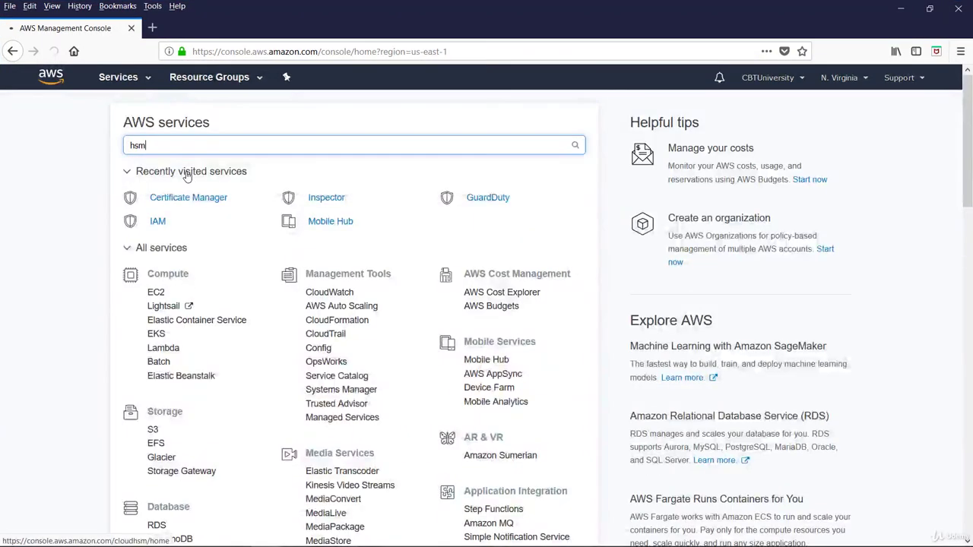
Preview CloudHSM's Create cluster wizard, then return to the empty clusters list
left_click(185, 176)
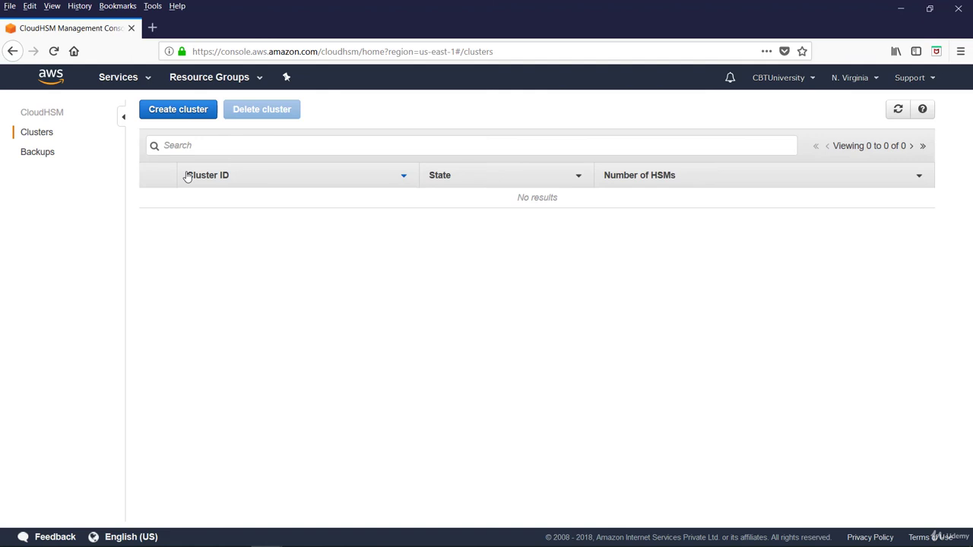
left_click(184, 112)
scroll(328, 353, "down", 3)
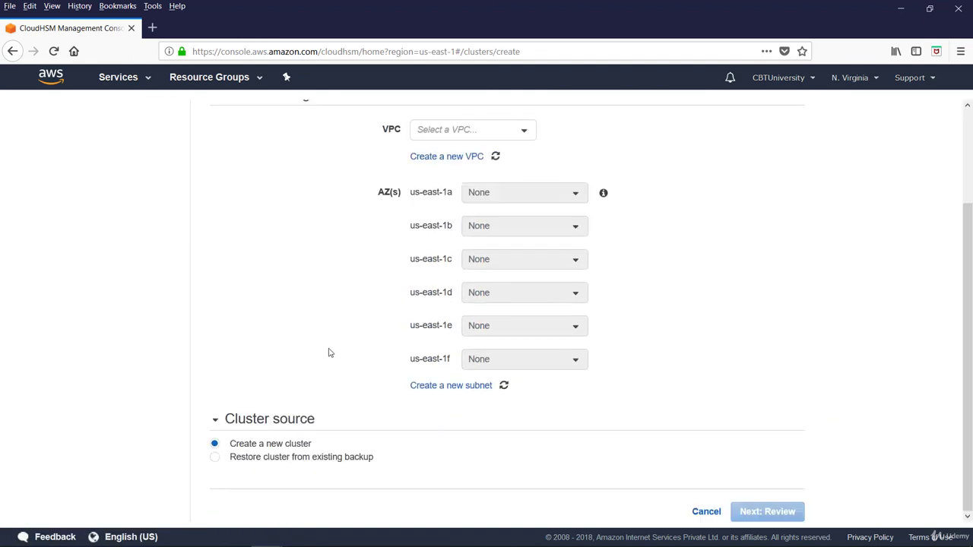
scroll(328, 353, "up", 3)
left_click(13, 51)
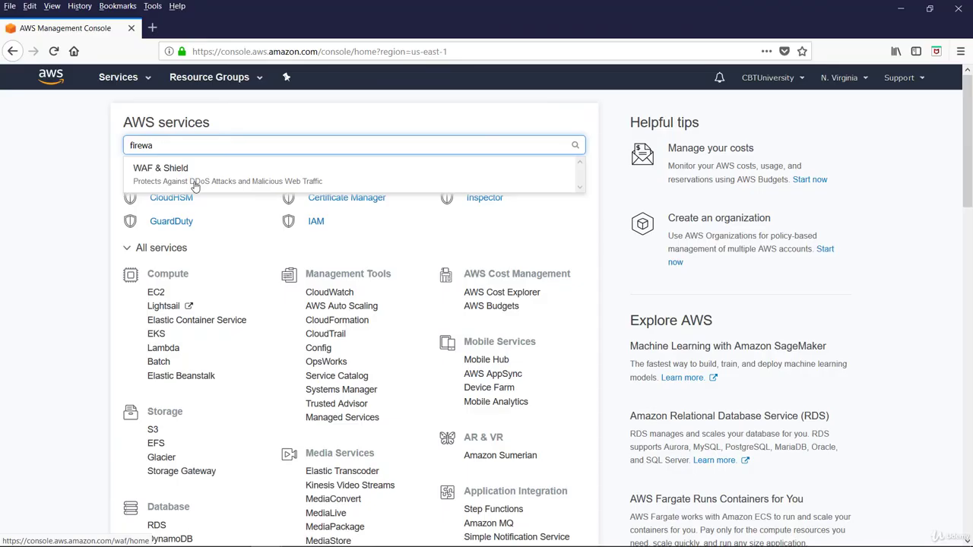
Open the WAF & Shield result from the 'firew' service search
left_click(195, 186)
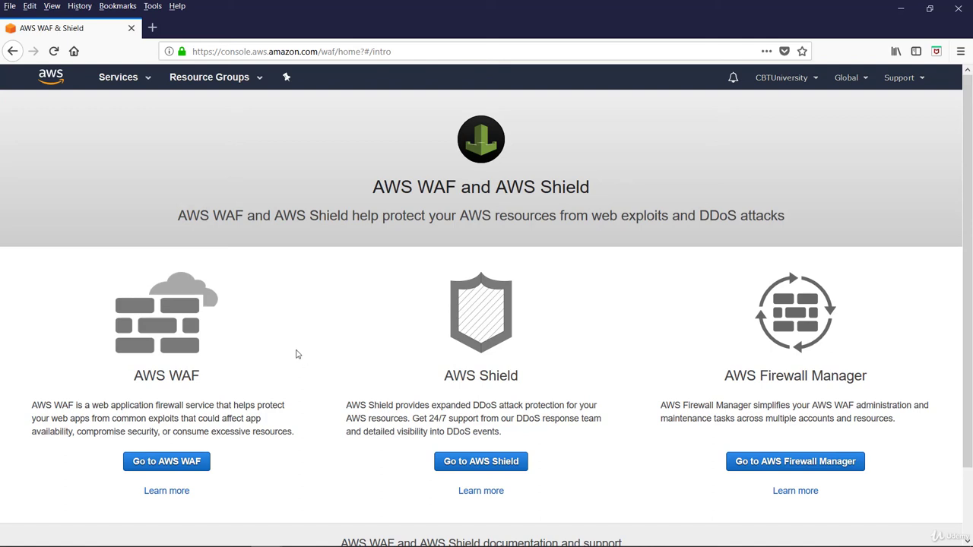
Visit the AWS WAF home, then open AWS Shield and AWS Firewall Manager from the intro page
left_click(162, 461)
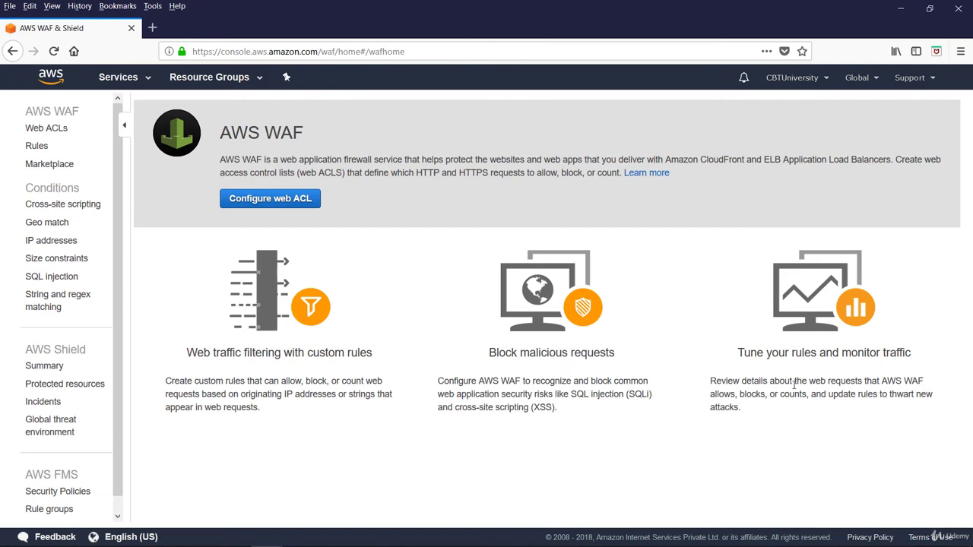
key("alt+Left")
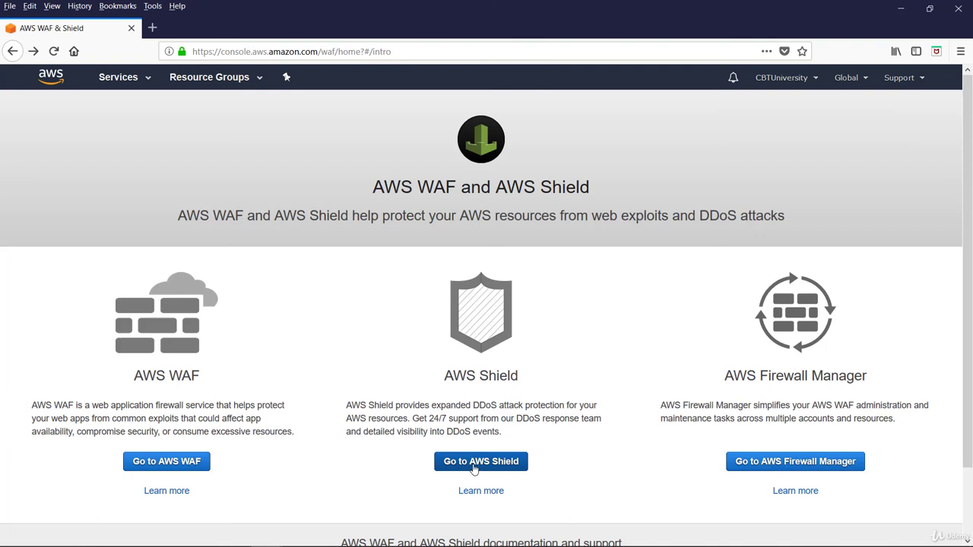
left_click(471, 465)
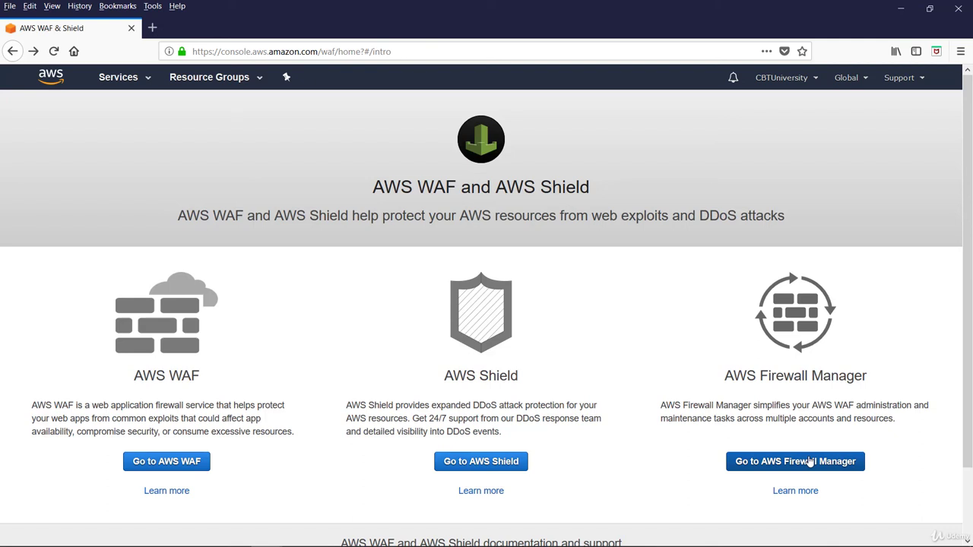
left_click(810, 463)
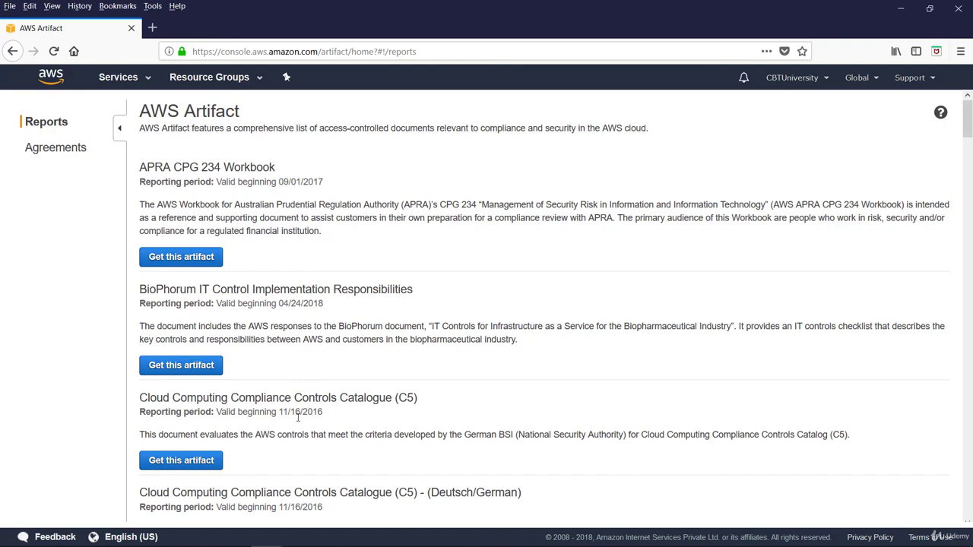
Scroll through the AWS Artifact compliance reports list down to the SOC reports
scroll(302, 437, "down", 4)
scroll(302, 444, "down", 9)
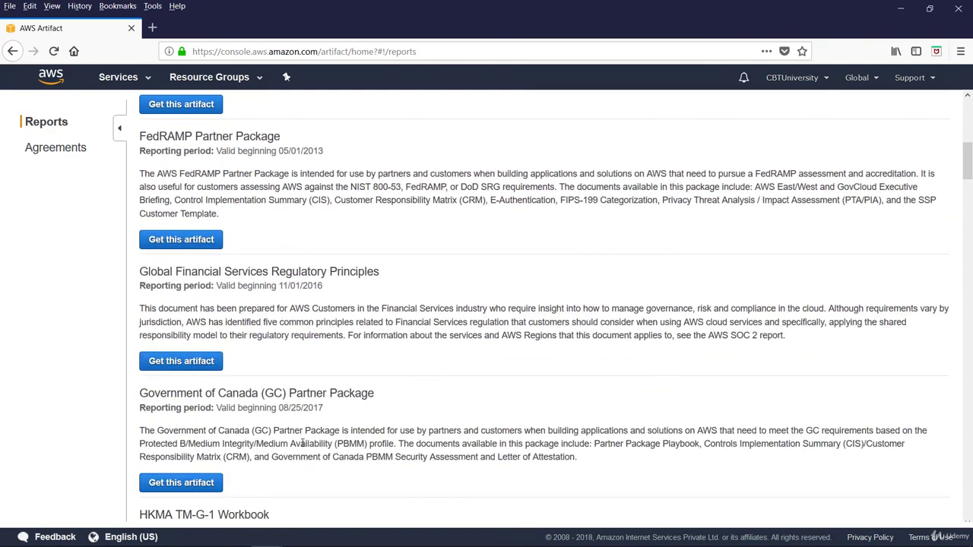
scroll(298, 461, "down", 10)
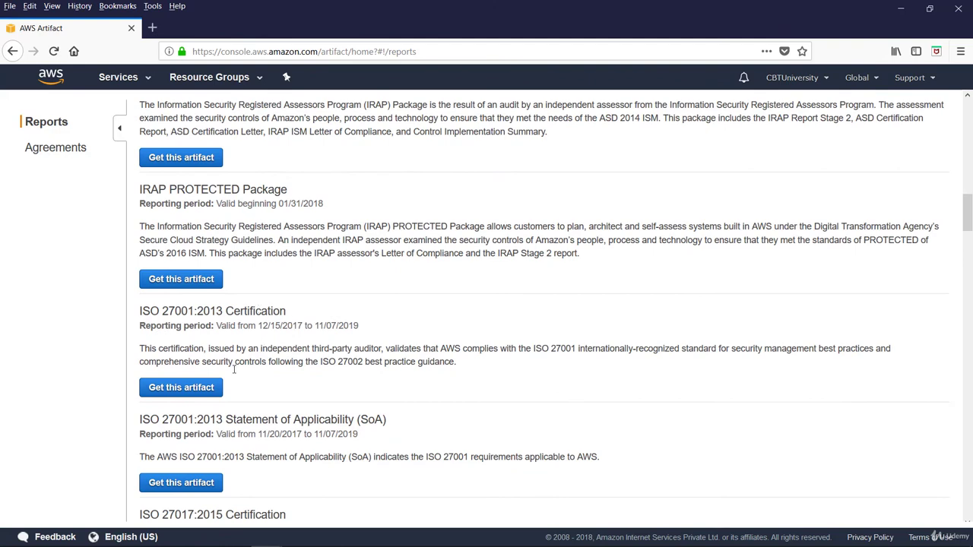
scroll(274, 382, "down", 14)
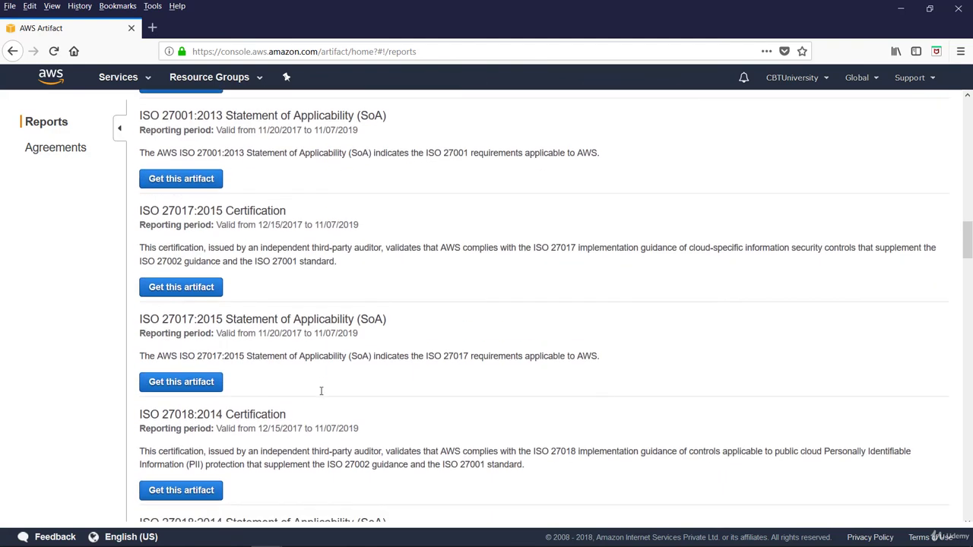
scroll(319, 402, "down", 10)
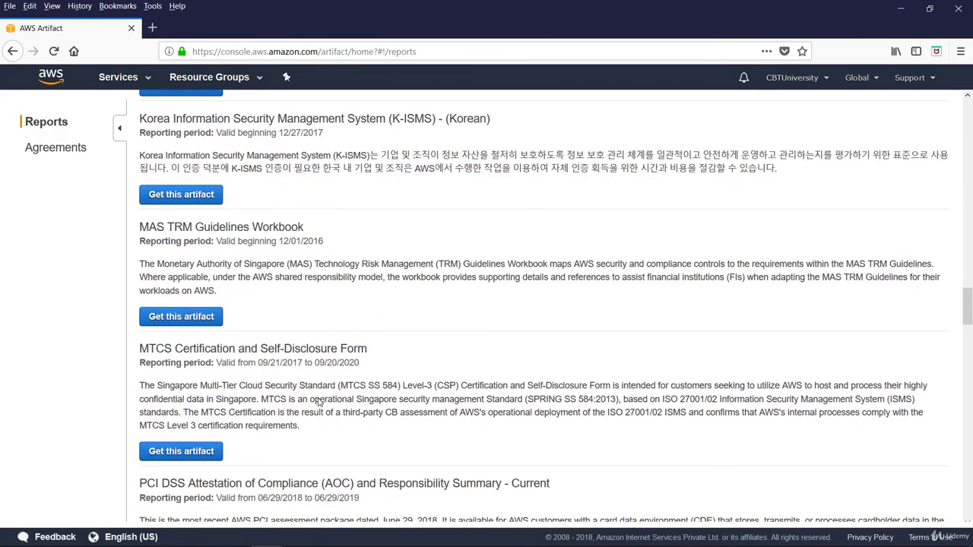
scroll(319, 403, "down", 14)
scroll(319, 402, "down", 11)
scroll(319, 400, "down", 7)
scroll(319, 403, "down", 8)
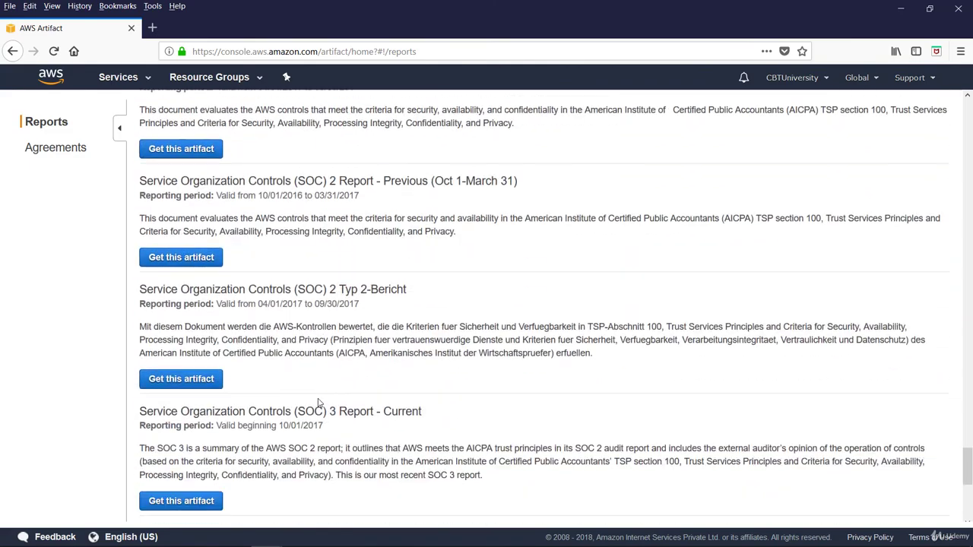
scroll(319, 403, "down", 7)
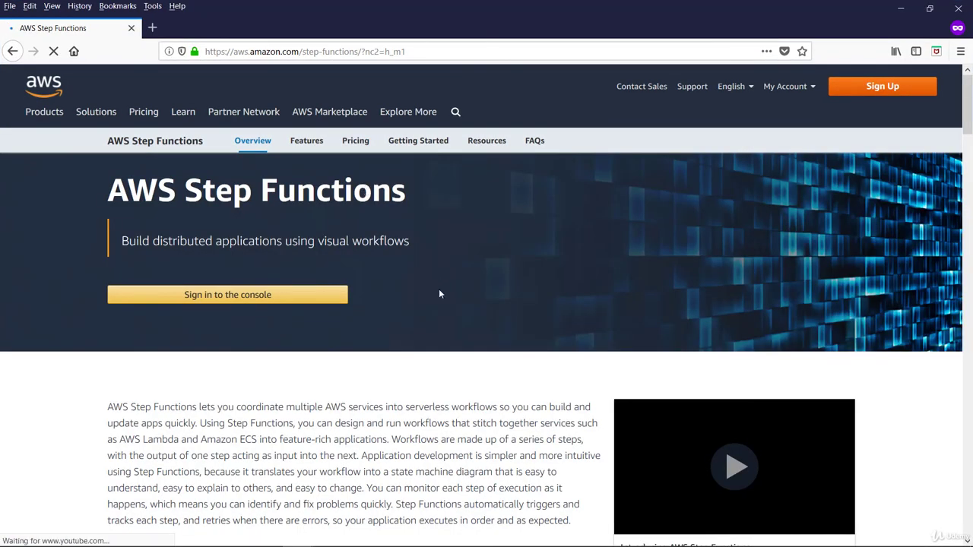
scroll(431, 351, "down", 3)
Scroll the Step Functions Features page down to the Pay per use section
scroll(431, 351, "down", 3)
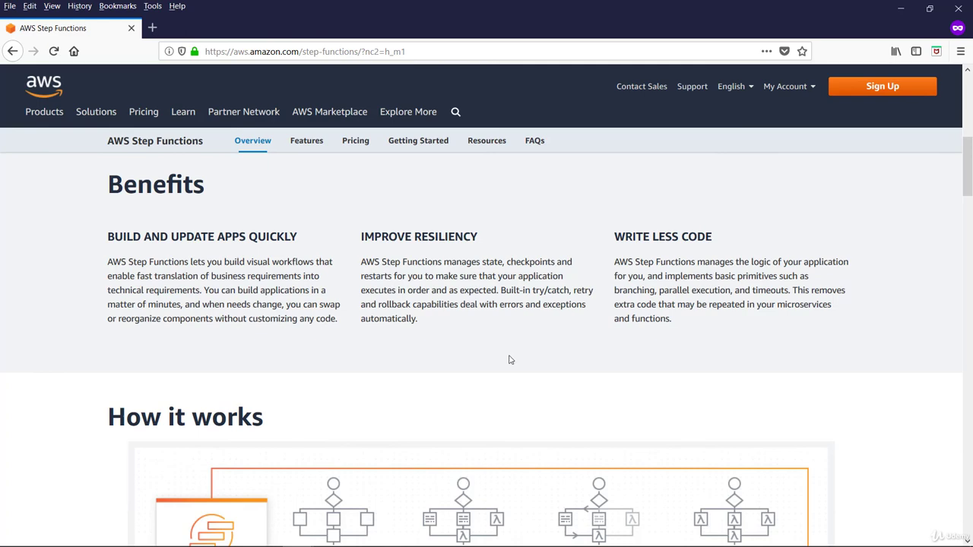
scroll(510, 359, "down", 5)
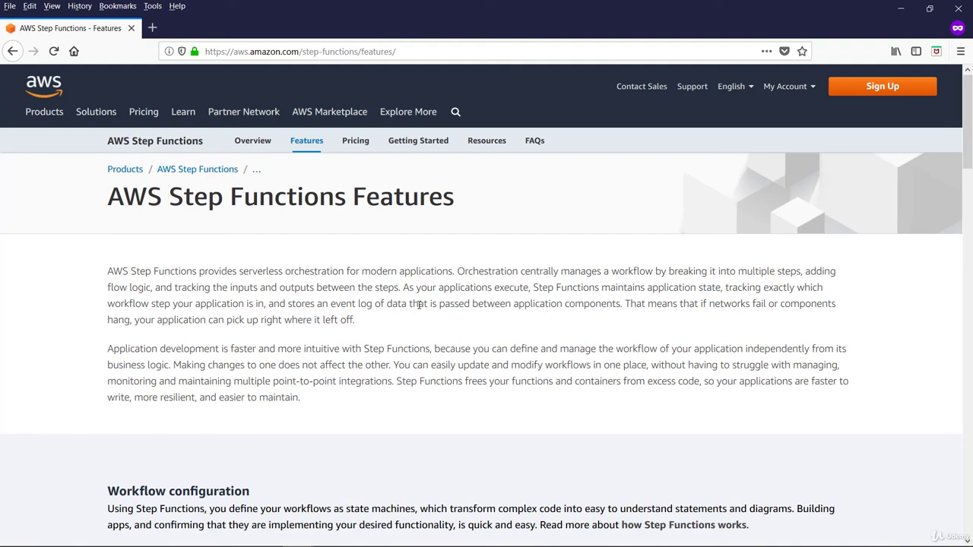
scroll(299, 375, "down", 3)
scroll(322, 412, "up", 2)
scroll(322, 416, "down", 2)
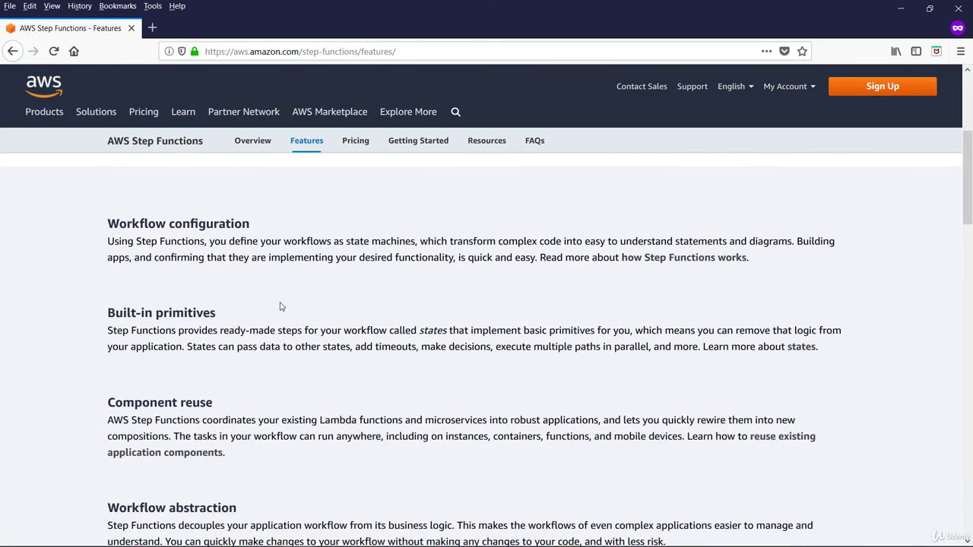
scroll(269, 410, "down", 3)
scroll(296, 396, "down", 3)
scroll(311, 364, "down", 1)
scroll(311, 383, "down", 5)
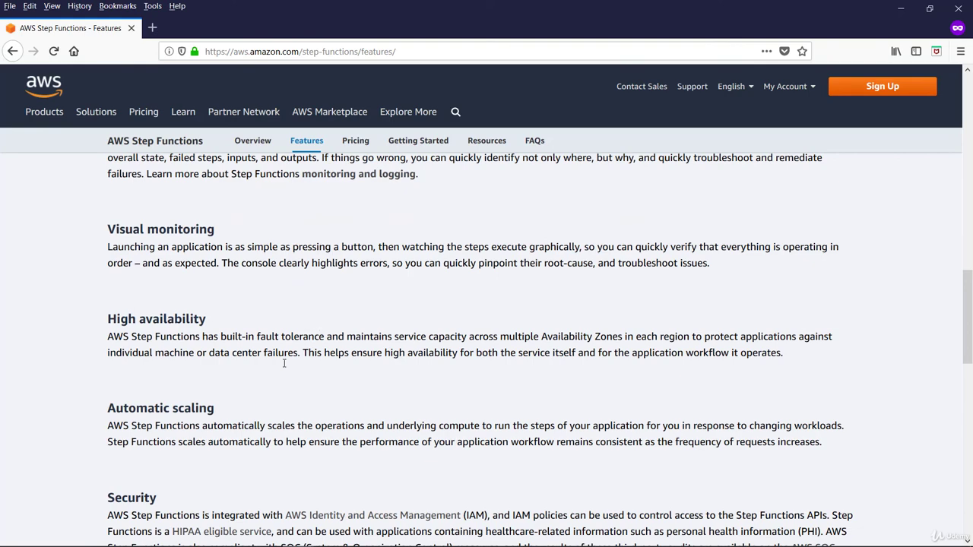
scroll(307, 401, "down", 3)
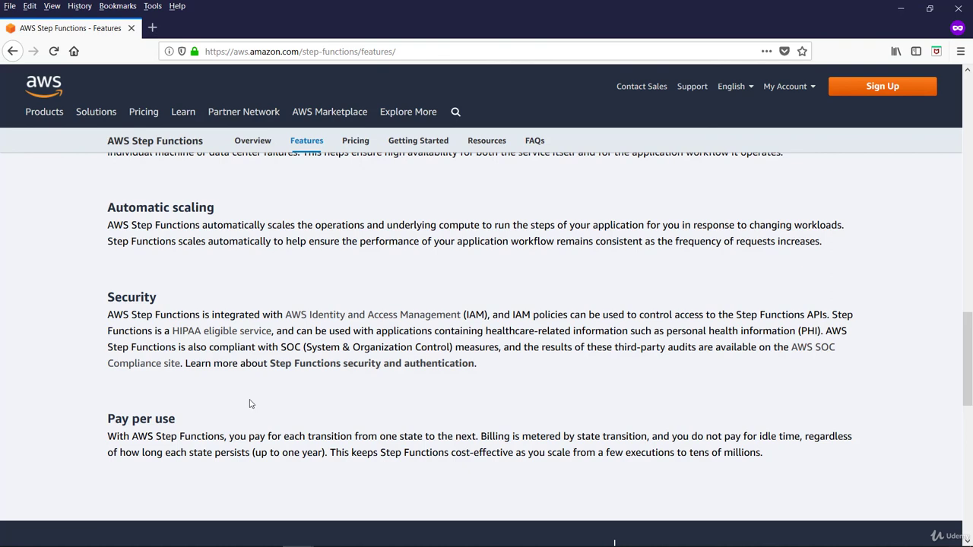
Bring up the Step Functions per-region state transition prices, $0.0250 per 1,000 in most regions
left_click(354, 180)
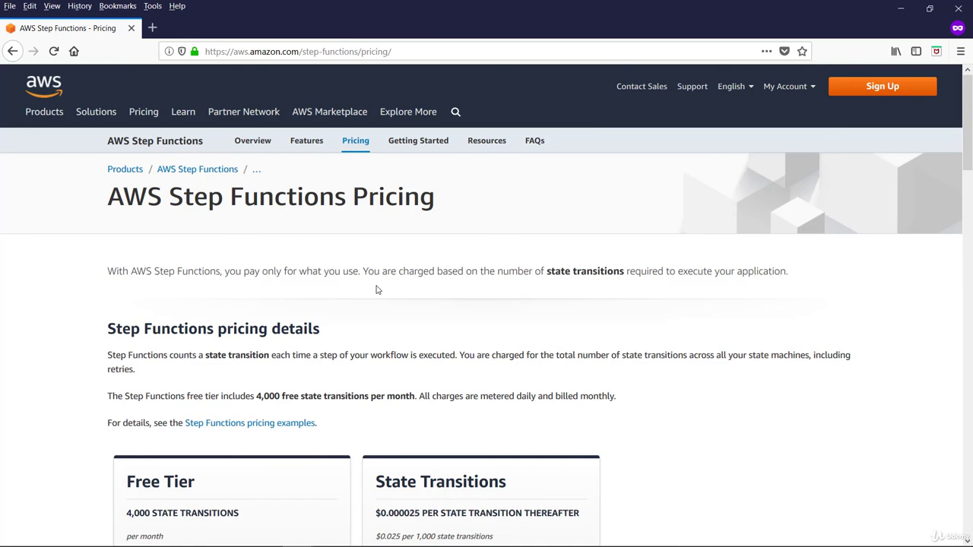
scroll(376, 289, "down", 3)
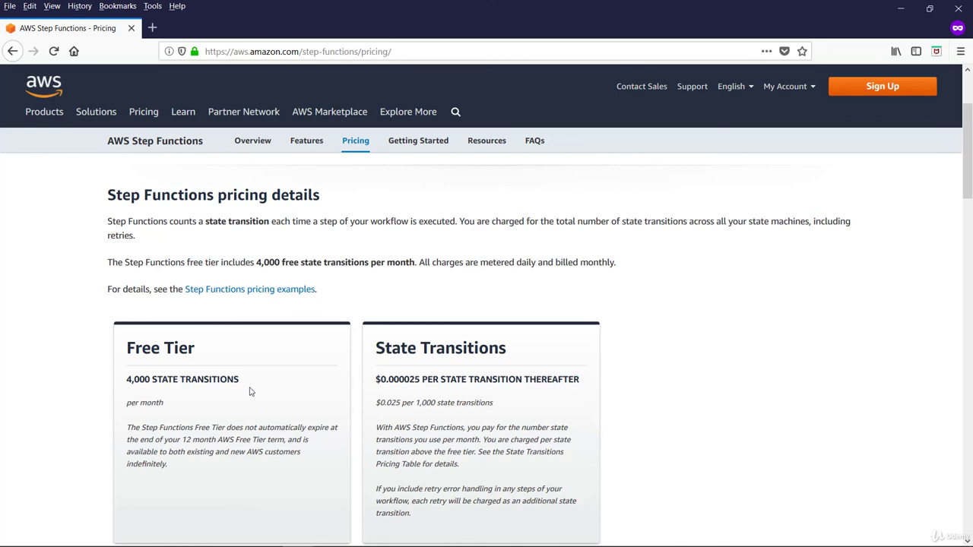
scroll(250, 391, "down", 5)
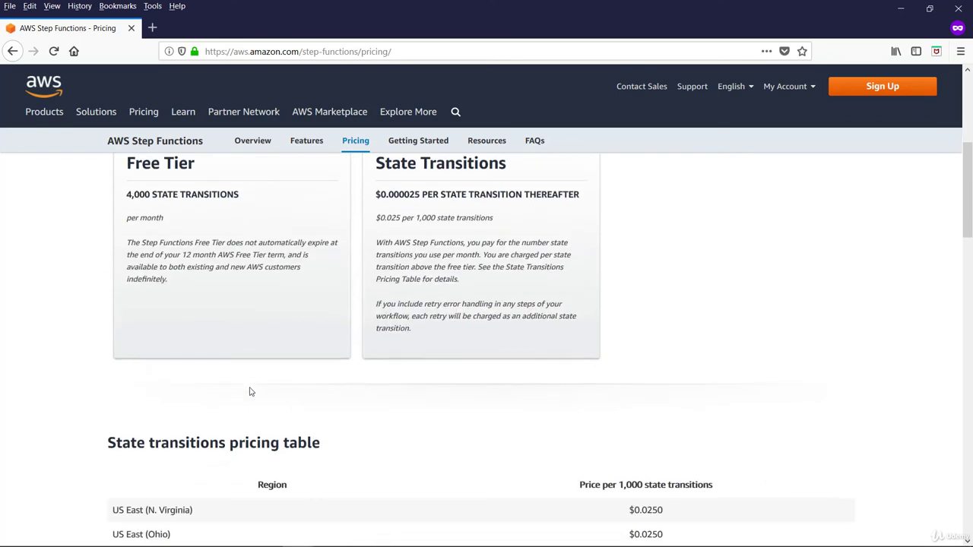
scroll(250, 391, "down", 5)
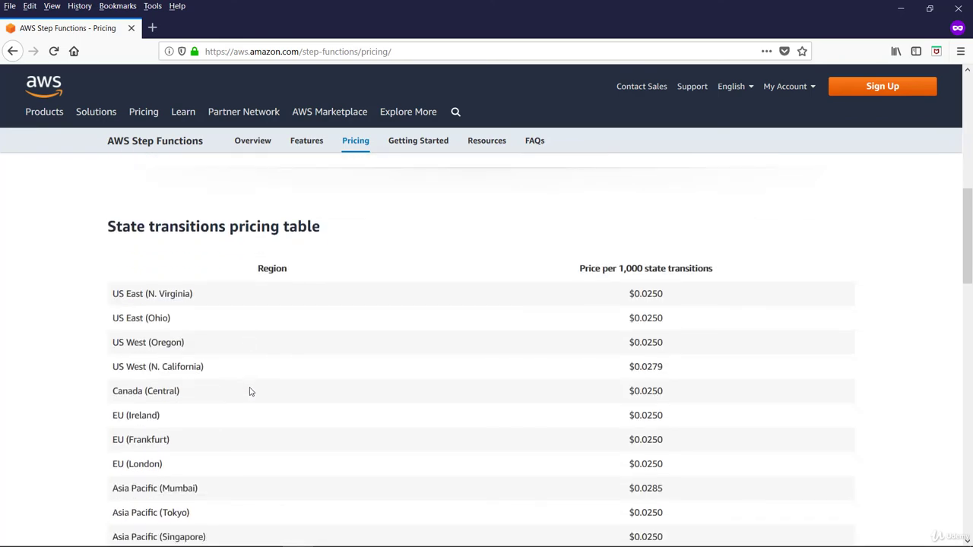
scroll(250, 392, "down", 3)
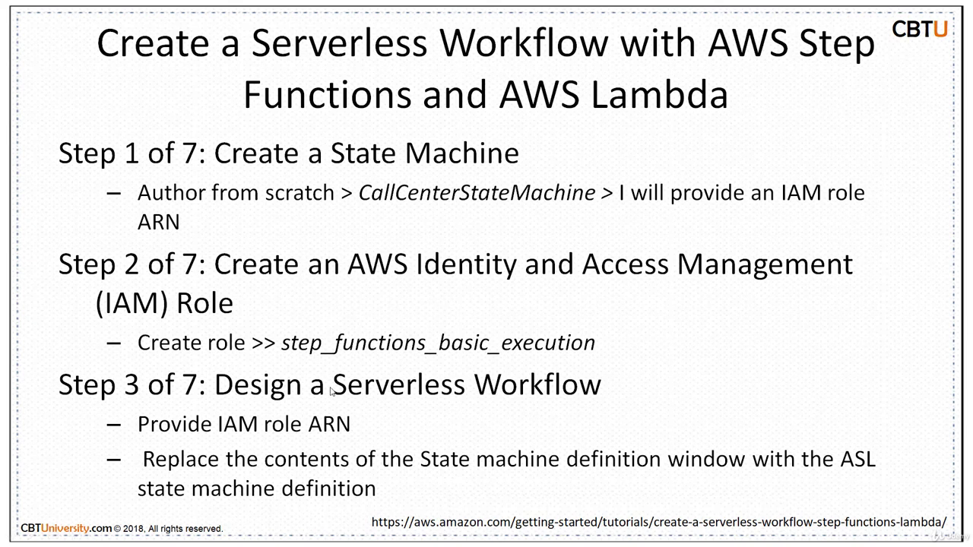
Advance two slides, from Steps 1–3 past Steps 4–5 to the Steps 6–7 slide
key("Right")
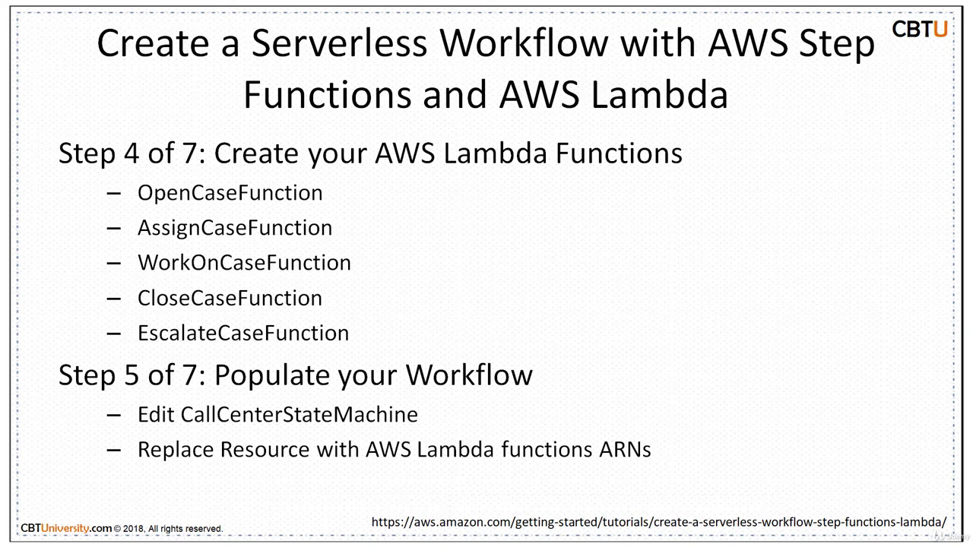
key("Right")
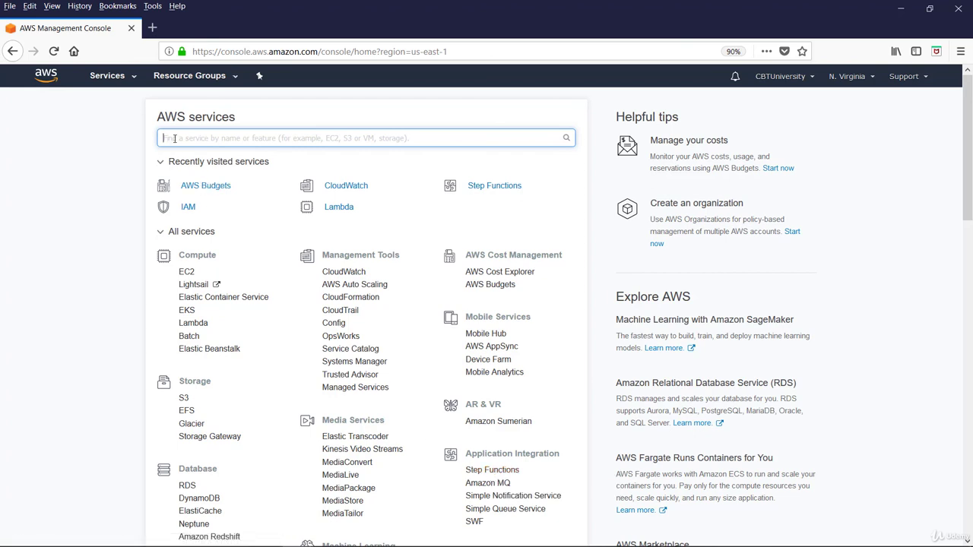
Find Step Functions through the services search and begin creating a new state machine
type("step")
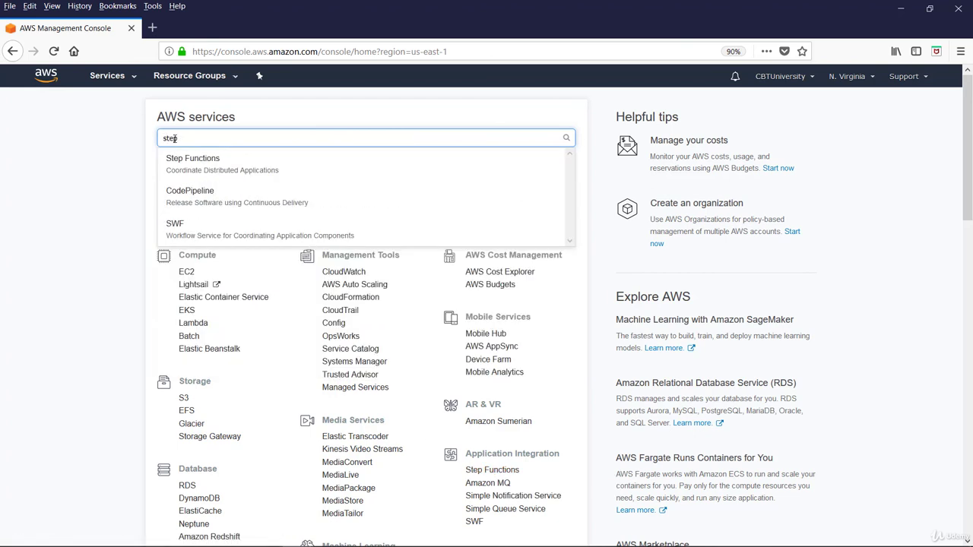
left_click(210, 172)
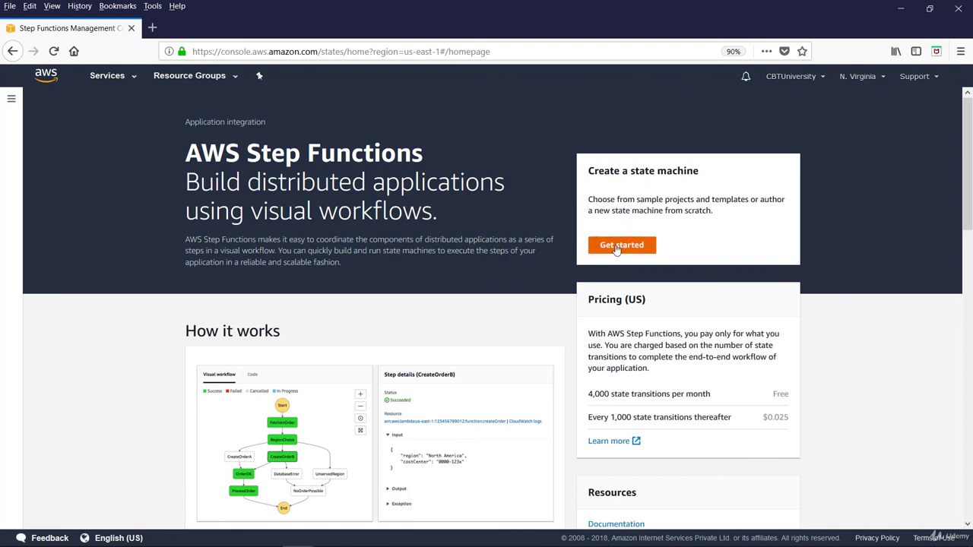
left_click(617, 246)
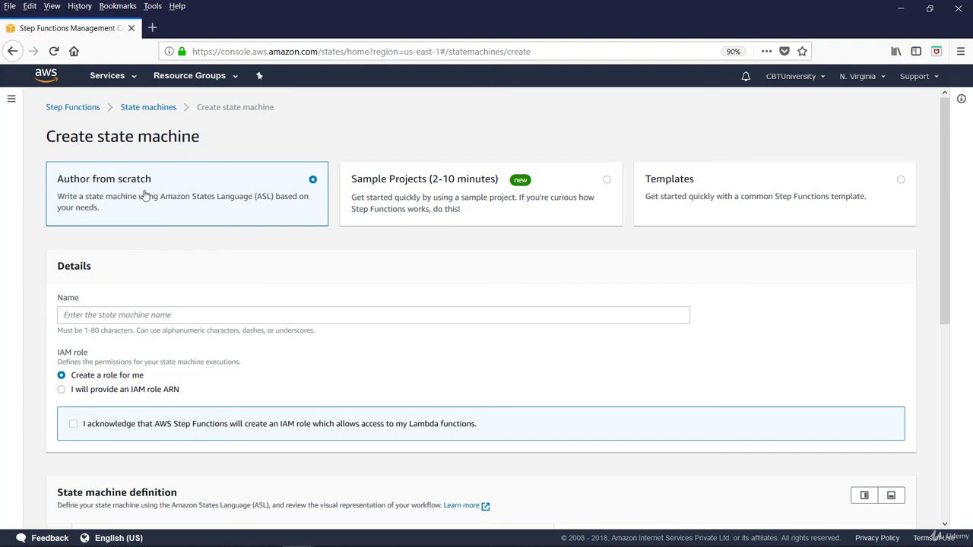
Name the state machine CallCenterStateMachine and choose to provide an existing IAM role ARN
left_click(97, 315)
type("CallCenterStateMachine")
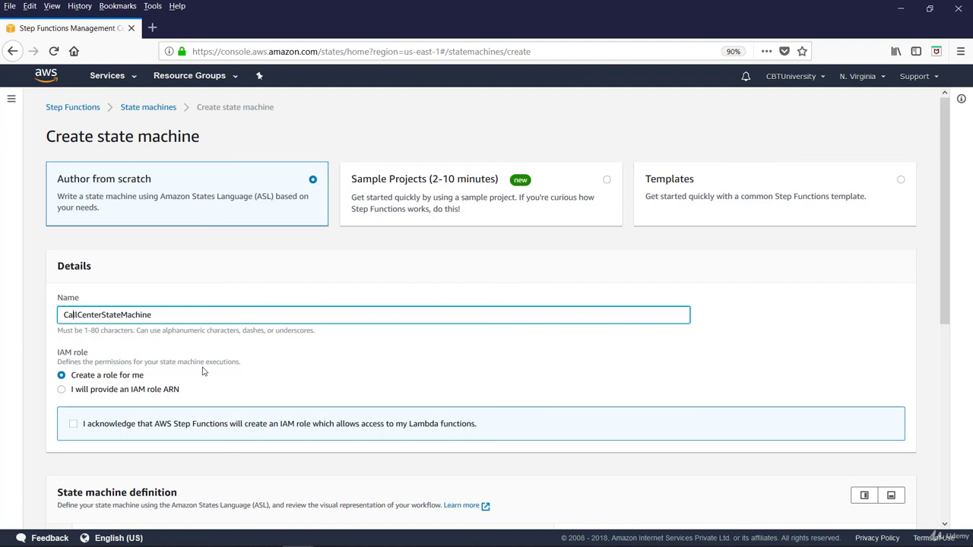
left_click(61, 389)
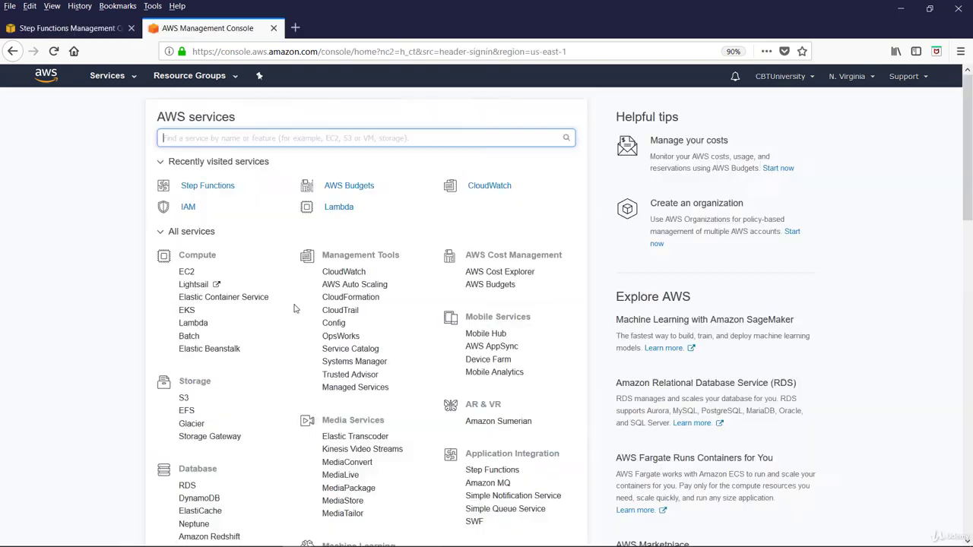
scroll(295, 309, "down", 10)
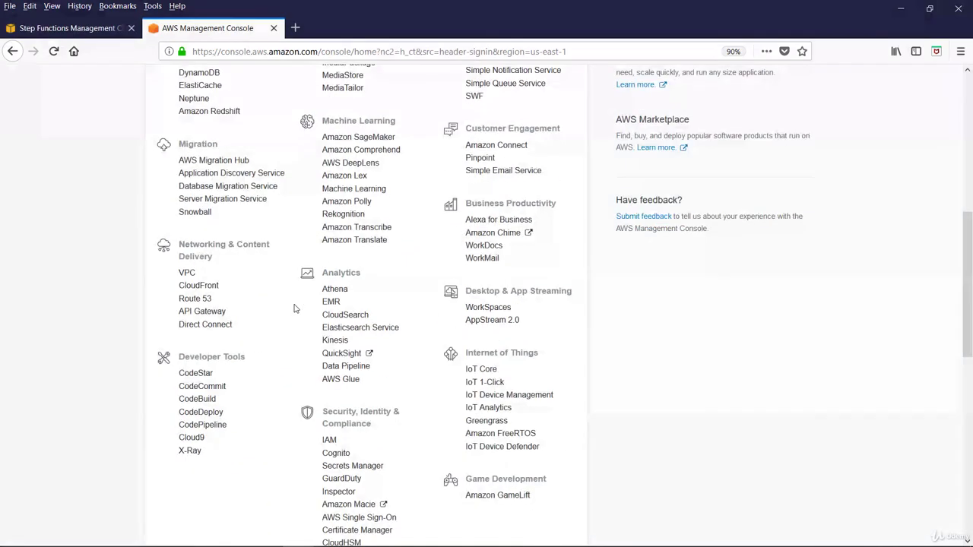
Go to IAM's Roles list and start the Create role wizard
scroll(296, 308, "down", 2)
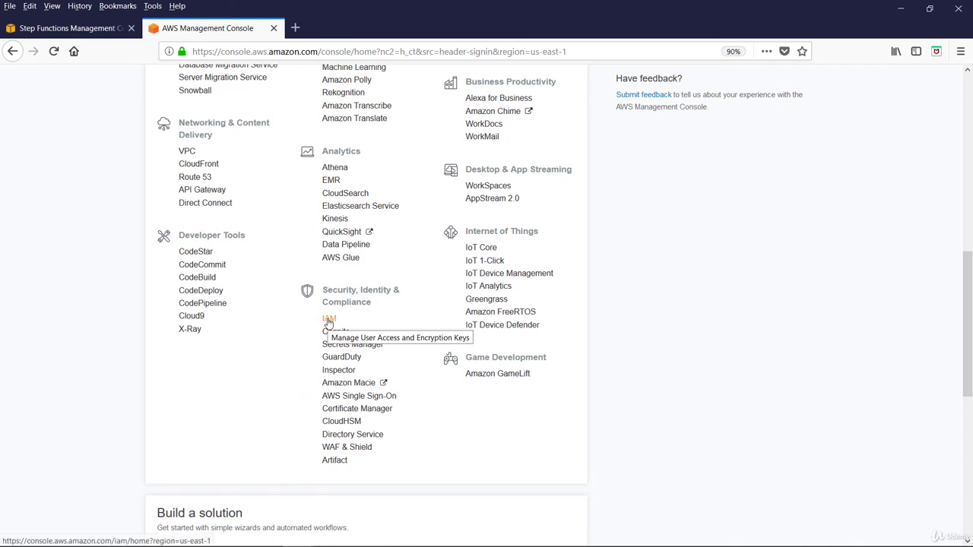
left_click(329, 320)
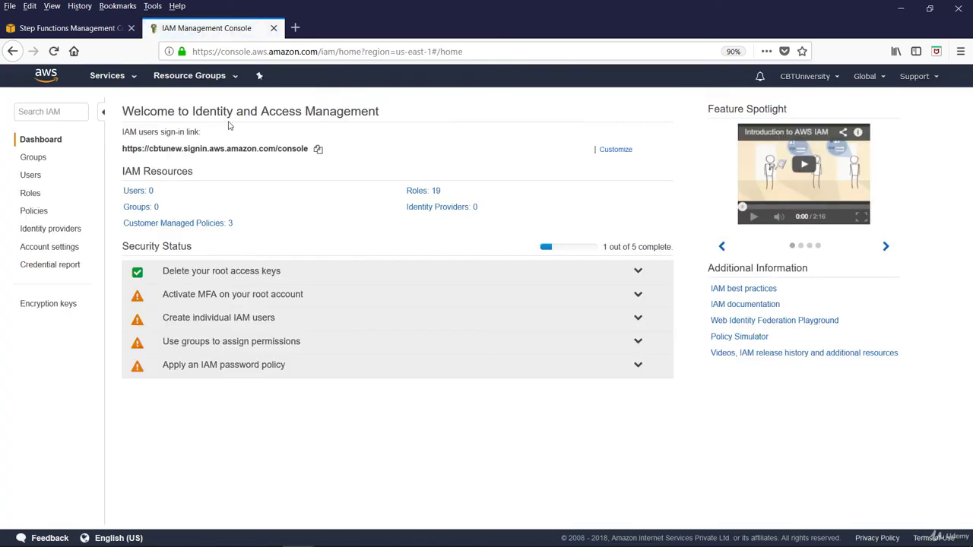
left_click(31, 193)
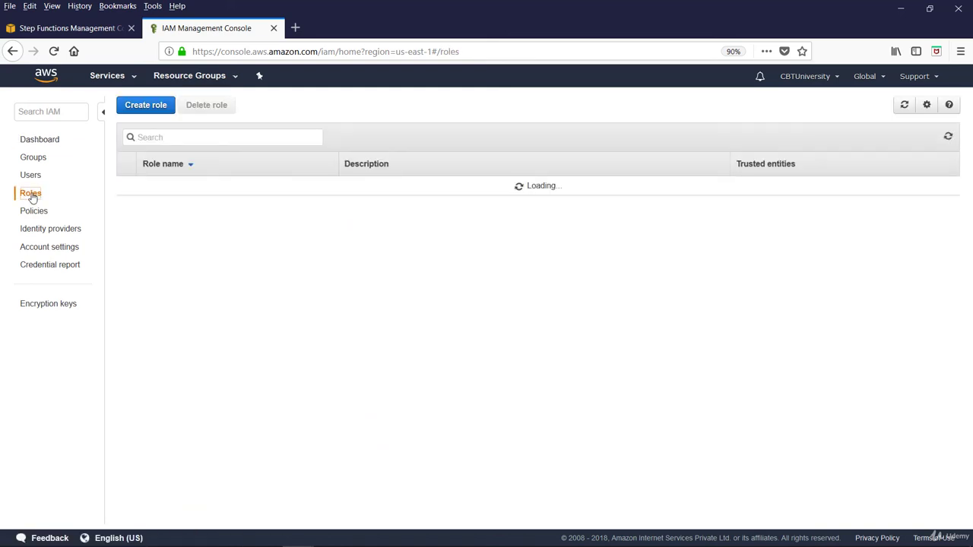
scroll(500, 317, "down", 5)
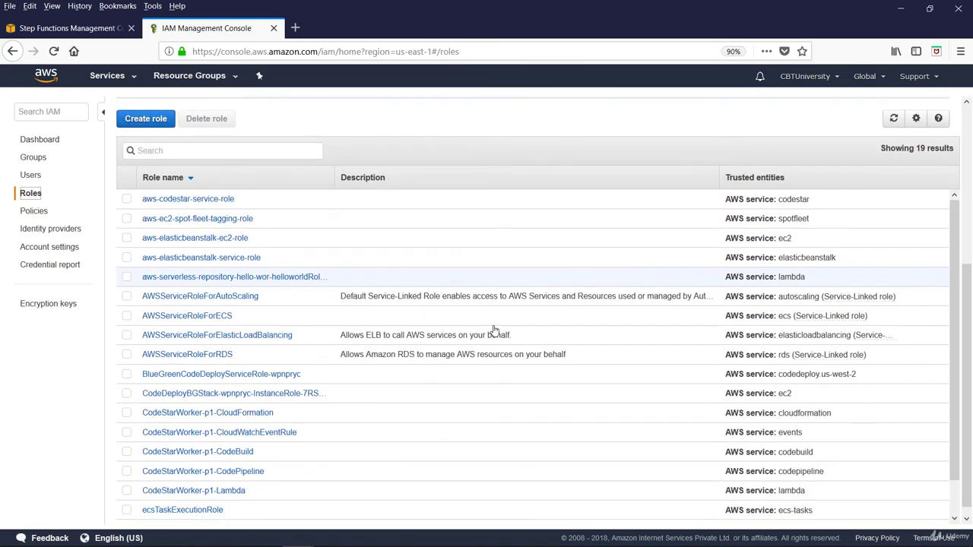
scroll(494, 329, "down", 1)
scroll(462, 317, "up", 5)
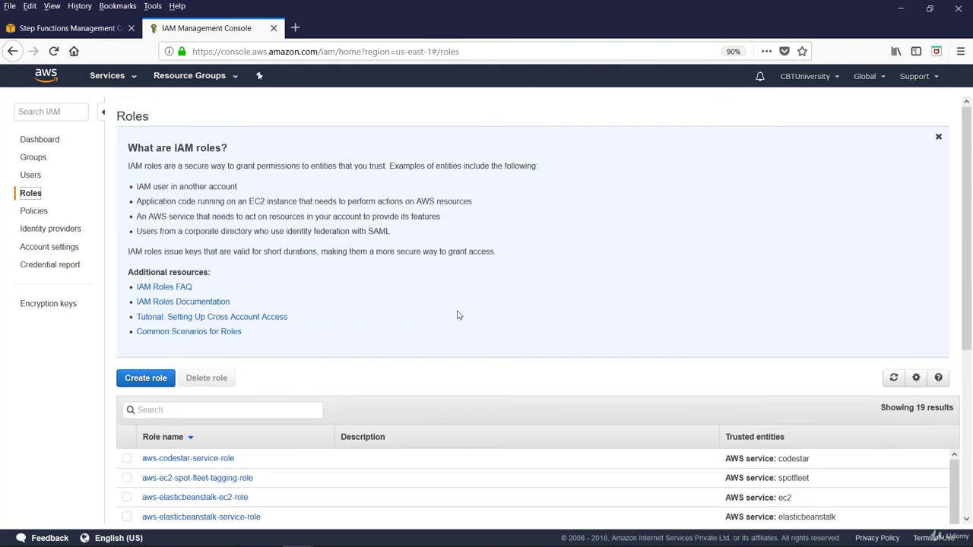
left_click(149, 384)
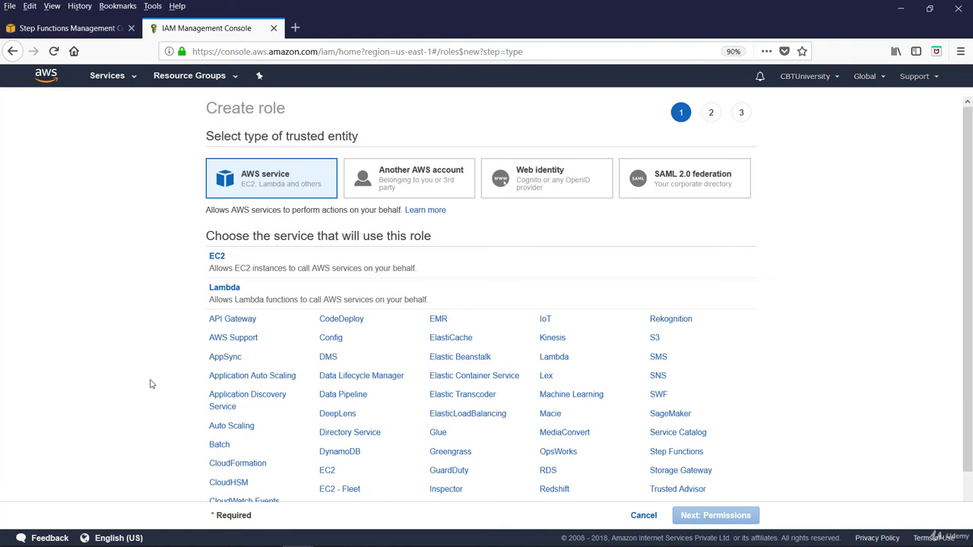
Reset zoom to 100%, pick Step Functions as trusted service, and advance to review
key("ctrl+0")
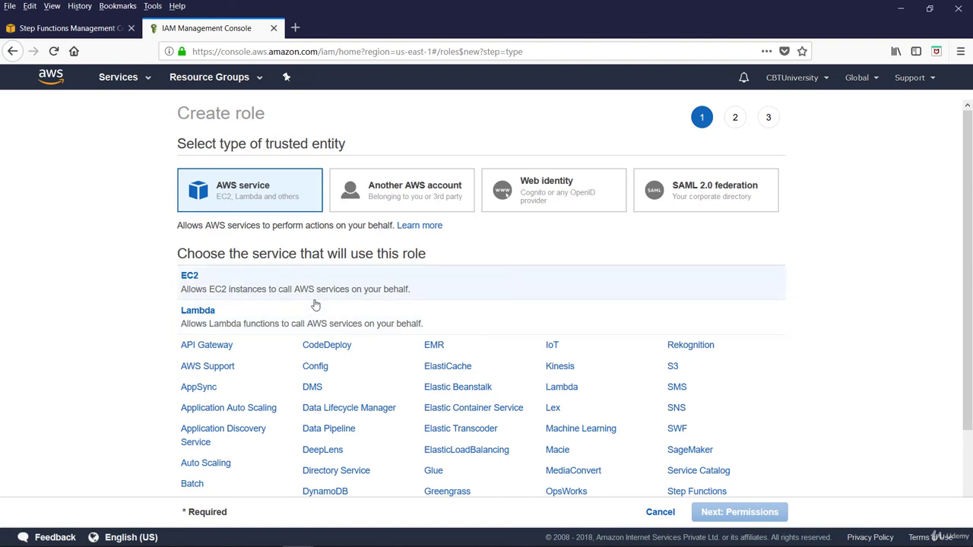
scroll(651, 387, "down", 3)
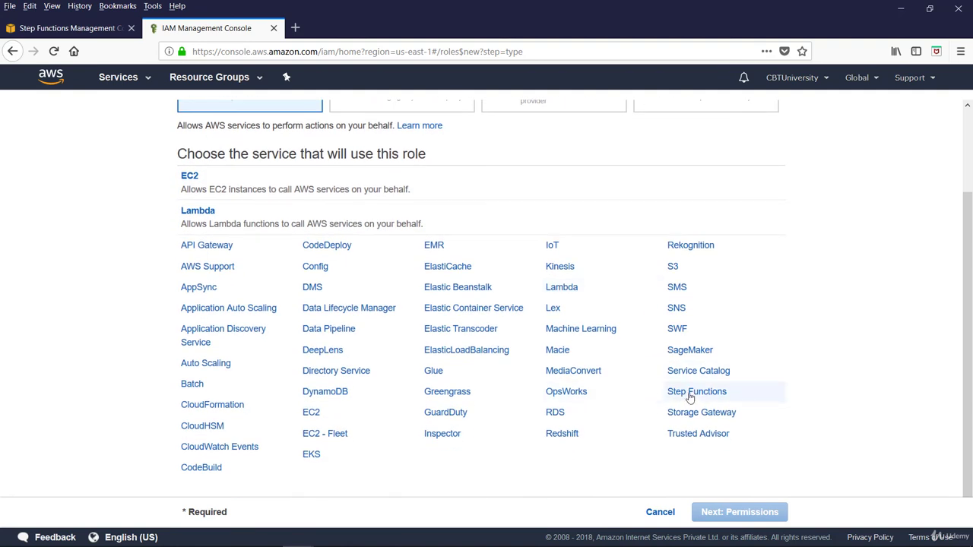
left_click(693, 391)
left_click(740, 512)
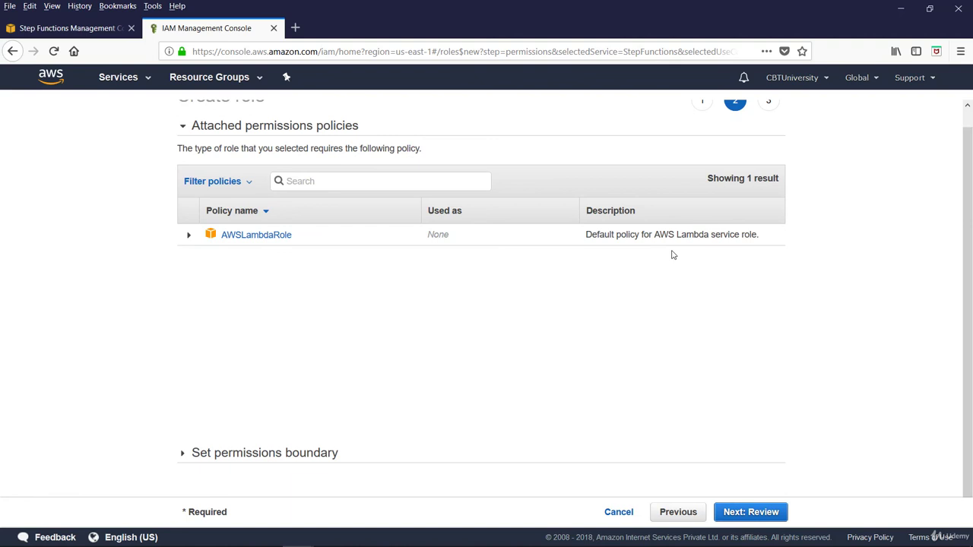
left_click(183, 454)
scroll(182, 456, "down", 2)
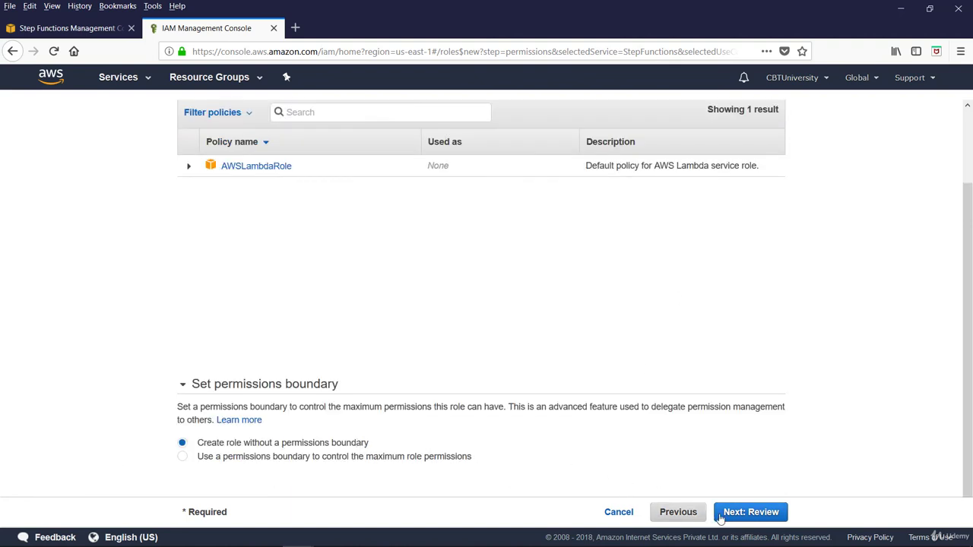
left_click(763, 514)
Name the role step_functions_basic_execution and create it
left_click(407, 198)
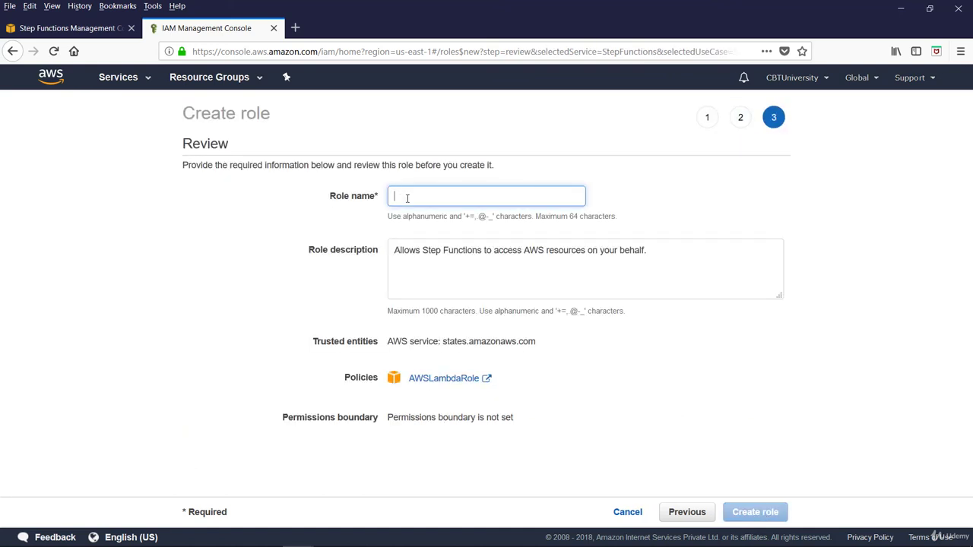
type("step_functions_basic_execution")
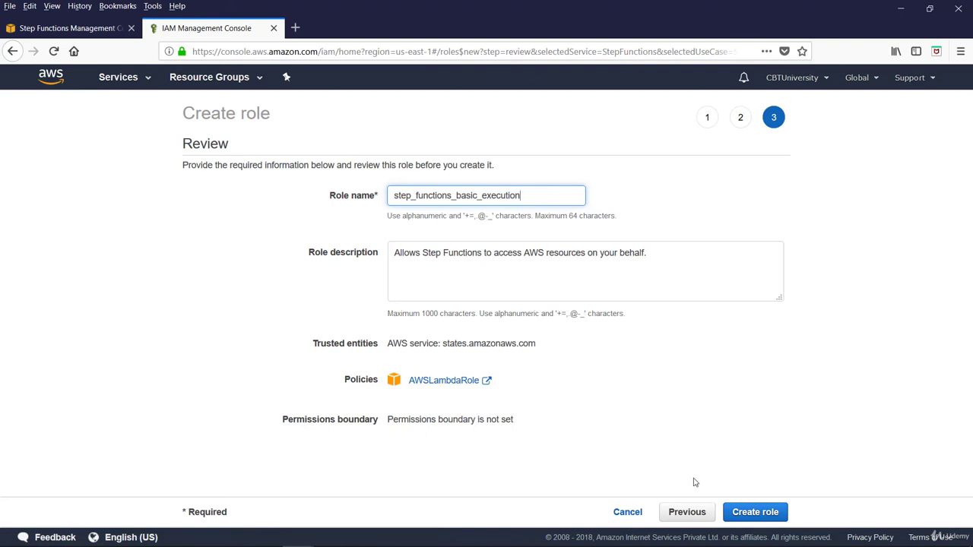
left_click(755, 513)
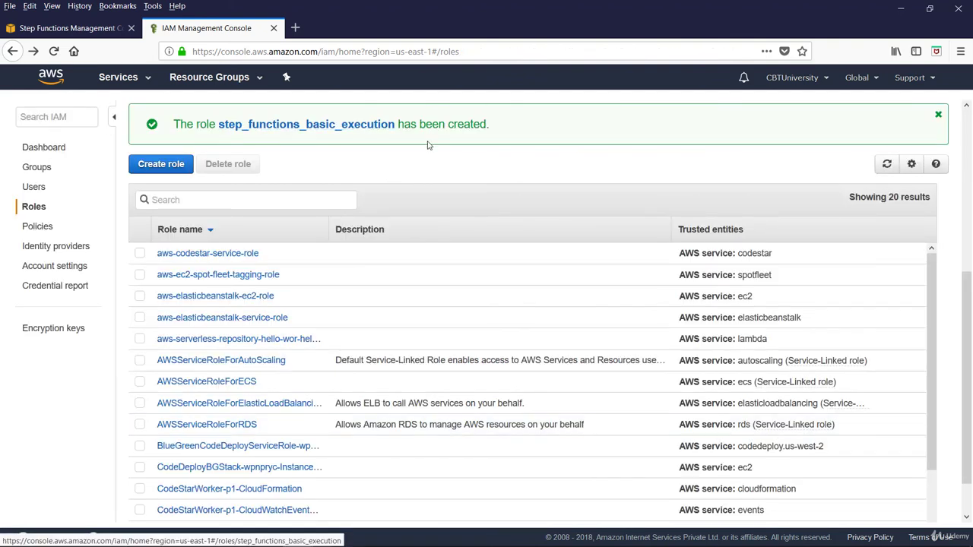
Filter roles by 'step' and open the step_functions_basic_execution role's summary
left_click(254, 198)
type("step")
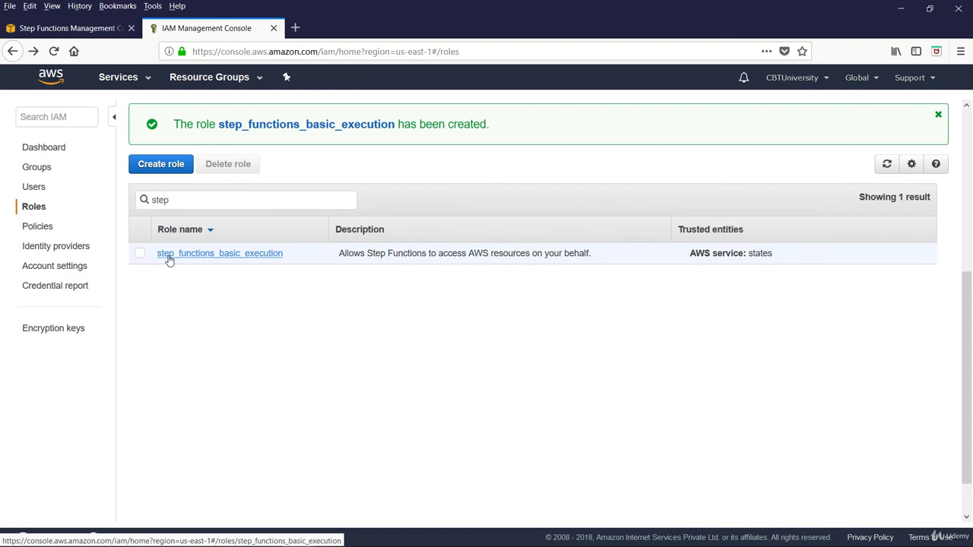
left_click(209, 256)
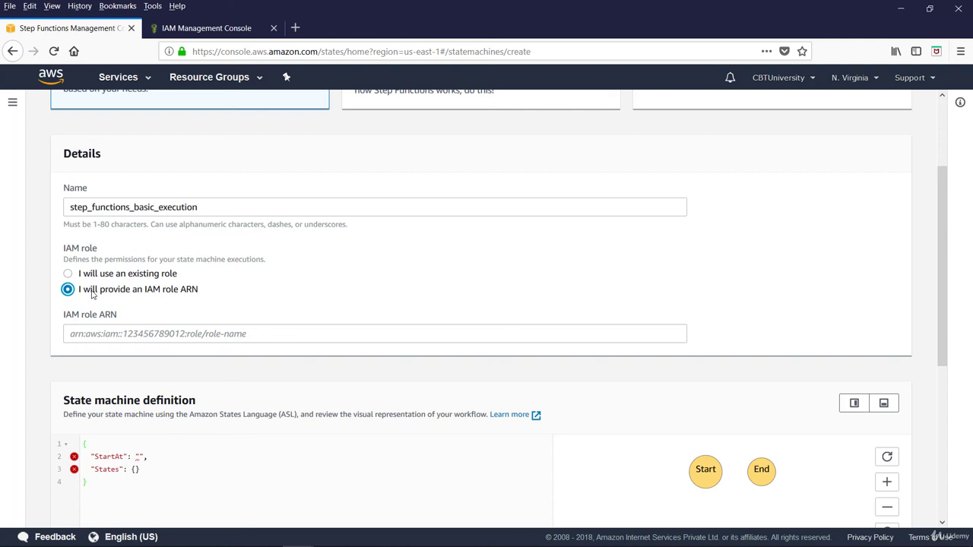
Copy the new role's ARN into the IAM role ARN field, then bring up 1-ASL.txt
key("ctrl+Tab")
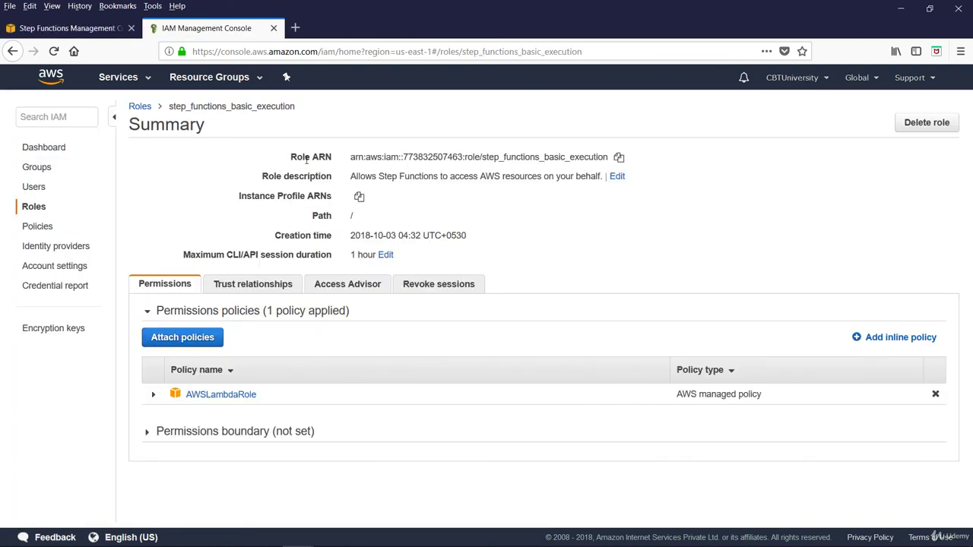
left_click(618, 156)
key("ctrl+Tab")
left_click(70, 334)
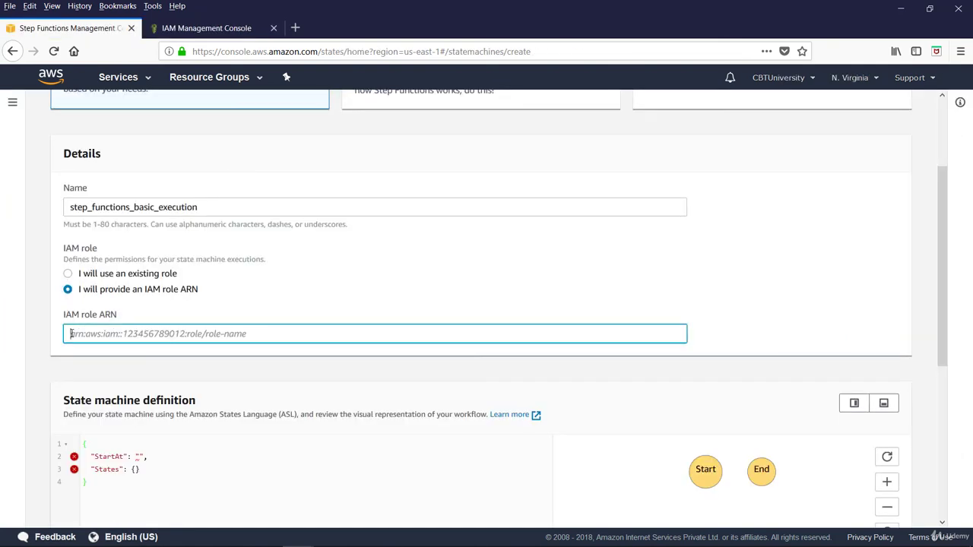
key("ctrl+v")
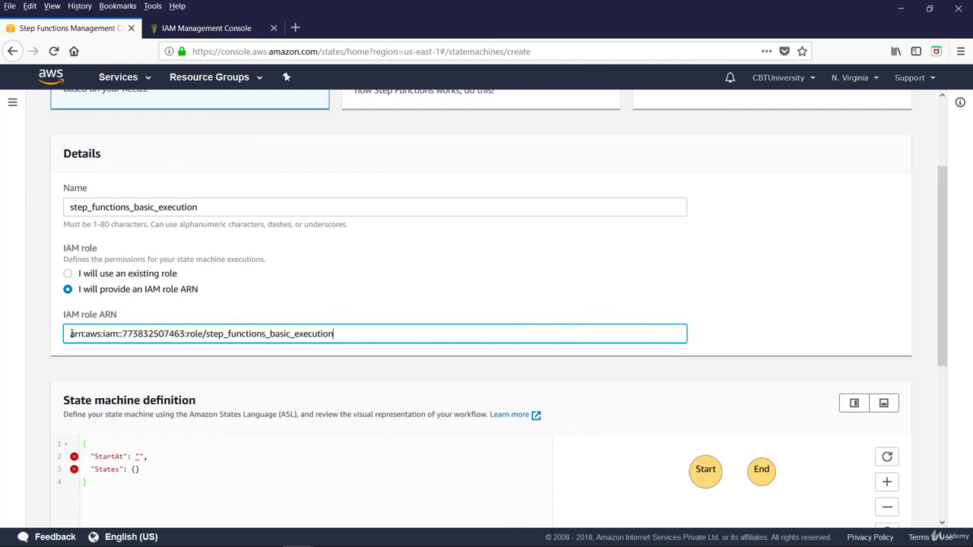
scroll(255, 340, "down", 3)
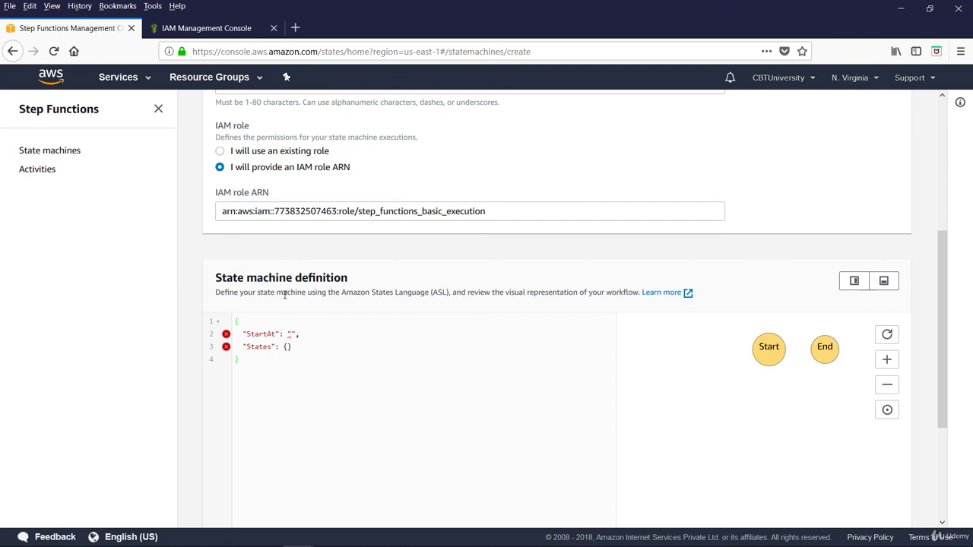
key("alt+Tab")
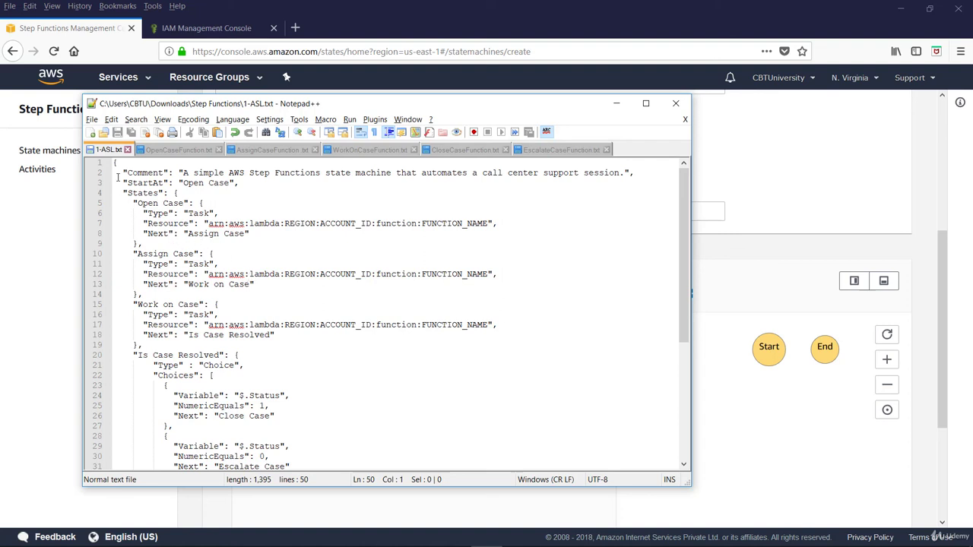
left_click(205, 203)
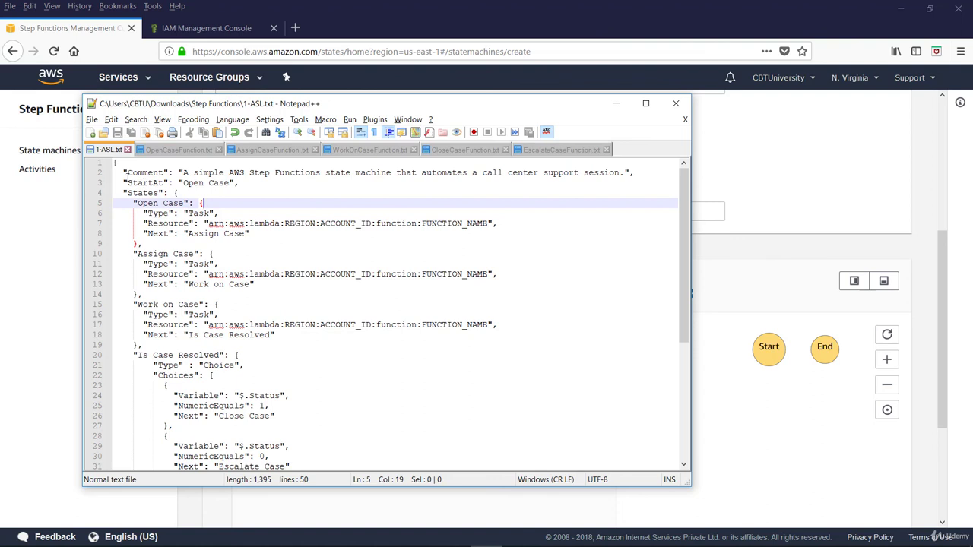
Swap the default JSON for the 1-ASL.txt call-center definition and refresh the workflow graph
key("ctrl+a")
key("alt+Tab")
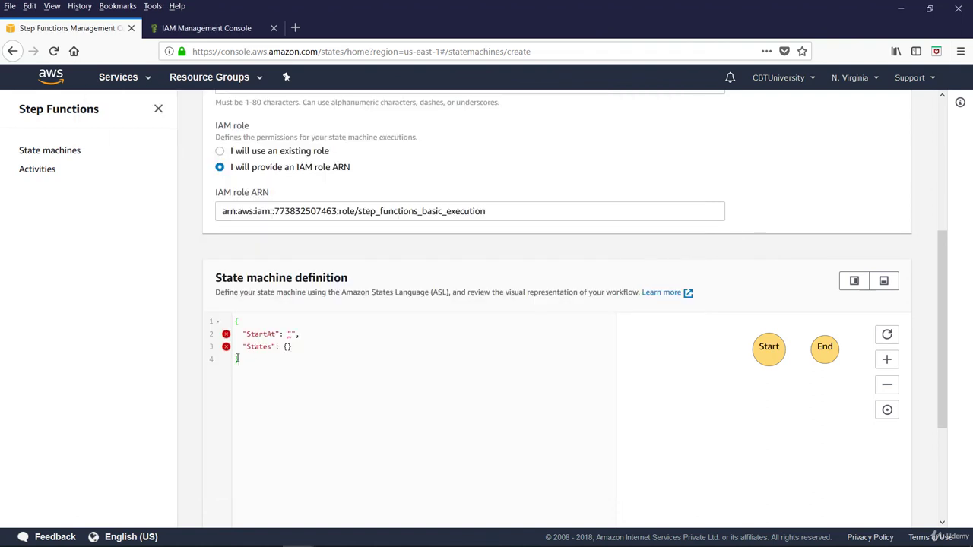
left_click_drag(237, 359, 217, 317)
key("BackSpace")
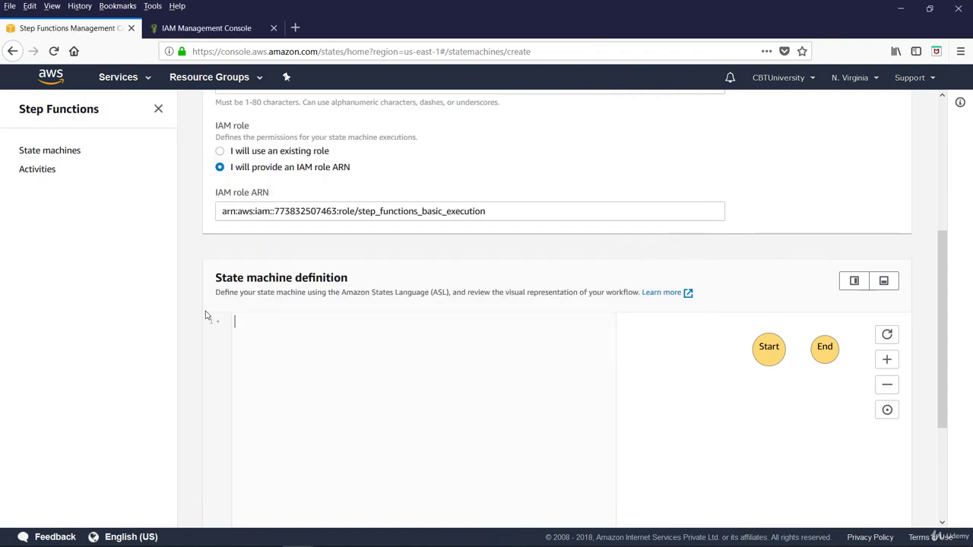
key("ctrl+v")
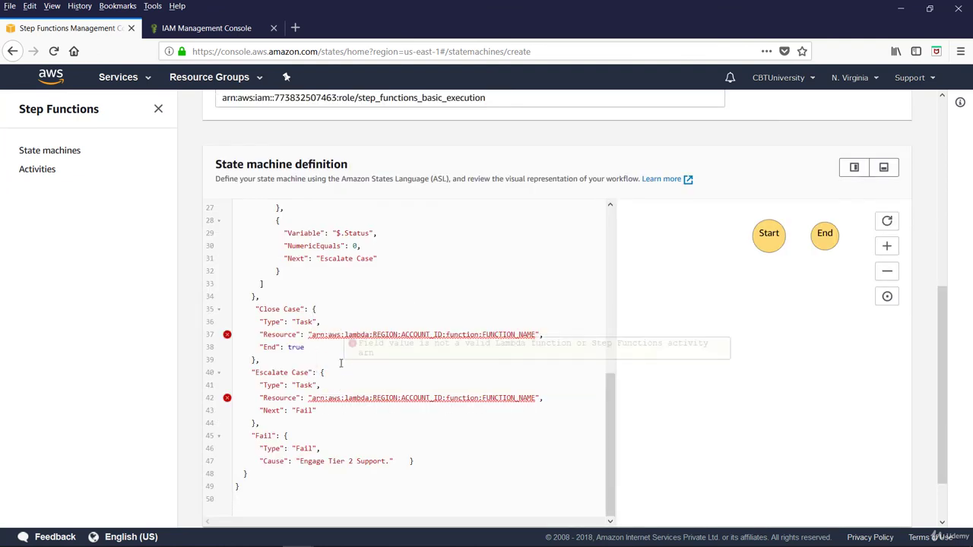
scroll(340, 362, "up", 3)
scroll(341, 363, "up", 6)
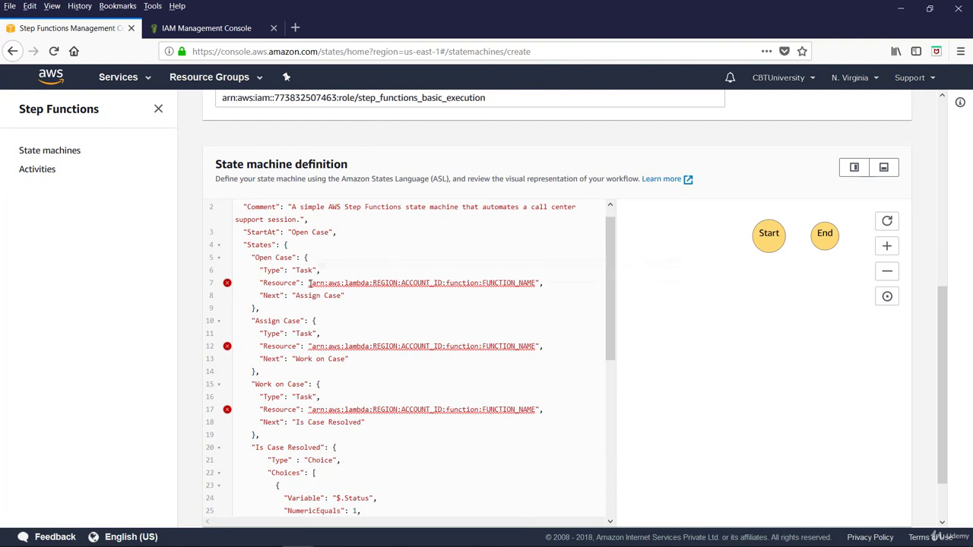
scroll(309, 282, "up", 3)
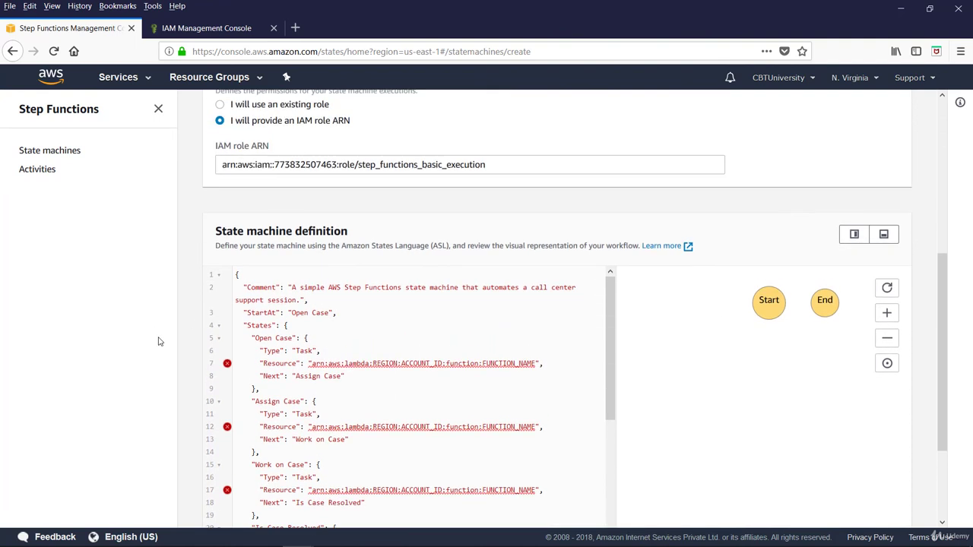
scroll(159, 343, "down", 2)
left_click(888, 185)
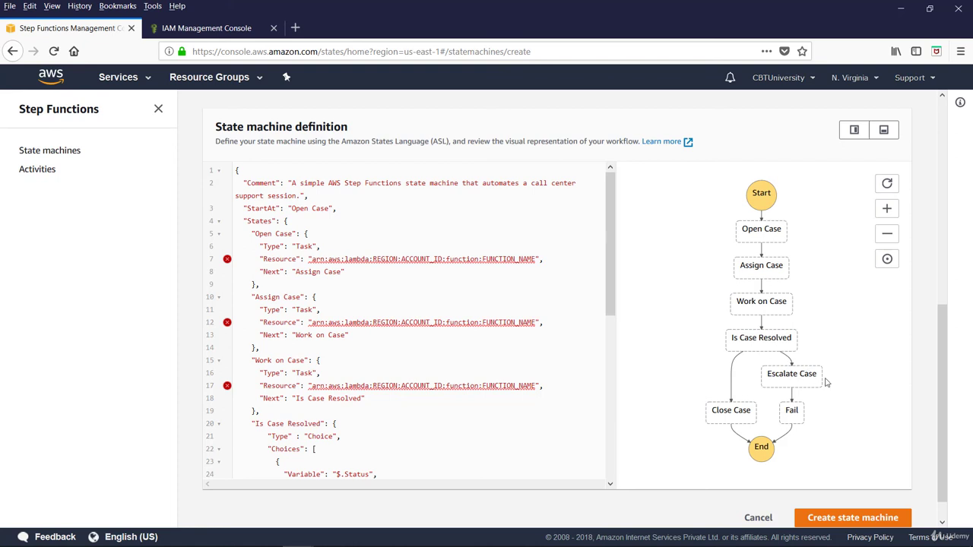
scroll(520, 412, "down", 5)
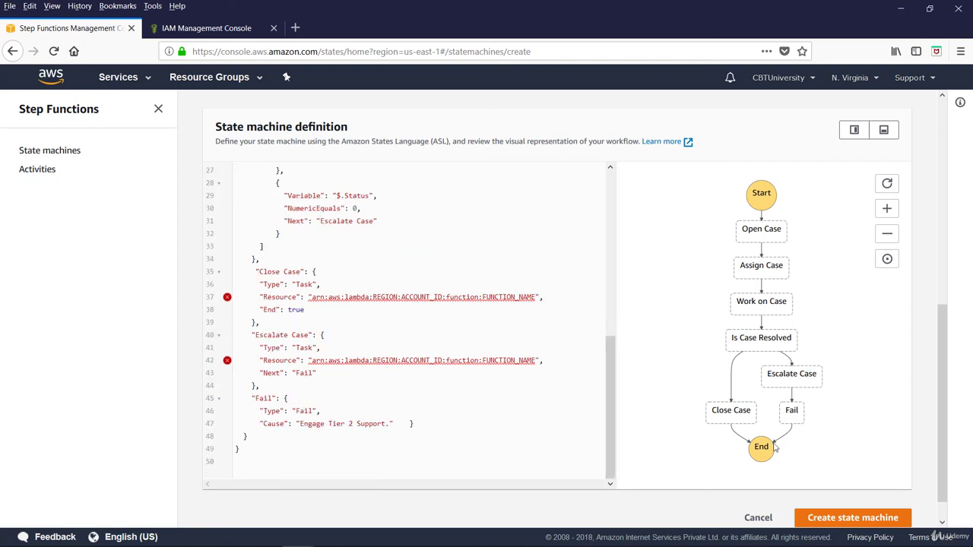
scroll(760, 456, "down", 1)
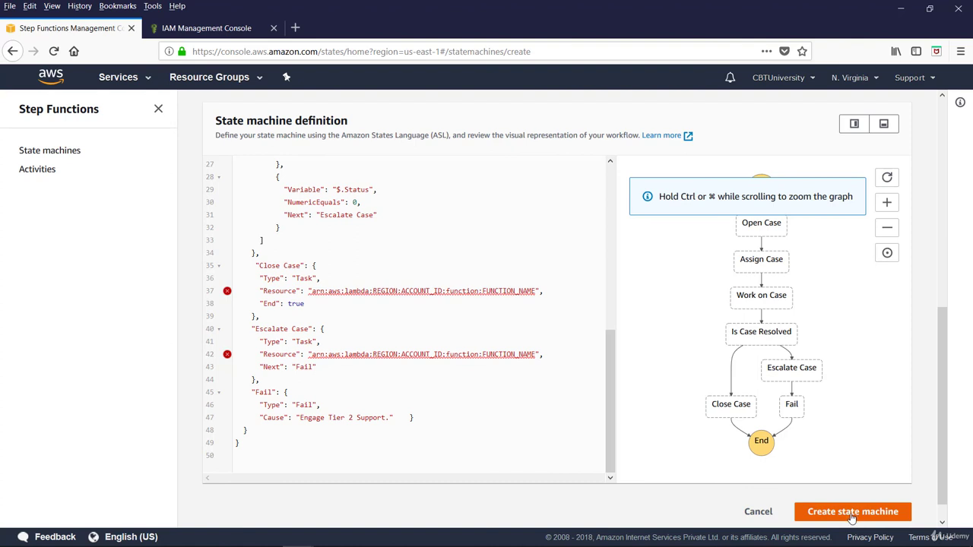
Create the state machine, then return to the Notepad++ notes
left_click(852, 515)
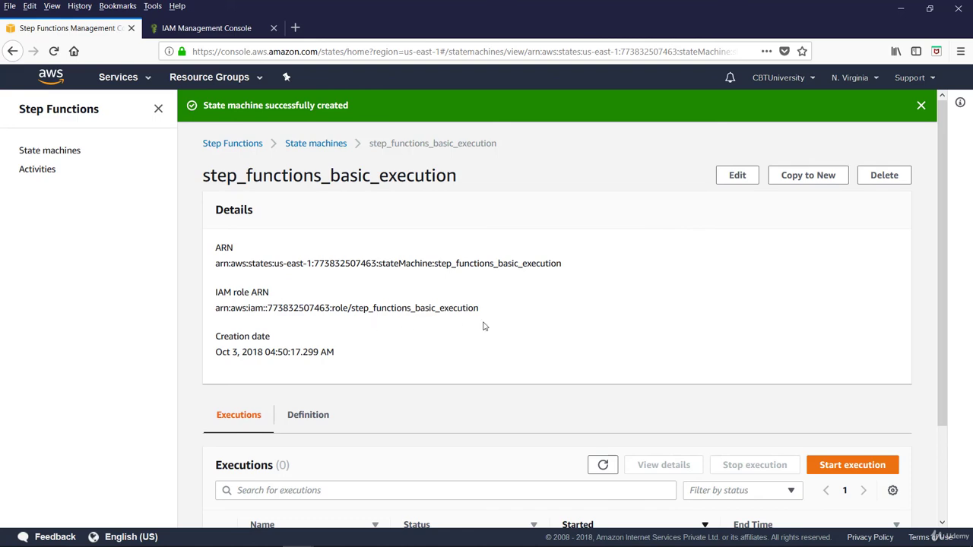
scroll(430, 358, "down", 3)
key("alt+Tab")
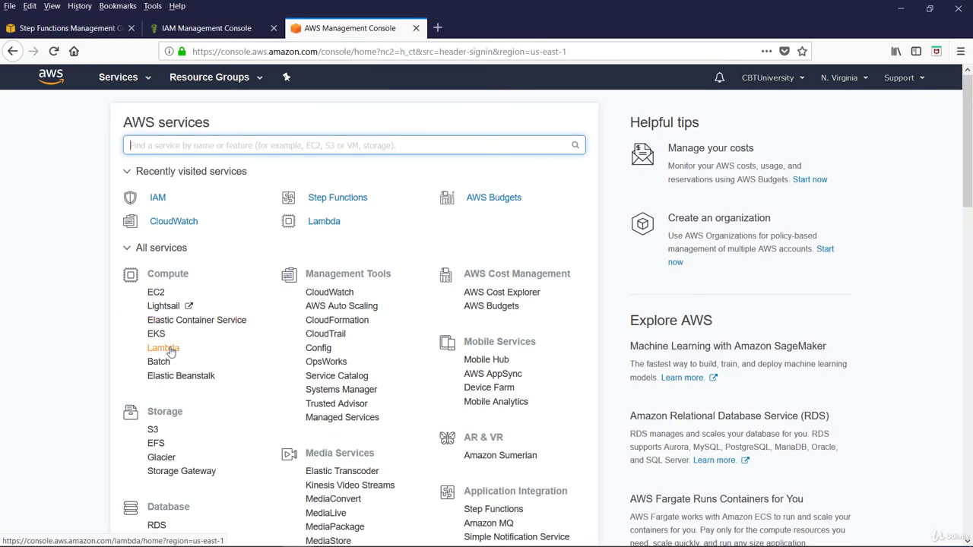
Open the Lambda service and begin creating a new function
left_click(170, 349)
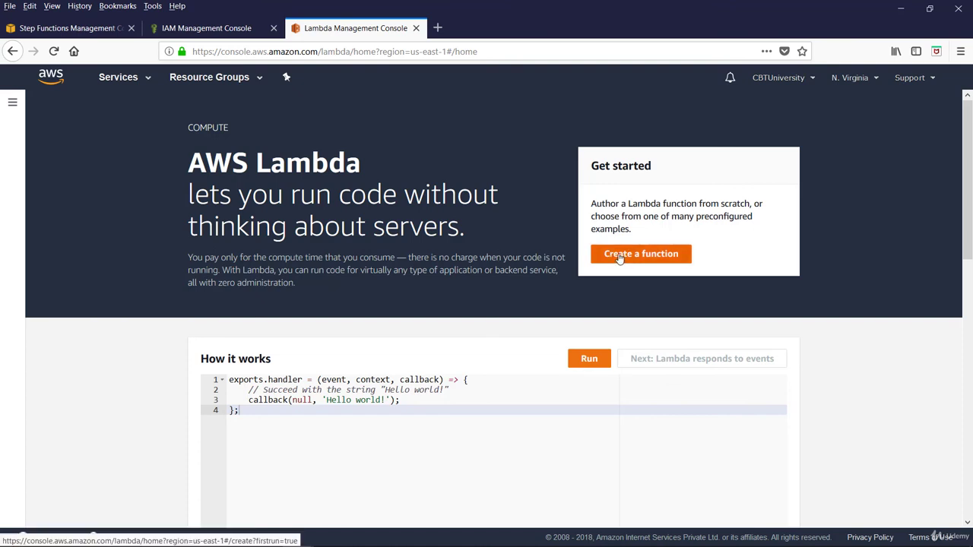
left_click(647, 255)
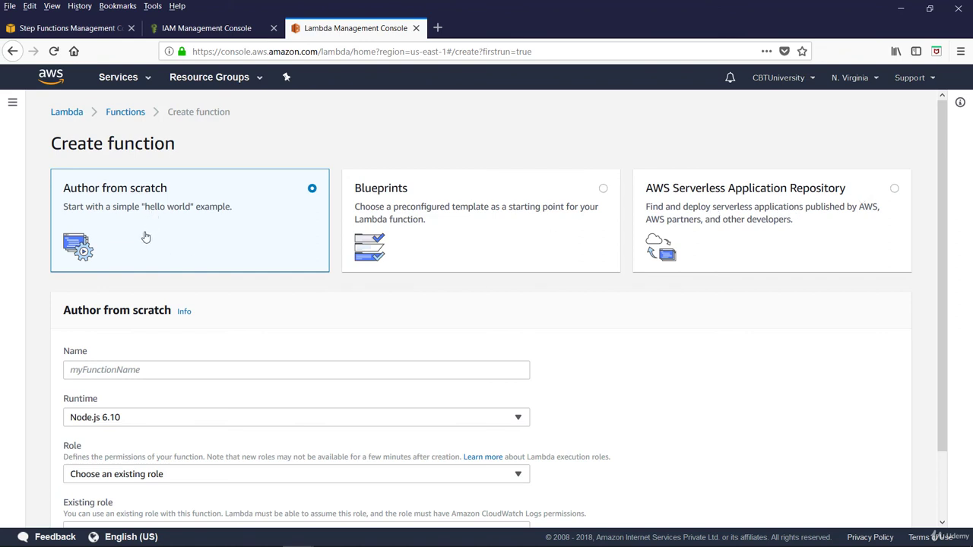
Copy OpenCaseFunction from the notes and paste it as the function name
scroll(157, 298, "down", 2)
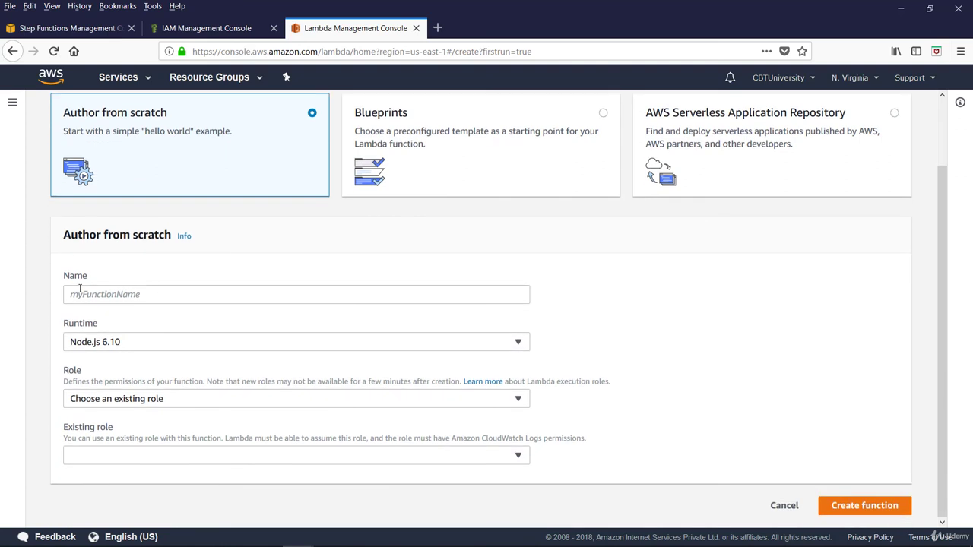
key("alt+Tab")
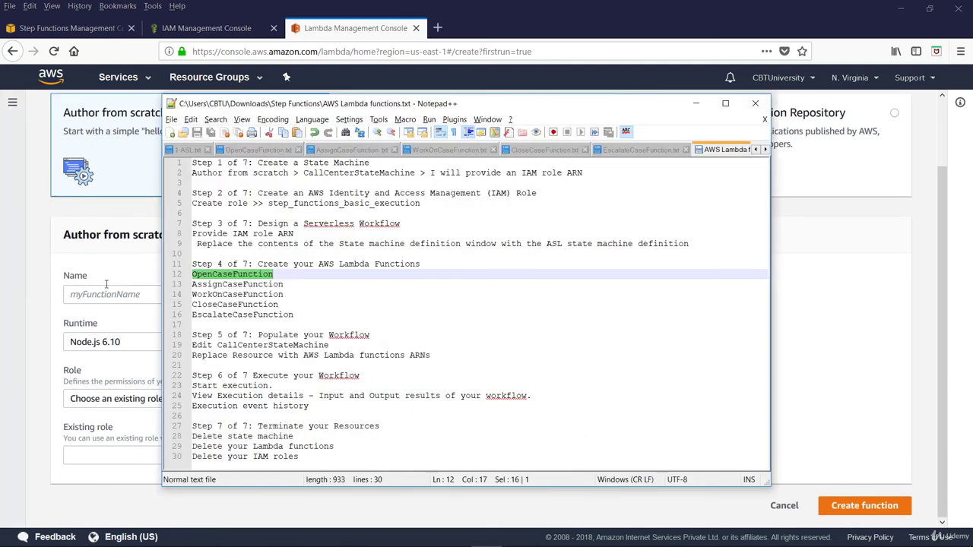
left_click(293, 313)
left_click_drag(293, 314, 275, 275)
left_click(194, 274)
key("ctrl+c")
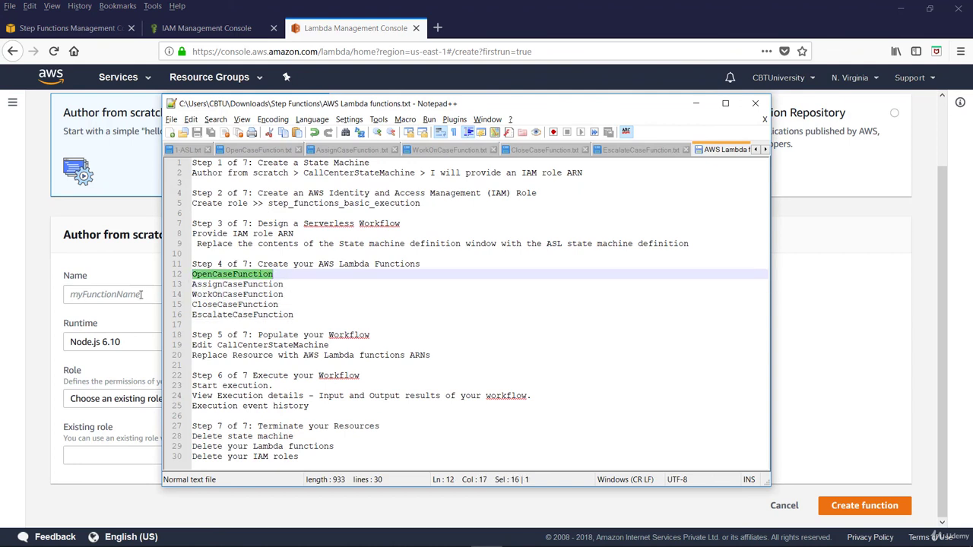
left_click(142, 295)
key("ctrl+v")
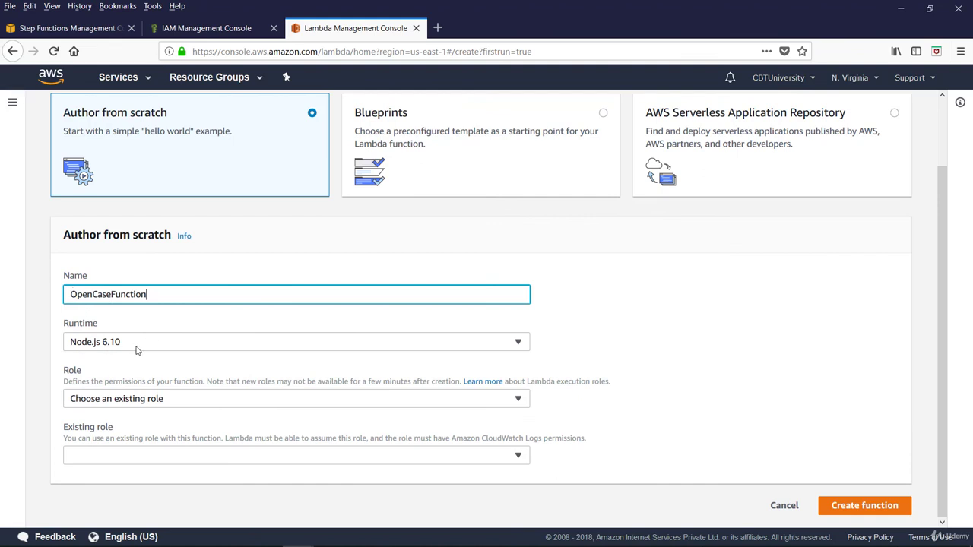
Choose a custom role and allow lambda_basic_execution as the function's role
left_click(181, 401)
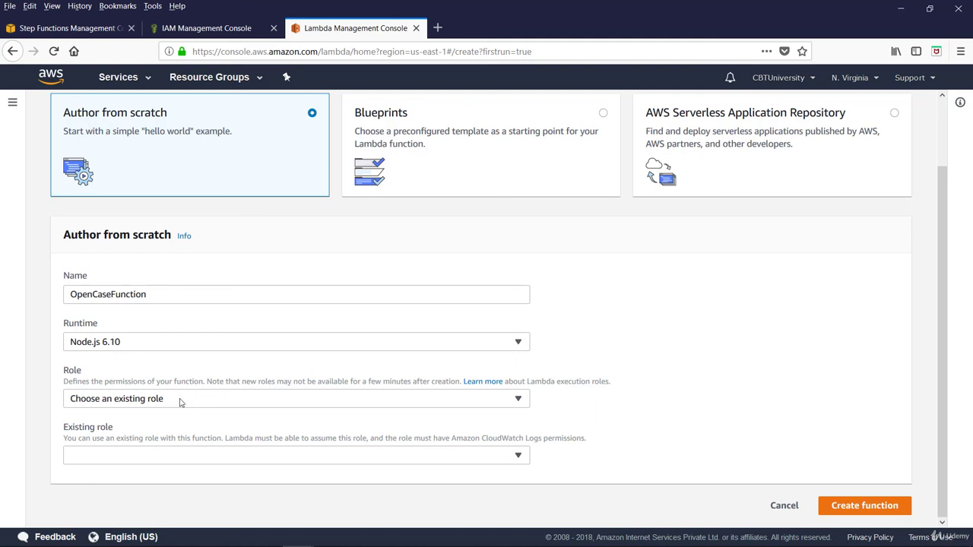
left_click(181, 400)
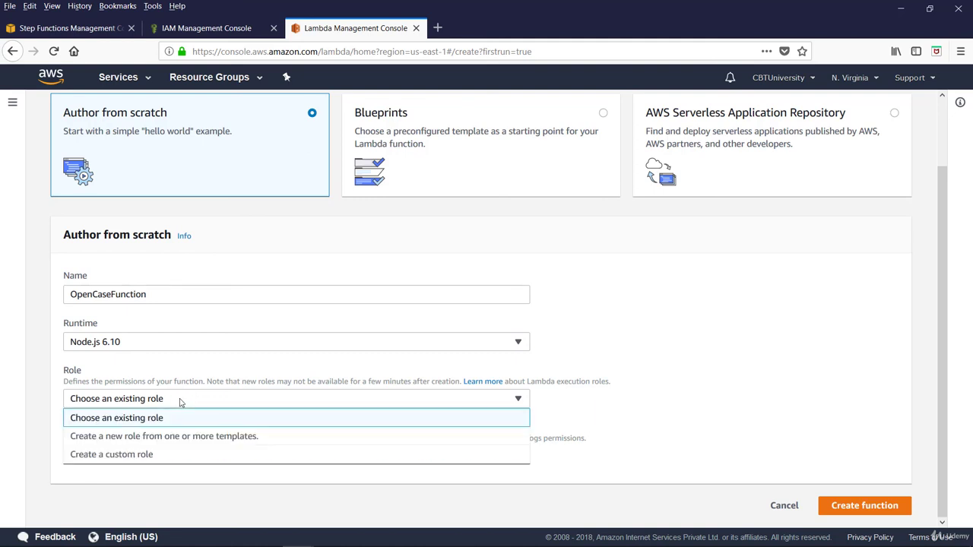
left_click(131, 454)
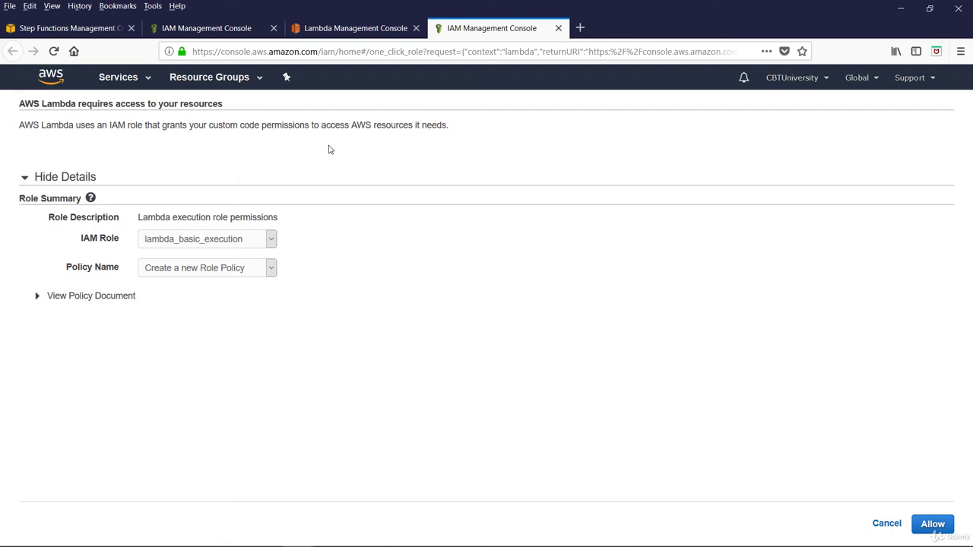
left_click(272, 241)
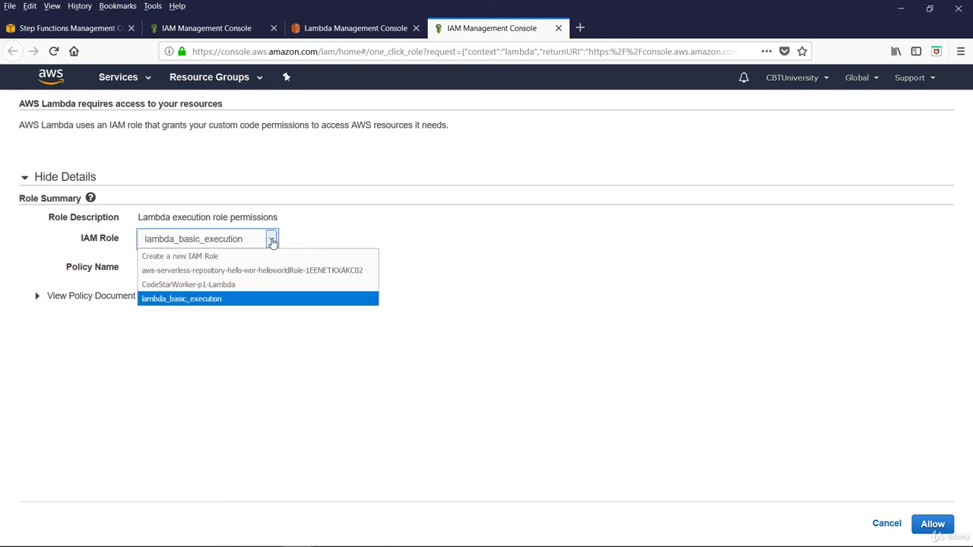
left_click(272, 241)
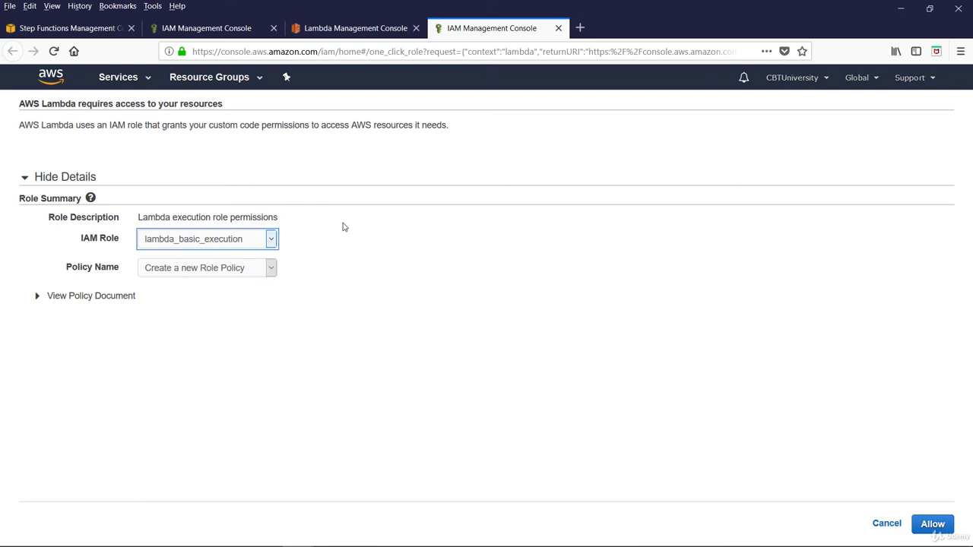
left_click(931, 526)
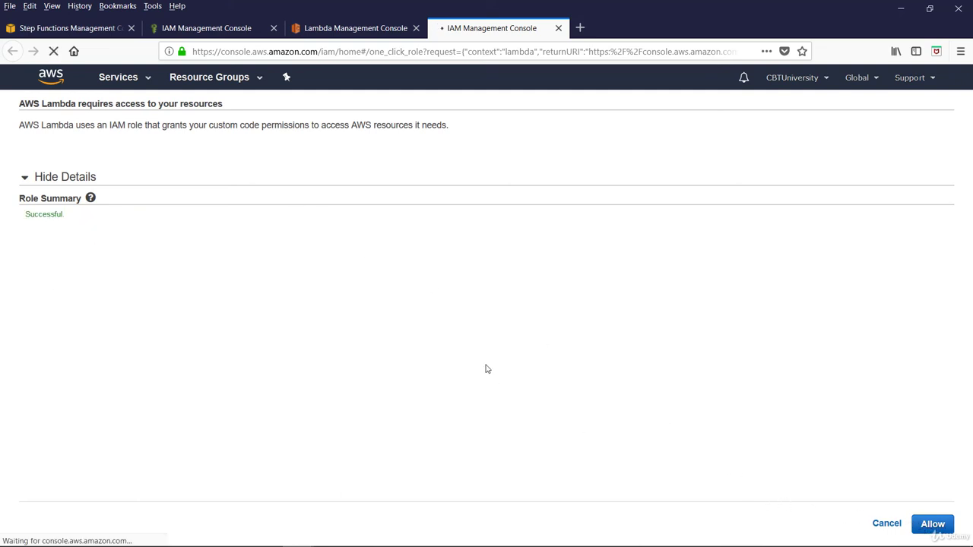
scroll(464, 365, "down", 1)
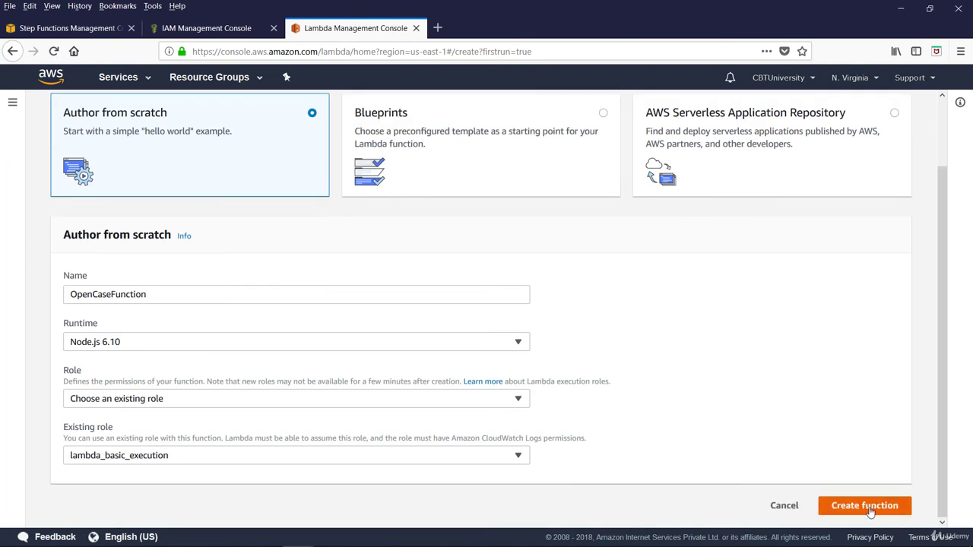
Create the OpenCaseFunction Lambda and clear its default index.js handler code
left_click(866, 506)
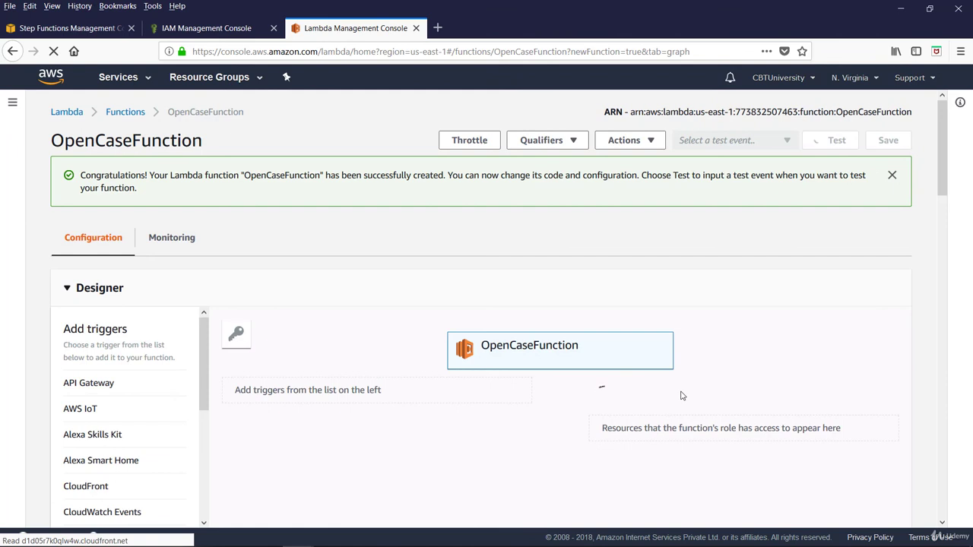
scroll(523, 228, "down", 3)
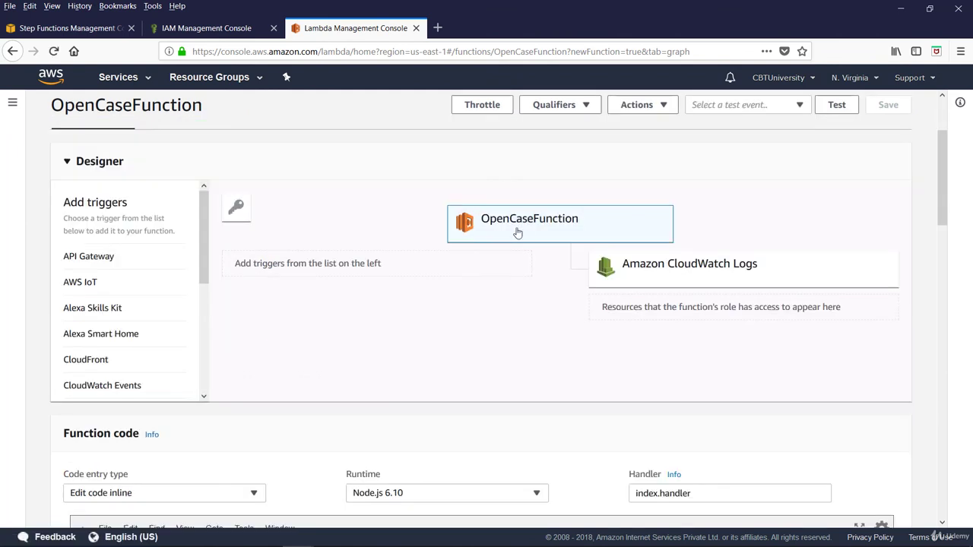
scroll(492, 243, "down", 1)
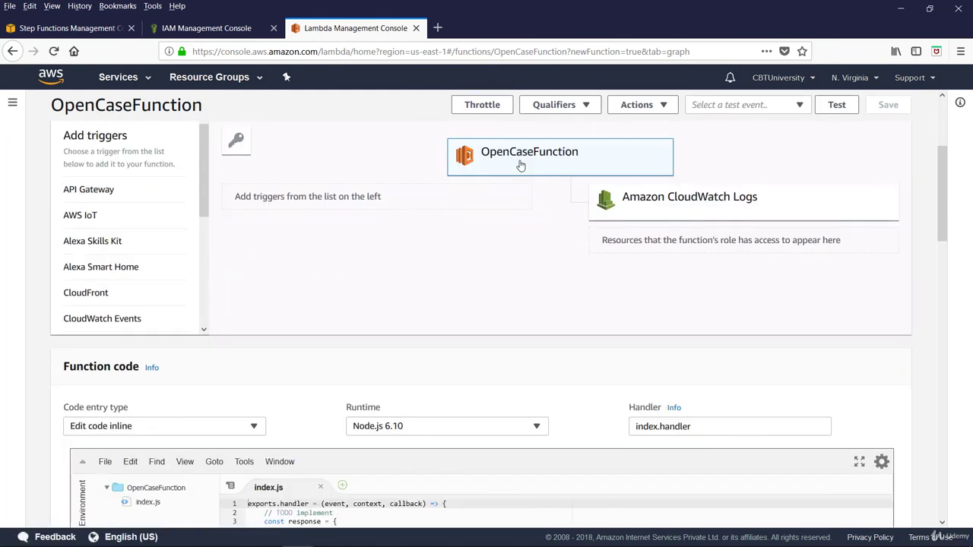
scroll(489, 348, "down", 4)
left_click_drag(257, 299, 177, 234)
key("Delete")
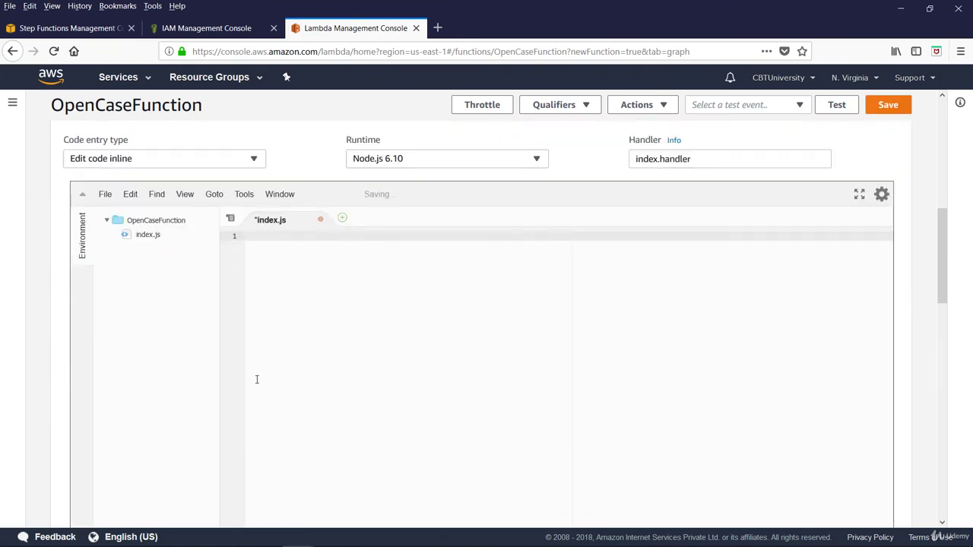
Paste the OpenCaseFunction case-opening handler from Notepad++ into index.js and save it
key("alt+Tab")
left_click(256, 151)
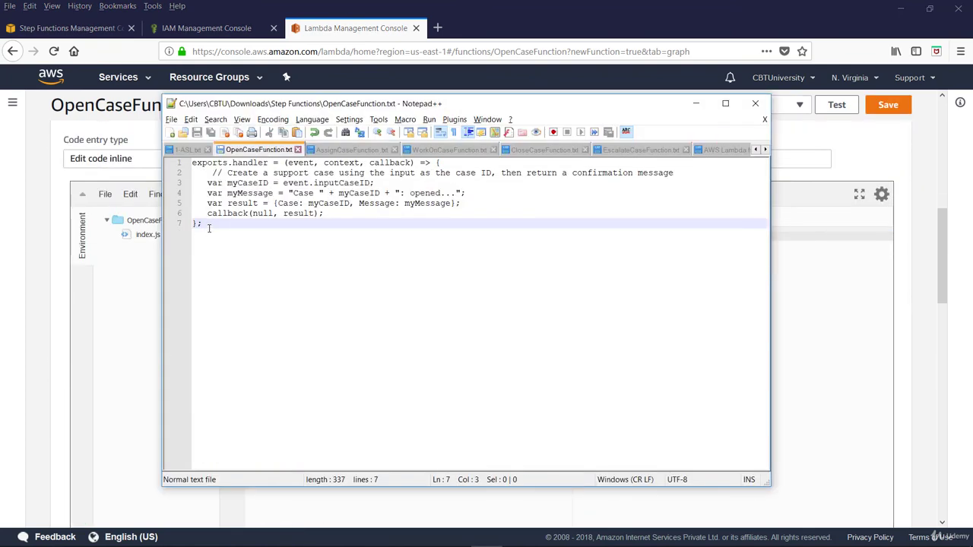
left_click_drag(208, 228, 191, 162)
key("ctrl+c")
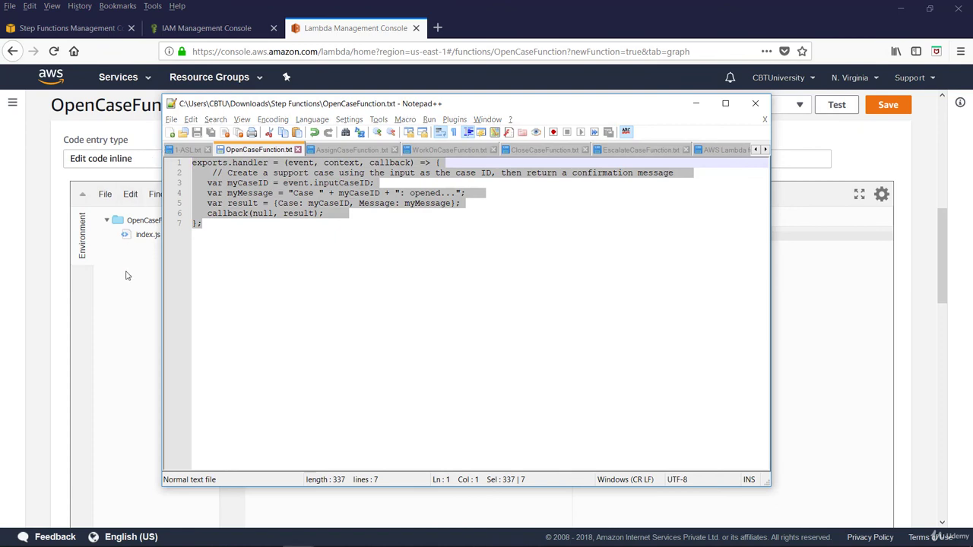
key("alt+Tab")
key("ctrl+v")
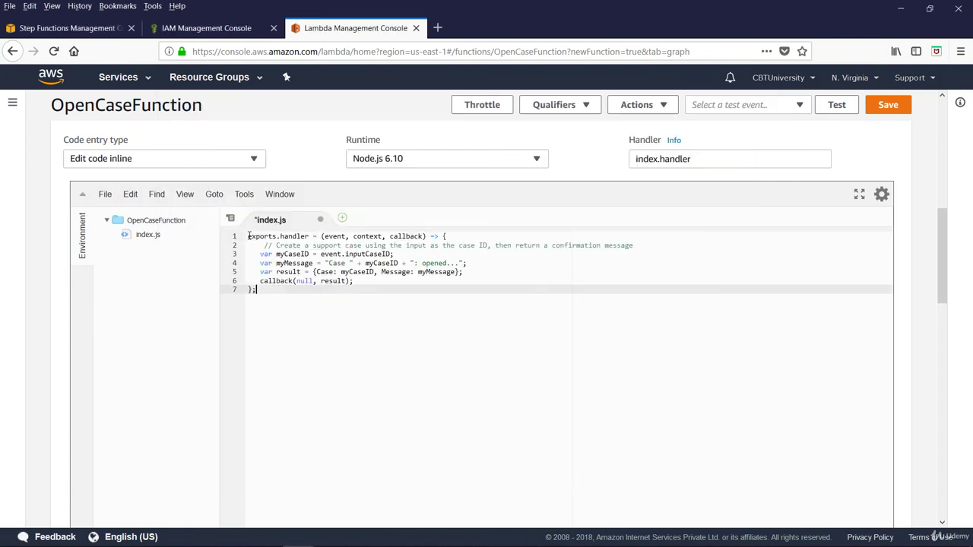
scroll(616, 176, "up", 5)
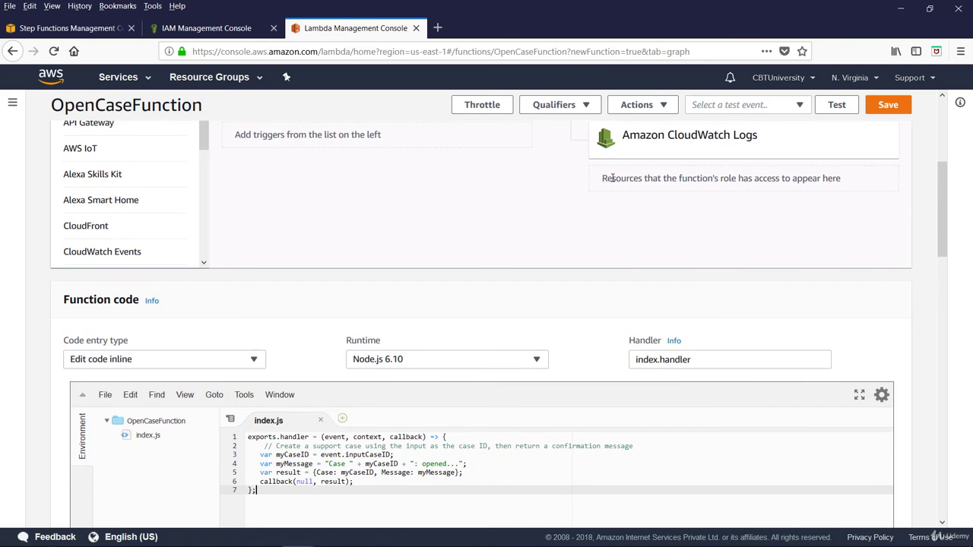
left_click(886, 107)
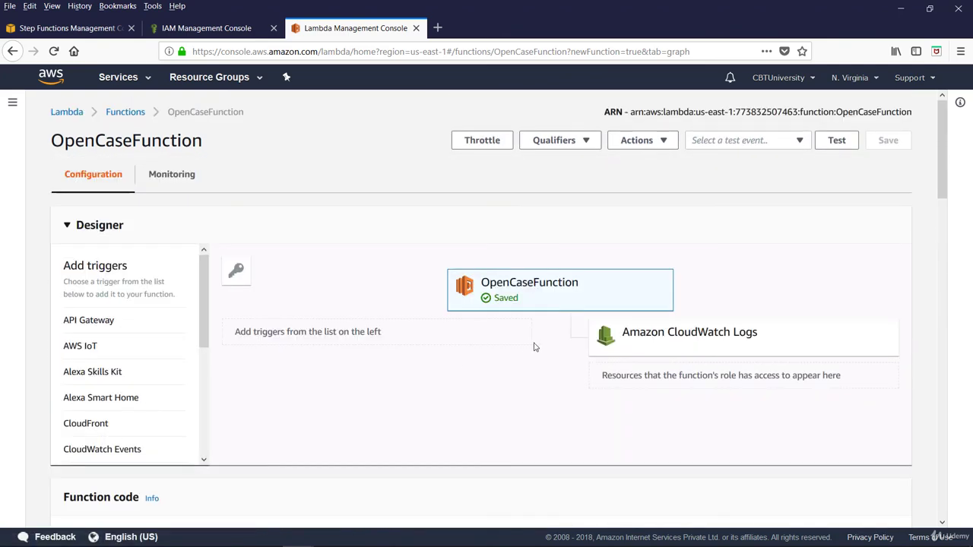
Return to the functions list and copy the AssignCaseFunction name to start a new function
left_click(134, 115)
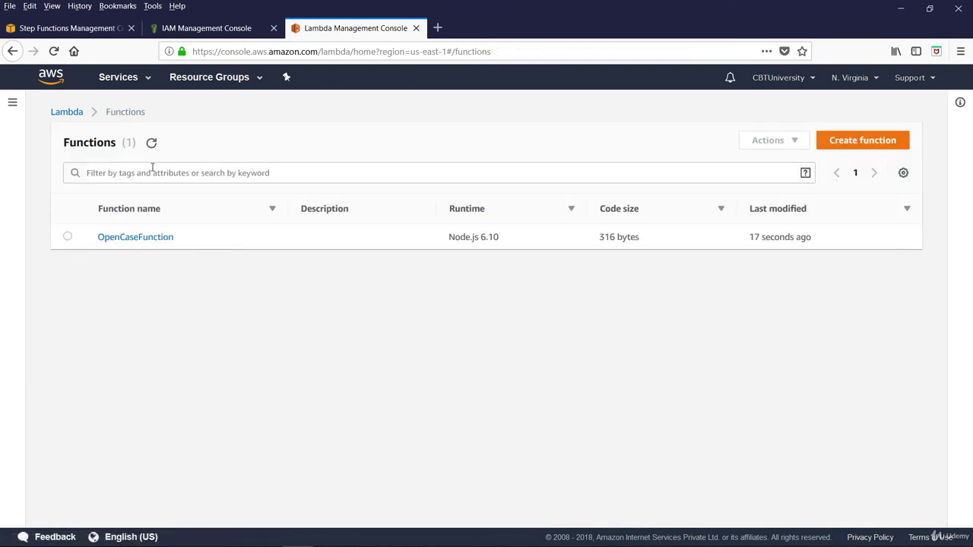
key("alt+Tab")
left_click_drag(192, 285, 285, 284)
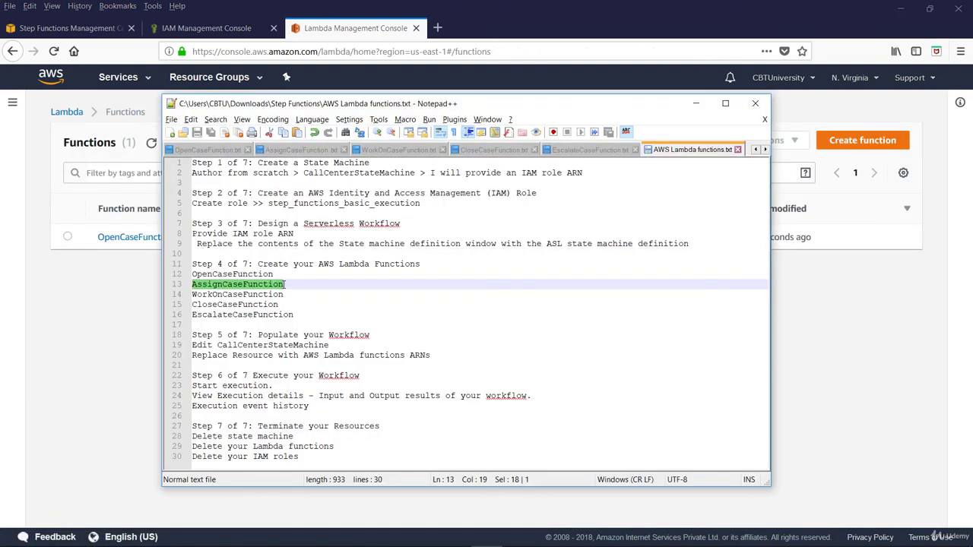
key("alt+Tab")
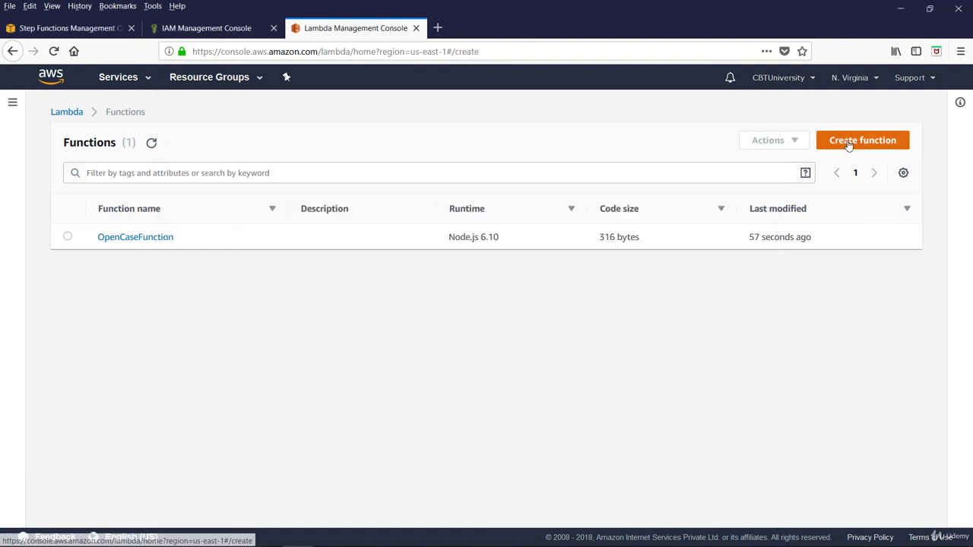
left_click(849, 144)
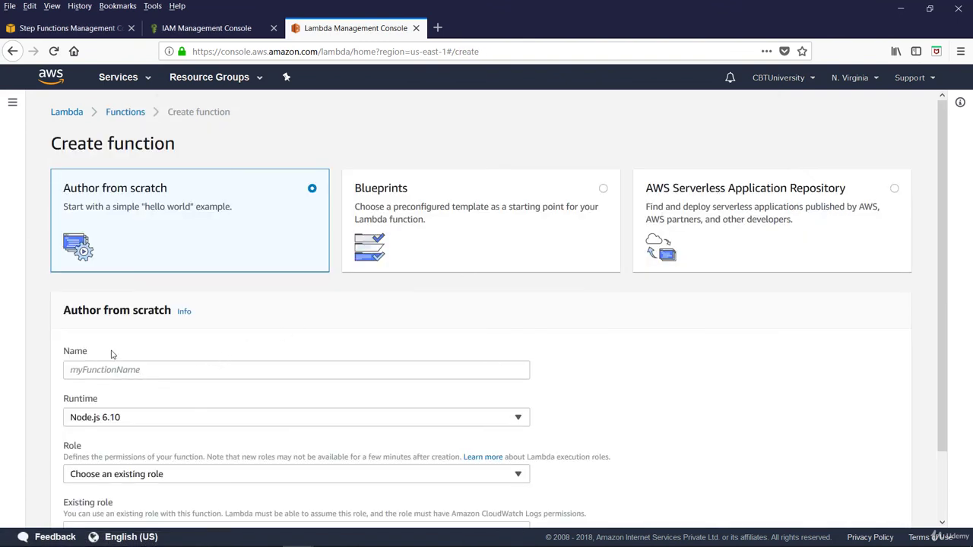
Name the new Lambda AssignCaseFunction, give it a custom lambda_basic_execution role, and create it
left_click(128, 371)
key("ctrl+v")
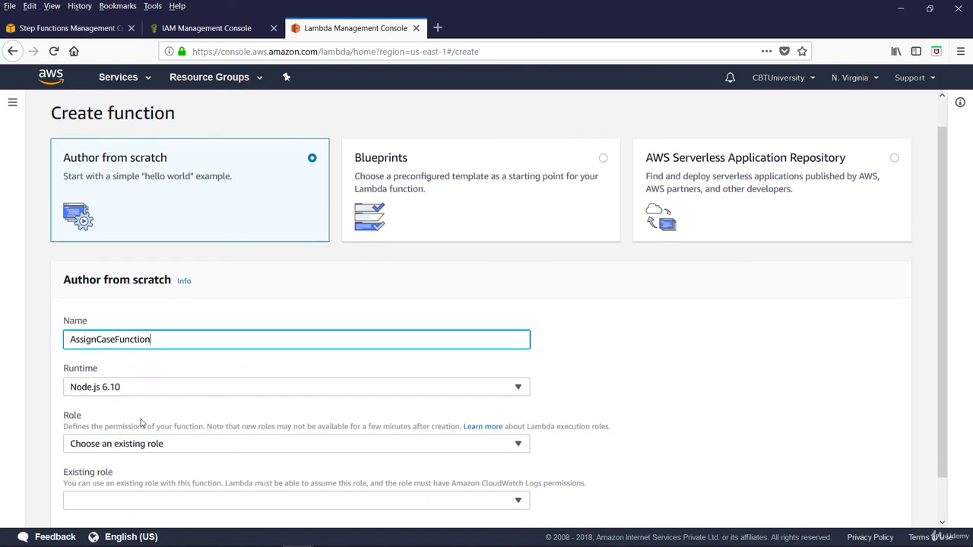
scroll(114, 402, "down", 2)
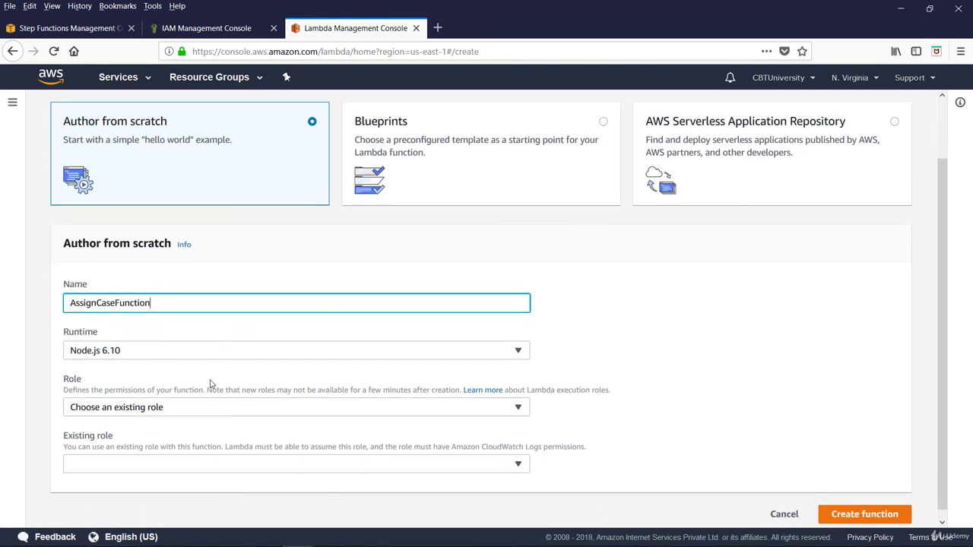
scroll(202, 387, "down", 1)
left_click(167, 401)
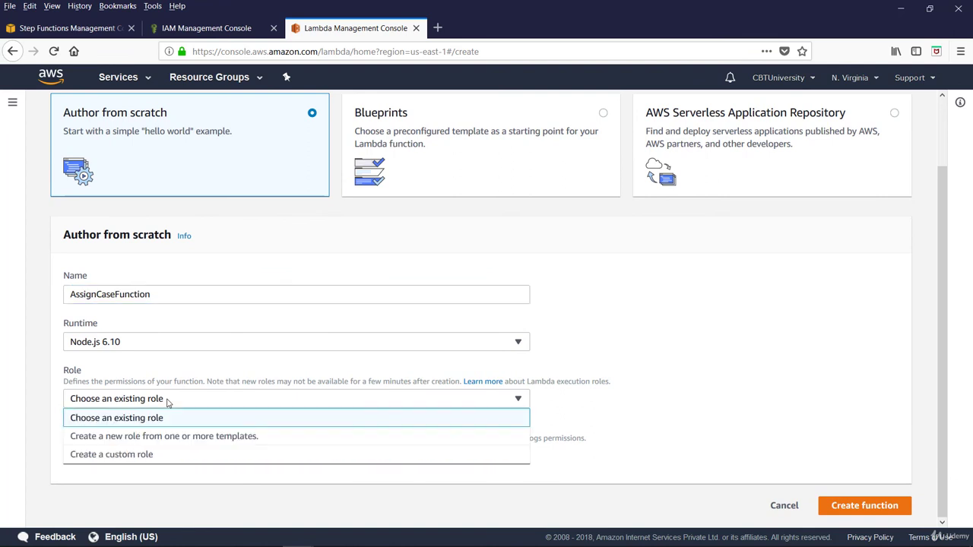
left_click(127, 456)
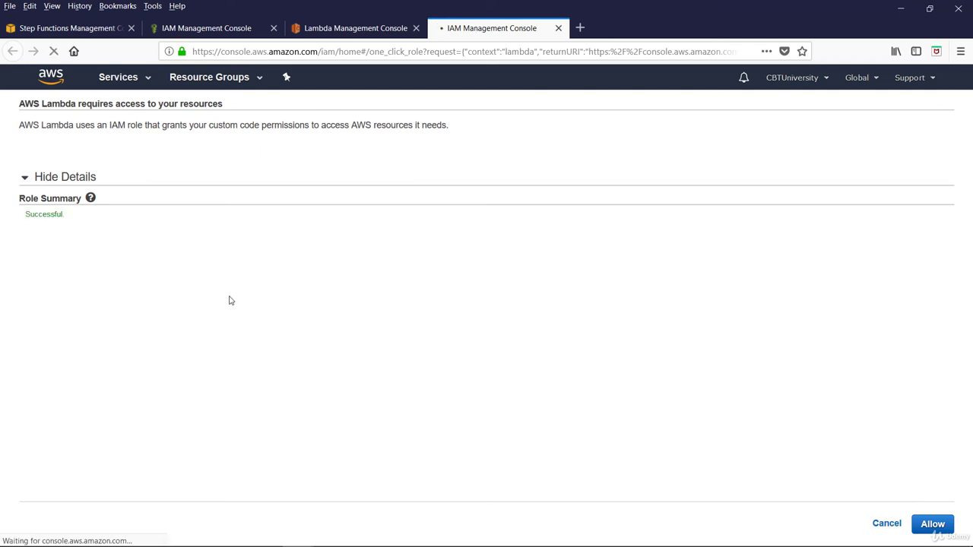
scroll(230, 300, "down", 1)
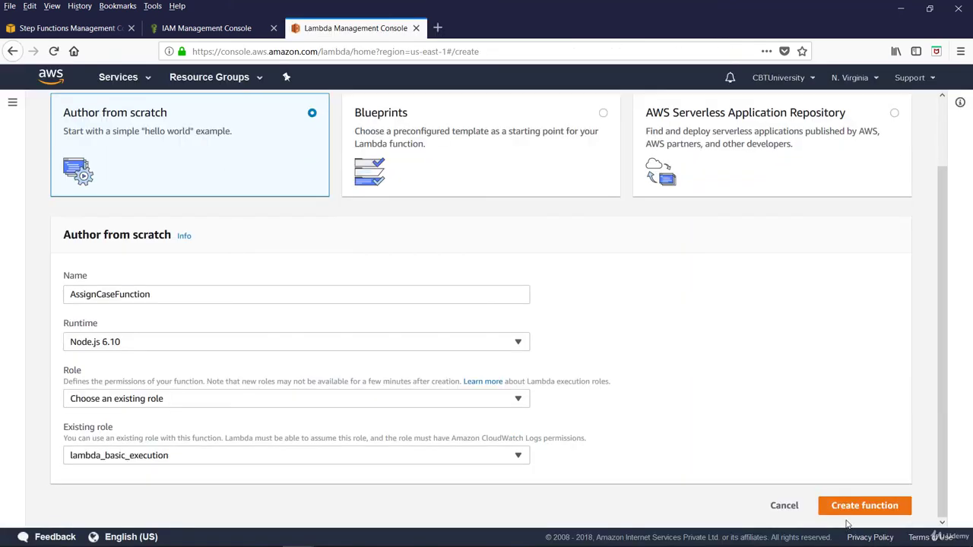
left_click(859, 506)
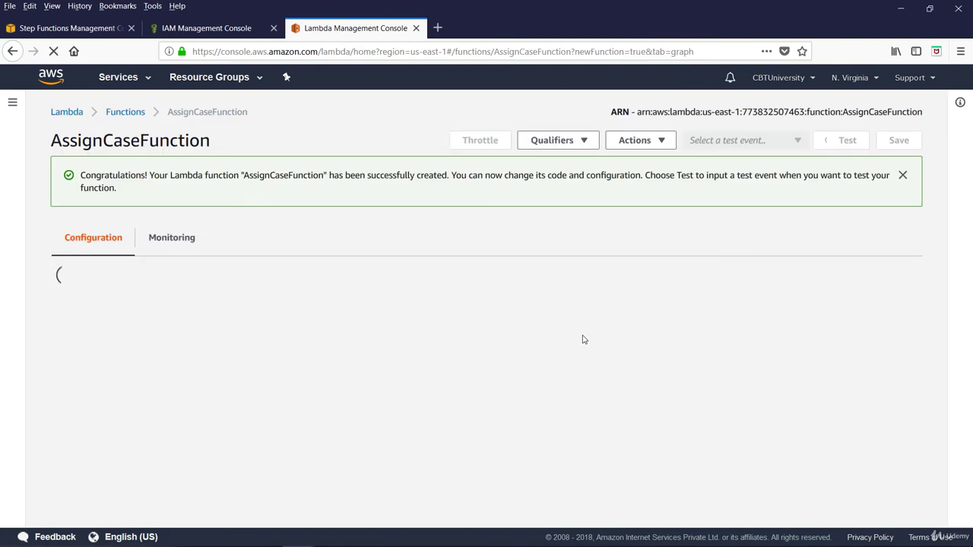
Select the default index.js code and copy the AssignCaseFunction handler from its notes file
scroll(524, 220, "down", 3)
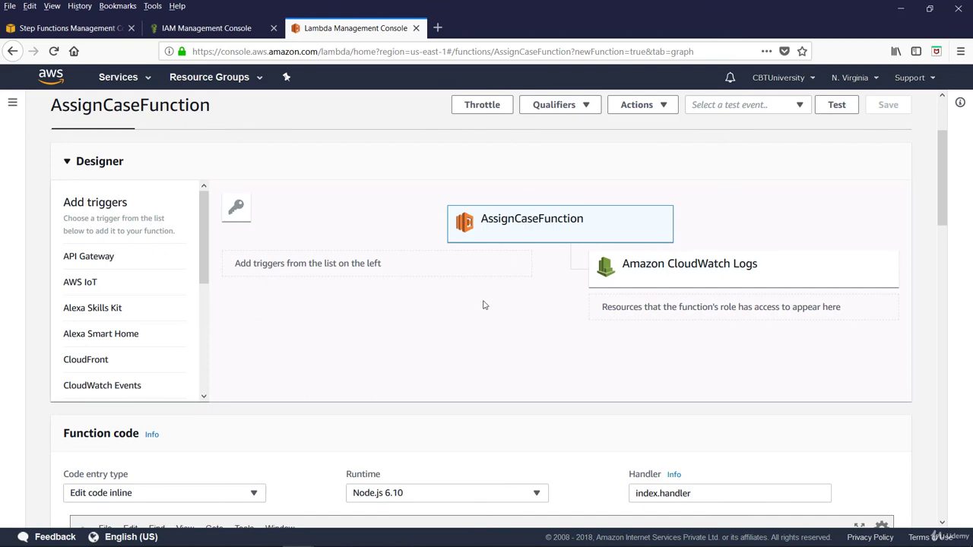
scroll(507, 374, "down", 5)
left_click_drag(268, 439, 227, 370)
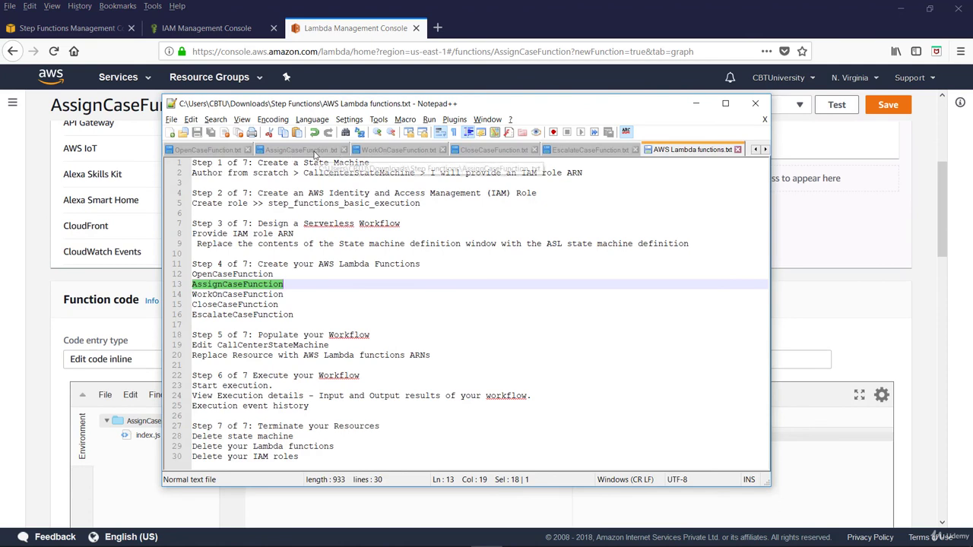
left_click(302, 150)
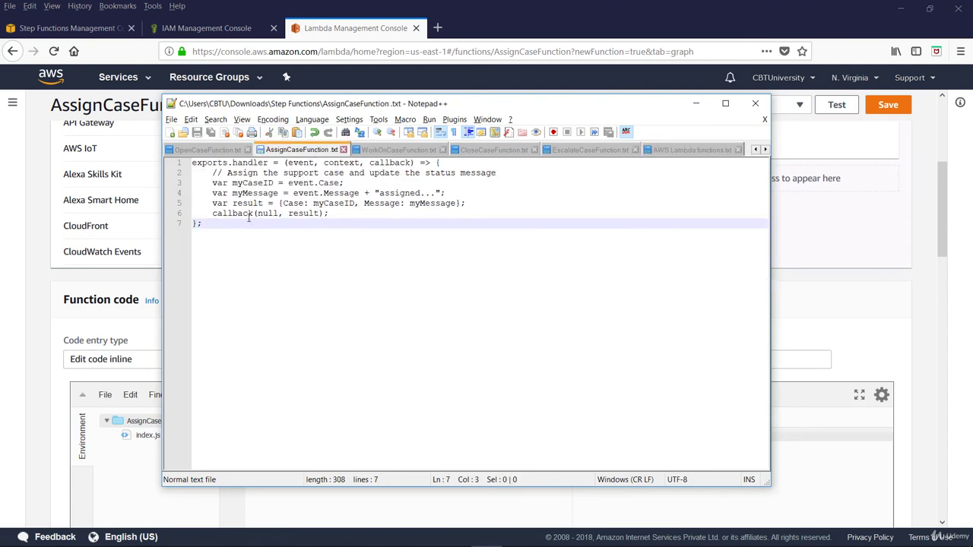
left_click_drag(212, 228, 132, 159)
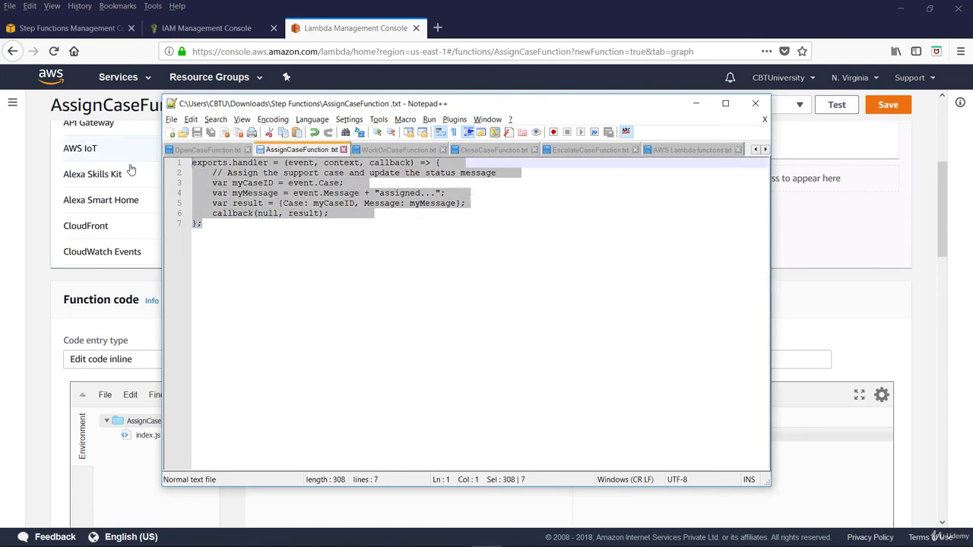
key("ctrl+c")
Paste the case-assigning handler into index.js, save it (288 bytes), and return to the functions list
left_click(41, 311)
key("ctrl+v")
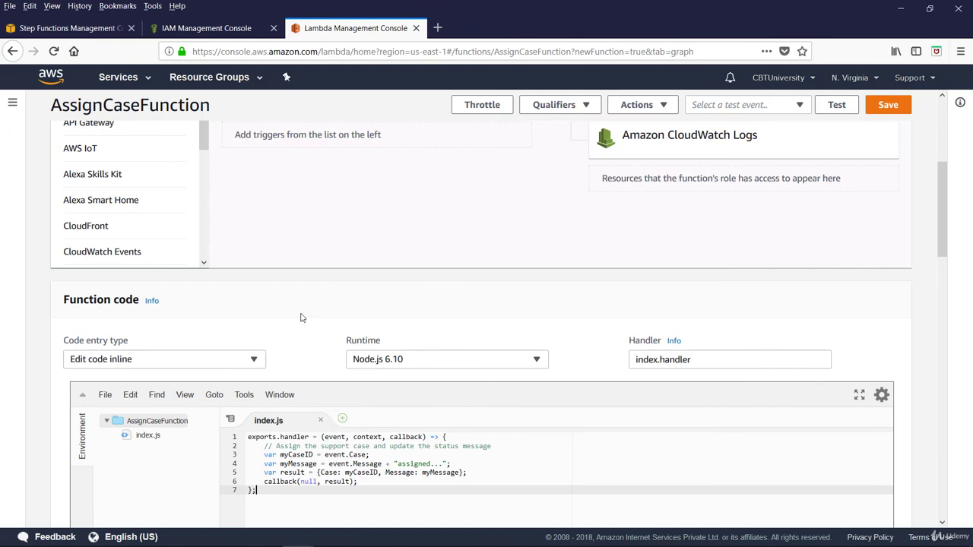
scroll(580, 371, "down", 10)
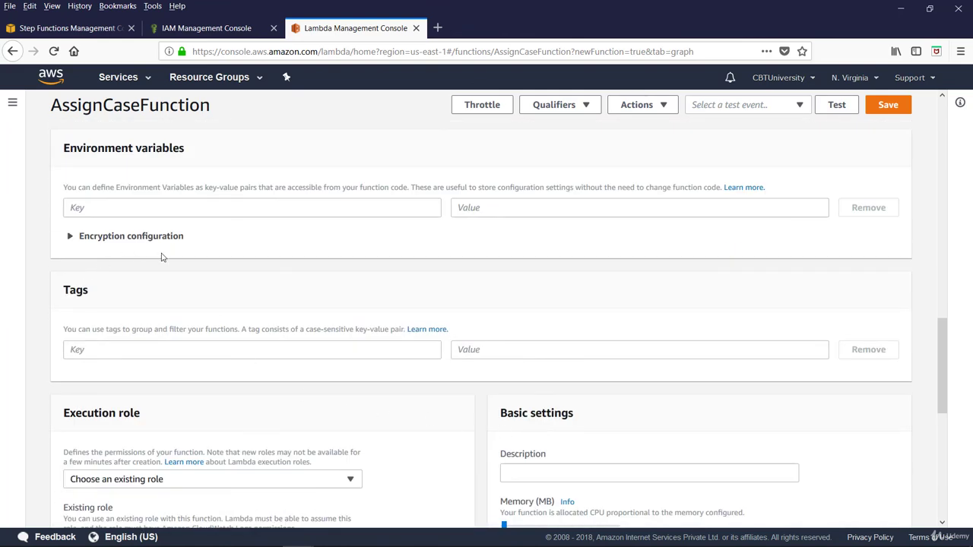
scroll(646, 354, "up", 2)
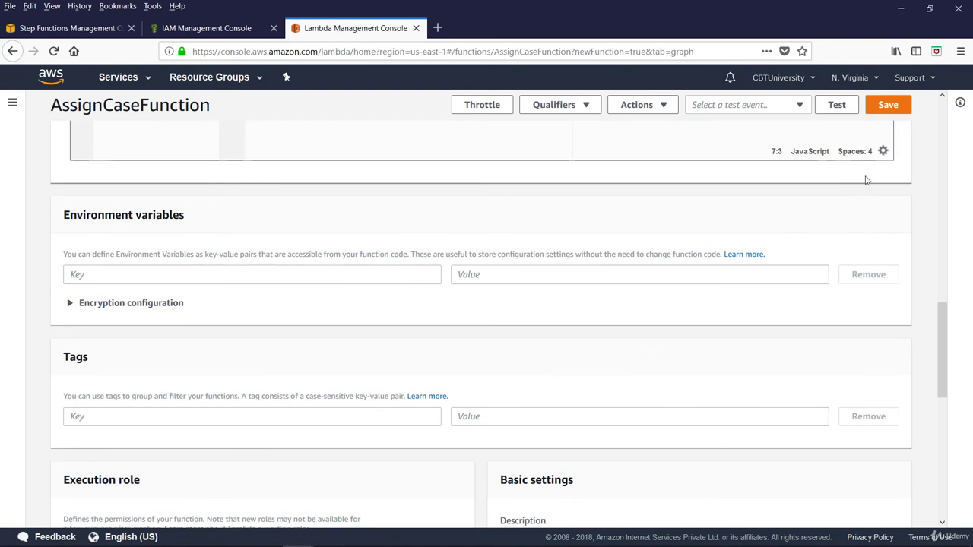
left_click(888, 108)
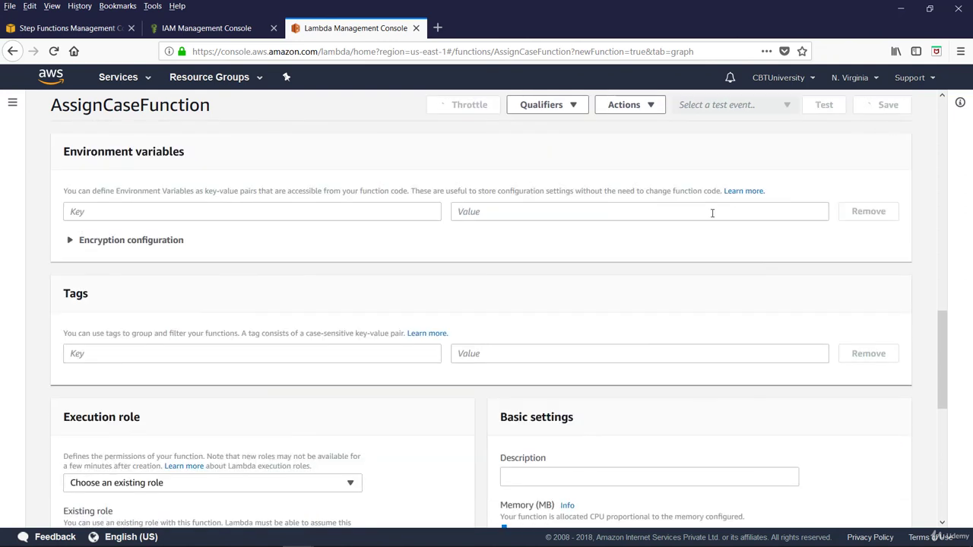
left_click(123, 114)
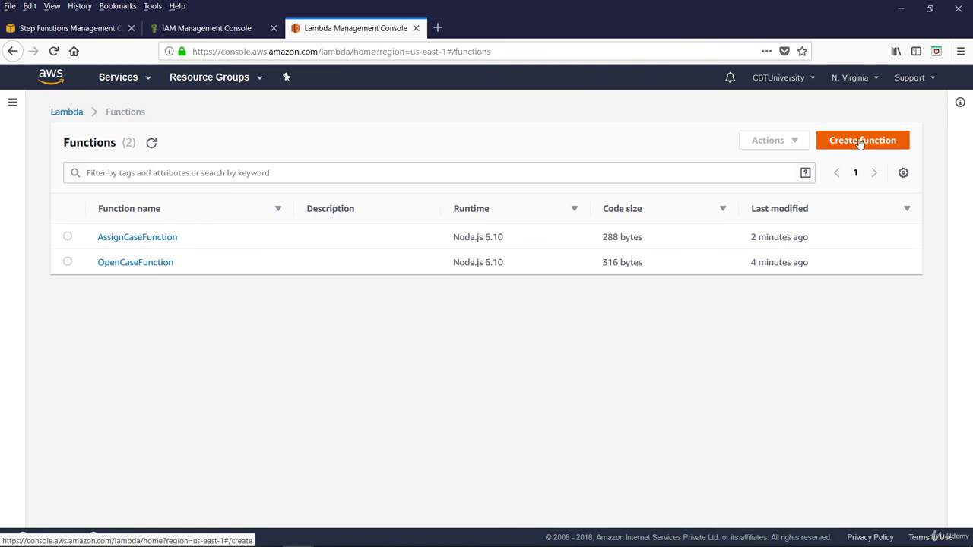
left_click(860, 141)
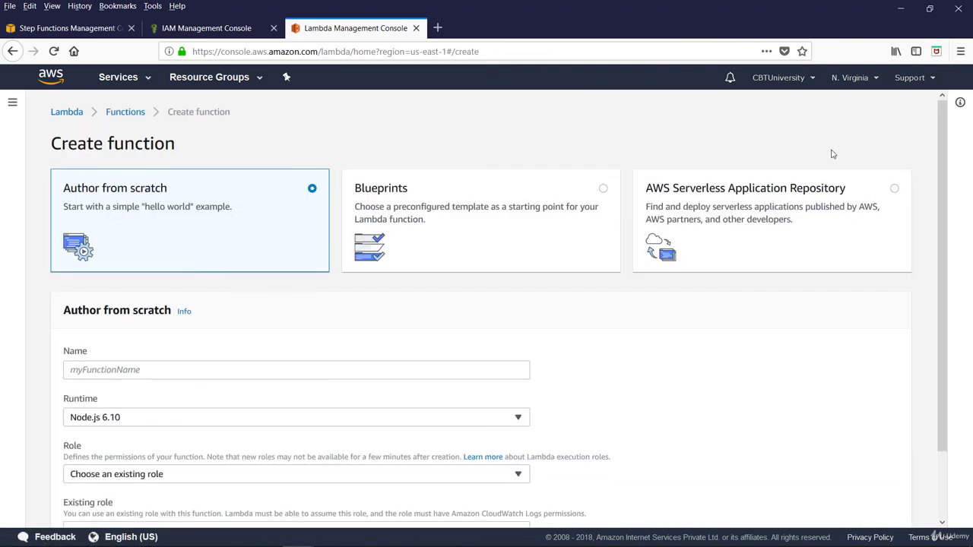
Create WorkOnCaseFunction on Node.js 6.10 with an allowed custom lambda_basic_execution role
key("alt+Tab")
left_click_drag(191, 295, 284, 294)
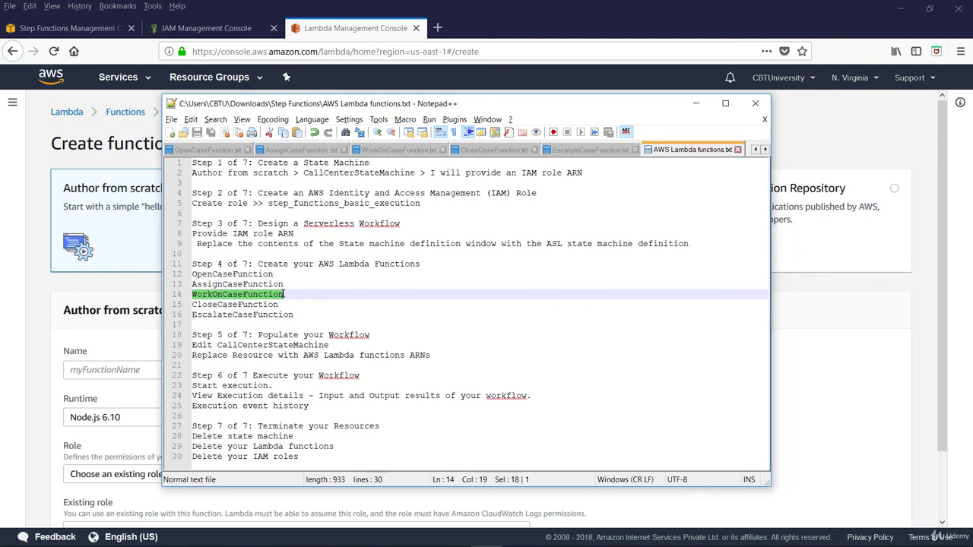
left_click(89, 369)
key("ctrl+v")
scroll(44, 387, "down", 2)
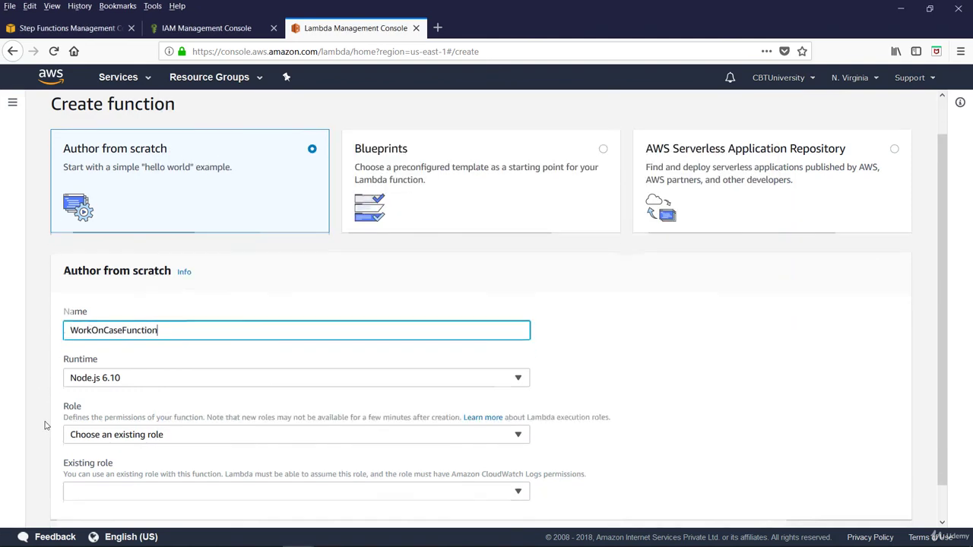
left_click(177, 402)
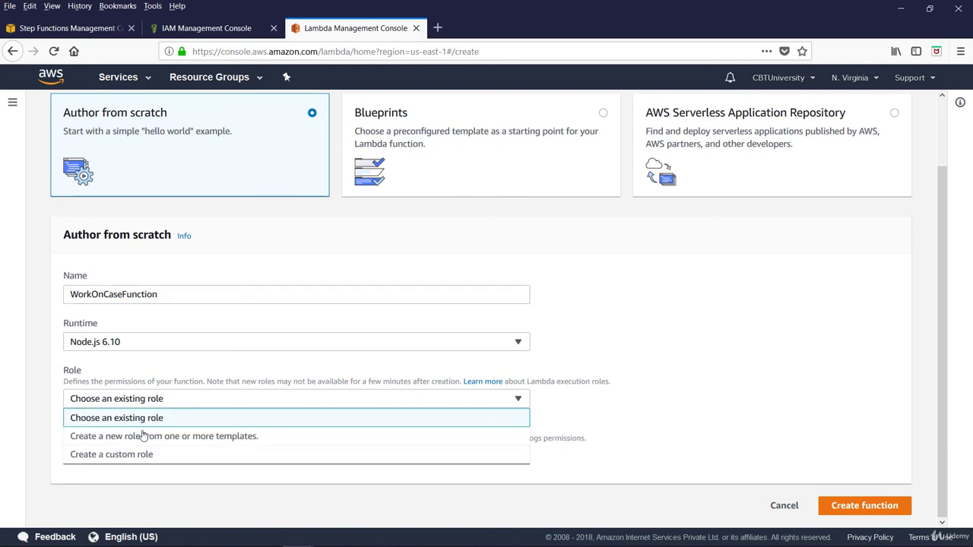
left_click(111, 455)
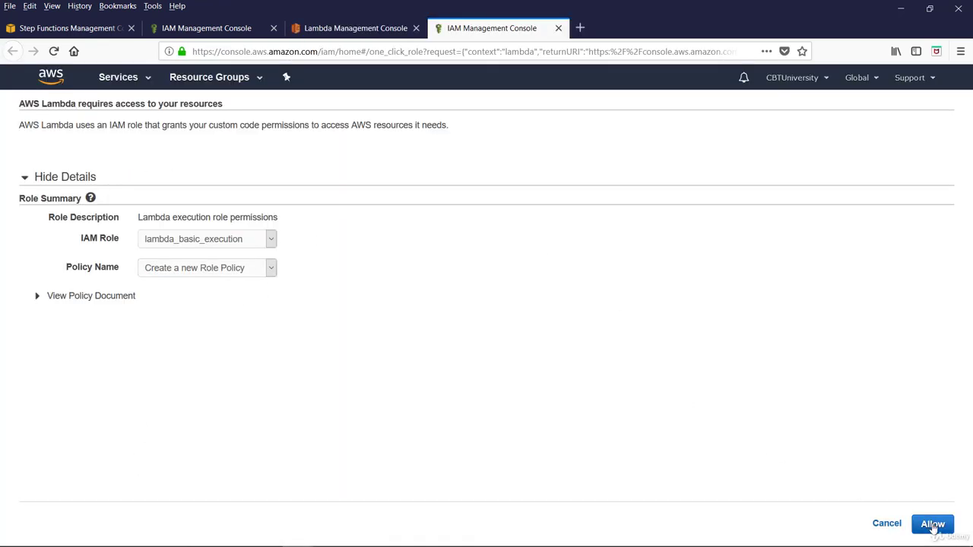
left_click(933, 524)
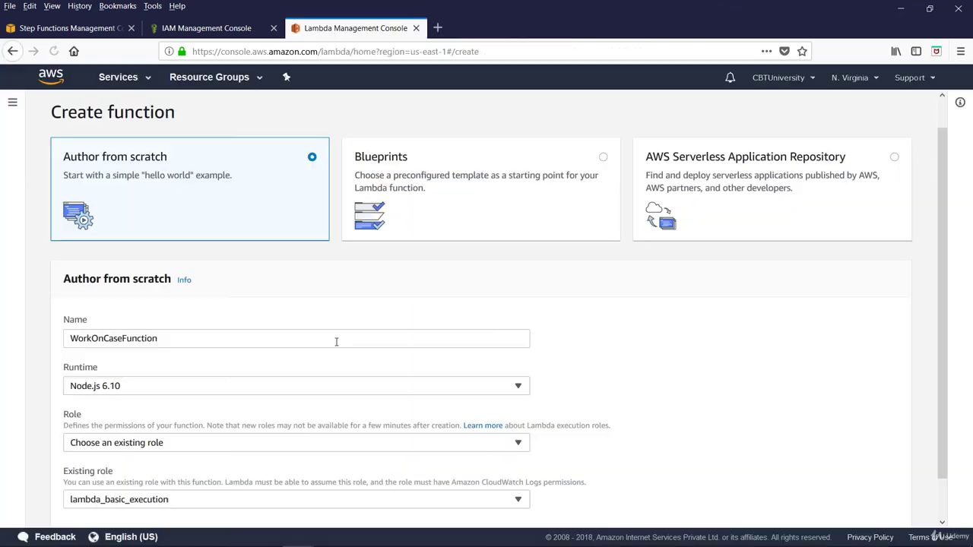
left_click(854, 509)
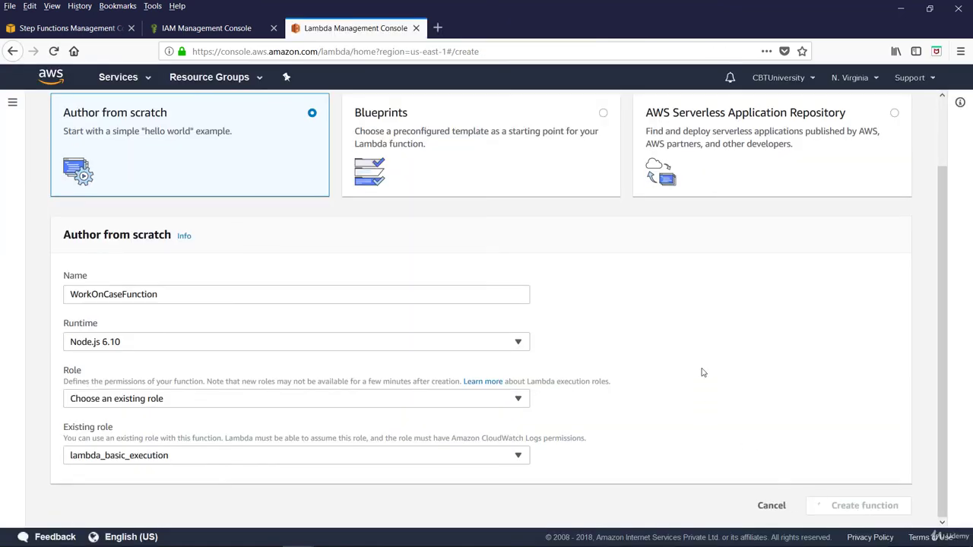
scroll(501, 443, "down", 5)
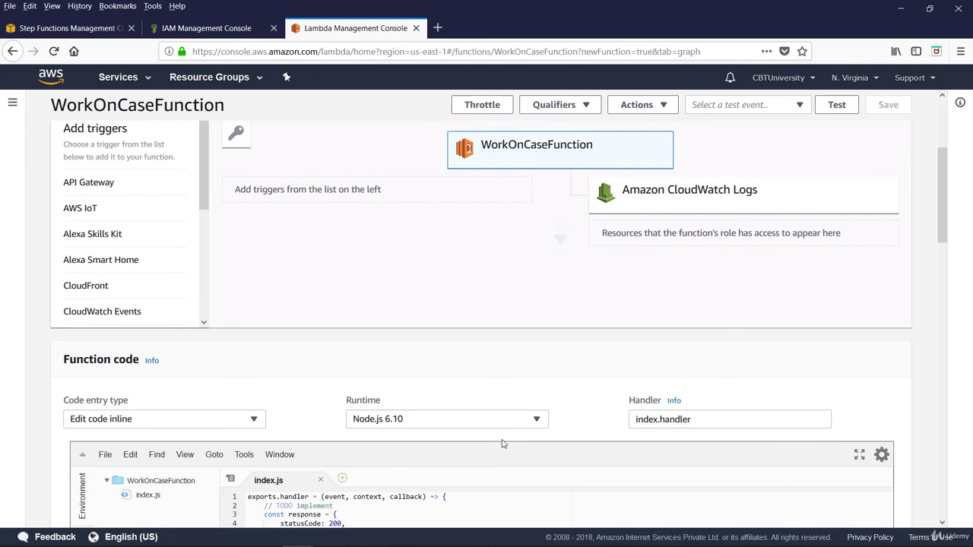
Delete the default index.js code and copy the WorkOnCaseFunction handler from its notes file
scroll(502, 443, "down", 3)
left_click_drag(273, 378, 208, 286)
key("BackSpace")
key("alt+Tab")
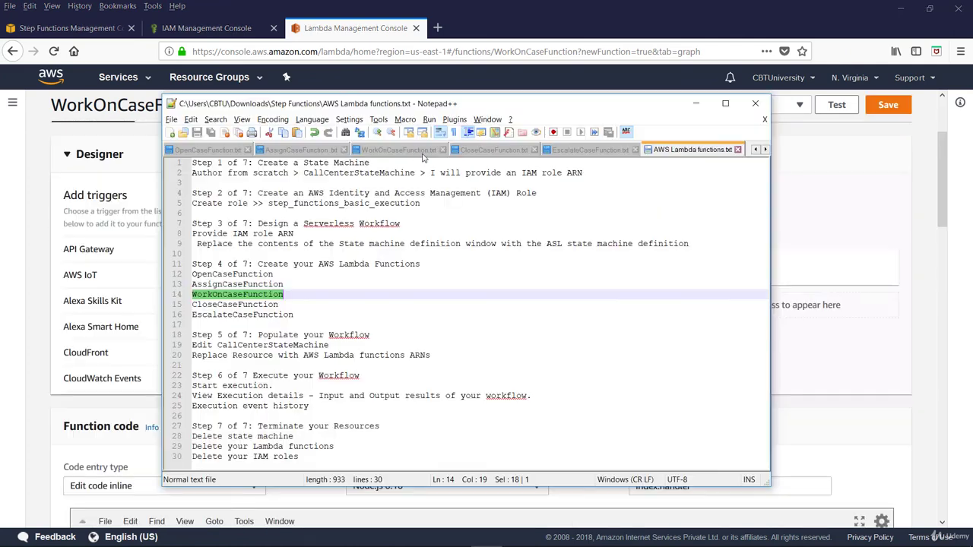
left_click(399, 149)
left_click_drag(201, 334, 139, 137)
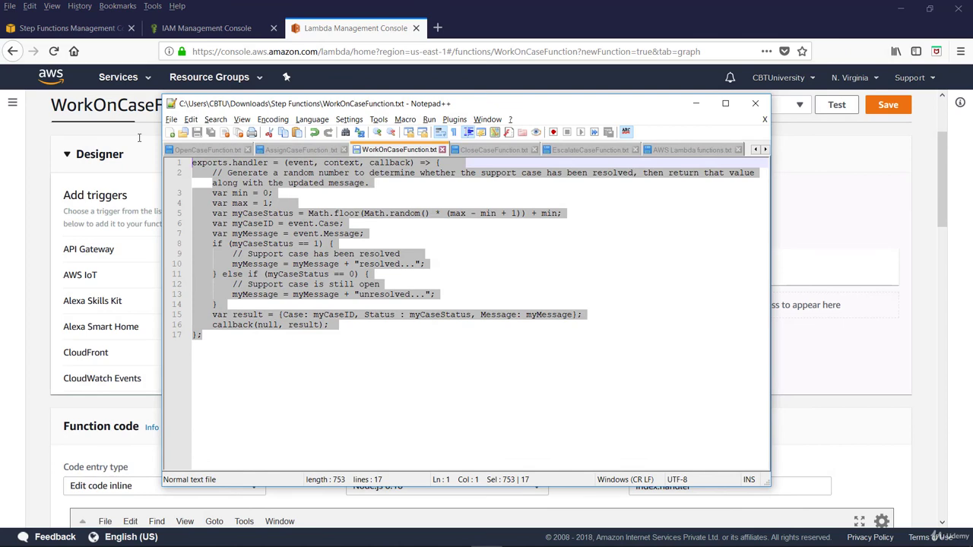
key("ctrl+c")
Paste the resolved/unresolved handler into index.js, save it, and return to the three-function list
key("alt+Tab")
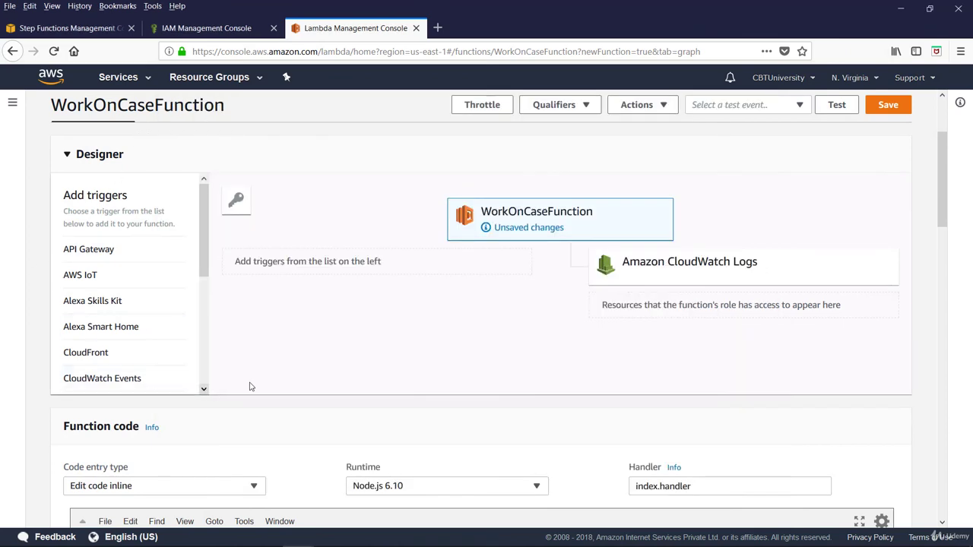
scroll(377, 384, "down", 5)
key("ctrl+v")
left_click(889, 108)
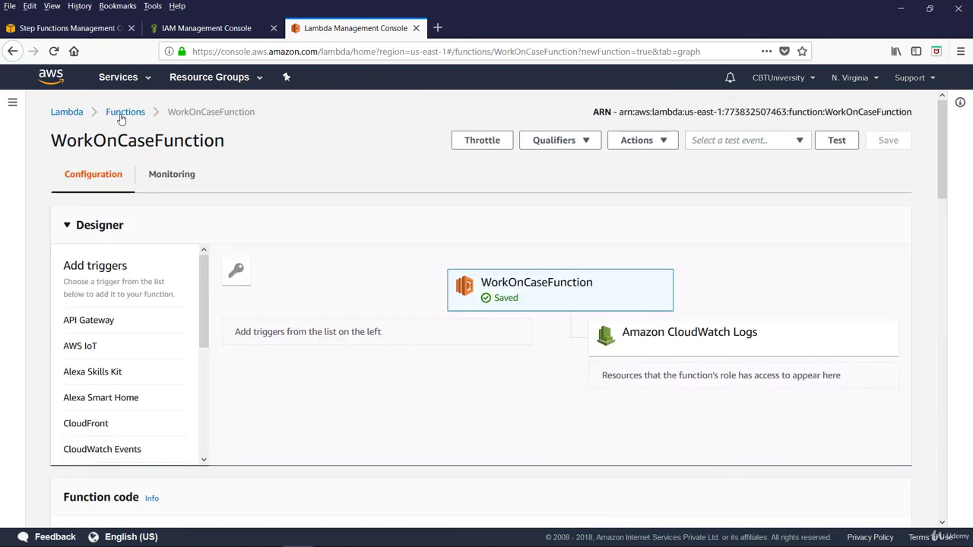
left_click(123, 112)
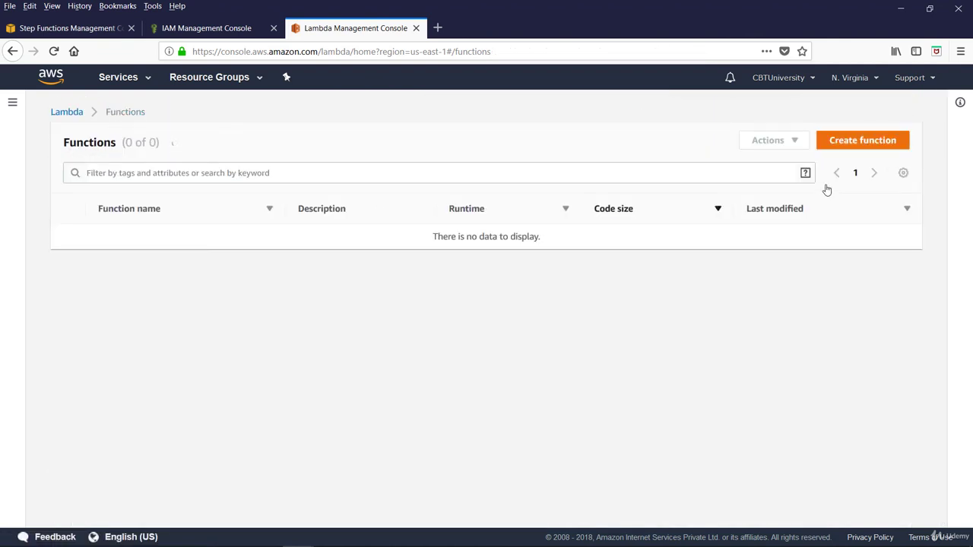
left_click(876, 145)
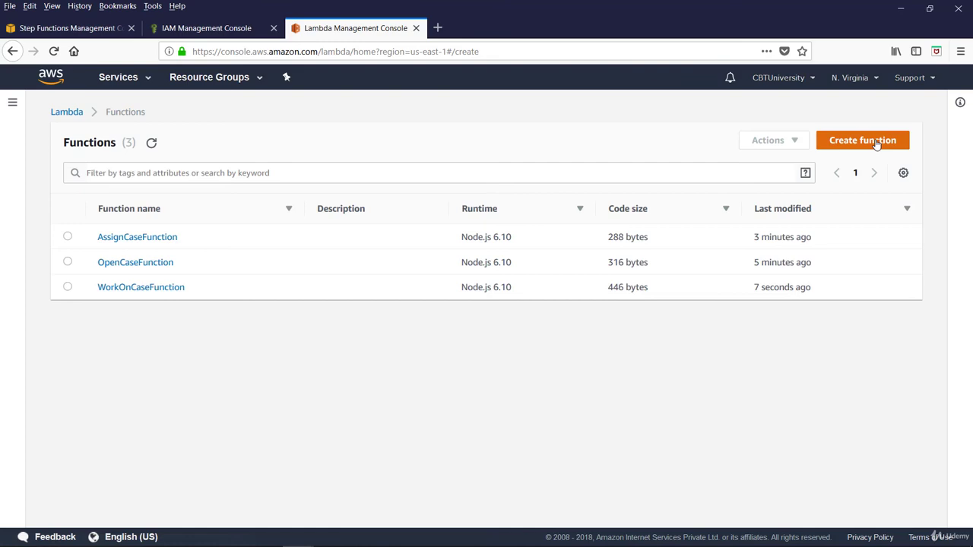
Create CloseCaseFunction with an allowed custom lambda_basic_execution role
key("alt+Tab")
left_click_drag(284, 305, 192, 305)
left_click(96, 369)
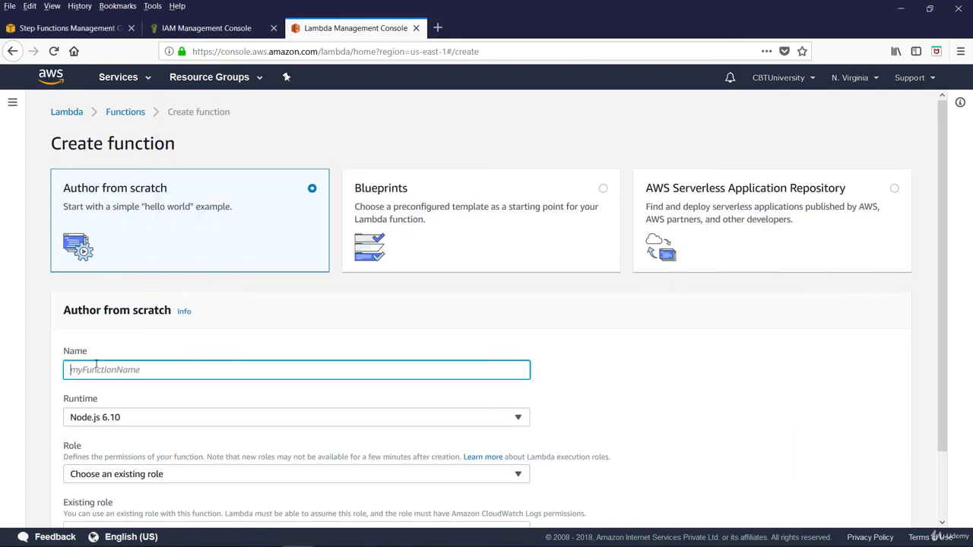
key("ctrl+v")
scroll(228, 432, "down", 2)
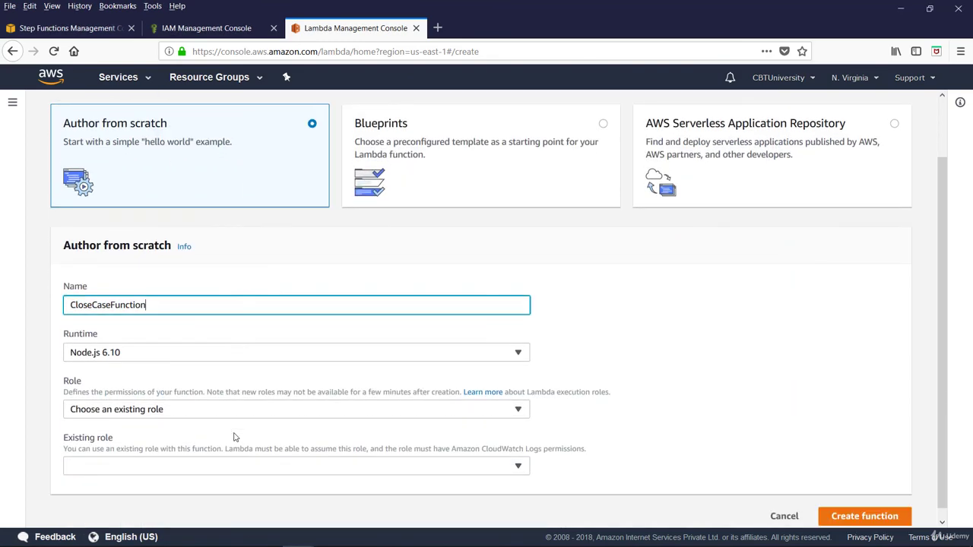
left_click(182, 405)
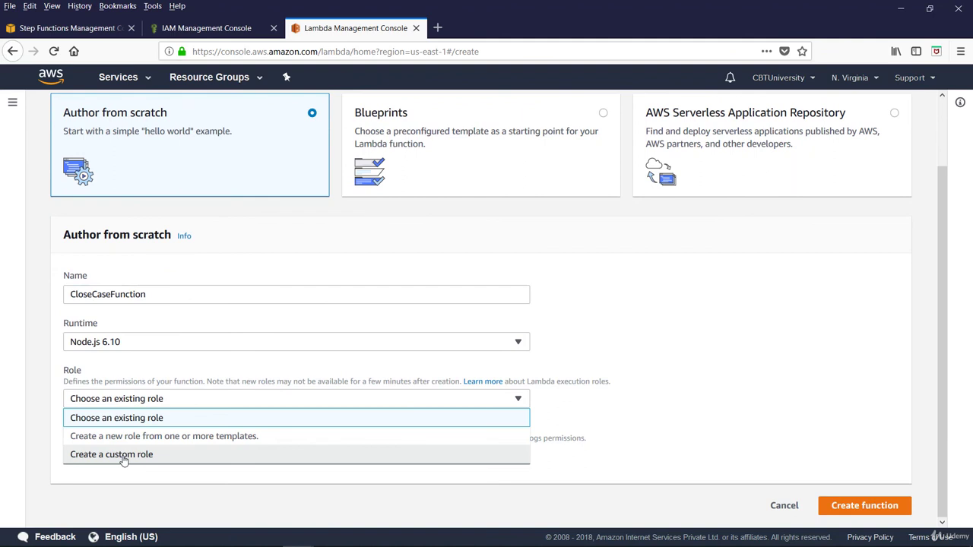
left_click(124, 455)
left_click(937, 530)
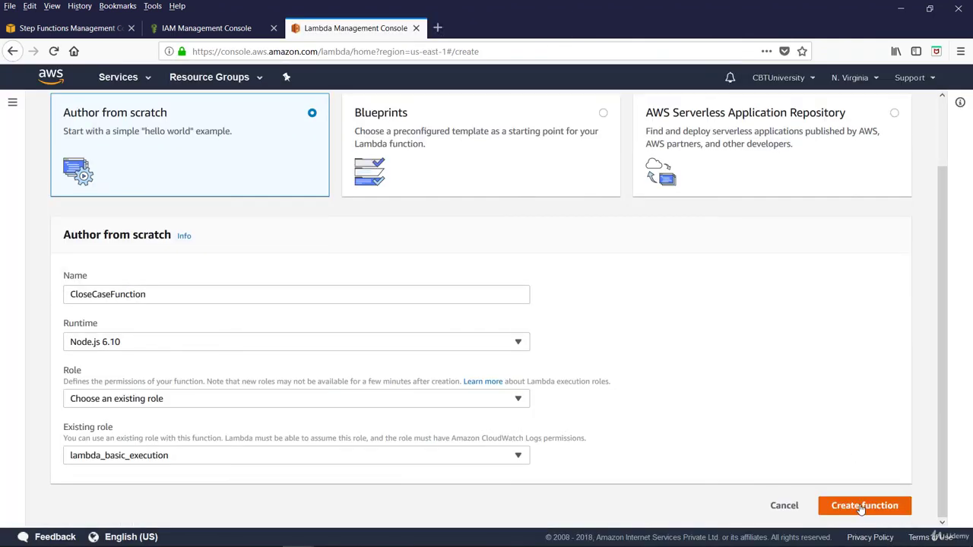
left_click(863, 506)
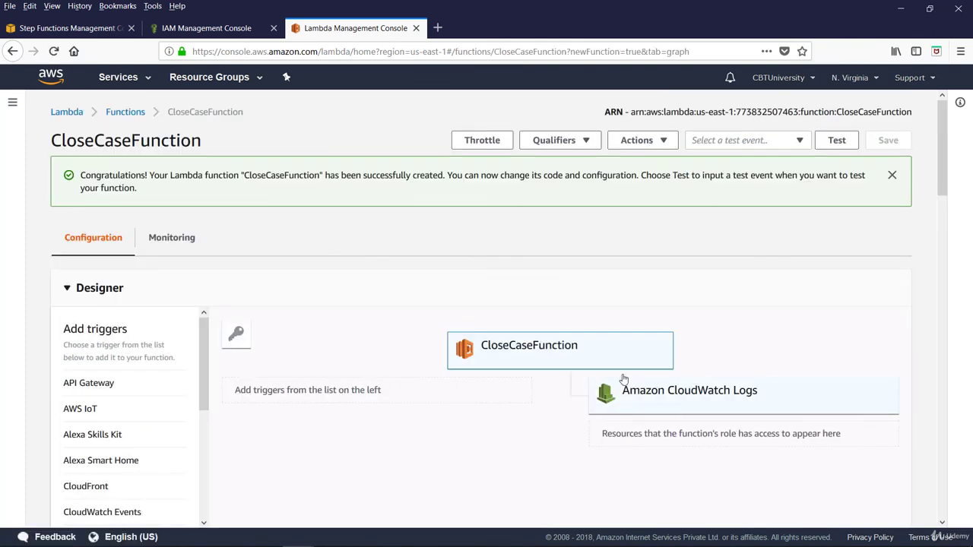
Clear the default index.js code and copy the CloseCaseFunction handler from its notes file
scroll(513, 355, "down", 3)
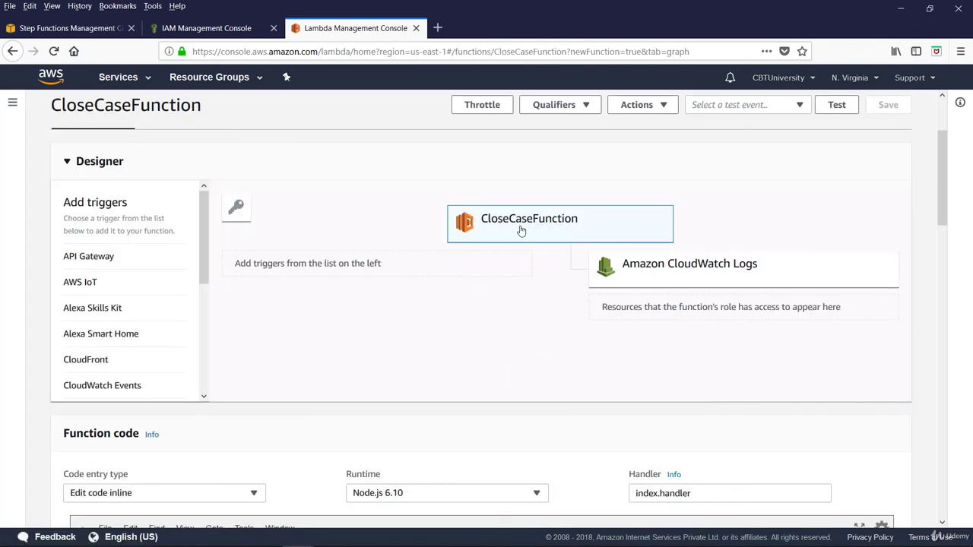
scroll(510, 386, "down", 10)
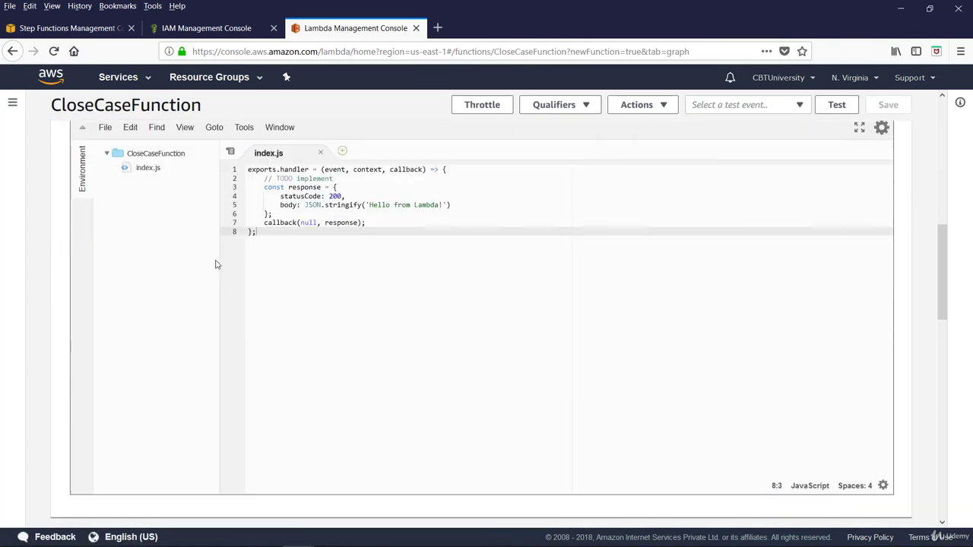
scroll(321, 309, "up", 3)
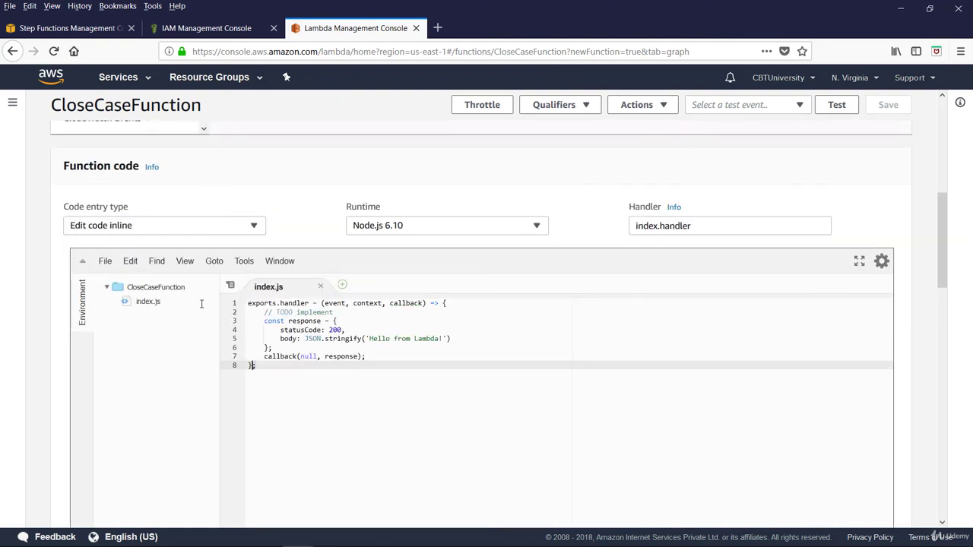
key("ctrl+a")
key("Delete")
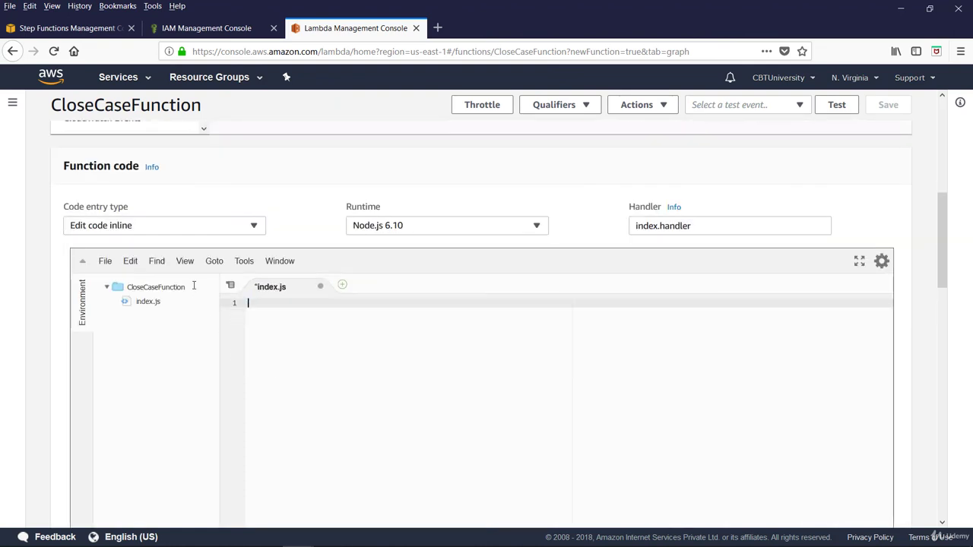
scroll(434, 144, "up", 3)
key("alt+Tab")
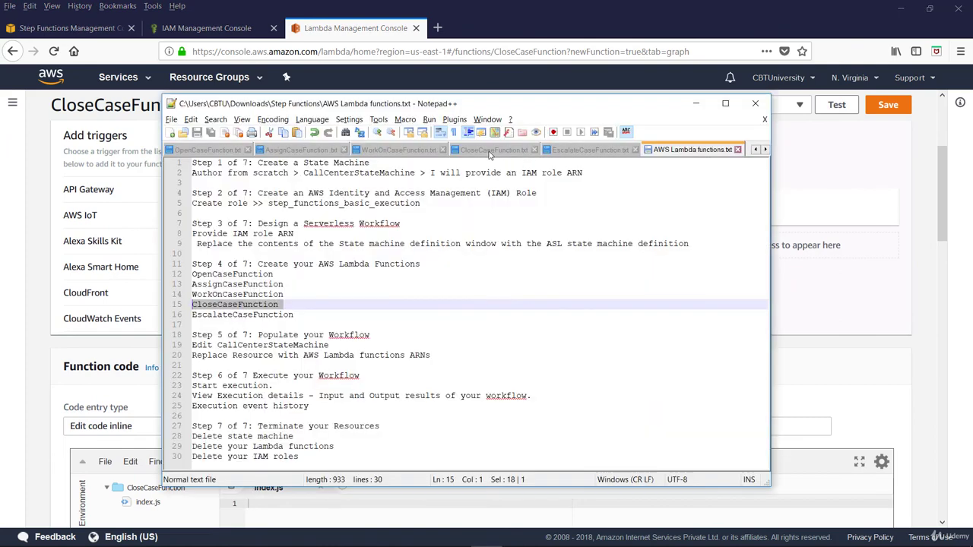
left_click(492, 150)
key("ctrl+a")
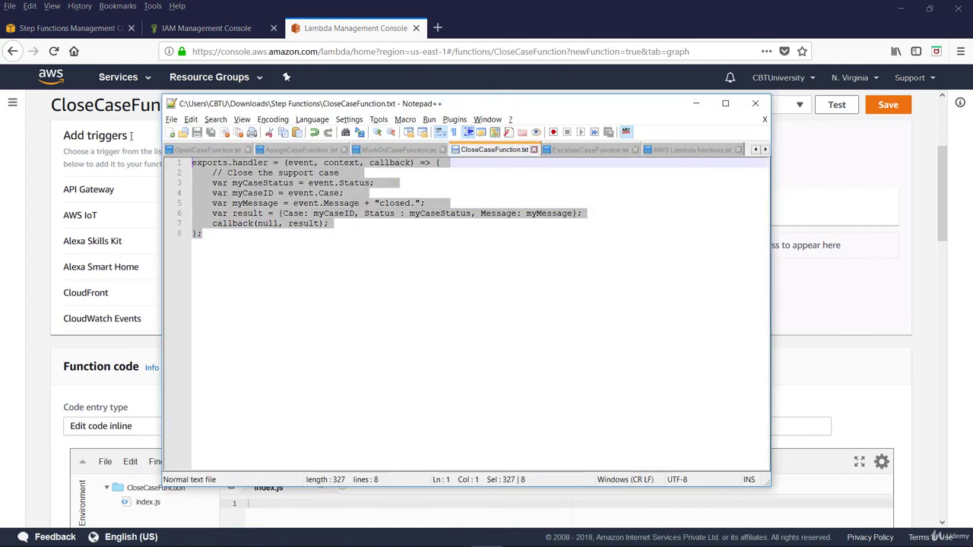
key("ctrl+c")
Paste the case-closing handler into index.js, save it (287 bytes), and return to the functions list
key("alt+Tab")
scroll(436, 339, "down", 4)
left_click(253, 237)
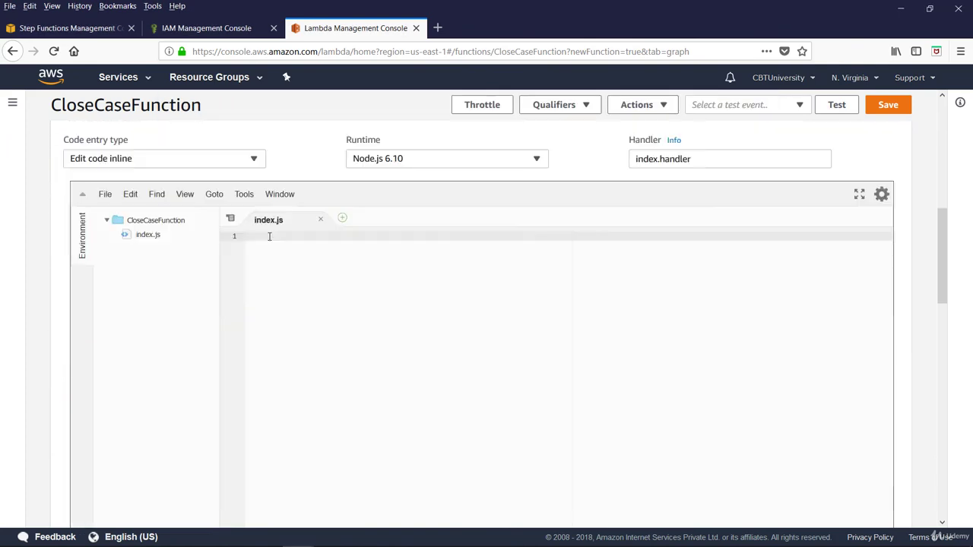
key("ctrl+v")
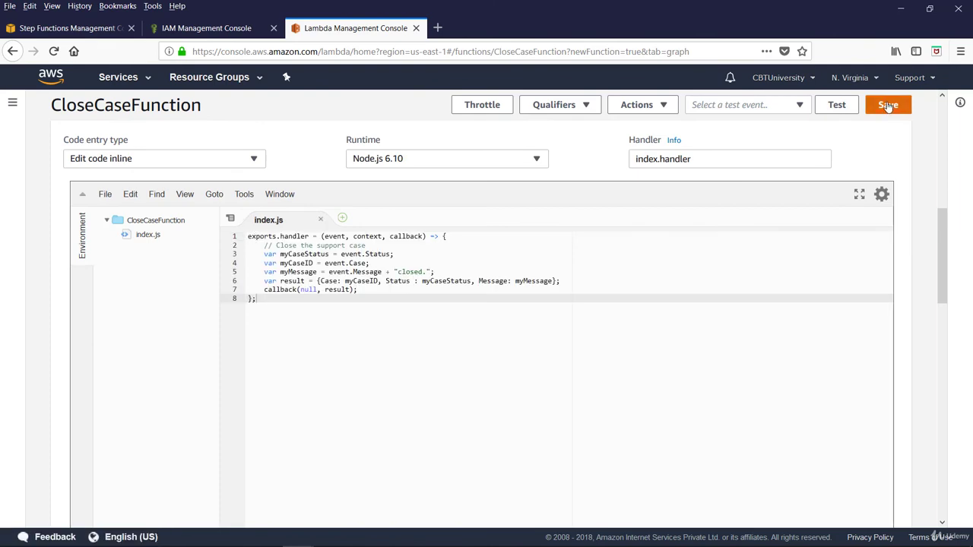
left_click(886, 104)
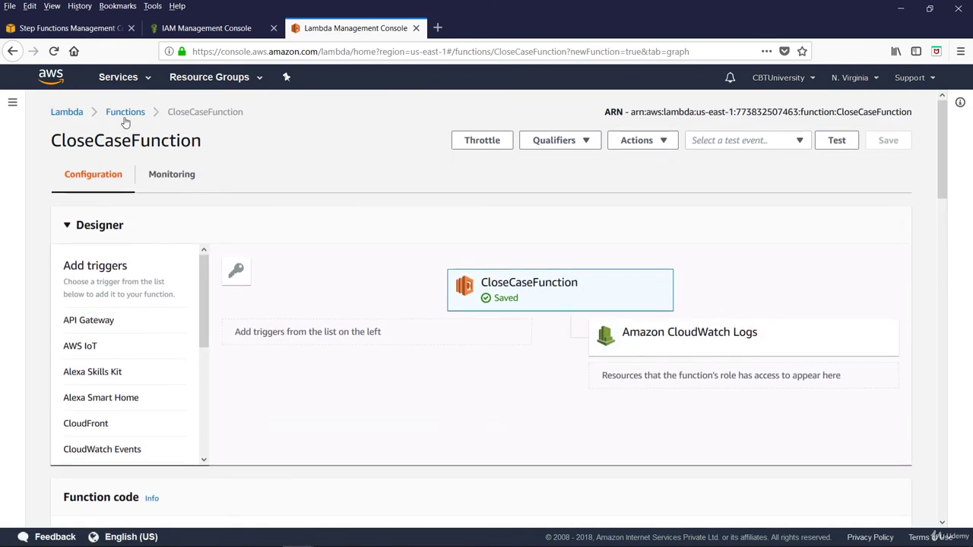
left_click(125, 112)
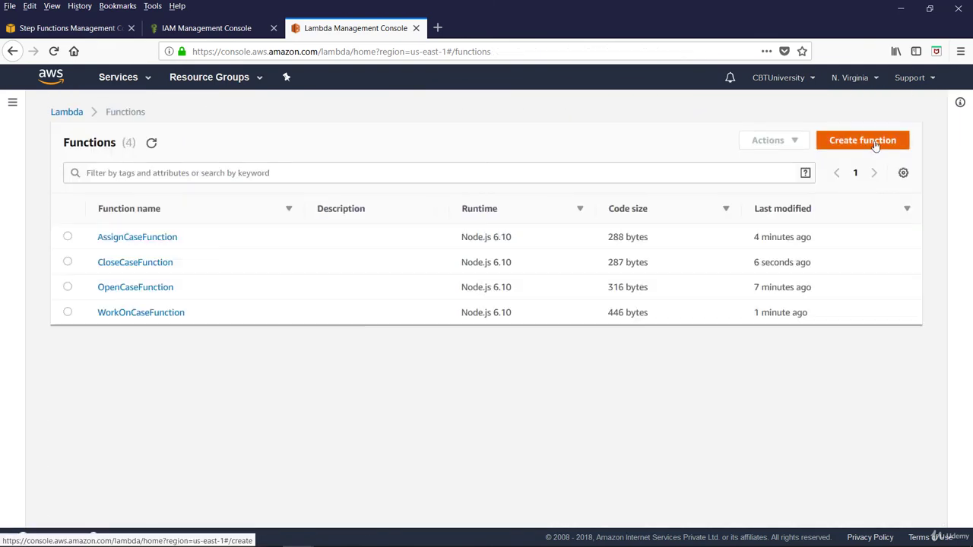
Create EscalateCaseFunction with a custom lambda_basic_execution role and return to the five-function list
left_click(876, 142)
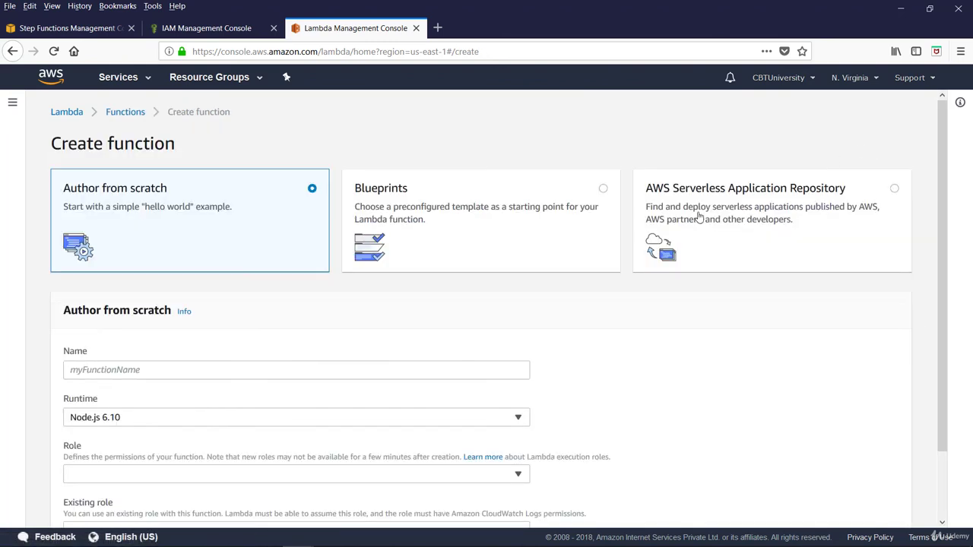
key("alt+Tab")
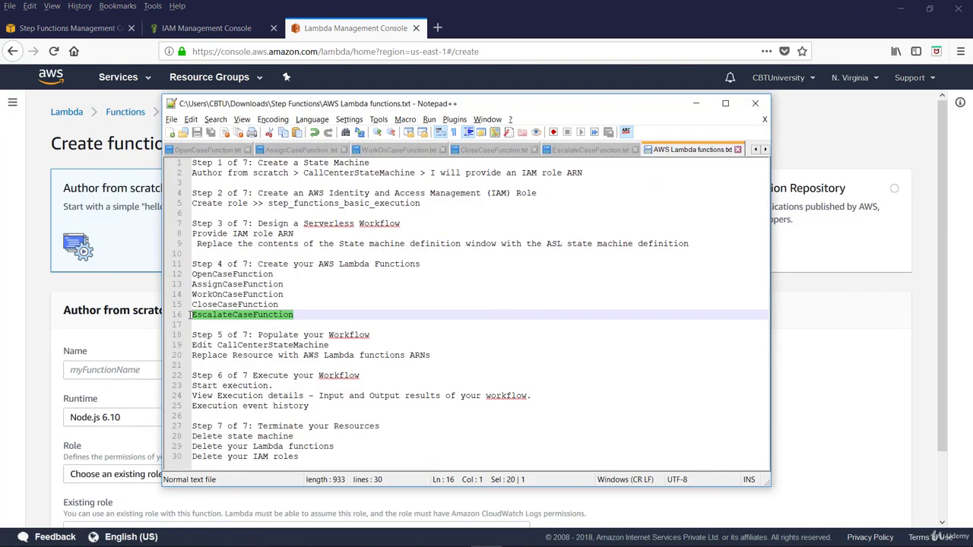
key("ctrl+c")
key("alt+Tab")
key("ctrl+v")
left_click(122, 473)
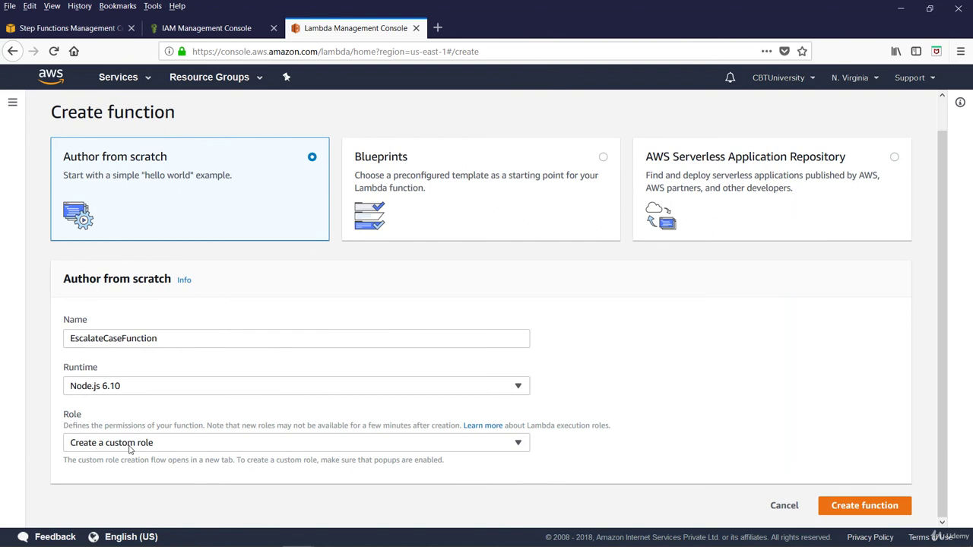
left_click(129, 449)
left_click(121, 425)
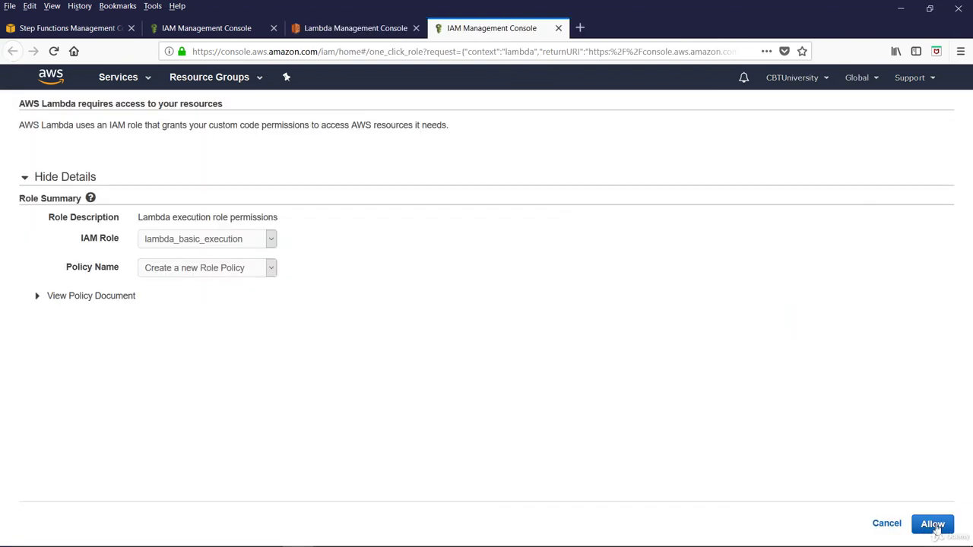
left_click(932, 524)
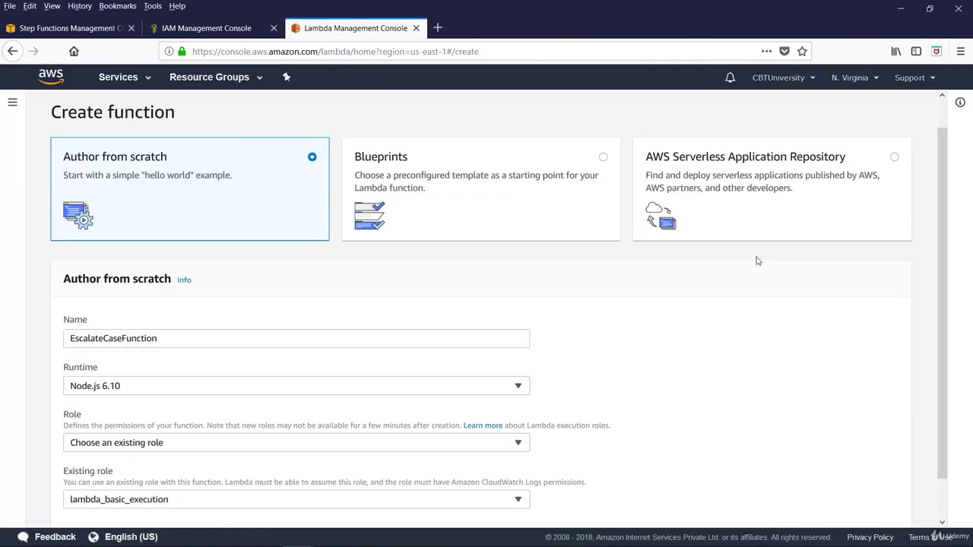
scroll(580, 241, "down", 1)
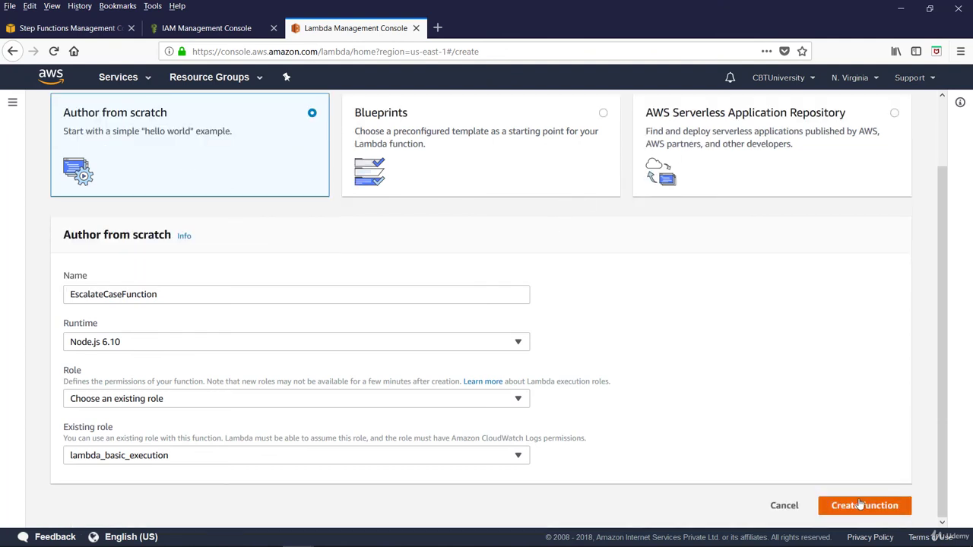
left_click(859, 505)
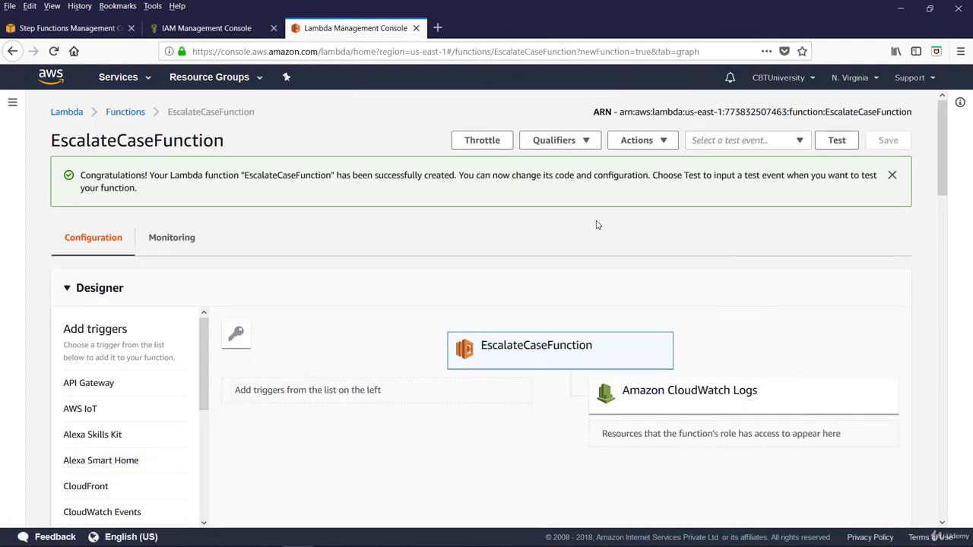
left_click(128, 113)
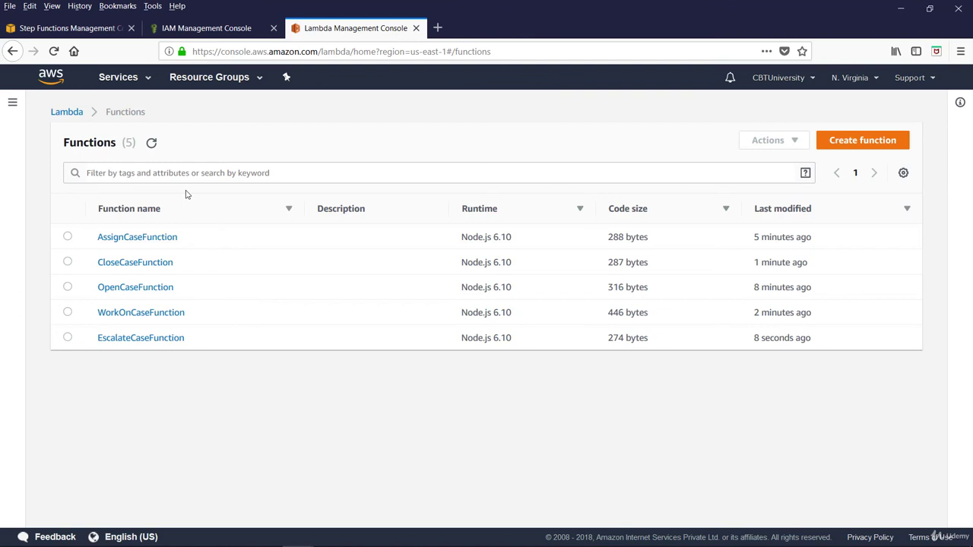
Open the step_functions_basic_execution state machine definition for editing in Step Functions
left_click(69, 28)
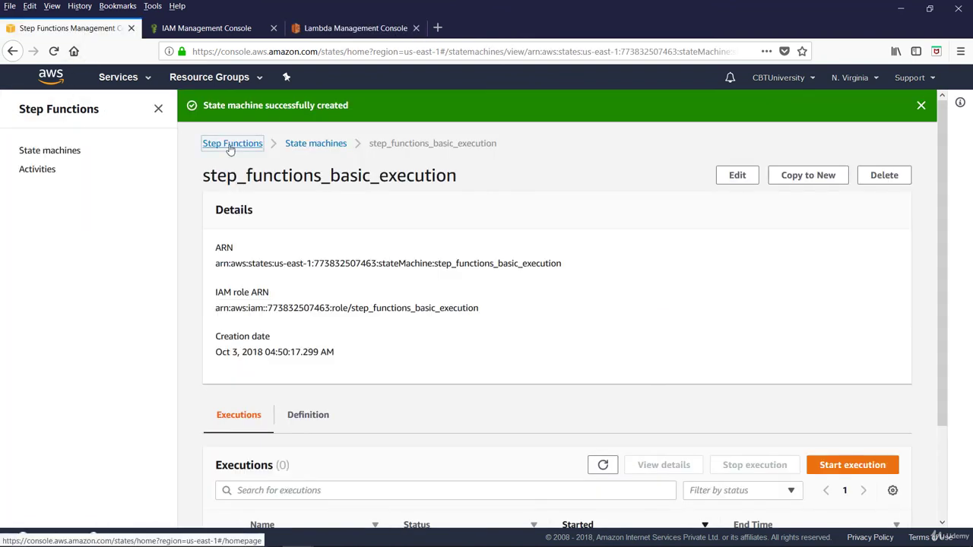
left_click(228, 144)
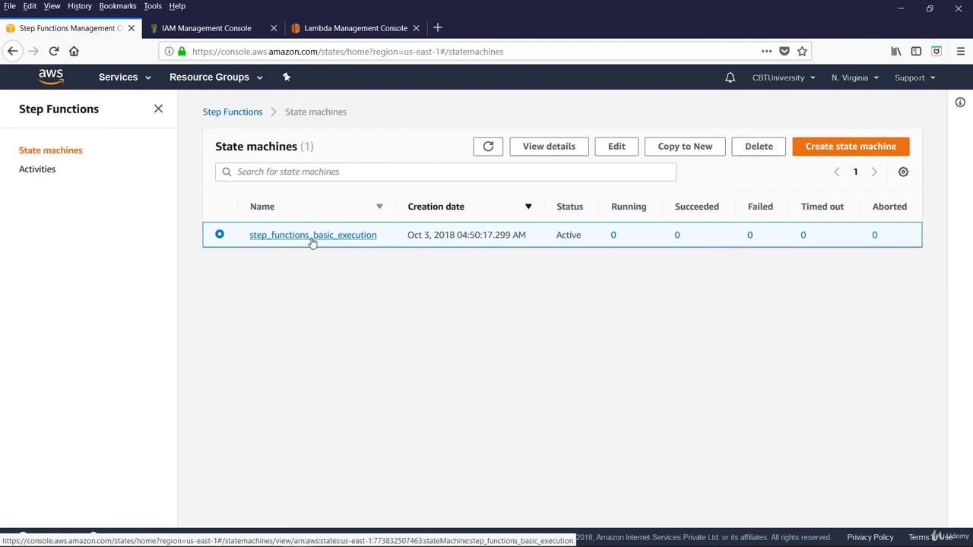
left_click(284, 238)
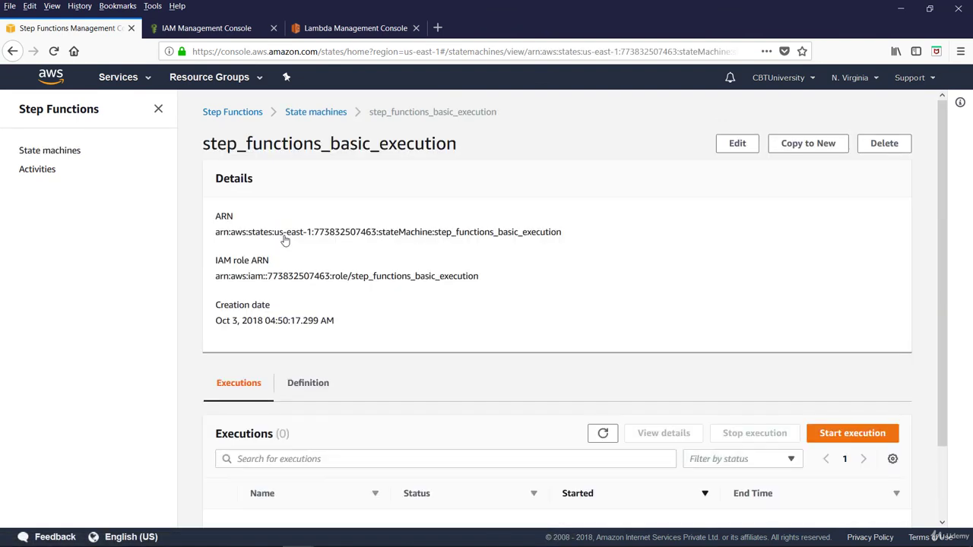
left_click(734, 146)
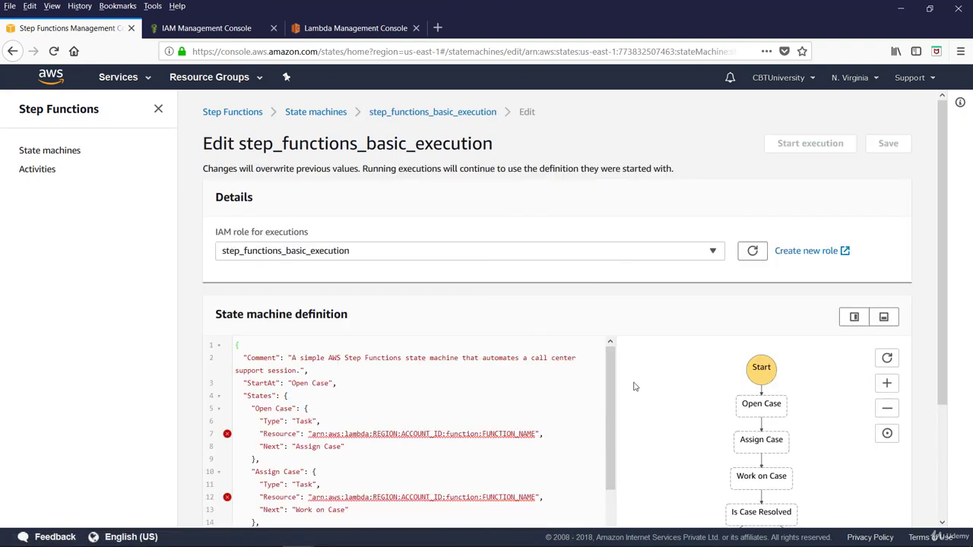
scroll(242, 199, "down", 2)
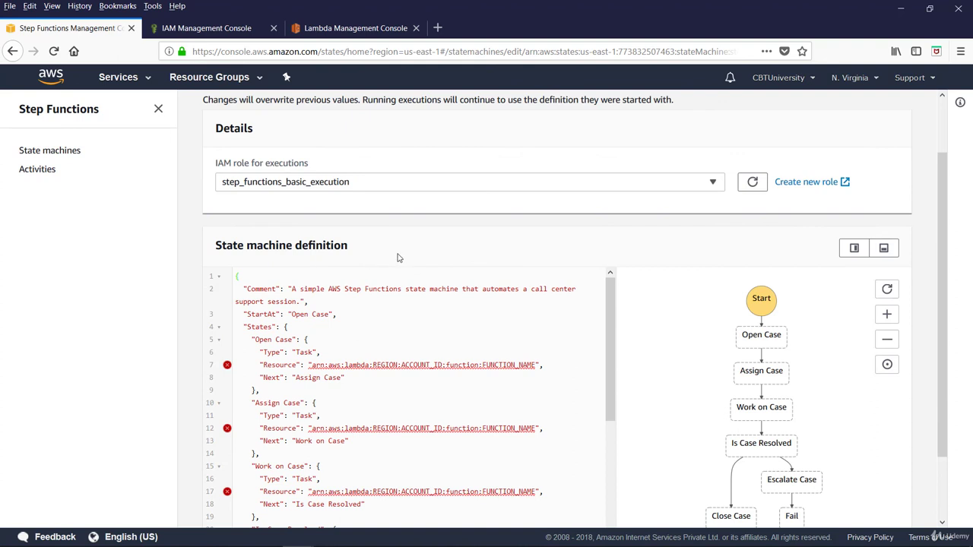
Set the Open Case and Assign Case resources to the OpenCaseFunction and AssignCaseFunction ARNs
mouse_move(312, 364)
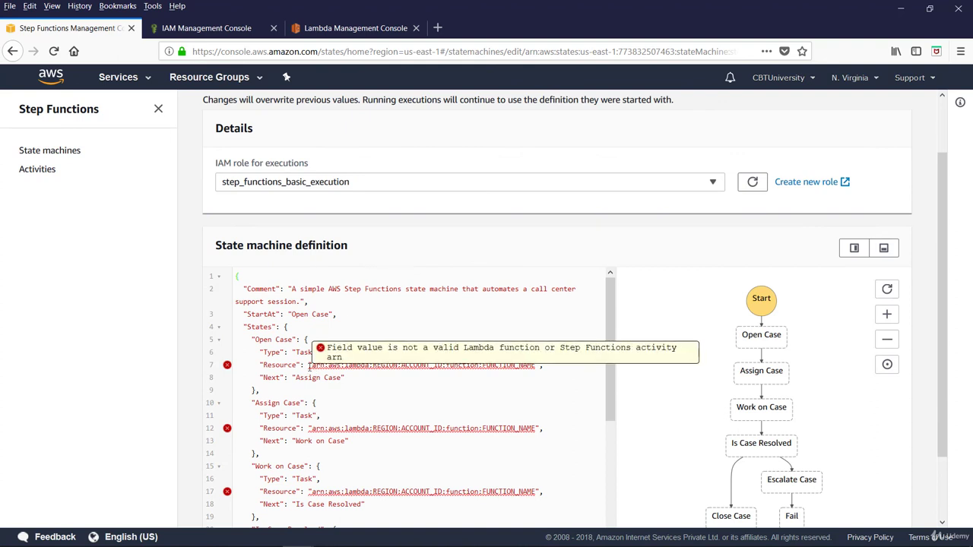
left_click(312, 365)
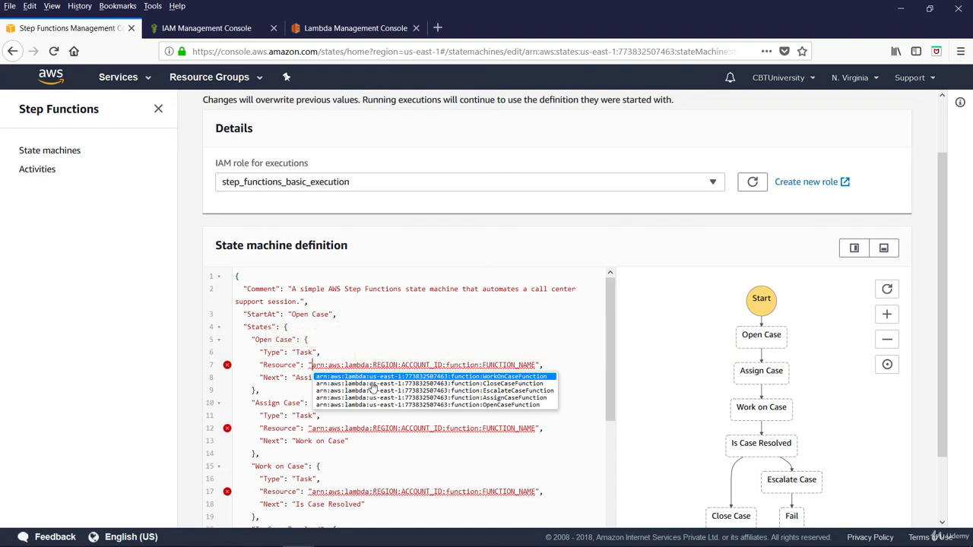
left_click(388, 405)
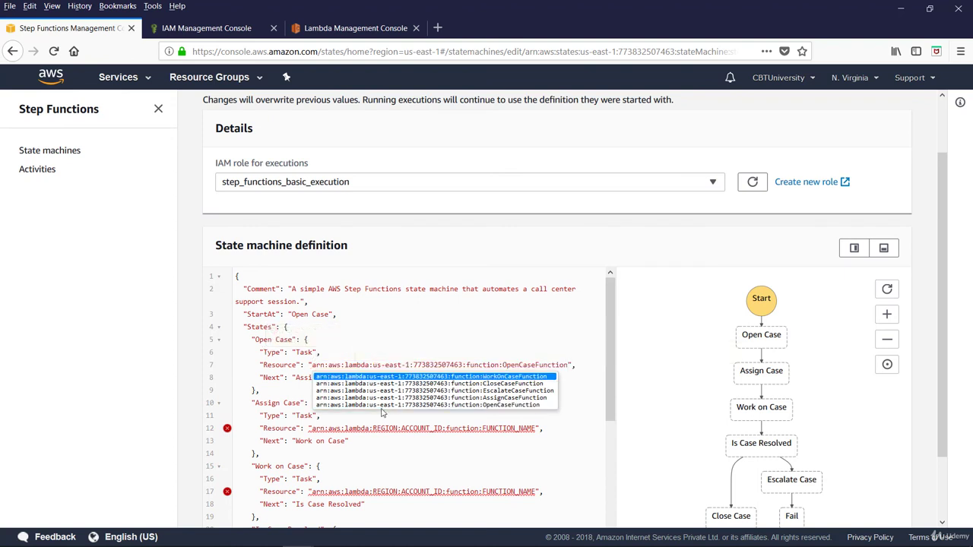
scroll(397, 394, "down", 3)
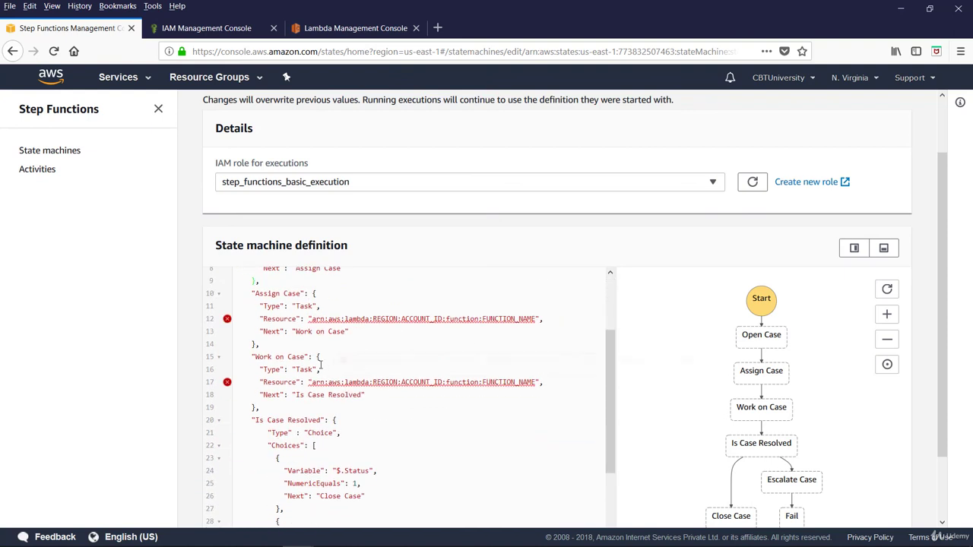
left_click(320, 323)
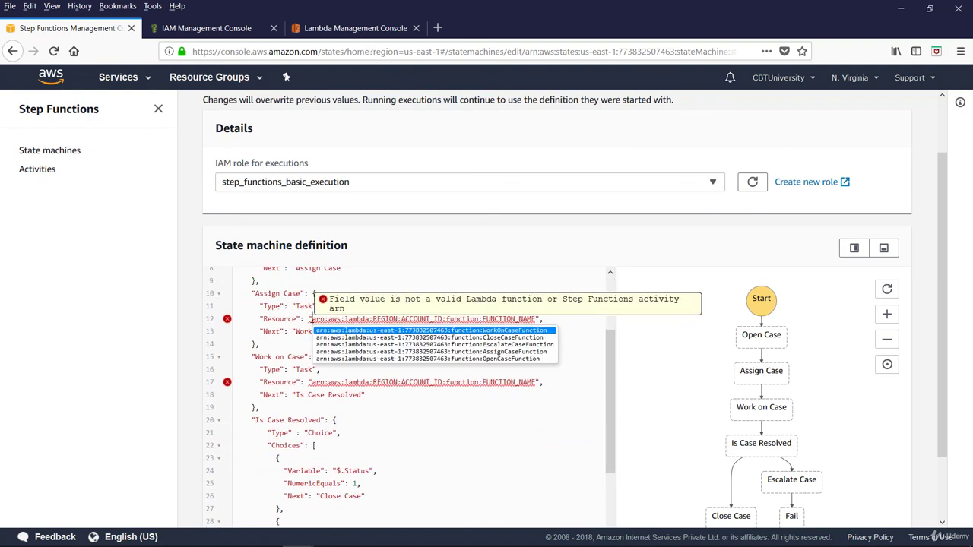
left_click(335, 351)
Point Work on Case, Close Case and Escalate Case at their matching Lambda function ARNs
scroll(456, 365, "down", 2)
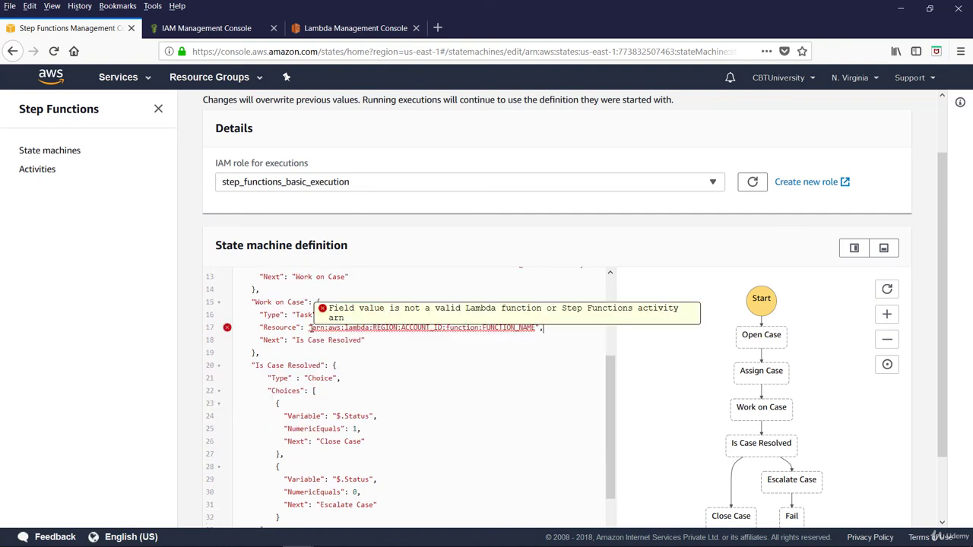
left_click(310, 327)
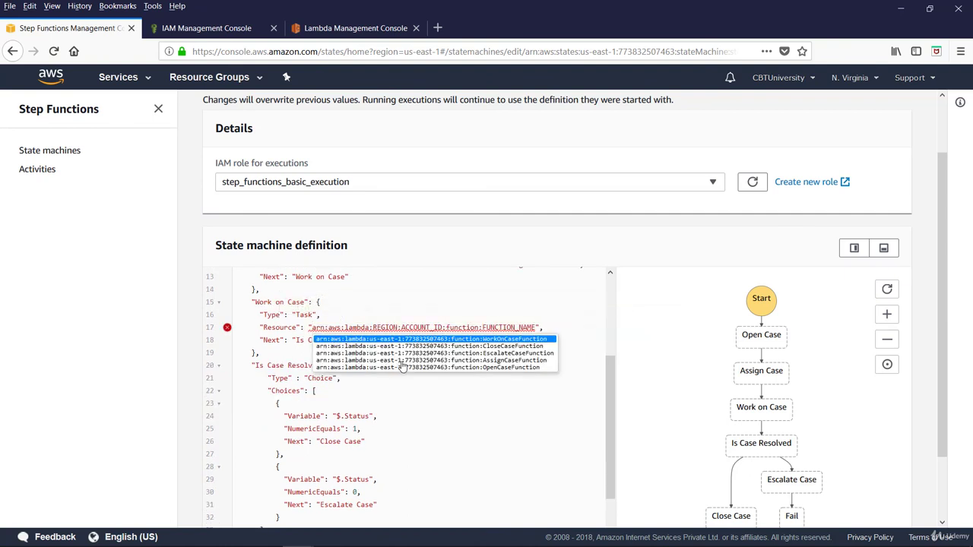
scroll(415, 344, "down", 5)
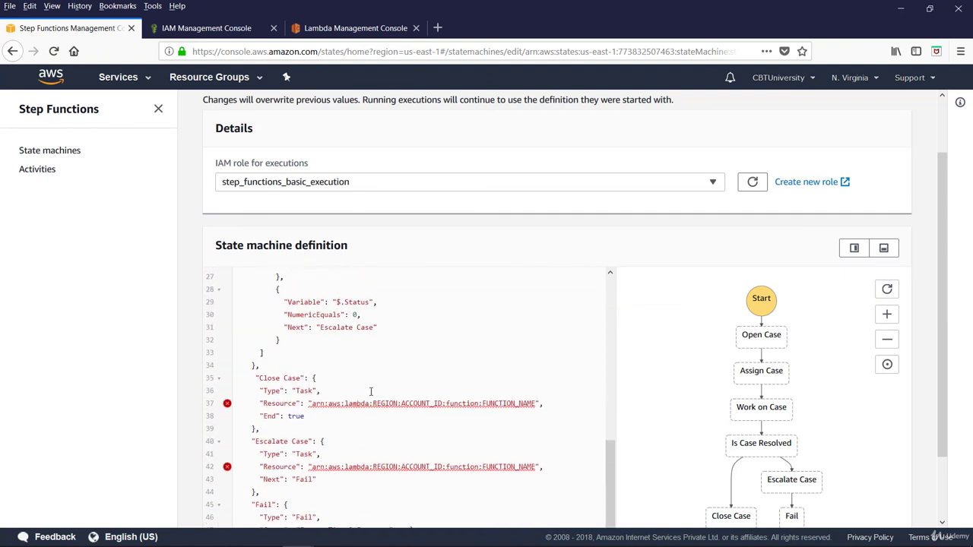
left_click(311, 403)
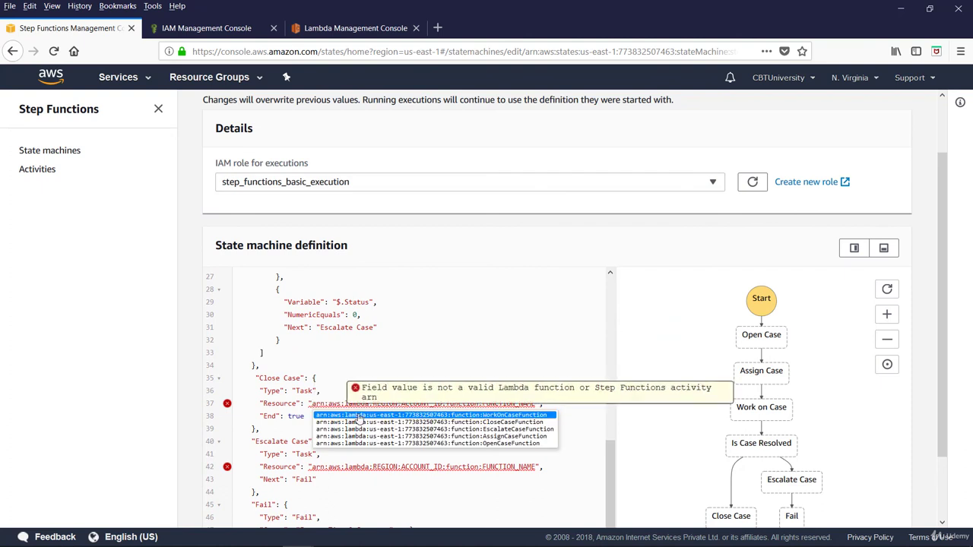
left_click(426, 420)
scroll(417, 398, "down", 2)
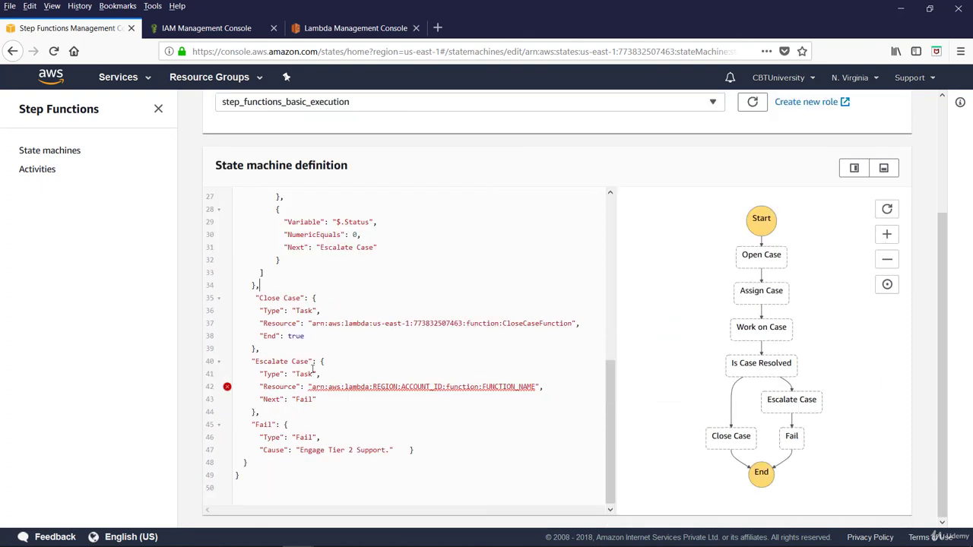
left_click(312, 387)
left_click(426, 414)
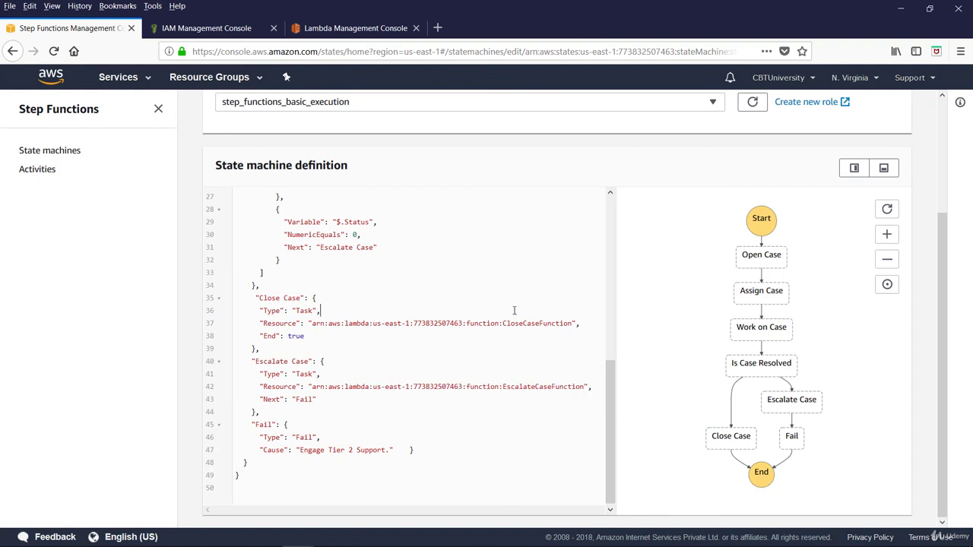
scroll(647, 249, "up", 4)
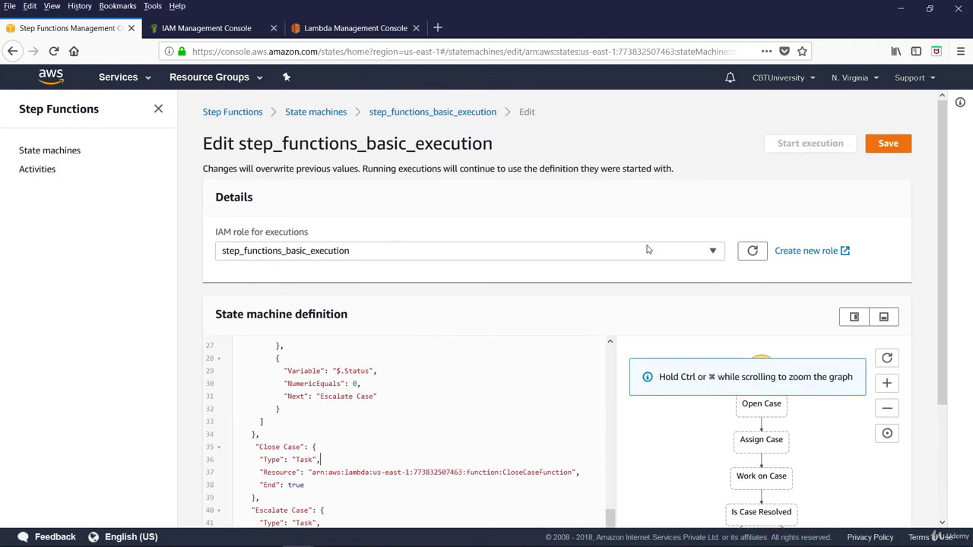
Save the updated definition and start an execution named demo-state-machine
left_click(893, 146)
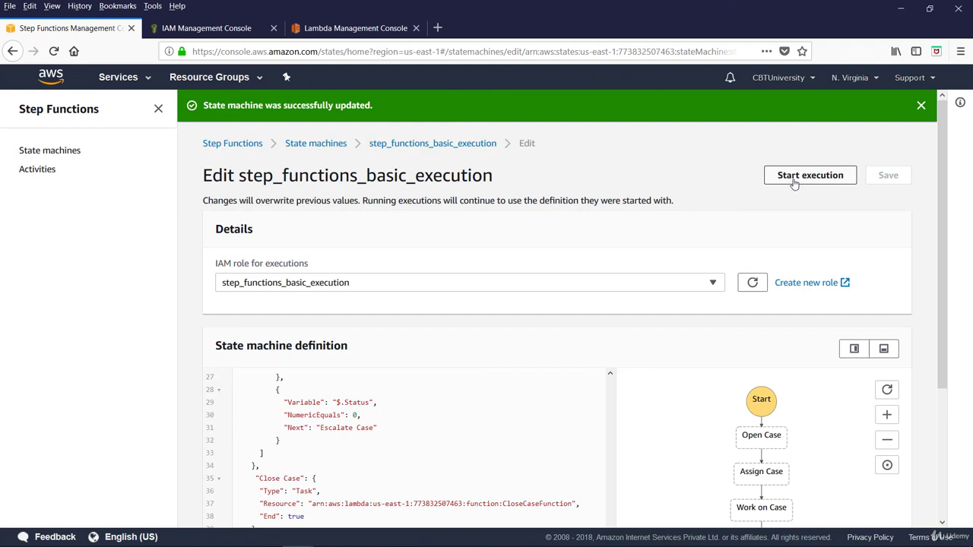
left_click(790, 183)
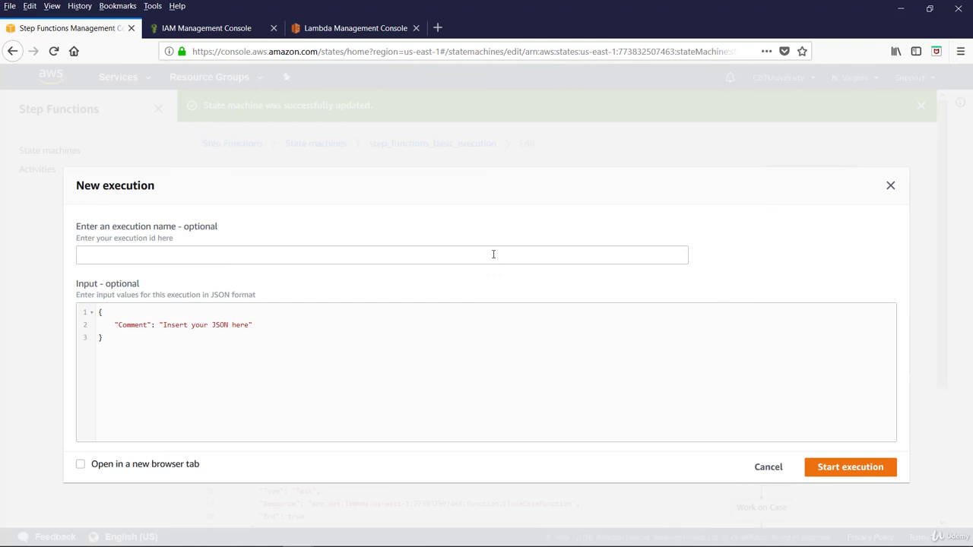
left_click(161, 262)
type("demo-state-machine")
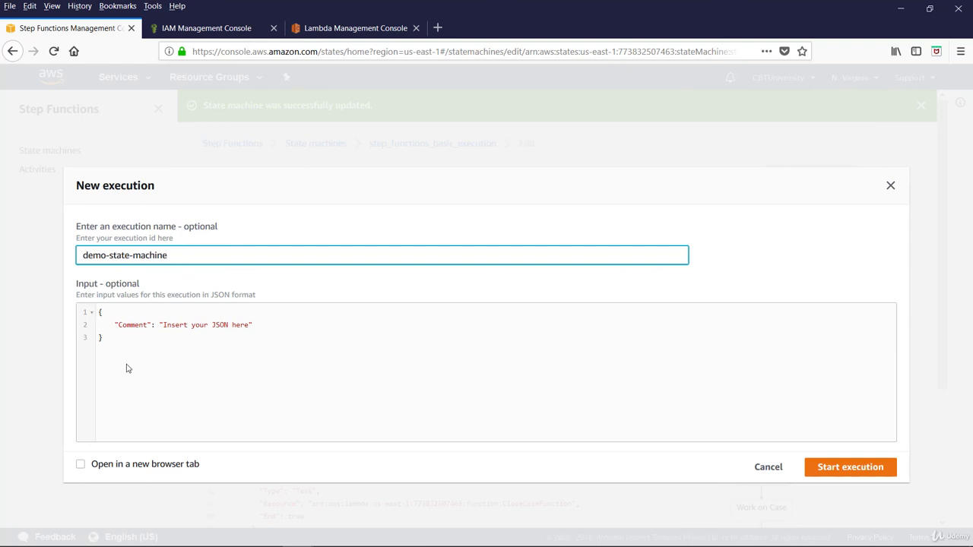
left_click(845, 471)
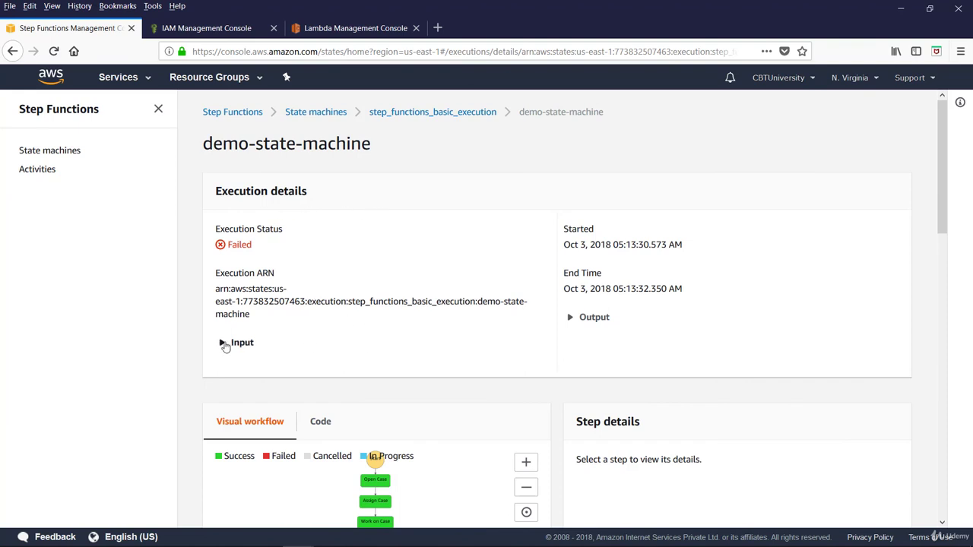
Review the execution input and the Open Case, Fail, Assign Case and Is Case Resolved step details
left_click(222, 343)
scroll(449, 334, "down", 5)
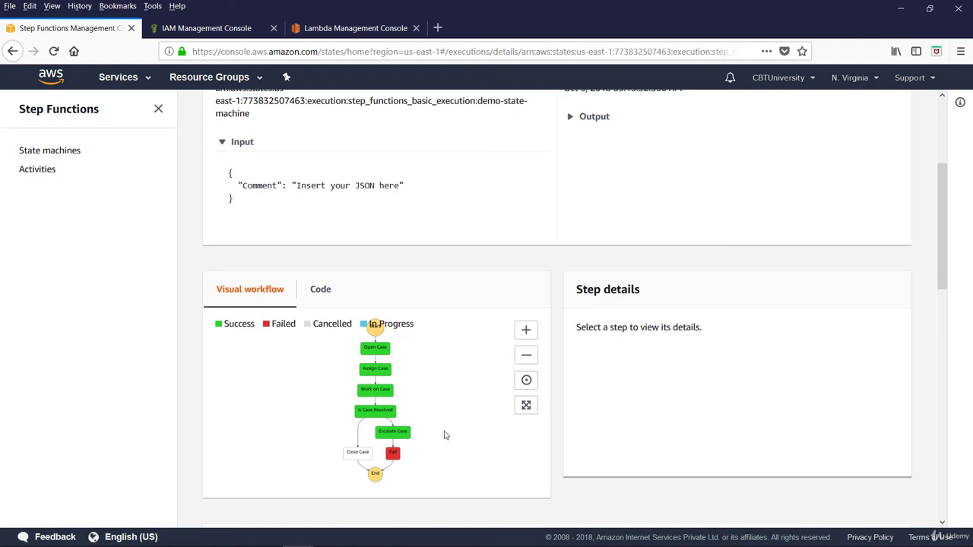
left_click(375, 347)
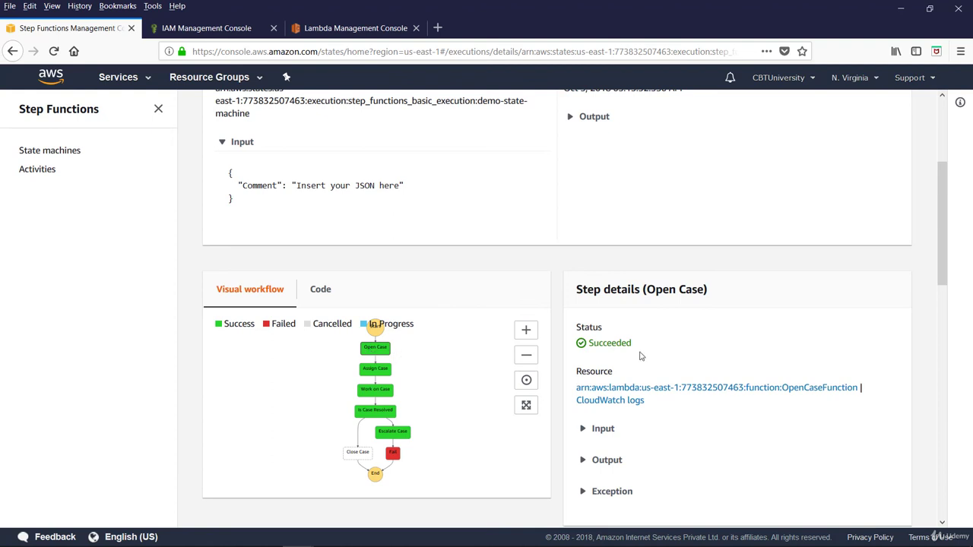
left_click(393, 452)
scroll(366, 306, "down", 2)
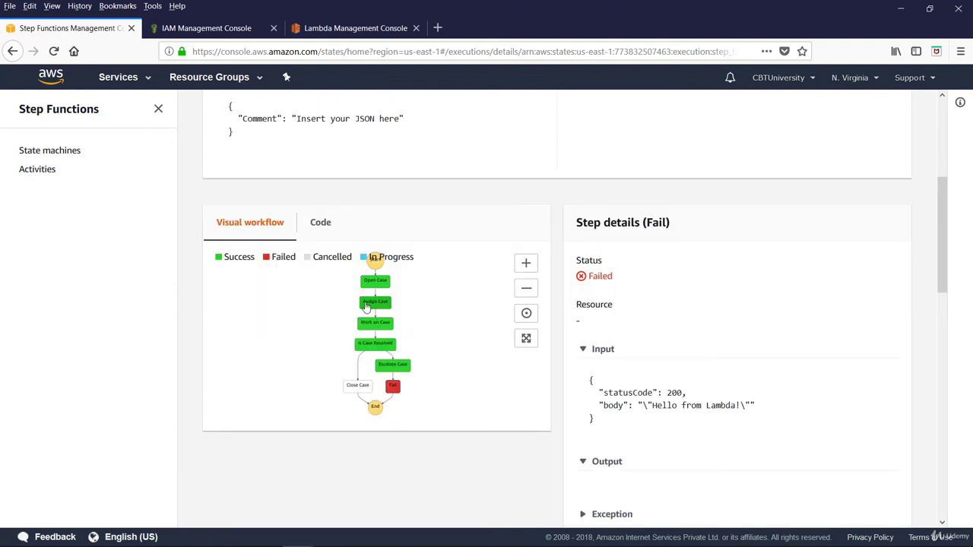
left_click(365, 306)
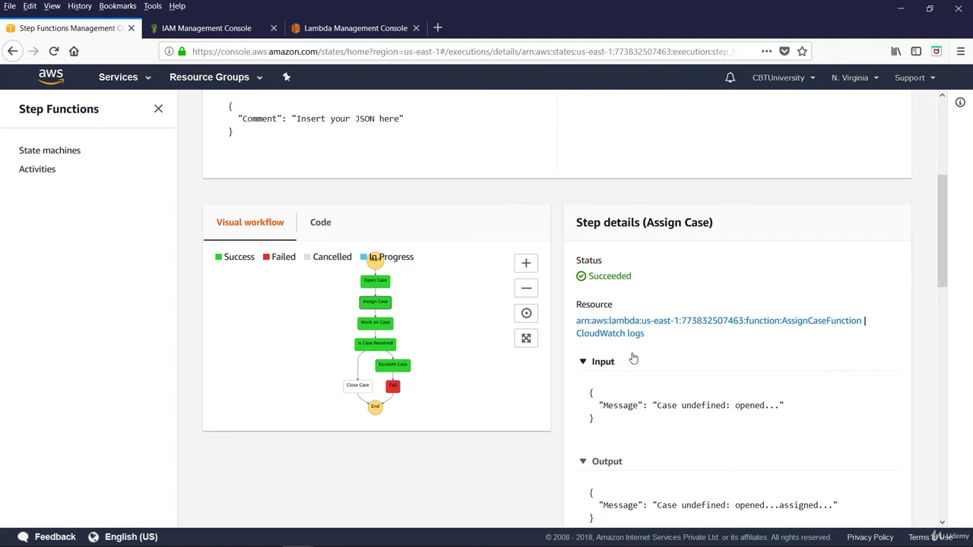
scroll(647, 437, "down", 4)
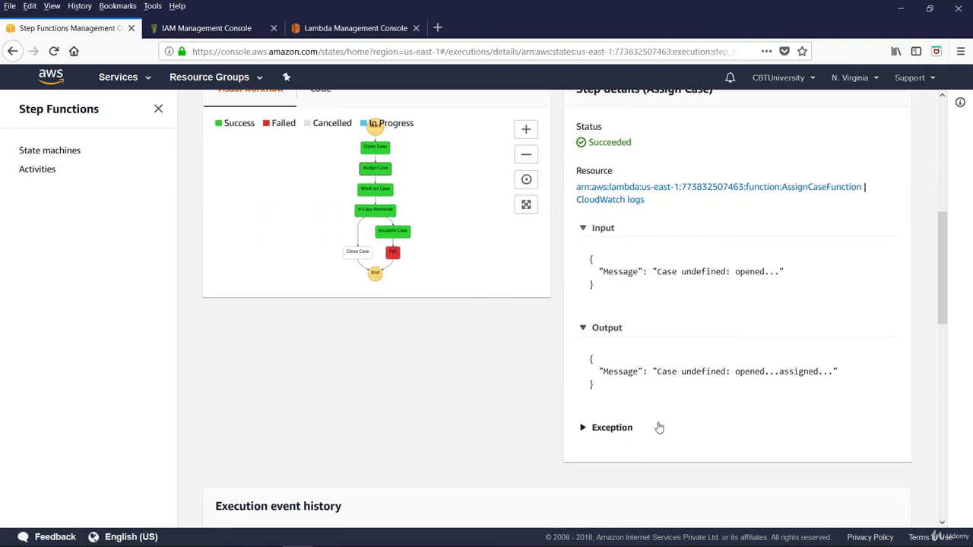
scroll(317, 339, "up", 2)
scroll(385, 304, "up", 2)
left_click(380, 339)
Inspect the Escalate Case step's input and output and the execution event history
left_click(397, 361)
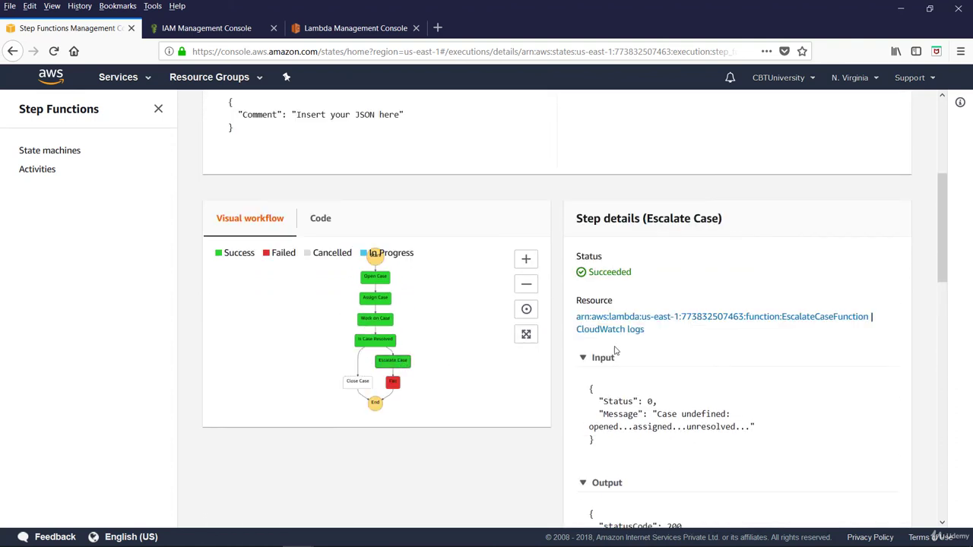
scroll(700, 340, "down", 4)
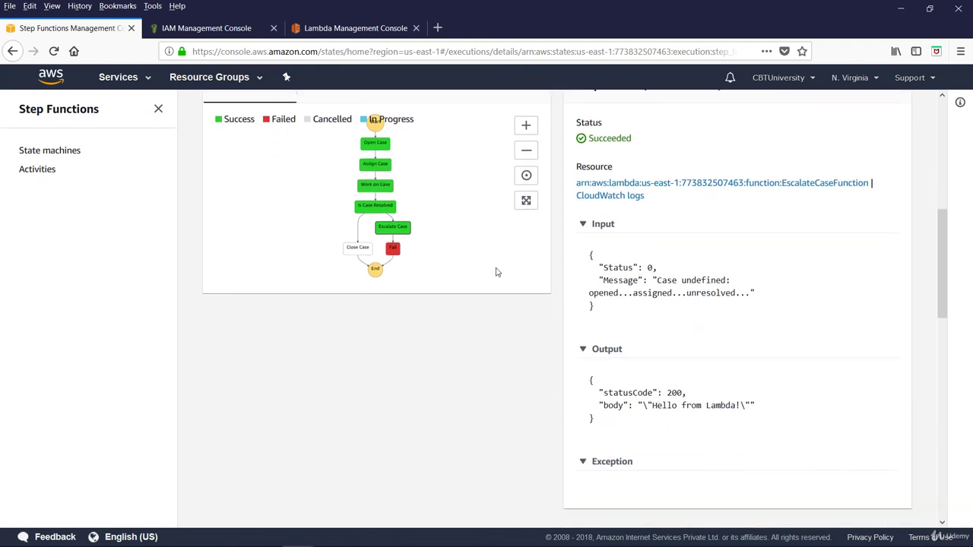
scroll(469, 332, "down", 8)
scroll(471, 333, "down", 4)
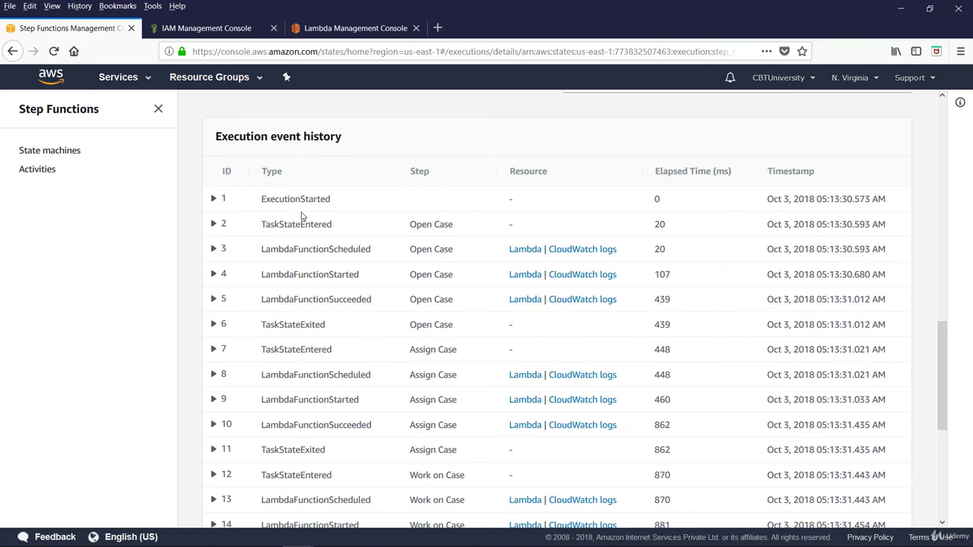
scroll(327, 249, "down", 10)
scroll(521, 393, "up", 20)
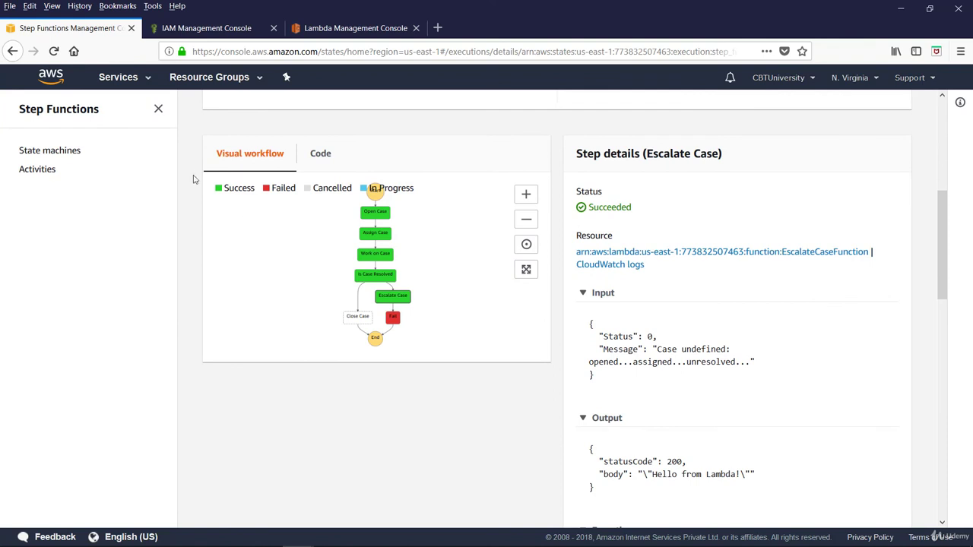
Read the state machine's JSON definition, then go back to the visual workflow graph
left_click(320, 161)
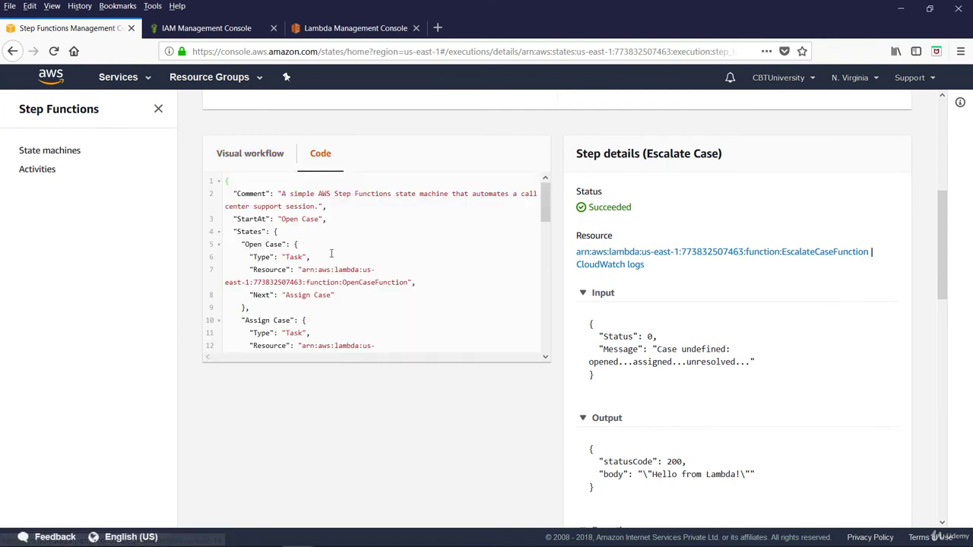
scroll(331, 254, "down", 5)
scroll(332, 254, "up", 5)
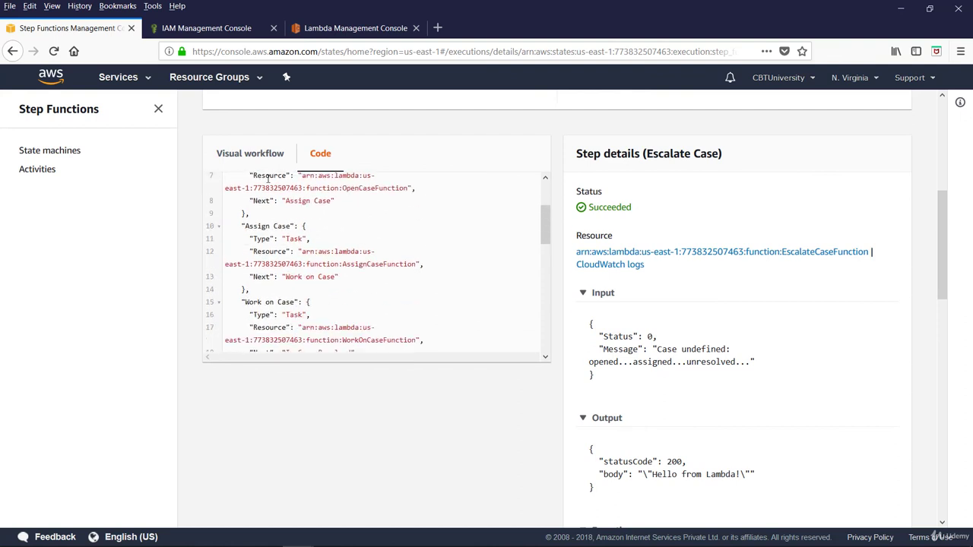
left_click(240, 154)
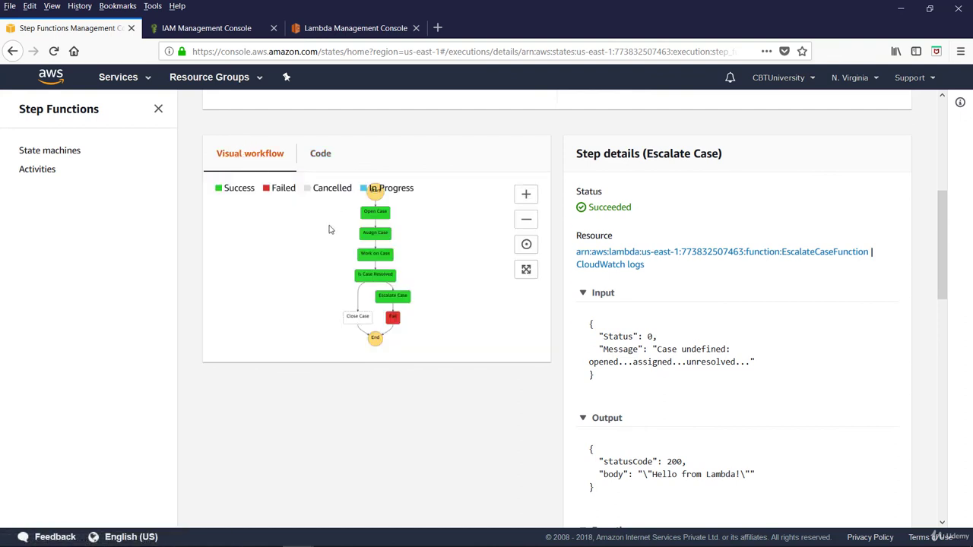
scroll(448, 297, "up", 5)
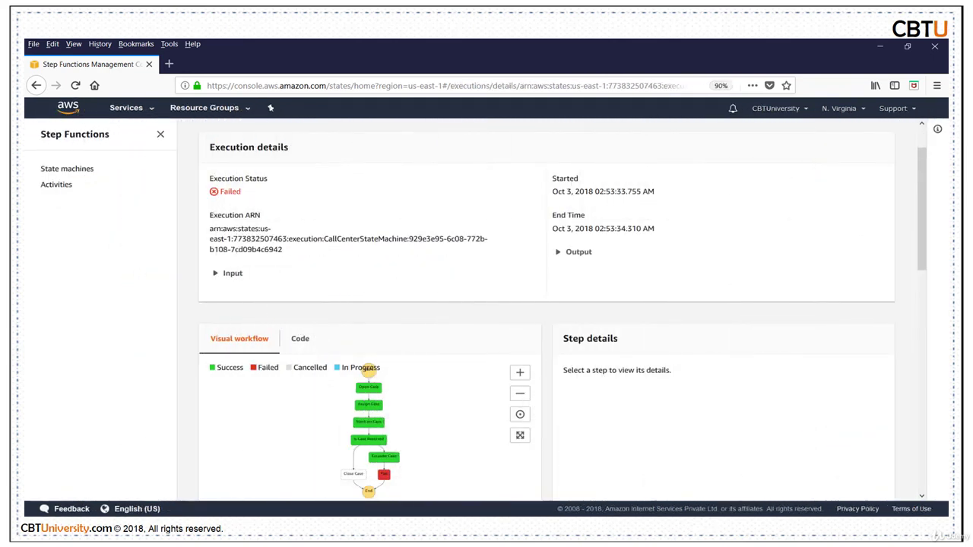
key("alt+Tab")
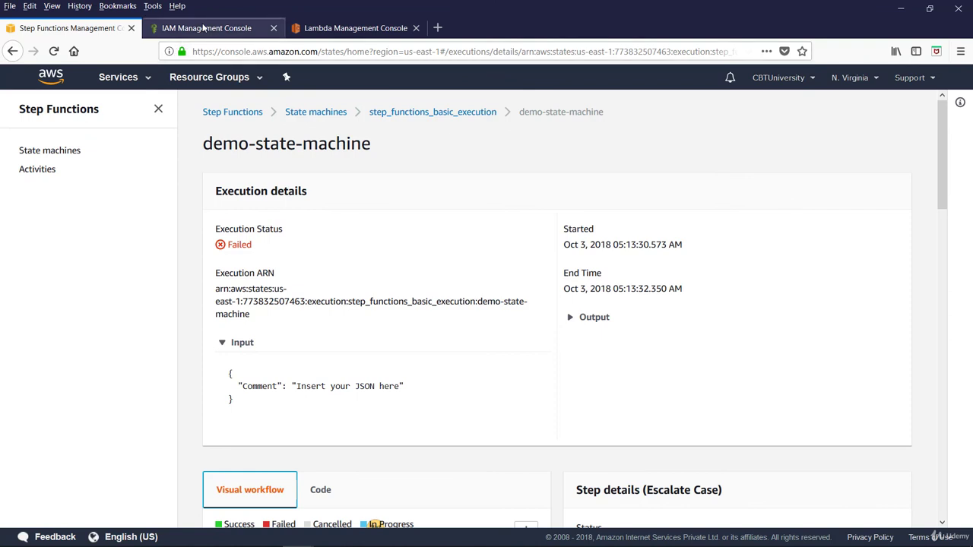
Delete the step_functions_basic_execution role from the IAM Roles list
left_click(199, 30)
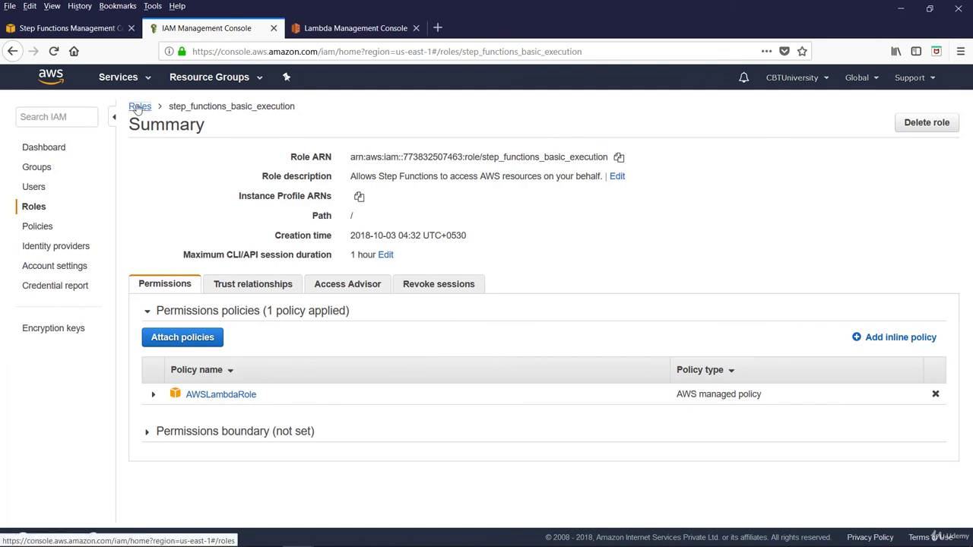
left_click(140, 106)
scroll(301, 482, "down", 3)
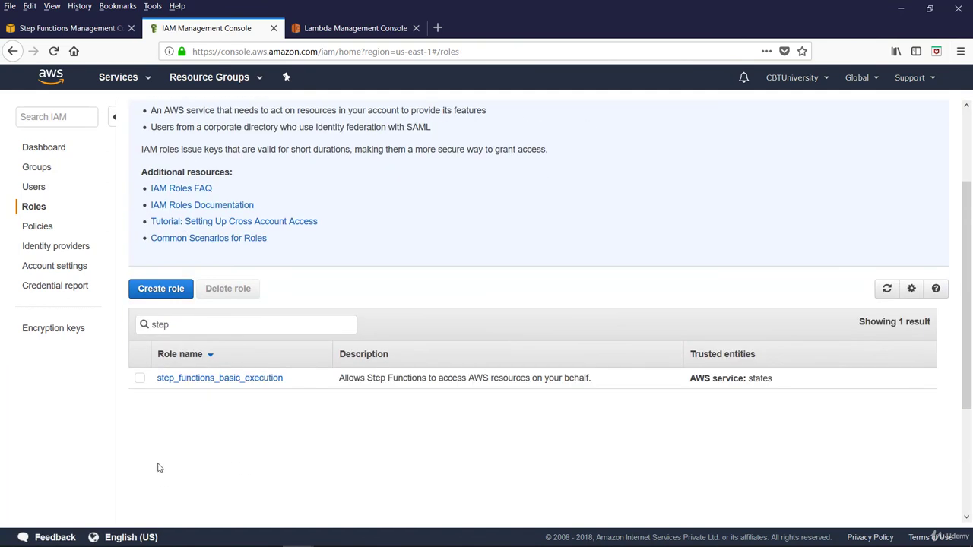
left_click(140, 379)
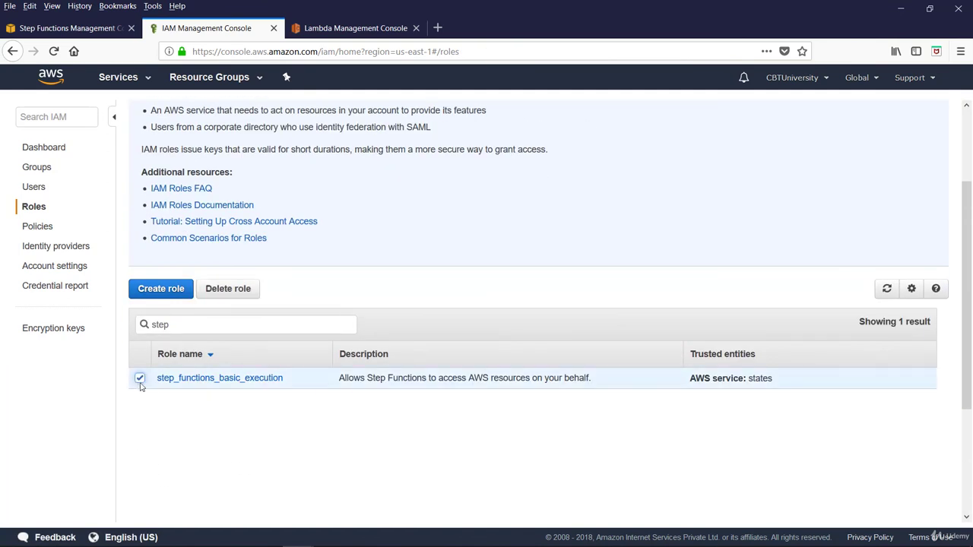
left_click(232, 294)
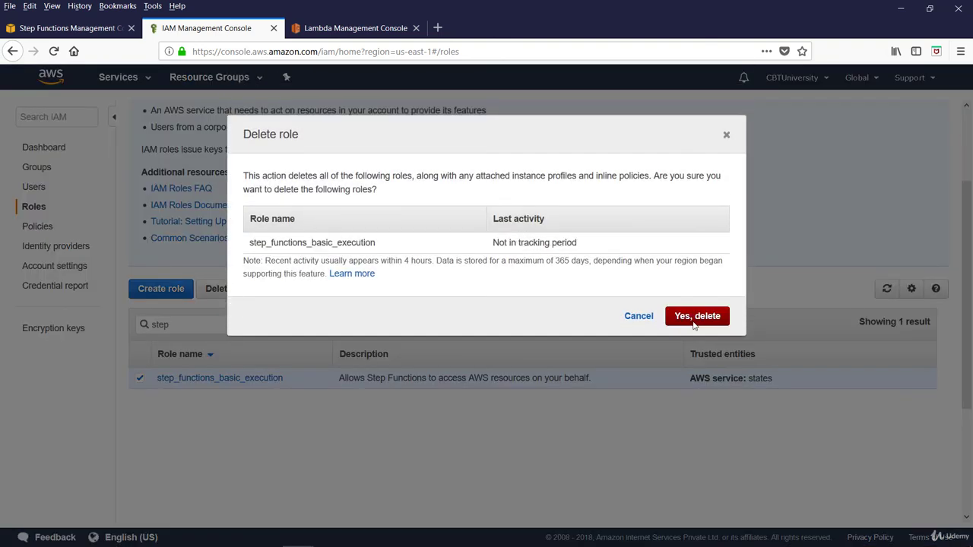
left_click(694, 316)
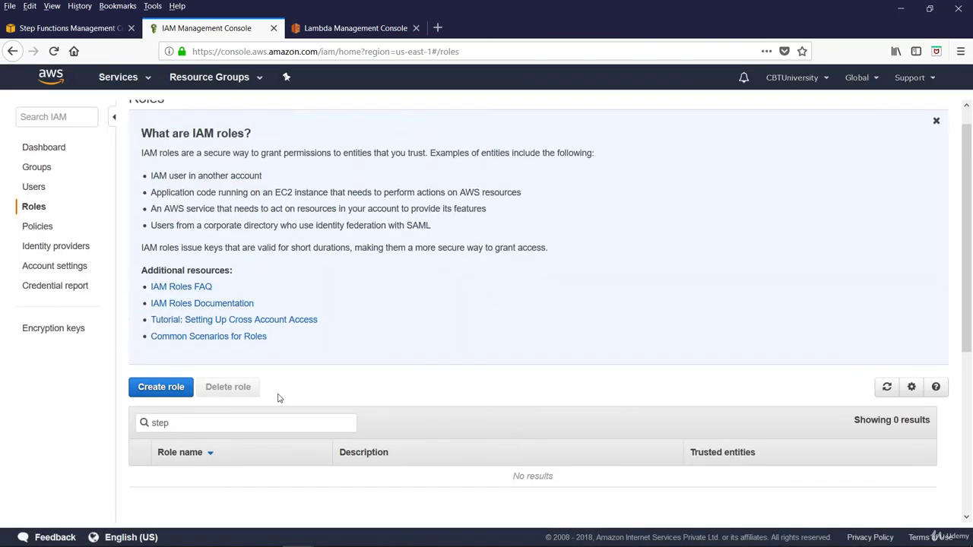
scroll(197, 338, "up", 3)
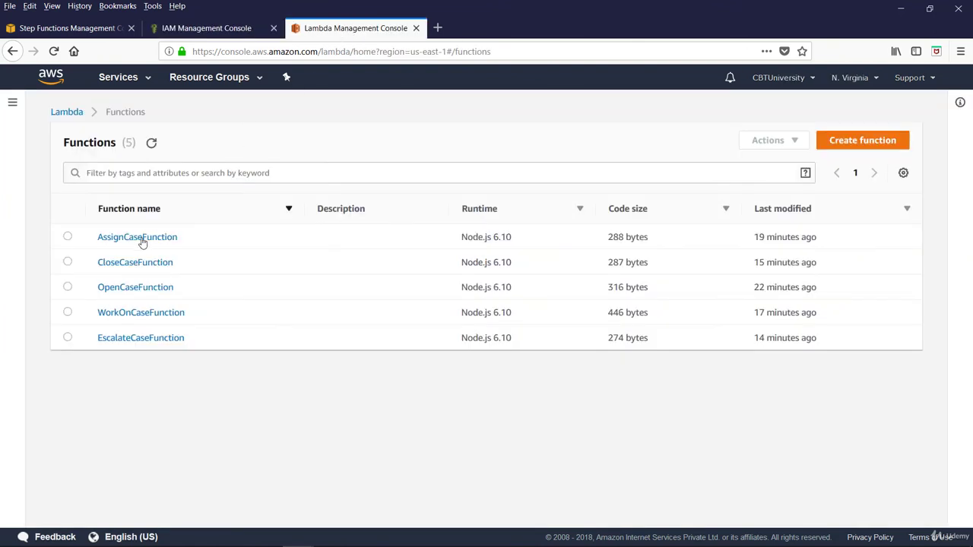
Delete the AssignCaseFunction and WorkOnCaseFunction Lambda functions
left_click(67, 238)
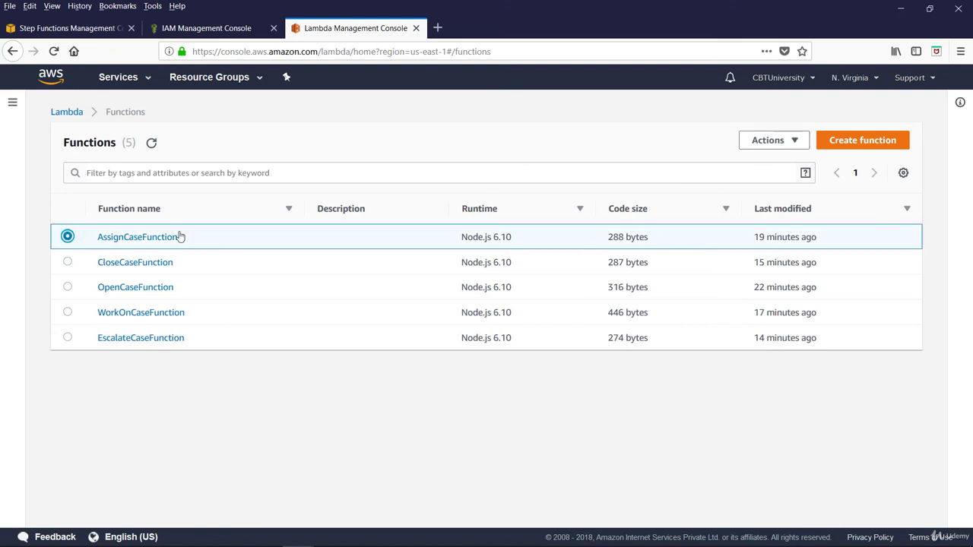
left_click(785, 145)
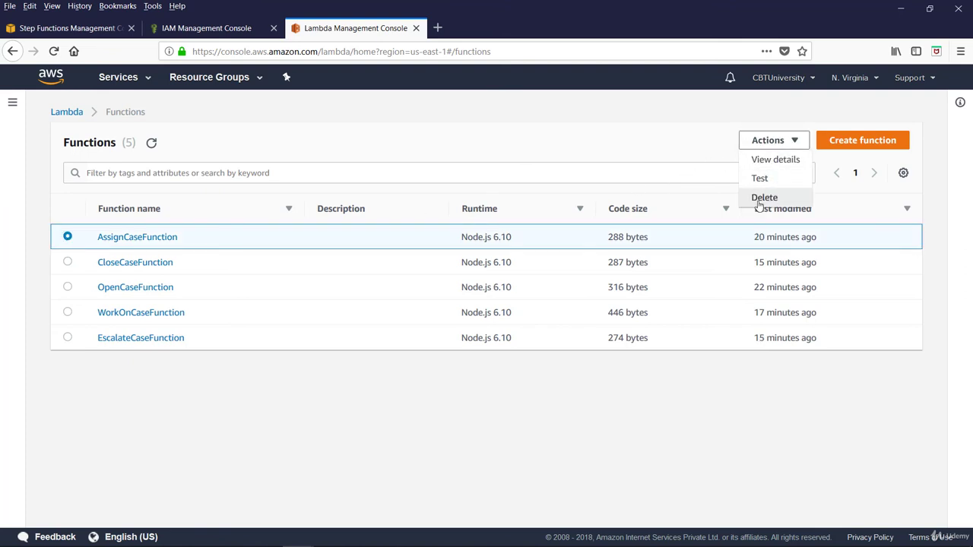
left_click(763, 196)
left_click(635, 220)
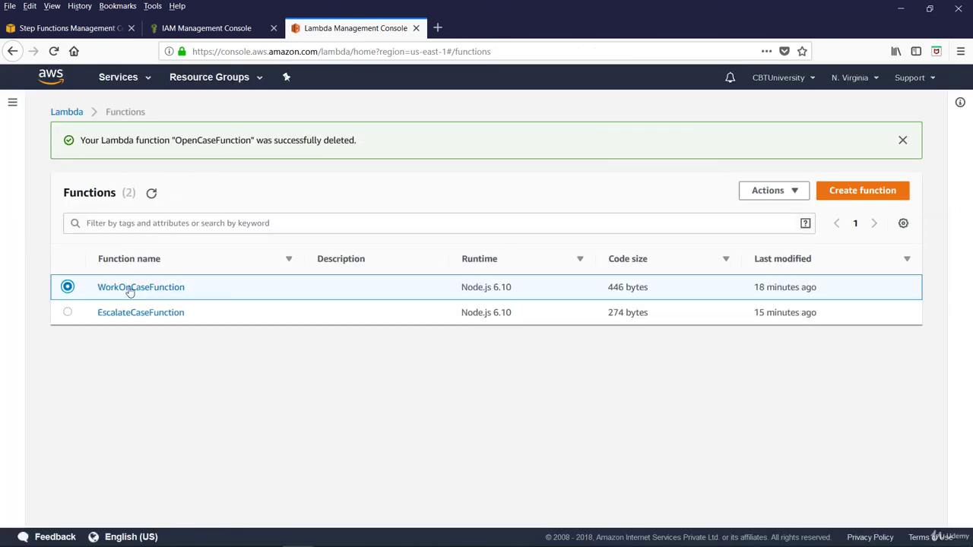
left_click(783, 191)
left_click(764, 245)
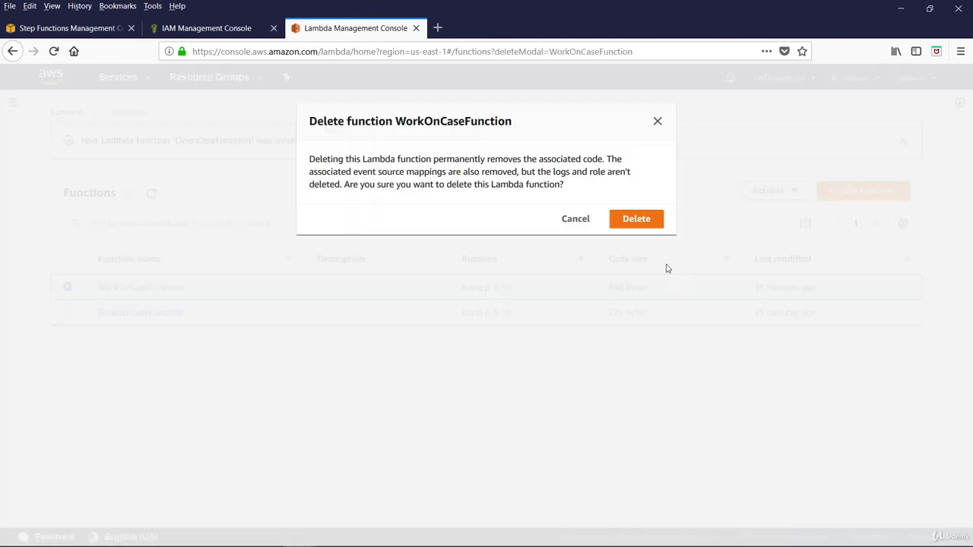
left_click(655, 219)
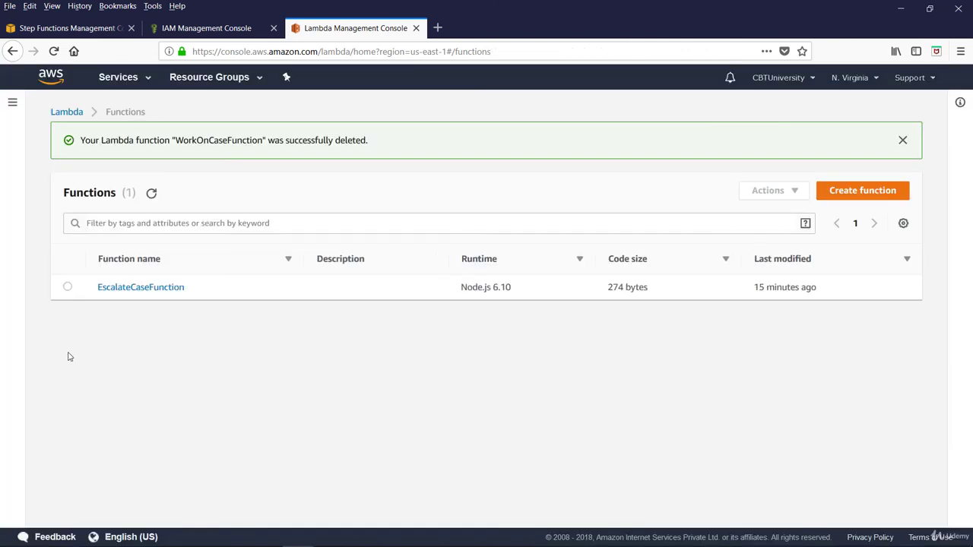
Delete EscalateCaseFunction, then return to the Step Functions execution details
left_click(67, 287)
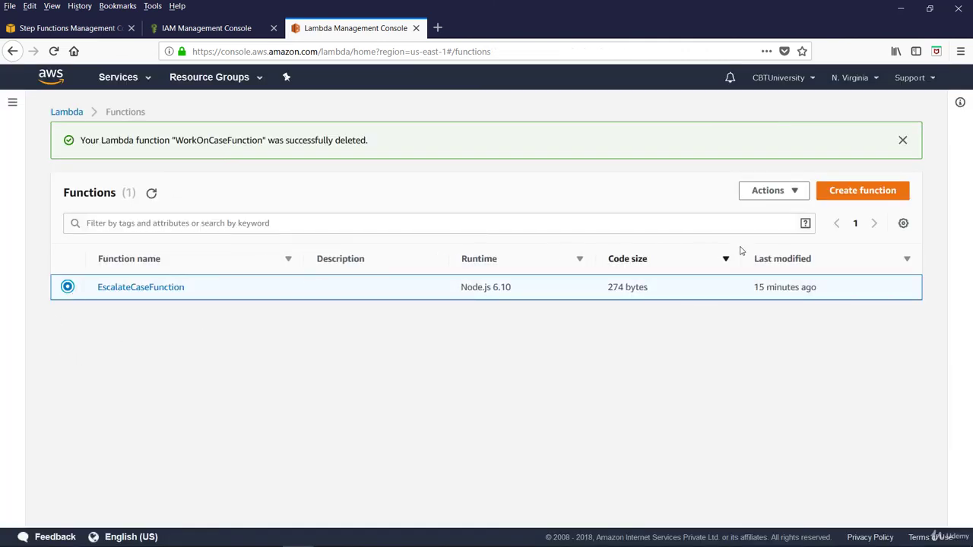
left_click(793, 195)
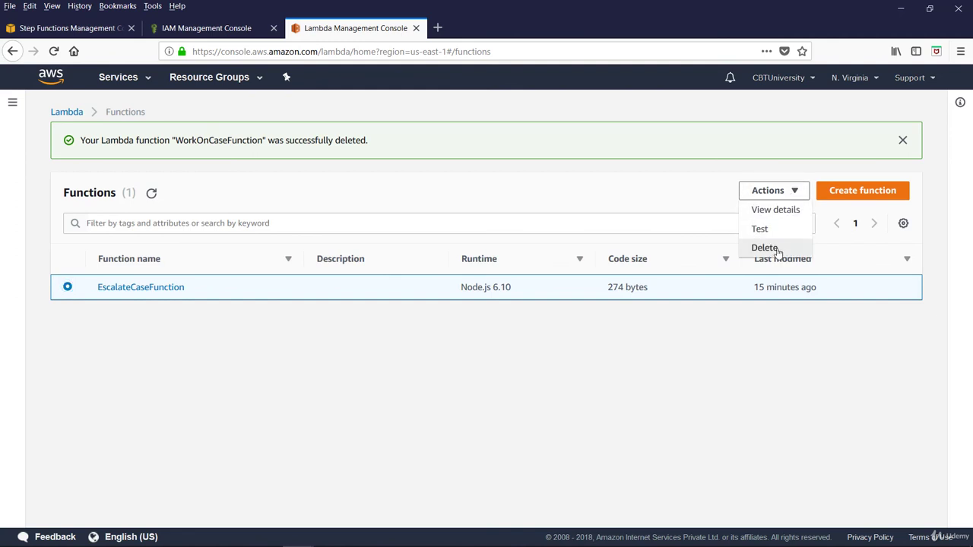
left_click(762, 249)
left_click(636, 219)
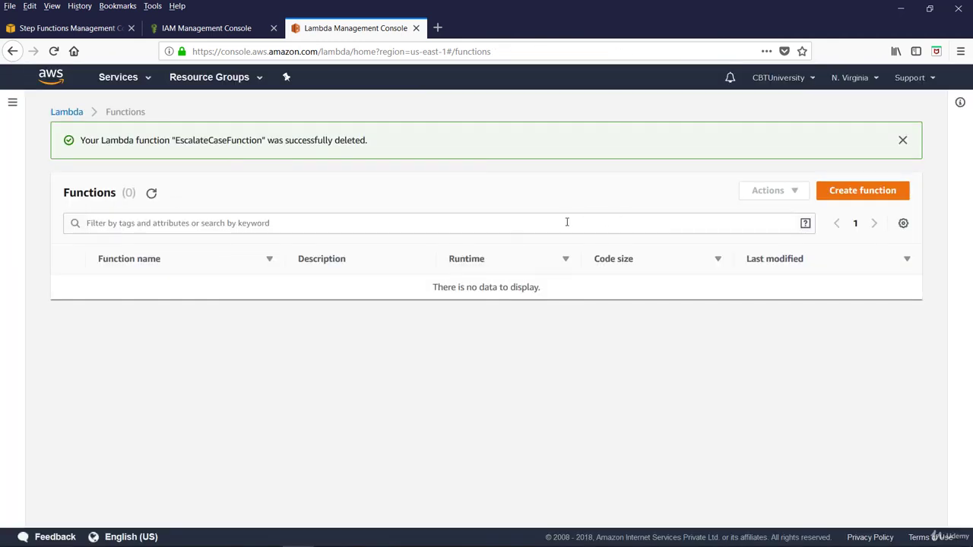
left_click(47, 31)
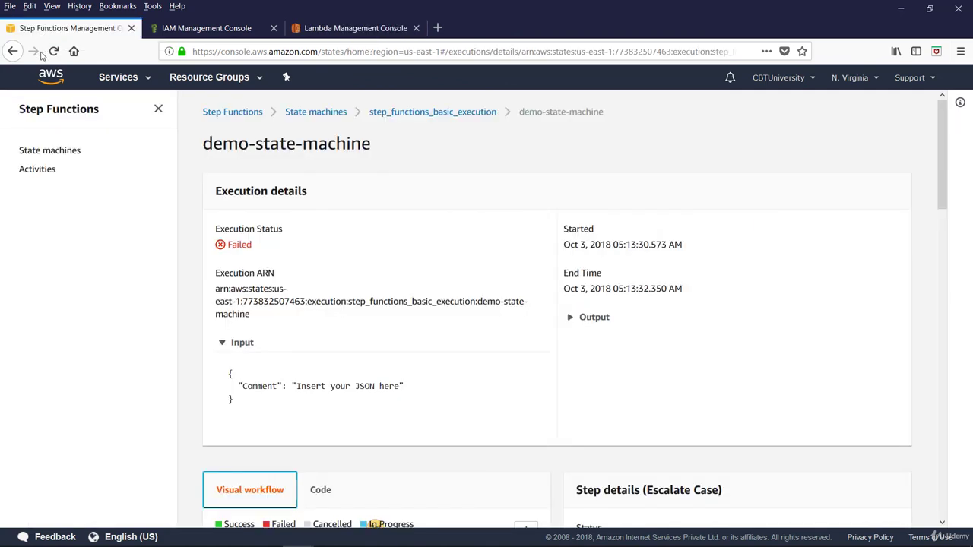
Delete the step_functions_basic_execution state machine and confirm no activities or state machines remain
left_click(313, 114)
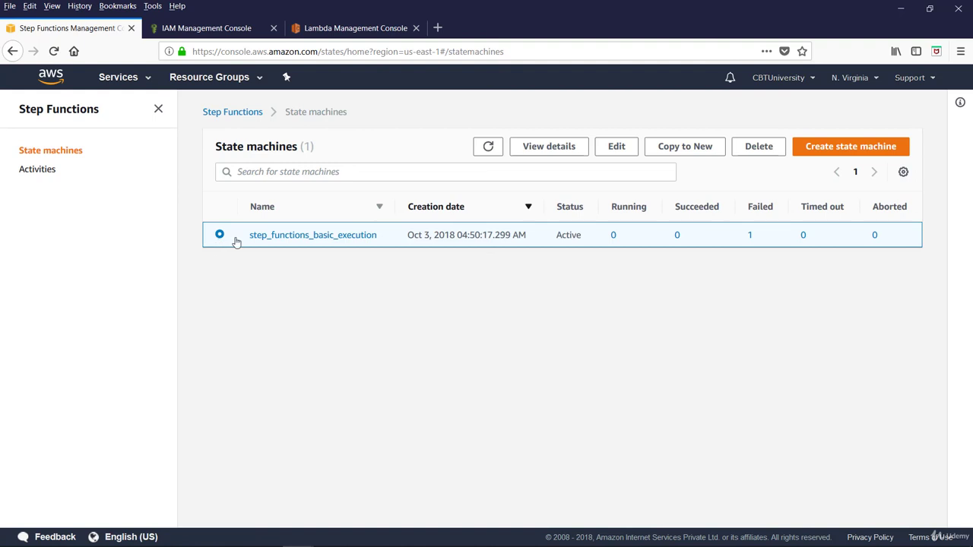
left_click(759, 147)
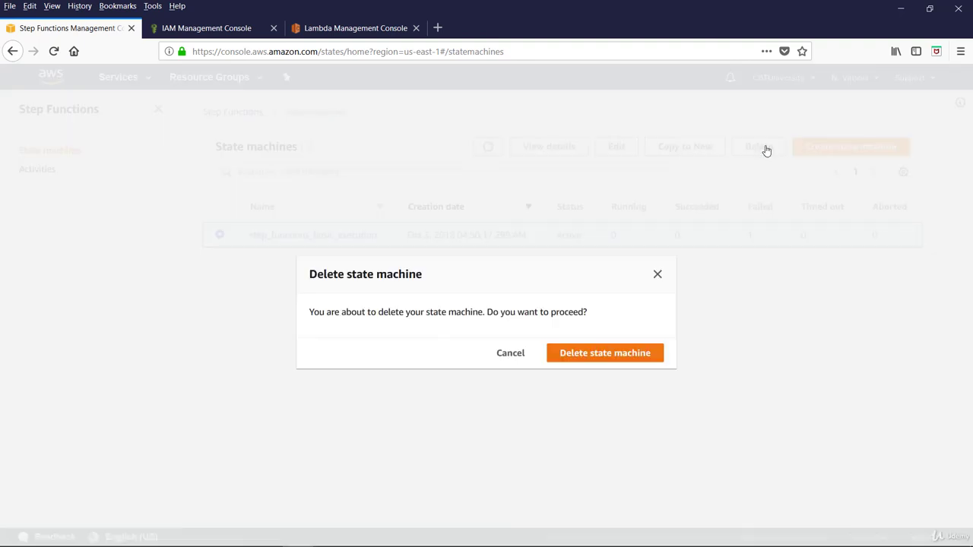
left_click(588, 354)
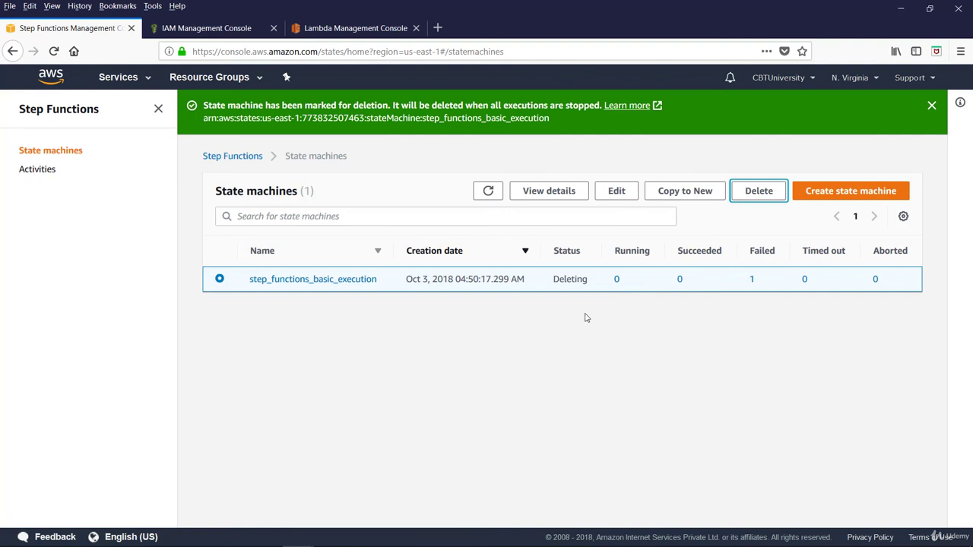
left_click(44, 171)
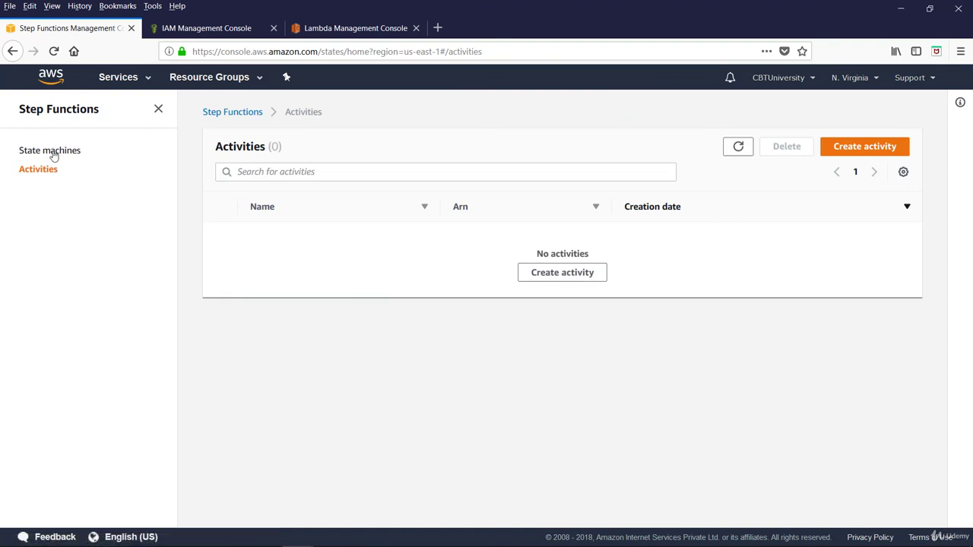
left_click(51, 151)
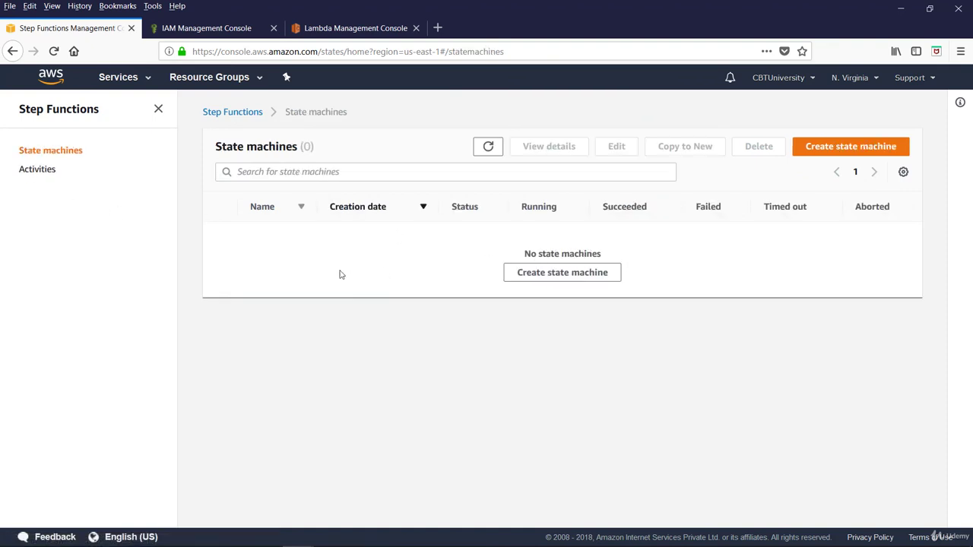
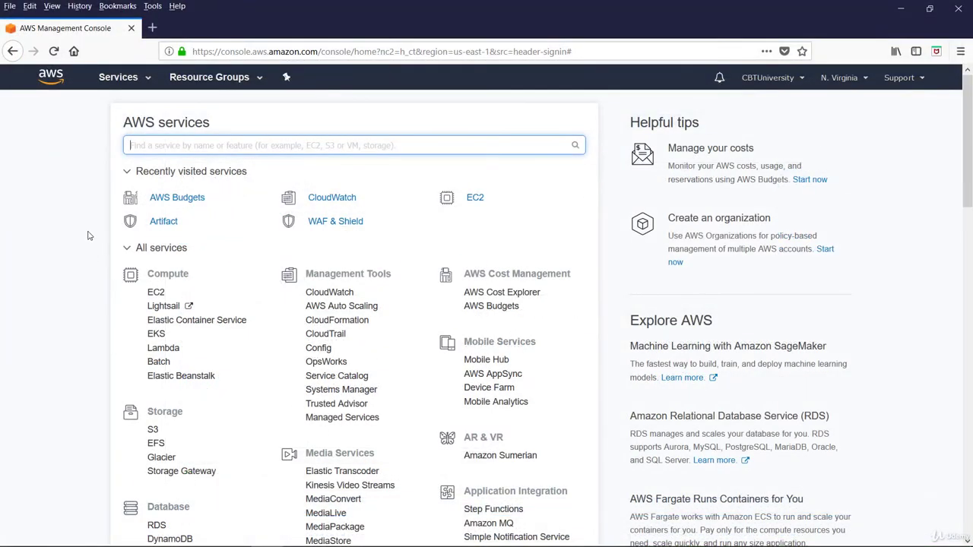
Open CloudWatch, load its 366 available metrics in a second tab, and begin a billing alarm
left_click(341, 297)
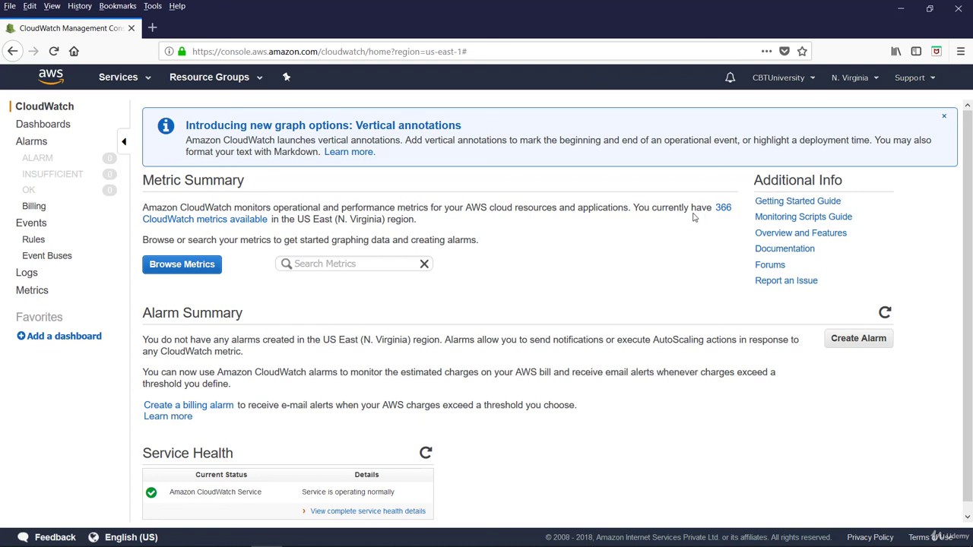
middle_click(239, 220)
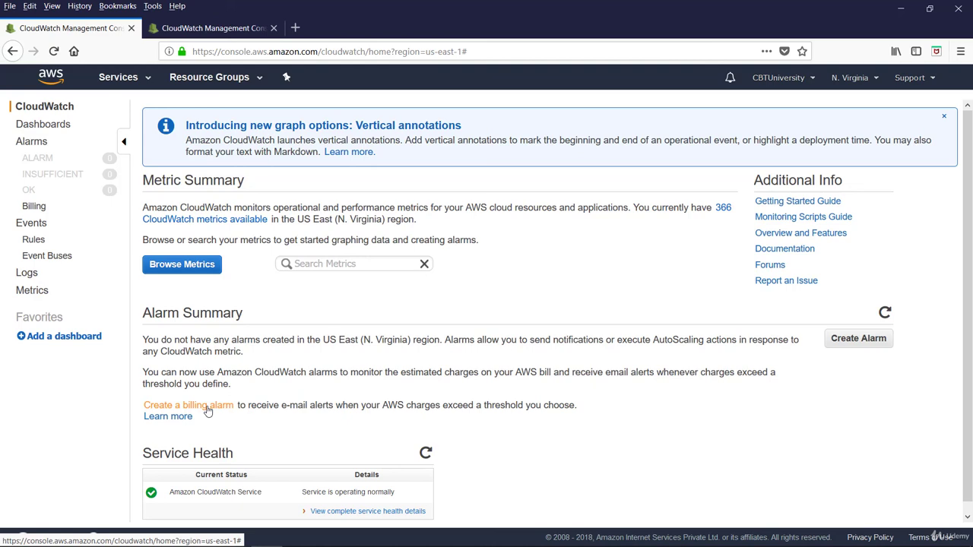
left_click(207, 411)
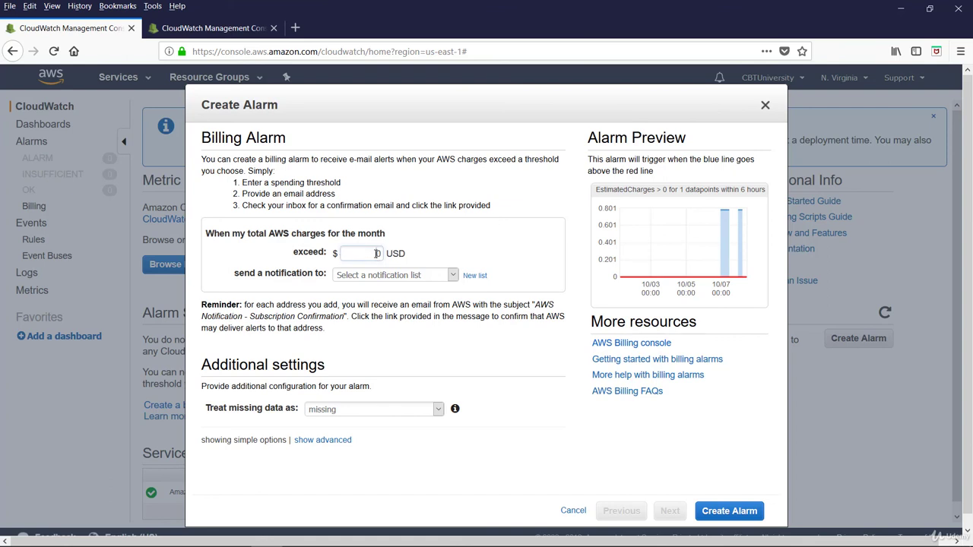
Create BillingAlarm for charges over 100 USD, notifying the existing list and ignoring missing data
left_click(376, 253)
left_click(451, 277)
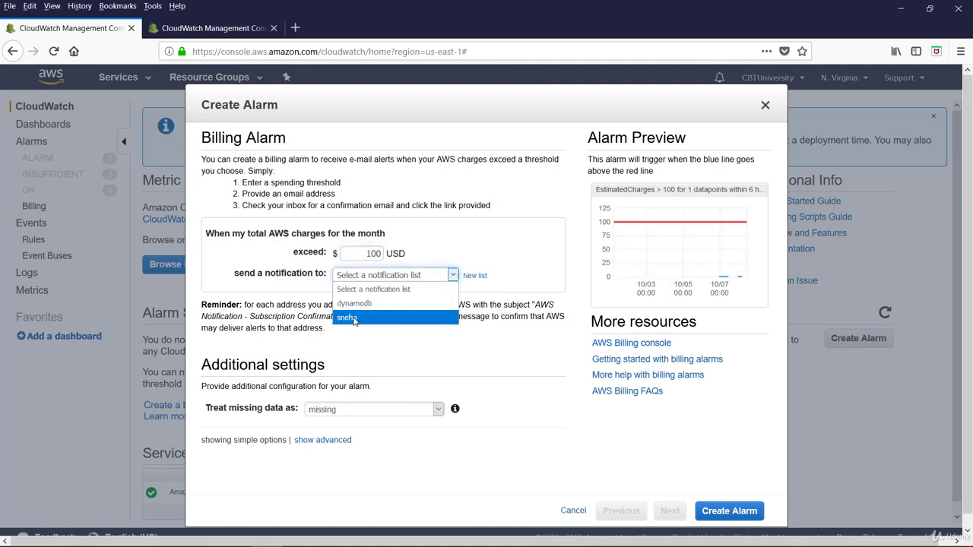
left_click(354, 318)
key("Tab")
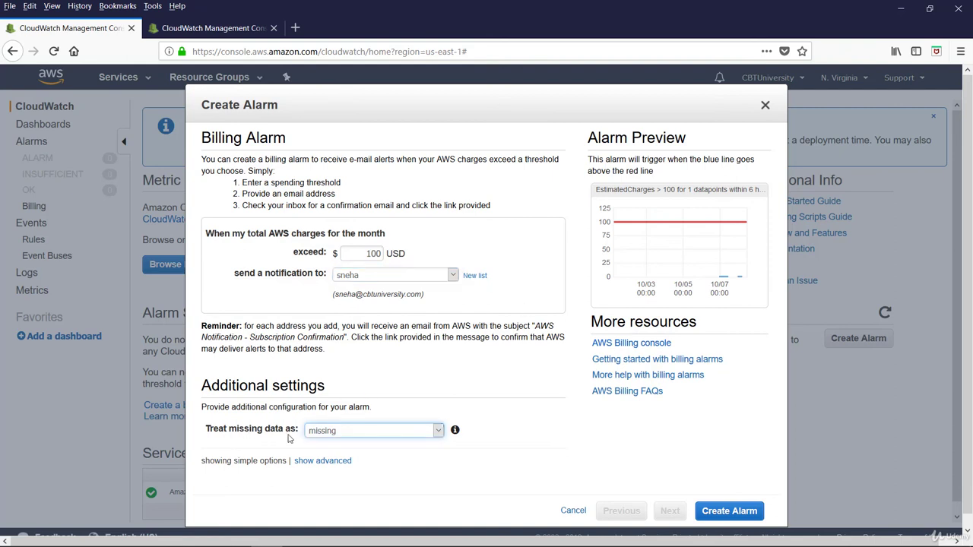
left_click(441, 432)
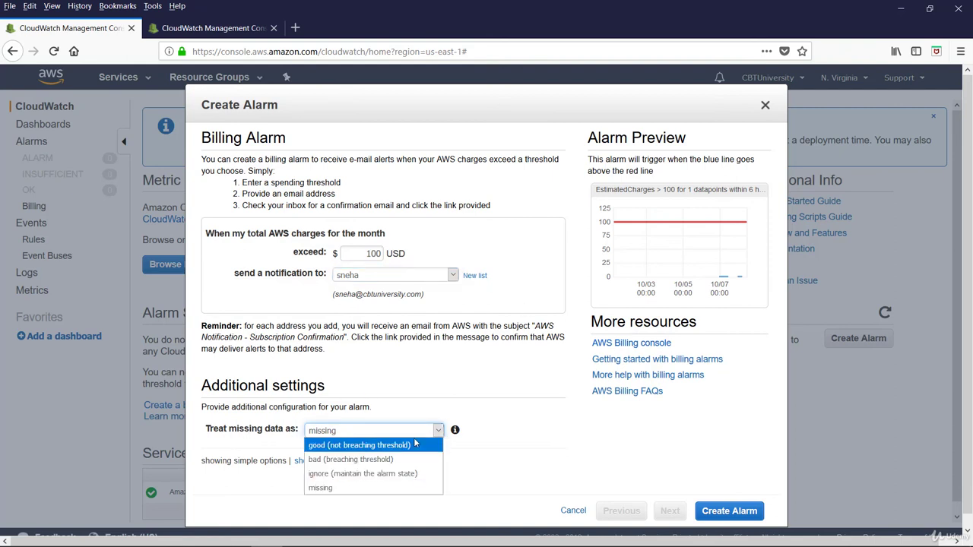
left_click(381, 473)
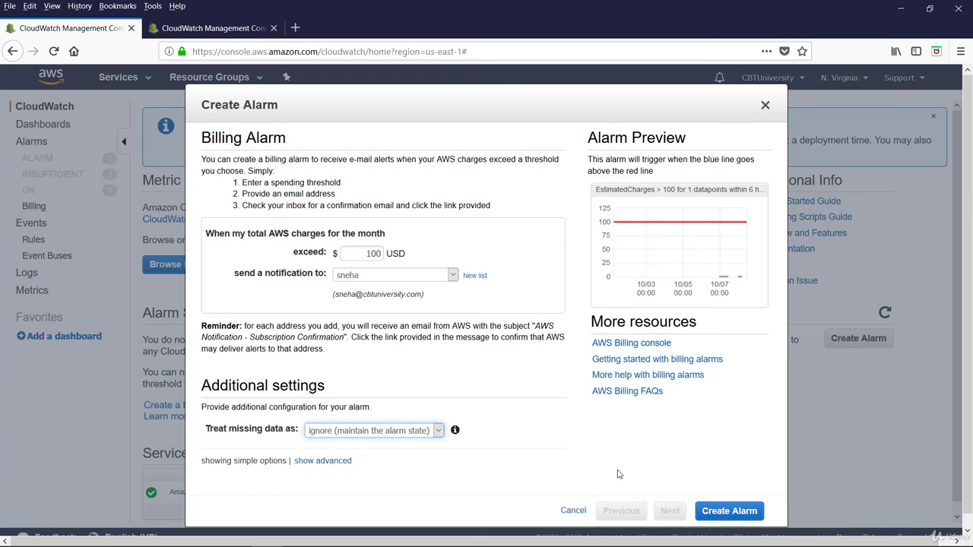
left_click(718, 513)
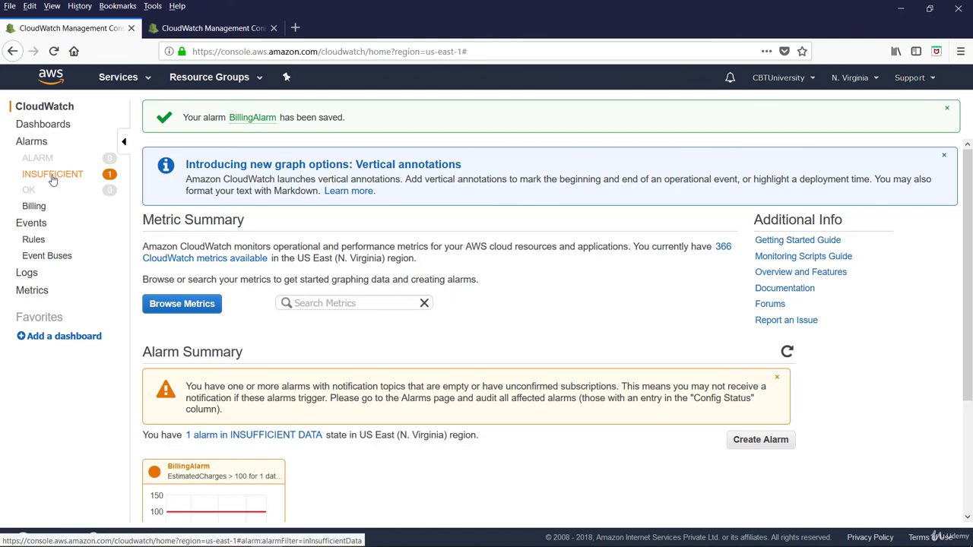
Check BillingAlarm under INSUFFICIENT alarms, then start a new alarm from the EC2 Metrics category
left_click(52, 175)
left_click(814, 169)
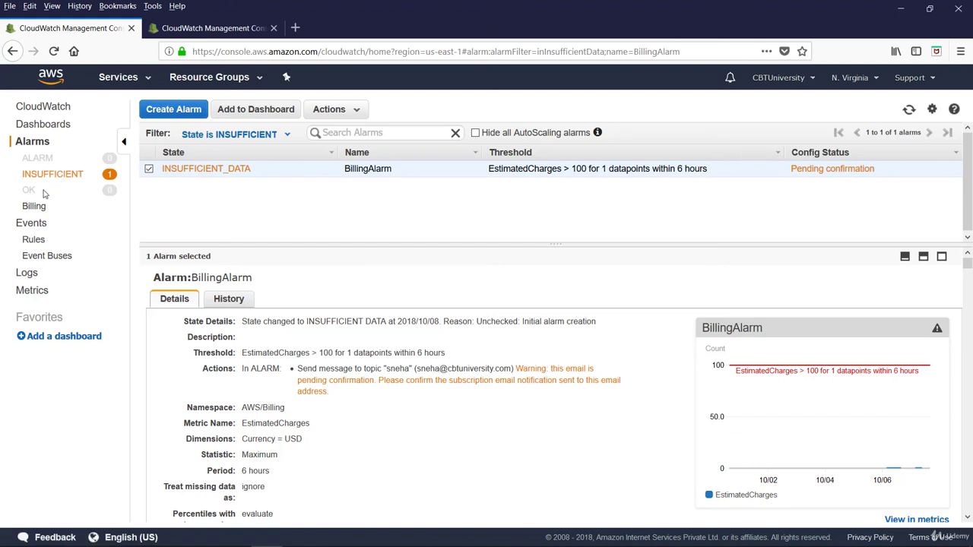
left_click(176, 110)
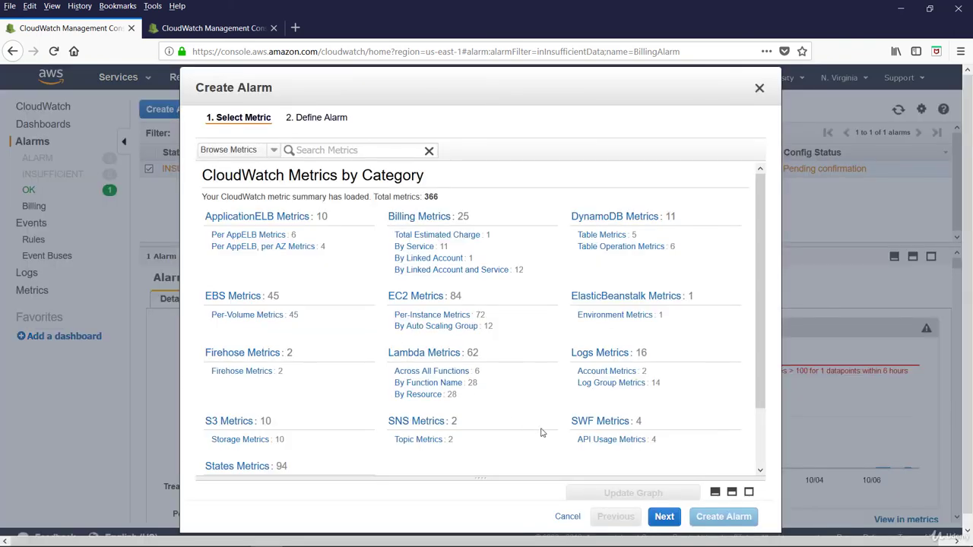
left_click(424, 297)
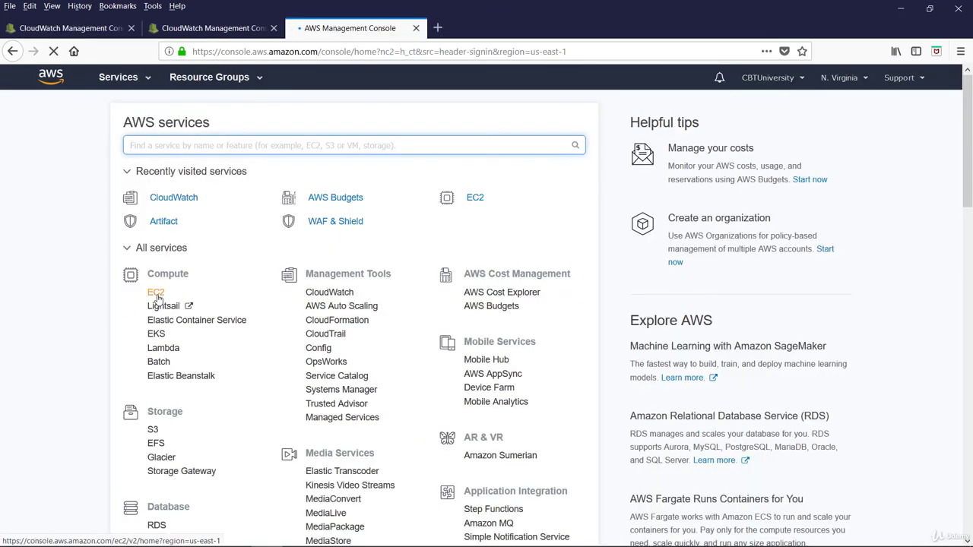
Start an EC2 instance launch with the Microsoft Windows Server 2016 Base image on t2.micro
left_click(156, 293)
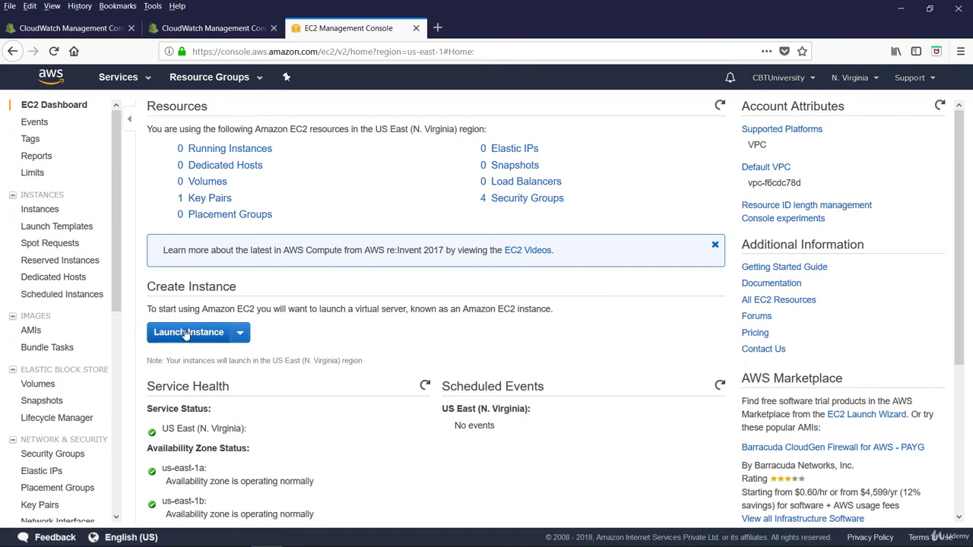
left_click(189, 335)
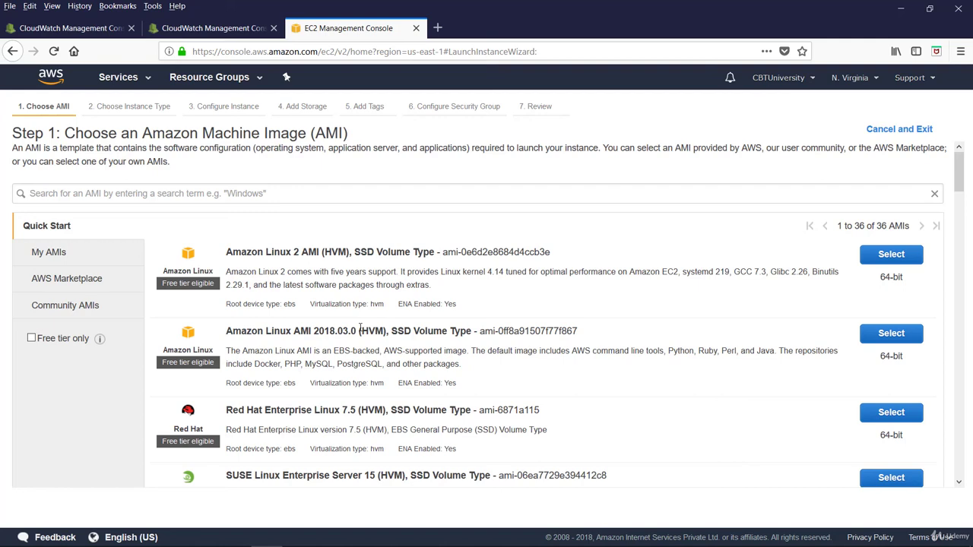
scroll(360, 328, "down", 7)
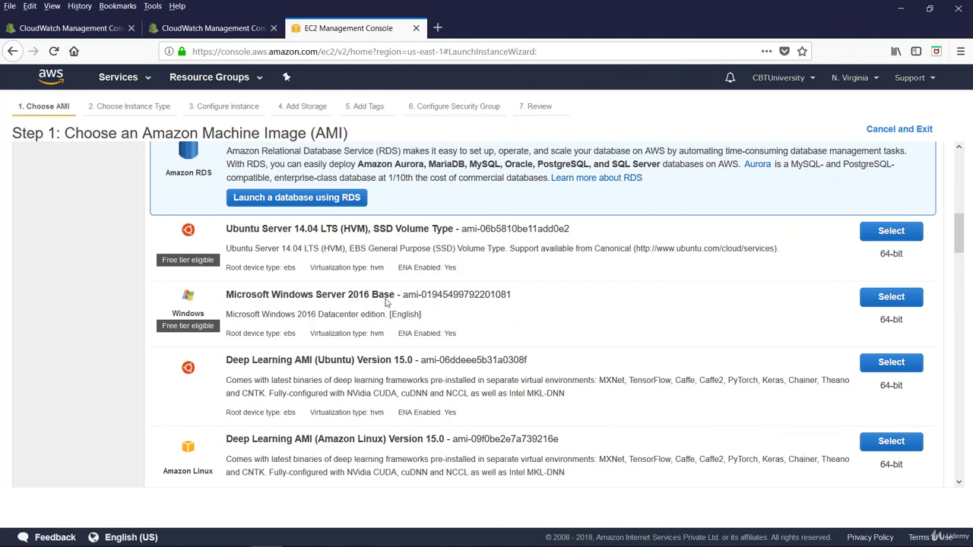
left_click(881, 302)
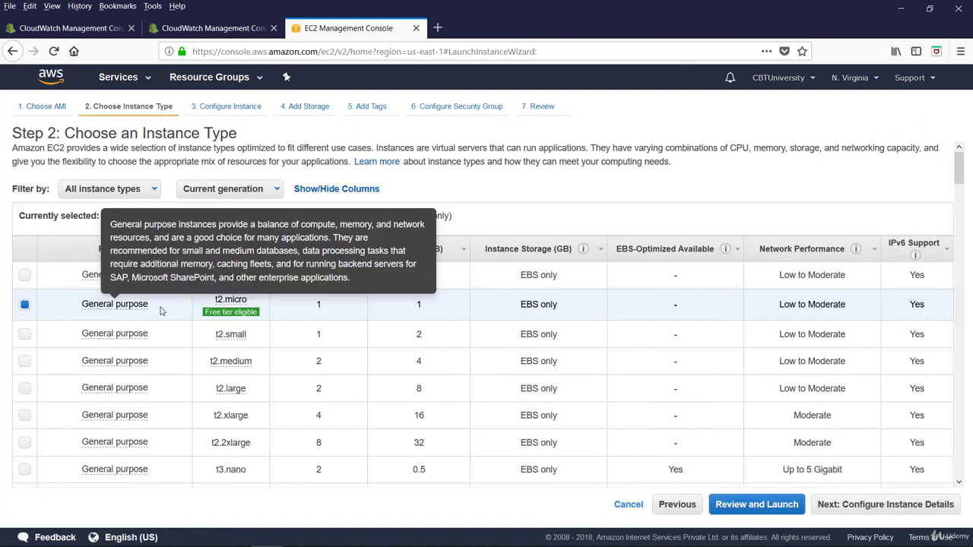
mouse_move(245, 312)
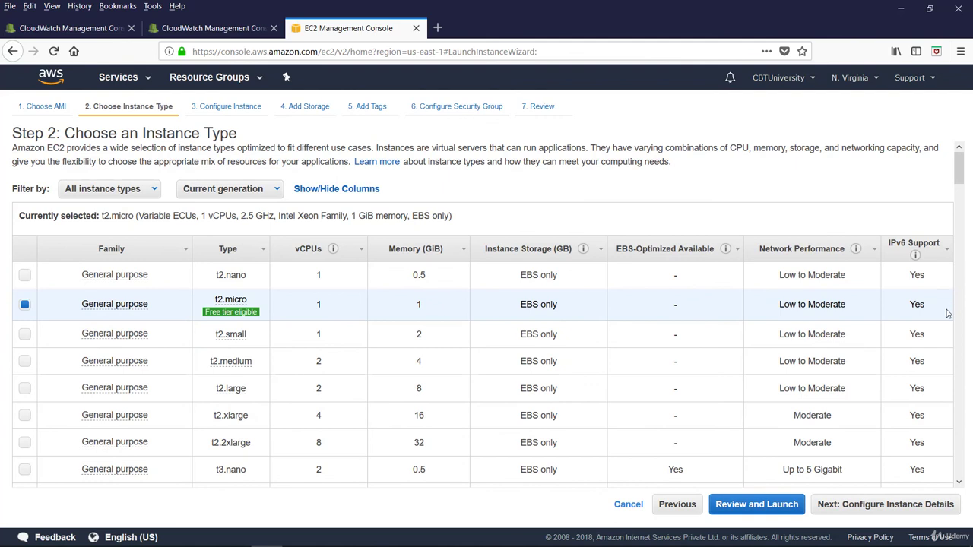
left_click(904, 506)
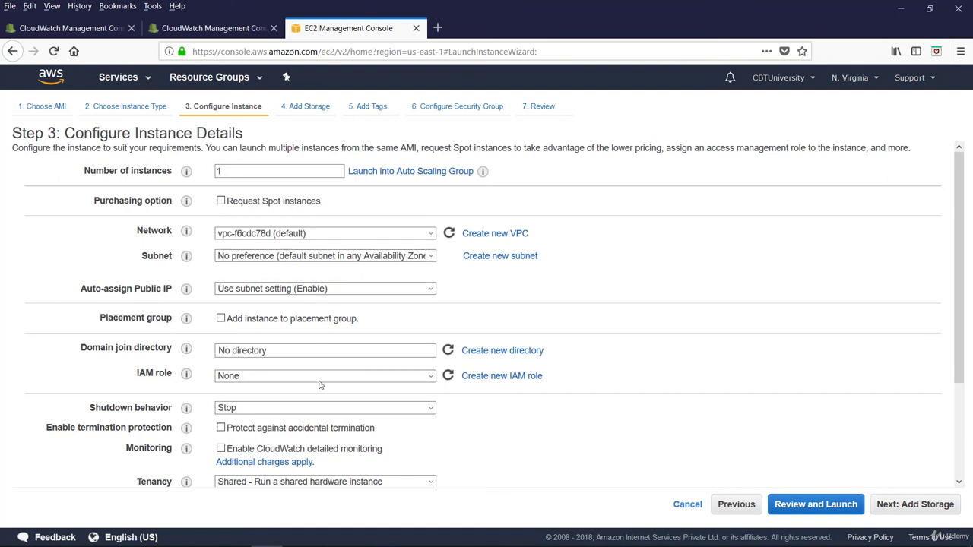
Accept default details, storage, tags and security group, then launch from the Review page
left_click(915, 504)
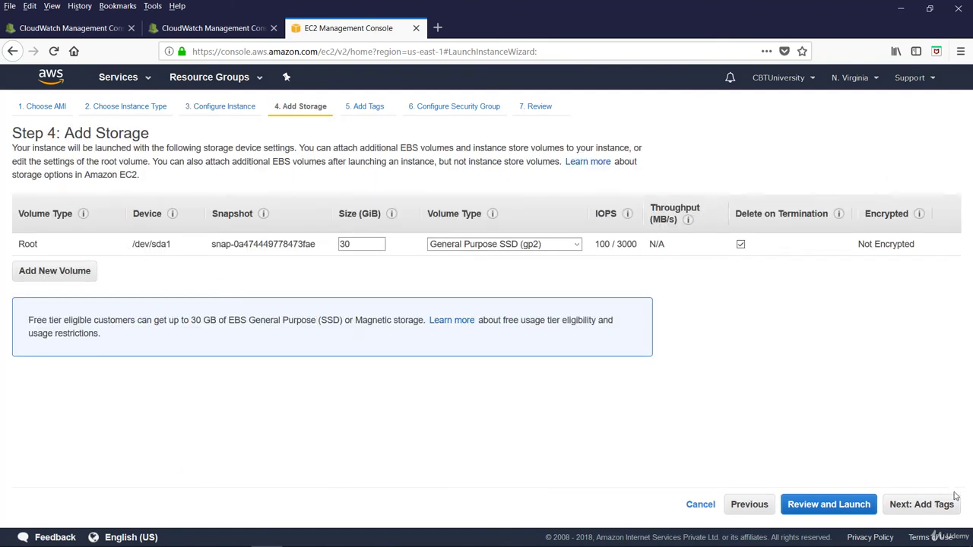
left_click(922, 504)
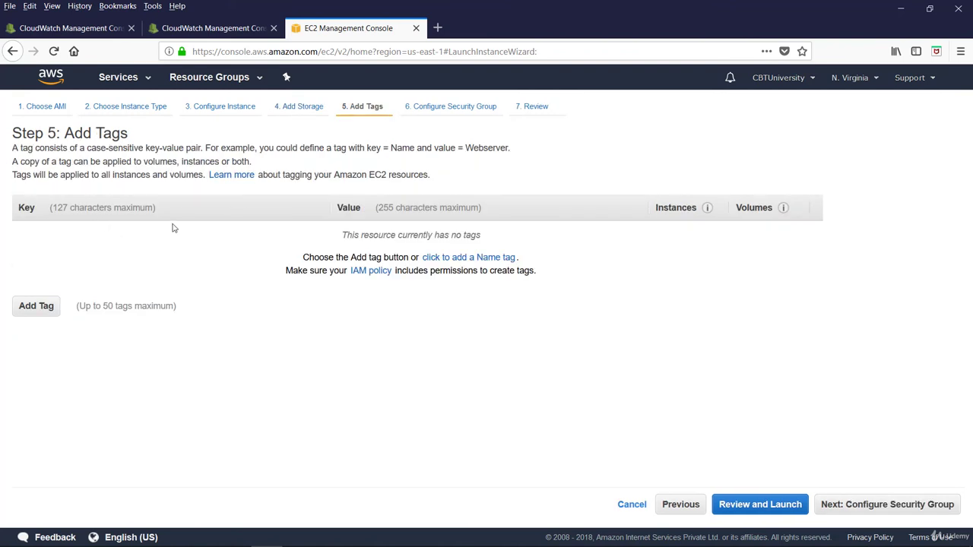
left_click(878, 507)
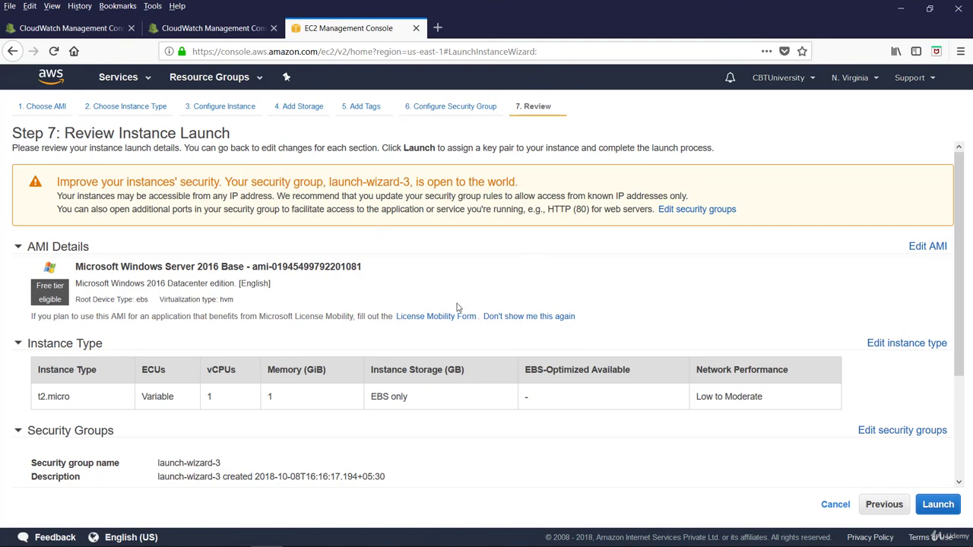
scroll(244, 438, "down", 3)
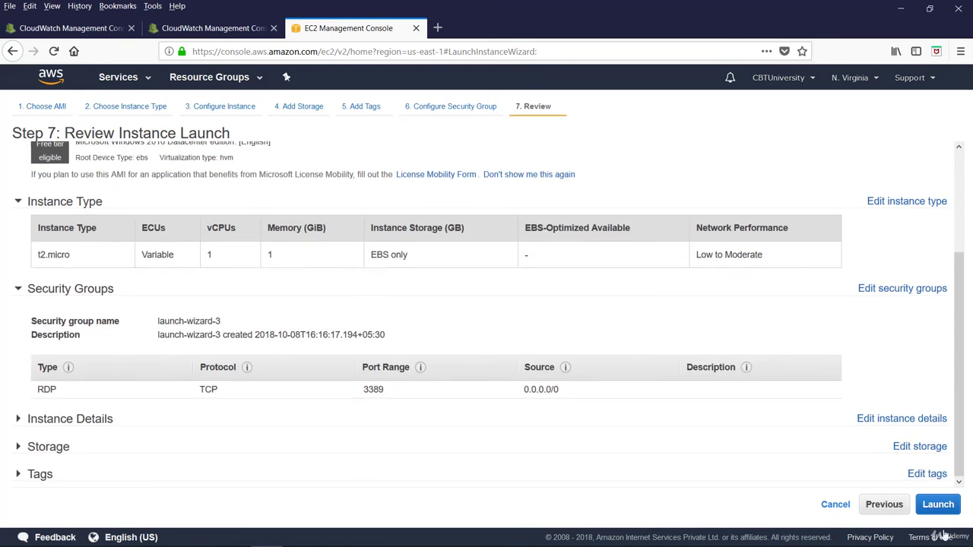
left_click(940, 506)
Create key pair kp-new, save kp-new.pem, and launch the Windows instance
left_click(441, 323)
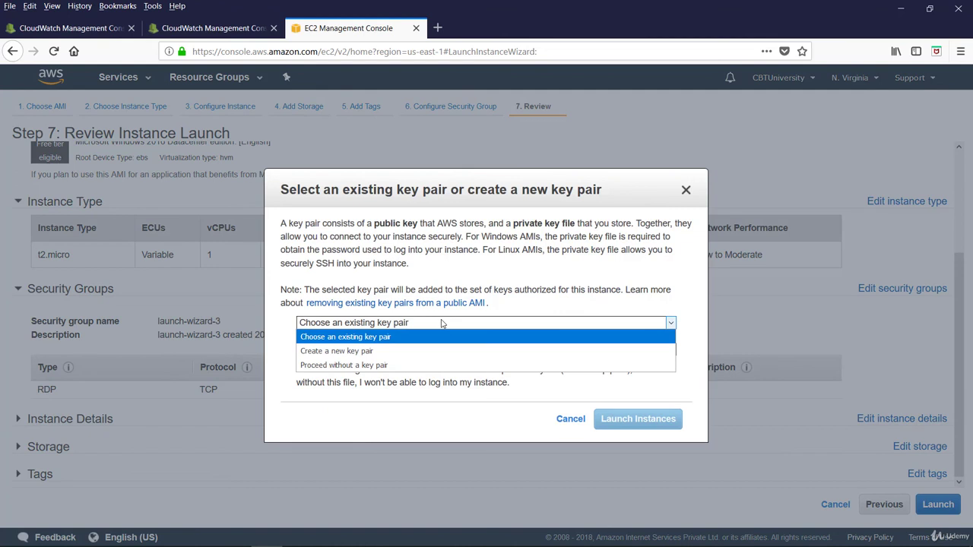
left_click(378, 351)
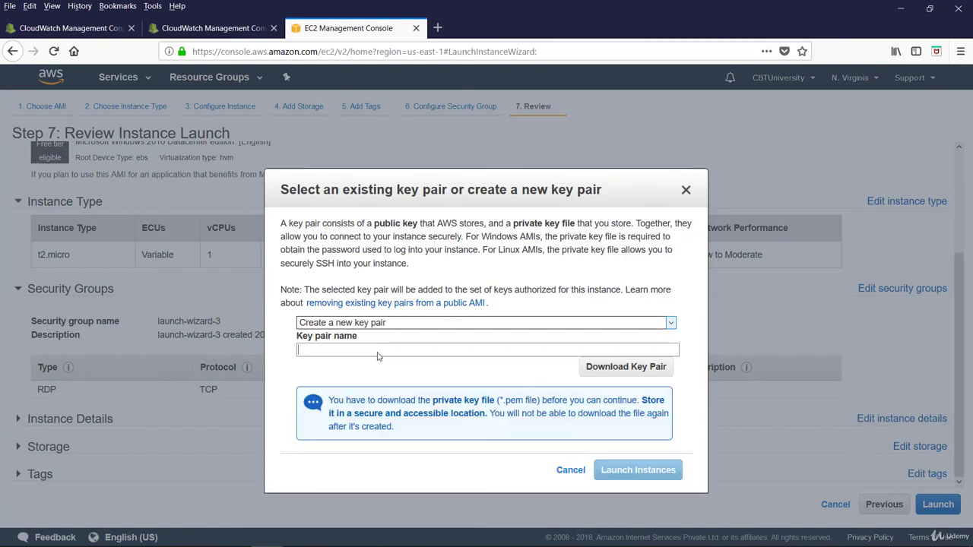
left_click(487, 350)
type("kp-new")
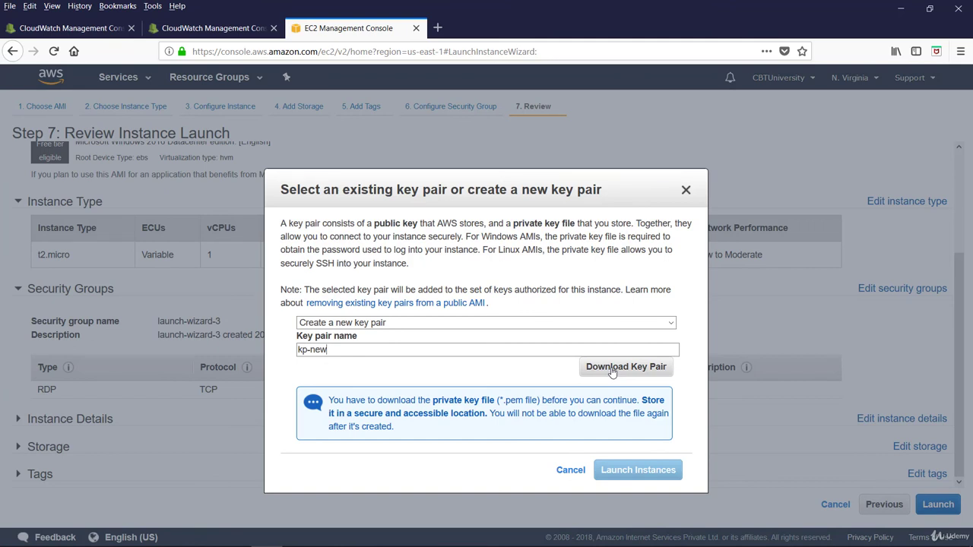
left_click(612, 370)
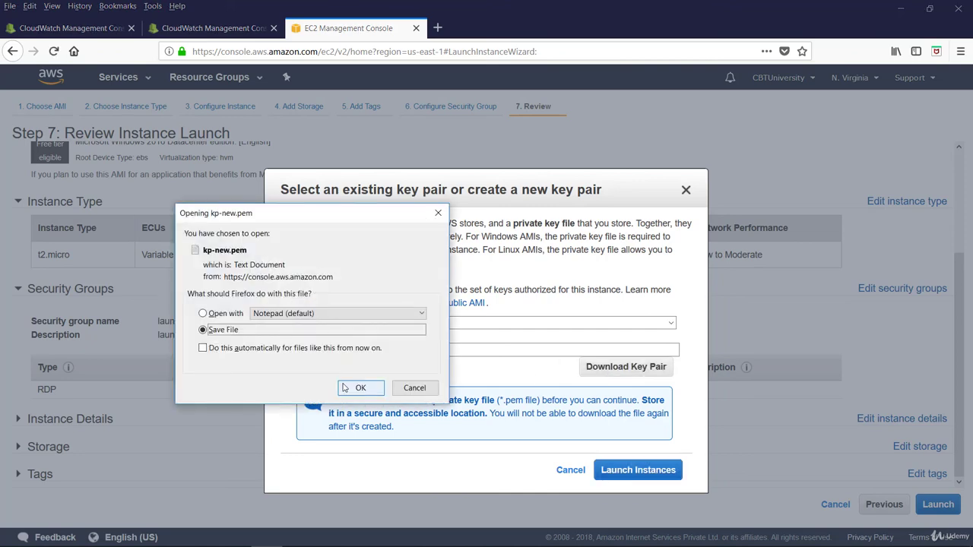
left_click(362, 389)
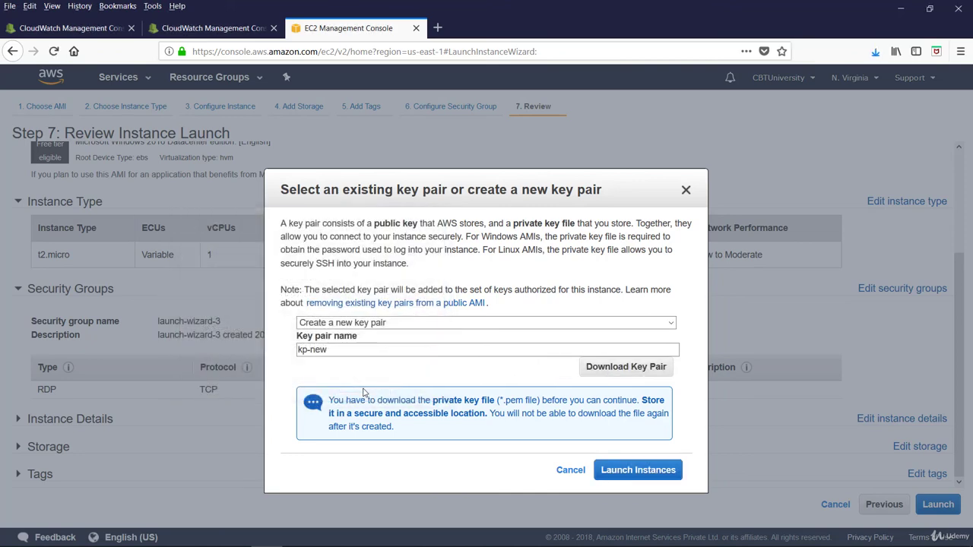
left_click(637, 470)
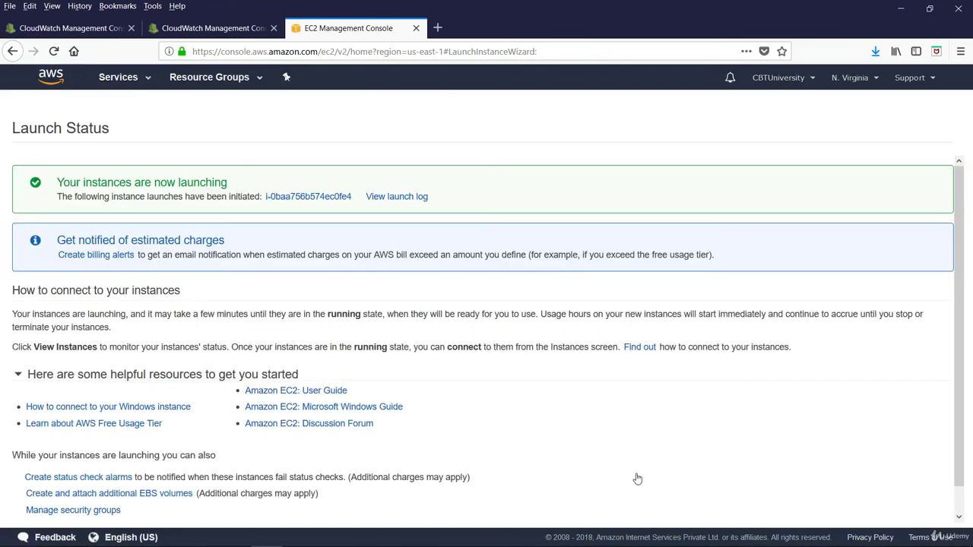
Scroll through the new instance's Monitoring graphs, then start an alarm for it
left_click(309, 197)
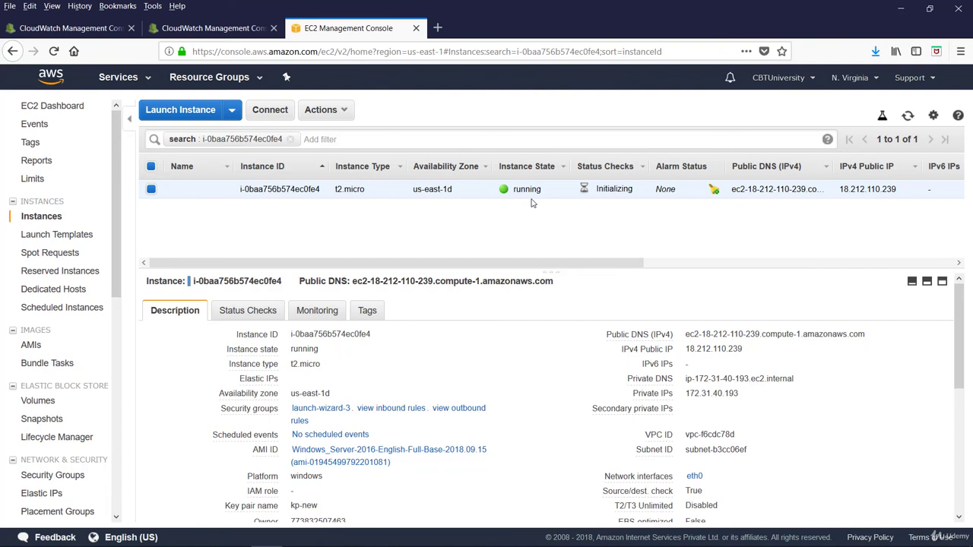
left_click(313, 311)
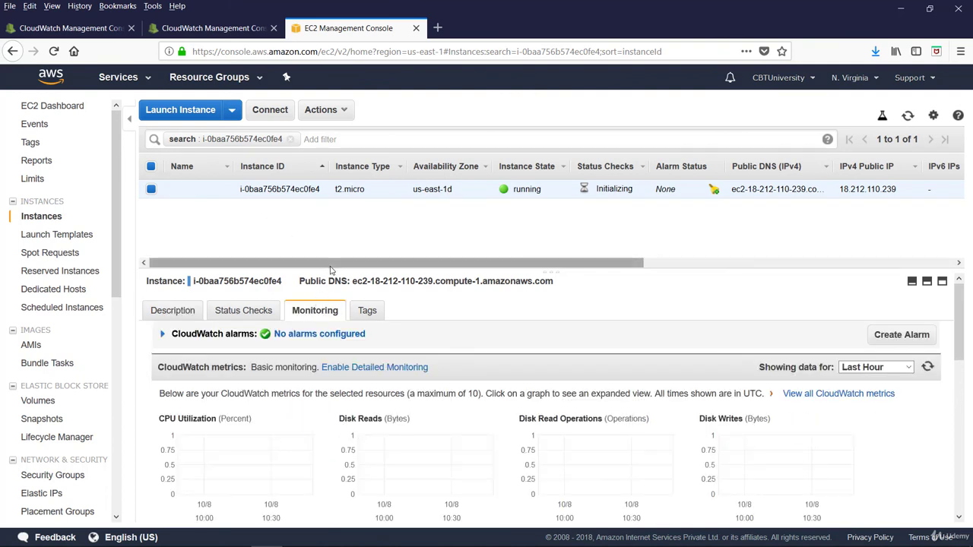
scroll(304, 305, "down", 2)
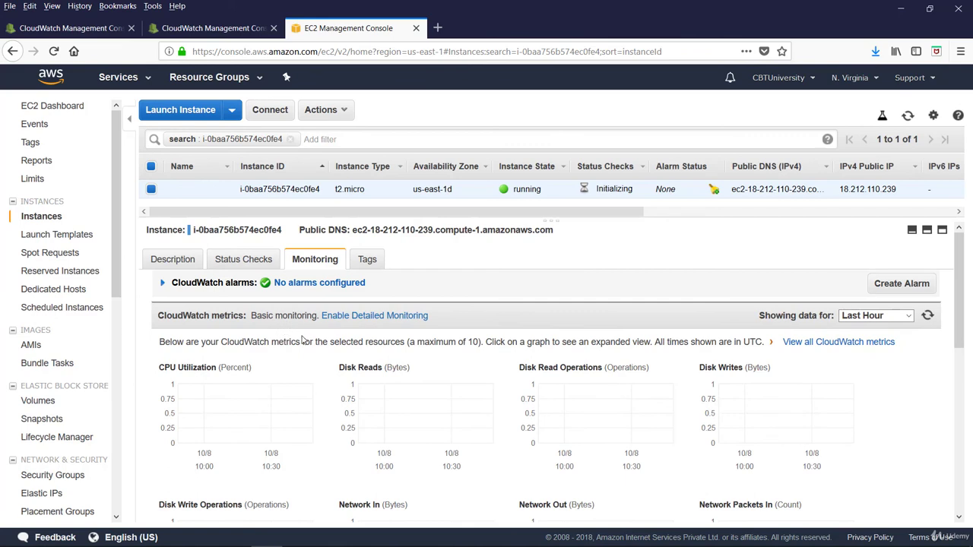
scroll(510, 420, "down", 4)
scroll(508, 426, "up", 3)
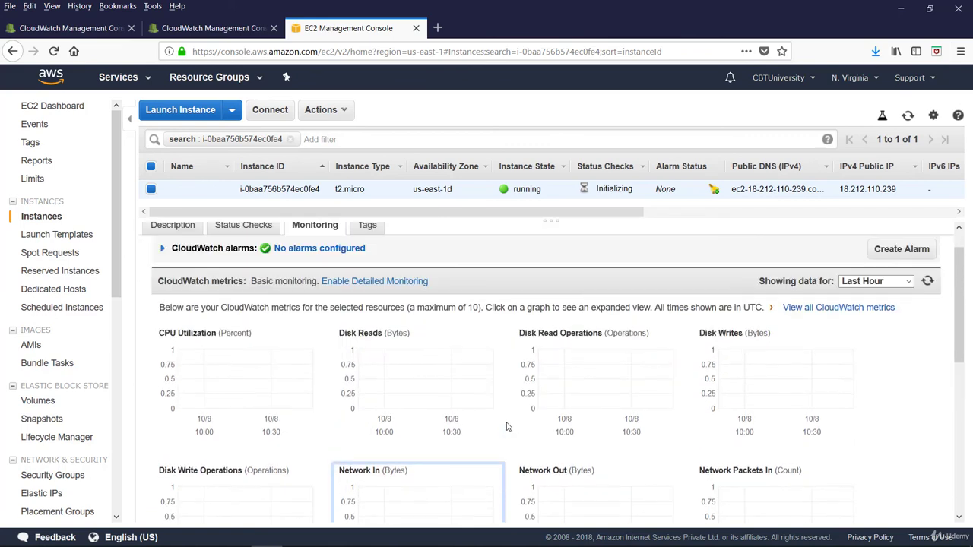
scroll(508, 427, "up", 1)
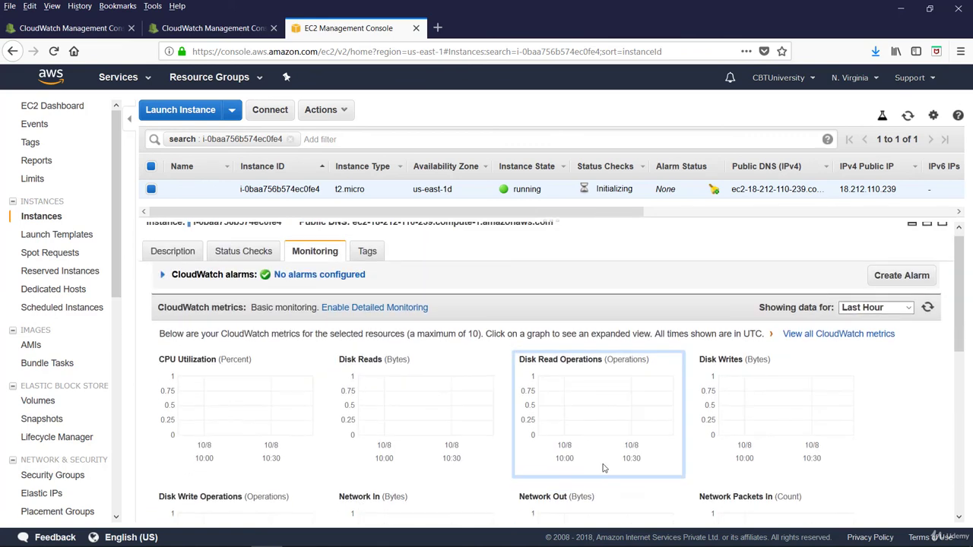
scroll(603, 468, "down", 4)
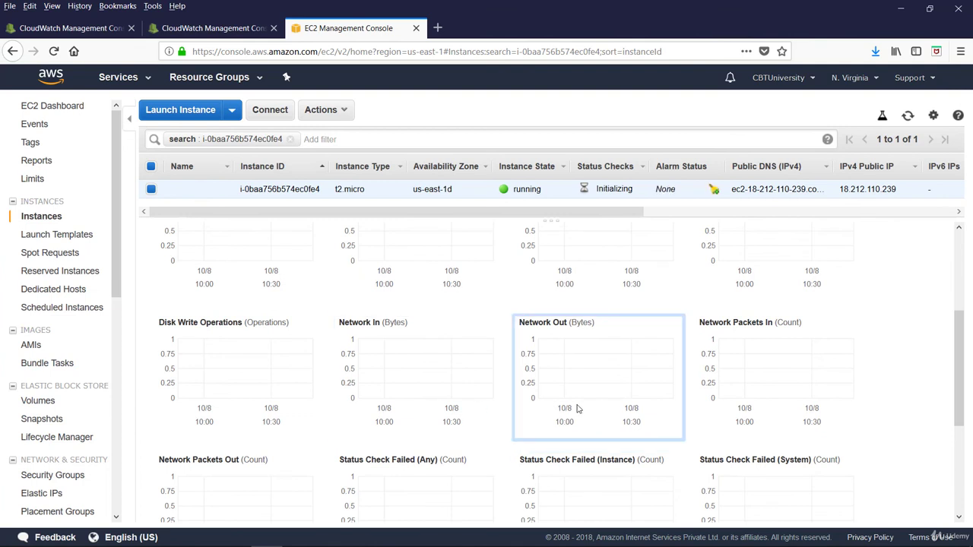
scroll(577, 409, "down", 3)
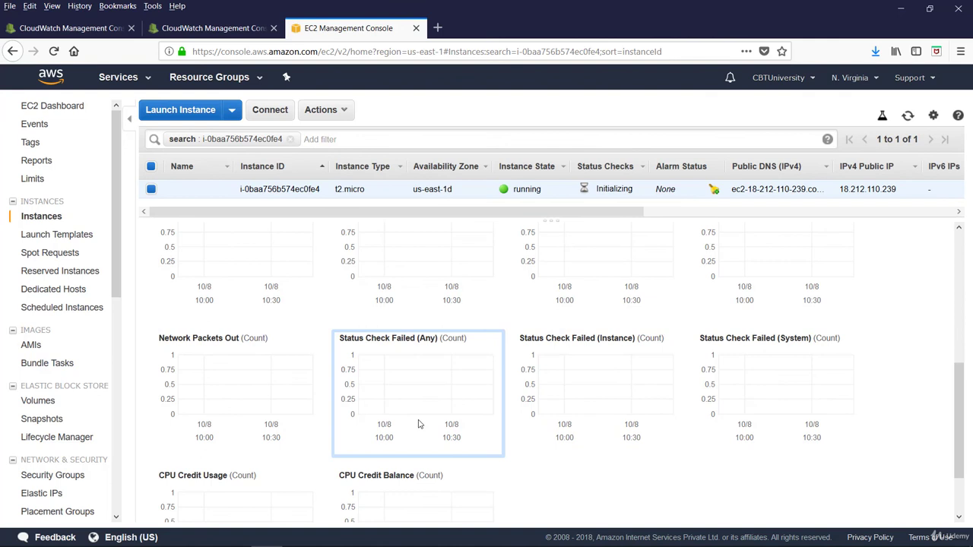
scroll(417, 428, "up", 1)
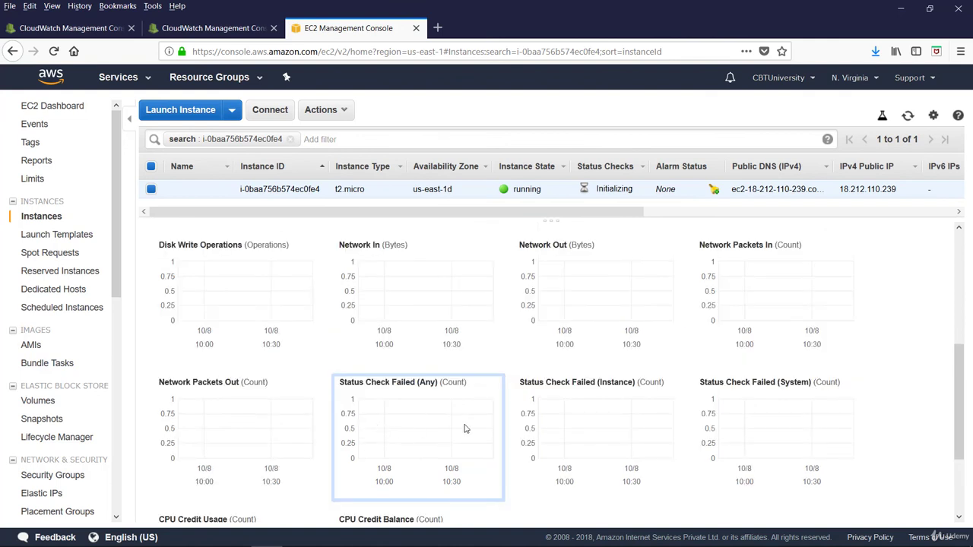
scroll(465, 429, "up", 6)
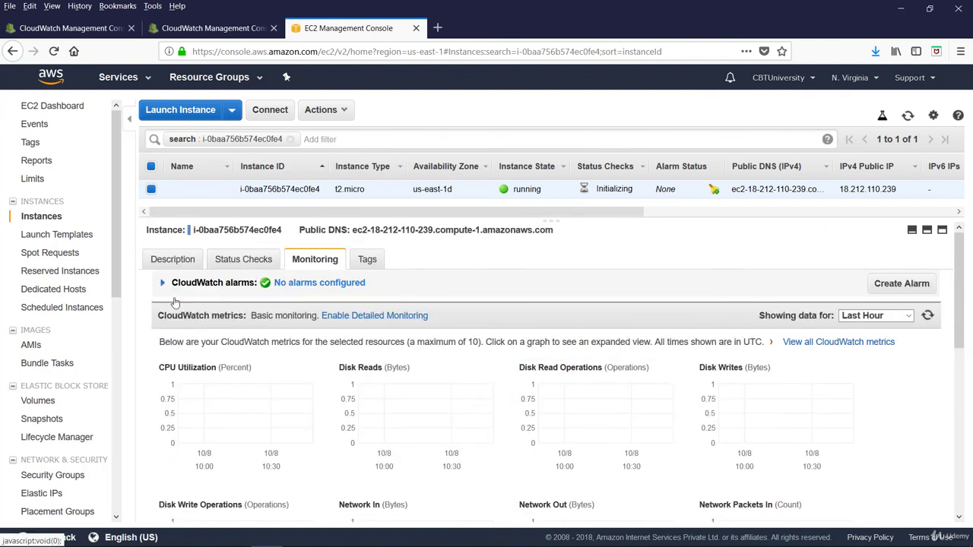
left_click(902, 284)
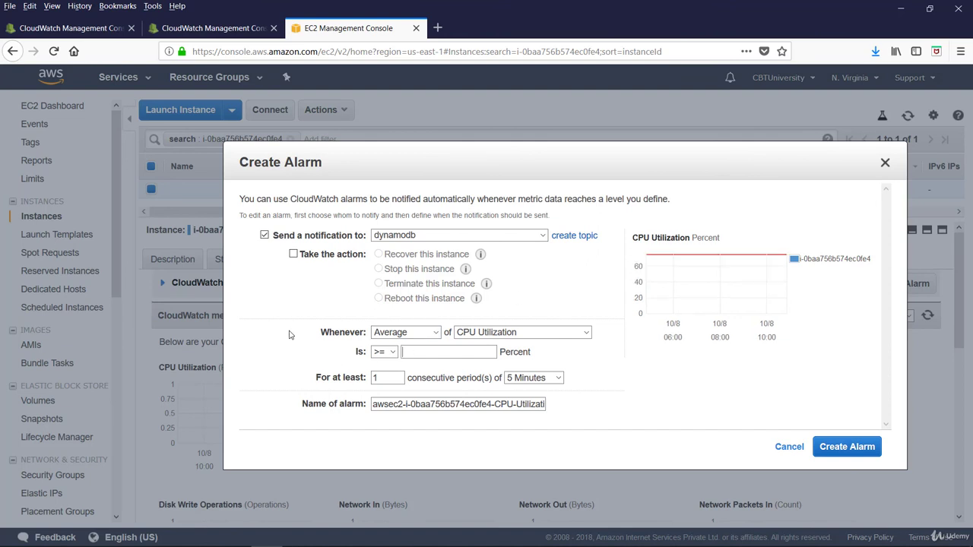
Trigger on Average CPU Utilization >= 75 for one 5-minute period, with action Stop this instance
left_click(437, 333)
left_click(388, 343)
left_click(587, 335)
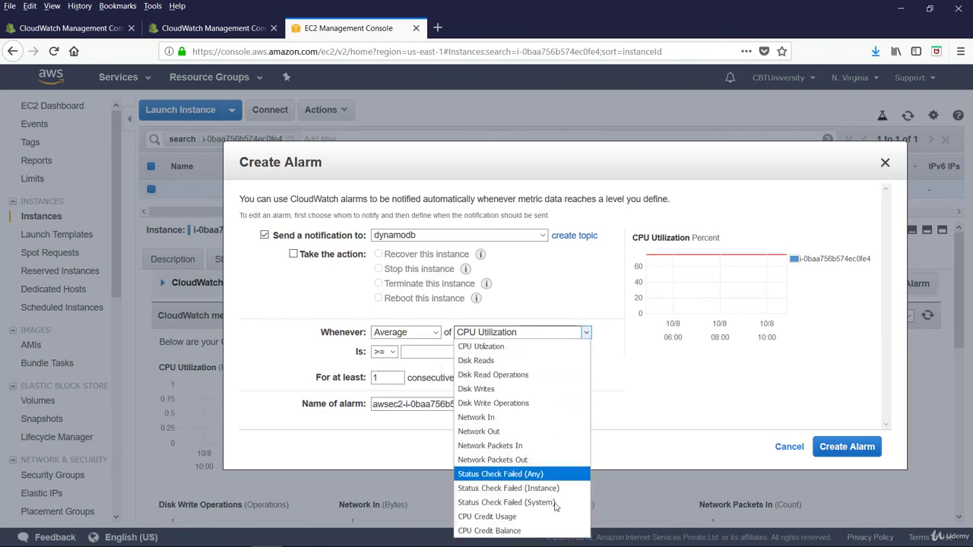
left_click(384, 351)
left_click(384, 351)
left_click(413, 351)
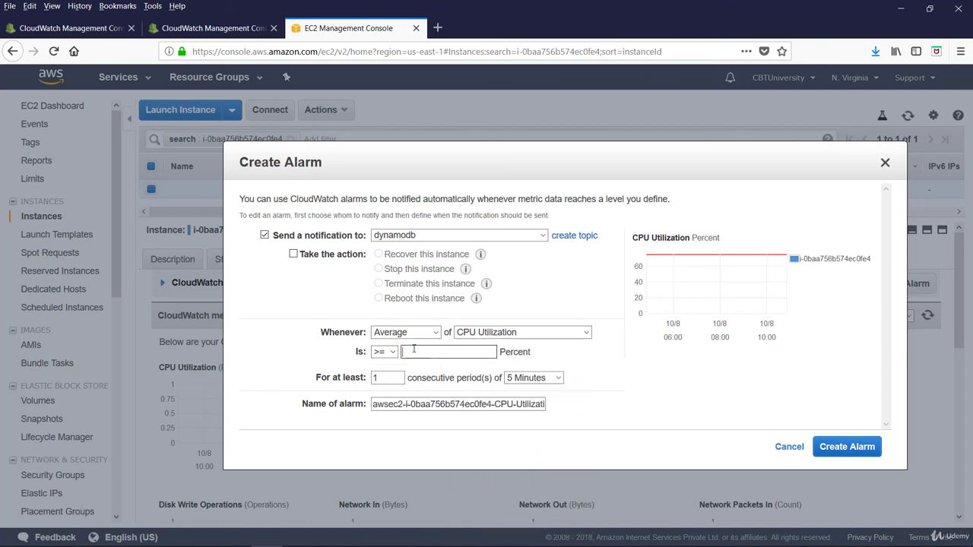
type("75")
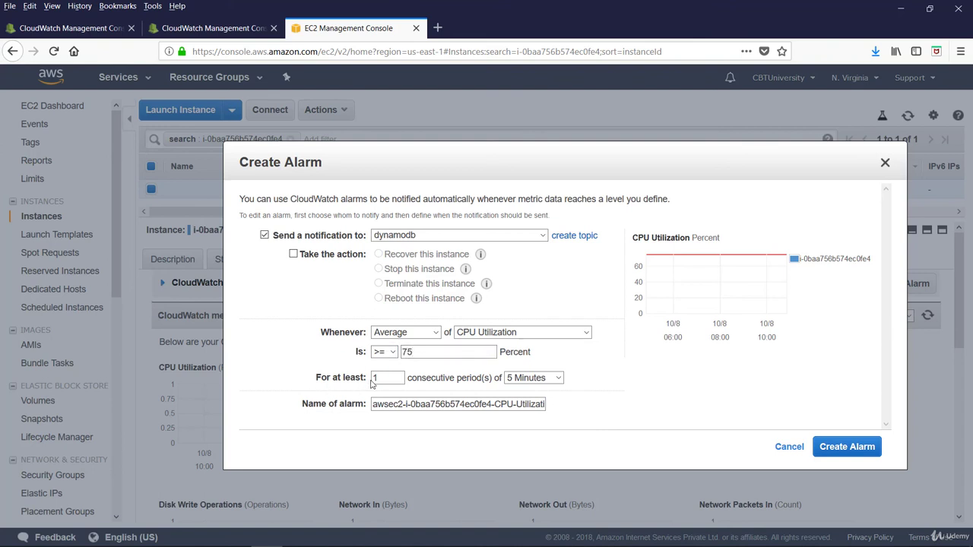
key("Tab")
key("Tab")
key("alt+Down")
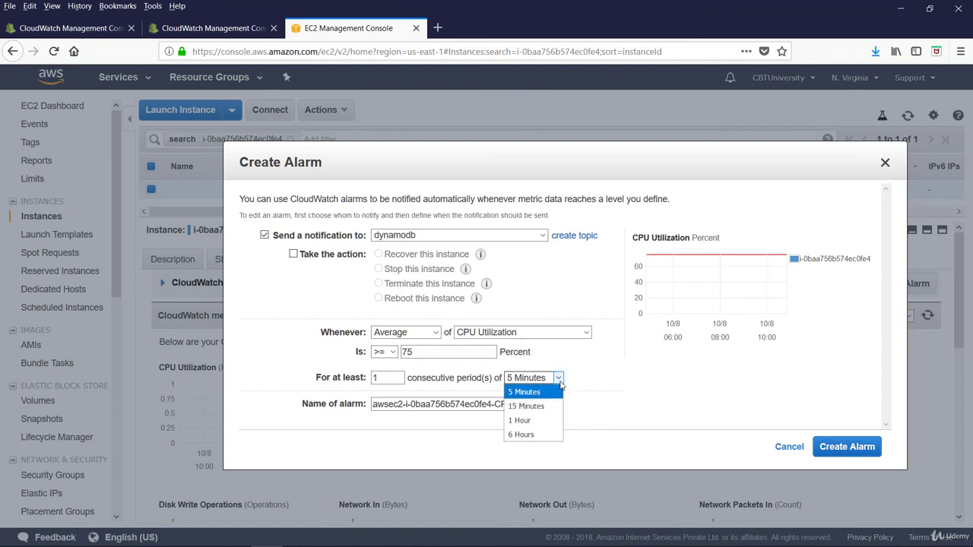
key("Return")
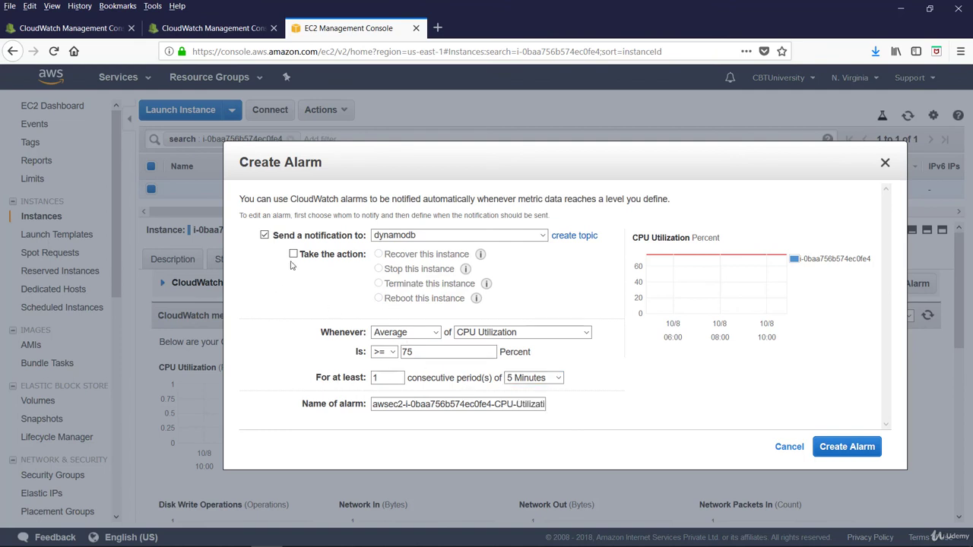
left_click(294, 256)
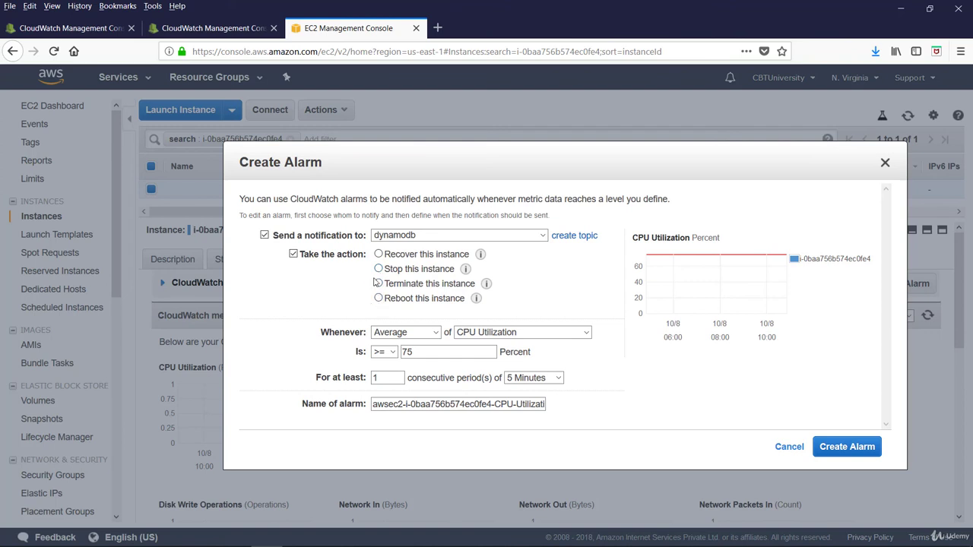
left_click(378, 269)
Abandon a new topic, keep the existing dynamodb topic, and create the CPU utilization alarm
left_click(542, 235)
left_click(572, 237)
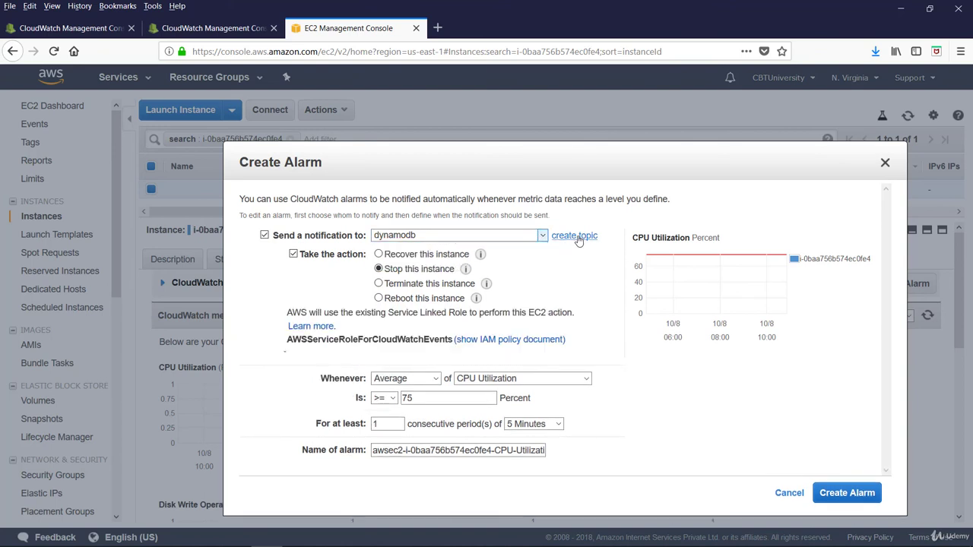
left_click(571, 238)
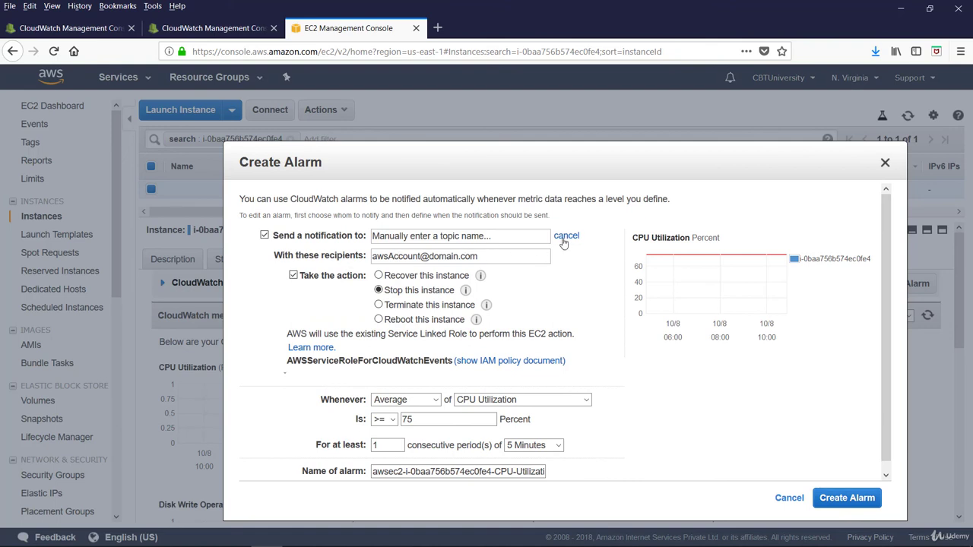
left_click(567, 236)
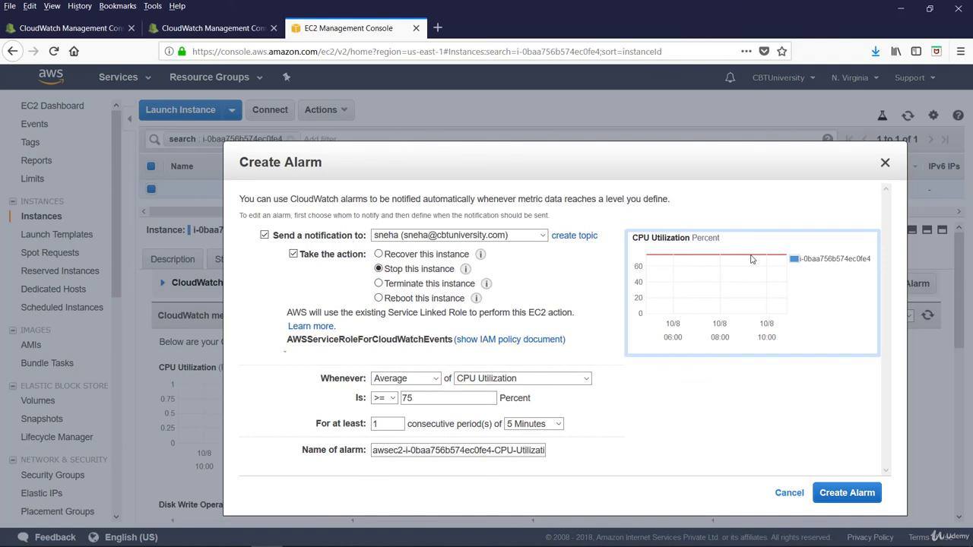
left_click(836, 494)
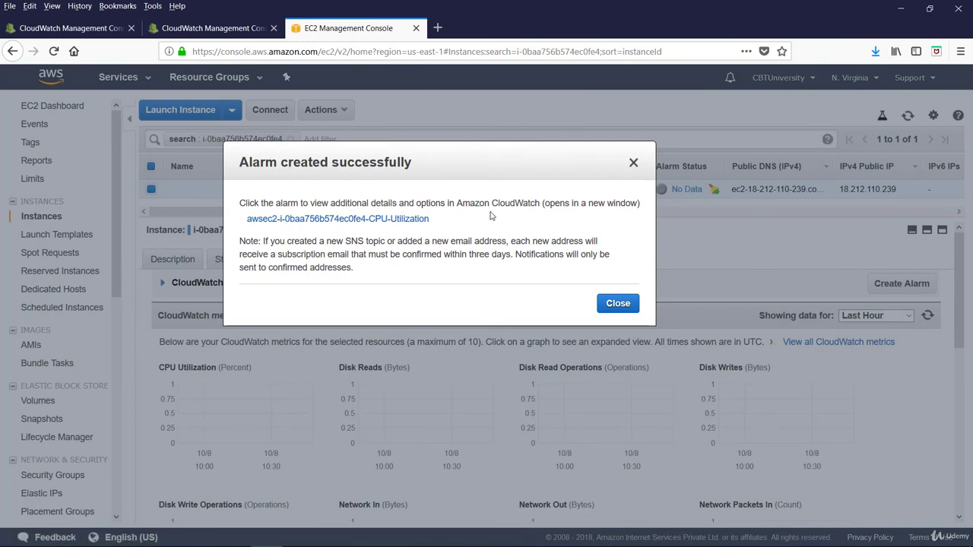
Open the new CPU alarm from the confirmation, dismiss it, and switch to CloudWatch alarms
left_click(337, 220)
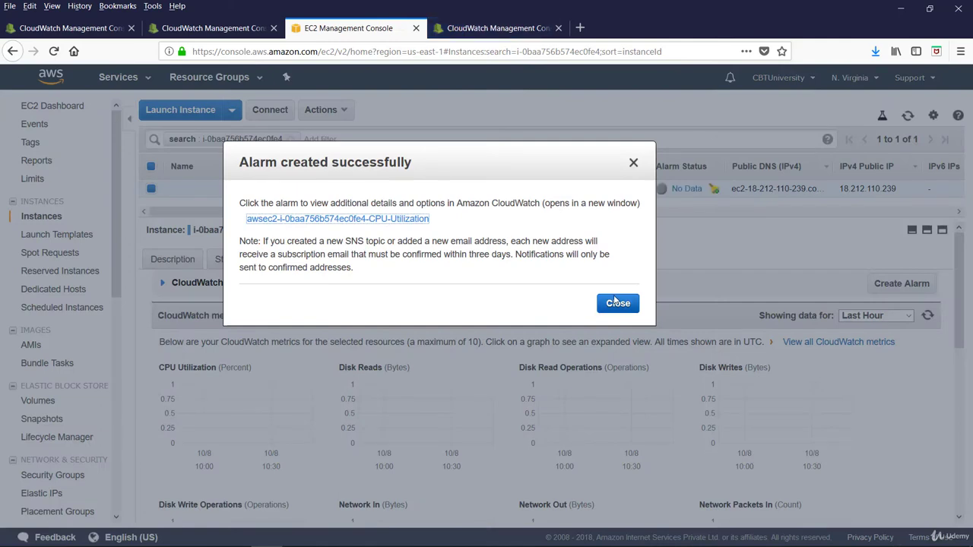
left_click(617, 304)
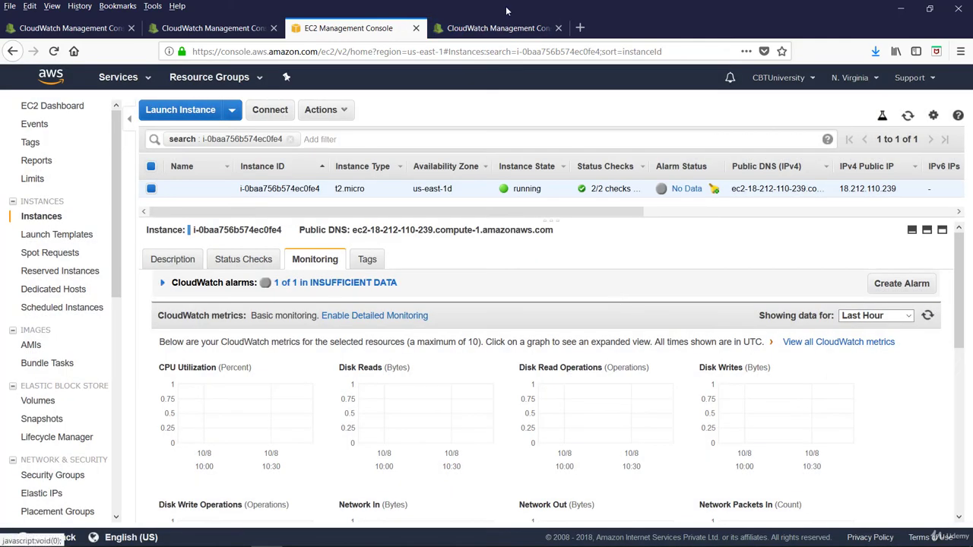
left_click(505, 25)
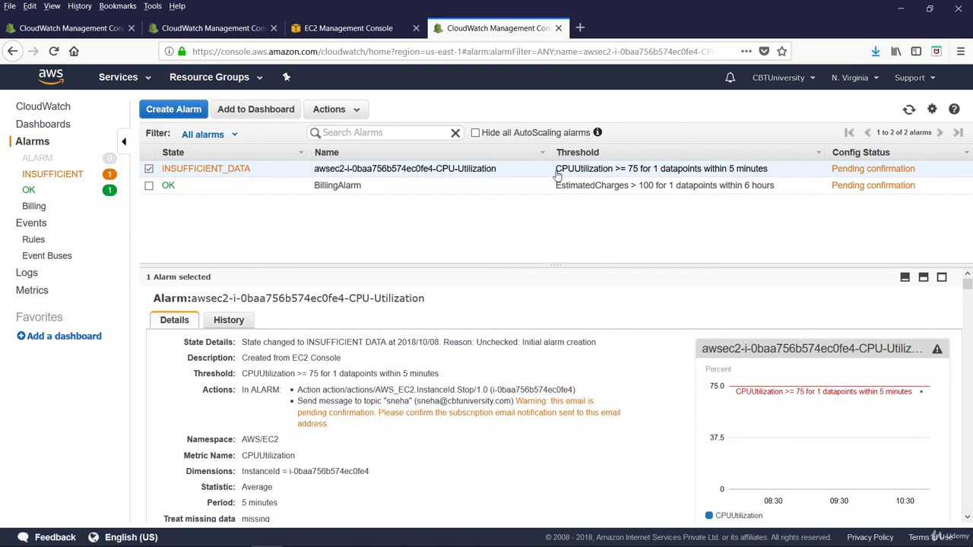
Filter the alarms list by INSUFFICIENT state, then by AWS/Billing
left_click(47, 176)
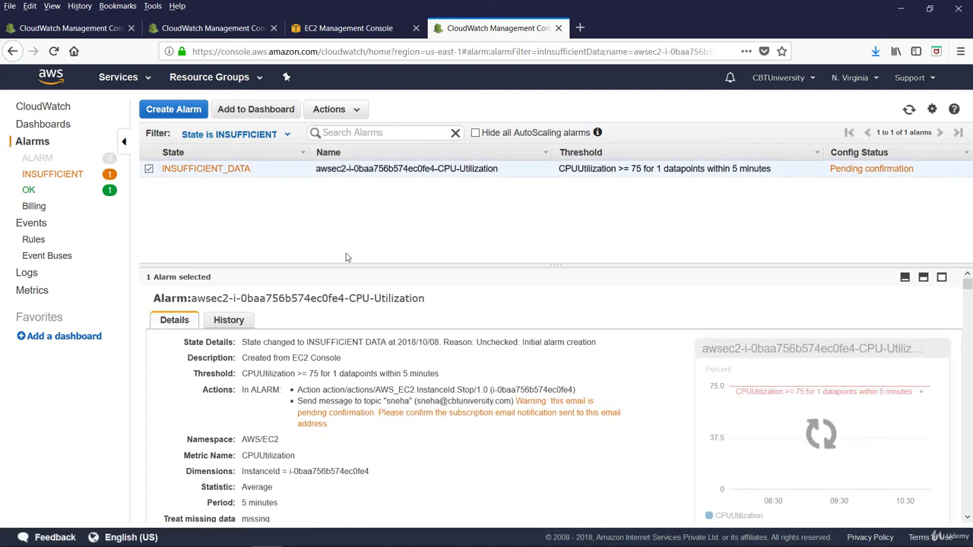
left_click(34, 206)
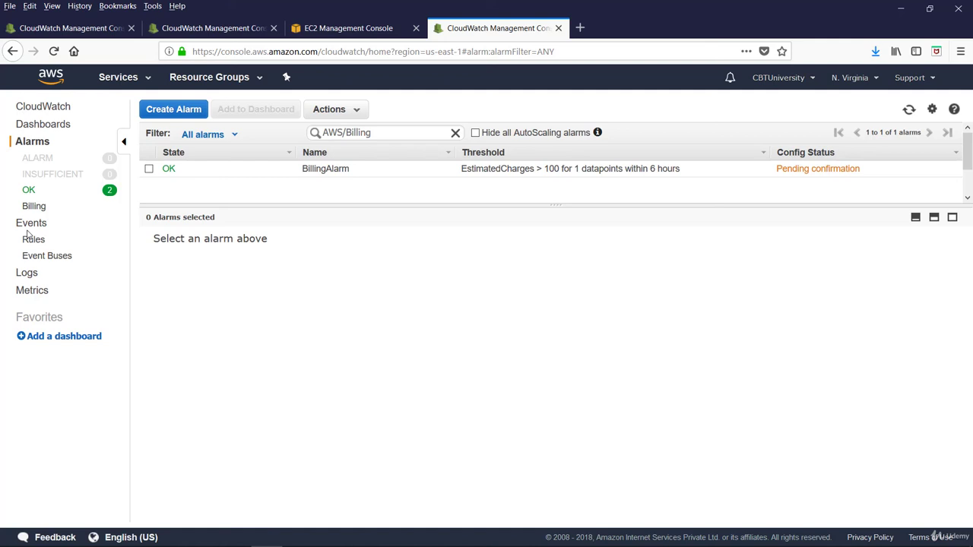
Go to the CloudWatch Events section from the CloudWatch sidebar
left_click(30, 225)
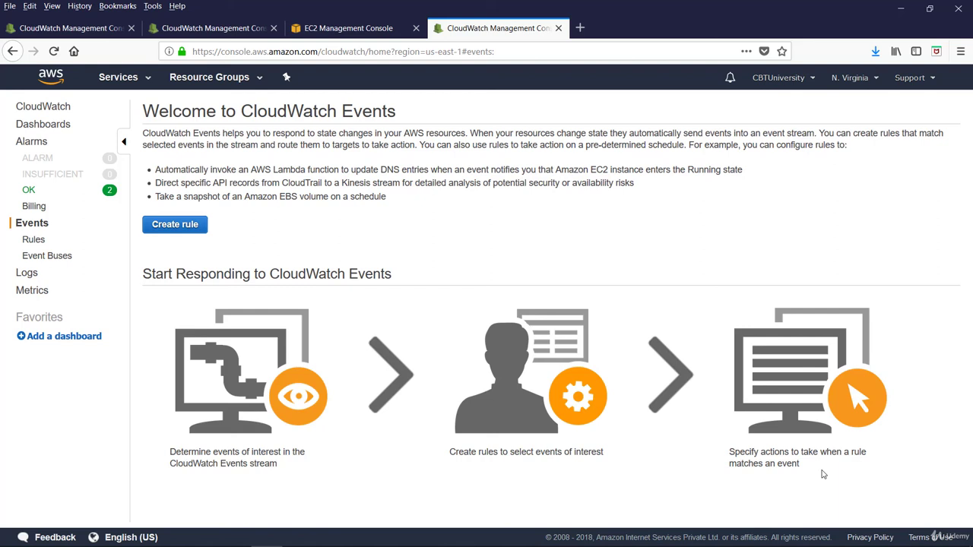
Begin a new CloudWatch Events rule from the Events welcome page
left_click(180, 226)
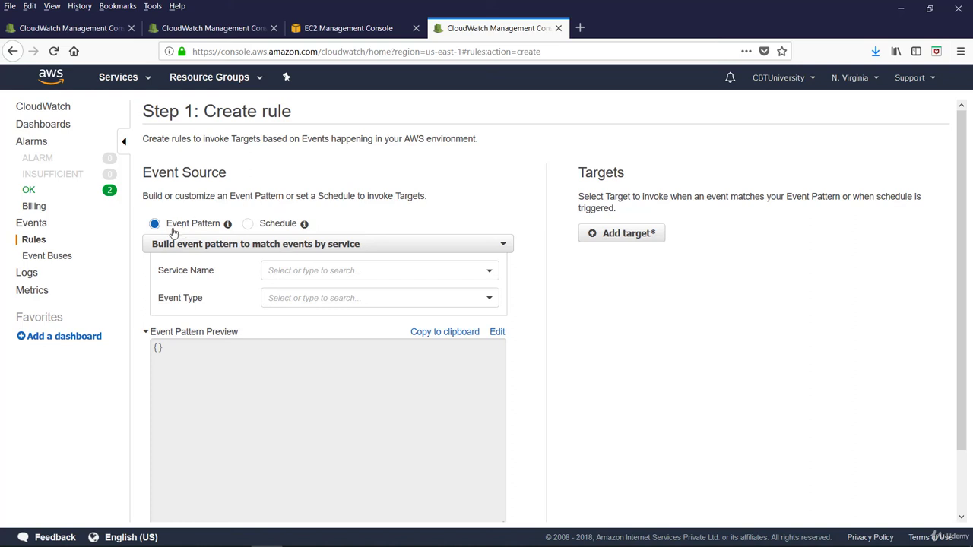
Build the event pattern from service Auto Scaling with event type All Events
left_click(271, 250)
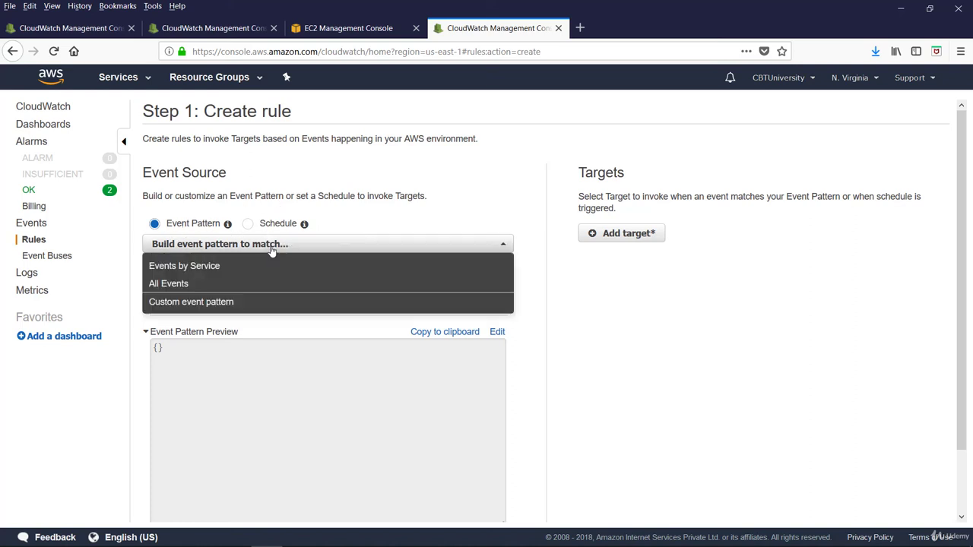
left_click(170, 287)
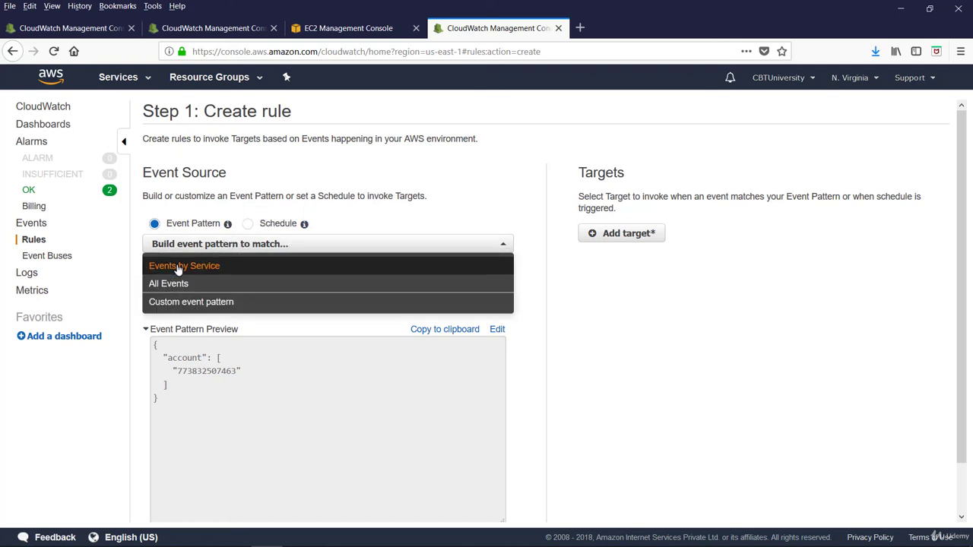
left_click(176, 269)
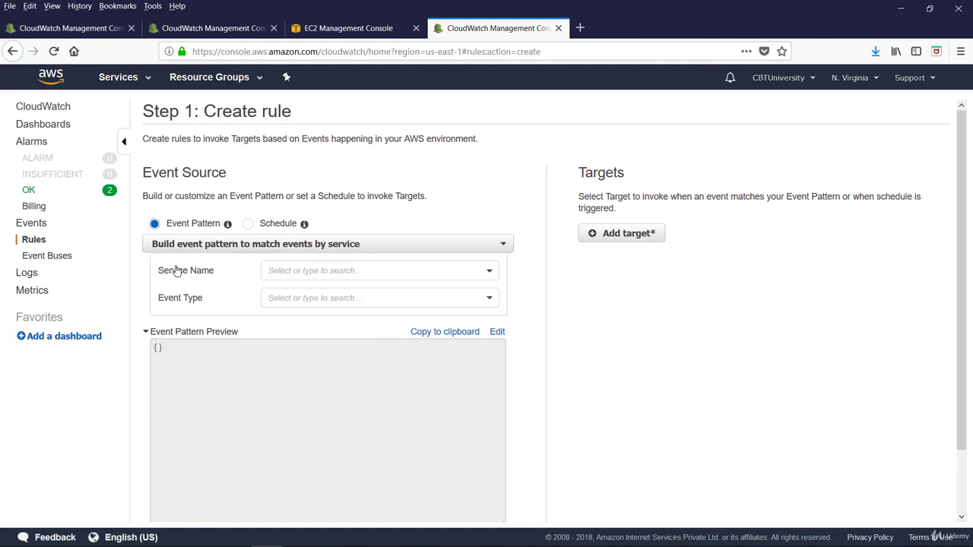
left_click(320, 271)
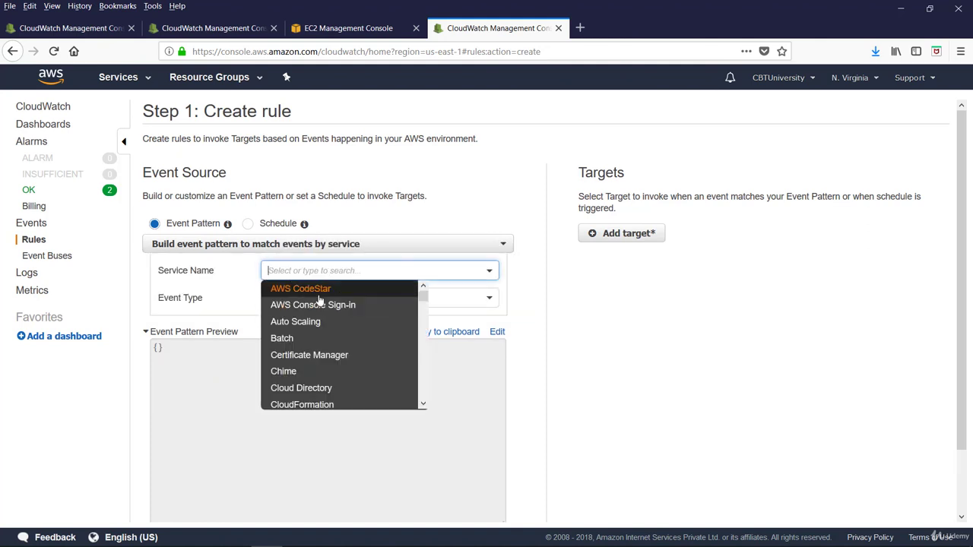
left_click(326, 305)
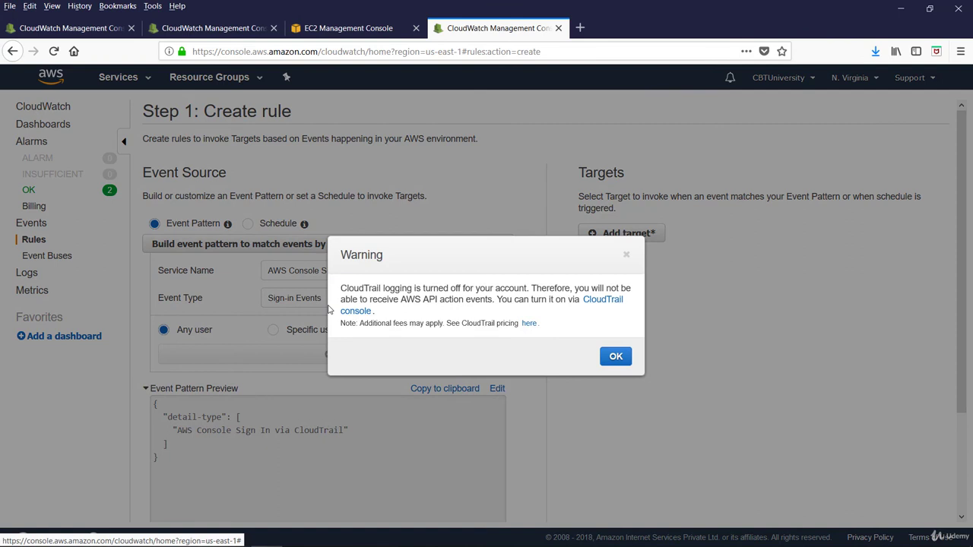
left_click(380, 285)
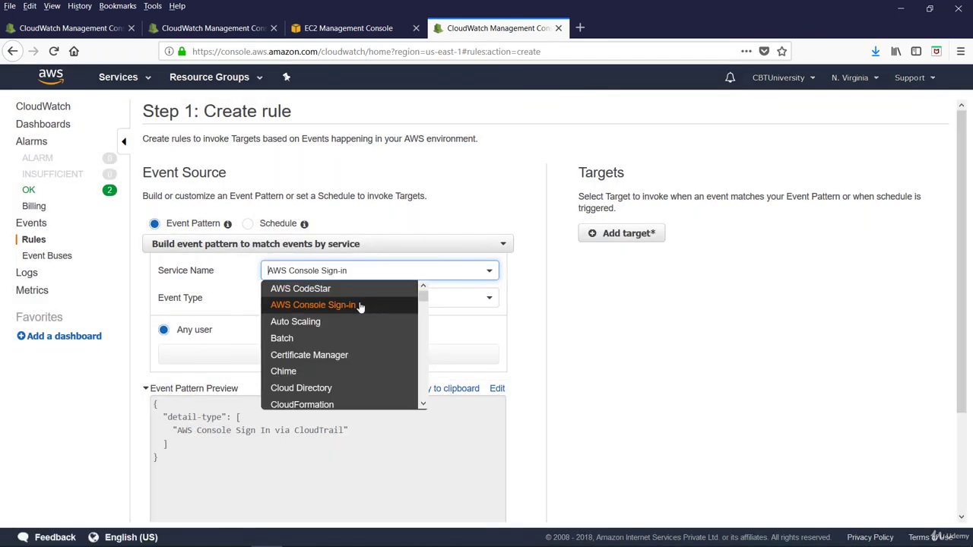
left_click(339, 321)
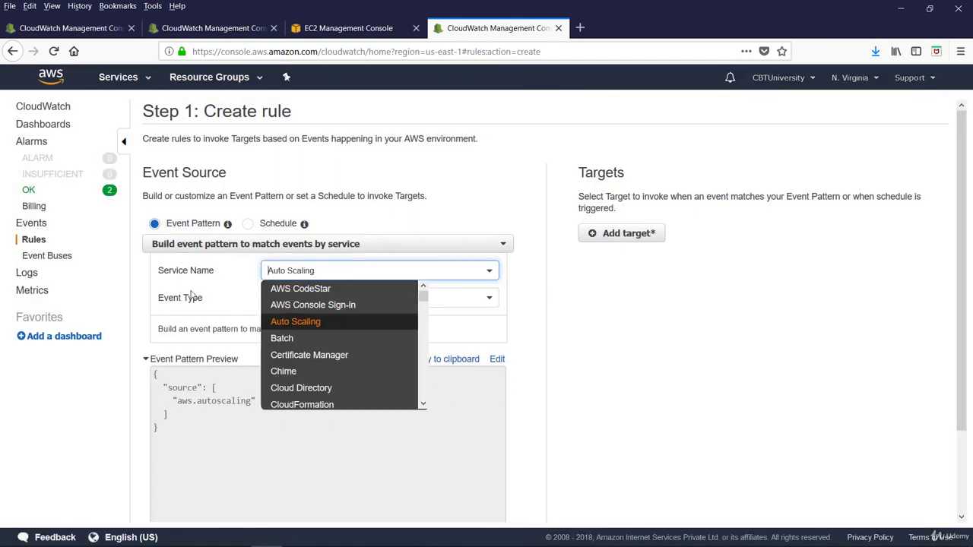
left_click(304, 323)
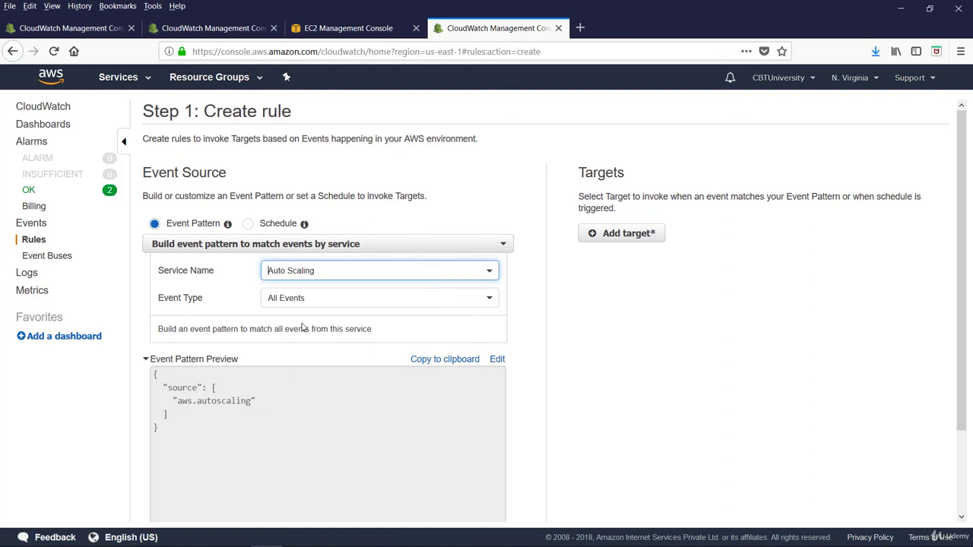
left_click(339, 301)
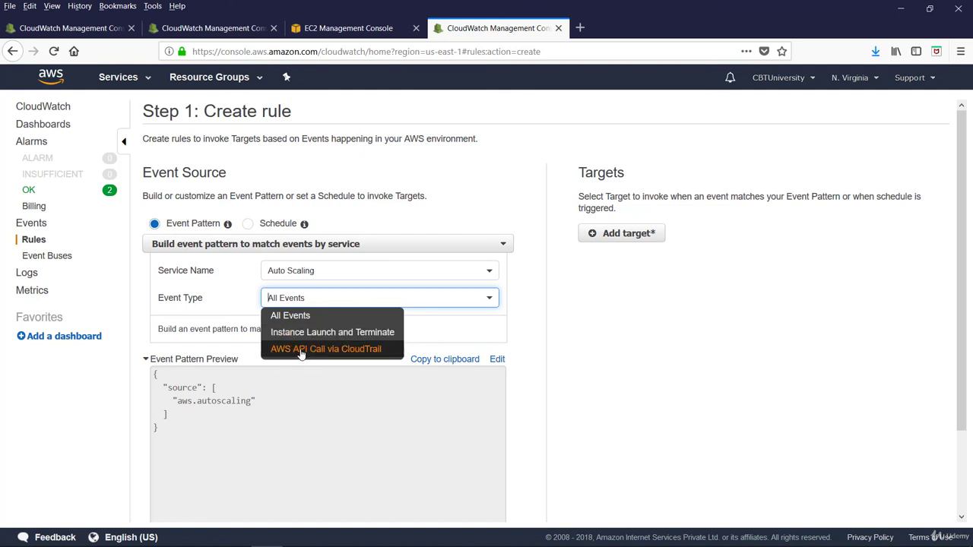
left_click(291, 320)
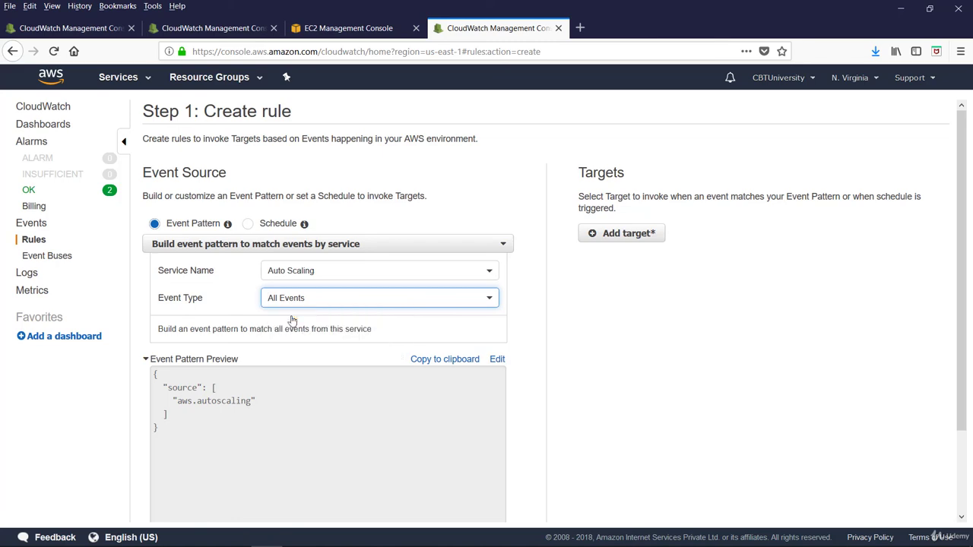
Review the Auto Scaling event pattern and its sample events without changing them
scroll(316, 441, "down", 2)
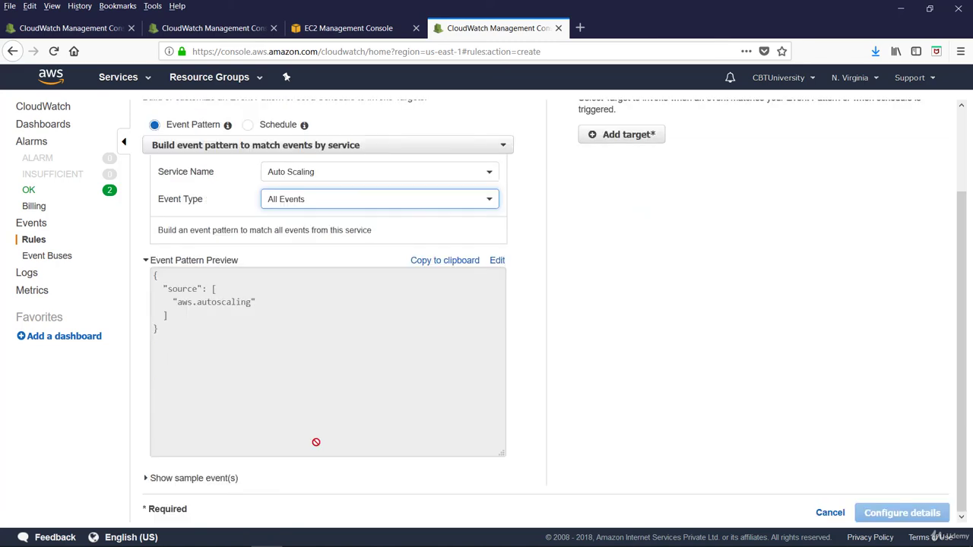
left_click(497, 260)
left_click(152, 482)
left_click(152, 478)
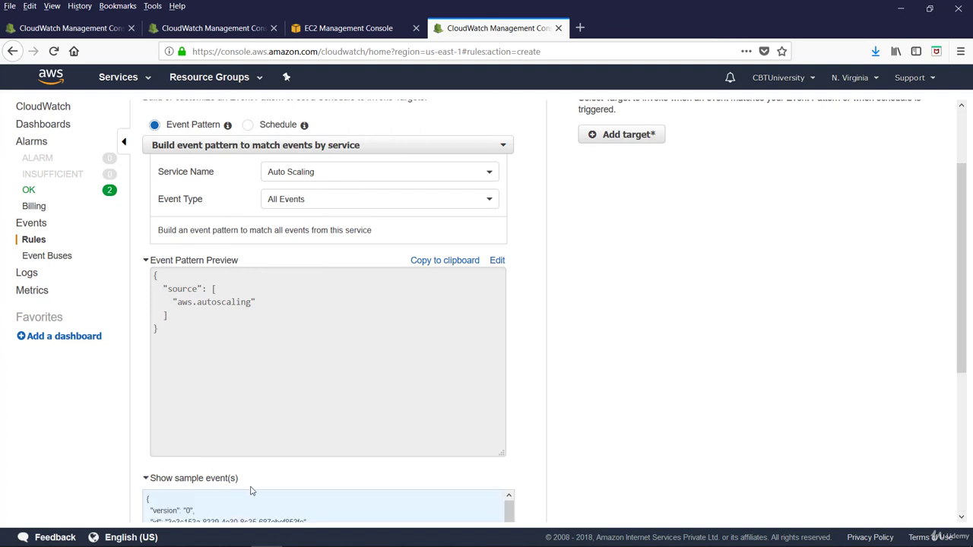
scroll(251, 490, "down", 4)
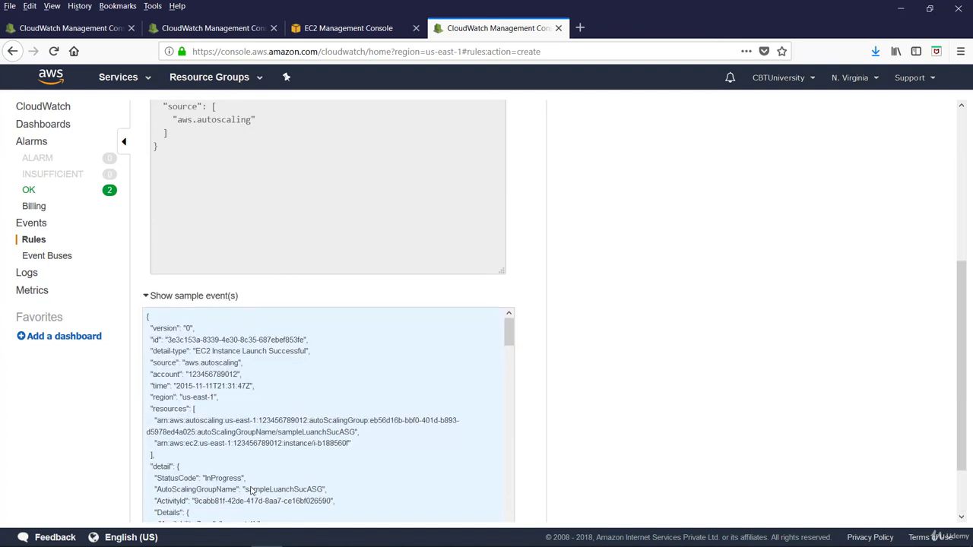
scroll(251, 490, "up", 6)
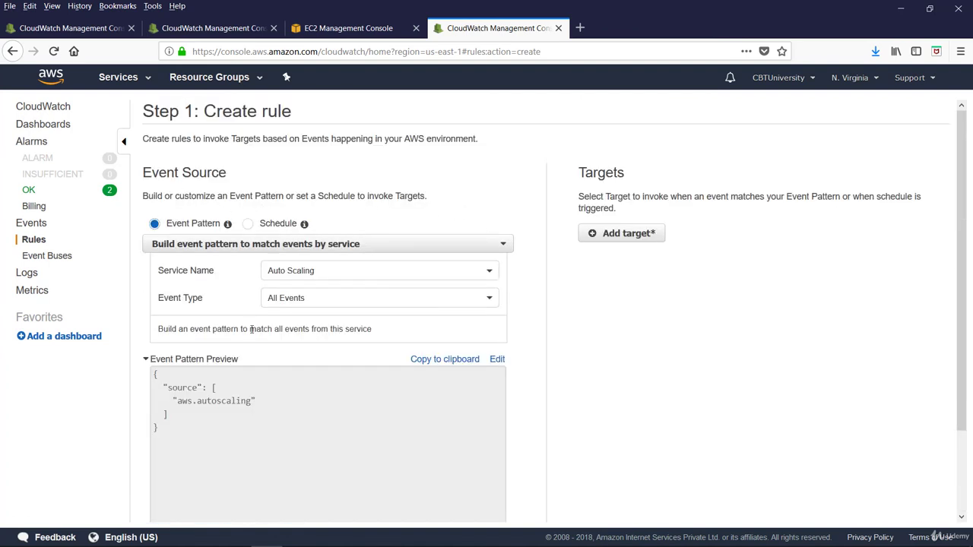
Add the SNS notification topic as the rule's target and continue to rule details
left_click(648, 235)
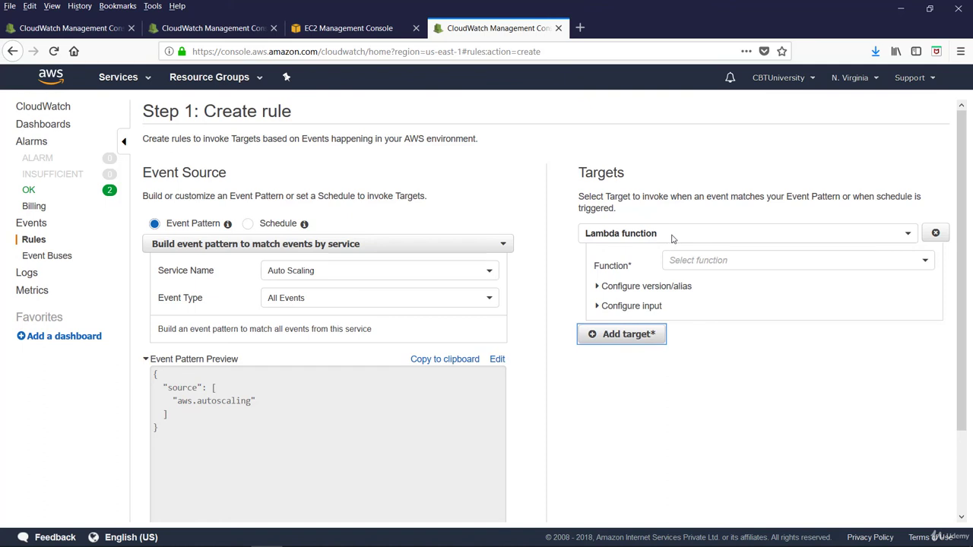
left_click(674, 237)
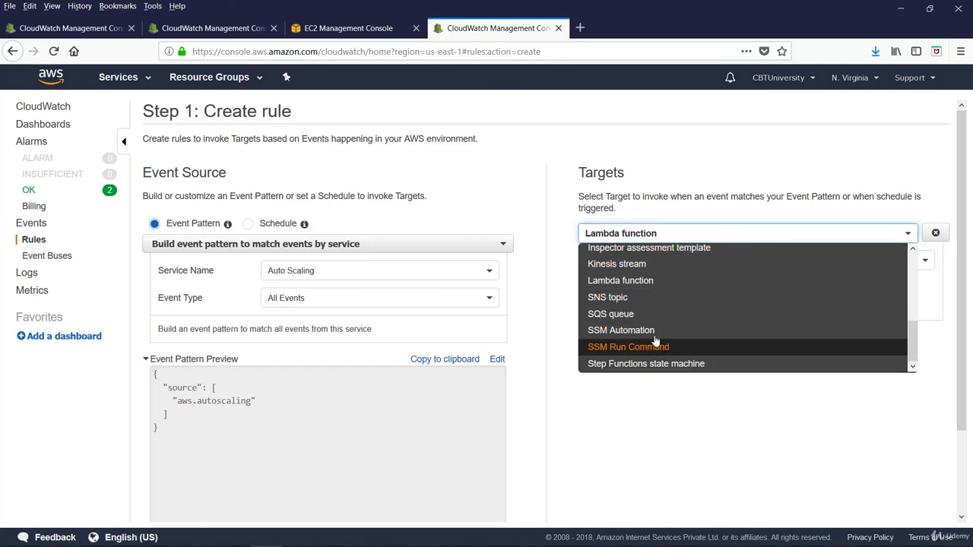
left_click(620, 298)
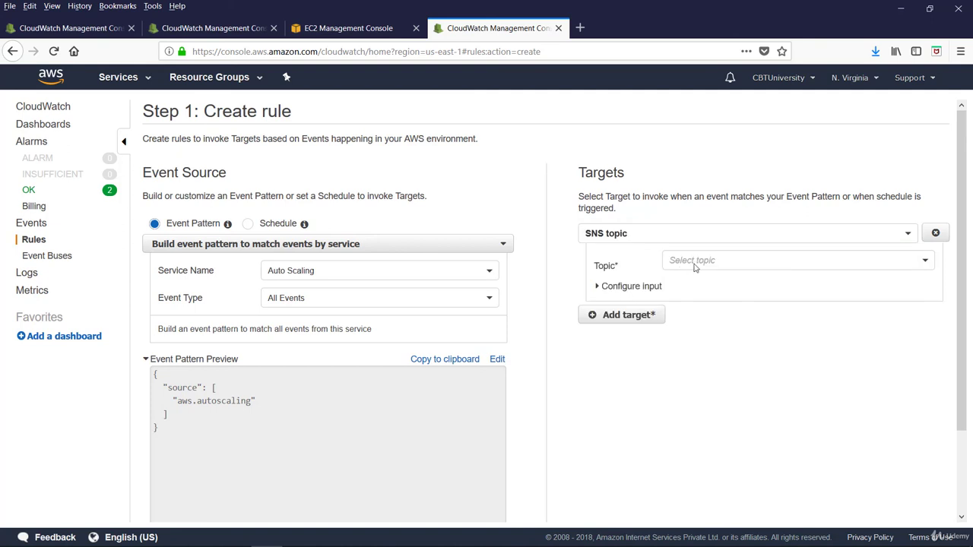
left_click(725, 260)
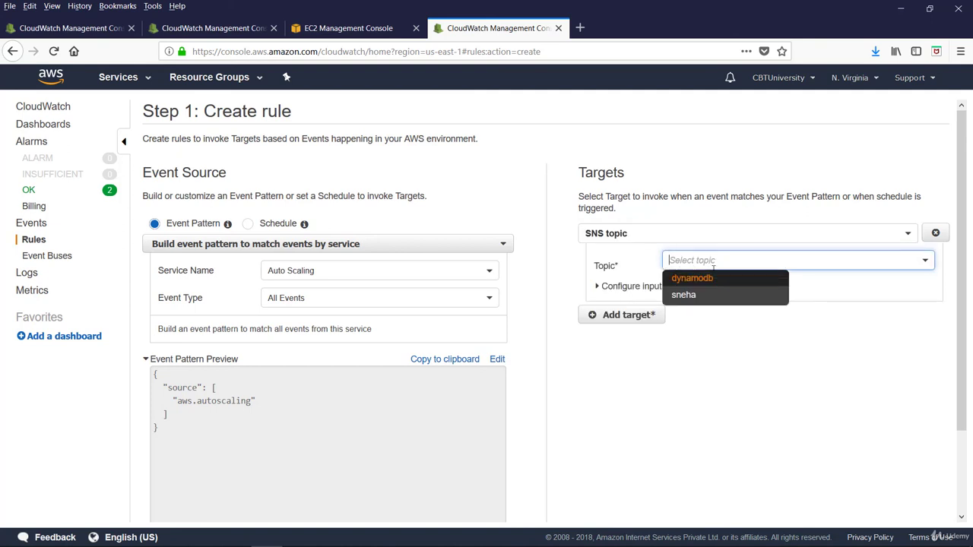
left_click(693, 296)
left_click(599, 287)
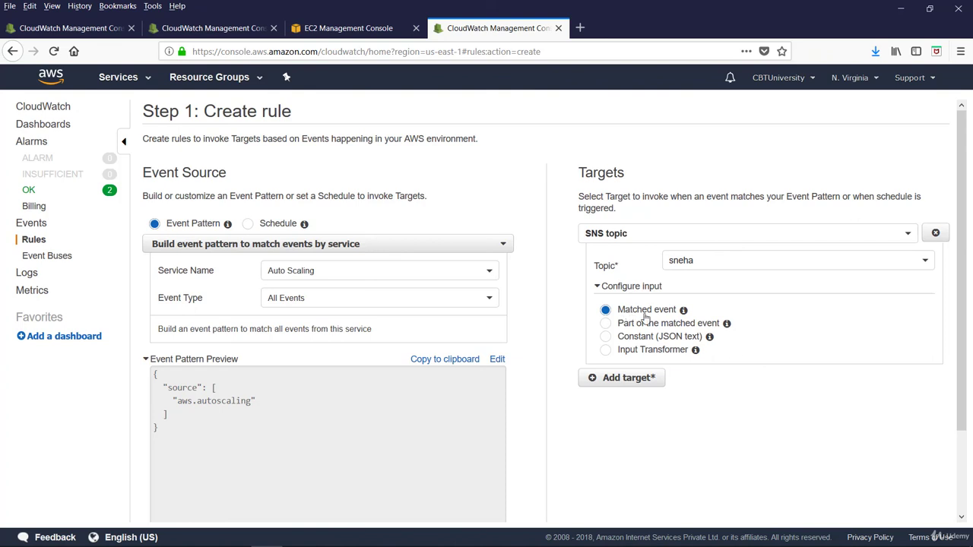
scroll(760, 414, "down", 3)
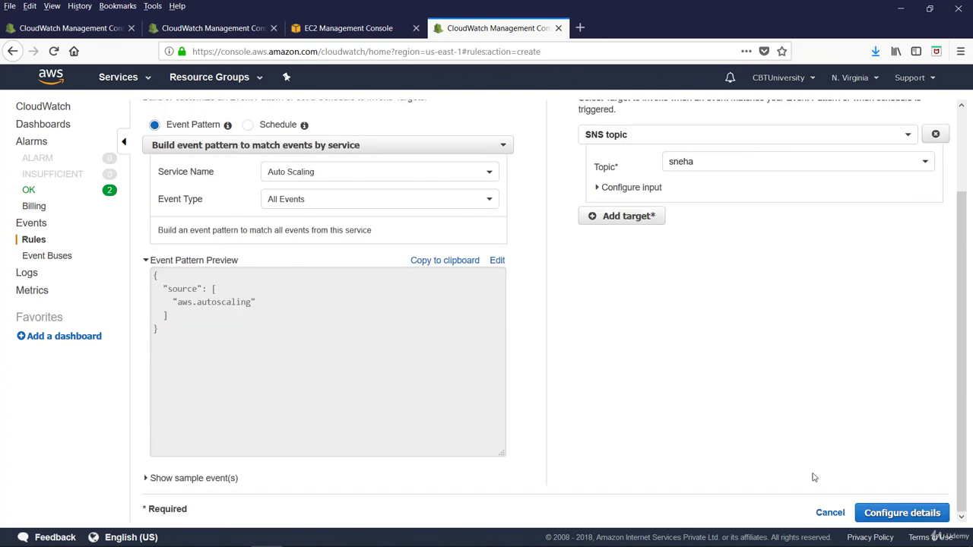
left_click(896, 507)
Create the rule ec2-win-autoscaling-event with description 'test', then start another new rule
left_click(341, 160)
type("ec2-win-autoscaling-event")
left_click(299, 216)
type("test")
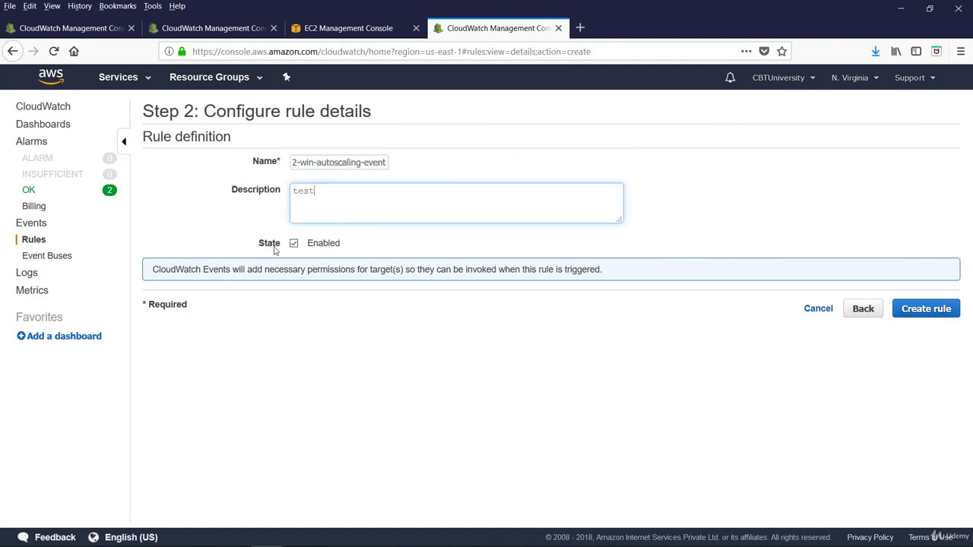
left_click(930, 315)
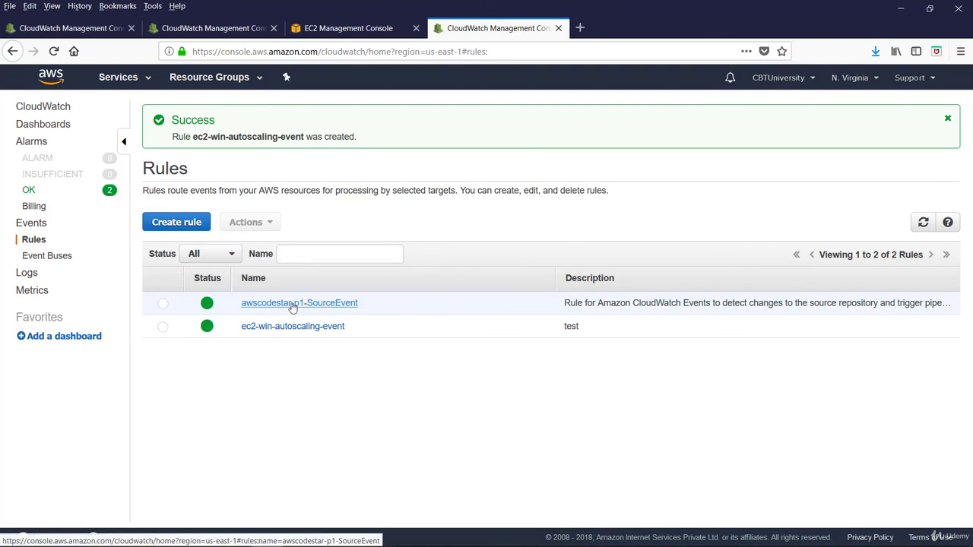
left_click(177, 222)
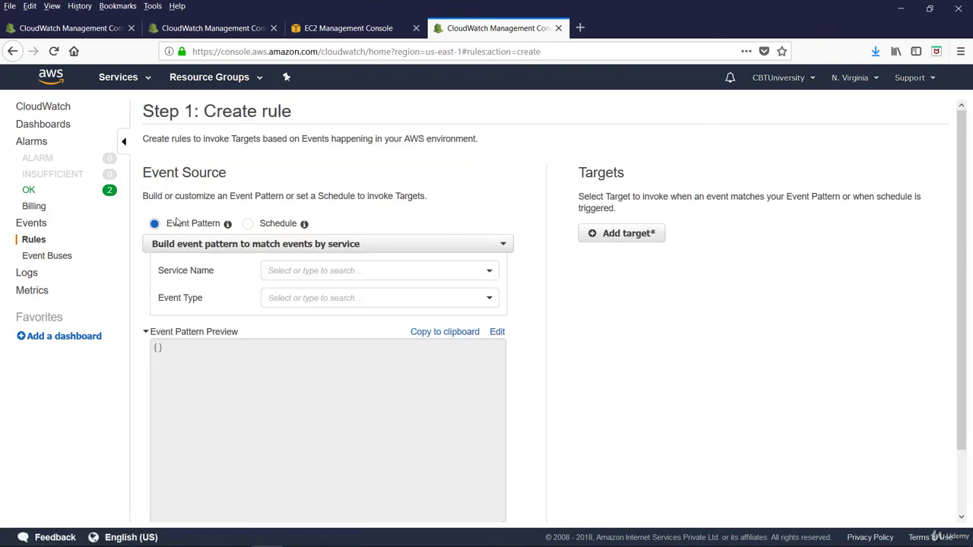
Check the Schedule event source and event buses, then browse log groups and metrics
left_click(249, 224)
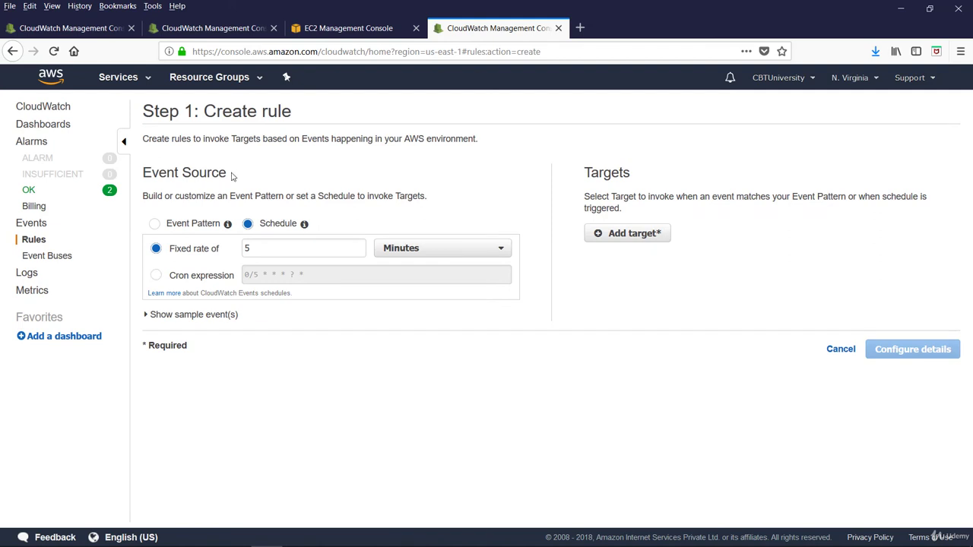
left_click(841, 349)
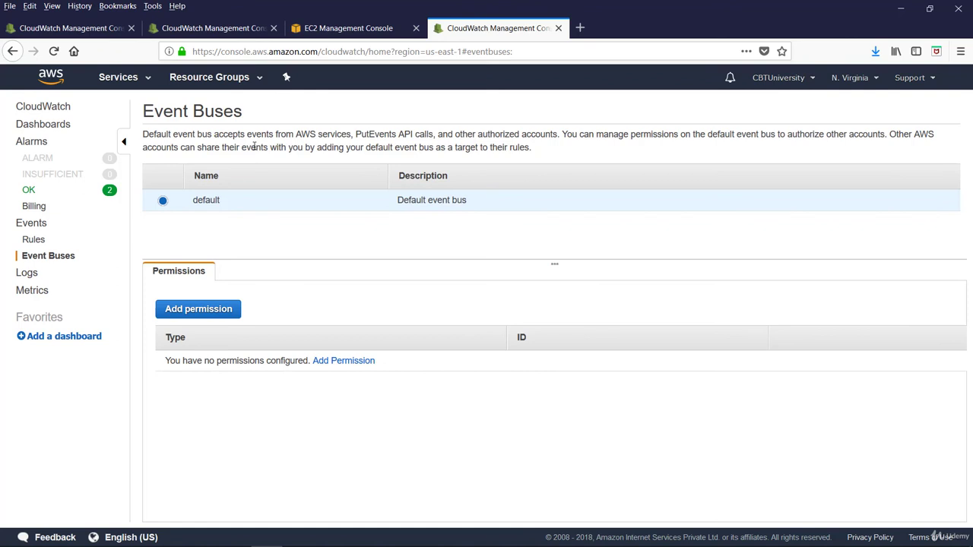
left_click(26, 276)
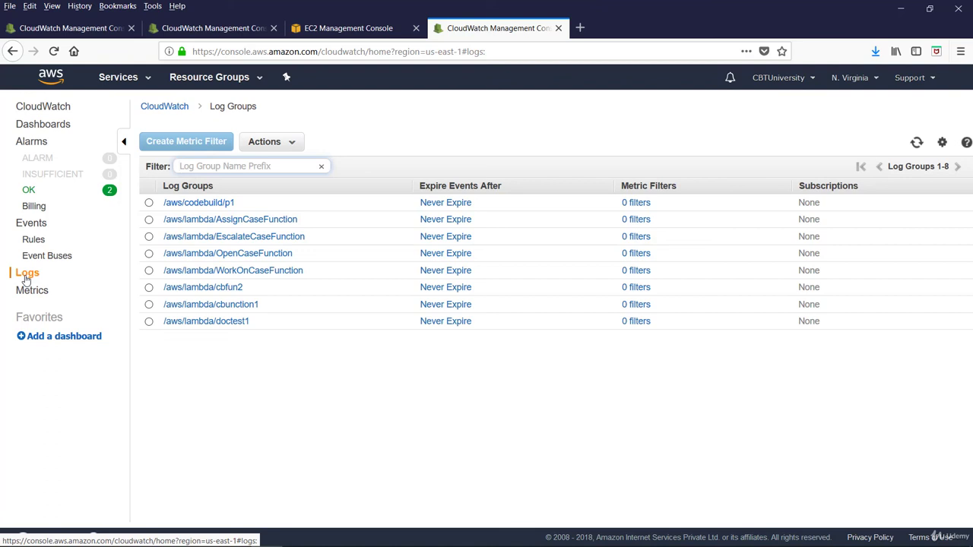
left_click(28, 289)
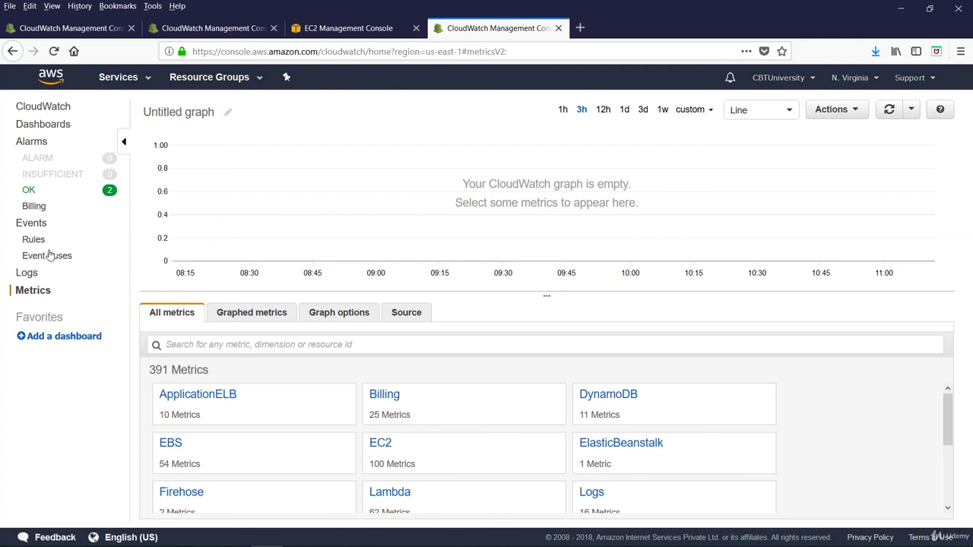
Create a new log group named ba-fun from the Log Groups list
left_click(29, 274)
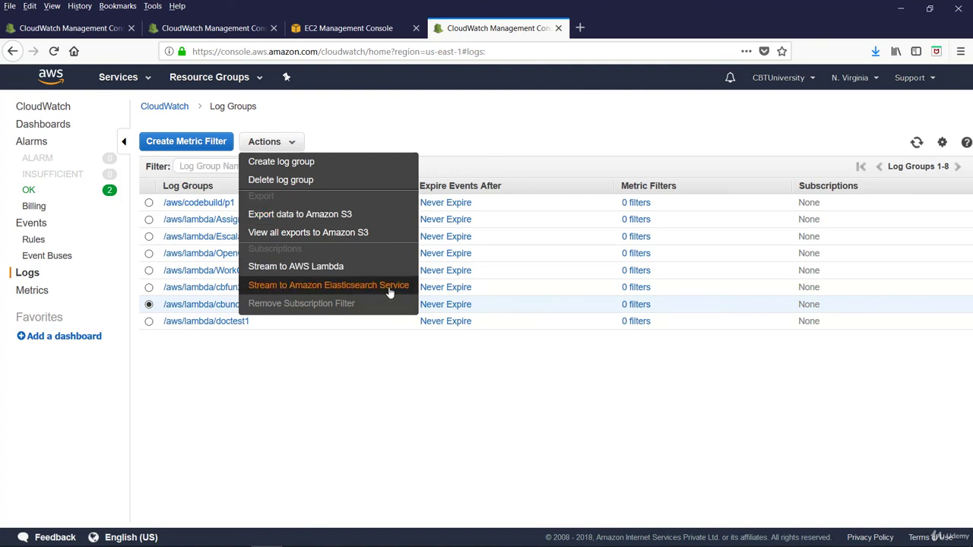
left_click(285, 161)
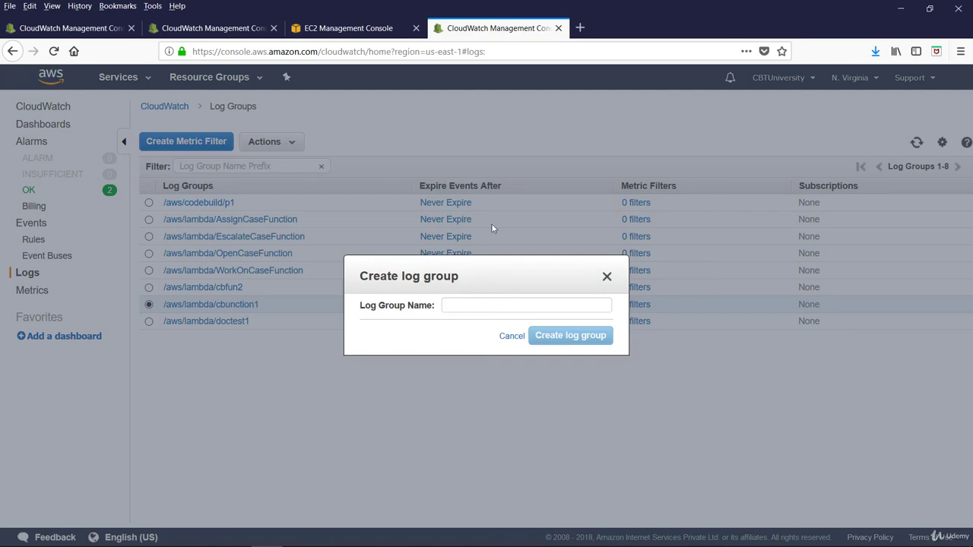
left_click(507, 307)
type("ba-fun")
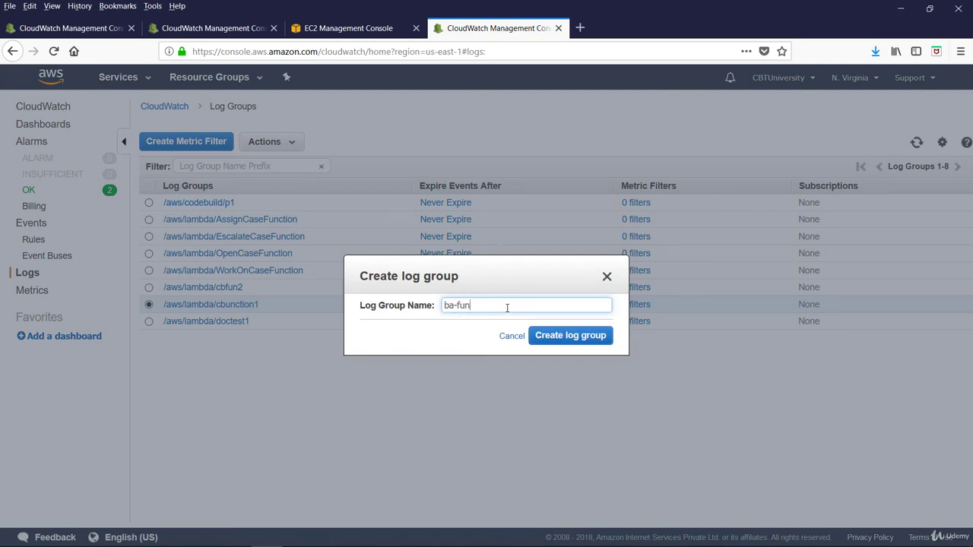
key("Return")
View ba-fun's streams, return to Log Groups, and select /aws/codebuild/p1
left_click(173, 395)
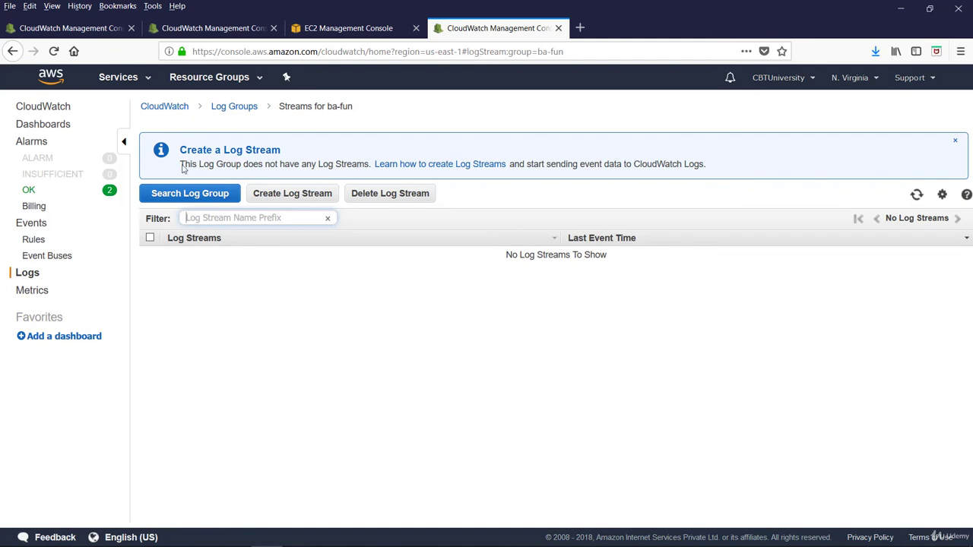
left_click(164, 106)
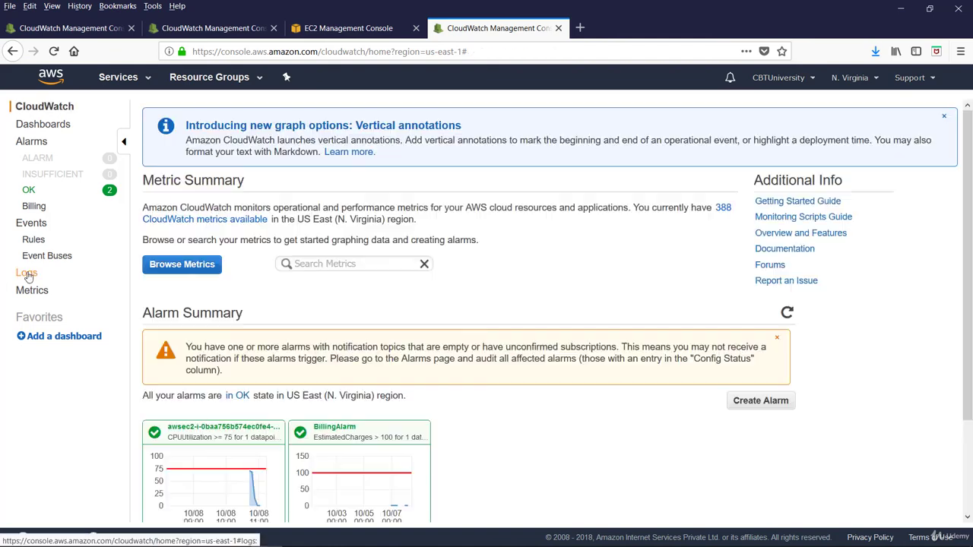
left_click(27, 274)
left_click(148, 287)
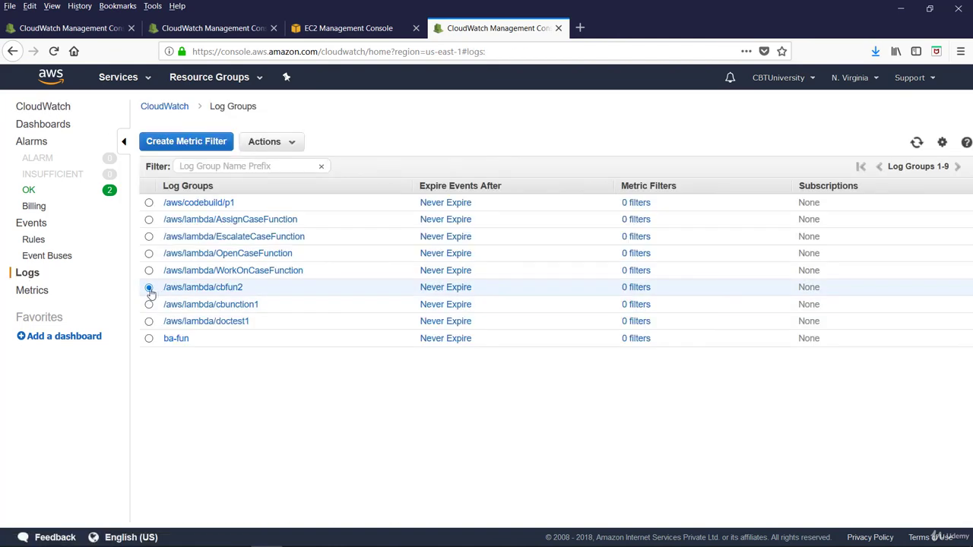
left_click(149, 202)
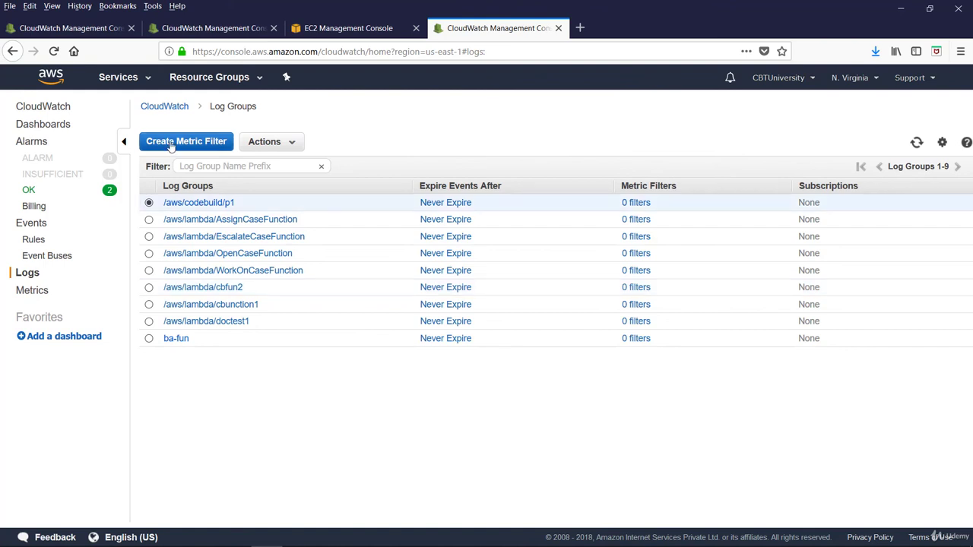
Draft a metric filter for /aws/codebuild/p1 up to Assign Metric, then cancel it
left_click(174, 142)
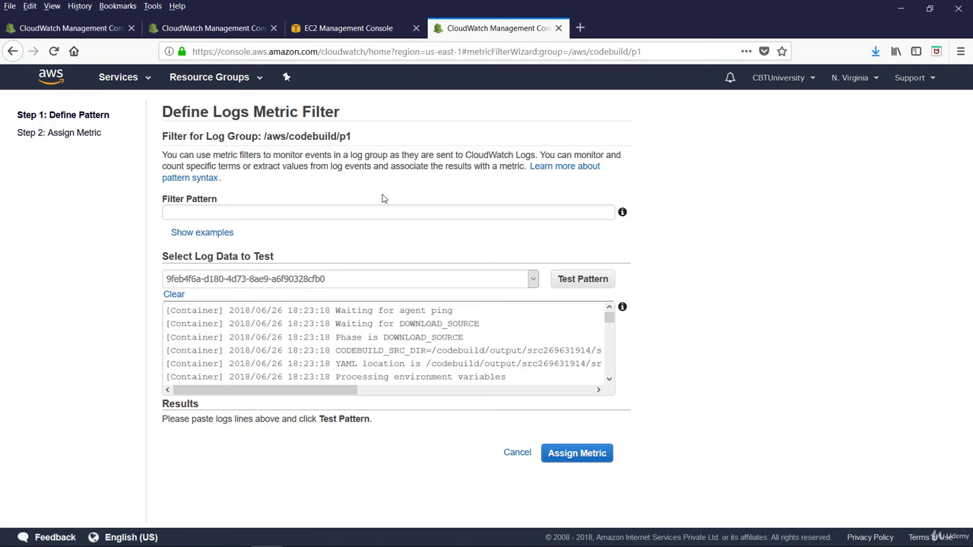
left_click(234, 210)
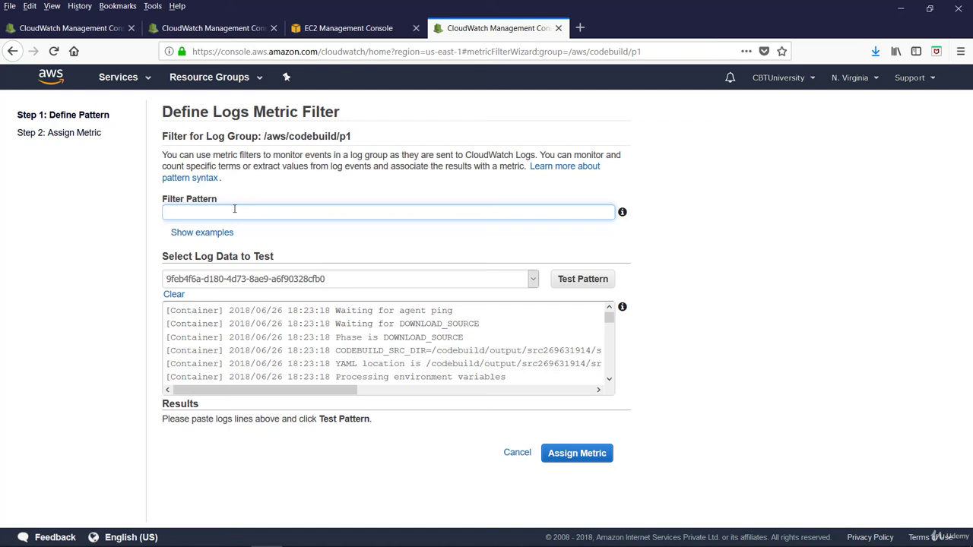
left_click(232, 282)
left_click(59, 132)
left_click(459, 340)
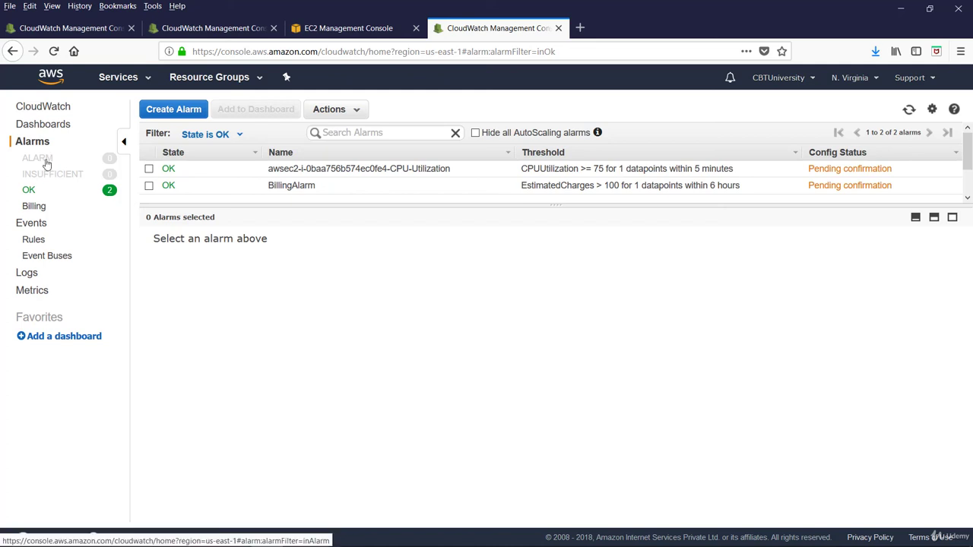
Filter alarms to ALARM state, then open the full list of 391 metrics and scroll namespaces
left_click(45, 161)
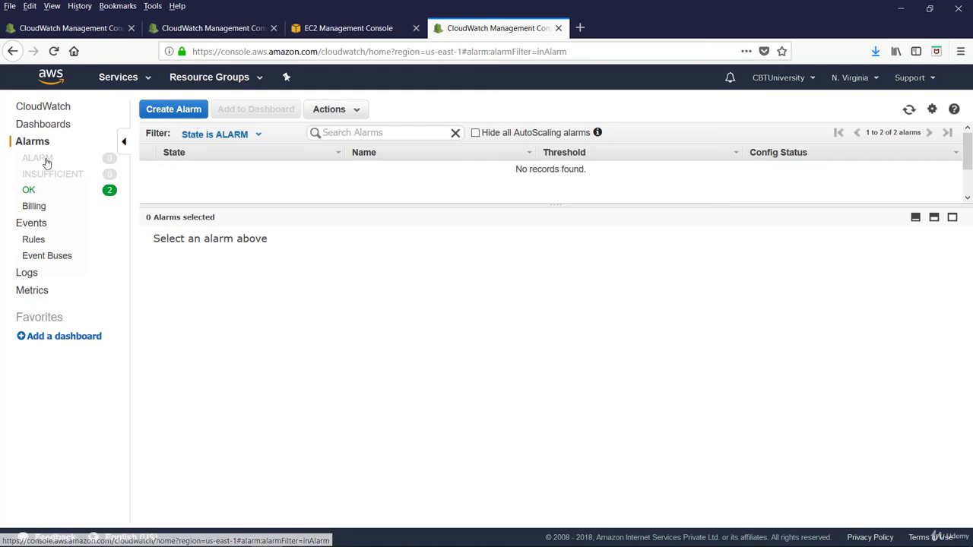
left_click(252, 140)
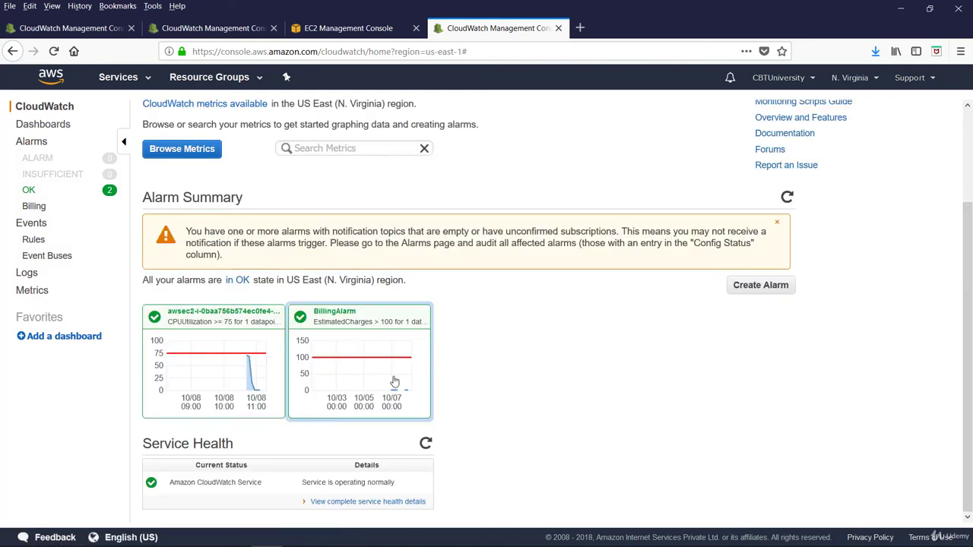
scroll(231, 380, "up", 3)
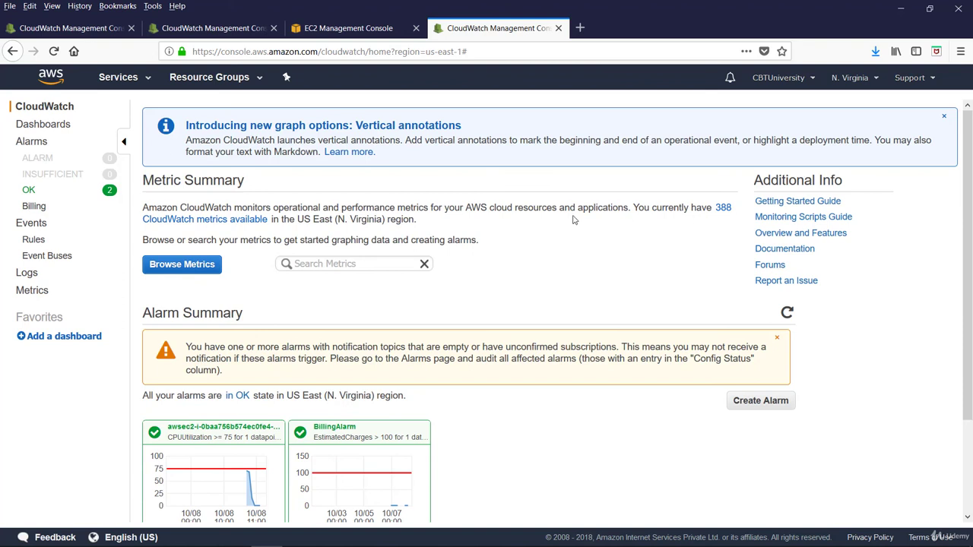
left_click(241, 222)
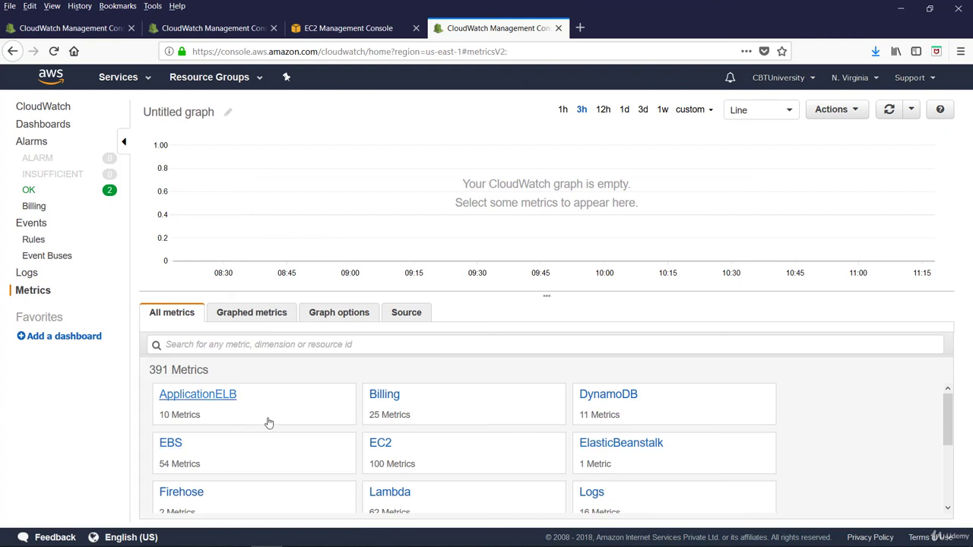
scroll(521, 462, "down", 3)
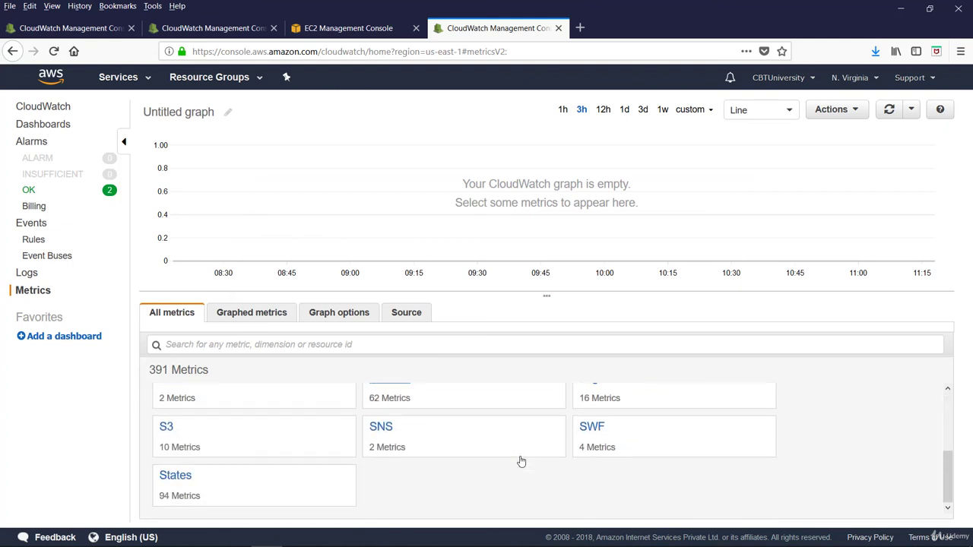
scroll(526, 476, "up", 4)
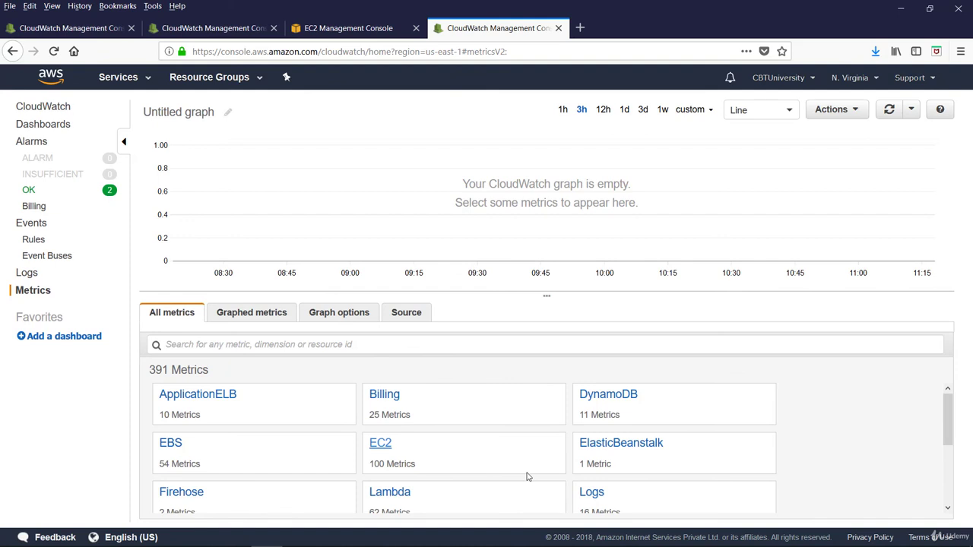
scroll(528, 478, "down", 3)
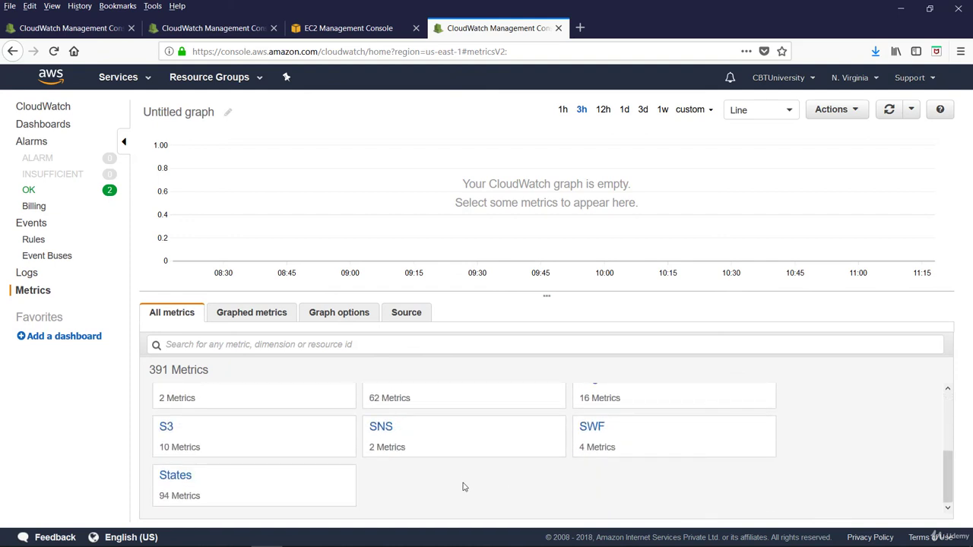